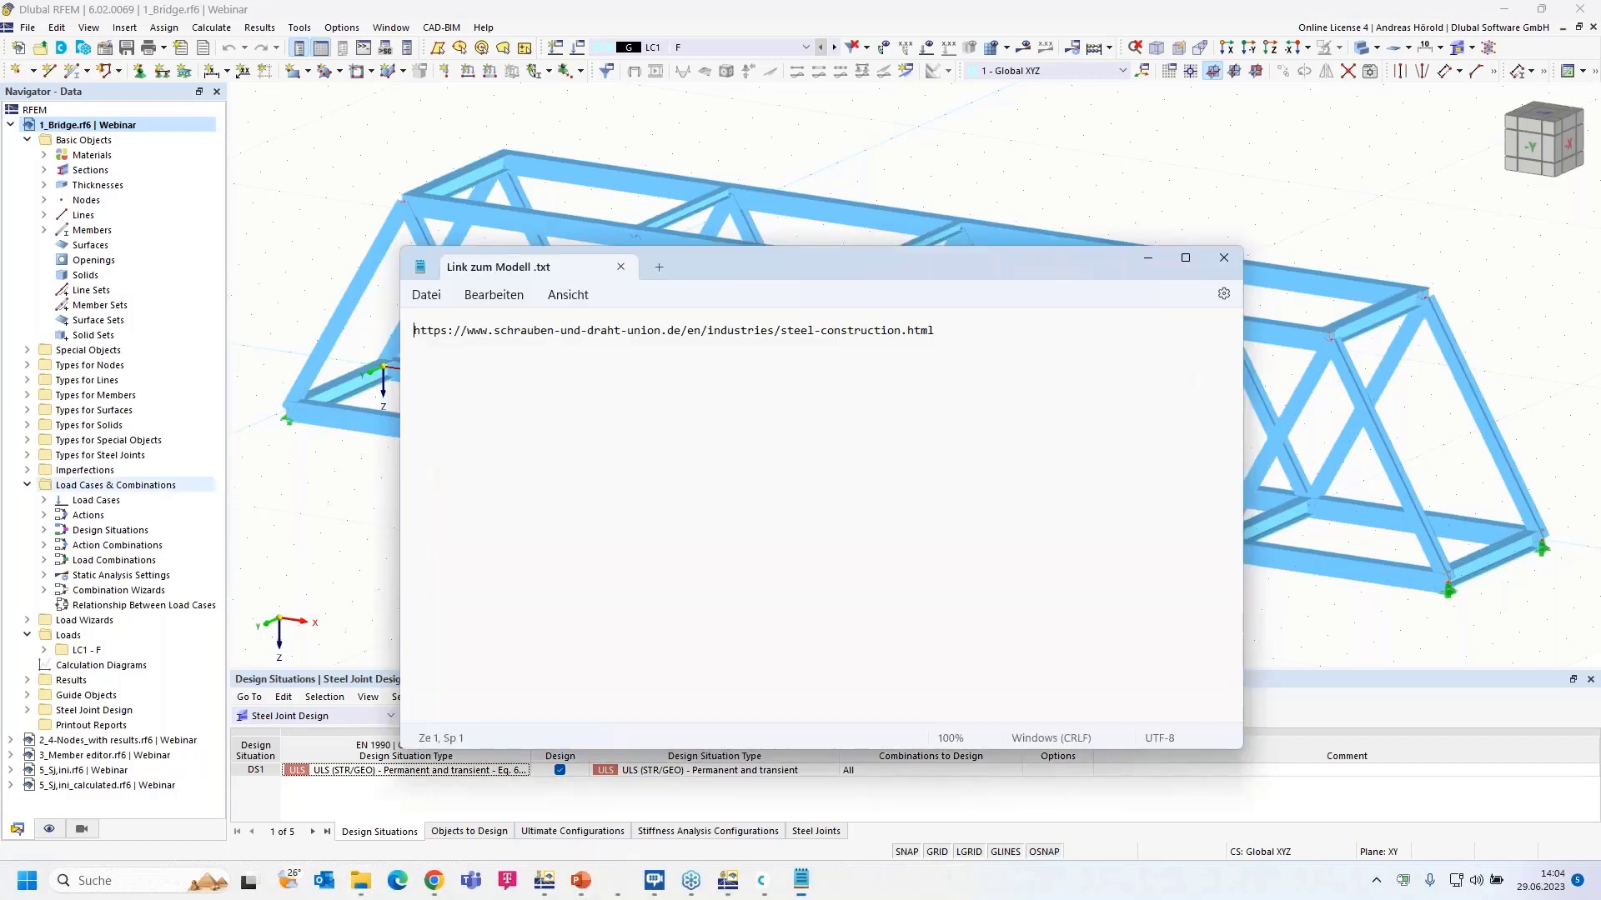
Step: Copy the web link from the text file Link zum Modell .txt and open that steel construction page in Chrome
{"action": "left_click", "coordinate": [964, 328]}
{"action": "key", "text": "ctrl+a"}
{"action": "key", "text": "ctrl+c"}
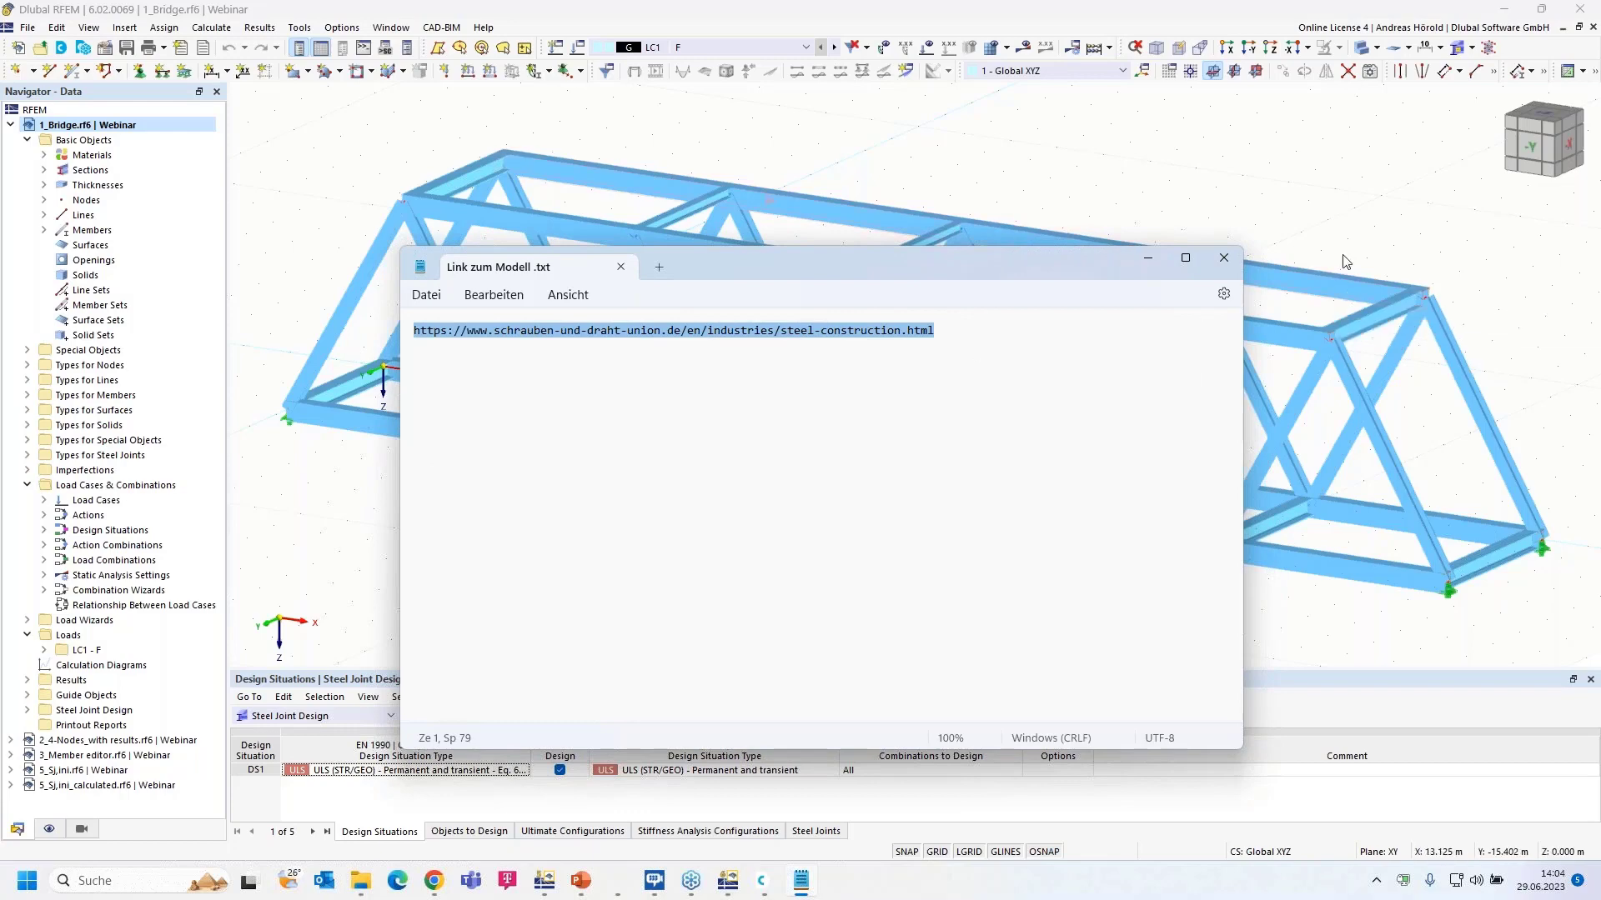
{"action": "left_click", "coordinate": [1147, 255]}
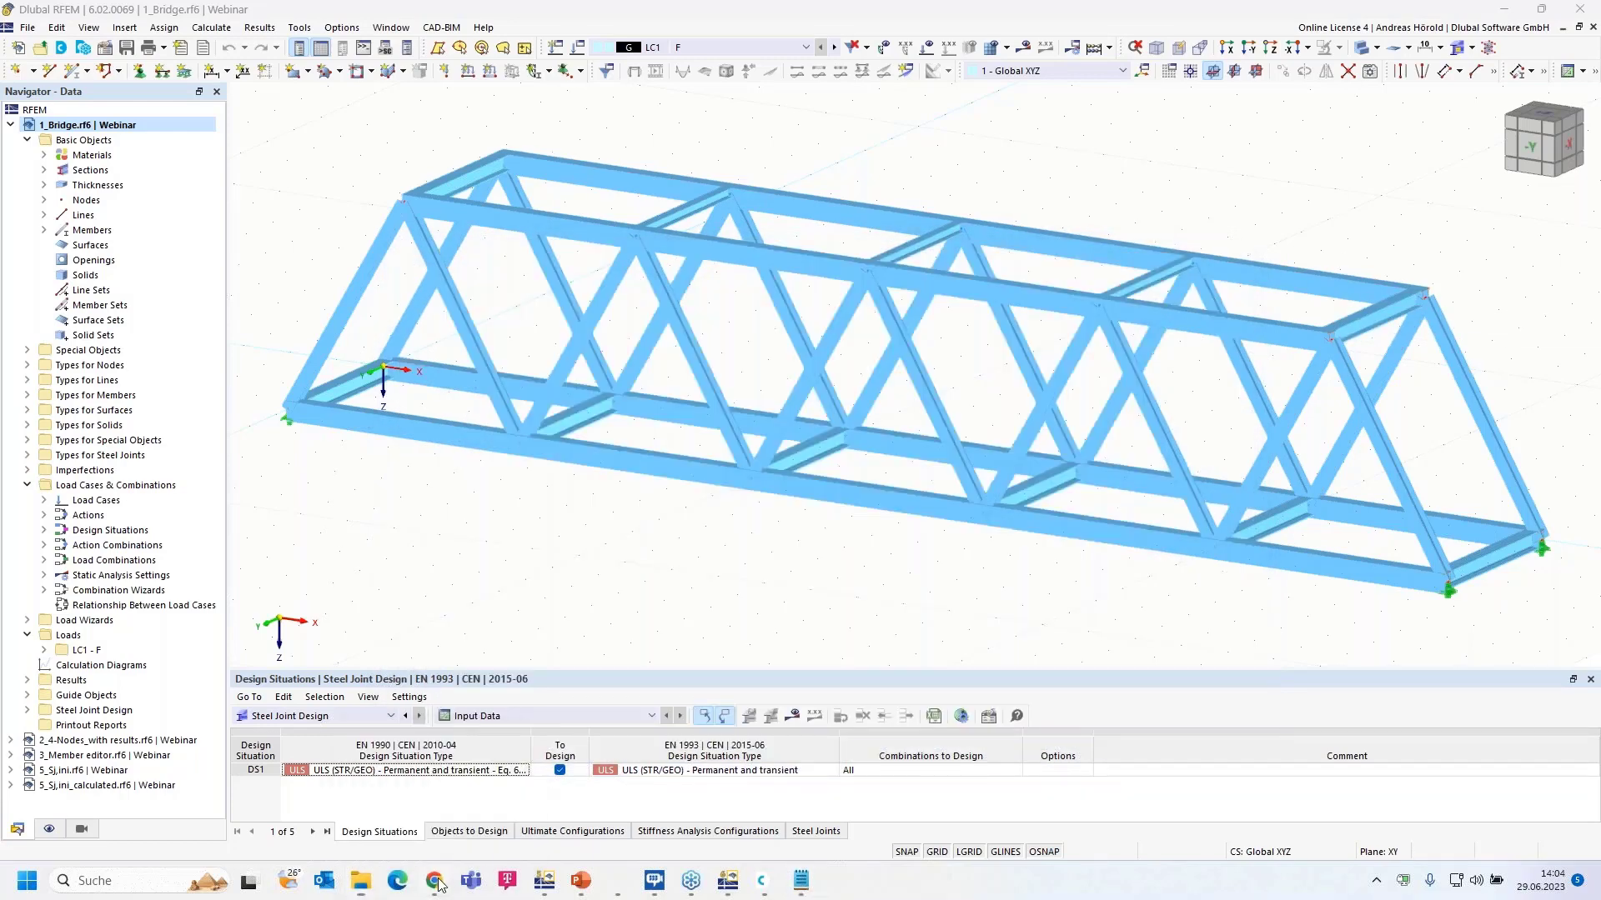
{"action": "left_click", "coordinate": [434, 792]}
{"action": "left_click", "coordinate": [430, 50]}
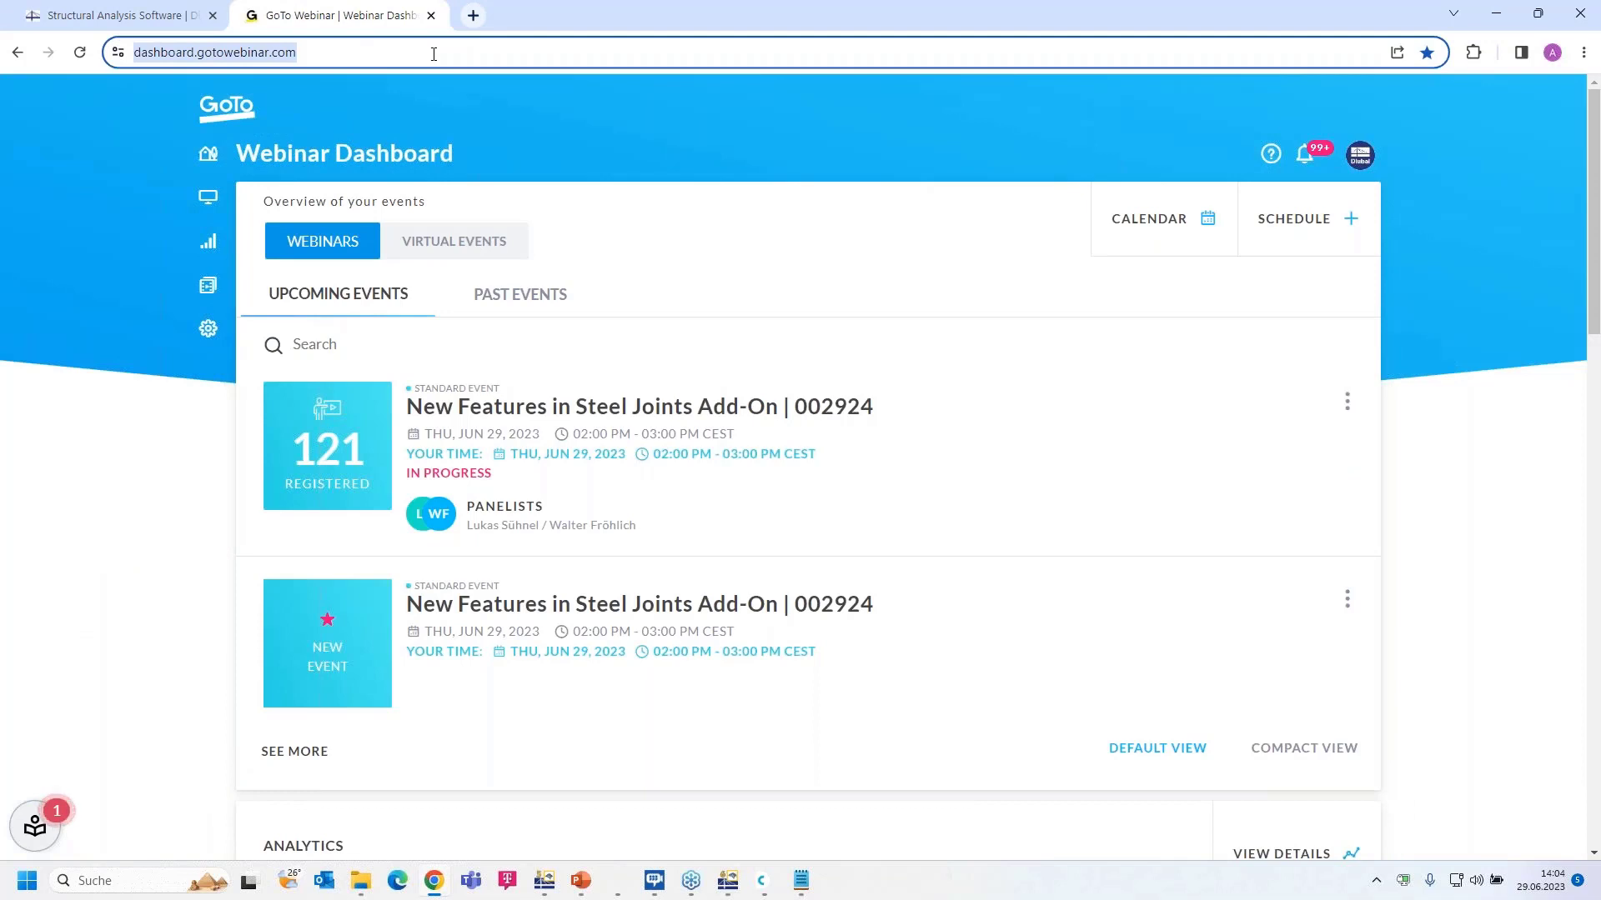
{"action": "key", "text": "ctrl+v"}
{"action": "key", "text": "Return"}
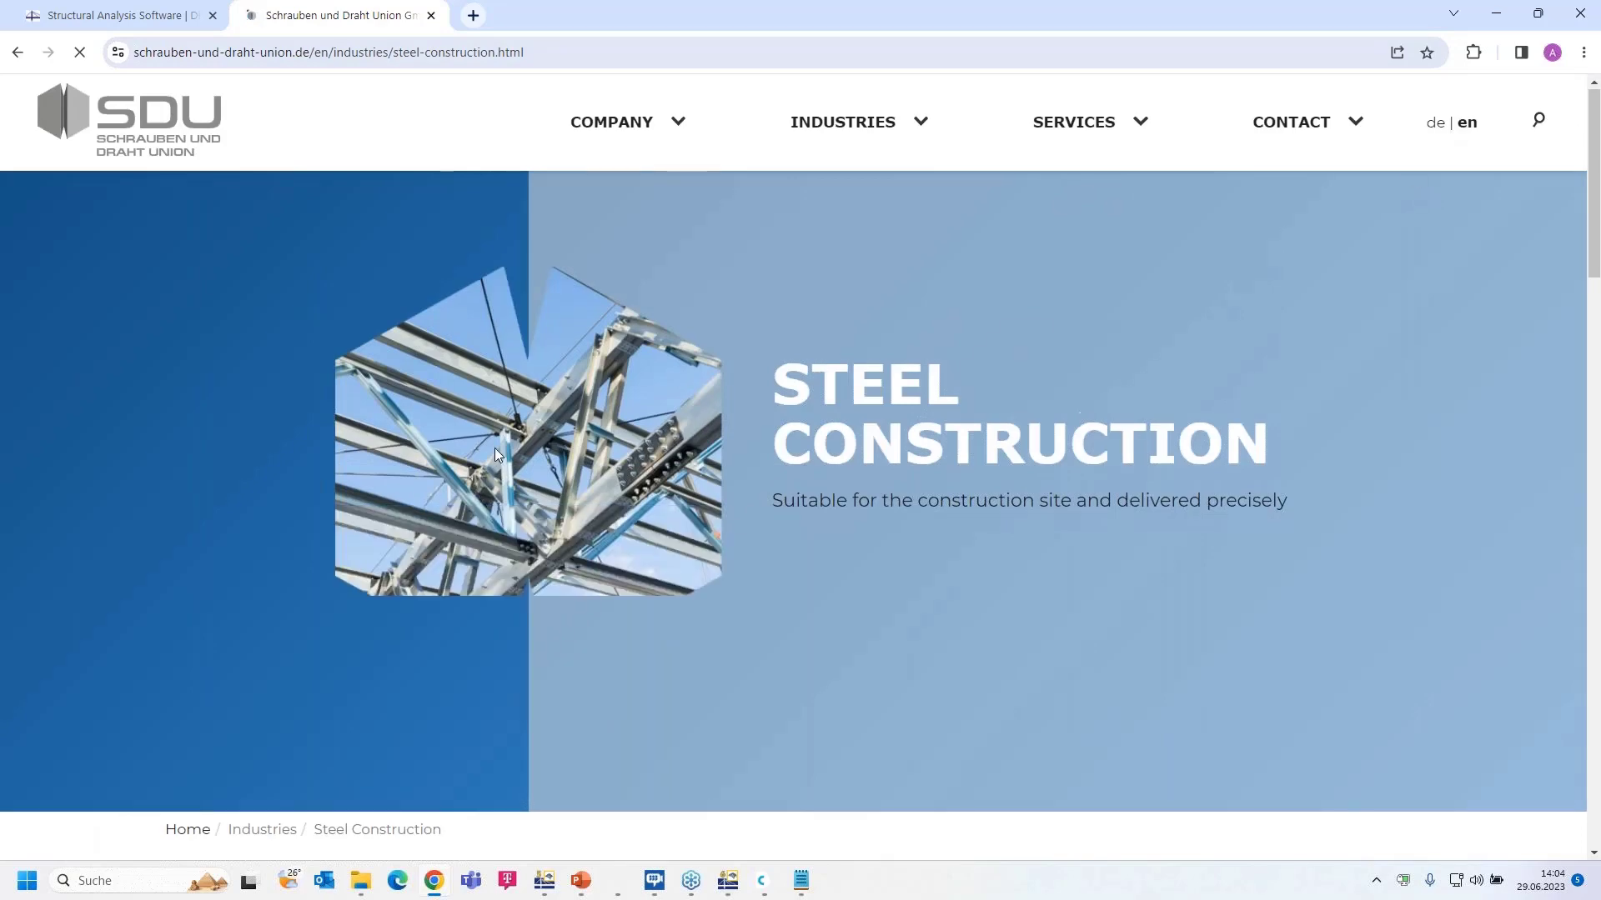
Step: Examine the photo of the bolted steel truss joints on the steel construction web page
{"action": "scroll", "coordinate": [494, 448], "scroll_direction": "down", "scroll_amount": 9}
{"action": "scroll", "coordinate": [494, 454], "scroll_direction": "down", "scroll_amount": 15}
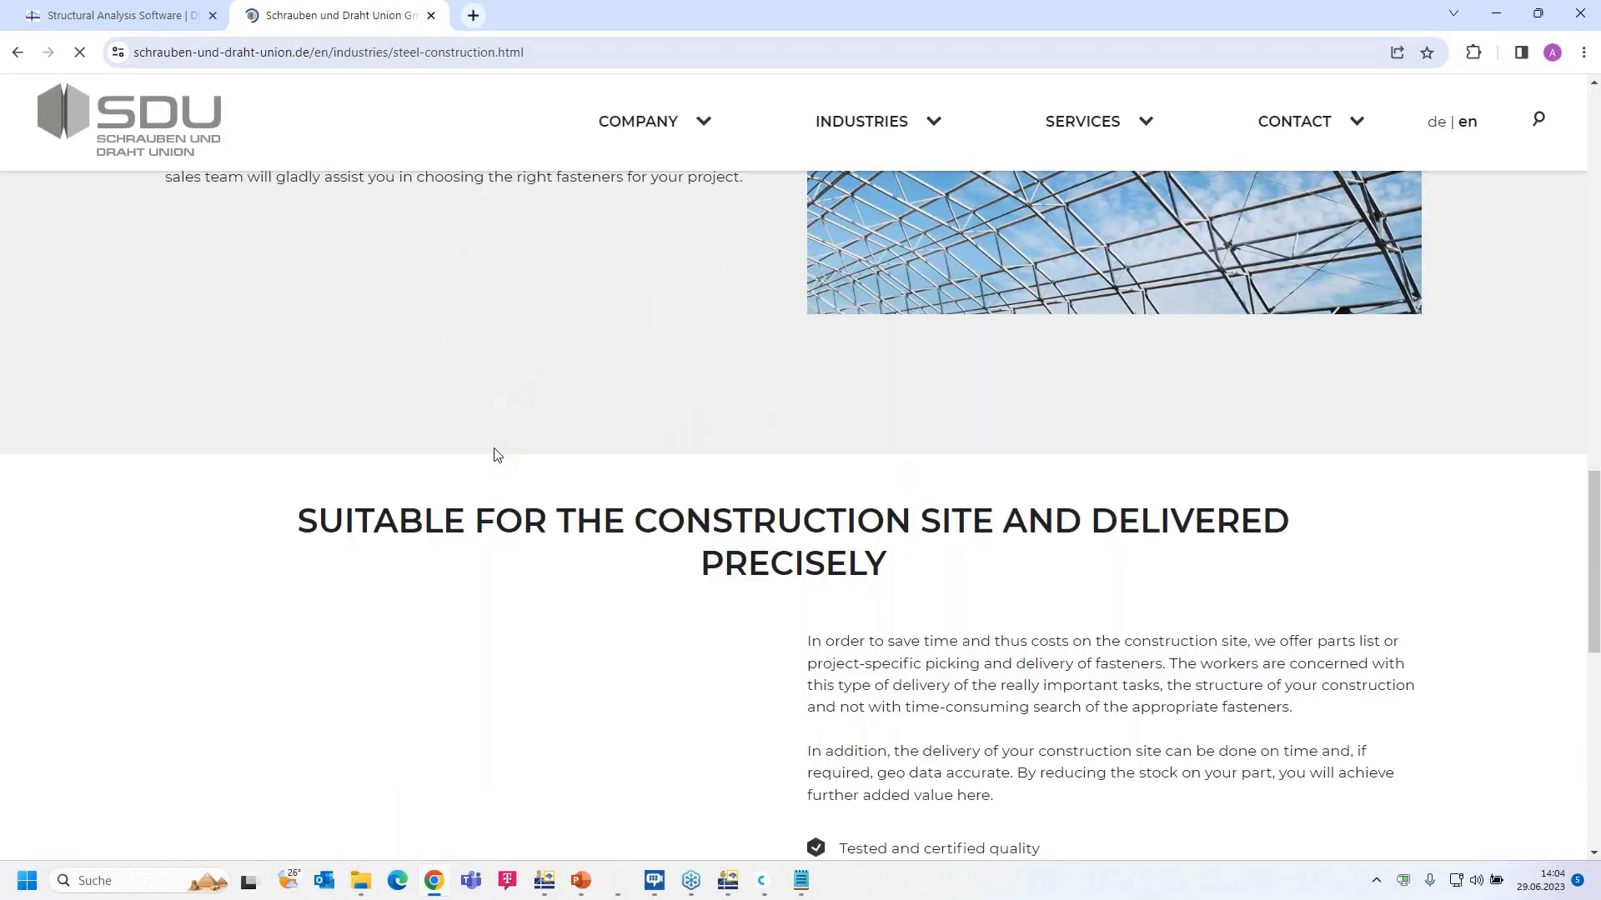
{"action": "scroll", "coordinate": [262, 543], "scroll_direction": "up", "scroll_amount": 3}
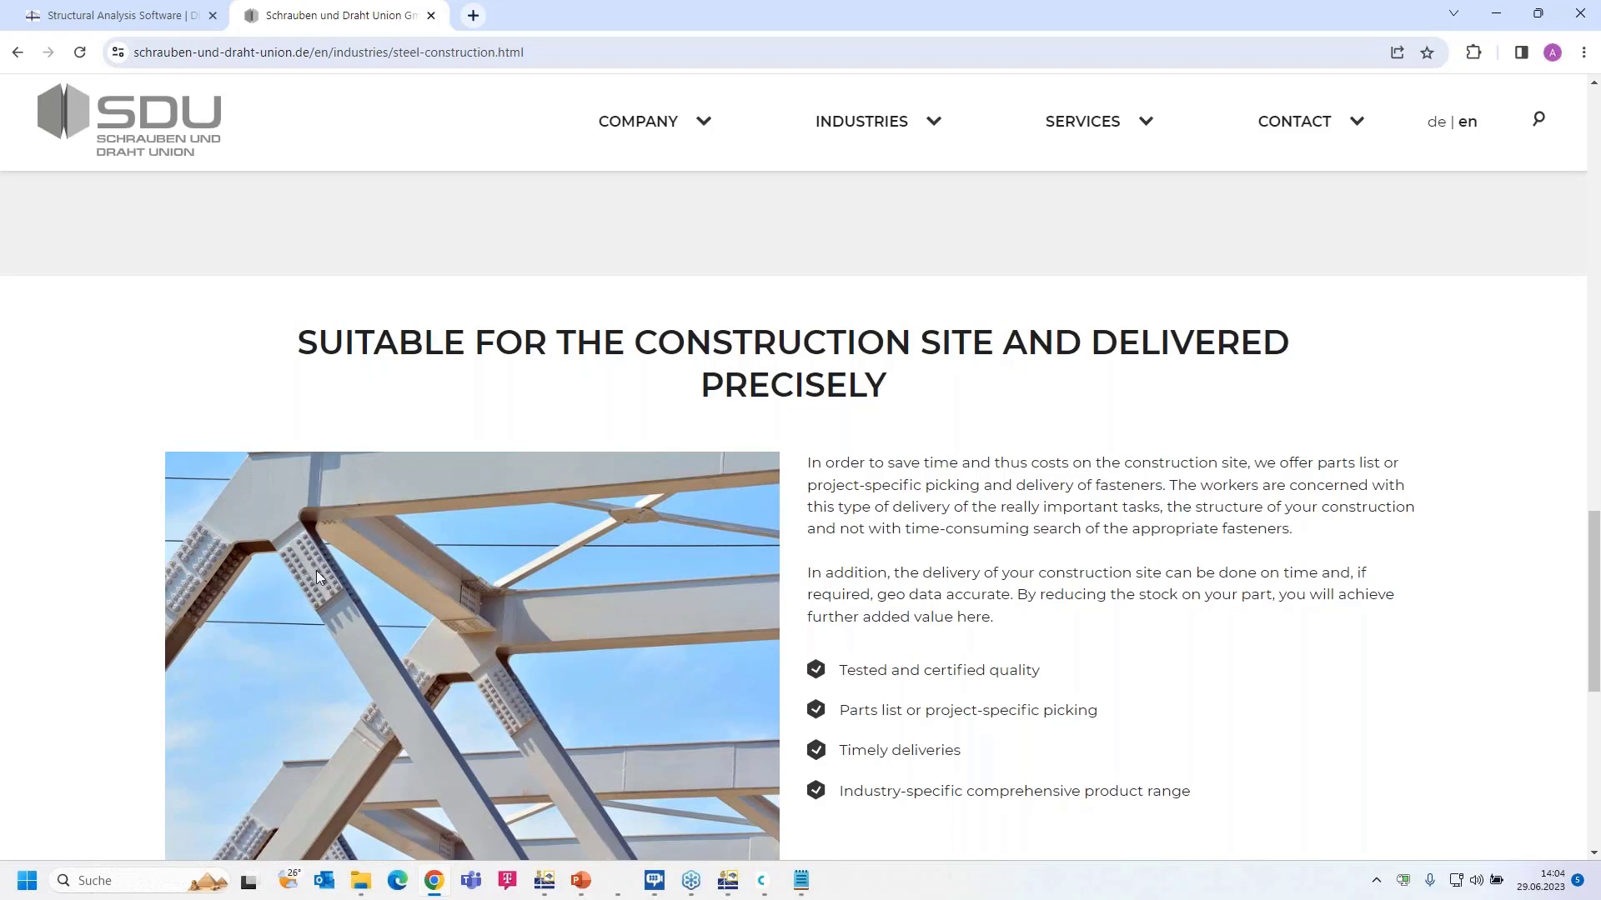
{"action": "scroll", "coordinate": [317, 571], "scroll_direction": "up", "scroll_amount": 1}
{"action": "scroll", "coordinate": [318, 579], "scroll_direction": "down", "scroll_amount": 2}
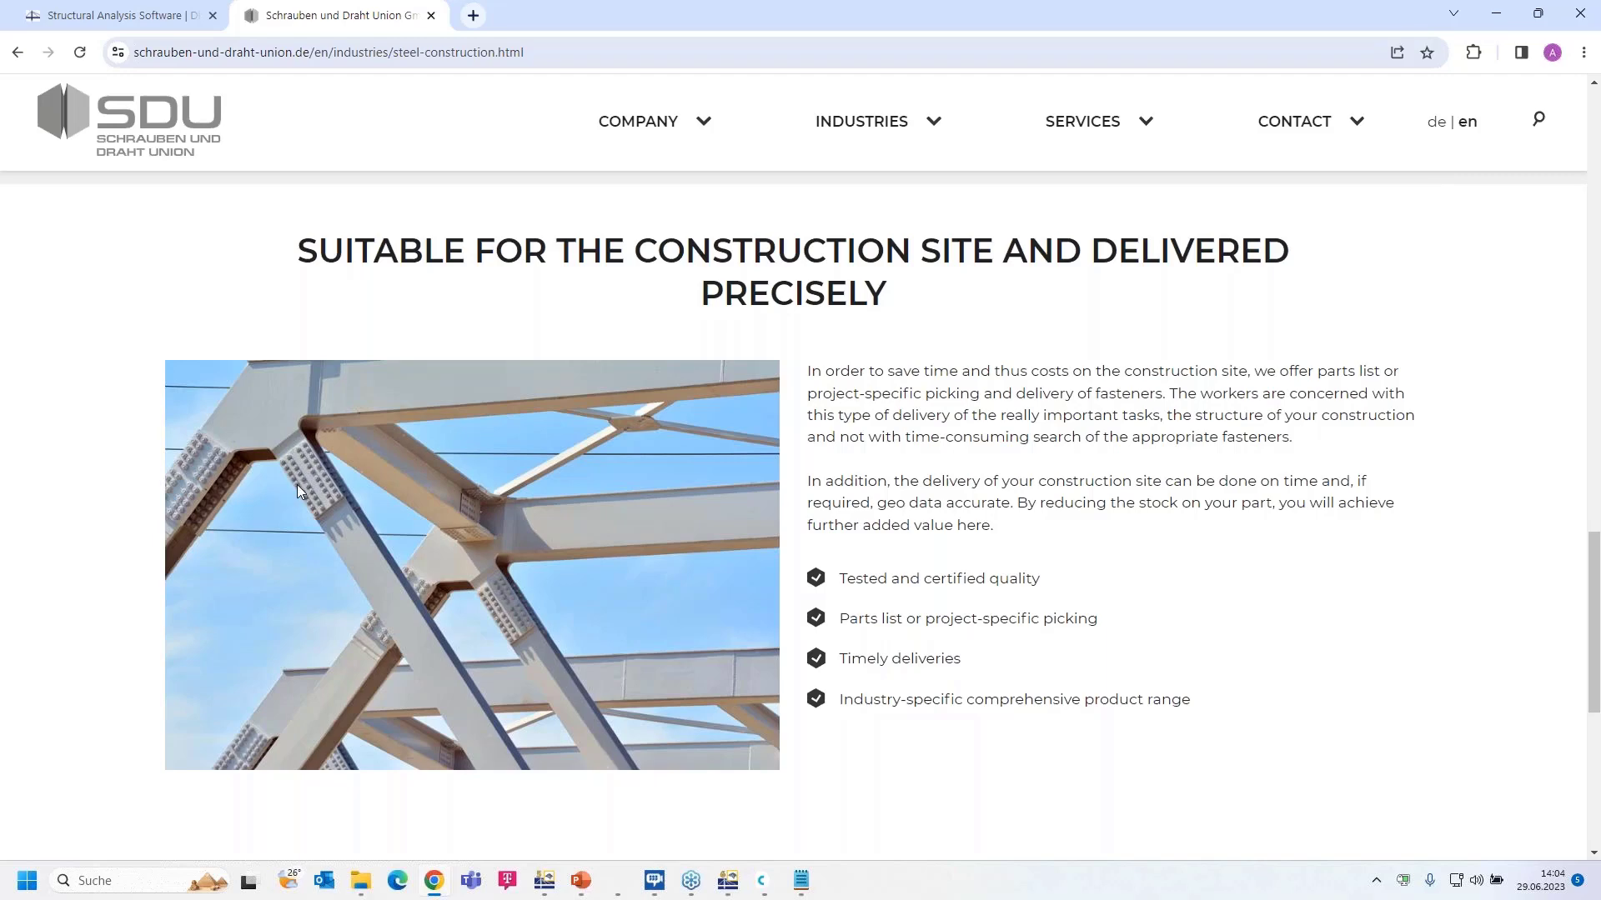
Step: Switch to RFEM and review the bridge model's base data for the activated add-ons and the steel joints standard, leaving it without changes
{"action": "left_click", "coordinate": [728, 882]}
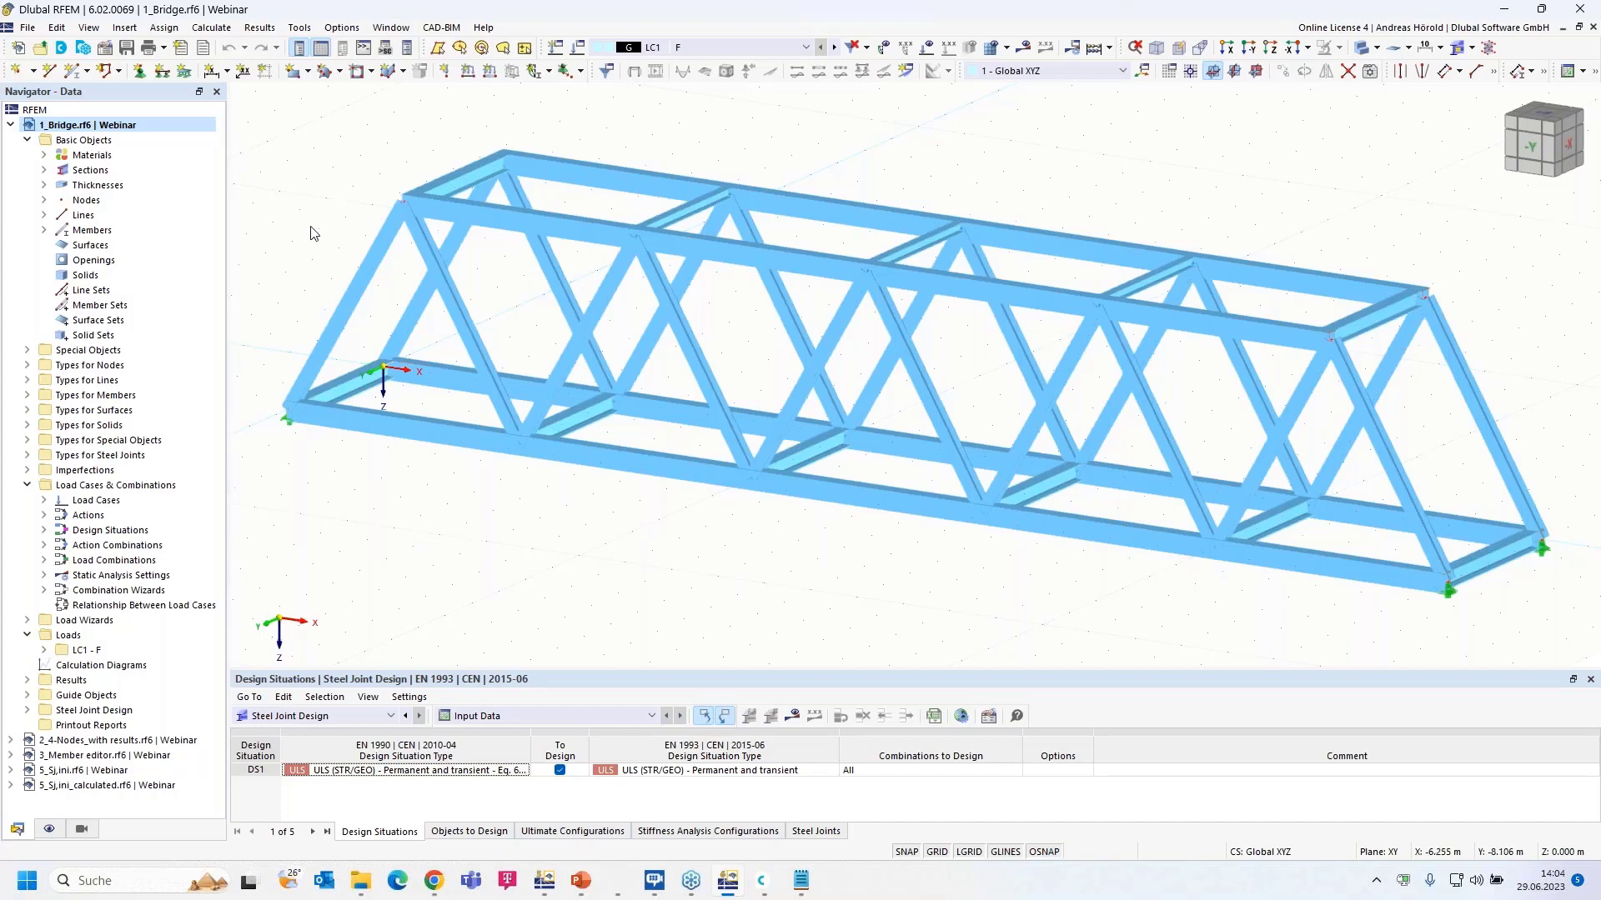
{"action": "left_click", "coordinate": [105, 50]}
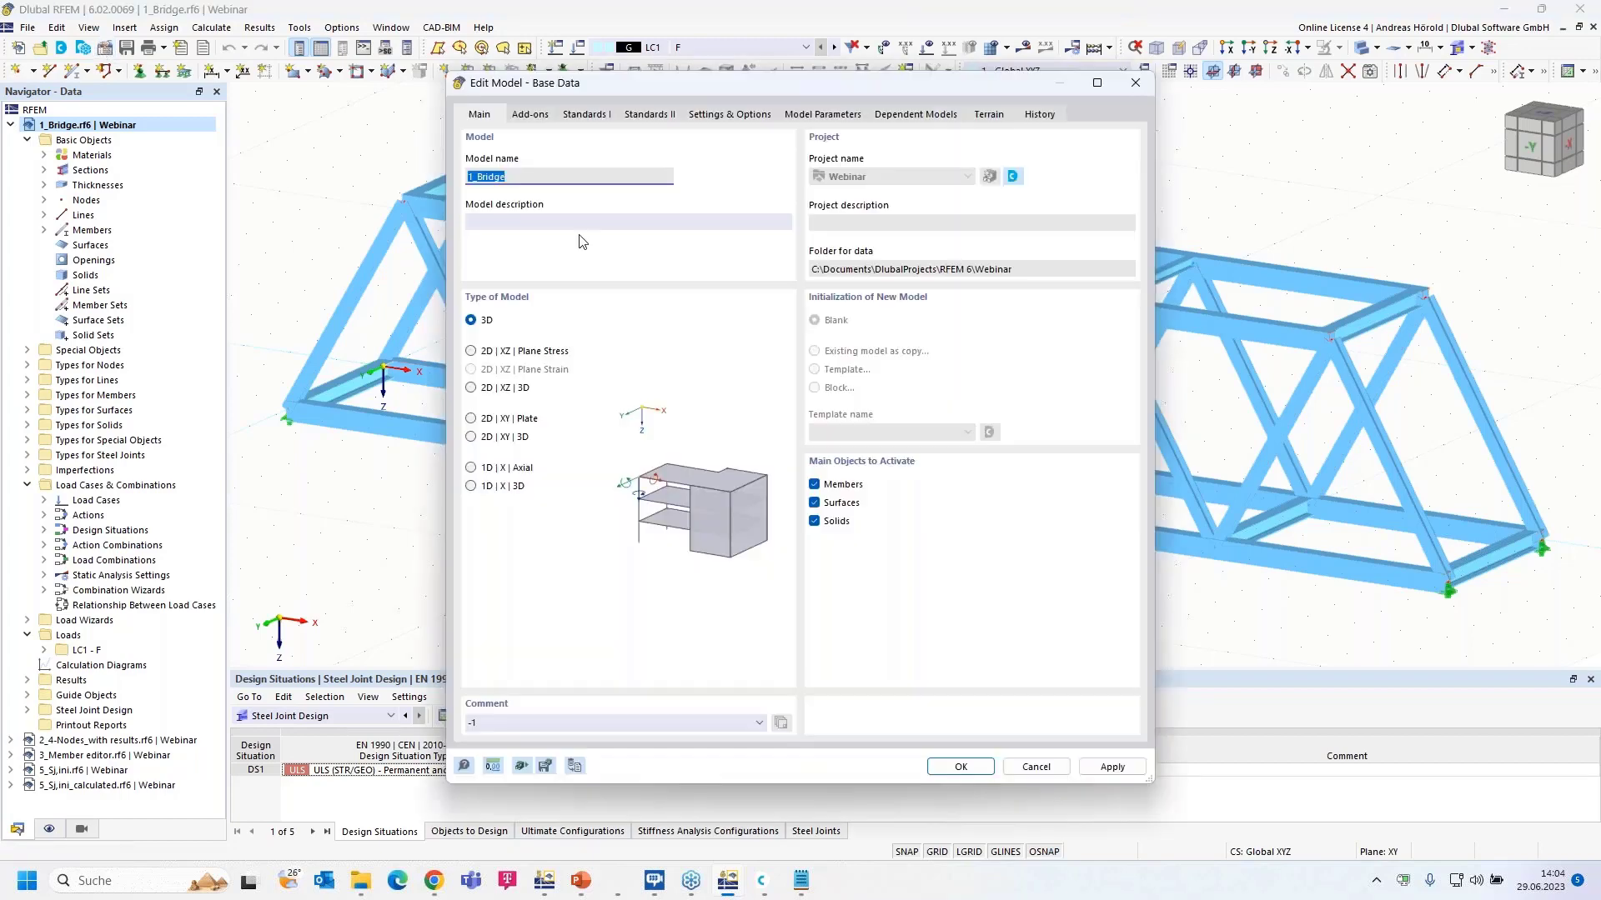
{"action": "left_click", "coordinate": [531, 115]}
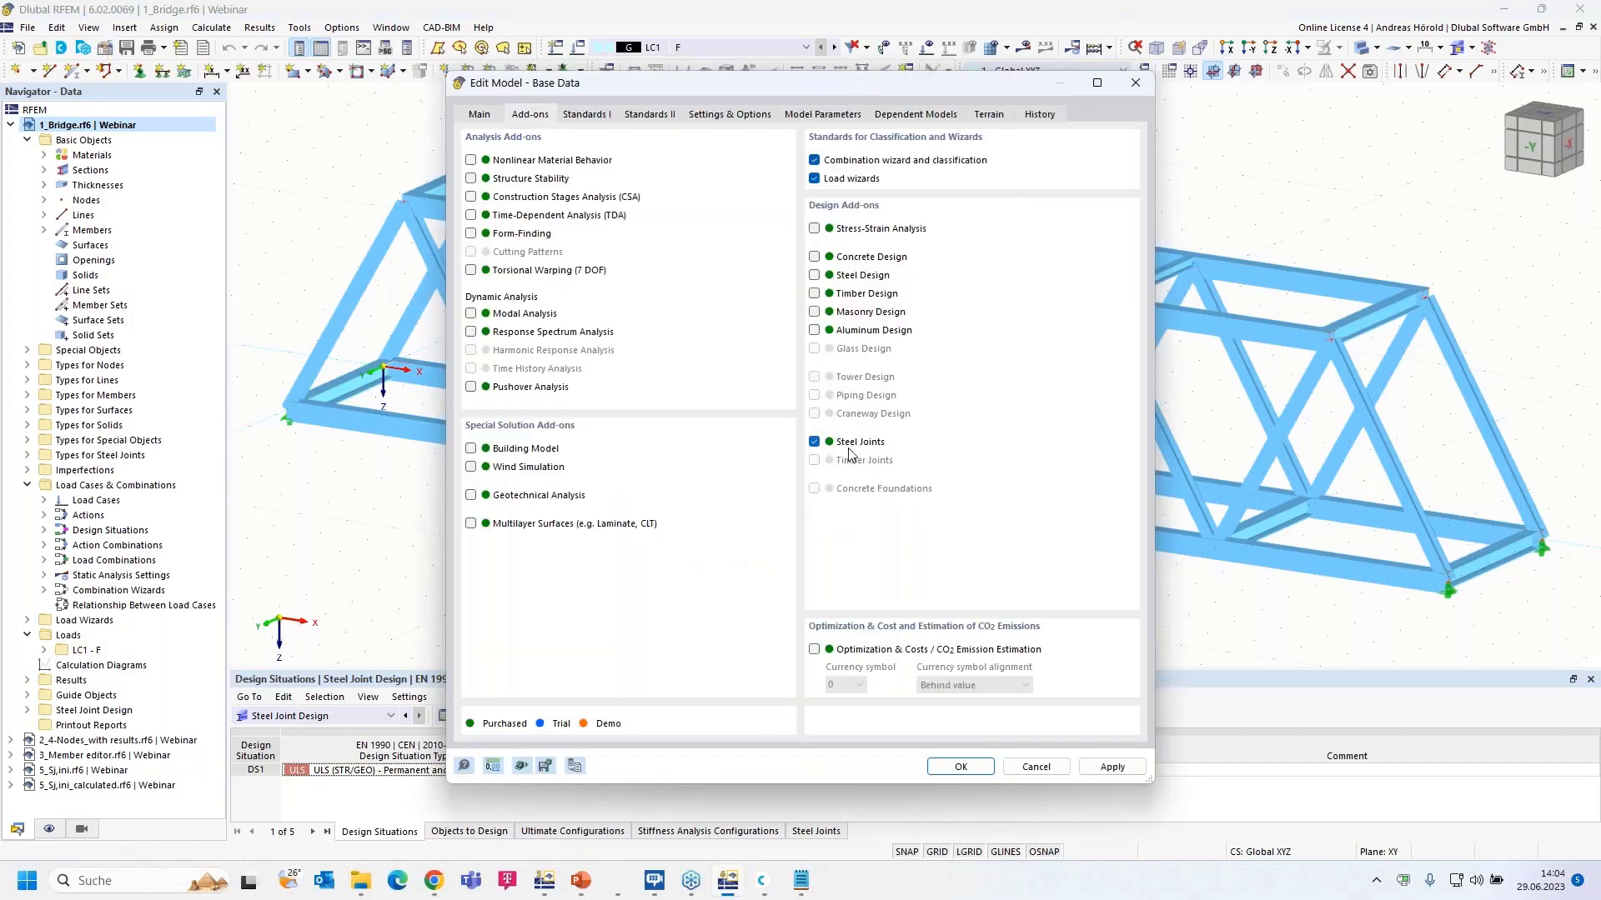
{"action": "left_click", "coordinate": [588, 115]}
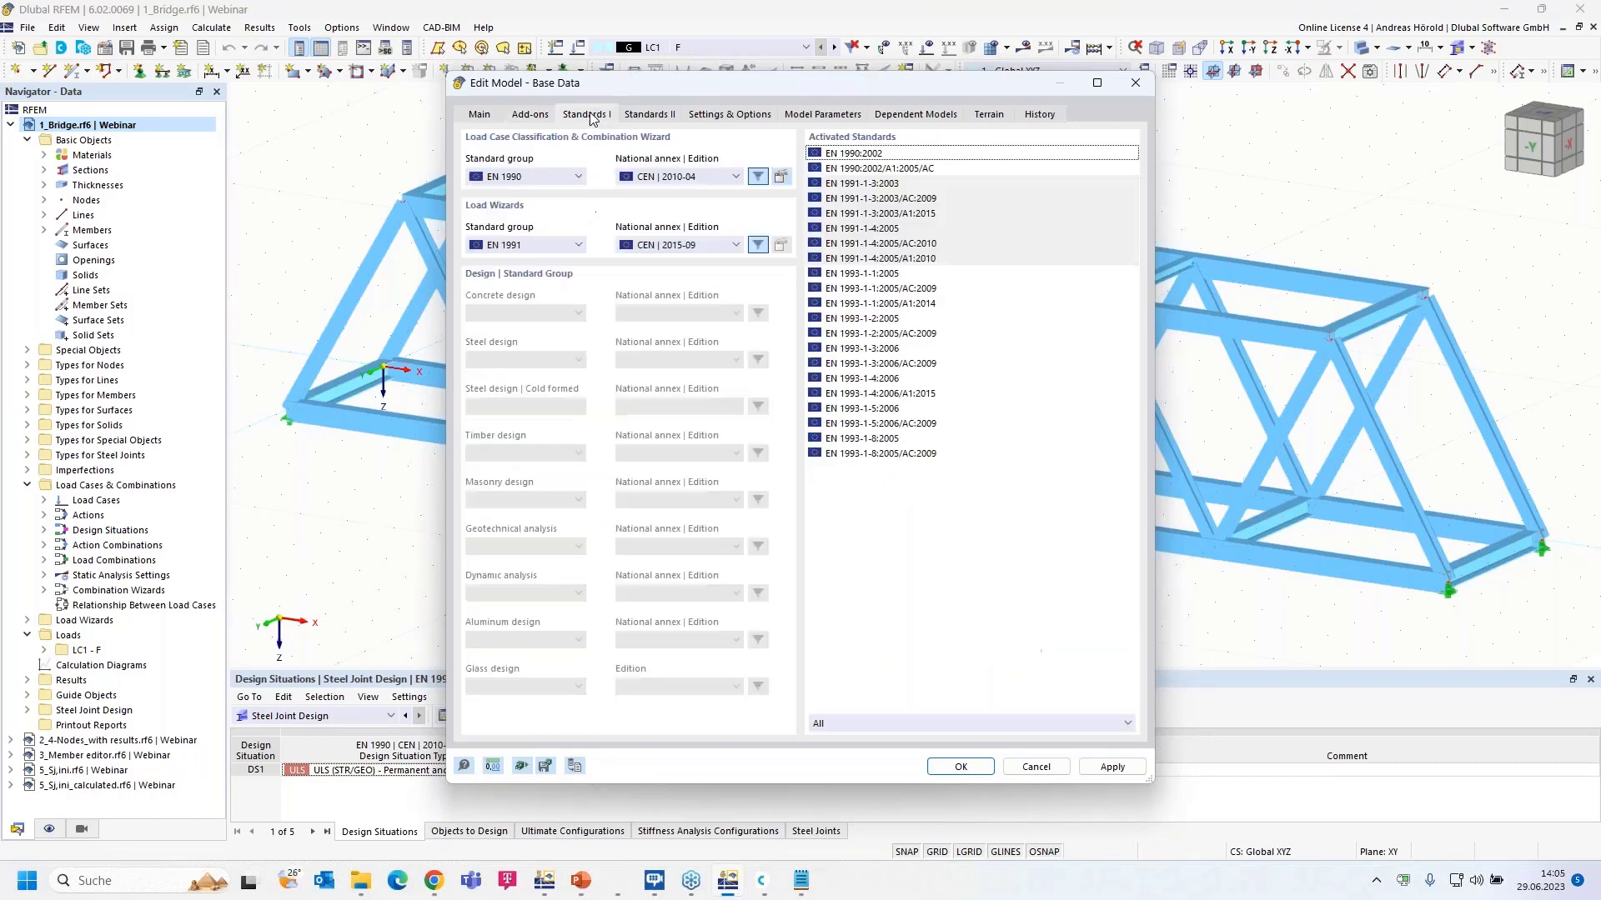
{"action": "left_click", "coordinate": [664, 117]}
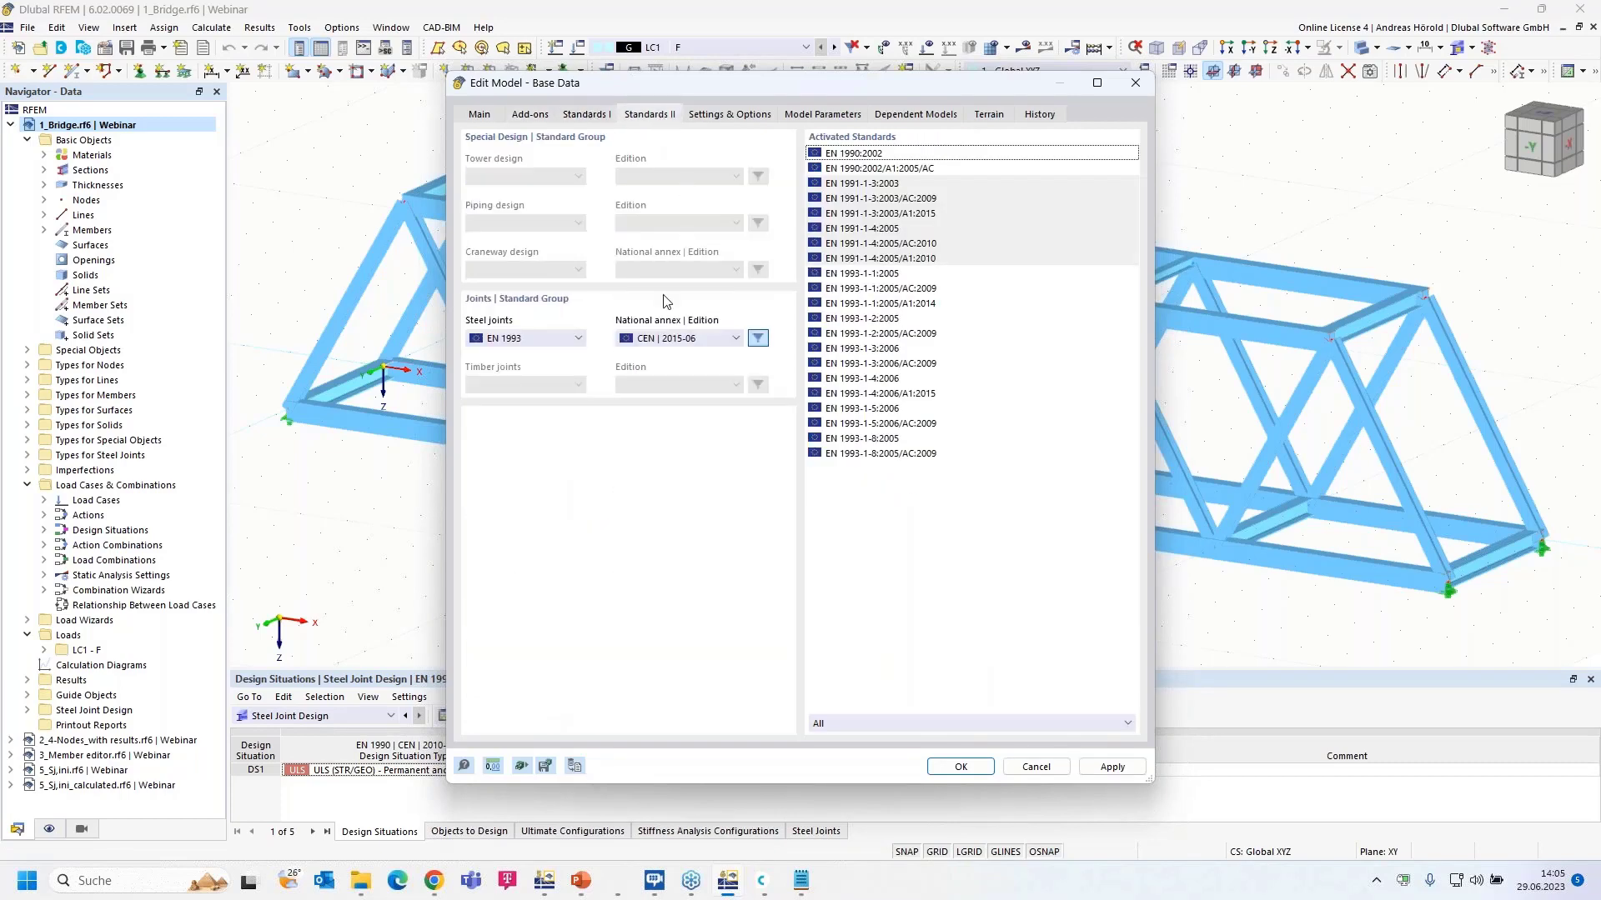
{"action": "left_click", "coordinate": [543, 338]}
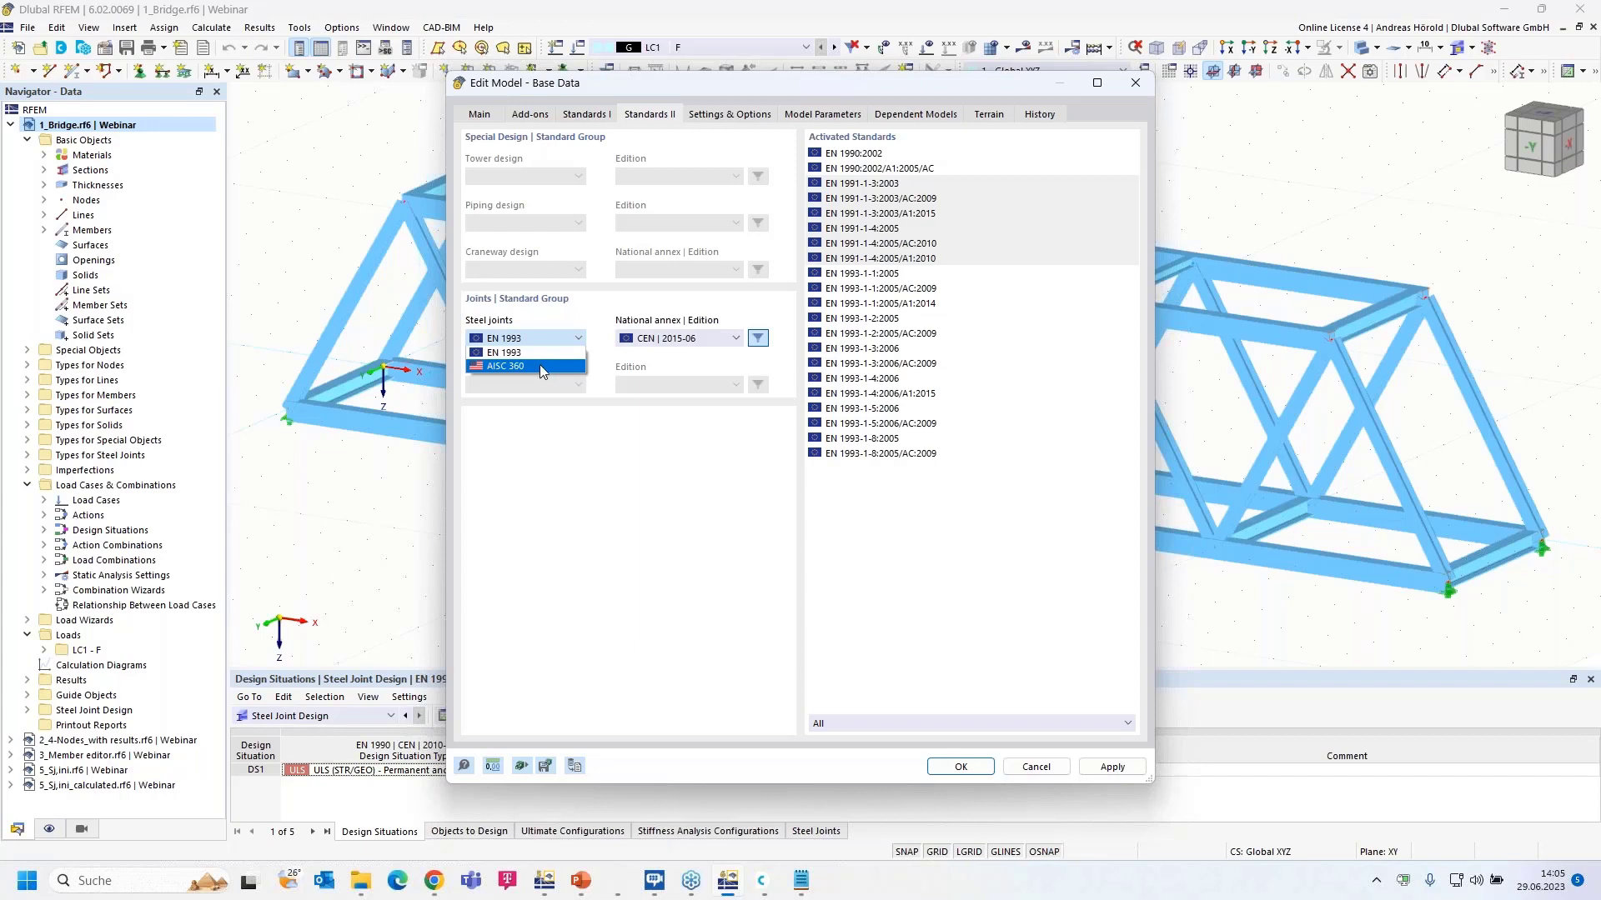
{"action": "left_click", "coordinate": [556, 418]}
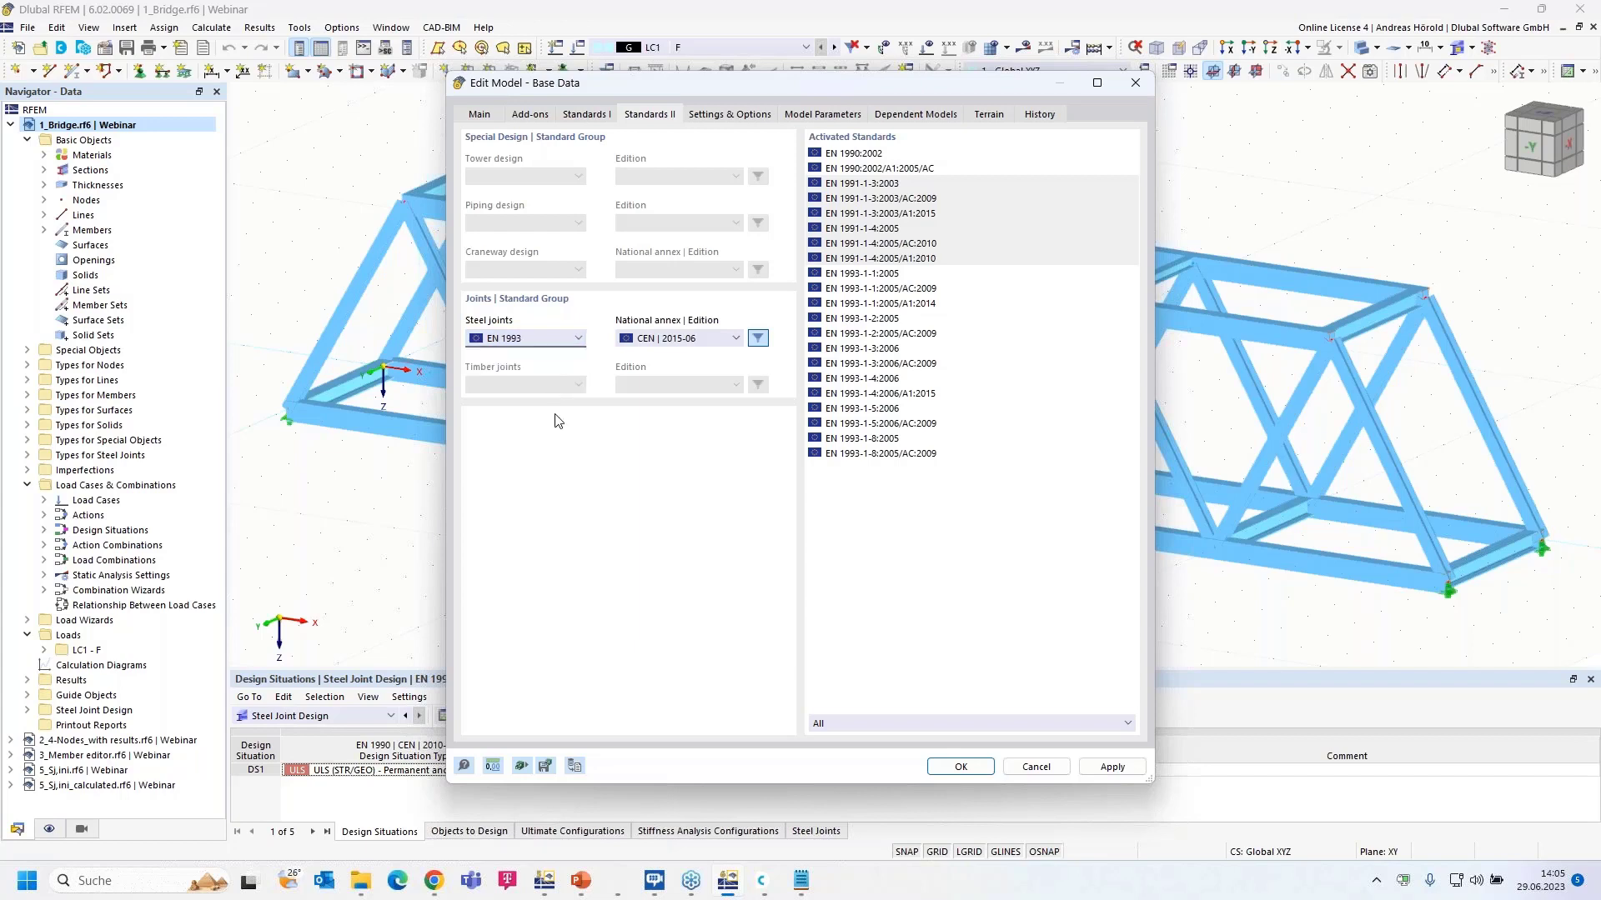
{"action": "left_click", "coordinate": [1035, 768]}
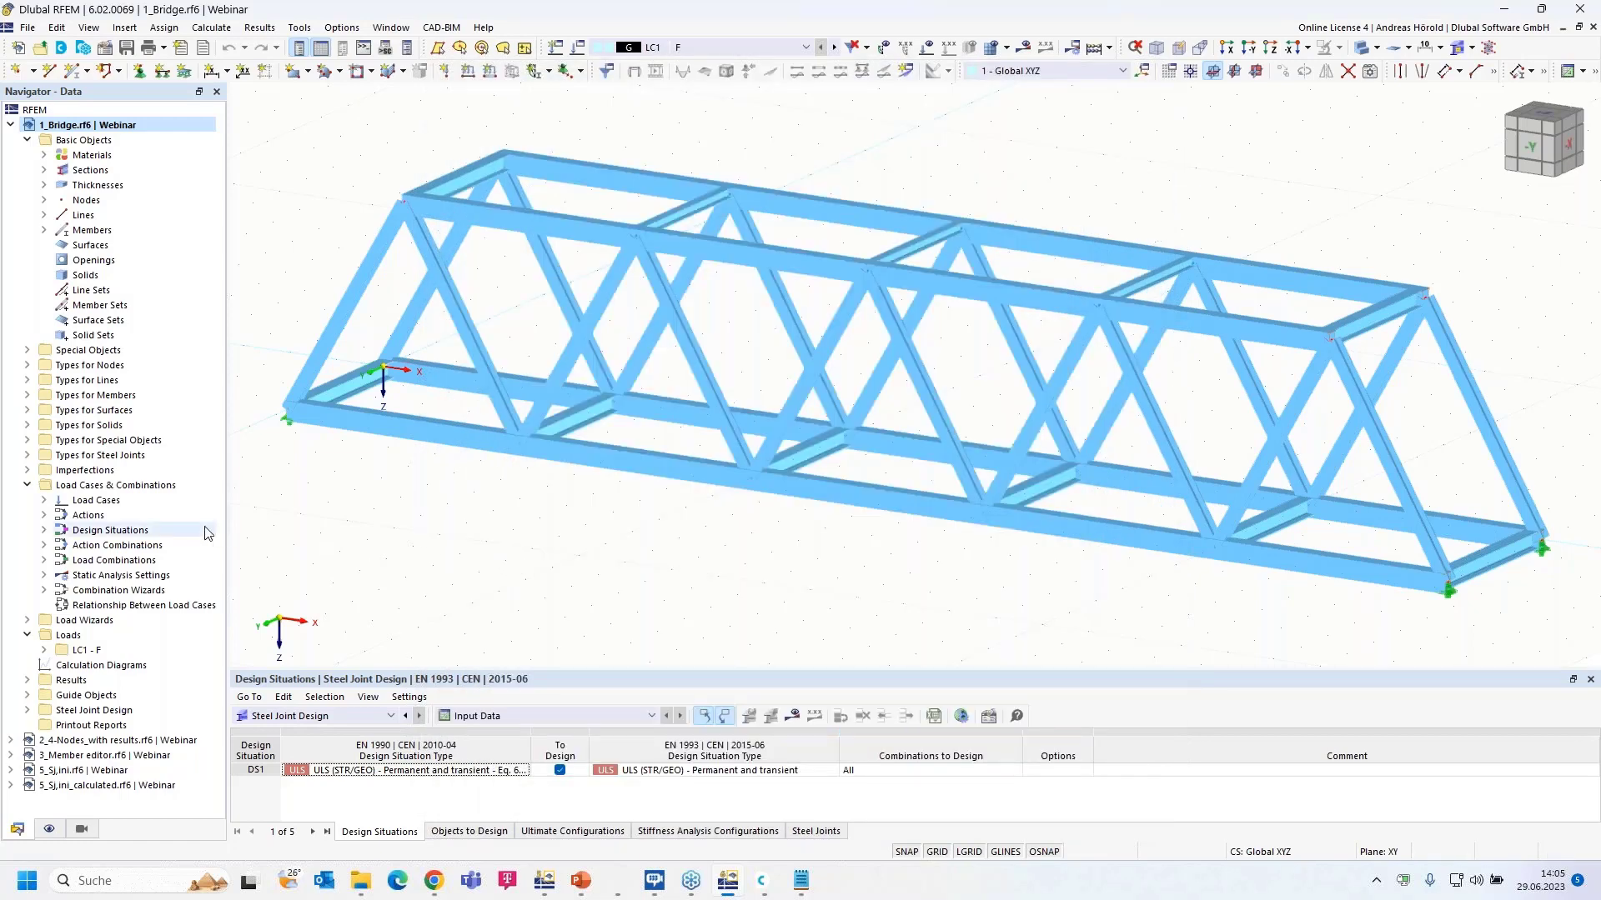
Step: Create a new steel joint and assign it to node 1 at the upper corner of the truss
{"action": "left_click", "coordinate": [27, 456]}
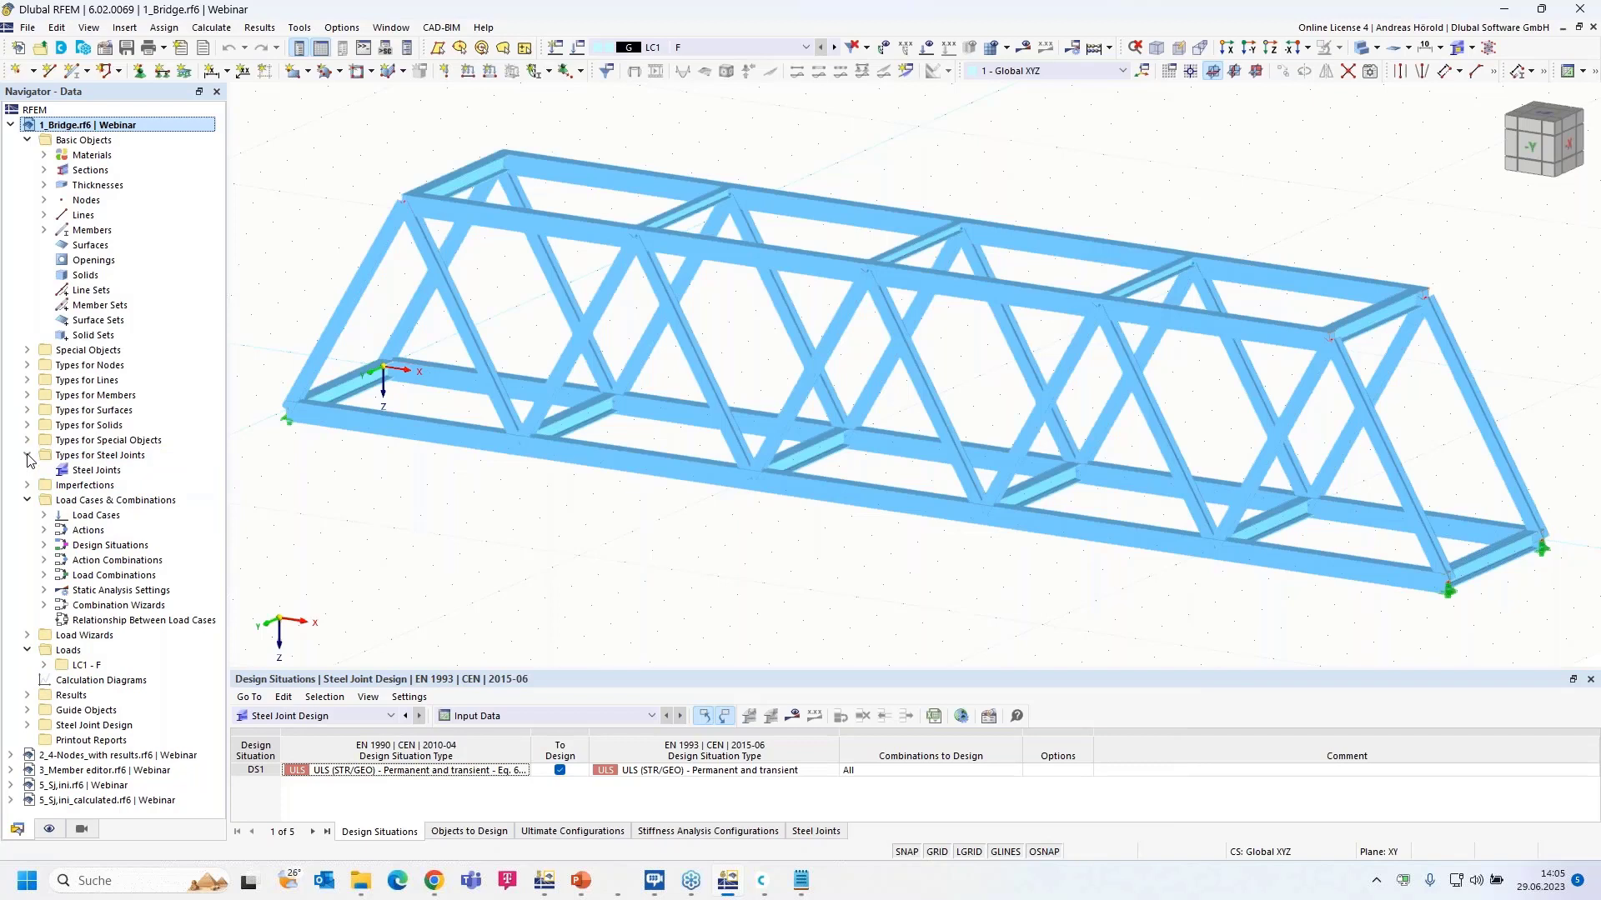
{"action": "right_click", "coordinate": [105, 474]}
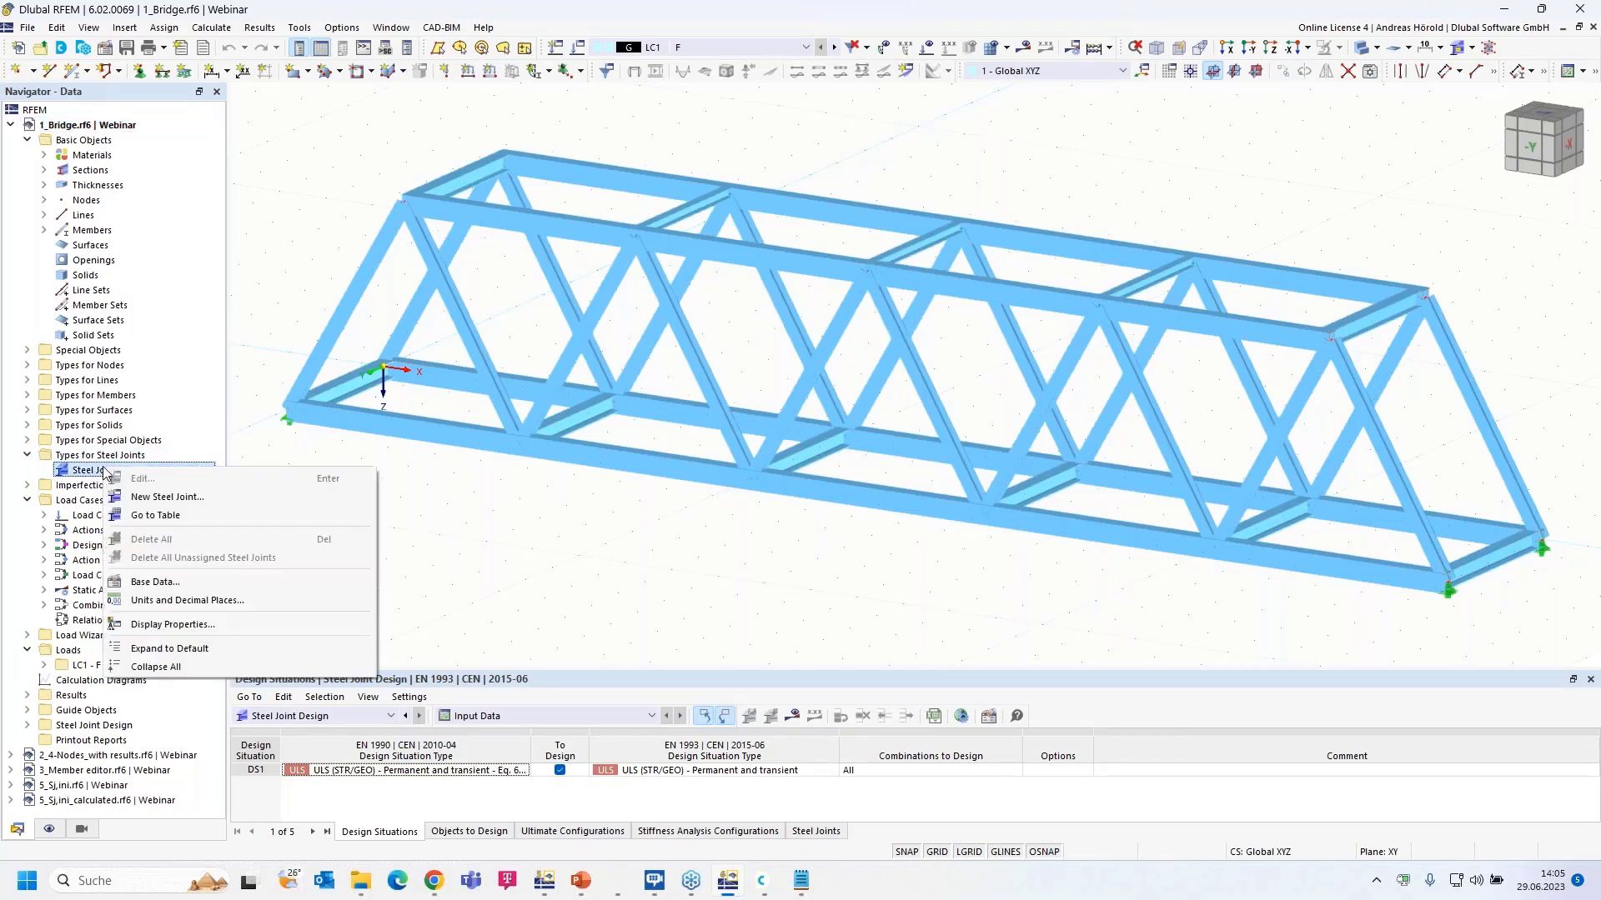
{"action": "left_click", "coordinate": [218, 498]}
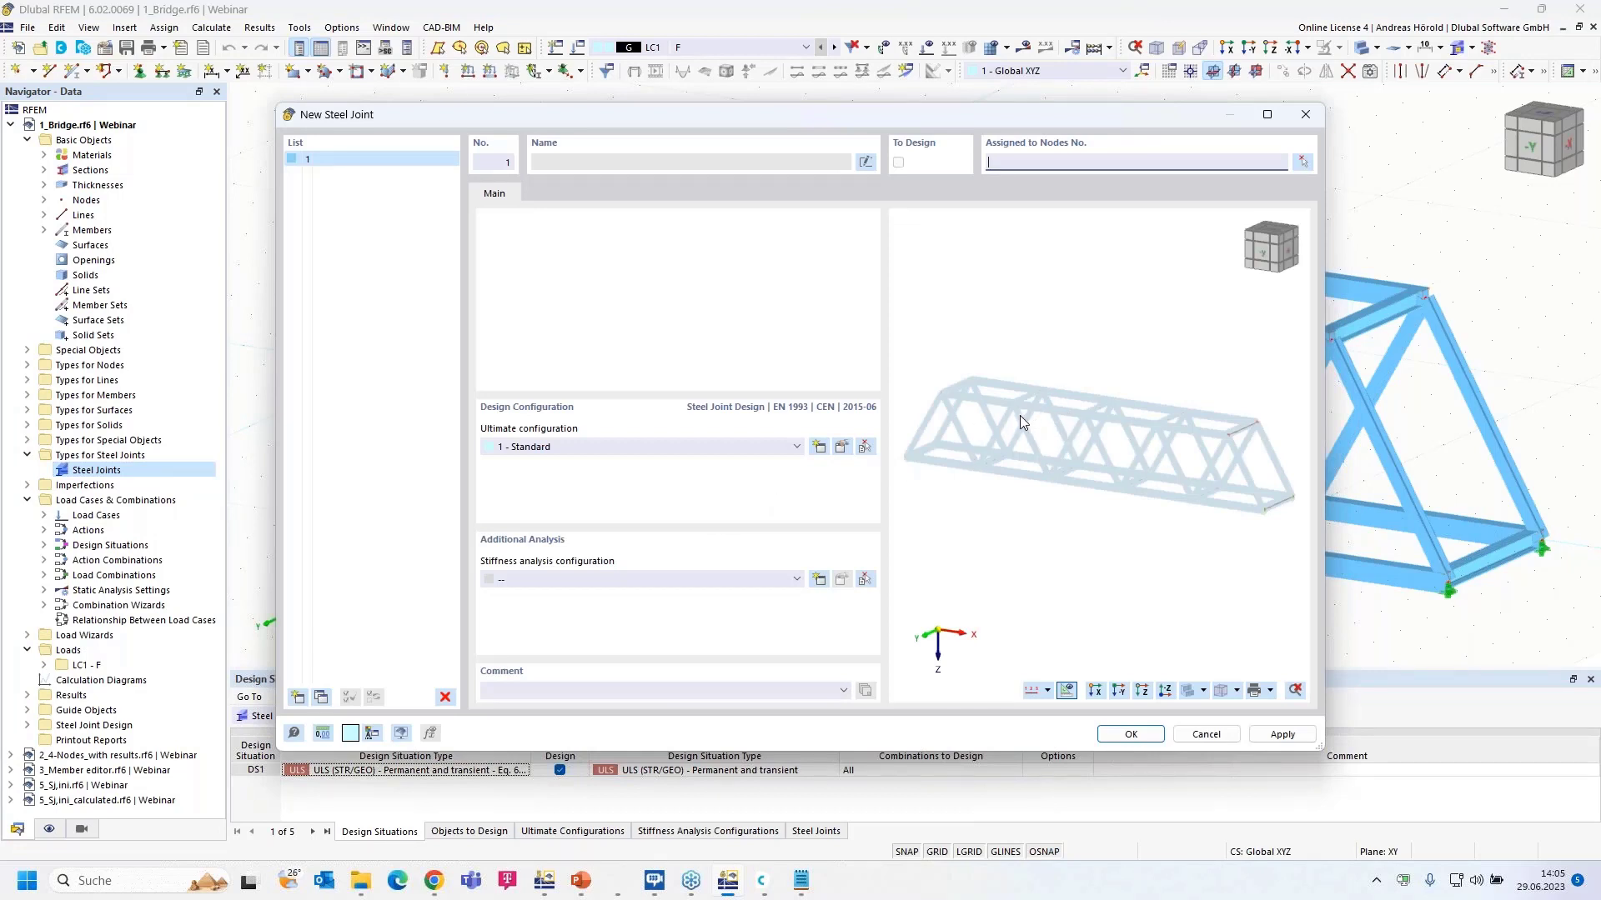
{"action": "left_click", "coordinate": [1302, 164]}
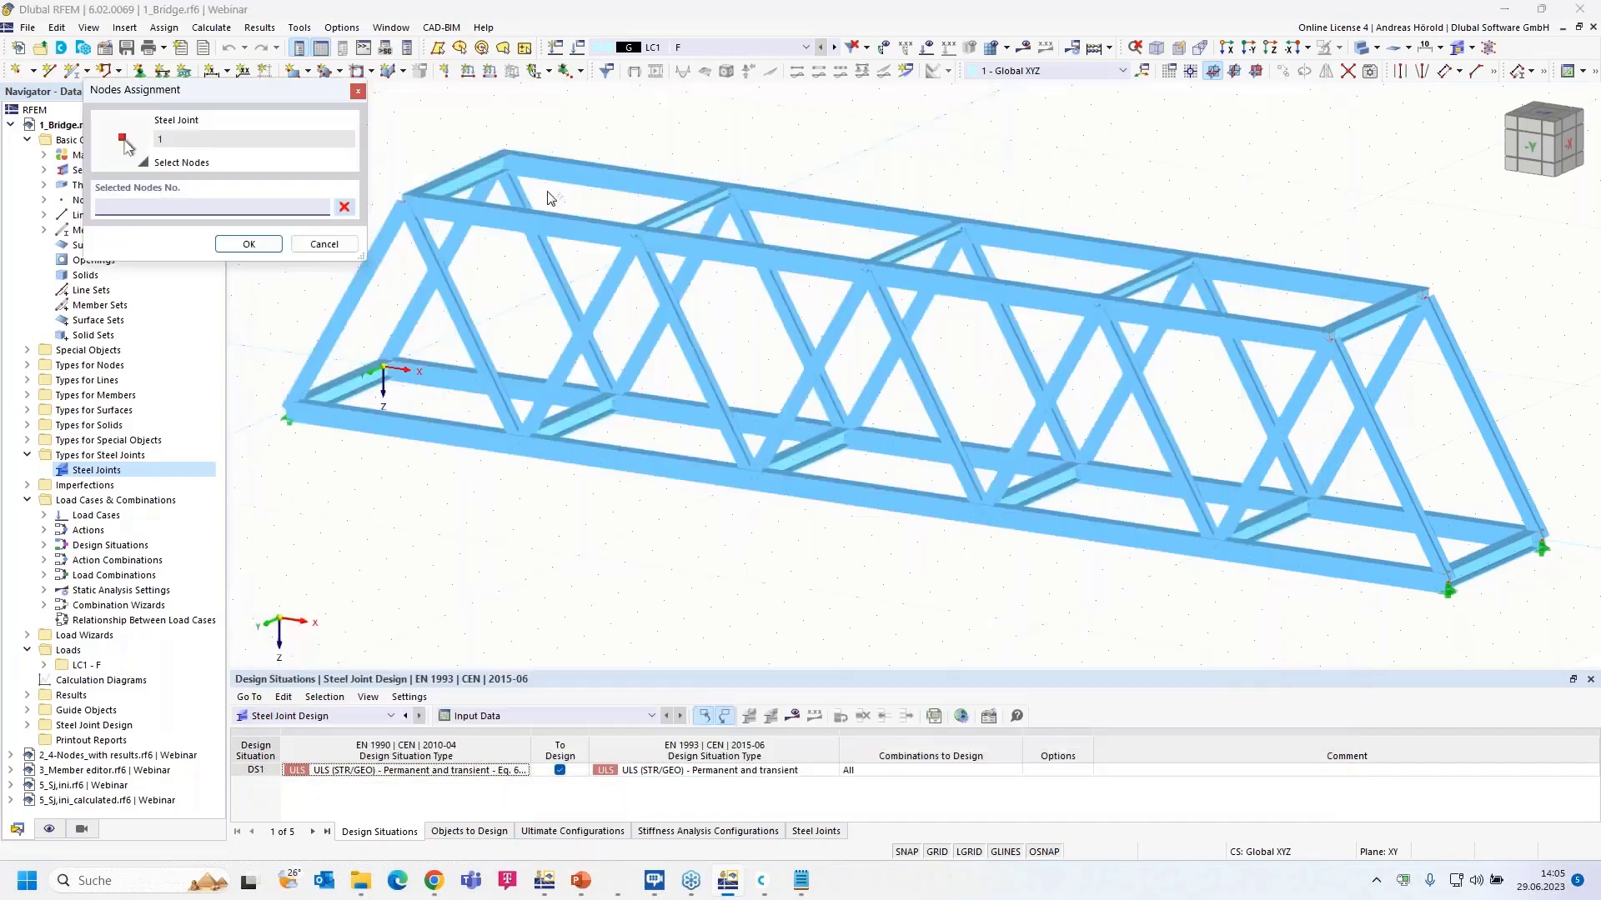
{"action": "left_click", "coordinate": [408, 206]}
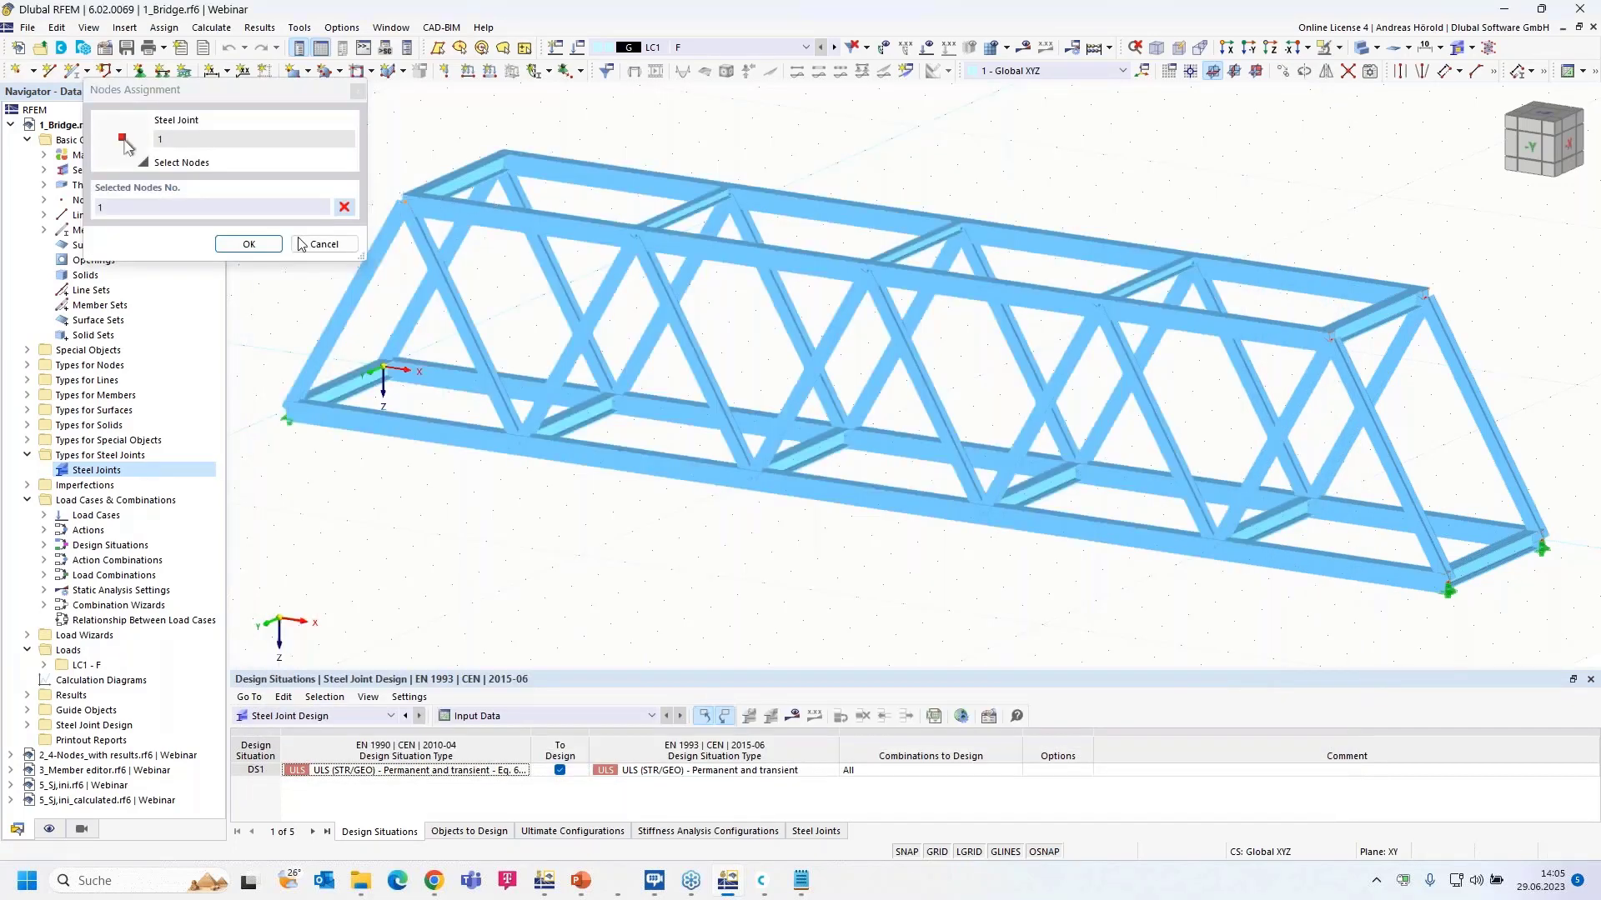
{"action": "left_click", "coordinate": [248, 245]}
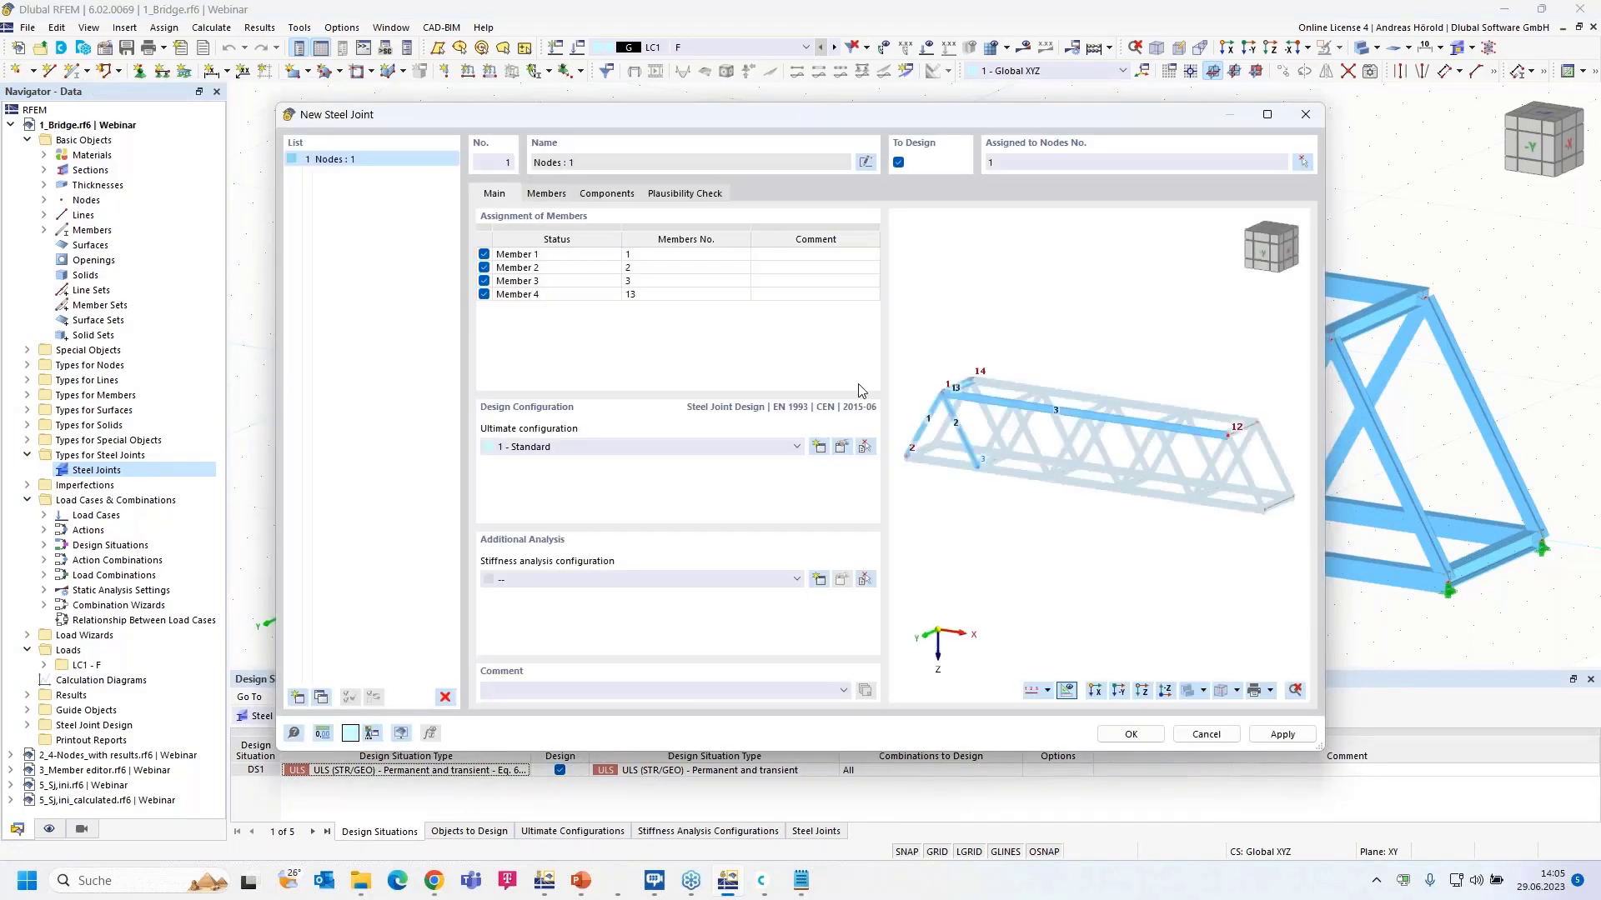
Step: Examine which beam in the joint preview corresponds to each of the four assigned members
{"action": "scroll", "coordinate": [957, 396], "scroll_direction": "up", "scroll_amount": 4}
{"action": "middle_click_drag", "start_coordinate": [982, 382], "coordinate": [1095, 349]}
{"action": "scroll", "coordinate": [1086, 365], "scroll_direction": "up", "scroll_amount": 3}
{"action": "scroll", "coordinate": [1056, 332], "scroll_direction": "up", "scroll_amount": 3}
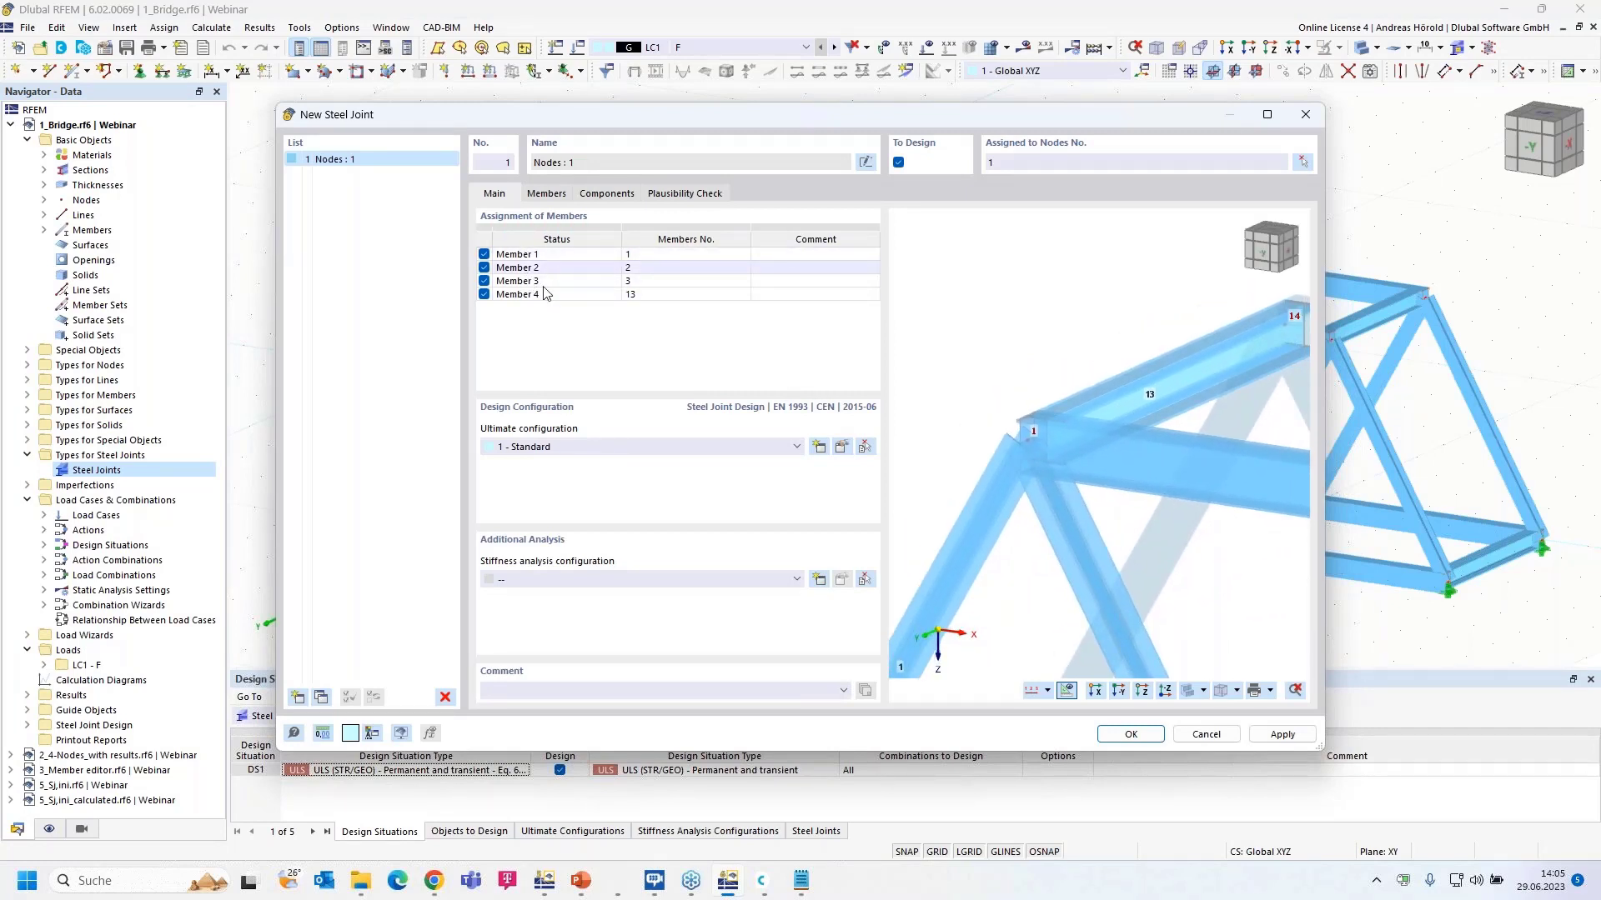
{"action": "left_click", "coordinate": [557, 256]}
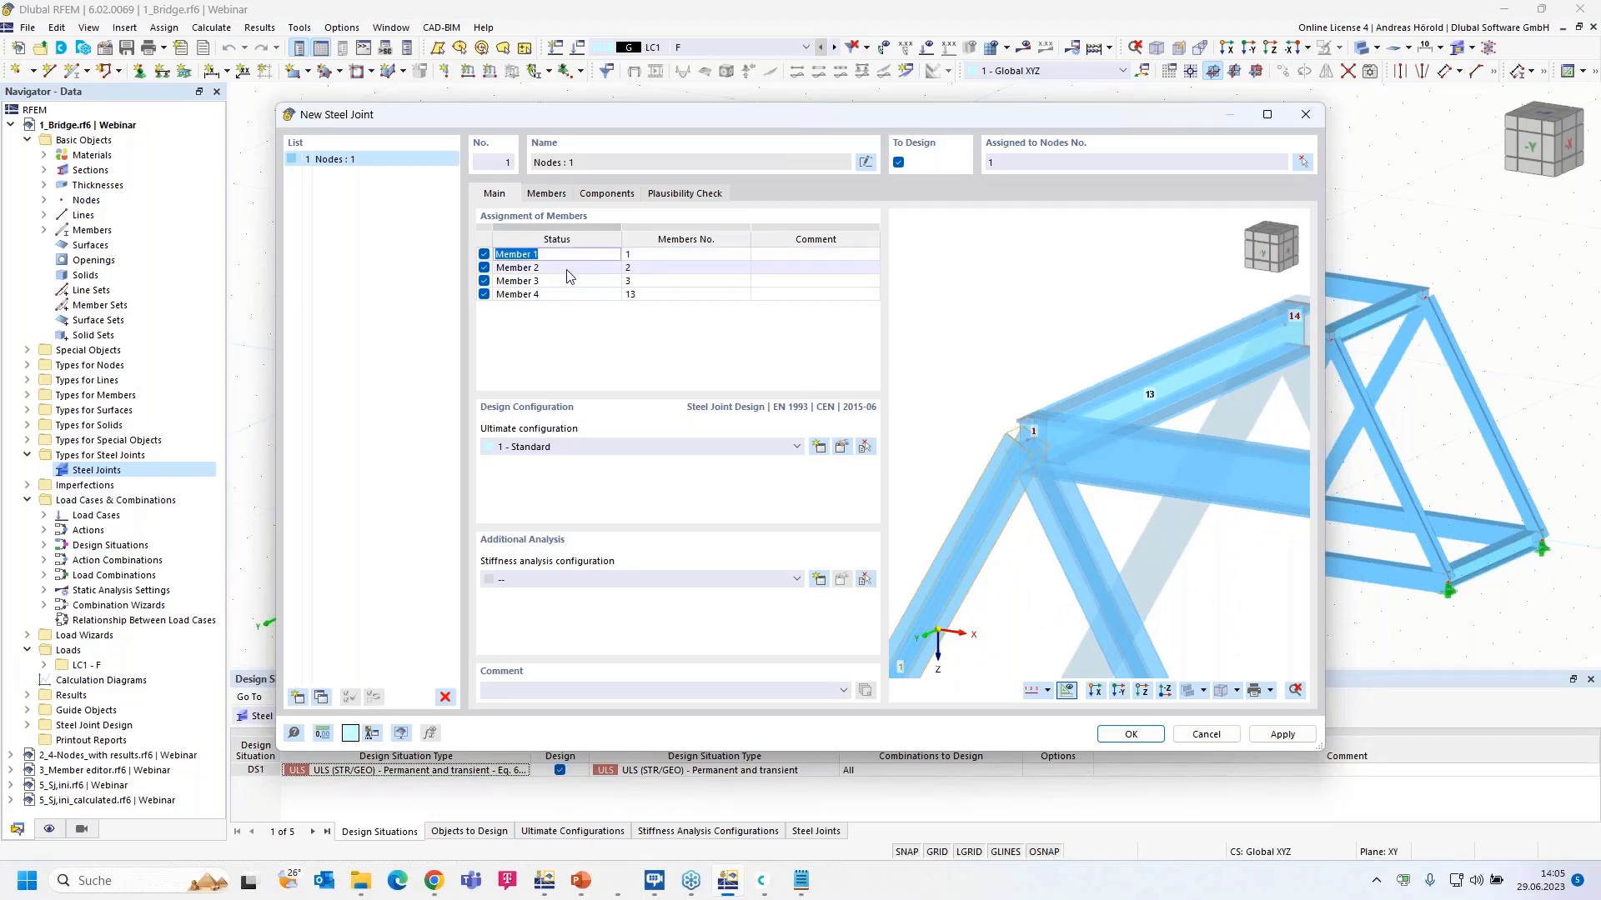
{"action": "double_click", "coordinate": [567, 267]}
{"action": "double_click", "coordinate": [567, 282]}
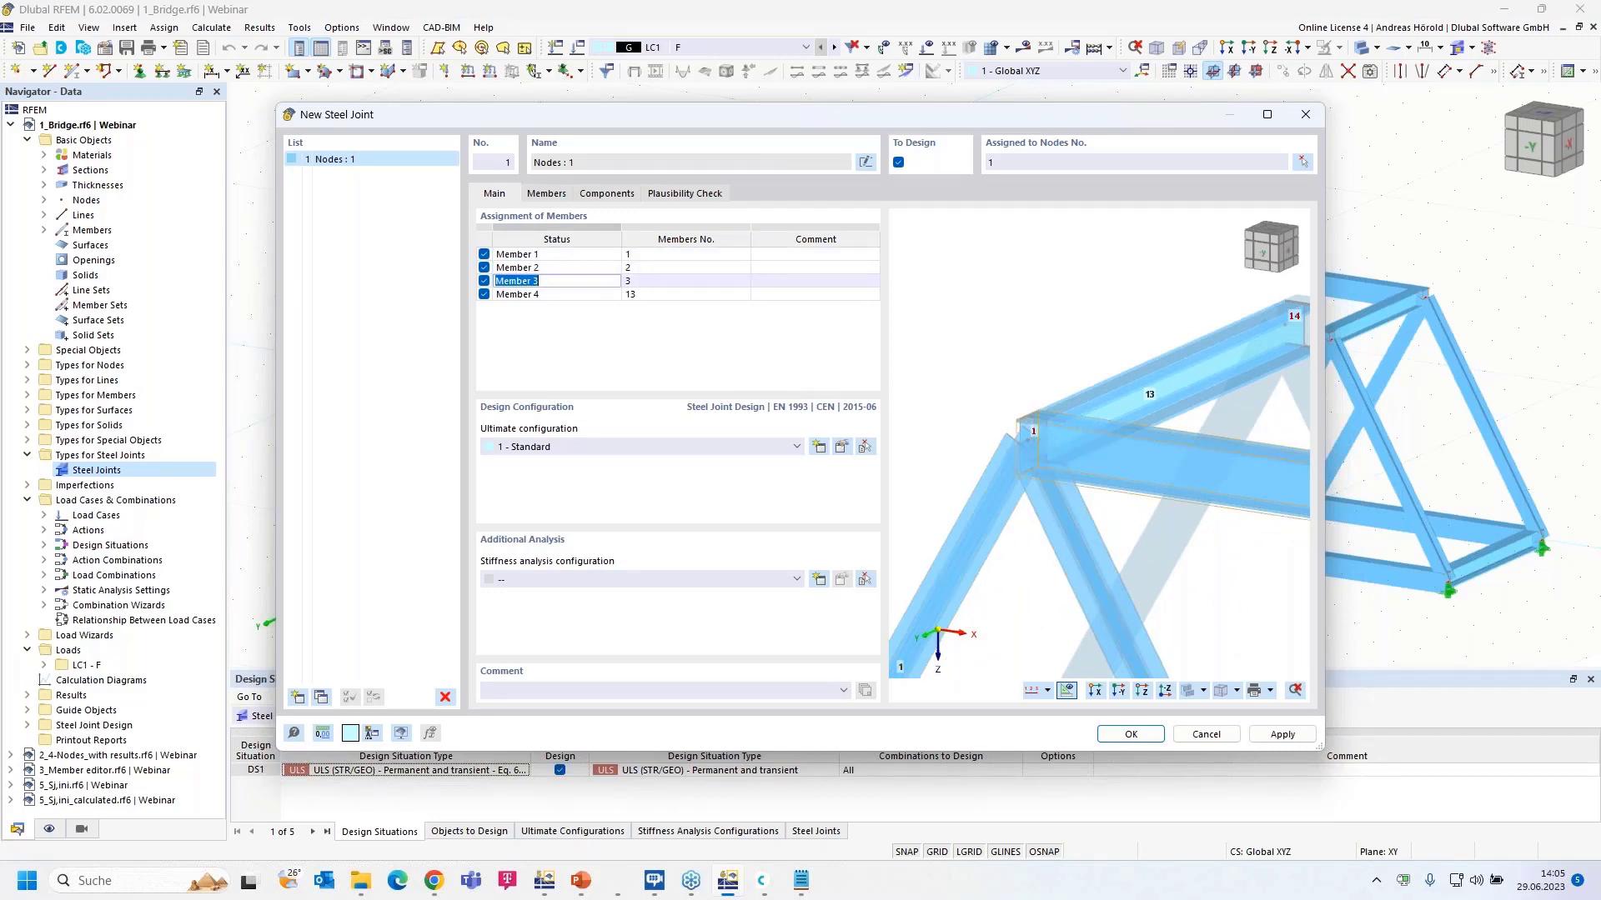
{"action": "double_click", "coordinate": [566, 294]}
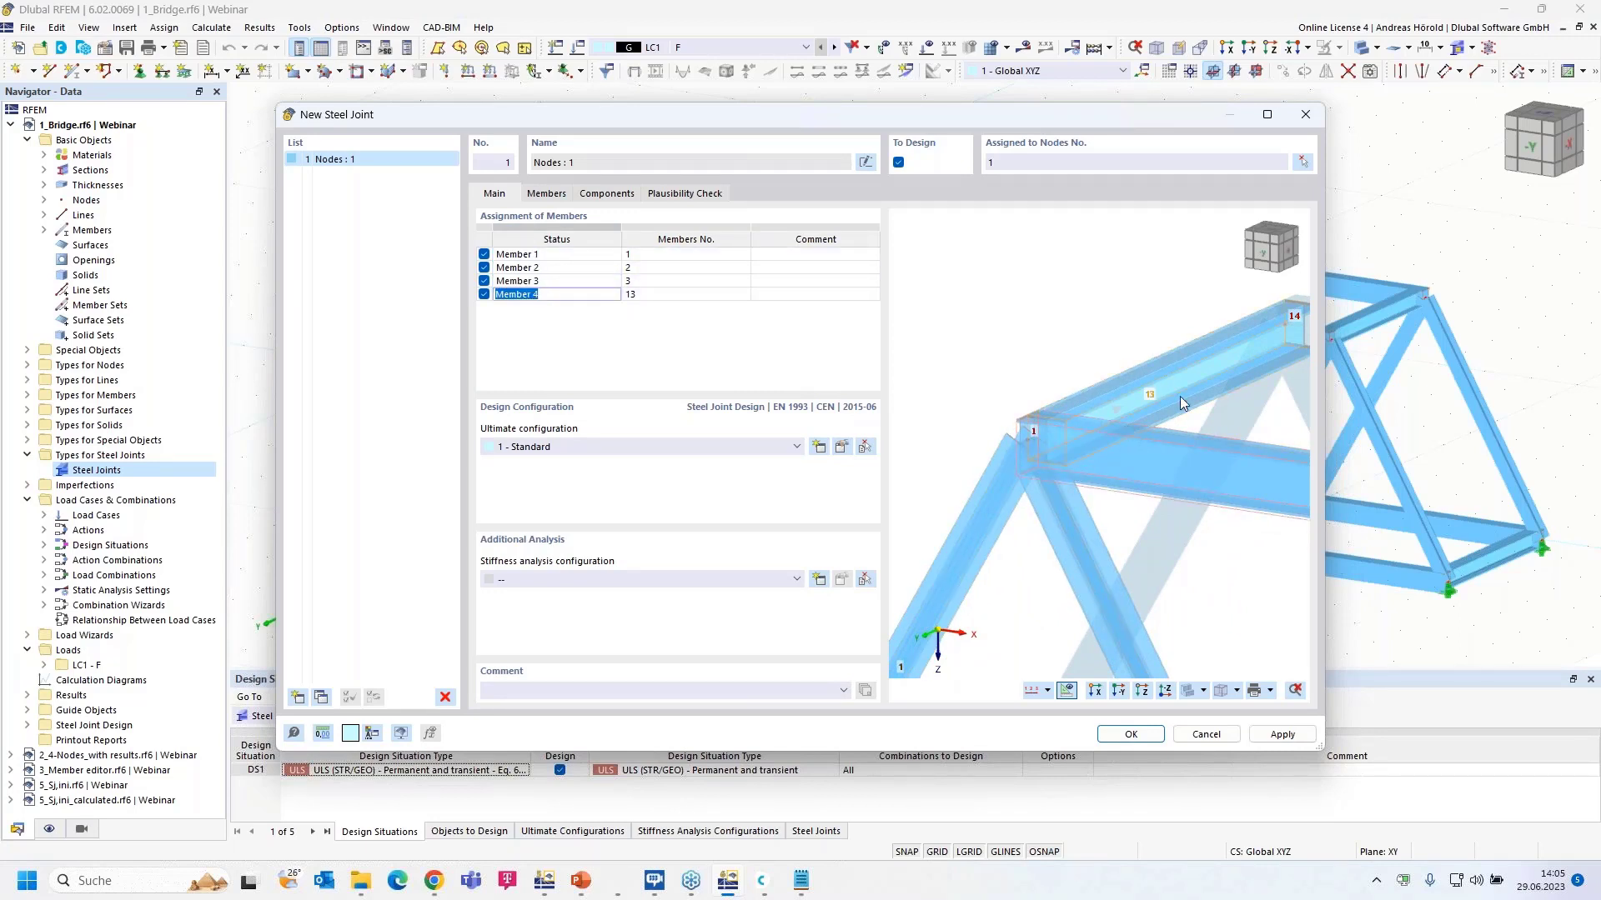
Step: Rename the joint's first two diagonal members as Dia 1 and Dia 2
{"action": "left_click", "coordinate": [569, 256]}
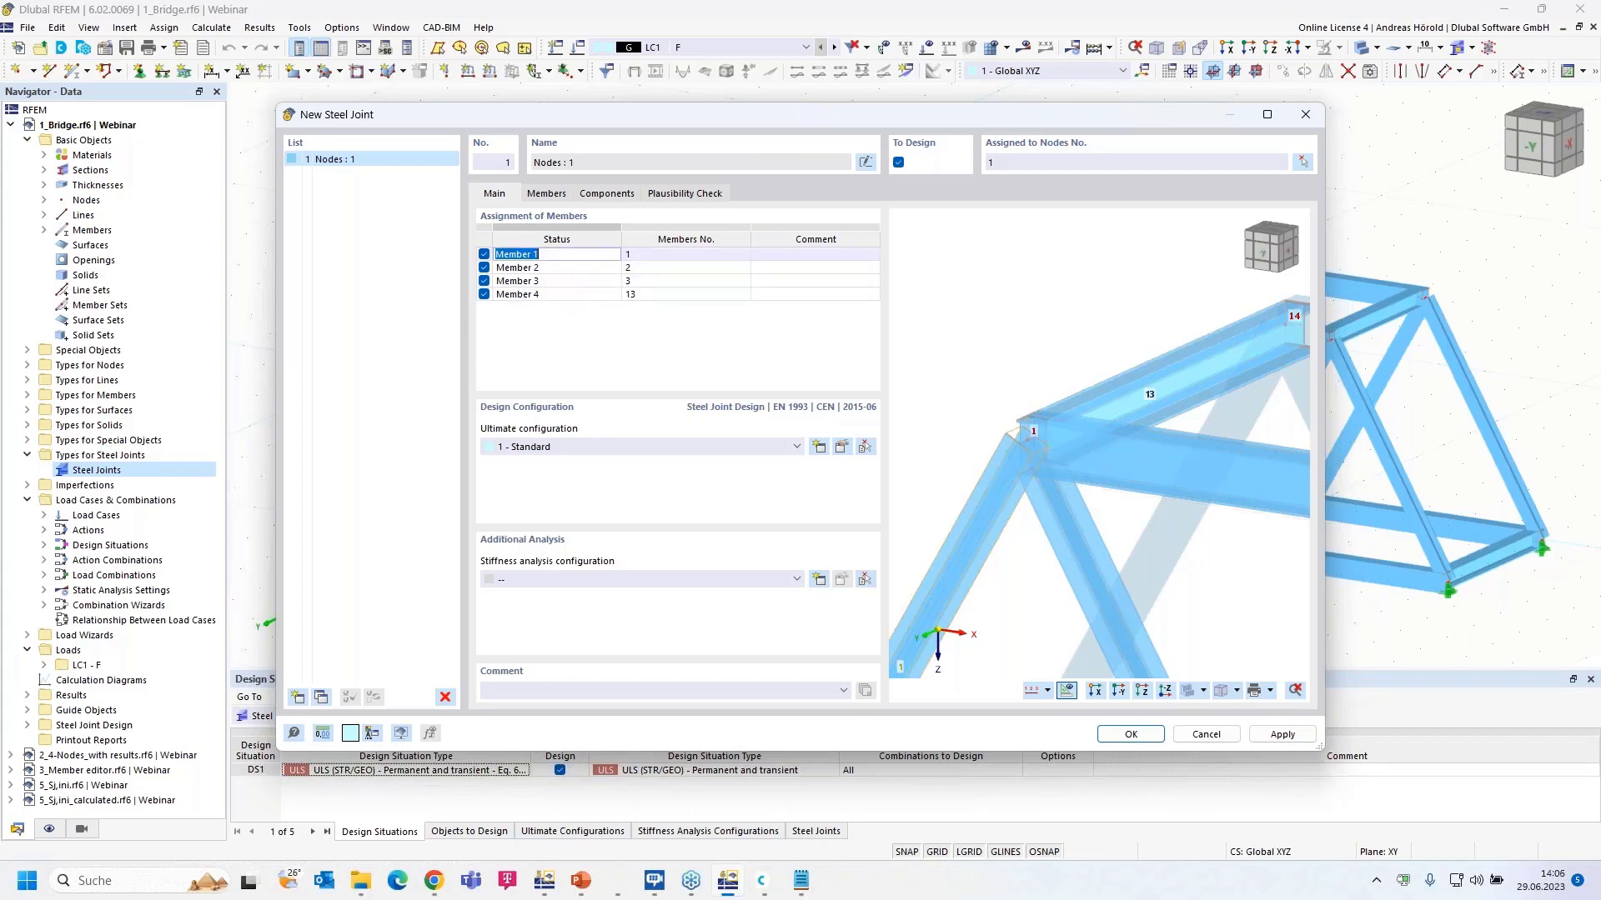
{"action": "left_click", "coordinate": [534, 255]}
{"action": "double_click", "coordinate": [511, 255]}
{"action": "type", "text": "Dia"}
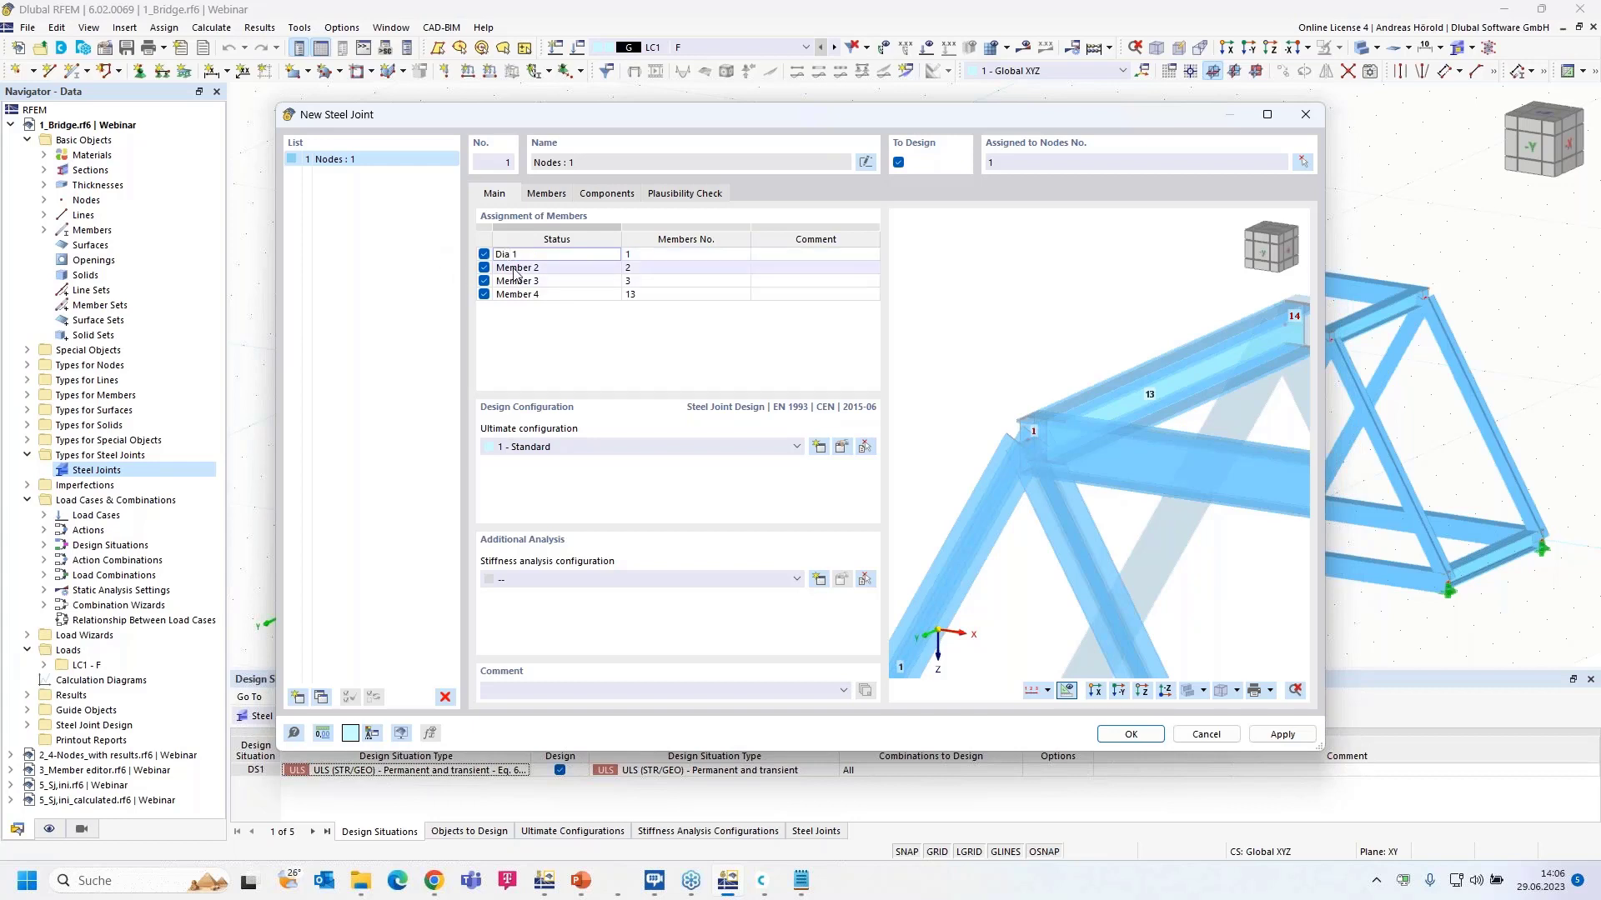
{"action": "left_click", "coordinate": [515, 267]}
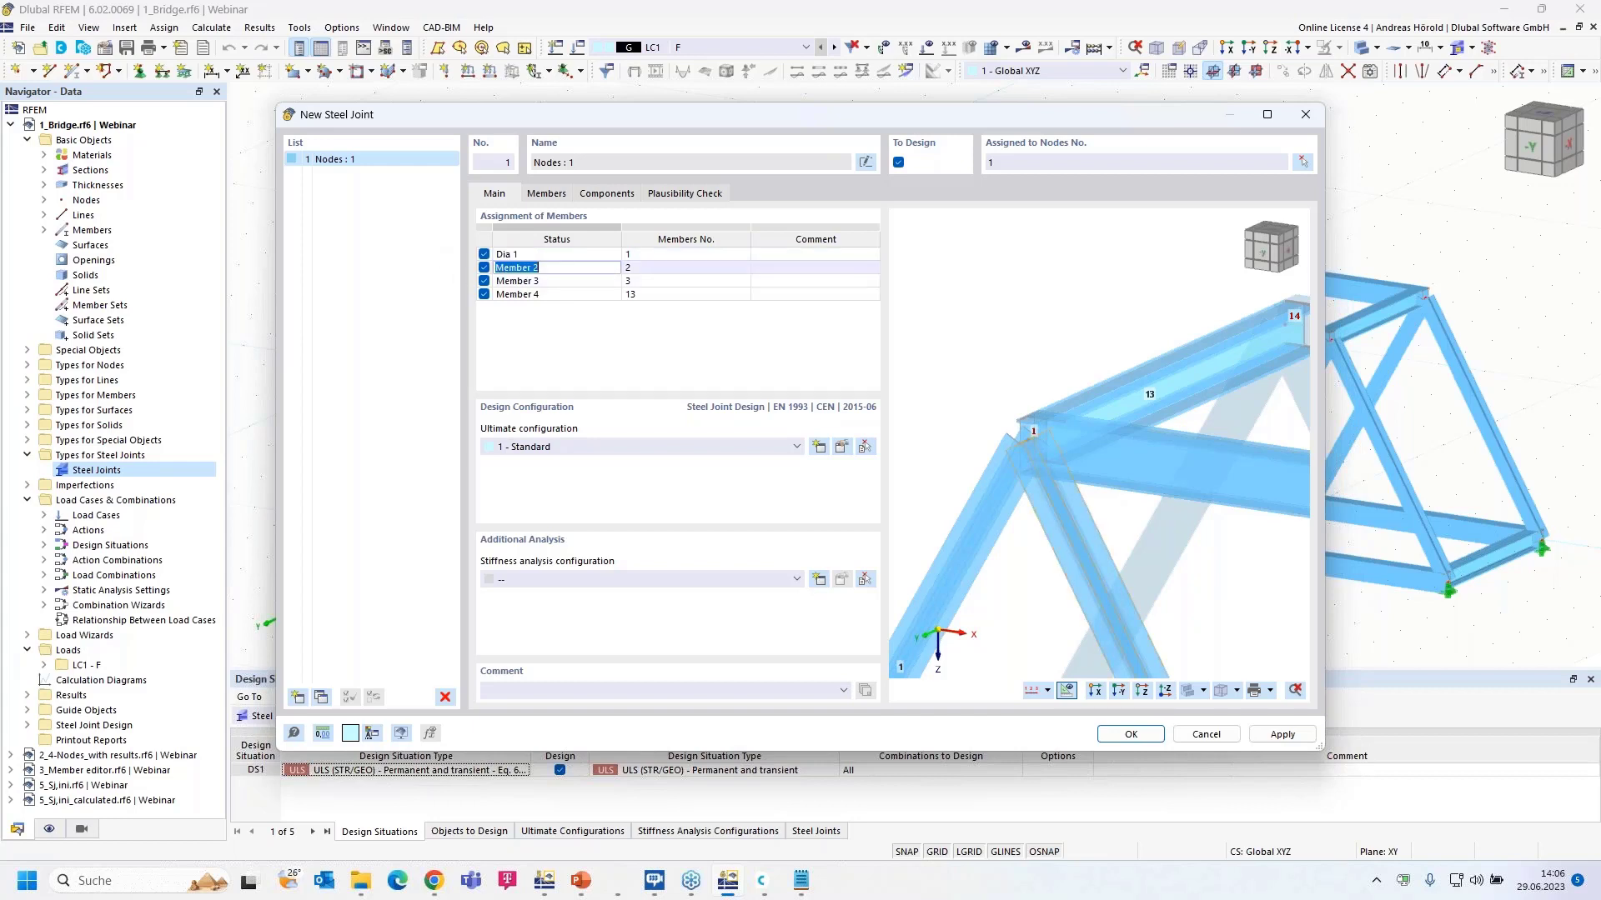
{"action": "left_click_drag", "start_coordinate": [530, 267], "coordinate": [483, 272]}
{"action": "left_click", "coordinate": [509, 268]}
{"action": "left_click", "coordinate": [508, 267]}
{"action": "double_click", "coordinate": [509, 267]}
{"action": "type", "text": "Dia"}
Step: Rename Member 3 as Hor and Member 4 as Cross
{"action": "left_click", "coordinate": [497, 280]}
{"action": "left_click", "coordinate": [545, 284]}
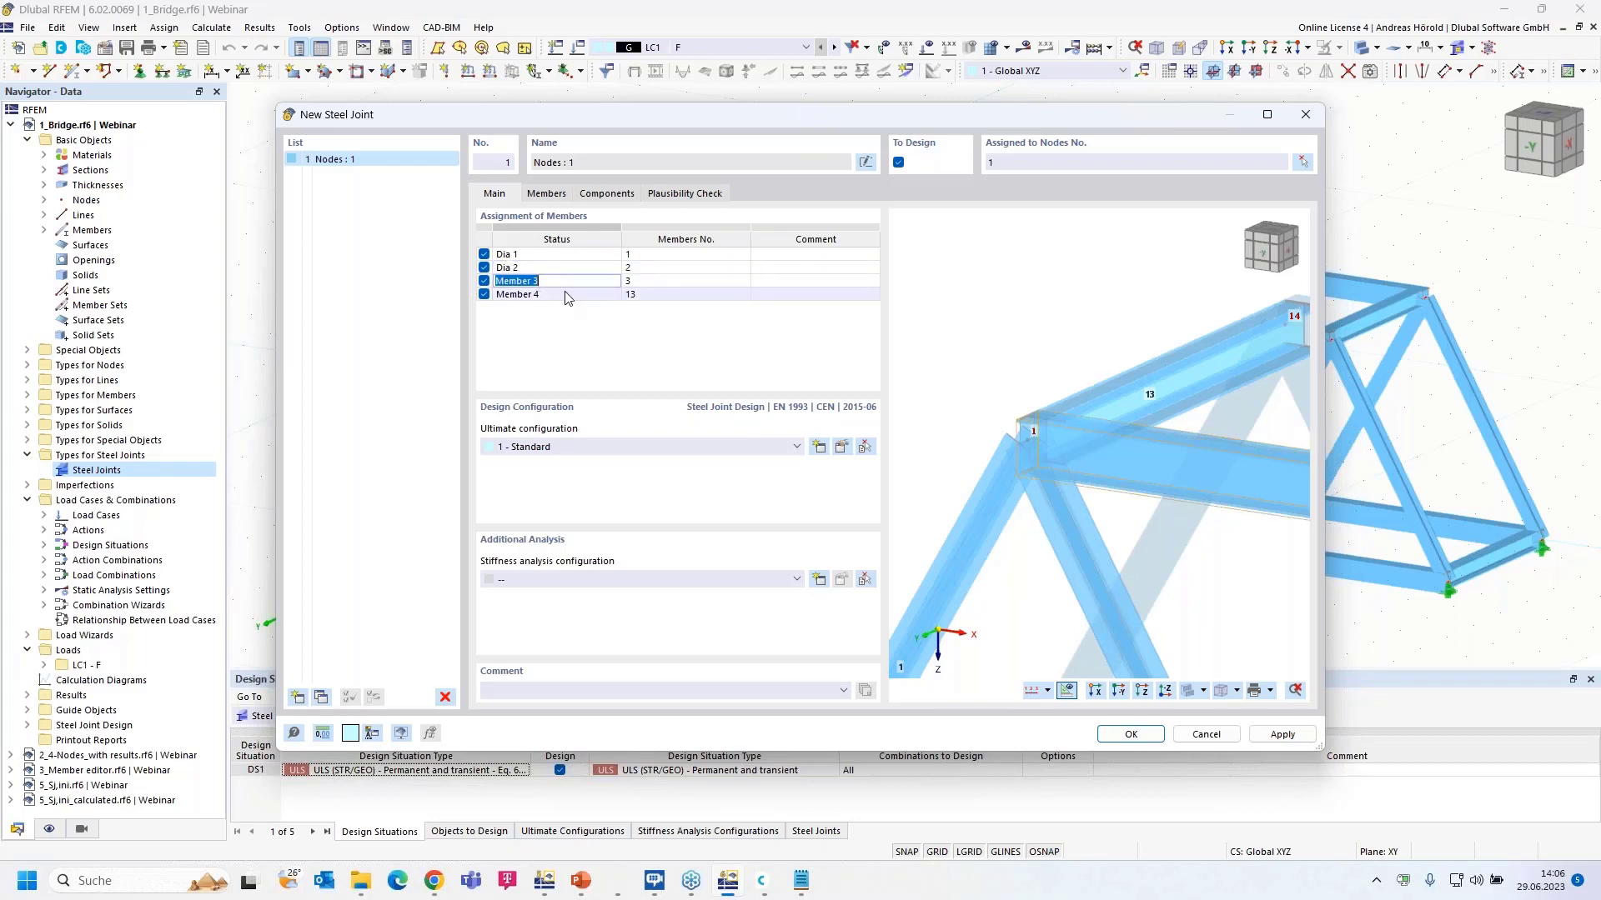
{"action": "type", "text": "Hor"}
{"action": "key", "text": "Return"}
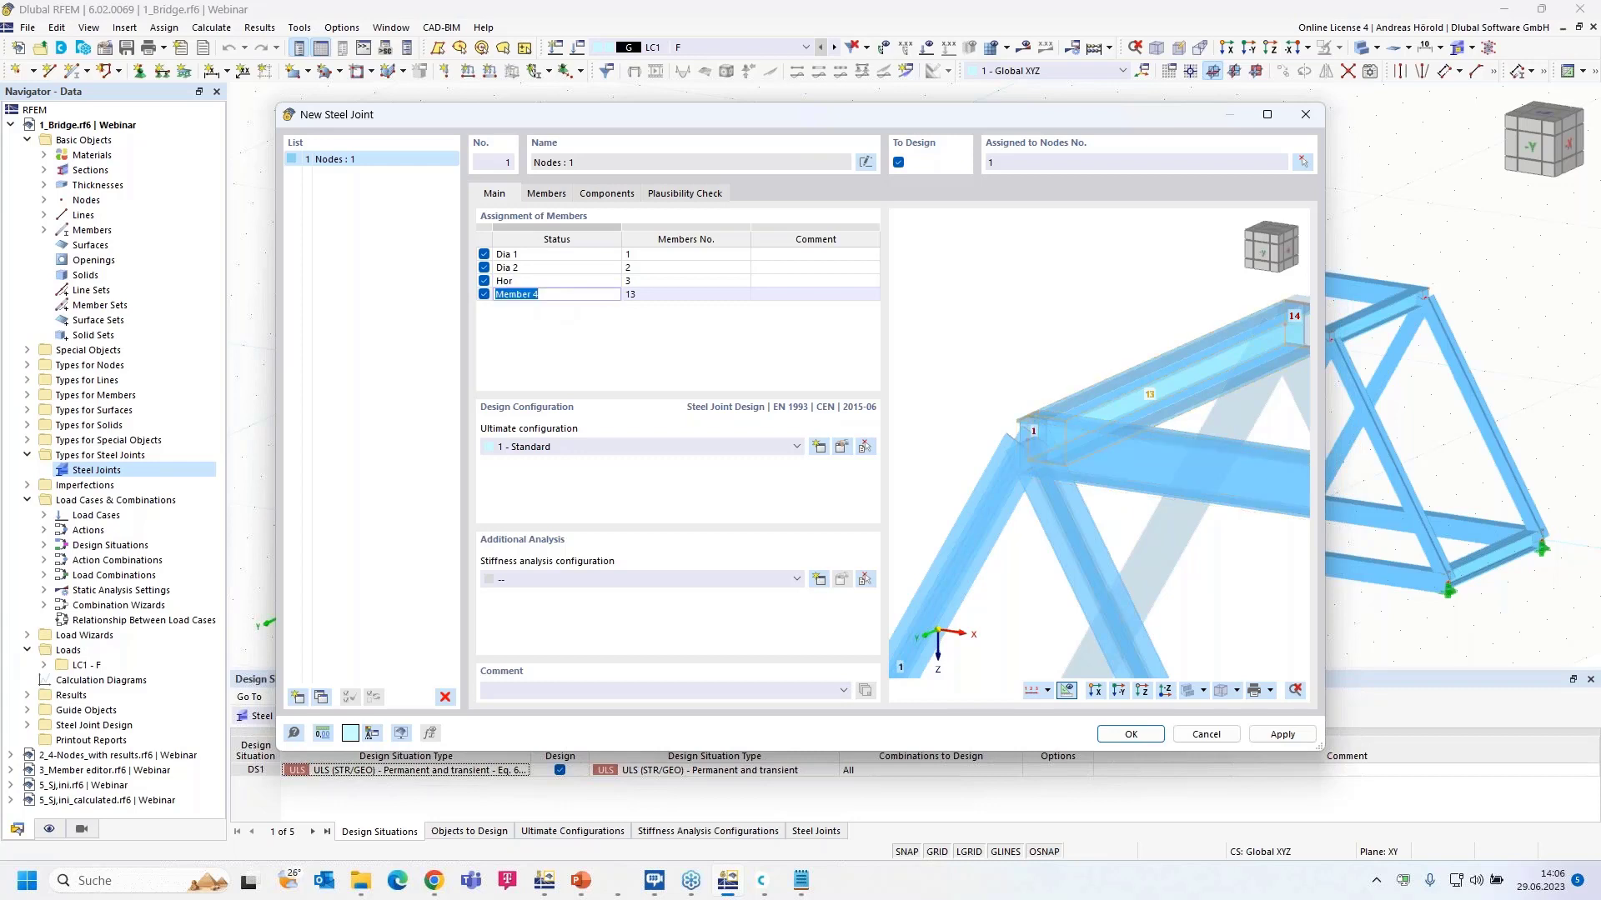
{"action": "type", "text": "Cross"}
{"action": "left_click", "coordinate": [563, 323]}
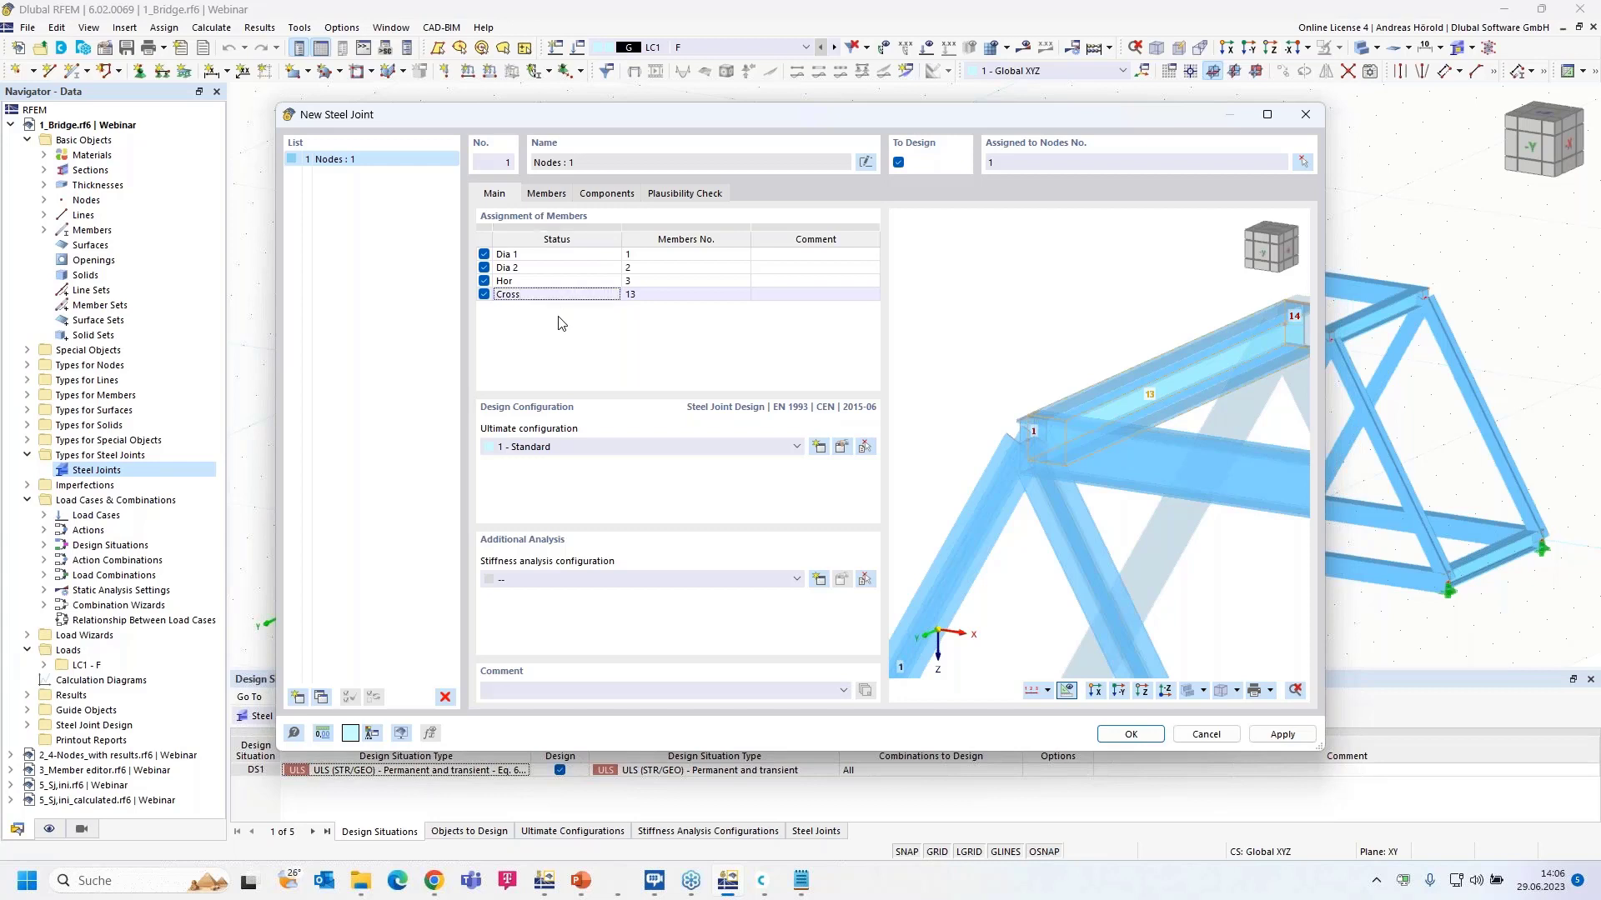
Step: Review the joint's member types and supported ends, with a close look at the node in the preview
{"action": "left_click", "coordinate": [547, 194]}
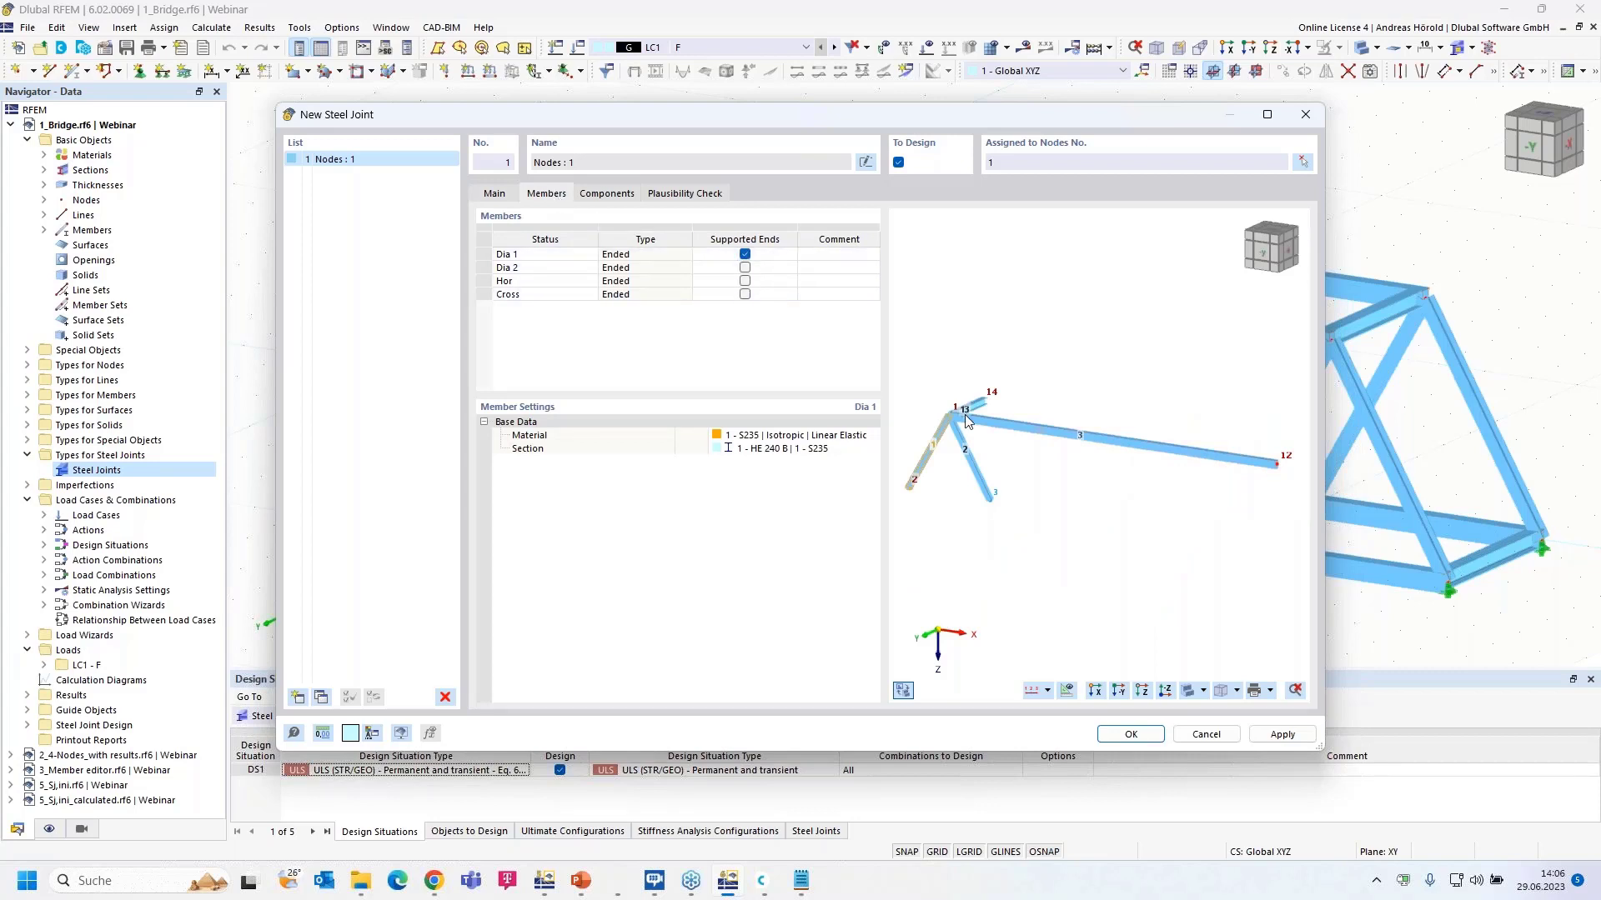
{"action": "scroll", "coordinate": [973, 422], "scroll_direction": "up", "scroll_amount": 2}
{"action": "scroll", "coordinate": [973, 422], "scroll_direction": "up", "scroll_amount": 5}
{"action": "middle_click_drag", "start_coordinate": [974, 422], "coordinate": [1250, 429]}
{"action": "scroll", "coordinate": [1149, 422], "scroll_direction": "up", "scroll_amount": 1}
{"action": "middle_click_drag", "start_coordinate": [1148, 421], "coordinate": [992, 407]}
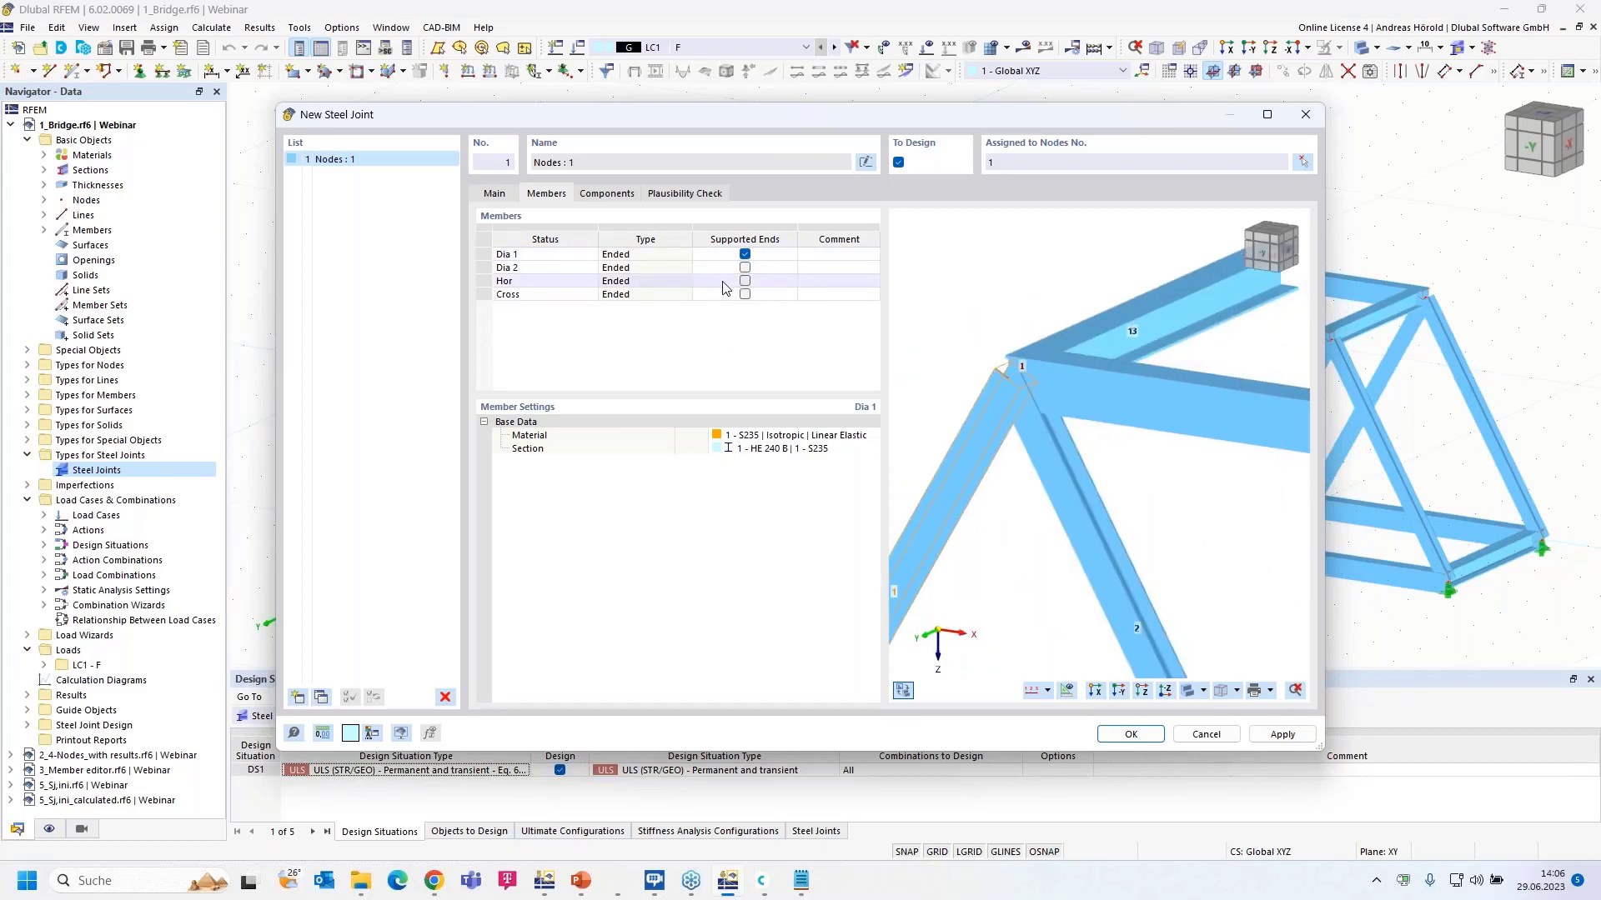
Step: Add a Member Cut component to the joint and choose Hor as the member to cut
{"action": "left_click", "coordinate": [600, 195]}
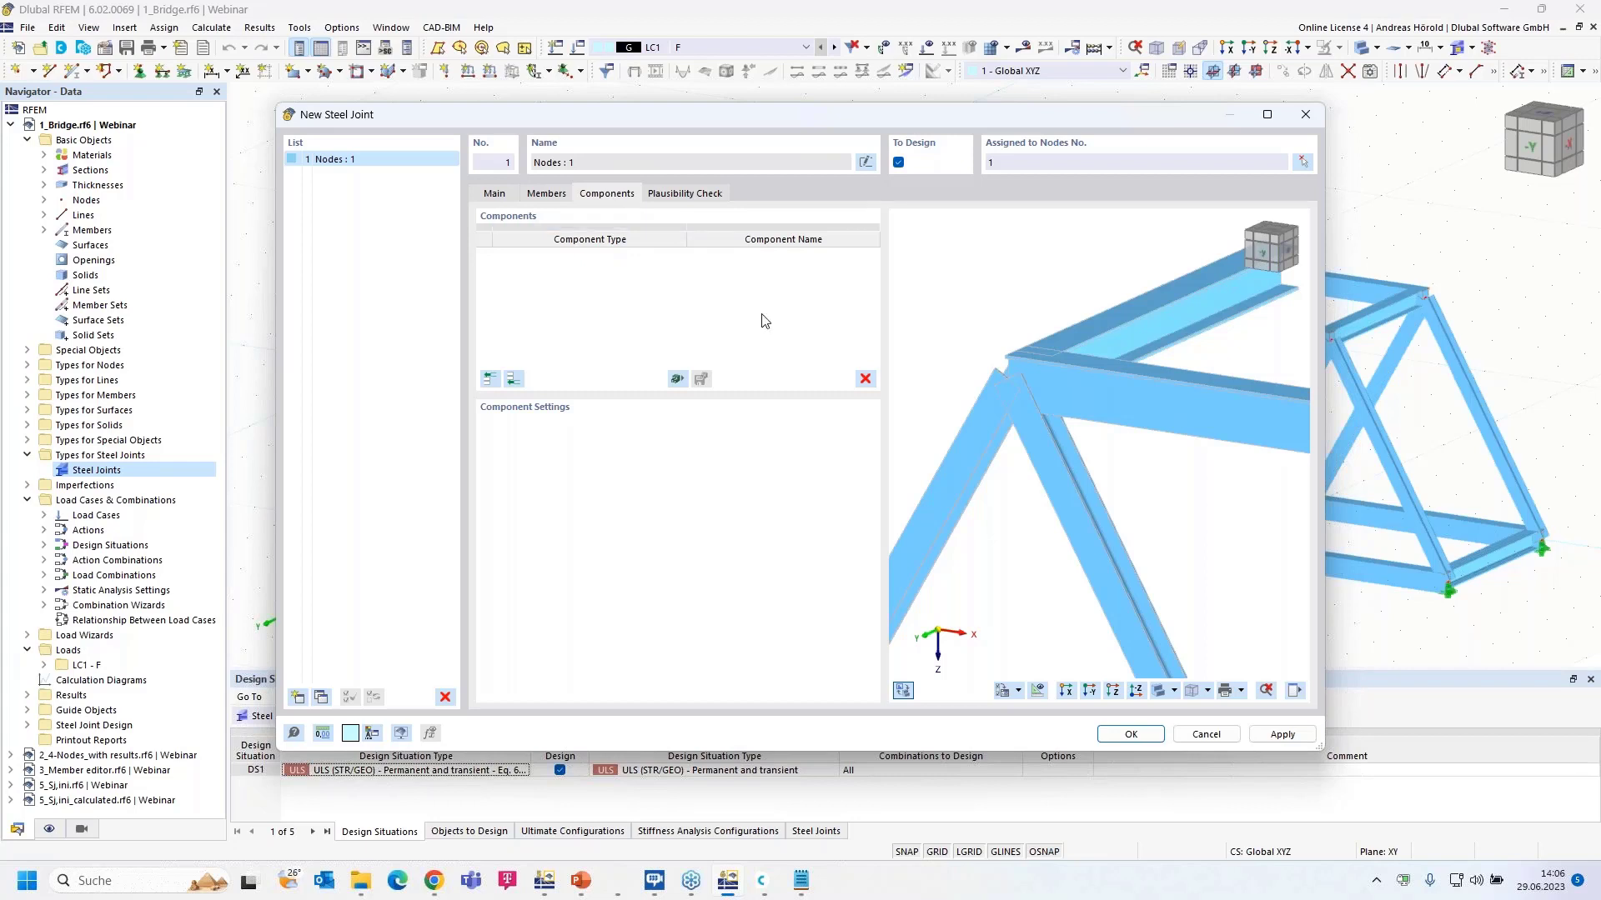
{"action": "left_click", "coordinate": [1088, 694]}
{"action": "scroll", "coordinate": [1091, 443], "scroll_direction": "down", "scroll_amount": 3}
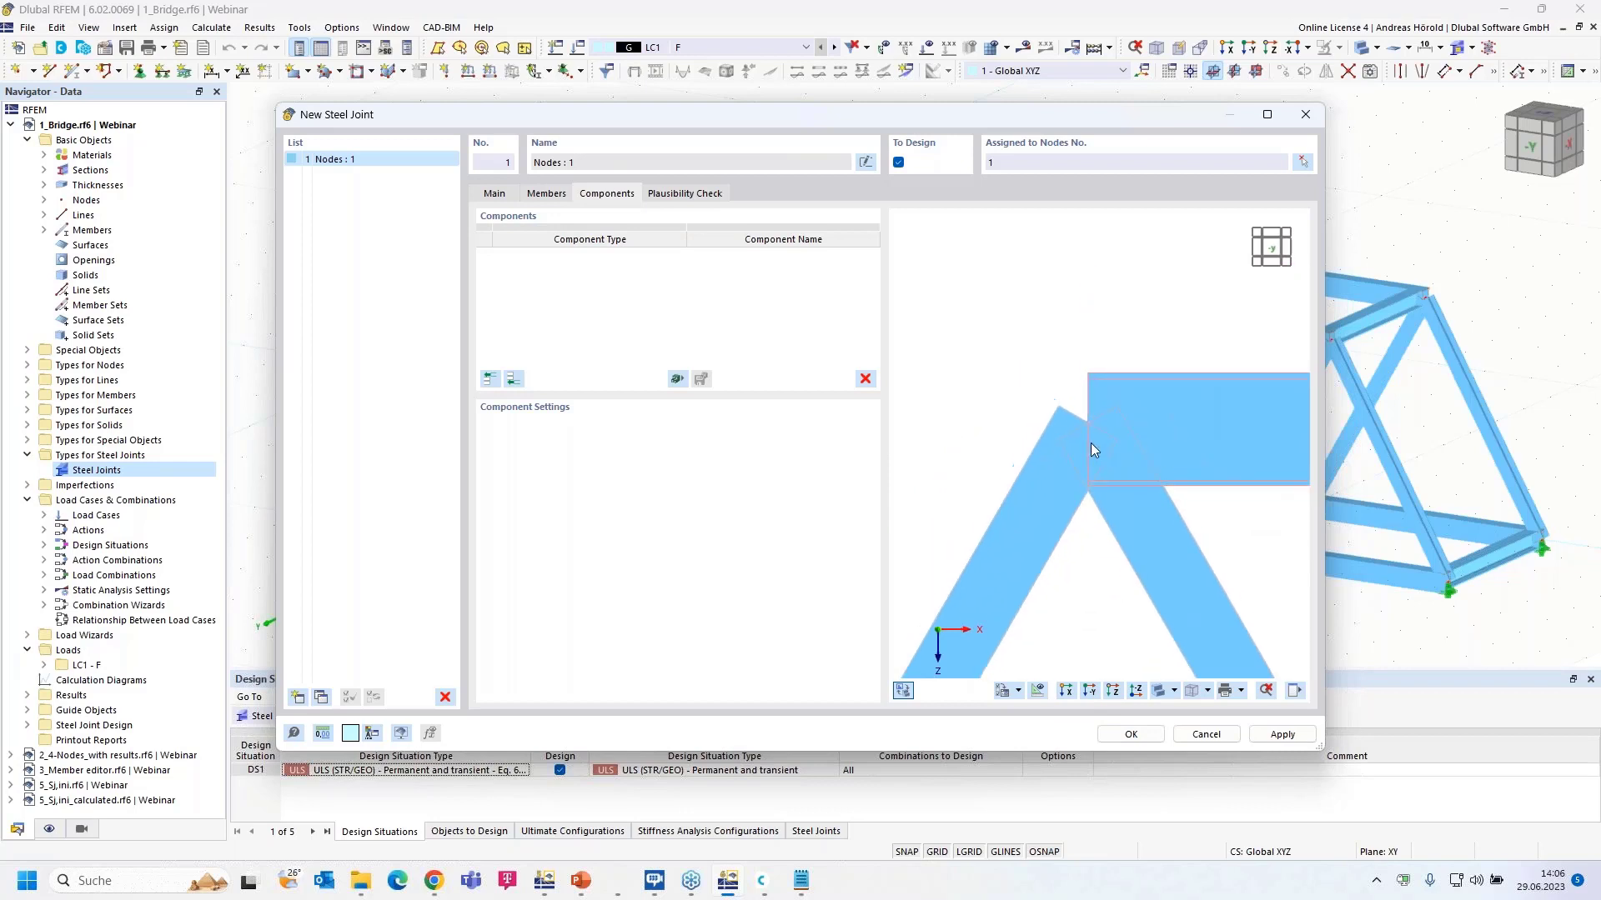
{"action": "middle_click_drag", "start_coordinate": [1090, 443], "coordinate": [1074, 471]}
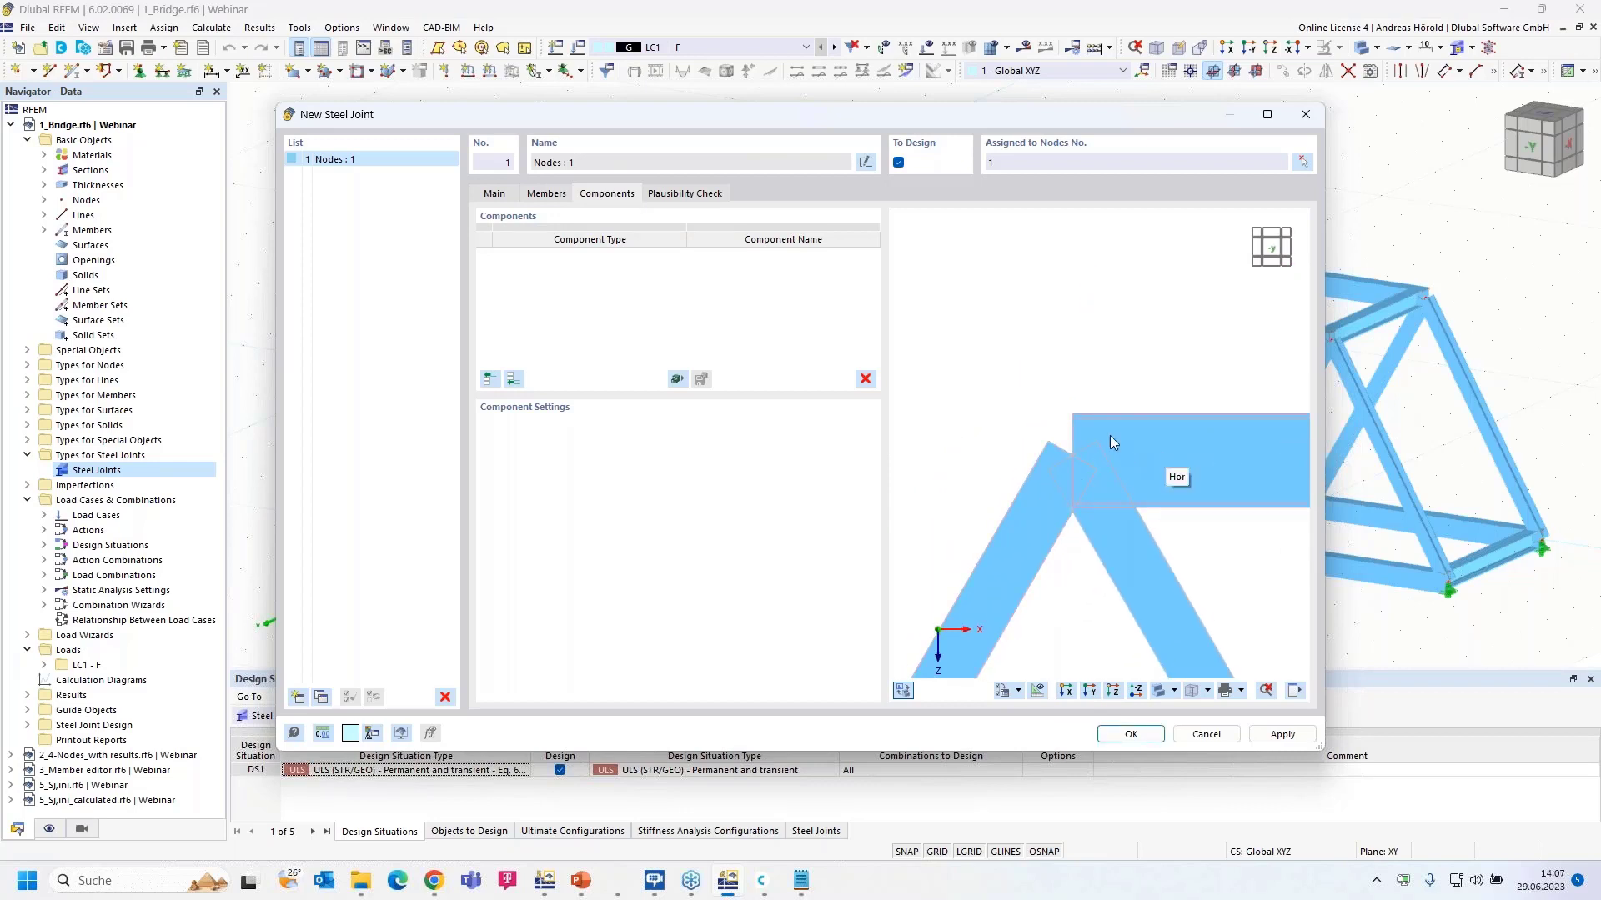
{"action": "left_click", "coordinate": [513, 383]}
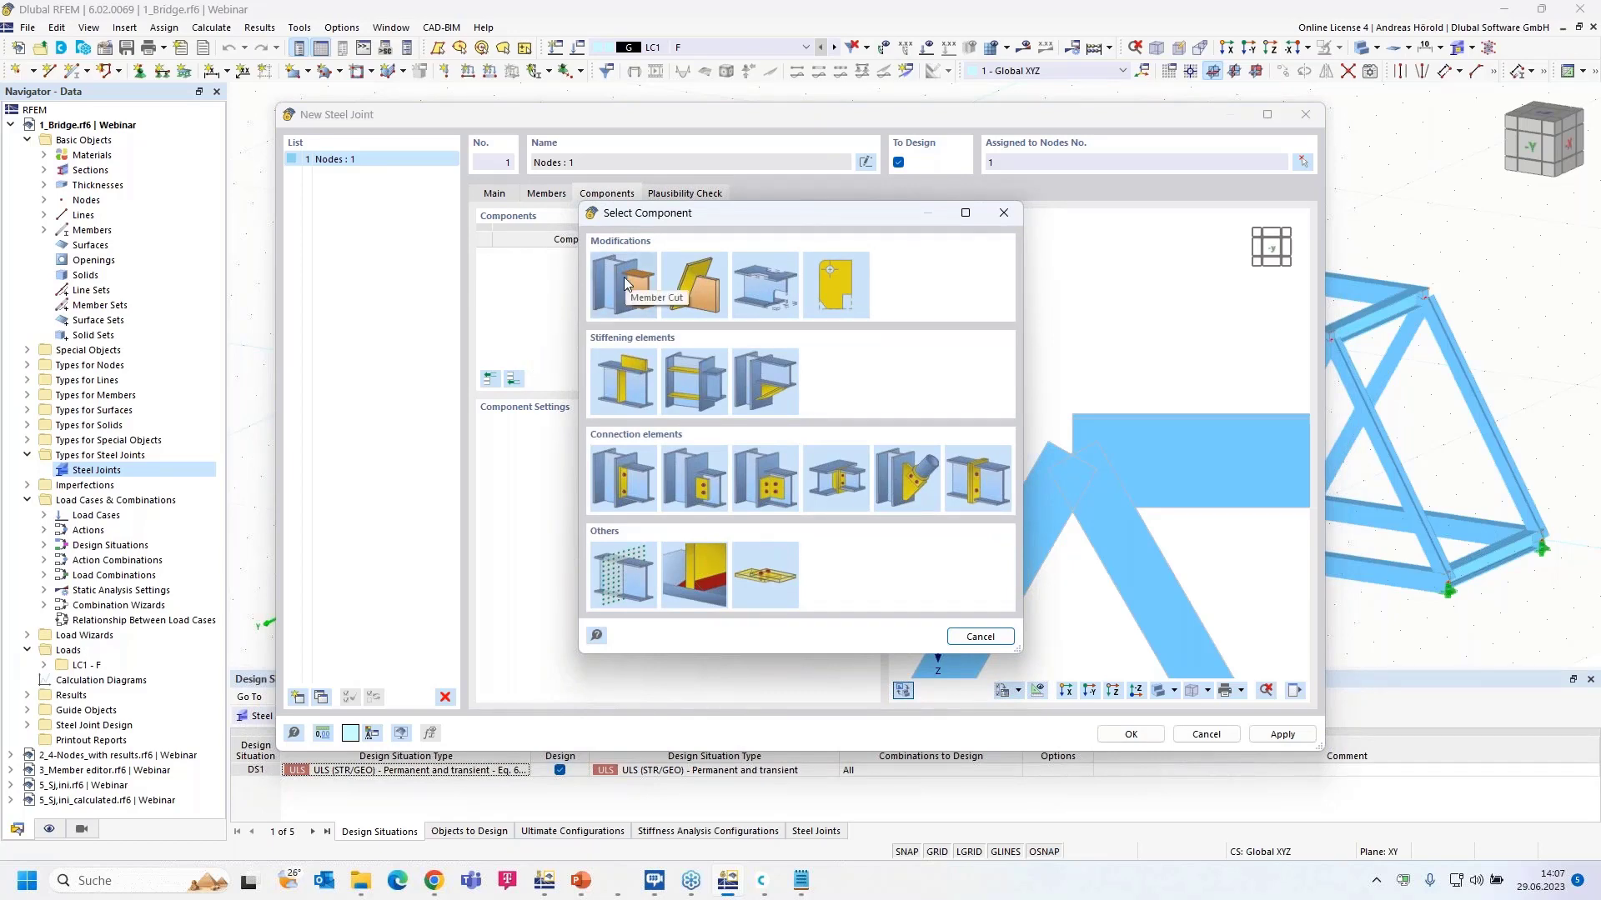
{"action": "left_click", "coordinate": [623, 277]}
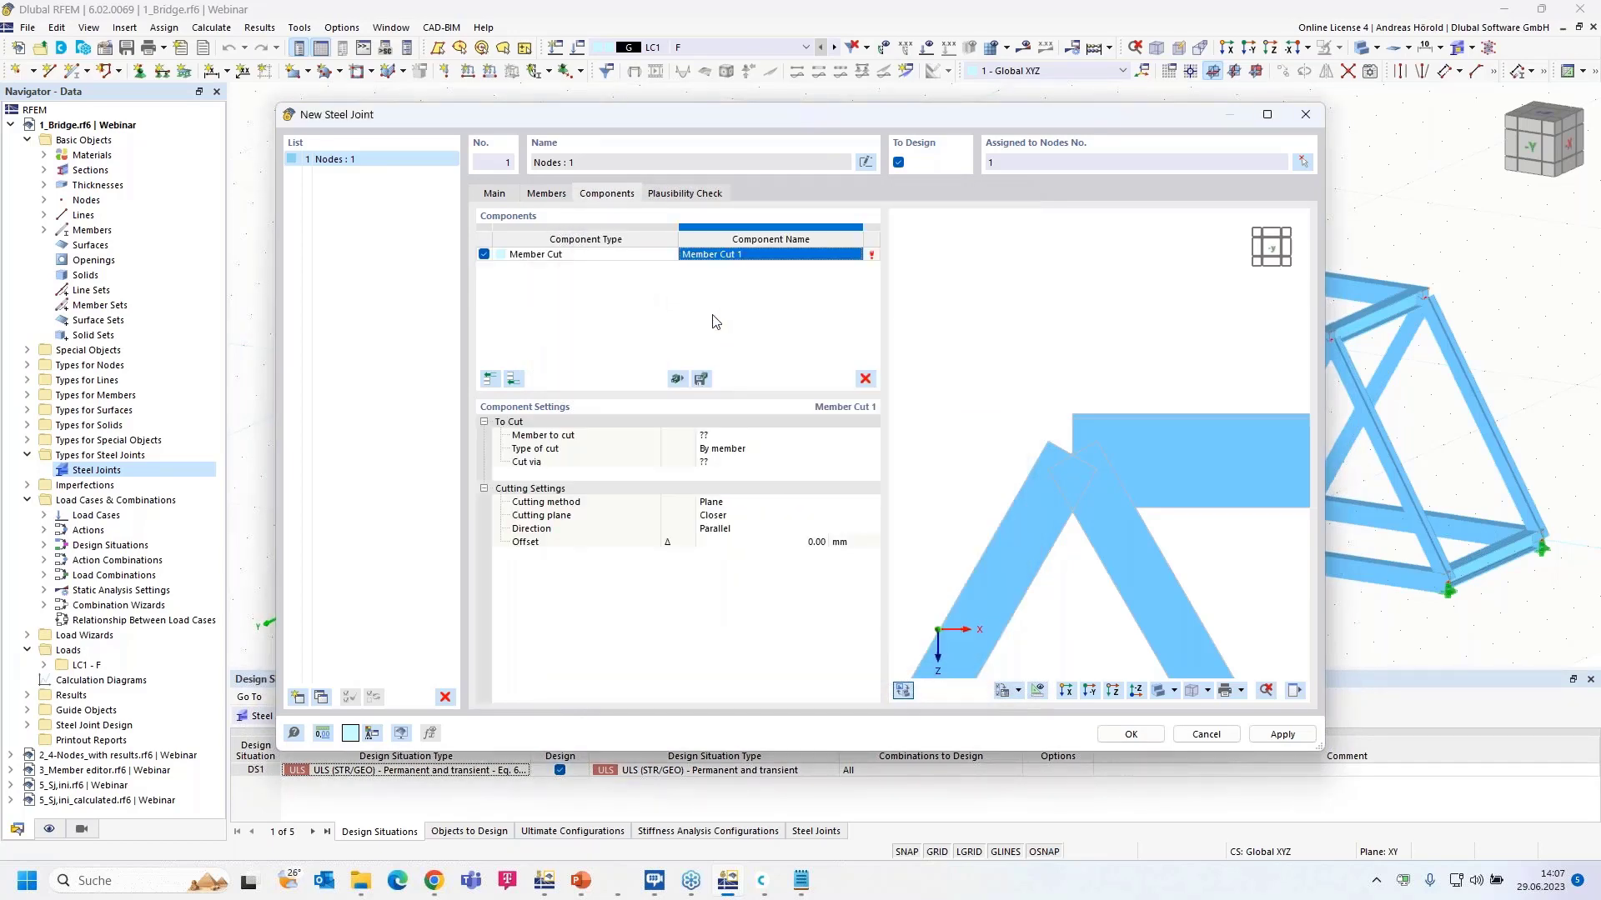
{"action": "left_click", "coordinate": [724, 435]}
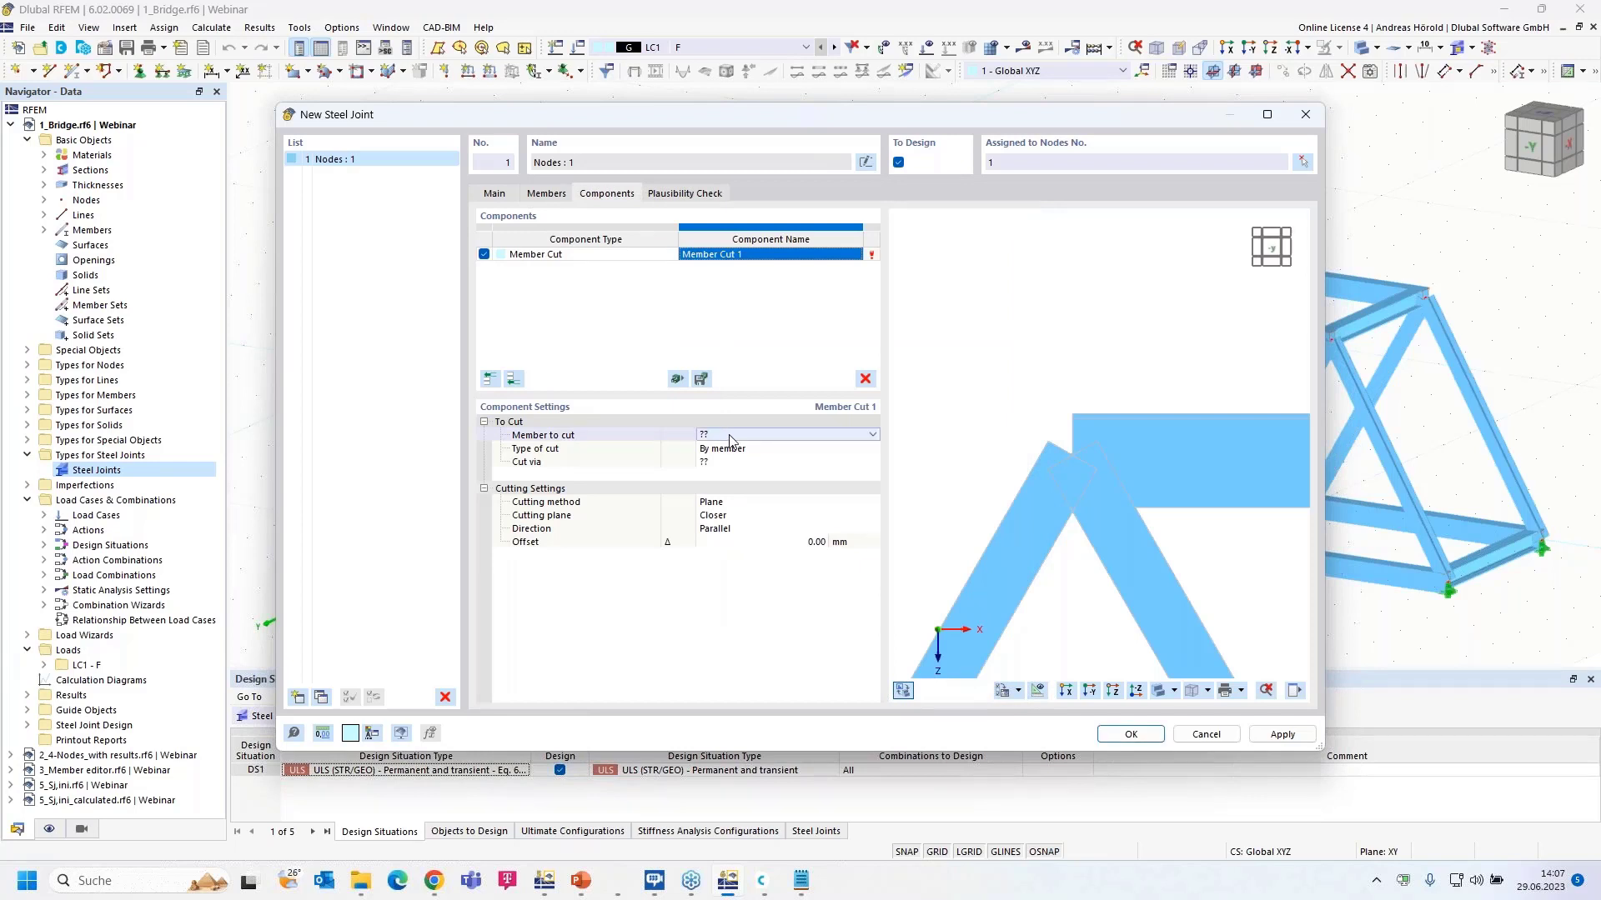
{"action": "left_click", "coordinate": [798, 435]}
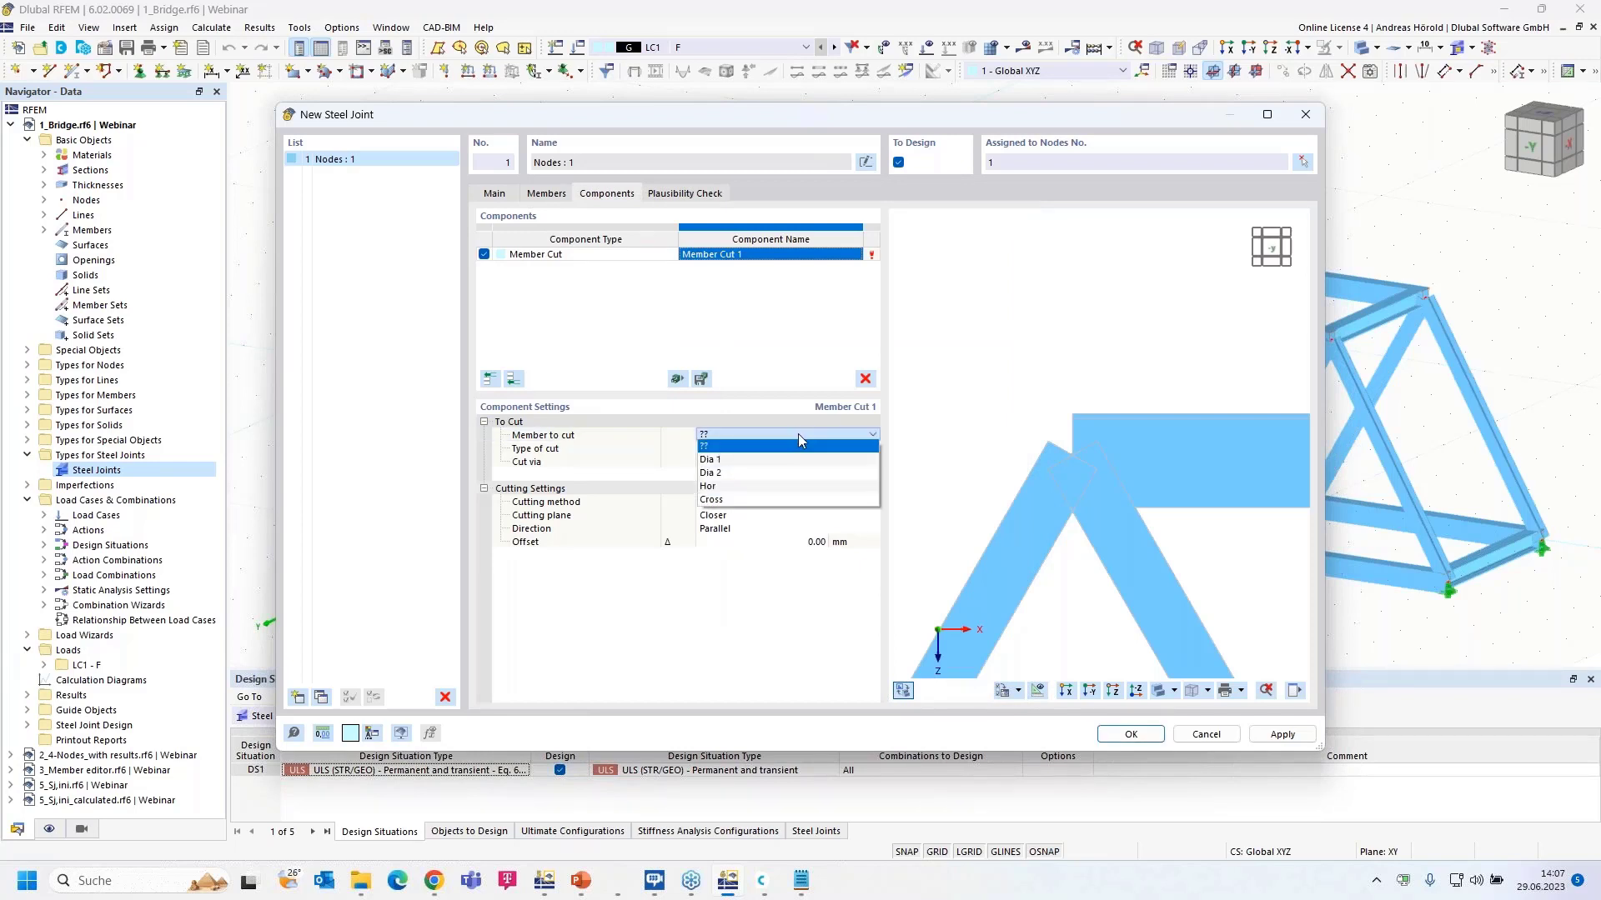
{"action": "left_click", "coordinate": [794, 489]}
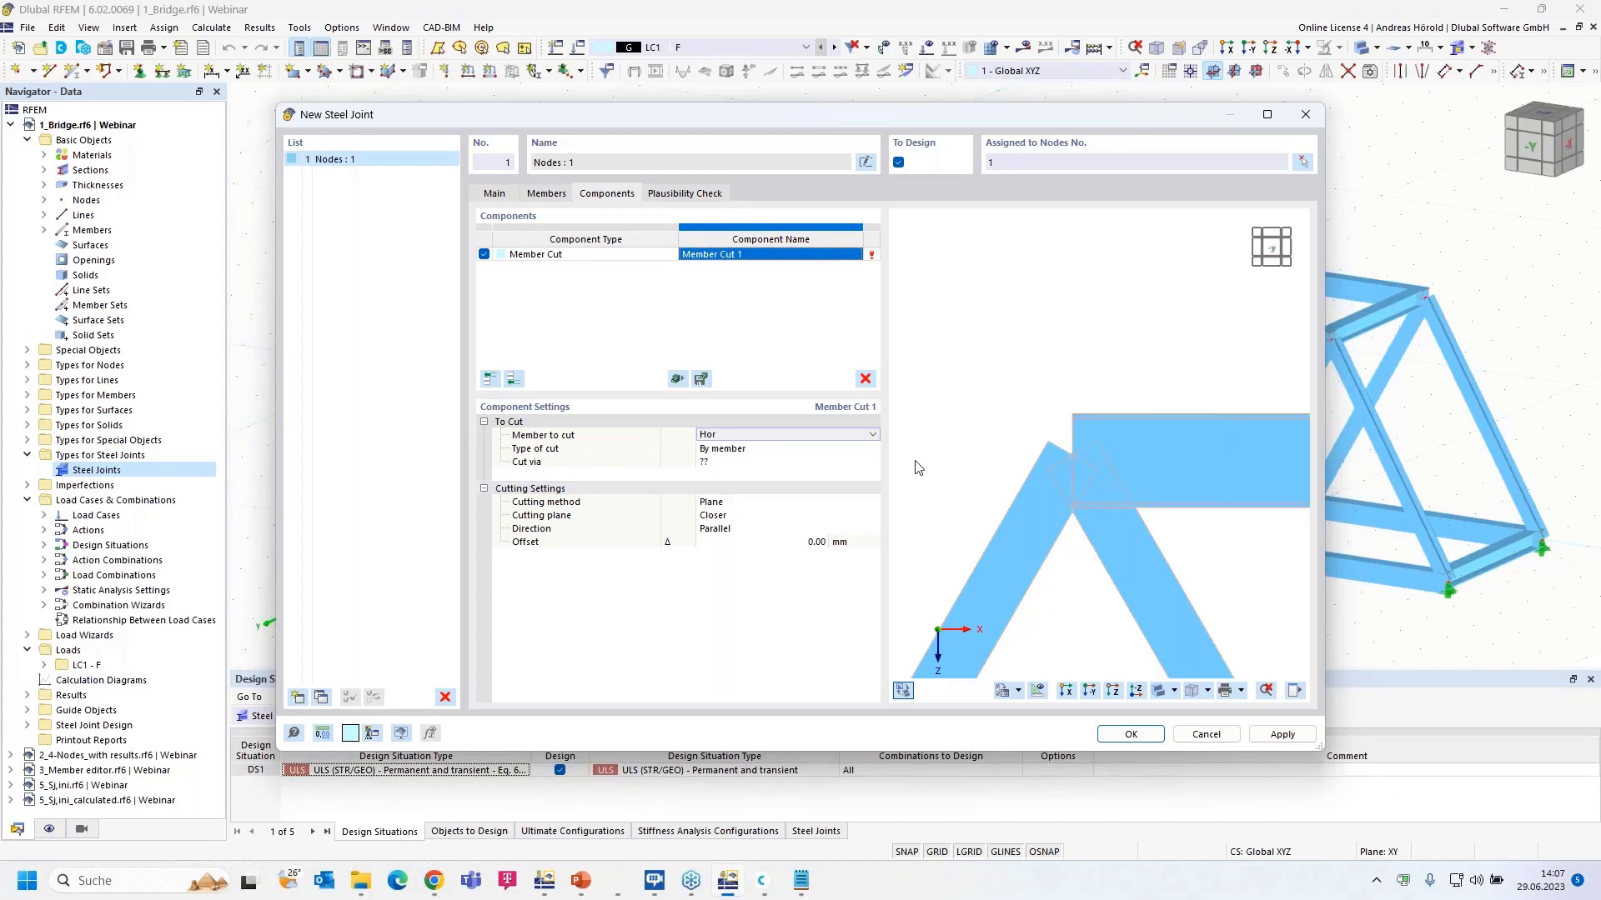
Step: Set Dia 1 as the member that the Hor beam is cut via
{"action": "left_click", "coordinate": [781, 464]}
{"action": "left_click", "coordinate": [788, 464]}
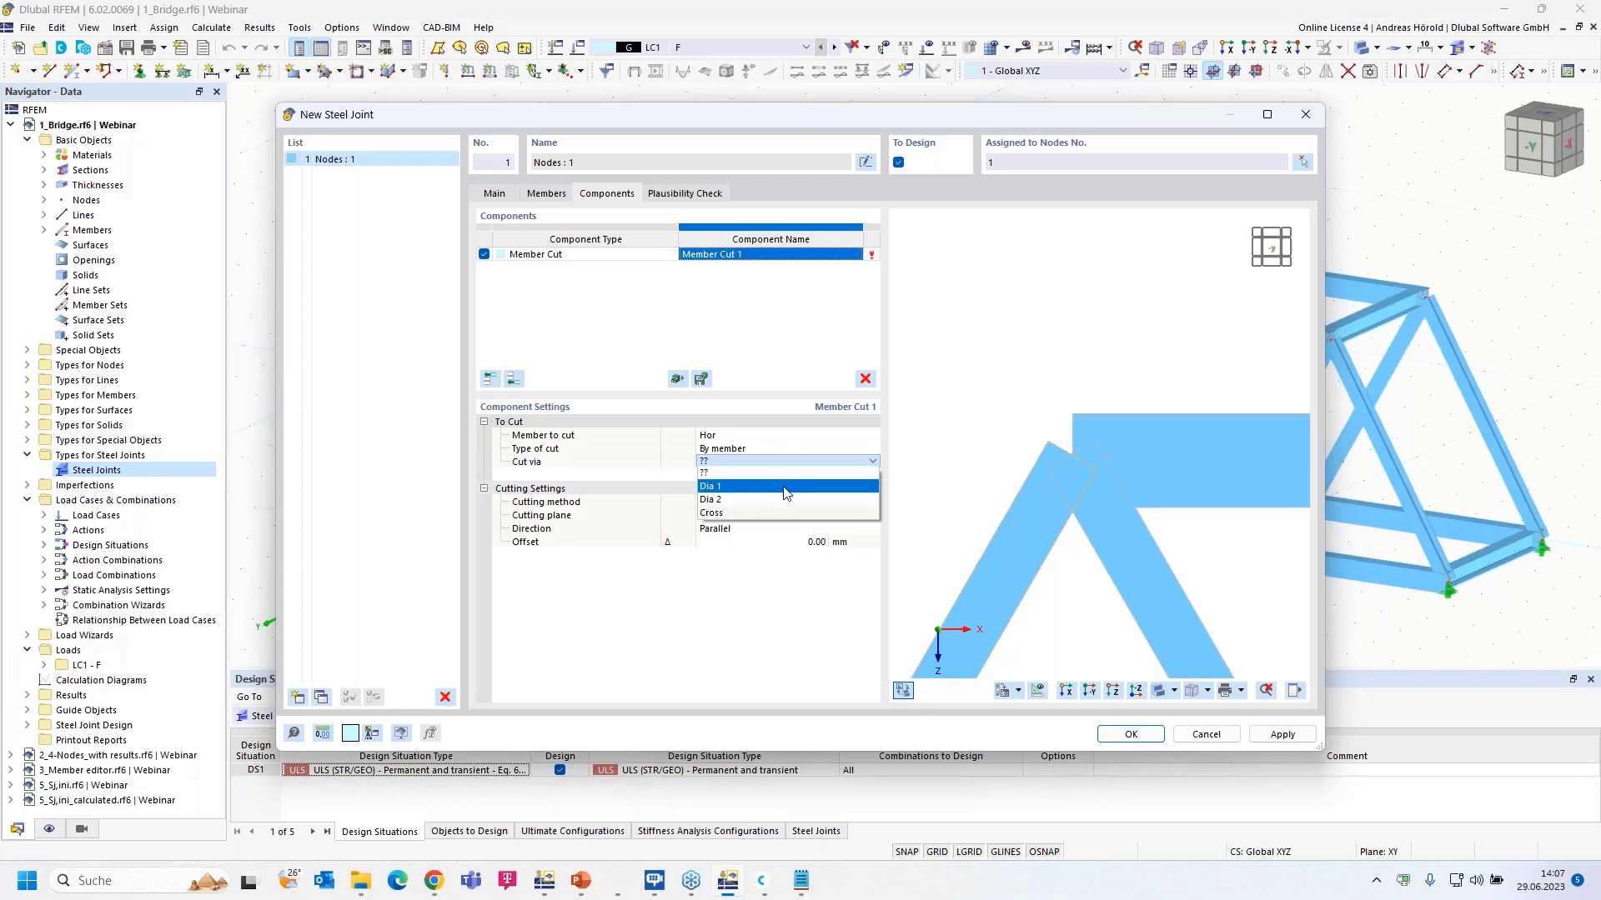
{"action": "left_click", "coordinate": [784, 486]}
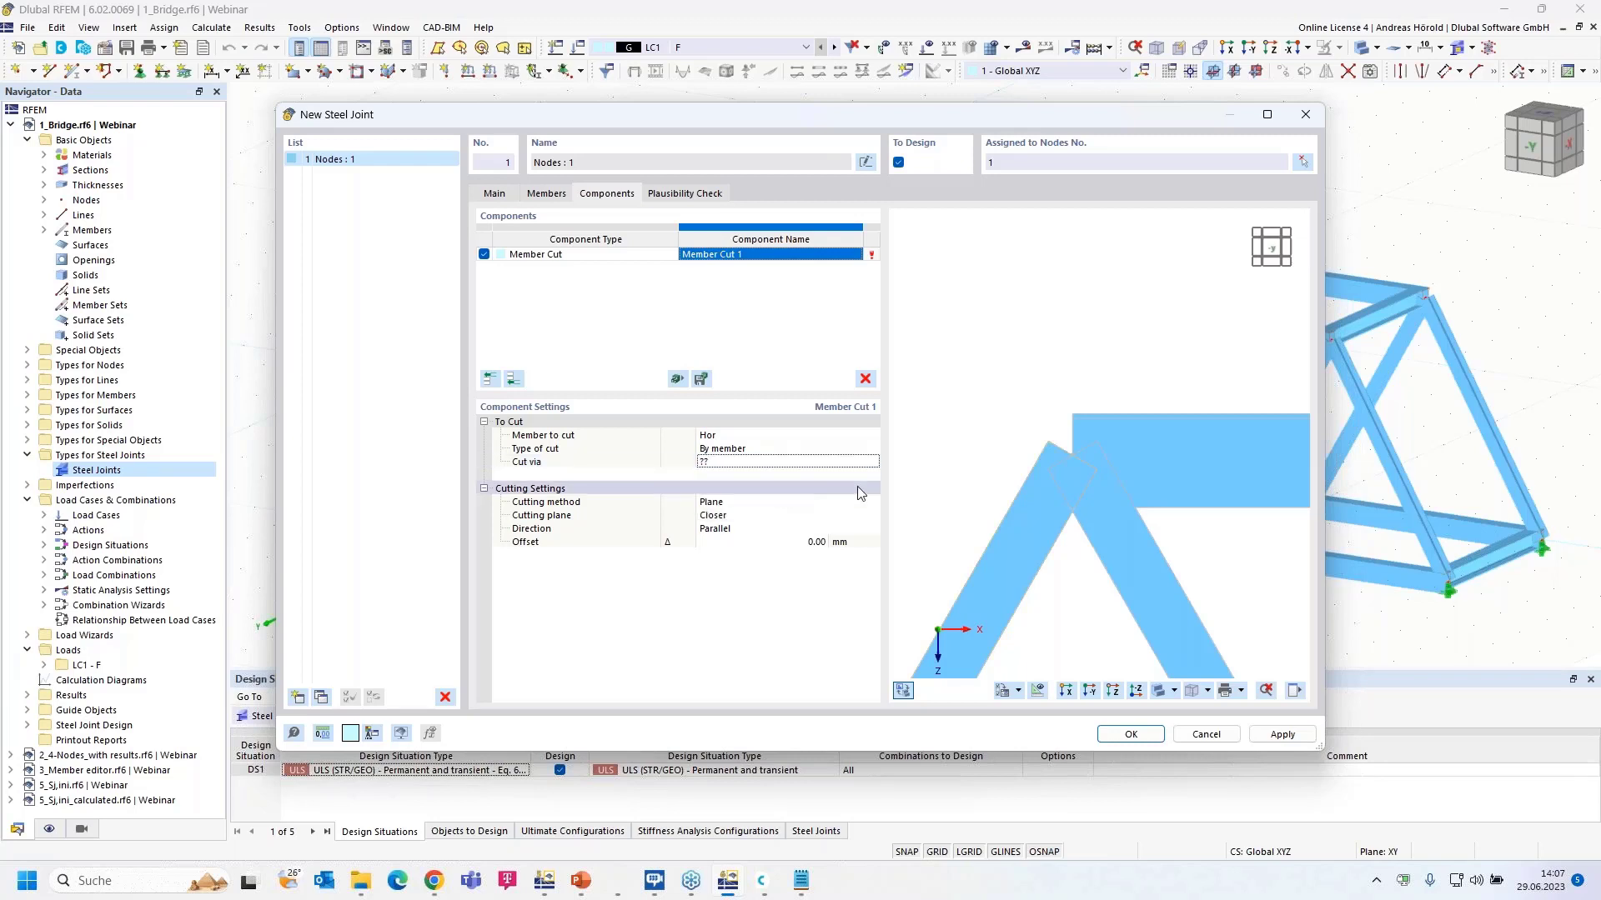
{"action": "scroll", "coordinate": [971, 491], "scroll_direction": "up", "scroll_amount": 4}
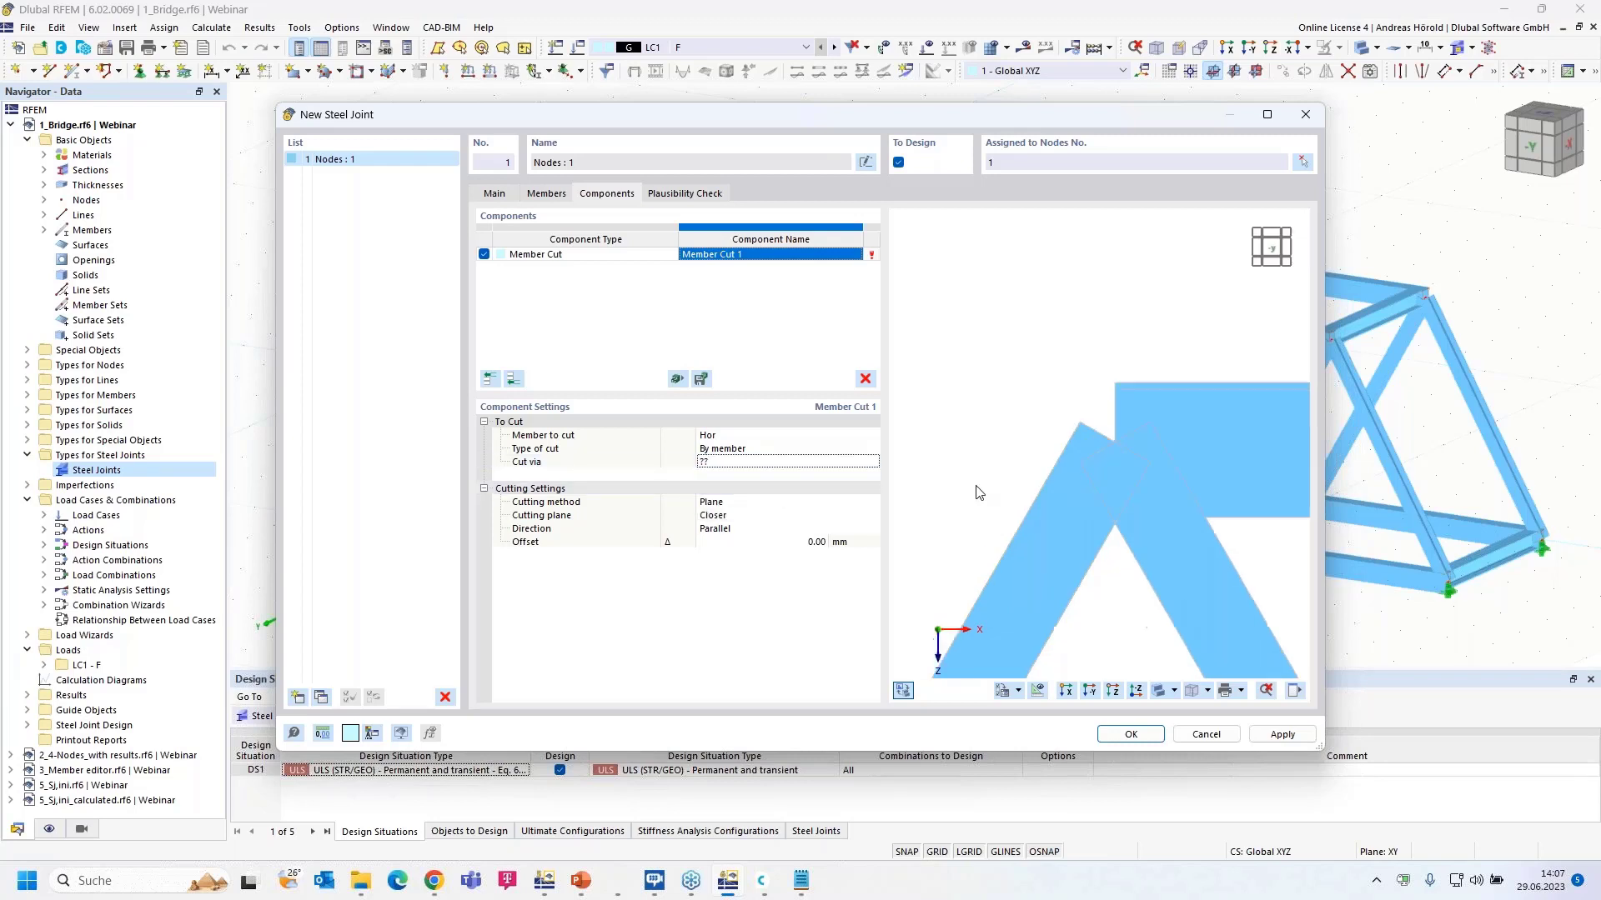
{"action": "left_click", "coordinate": [767, 461]}
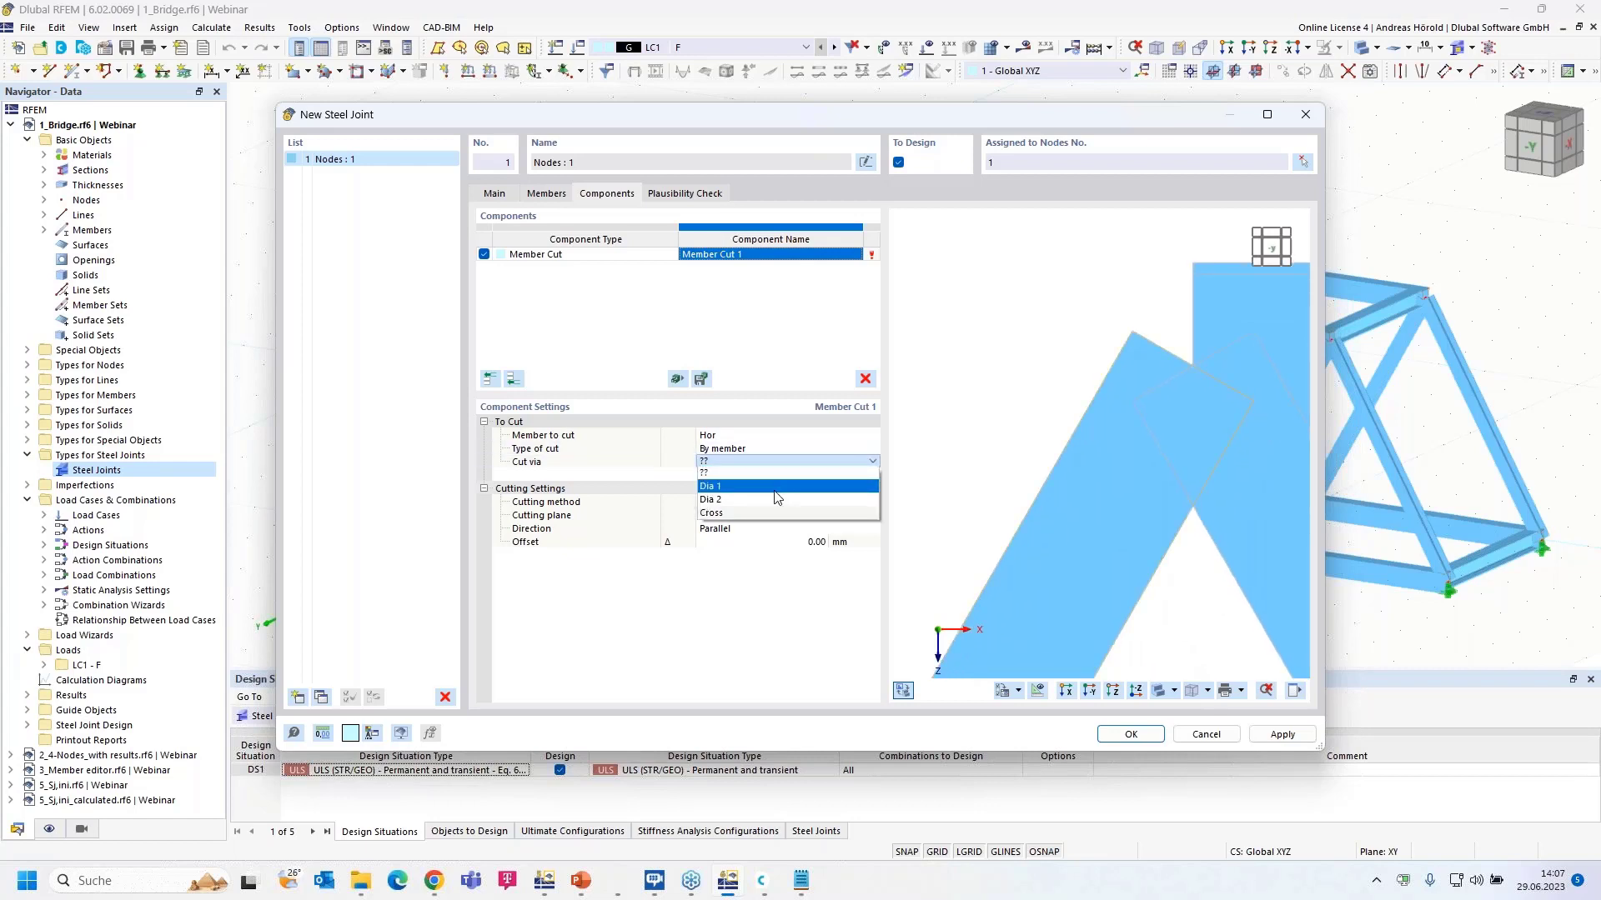
{"action": "left_click", "coordinate": [774, 488]}
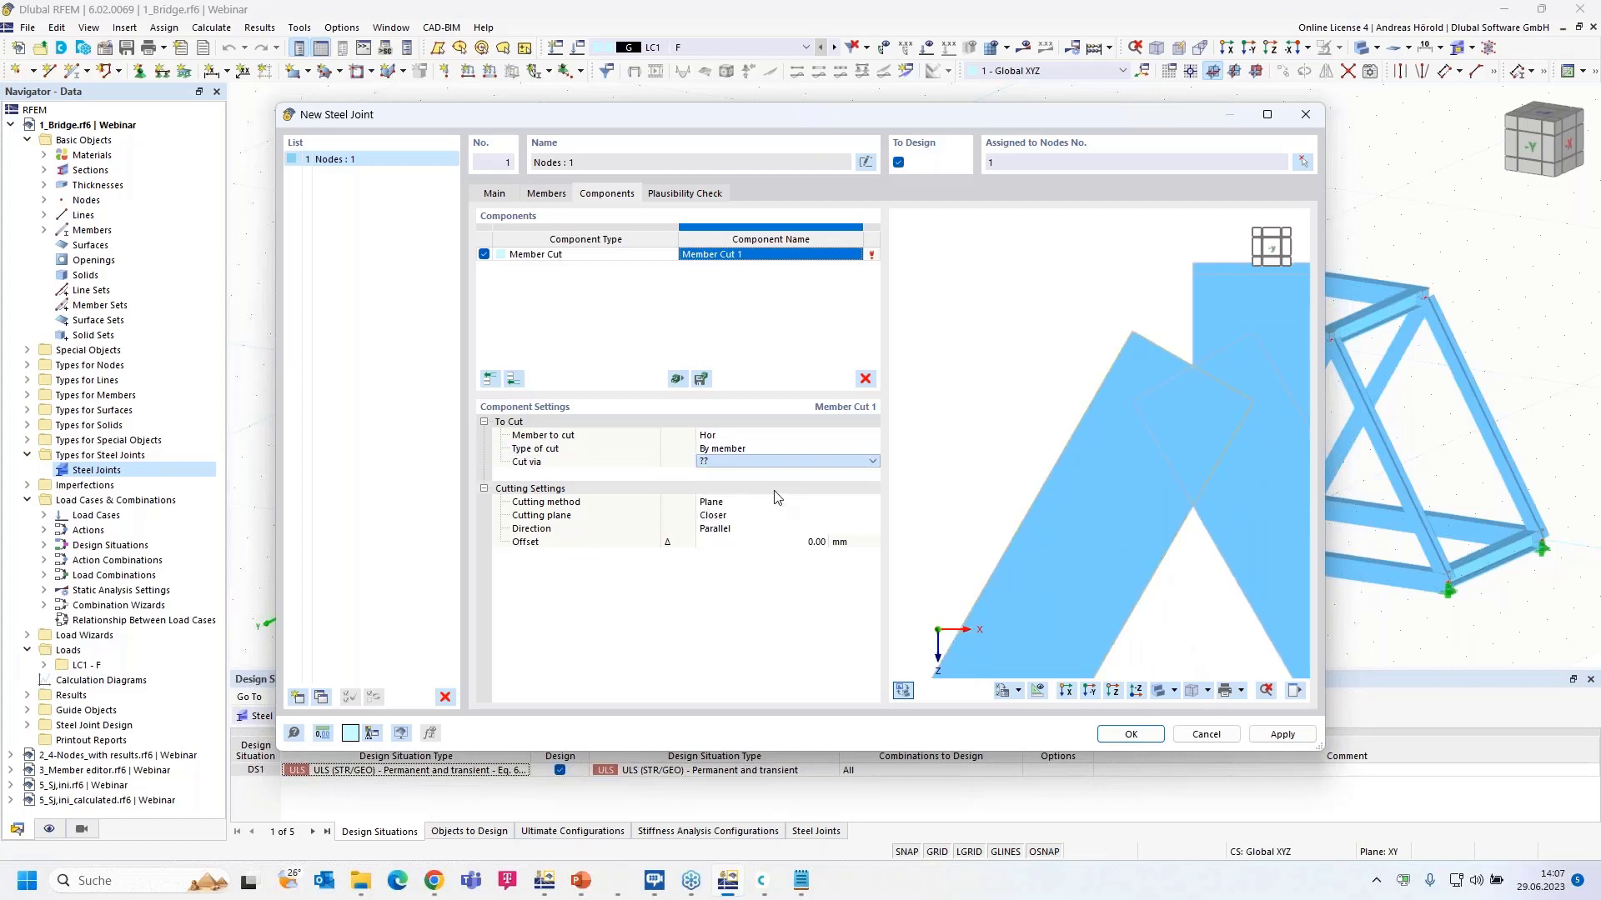
Step: Keep the Hor cut's direction Parallel and its cutting plane Closer, and set the offset to 195 mm
{"action": "left_click", "coordinate": [749, 530]}
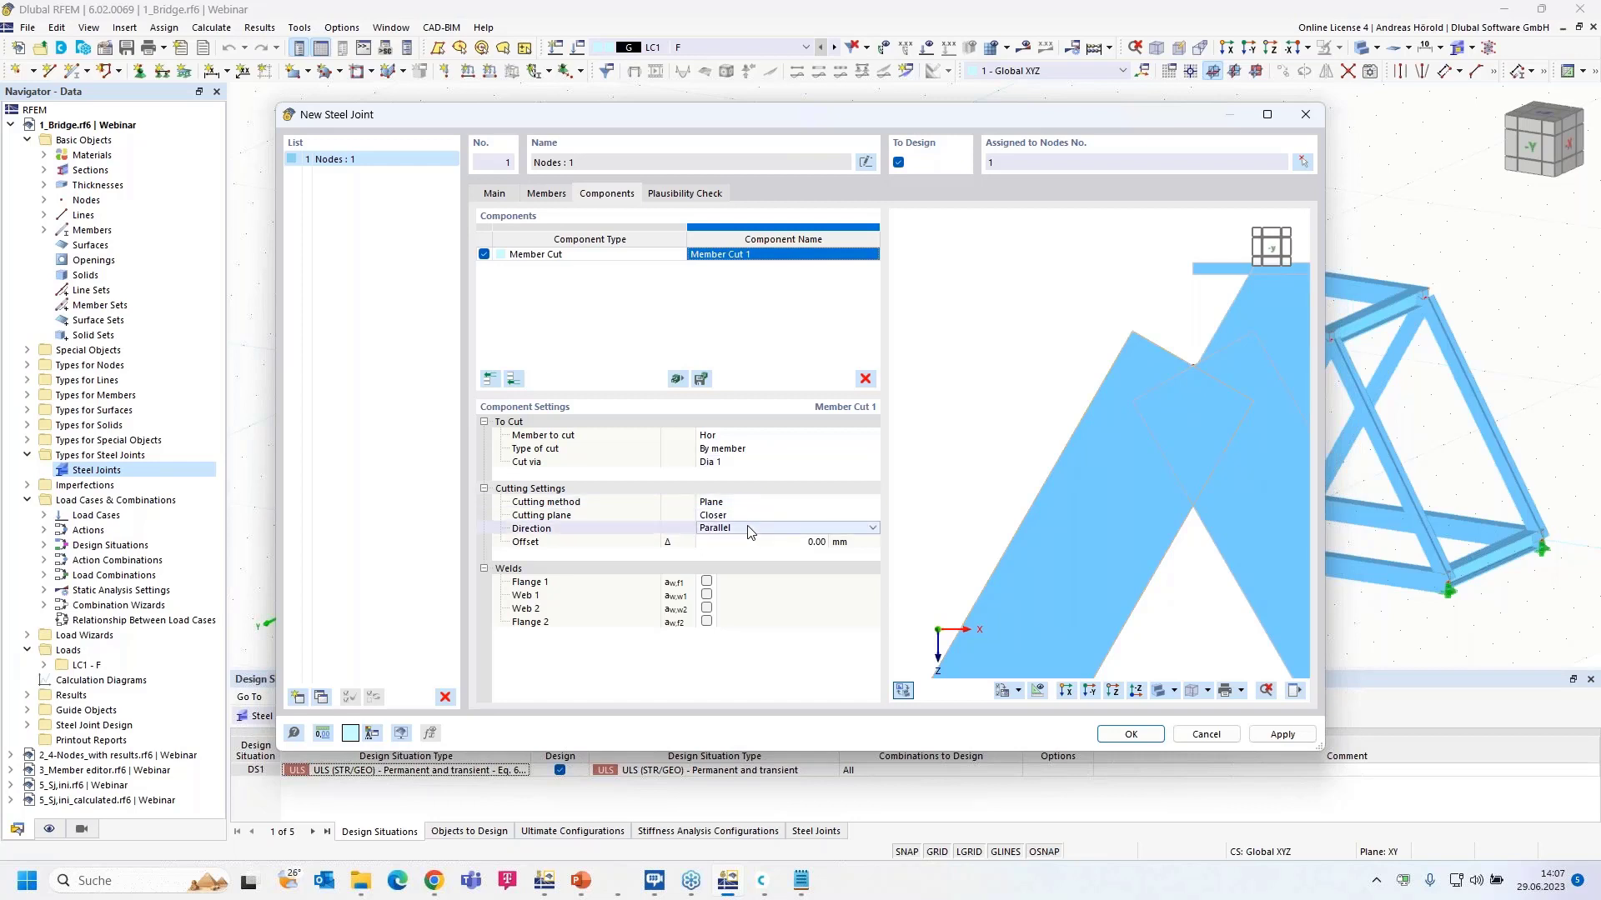
{"action": "left_click", "coordinate": [804, 526]}
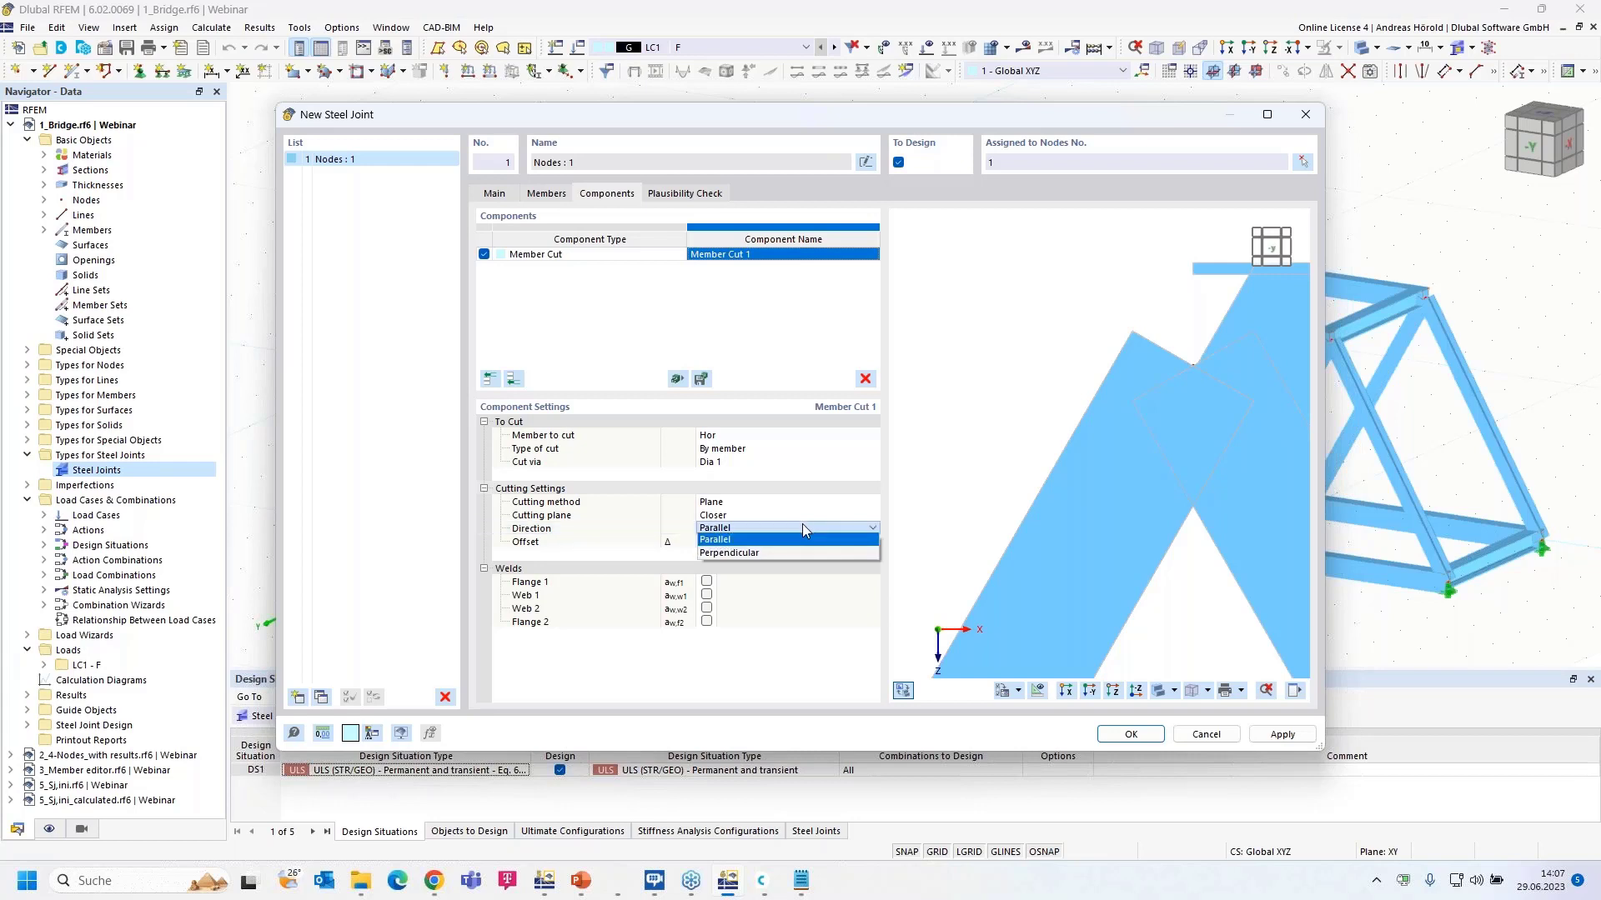
{"action": "left_click", "coordinate": [786, 546]}
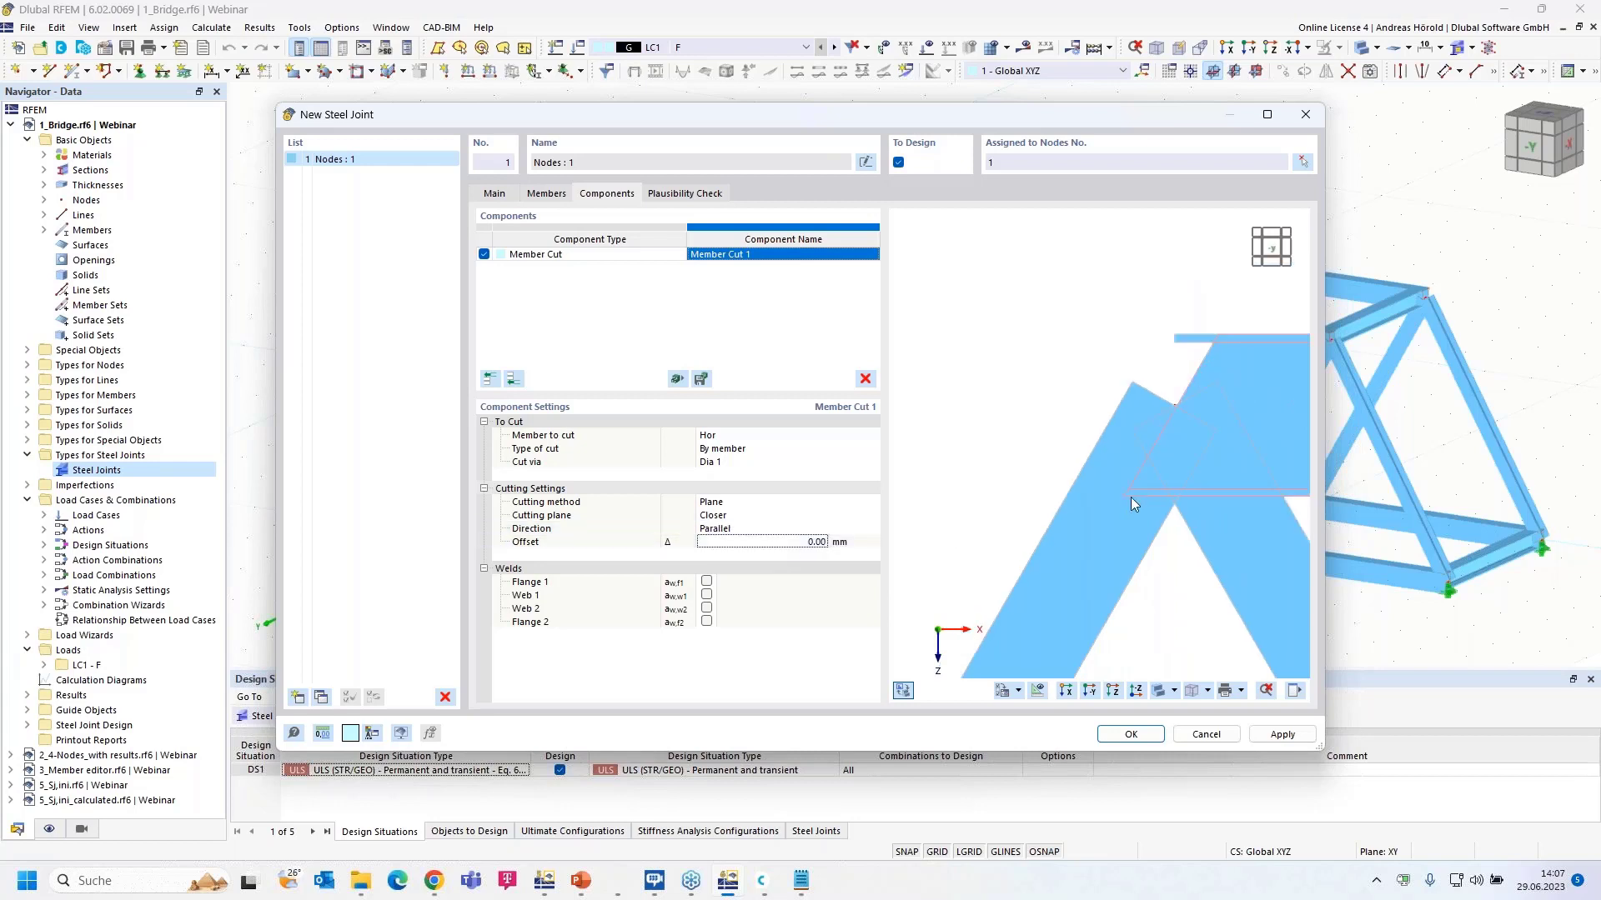
{"action": "left_click", "coordinate": [725, 517]}
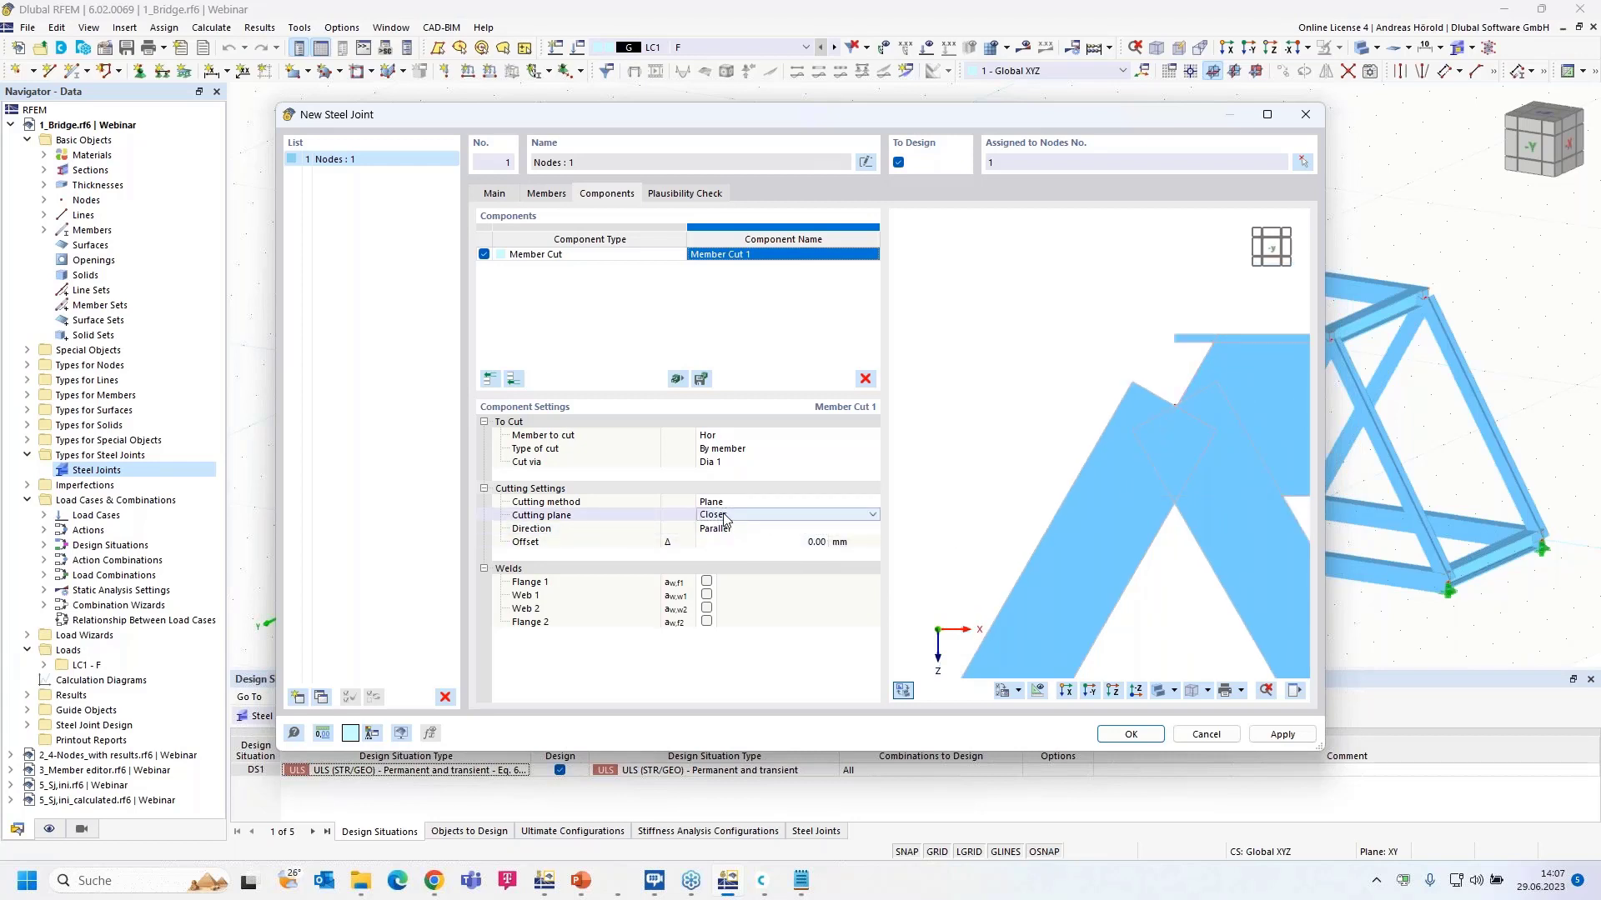
{"action": "left_click", "coordinate": [749, 544]}
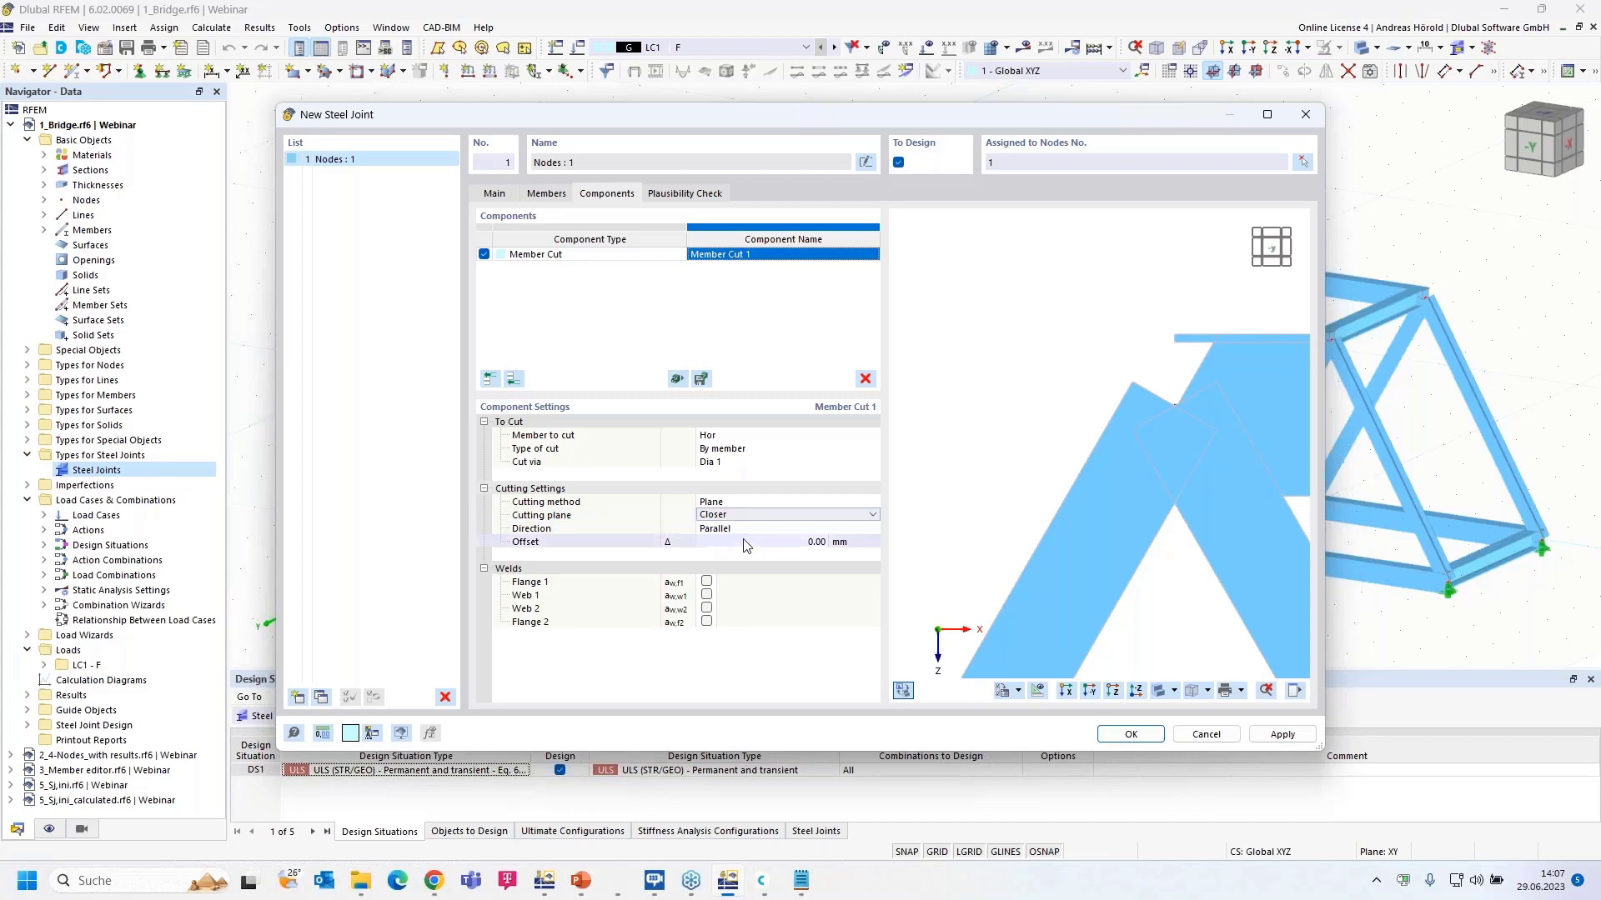
{"action": "left_click", "coordinate": [807, 542]}
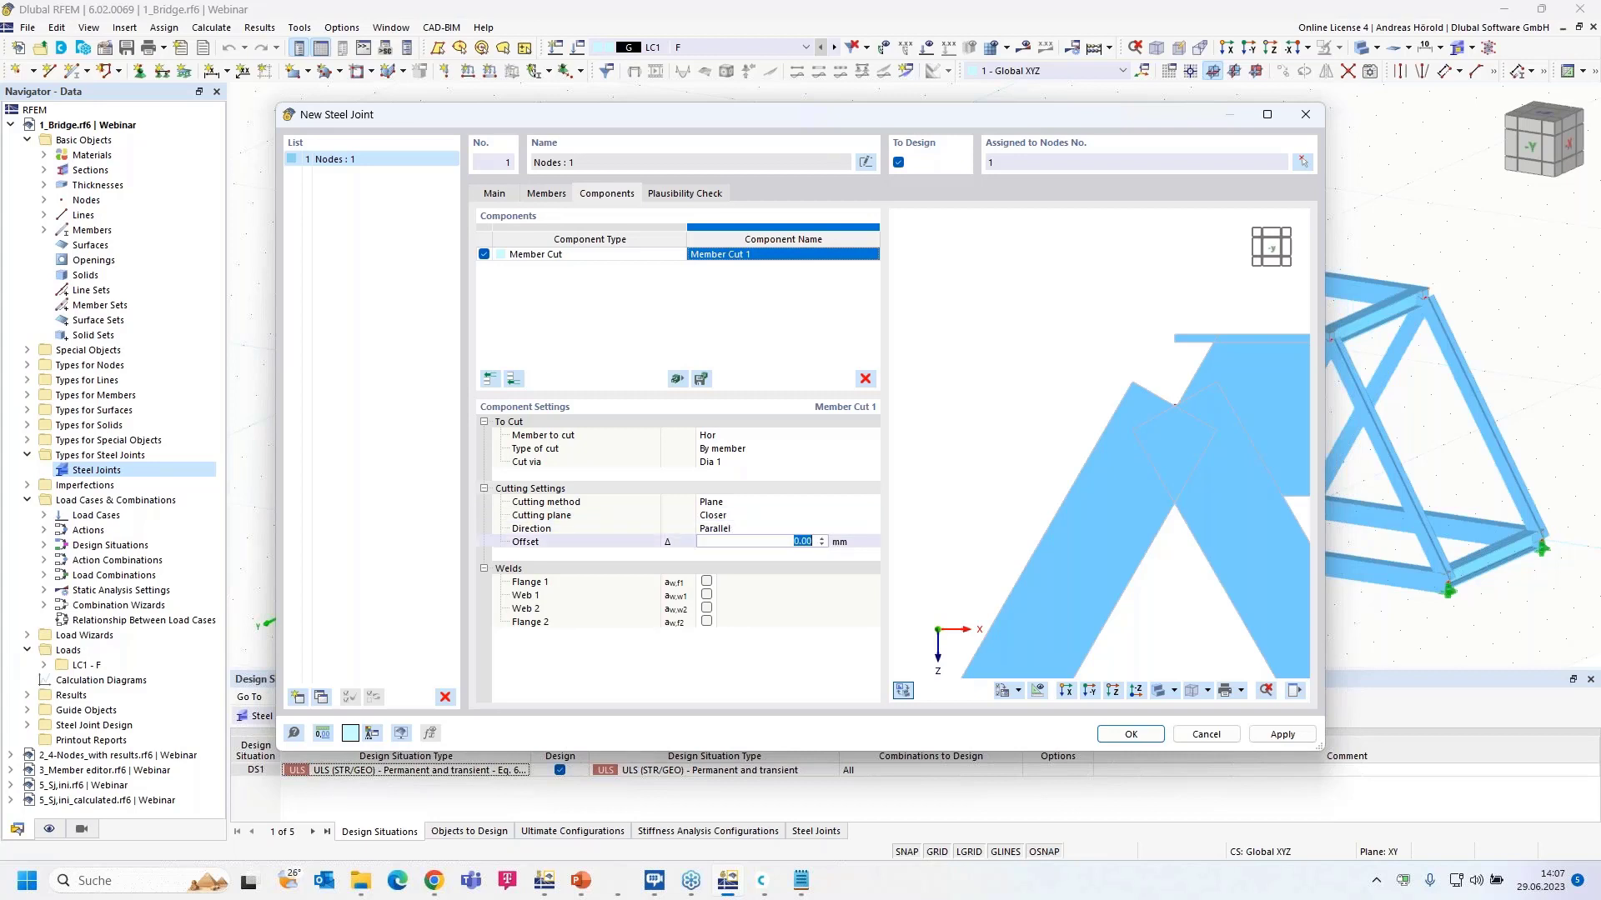
{"action": "type", "text": "195"}
{"action": "key", "text": "Return"}
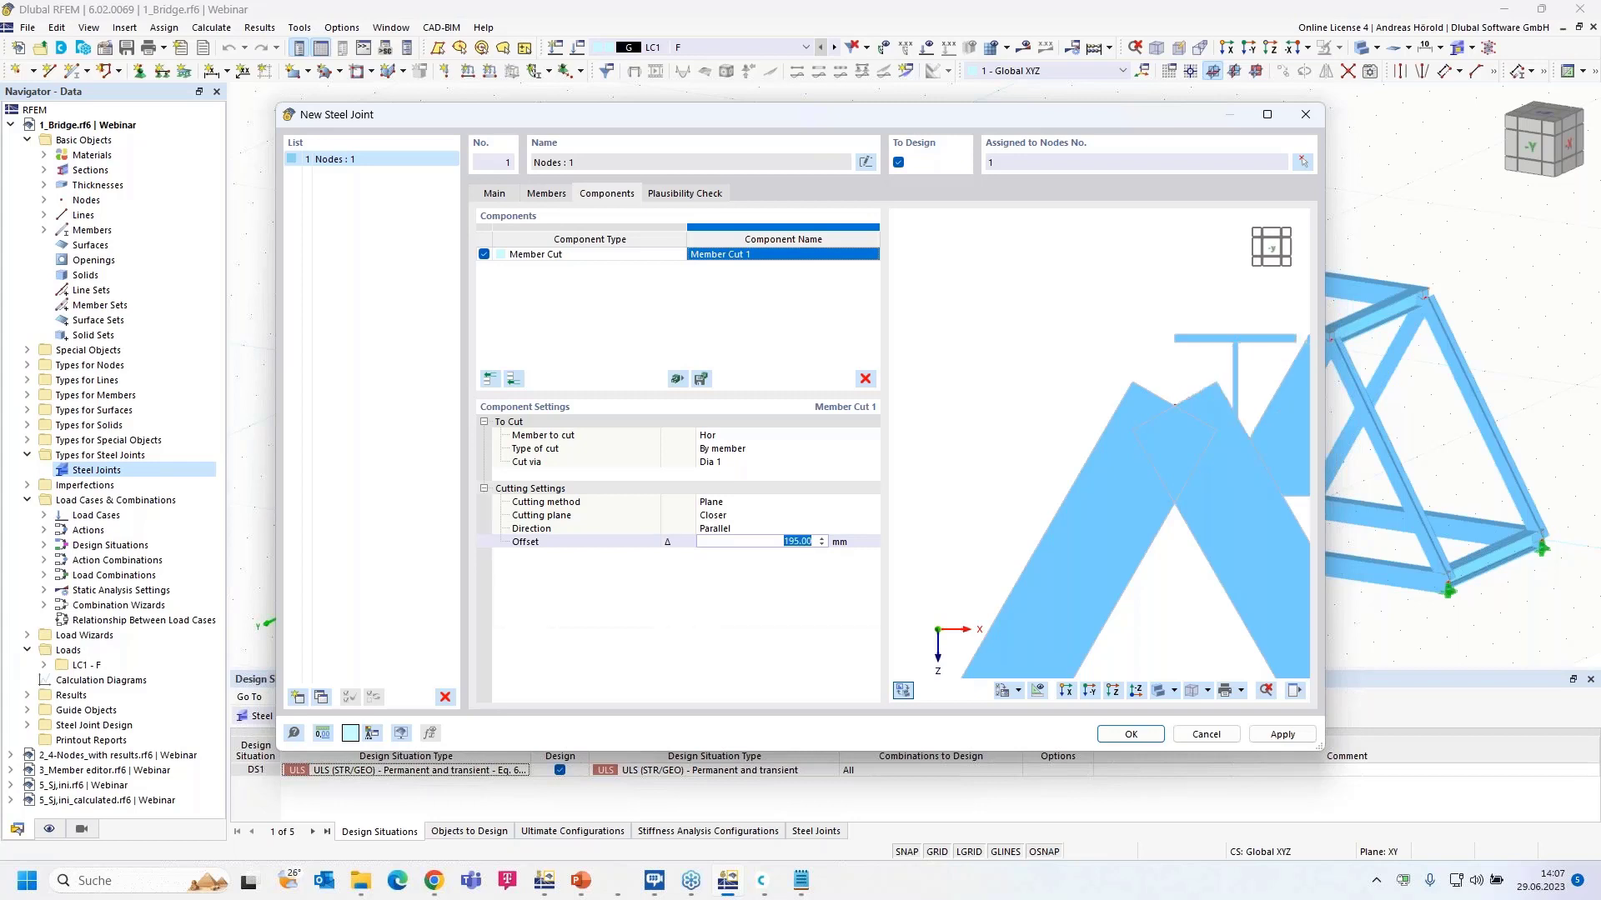
{"action": "scroll", "coordinate": [941, 509], "scroll_direction": "down", "scroll_amount": 2}
{"action": "middle_click_drag", "start_coordinate": [958, 500], "coordinate": [904, 469]}
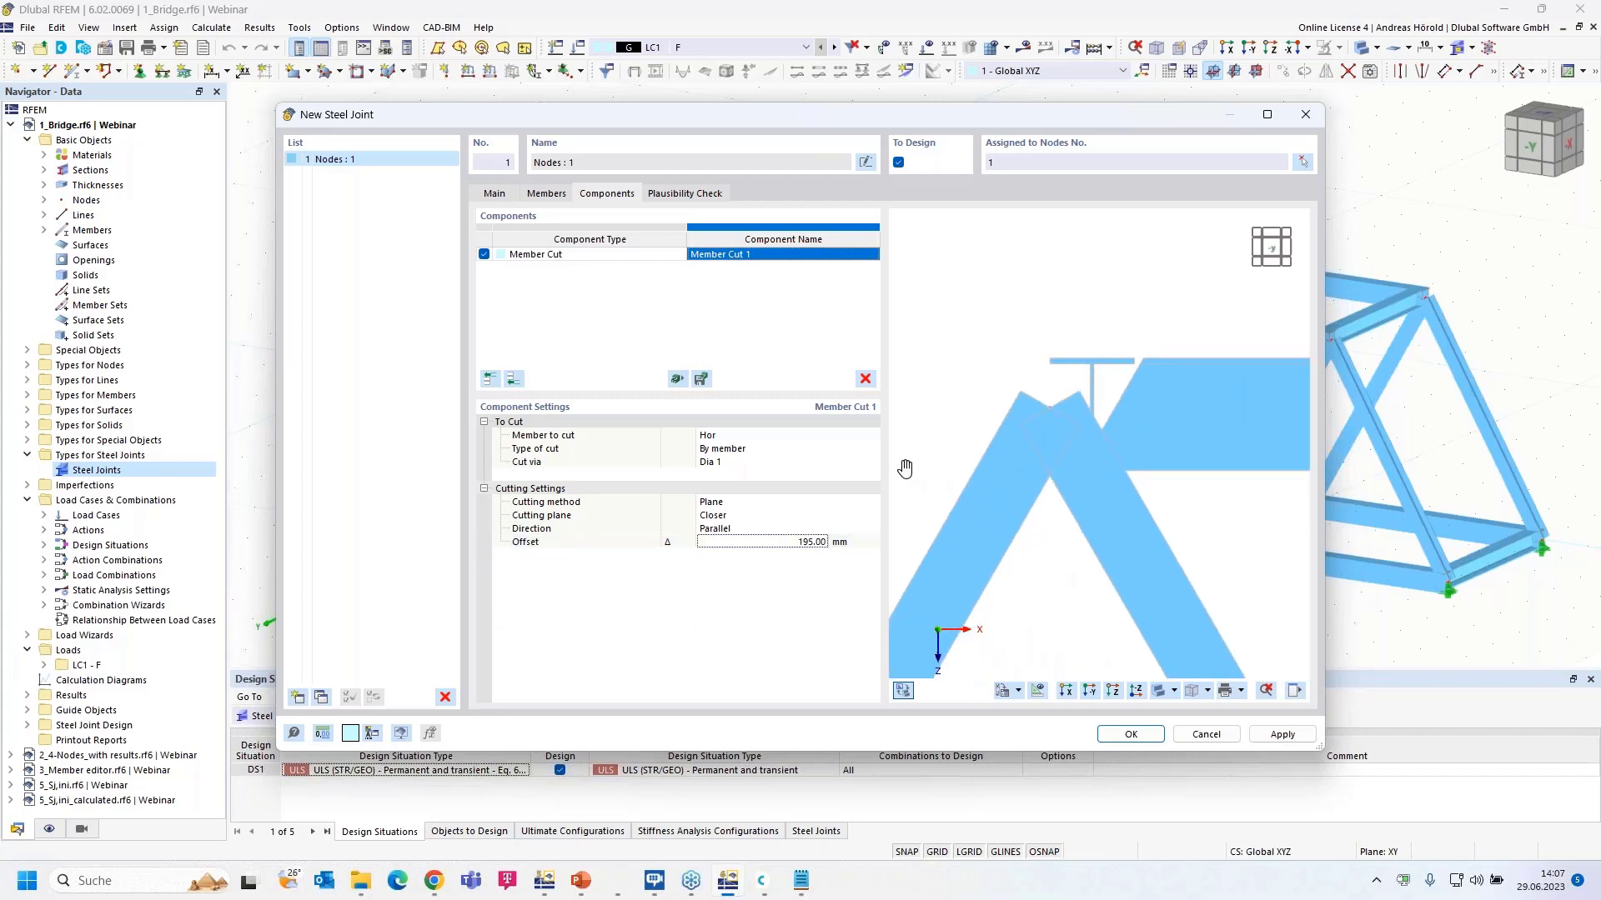
{"action": "scroll", "coordinate": [904, 468], "scroll_direction": "up", "scroll_amount": 1}
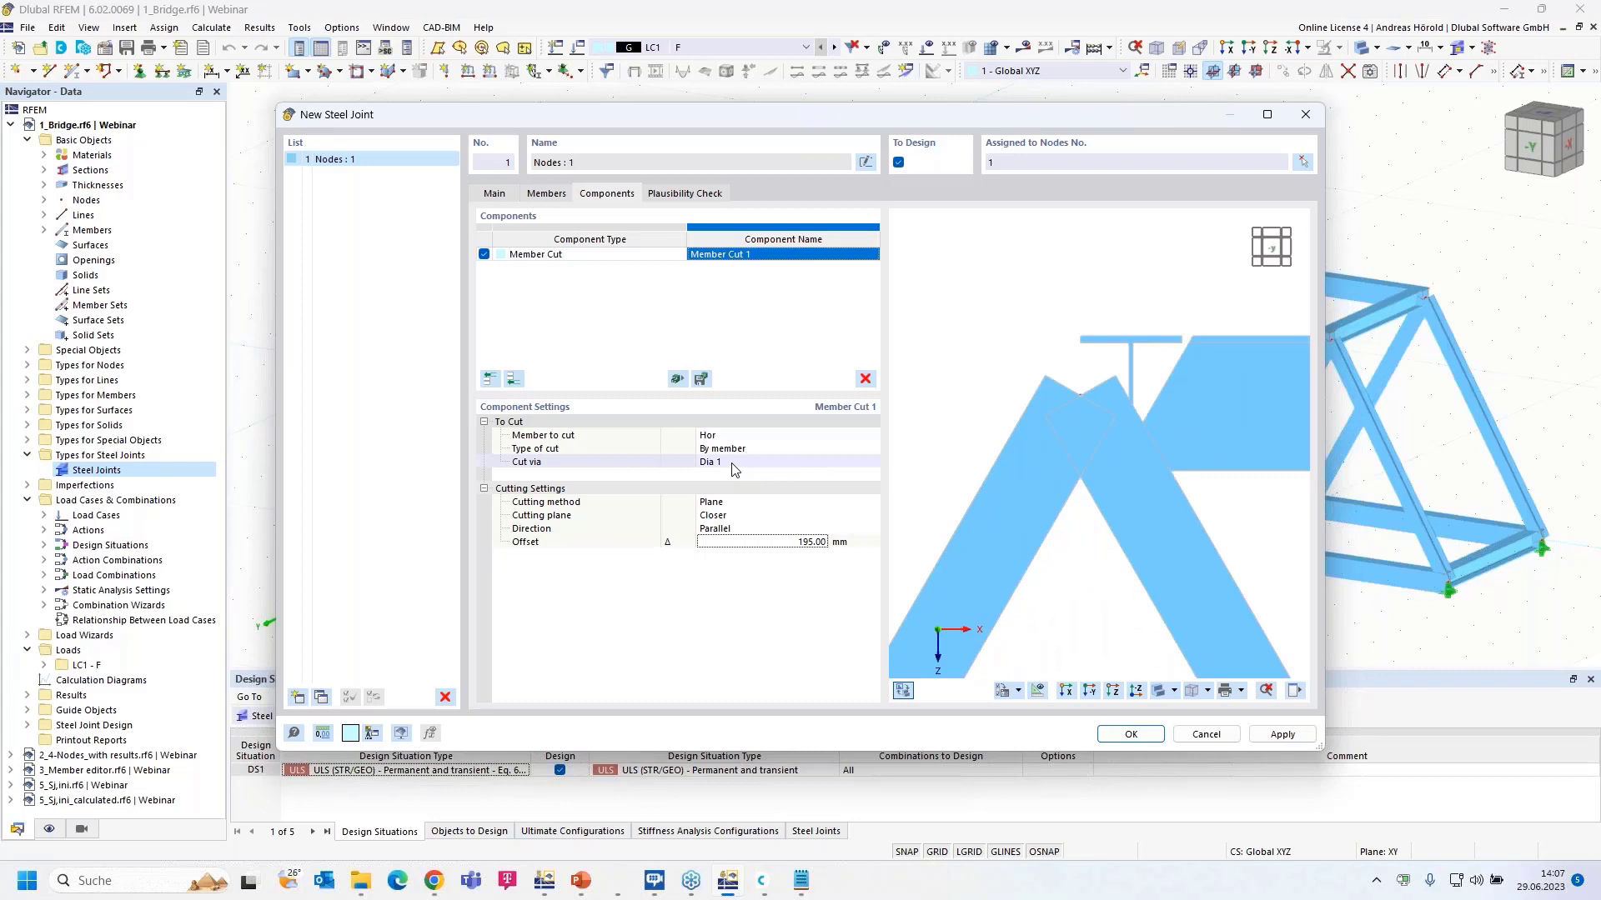
Step: Set the Hor cut's cutting plane to Farther and its offset to 0 mm
{"action": "left_click", "coordinate": [738, 517]}
{"action": "left_click", "coordinate": [740, 517]}
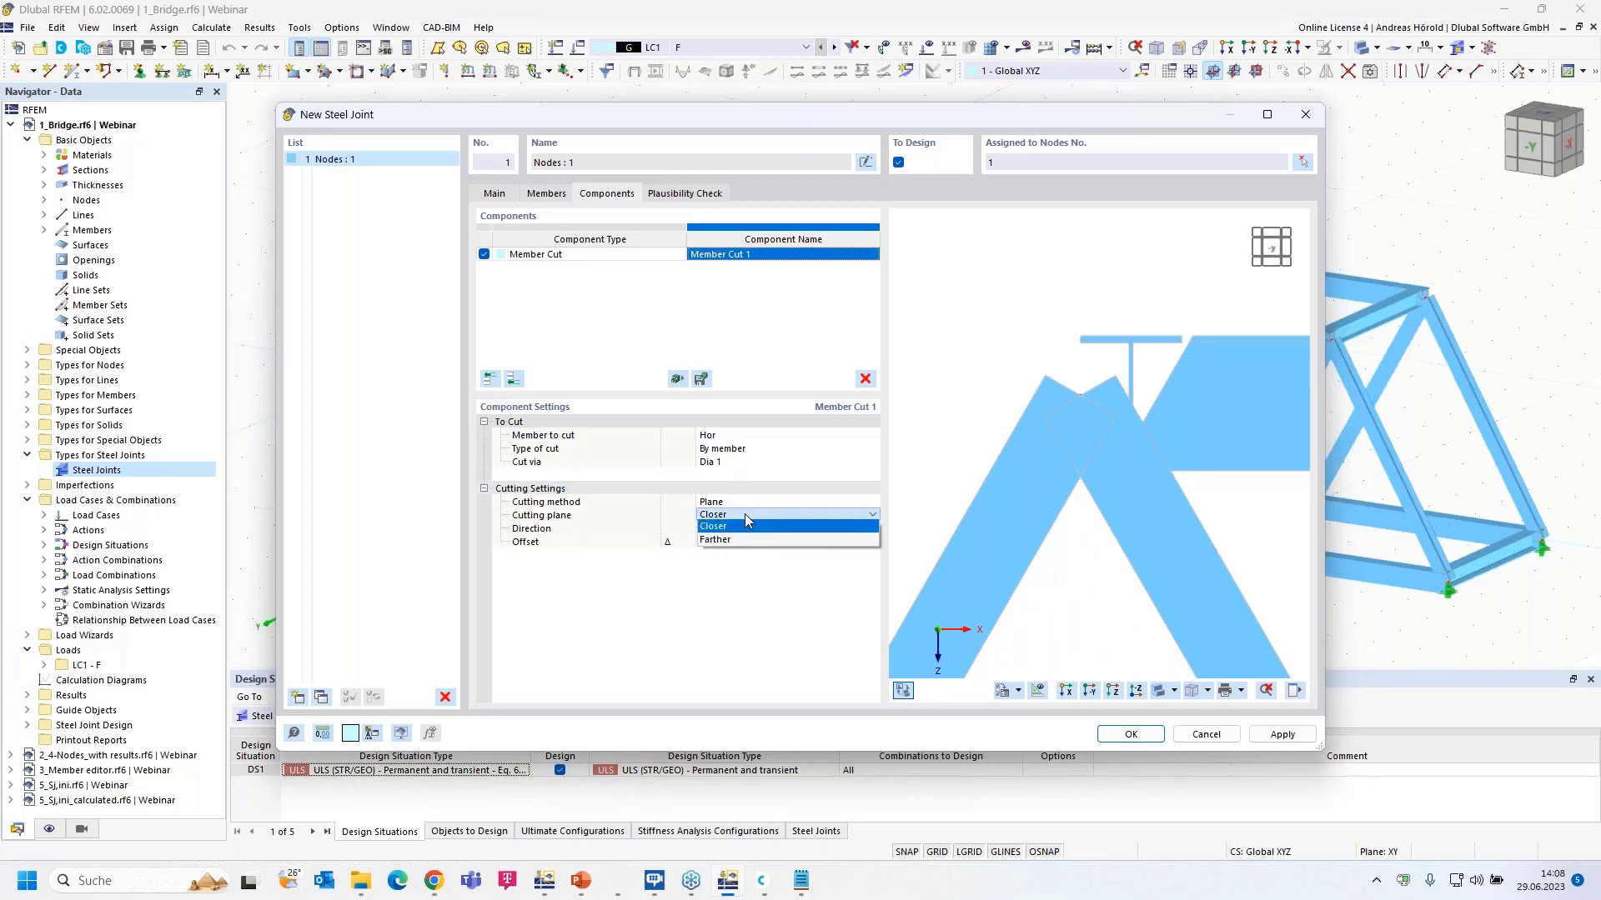
{"action": "left_click", "coordinate": [749, 539]}
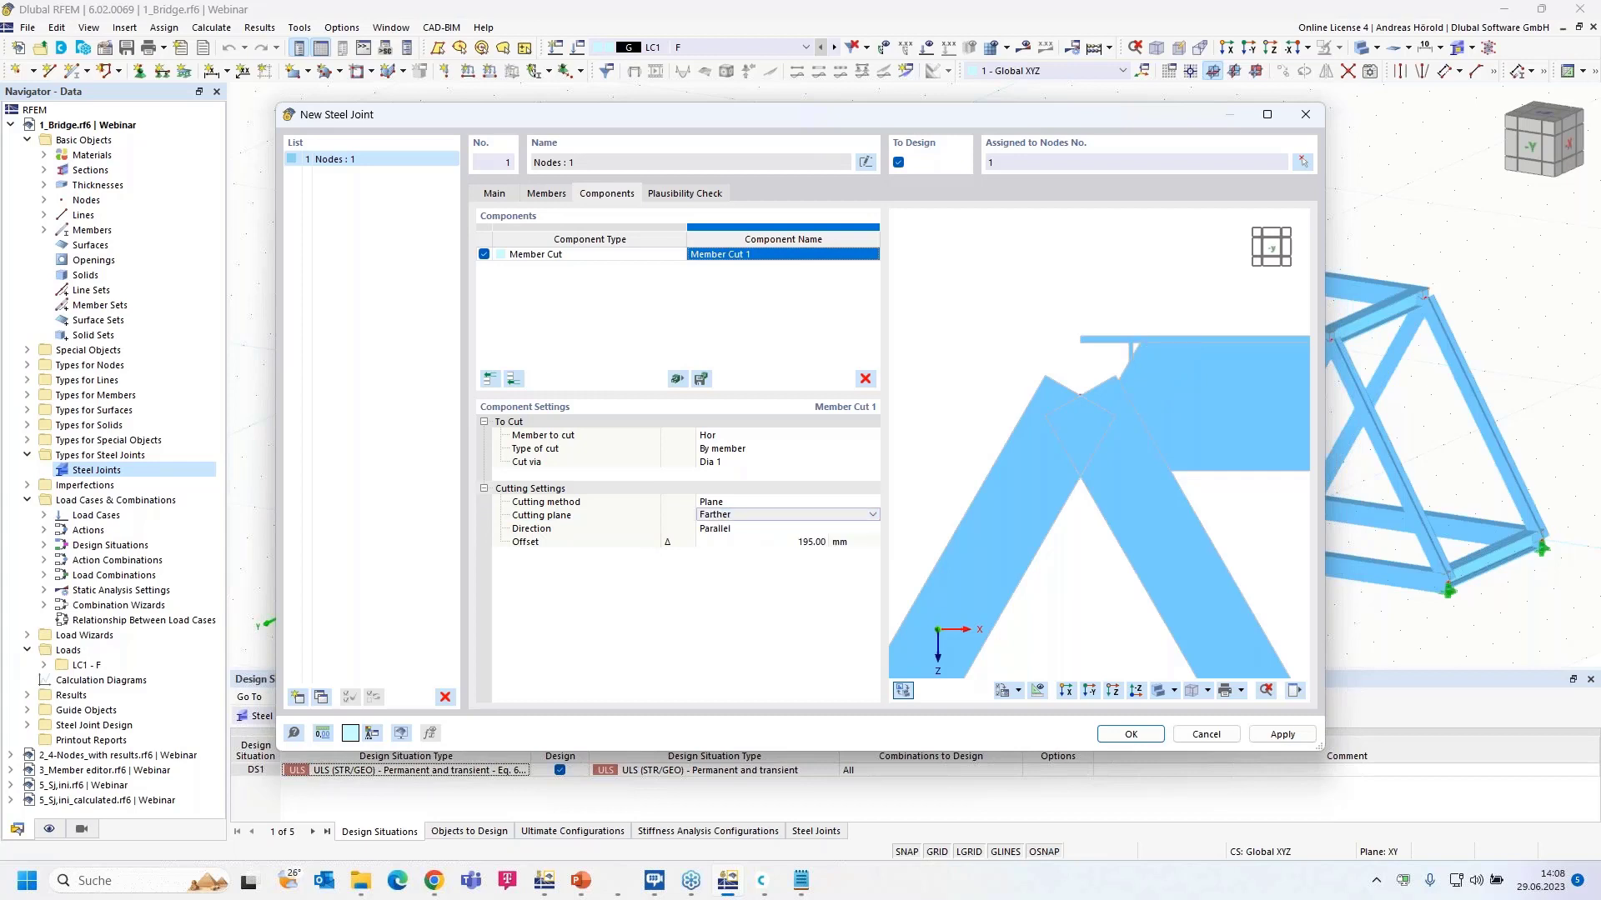
{"action": "double_click", "coordinate": [806, 545]}
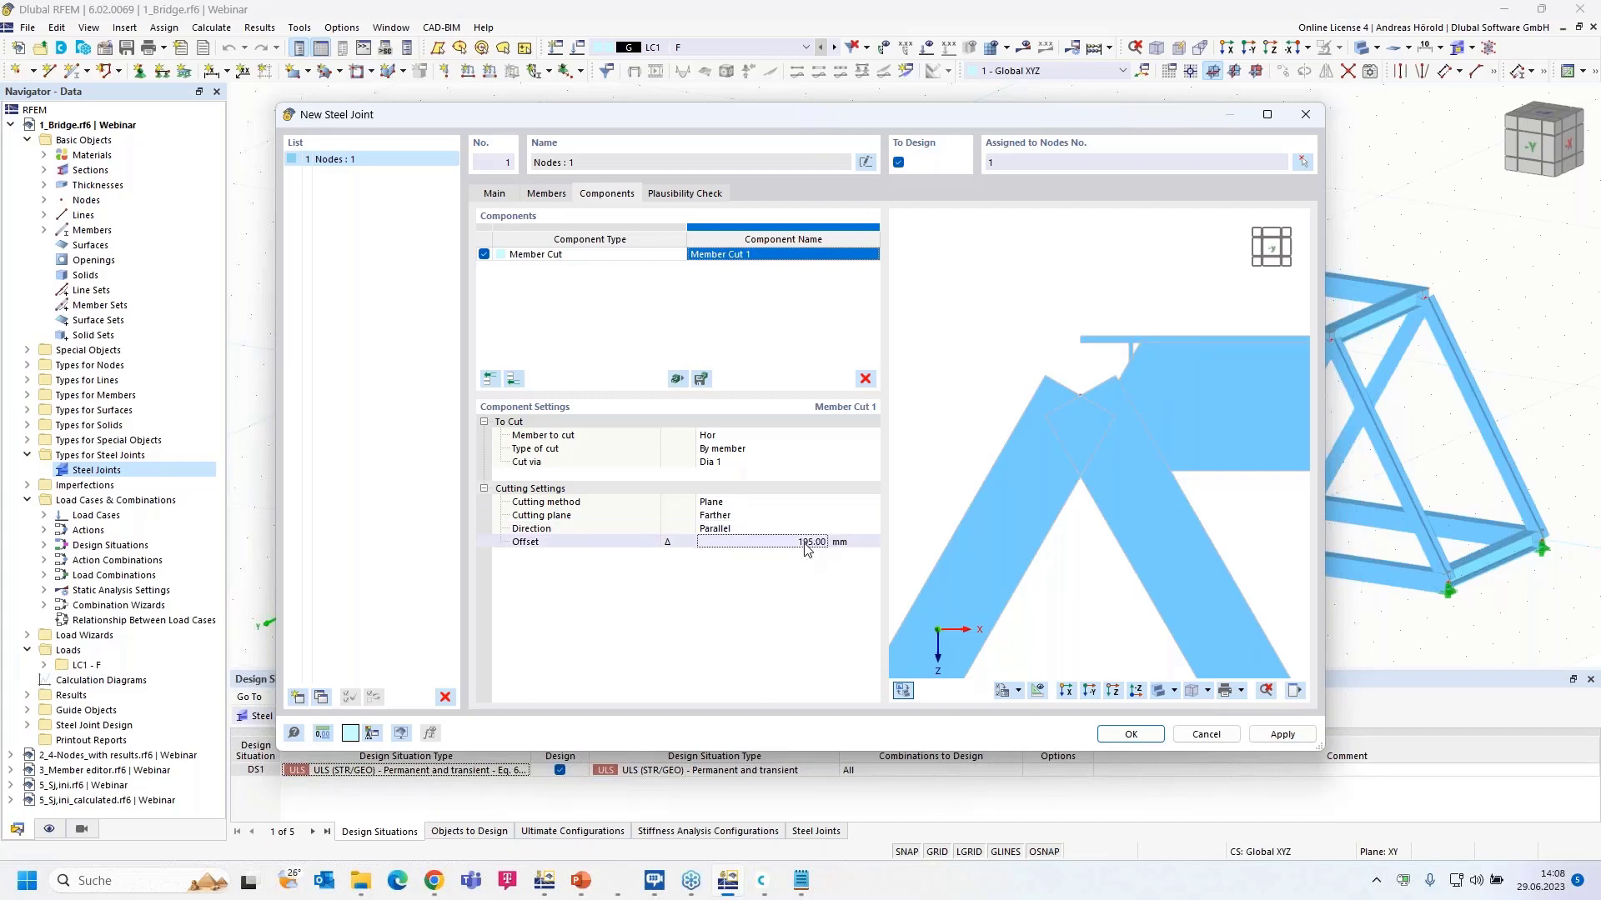
{"action": "type", "text": "0"}
{"action": "key", "text": "Return"}
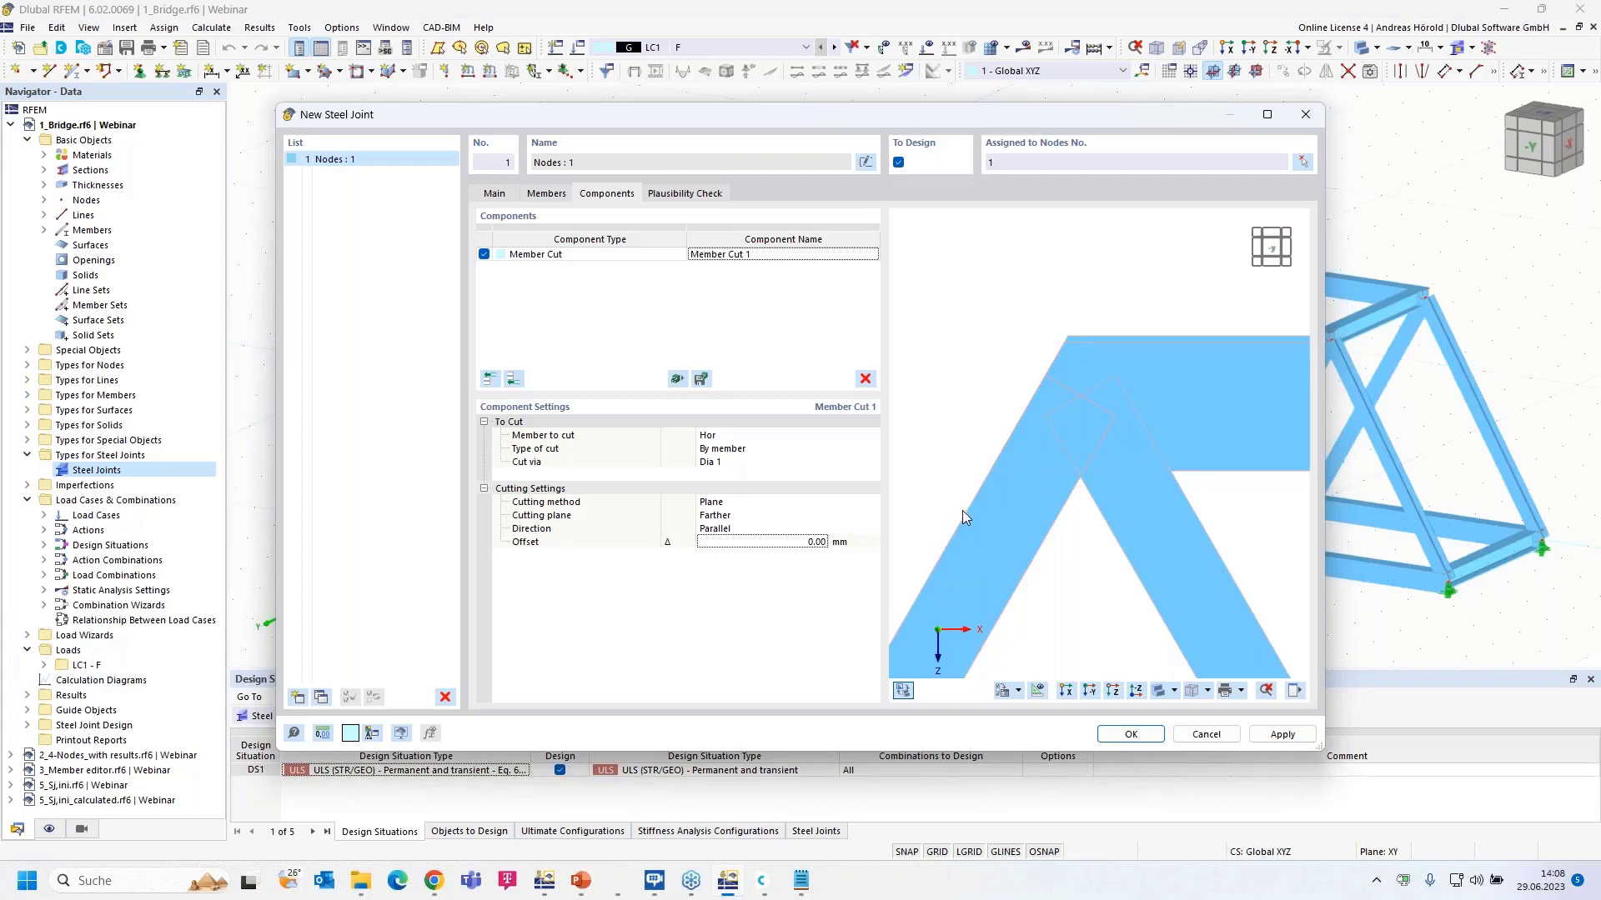
Step: Add a second Member Cut component and choose Dia 1 as the member to cut
{"action": "left_click", "coordinate": [513, 379]}
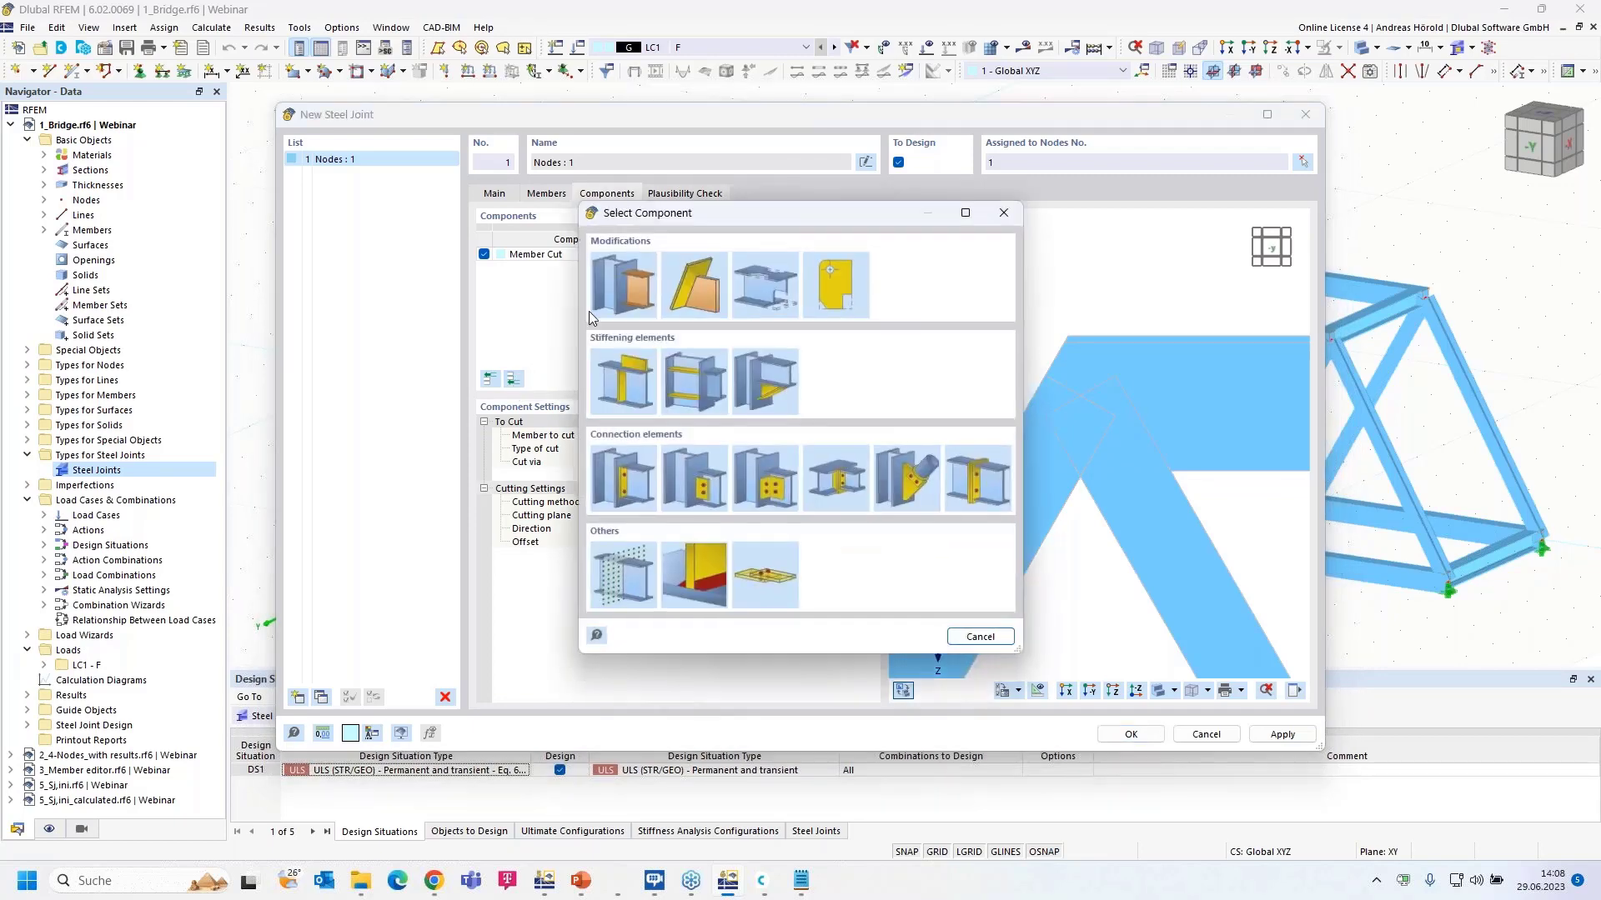
{"action": "left_click", "coordinate": [631, 278]}
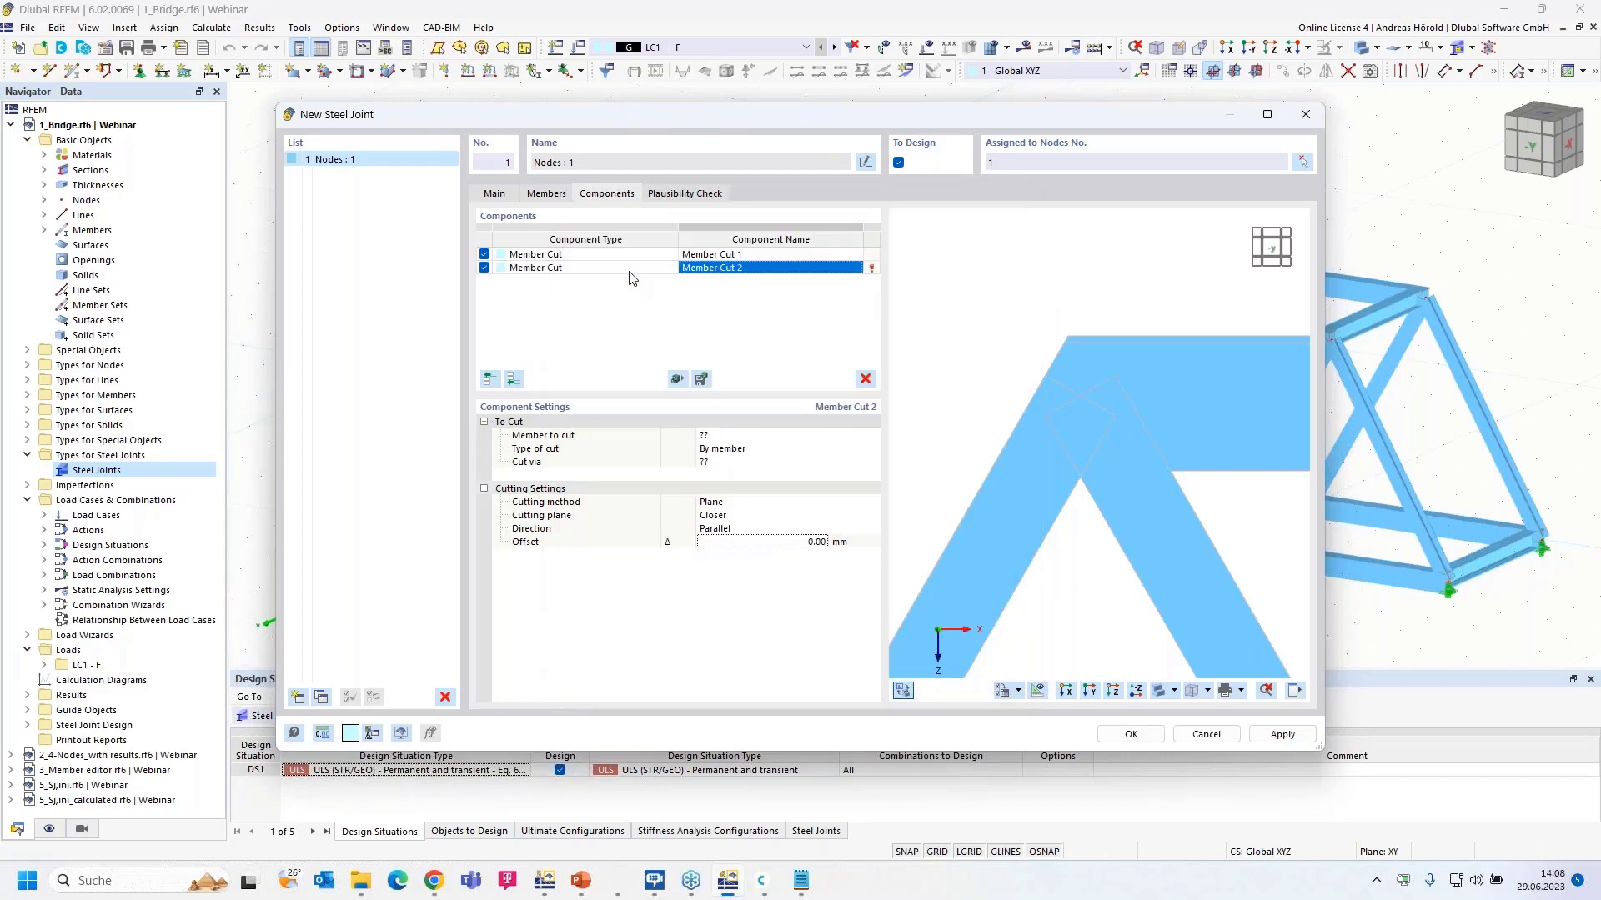
{"action": "left_click", "coordinate": [742, 434]}
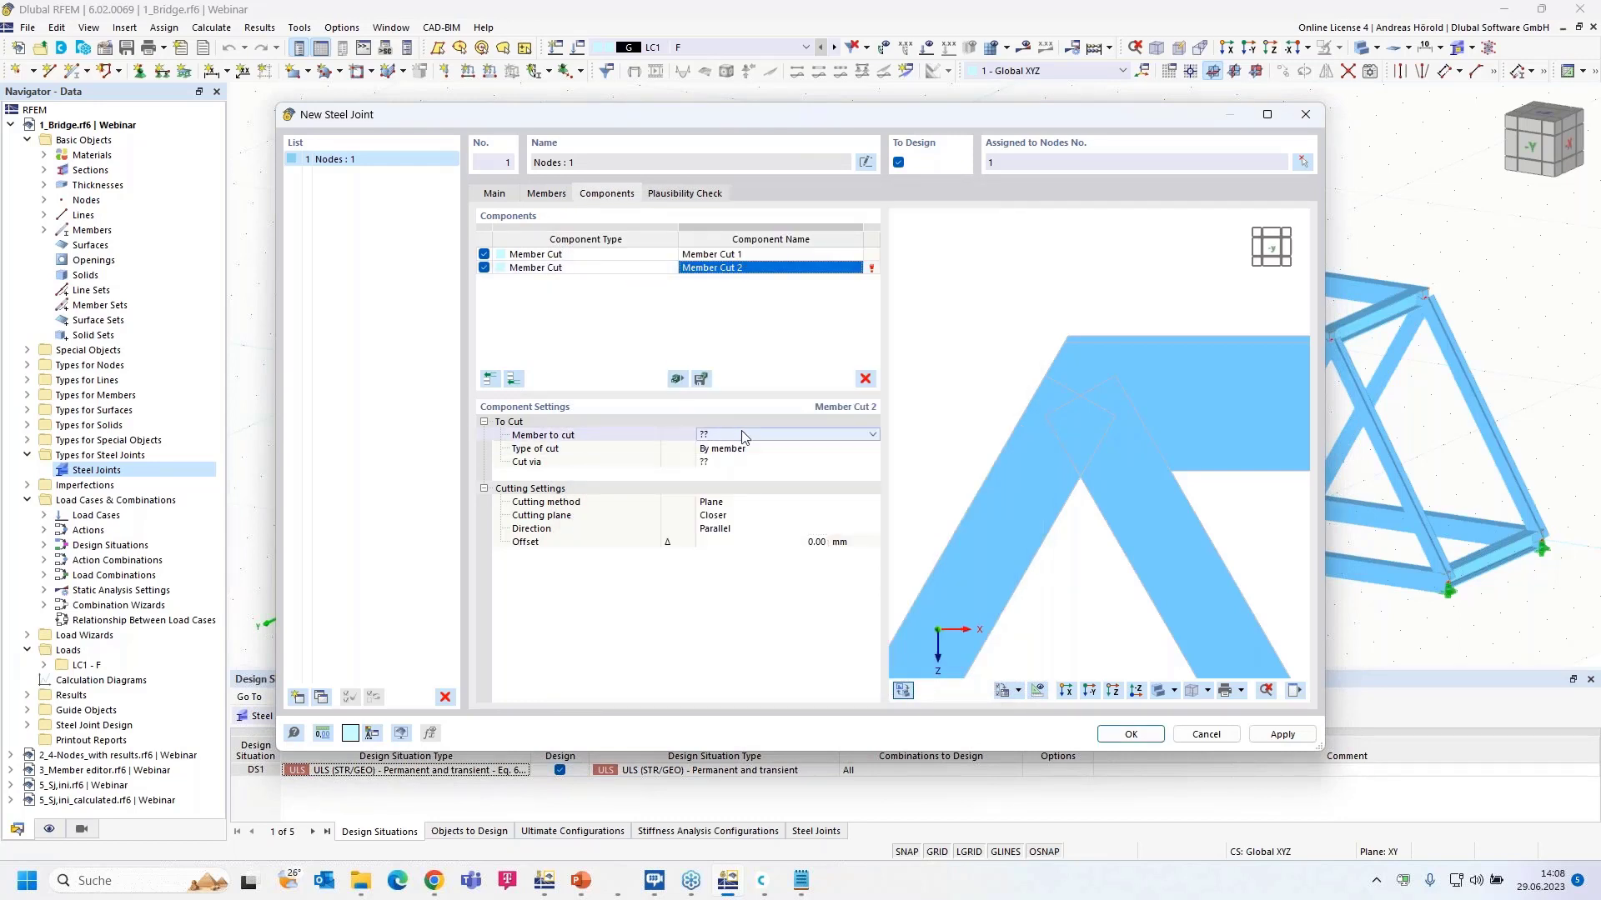
{"action": "left_click", "coordinate": [873, 435]}
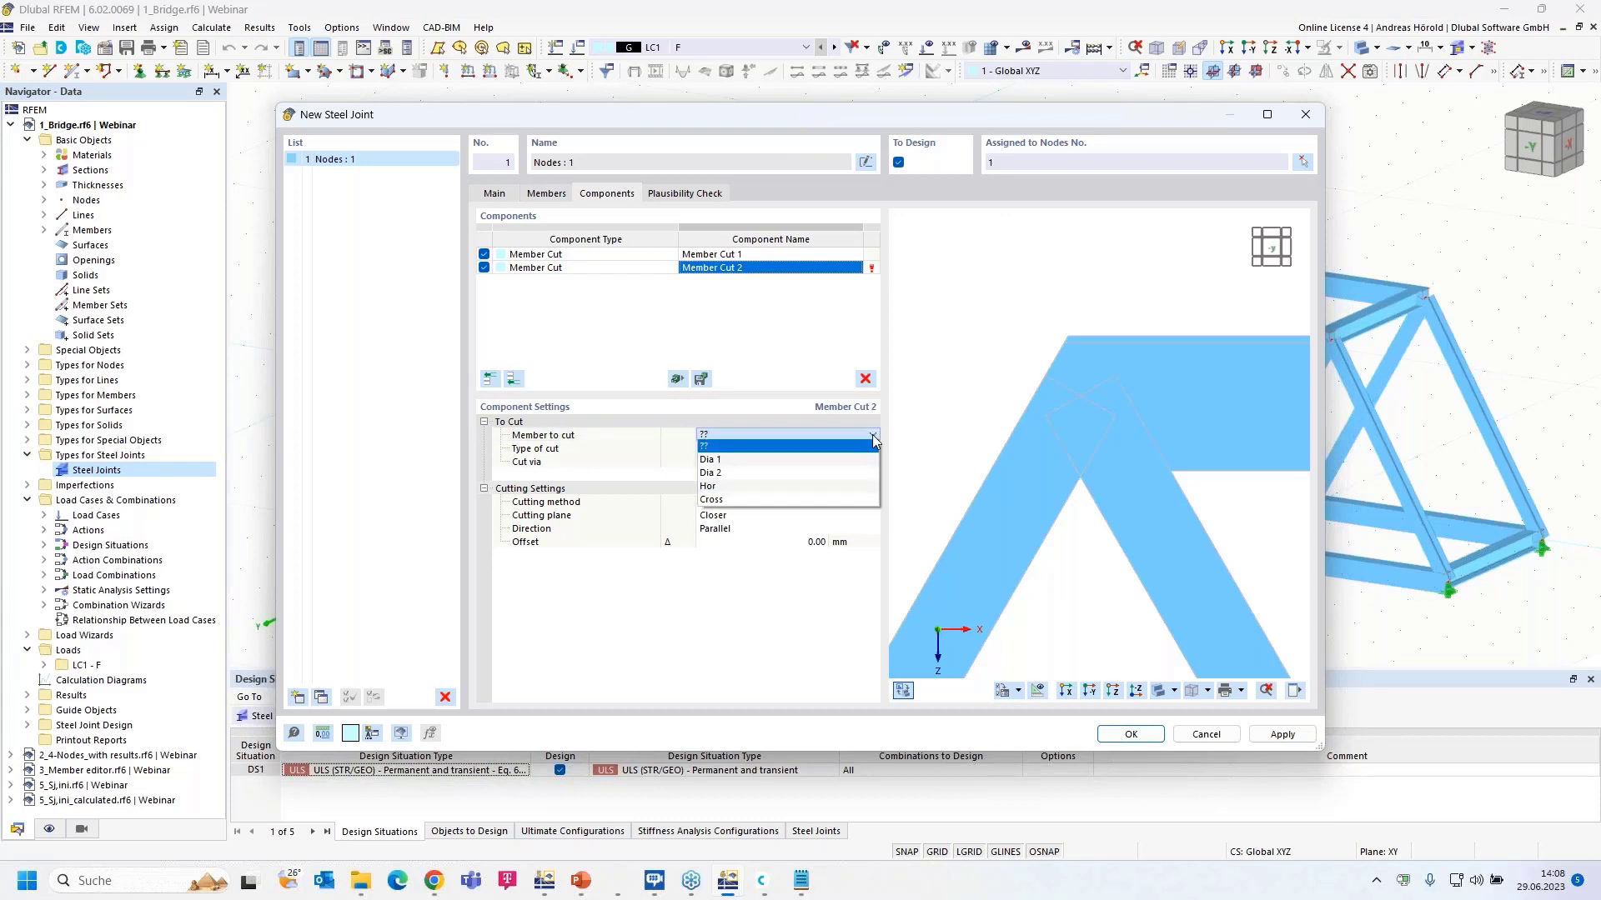
{"action": "left_click", "coordinate": [807, 459]}
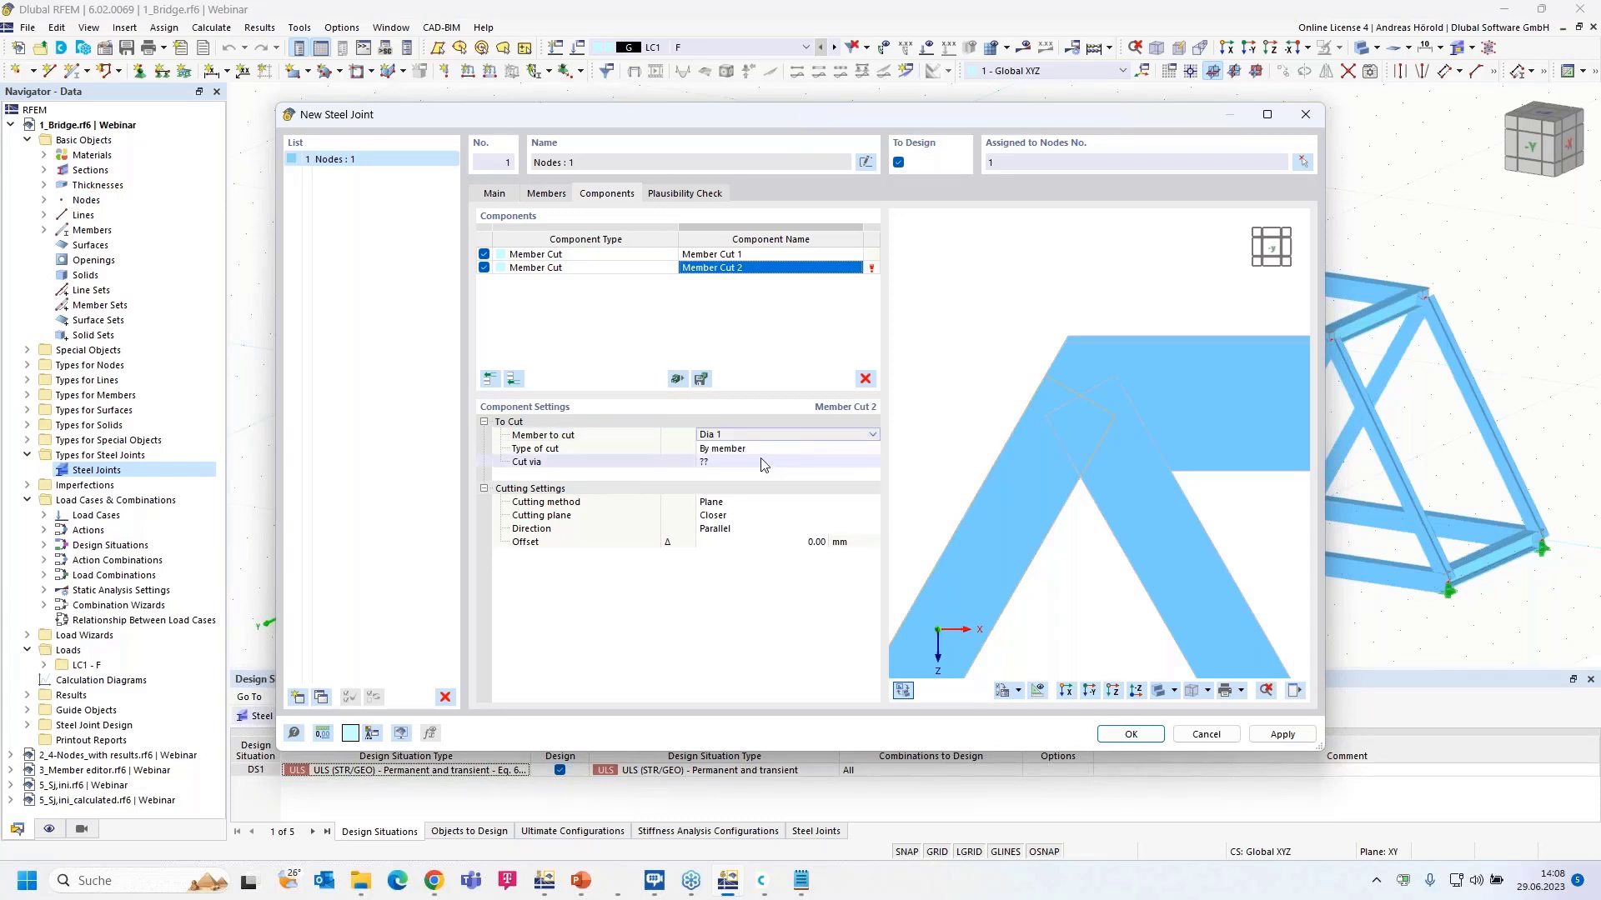
Step: Keep the Dia 1 cut's type as By member and set Hor as the member it is cut via
{"action": "left_click", "coordinate": [773, 448]}
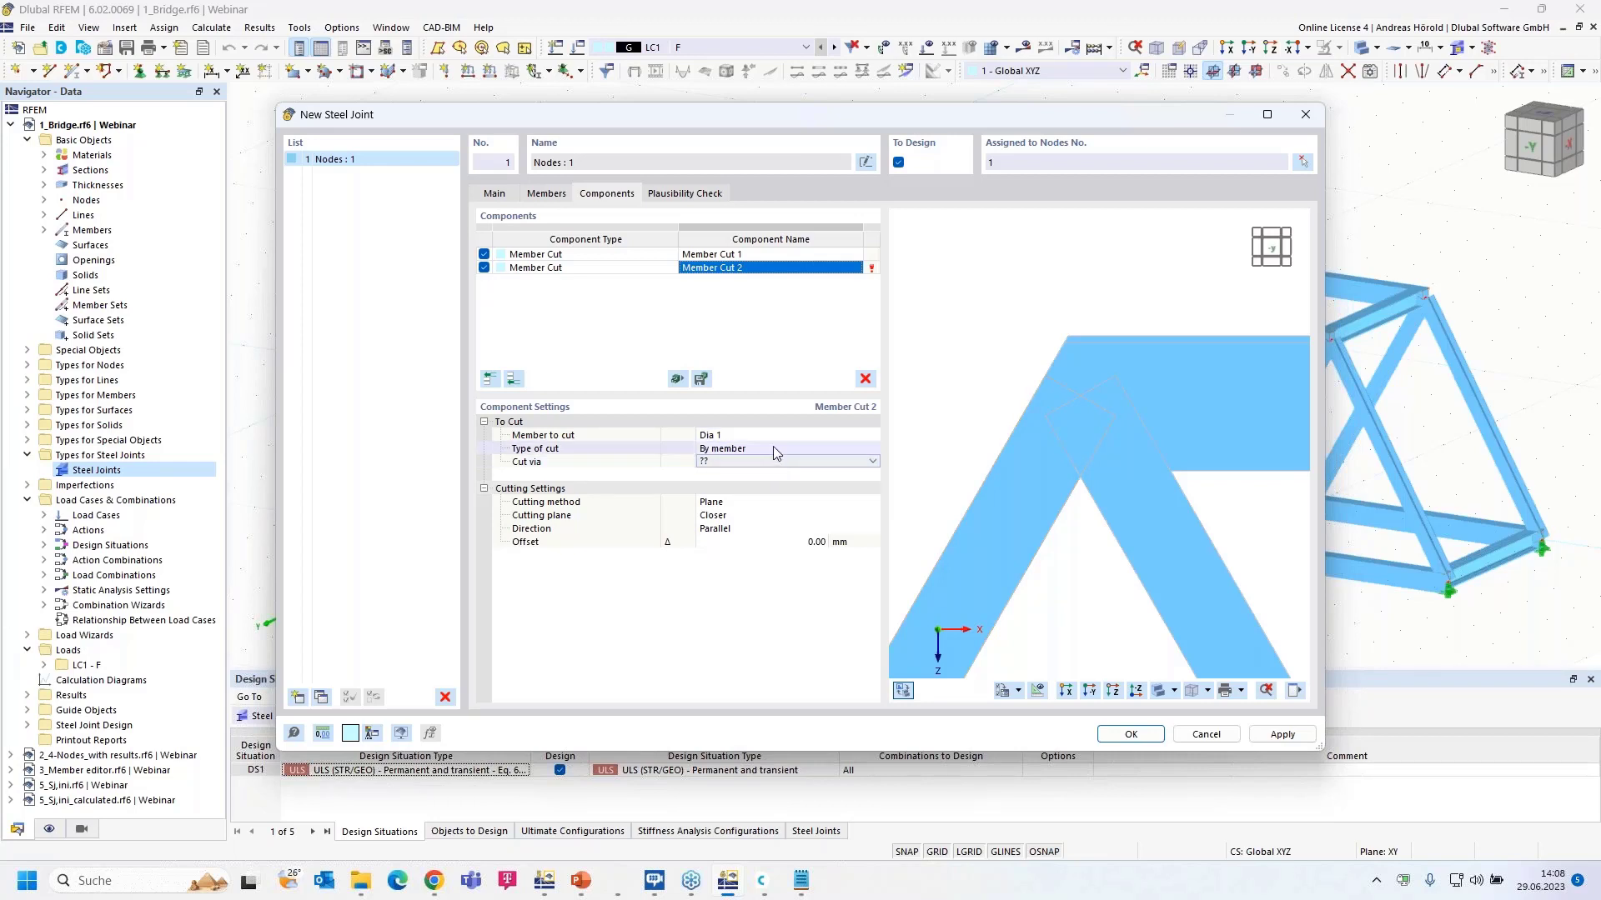
{"action": "left_click", "coordinate": [773, 448]}
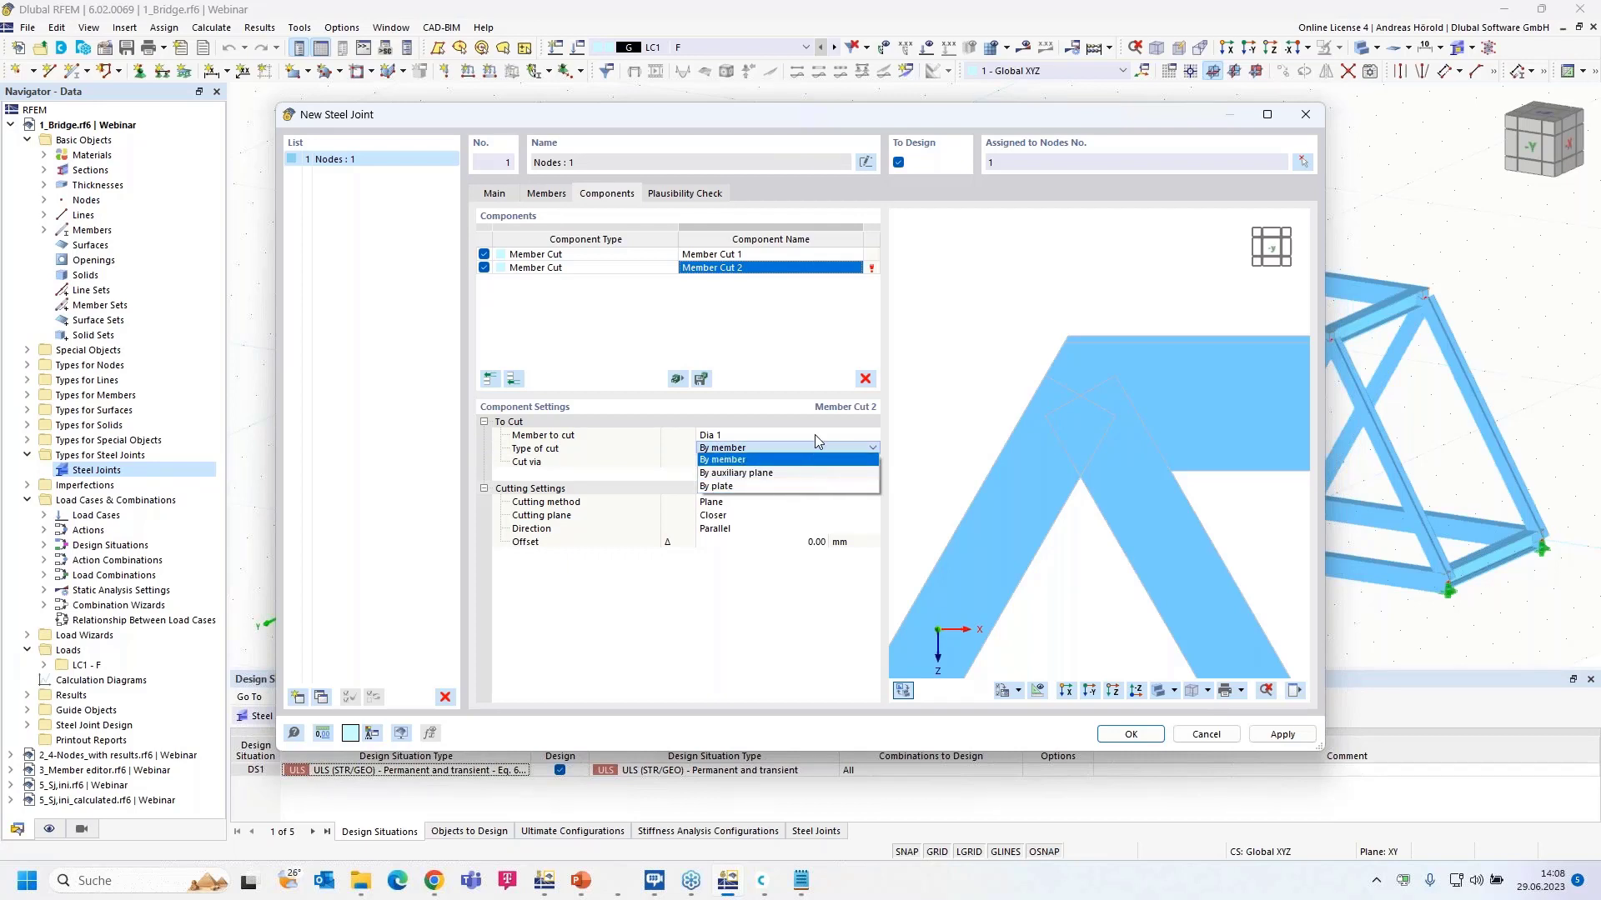
{"action": "left_click", "coordinate": [796, 459]}
{"action": "left_click", "coordinate": [788, 461]}
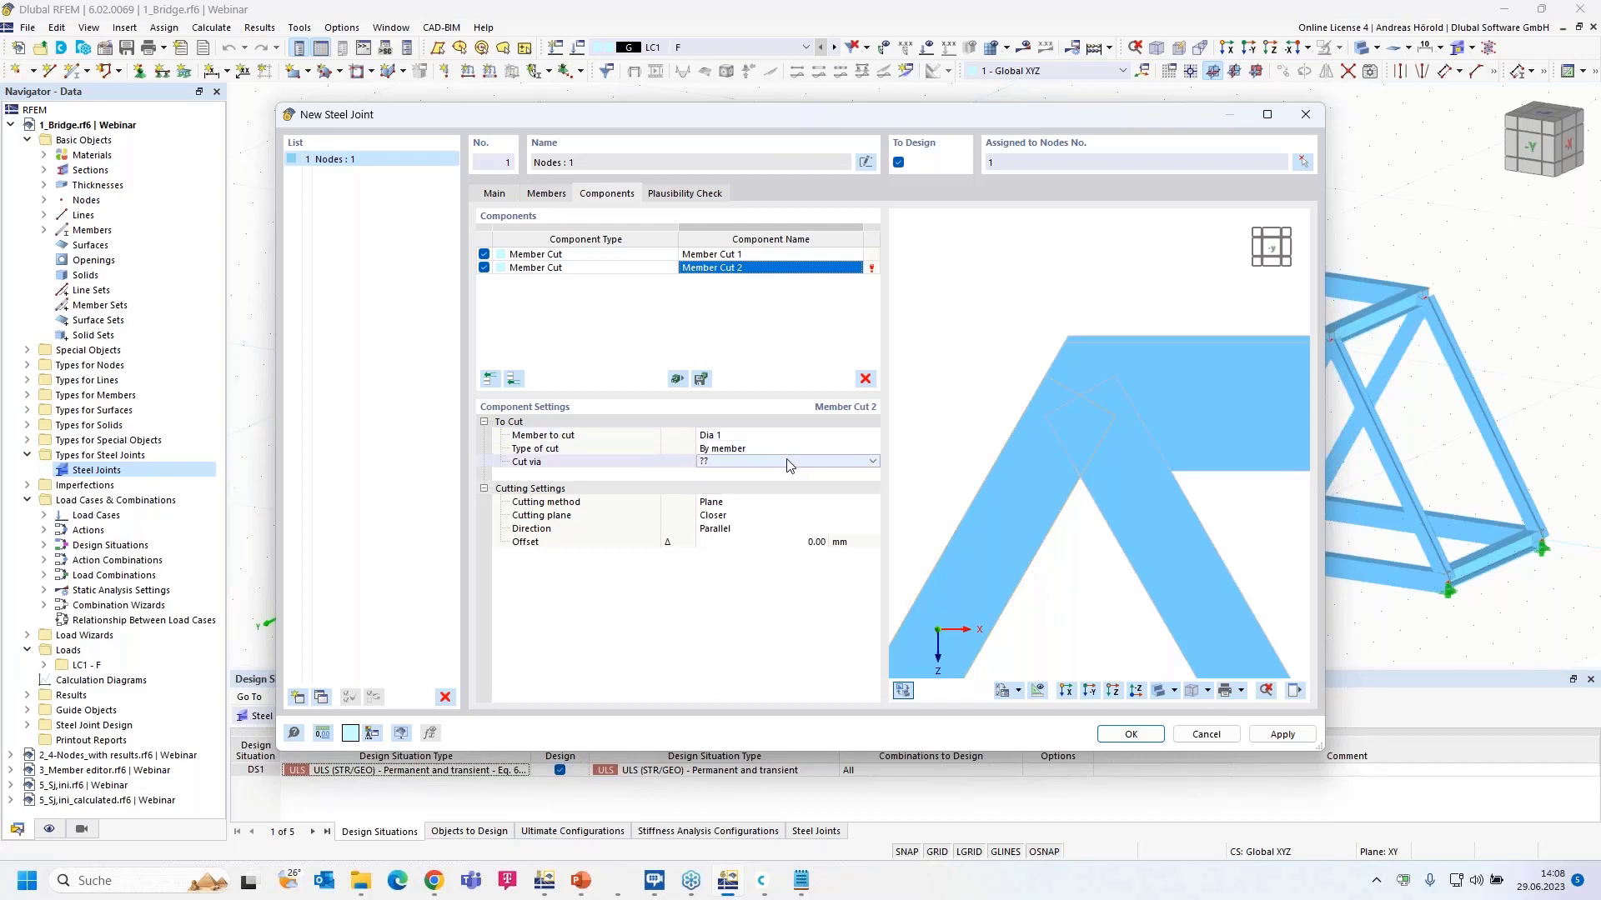
{"action": "left_click", "coordinate": [788, 461]}
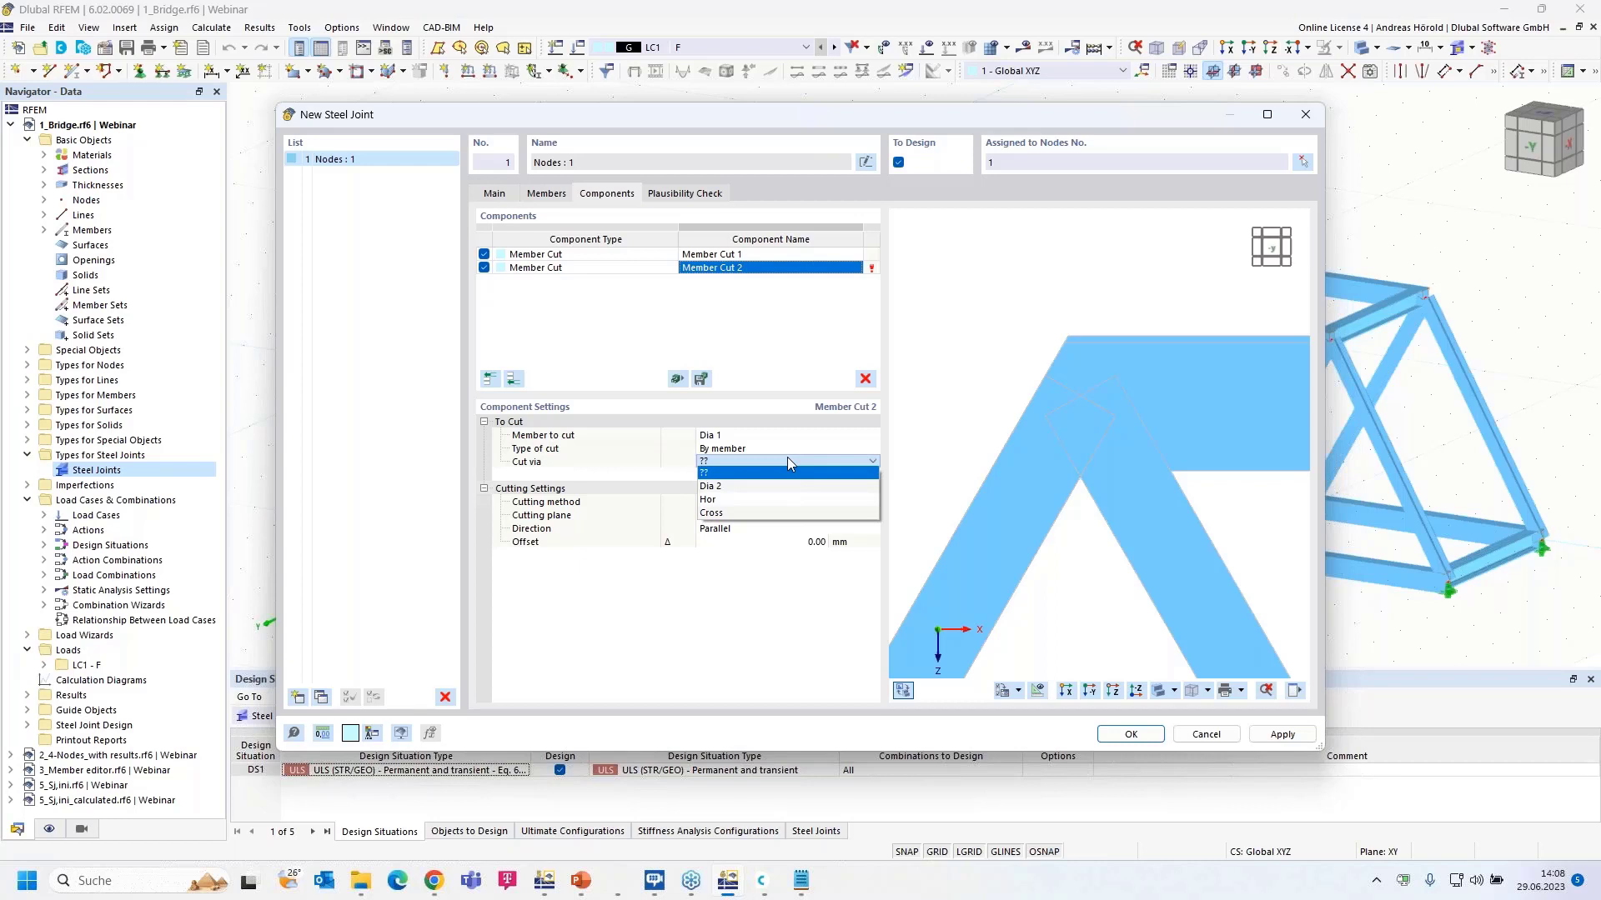
{"action": "left_click", "coordinate": [781, 500]}
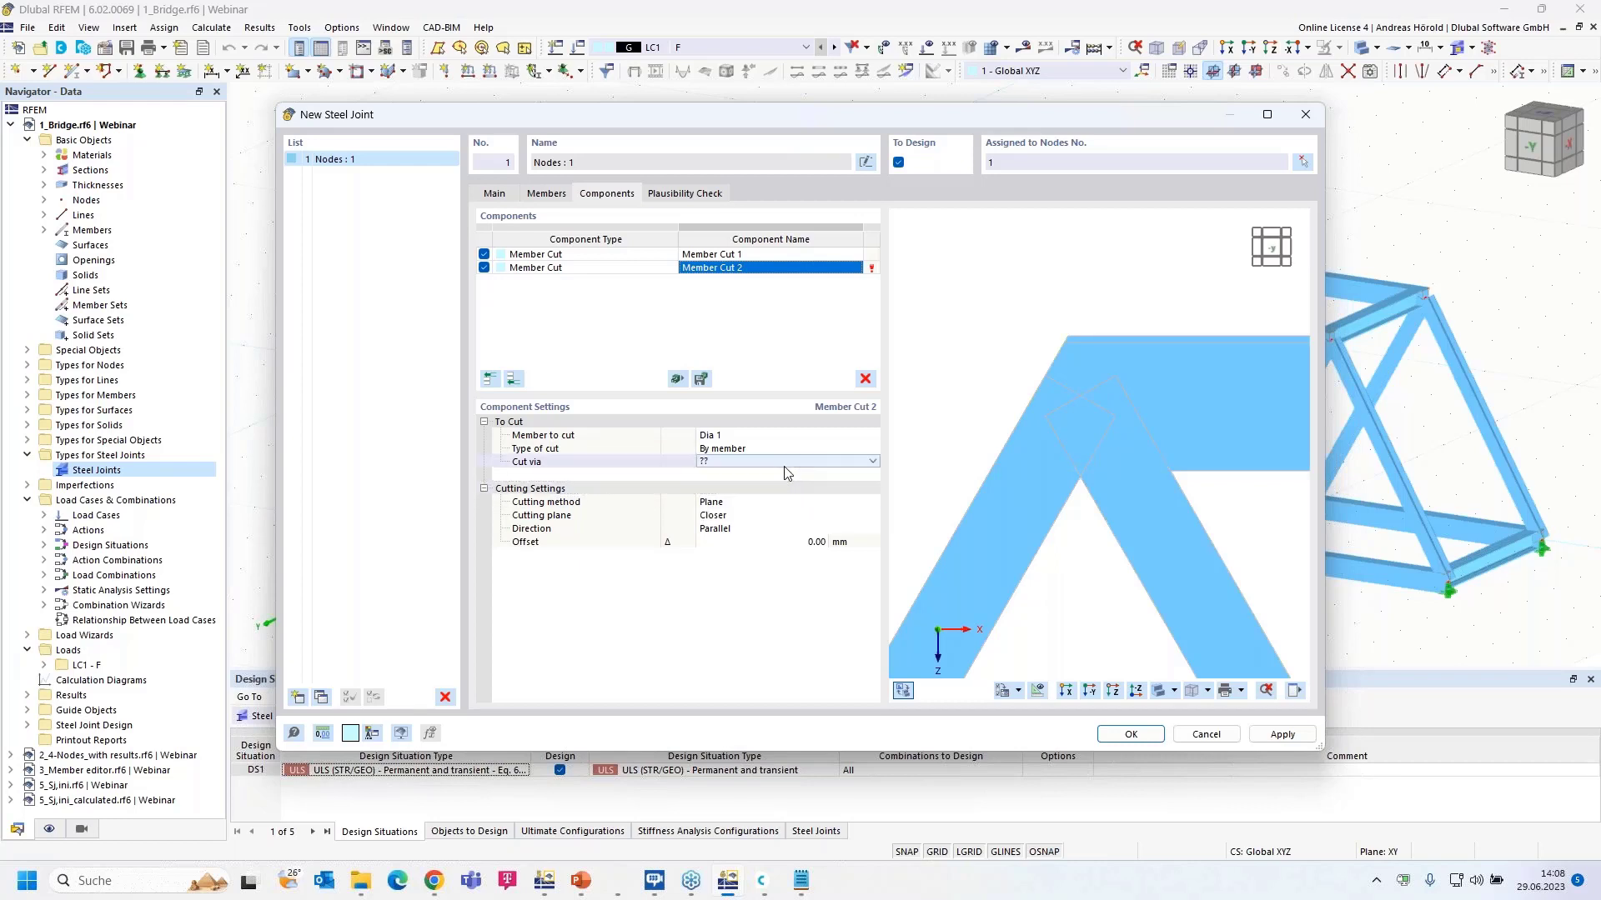
{"action": "left_click", "coordinate": [788, 462]}
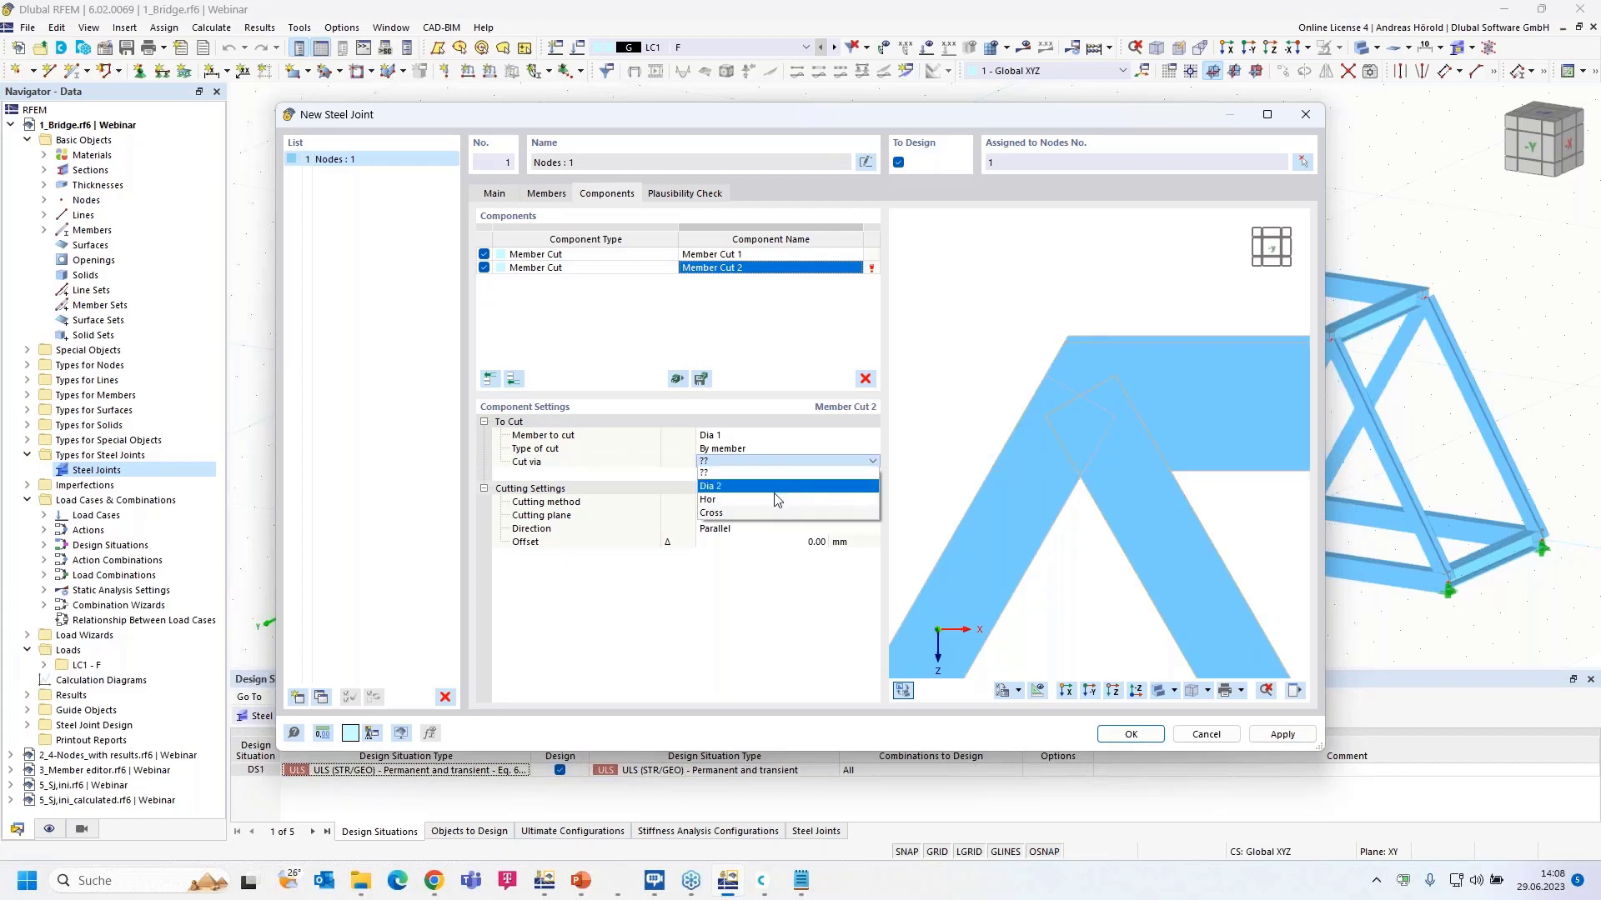
{"action": "left_click", "coordinate": [775, 501]}
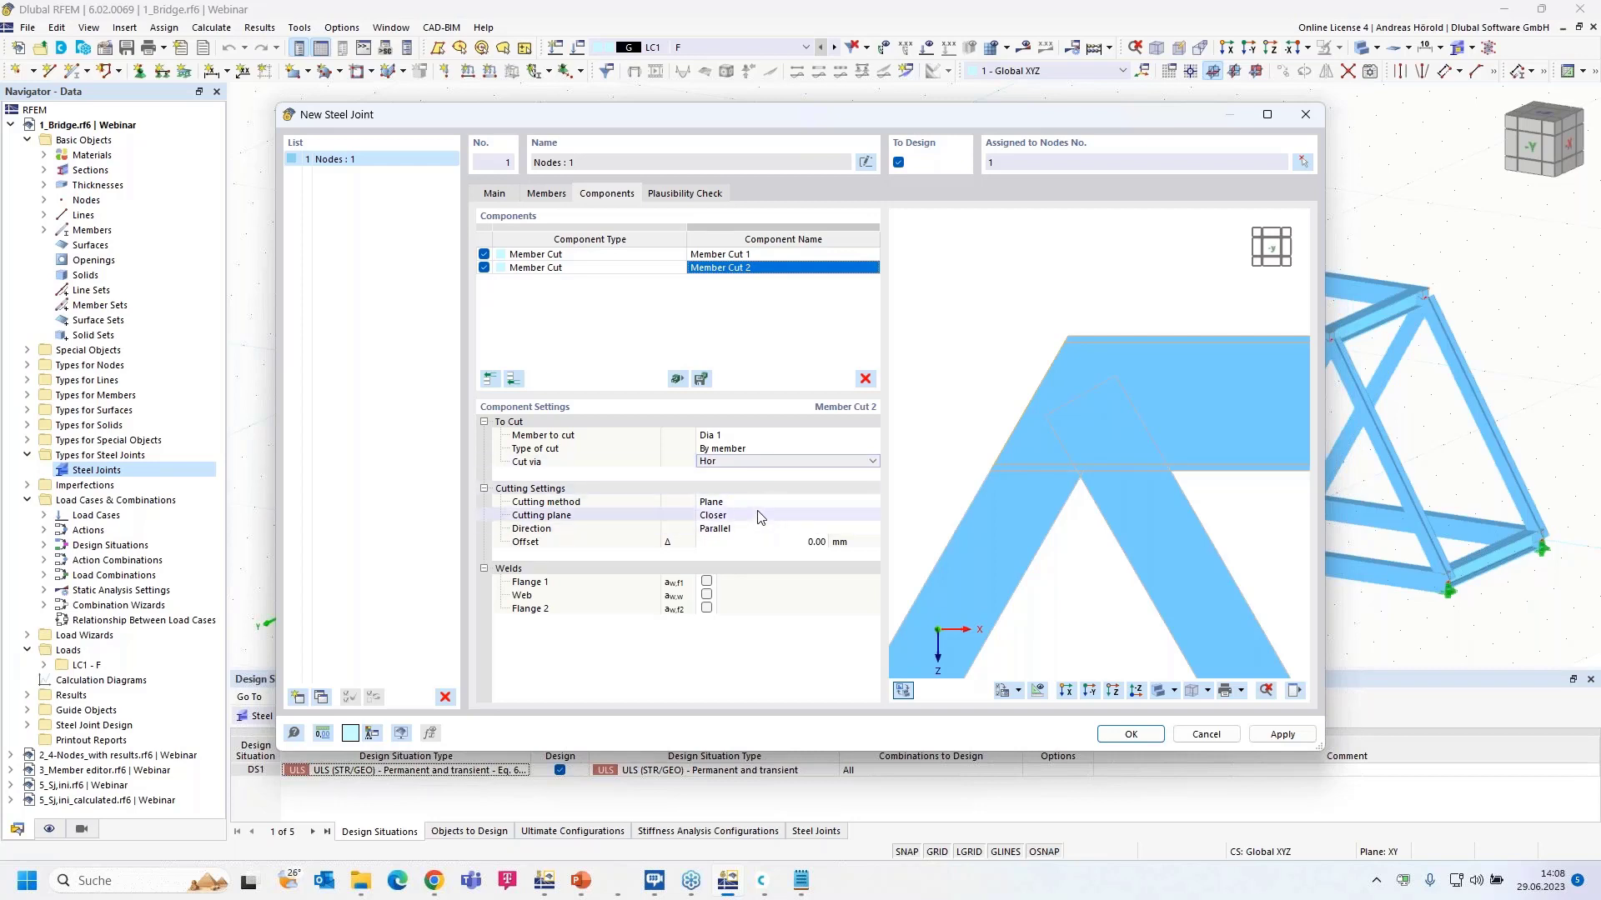
Step: Set the Dia 1 cut's direction to Perpendicular and its offset to 195 mm
{"action": "left_click", "coordinate": [769, 528]}
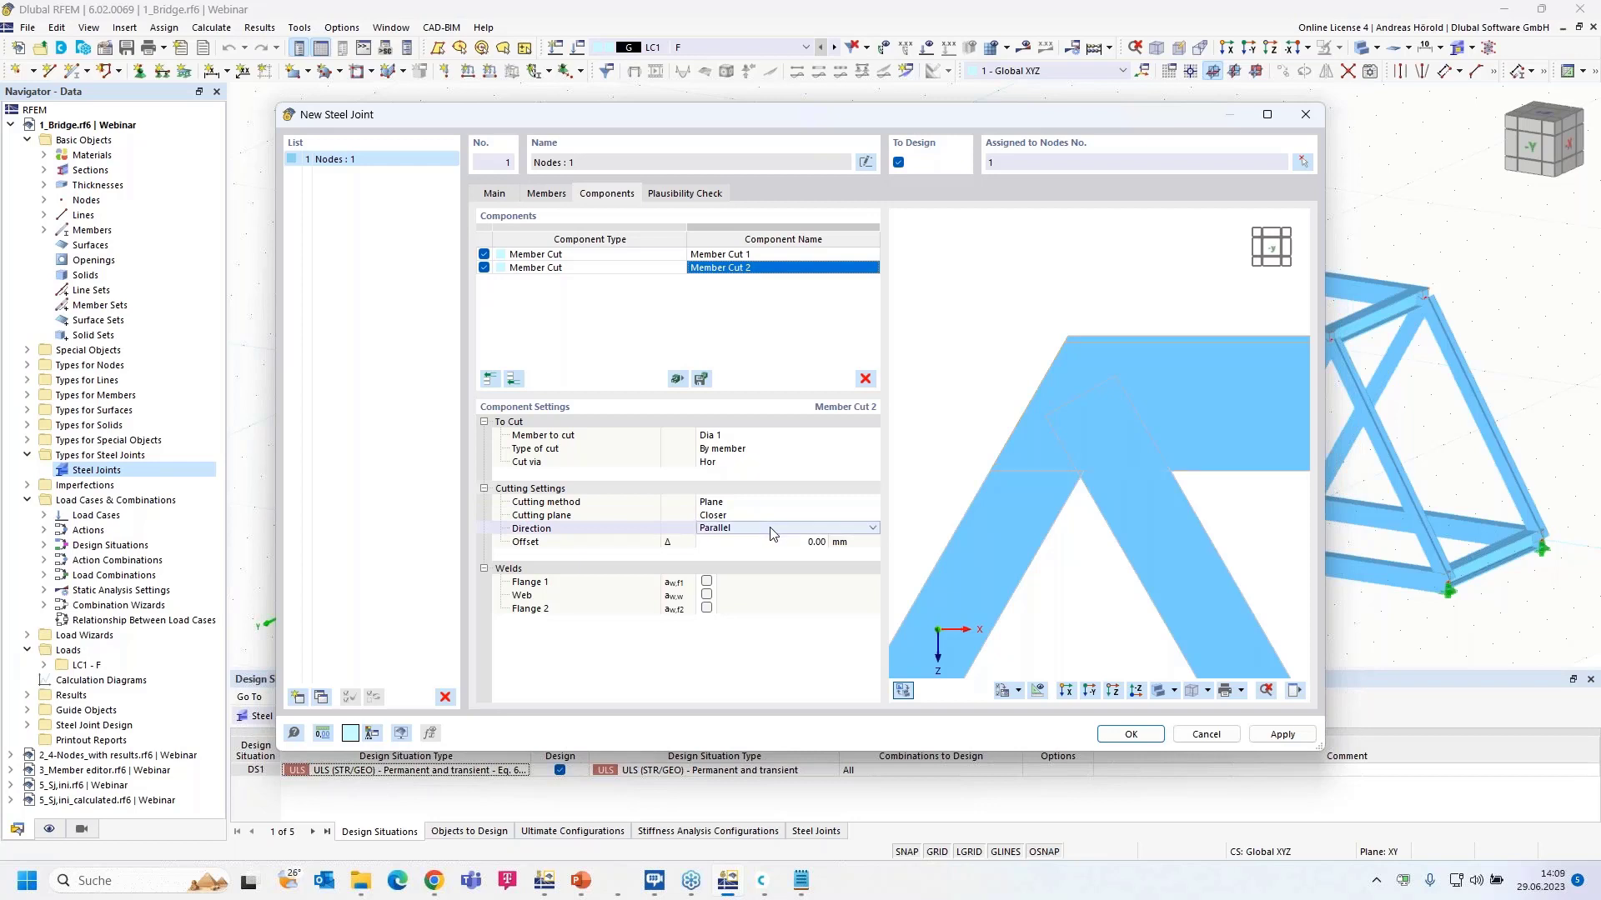
{"action": "left_click", "coordinate": [769, 529]}
{"action": "left_click", "coordinate": [763, 550]}
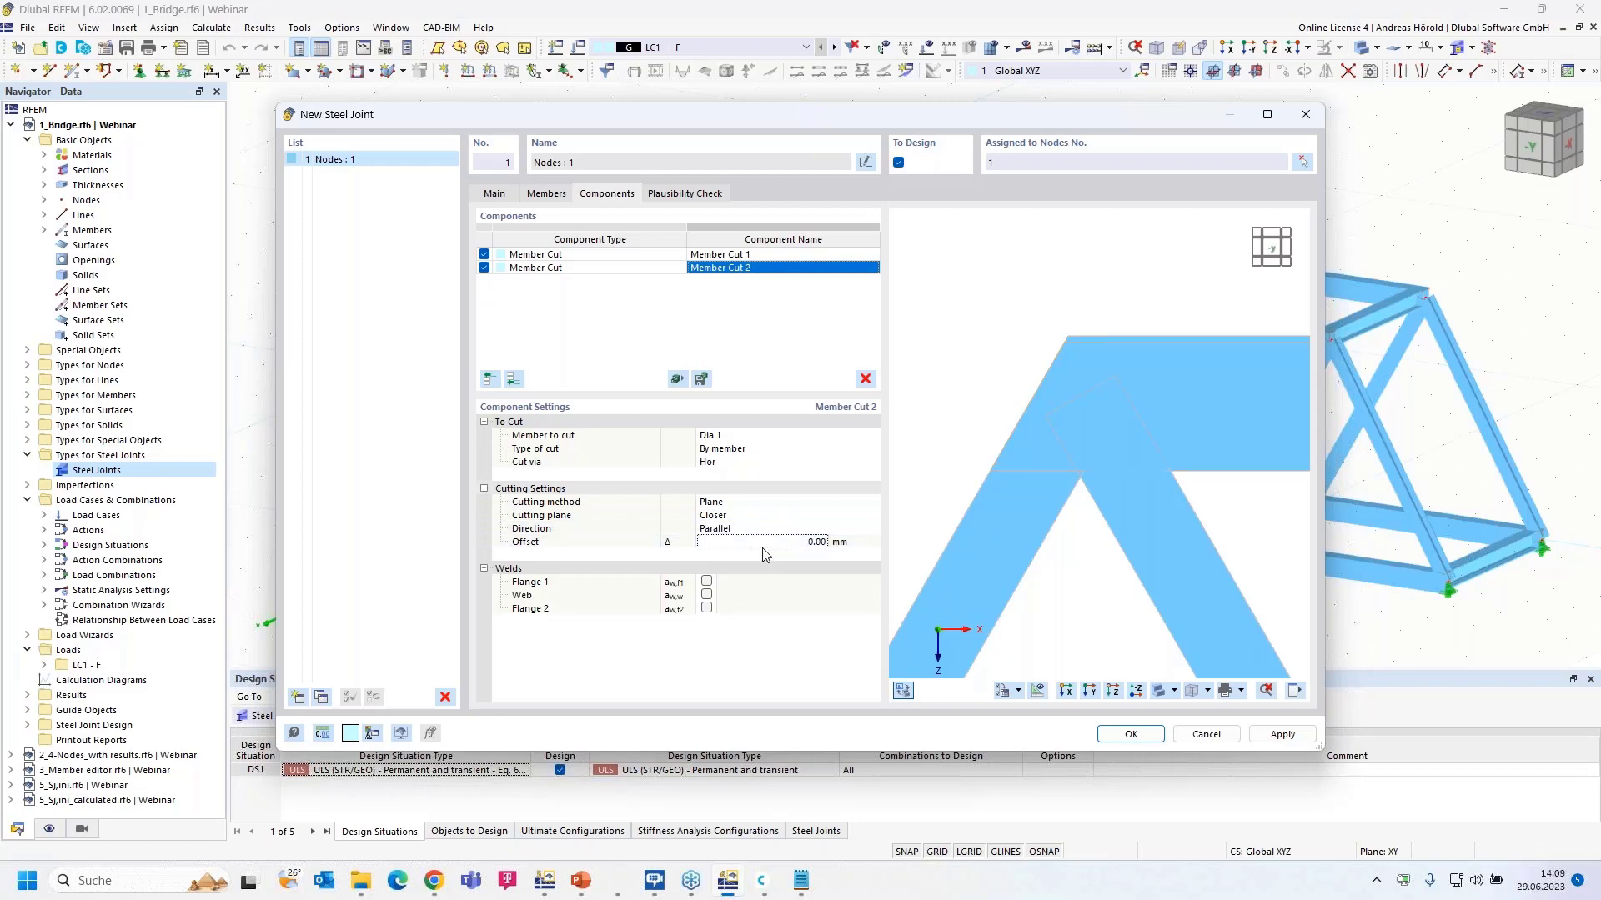
{"action": "left_click", "coordinate": [767, 529]}
{"action": "left_click", "coordinate": [768, 529]}
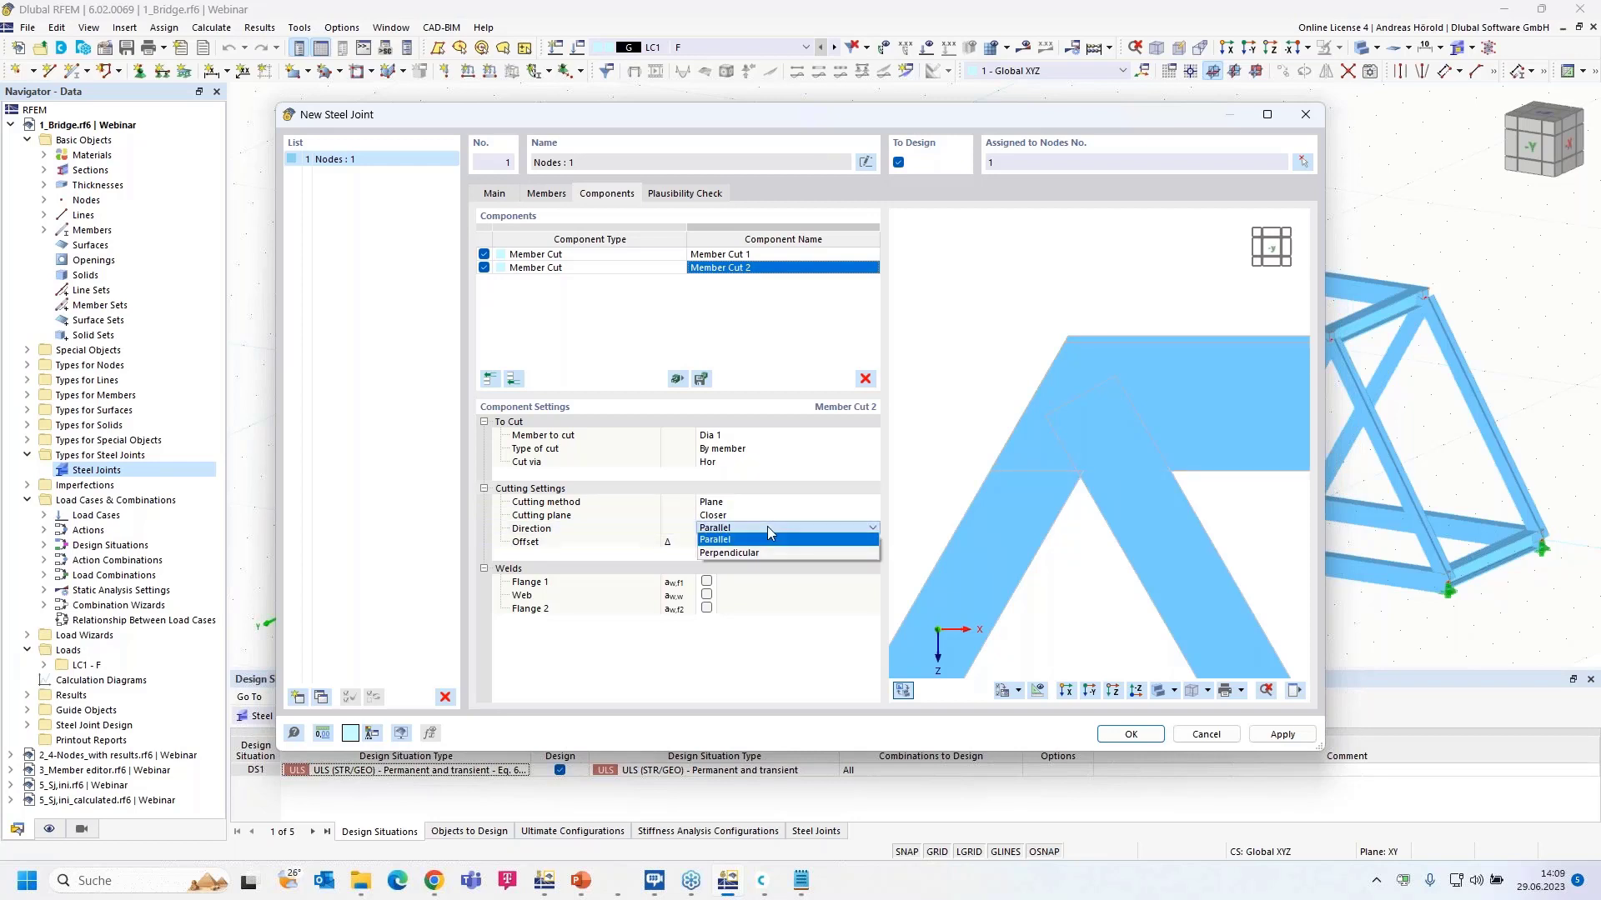
{"action": "left_click", "coordinate": [760, 554]}
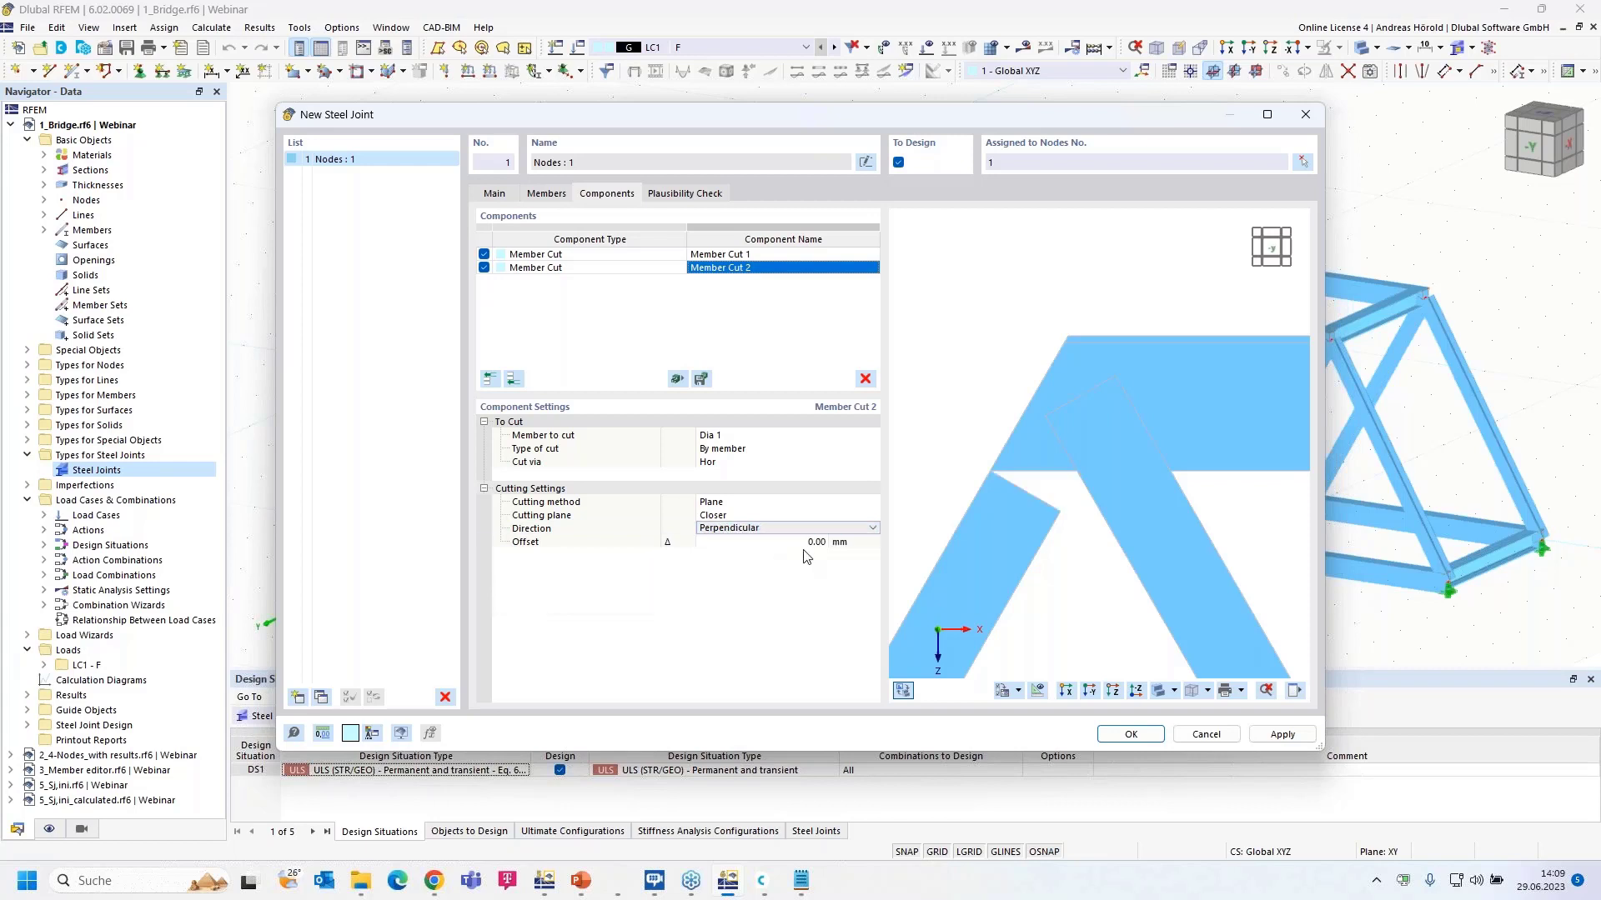
{"action": "left_click", "coordinate": [760, 542]}
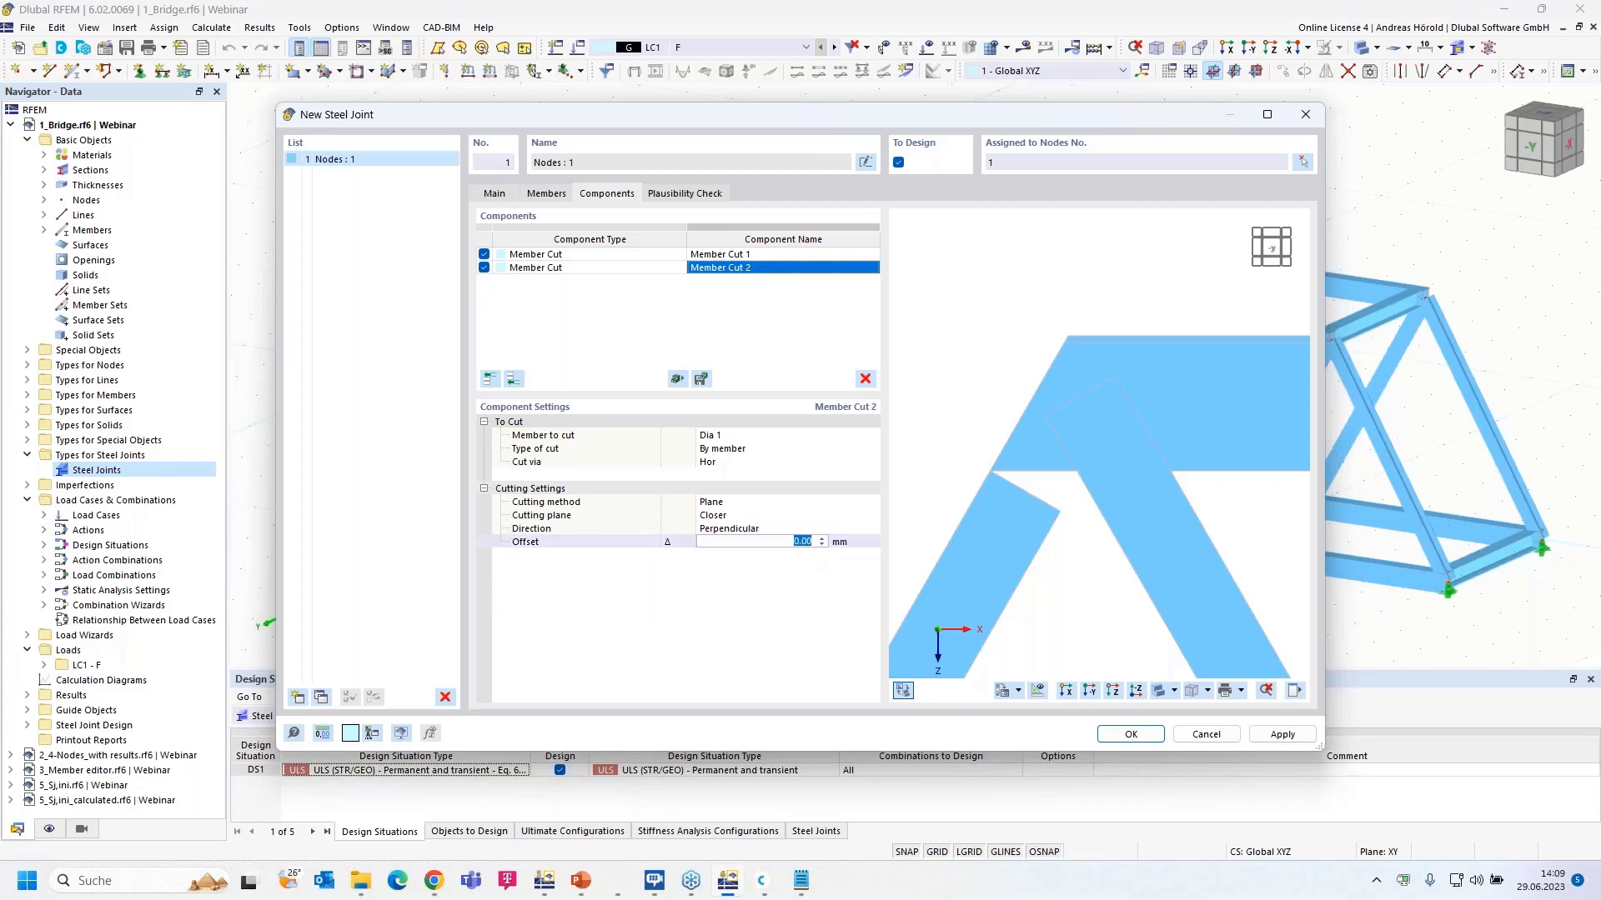
{"action": "type", "text": "195"}
{"action": "key", "text": "Return"}
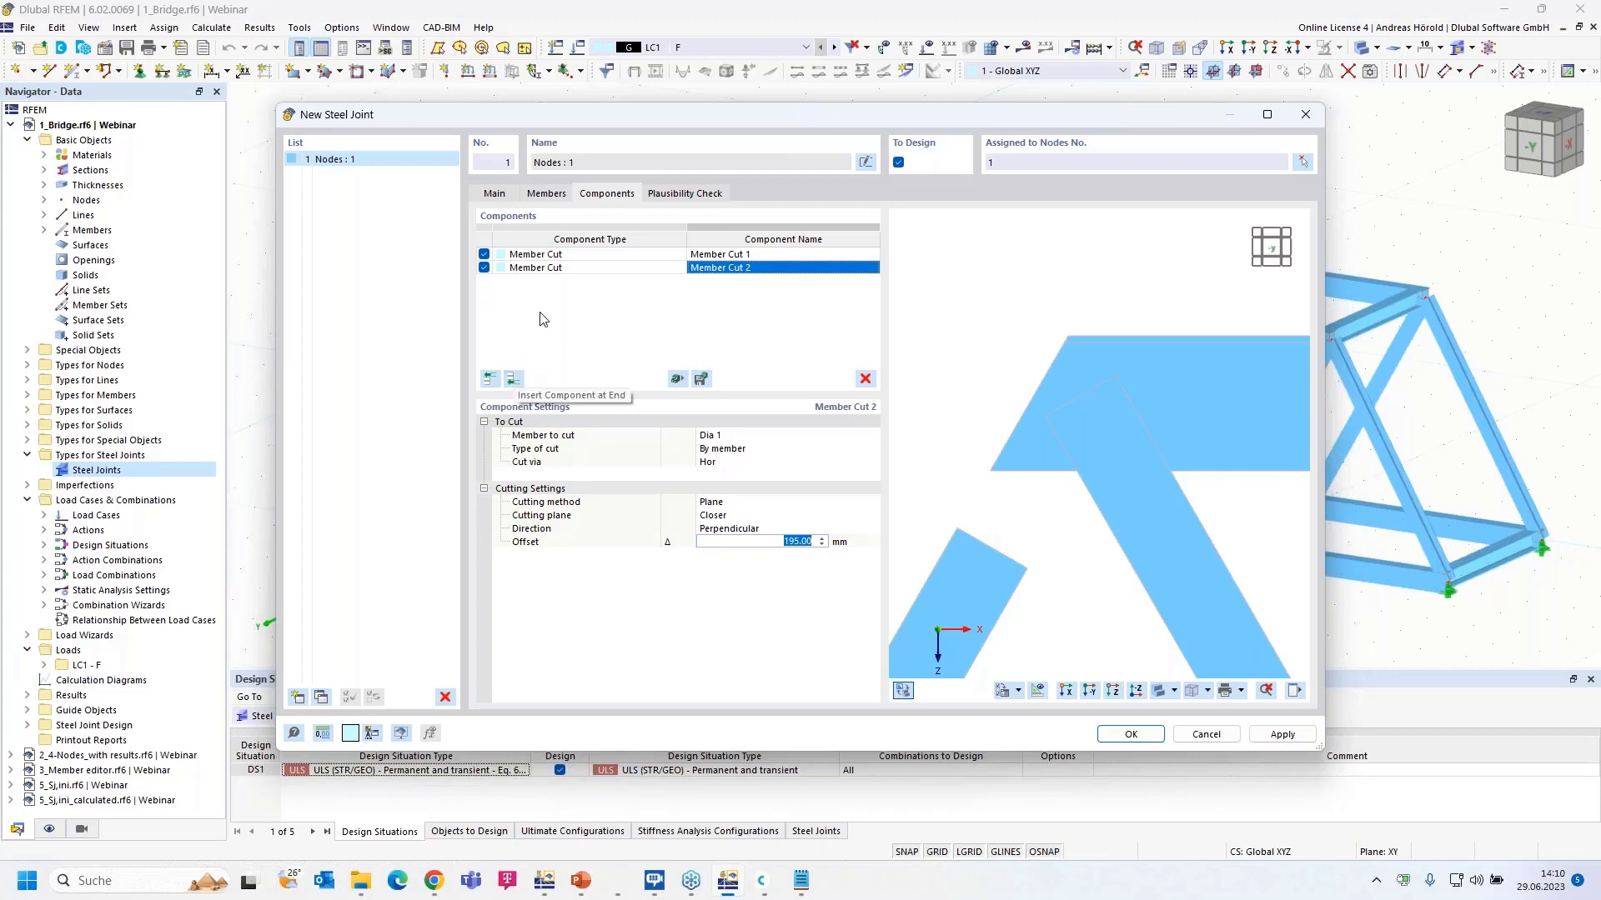
Step: Copy Member Cut 2 to the end of the component list and set the copy's member to cut to Dia 2
{"action": "left_click", "coordinate": [610, 269]}
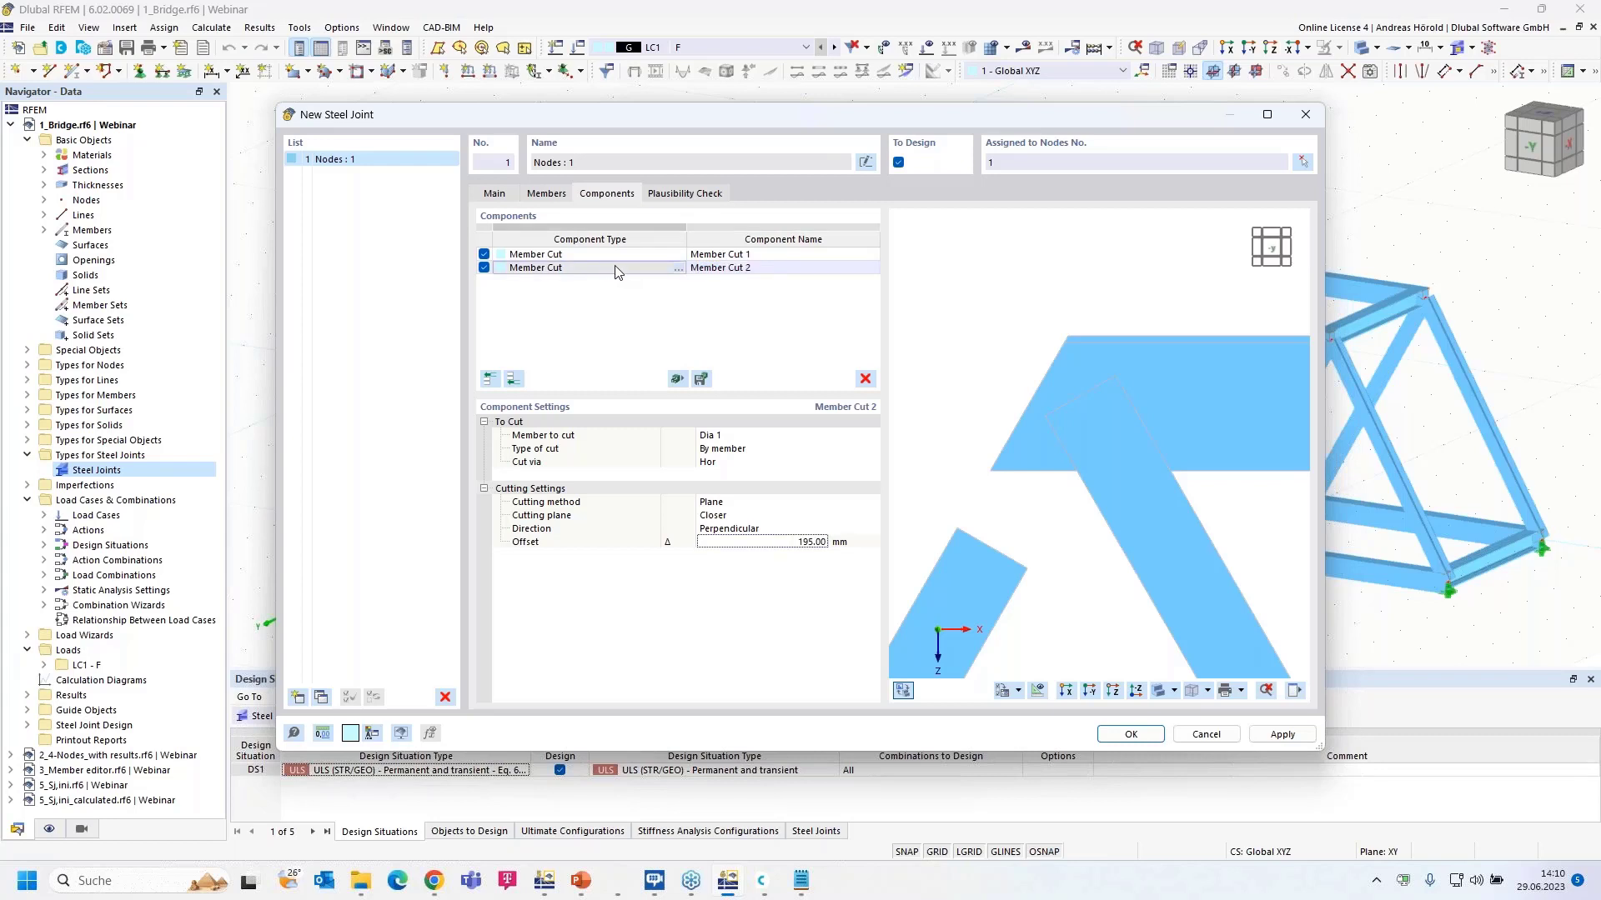
{"action": "right_click", "coordinate": [618, 271]}
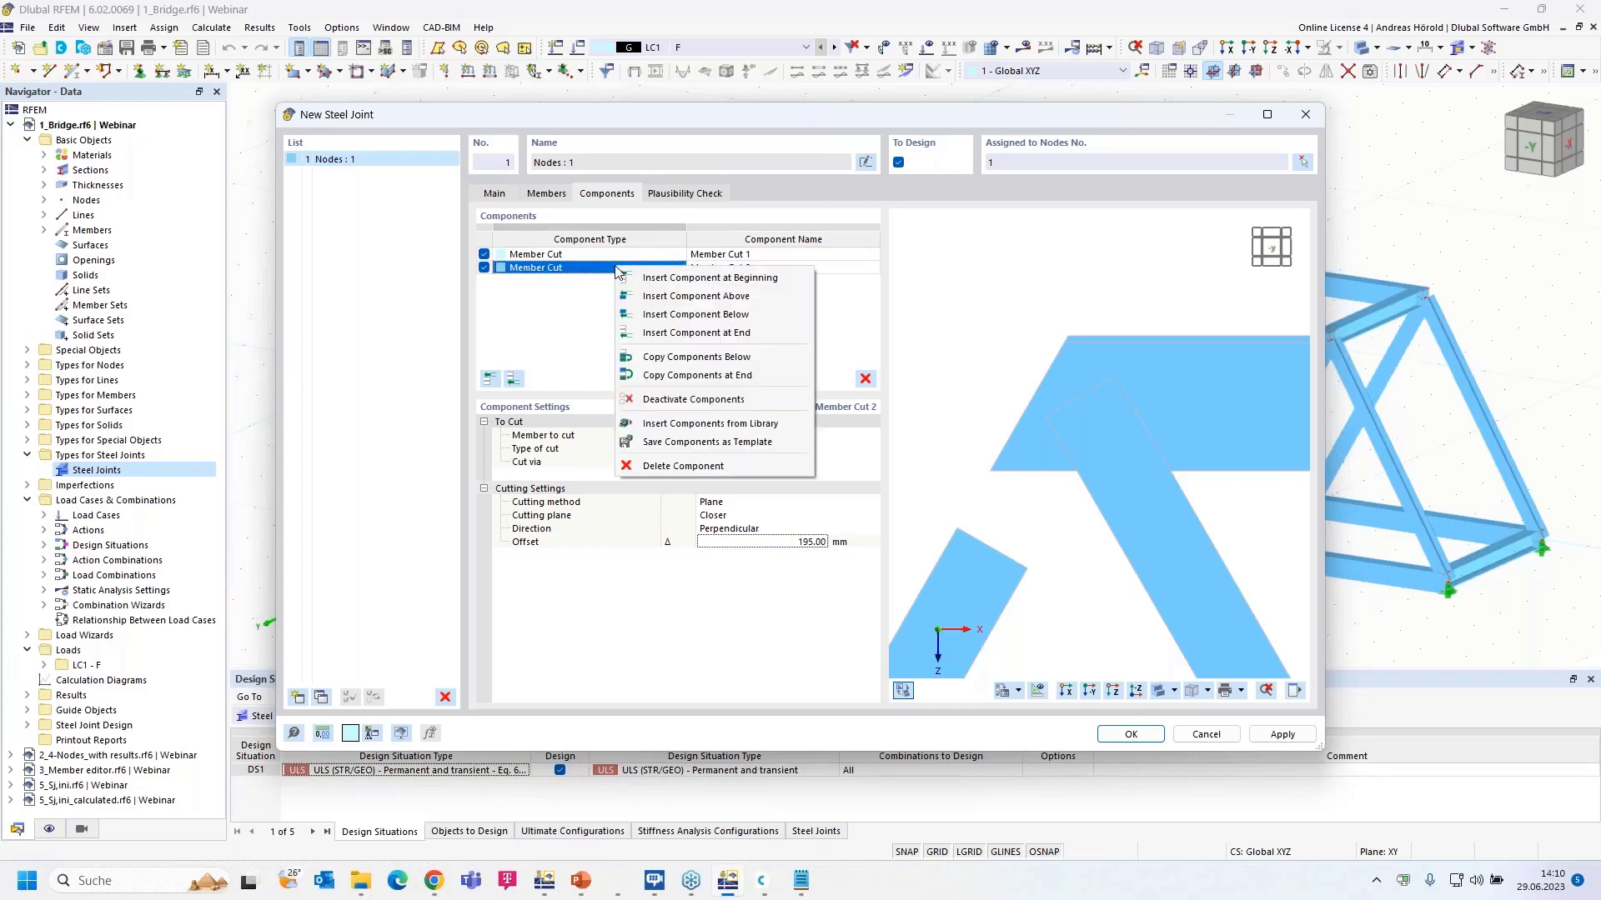
{"action": "left_click", "coordinate": [741, 377]}
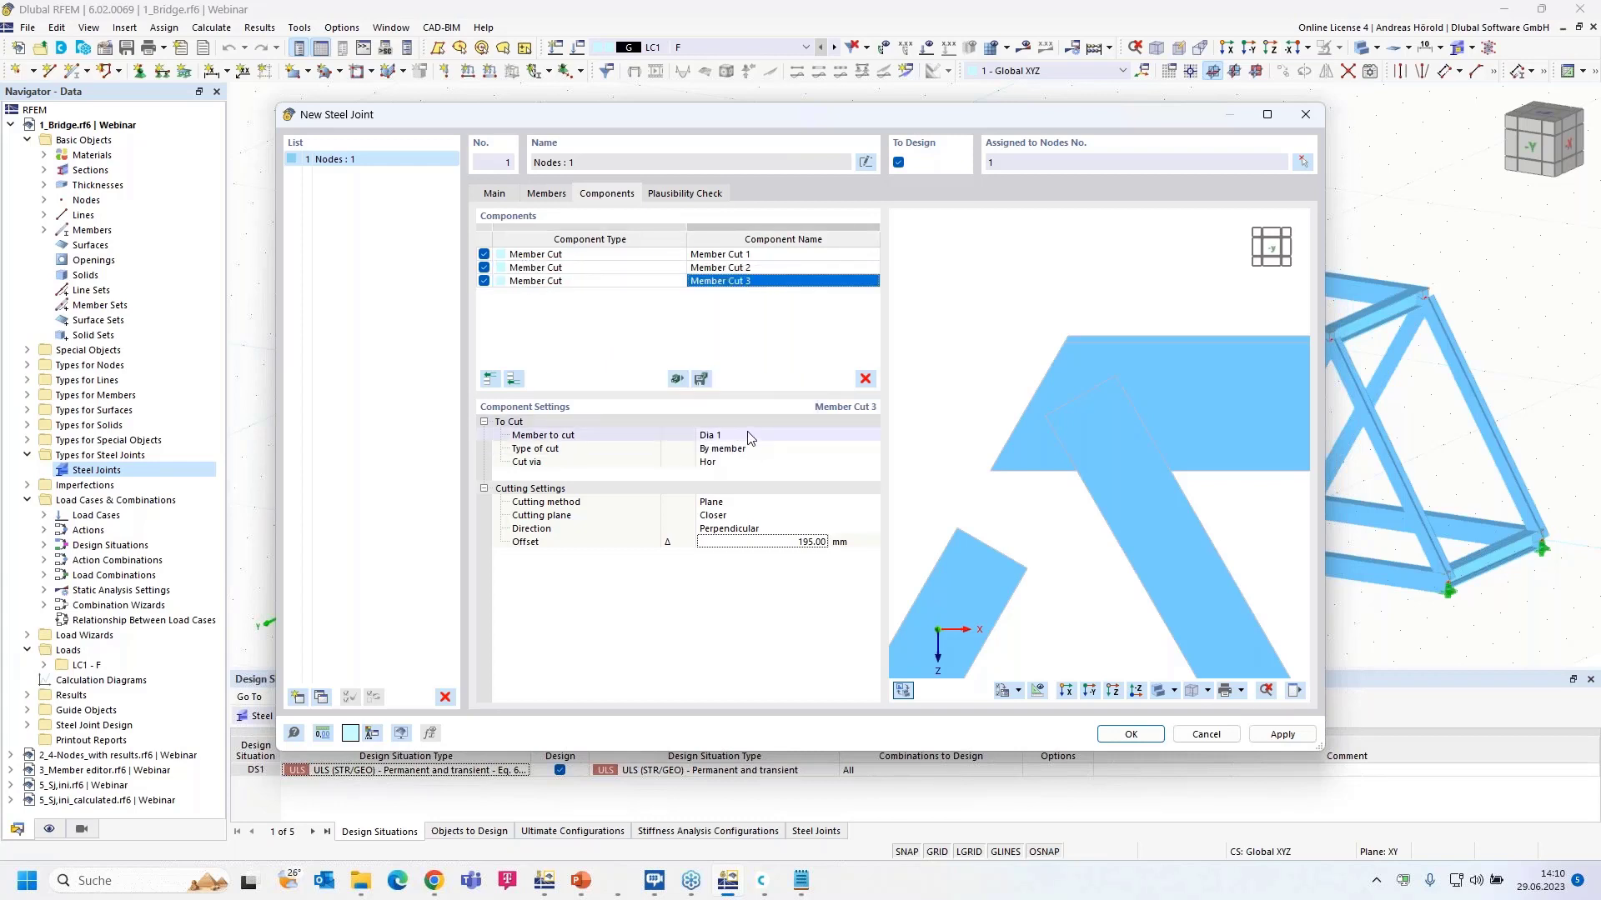
{"action": "left_click", "coordinate": [792, 440]}
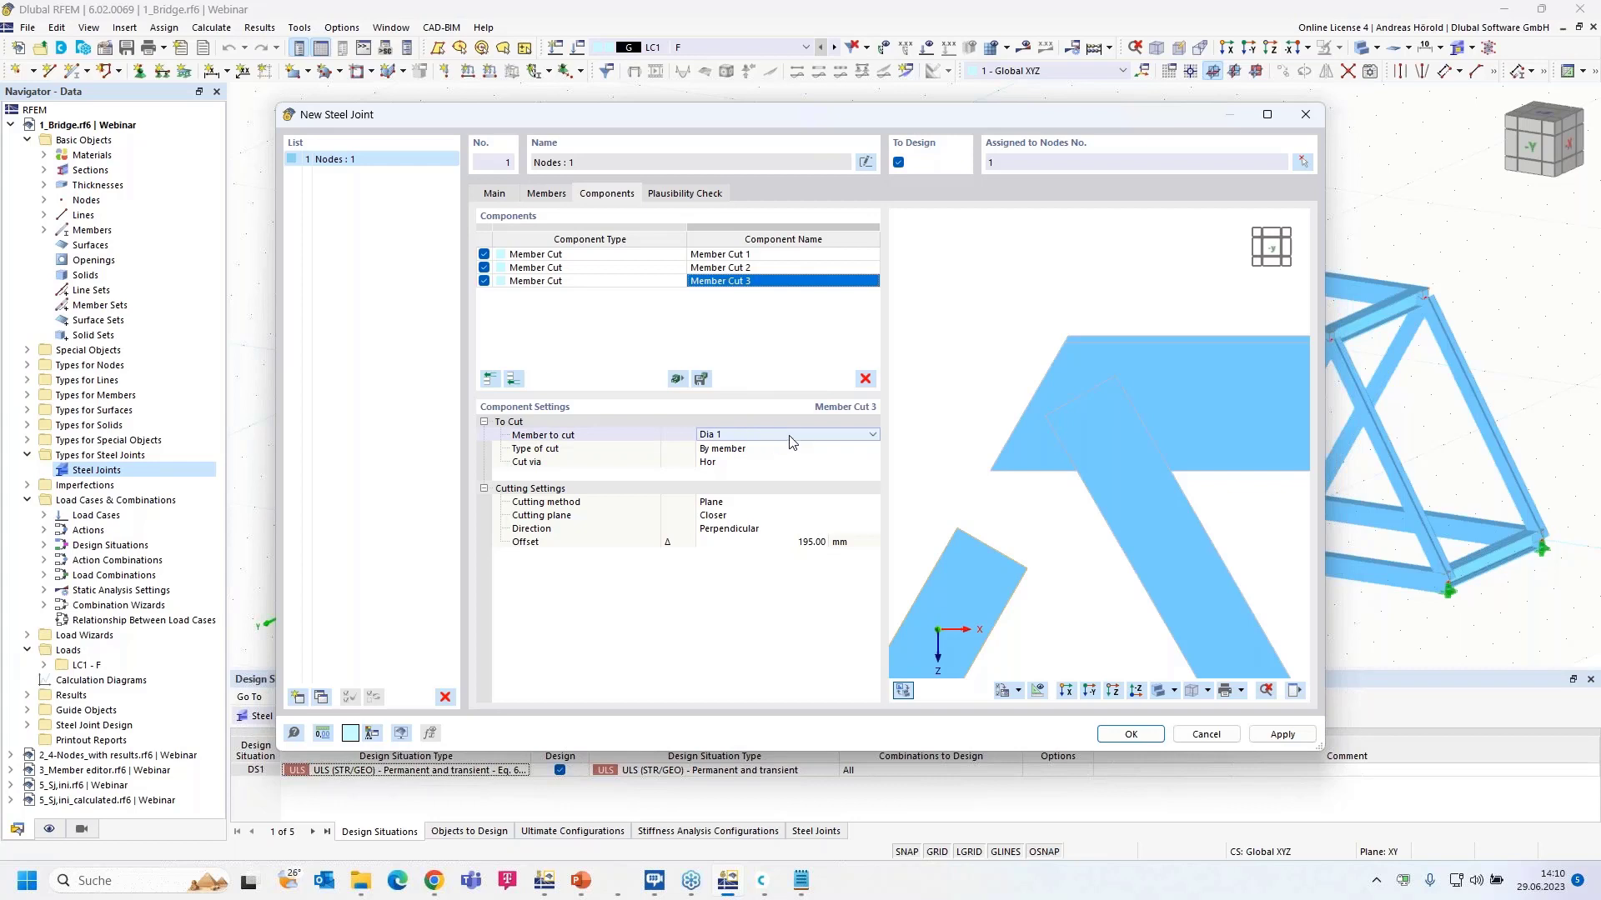
{"action": "left_click", "coordinate": [872, 434]}
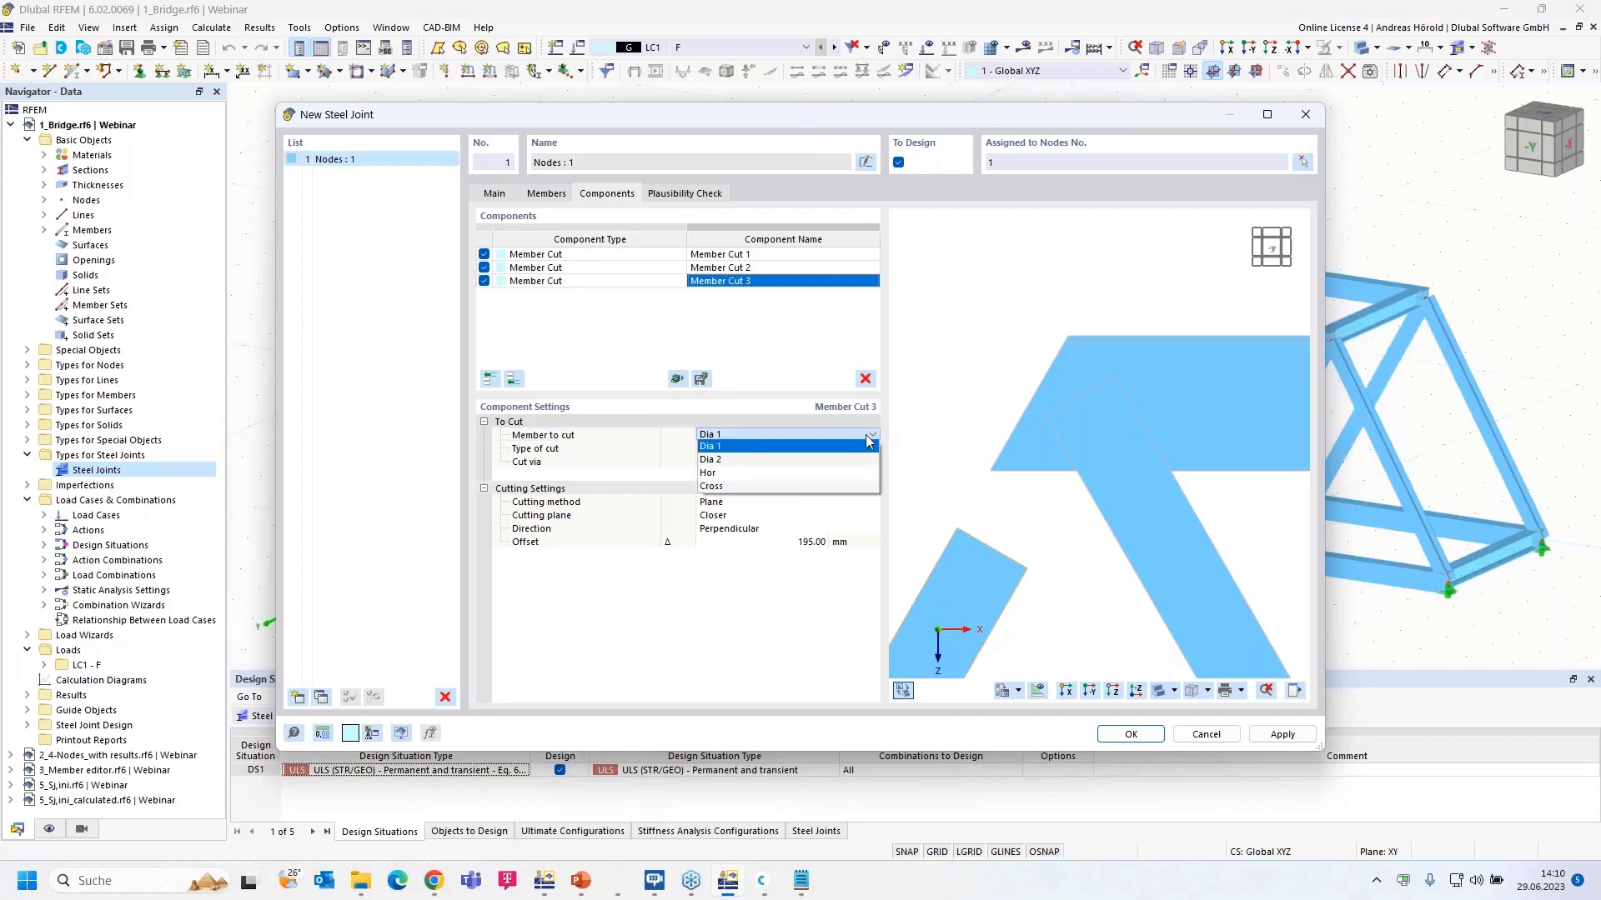
{"action": "left_click", "coordinate": [850, 459]}
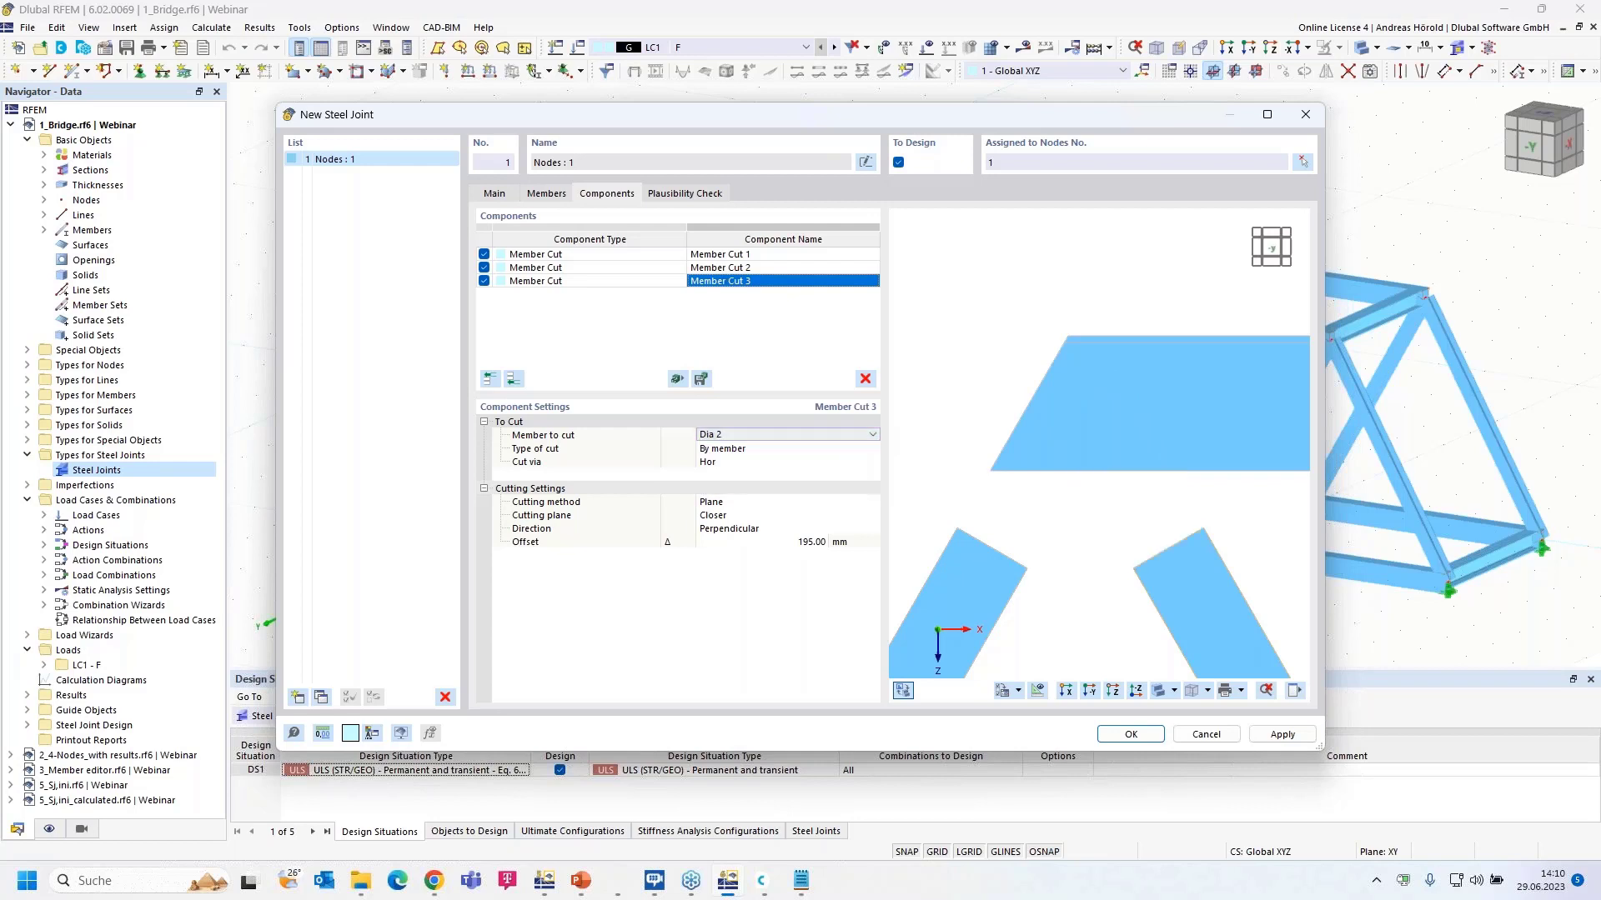
{"action": "scroll", "coordinate": [1141, 534], "scroll_direction": "down", "scroll_amount": 3}
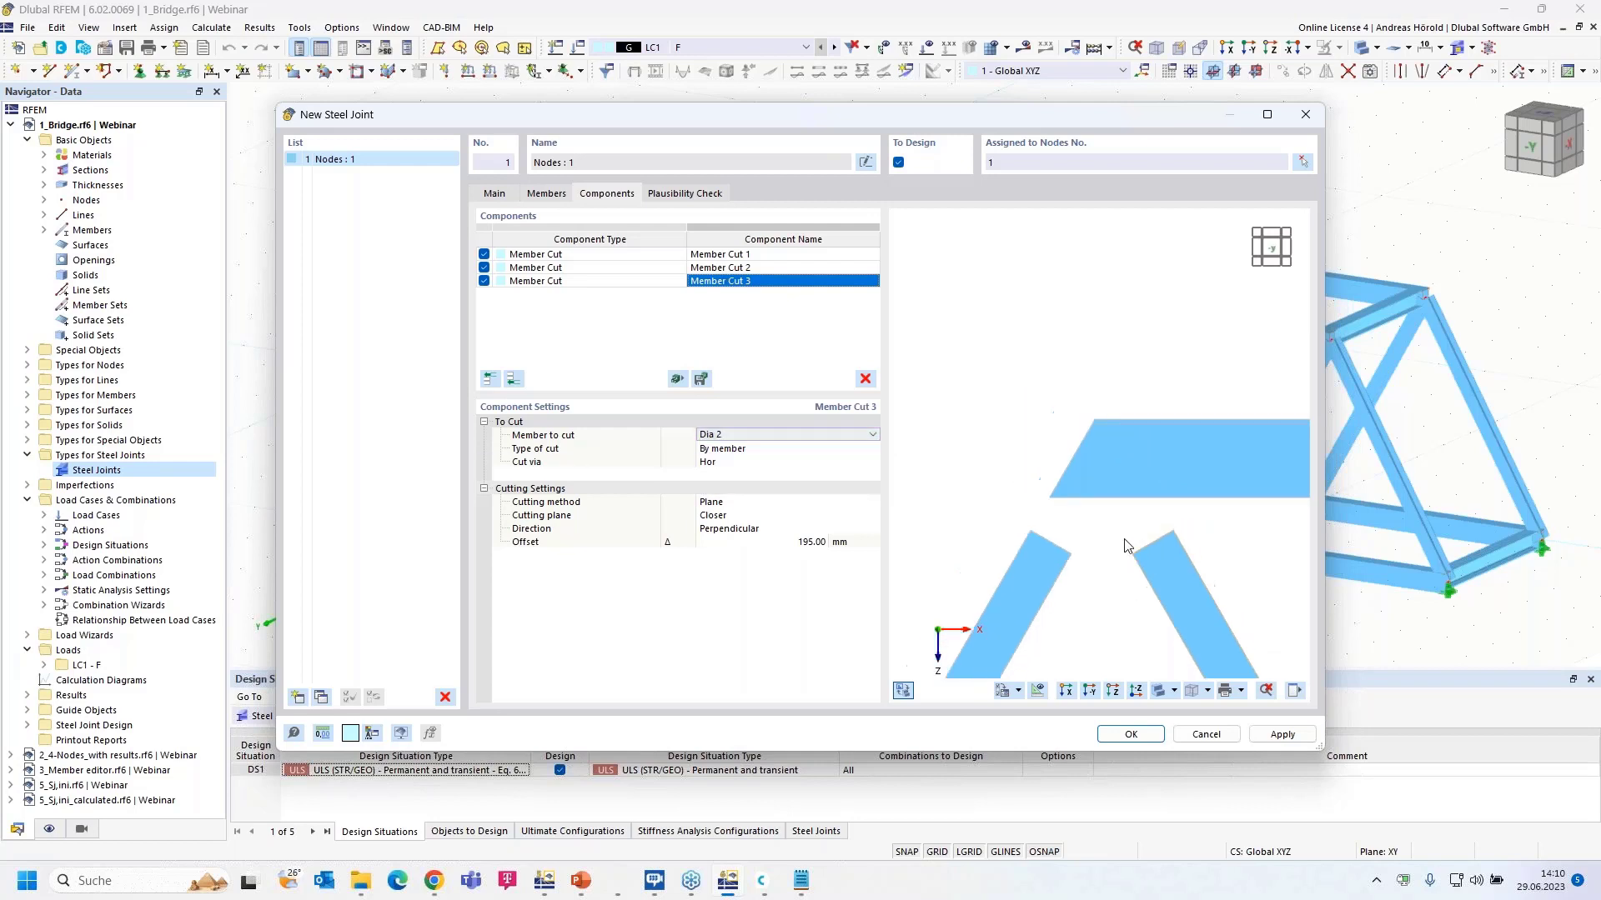
{"action": "middle_click_drag", "start_coordinate": [1103, 554], "coordinate": [1093, 481]}
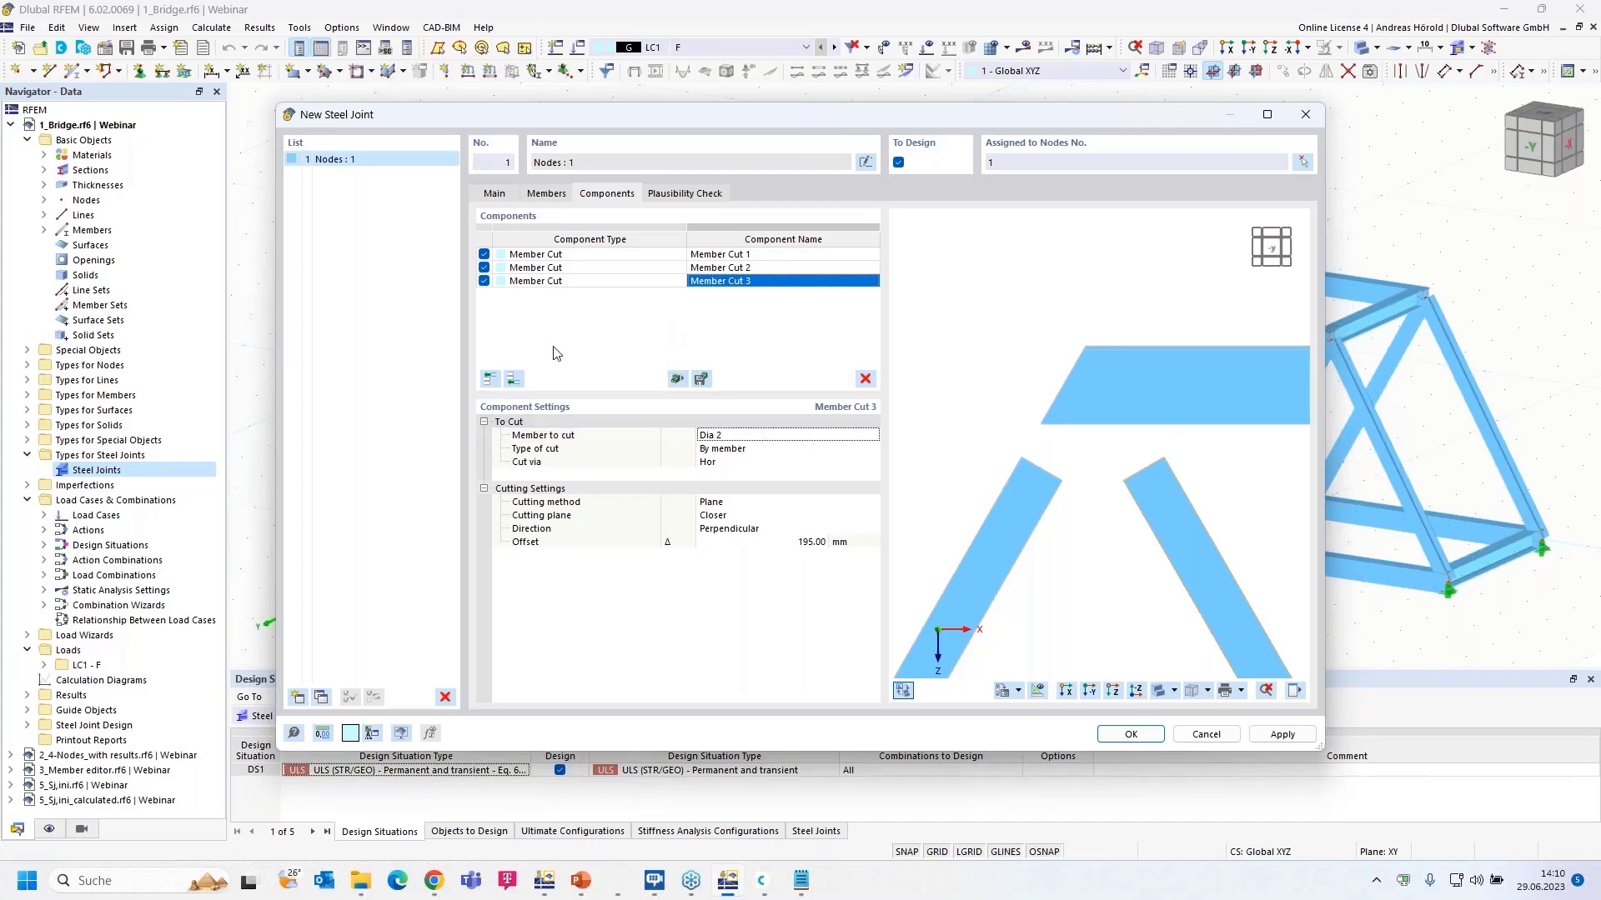
Step: Add a Plate component with a thickness of 17 mm, a width of 715.8 mm and a height of 800 mm
{"action": "left_click", "coordinate": [514, 379]}
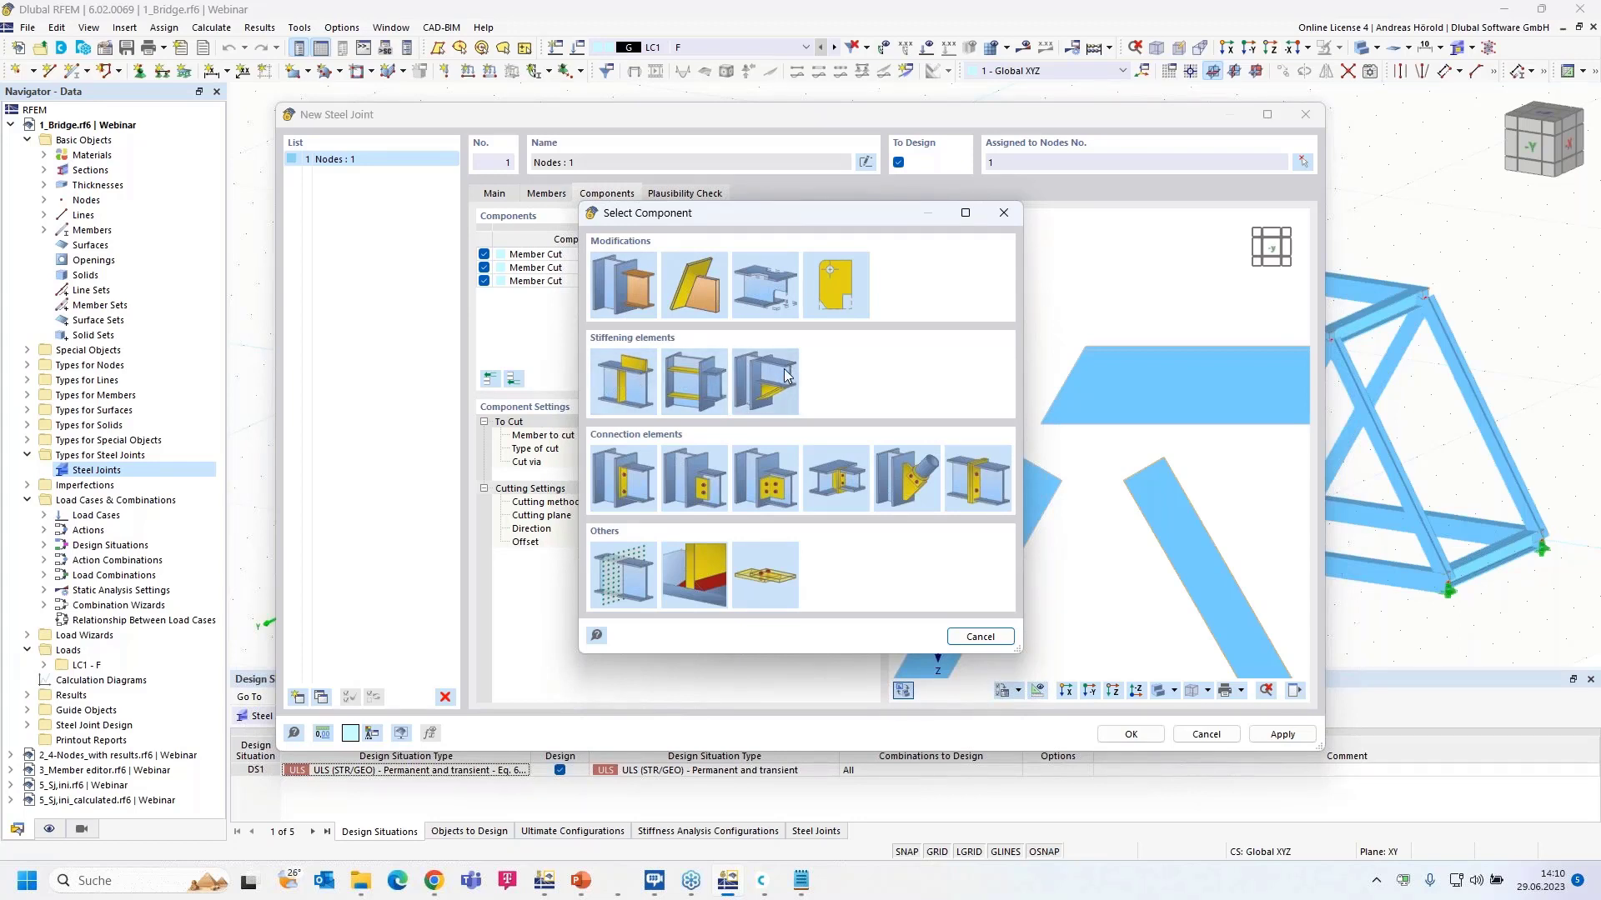
{"action": "left_click", "coordinate": [625, 382]}
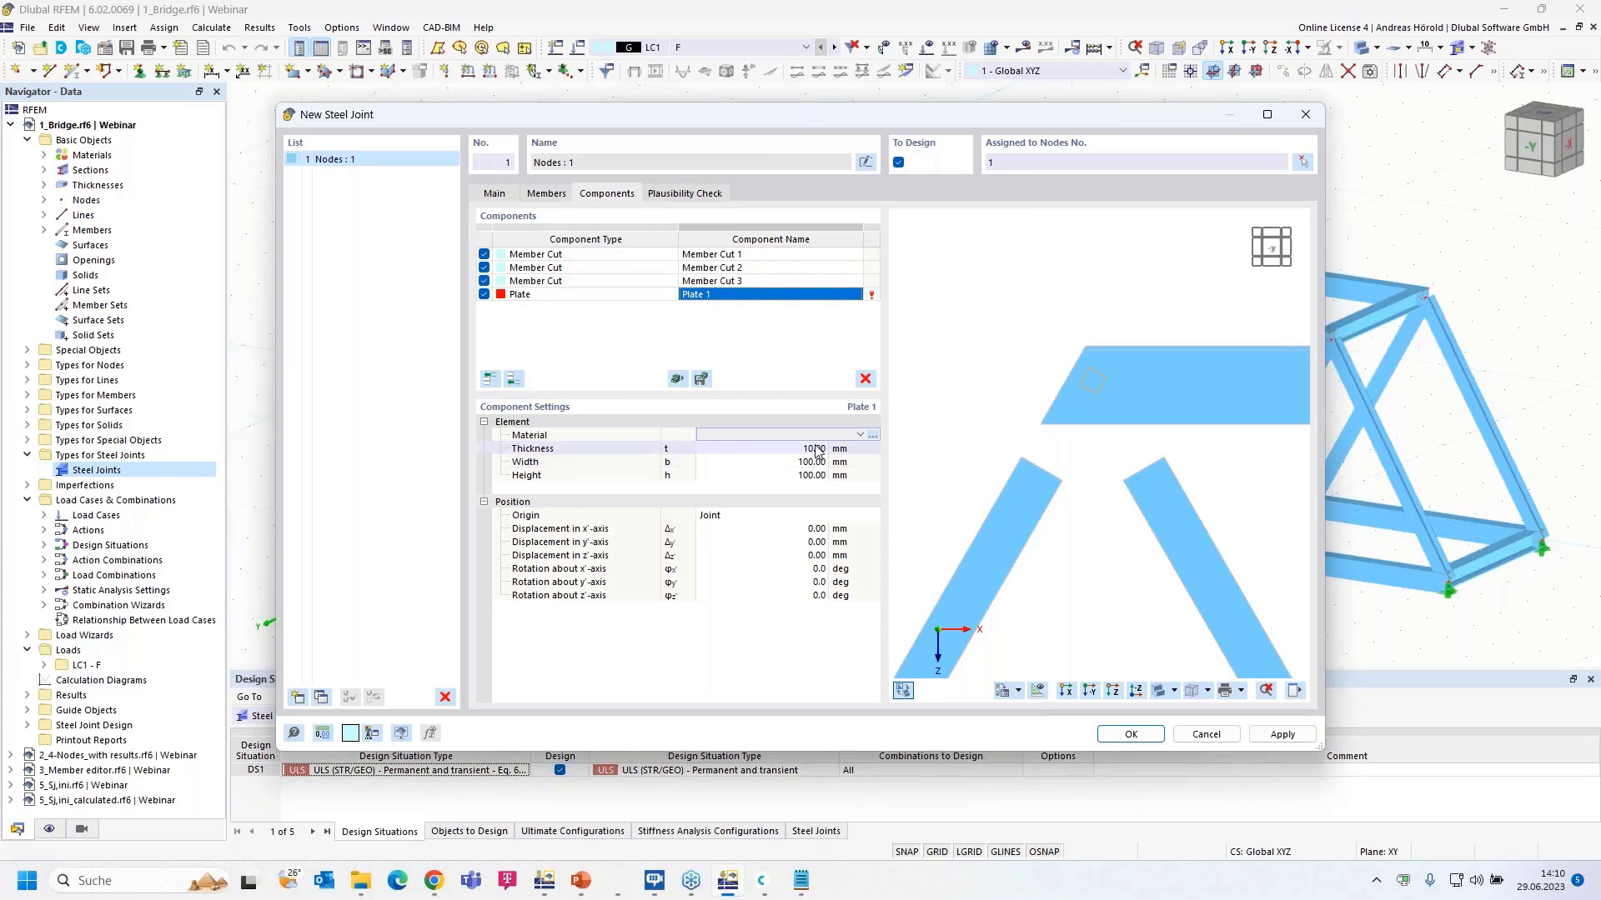
{"action": "left_click", "coordinate": [816, 450]}
{"action": "type", "text": "17"}
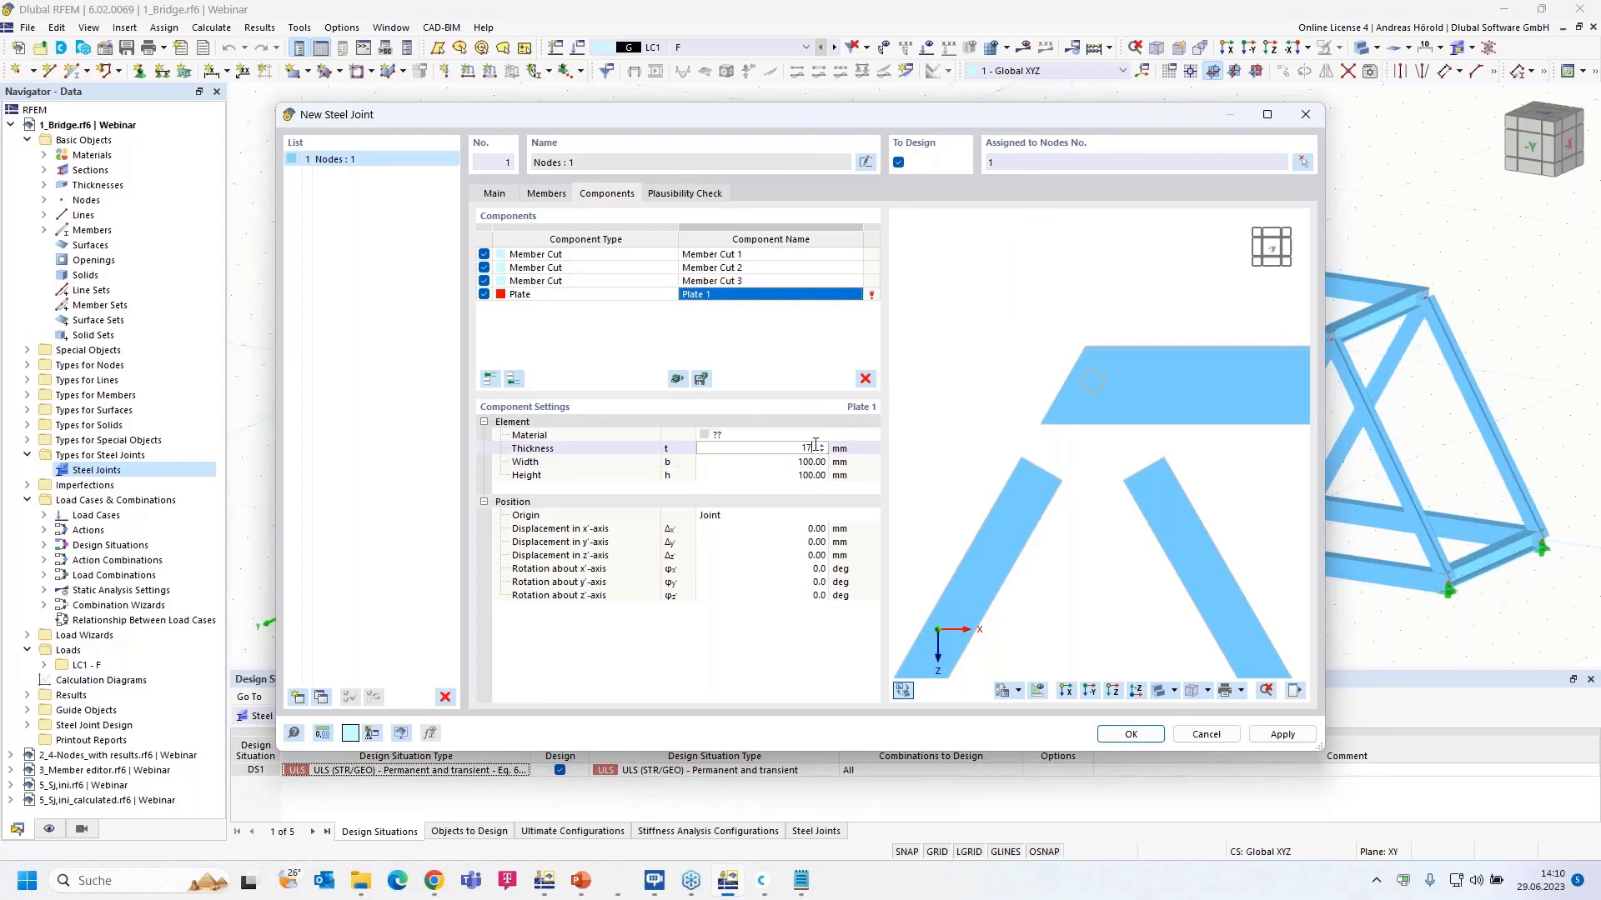
{"action": "key", "text": "Tab"}
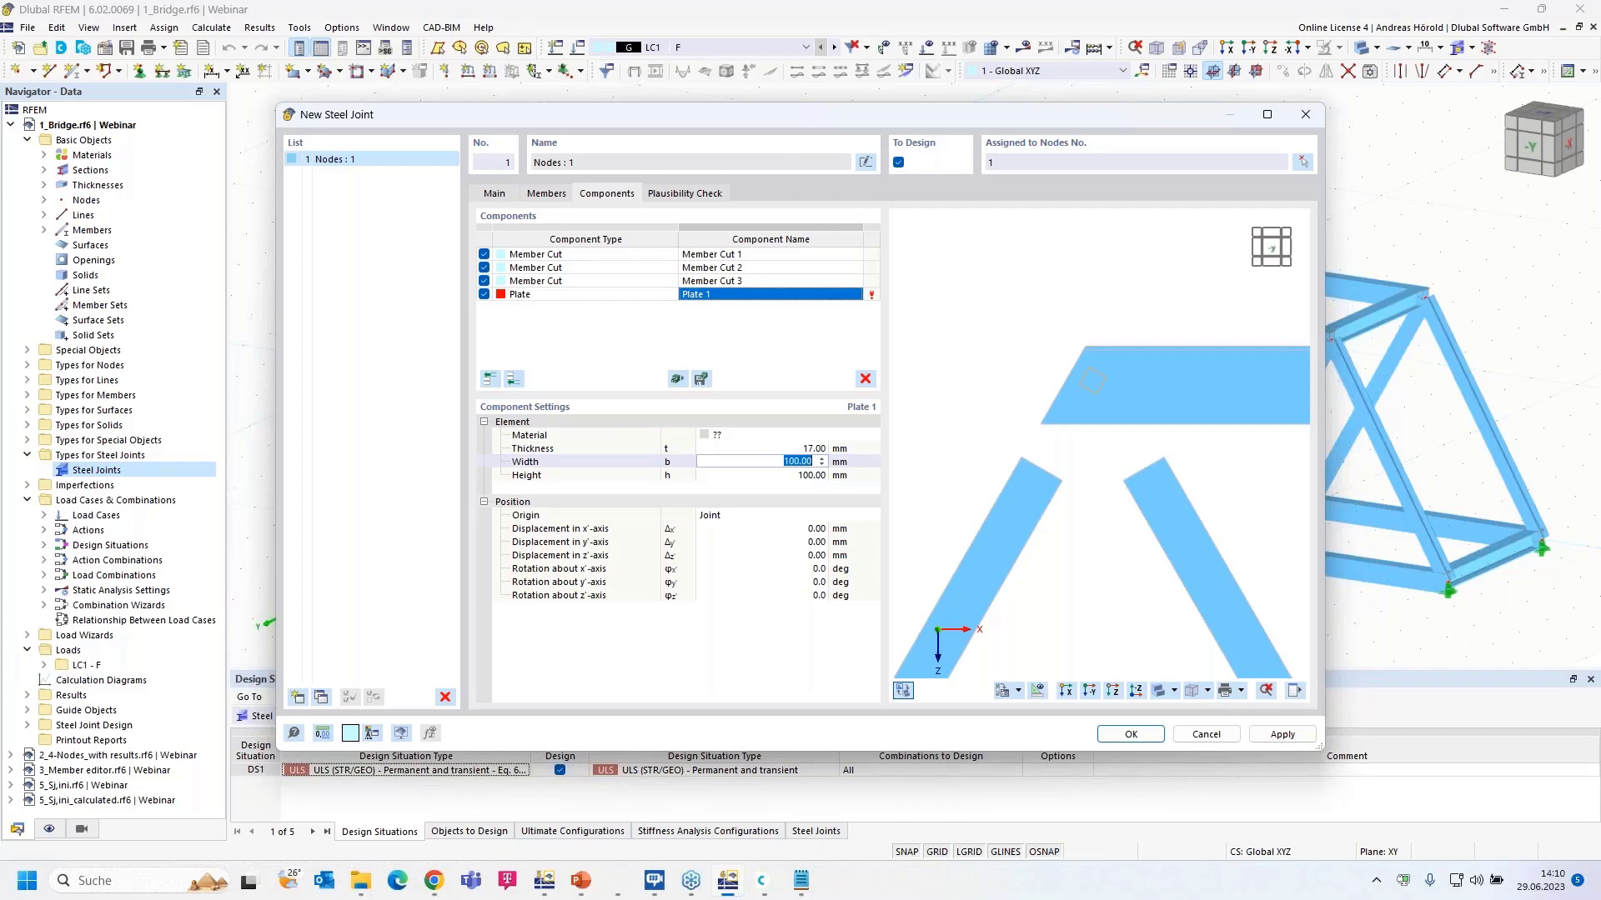
{"action": "type", "text": "715,8"}
{"action": "key", "text": "Tab"}
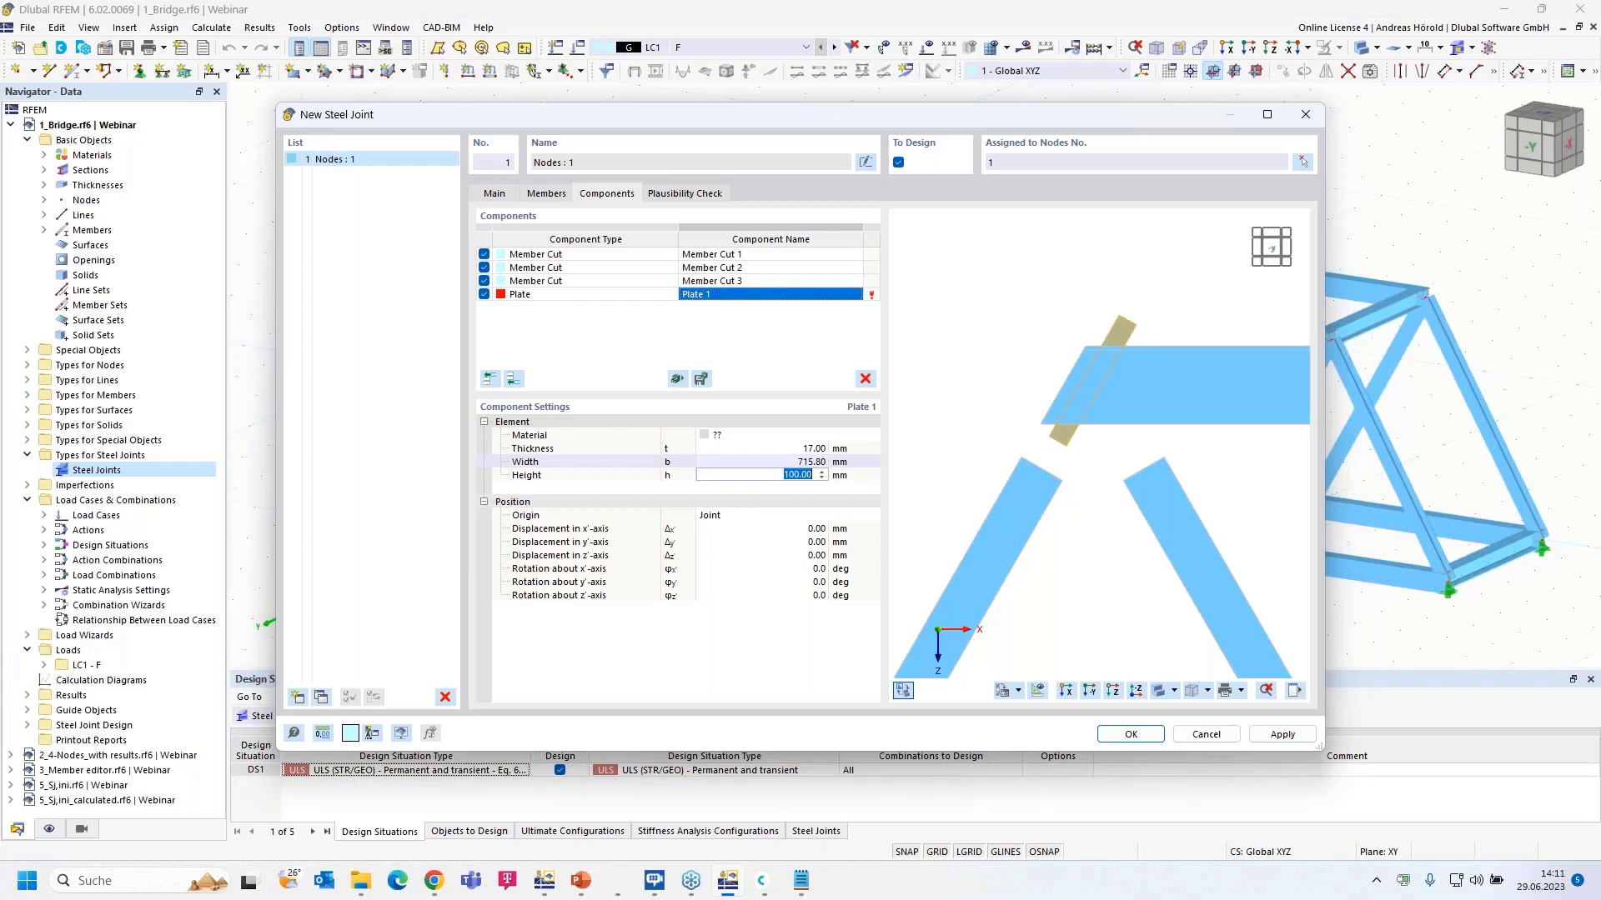
{"action": "type", "text": "800"}
{"action": "key", "text": "Tab"}
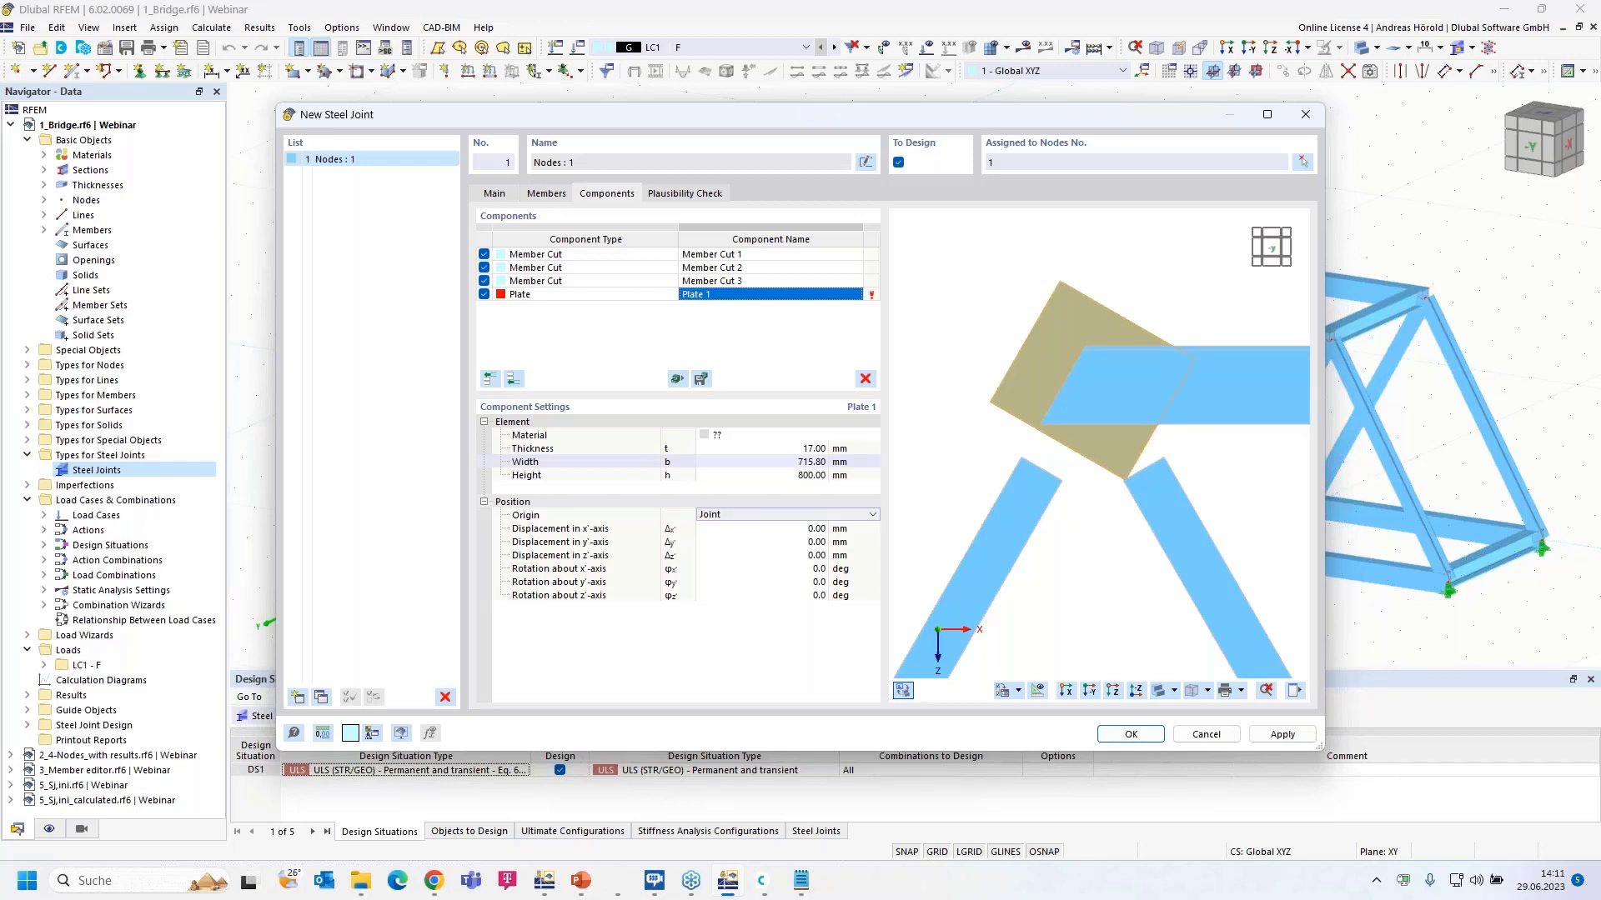
Step: Try Member Plate as the plate's position origin, and assign the plate material 1 - S235 | Isotropic | Linear Elastic
{"action": "left_click", "coordinate": [746, 518]}
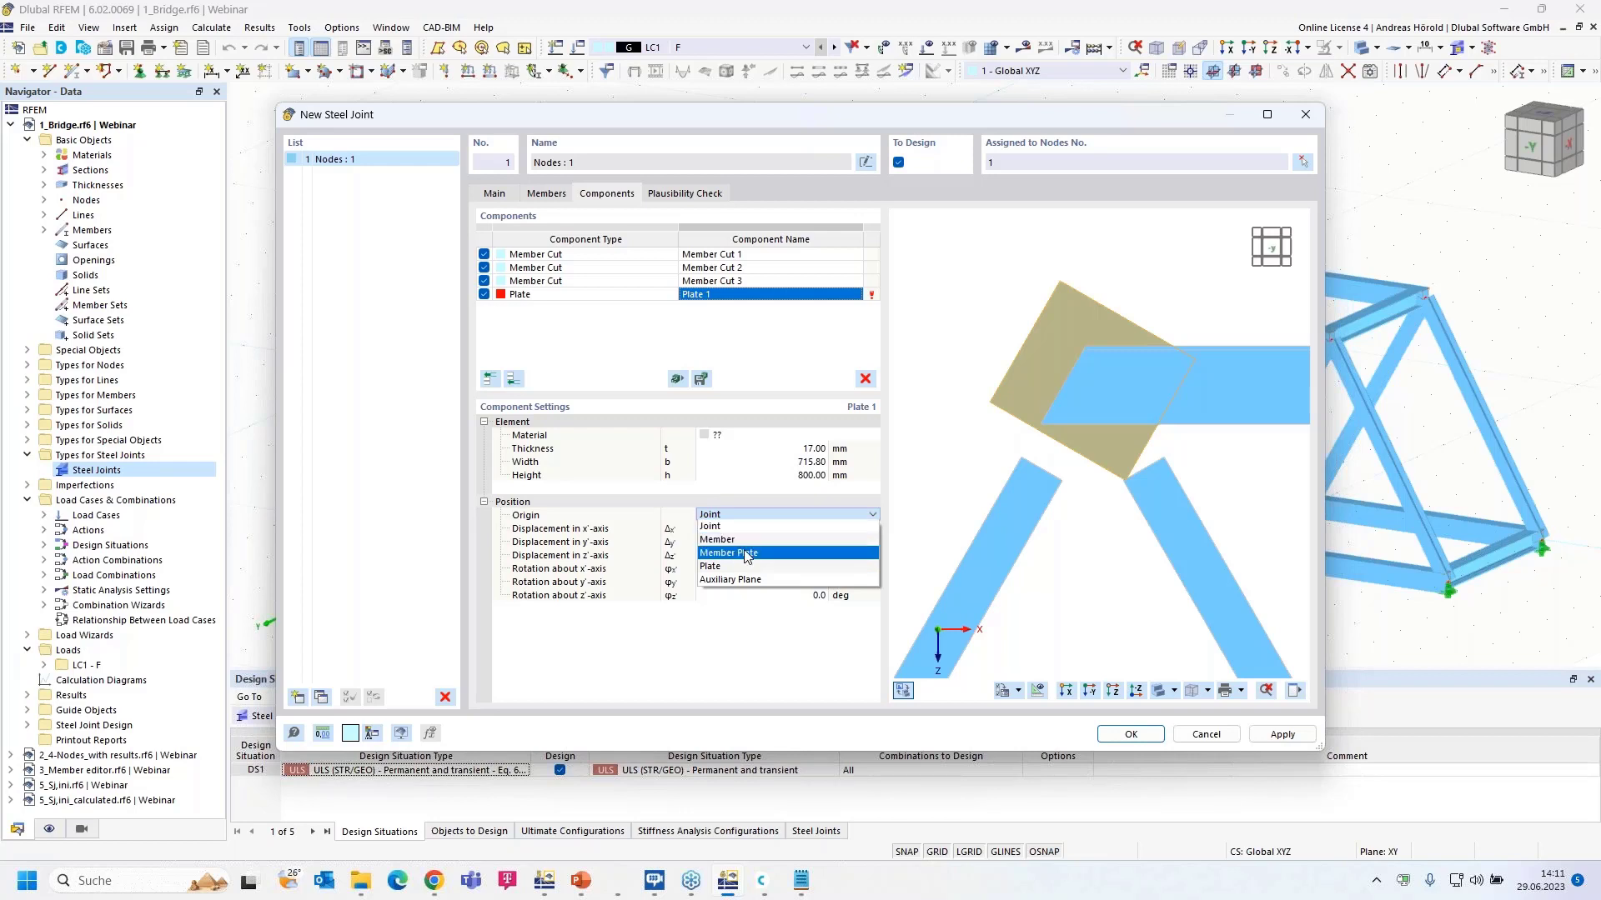
{"action": "left_click", "coordinate": [745, 551]}
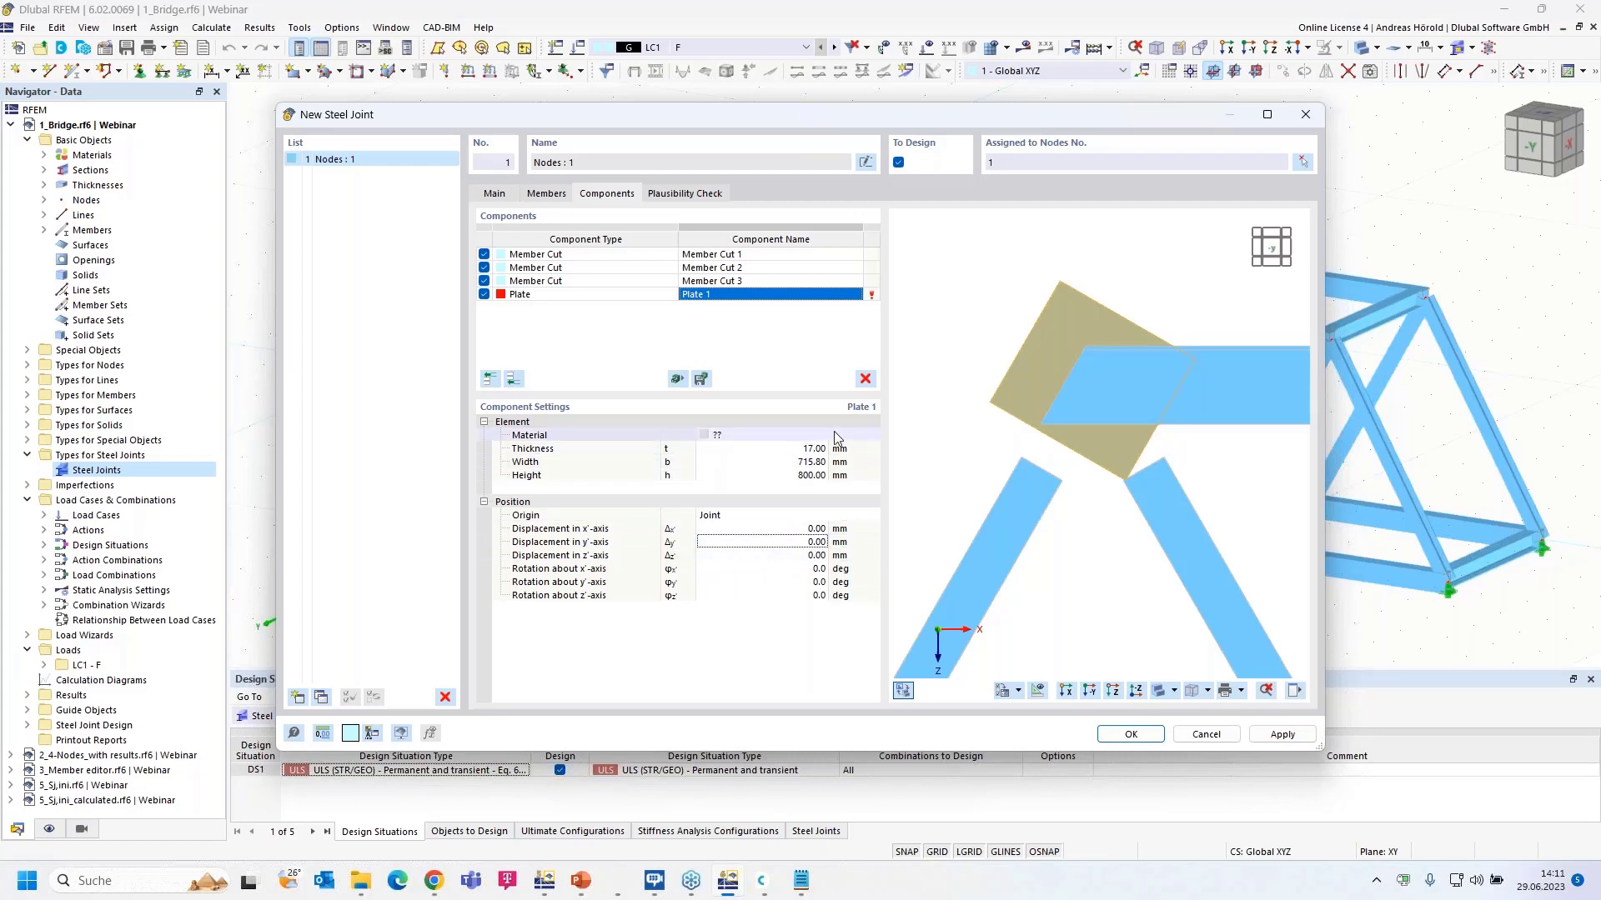
{"action": "left_click", "coordinate": [833, 434]}
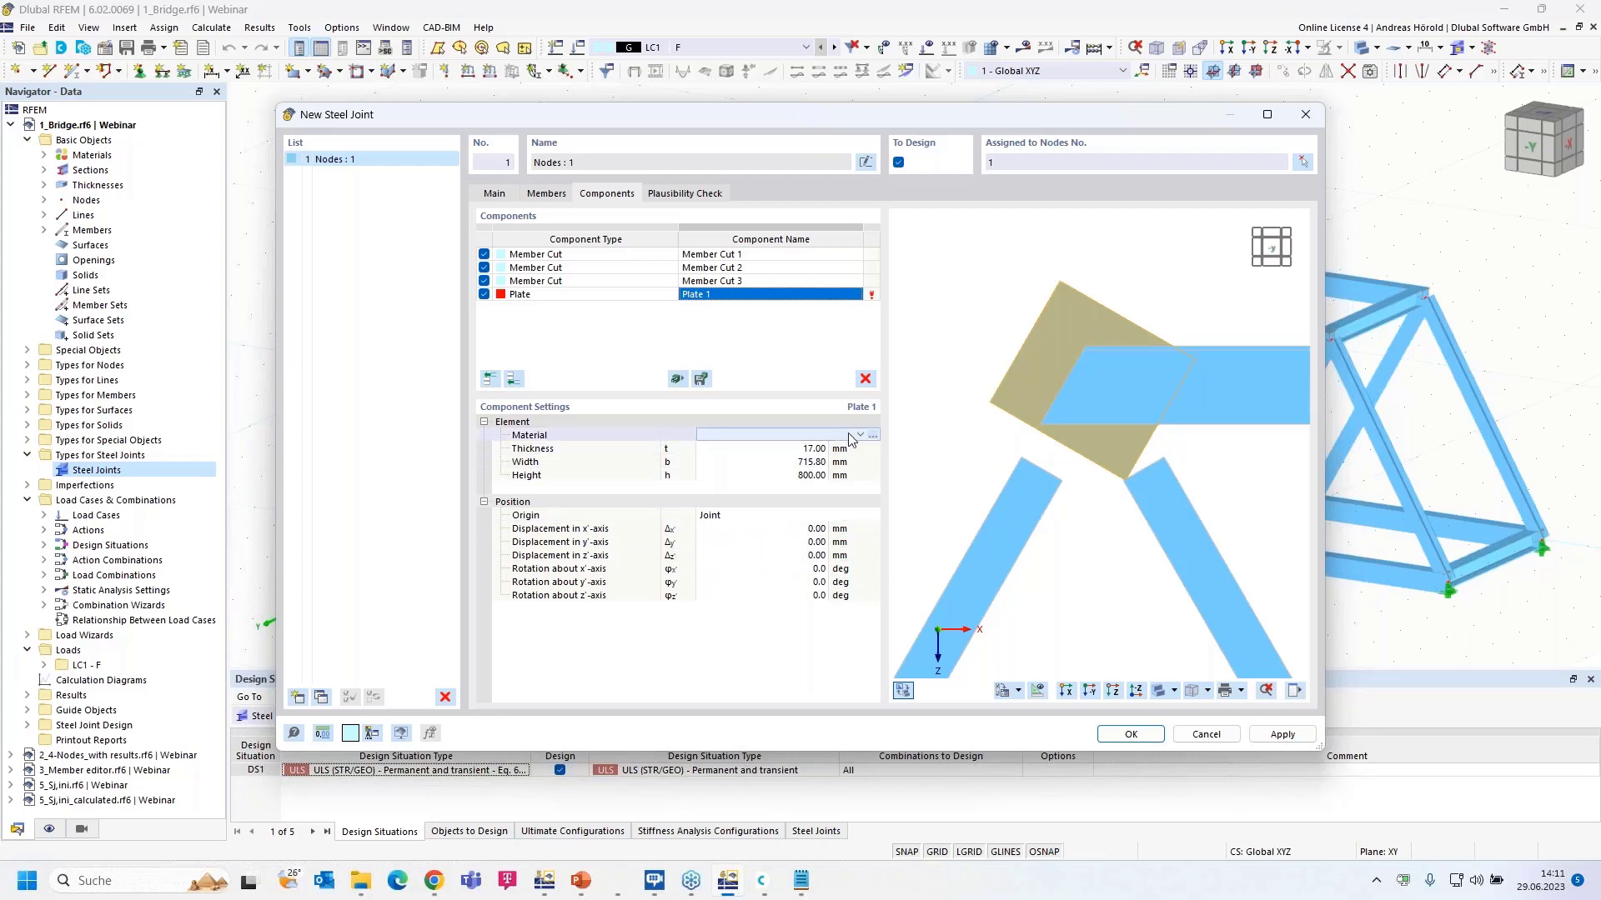
{"action": "left_click", "coordinate": [857, 435]}
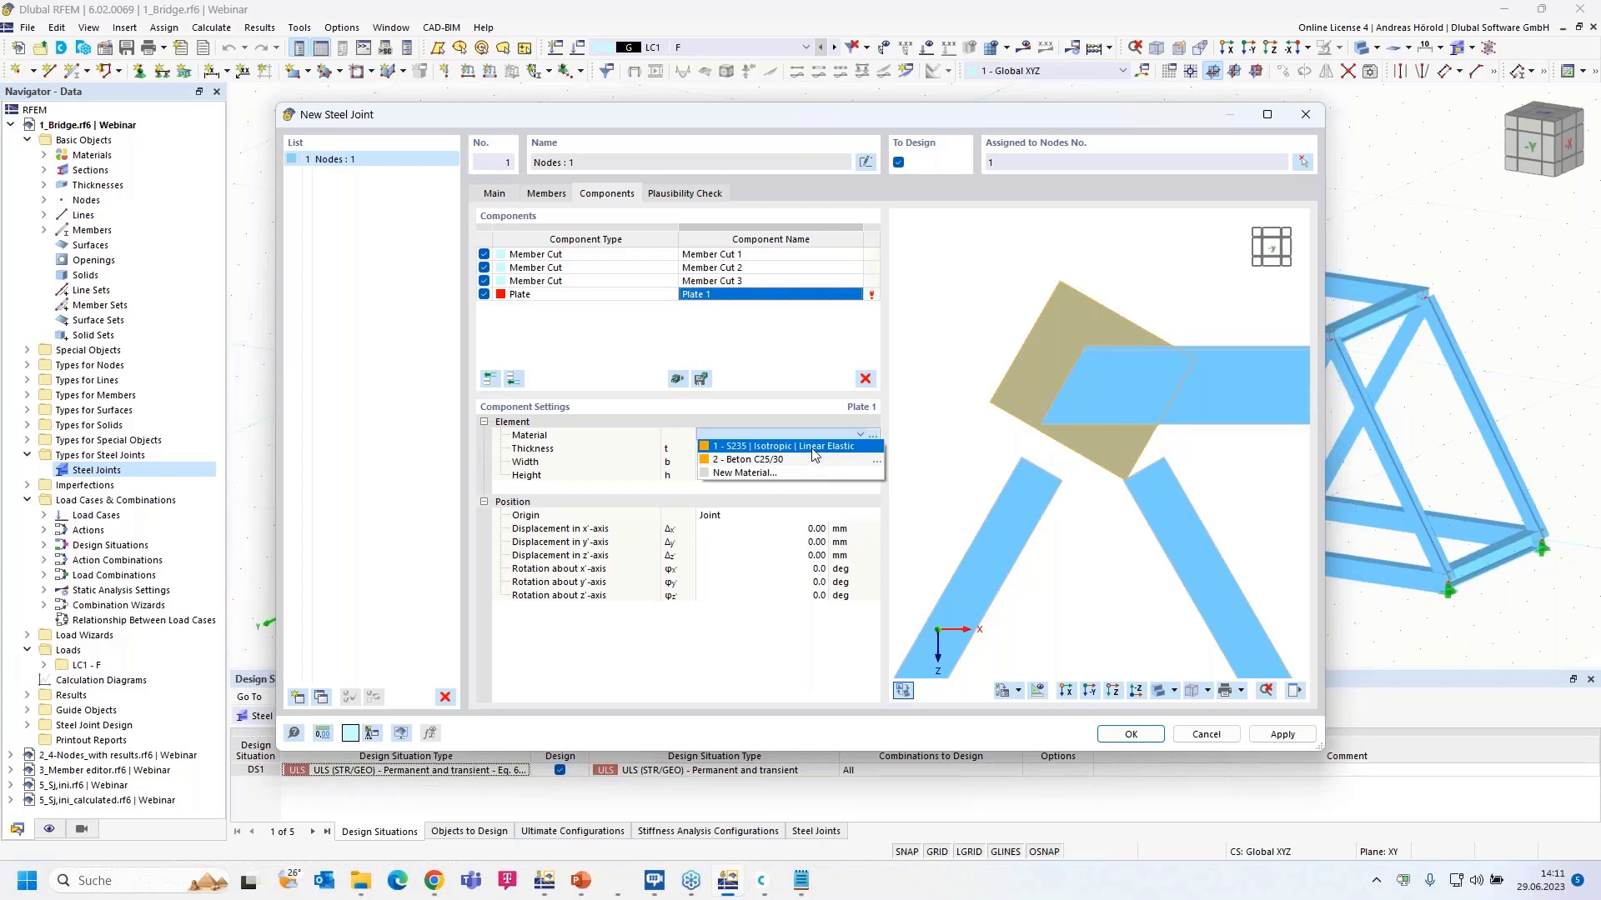
{"action": "left_click", "coordinate": [815, 450]}
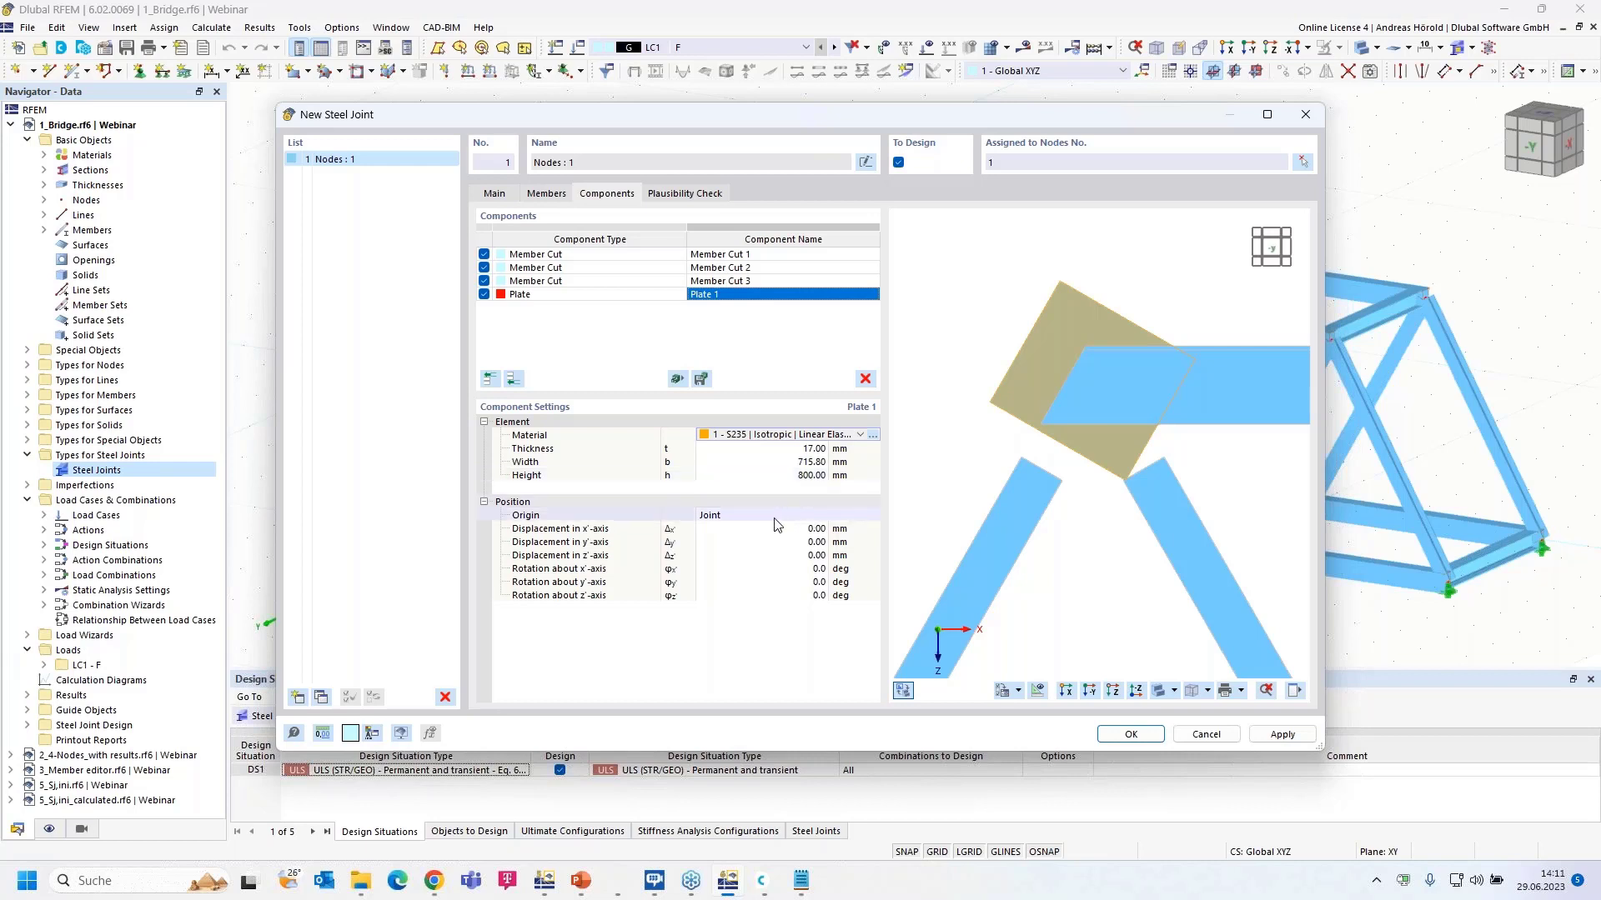
Step: Set the plate's position origin to Member Plate and reference it to Hor | Web 2
{"action": "left_click", "coordinate": [752, 522]}
{"action": "left_click", "coordinate": [752, 522]}
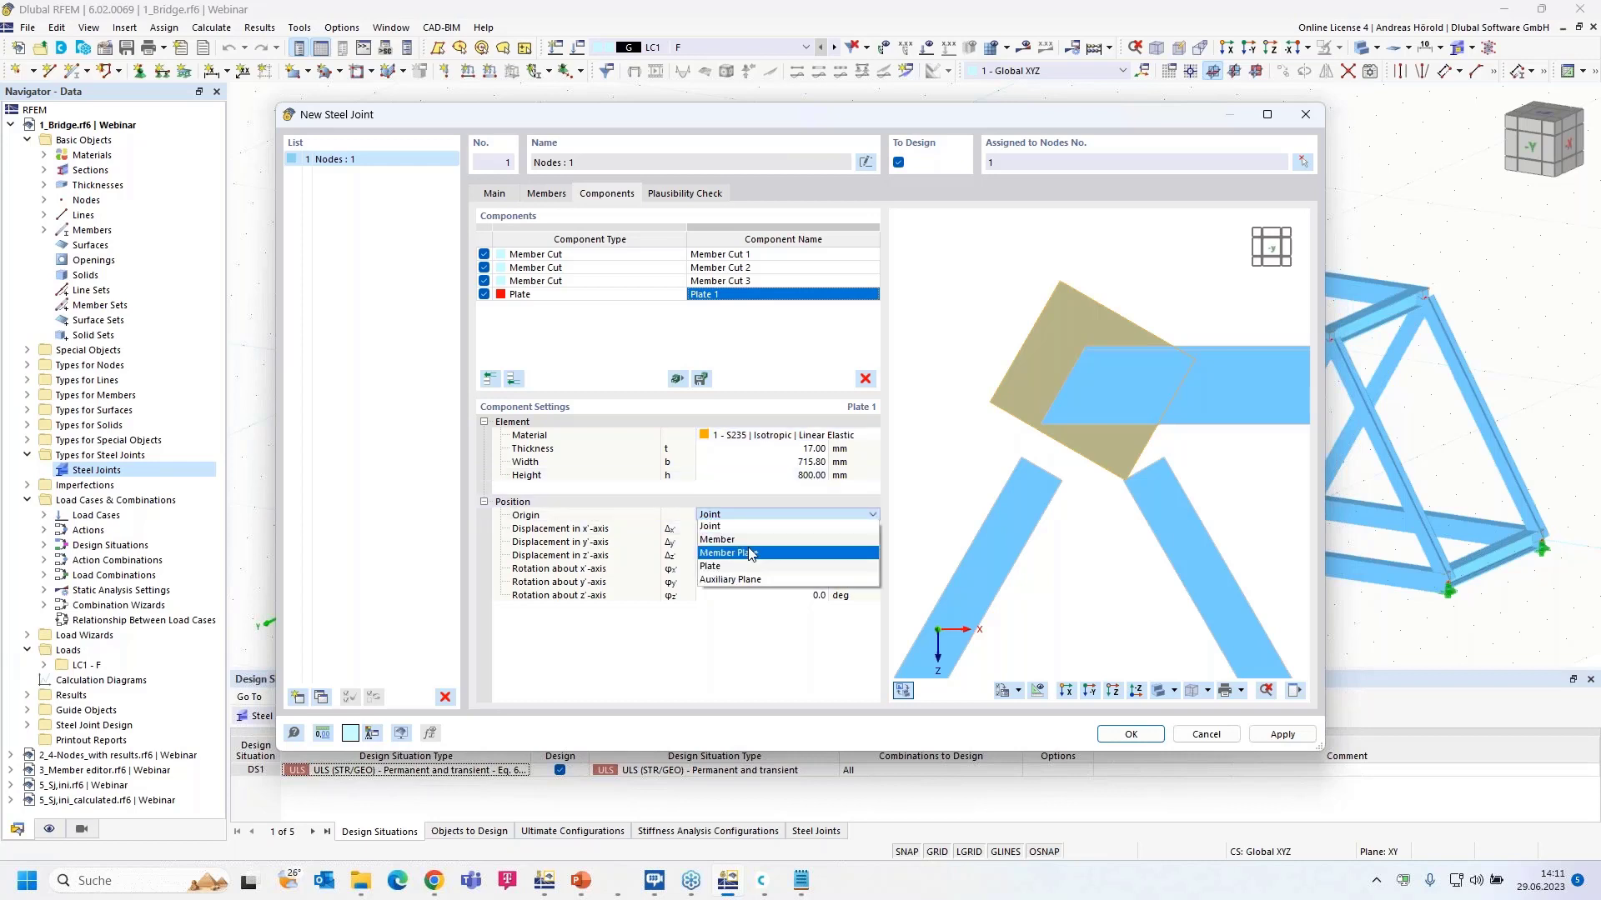
{"action": "key", "text": "Escape"}
{"action": "left_click", "coordinate": [757, 530]}
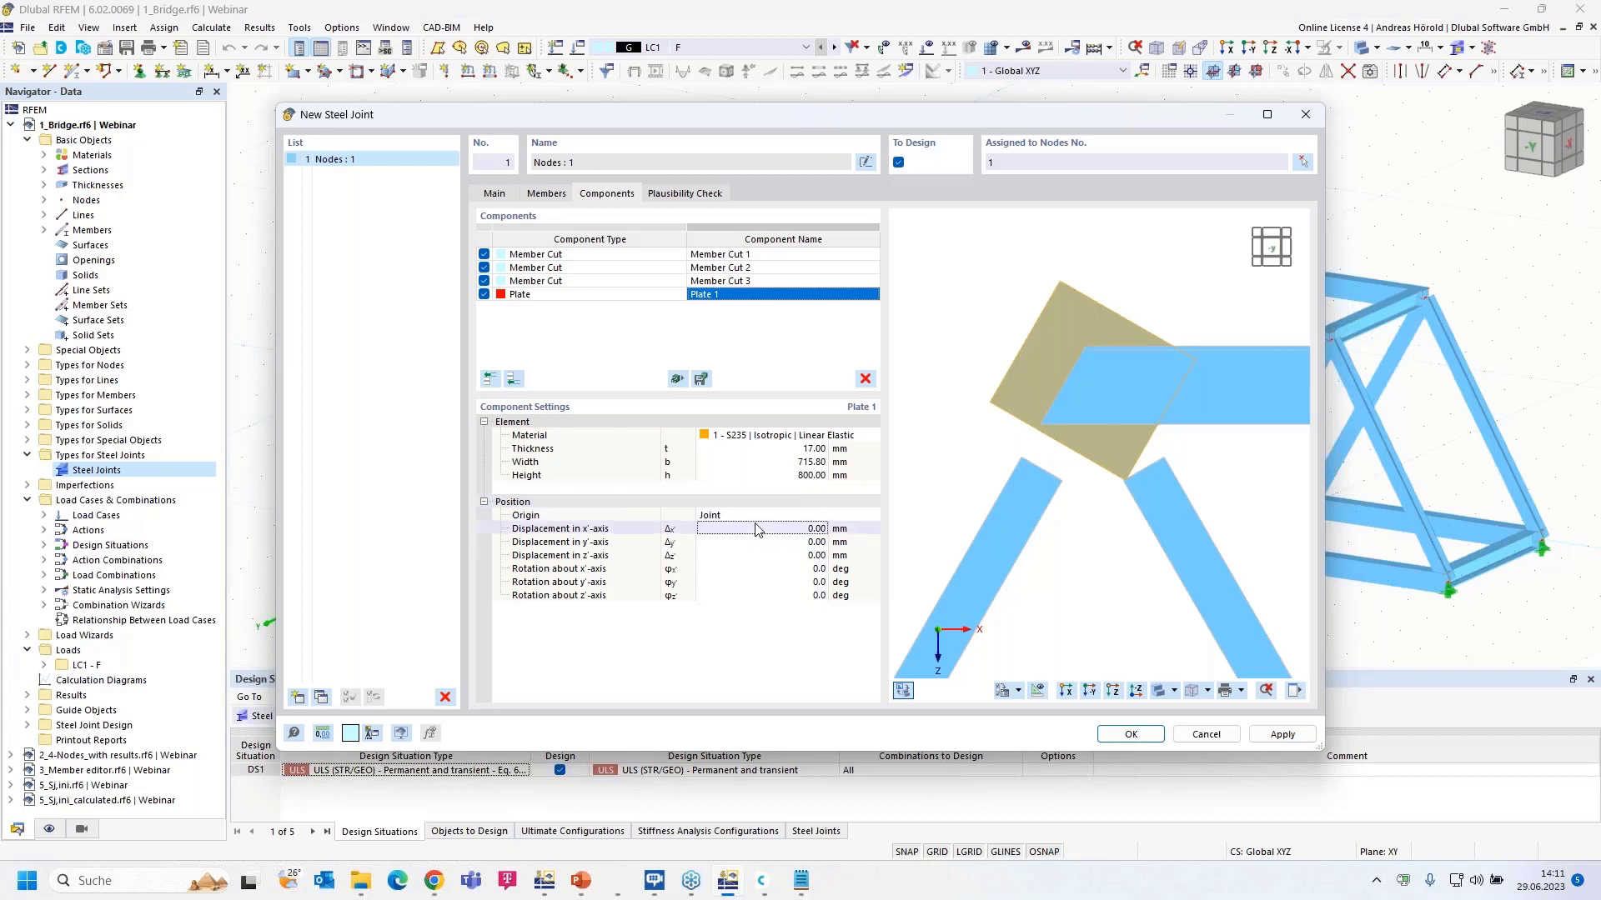
{"action": "left_click", "coordinate": [760, 517]}
{"action": "left_click", "coordinate": [761, 517]}
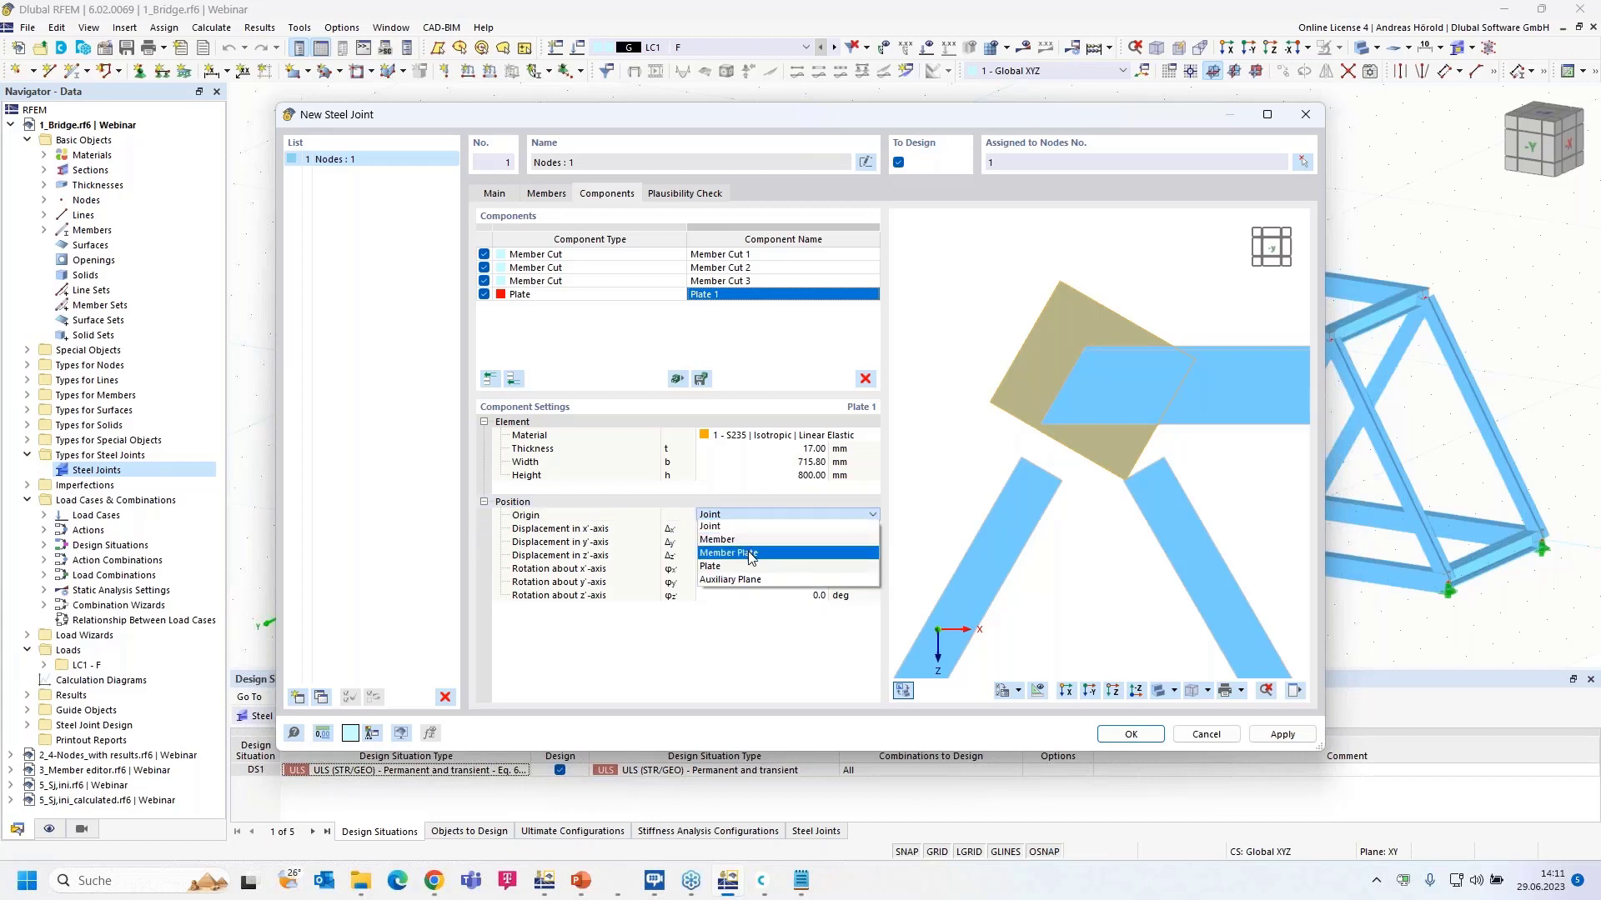
{"action": "left_click", "coordinate": [748, 553]}
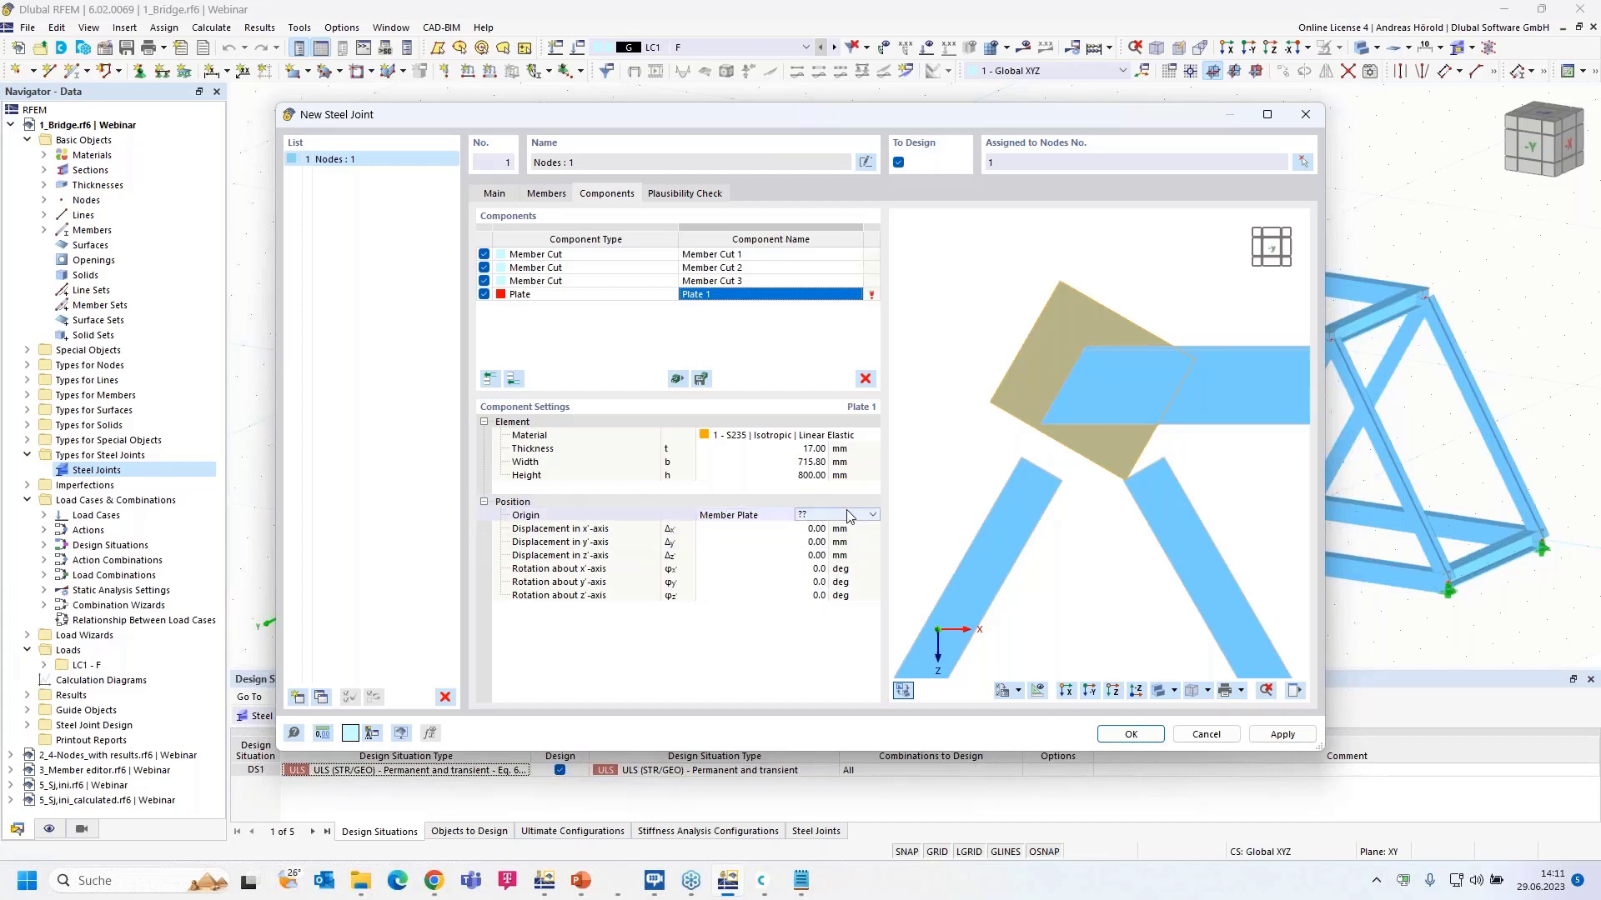
{"action": "left_click", "coordinate": [848, 517]}
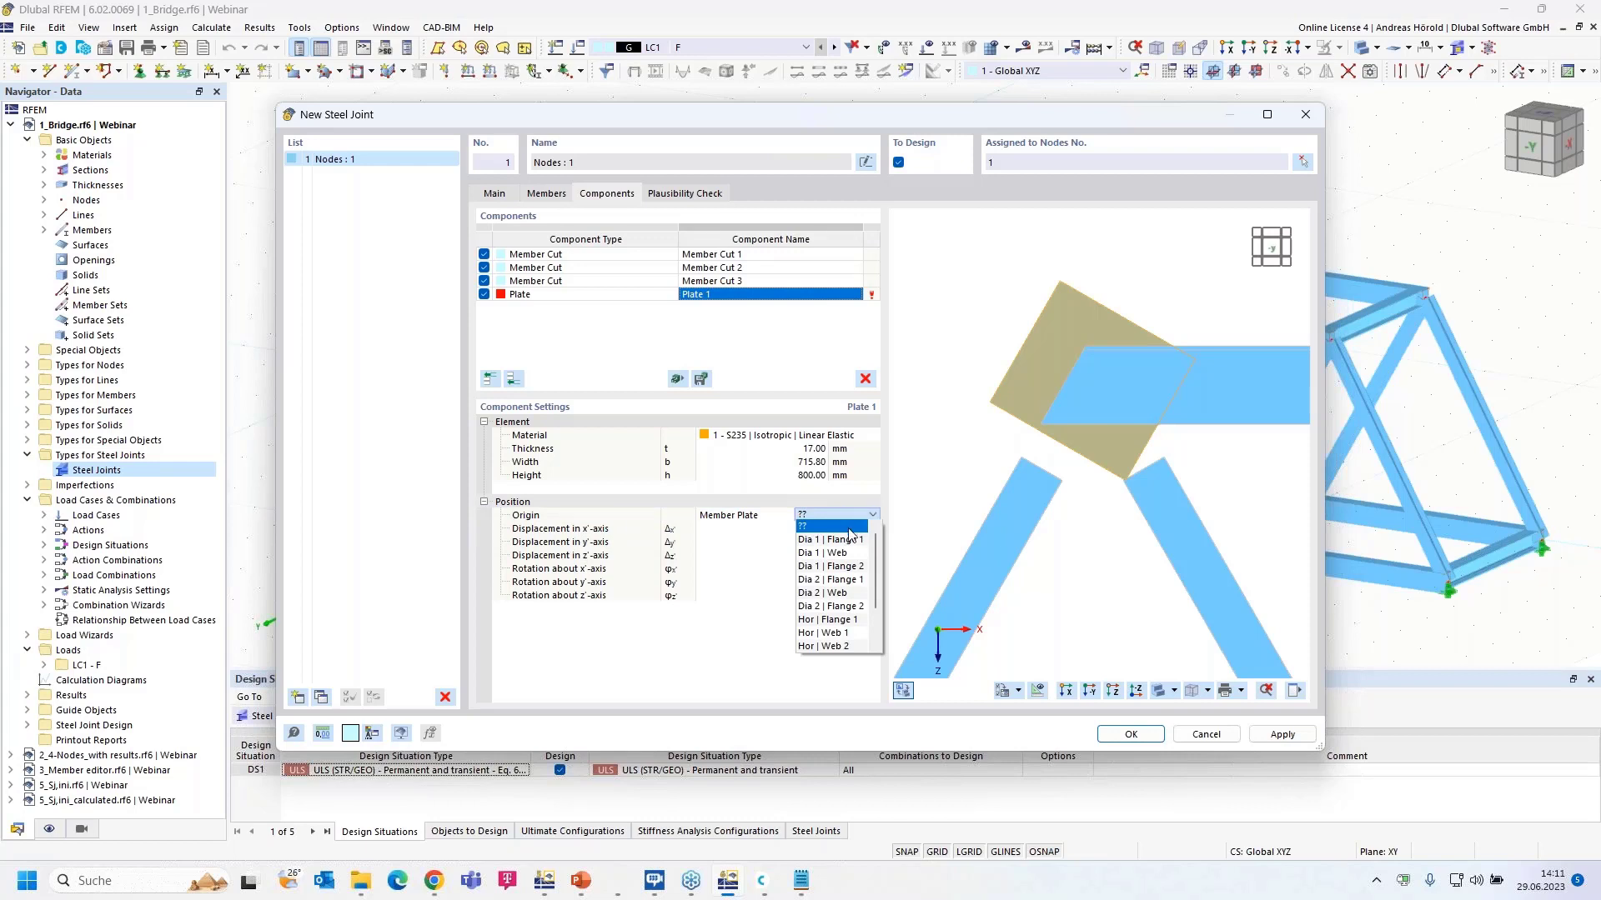
{"action": "left_click", "coordinate": [848, 647]}
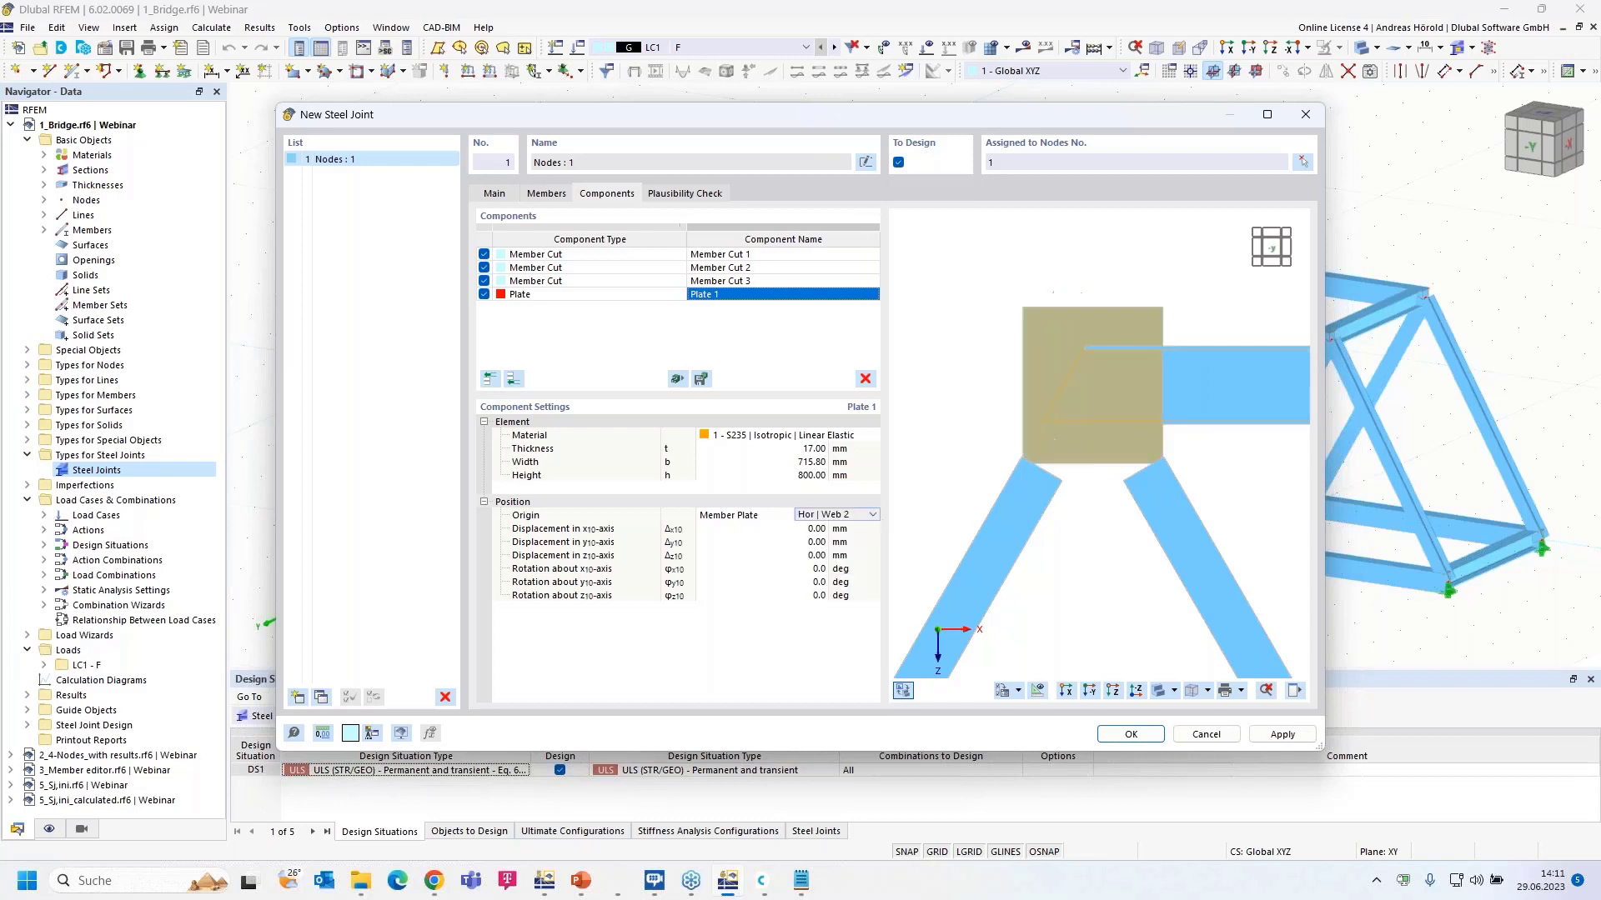
Step: Offset the plate by -14.5 mm in its z-axis and check its position against the horizontal member's web
{"action": "left_click", "coordinate": [1066, 691]}
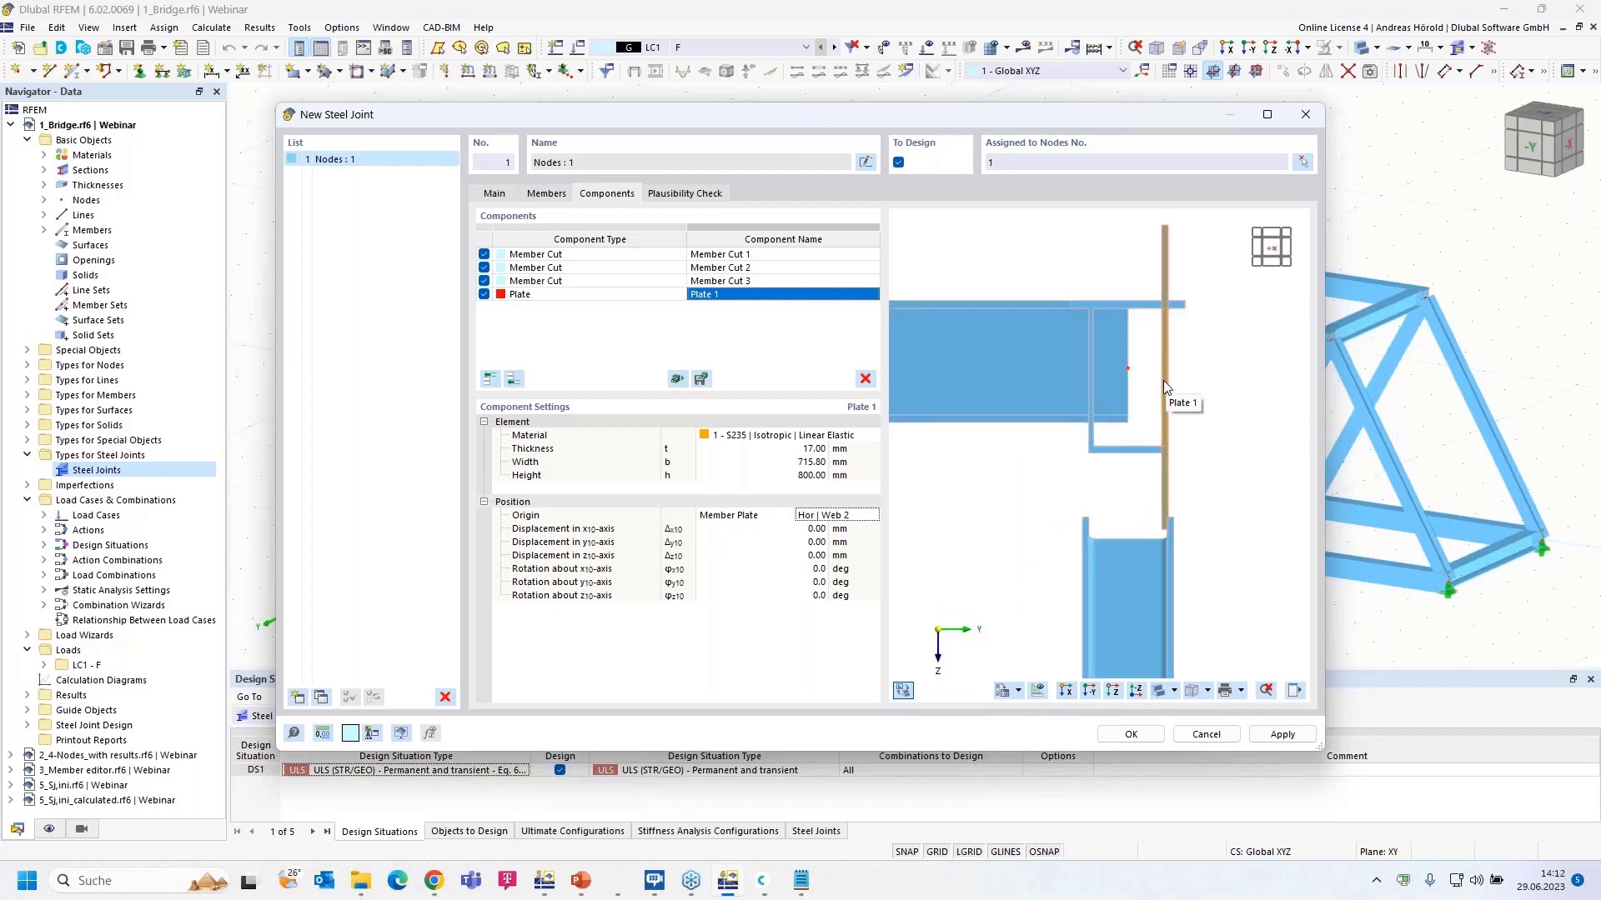
{"action": "left_click", "coordinate": [815, 557]}
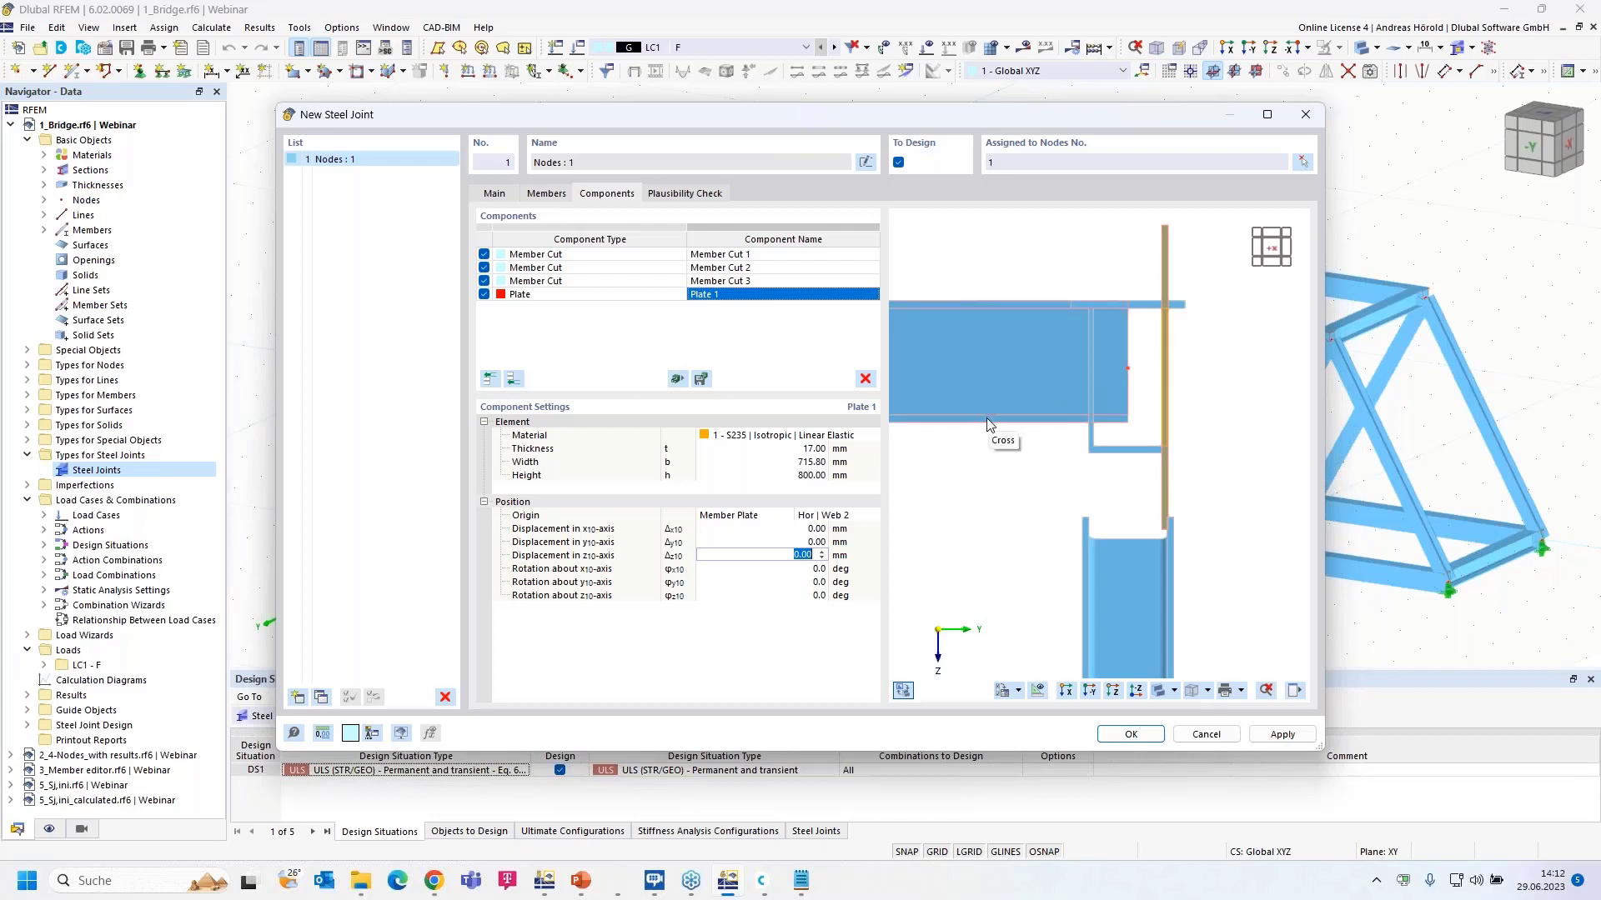
{"action": "type", "text": "-14.5"}
{"action": "key", "text": "Return"}
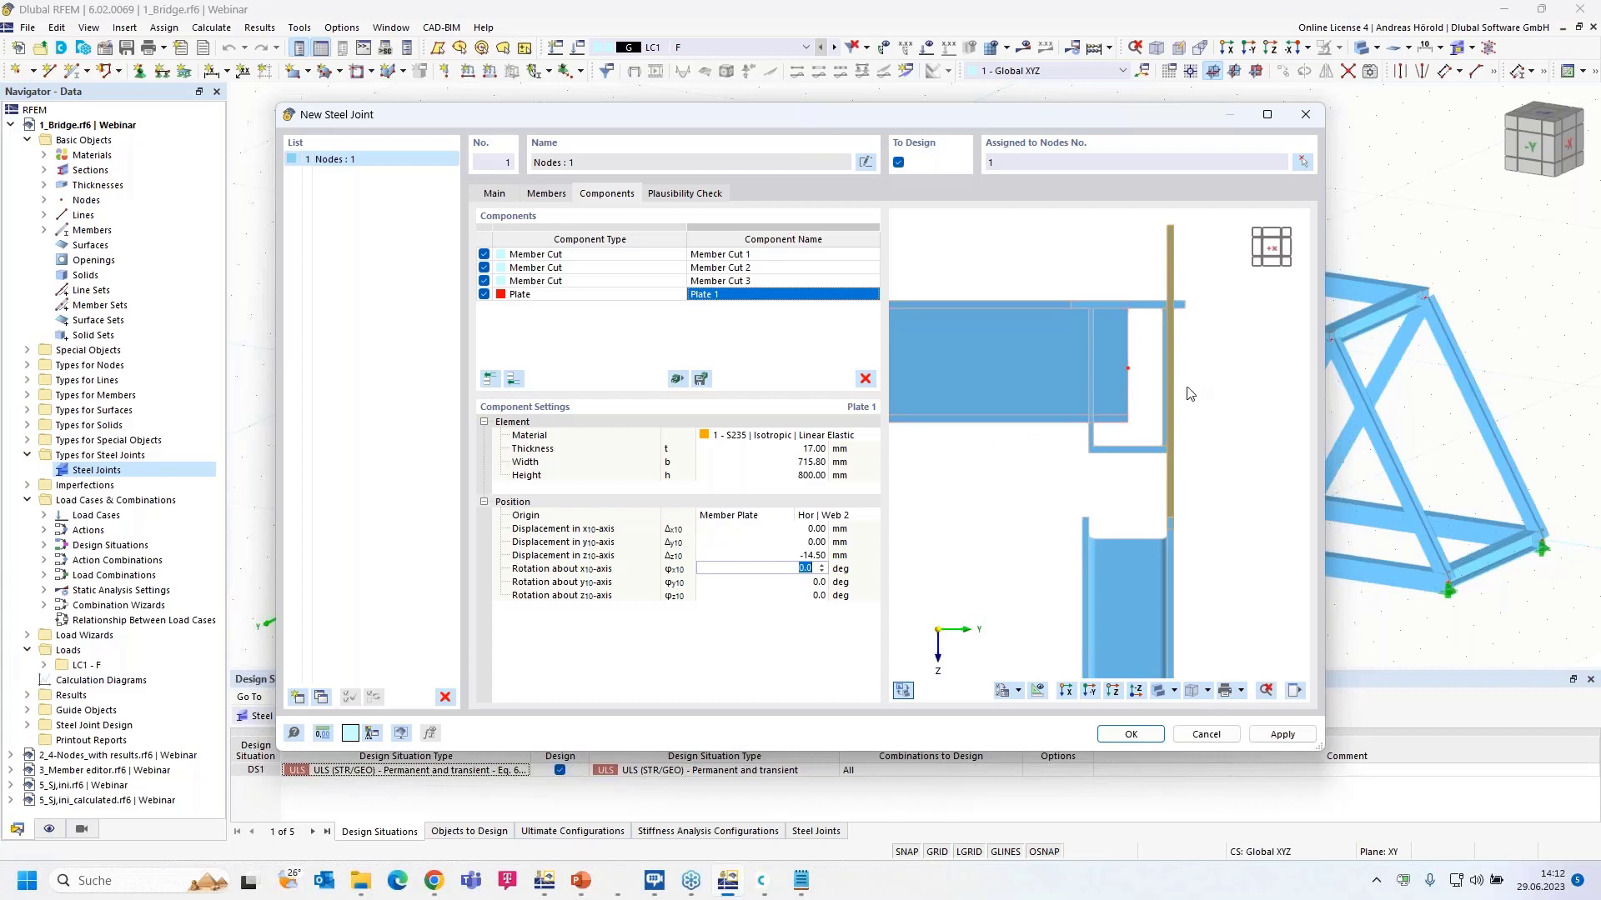
{"action": "scroll", "coordinate": [1172, 378], "scroll_direction": "up", "scroll_amount": 4}
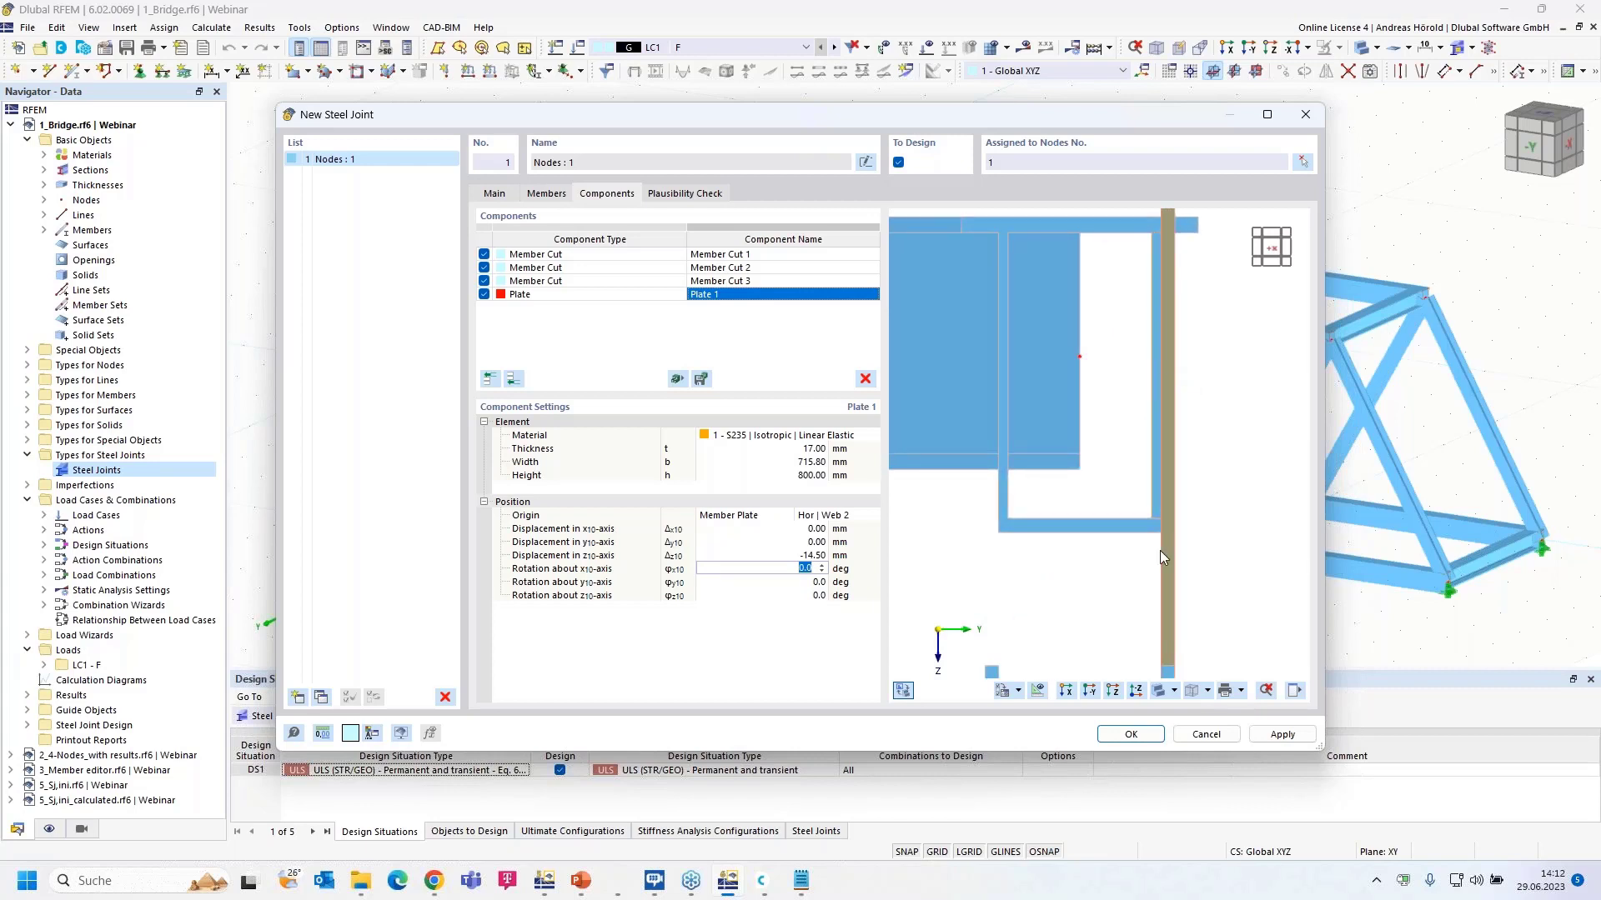
Step: Set the plate's displacement in its y-axis to 76.41 mm
{"action": "left_click", "coordinate": [1089, 690]}
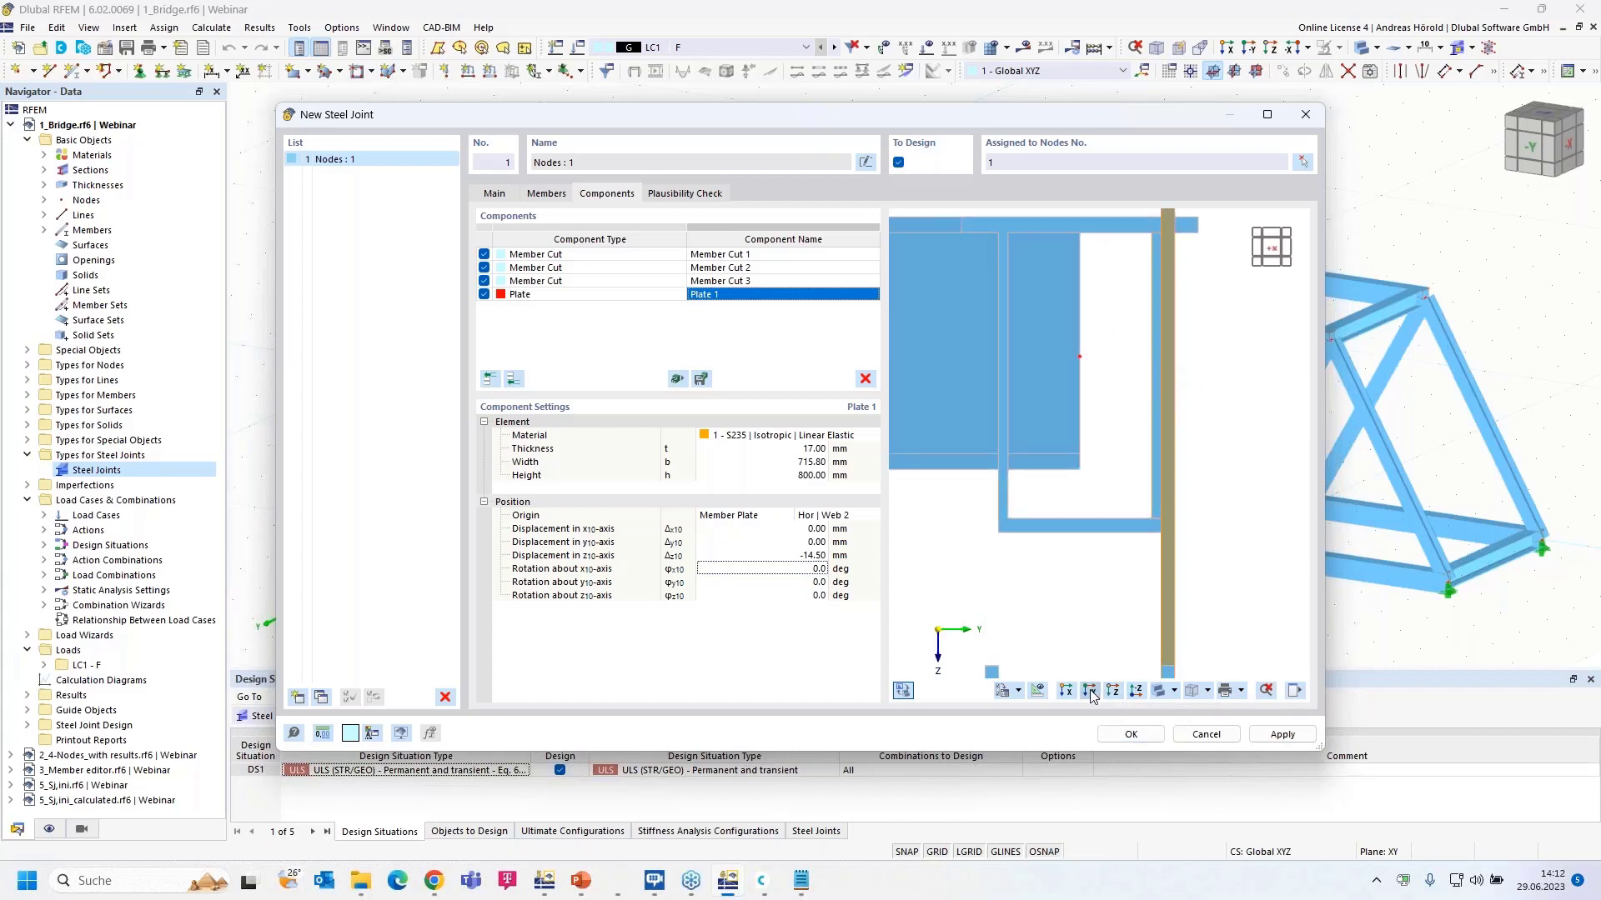
{"action": "left_click", "coordinate": [820, 544]}
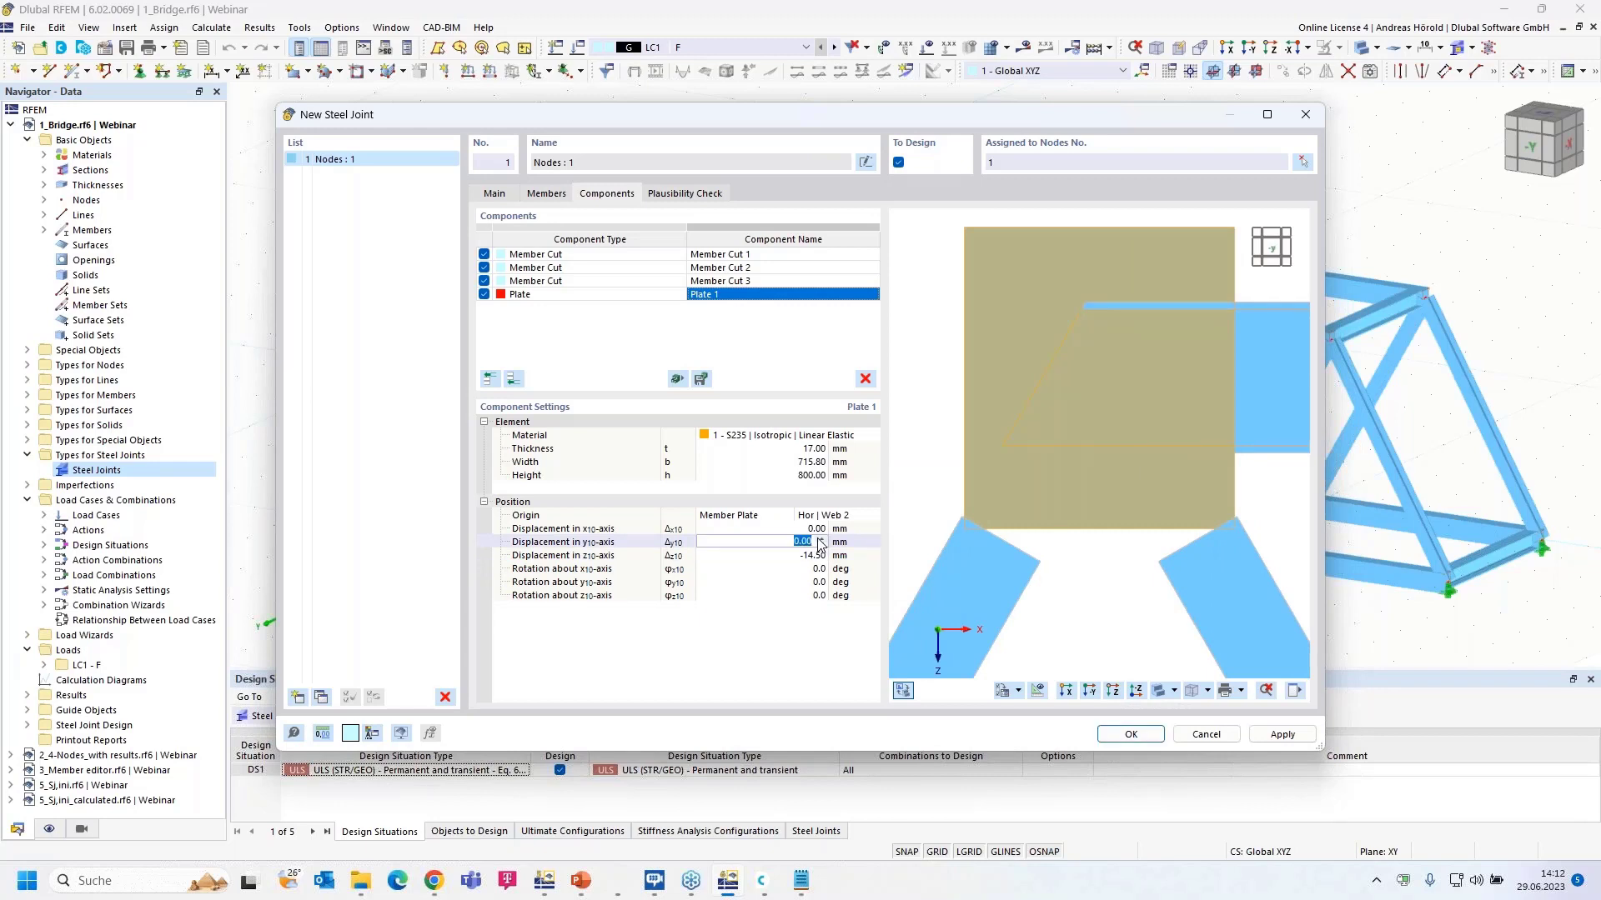
{"action": "type", "text": "76,41"}
{"action": "key", "text": "Tab"}
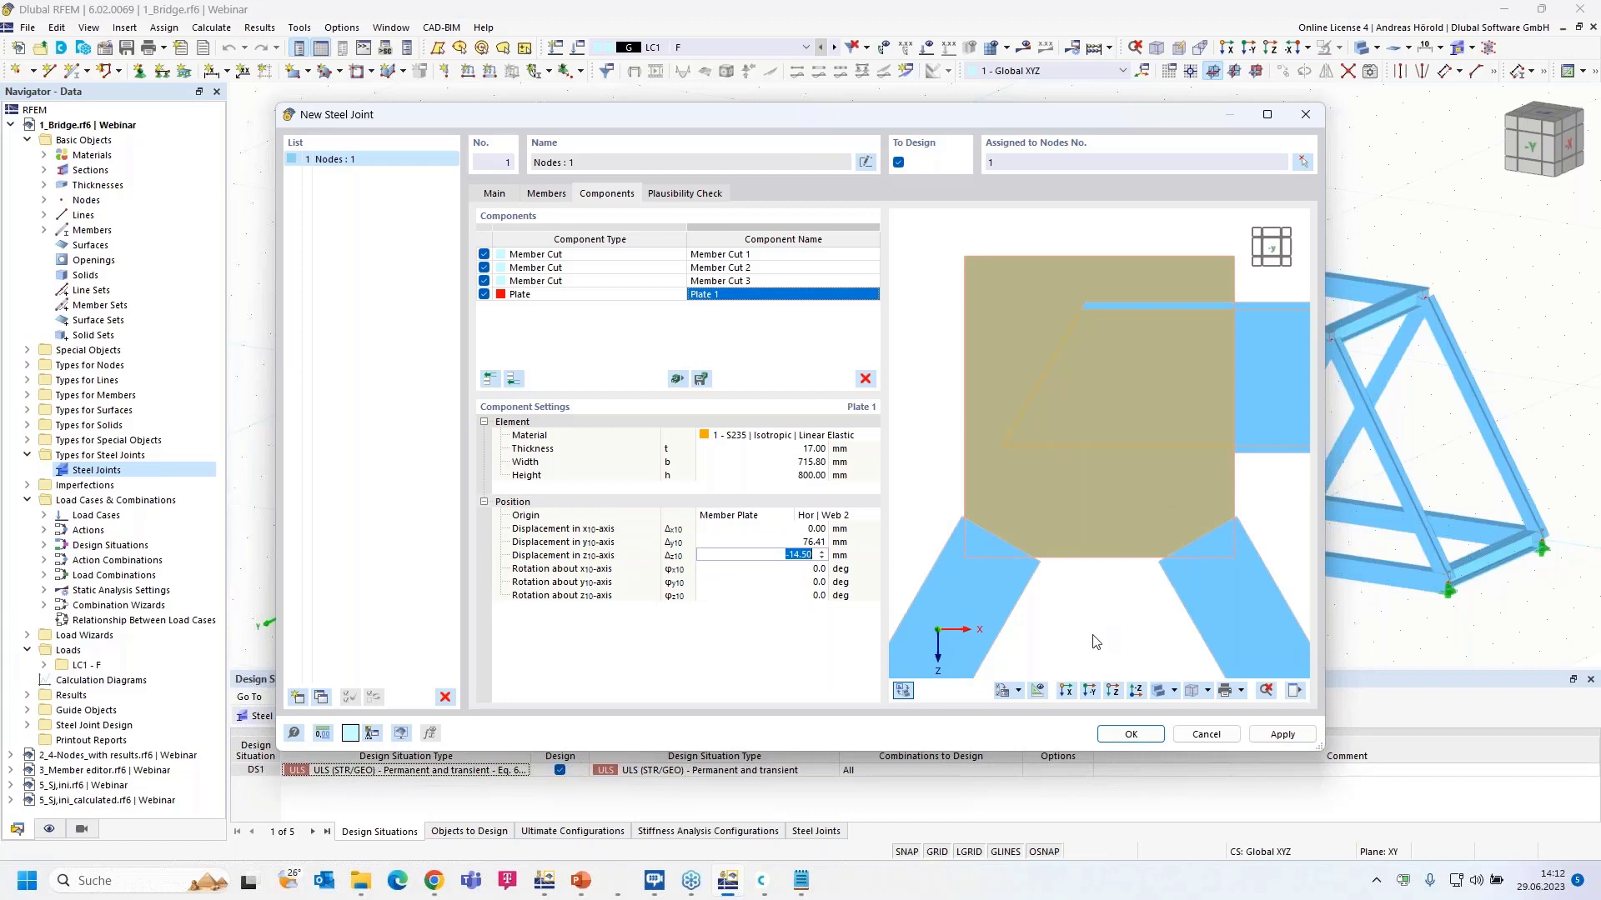
Step: Add a Plate Cut component that cuts Plate 1 by member plate via Flange 1 of the Hor member
{"action": "left_click", "coordinate": [514, 380]}
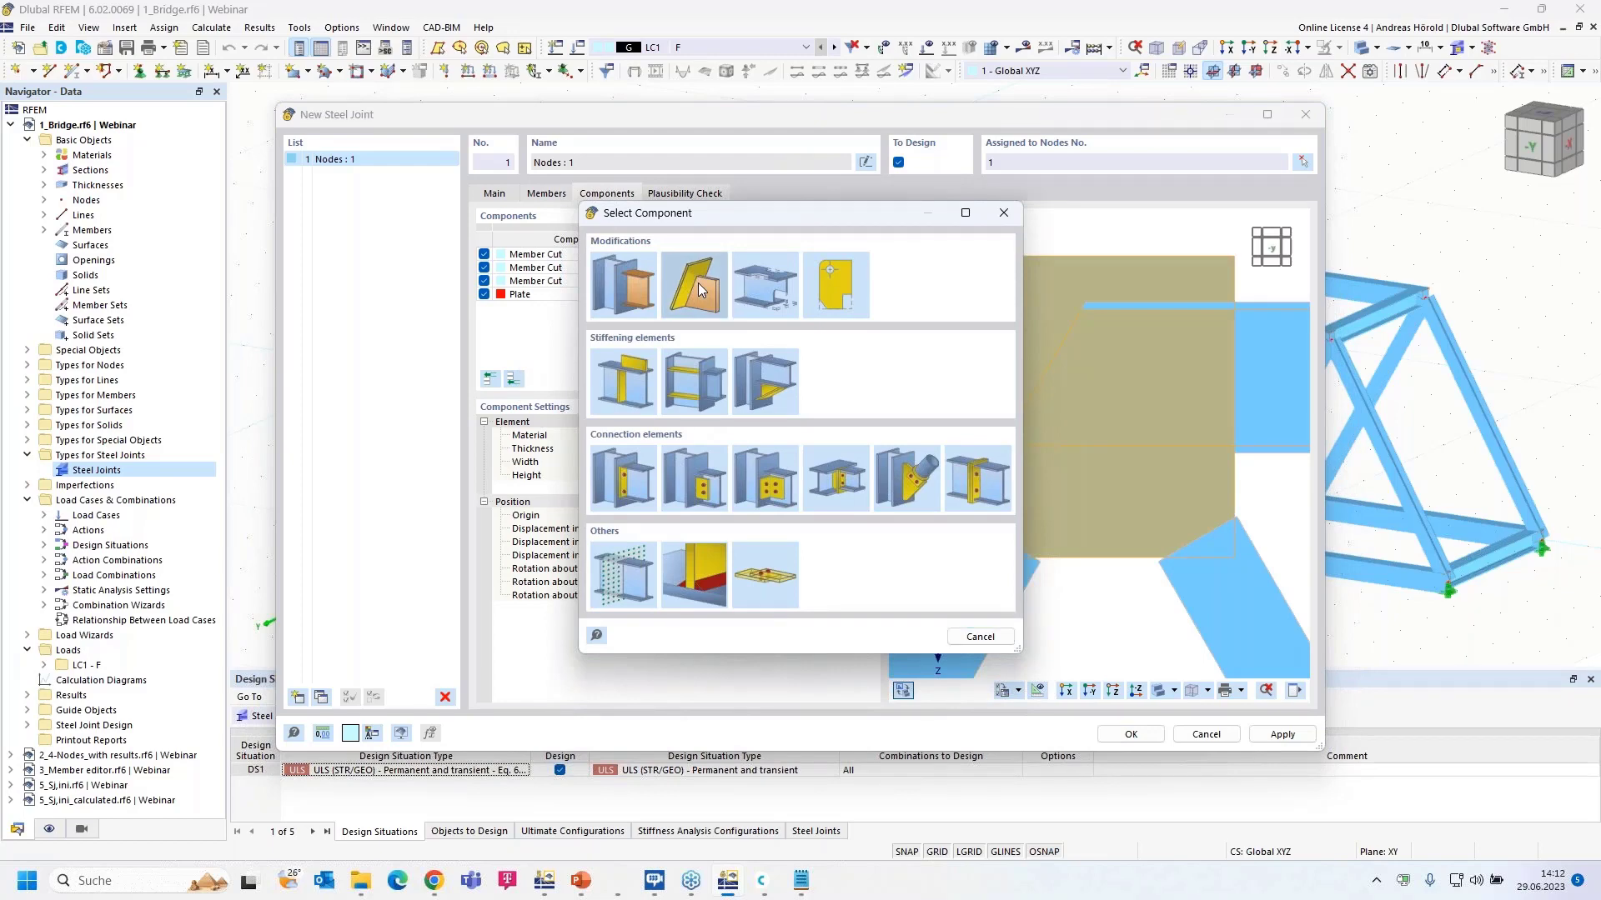
{"action": "left_click", "coordinate": [698, 282]}
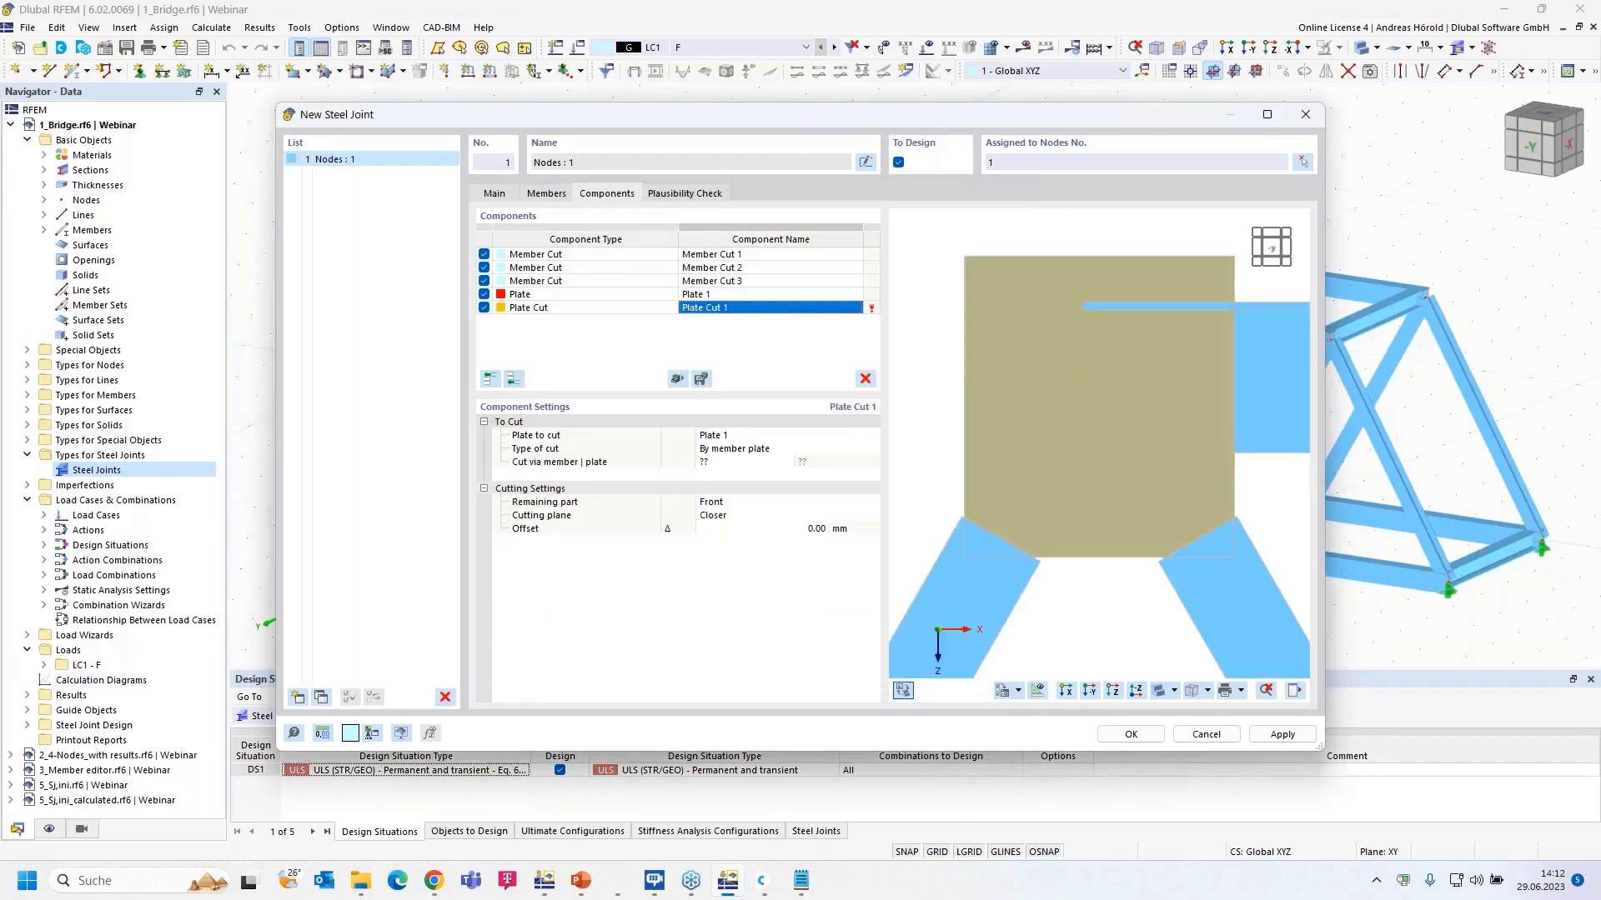
{"action": "left_click", "coordinate": [742, 462]}
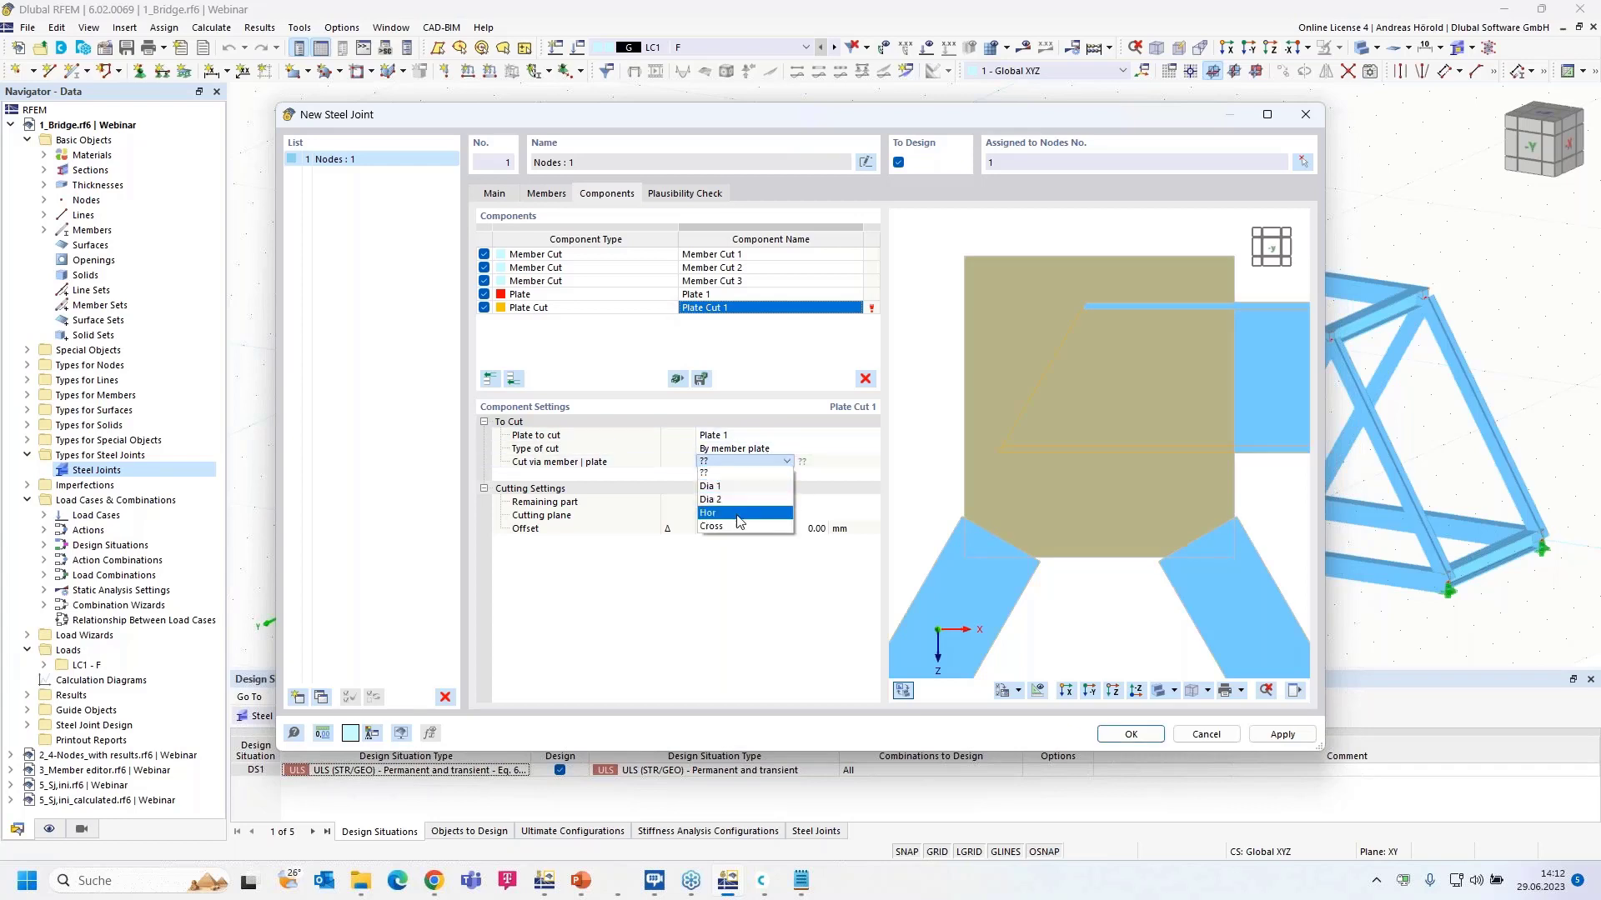
{"action": "left_click", "coordinate": [738, 516]}
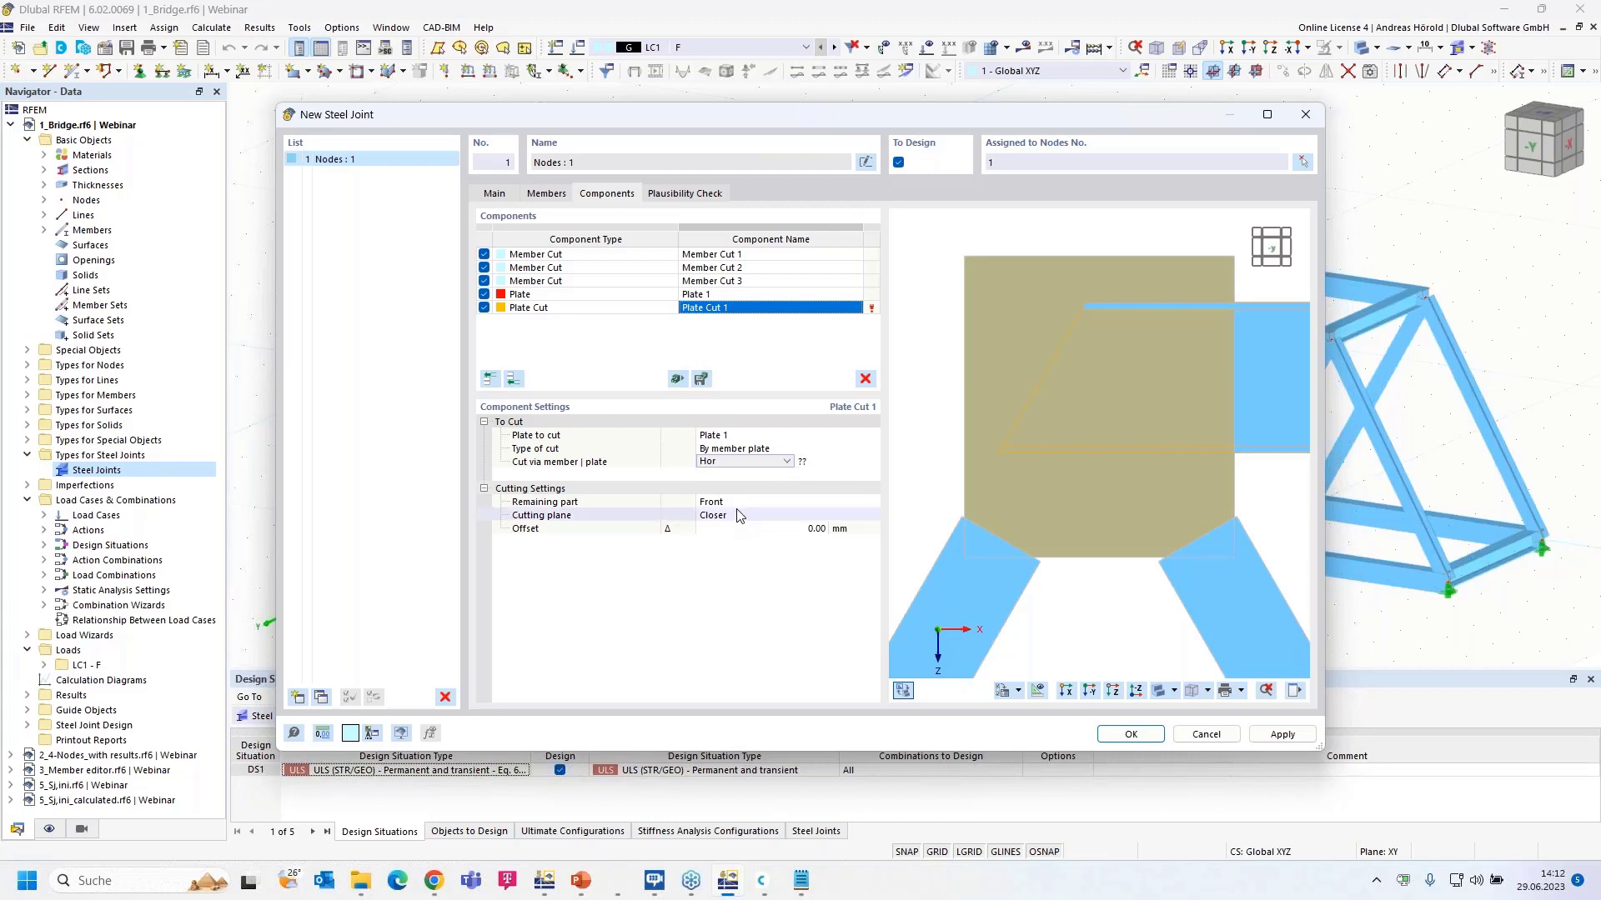
{"action": "left_click", "coordinate": [825, 463]}
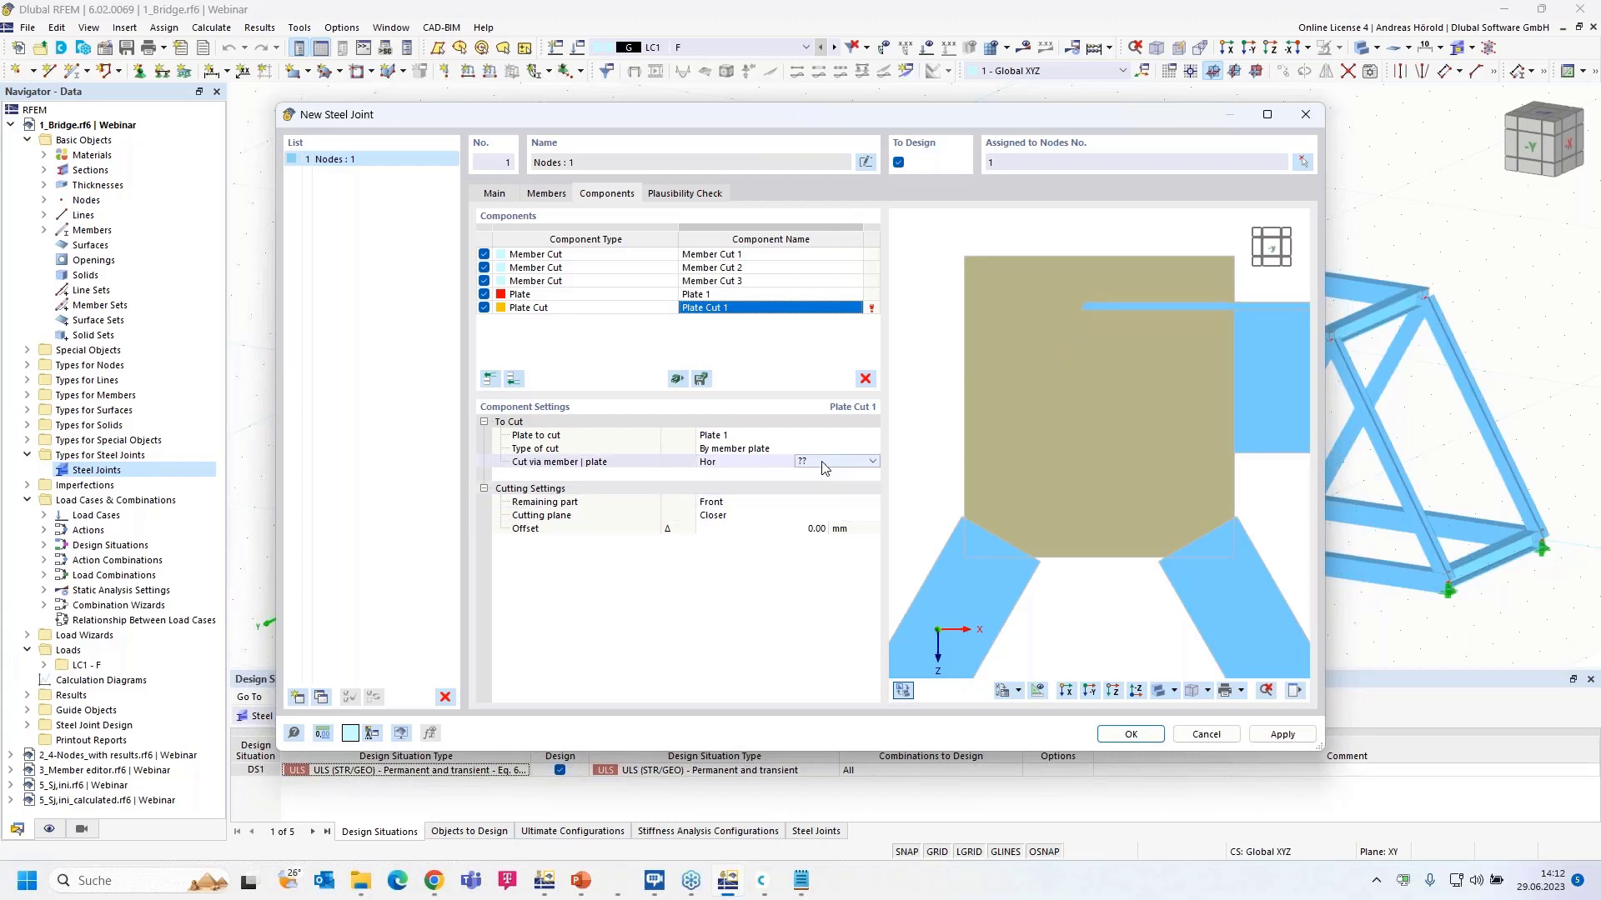
{"action": "left_click", "coordinate": [873, 465]}
{"action": "left_click", "coordinate": [869, 463]}
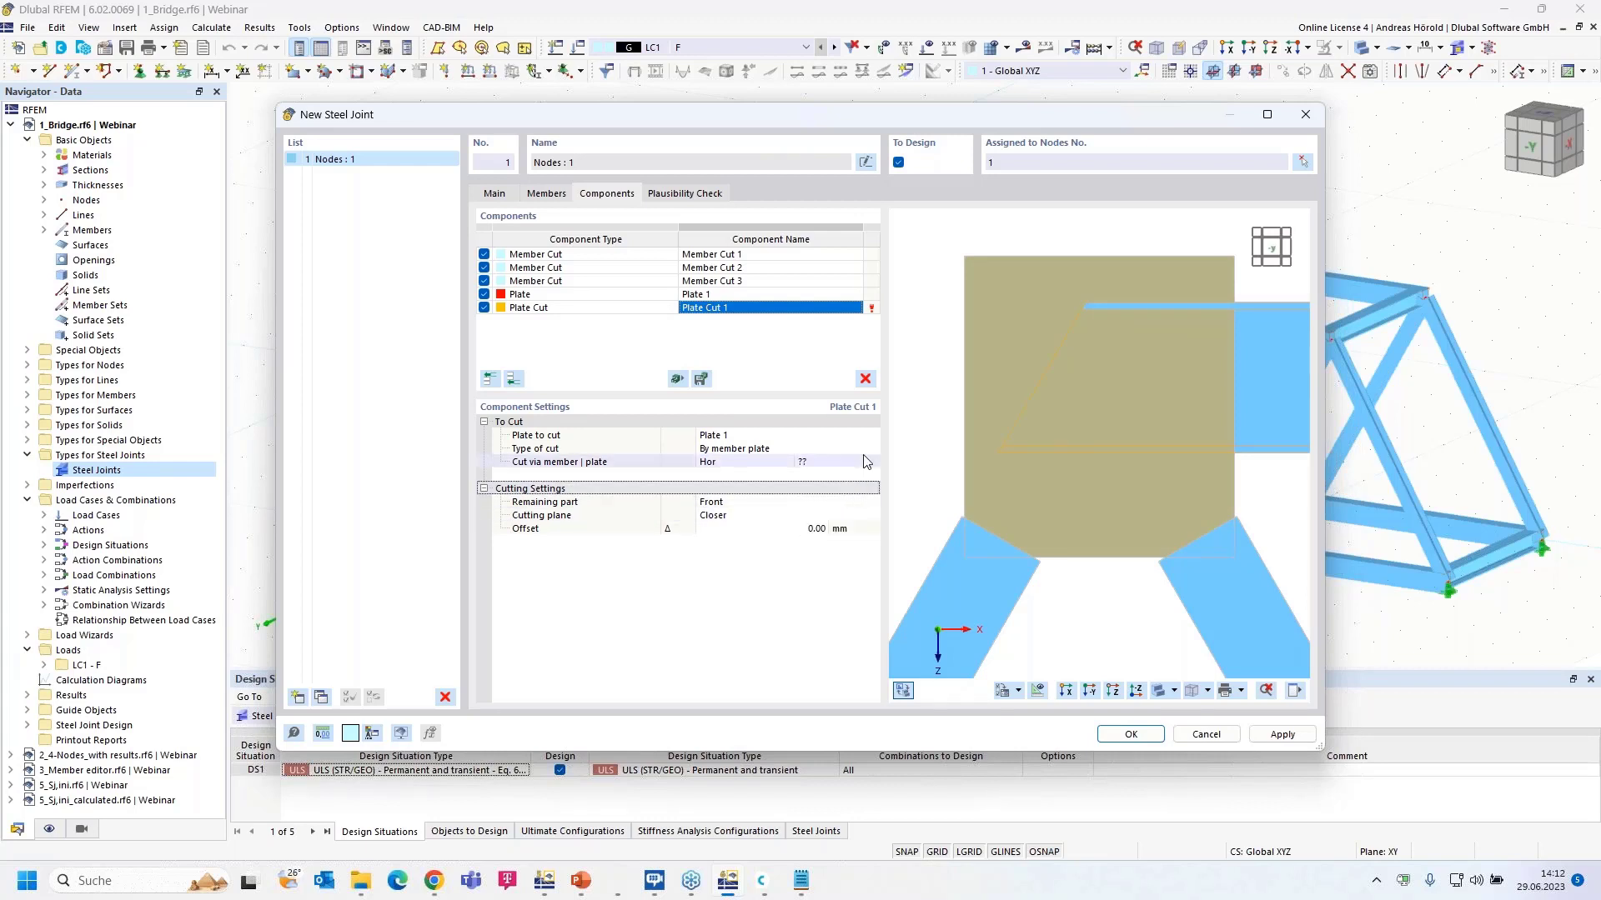
{"action": "left_click", "coordinate": [867, 461]}
{"action": "left_click", "coordinate": [871, 462]}
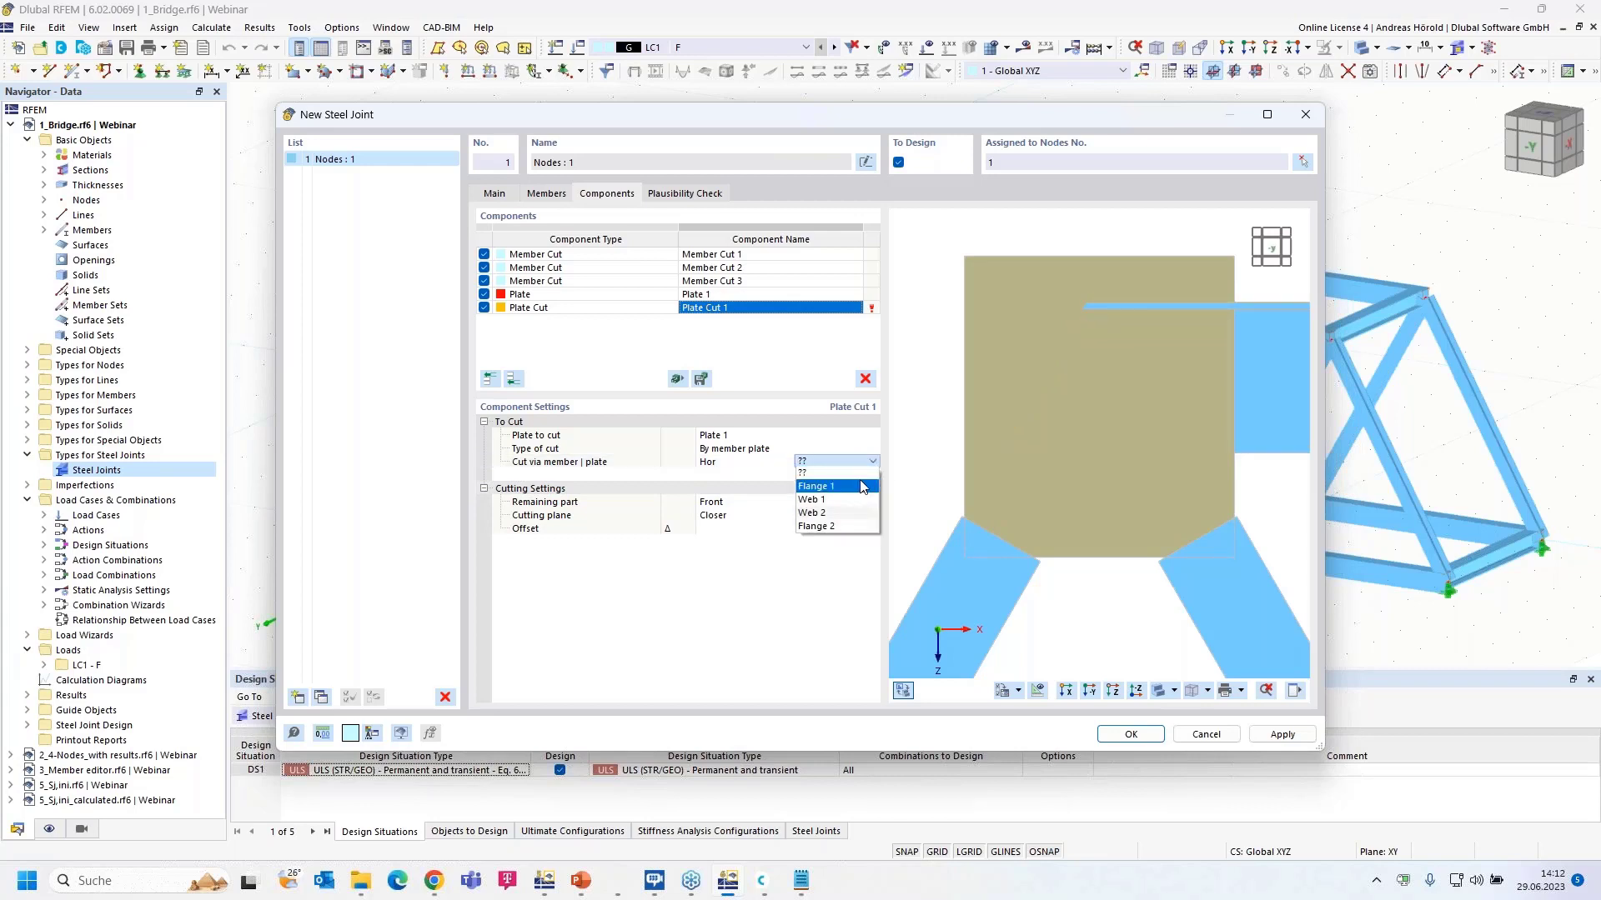
{"action": "left_click", "coordinate": [863, 487]}
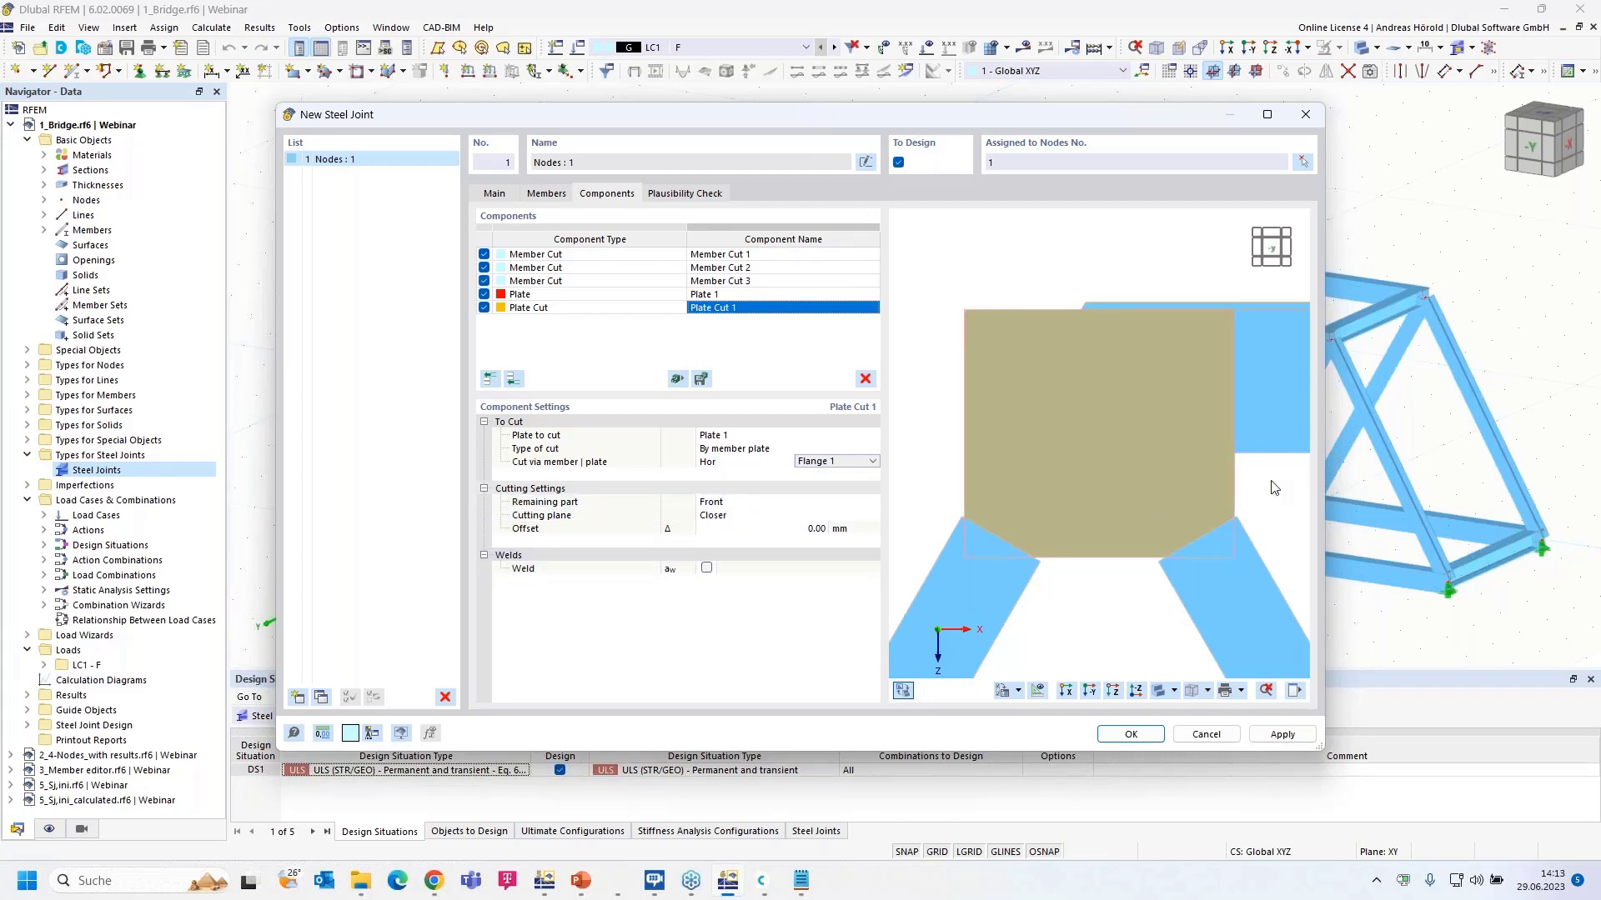
Step: Activate the weld between the cut plate and the Hor flange and make it a Fillet weld - rear side
{"action": "middle_click_drag", "start_coordinate": [1286, 475], "coordinate": [986, 488], "text": "ctrl"}
{"action": "scroll", "coordinate": [1048, 377], "scroll_direction": "up", "scroll_amount": 4}
{"action": "middle_click_drag", "start_coordinate": [1022, 329], "coordinate": [1062, 490]}
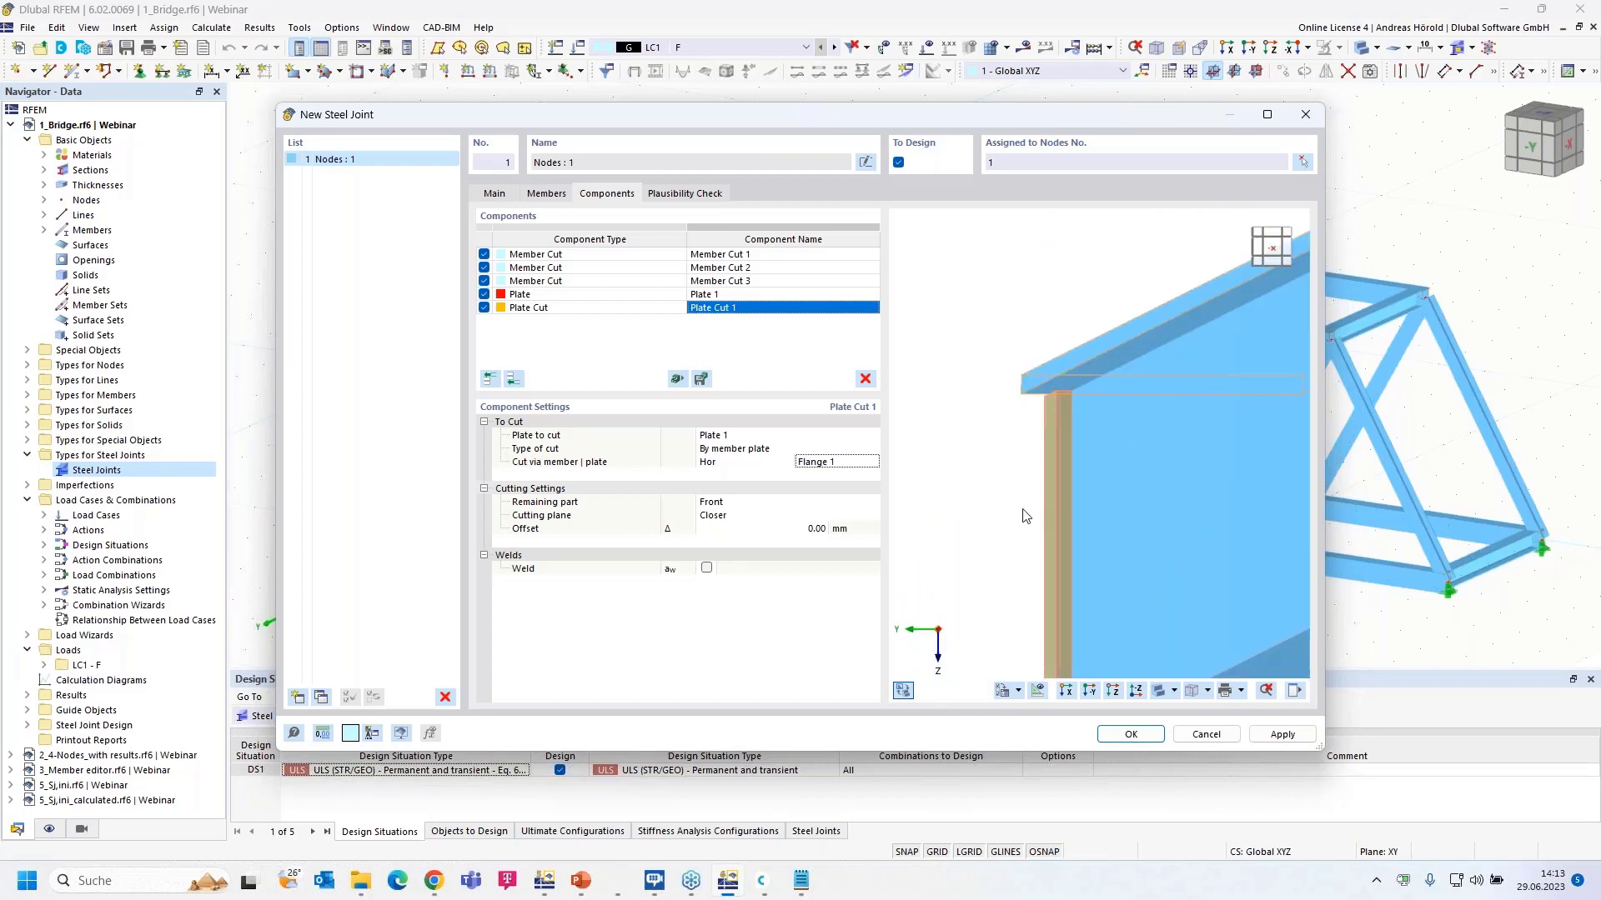
{"action": "left_click", "coordinate": [706, 568]}
{"action": "scroll", "coordinate": [1095, 404], "scroll_direction": "up", "scroll_amount": 4}
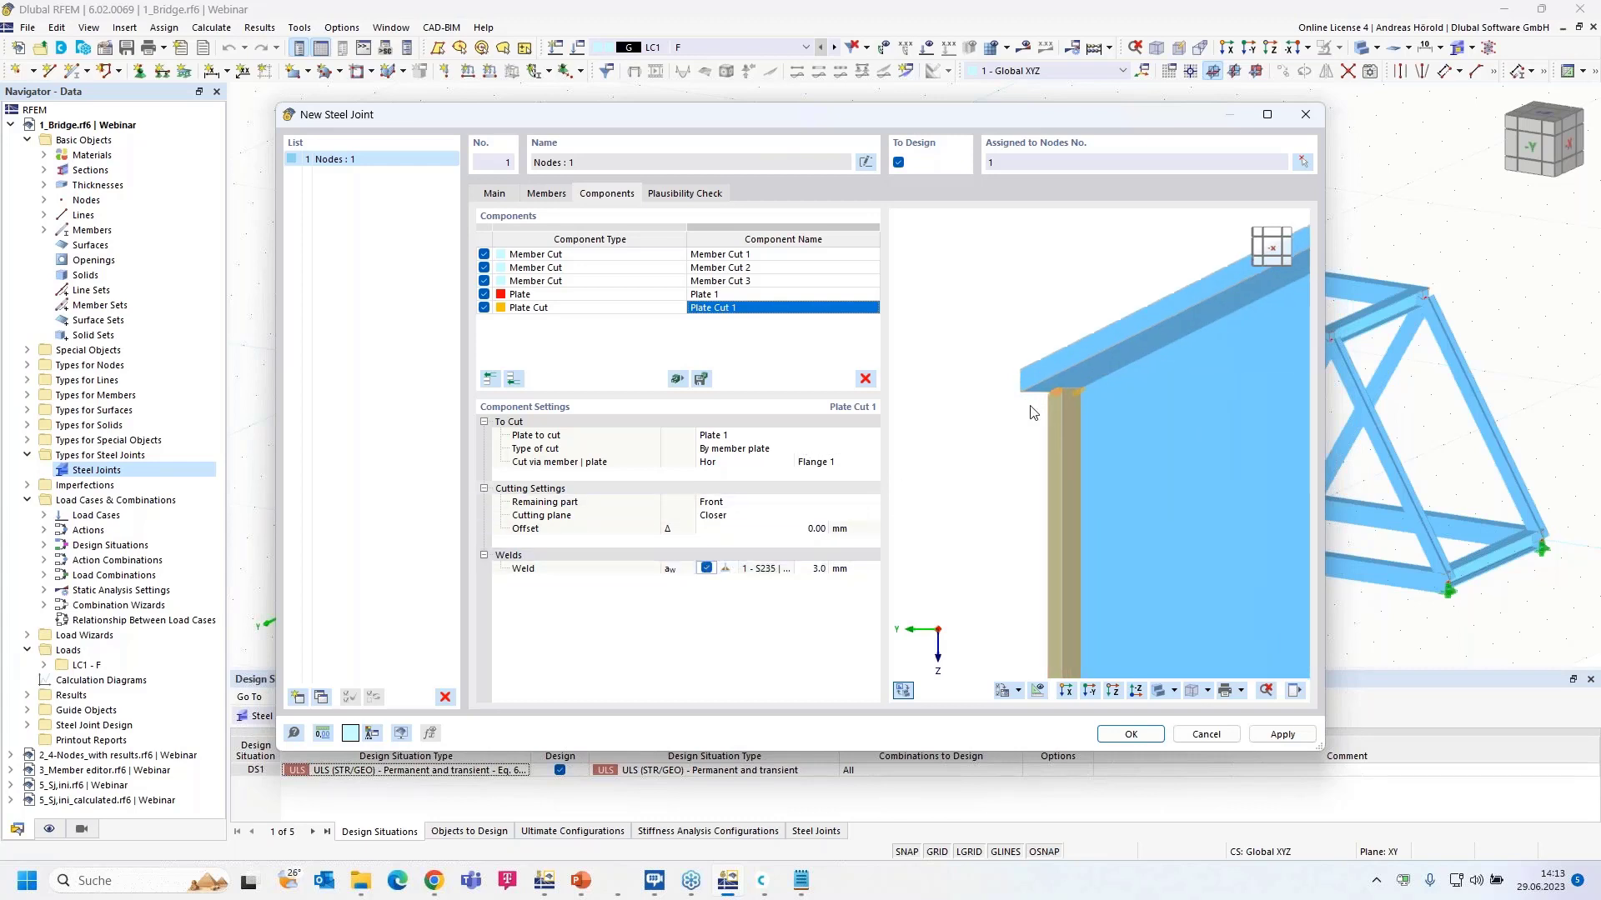
{"action": "scroll", "coordinate": [1096, 401], "scroll_direction": "up", "scroll_amount": 2}
{"action": "scroll", "coordinate": [1159, 357], "scroll_direction": "up", "scroll_amount": 2}
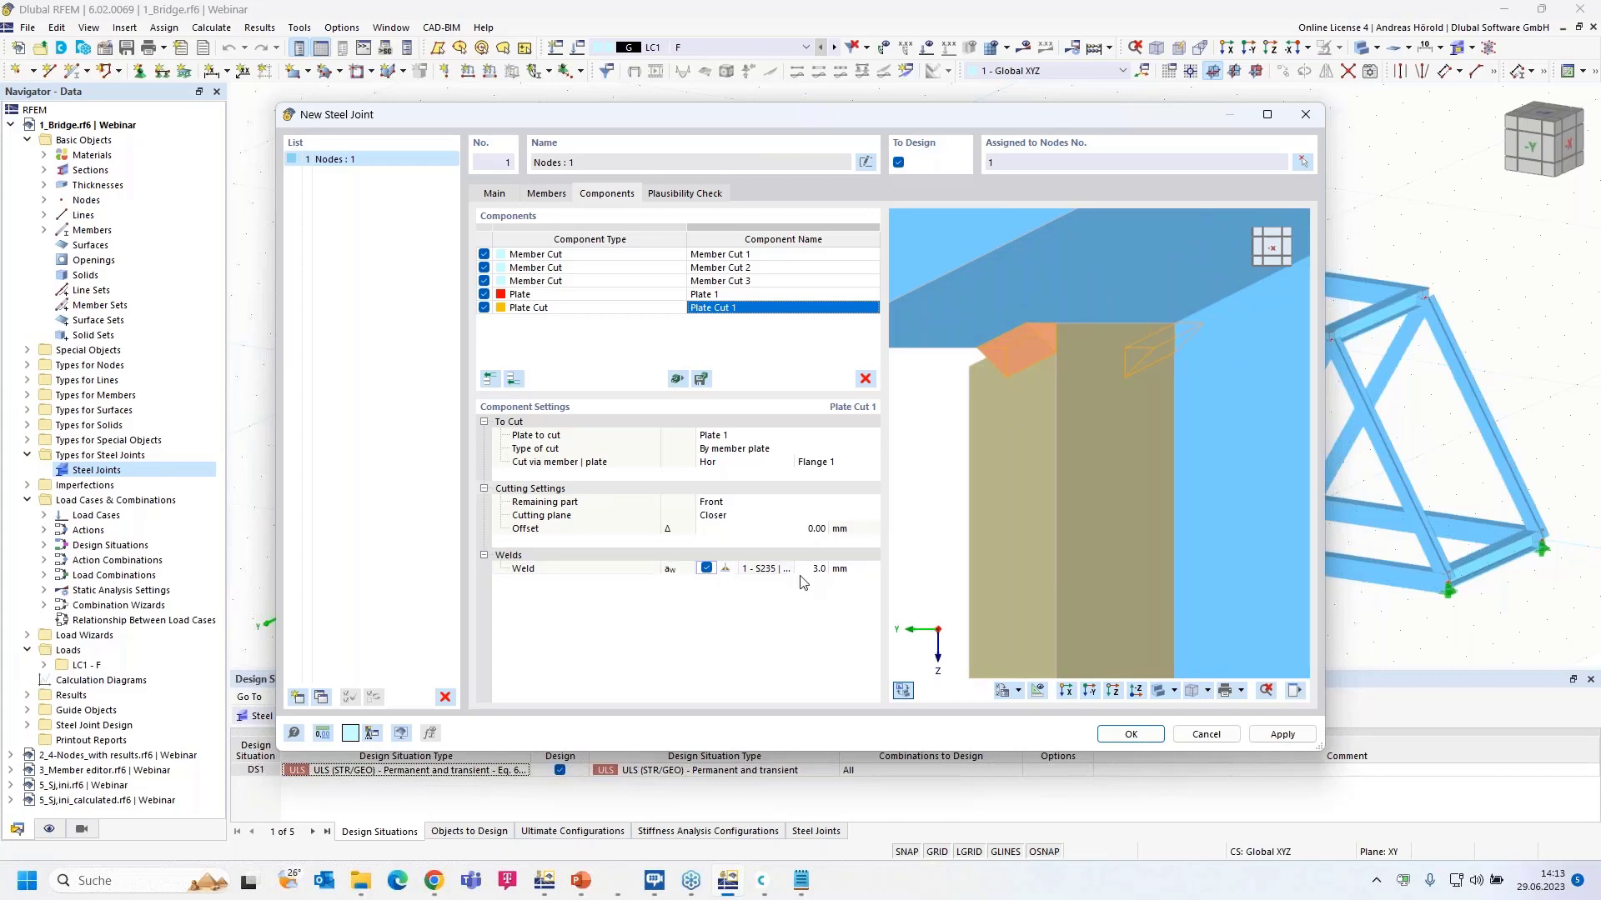
{"action": "left_click", "coordinate": [725, 568]}
{"action": "left_click", "coordinate": [731, 568]}
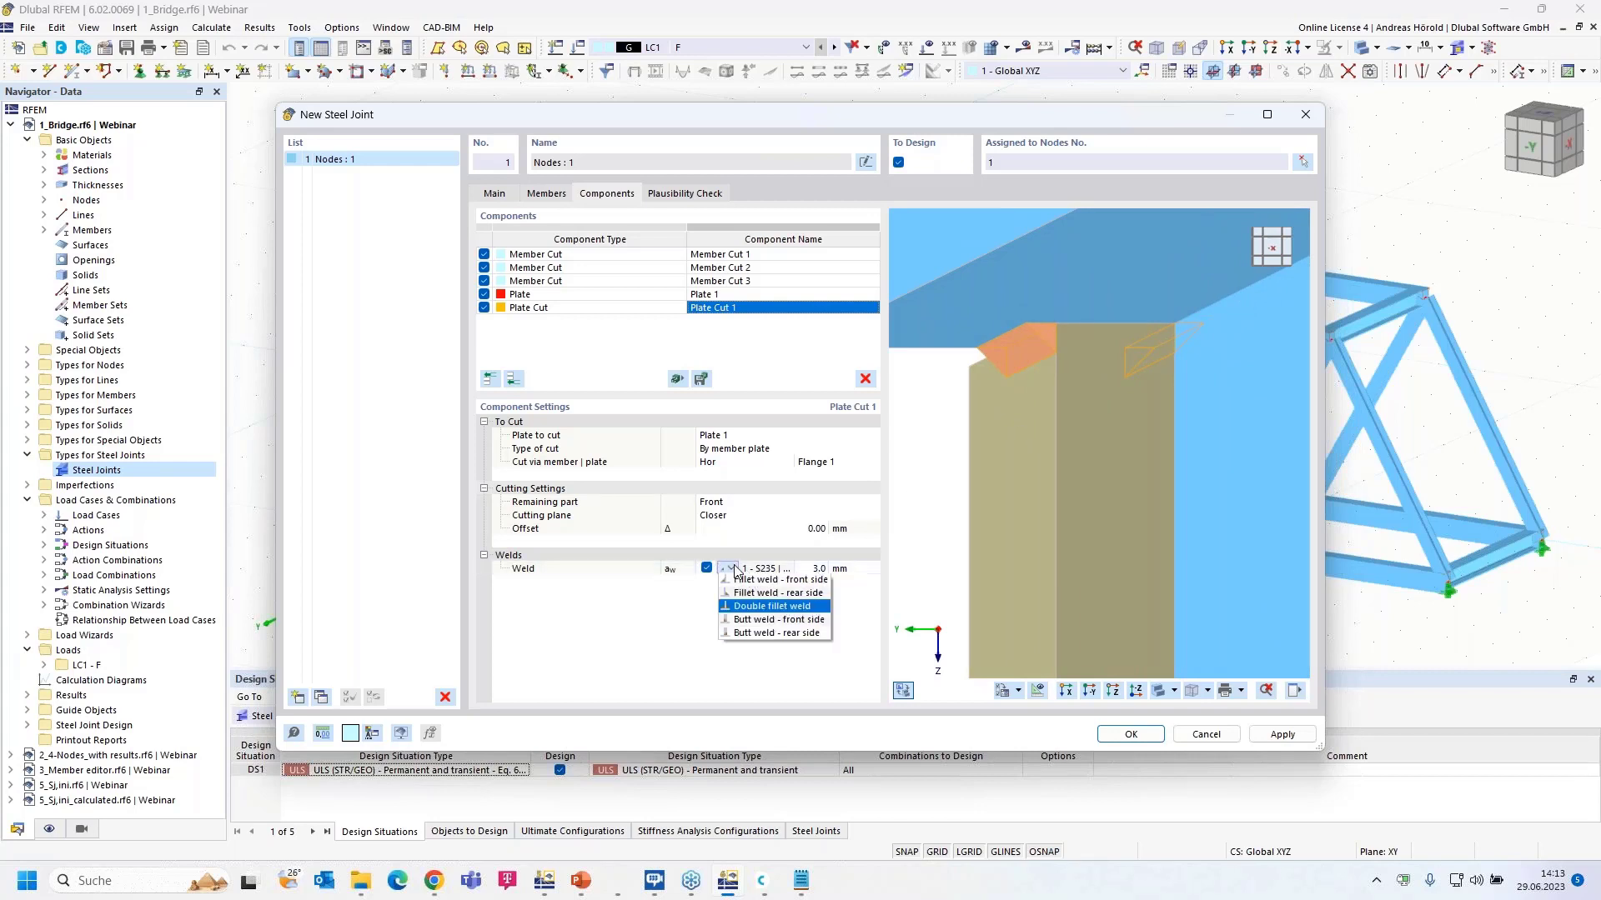
{"action": "left_click", "coordinate": [779, 593]}
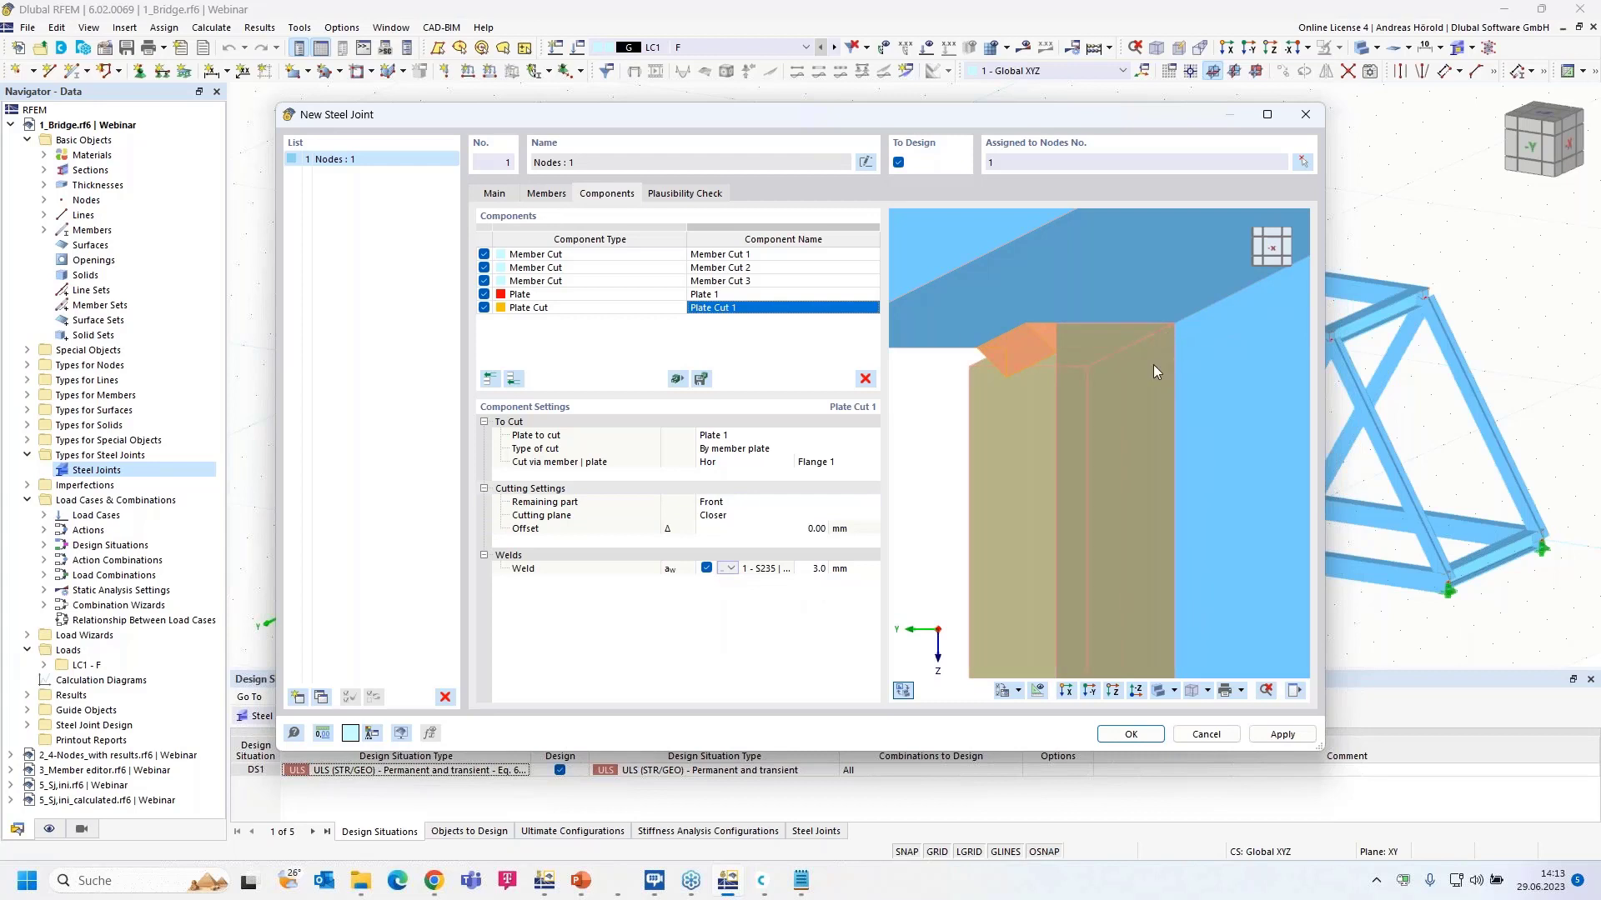
{"action": "scroll", "coordinate": [1068, 422], "scroll_direction": "down", "scroll_amount": 2}
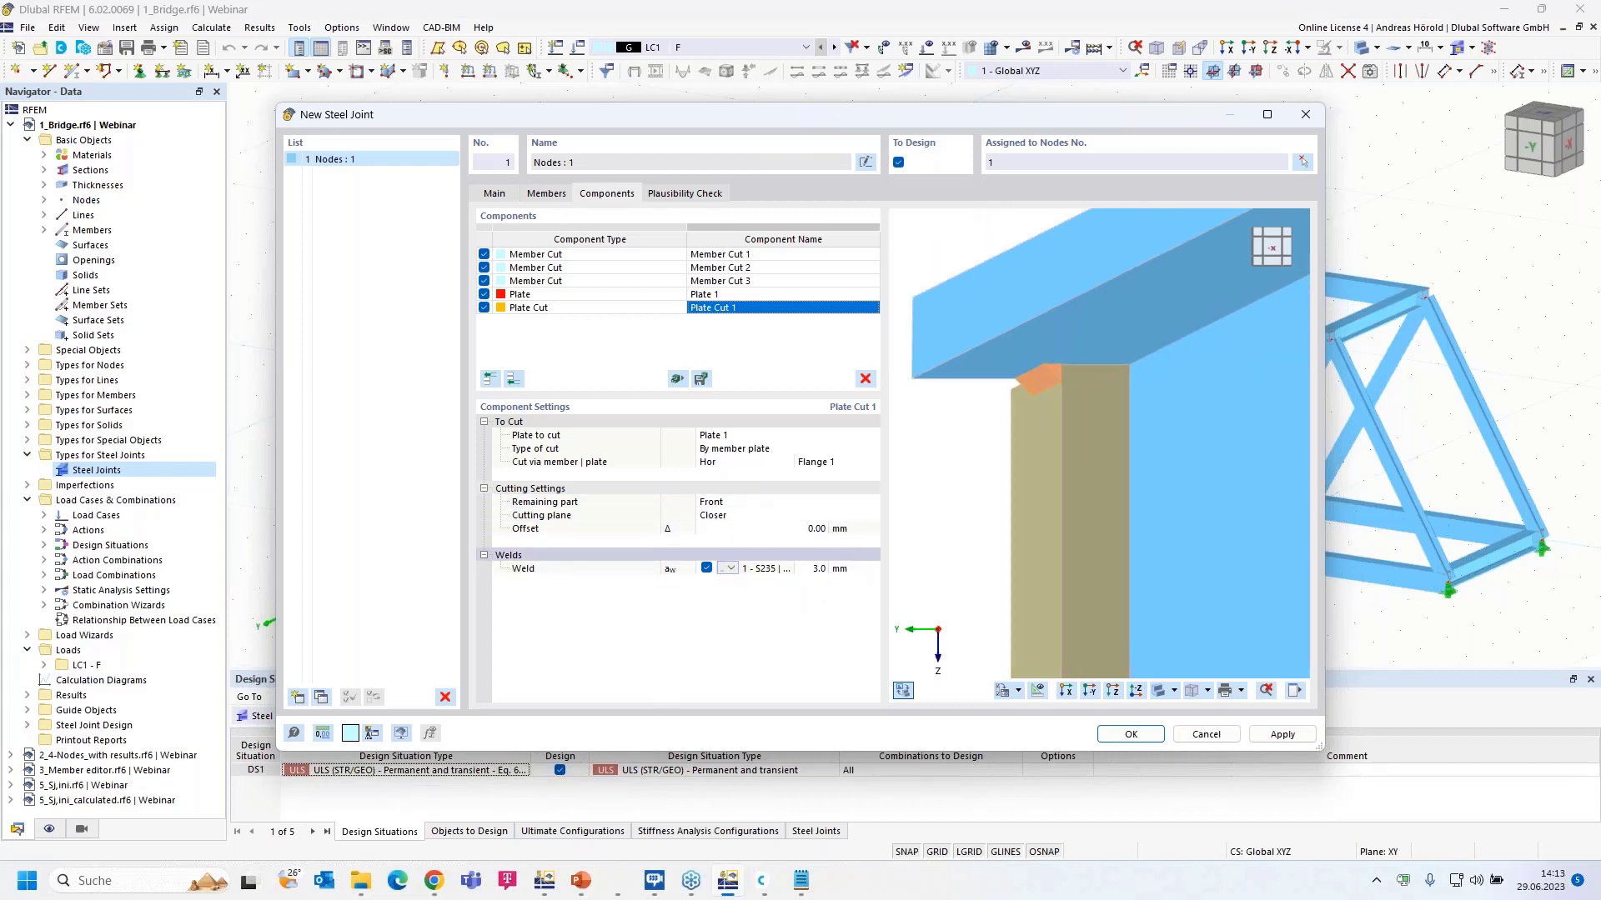
Step: Set the thickness of the plate-to-flange weld to 8 mm
{"action": "left_click", "coordinate": [809, 568]}
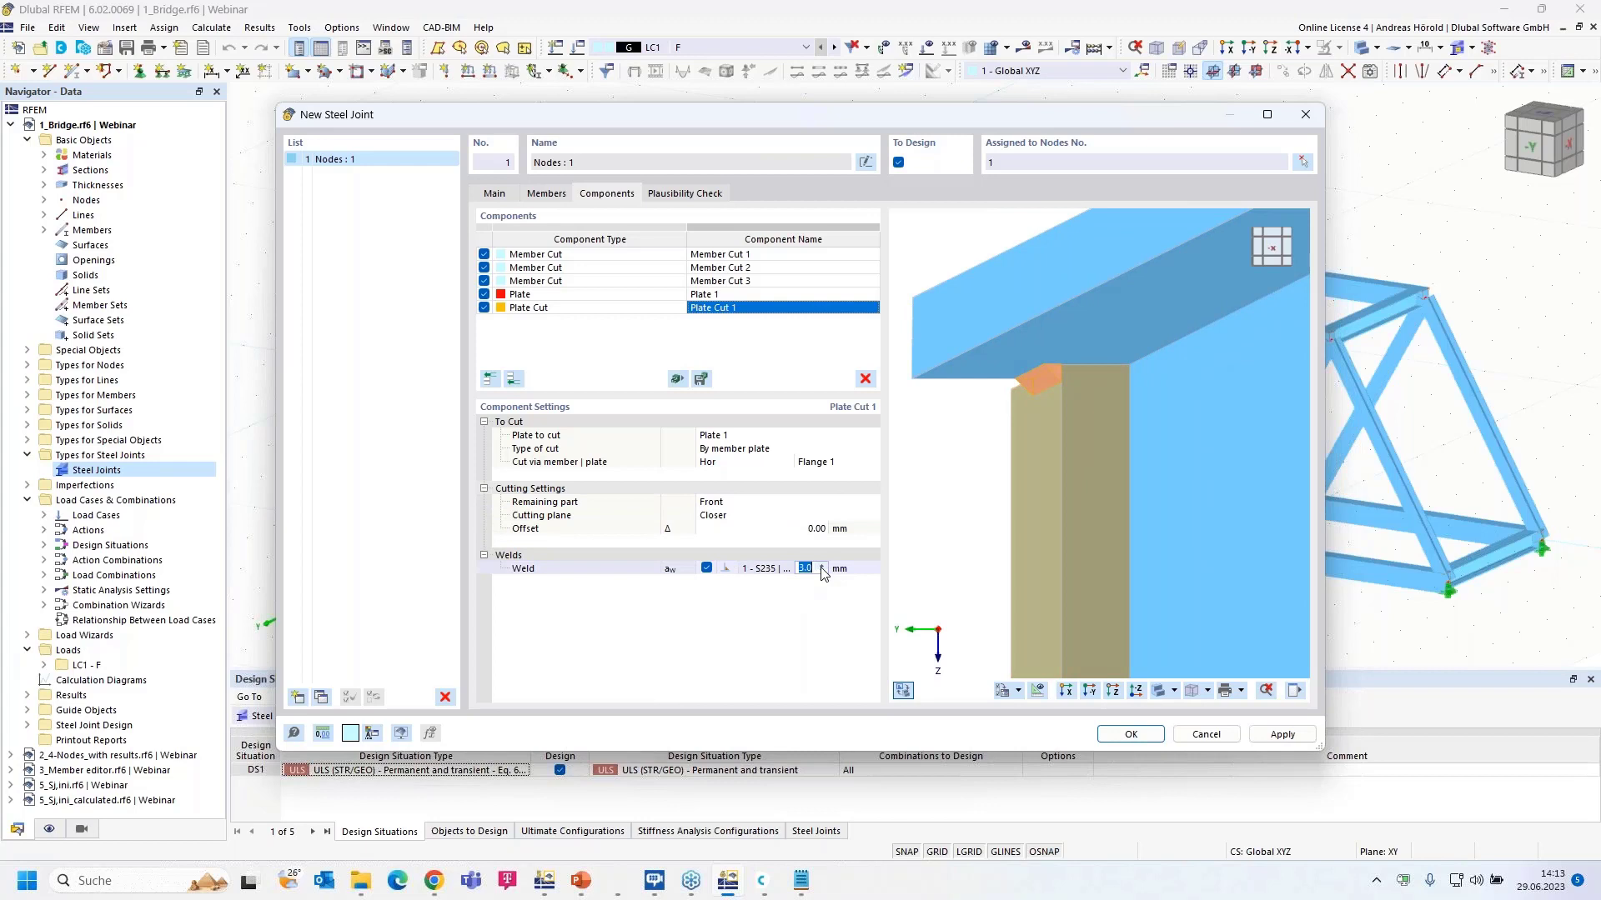
{"action": "type", "text": "8"}
{"action": "left_click", "coordinate": [822, 608]}
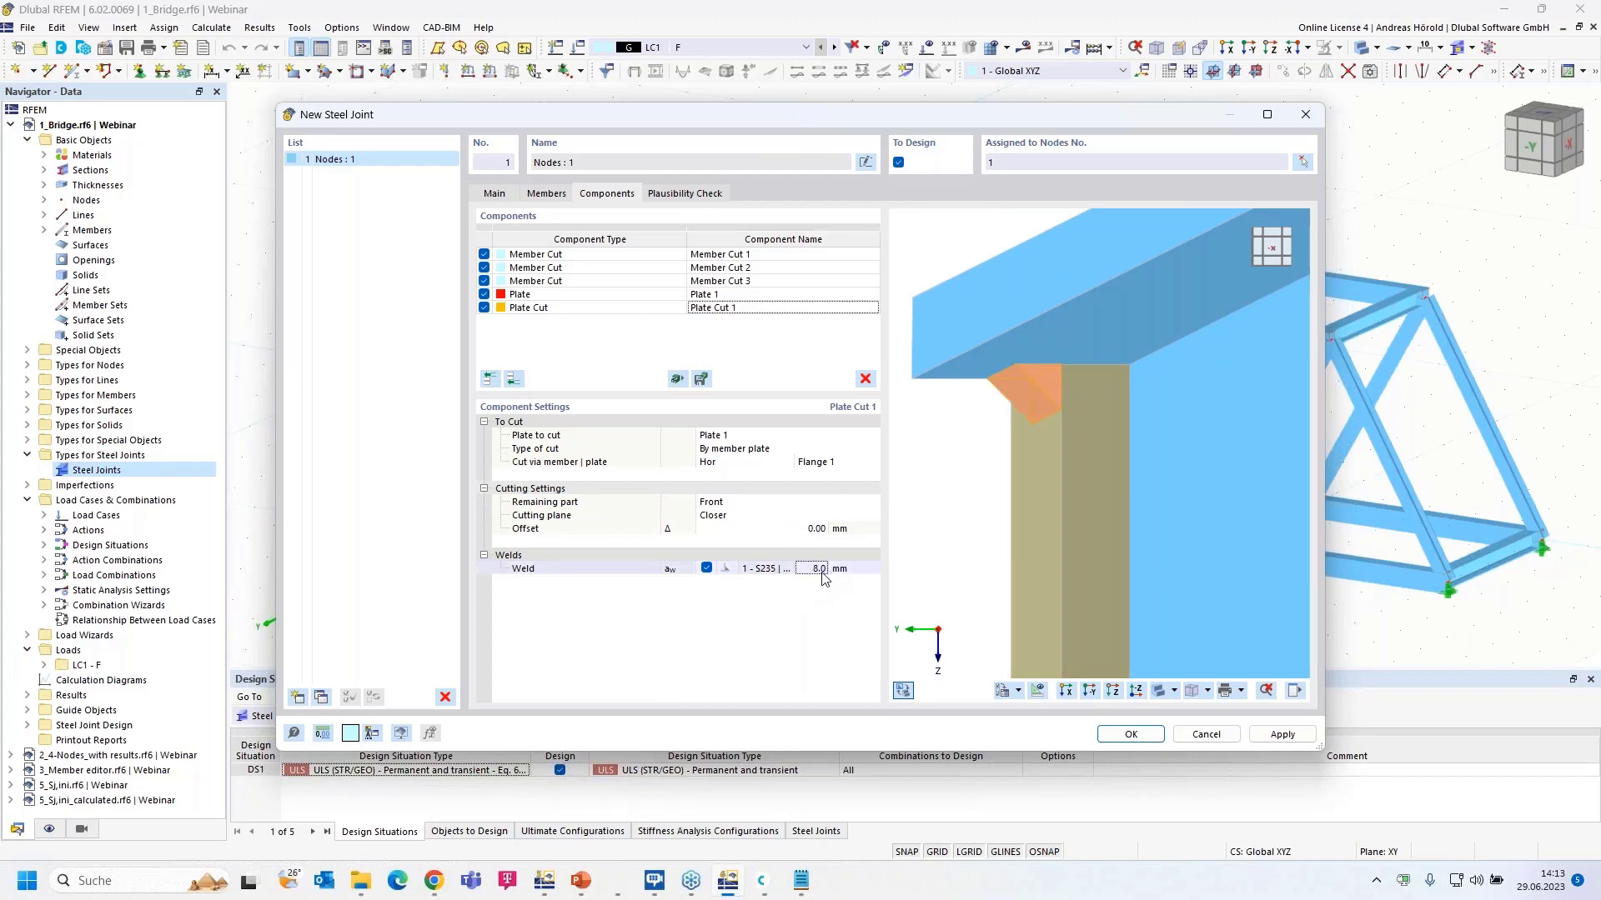
Step: Add a second Plate Cut component that cuts Plate 1 by member plate via the Web of Dia 1
{"action": "left_click", "coordinate": [1089, 691]}
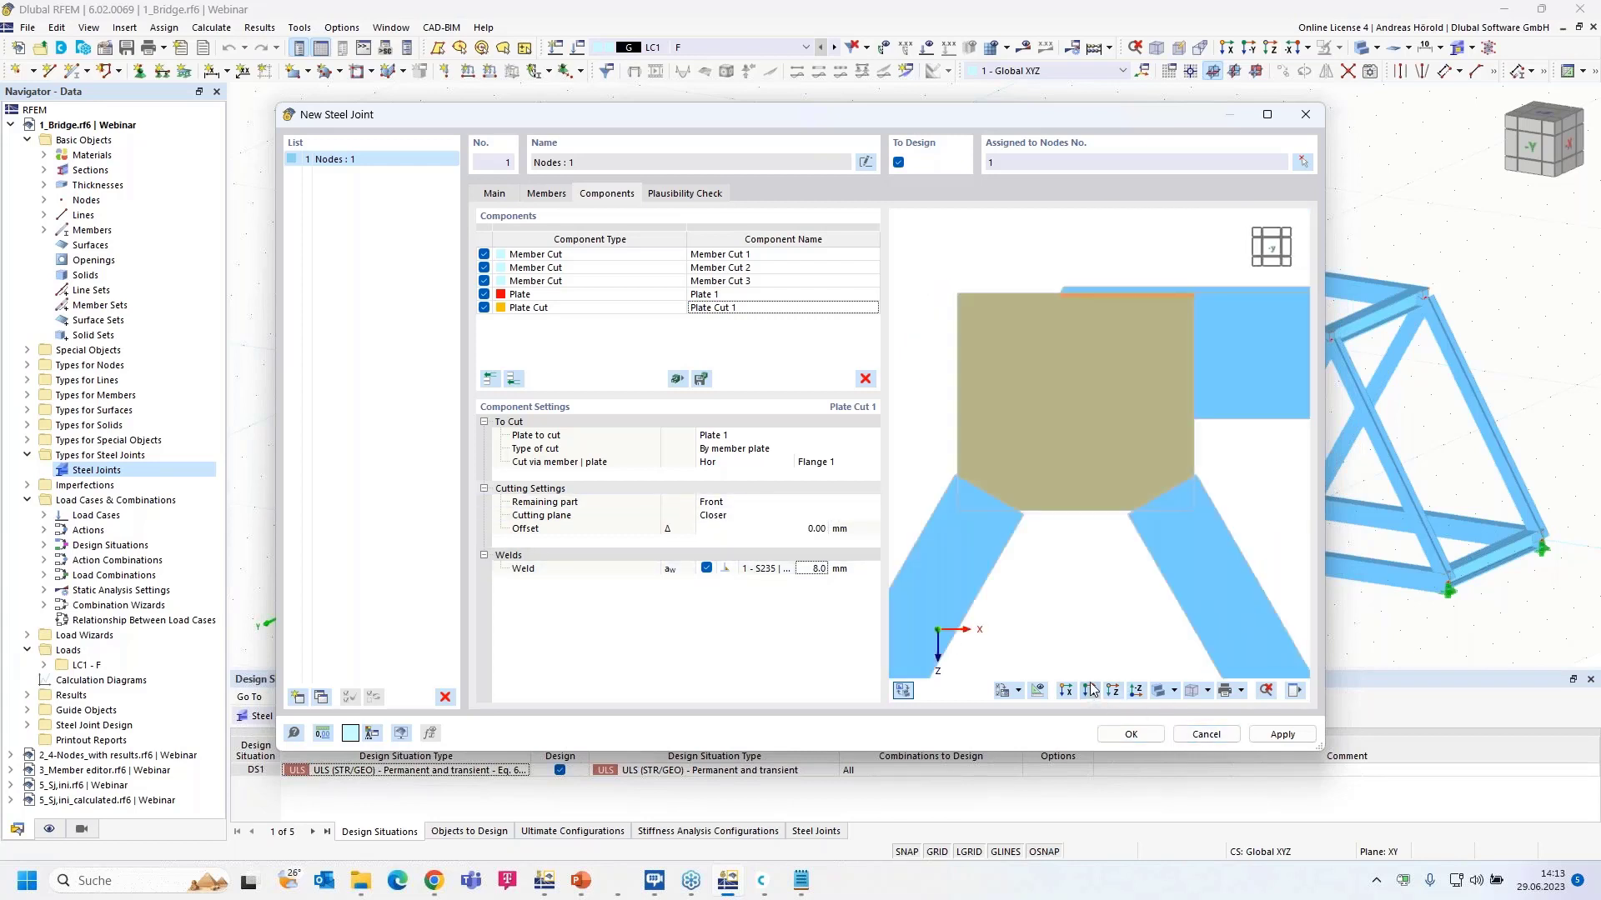
{"action": "left_click", "coordinate": [512, 380]}
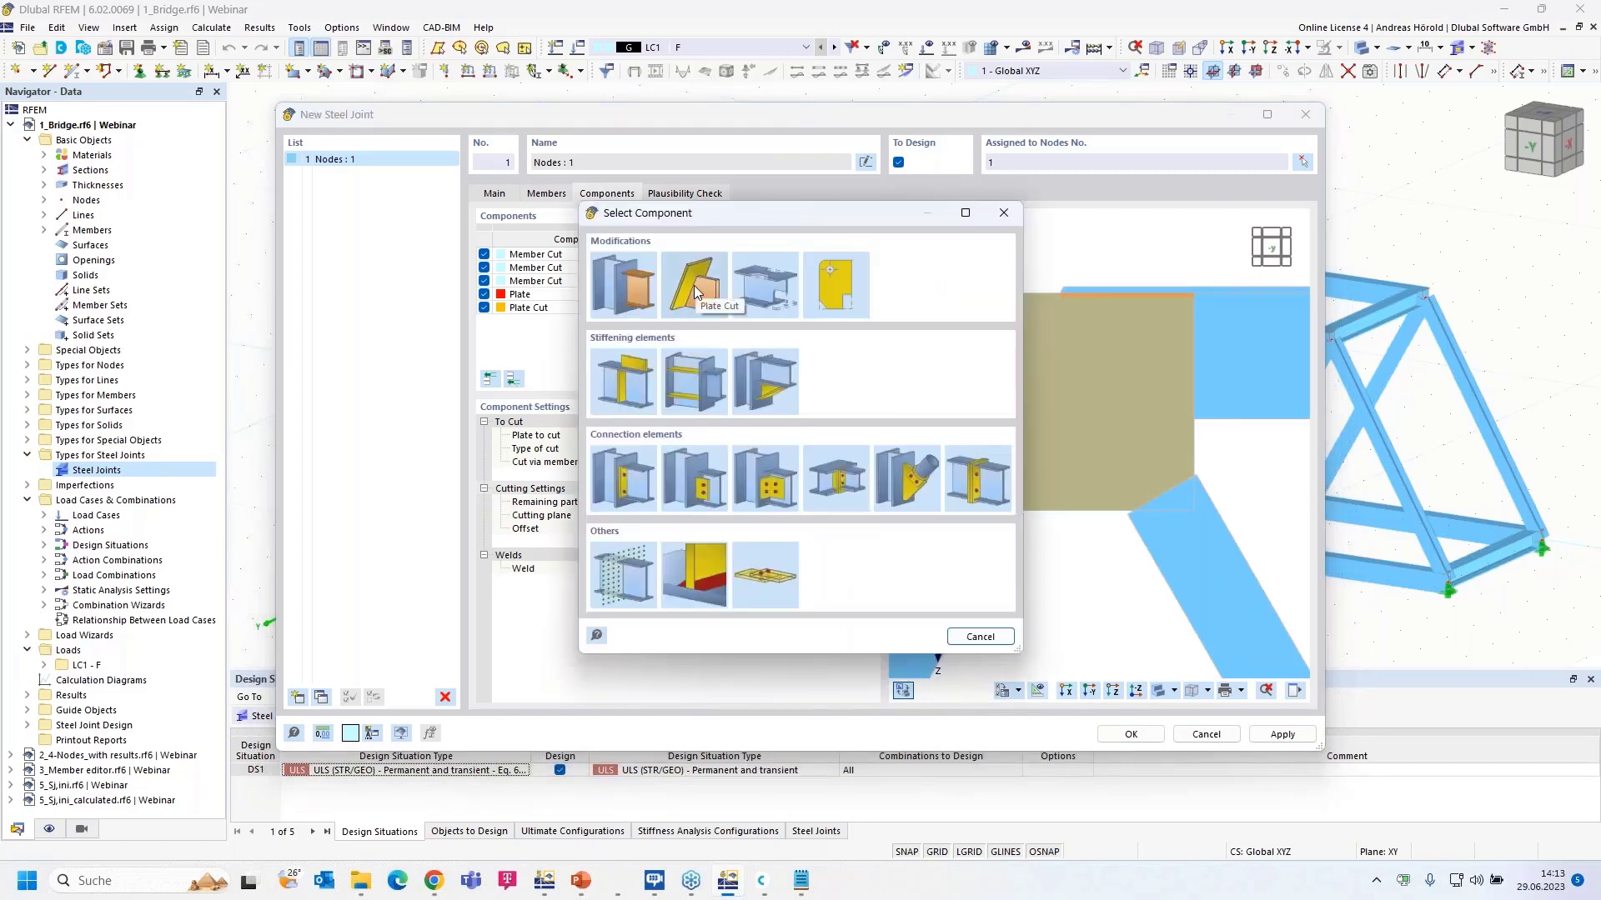
{"action": "left_click", "coordinate": [694, 285]}
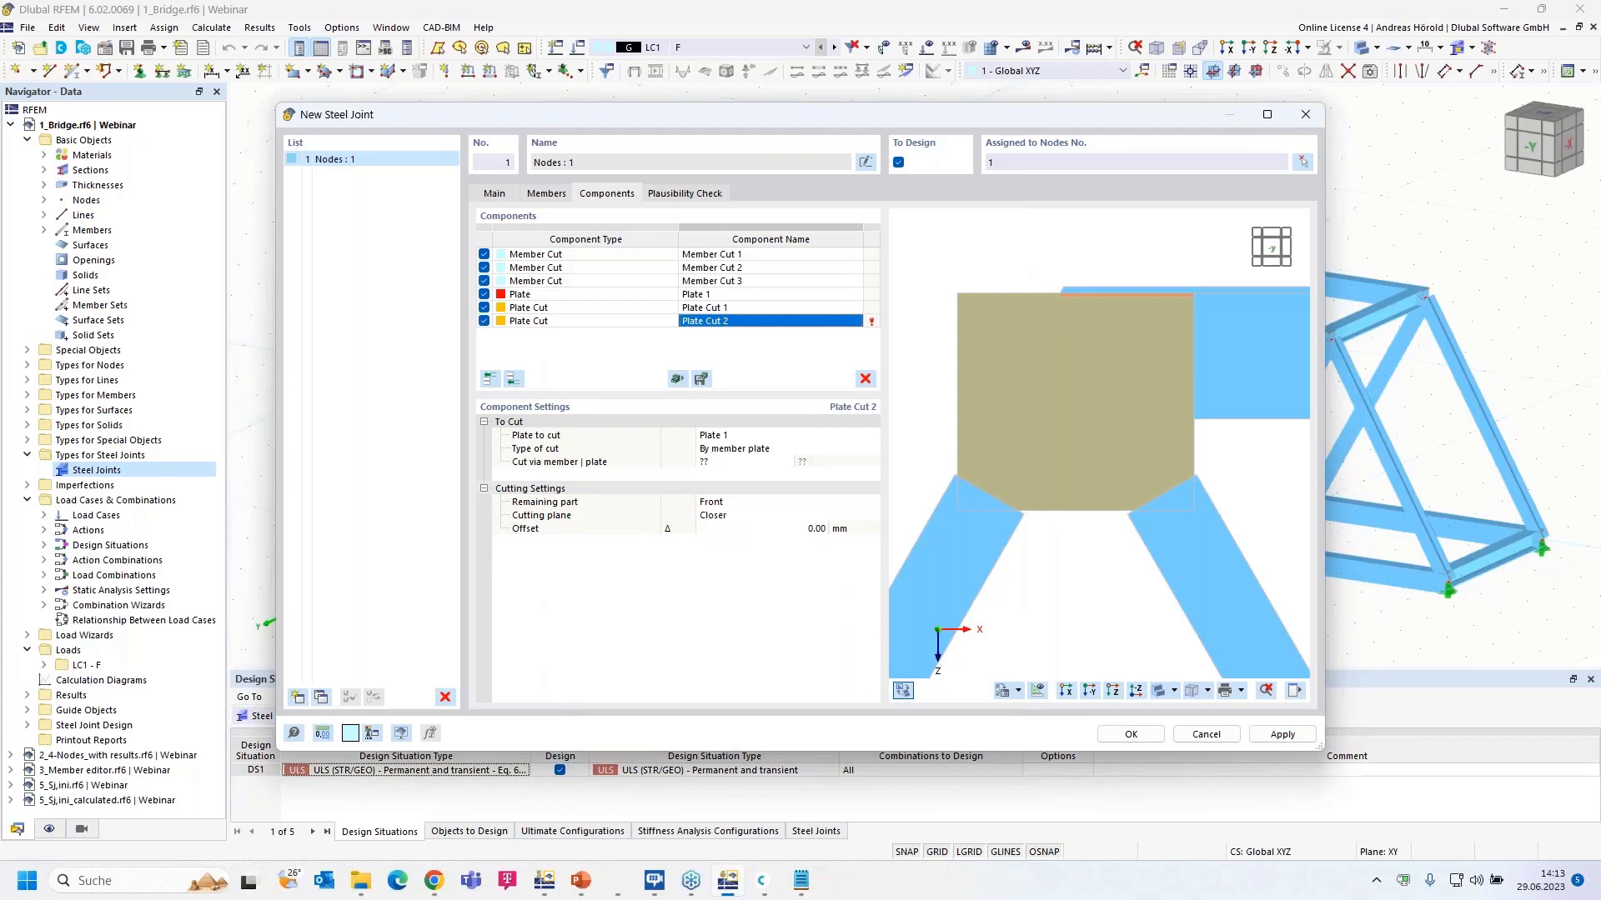
{"action": "left_click", "coordinate": [723, 462]}
{"action": "left_click", "coordinate": [788, 462]}
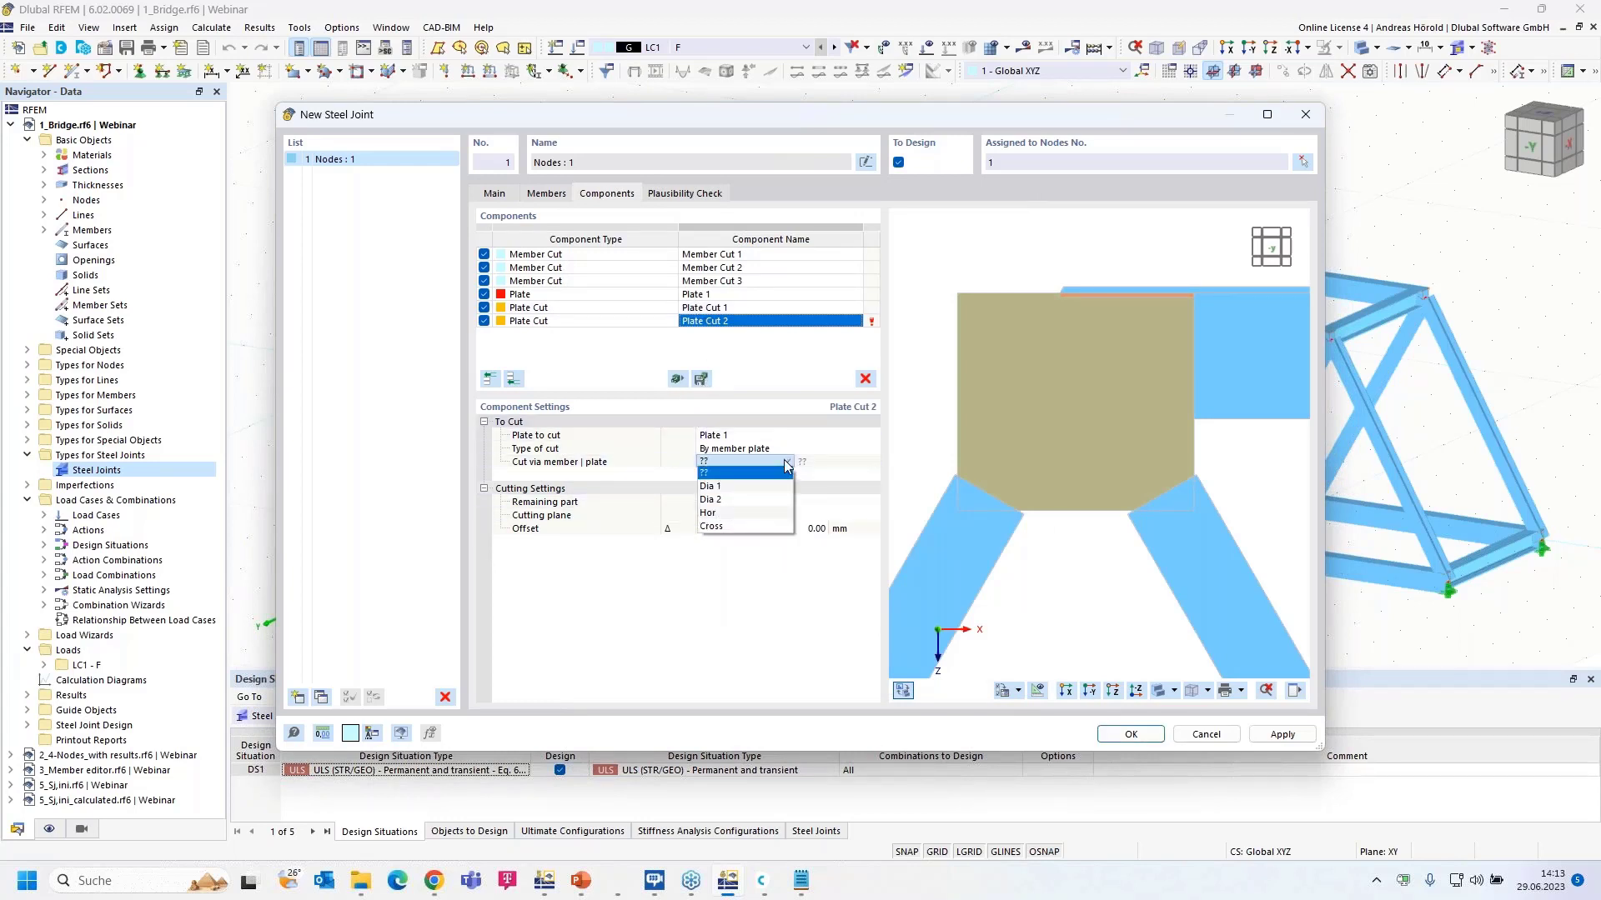
{"action": "left_click", "coordinate": [751, 486]}
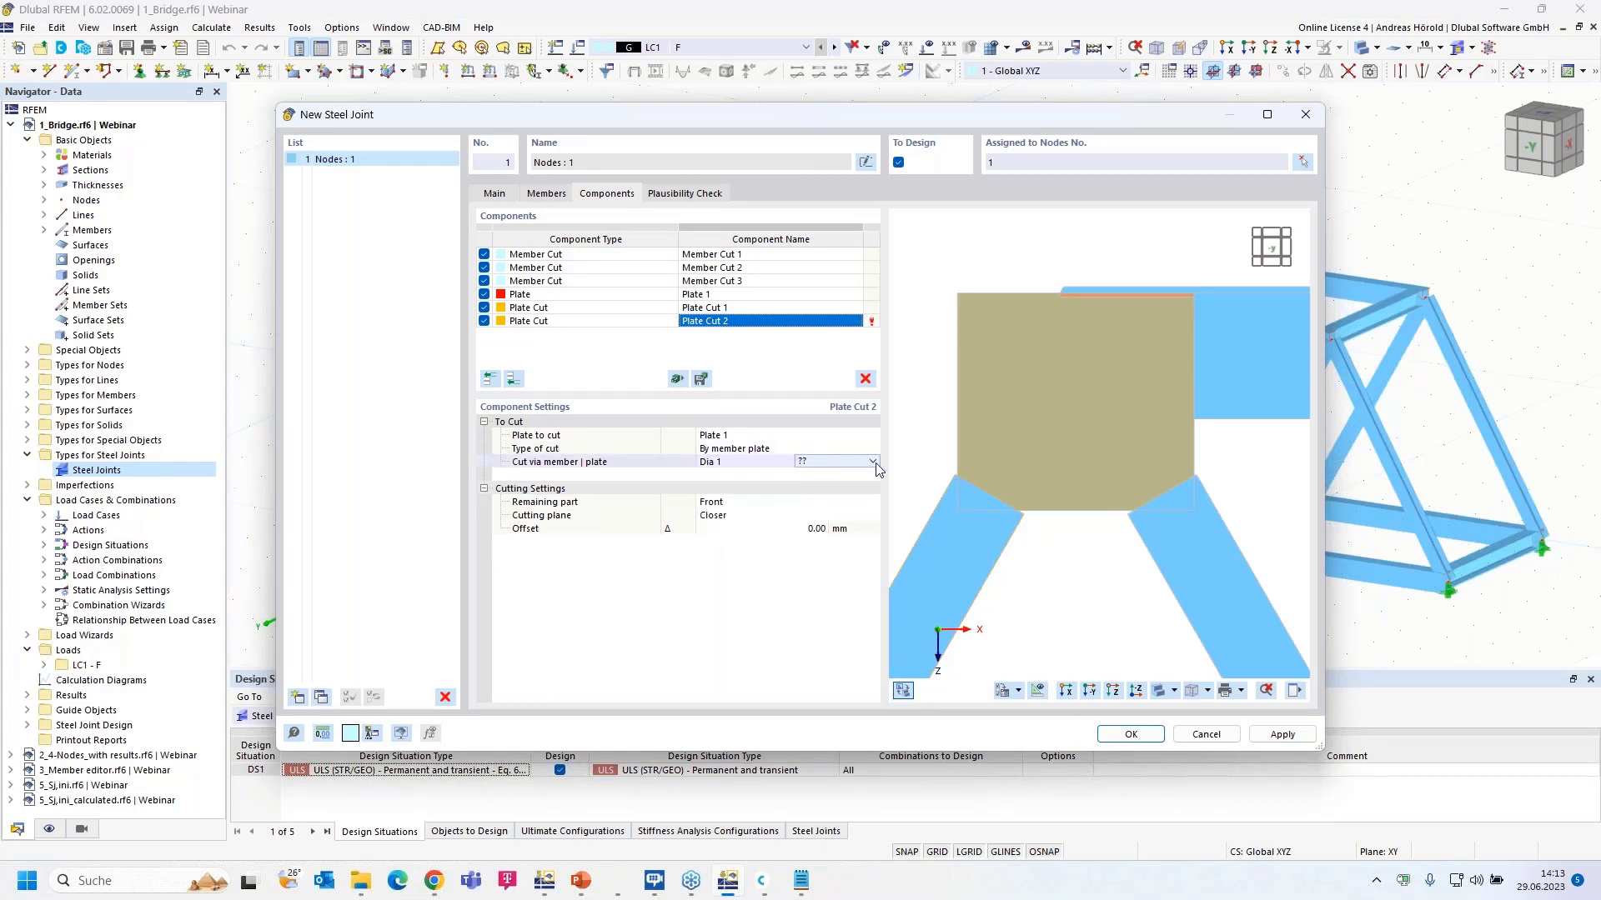
{"action": "left_click", "coordinate": [874, 462]}
{"action": "left_click", "coordinate": [844, 500]}
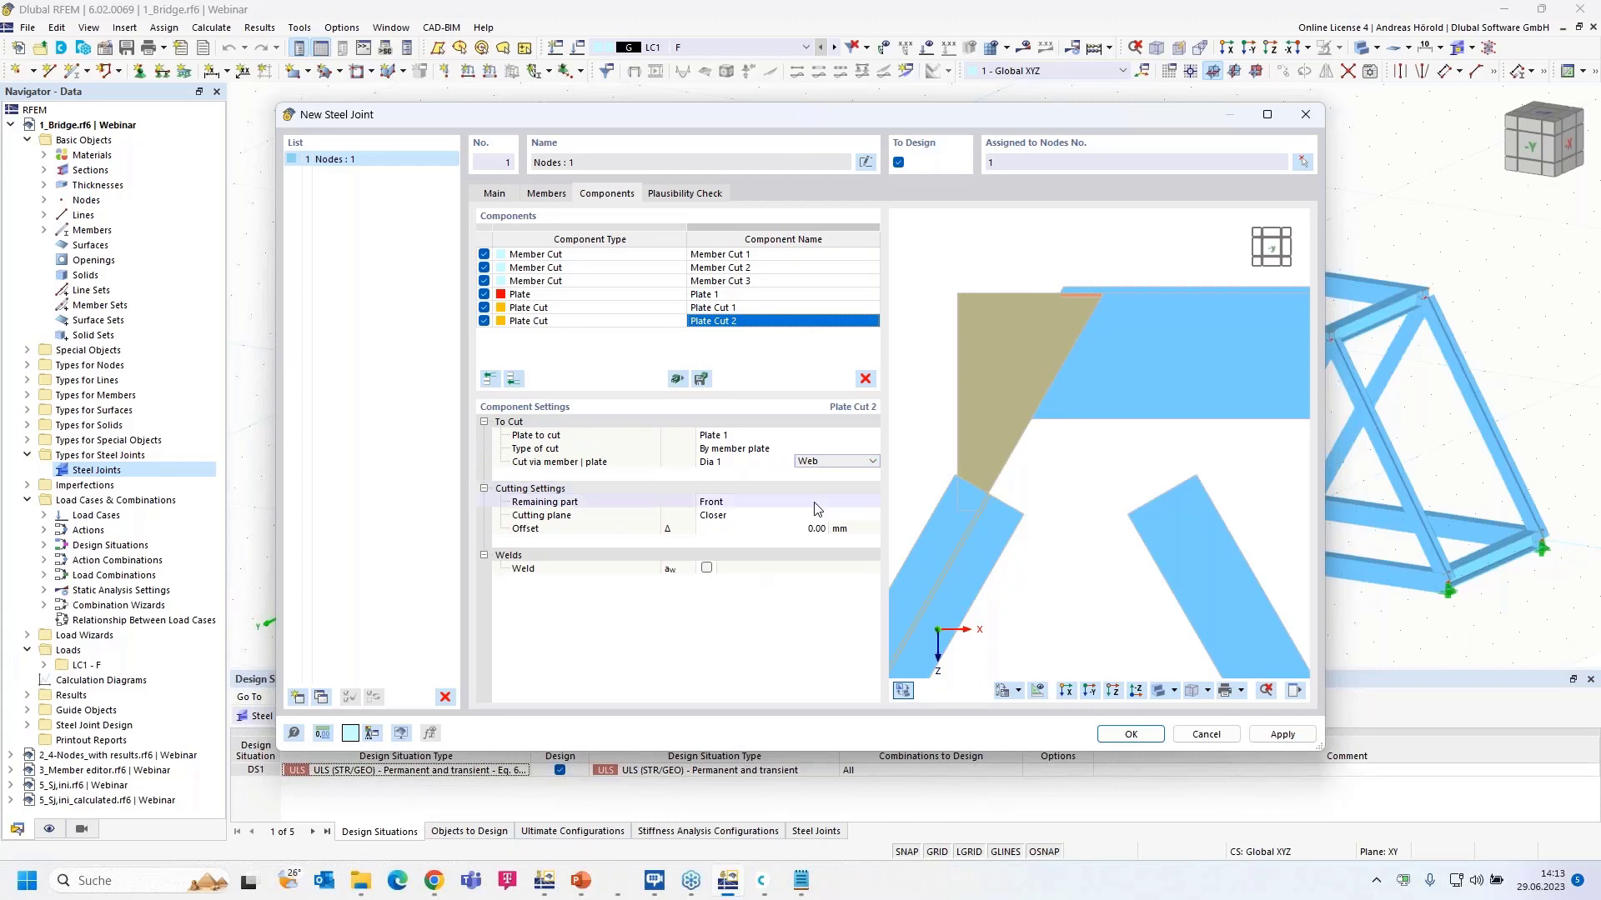
Step: Set the remaining part of the second plate cut on Plate 1 to Rear
{"action": "left_click", "coordinate": [737, 503]}
{"action": "left_click", "coordinate": [736, 502]}
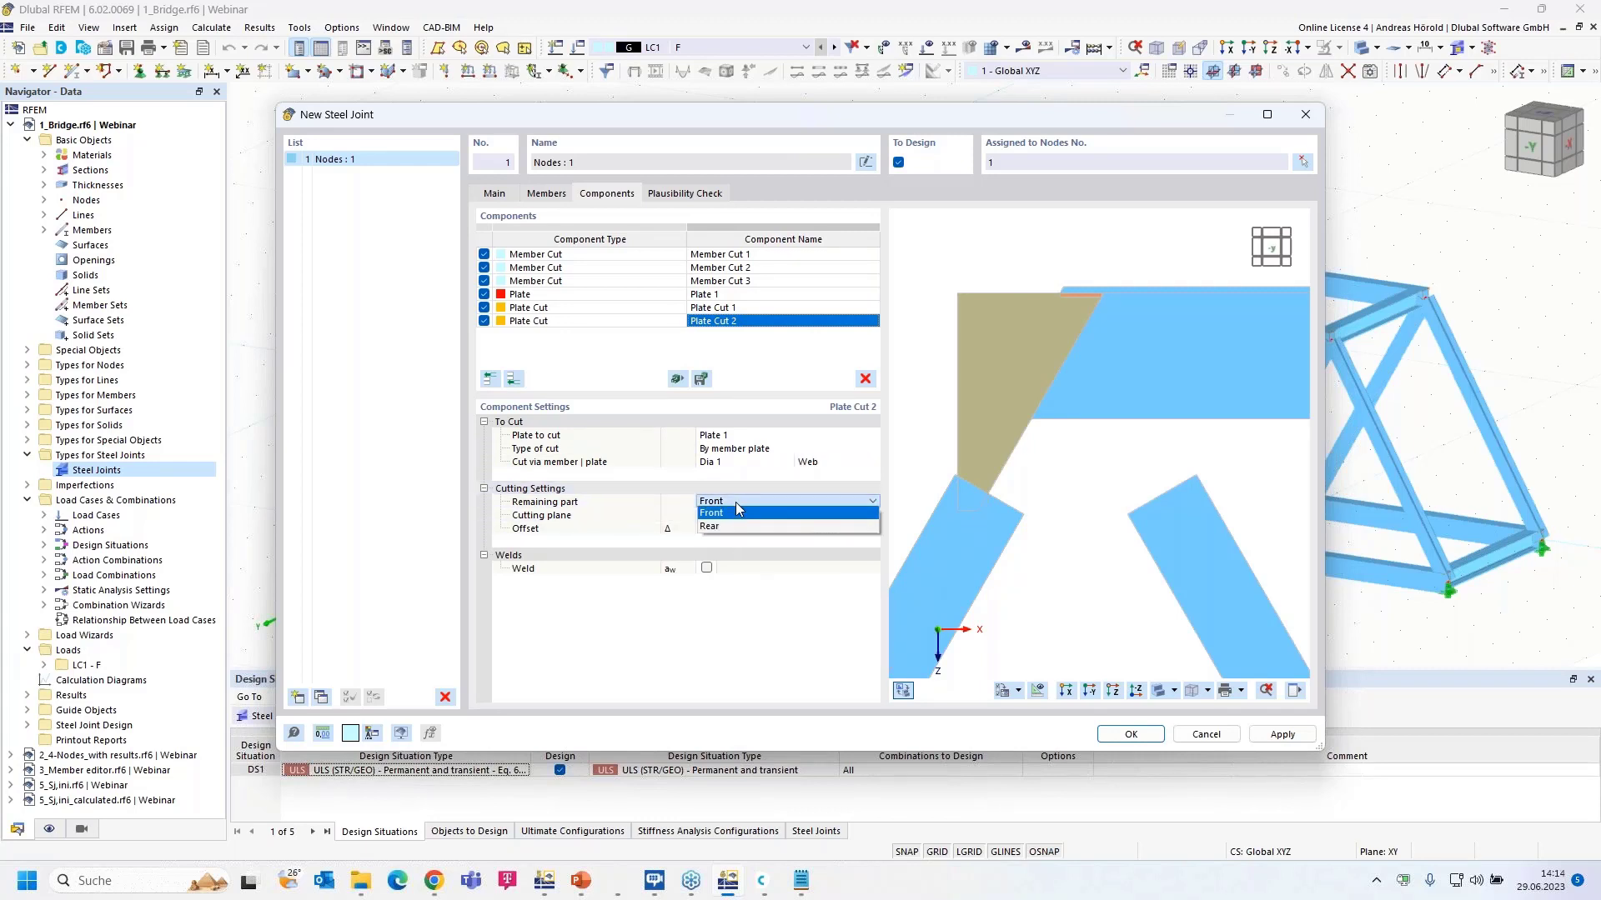
{"action": "left_click", "coordinate": [728, 529]}
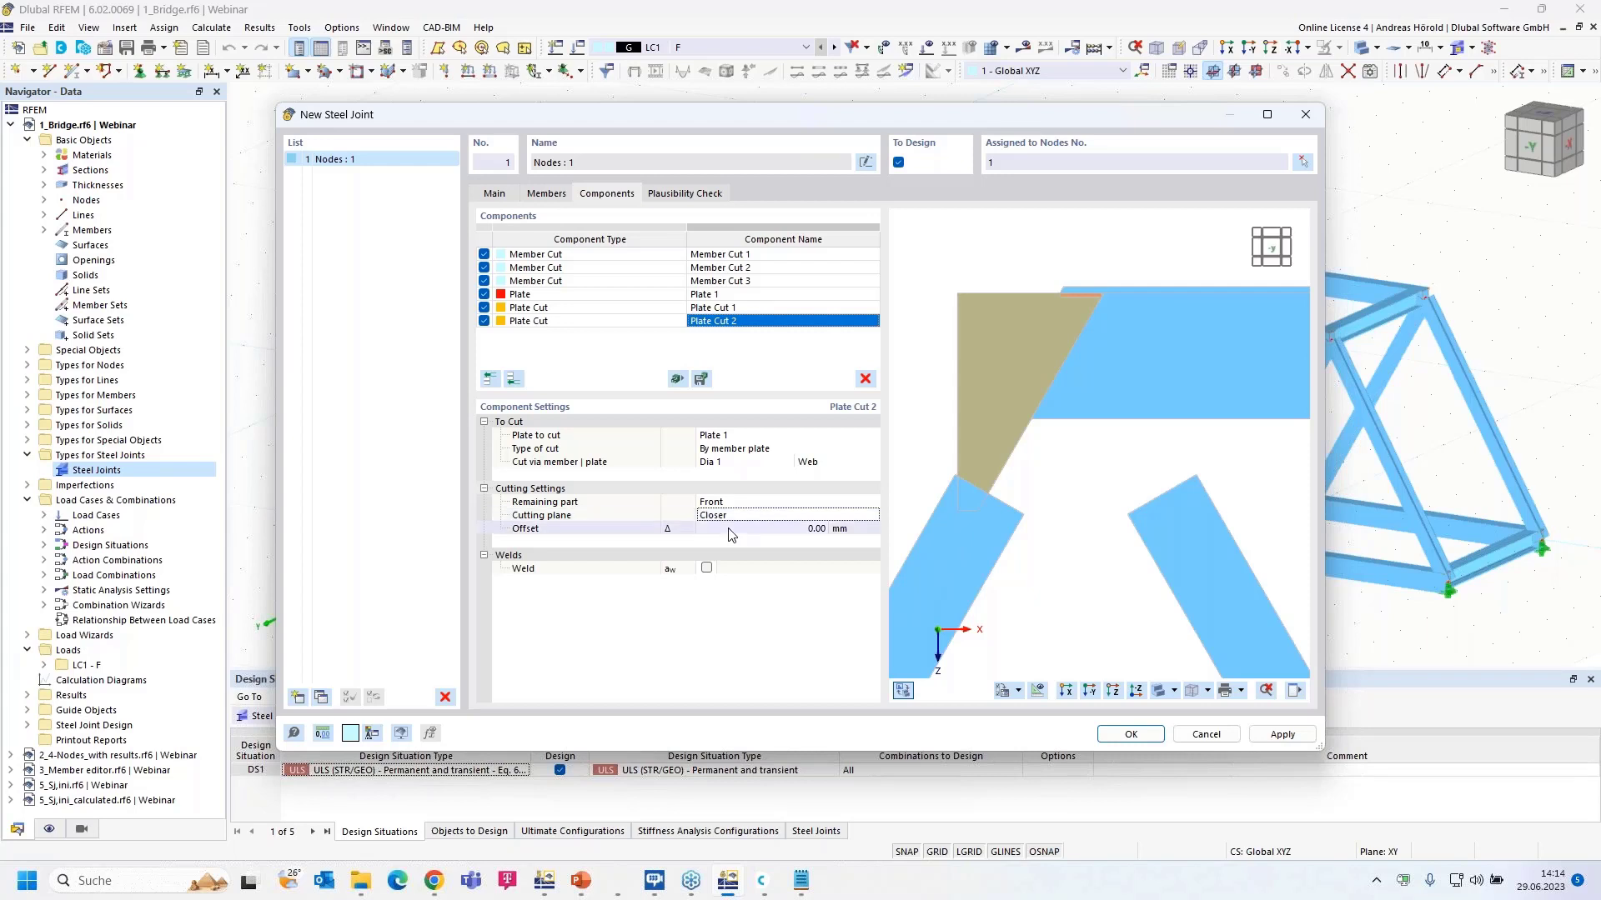
{"action": "left_click", "coordinate": [792, 502]}
{"action": "left_click", "coordinate": [792, 503]}
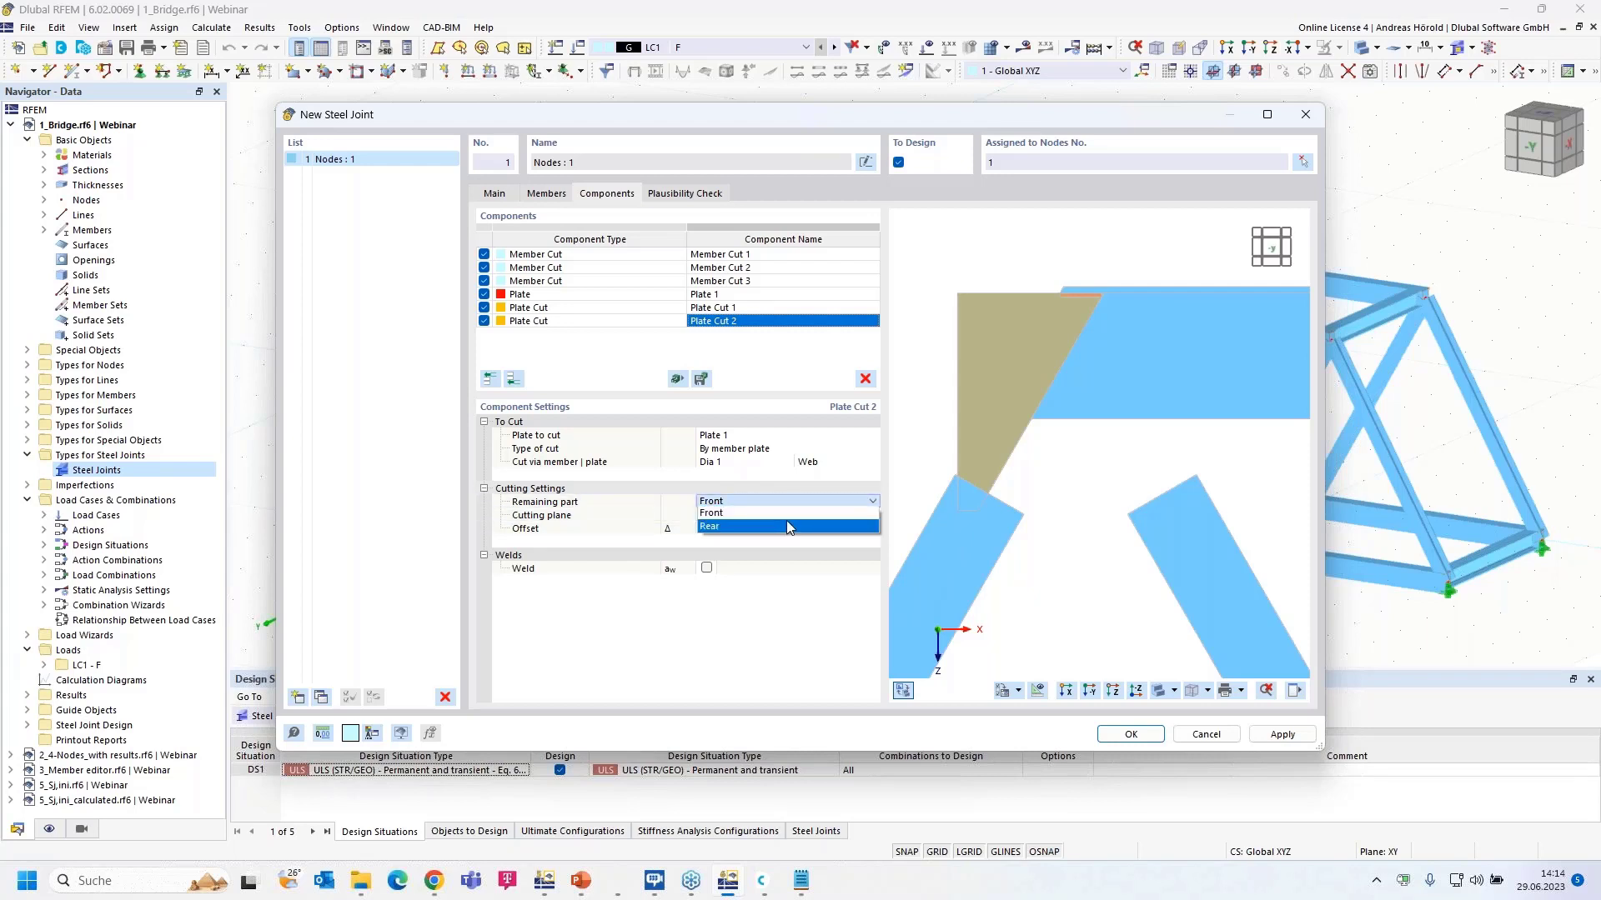
{"action": "left_click", "coordinate": [787, 525]}
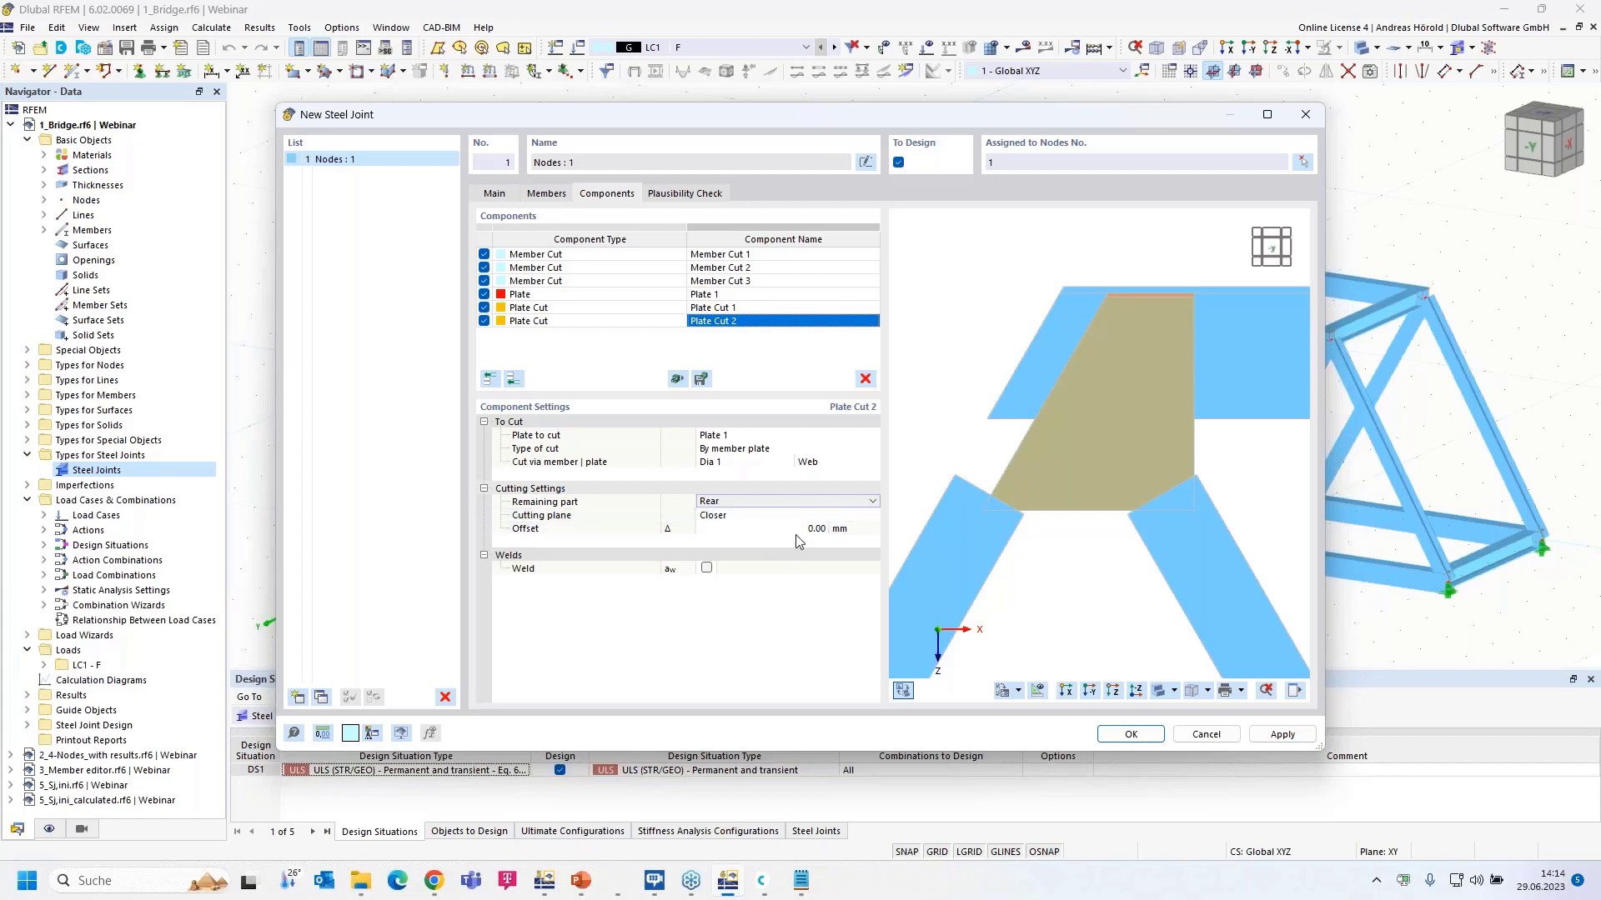
Step: Set the offset of the second plate cut's cutting plane to -125 mm
{"action": "left_click", "coordinate": [796, 528]}
{"action": "type", "text": "-125"}
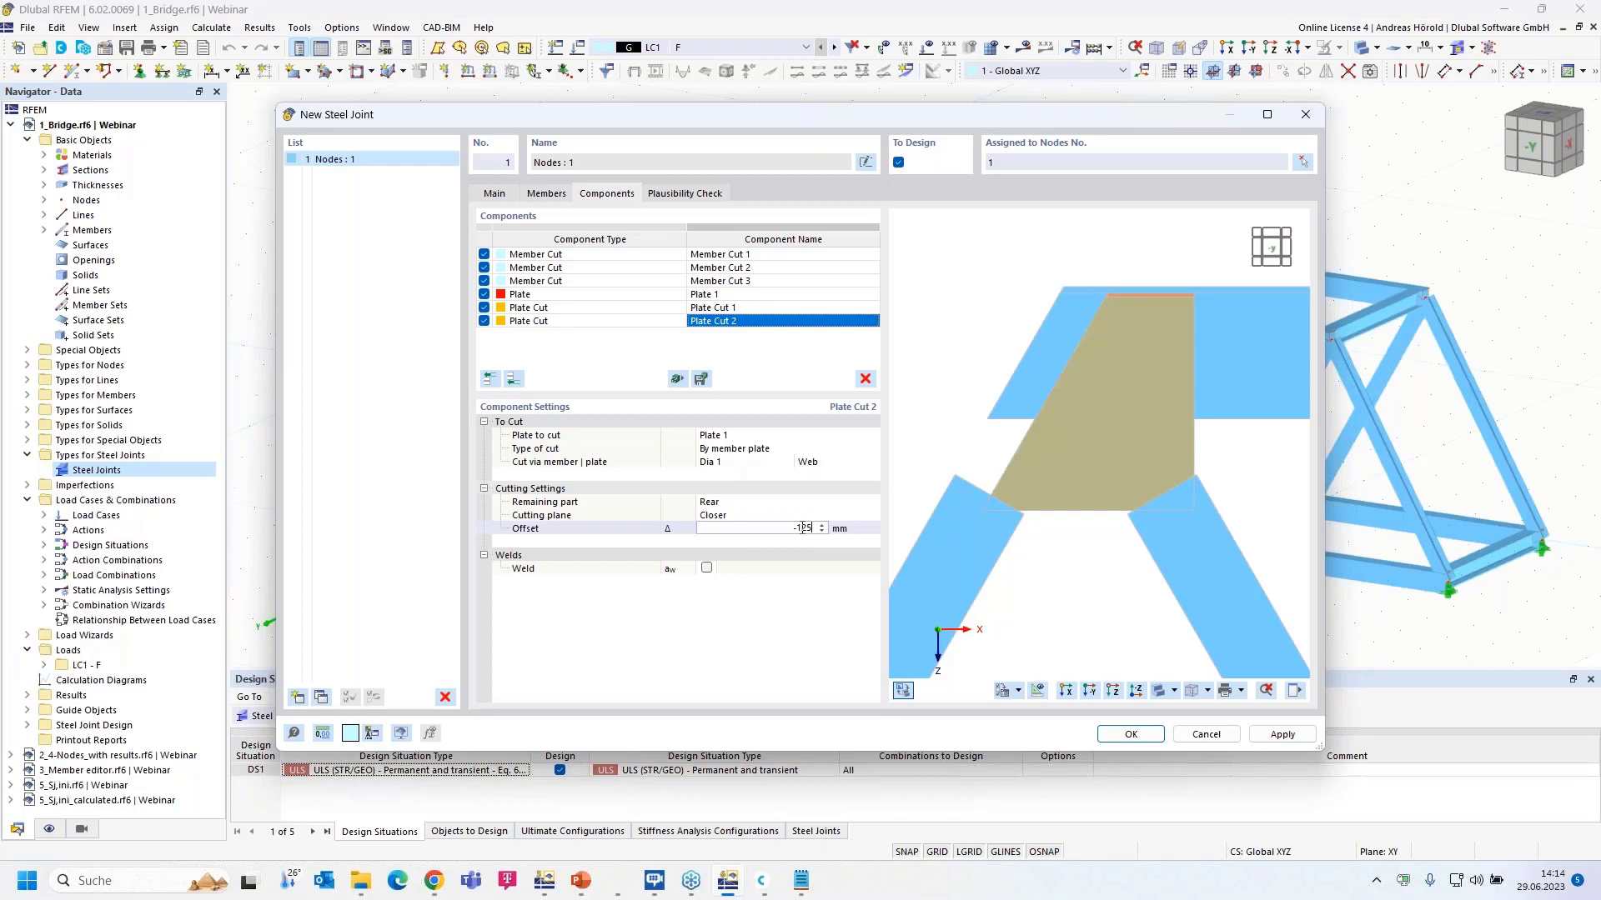
{"action": "key", "text": "Return"}
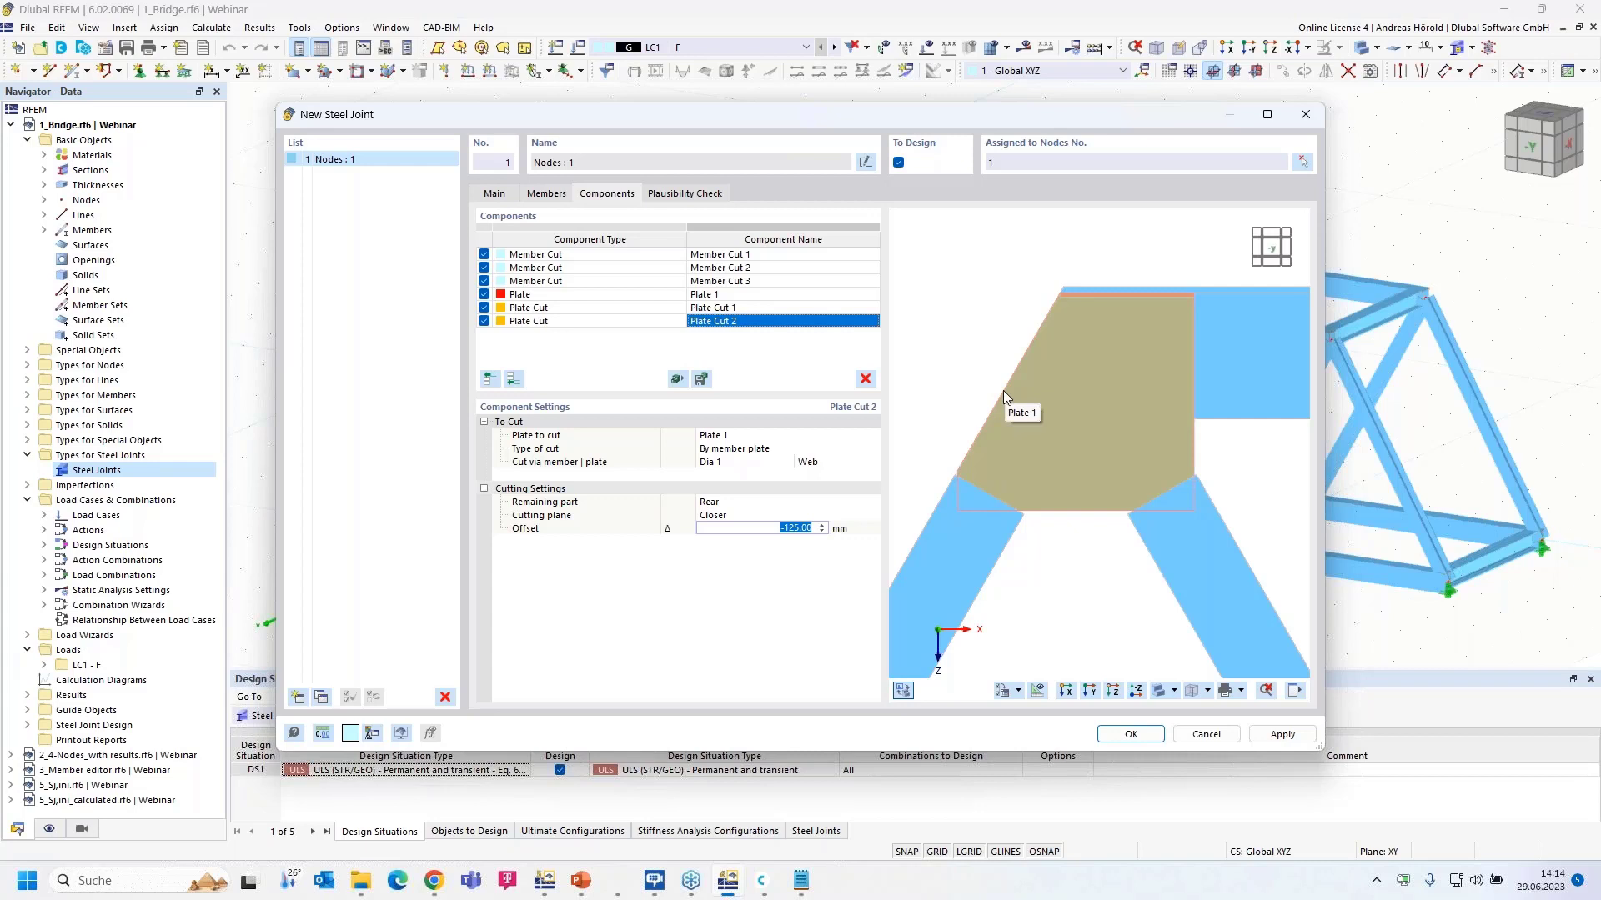
Step: Add a Plate Editor component for Plate 1 with Opening as its type of operation
{"action": "left_click", "coordinate": [512, 380]}
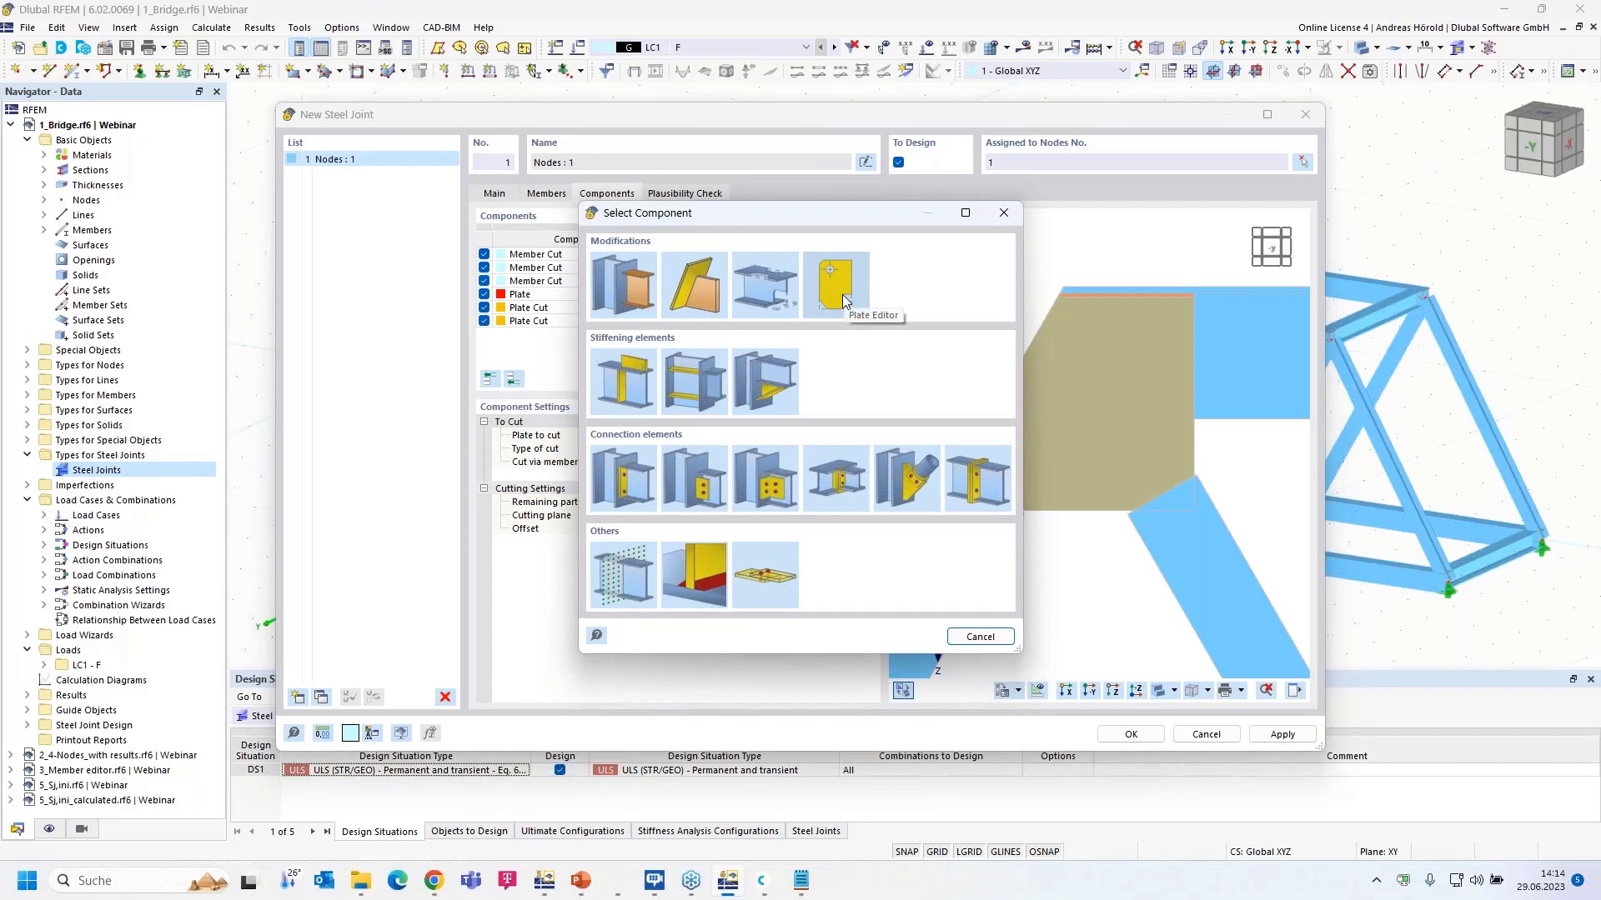
{"action": "left_click", "coordinate": [836, 286]}
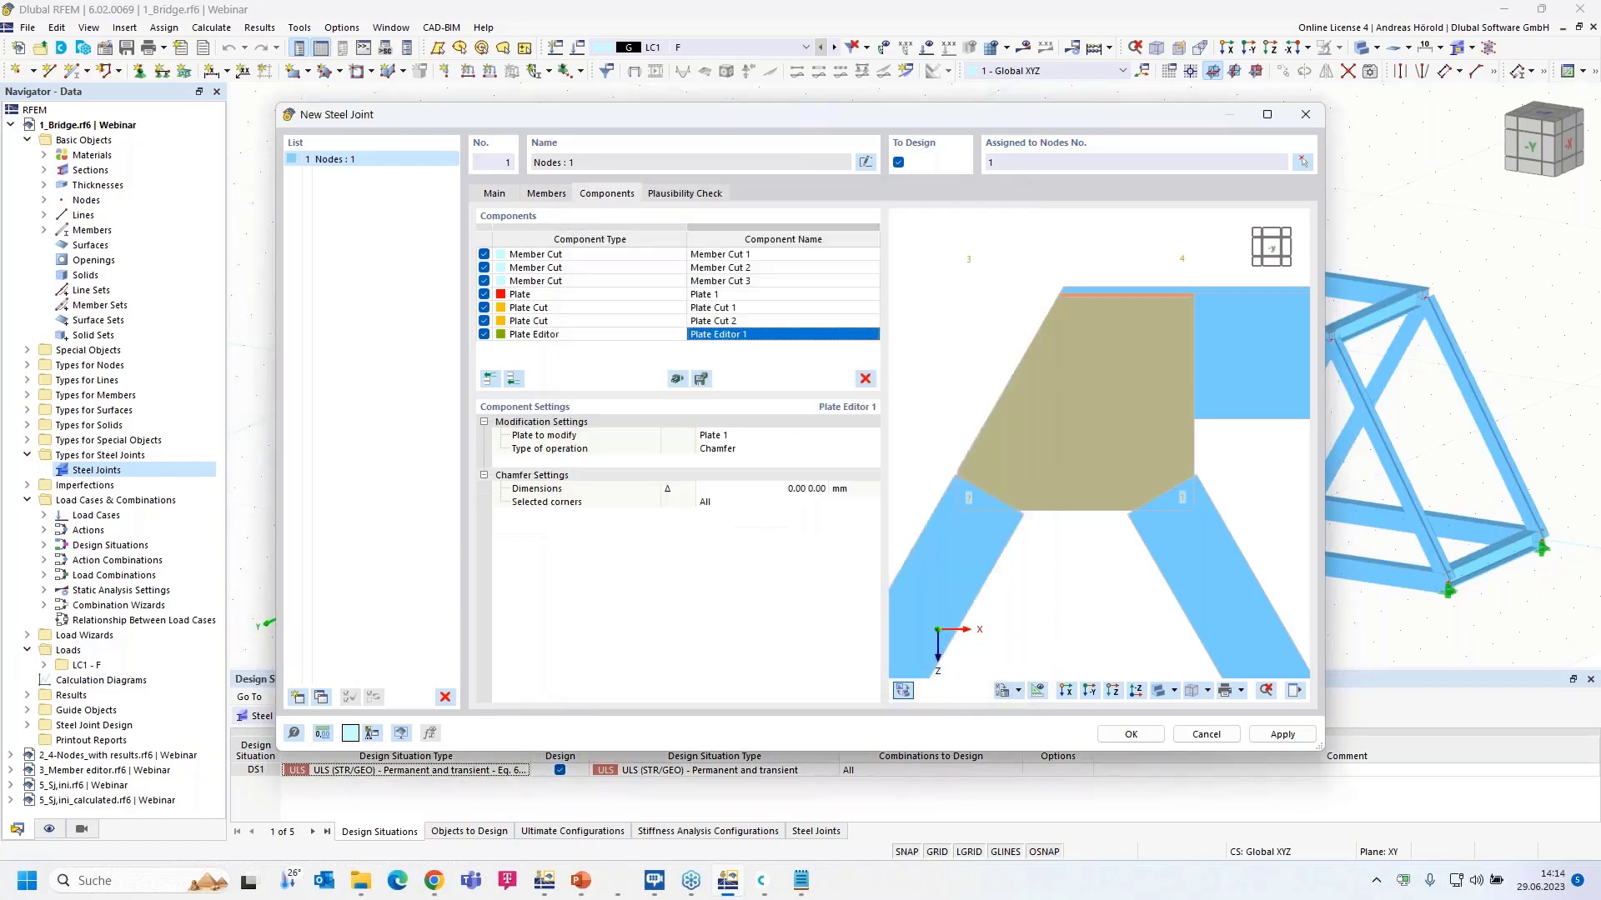
{"action": "left_click", "coordinate": [757, 452]}
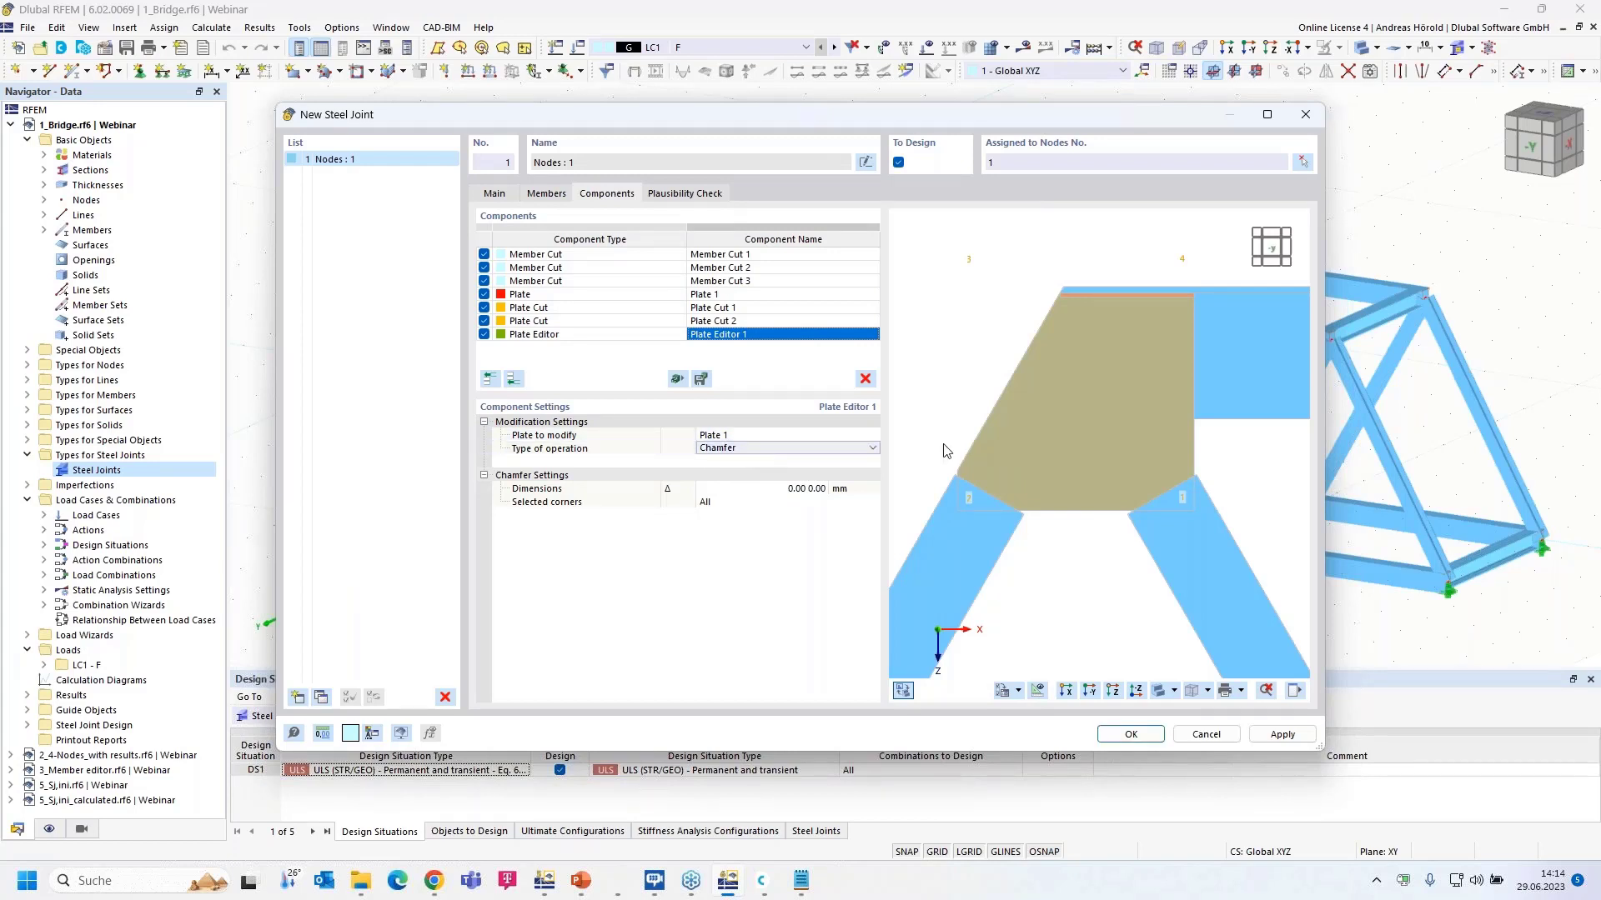
{"action": "left_click", "coordinate": [872, 449]}
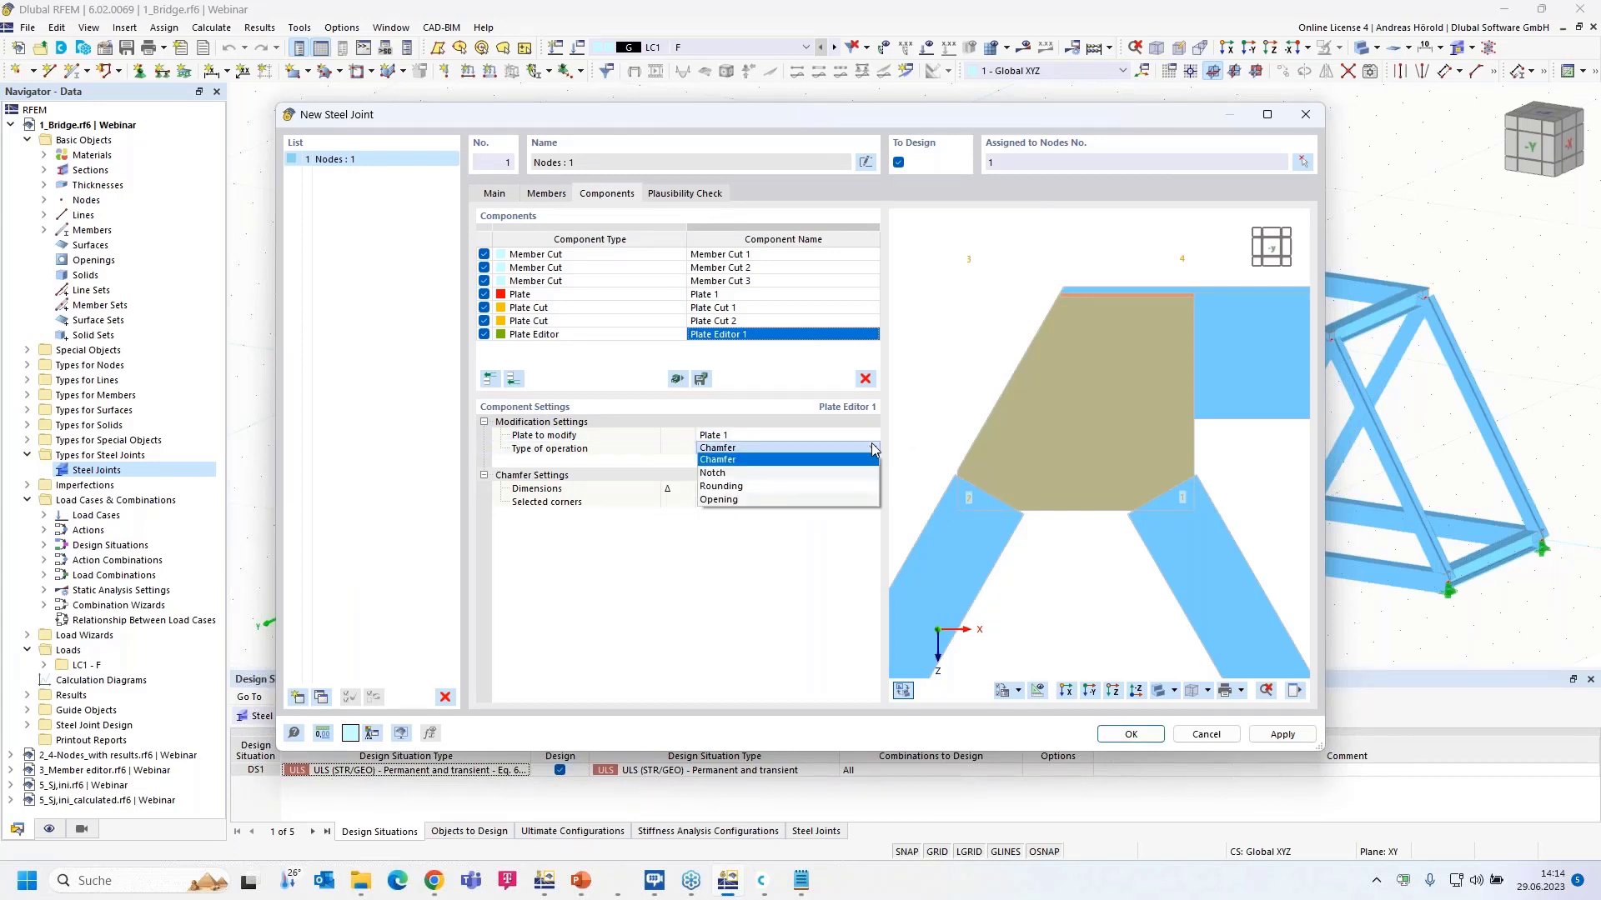
{"action": "left_click", "coordinate": [774, 501]}
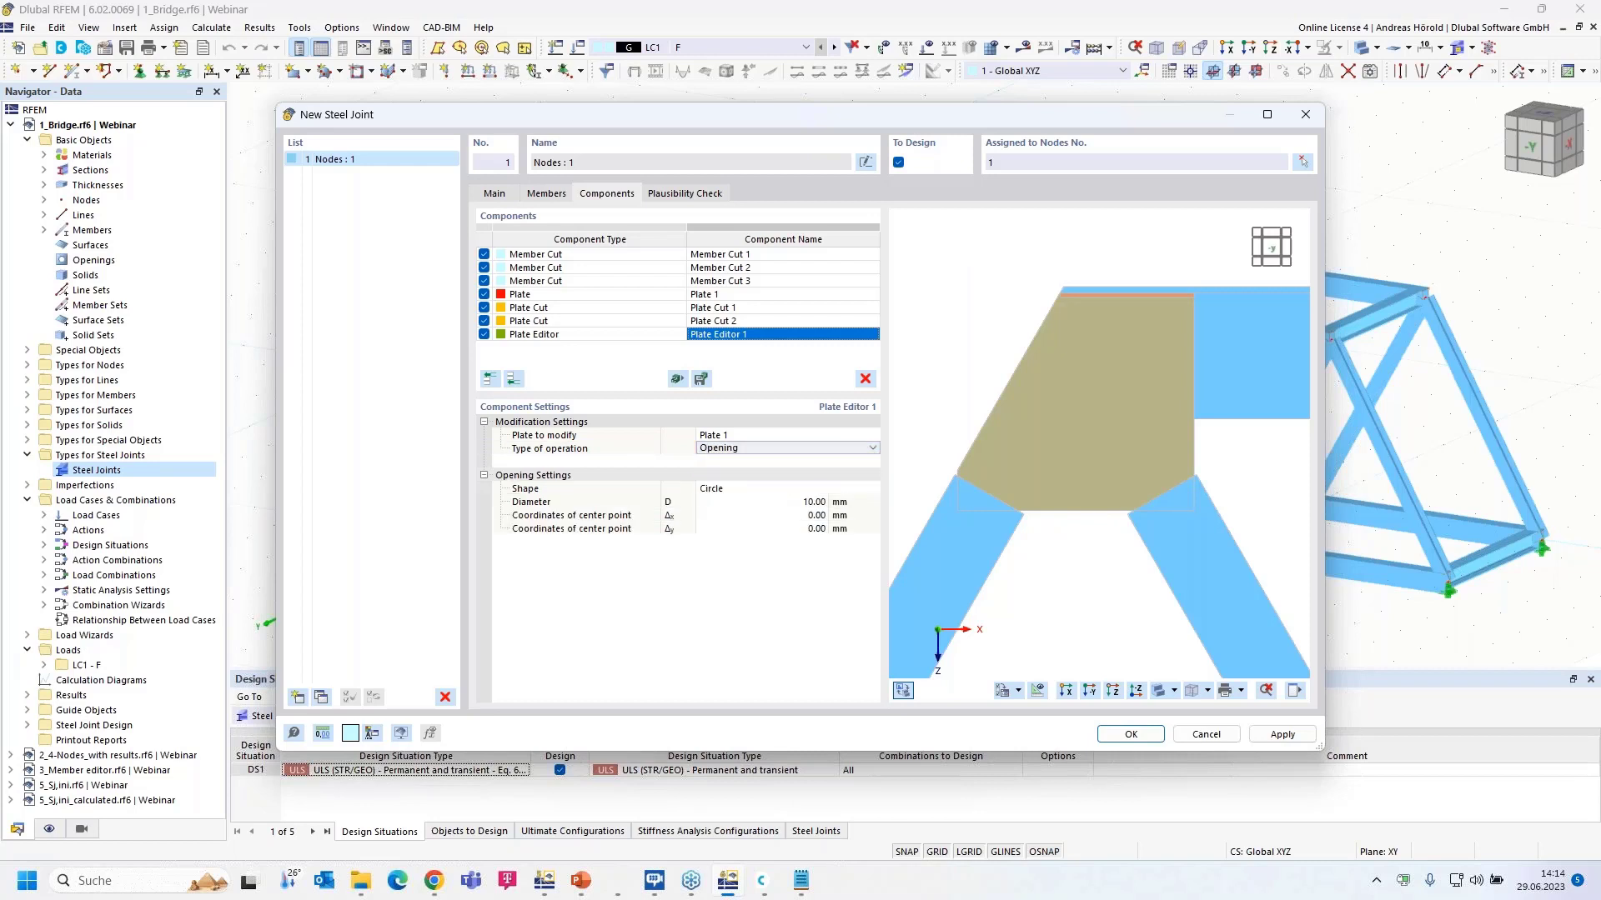
Step: Change the shape of the opening in Plate 1 to Hexagon
{"action": "left_click", "coordinate": [764, 491]}
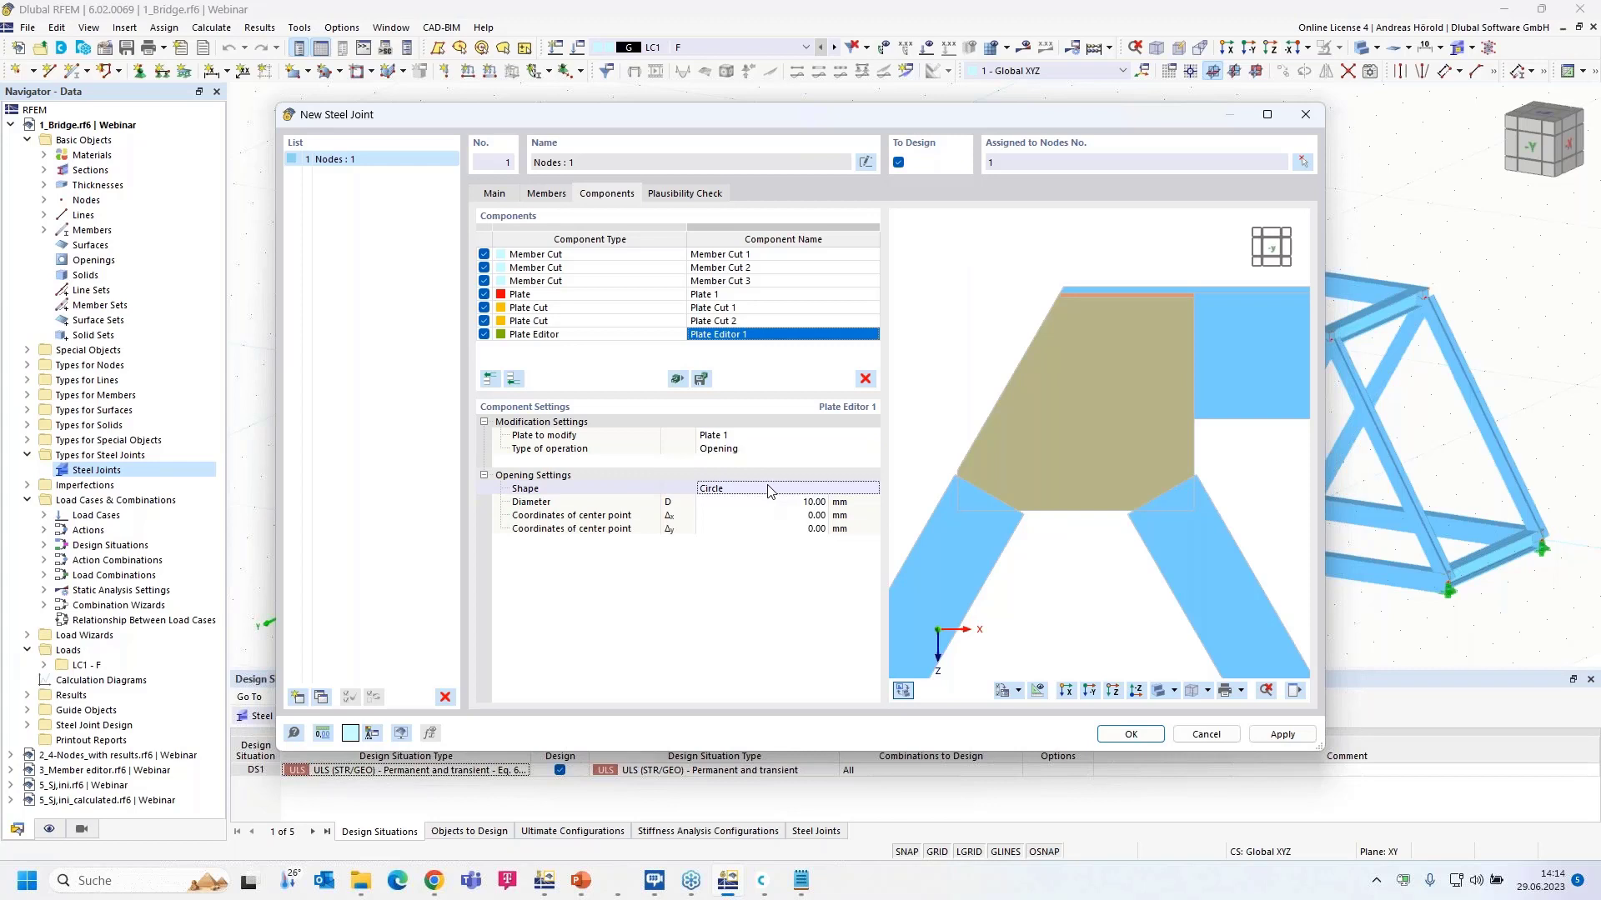
{"action": "left_click", "coordinate": [872, 486]}
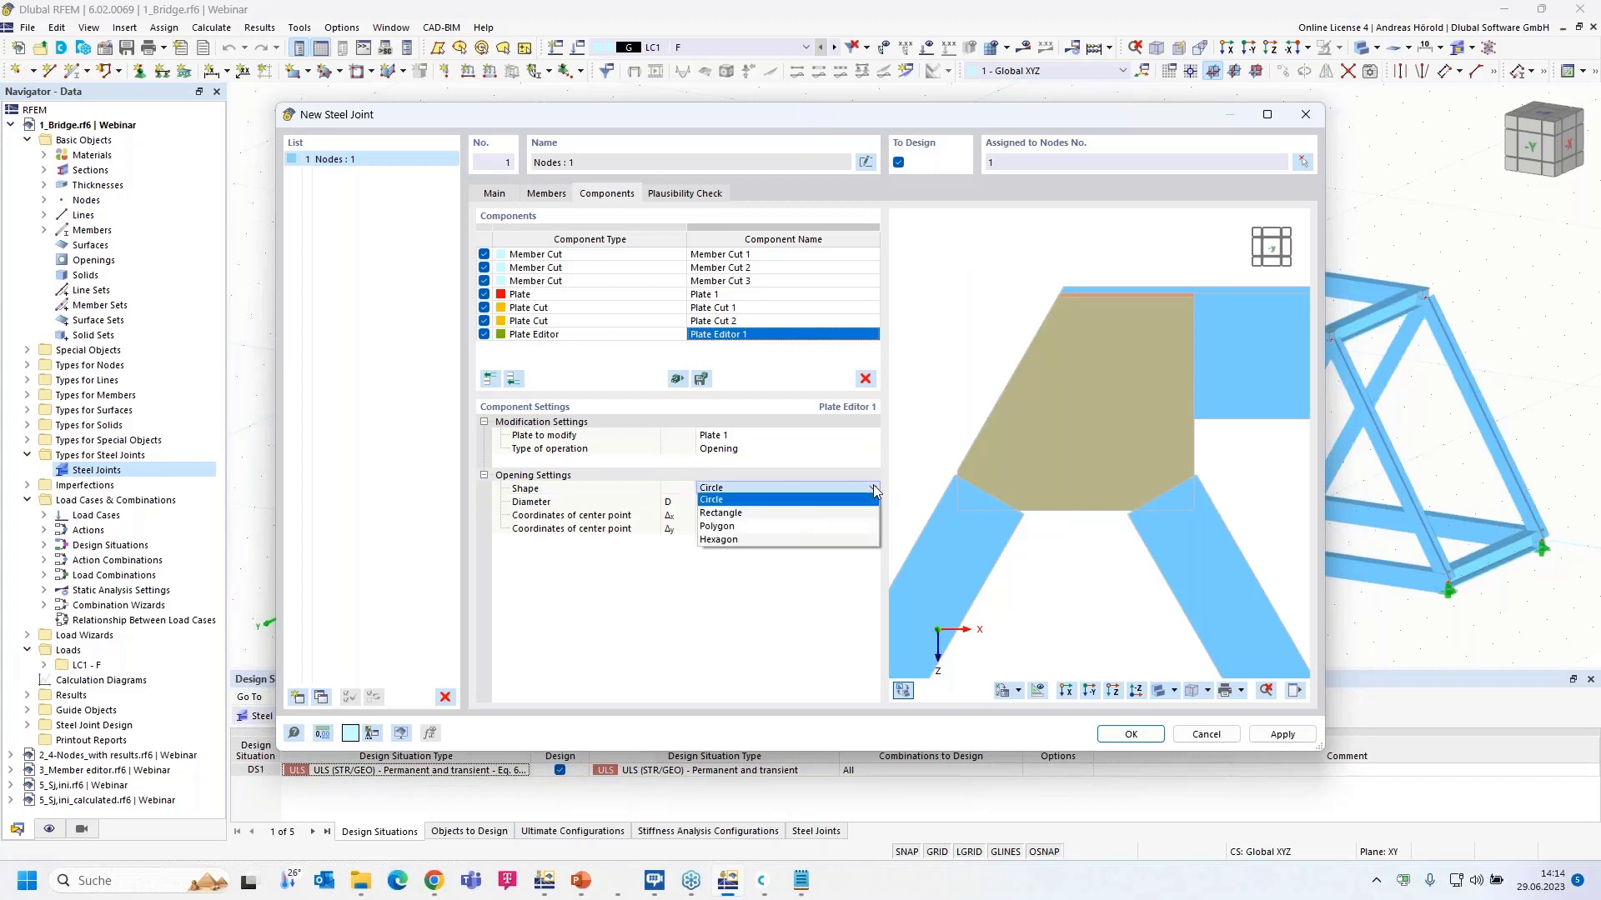
{"action": "left_click", "coordinate": [794, 540]}
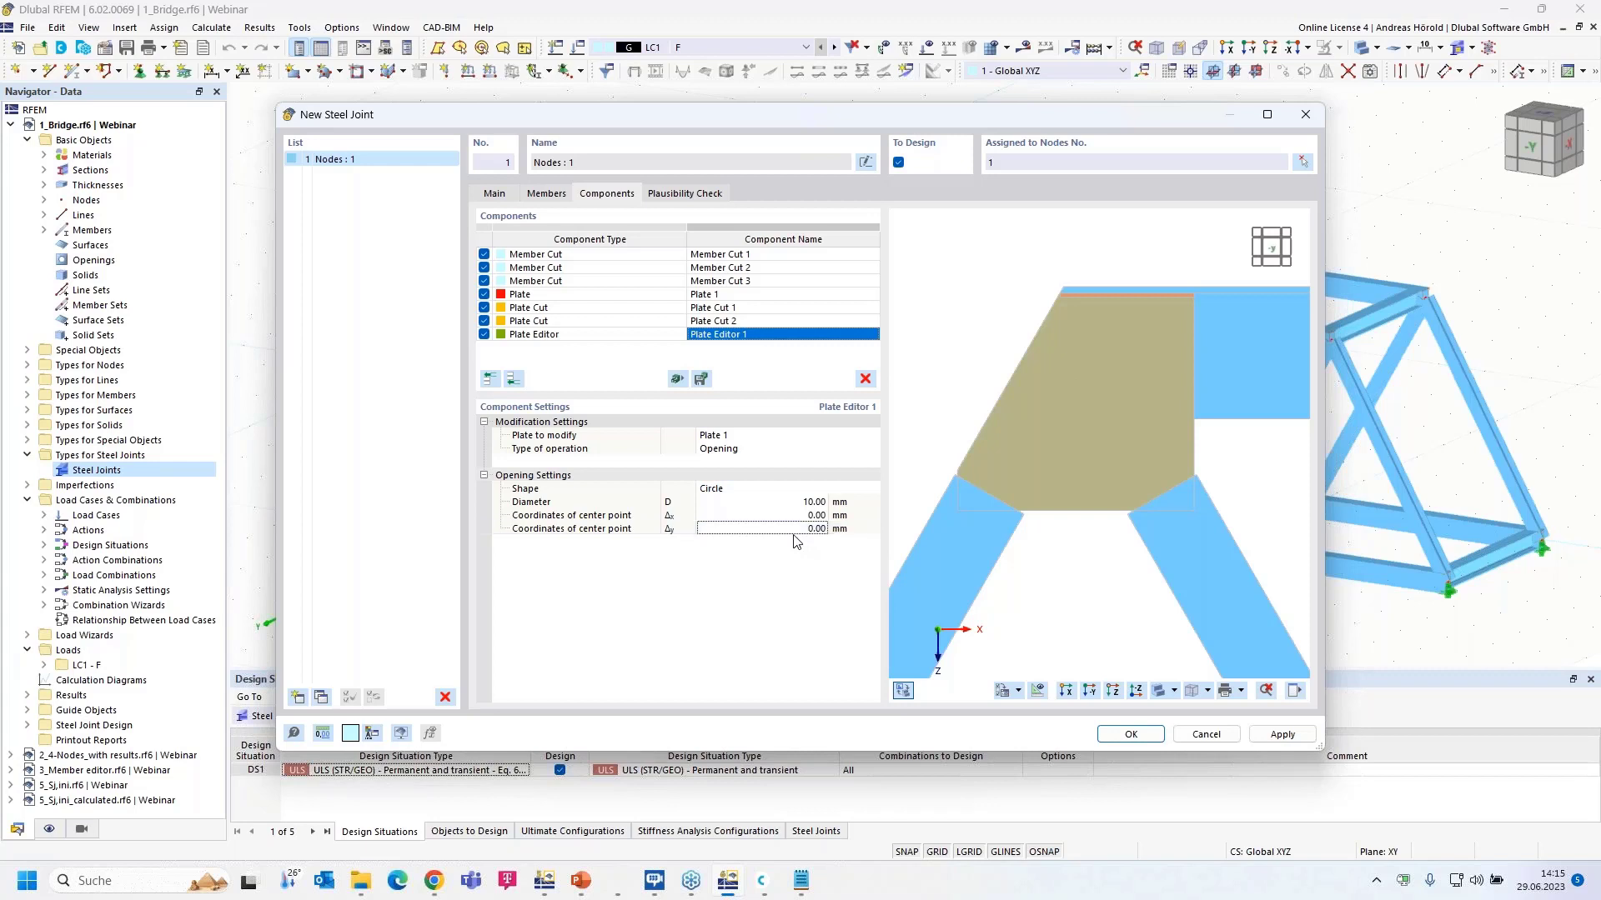
{"action": "left_click", "coordinate": [798, 489]}
{"action": "left_click", "coordinate": [800, 489]}
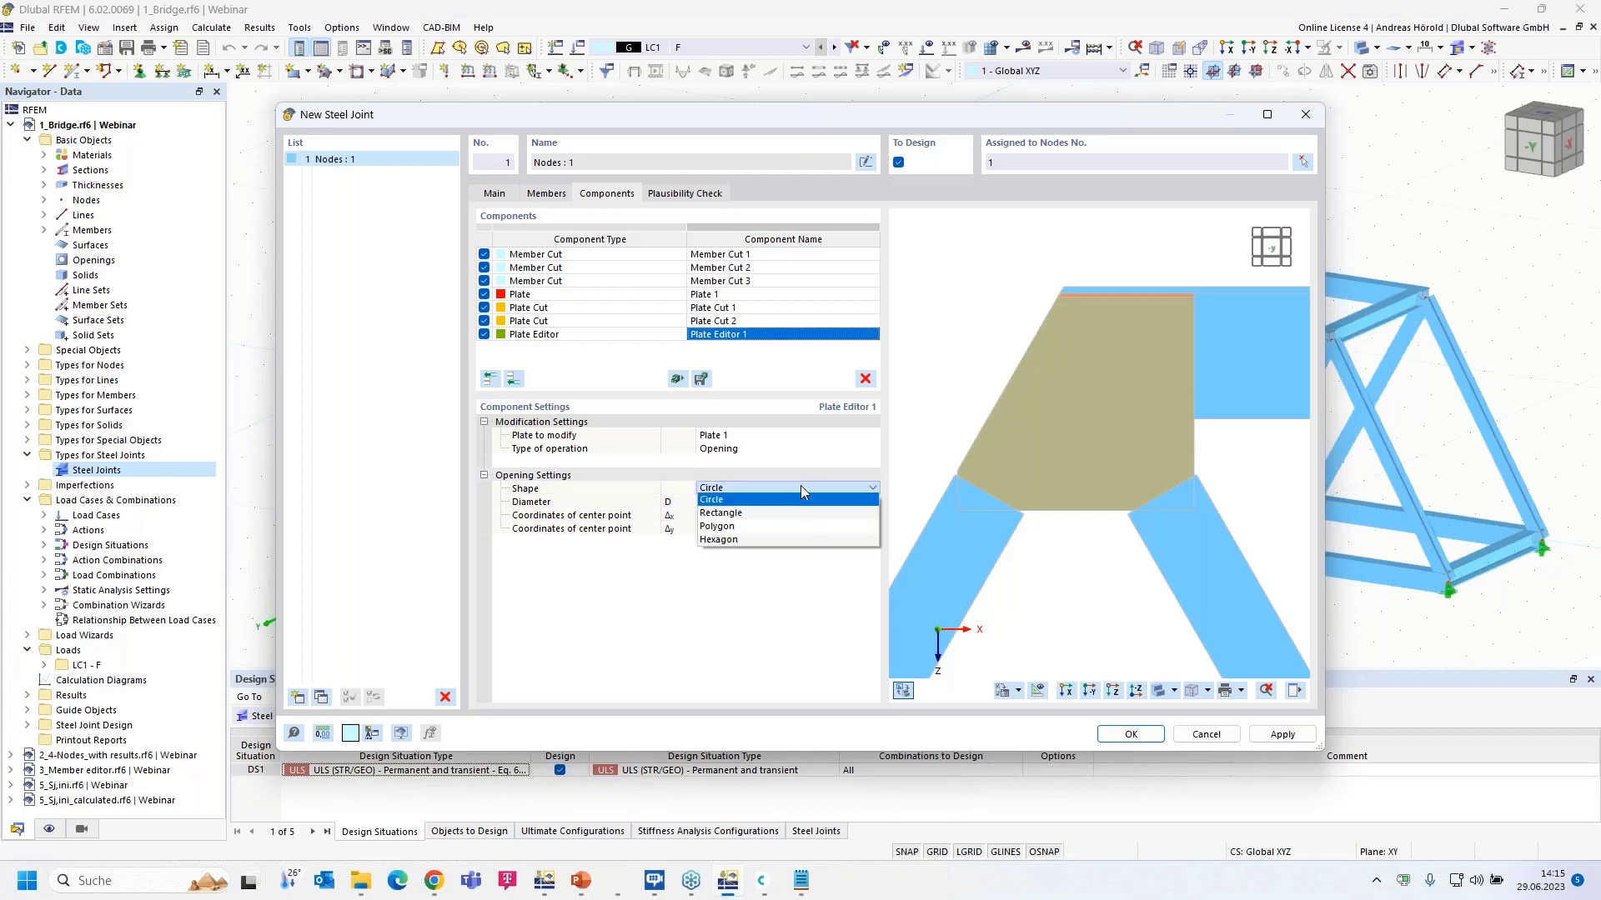
{"action": "left_click", "coordinate": [804, 541]}
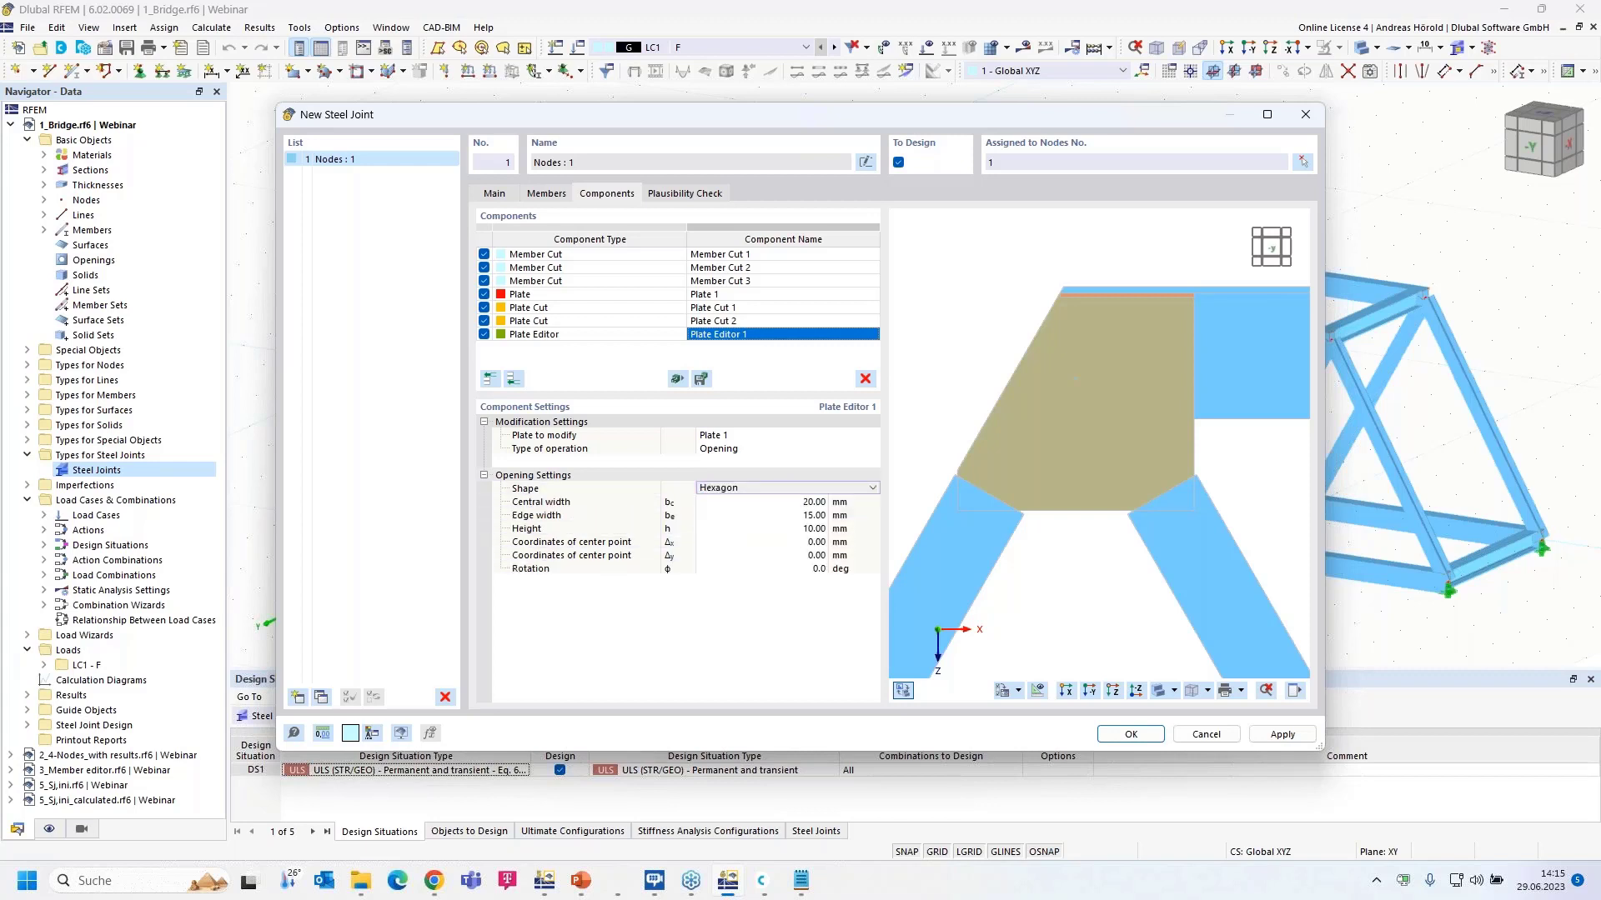
Step: Size the hexagonal opening with a central width of 300.11 mm, an edge width of 150 mm and a height of 260 mm
{"action": "left_click", "coordinate": [814, 503]}
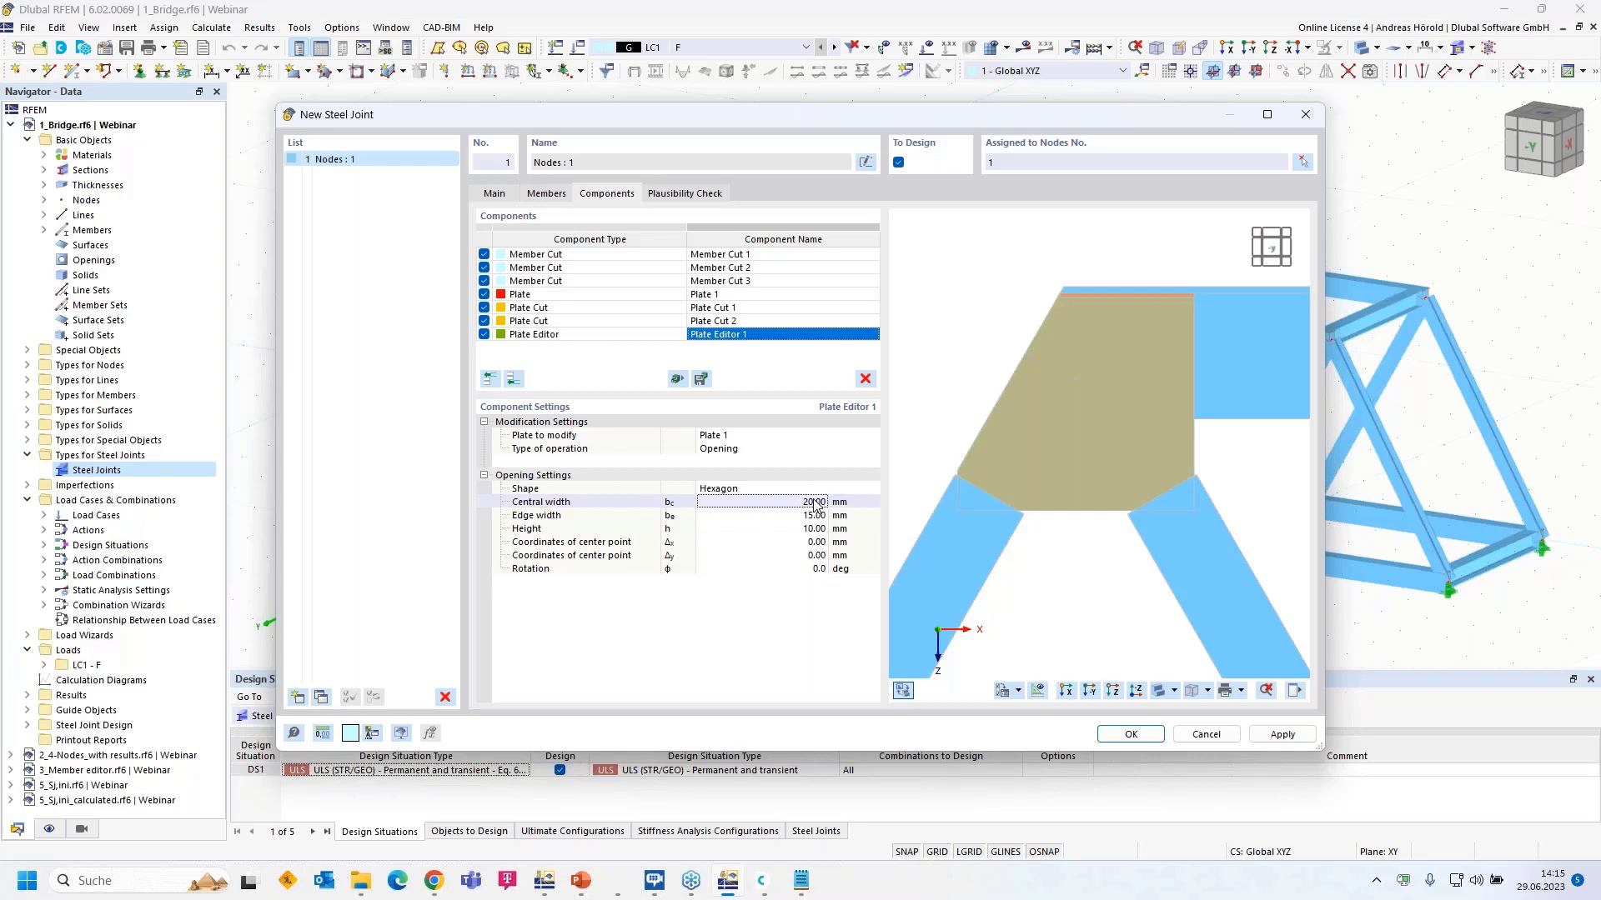
{"action": "type", "text": "300,11"}
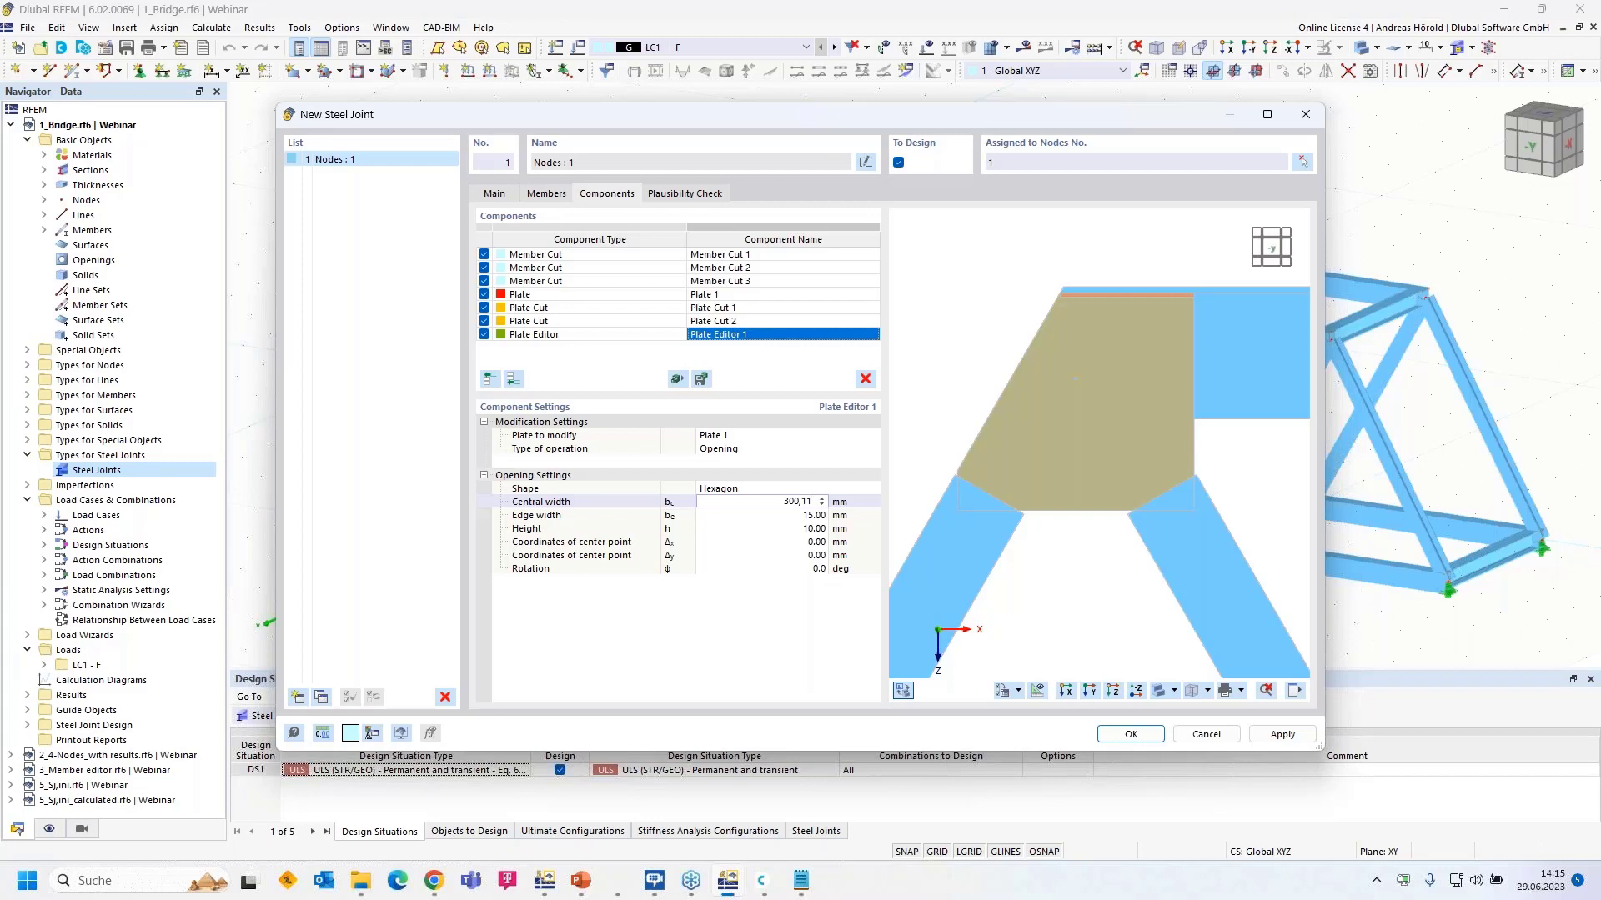
{"action": "key", "text": "Tab"}
{"action": "type", "text": "1500"}
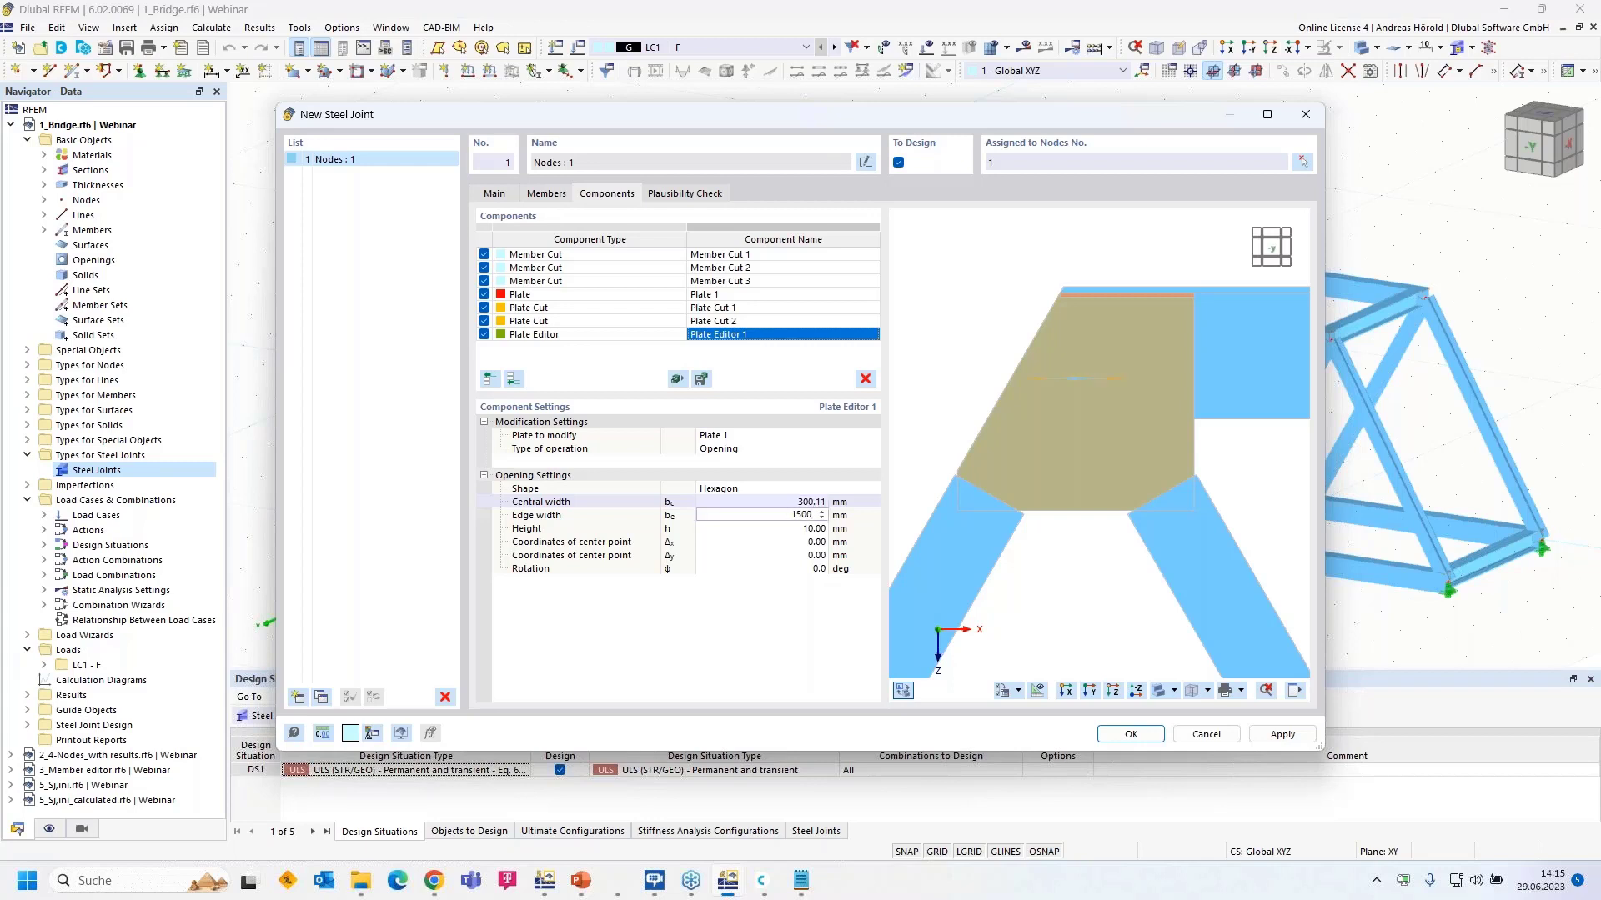
{"action": "key", "text": "BackSpace"}
{"action": "key", "text": "Tab"}
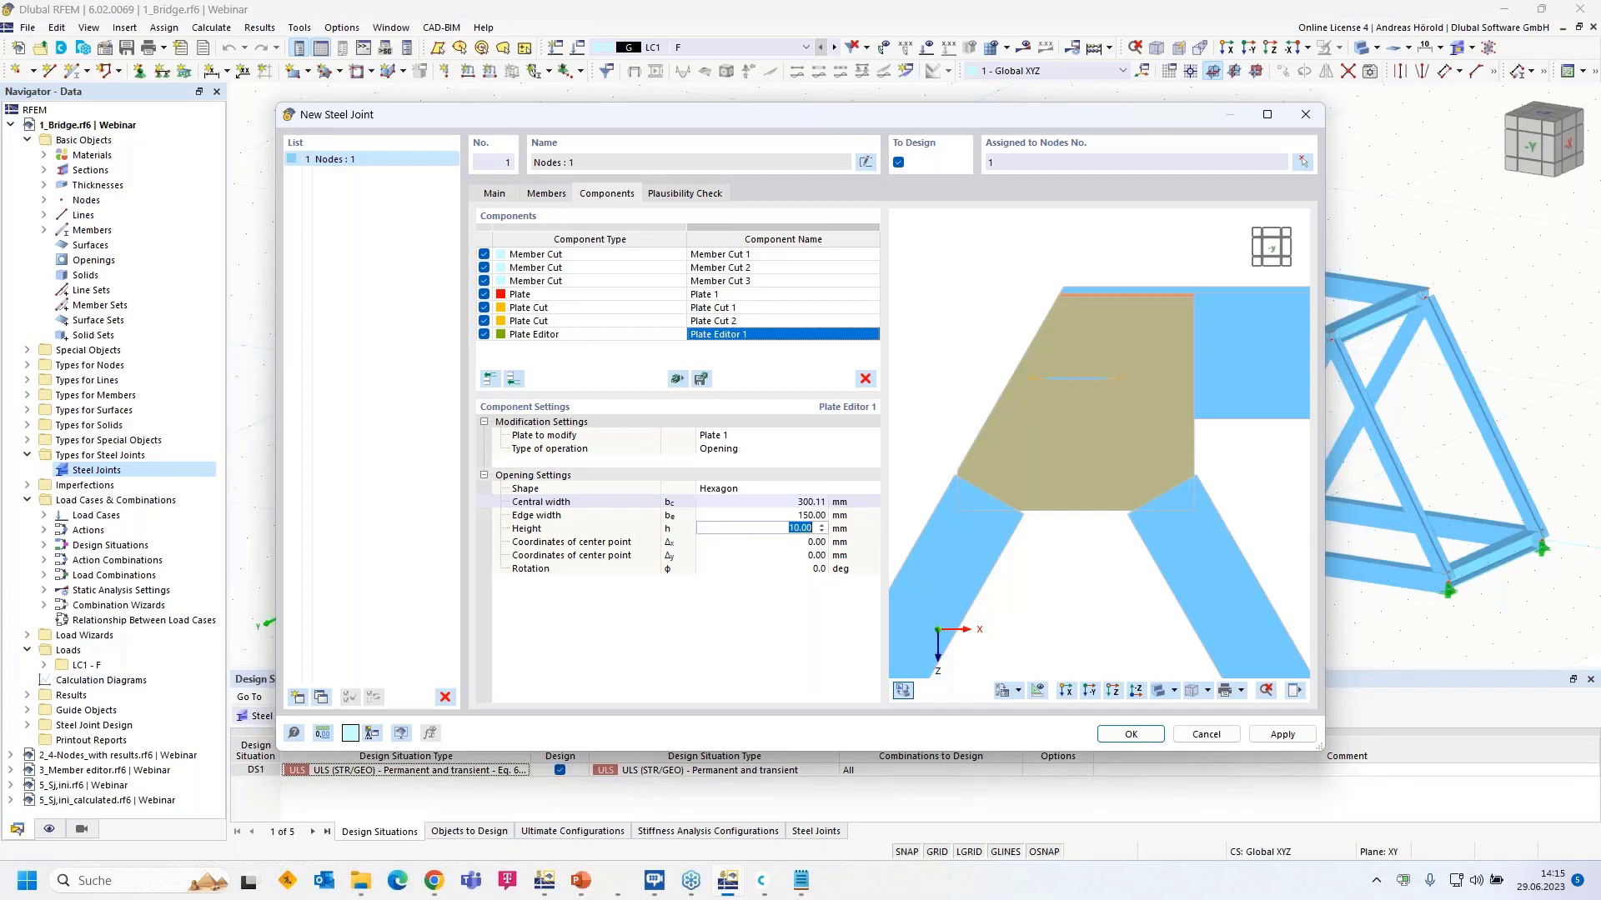
{"action": "type", "text": "260"}
{"action": "key", "text": "Tab"}
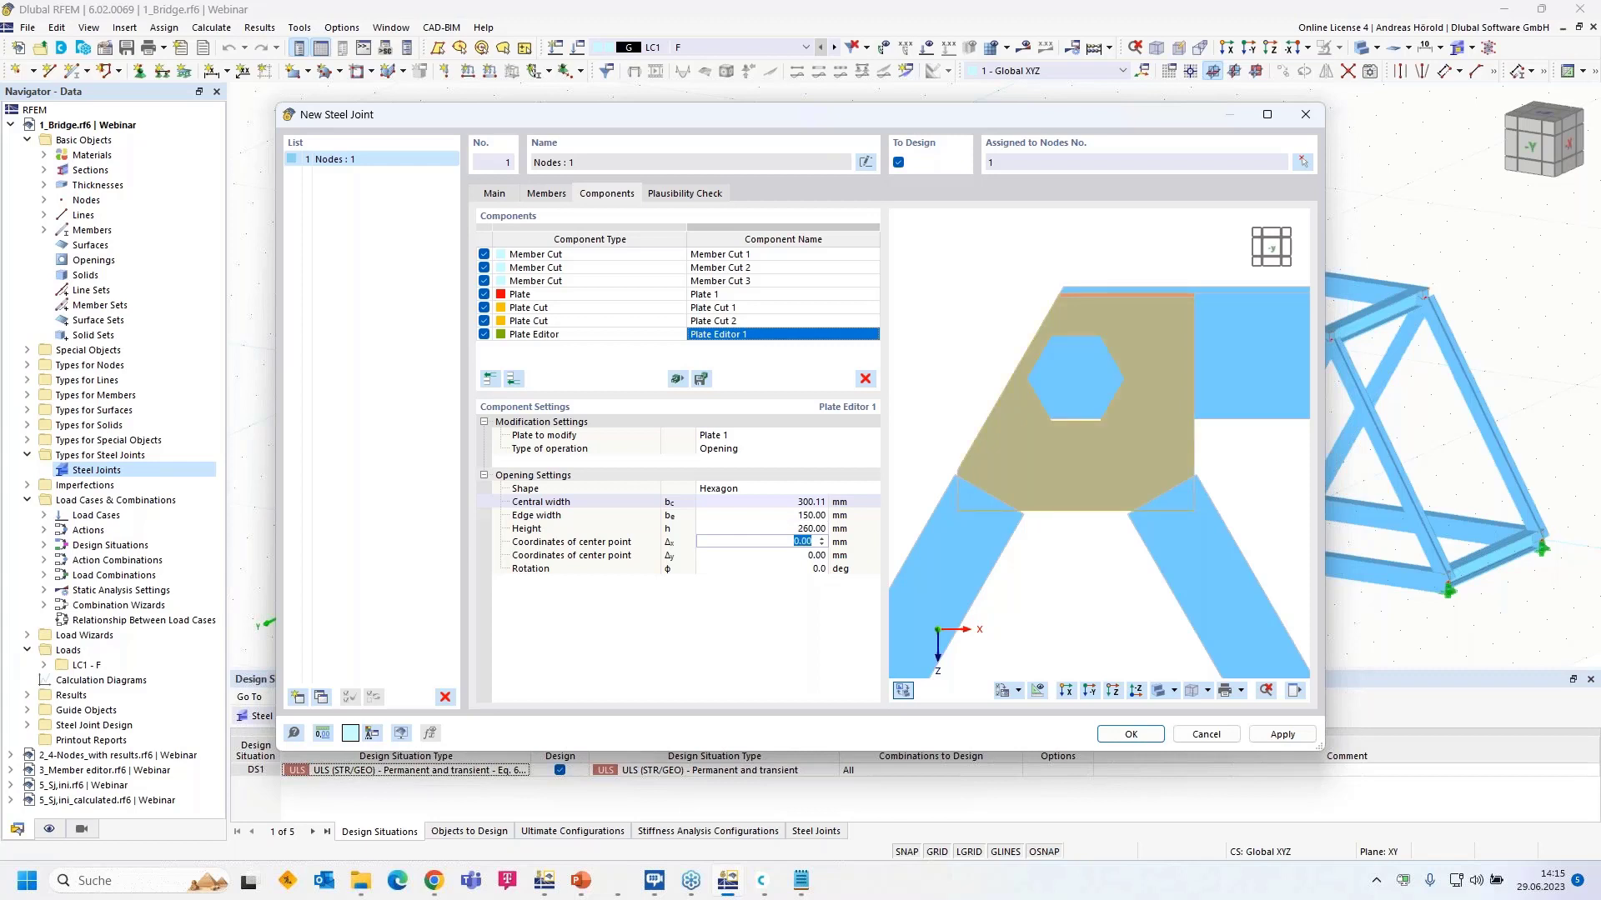
Step: Move the hexagonal opening to the plate's lower edge by setting its center point Y coordinate to 400 mm
{"action": "key", "text": "Tab"}
{"action": "type", "text": "400"}
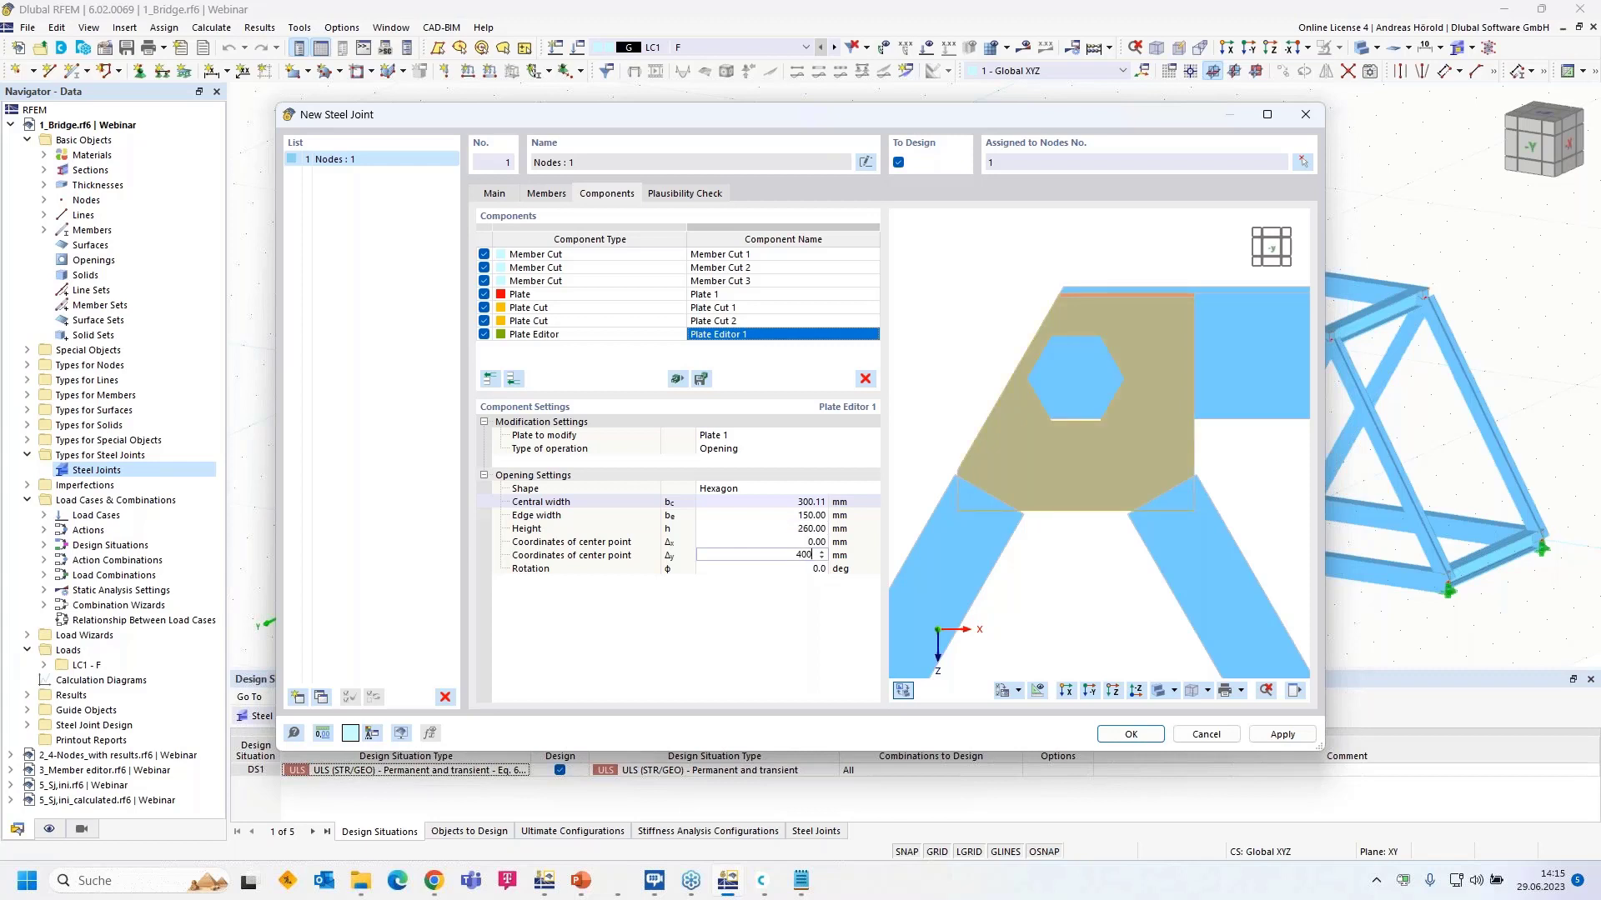
{"action": "key", "text": "Tab"}
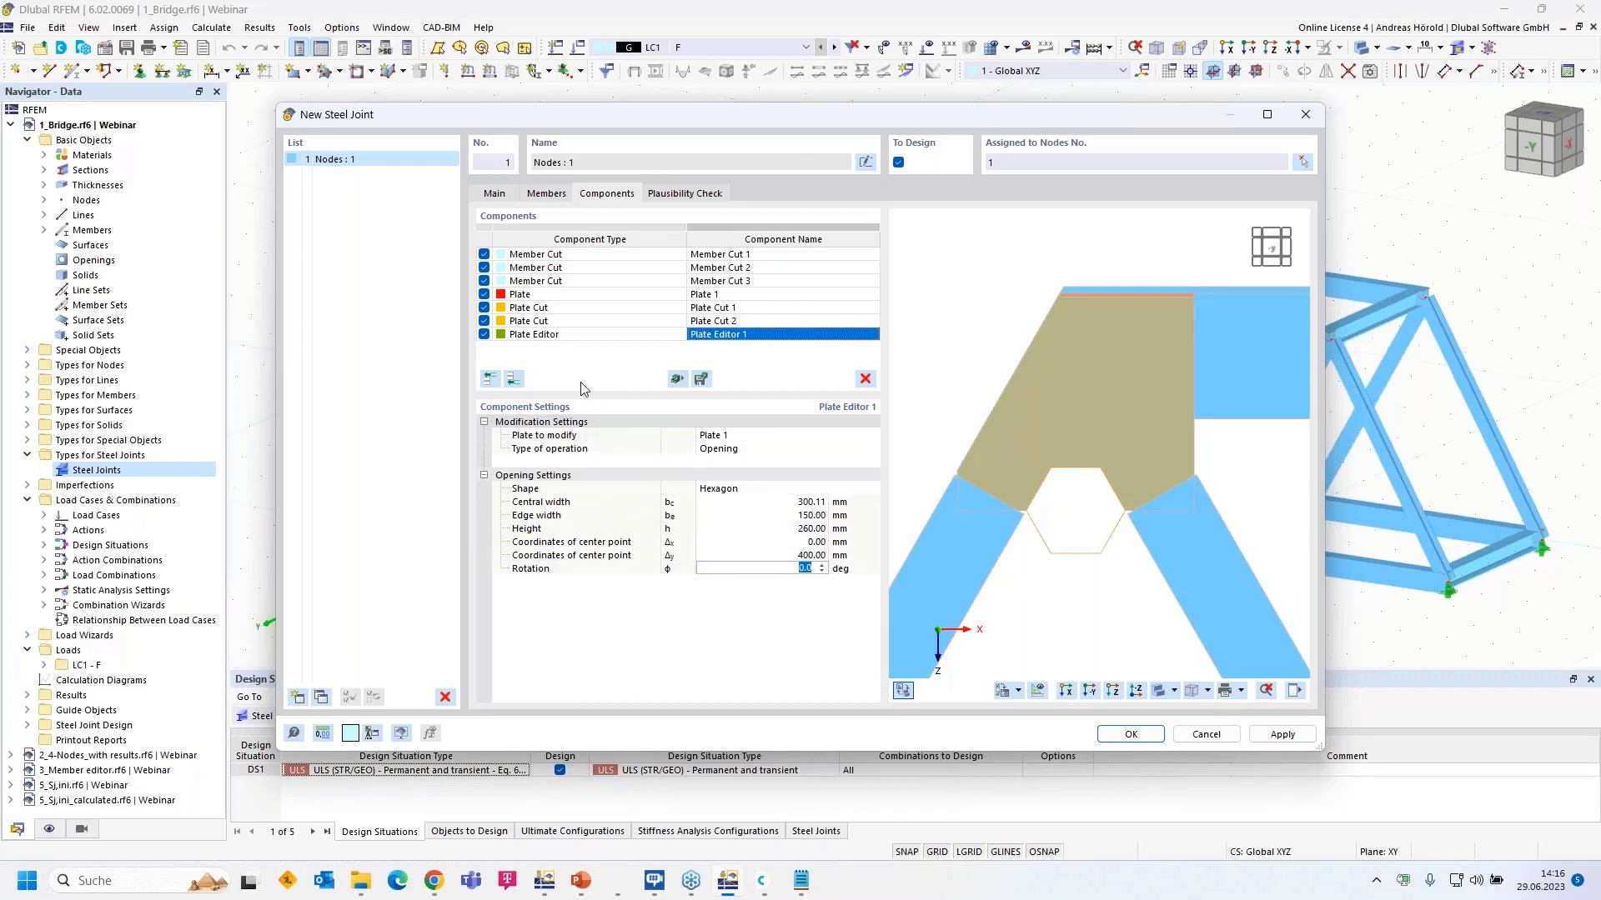
{"action": "scroll", "coordinate": [1200, 512], "scroll_direction": "up", "scroll_amount": 2}
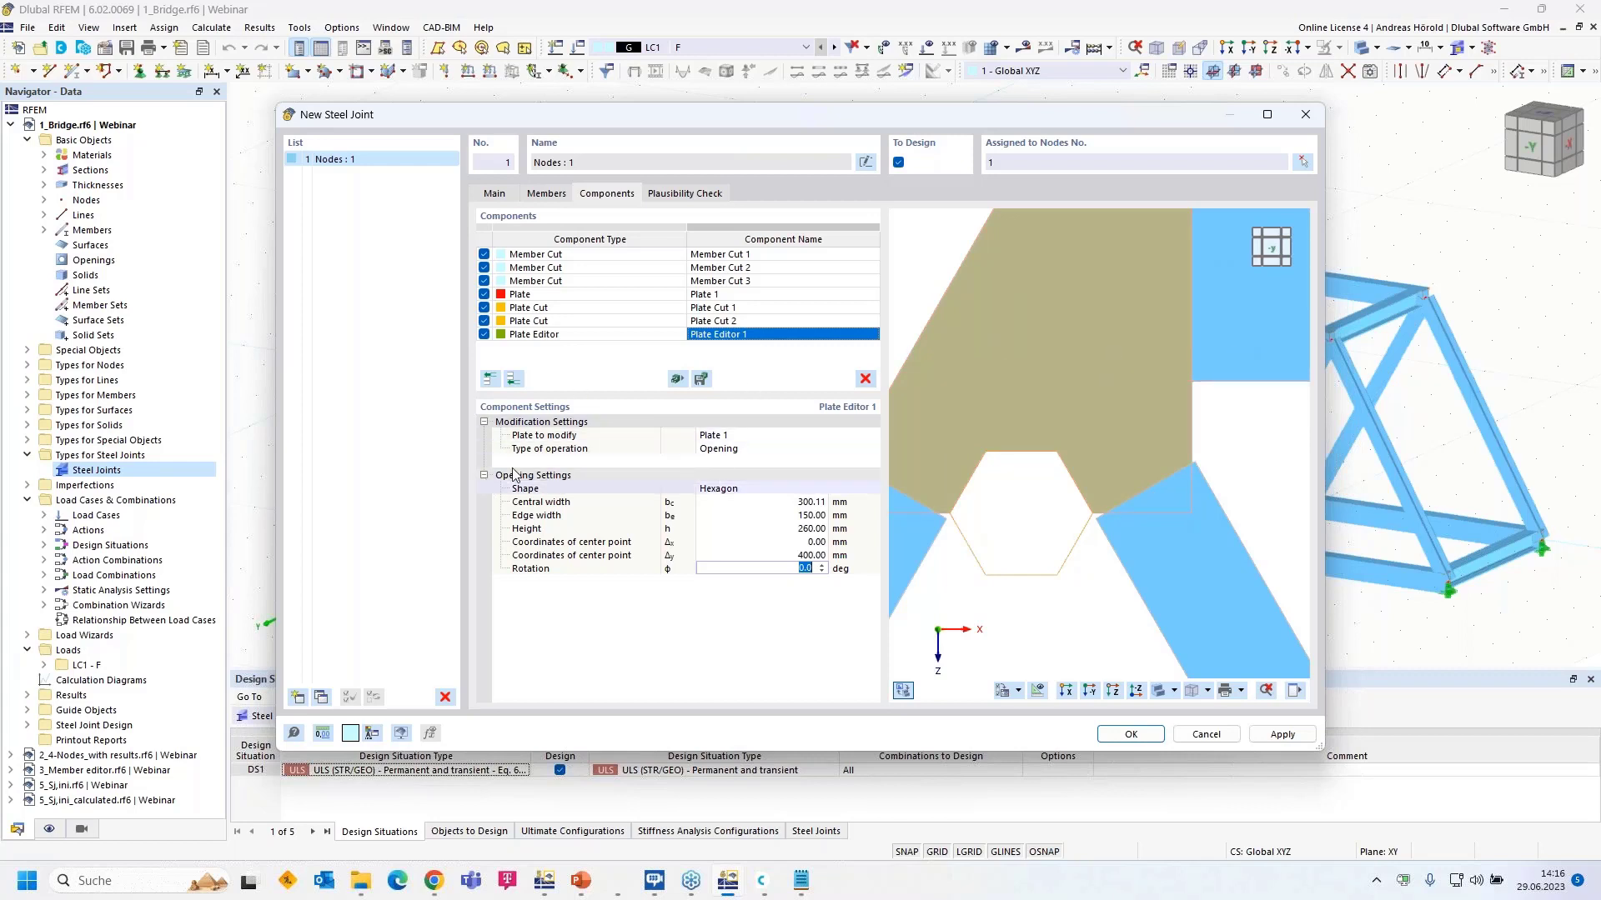
Step: Add a second Plate Editor component that chamfers Plate 1 with dimensions of 207.85 and 120 mm
{"action": "left_click", "coordinate": [511, 386]}
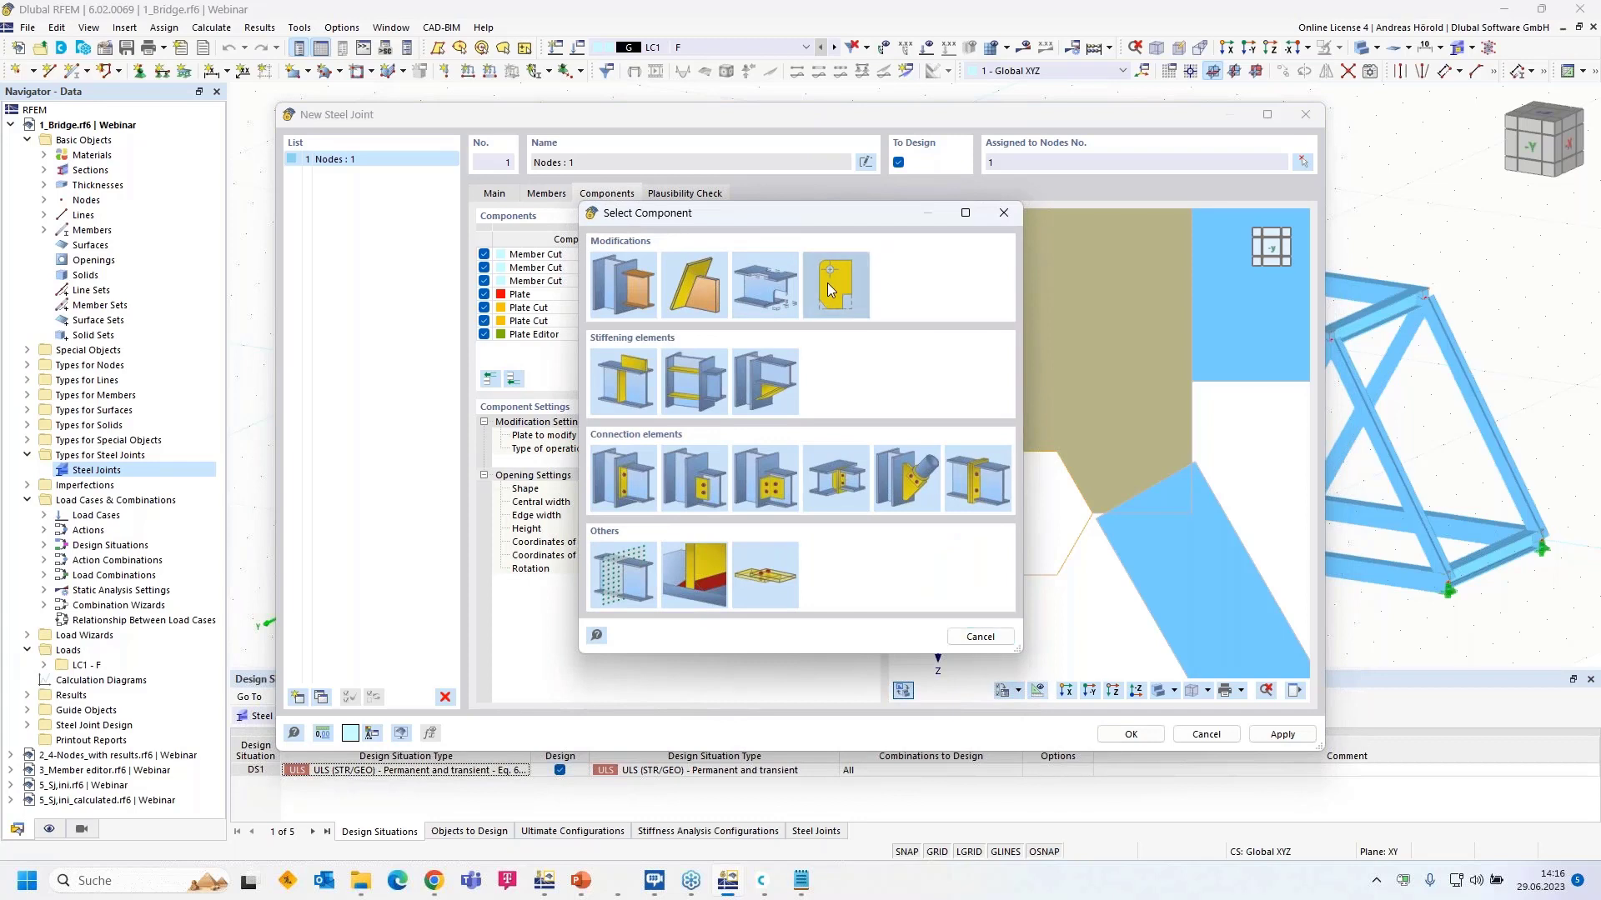
{"action": "left_click", "coordinate": [829, 289]}
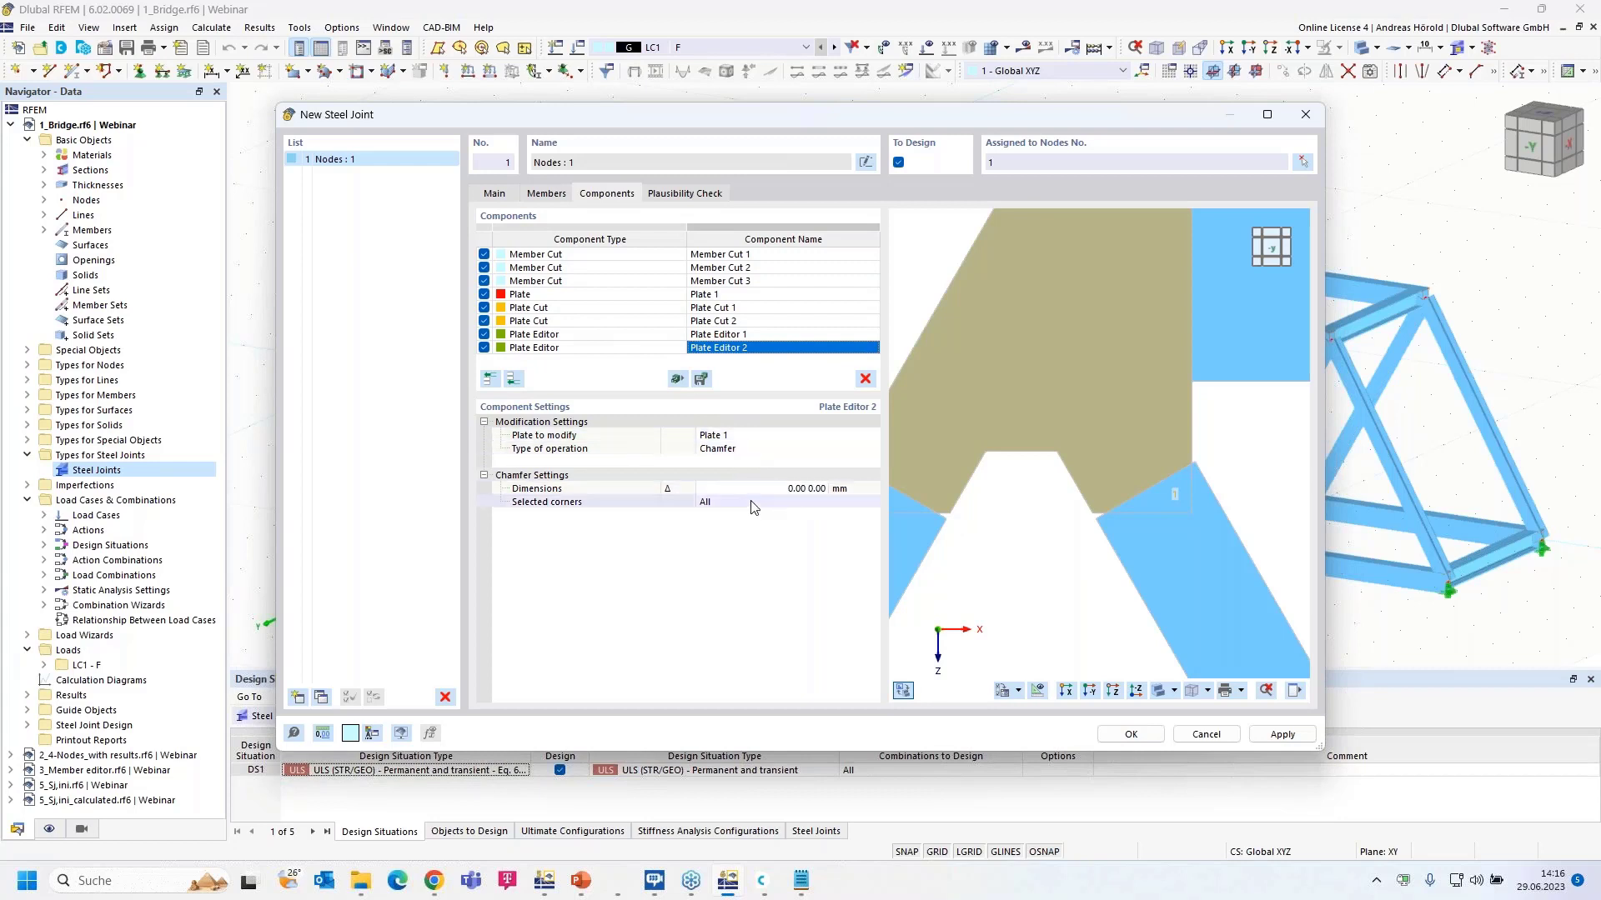
{"action": "left_click", "coordinate": [782, 492]}
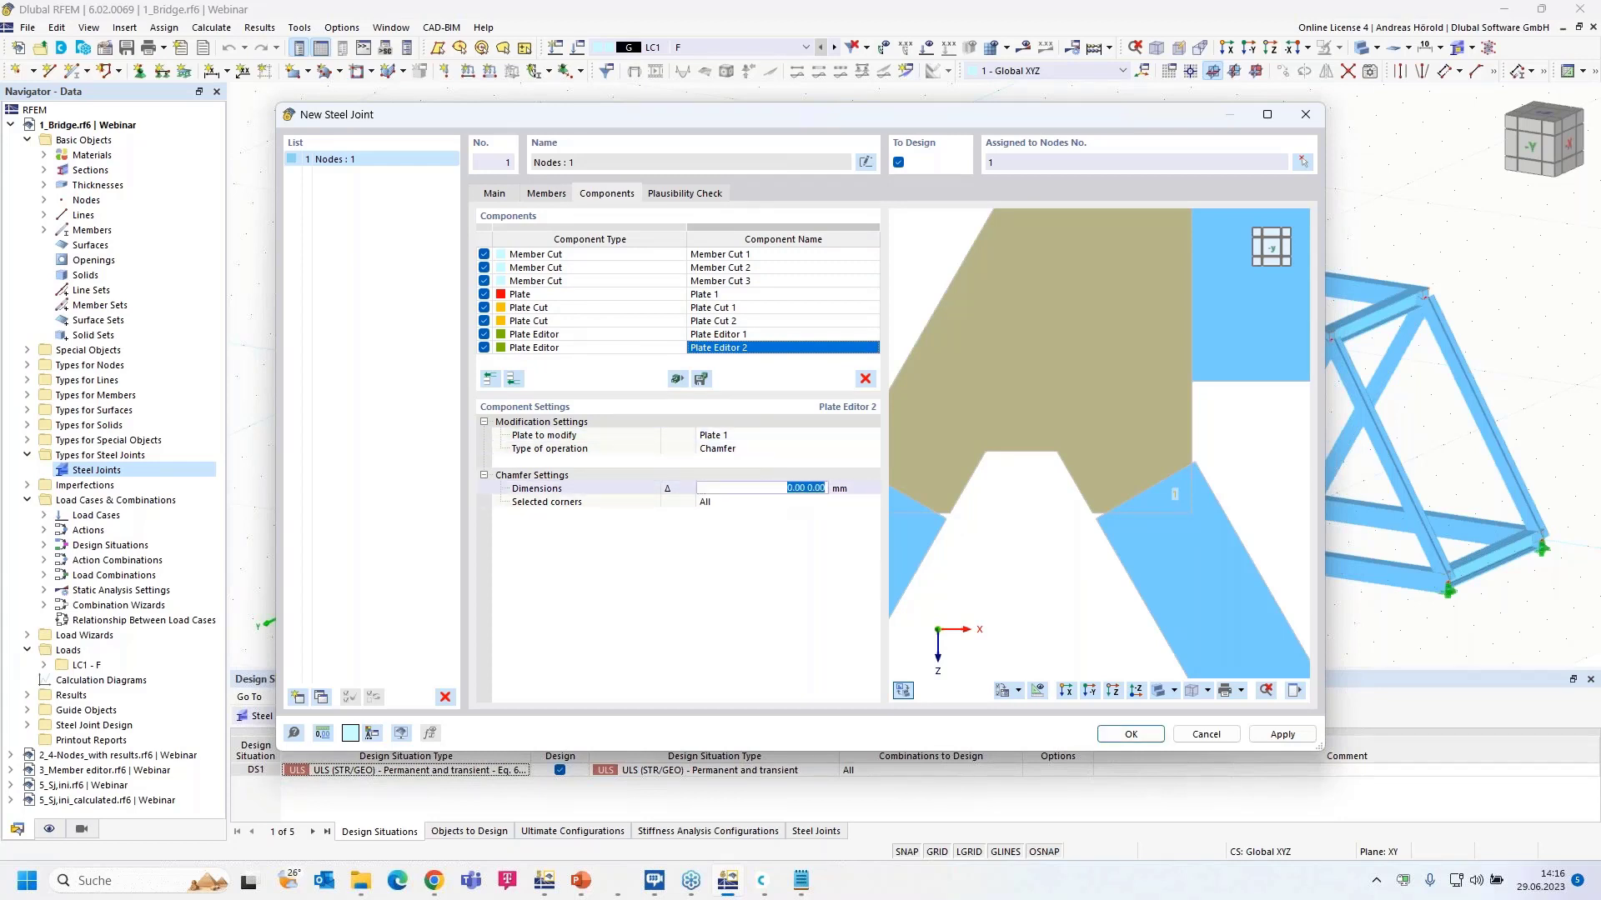
{"action": "type", "text": "207,9"}
{"action": "key", "text": "BackSpace"}
{"action": "type", "text": "85 120"}
{"action": "key", "text": "Tab"}
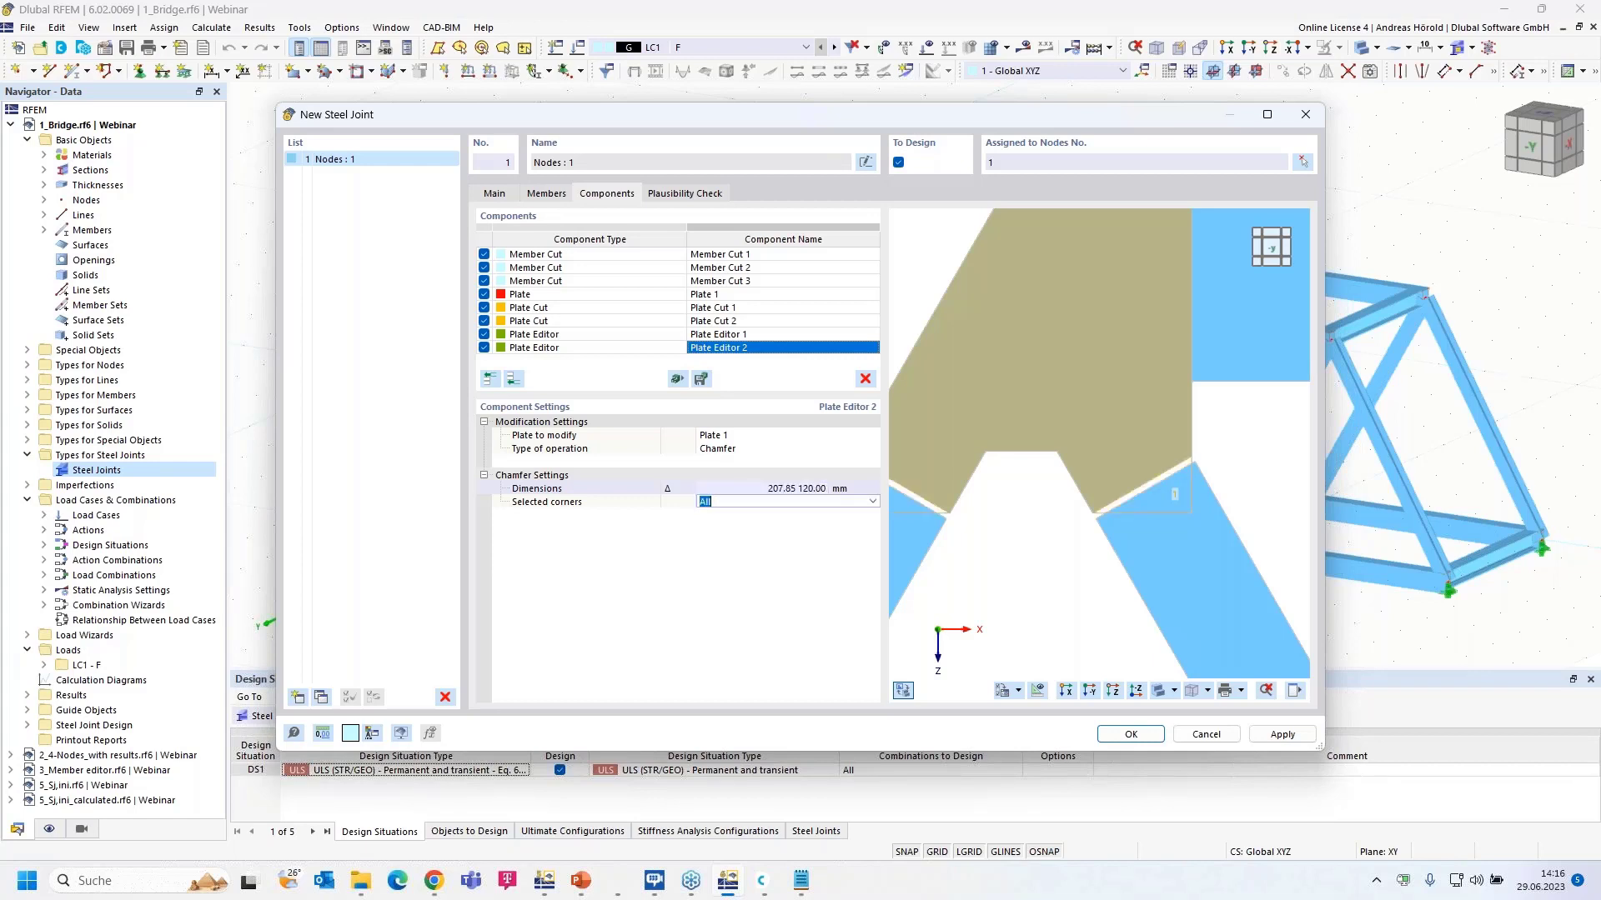
Step: Restrict the chamfer to corners 1 and 2 of Plate 1
{"action": "scroll", "coordinate": [1107, 500], "scroll_direction": "down", "scroll_amount": 2}
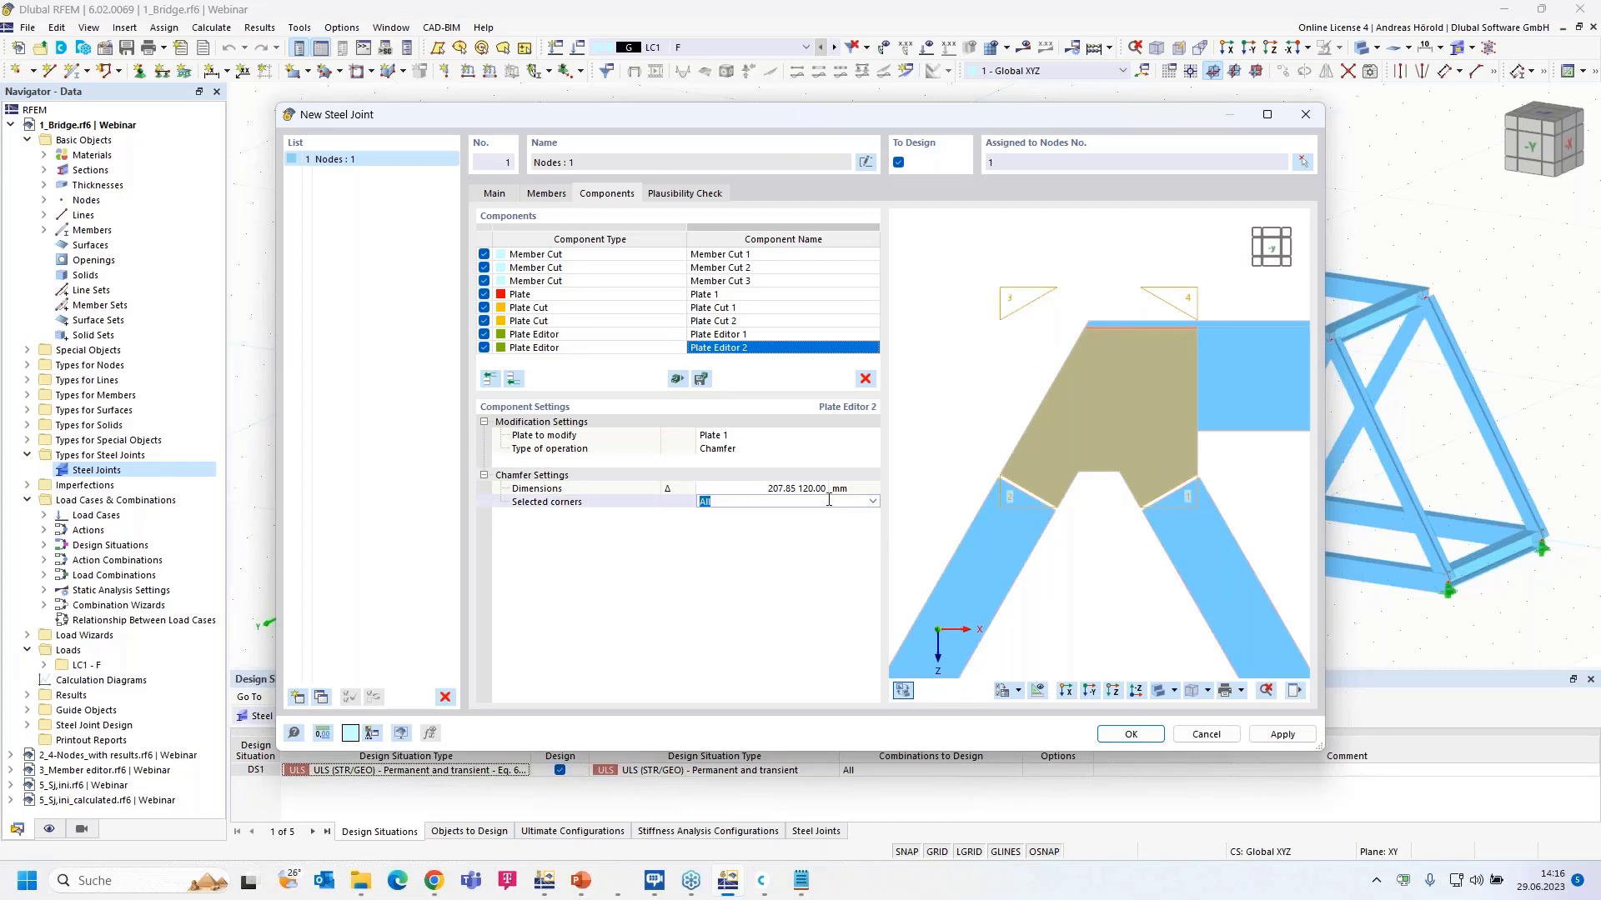
{"action": "type", "text": "1, 2"}
{"action": "key", "text": "Return"}
{"action": "scroll", "coordinate": [1175, 513], "scroll_direction": "up", "scroll_amount": 5}
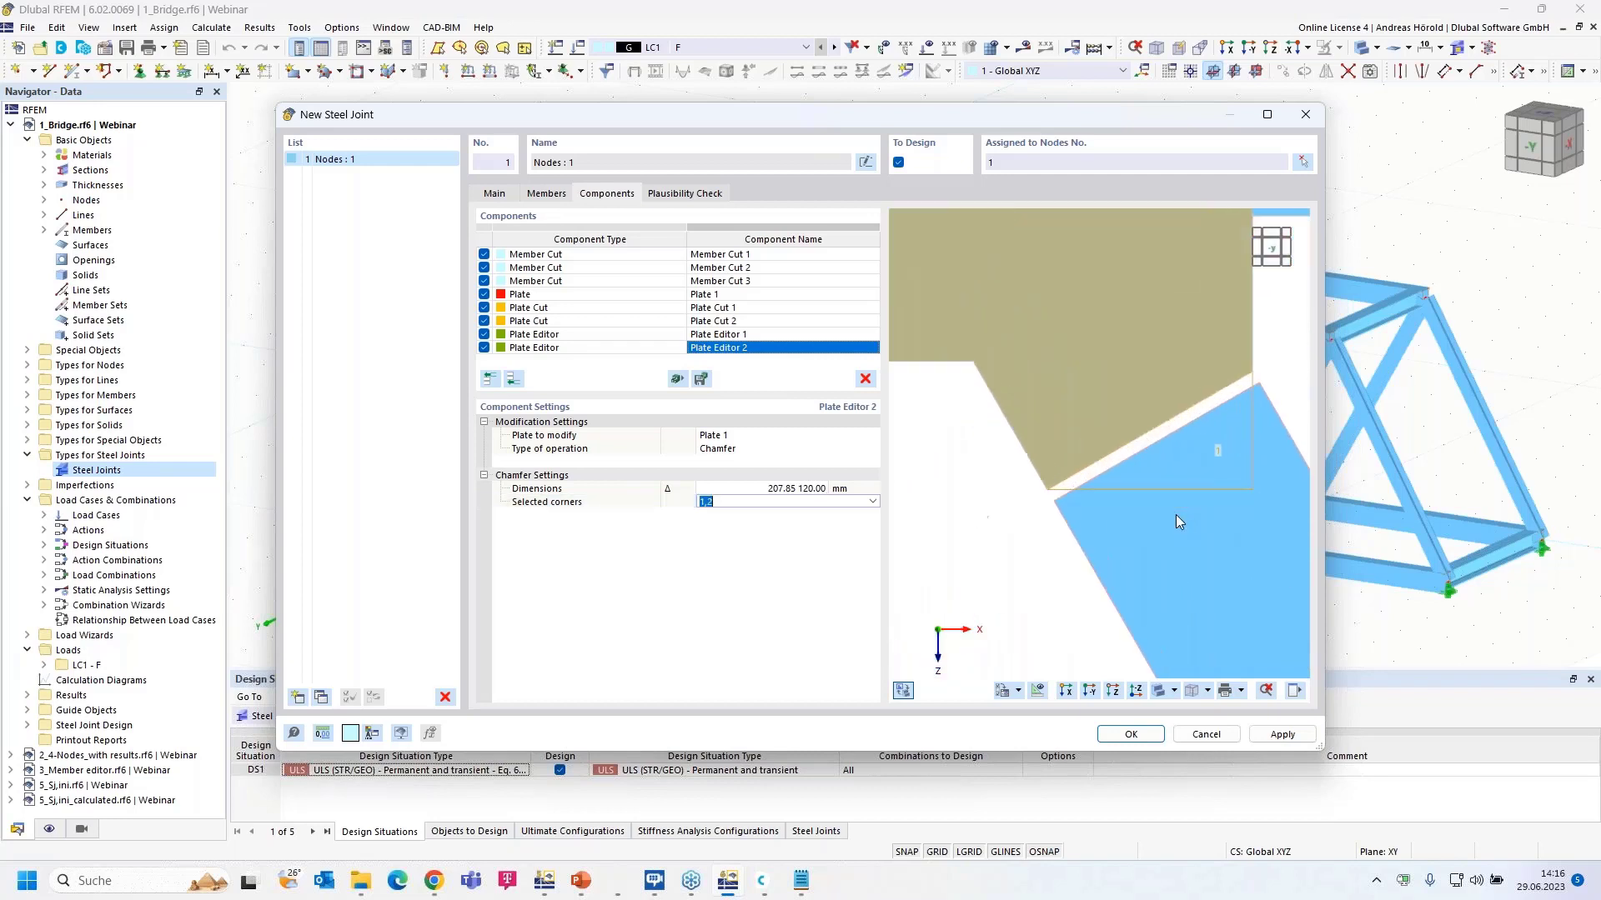
{"action": "scroll", "coordinate": [1078, 458], "scroll_direction": "down", "scroll_amount": 3}
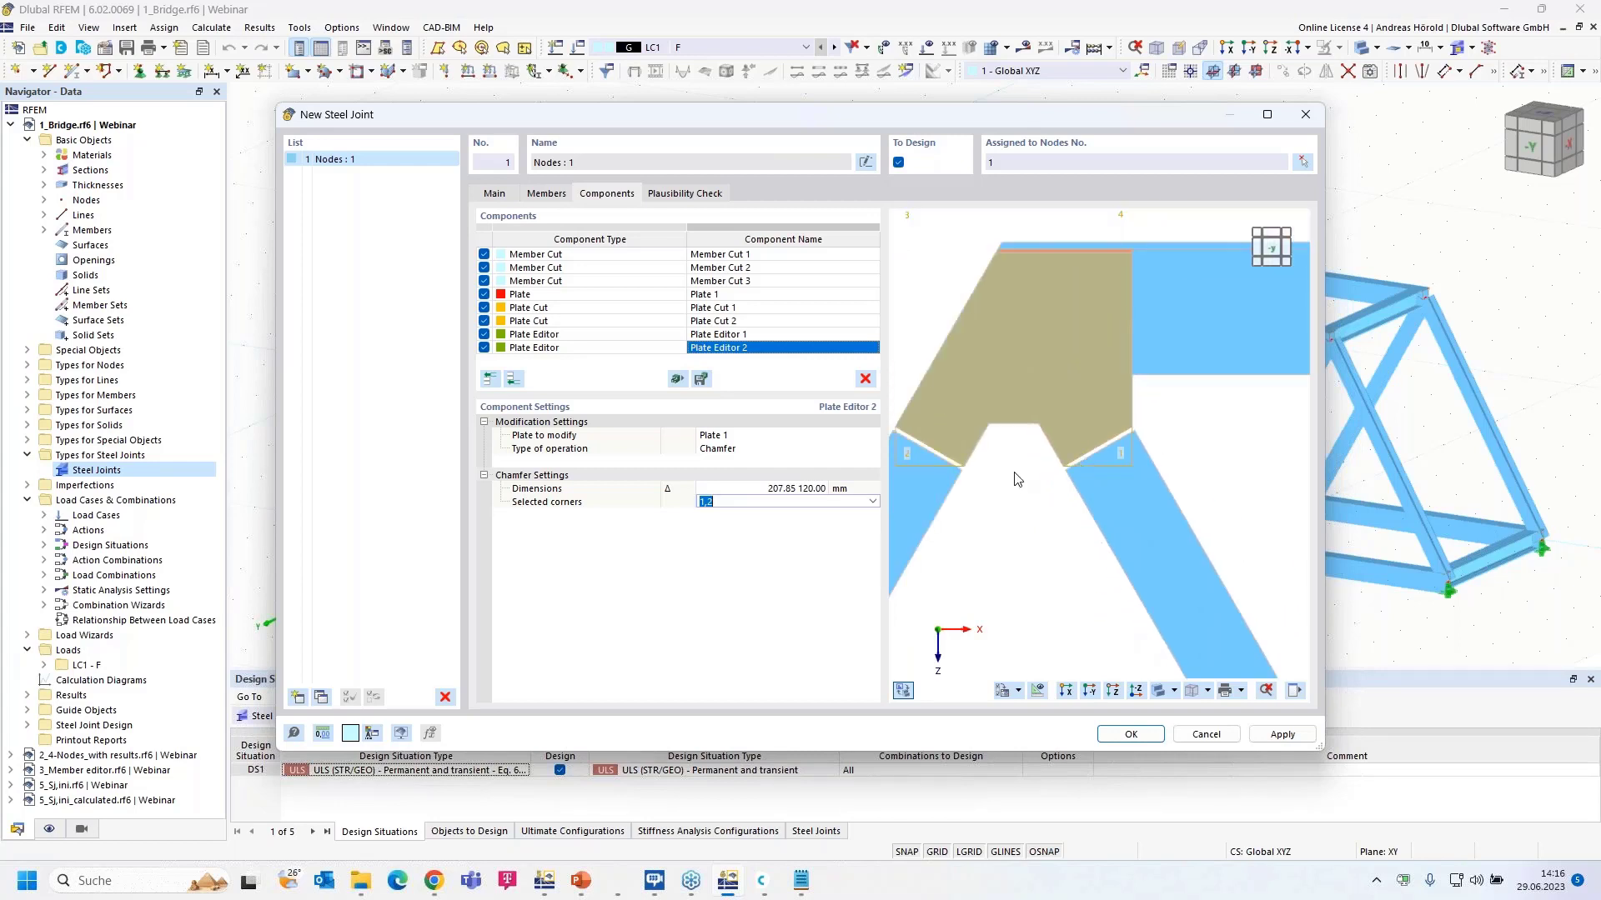
Step: Copy Plate 1 together with its two plate cuts and two plate editors to the end of the component list
{"action": "middle_click_drag", "start_coordinate": [1239, 450], "coordinate": [1110, 471]}
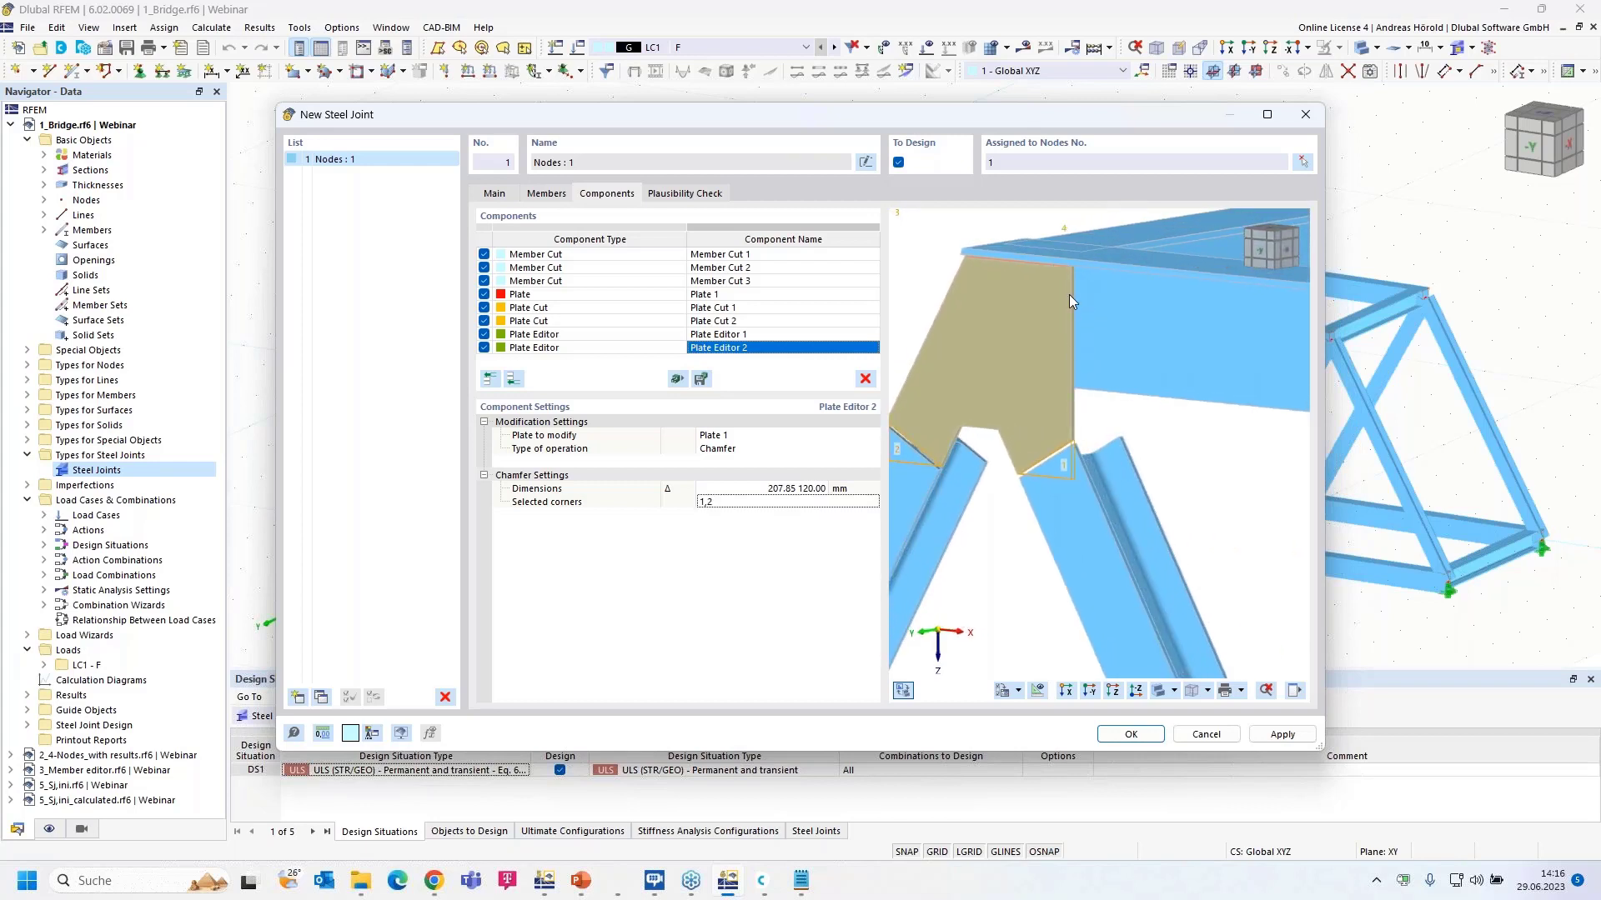
{"action": "middle_click_drag", "start_coordinate": [1183, 460], "coordinate": [1177, 567]}
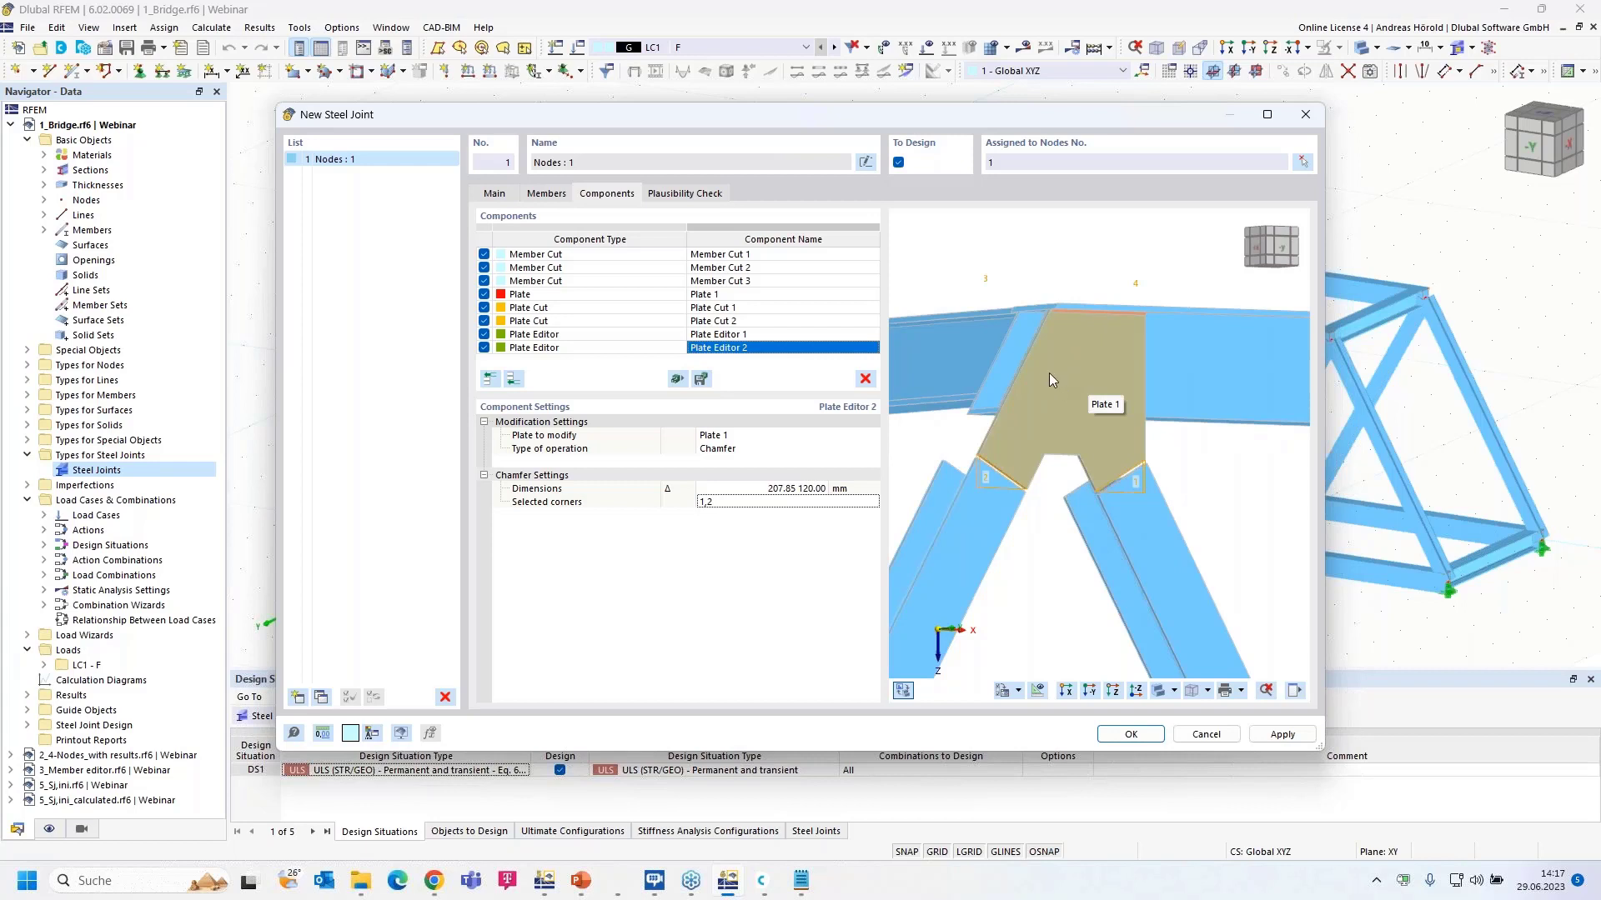
{"action": "left_click", "coordinate": [546, 296]}
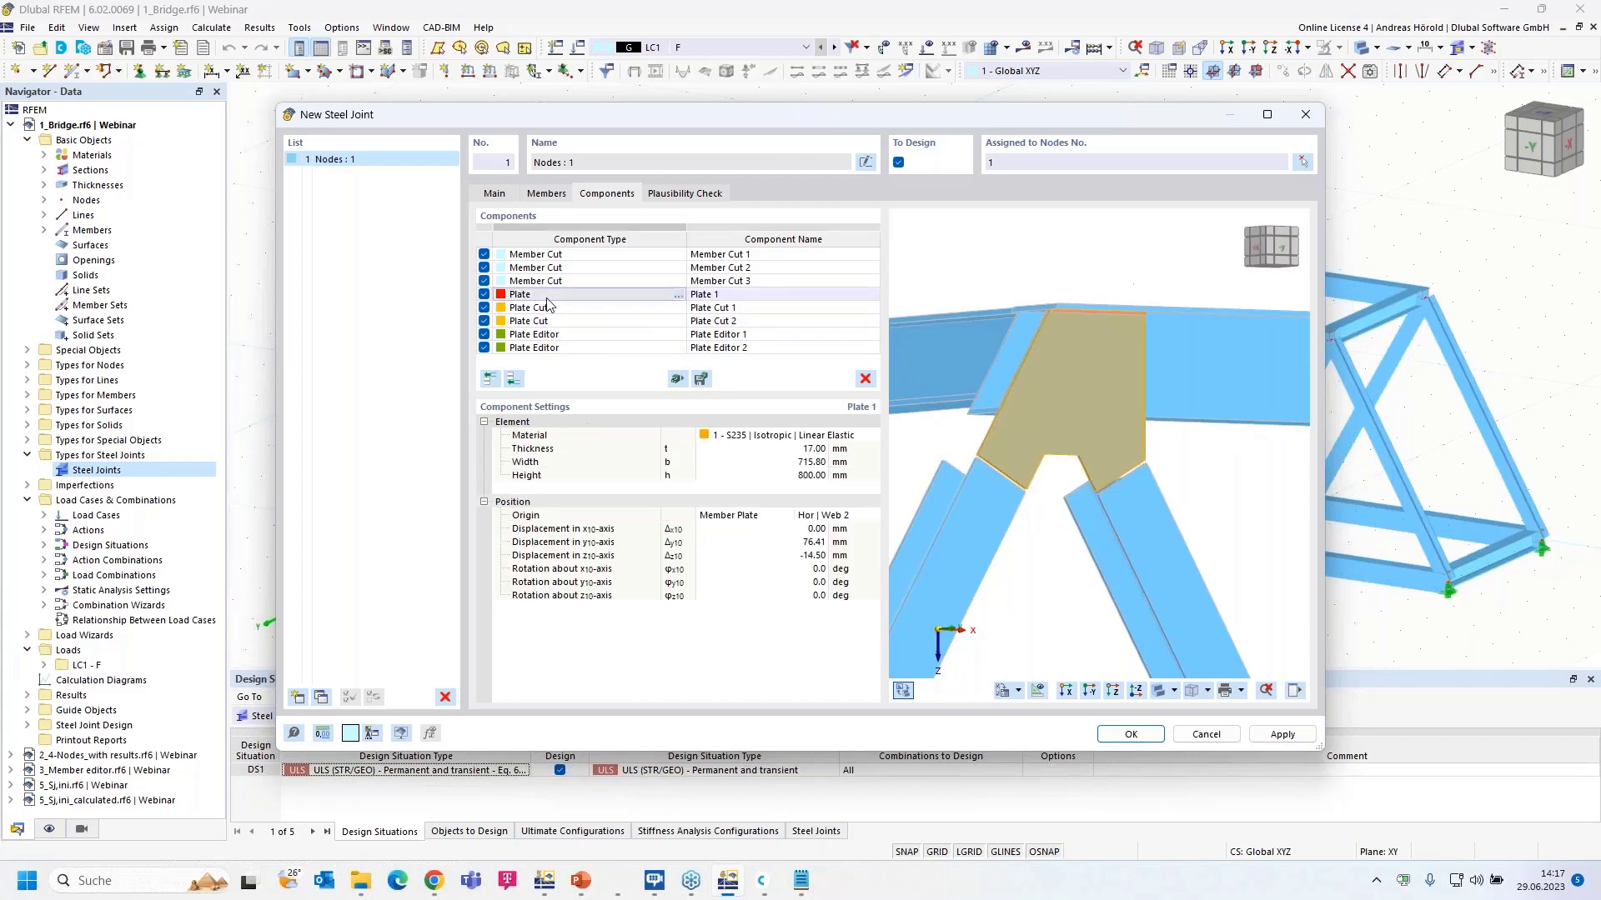
{"action": "left_click", "coordinate": [584, 349], "text": "shift"}
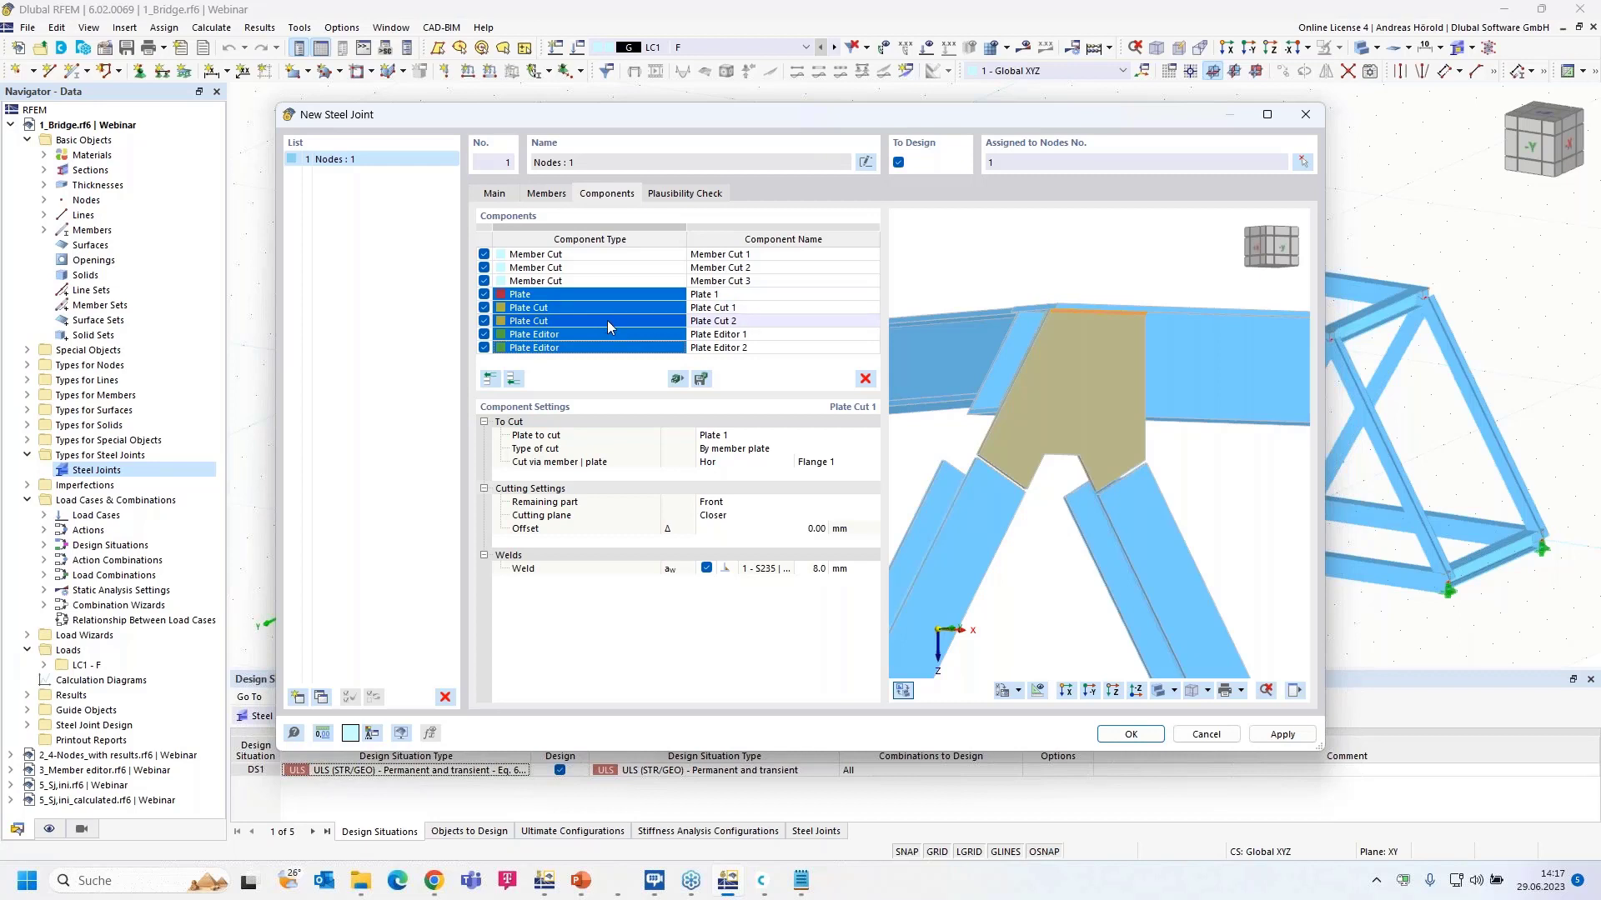
{"action": "right_click", "coordinate": [612, 318]}
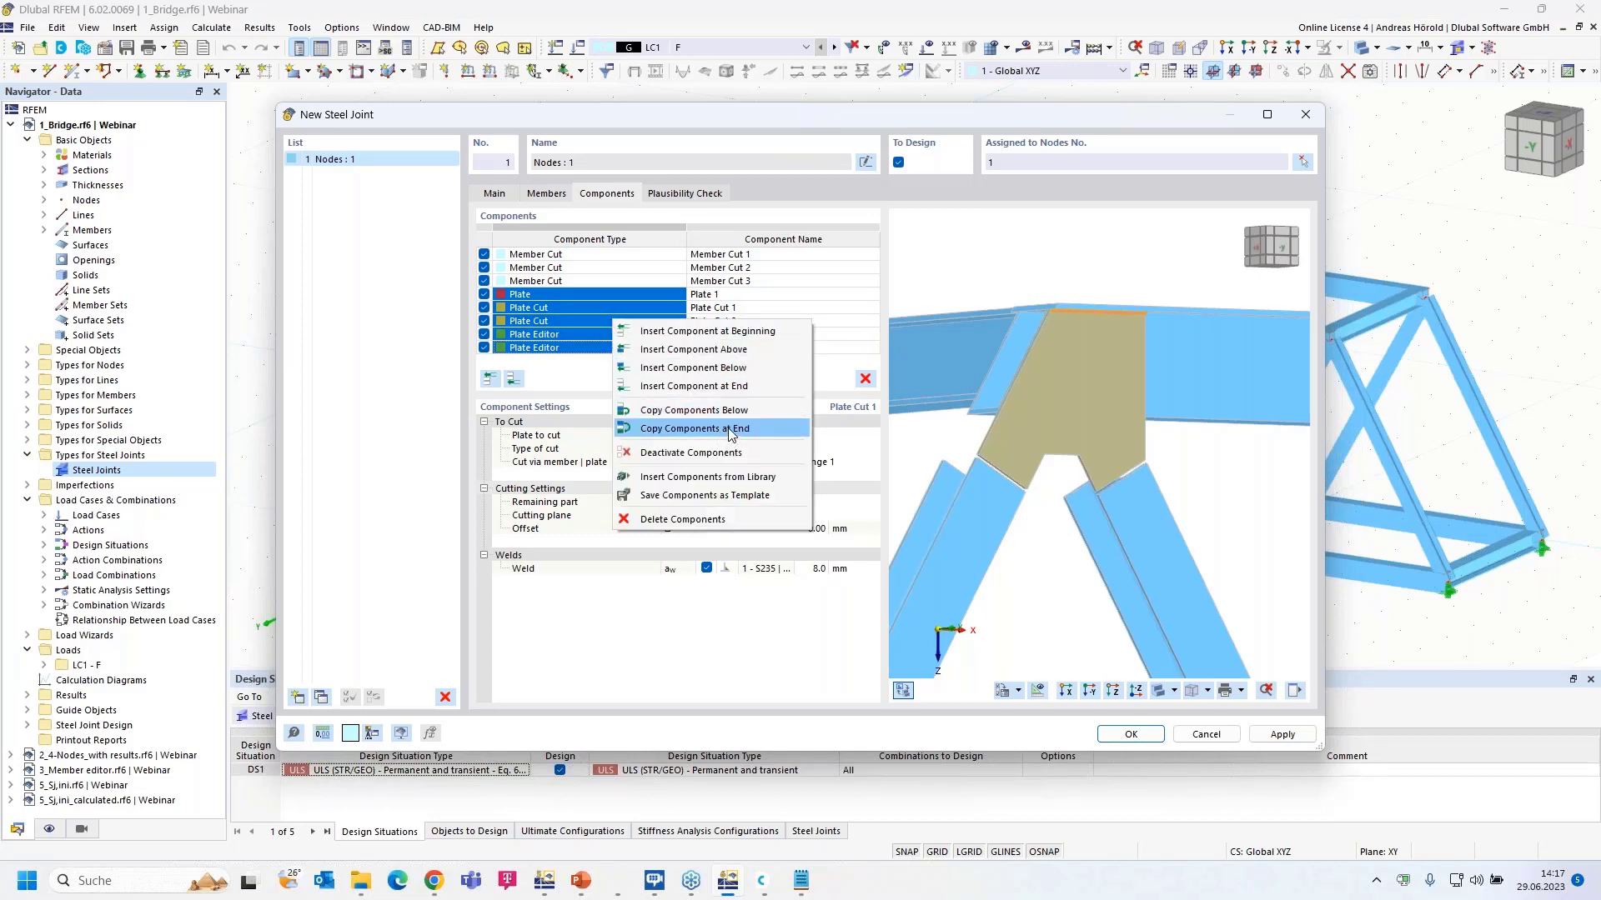
{"action": "left_click", "coordinate": [730, 430]}
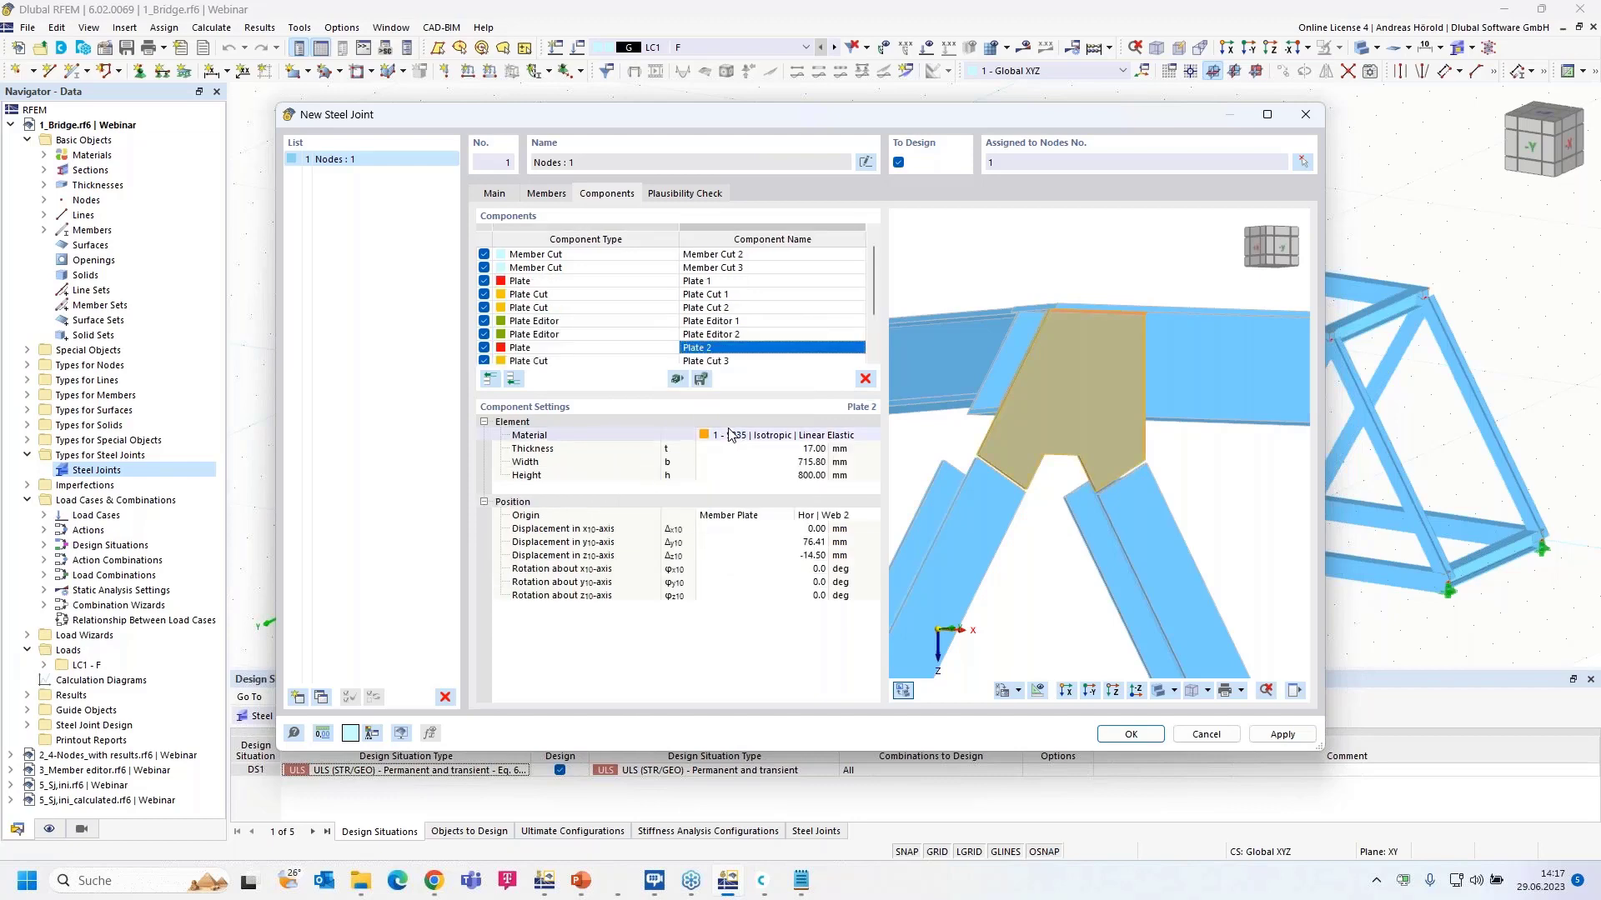
Step: Set the displacement of Plate 2 along its local z-axis to 14.50 mm
{"action": "left_click", "coordinate": [731, 350]}
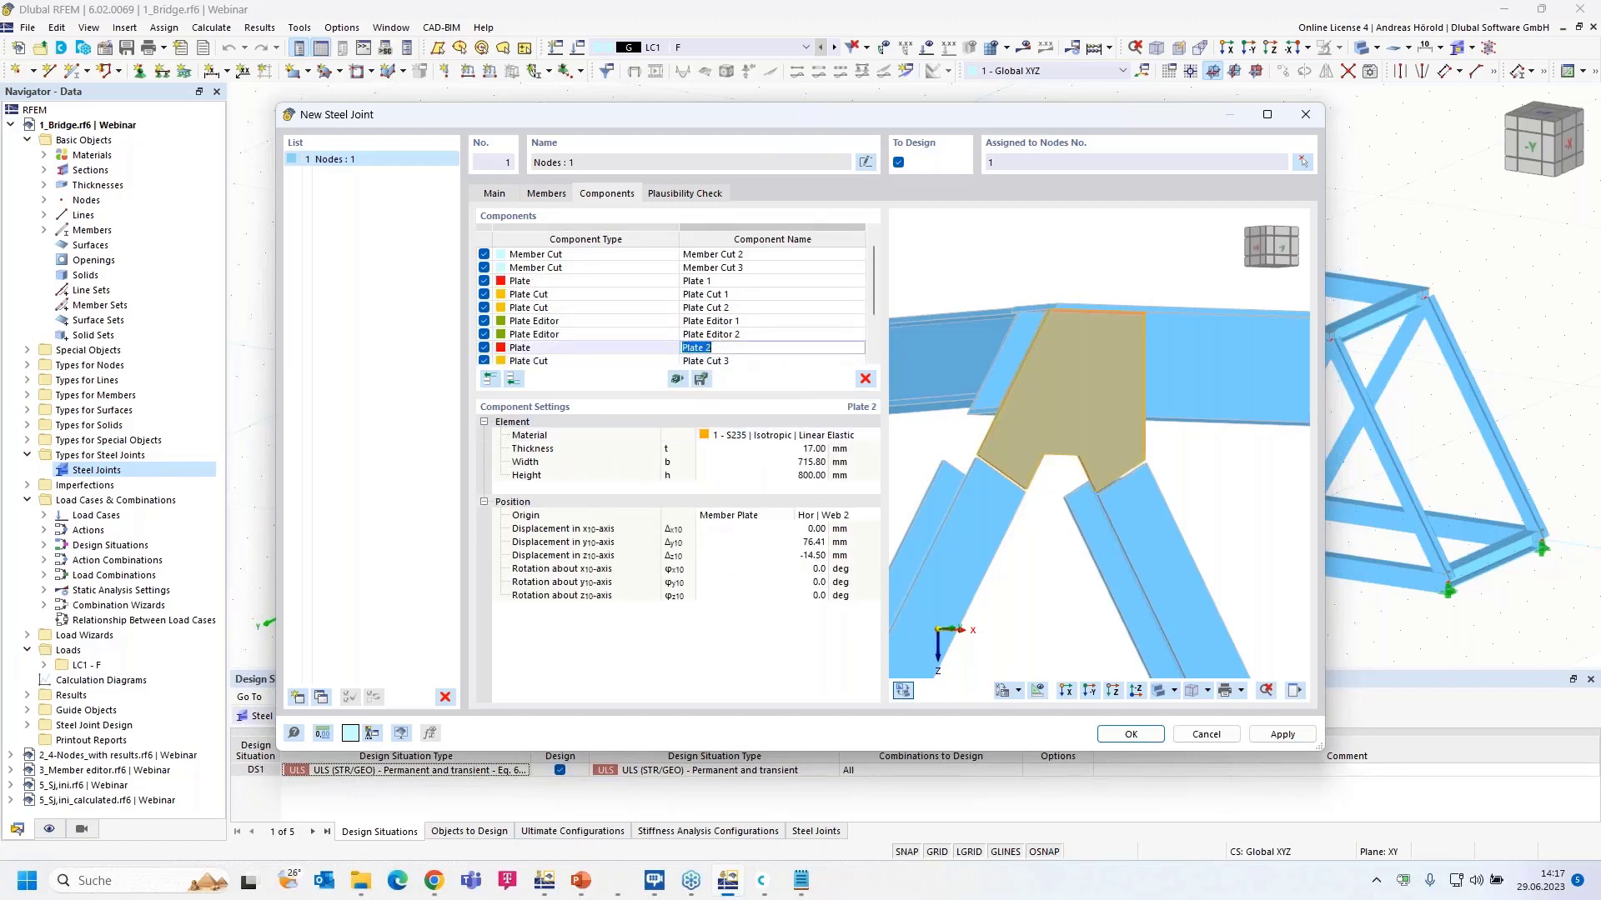
{"action": "left_click", "coordinate": [631, 351]}
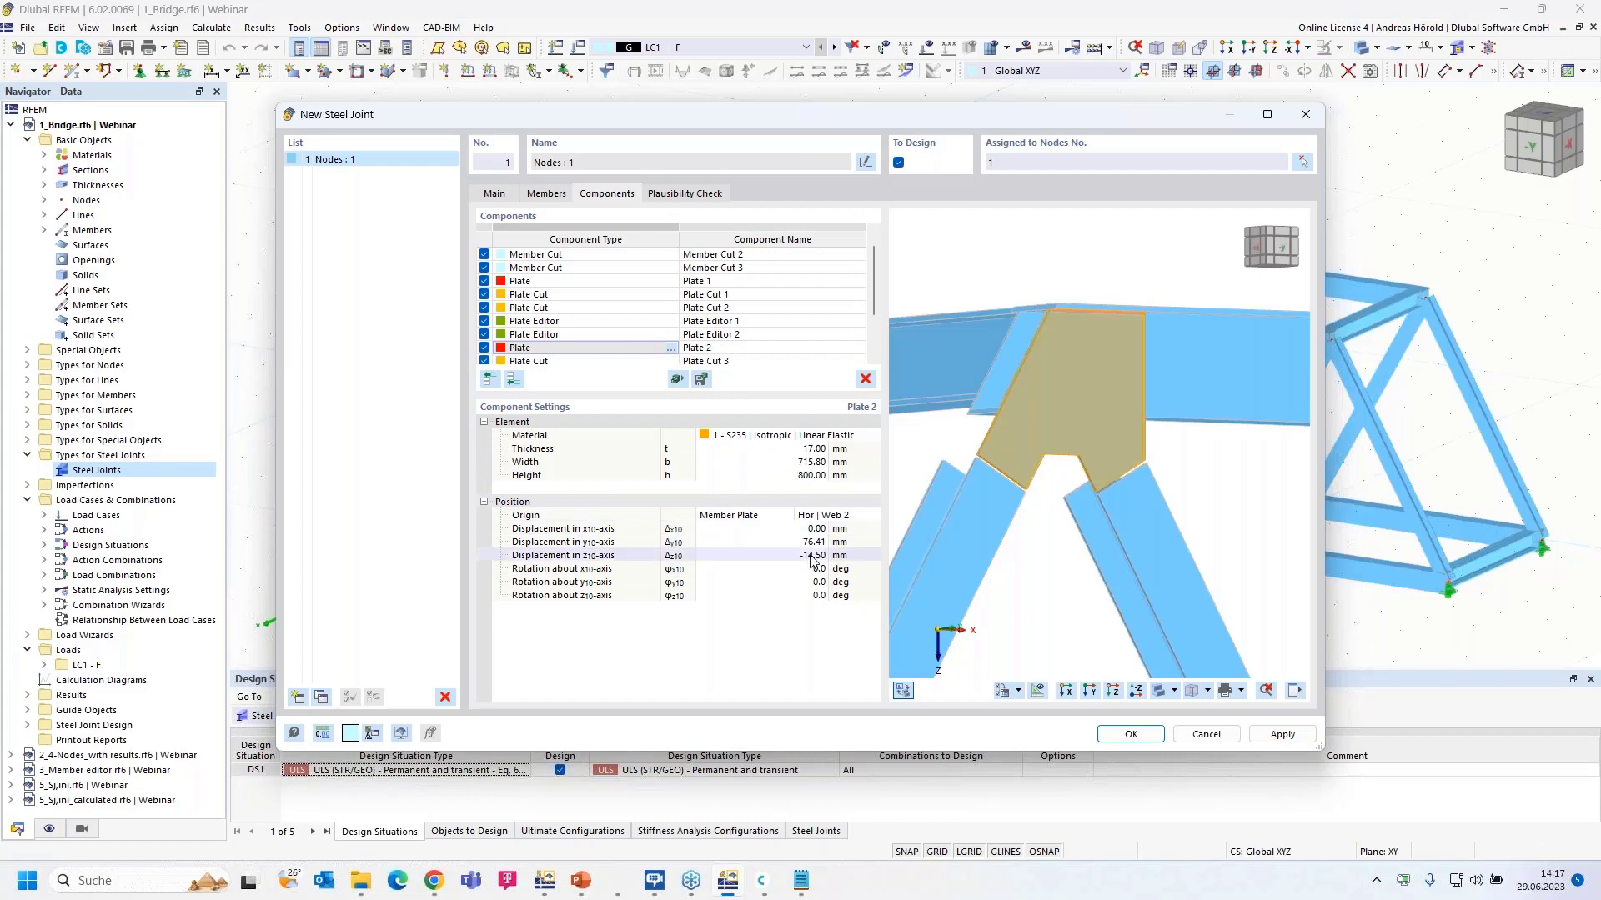
{"action": "left_click", "coordinate": [1067, 691]}
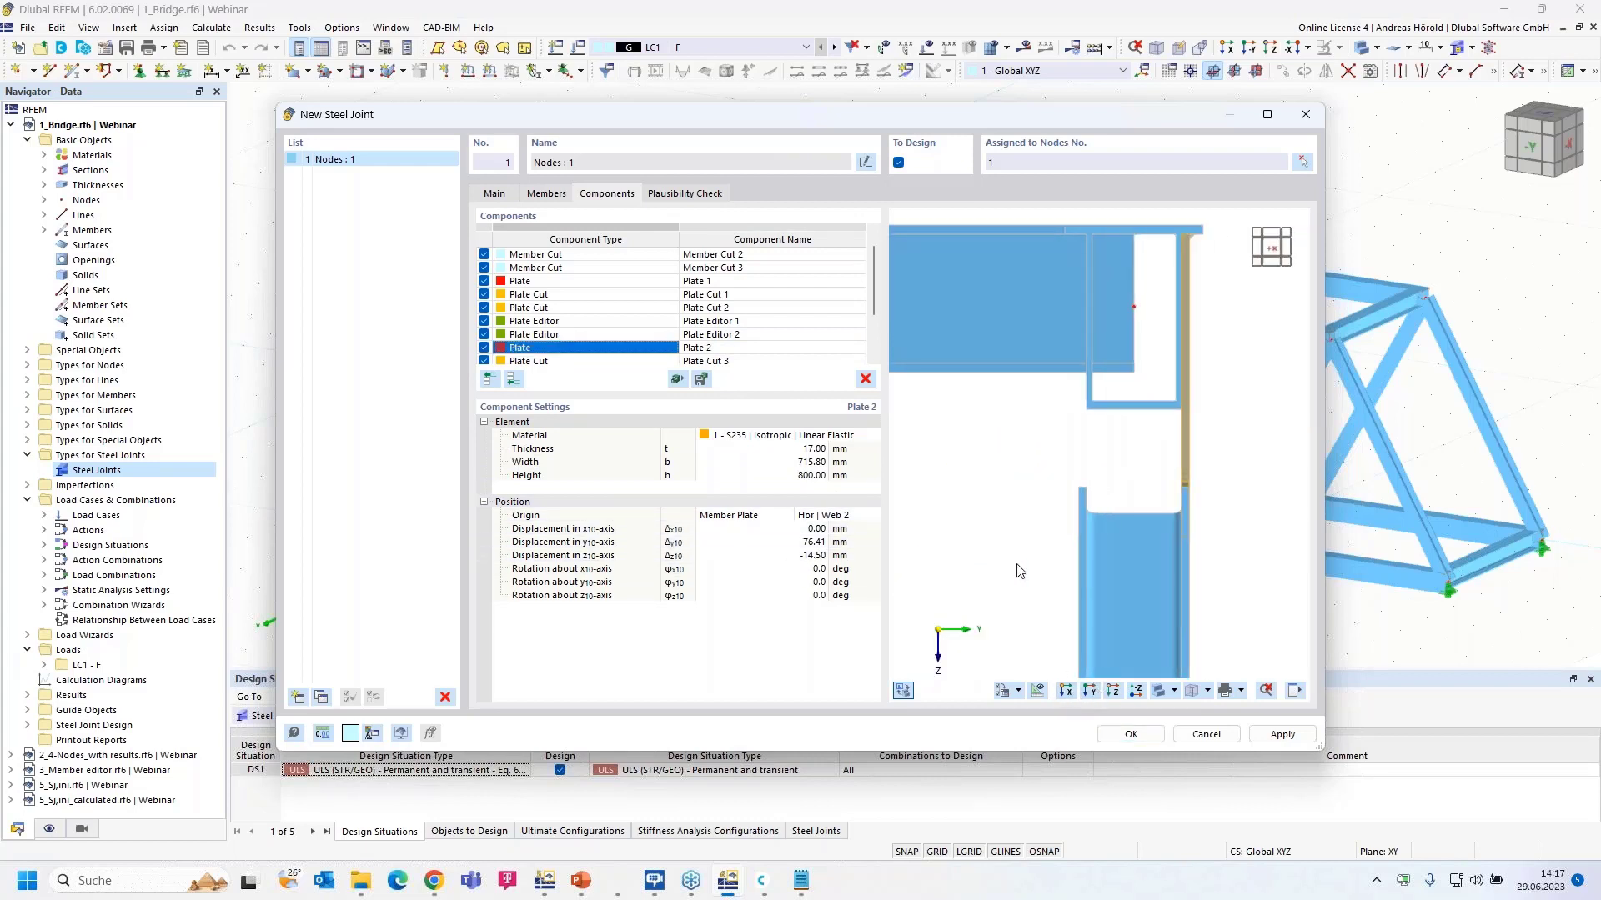
{"action": "left_click", "coordinate": [796, 557]}
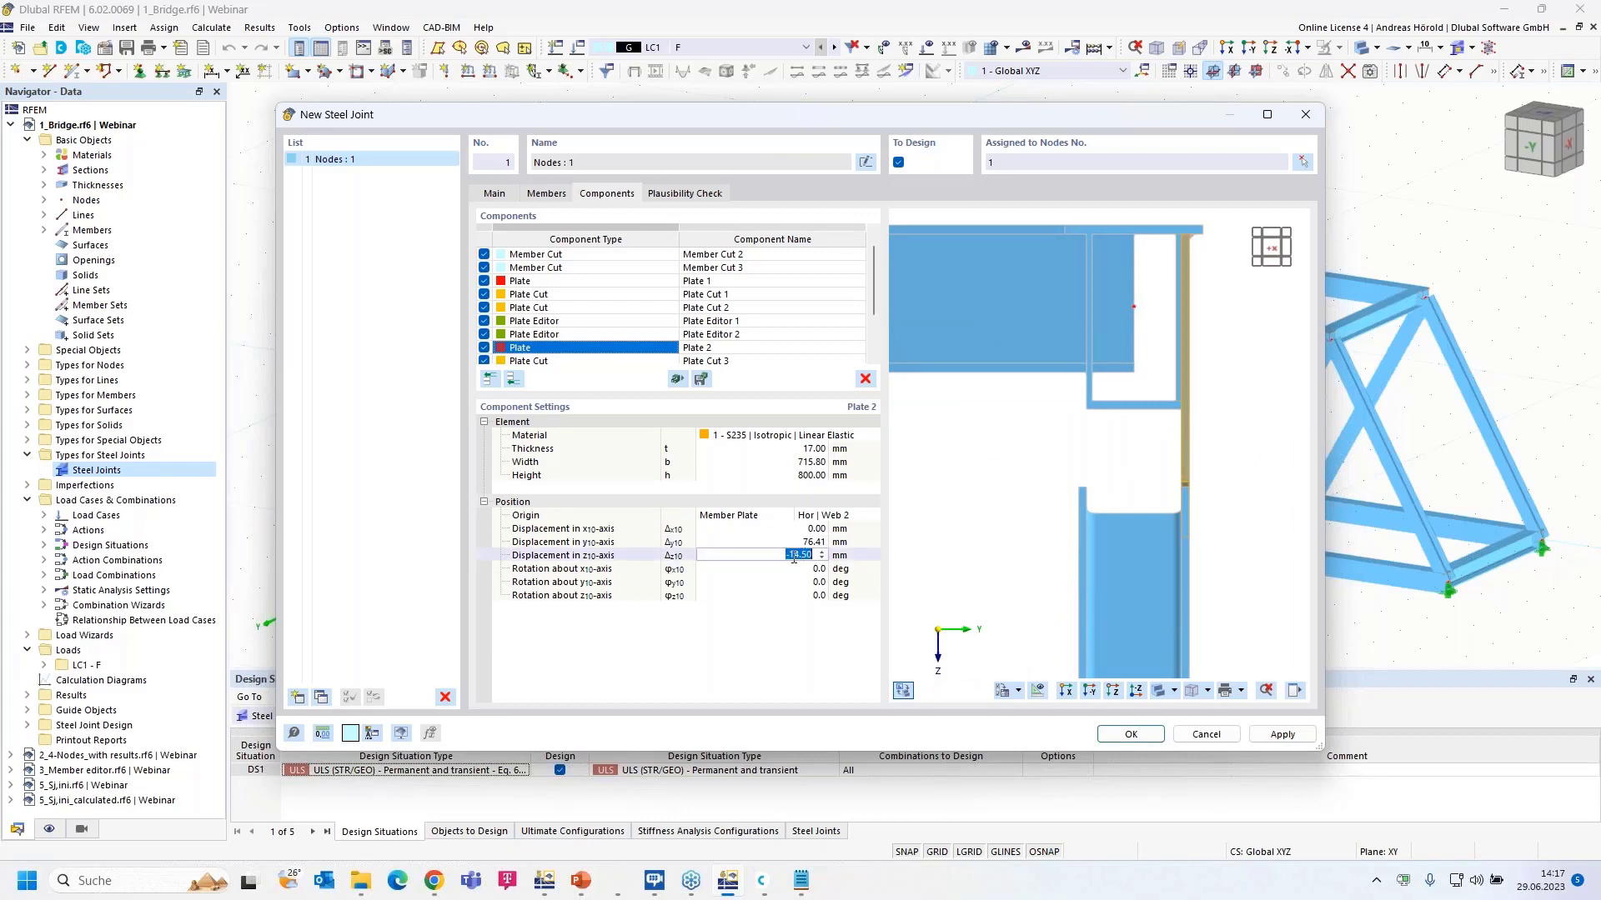
{"action": "left_click", "coordinate": [782, 556]}
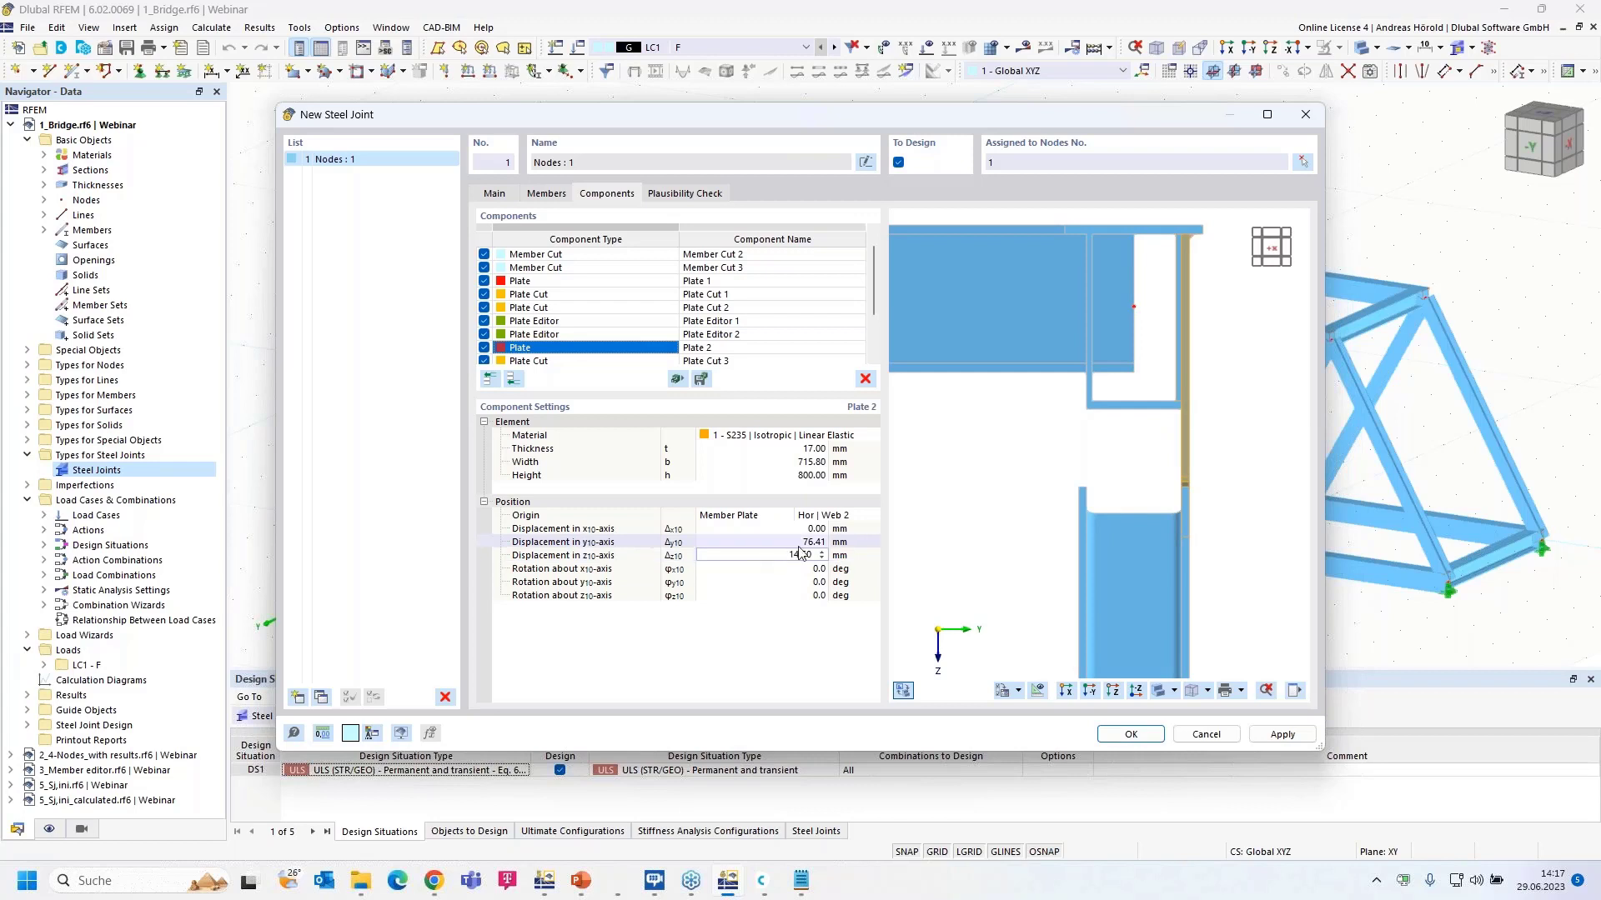
Step: Change the origin of Plate 2 to the member plate Hor | Web 1
{"action": "left_click", "coordinate": [836, 515]}
{"action": "left_click", "coordinate": [862, 515]}
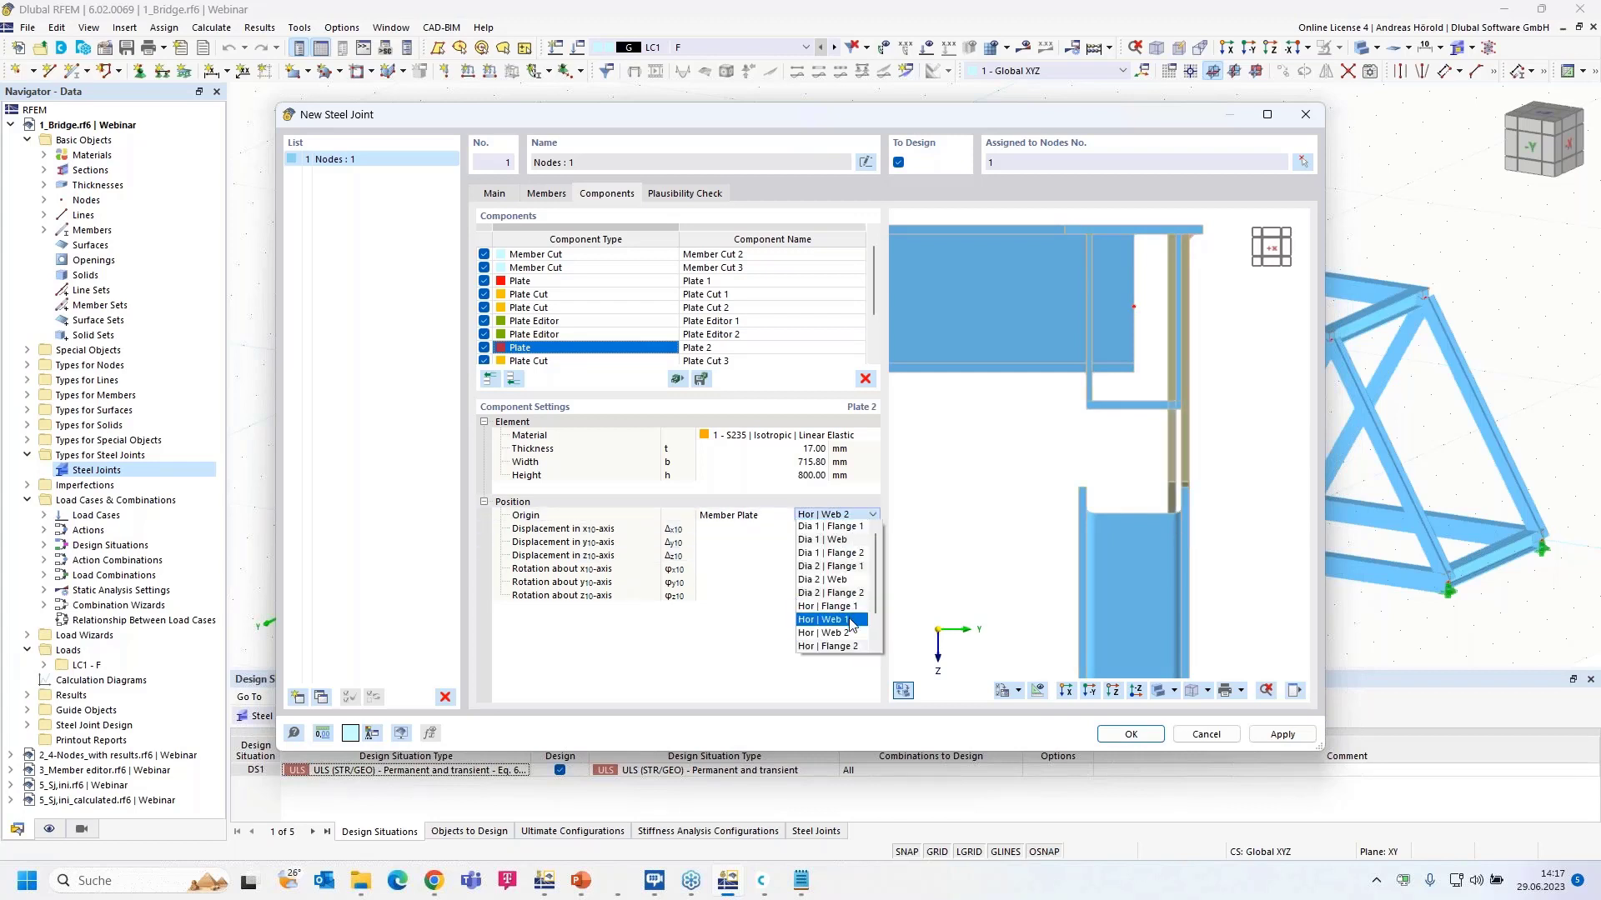
{"action": "left_click", "coordinate": [851, 621]}
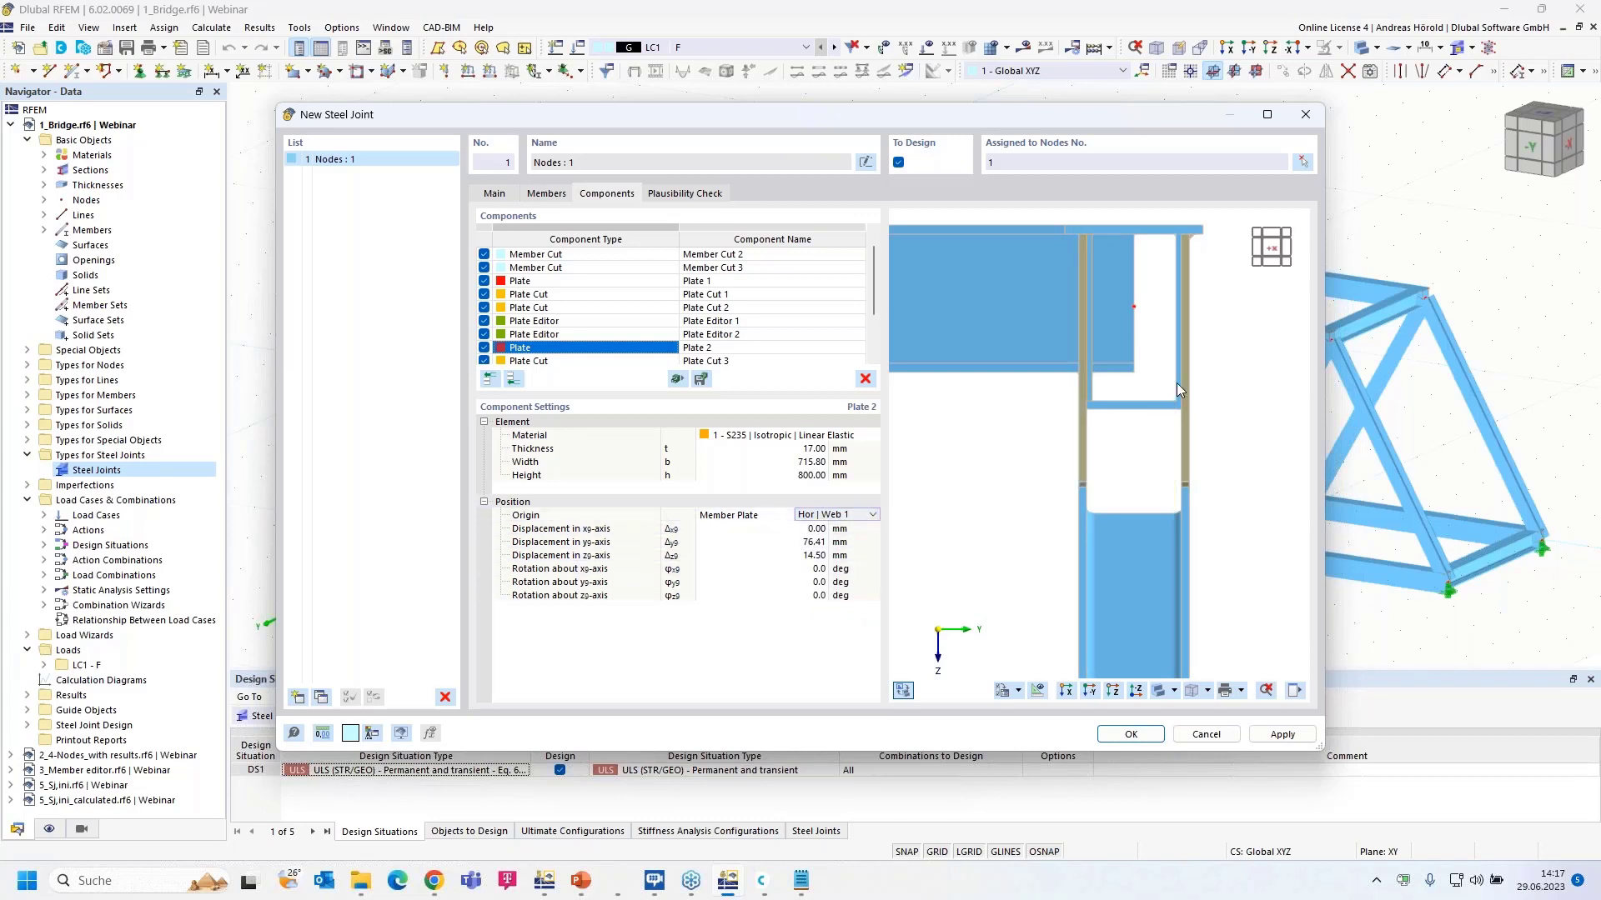
Step: Check the fit of the two connecting plates against the members and save the steel joint
{"action": "scroll", "coordinate": [1088, 399], "scroll_direction": "up", "scroll_amount": 3}
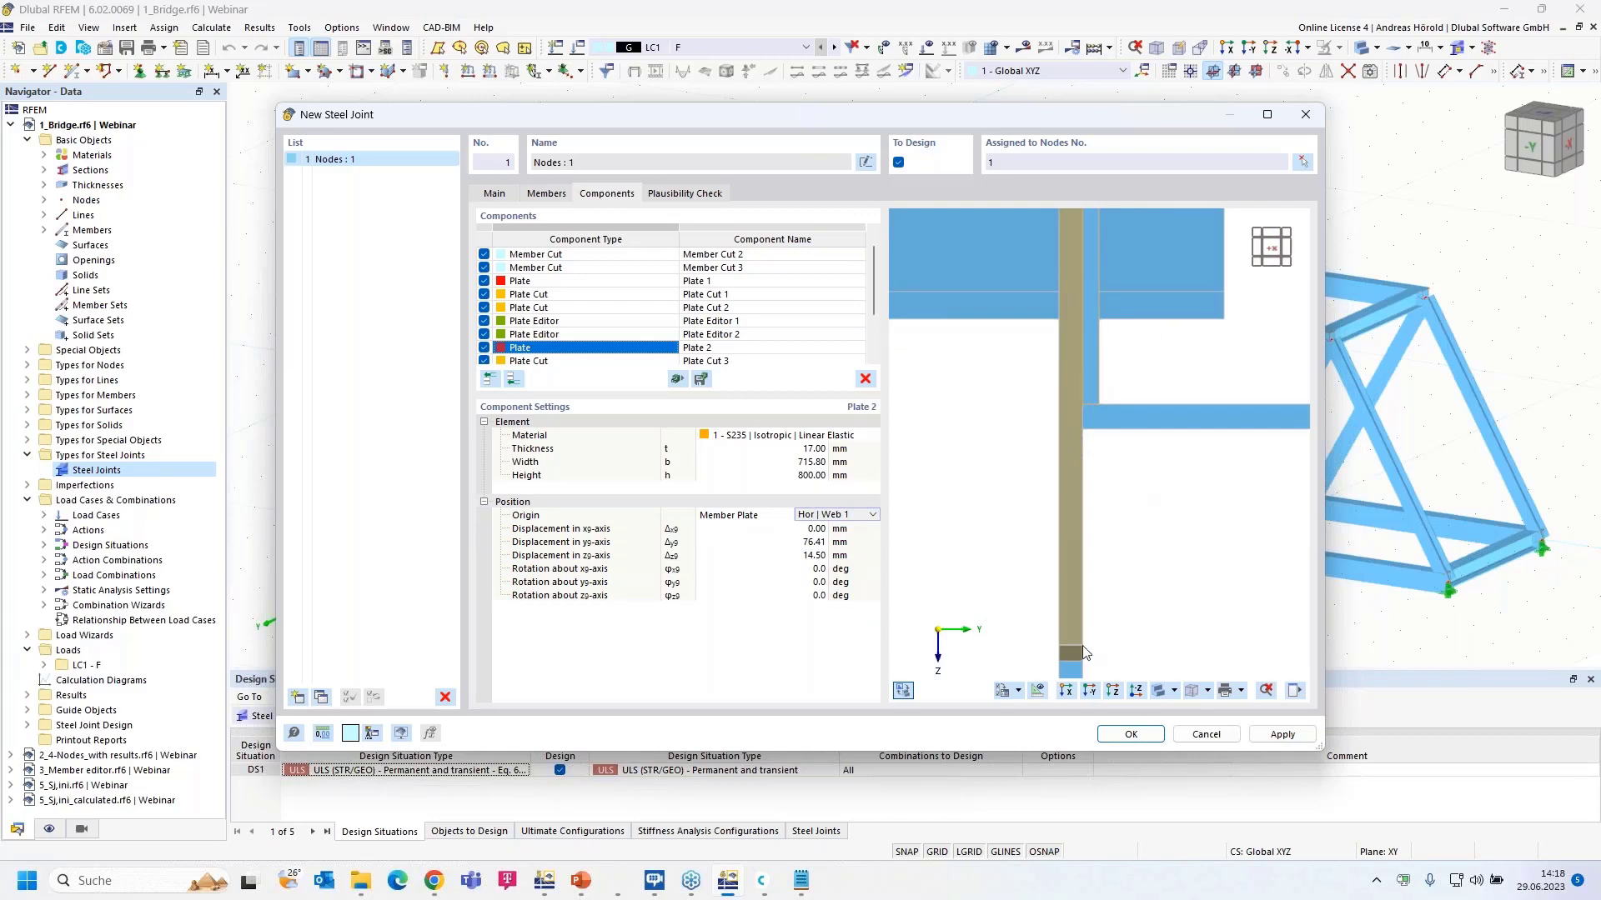
{"action": "middle_click_drag", "start_coordinate": [1131, 544], "coordinate": [1052, 550], "text": "ctrl"}
{"action": "scroll", "coordinate": [1047, 562], "scroll_direction": "down", "scroll_amount": 5}
{"action": "middle_click_drag", "start_coordinate": [1195, 575], "coordinate": [1048, 580], "text": "ctrl"}
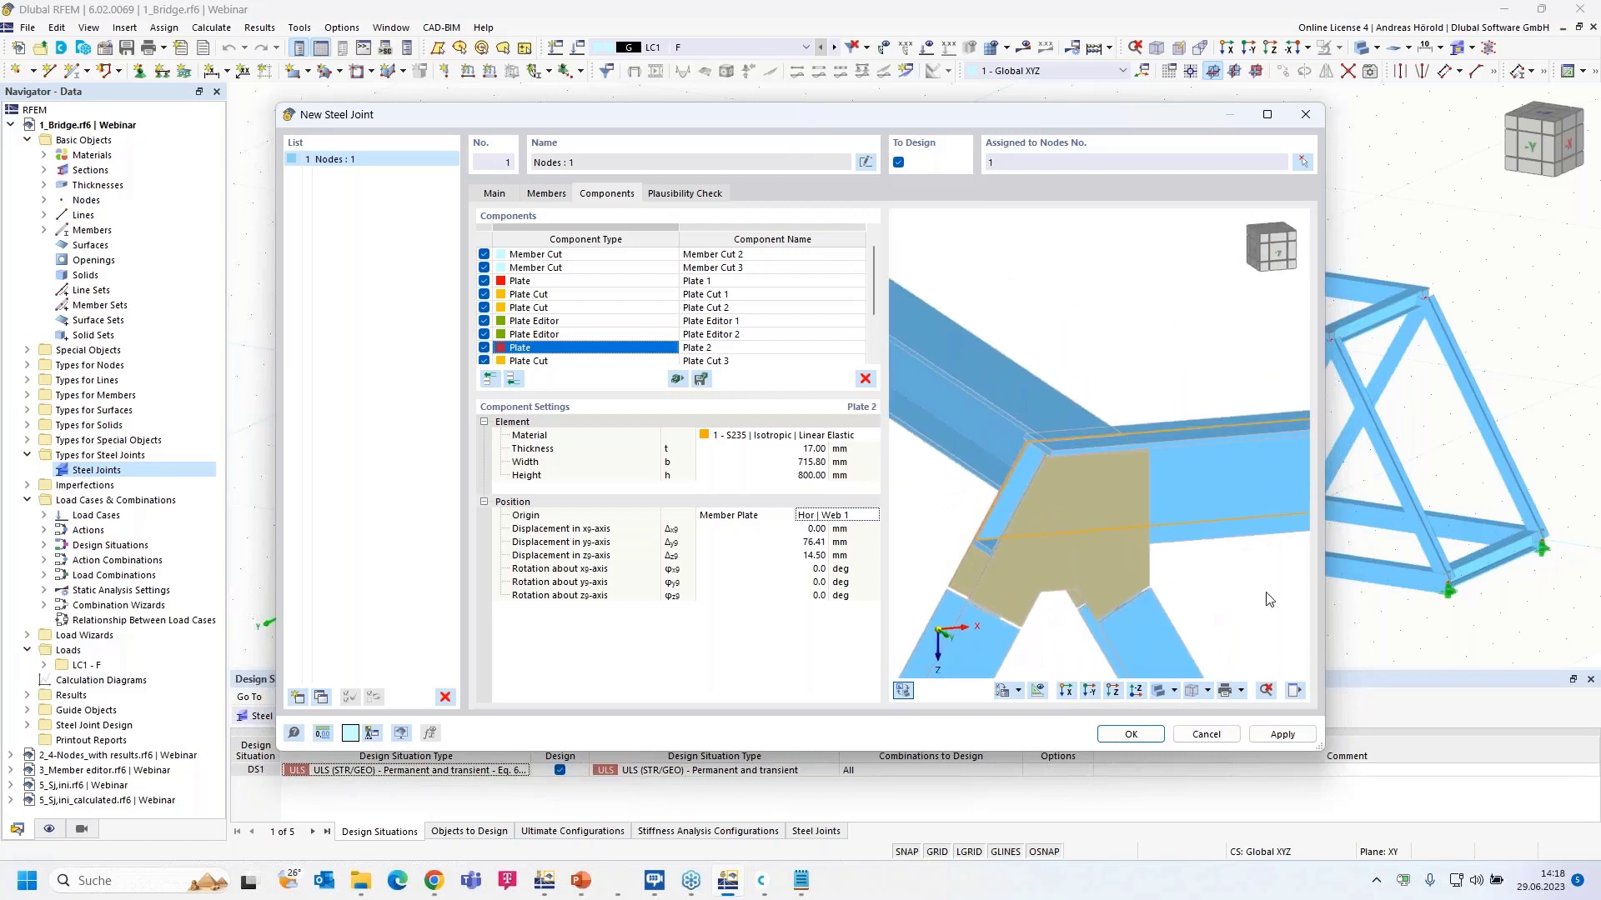
{"action": "scroll", "coordinate": [1168, 607], "scroll_direction": "up", "scroll_amount": 3}
{"action": "scroll", "coordinate": [1168, 607], "scroll_direction": "down", "scroll_amount": 3}
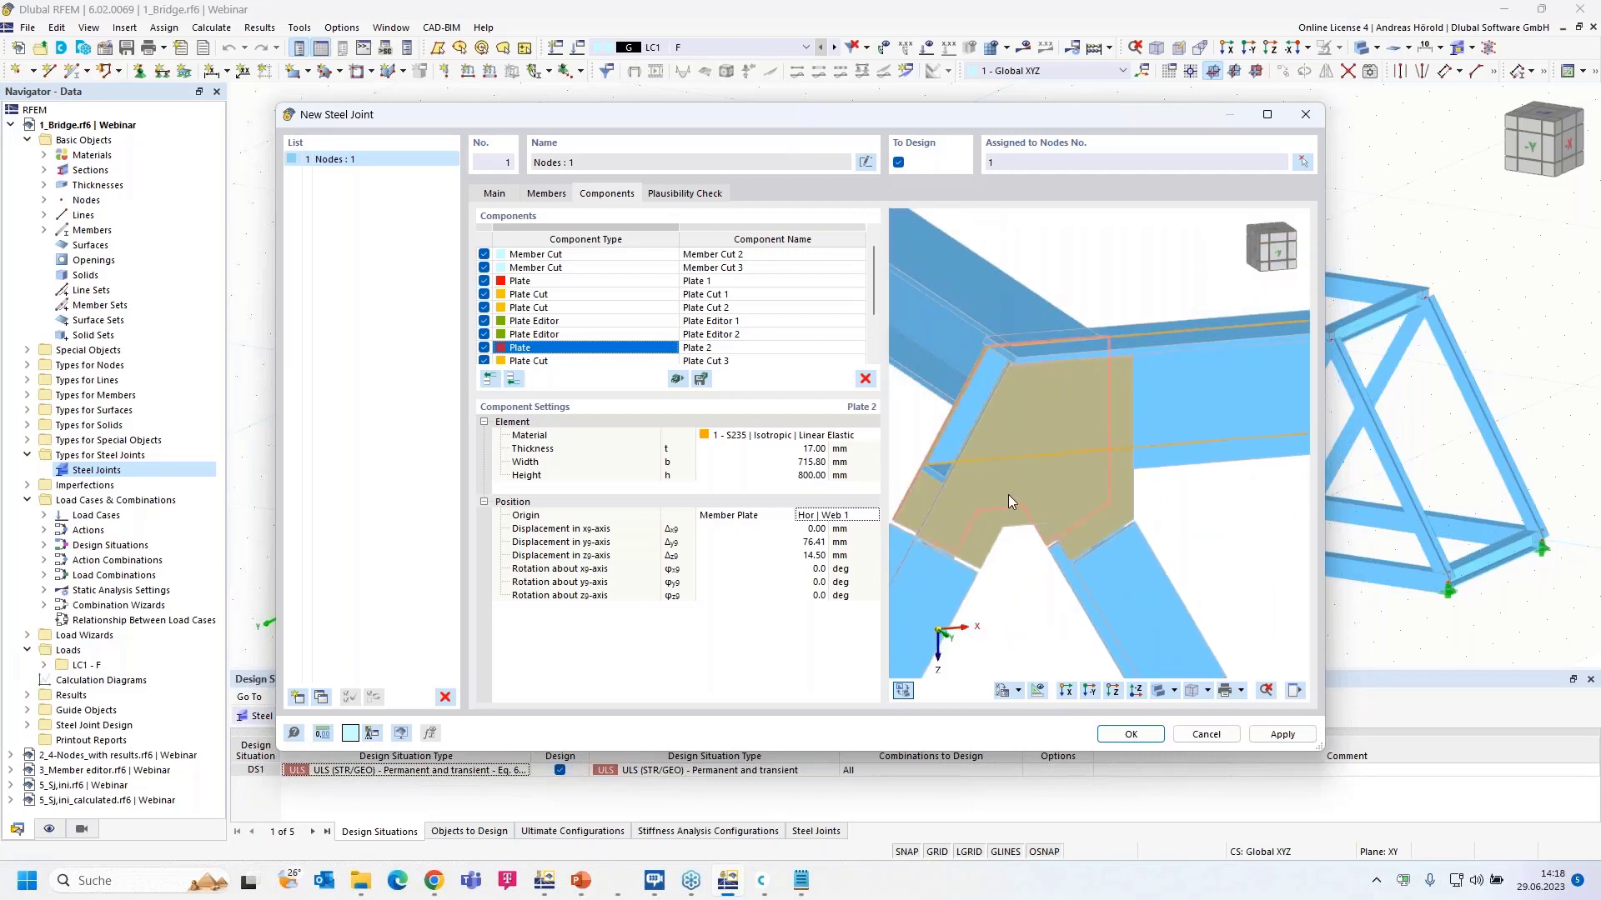
{"action": "scroll", "coordinate": [973, 555], "scroll_direction": "down", "scroll_amount": 3}
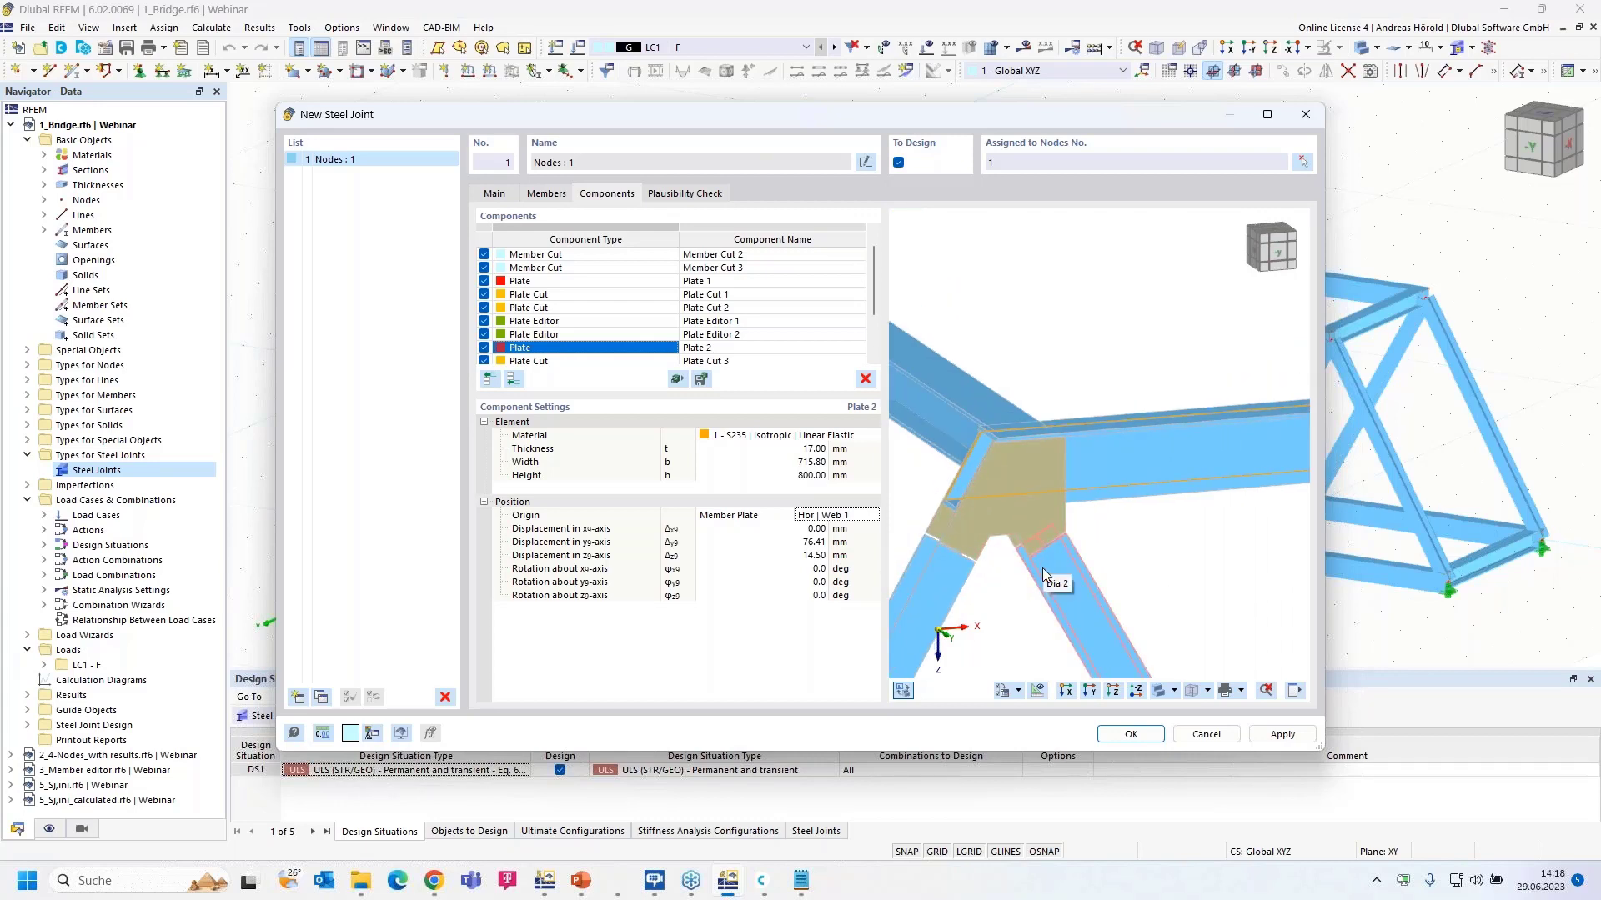
{"action": "left_click", "coordinate": [1131, 735]}
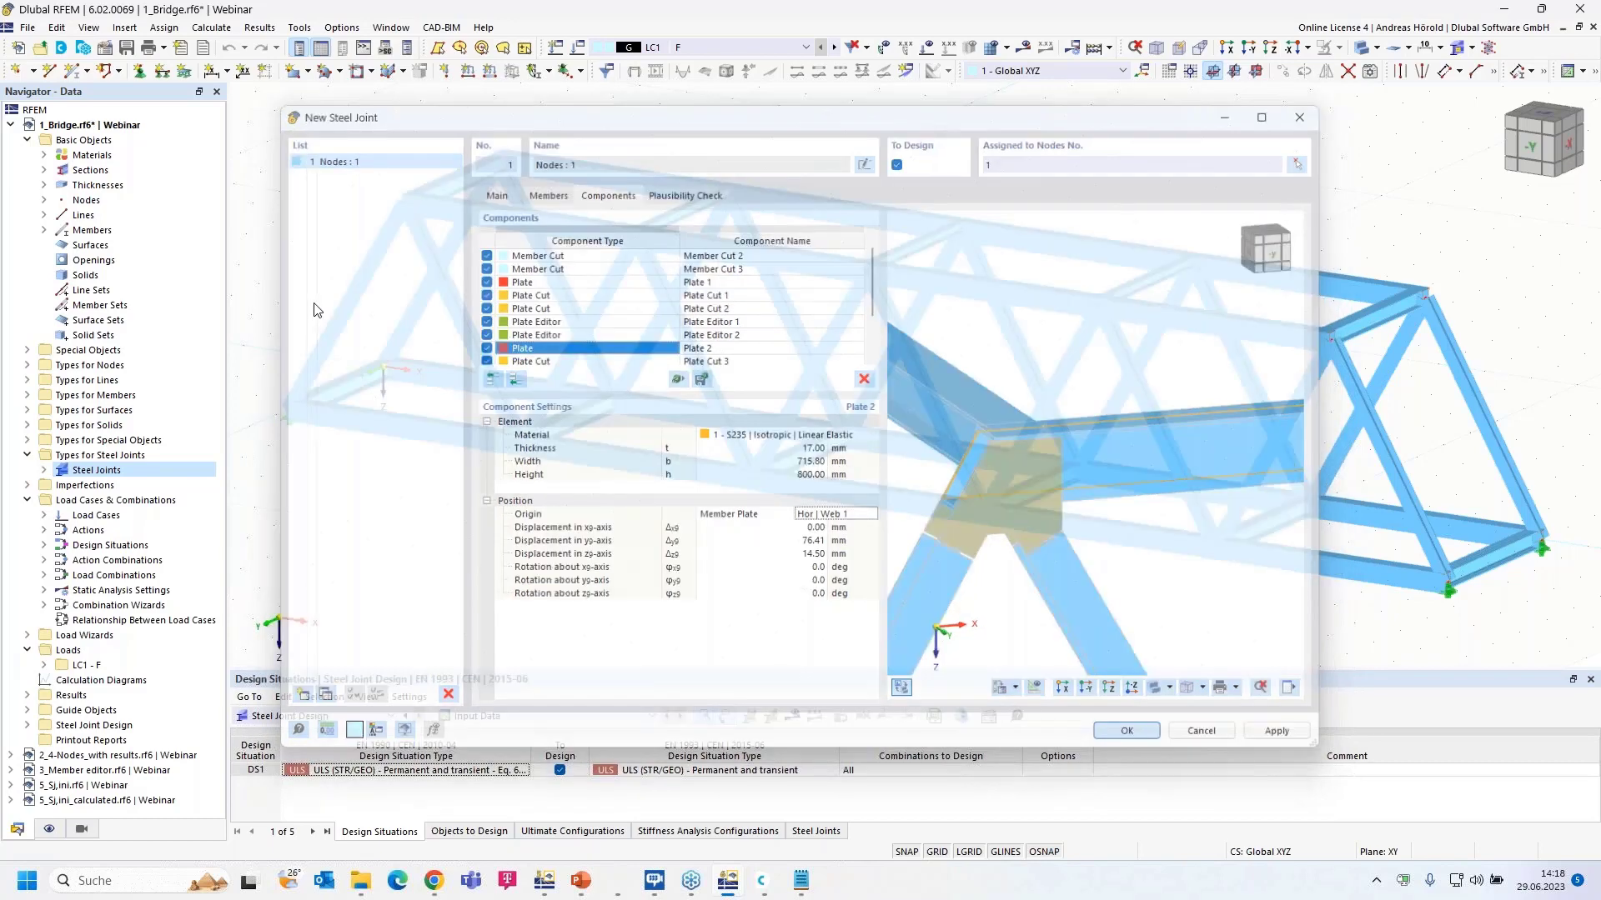
Step: Switch to the model 2_4-Nodes_with results.rf6 and examine the bolted joints at the end of the truss
{"action": "left_click", "coordinate": [12, 126]}
{"action": "left_click", "coordinate": [93, 141]}
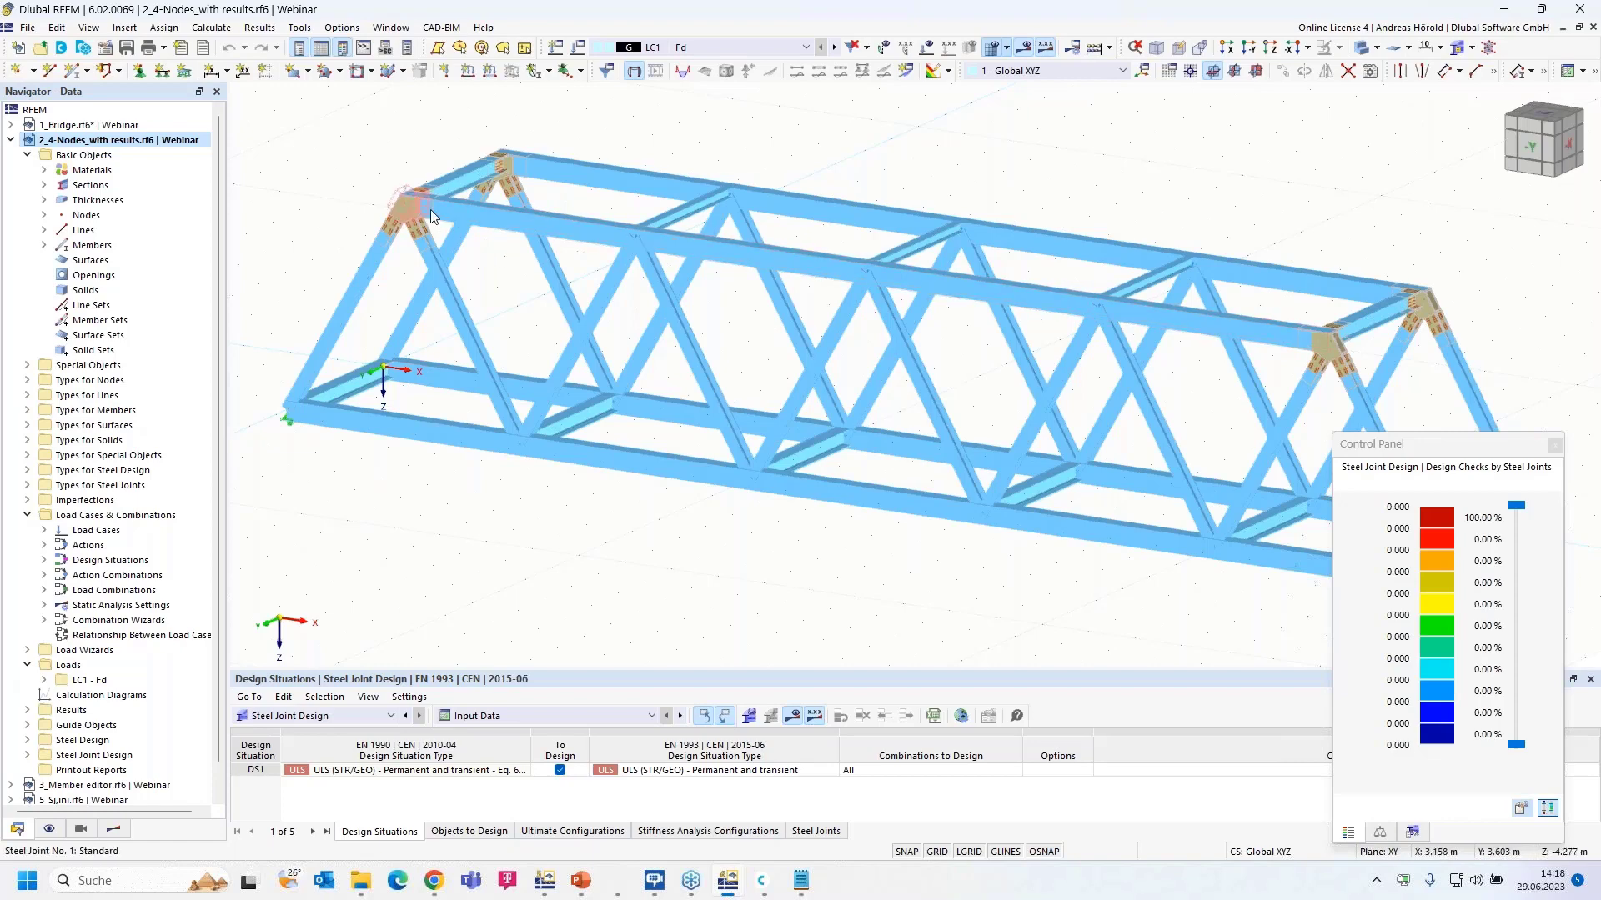
{"action": "scroll", "coordinate": [430, 208], "scroll_direction": "up", "scroll_amount": 4}
{"action": "scroll", "coordinate": [754, 114], "scroll_direction": "down", "scroll_amount": 3}
{"action": "middle_click_drag", "start_coordinate": [728, 145], "coordinate": [726, 151]}
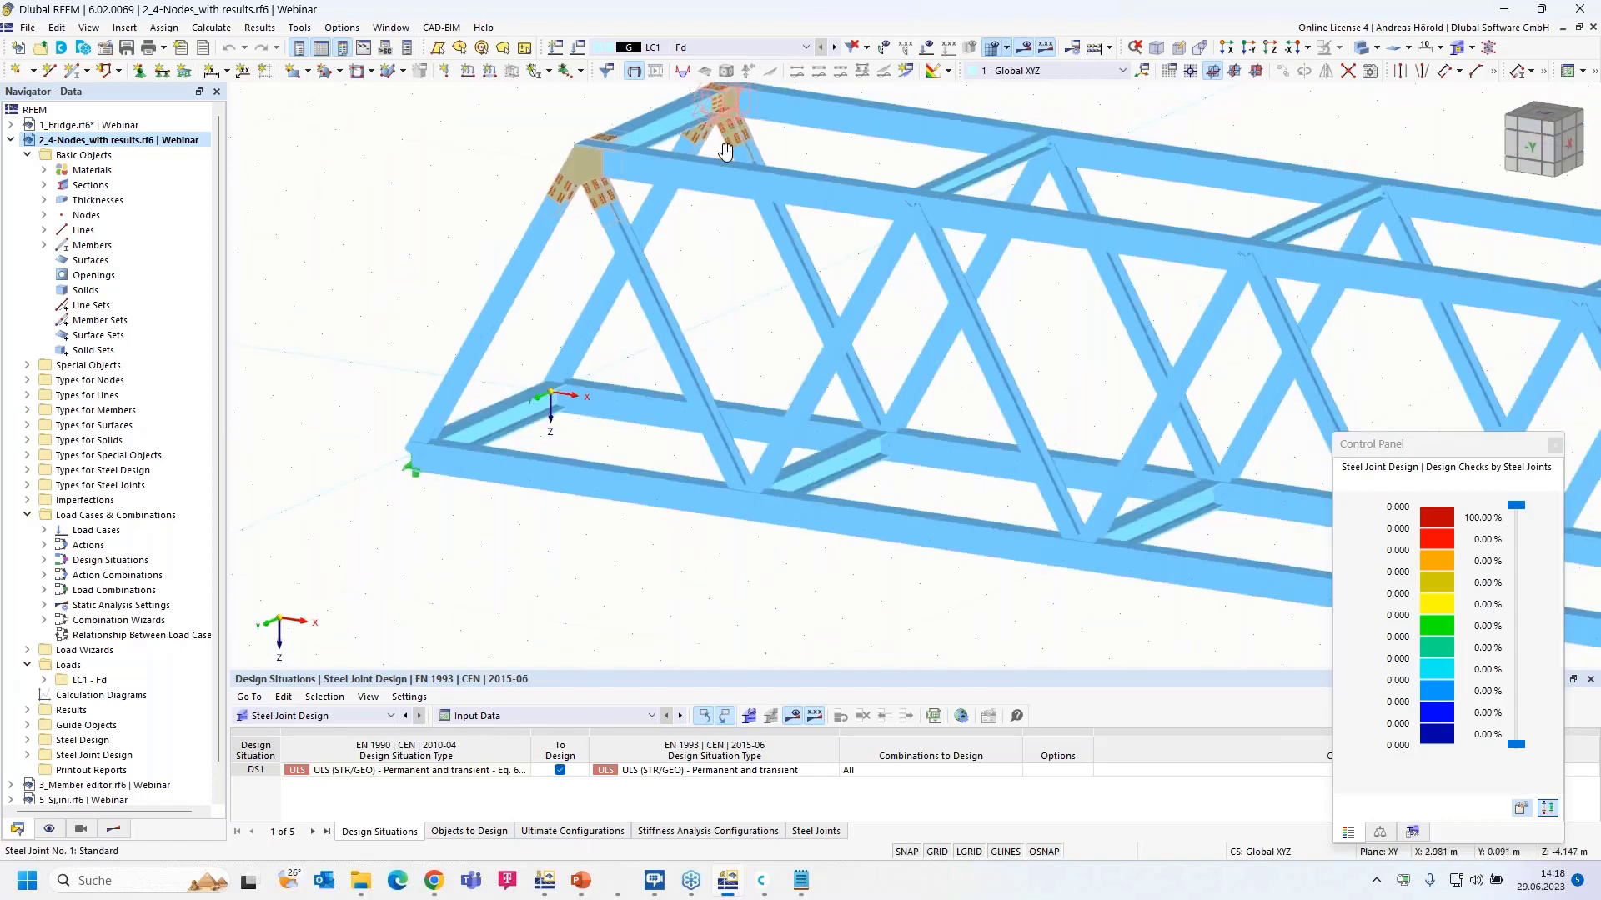
{"action": "scroll", "coordinate": [608, 282], "scroll_direction": "up", "scroll_amount": 5}
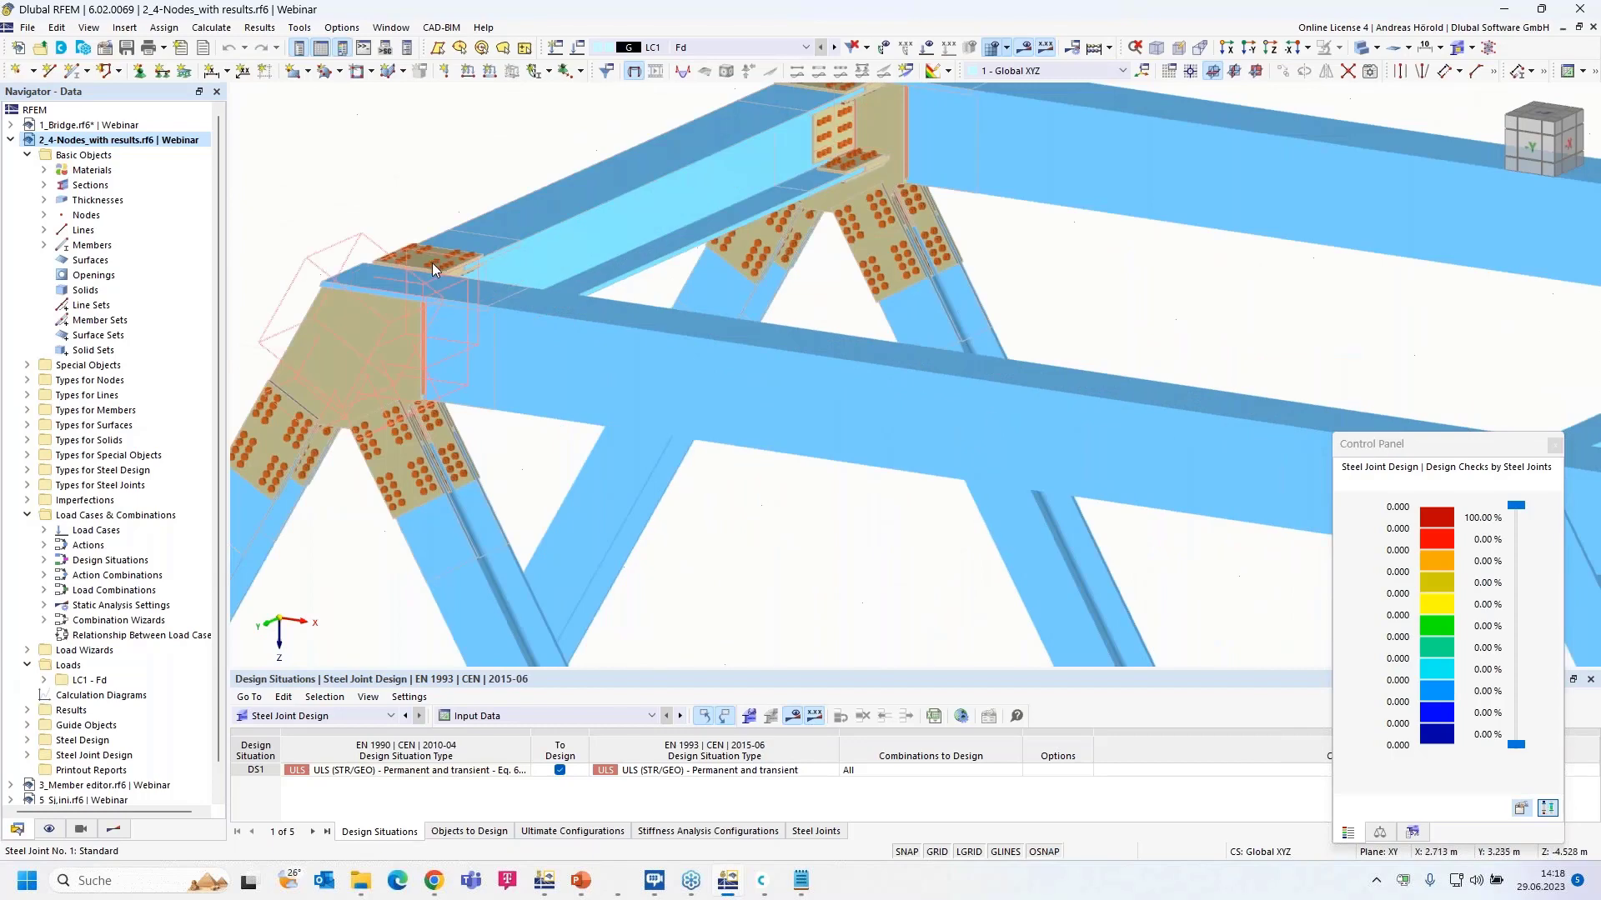
{"action": "scroll", "coordinate": [583, 283], "scroll_direction": "down", "scroll_amount": 6}
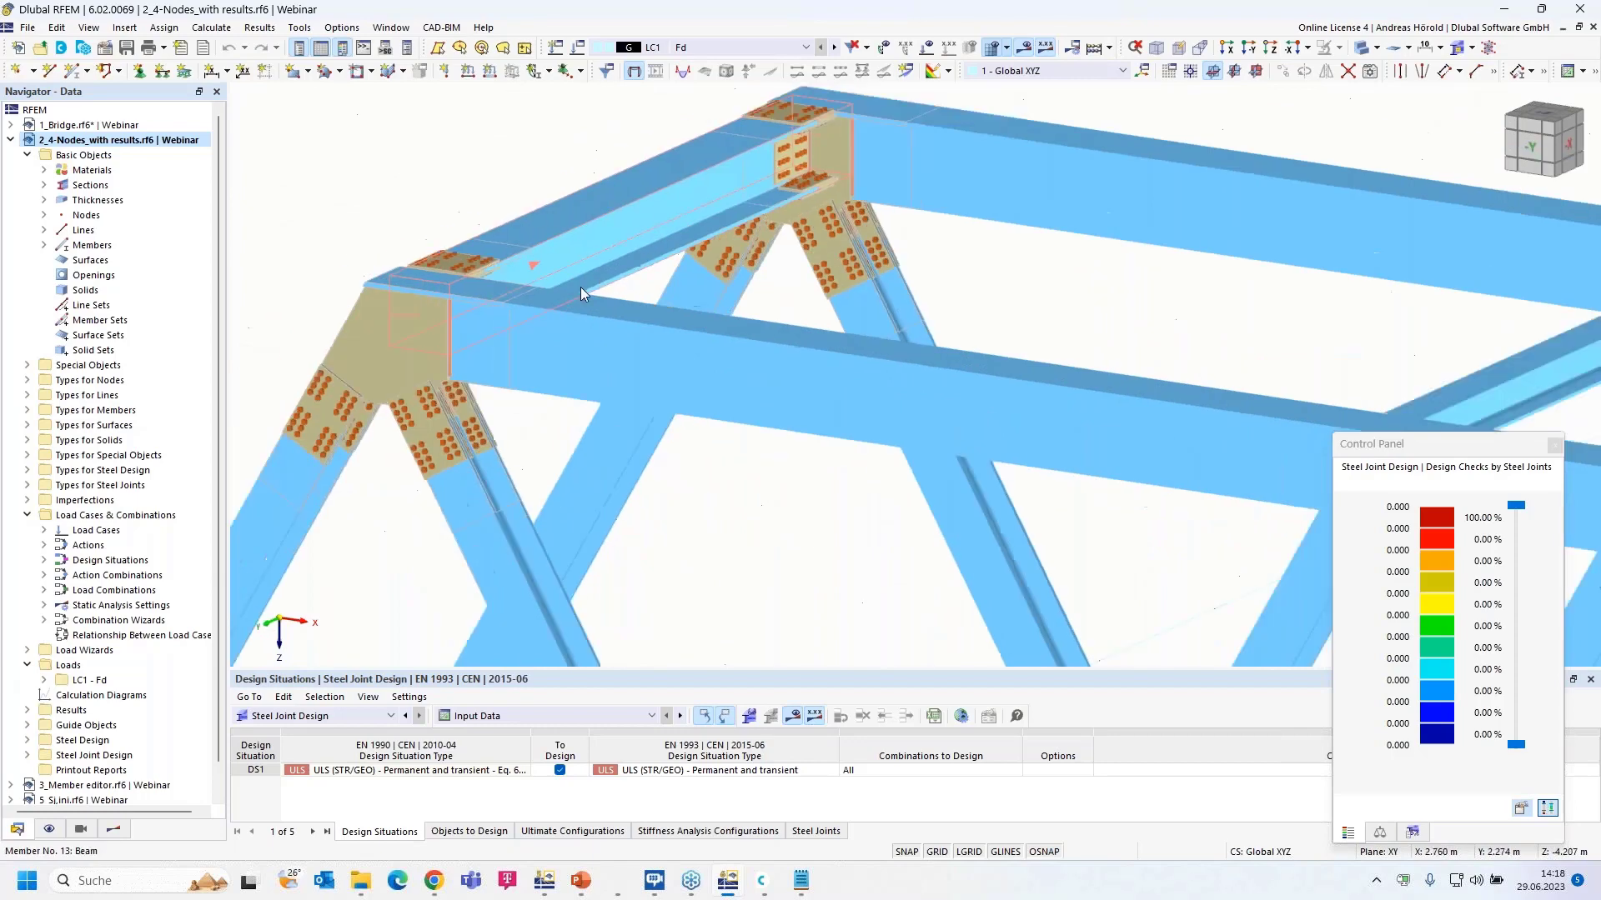
{"action": "scroll", "coordinate": [610, 387], "scroll_direction": "down", "scroll_amount": 1}
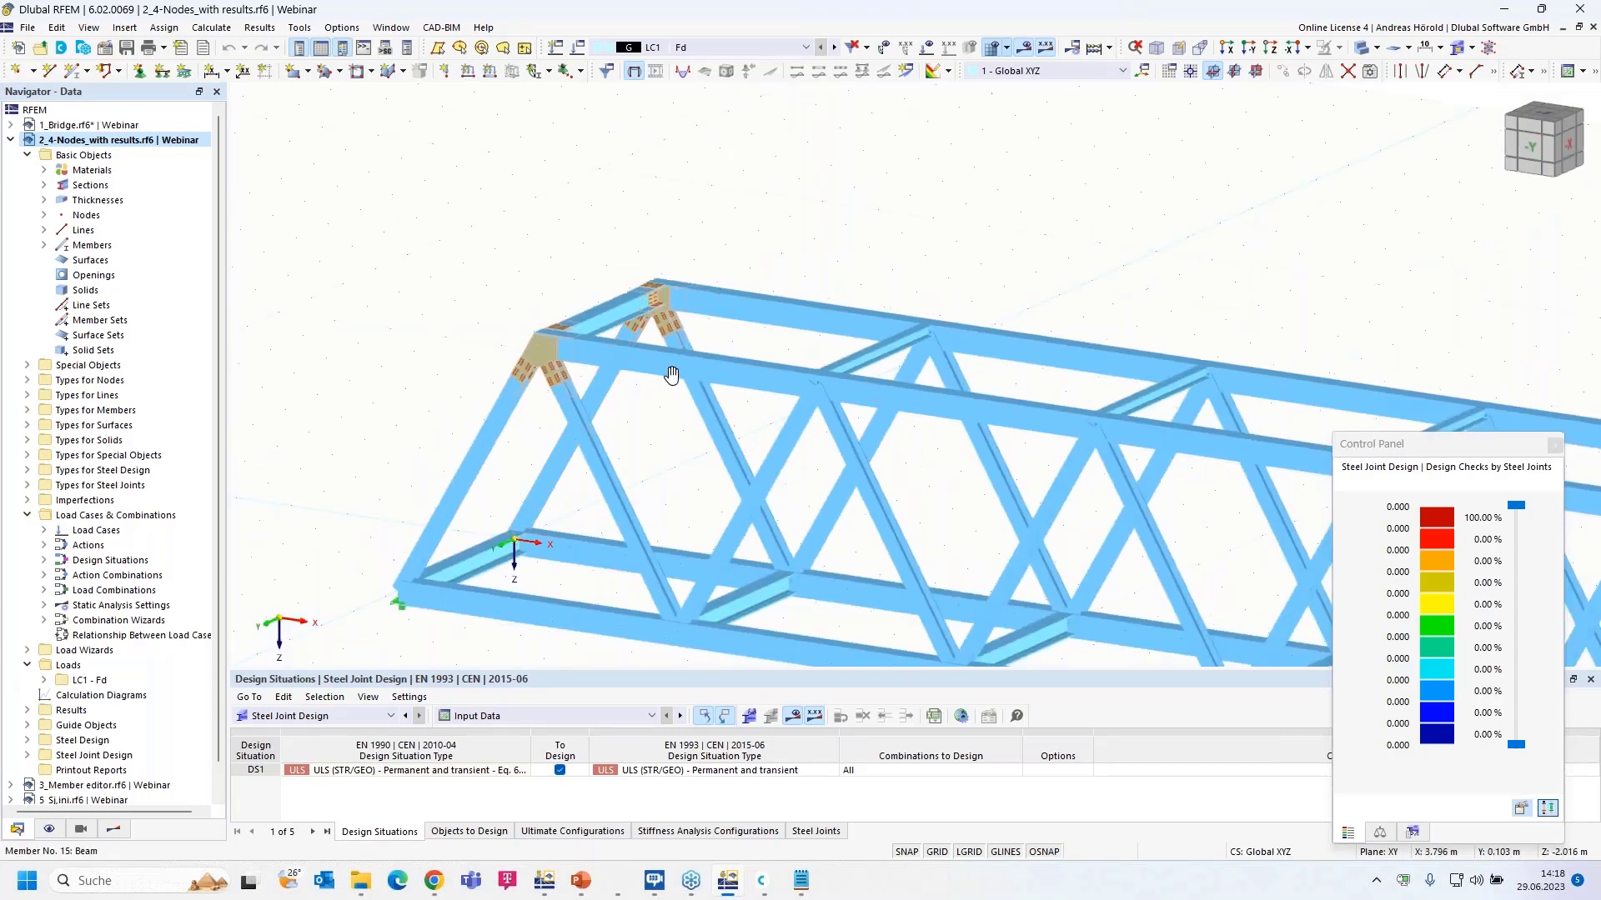
{"action": "middle_click_drag", "start_coordinate": [672, 373], "coordinate": [499, 183]}
{"action": "scroll", "coordinate": [417, 229], "scroll_direction": "up", "scroll_amount": 6}
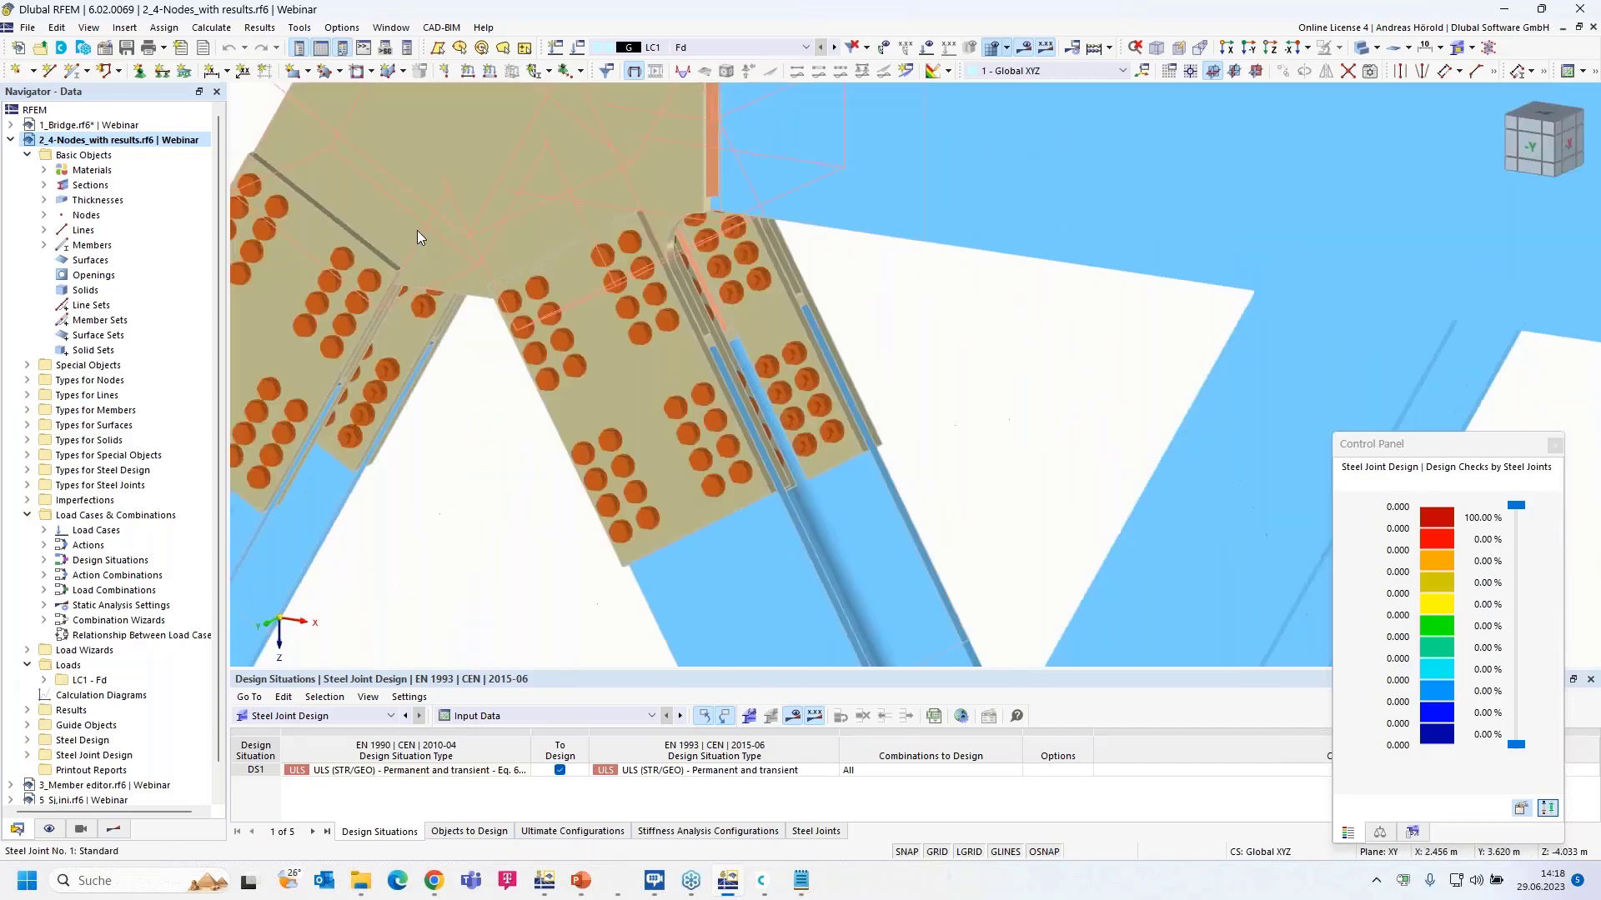
{"action": "scroll", "coordinate": [707, 334], "scroll_direction": "down", "scroll_amount": 4}
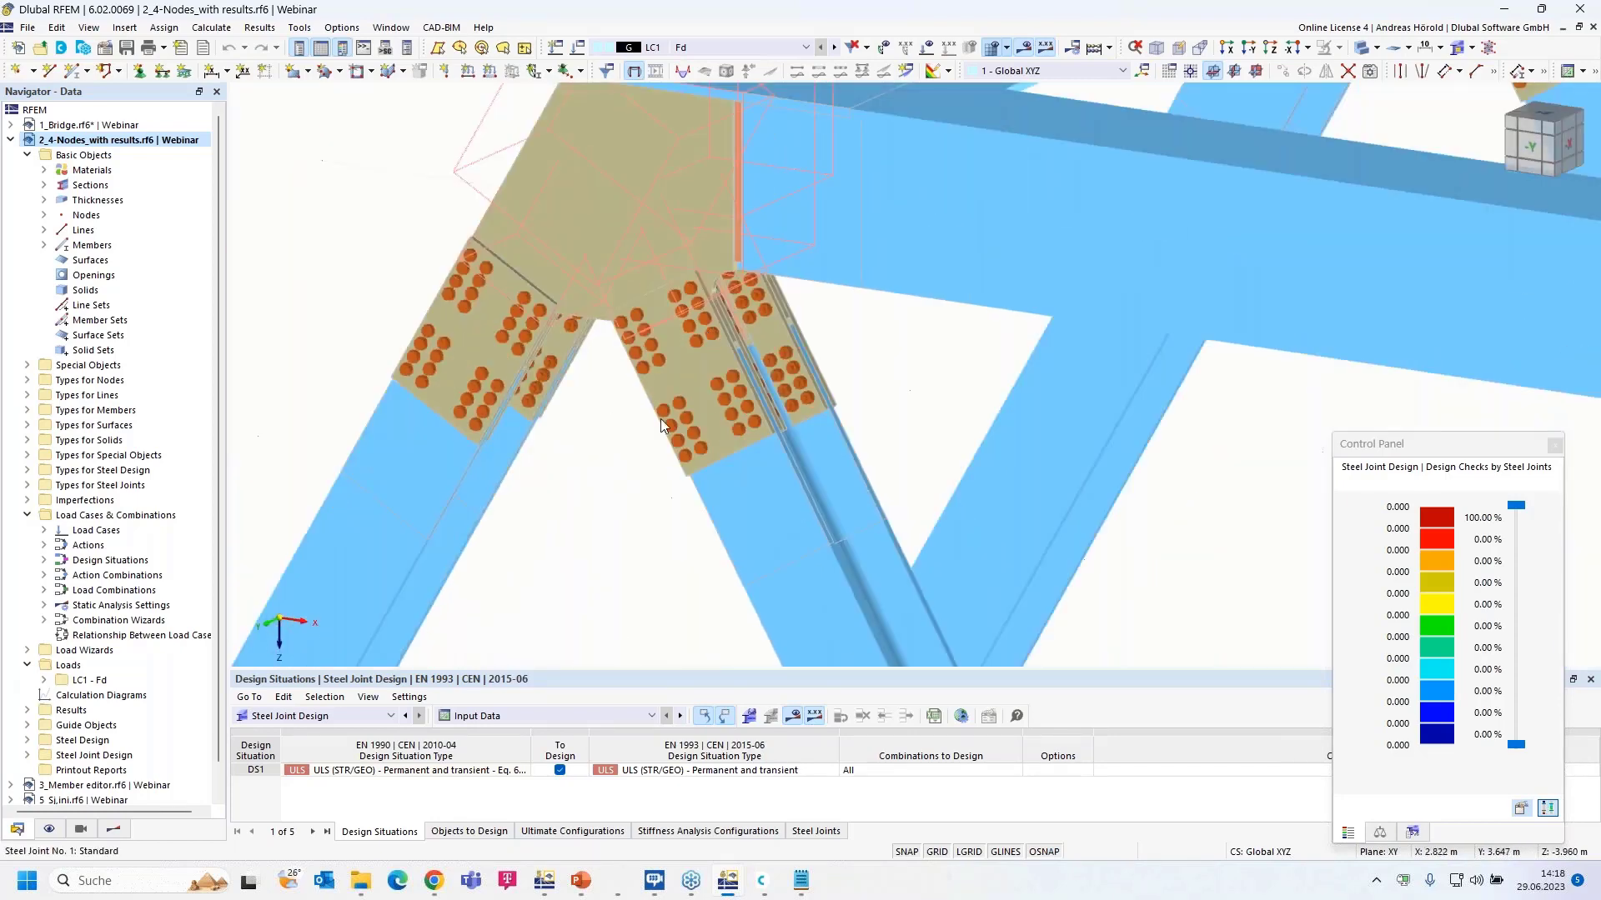
Step: Display the stress-strain analysis design check ratios on the steel joints
{"action": "left_click", "coordinate": [114, 829]}
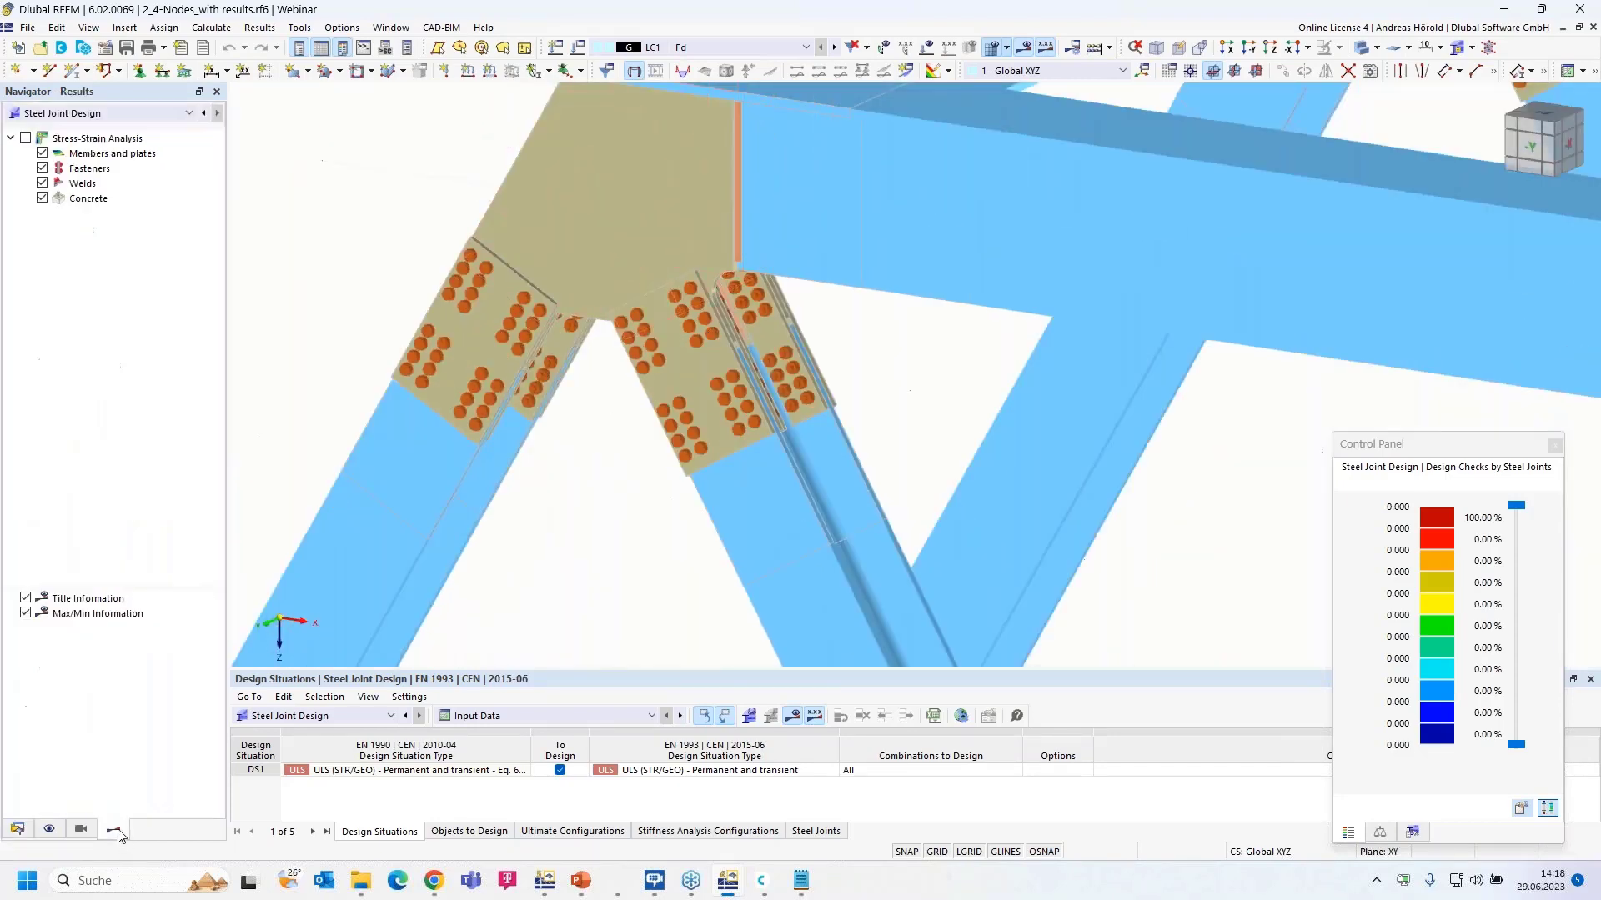
{"action": "left_click", "coordinate": [25, 138]}
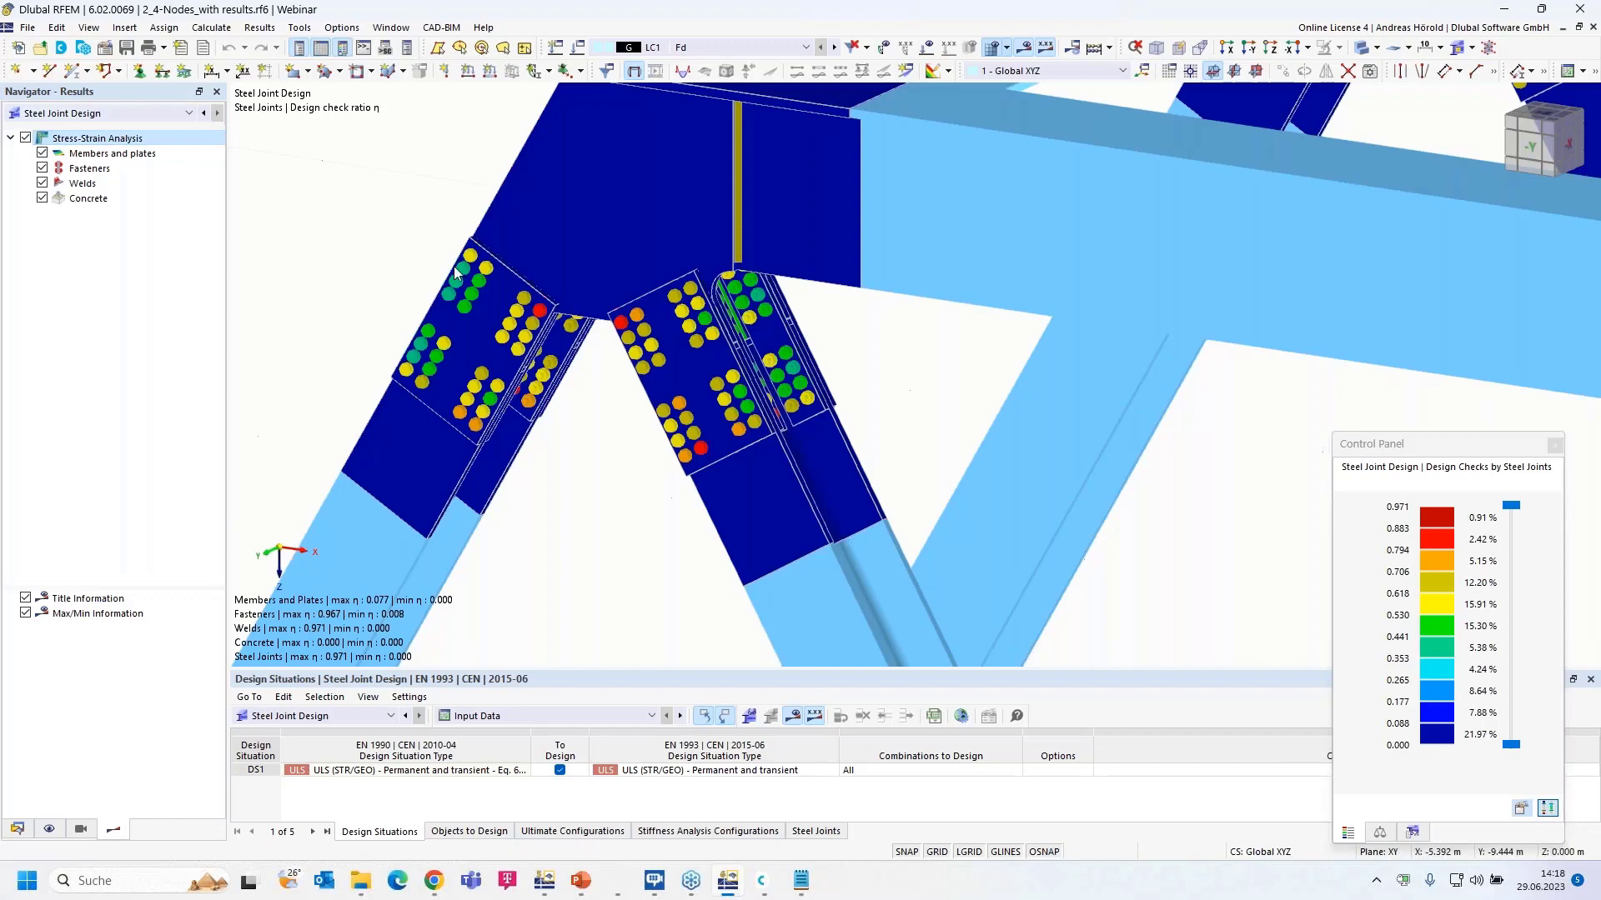
{"action": "scroll", "coordinate": [527, 346], "scroll_direction": "down", "scroll_amount": 2}
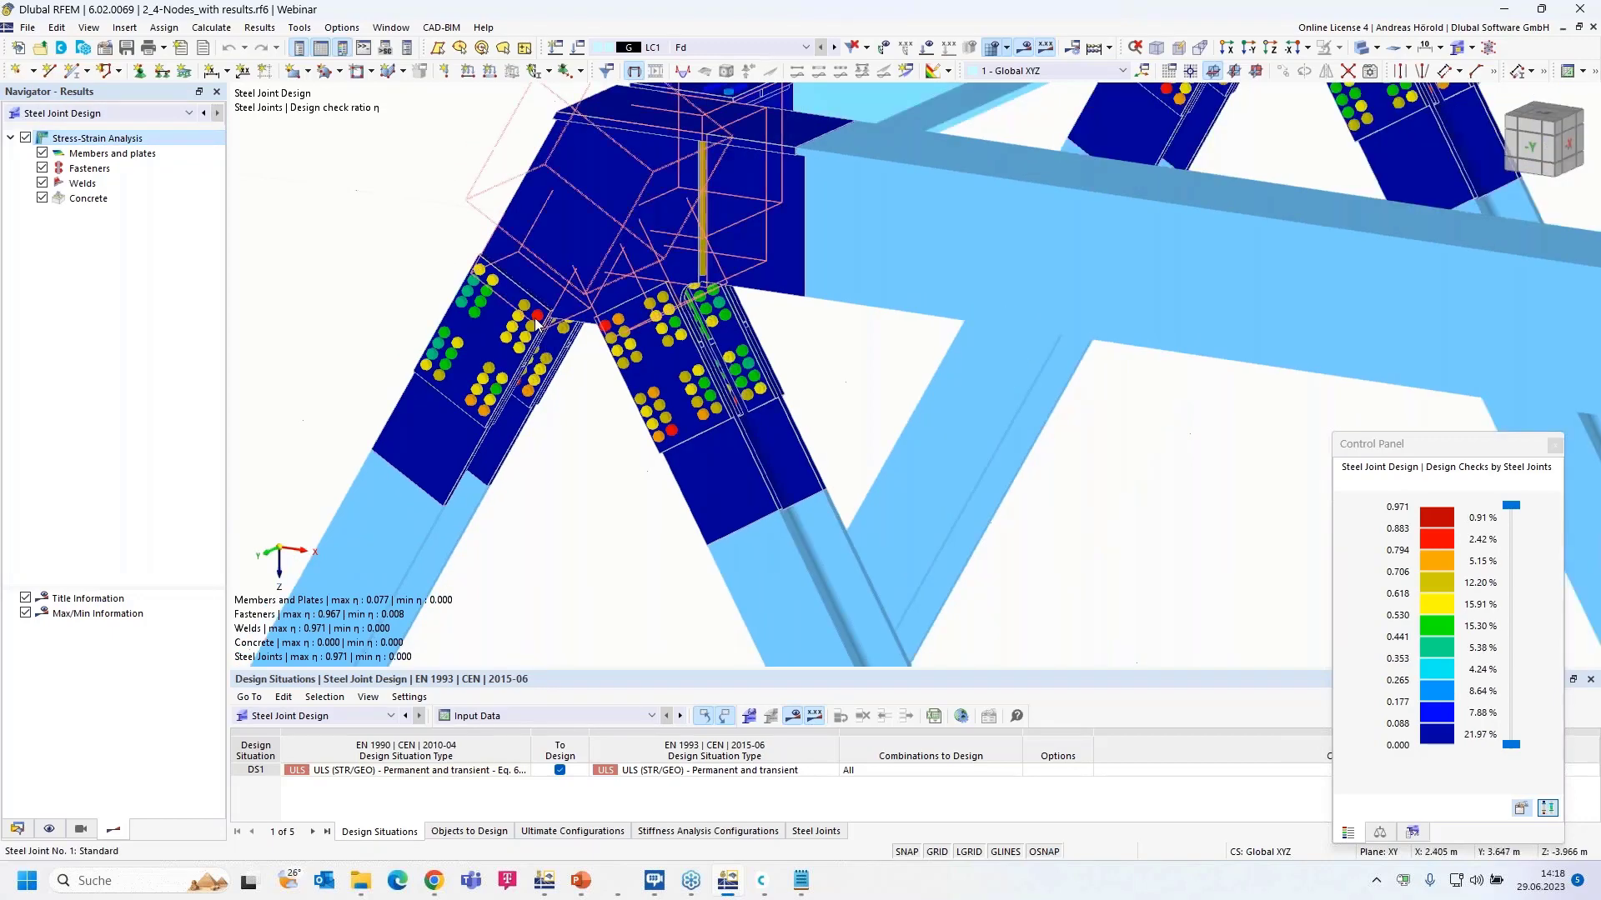
{"action": "scroll", "coordinate": [536, 326], "scroll_direction": "up", "scroll_amount": 1}
Step: Hide the results for welds, concrete, and members and plates, leaving only the fasteners displayed
{"action": "left_click", "coordinate": [42, 183]}
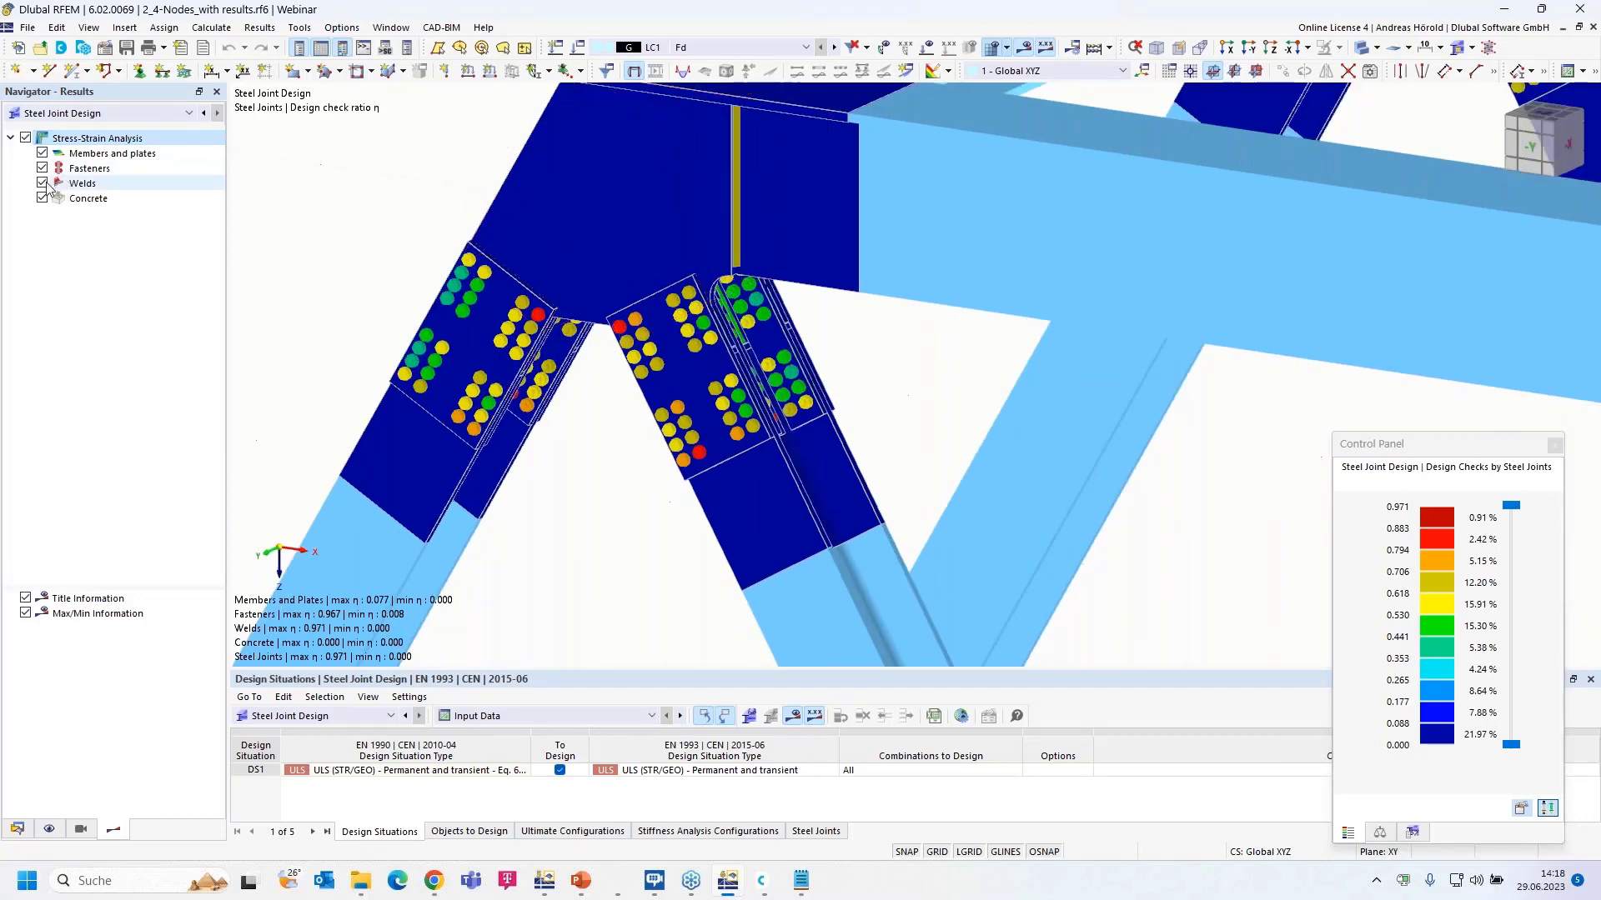
{"action": "left_click", "coordinate": [43, 183]}
{"action": "left_click", "coordinate": [42, 198]}
{"action": "left_click", "coordinate": [43, 153]}
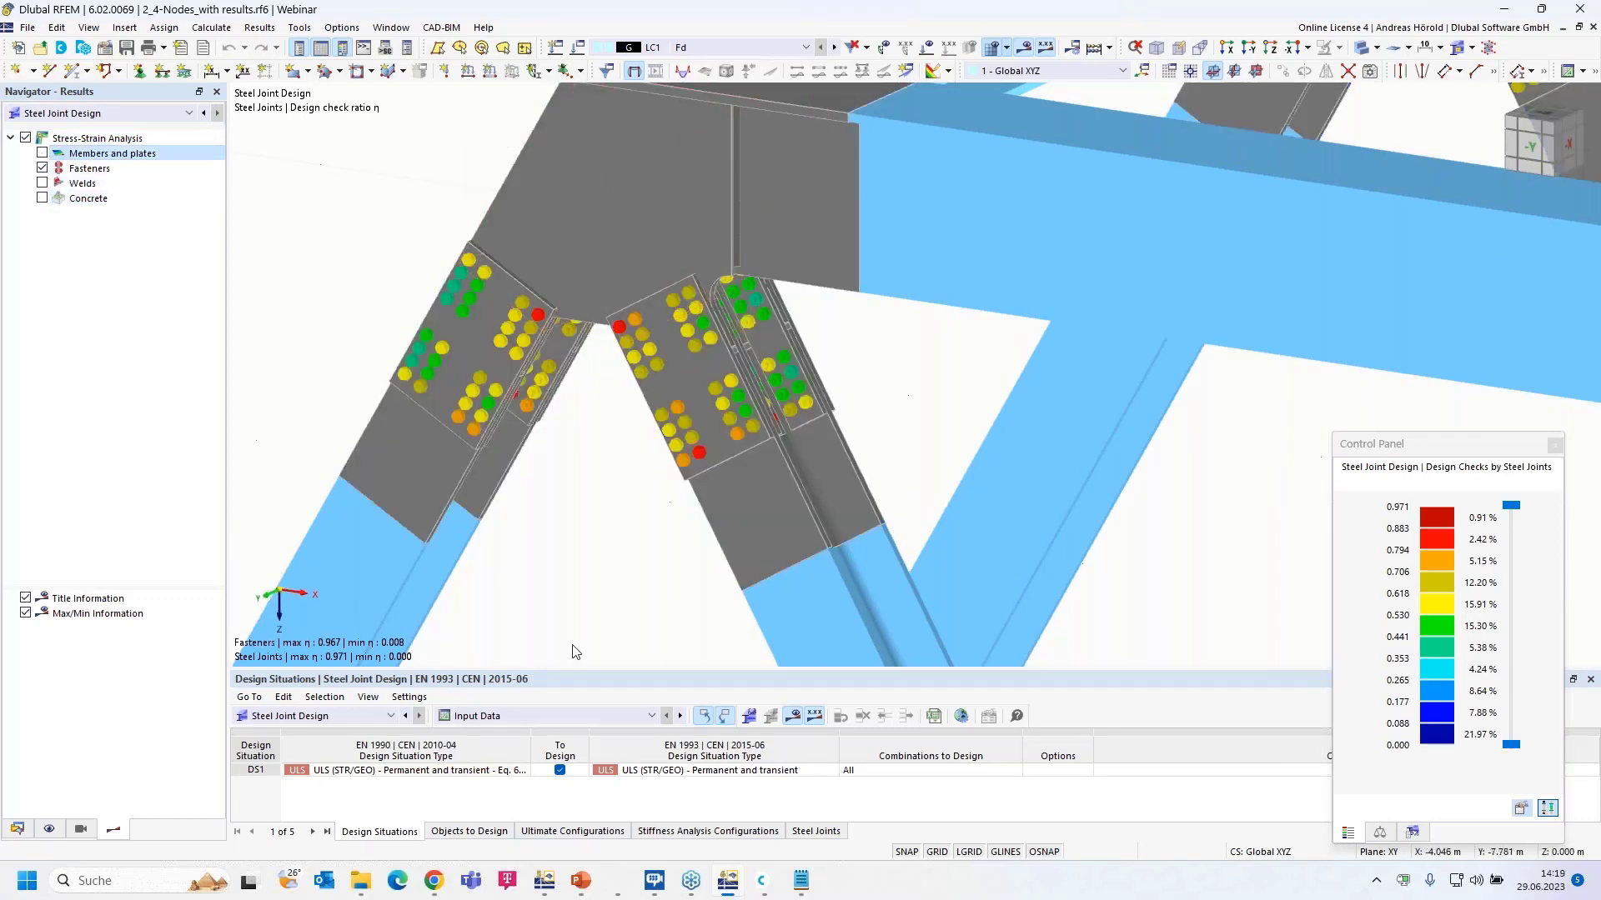
Step: Show the Stress-Strain Analysis result table and display the weld results on the joint again
{"action": "left_click", "coordinate": [527, 717]}
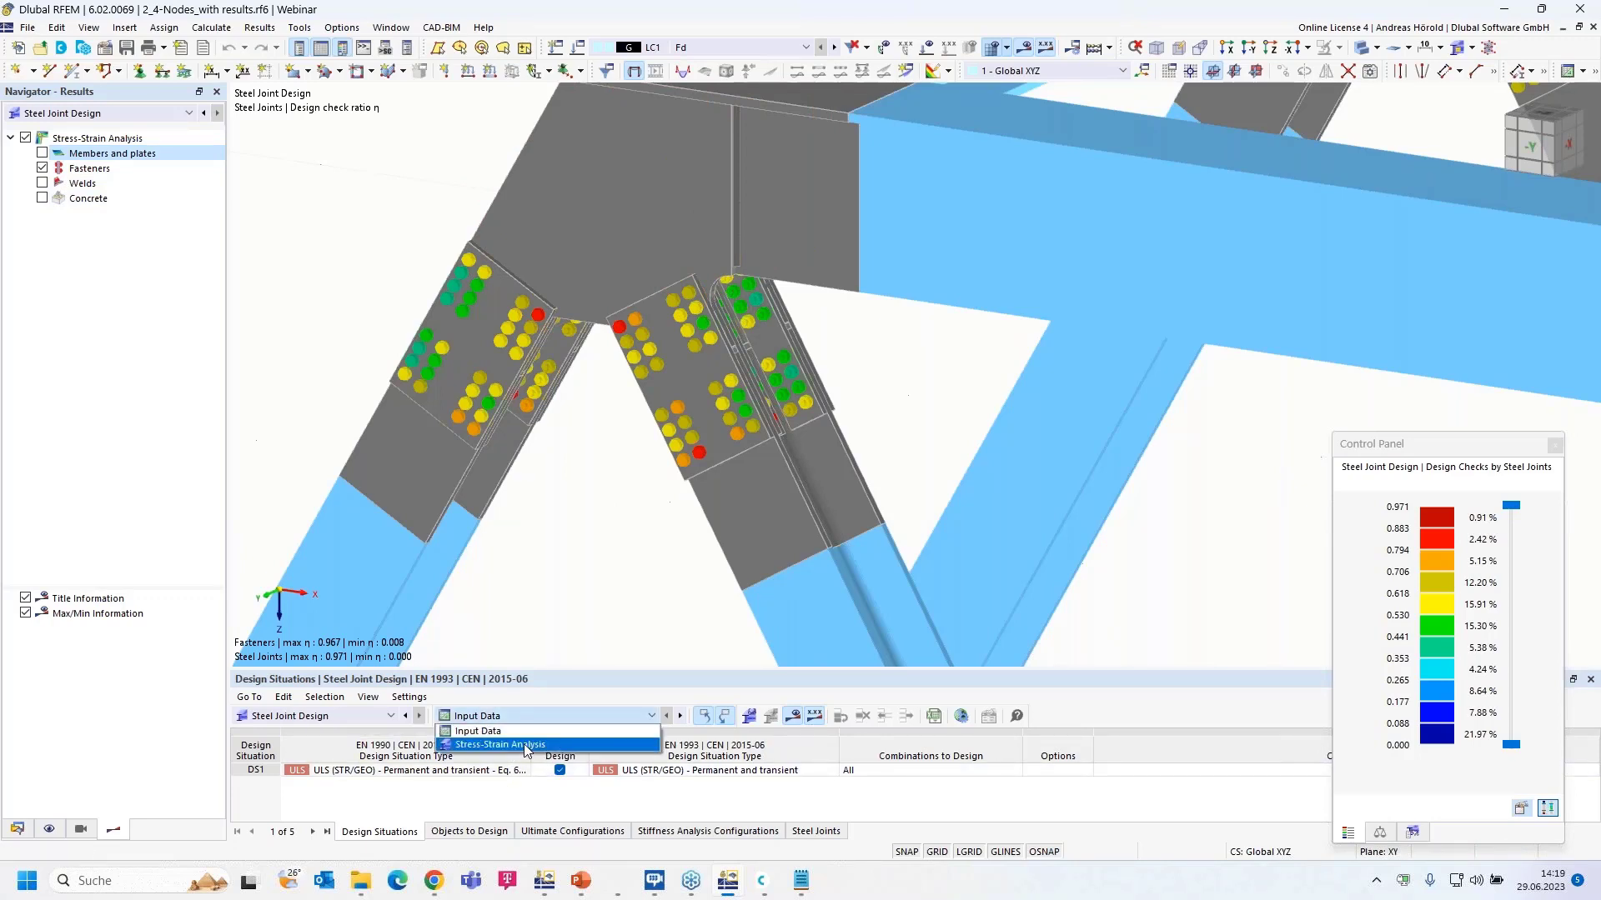
{"action": "left_click", "coordinate": [527, 745]}
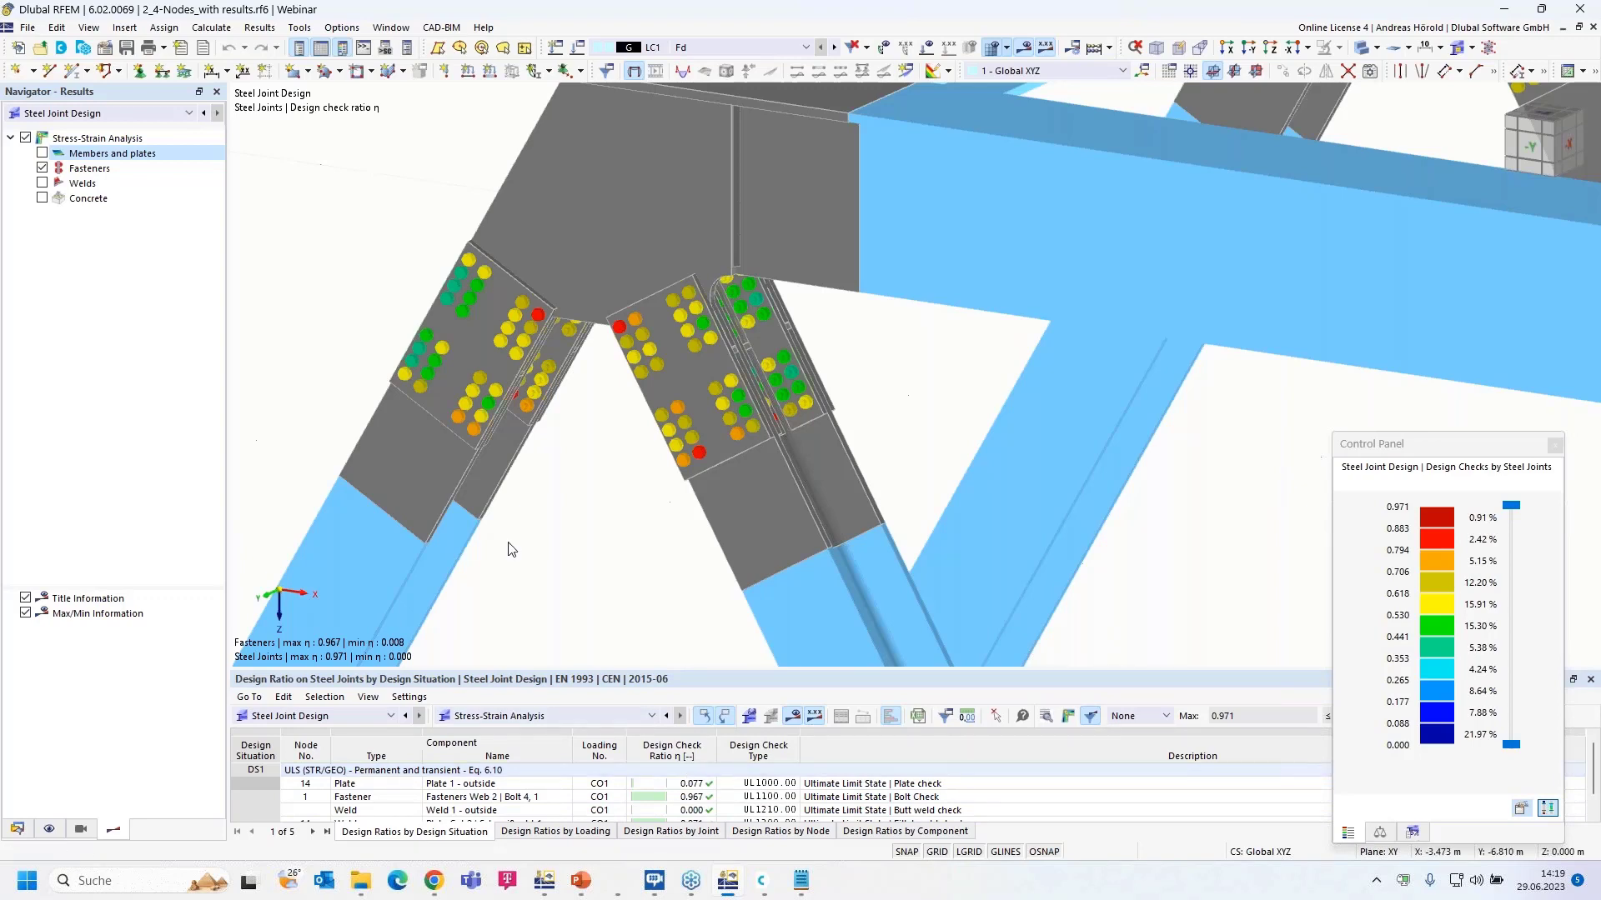
{"action": "left_click", "coordinate": [45, 184]}
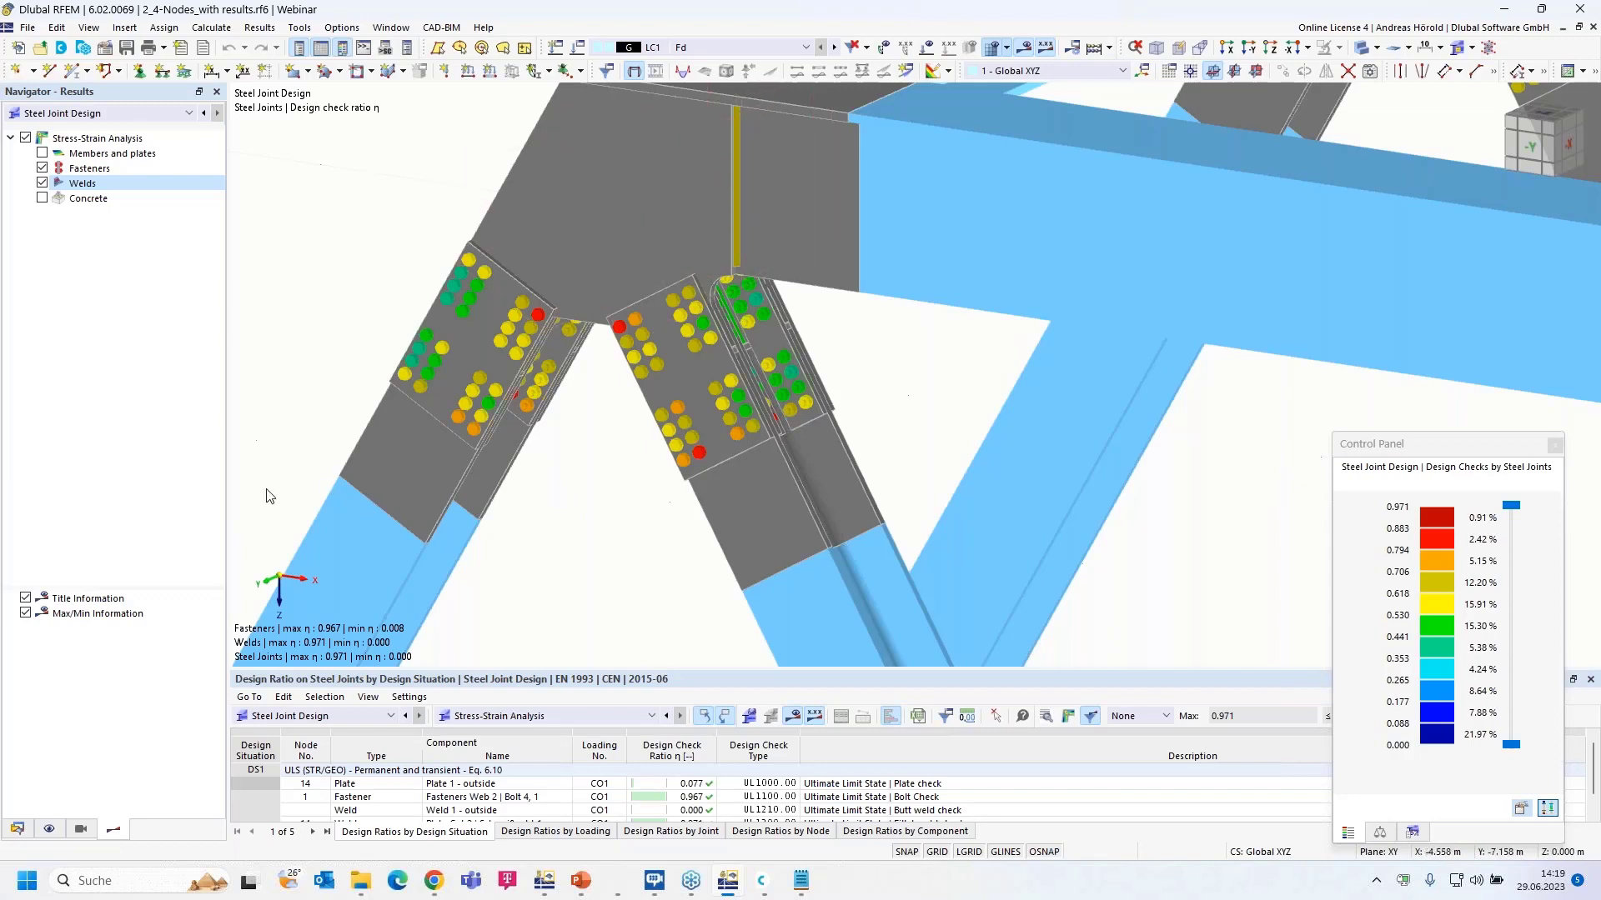
Step: Close the model 2_4-Nodes_with results.rf6 and switch to the model 3_Member editor.rf6
{"action": "left_click", "coordinate": [1592, 28]}
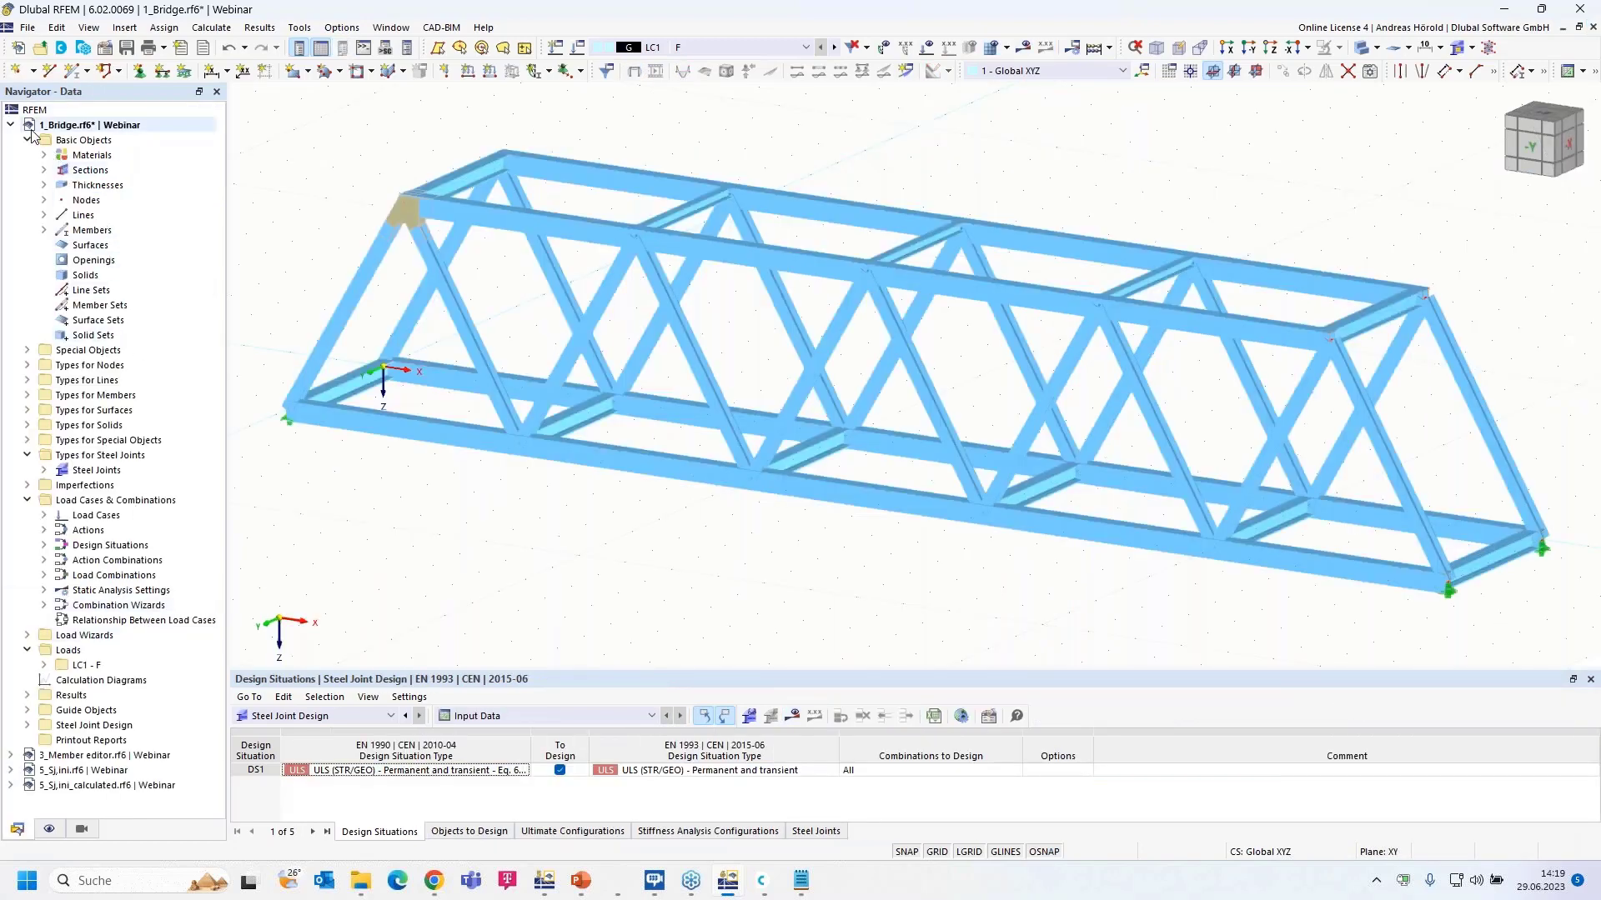
{"action": "left_click", "coordinate": [15, 127]}
{"action": "left_click", "coordinate": [80, 145]}
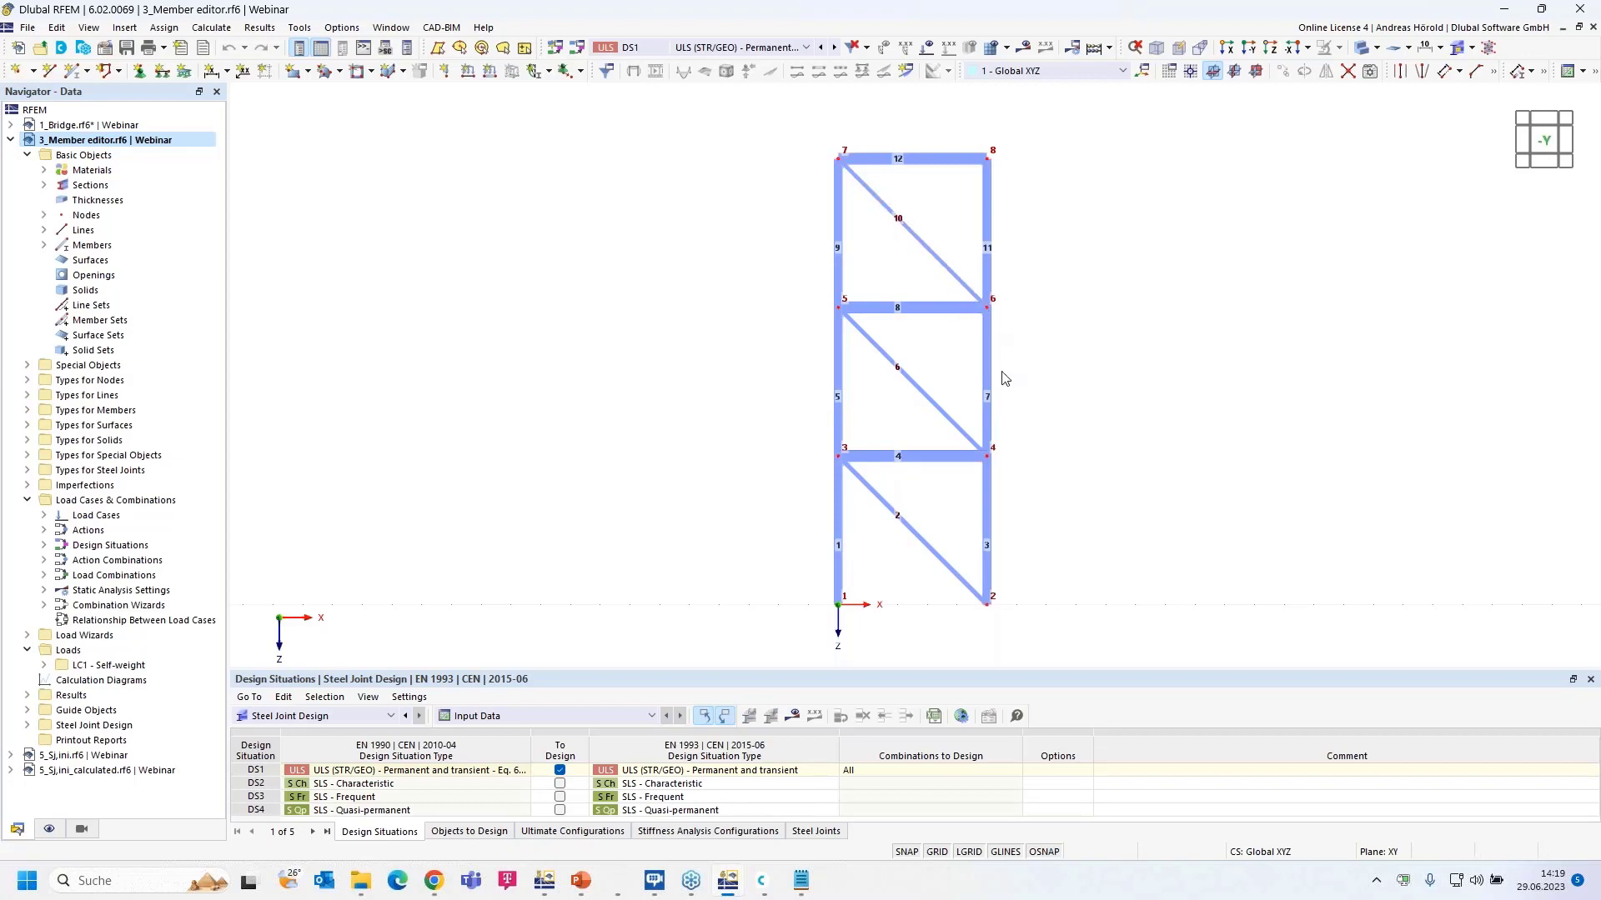
Step: Inspect the member type and cross-section of the three diagonal truss members 2, 6 and 10
{"action": "scroll", "coordinate": [1004, 379], "scroll_direction": "up", "scroll_amount": 3}
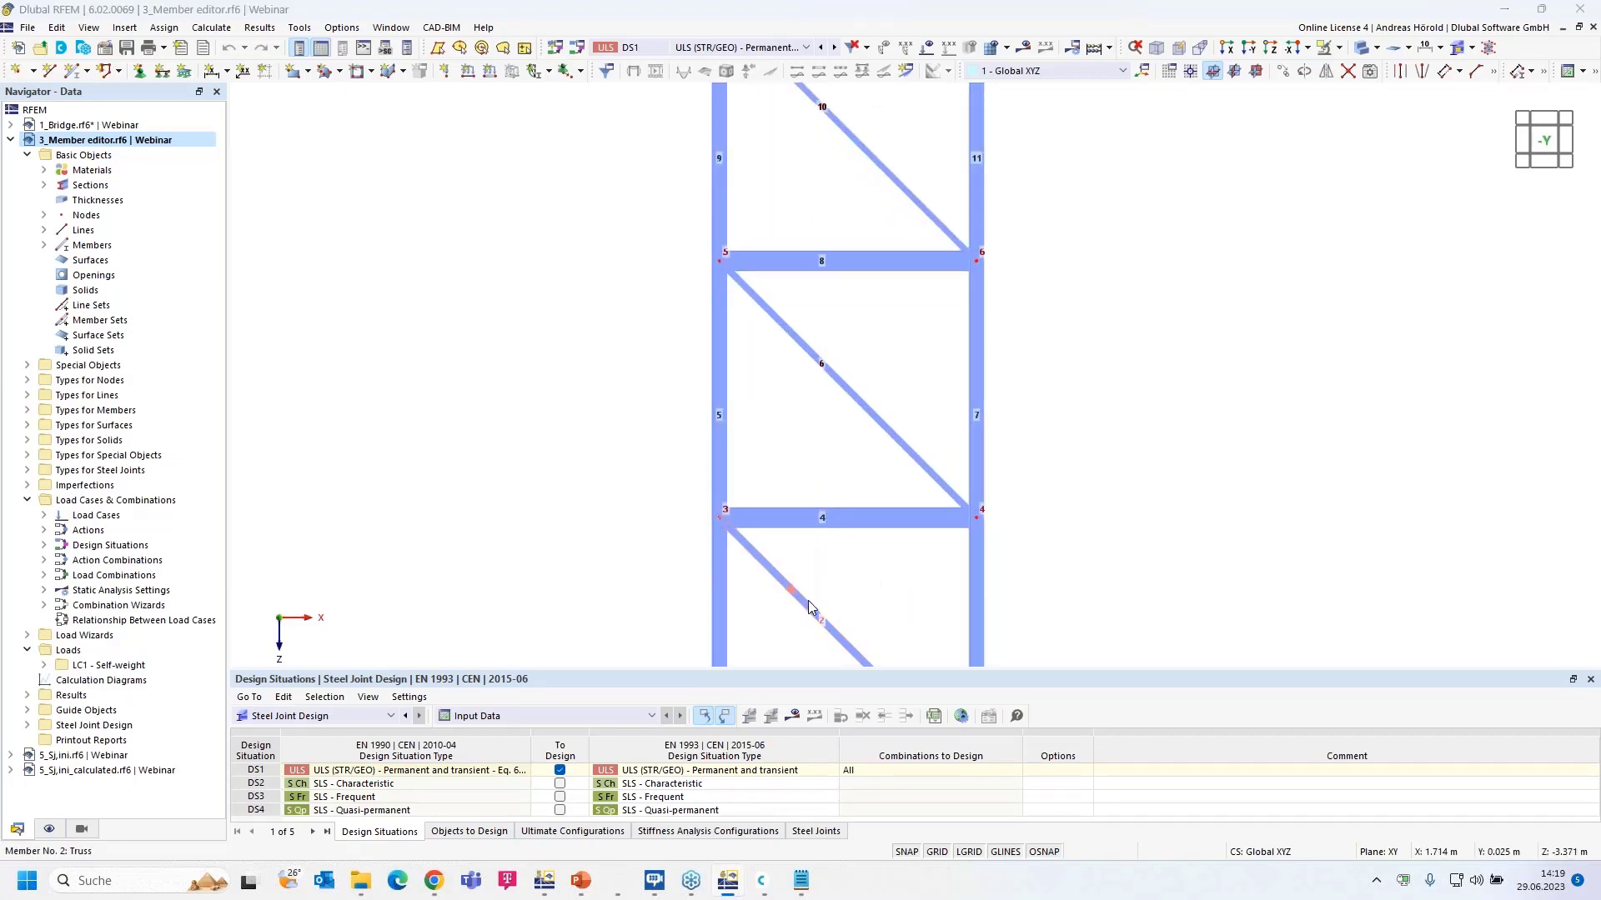
{"action": "double_click", "coordinate": [808, 600]}
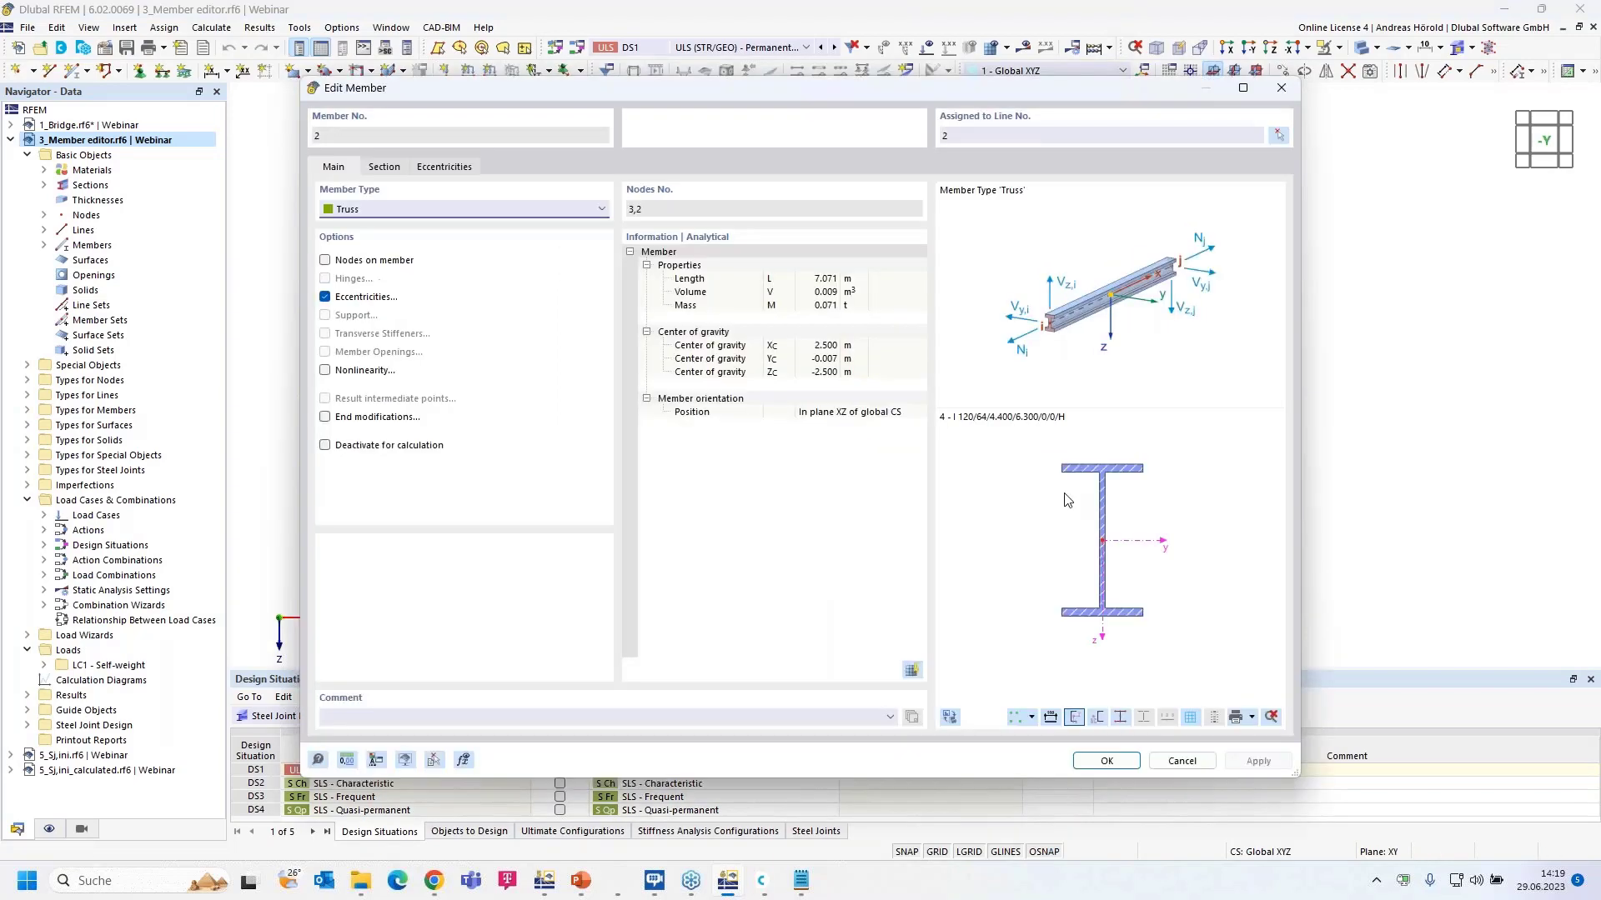
{"action": "left_click", "coordinate": [1182, 761]}
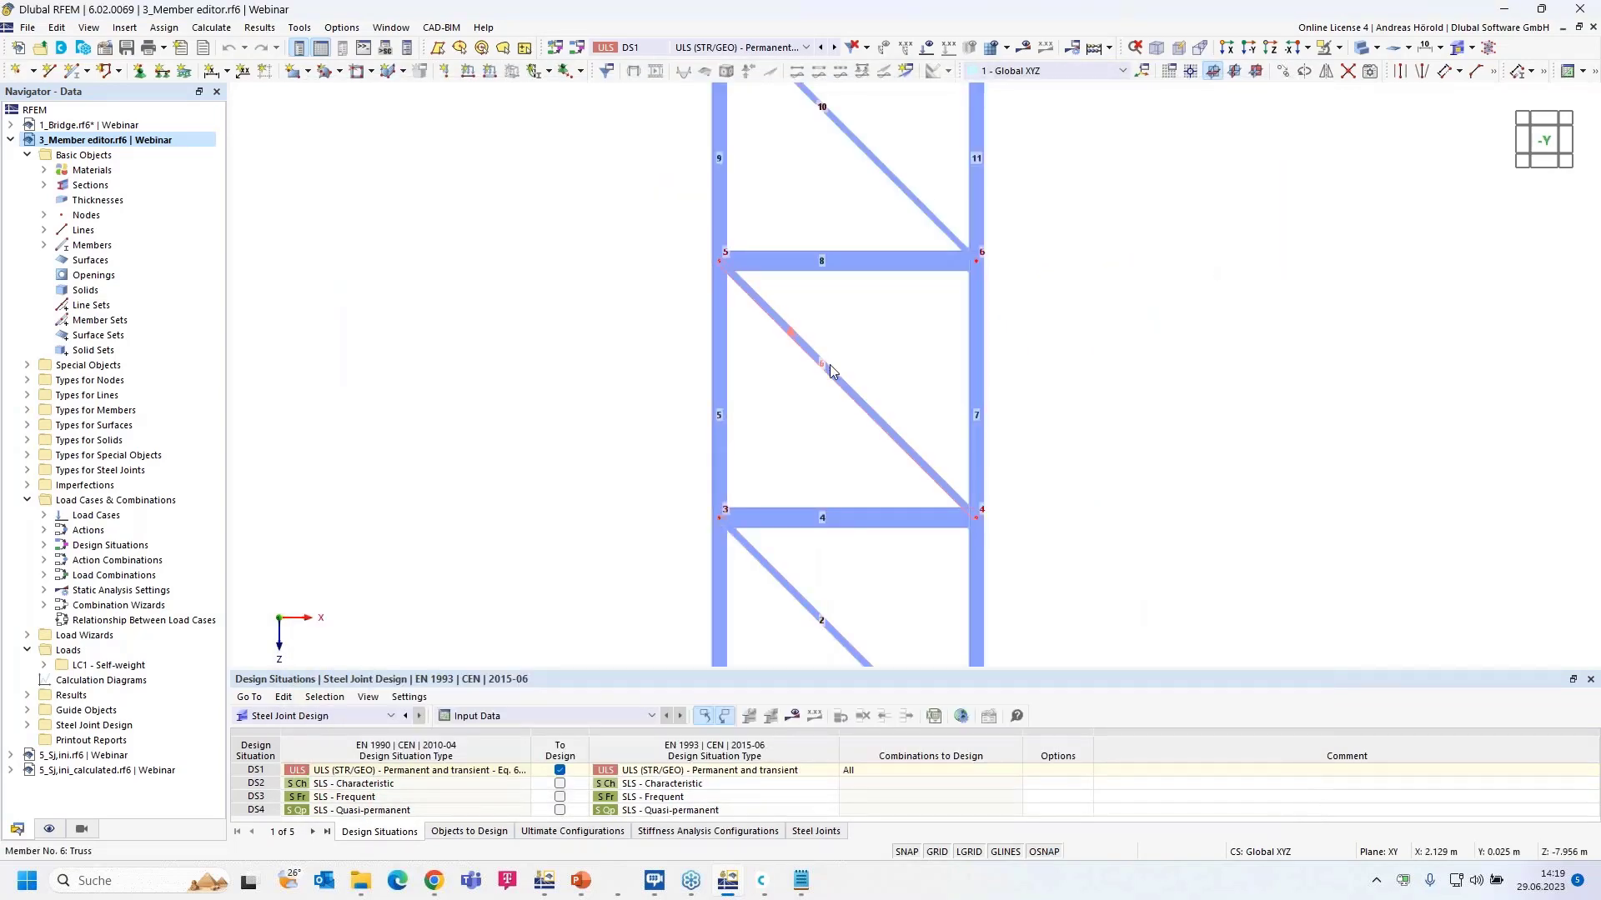
{"action": "double_click", "coordinate": [830, 371]}
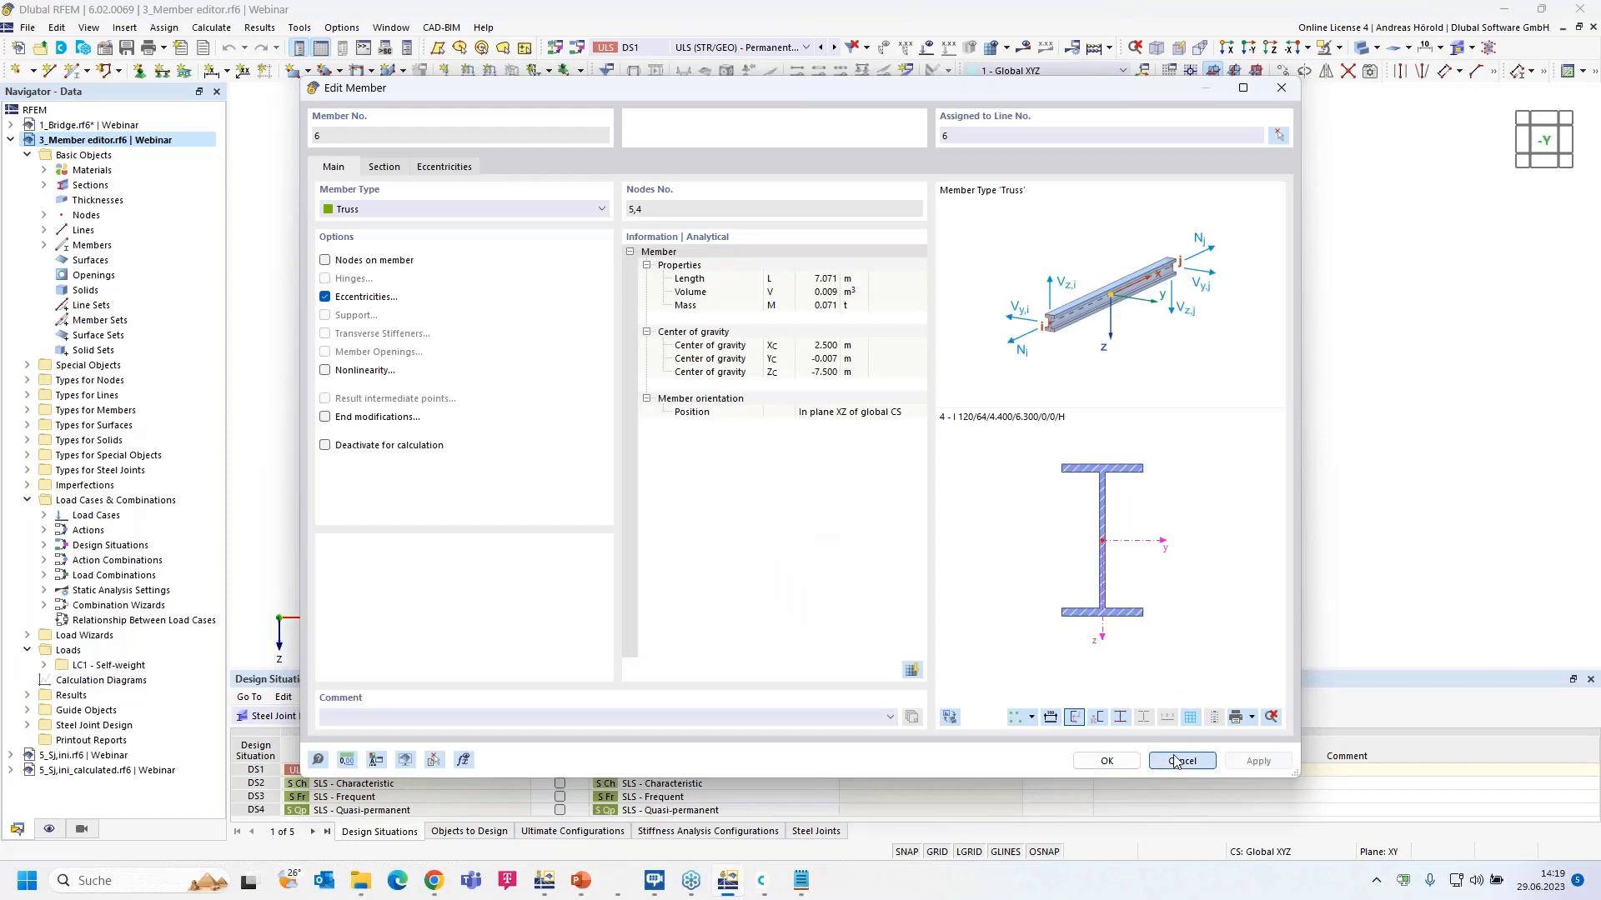
{"action": "left_click", "coordinate": [1182, 761]}
{"action": "scroll", "coordinate": [818, 276], "scroll_direction": "down", "scroll_amount": 1}
{"action": "scroll", "coordinate": [808, 321], "scroll_direction": "up", "scroll_amount": 4}
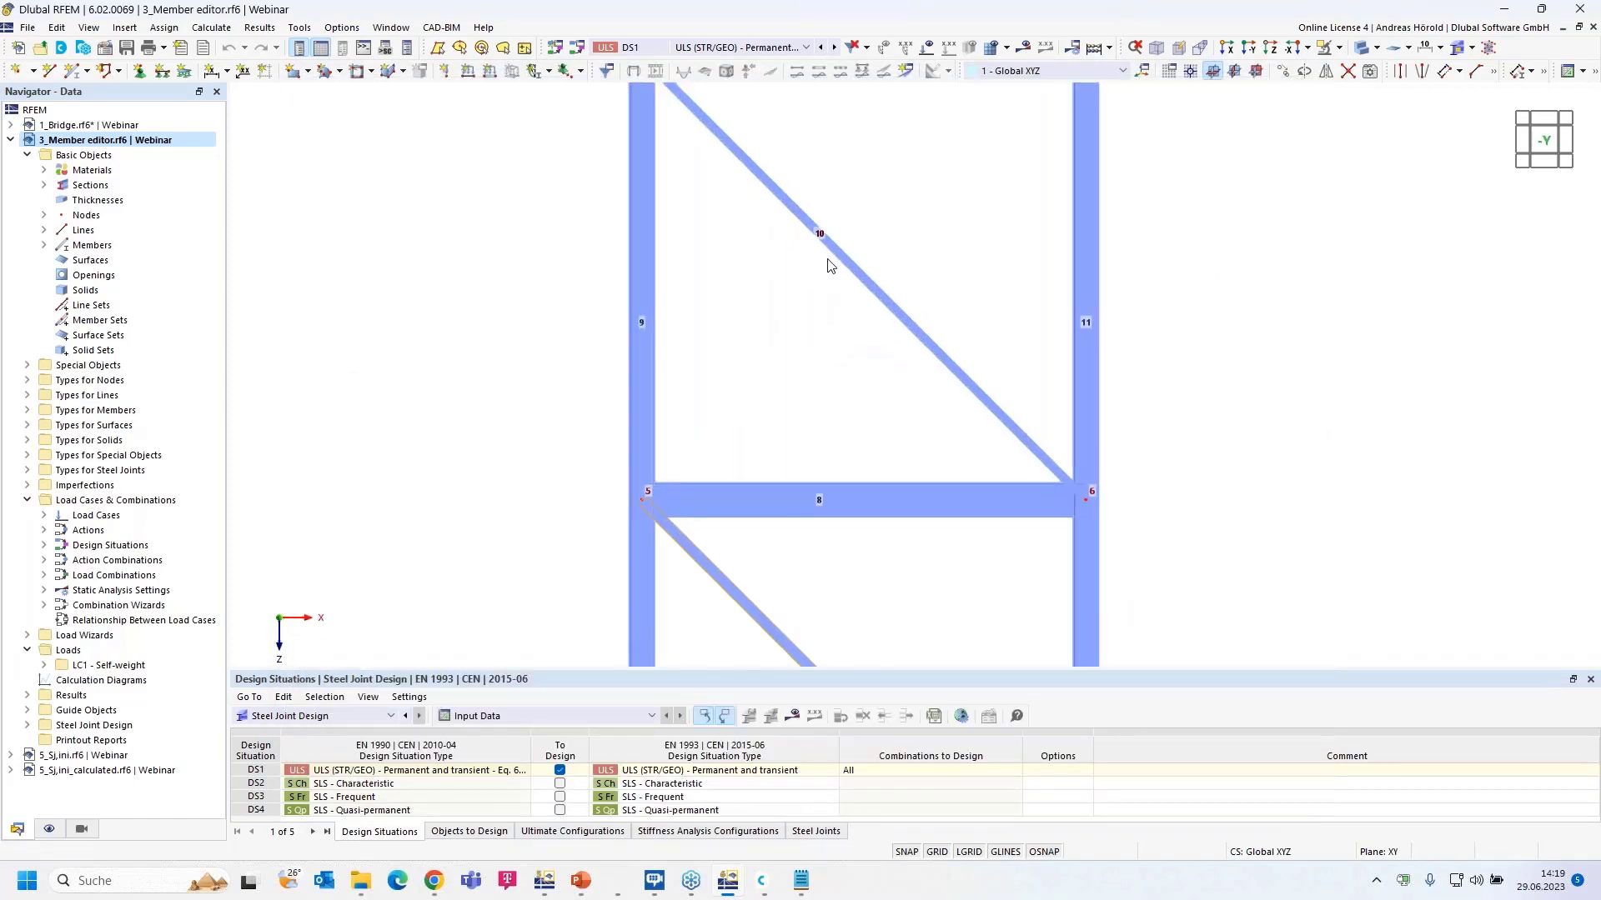
{"action": "double_click", "coordinate": [836, 254]}
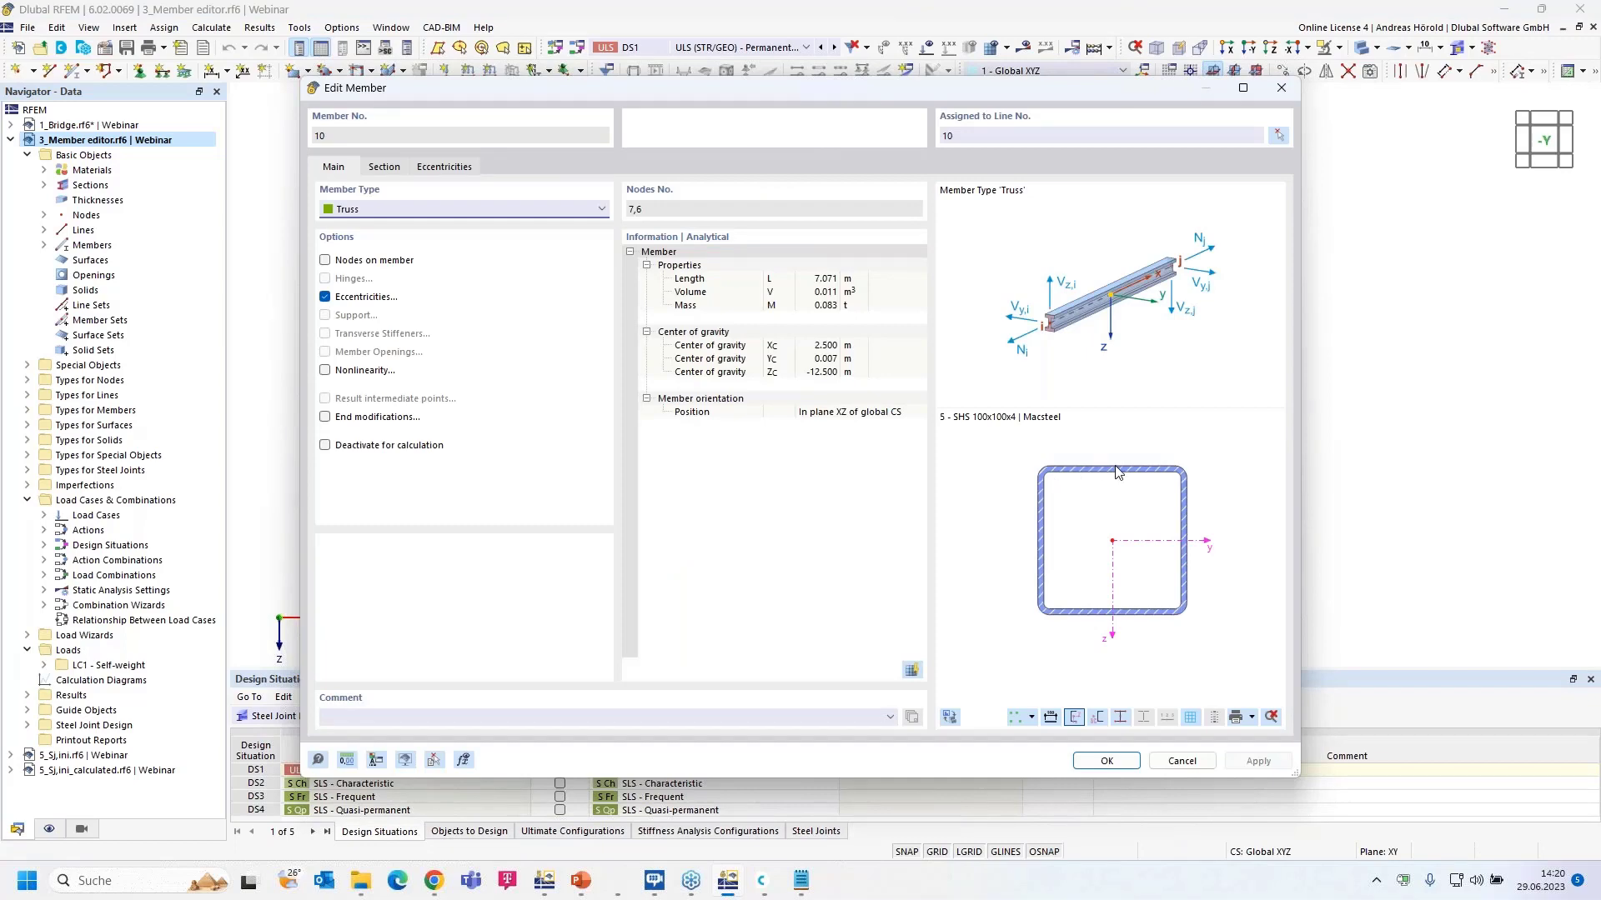
{"action": "left_click", "coordinate": [1188, 761]}
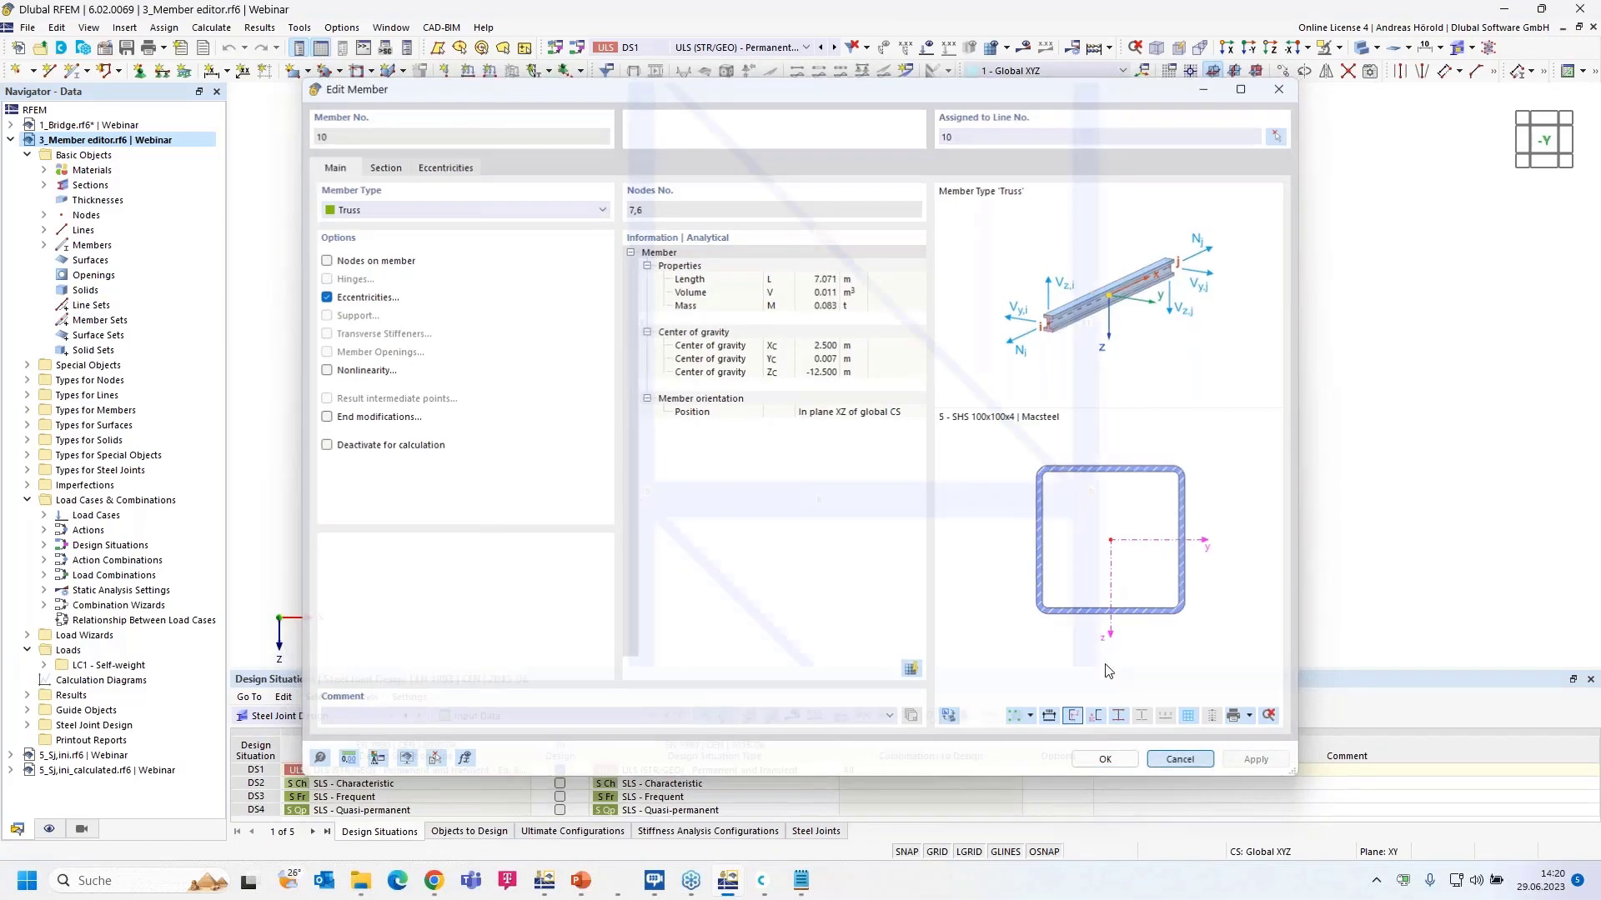
{"action": "middle_click_drag", "start_coordinate": [861, 428], "coordinate": [860, 270]}
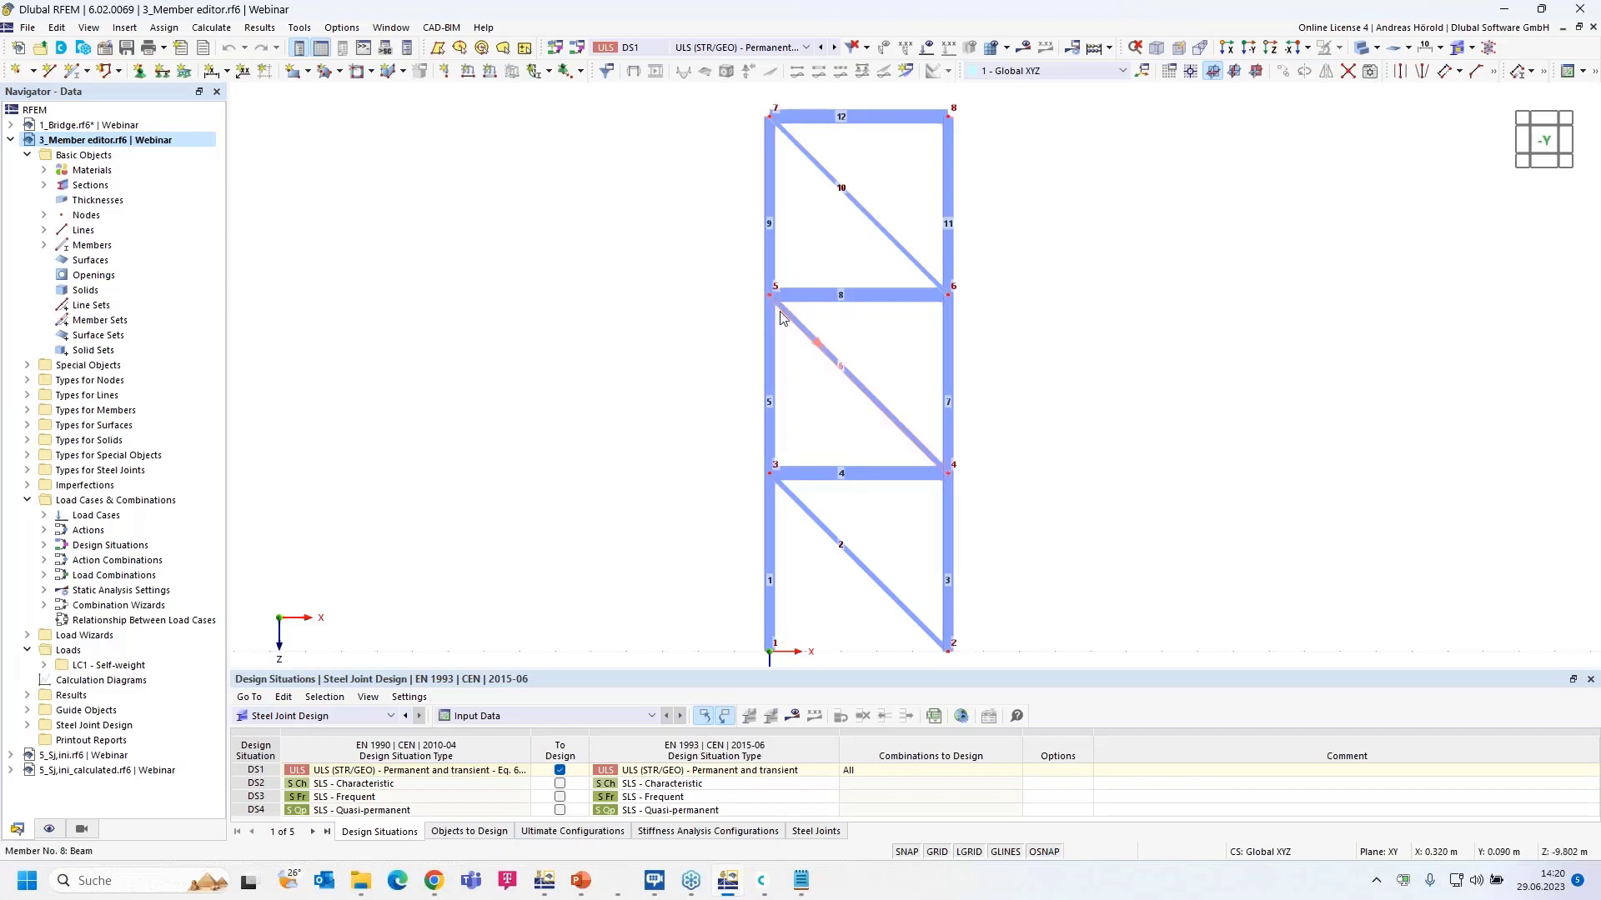
{"action": "mouse_move", "coordinate": [784, 321]}
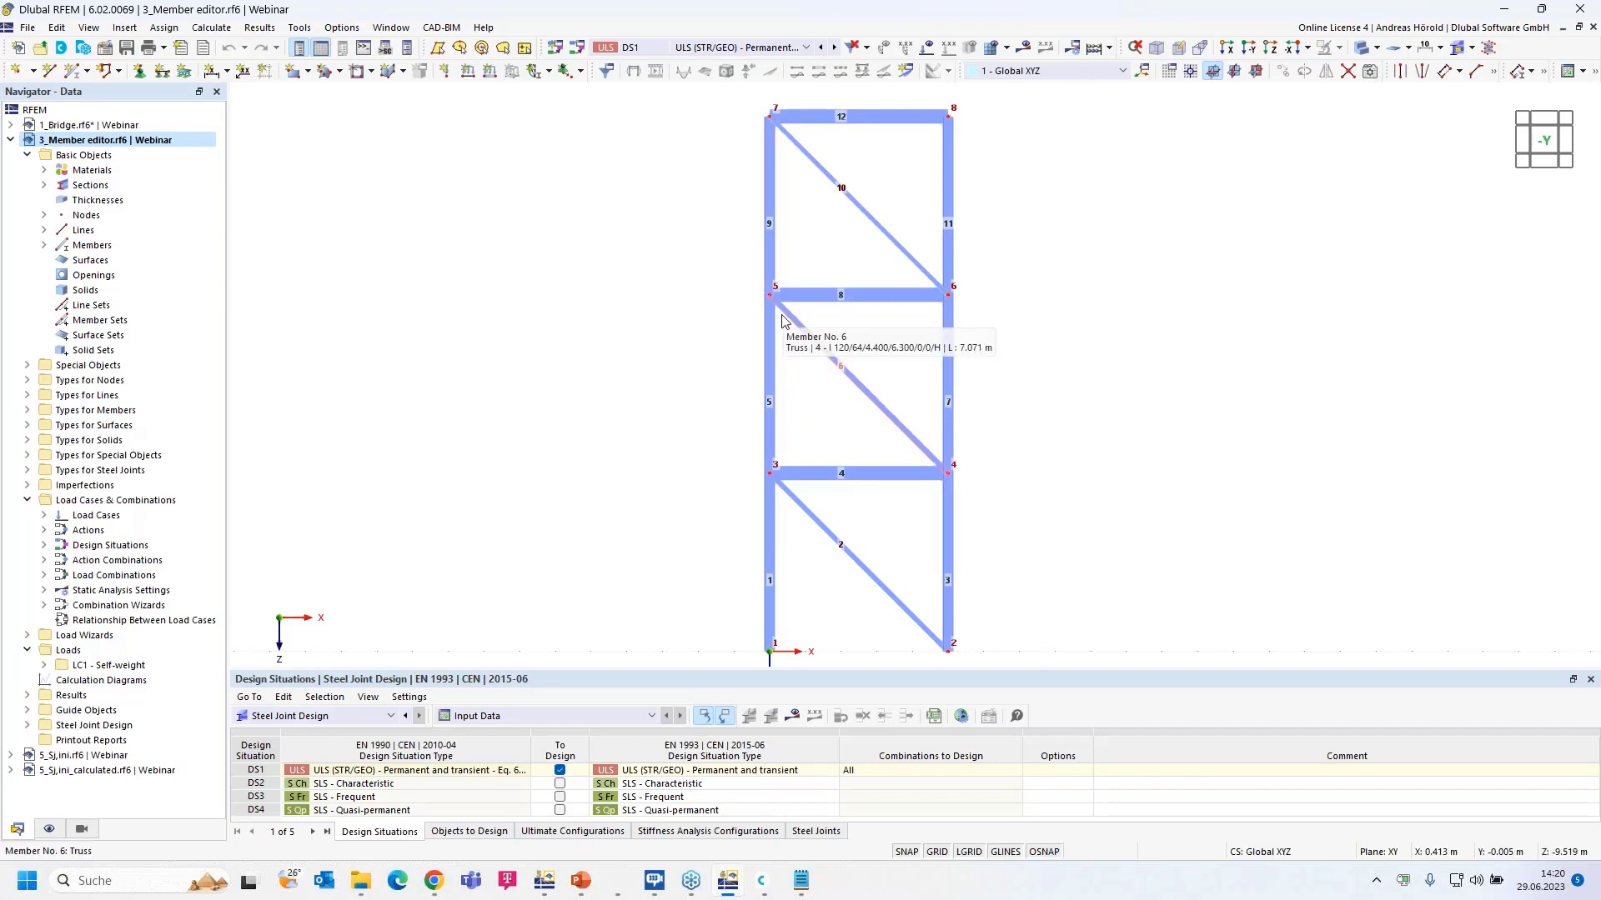
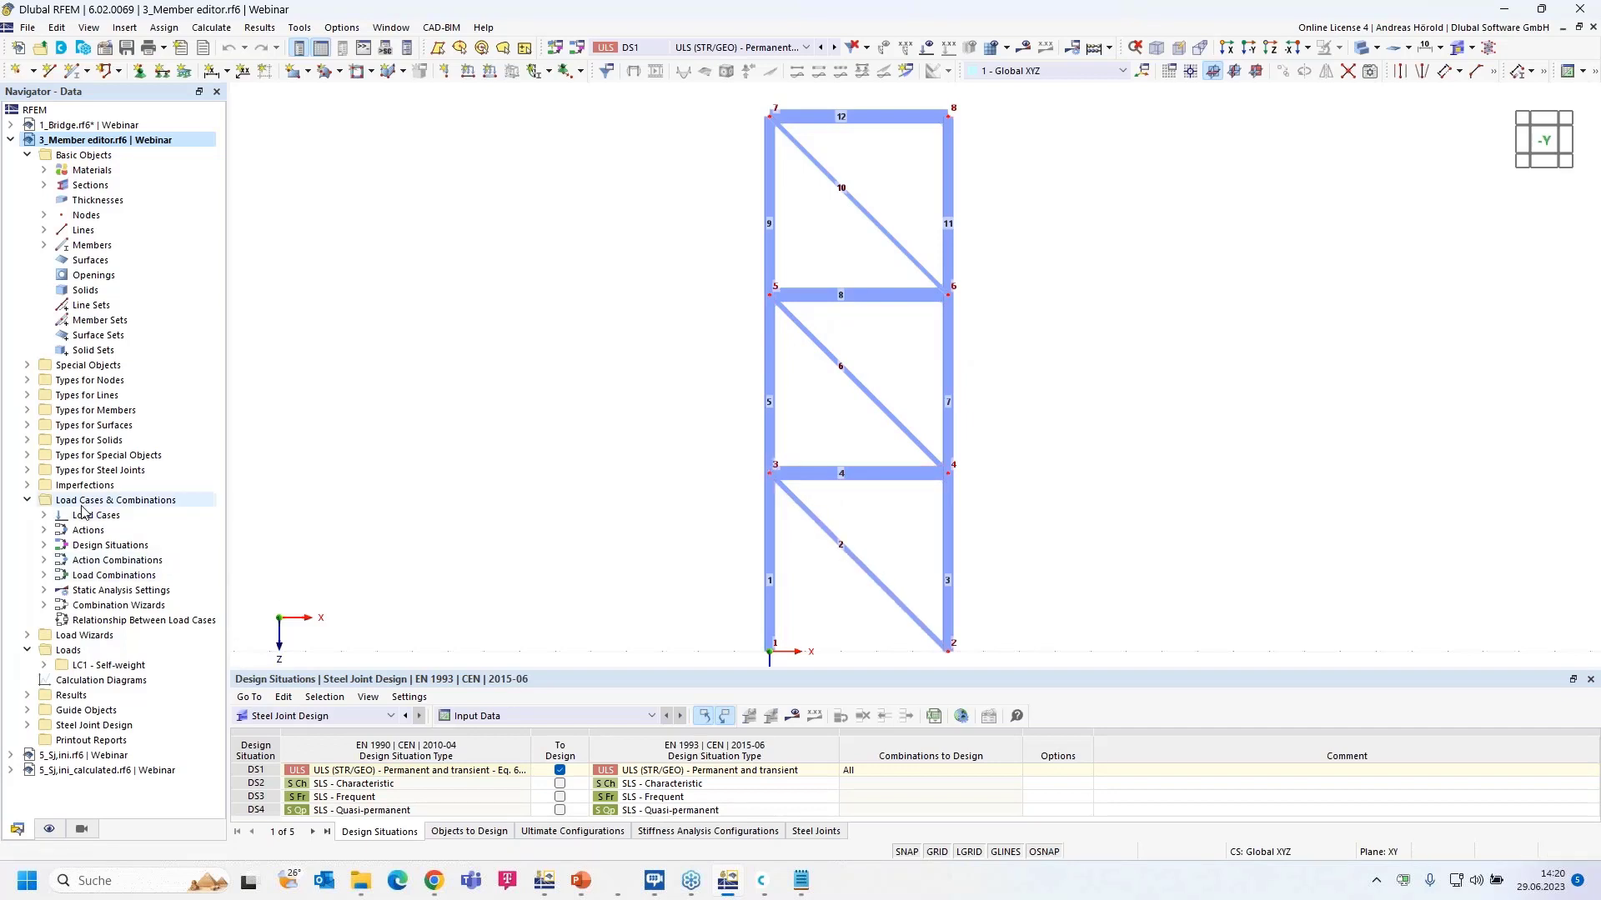
Step: Create a new steel joint and assign it to node 3
{"action": "left_click", "coordinate": [28, 470]}
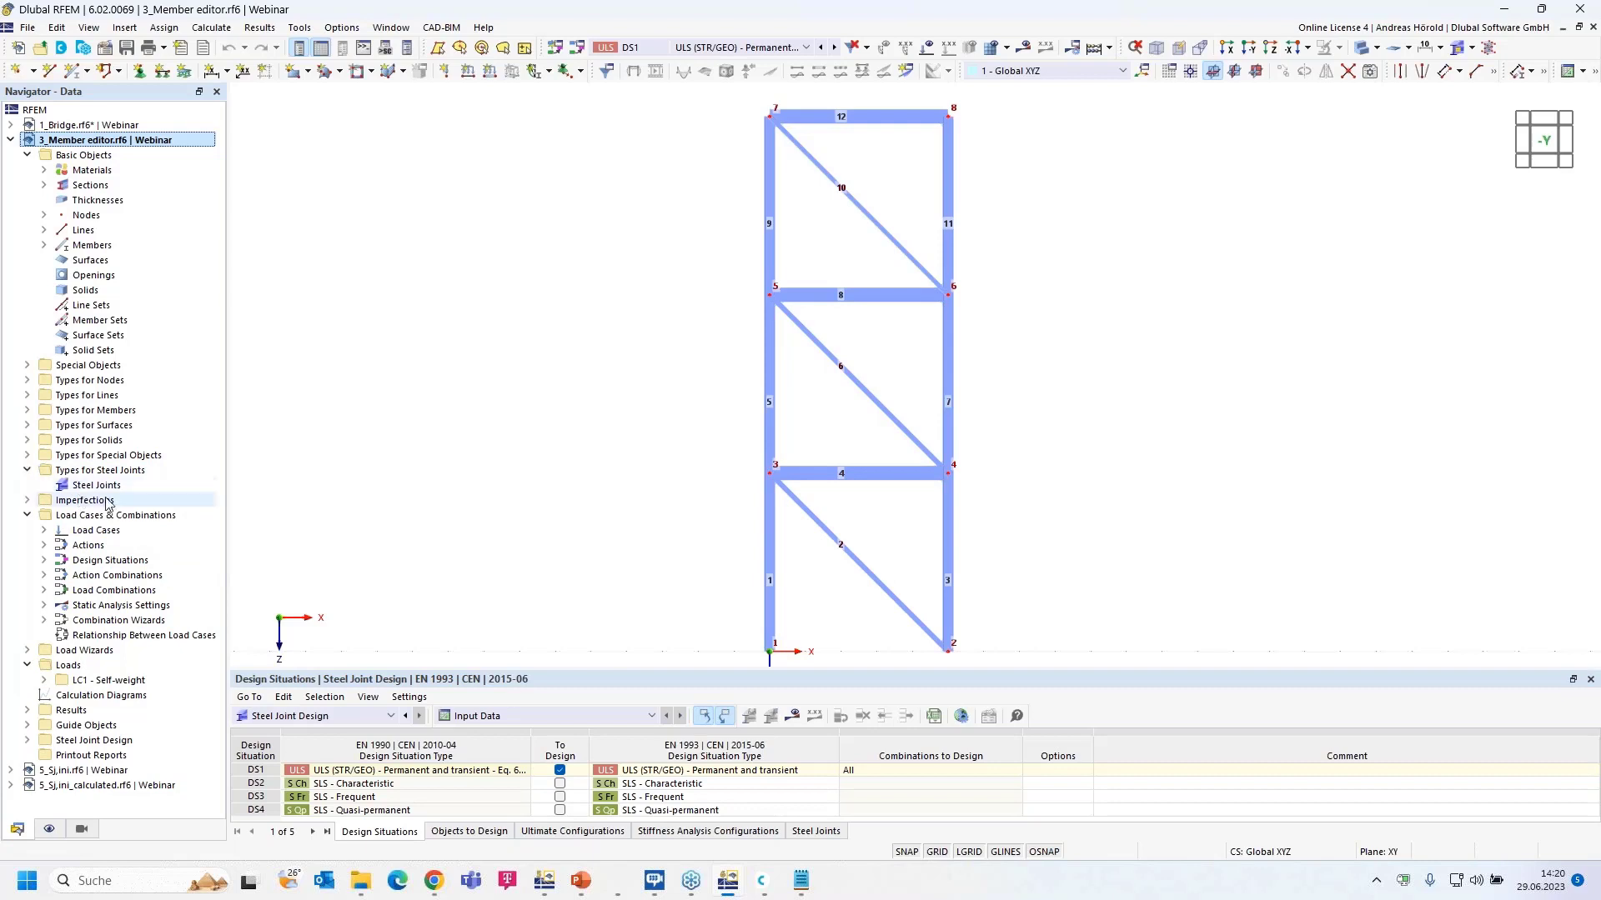
{"action": "right_click", "coordinate": [94, 488]}
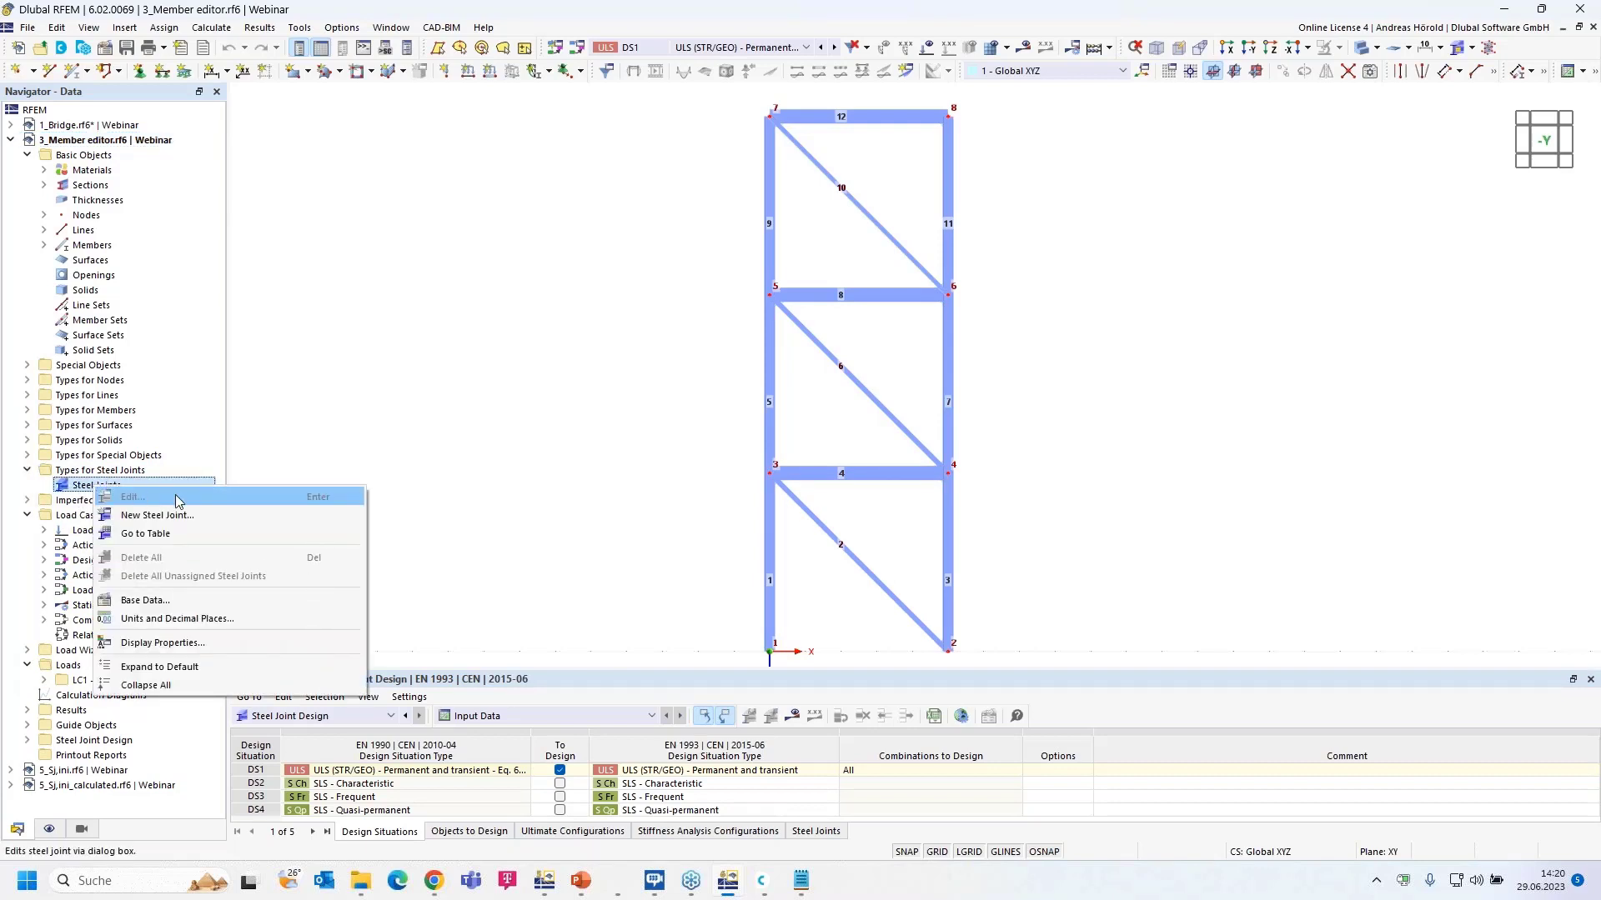
{"action": "left_click", "coordinate": [185, 517]}
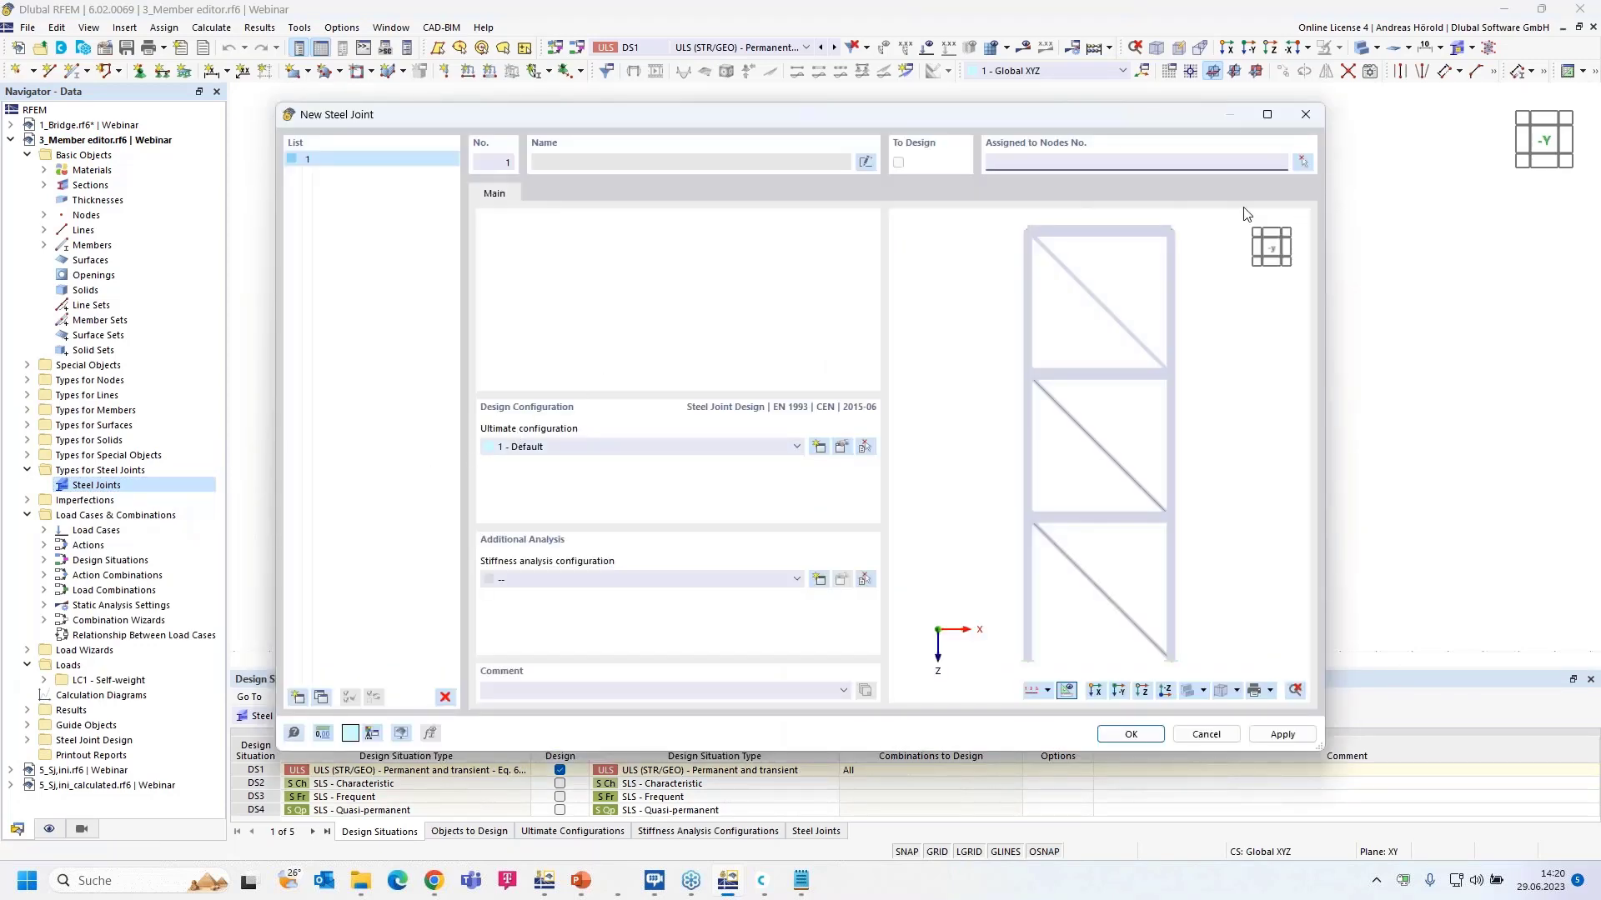
{"action": "left_click", "coordinate": [1296, 165]}
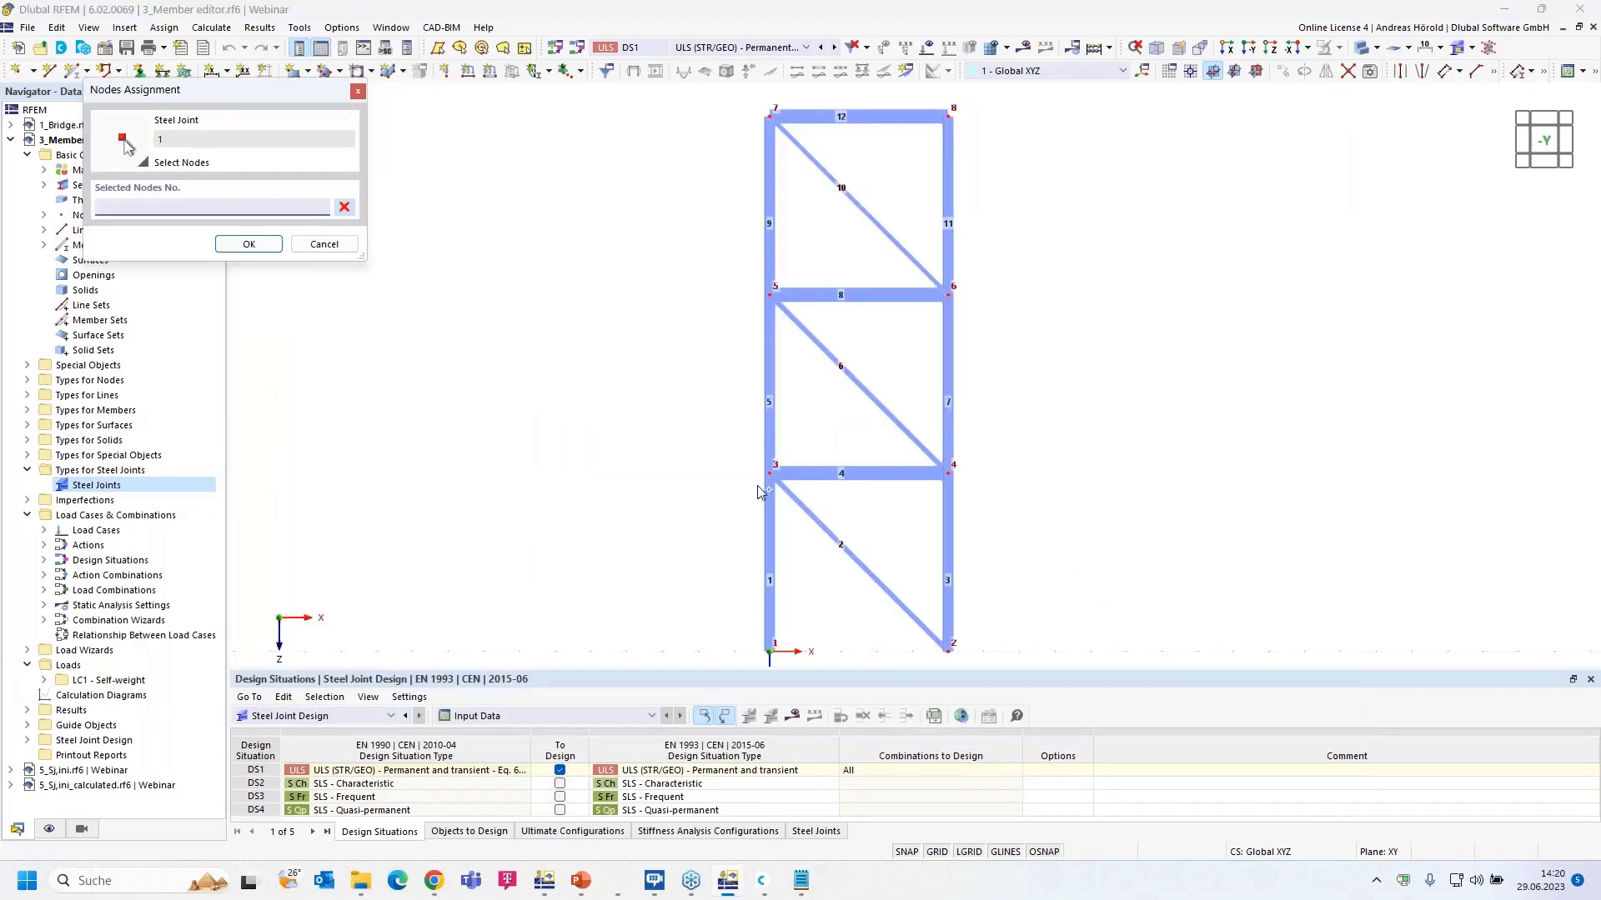
{"action": "left_click", "coordinate": [770, 472]}
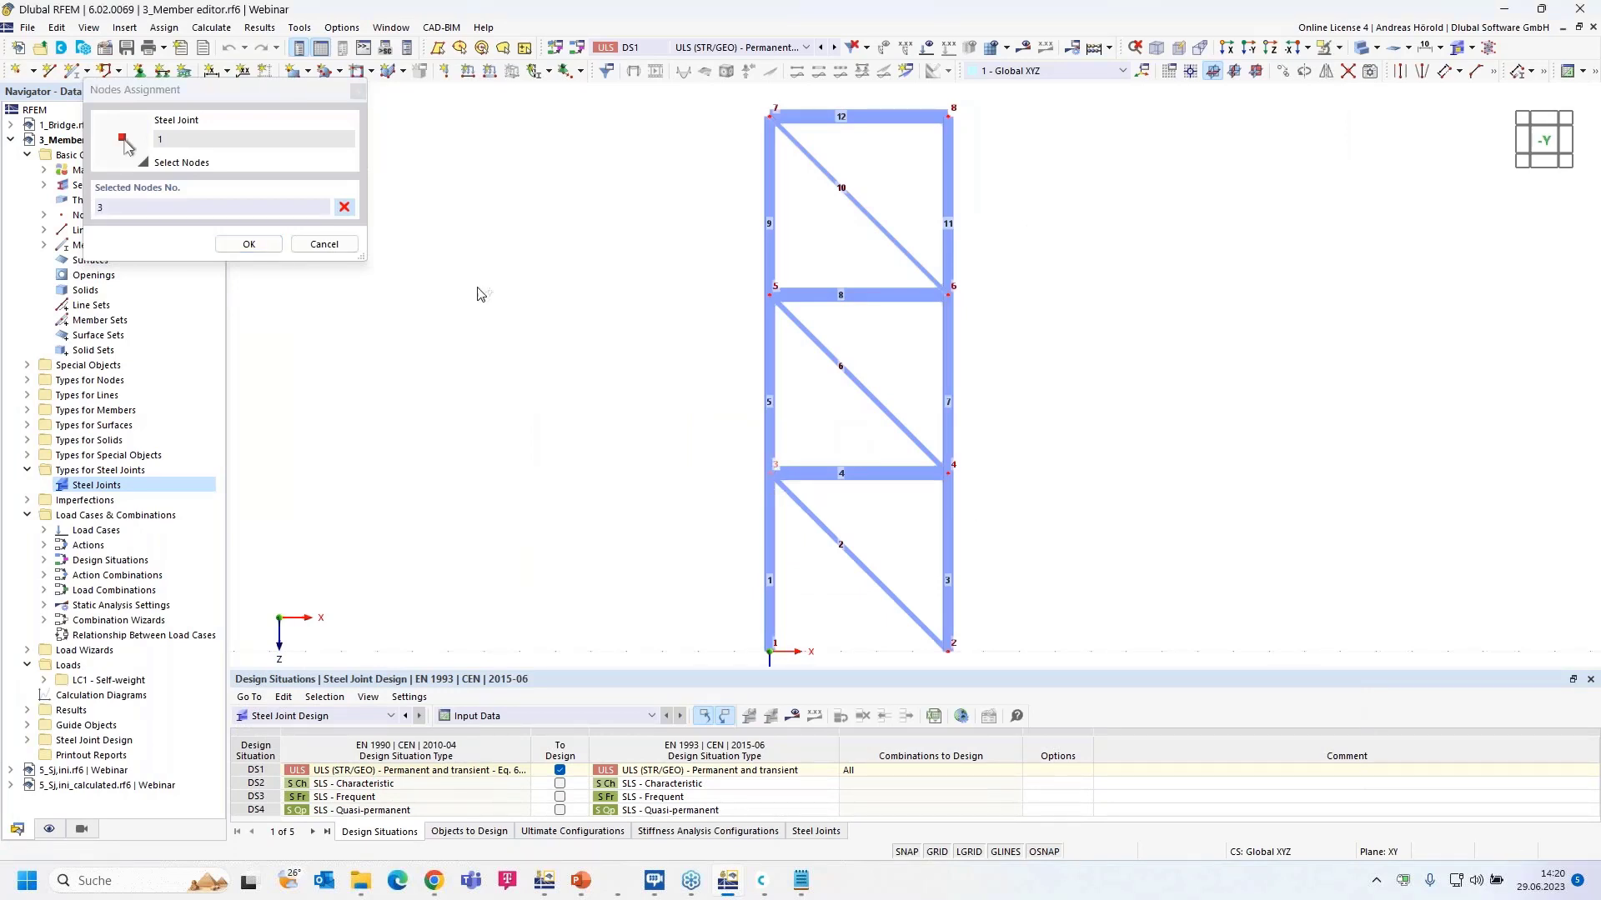
{"action": "left_click", "coordinate": [250, 244]}
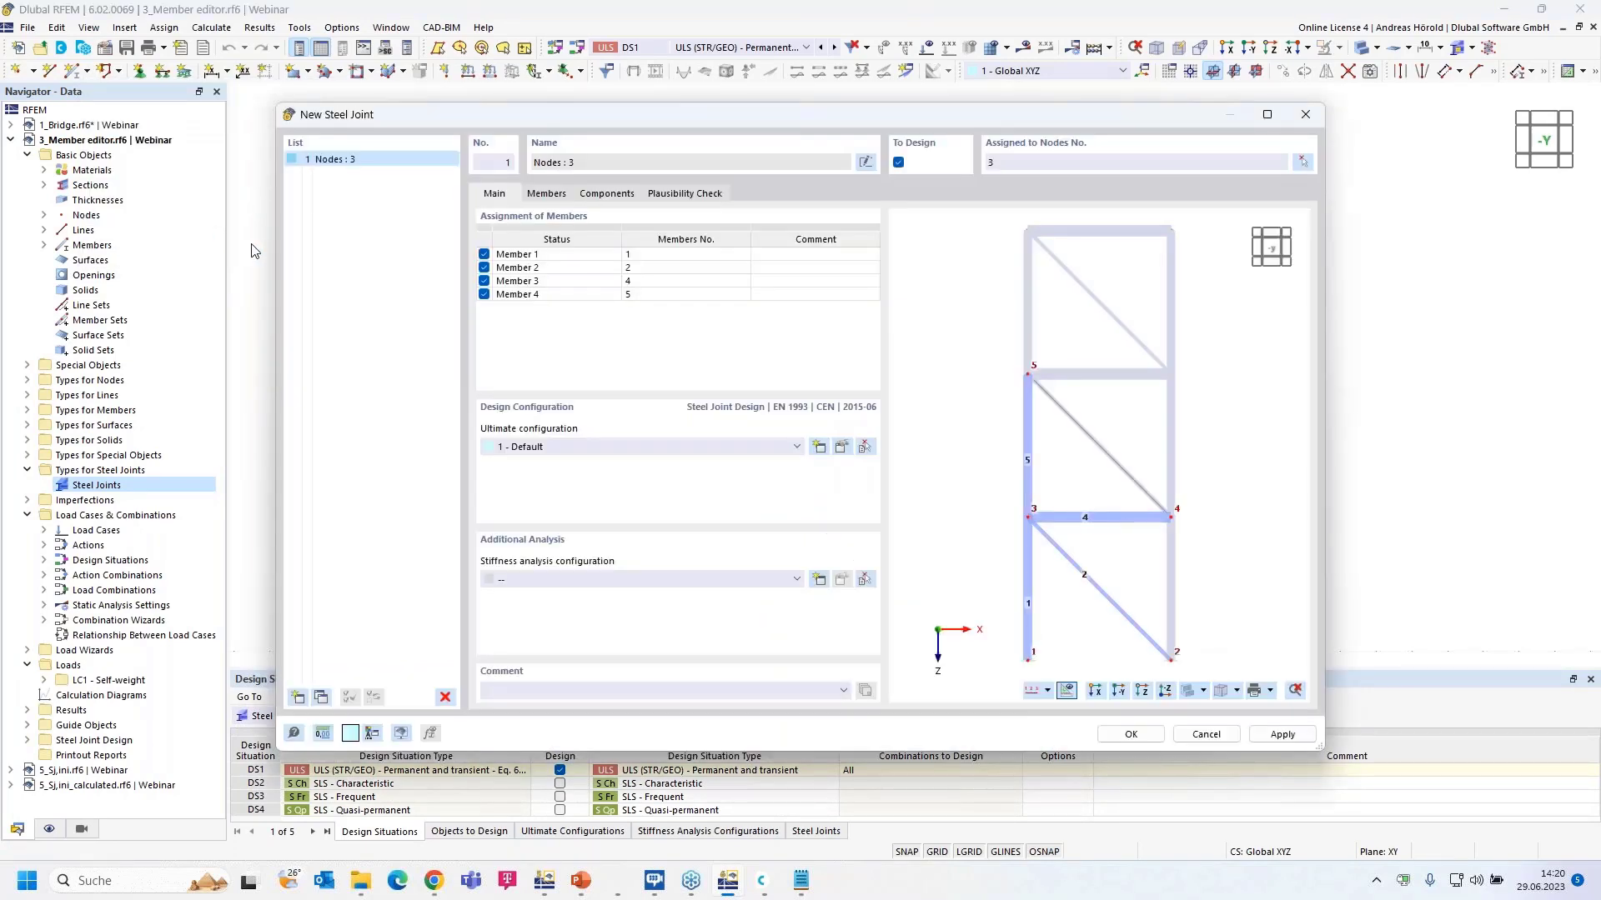
Step: Highlight the joint's assigned members one by one to identify which model member each status refers to
{"action": "double_click", "coordinate": [525, 255]}
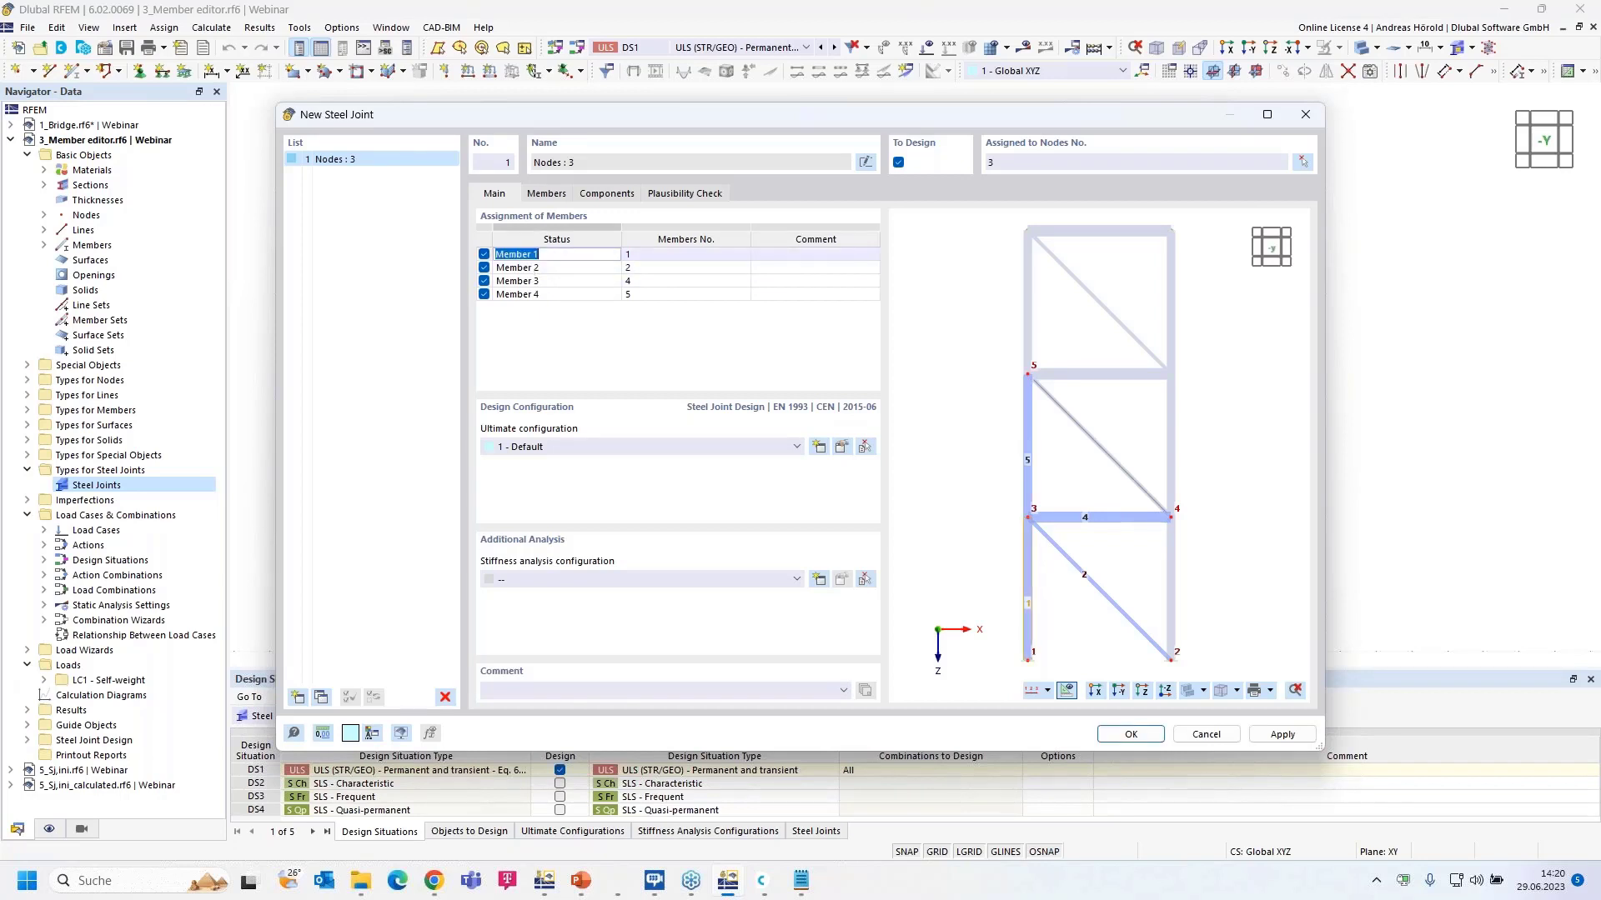
{"action": "double_click", "coordinate": [534, 269]}
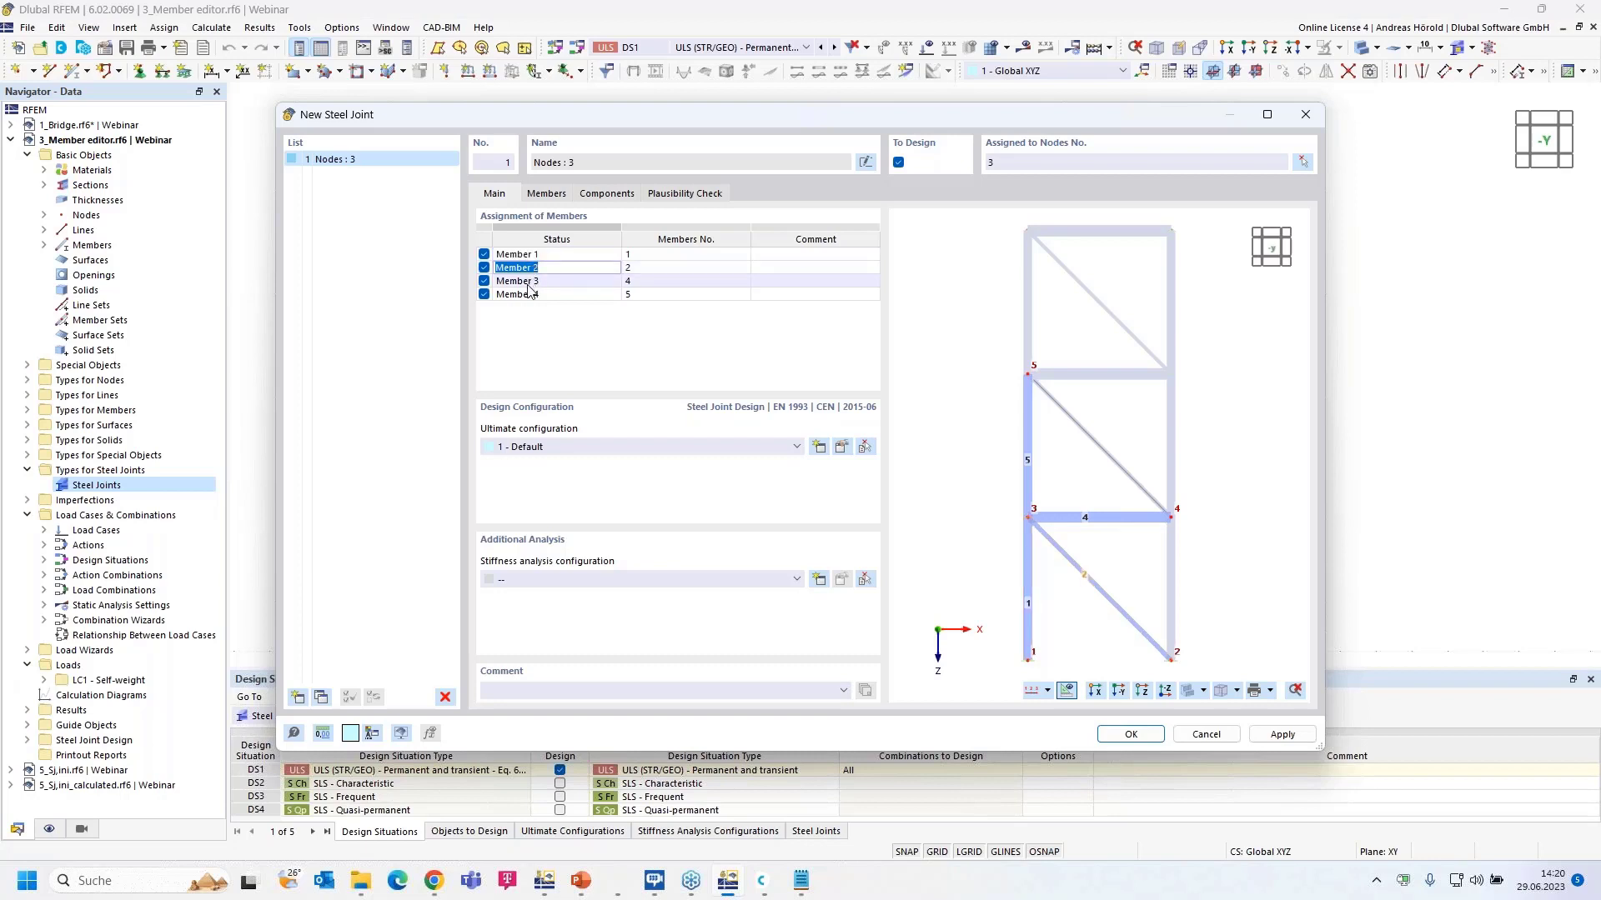
{"action": "double_click", "coordinate": [534, 282]}
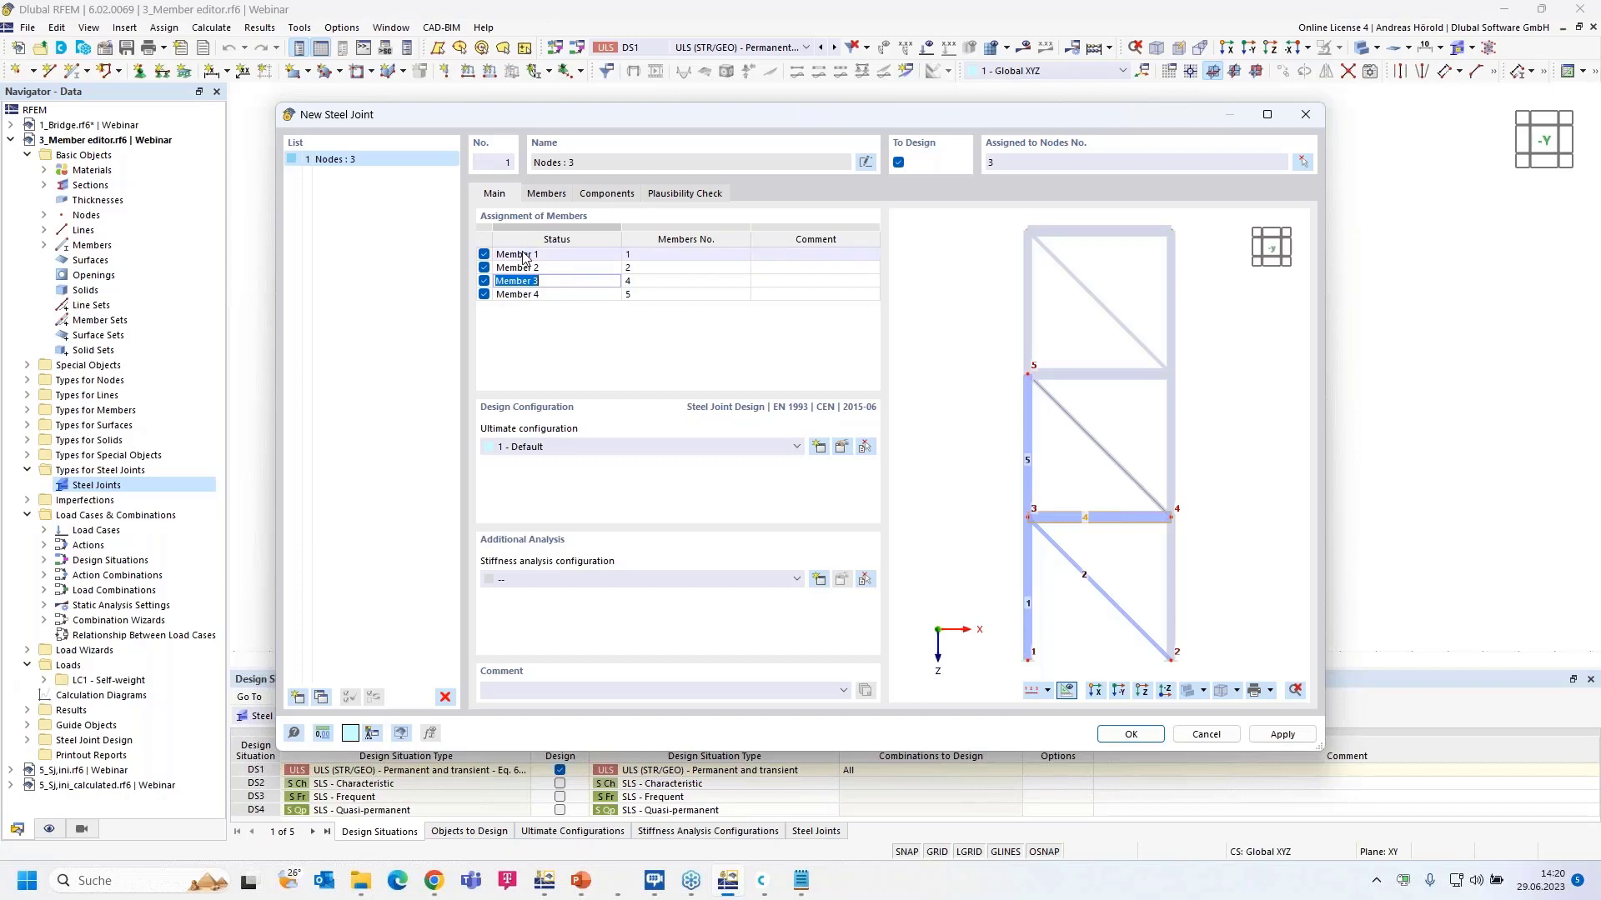
{"action": "left_click", "coordinate": [574, 256]}
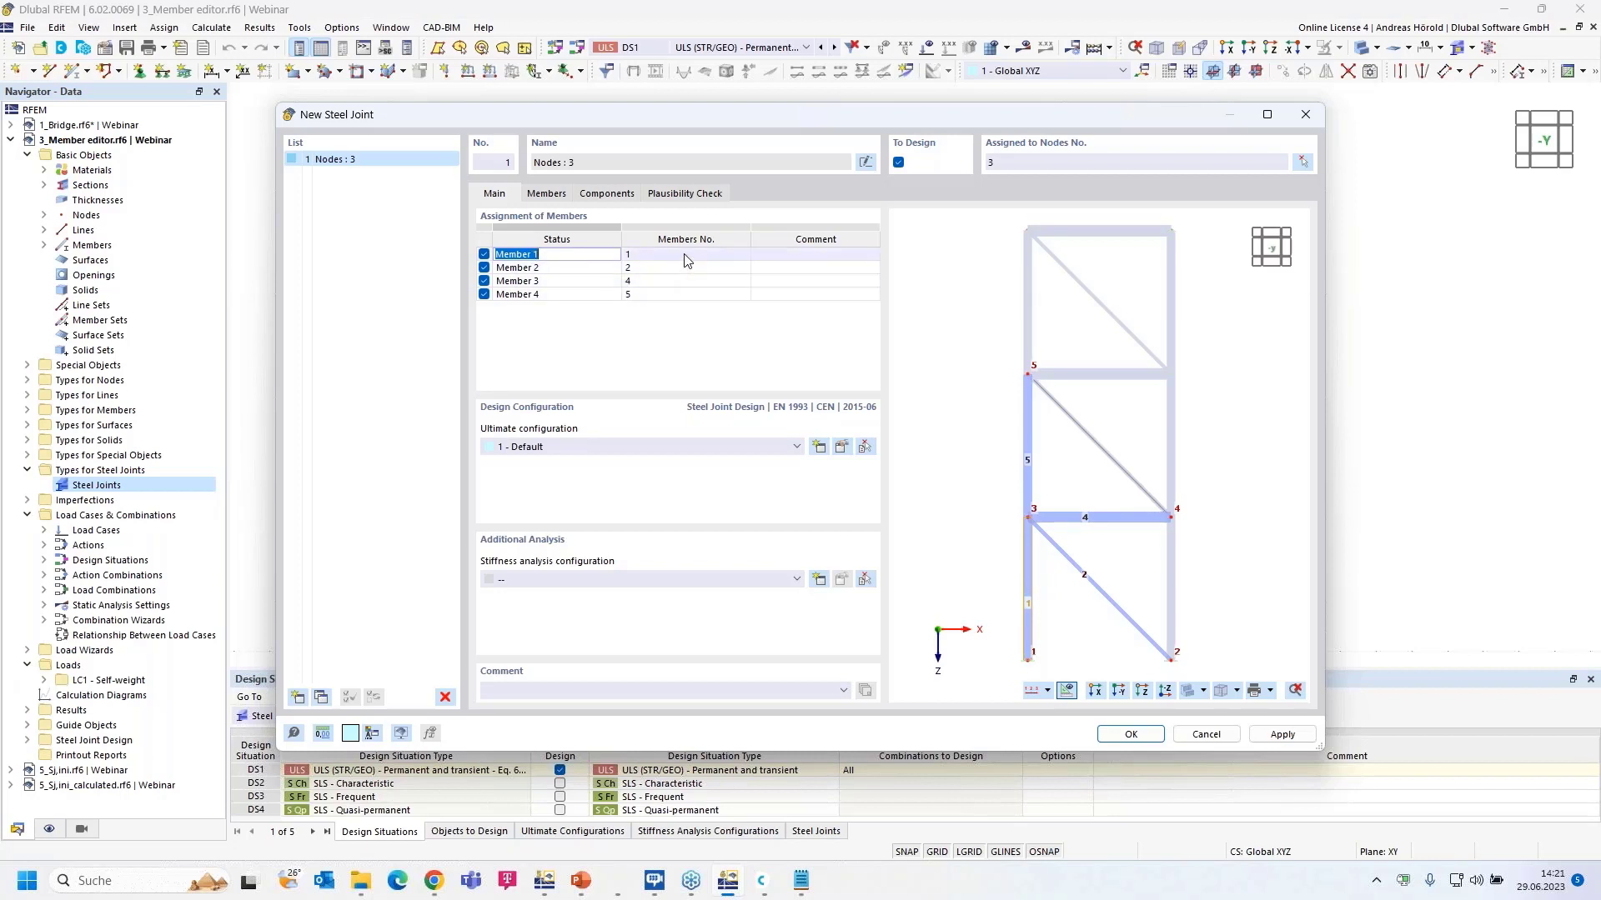
{"action": "scroll", "coordinate": [1115, 561], "scroll_direction": "up", "scroll_amount": 4}
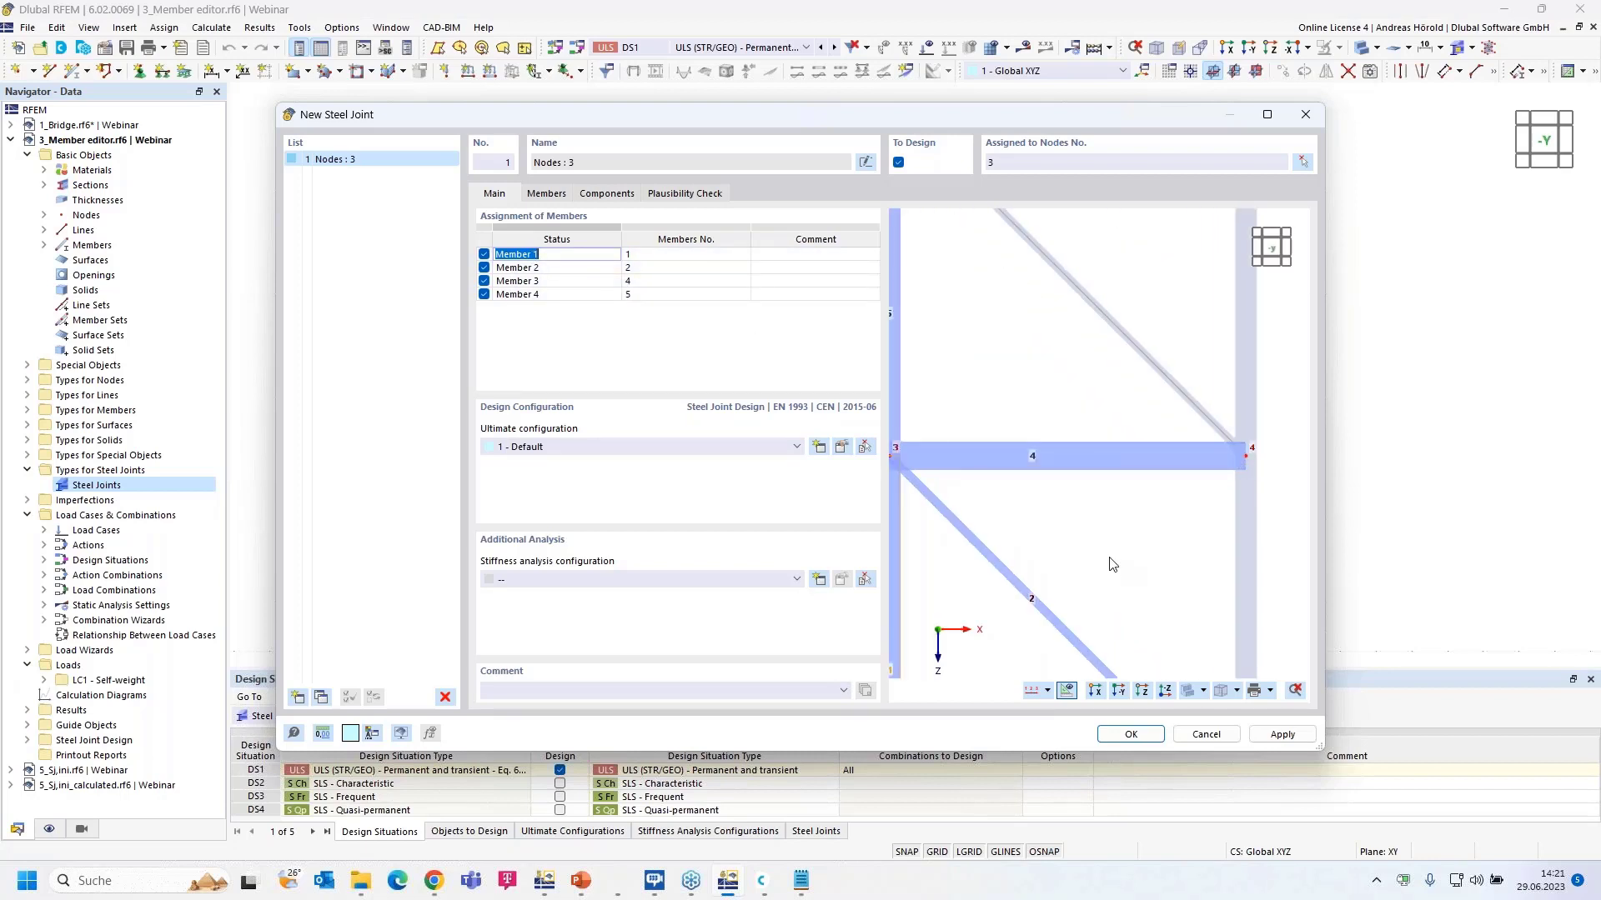
Step: Reassign the Member 2 status of the joint to the horizontal beam, member No. 4
{"action": "left_click", "coordinate": [589, 271]}
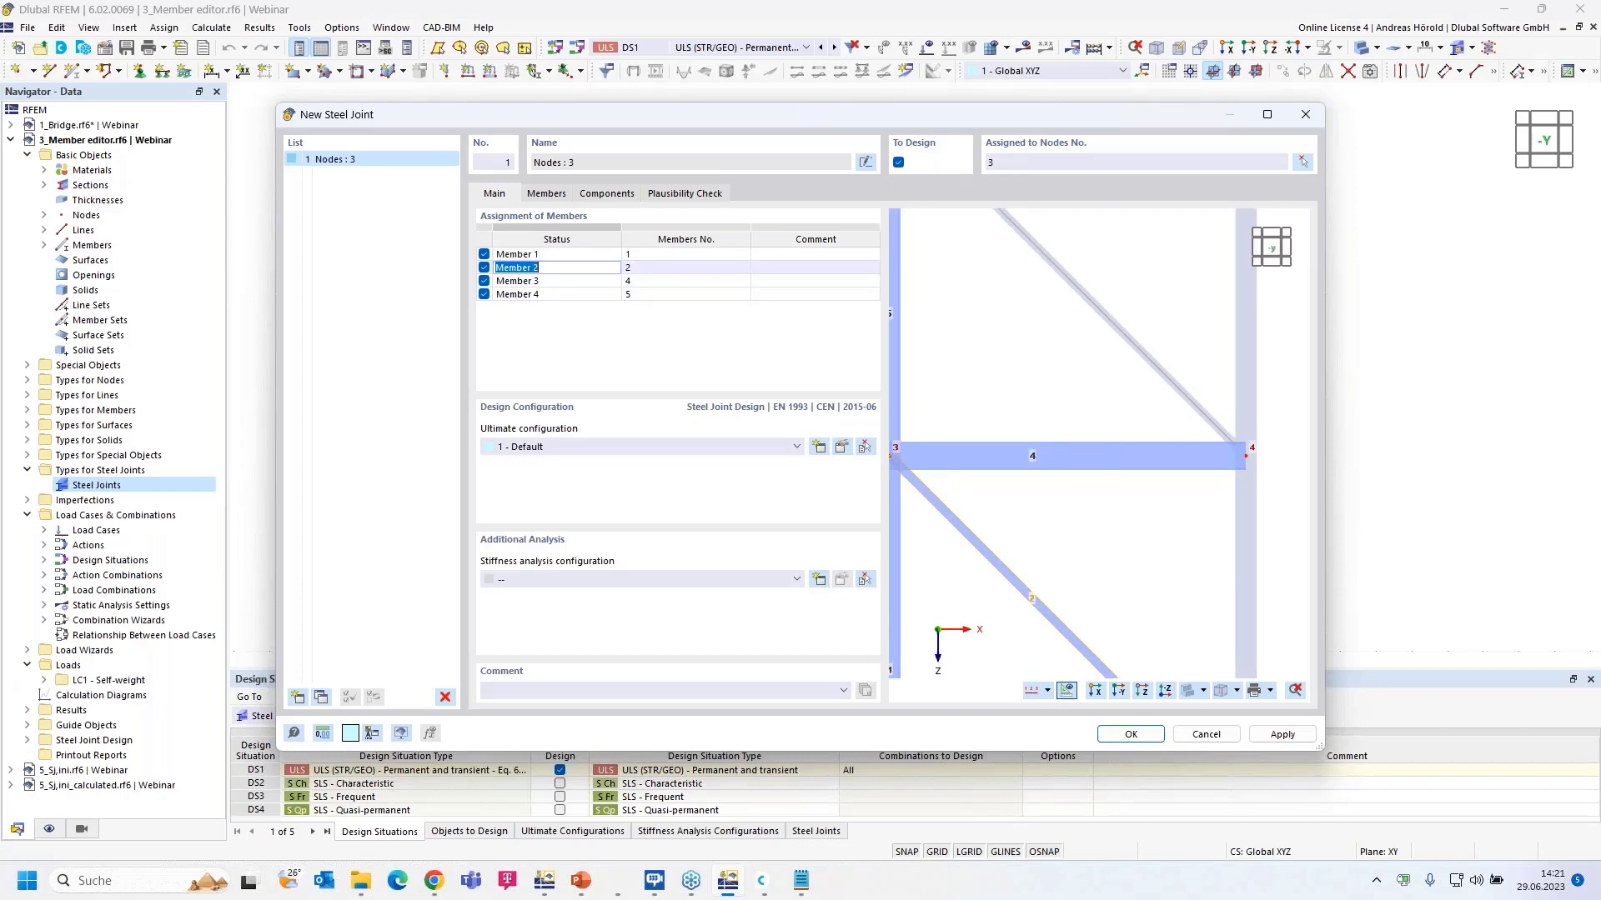
{"action": "left_click", "coordinate": [733, 268]}
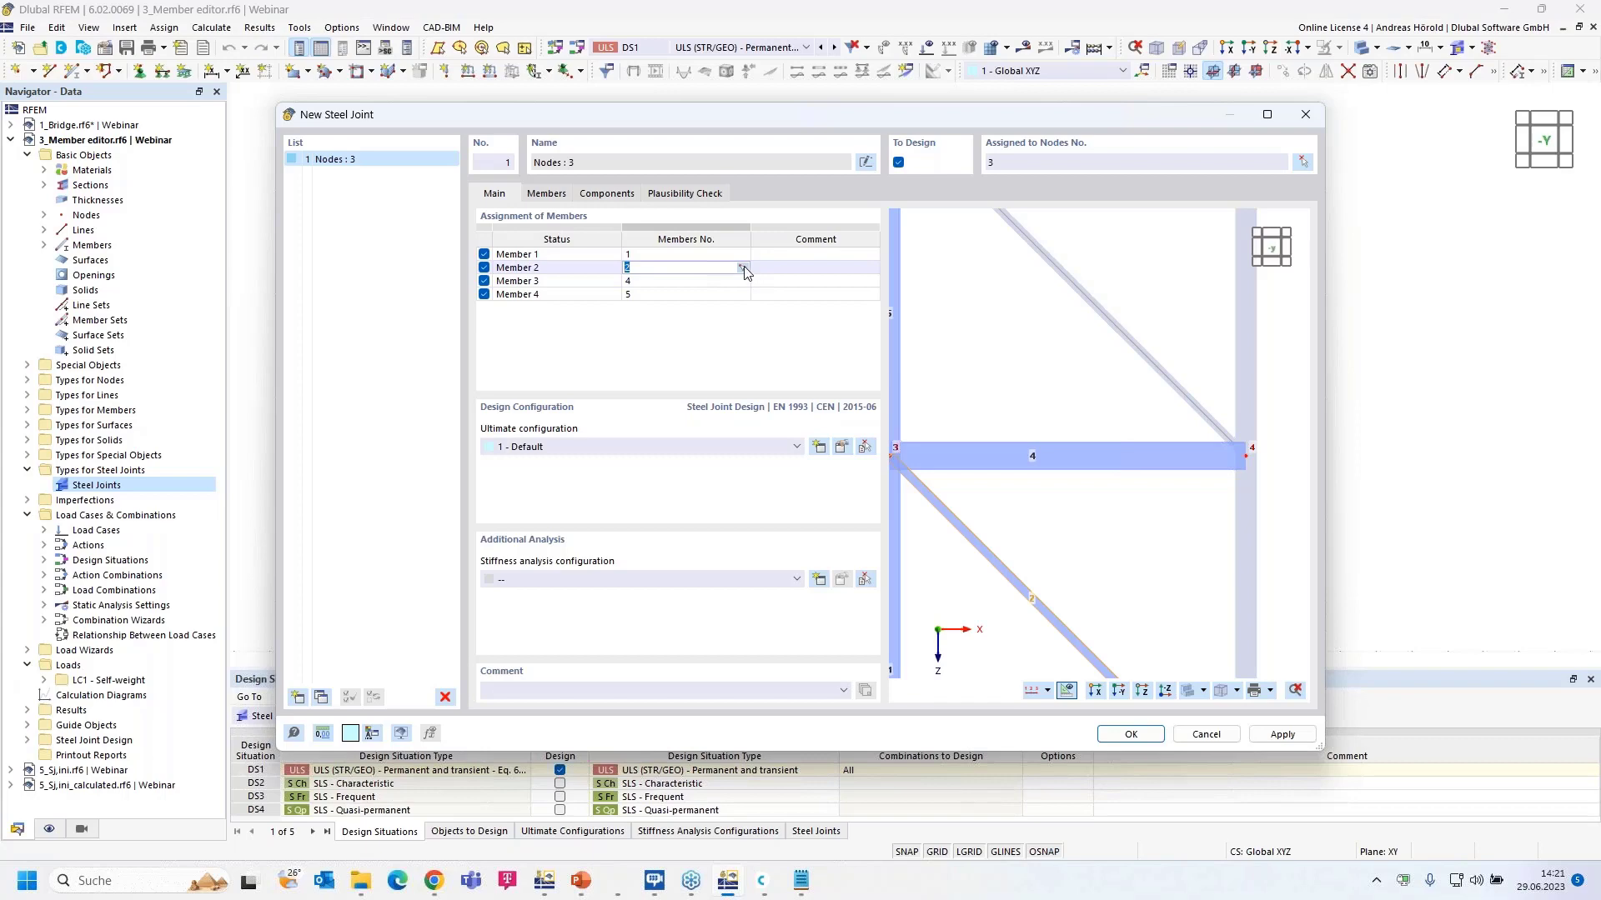
{"action": "left_click", "coordinate": [741, 268]}
{"action": "left_click", "coordinate": [841, 472]}
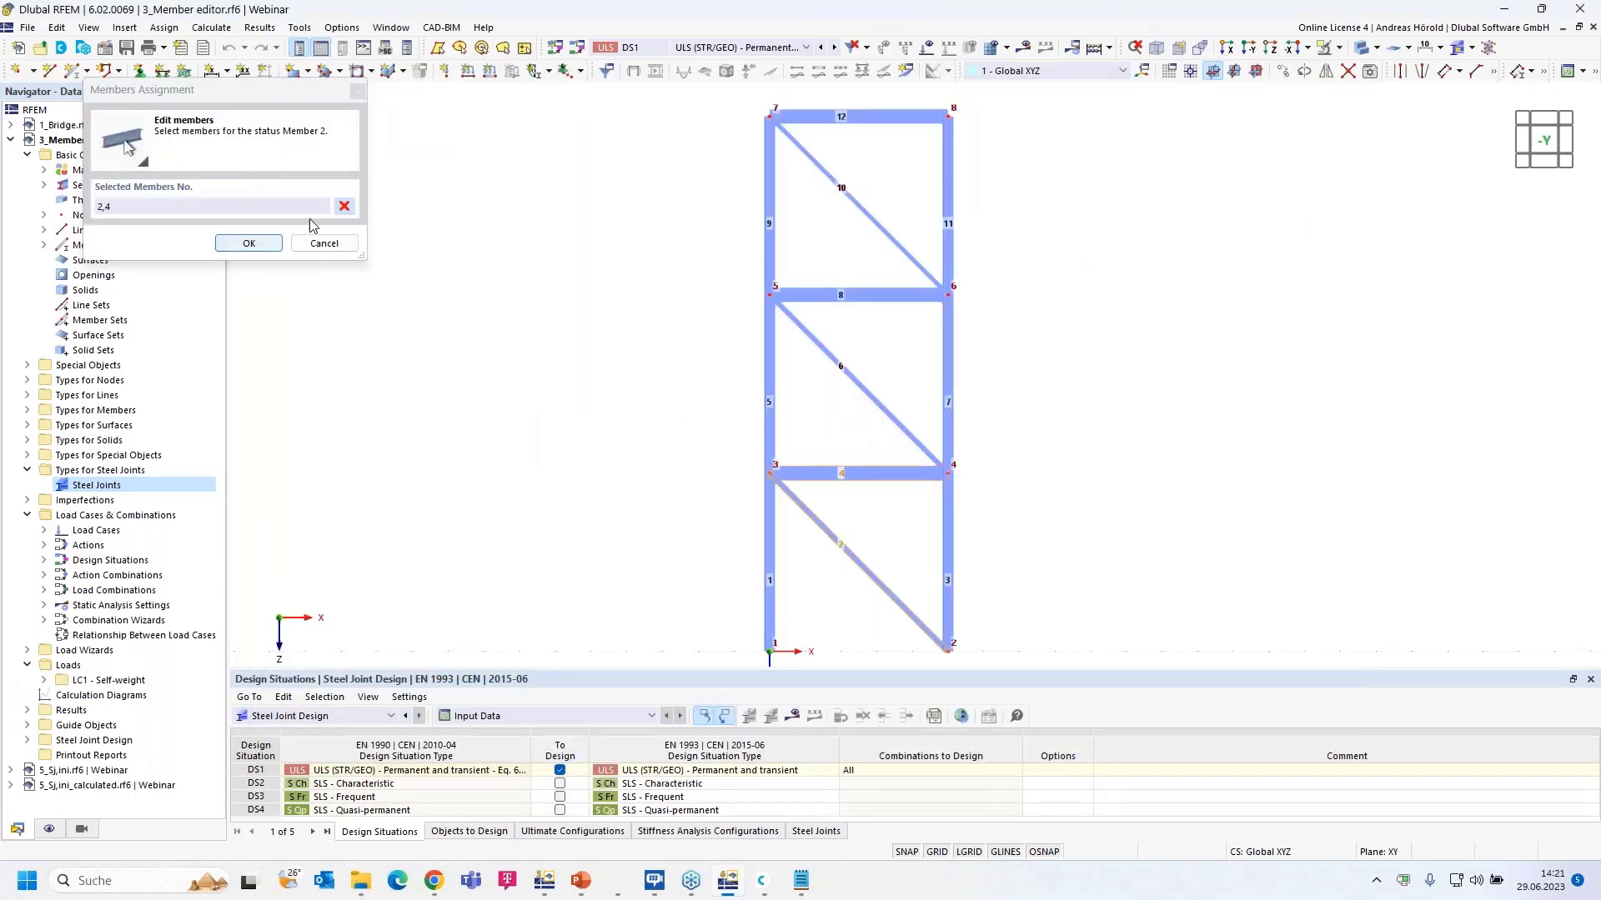
{"action": "left_click", "coordinate": [344, 205]}
{"action": "left_click", "coordinate": [819, 472]}
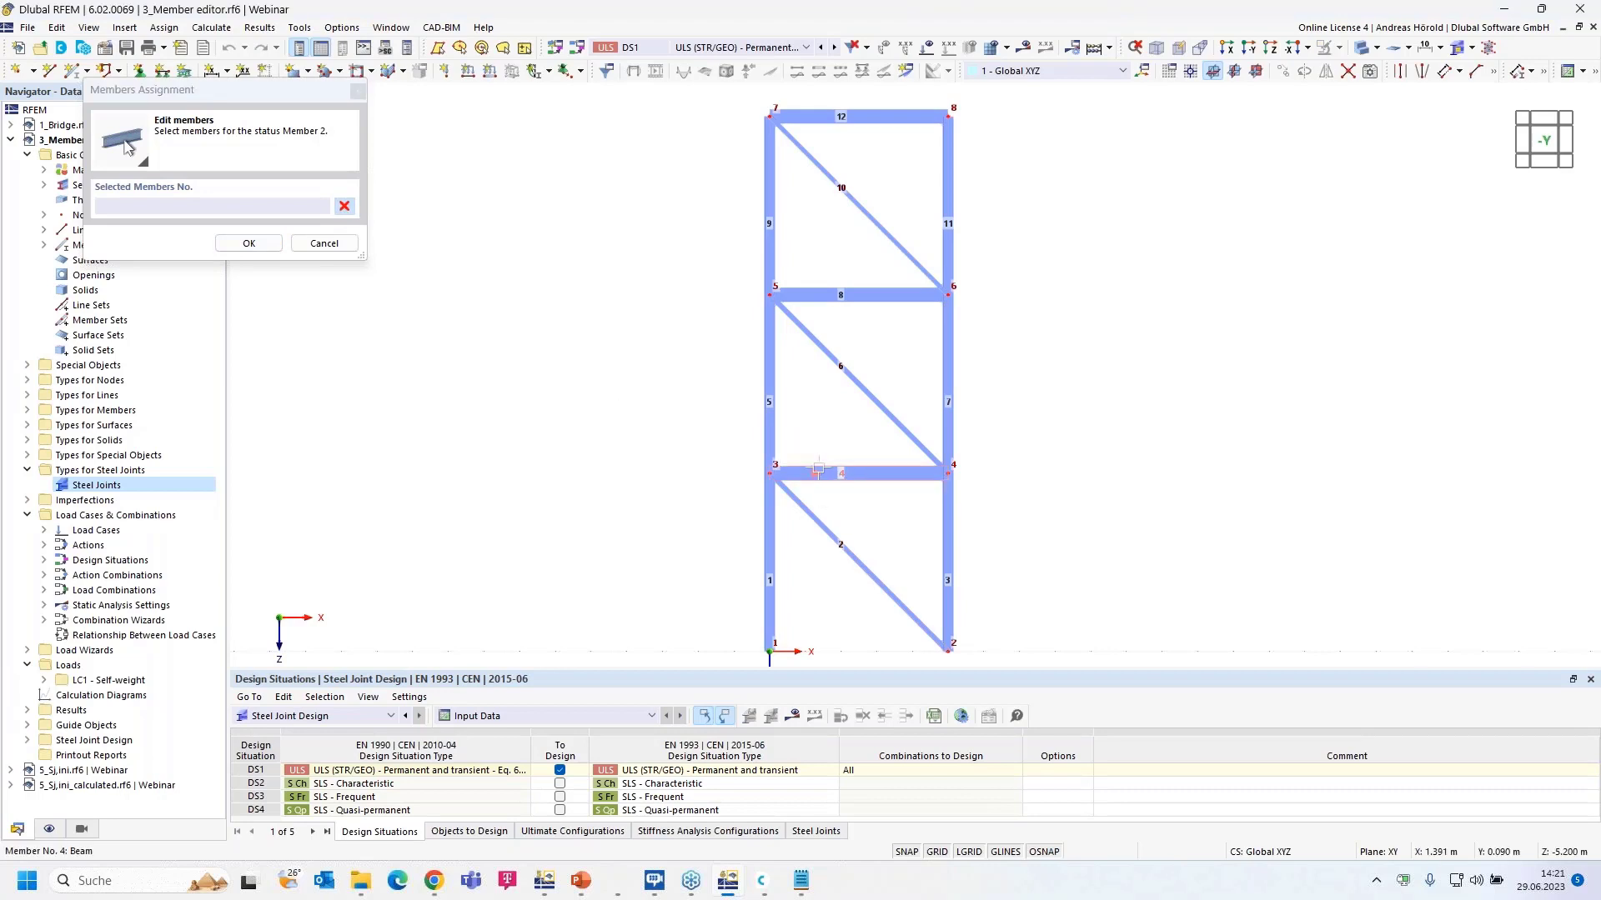
{"action": "left_click", "coordinate": [248, 242]}
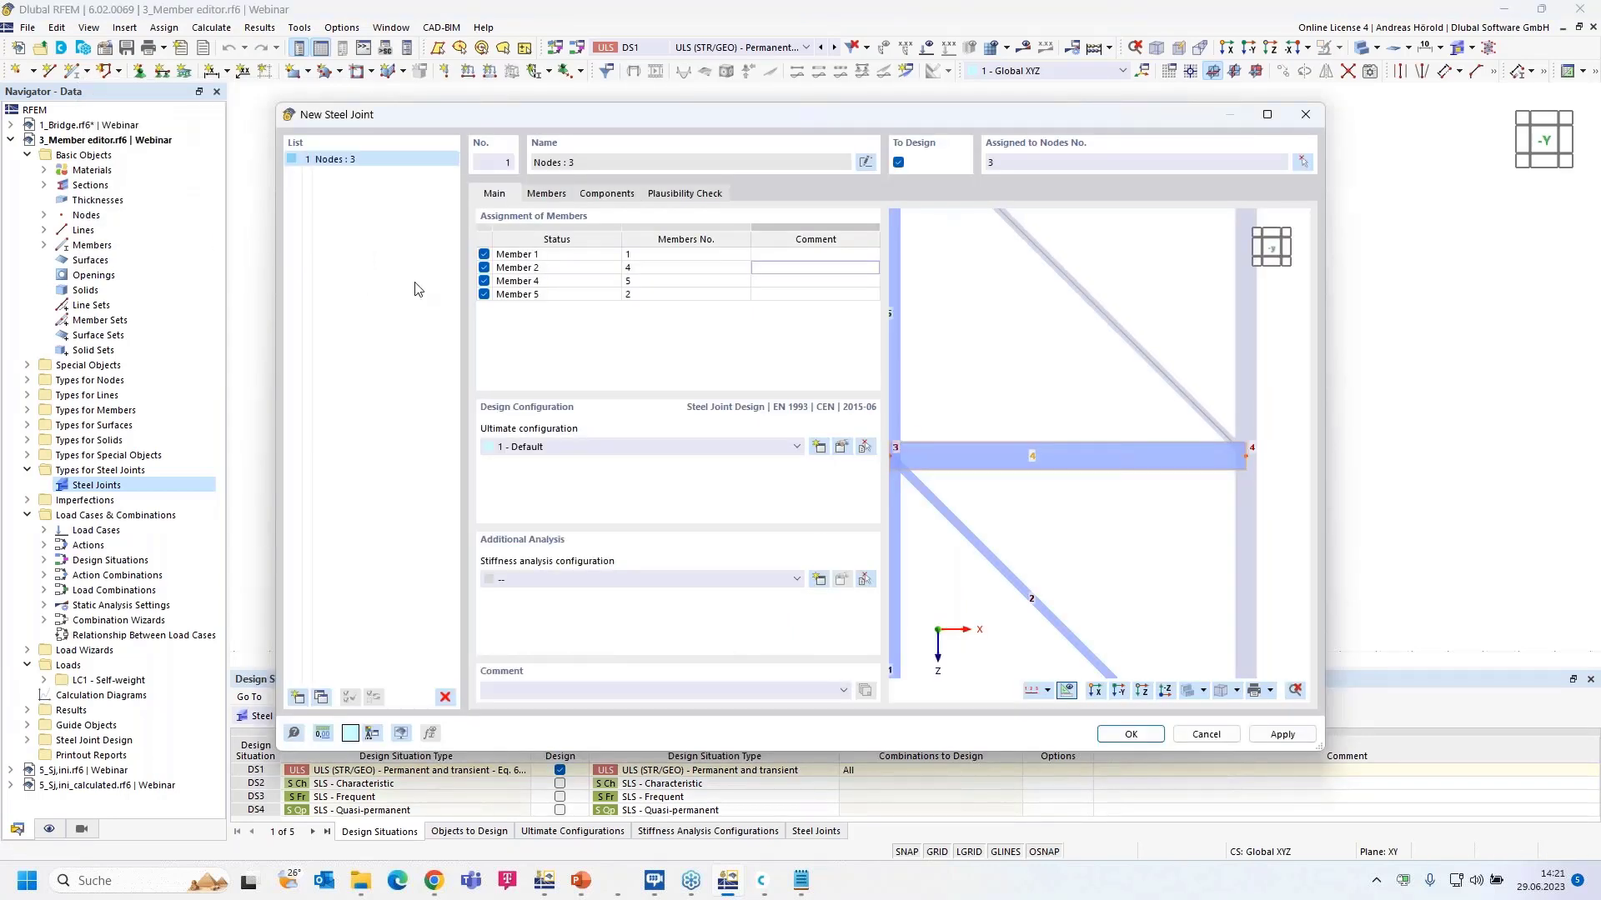
Step: Reassign the Member 4 status of the joint to the diagonal, member No. 2, and check the last status's member
{"action": "left_click", "coordinate": [555, 281]}
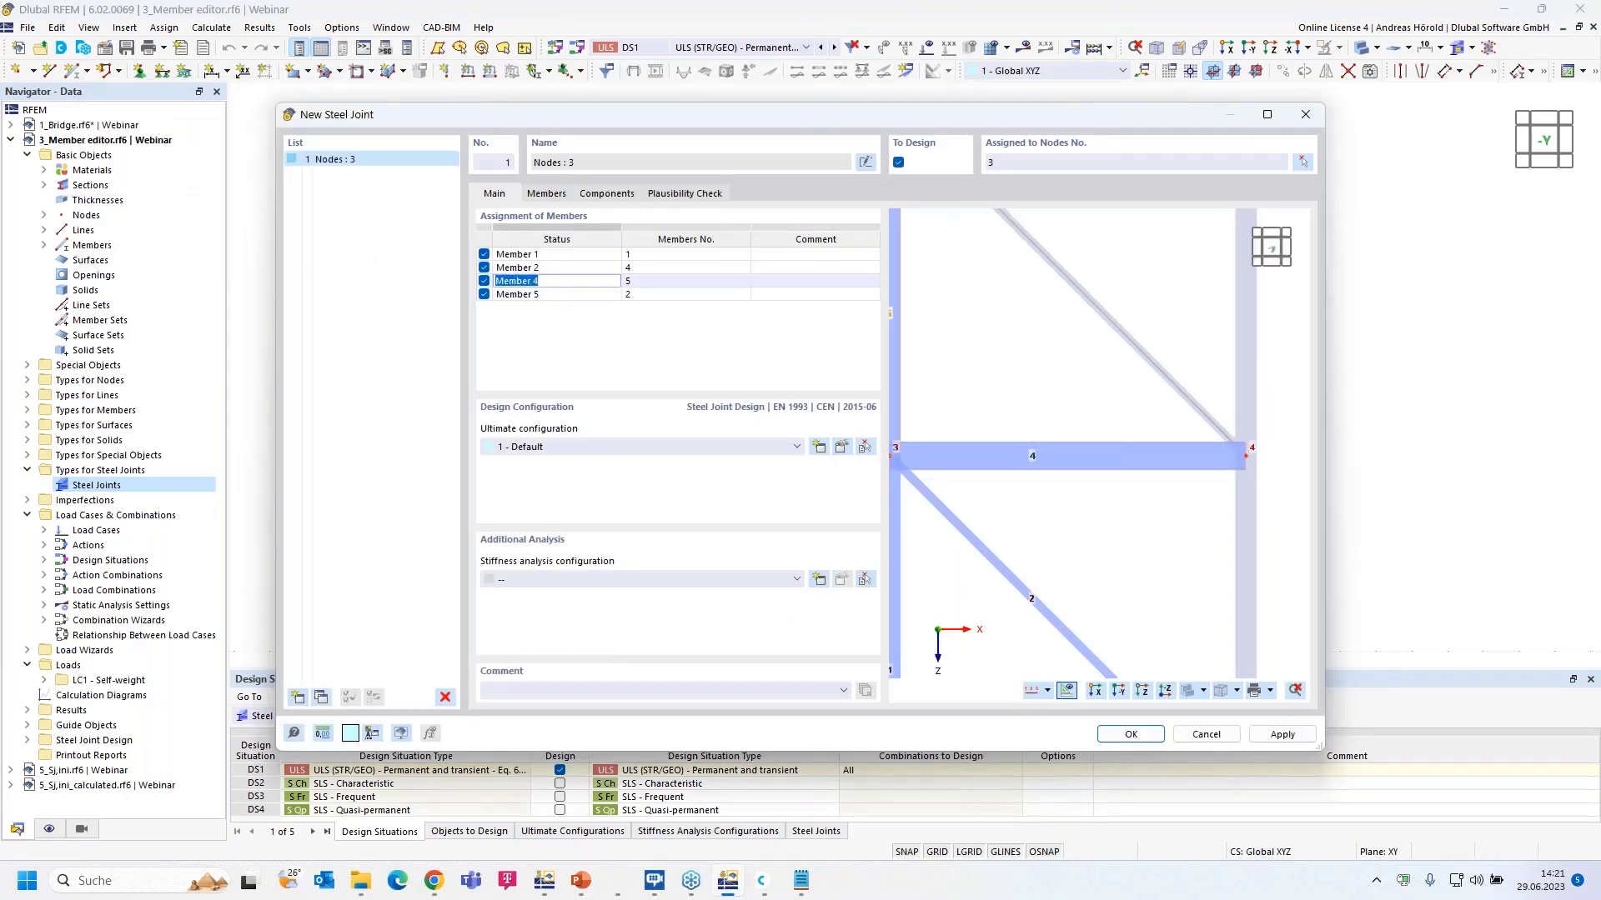
{"action": "middle_click_drag", "start_coordinate": [926, 374], "coordinate": [1005, 376]}
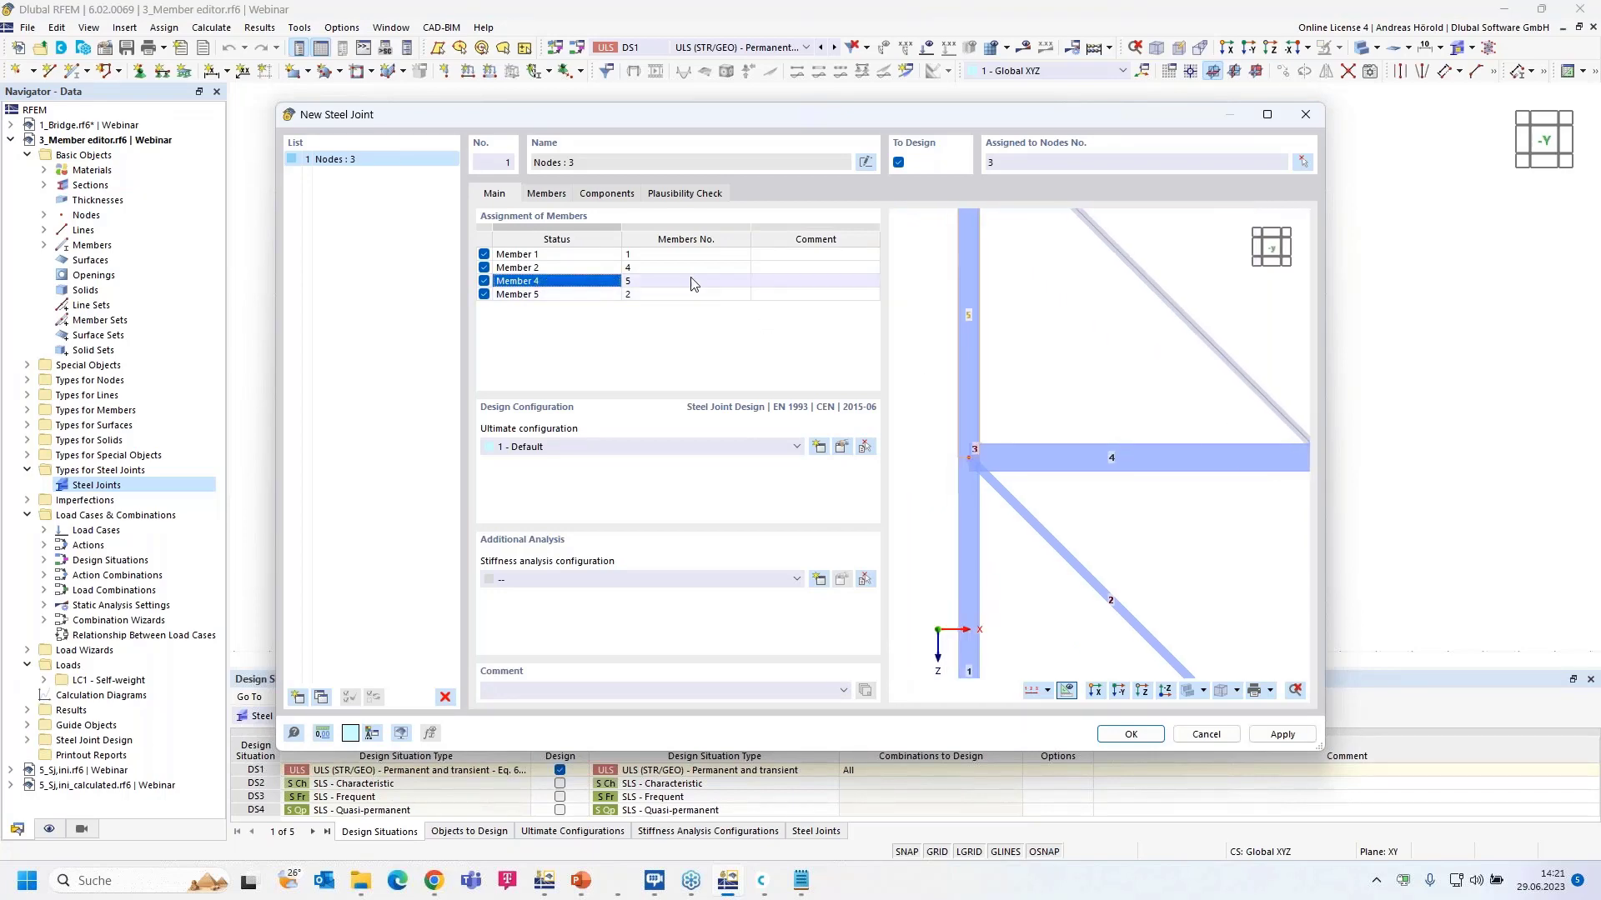
{"action": "left_click", "coordinate": [690, 284]}
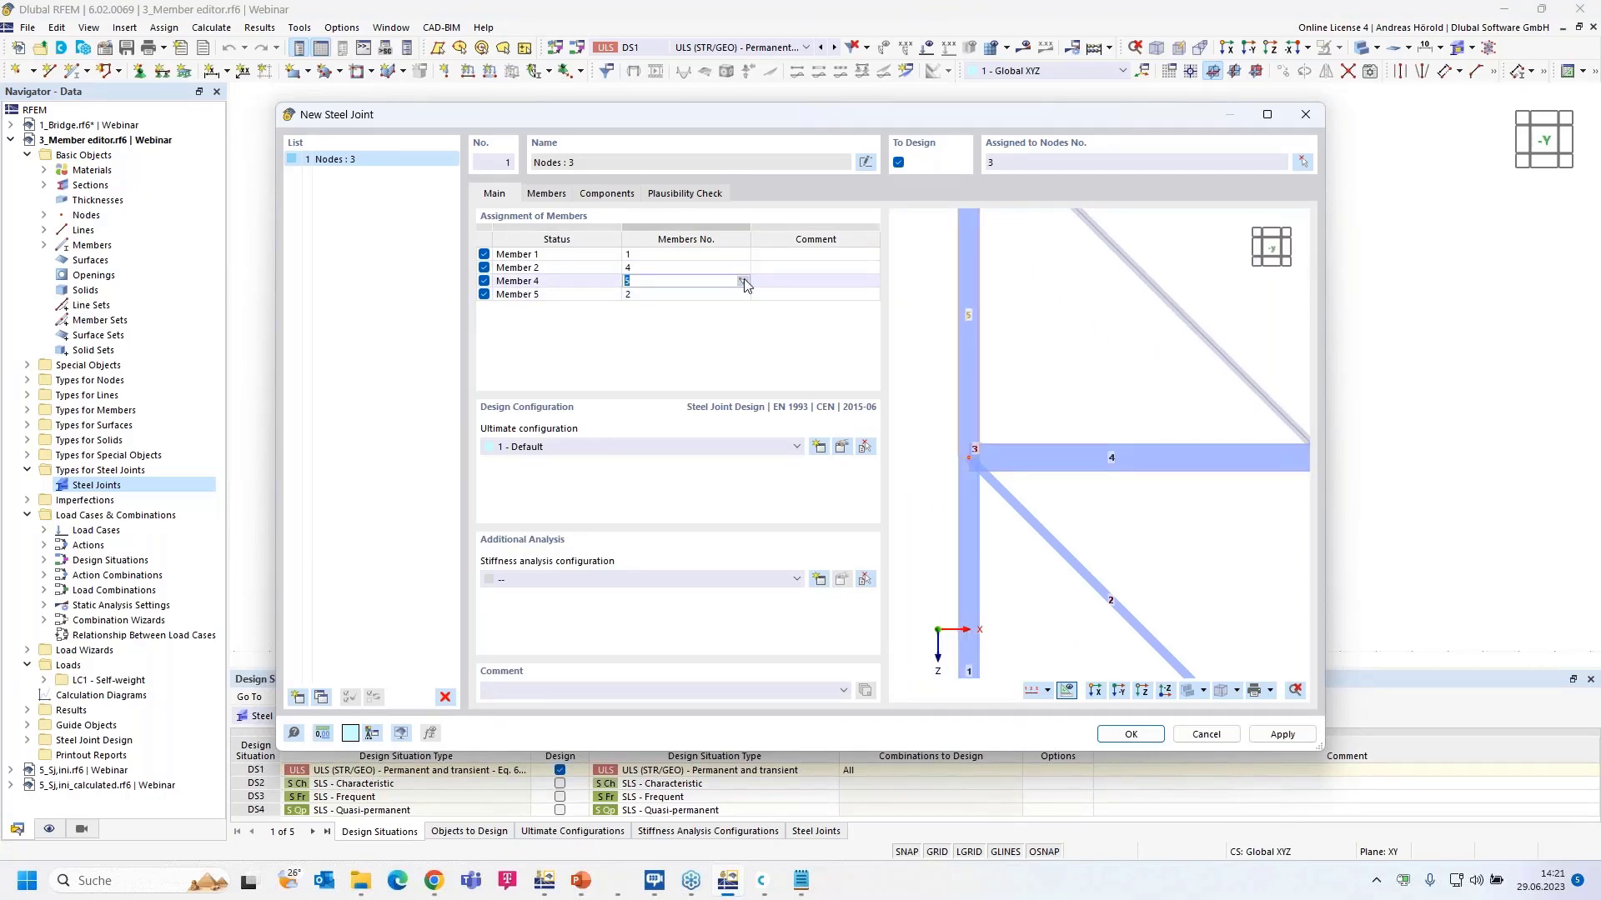
{"action": "left_click", "coordinate": [742, 282]}
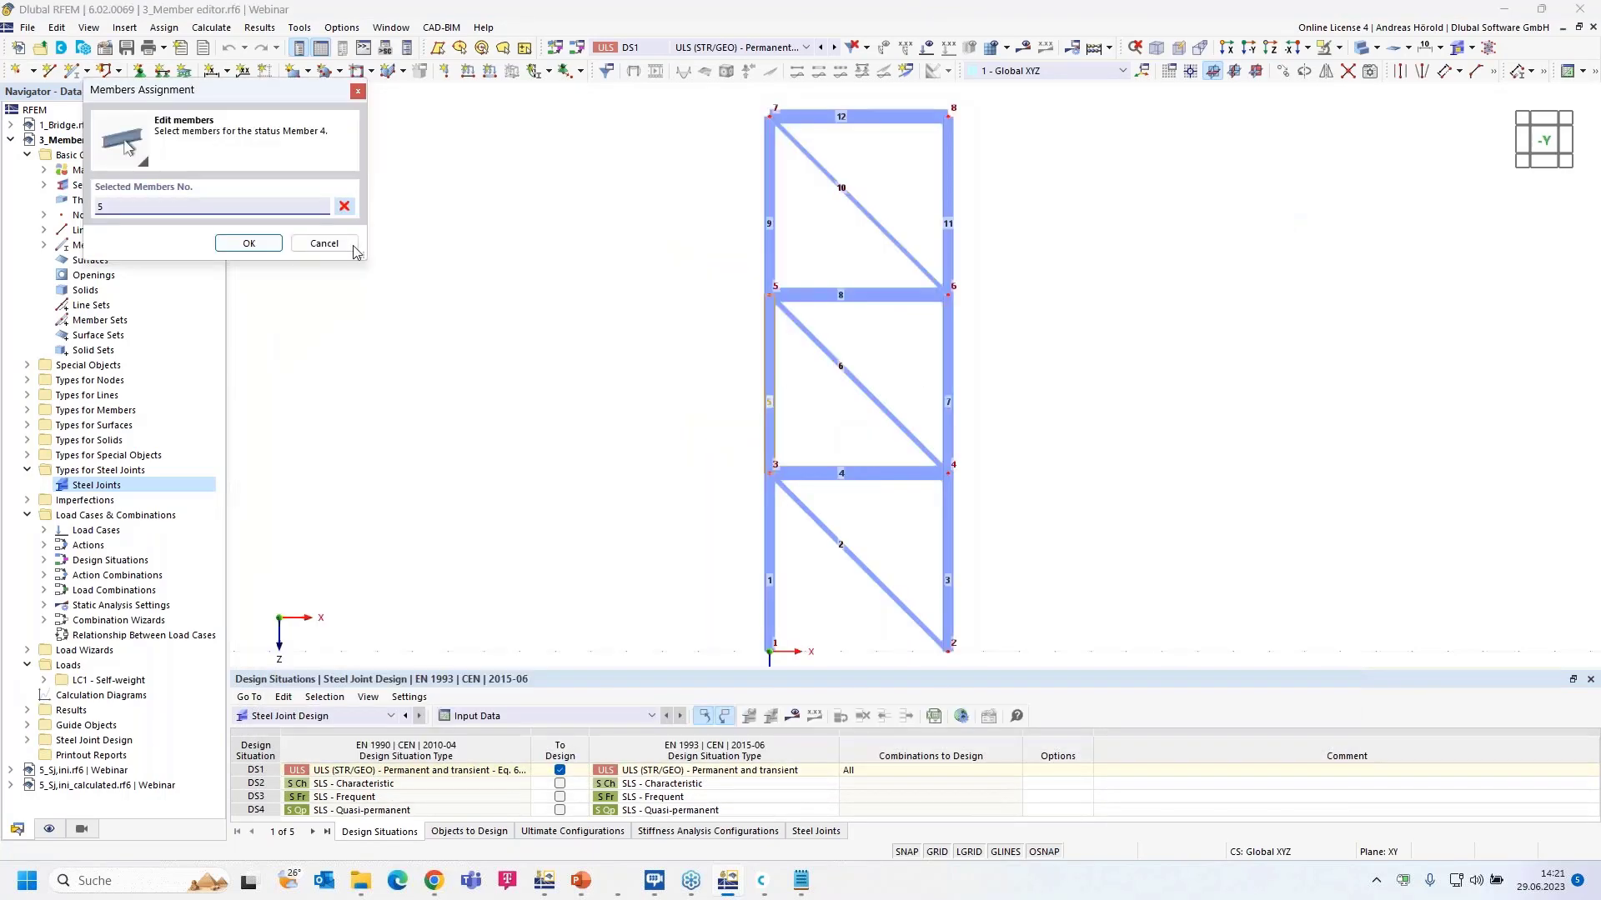
{"action": "left_click", "coordinate": [831, 528]}
{"action": "left_click", "coordinate": [249, 250]}
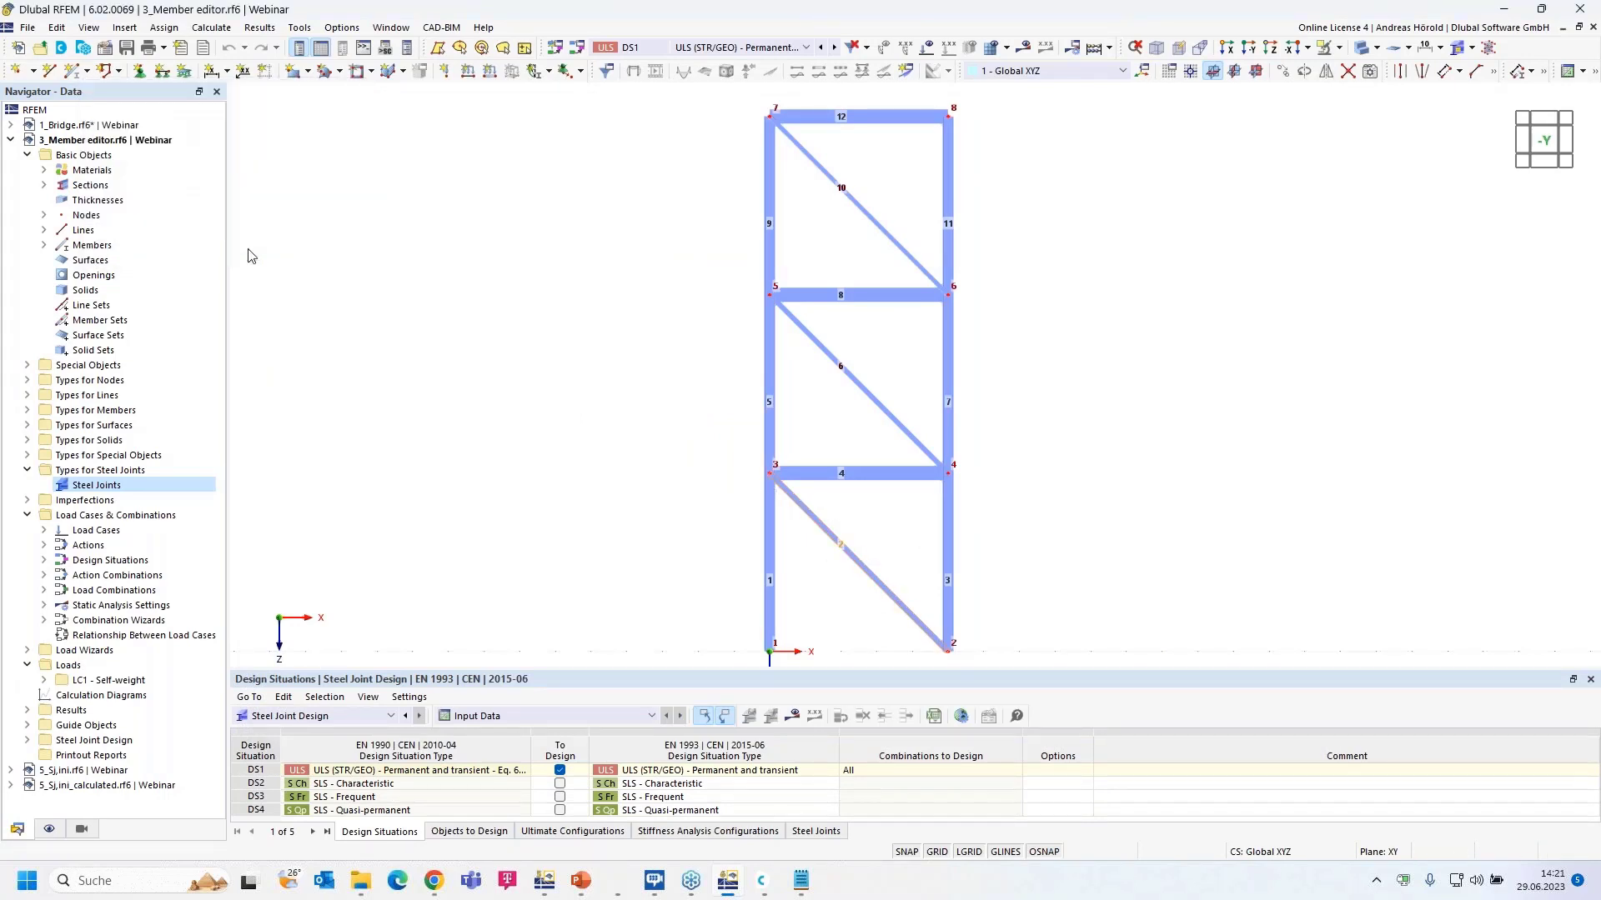
{"action": "double_click", "coordinate": [558, 296]}
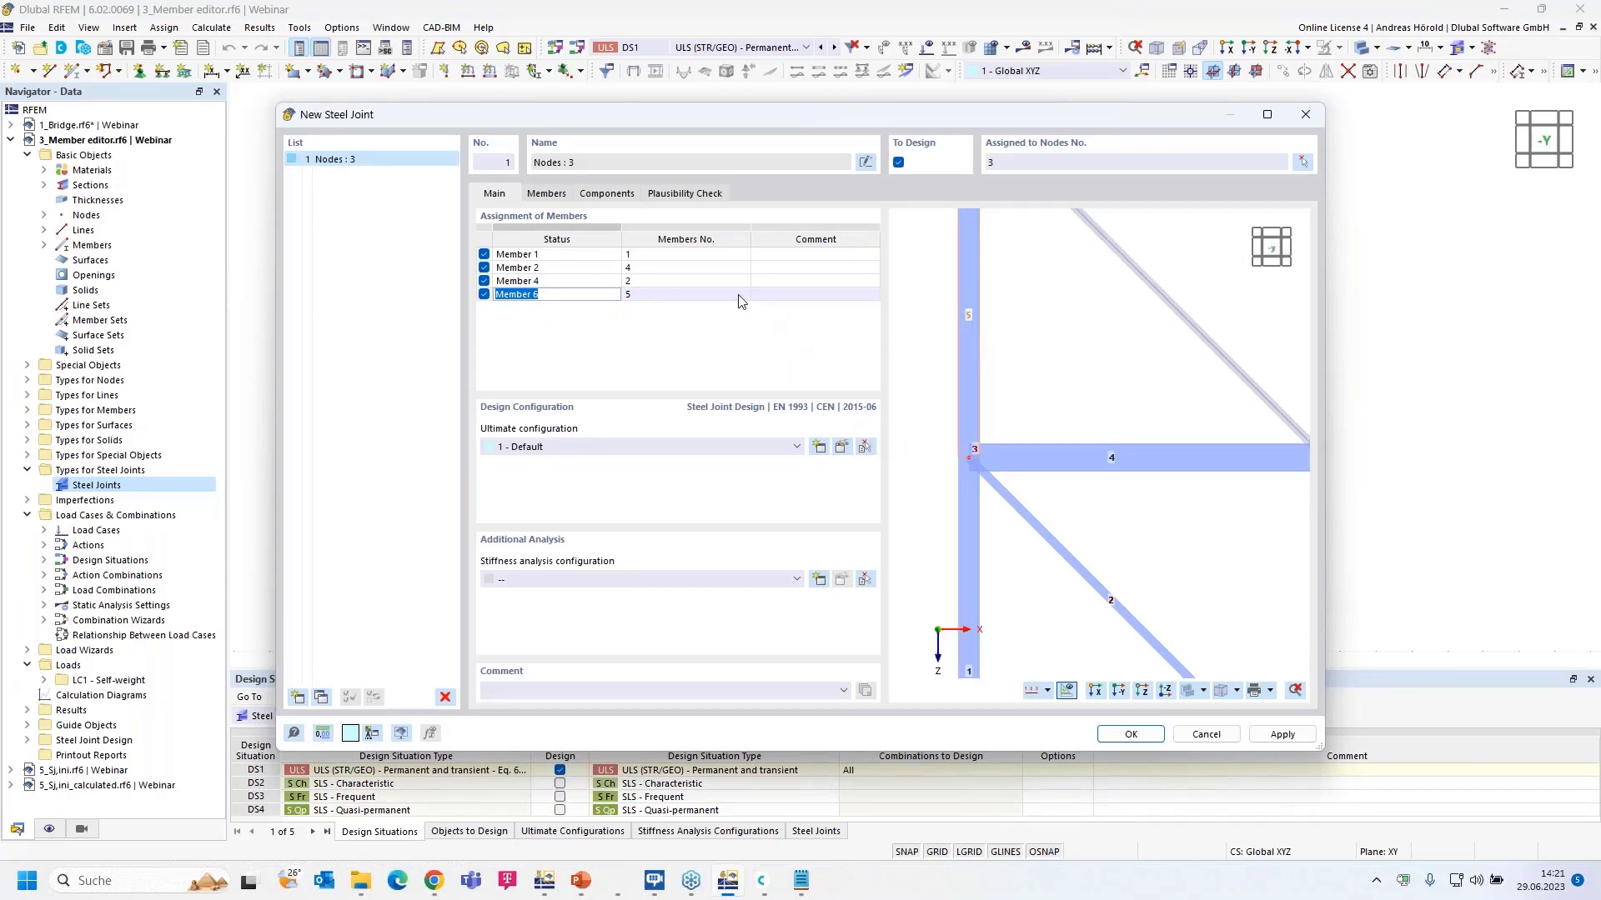
Step: Rename the joint's four member statuses in order to Col b, Hor, Dia and Col a
{"action": "left_click", "coordinate": [517, 256]}
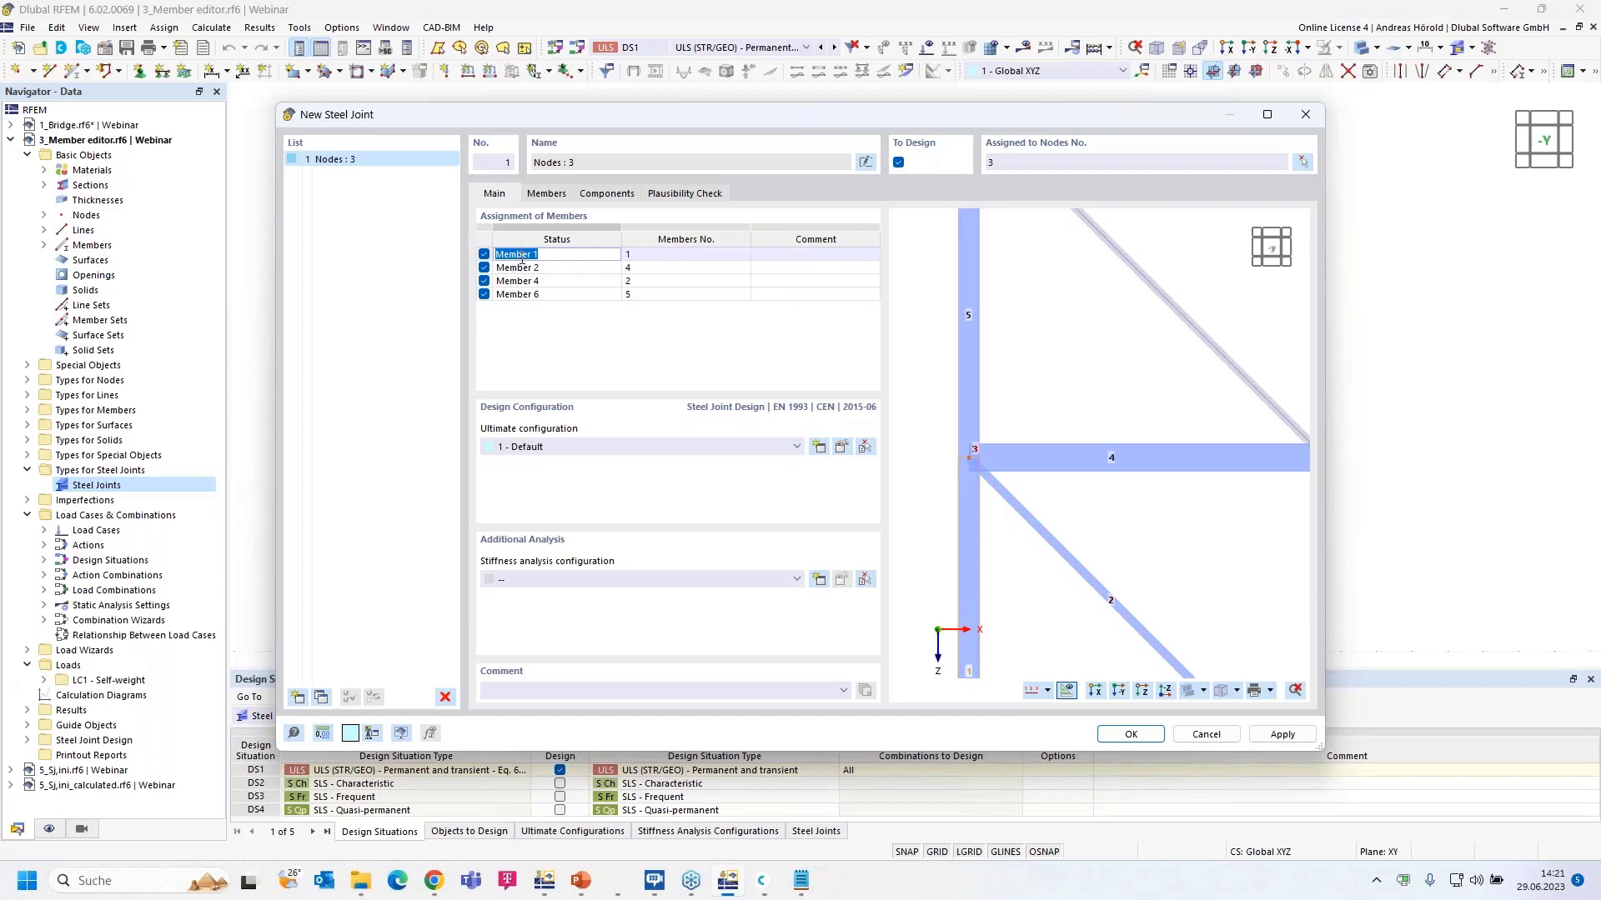
{"action": "type", "text": "Col b"}
{"action": "key", "text": "Return"}
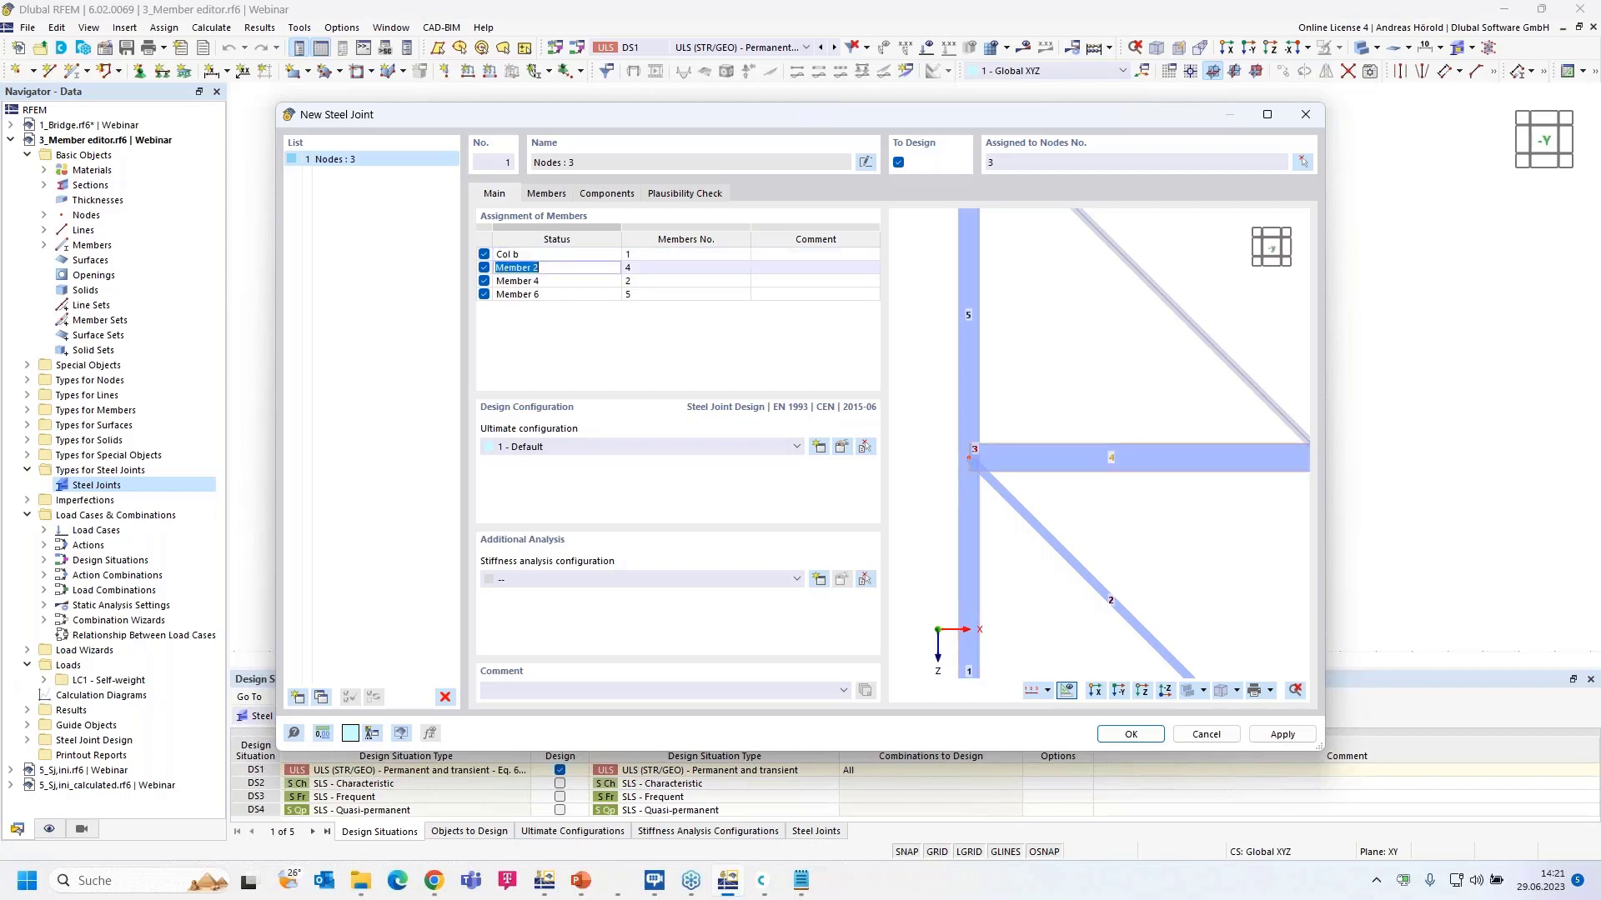
{"action": "type", "text": "Hor"}
{"action": "key", "text": "Return"}
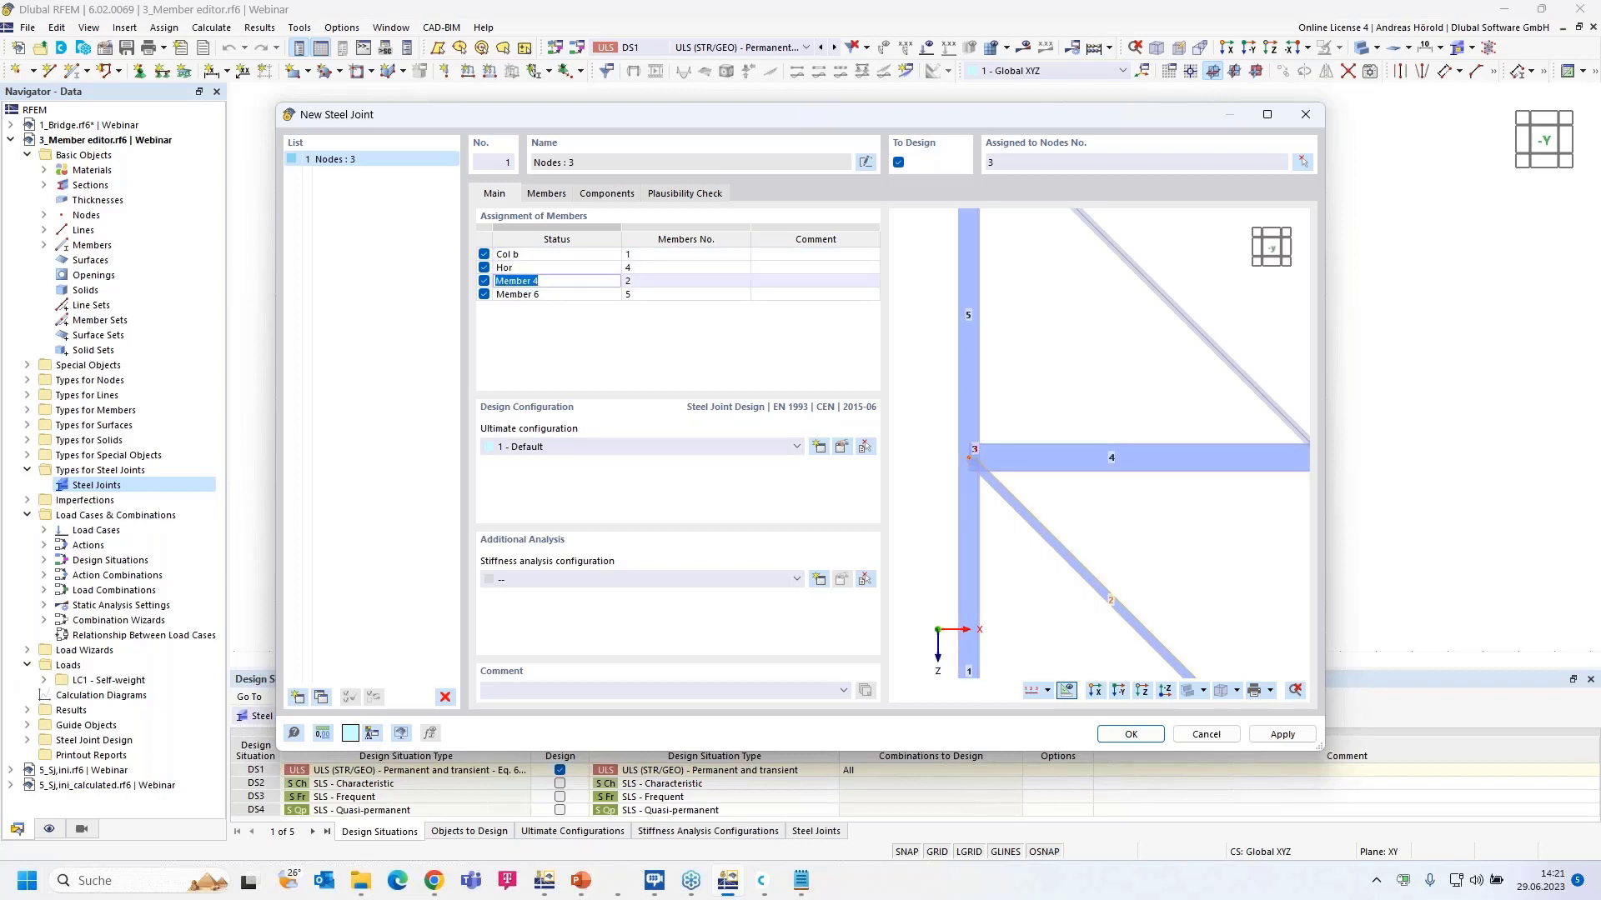
{"action": "type", "text": "Dio"}
{"action": "key", "text": "Return"}
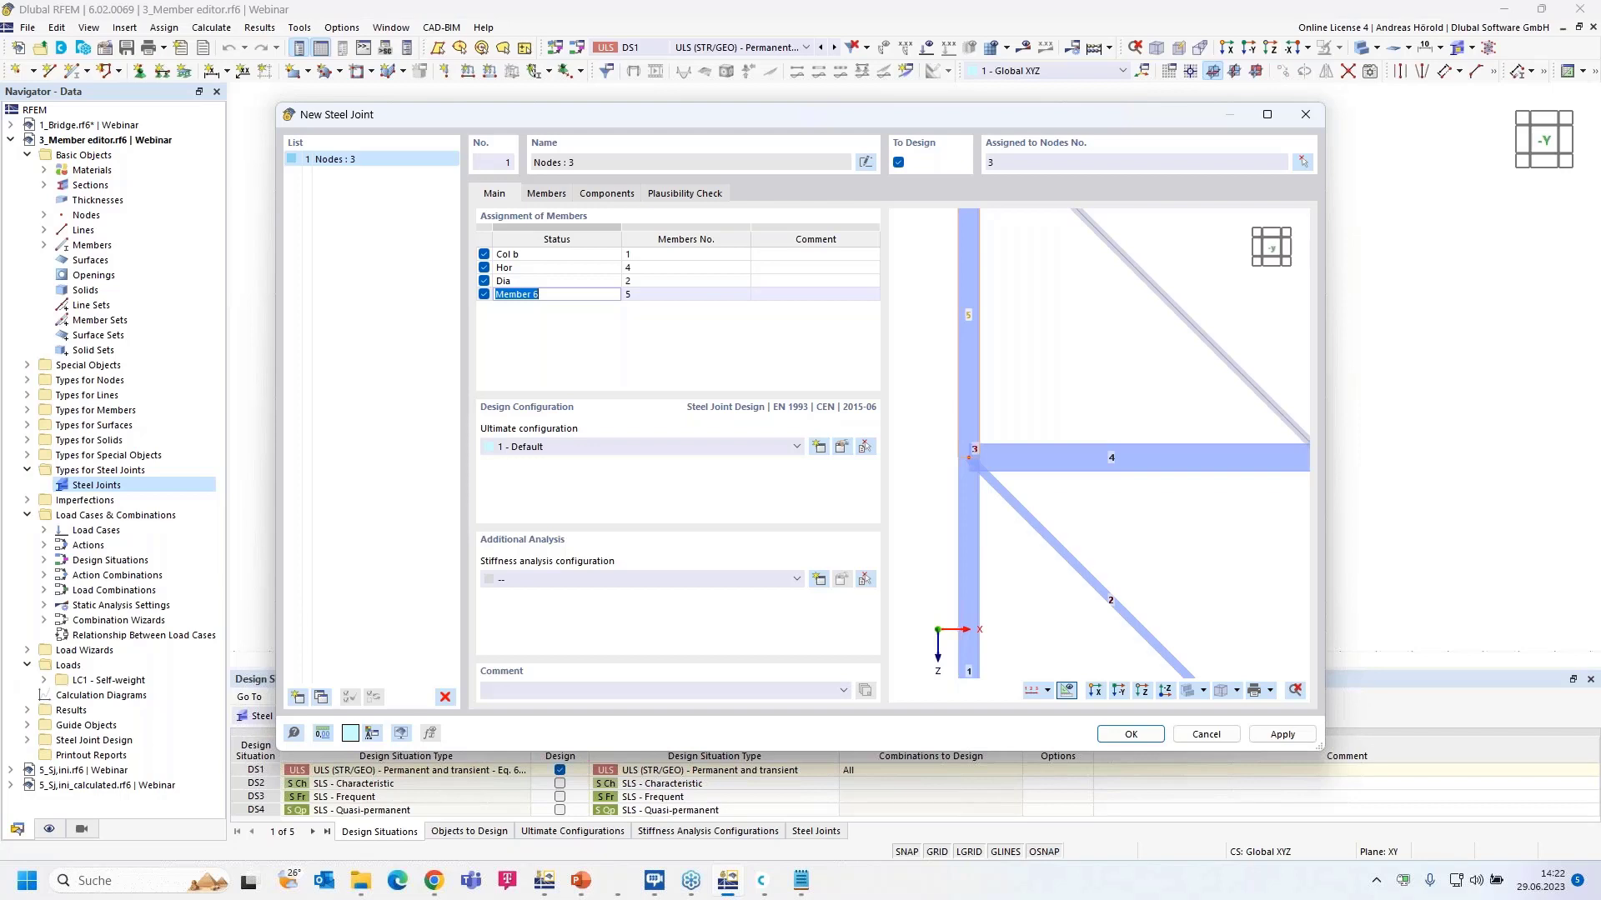
{"action": "type", "text": "Col a"}
Step: Change the type of the joint's lower column member, Col b, from Ended to Continuous
{"action": "left_click", "coordinate": [556, 195]}
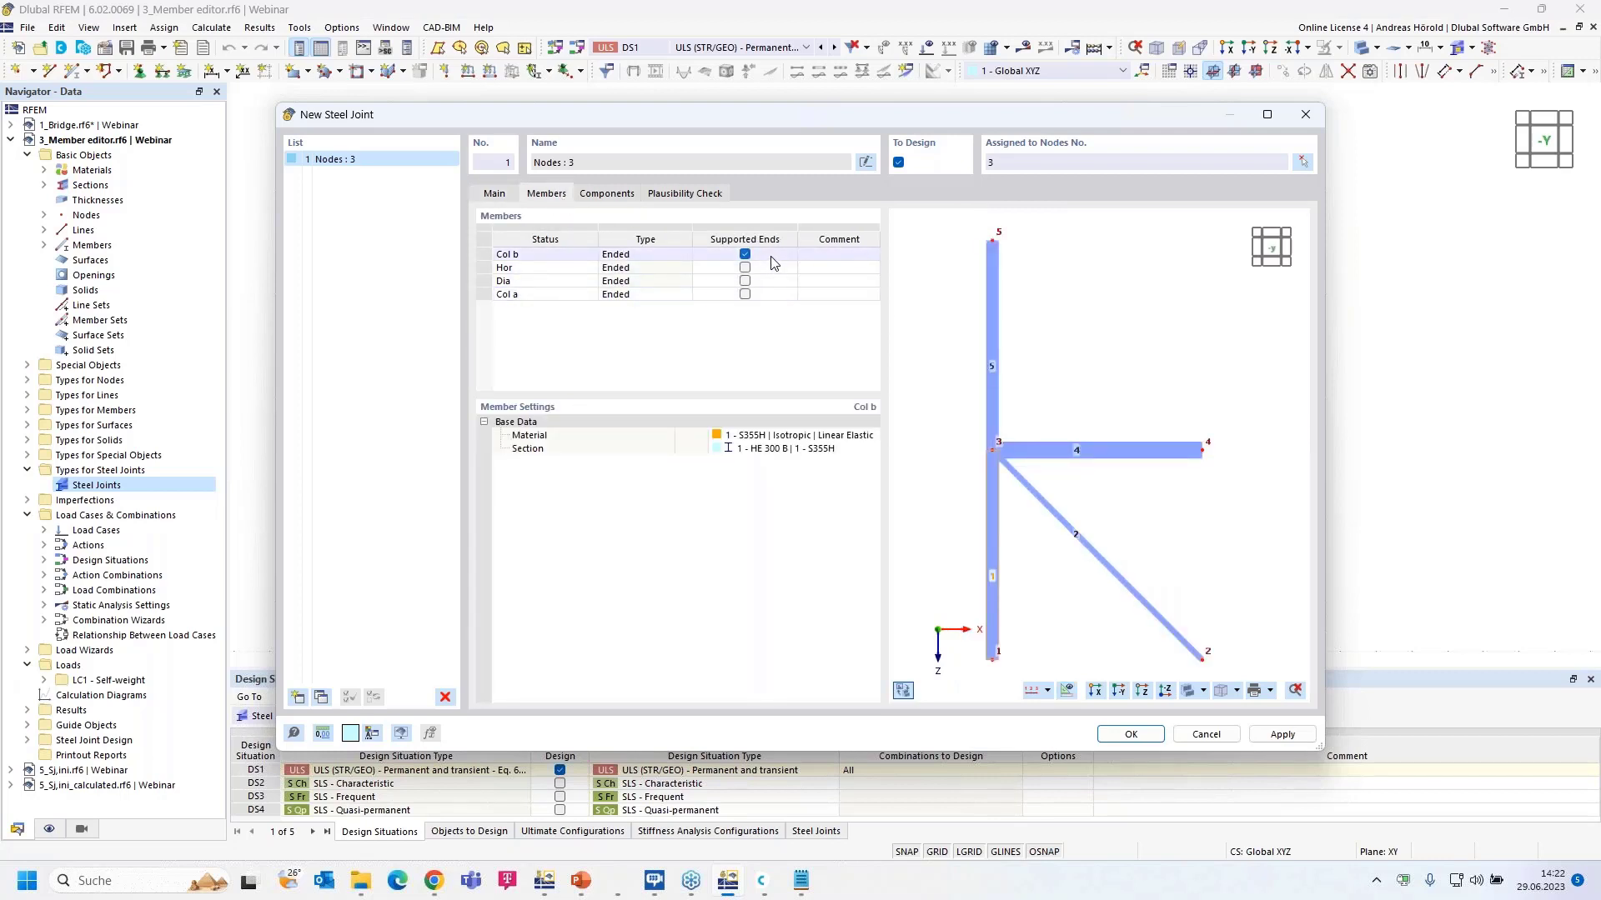
{"action": "left_click", "coordinate": [668, 258]}
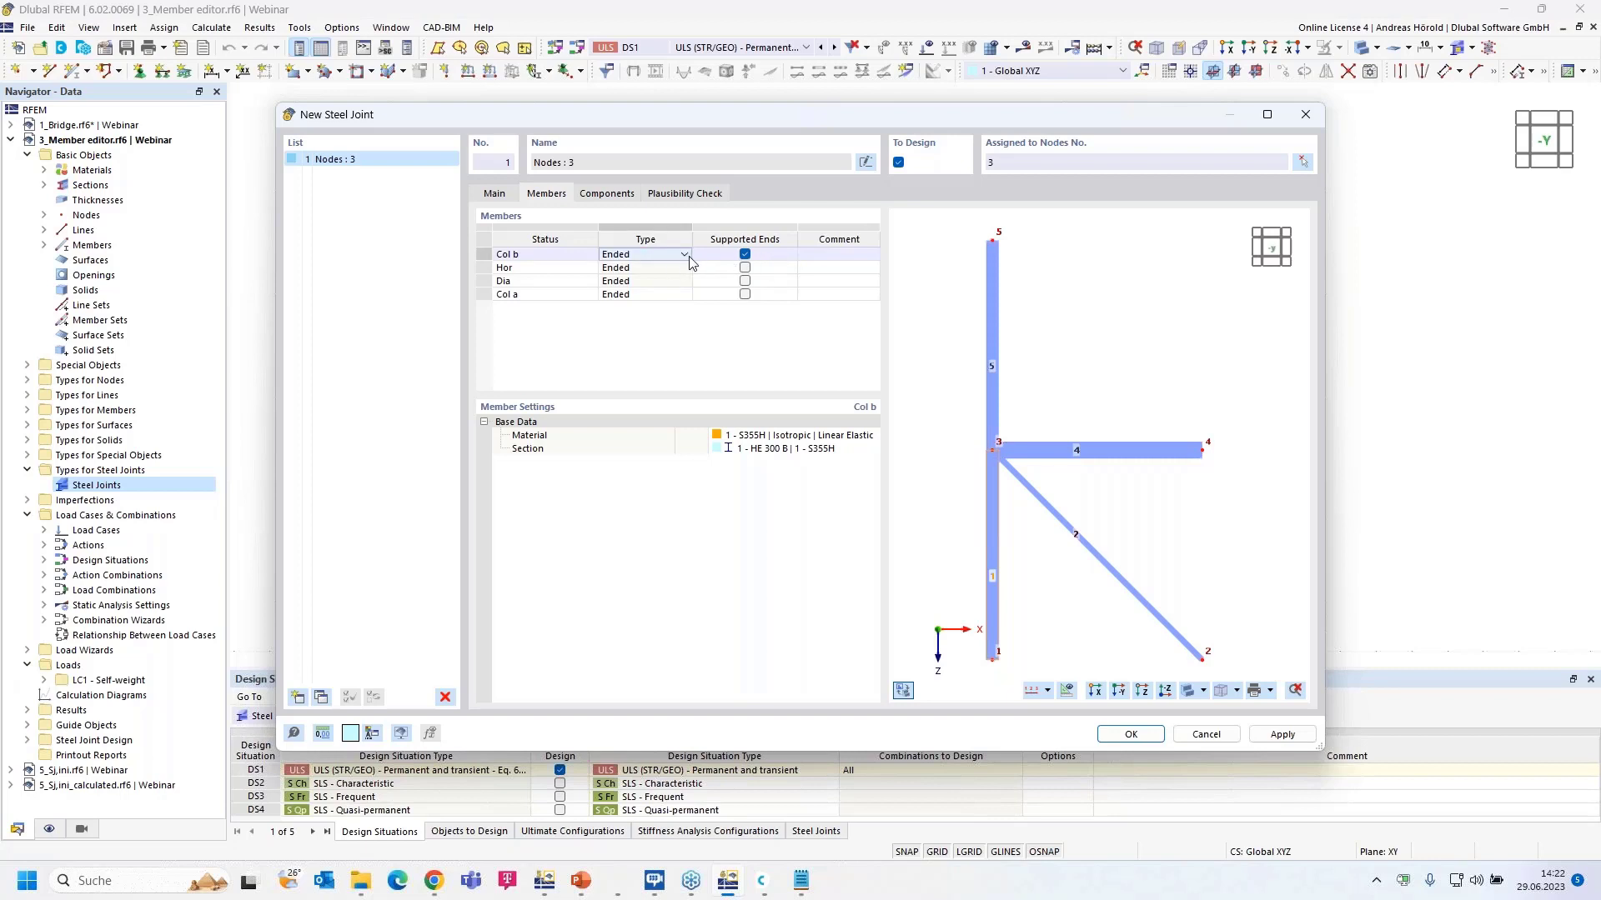
{"action": "left_click", "coordinate": [684, 256]}
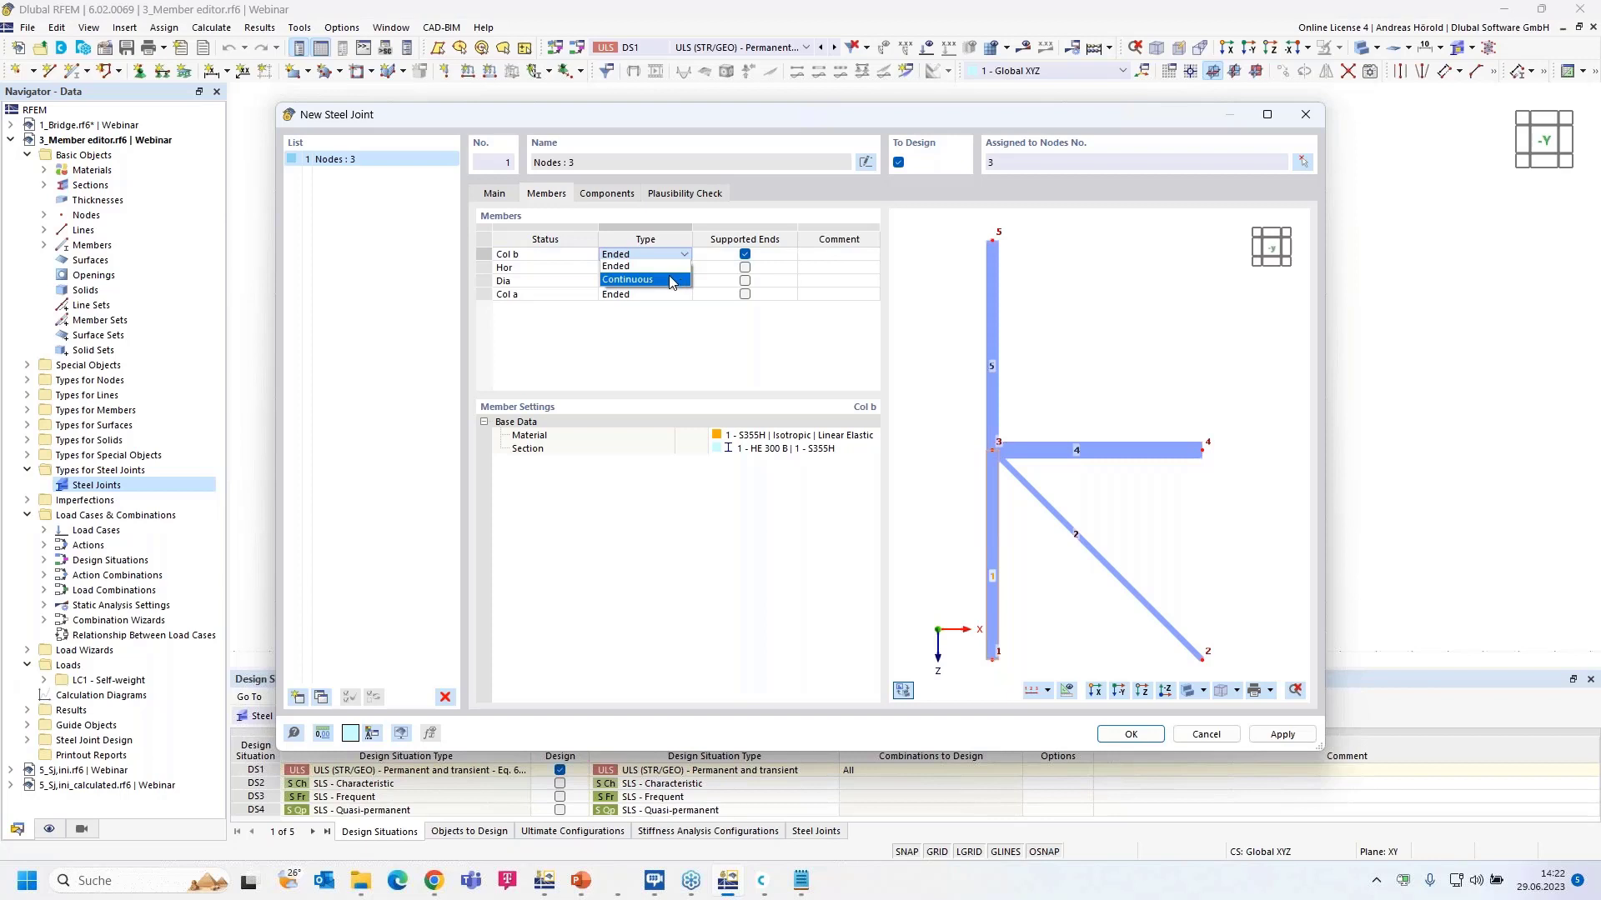
{"action": "left_click", "coordinate": [670, 275]}
{"action": "scroll", "coordinate": [982, 452], "scroll_direction": "up", "scroll_amount": 4}
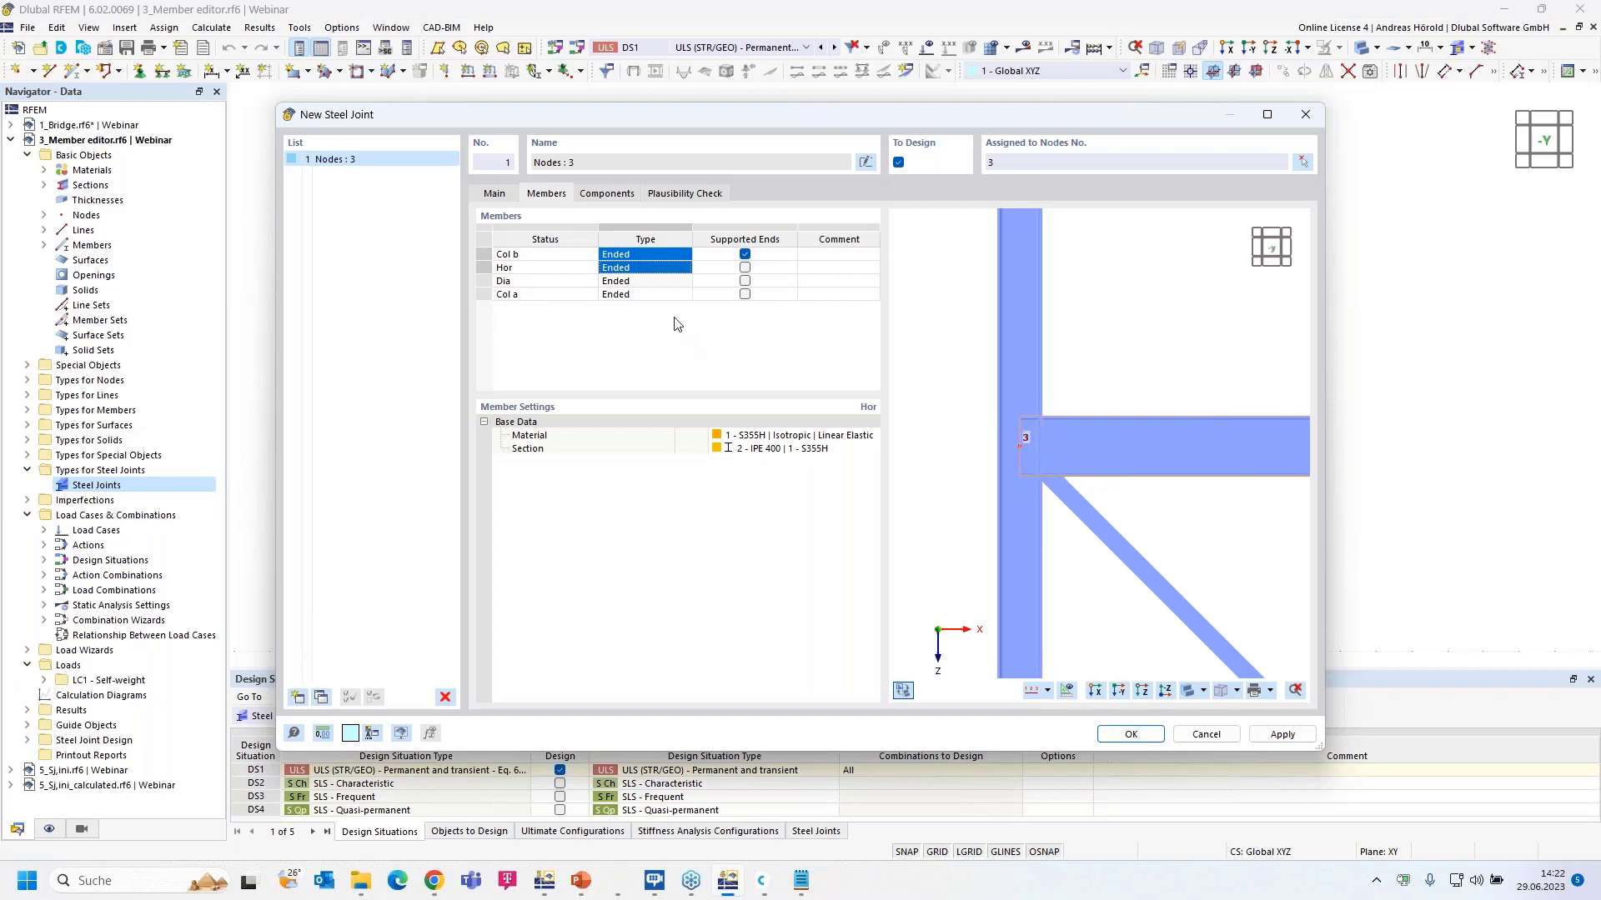
{"action": "left_click", "coordinate": [667, 255]}
{"action": "left_click", "coordinate": [682, 255]}
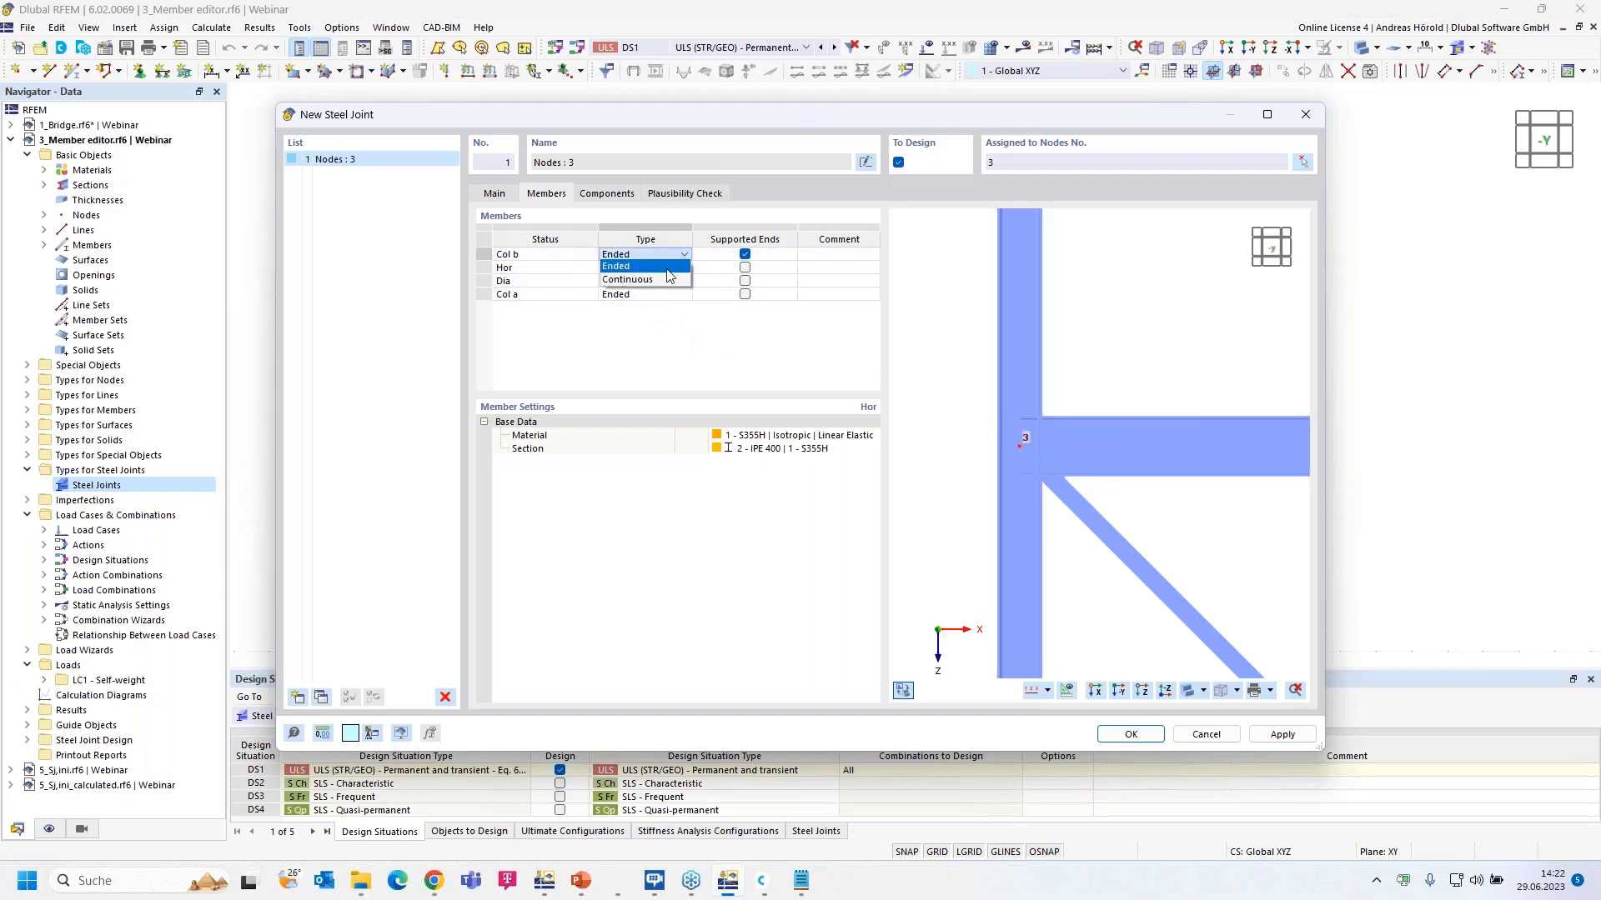
{"action": "left_click", "coordinate": [649, 277]}
{"action": "left_click", "coordinate": [659, 255]}
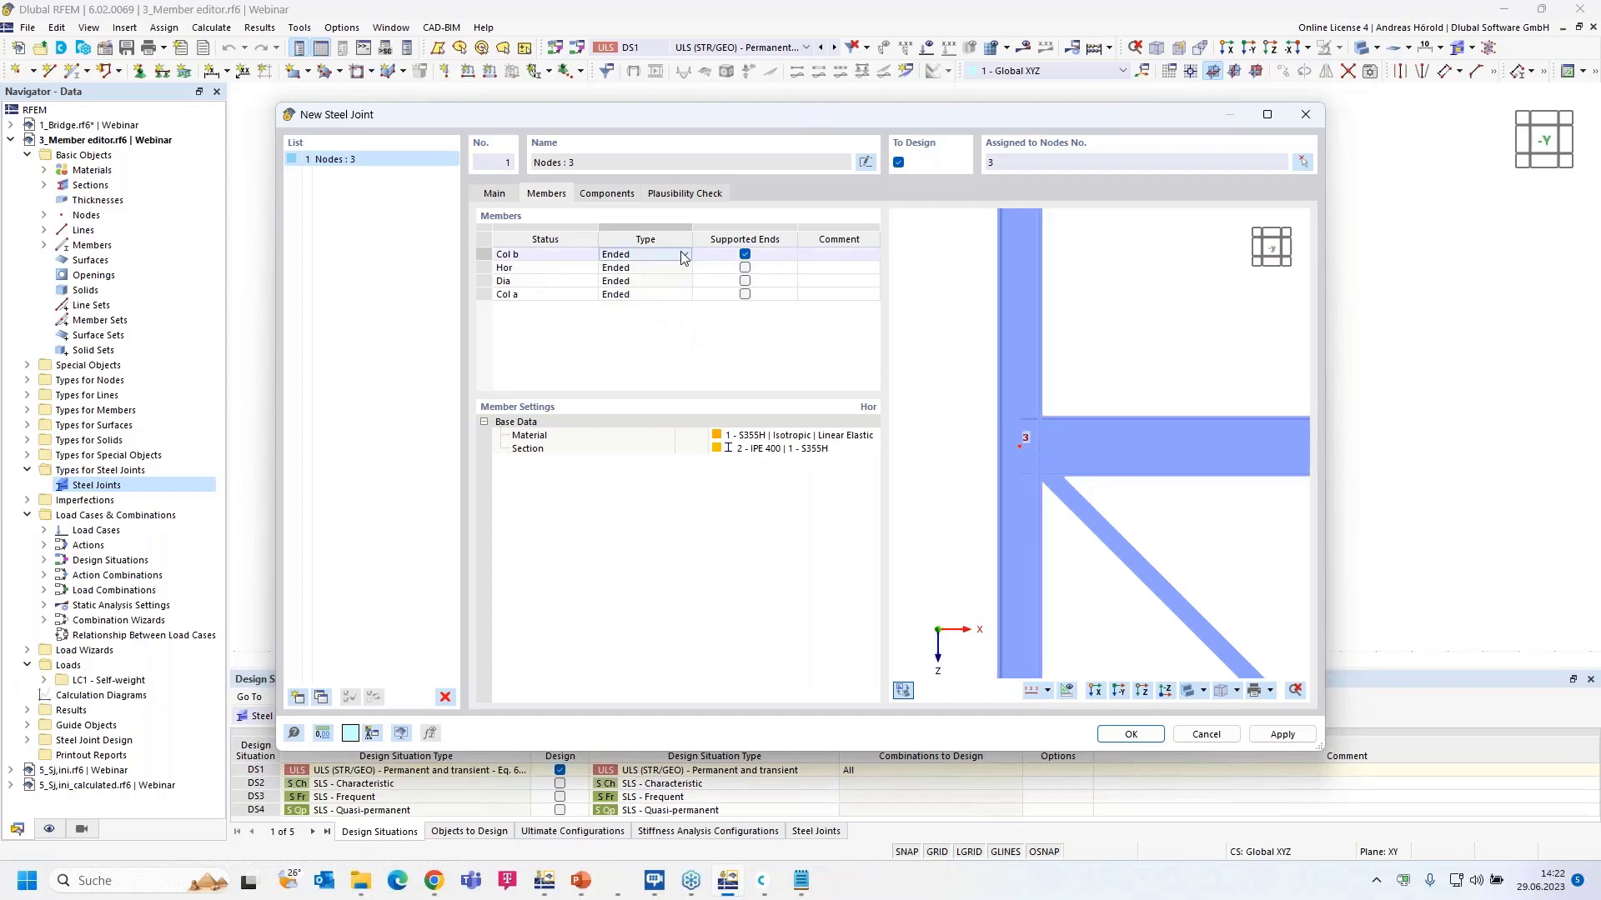
{"action": "left_click", "coordinate": [685, 255]}
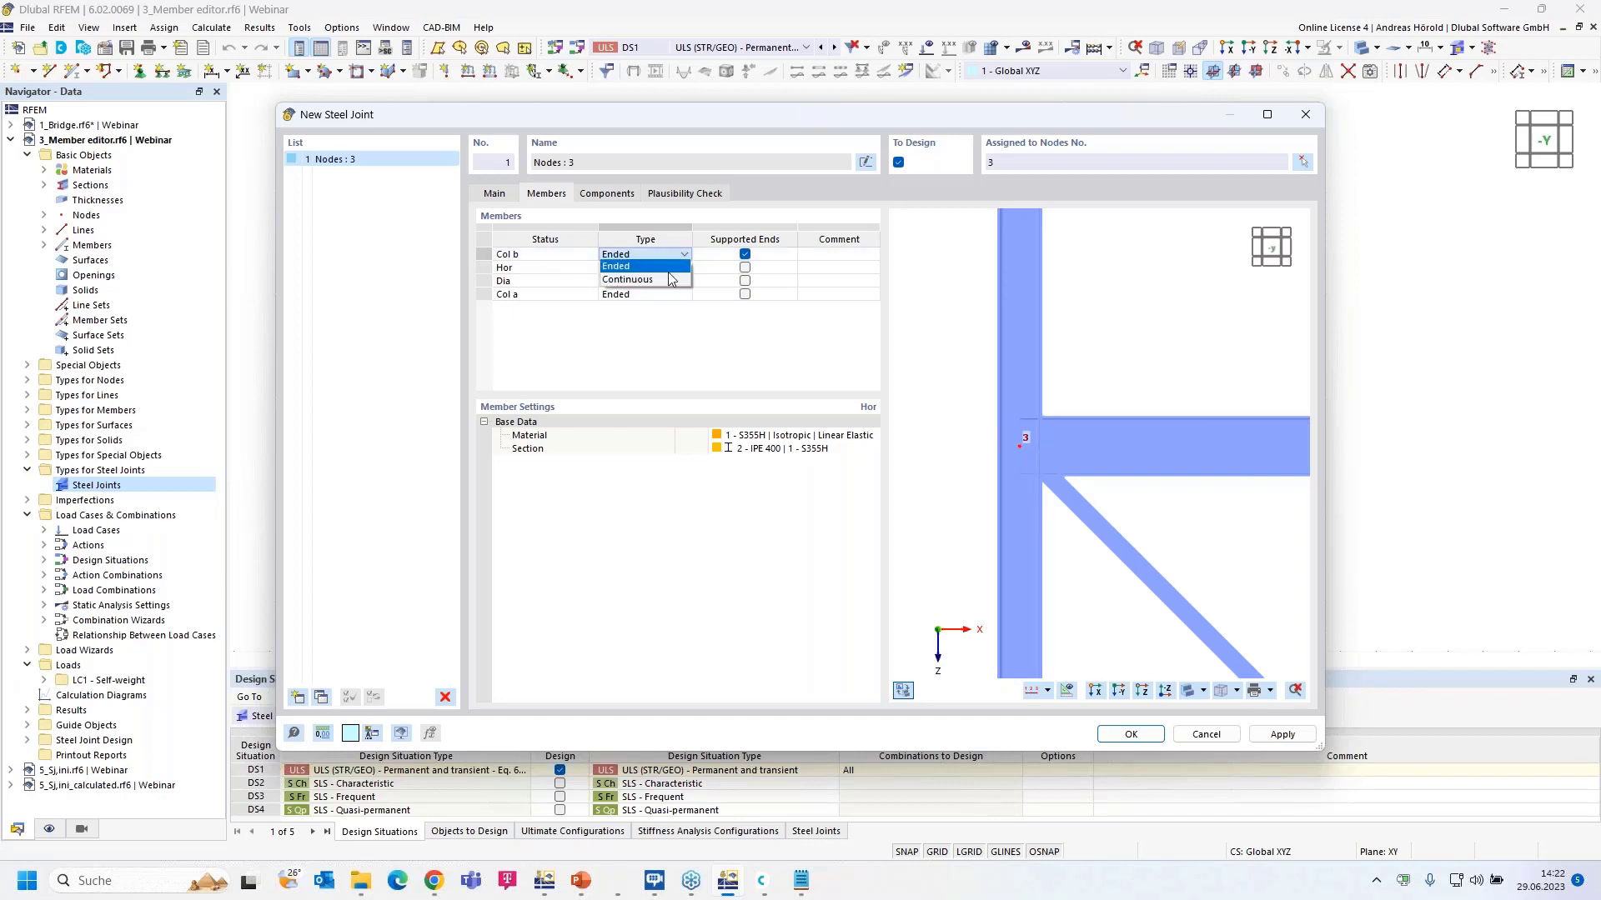
{"action": "left_click", "coordinate": [670, 281]}
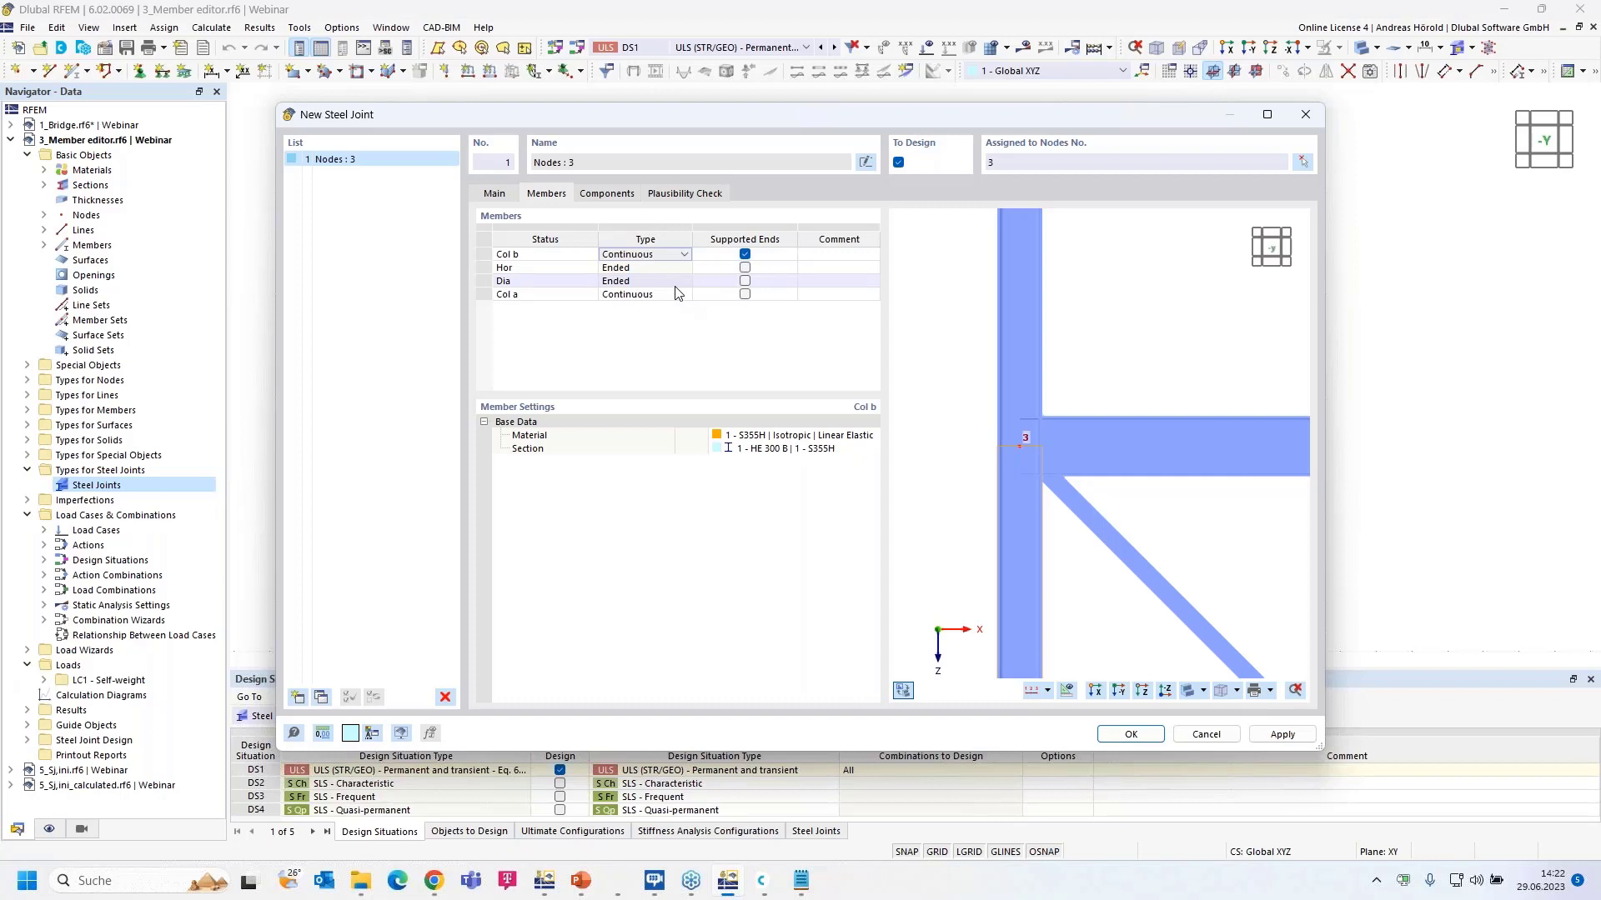
Step: Add an End Plate component to the joint with Hor as its connected member 1
{"action": "left_click", "coordinate": [598, 195]}
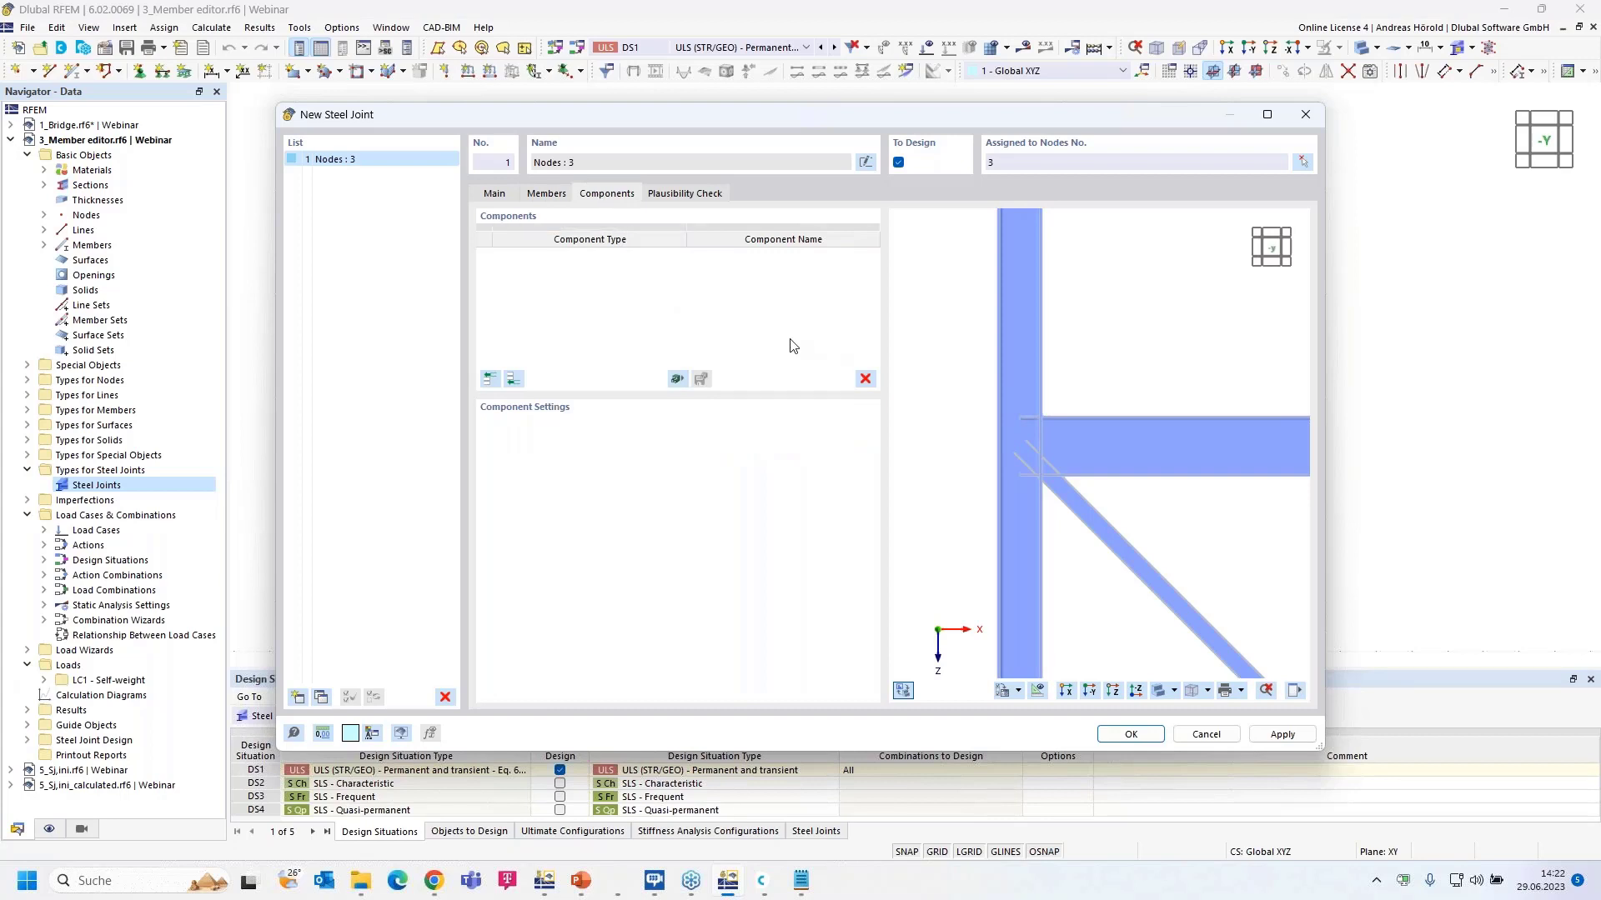
{"action": "left_click", "coordinate": [513, 380]}
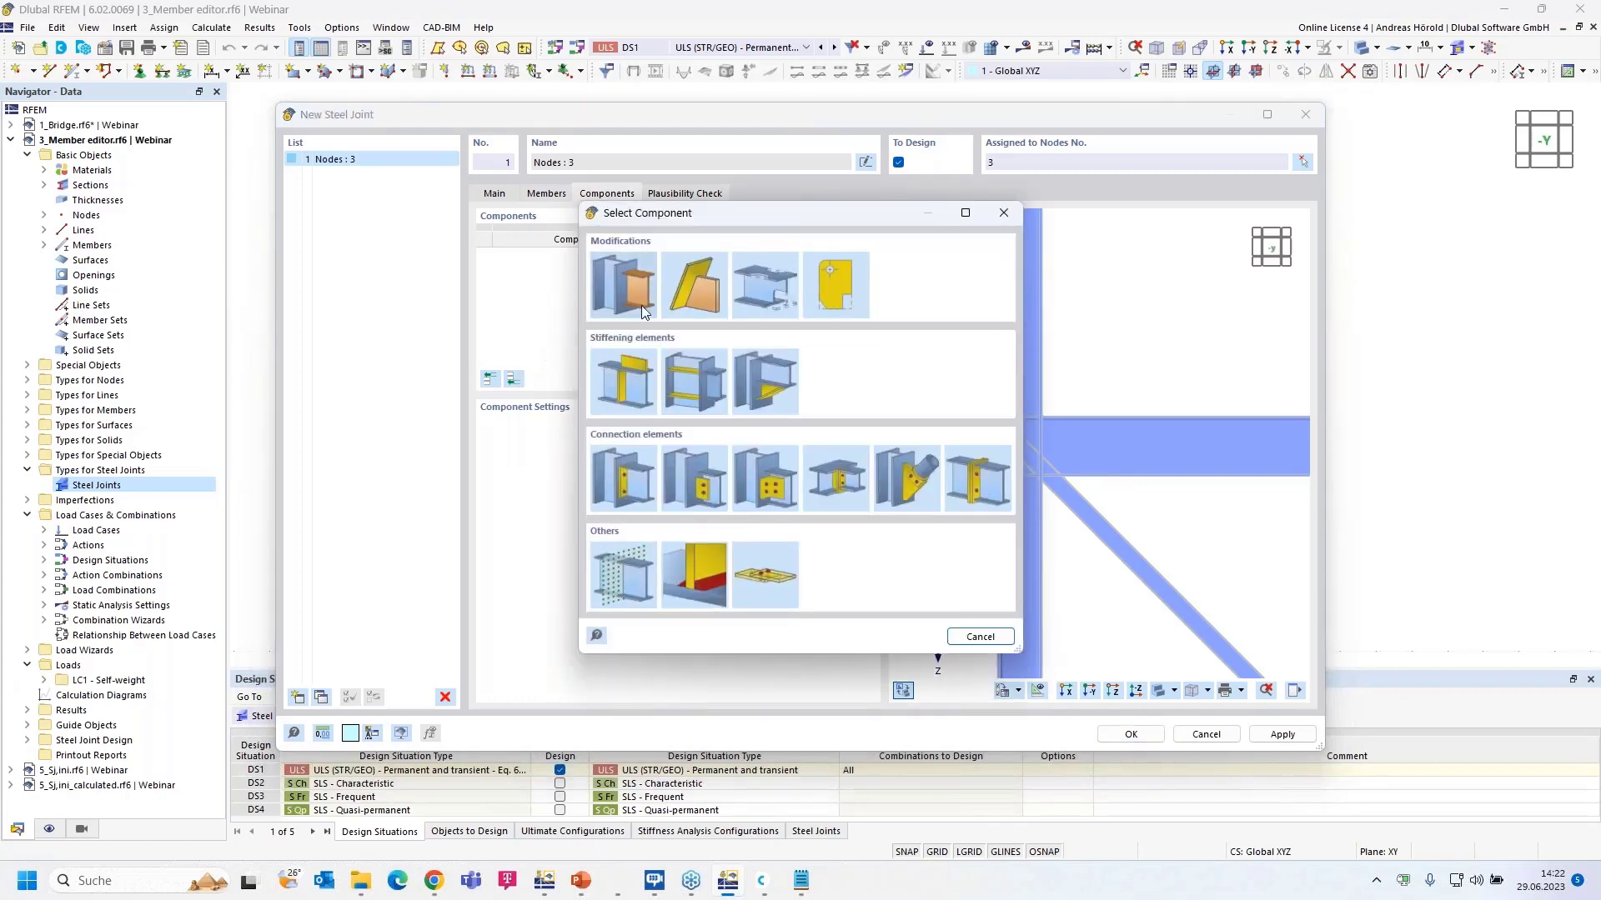
{"action": "left_click", "coordinate": [627, 476]}
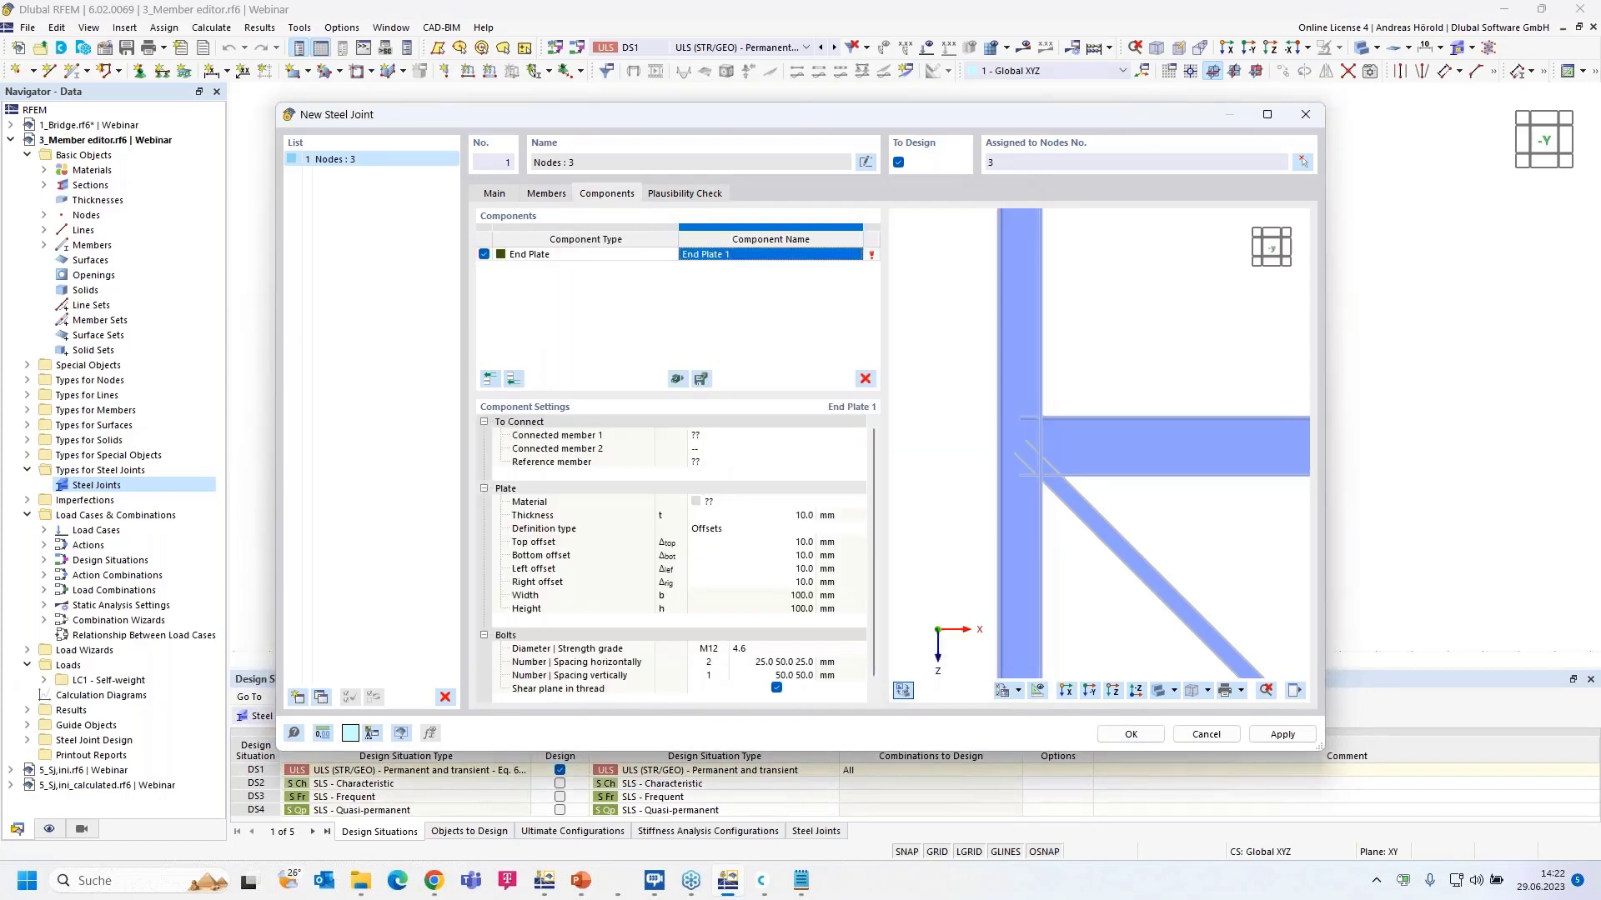
{"action": "left_click", "coordinate": [721, 443]}
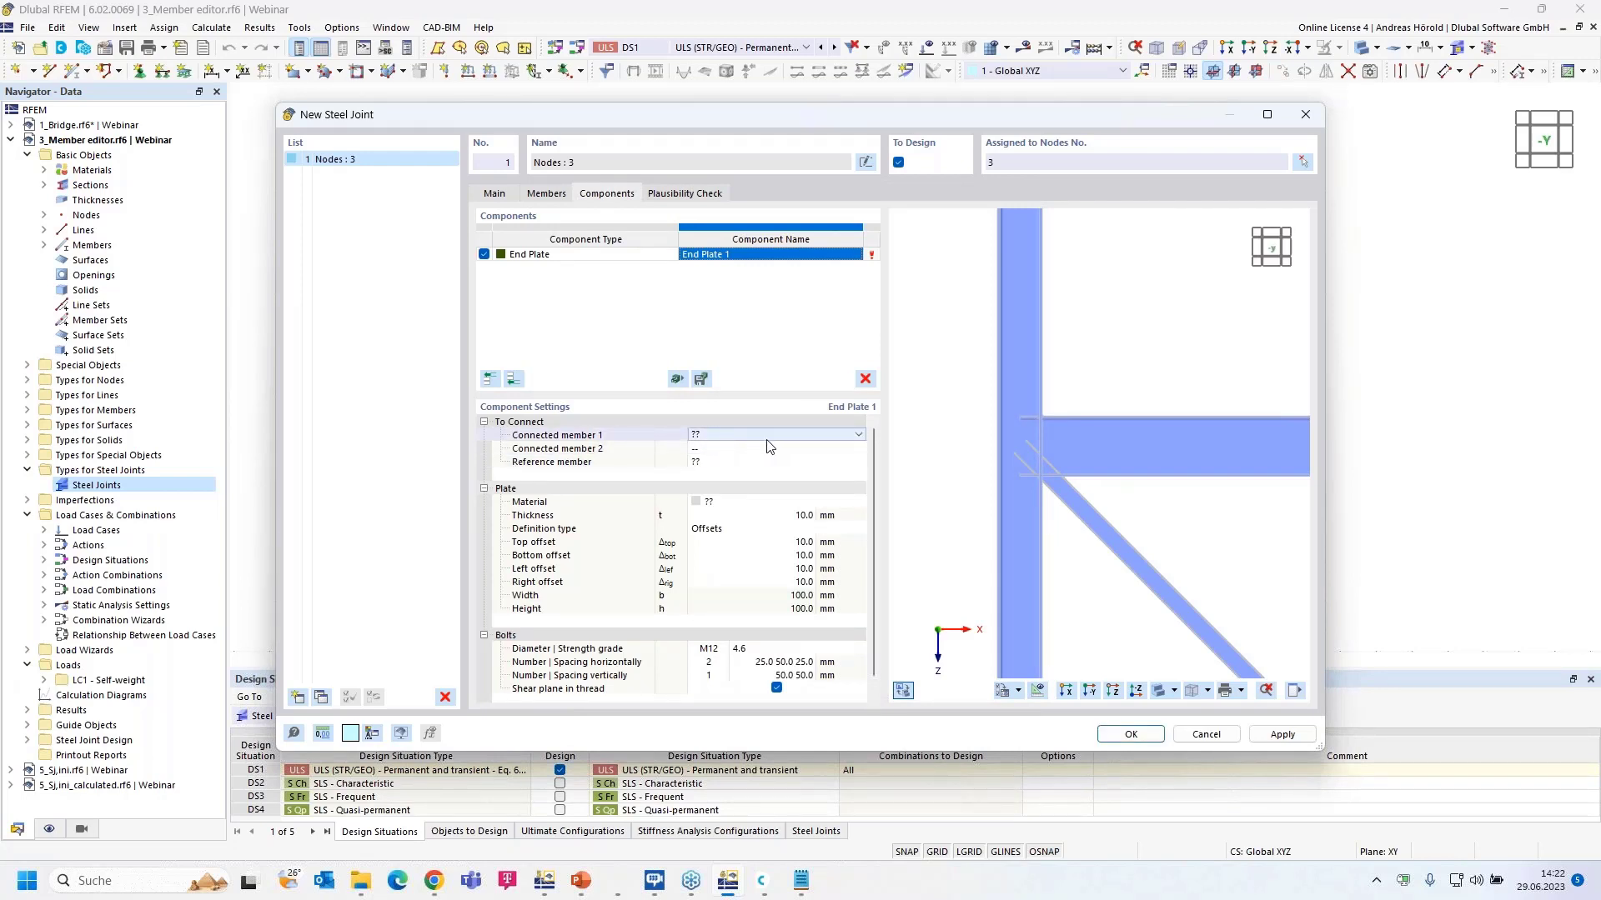
{"action": "left_click", "coordinate": [767, 441]}
{"action": "left_click", "coordinate": [763, 464]}
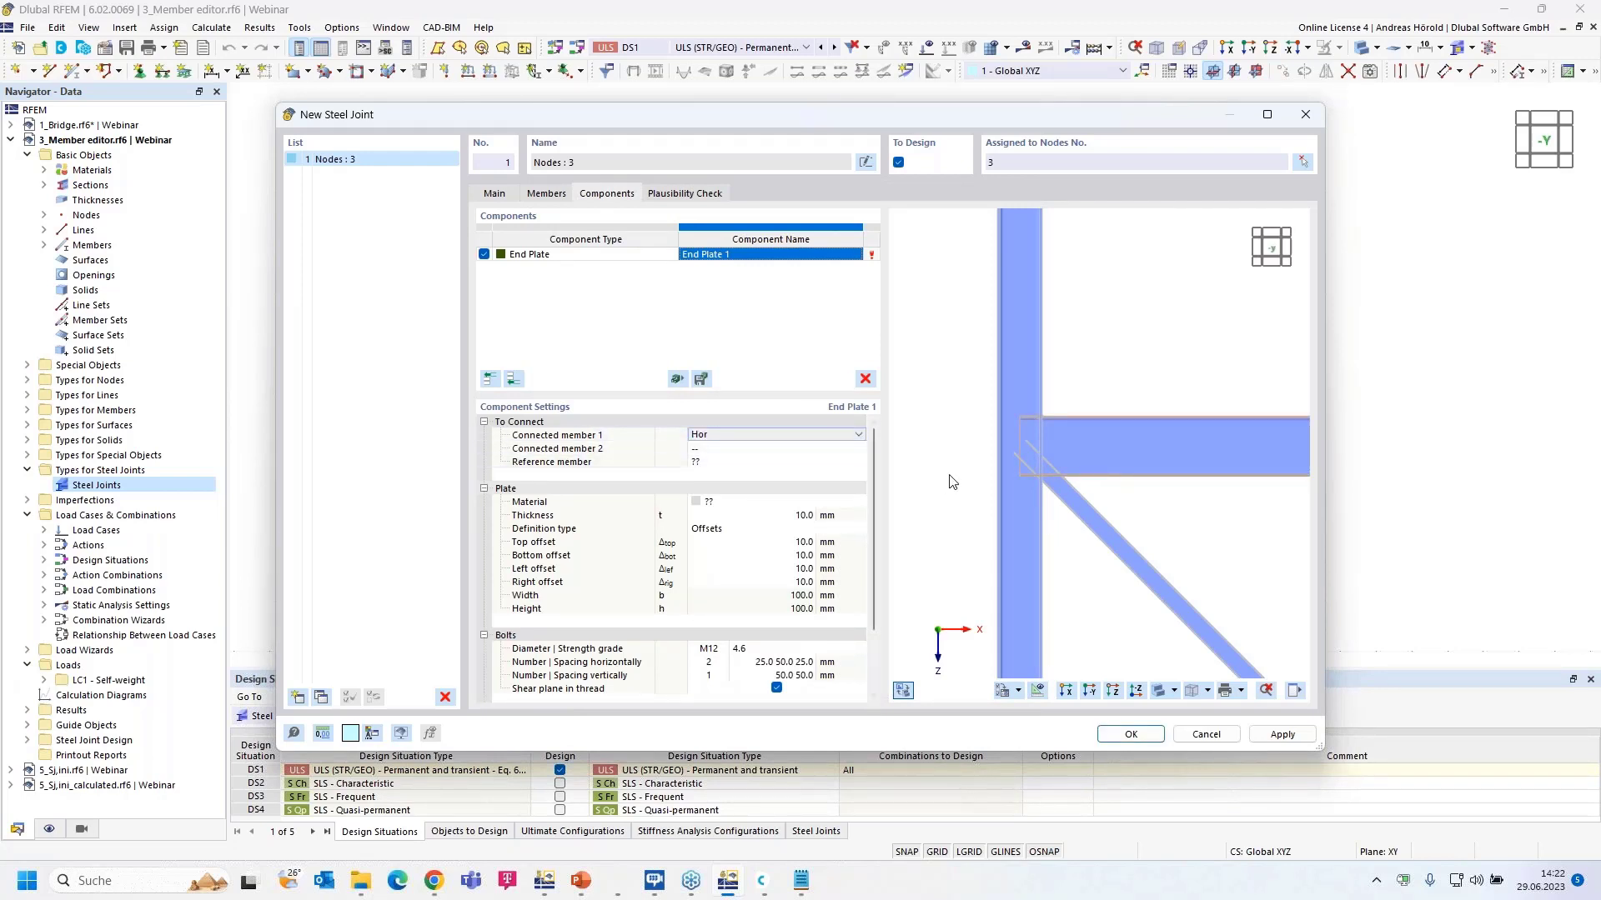
Step: Set the continuous column Col b, a as the end plate's reference member
{"action": "scroll", "coordinate": [1024, 468], "scroll_direction": "up", "scroll_amount": 4}
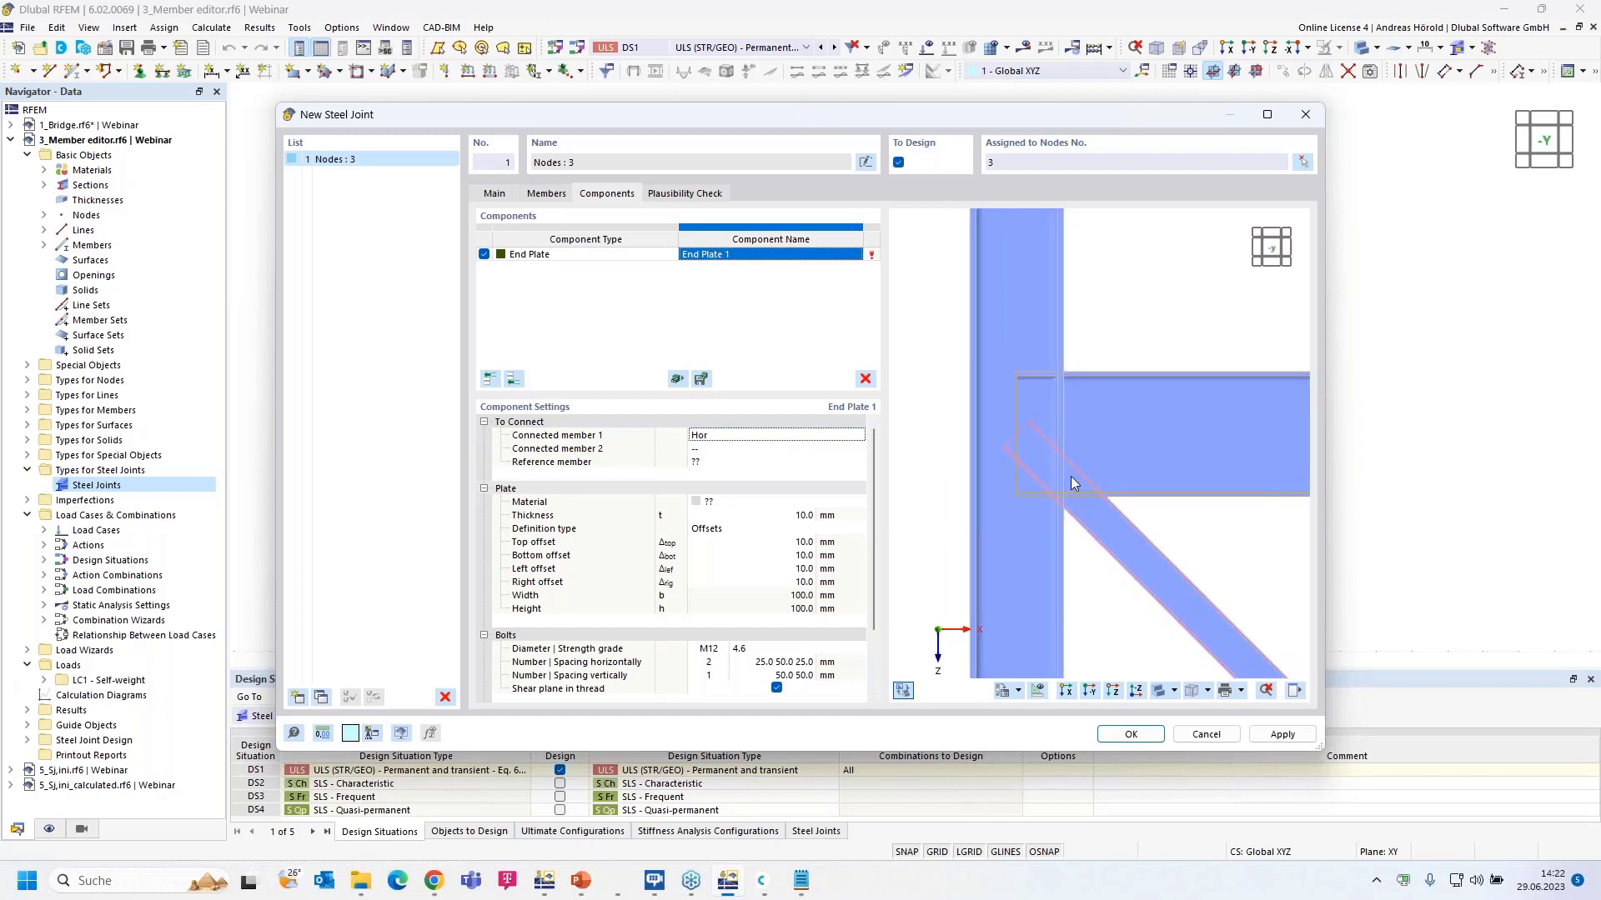
{"action": "middle_click_drag", "start_coordinate": [1070, 477], "coordinate": [1063, 483]}
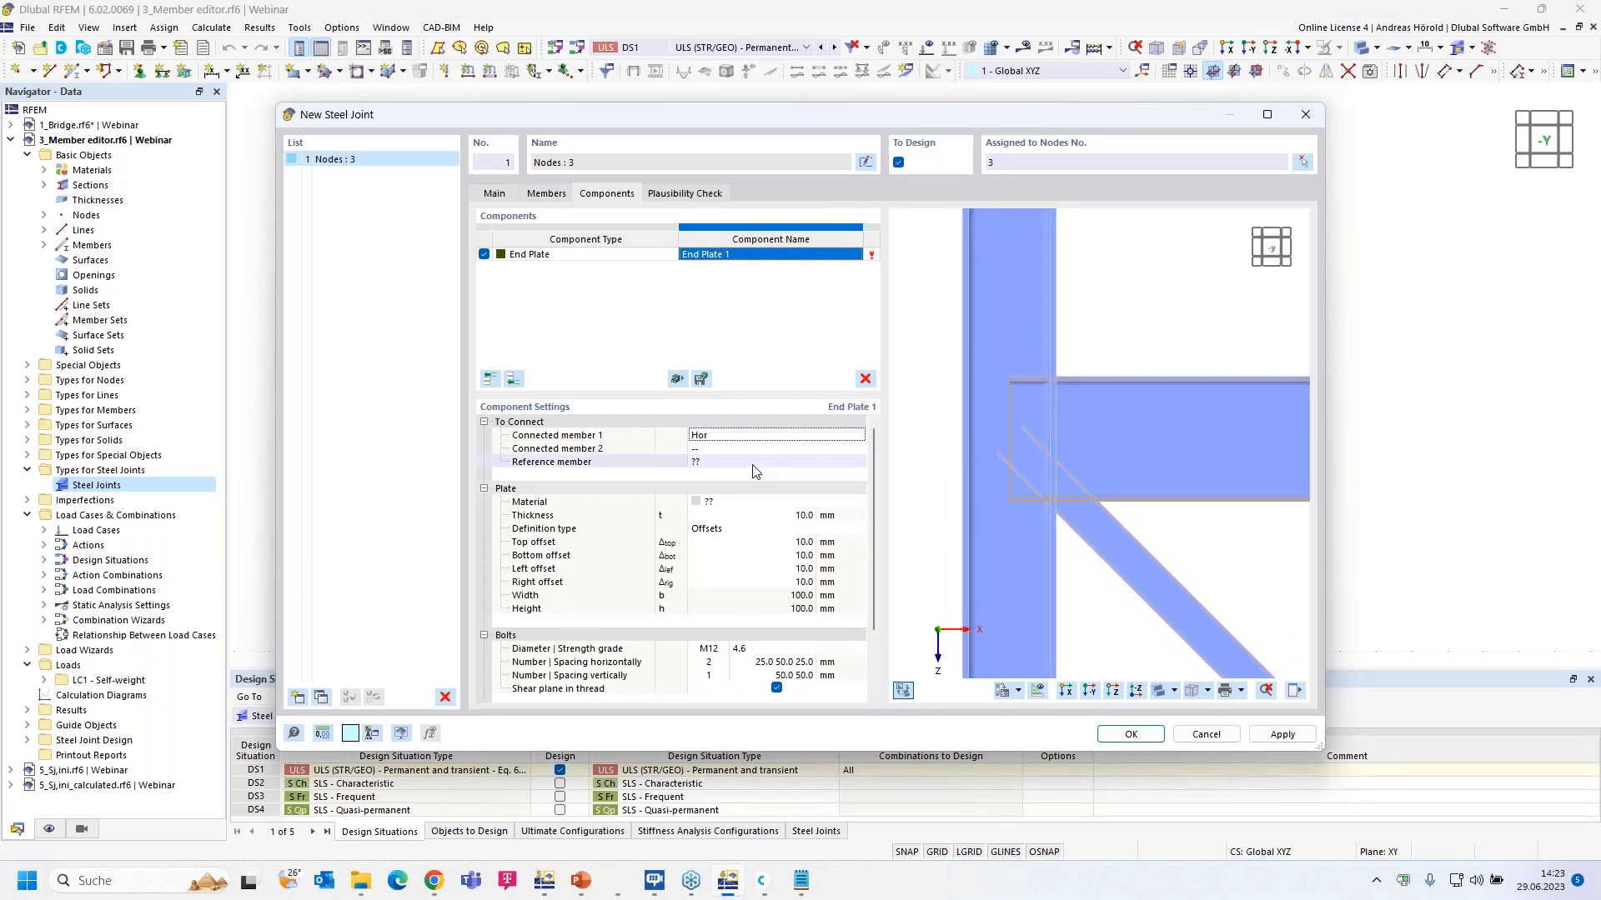
{"action": "left_click", "coordinate": [752, 466]}
{"action": "left_click", "coordinate": [765, 462]}
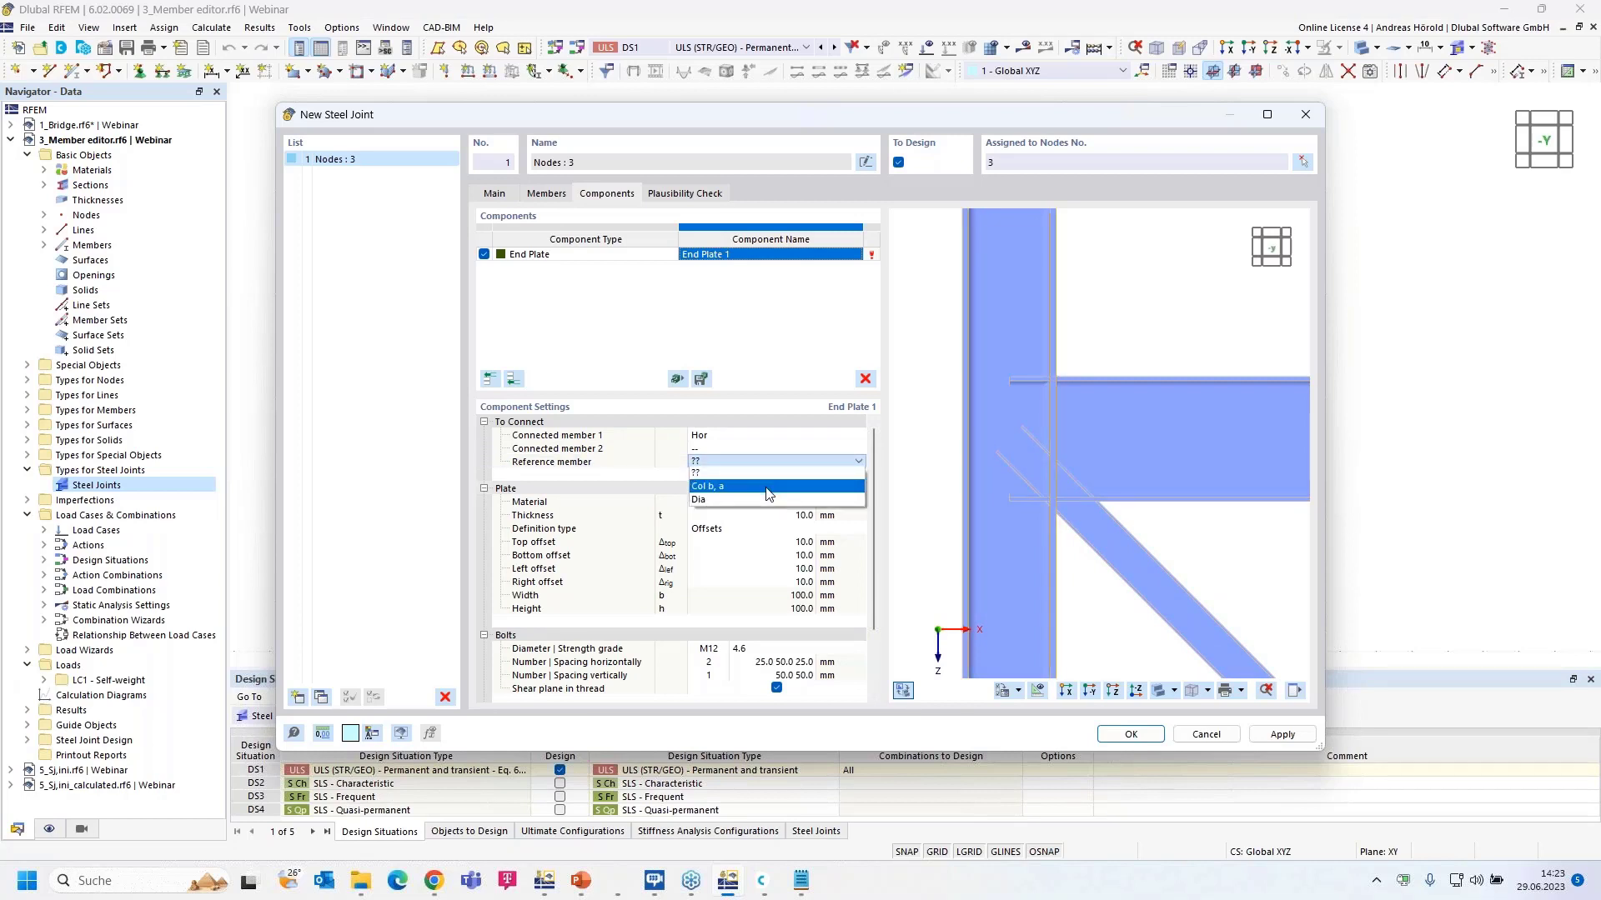
{"action": "left_click", "coordinate": [765, 473]}
{"action": "left_click", "coordinate": [822, 464]}
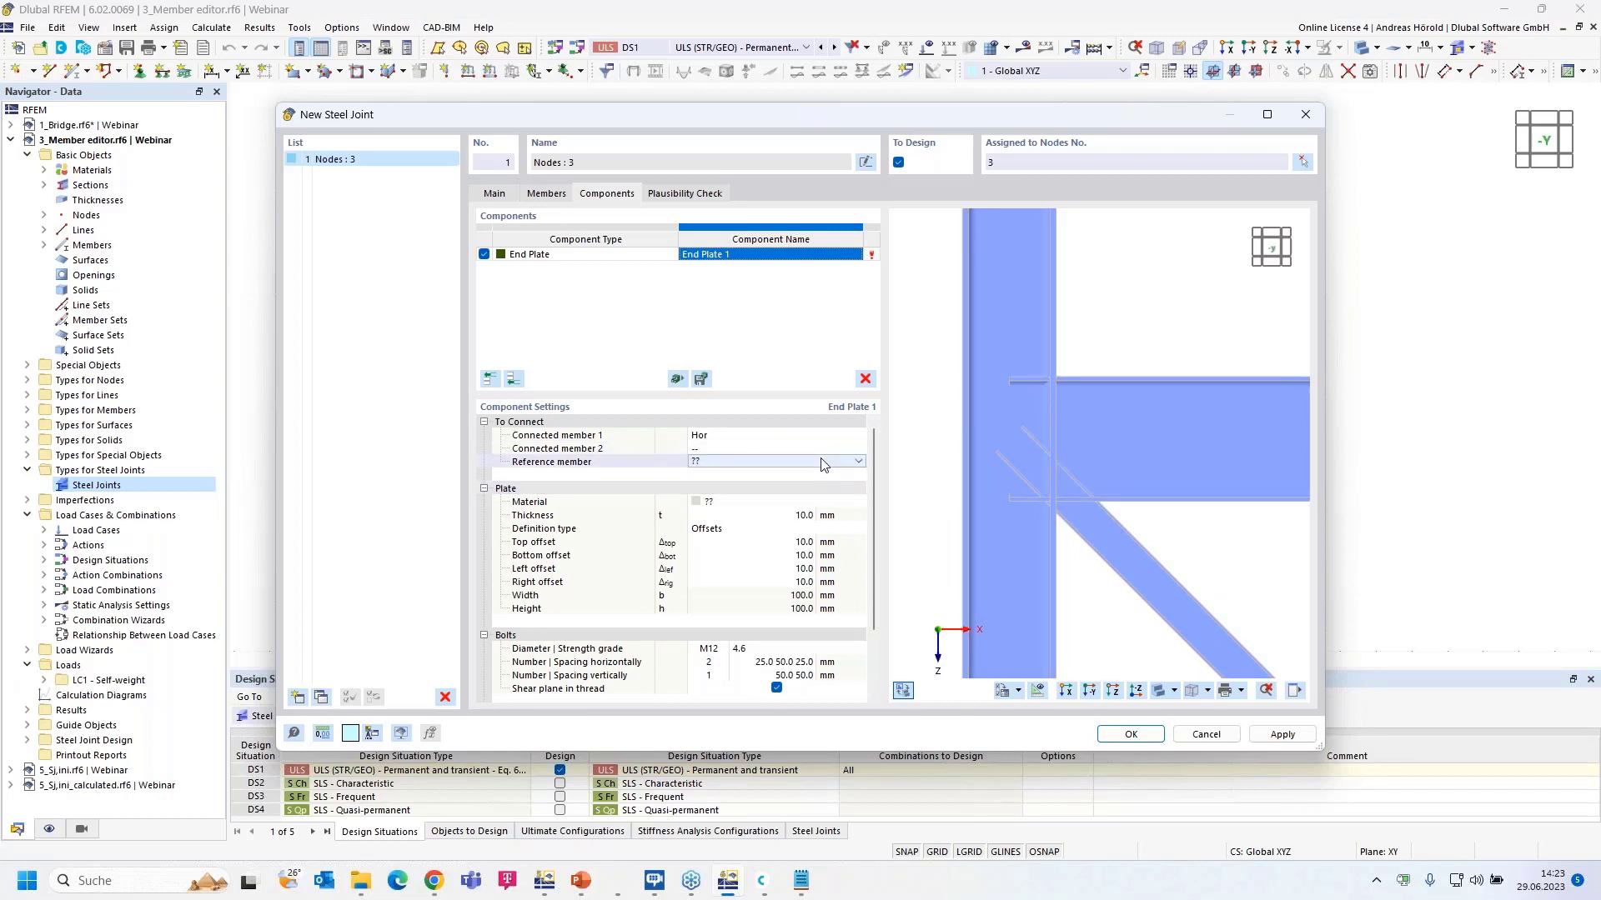
{"action": "left_click", "coordinate": [821, 463]}
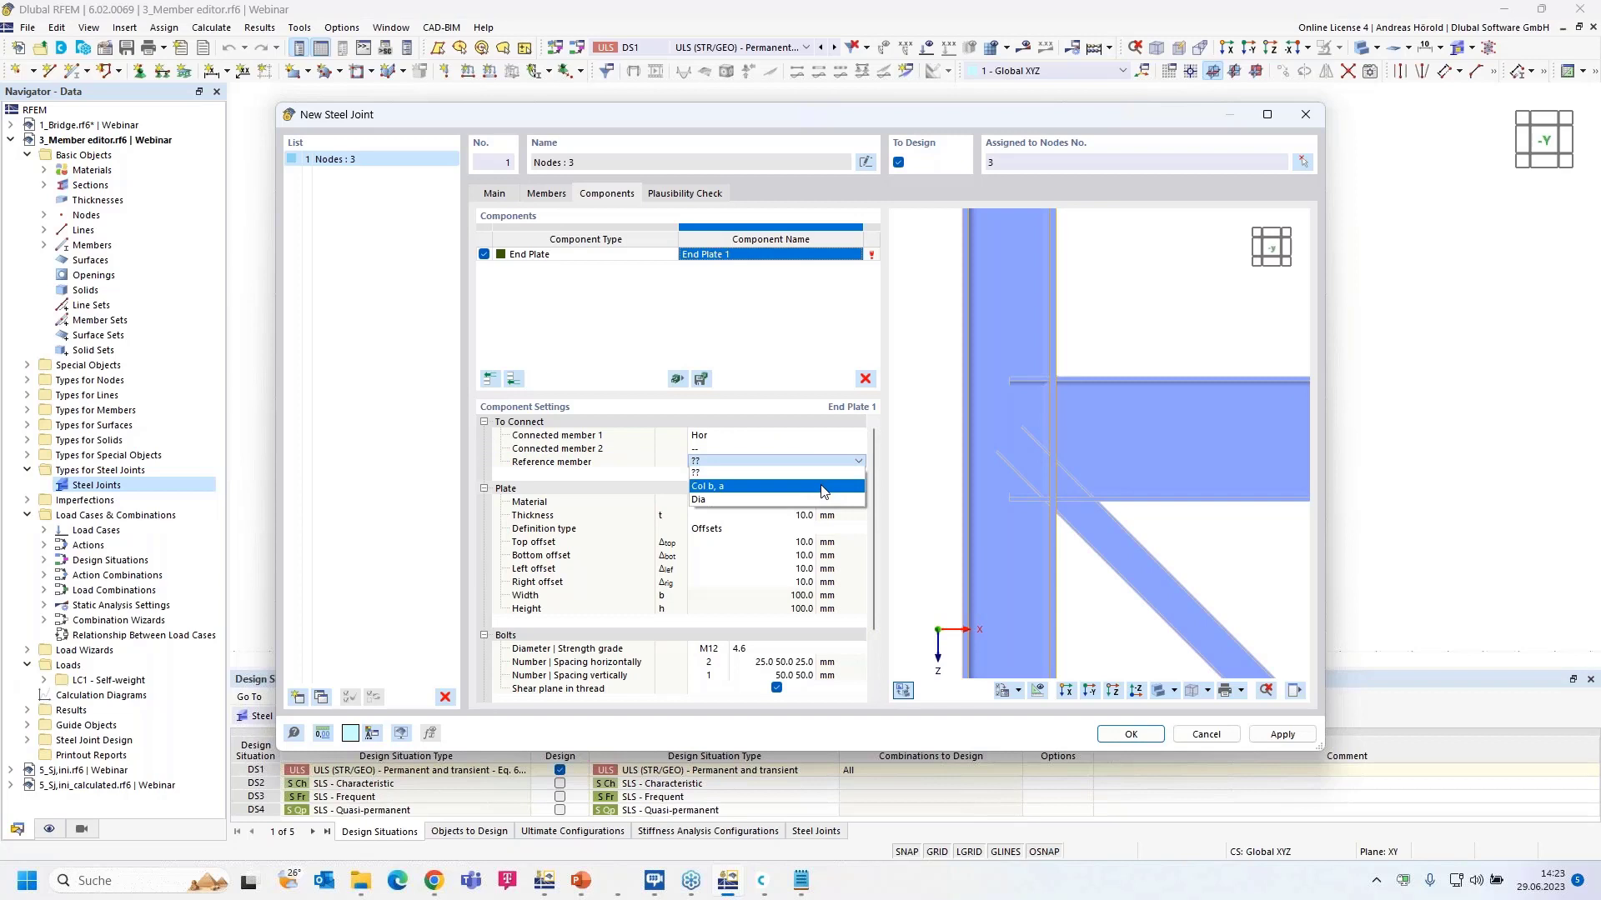
{"action": "left_click", "coordinate": [821, 486]}
Step: Assign the material 1 - S355H to the end plate and set its thickness to 20 mm
{"action": "scroll", "coordinate": [774, 501], "scroll_direction": "down", "scroll_amount": 1}
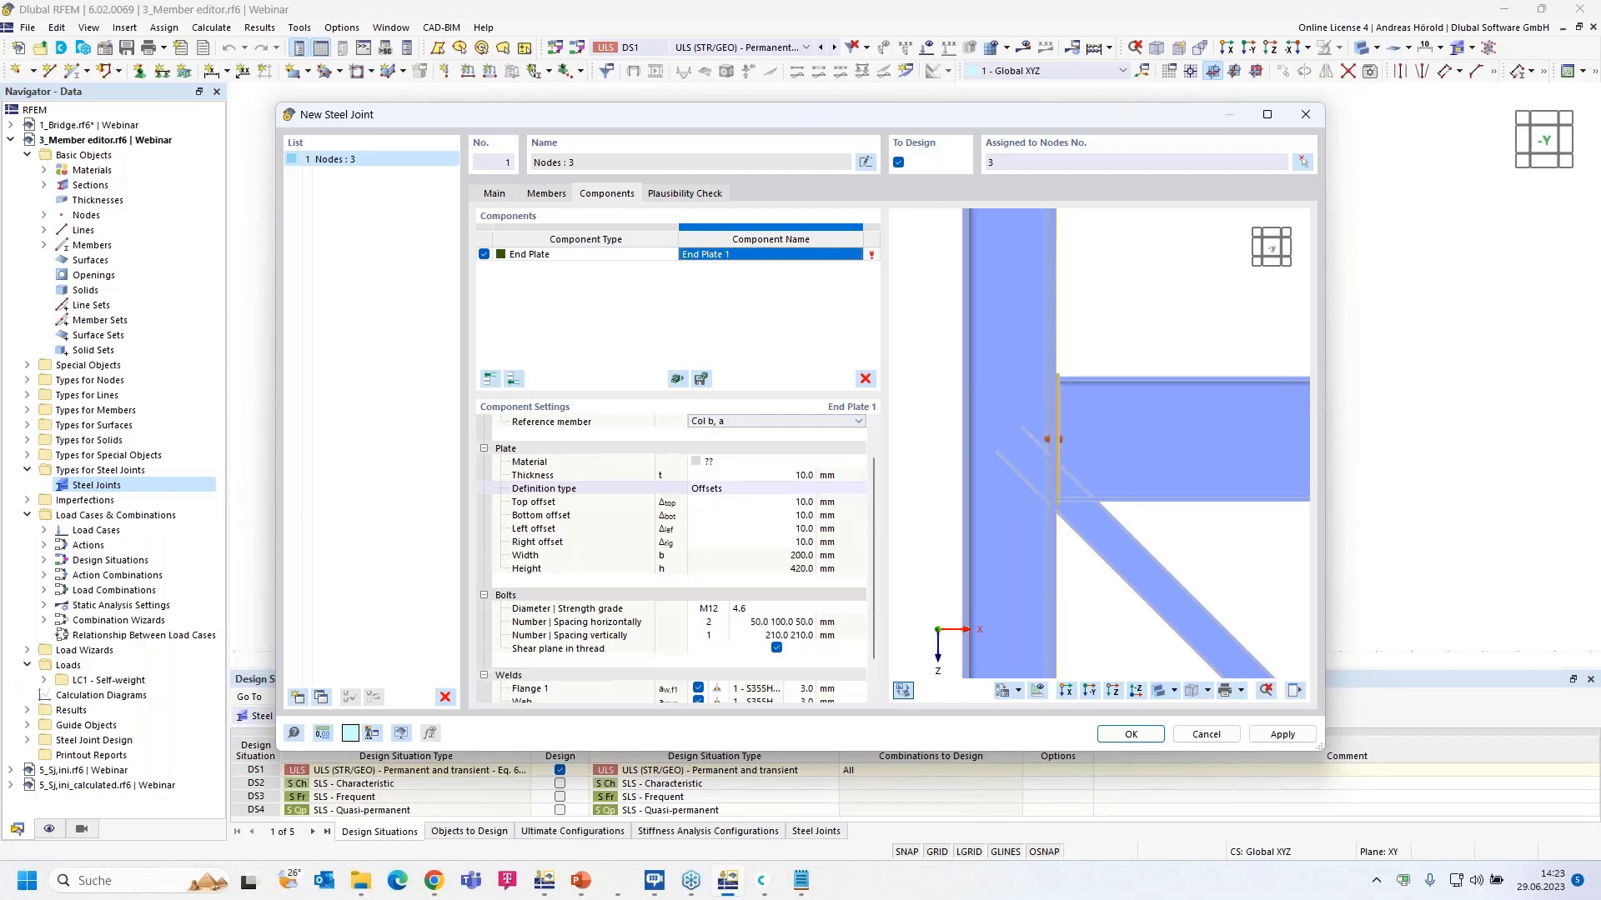
{"action": "left_click", "coordinate": [773, 462]}
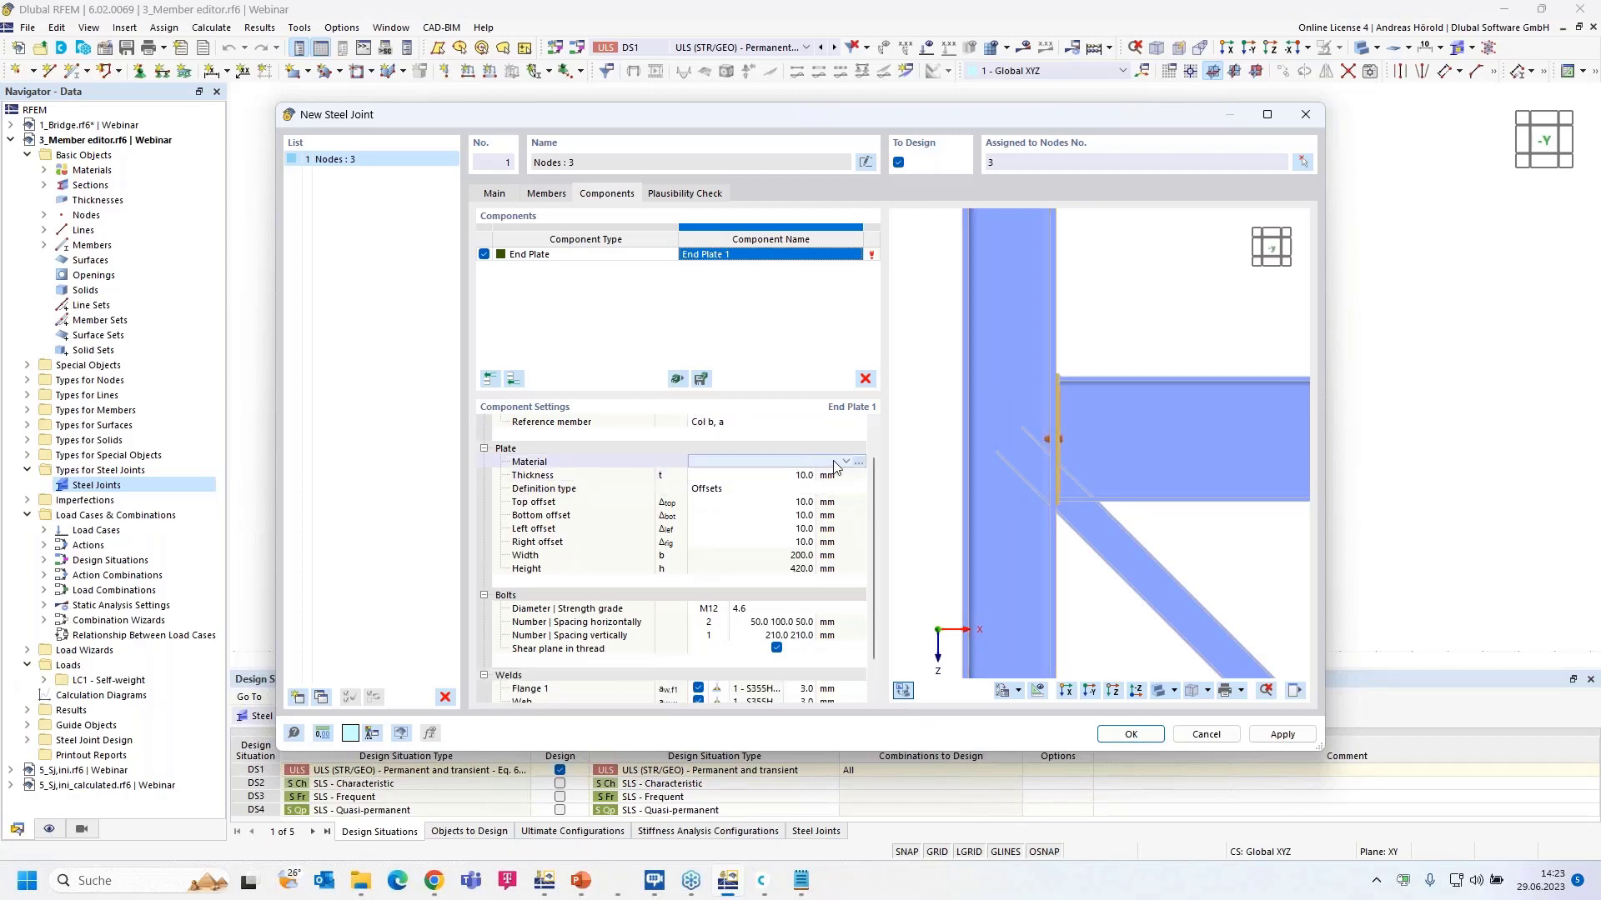
{"action": "left_click", "coordinate": [840, 461]}
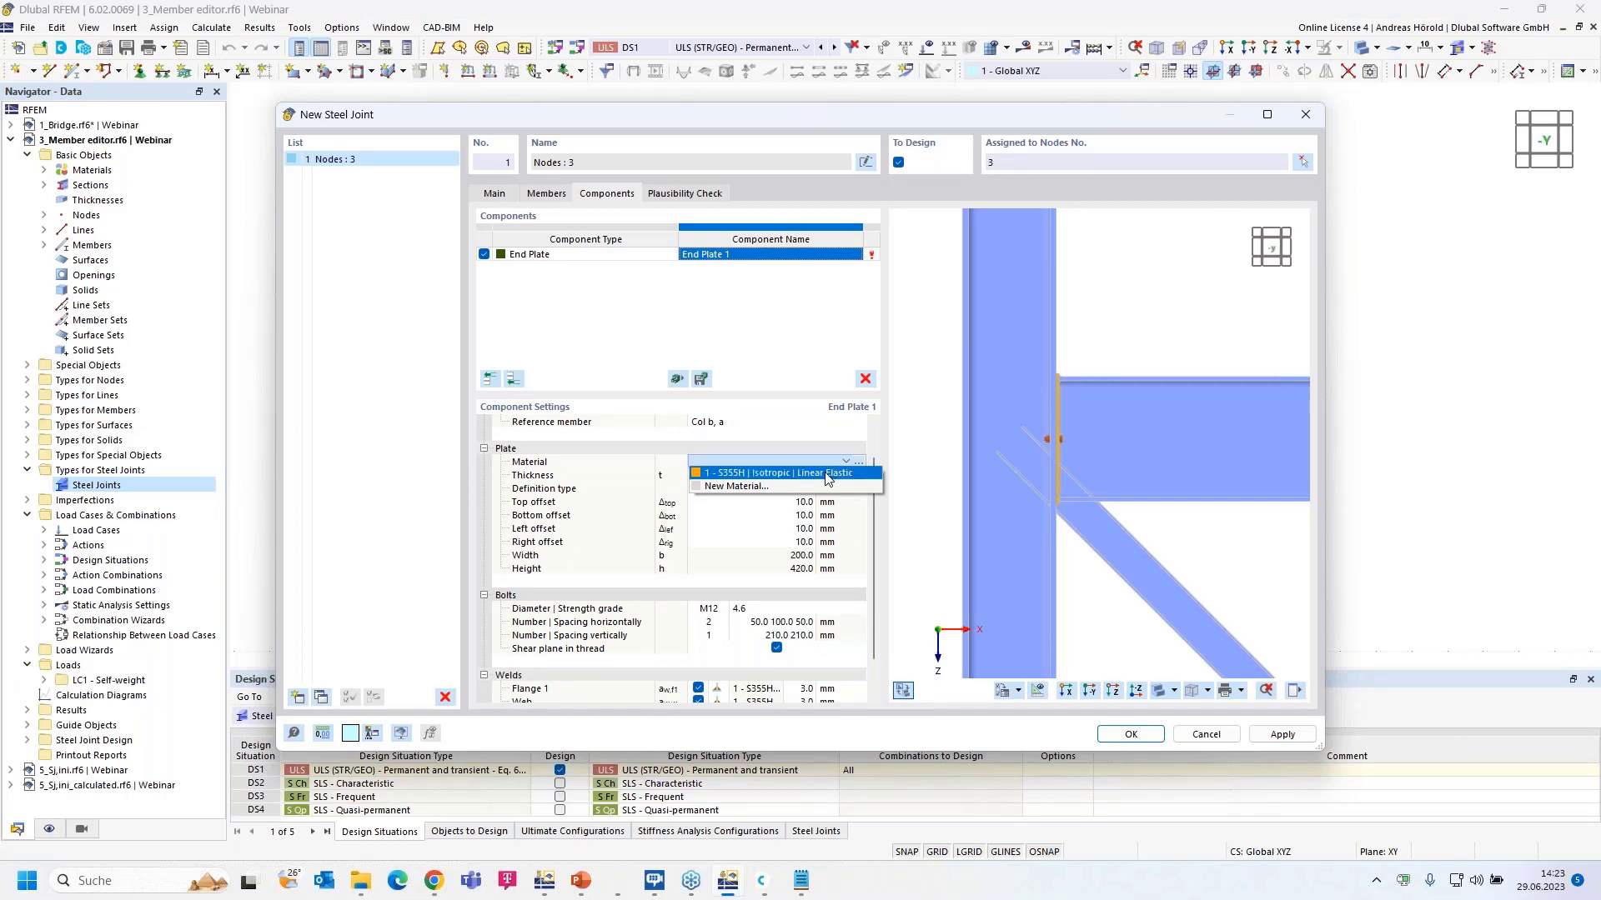
{"action": "left_click", "coordinate": [827, 473]}
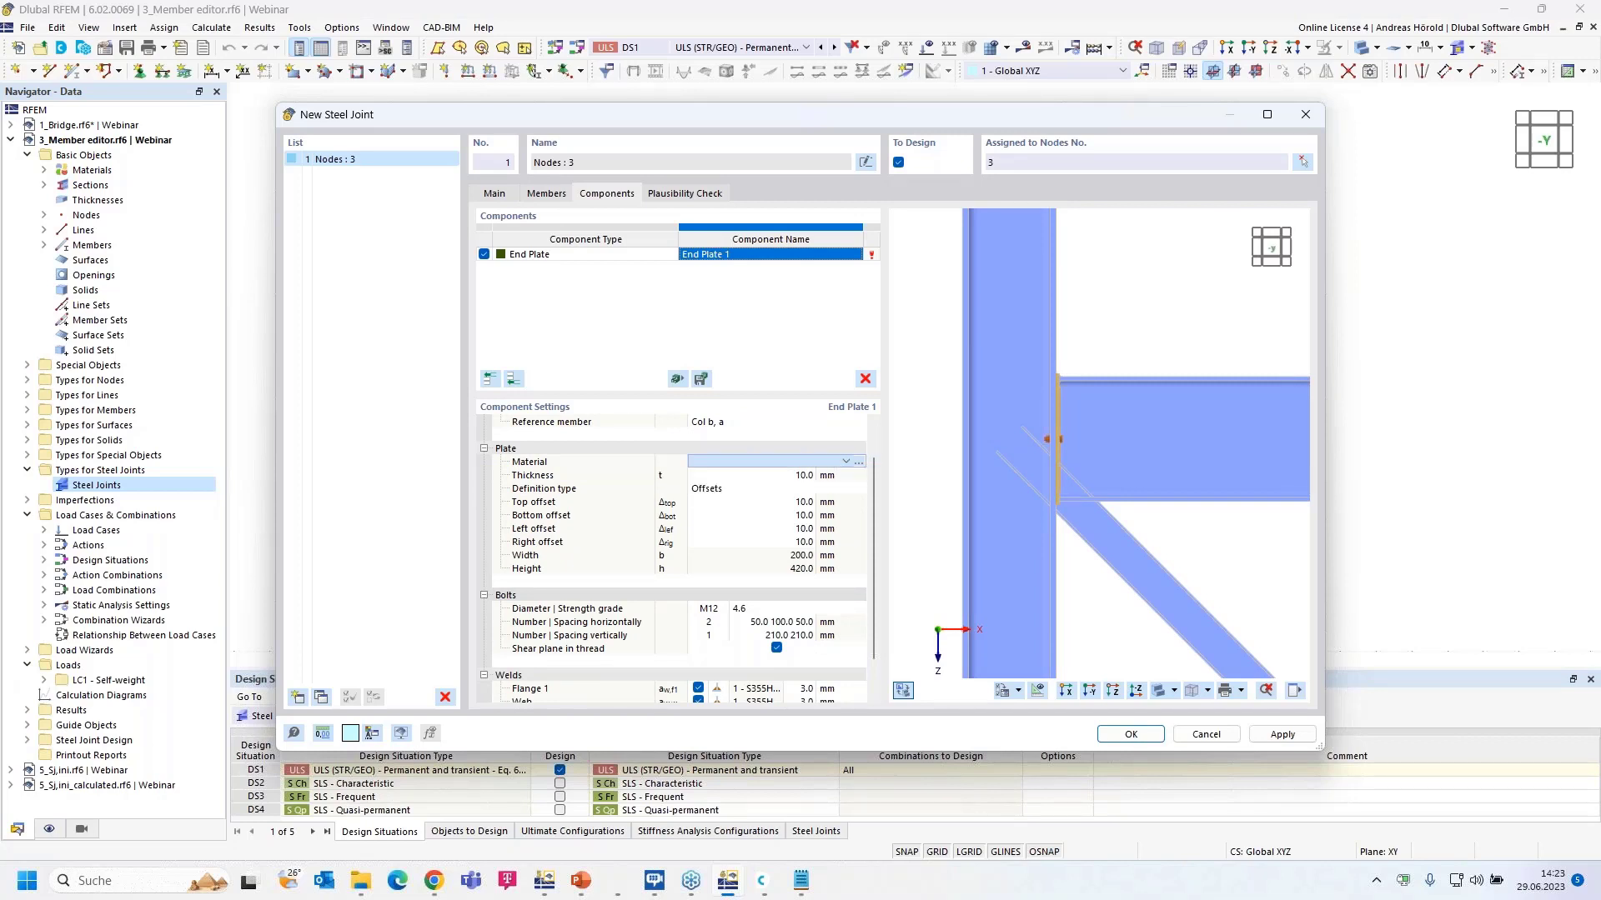
{"action": "left_click", "coordinate": [800, 477]}
{"action": "type", "text": "20"}
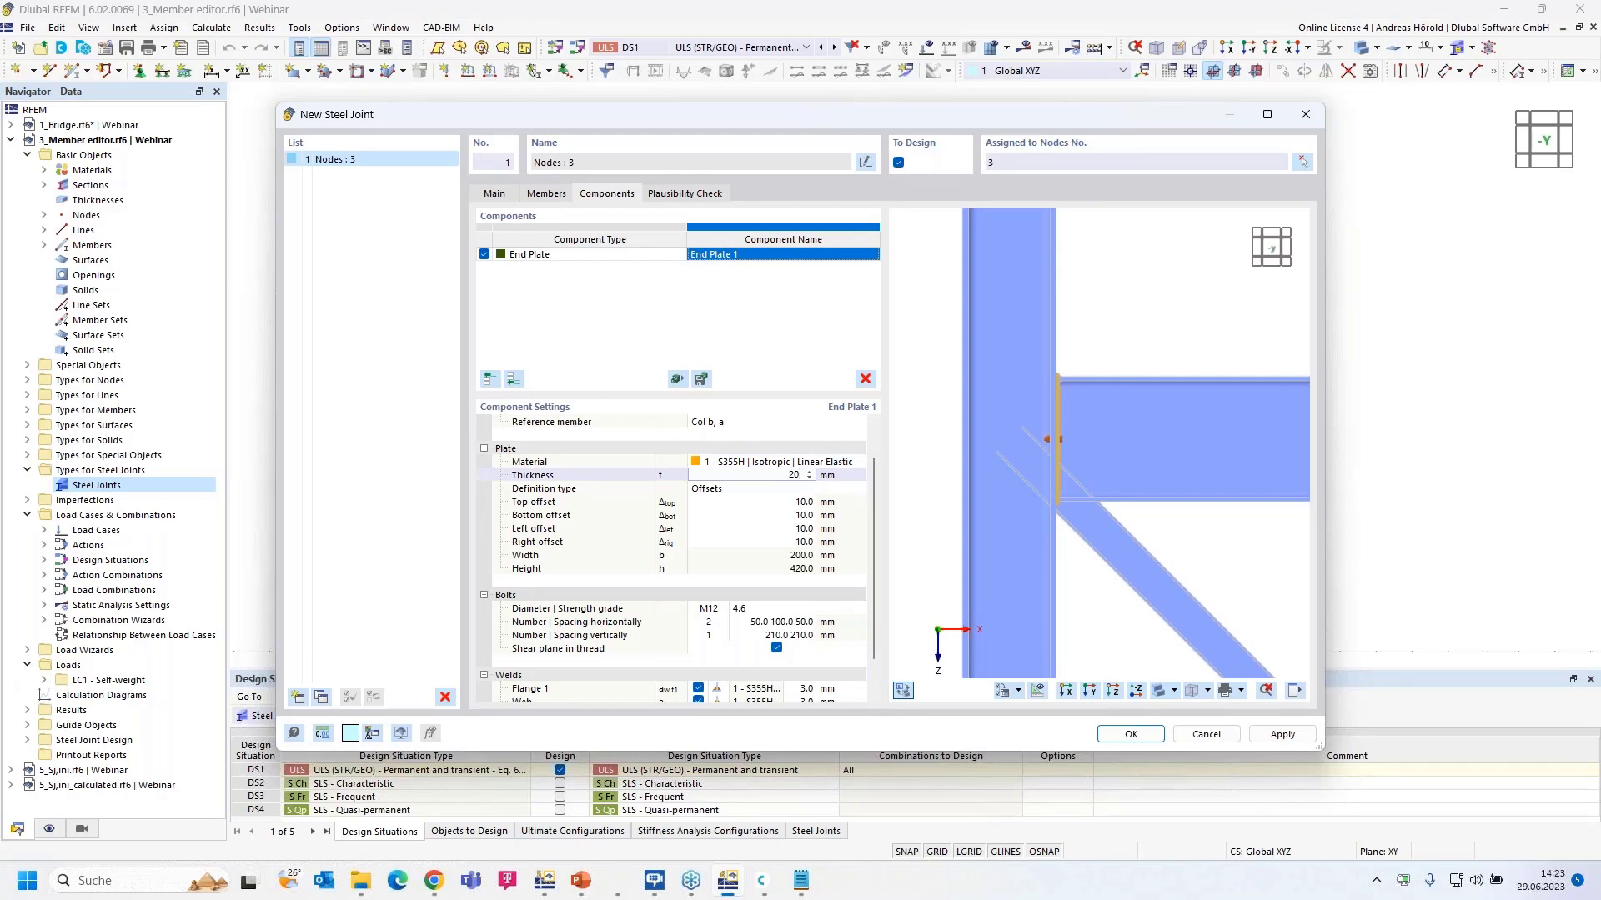
{"action": "key", "text": "Tab"}
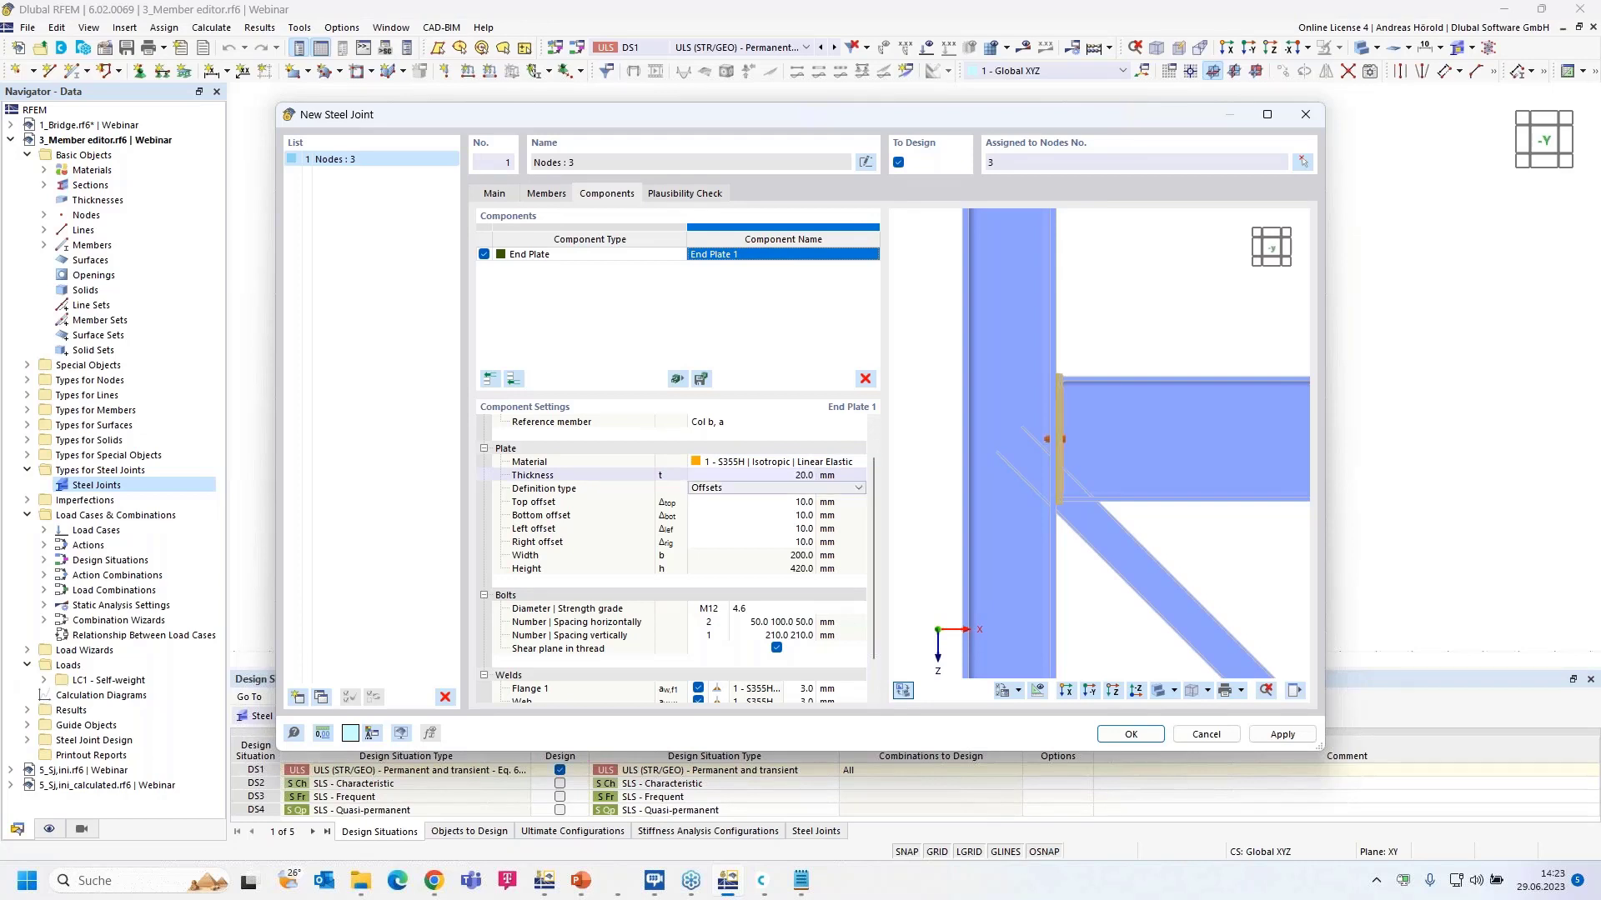
Step: Extend the end plate below the horizontal beam with a bottom offset of 200 mm
{"action": "left_click", "coordinate": [807, 516]}
{"action": "type", "text": "20"}
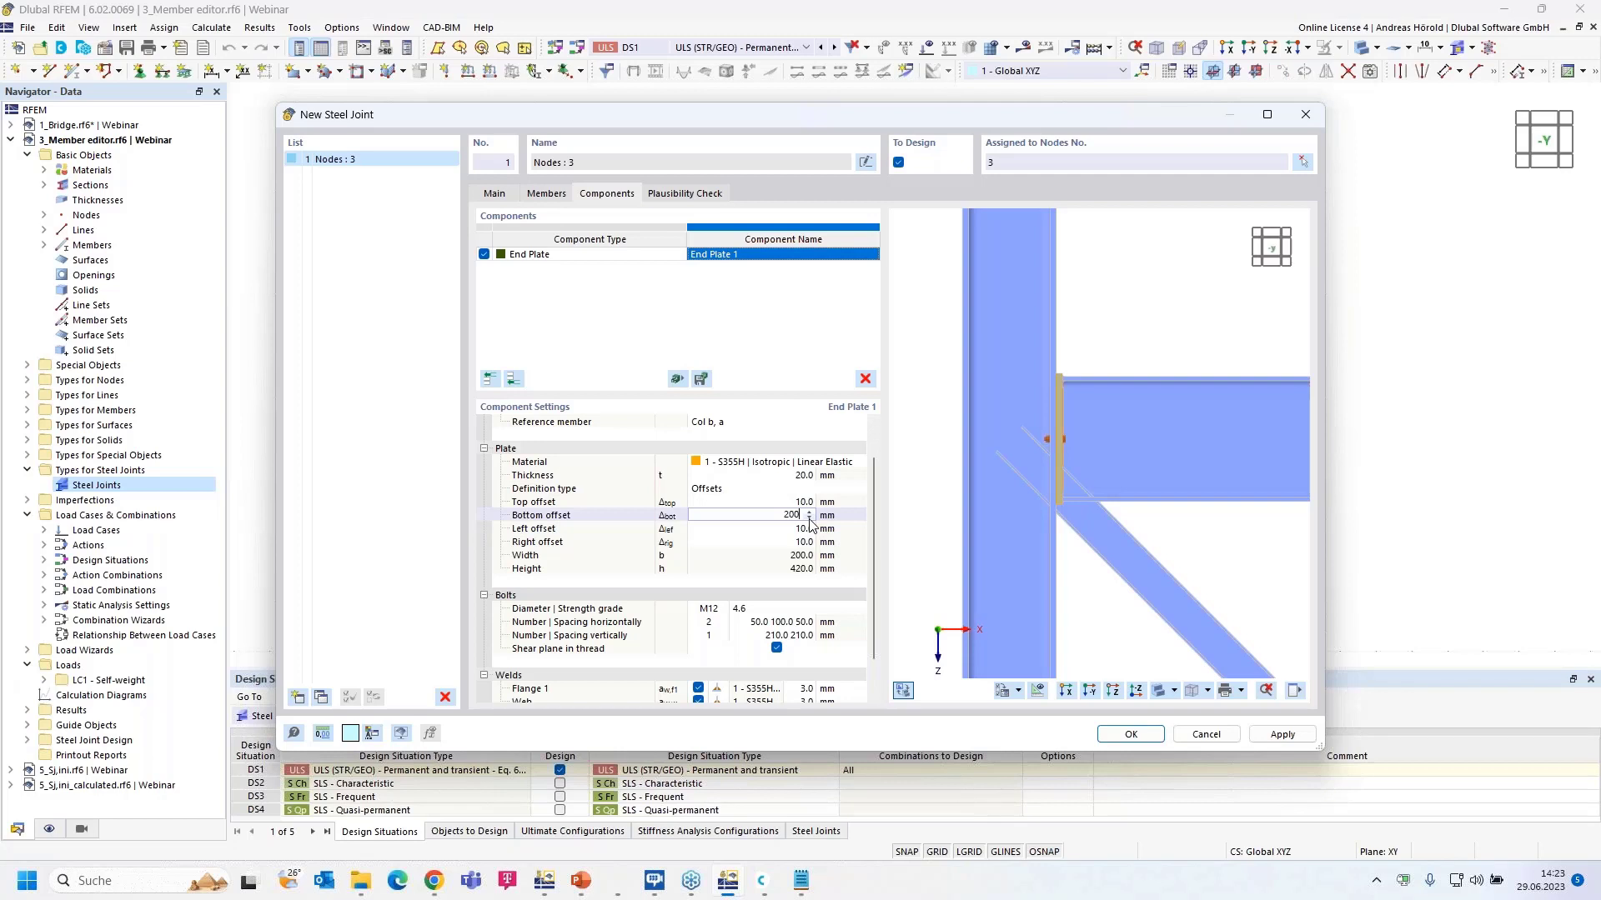
{"action": "key", "text": "Tab"}
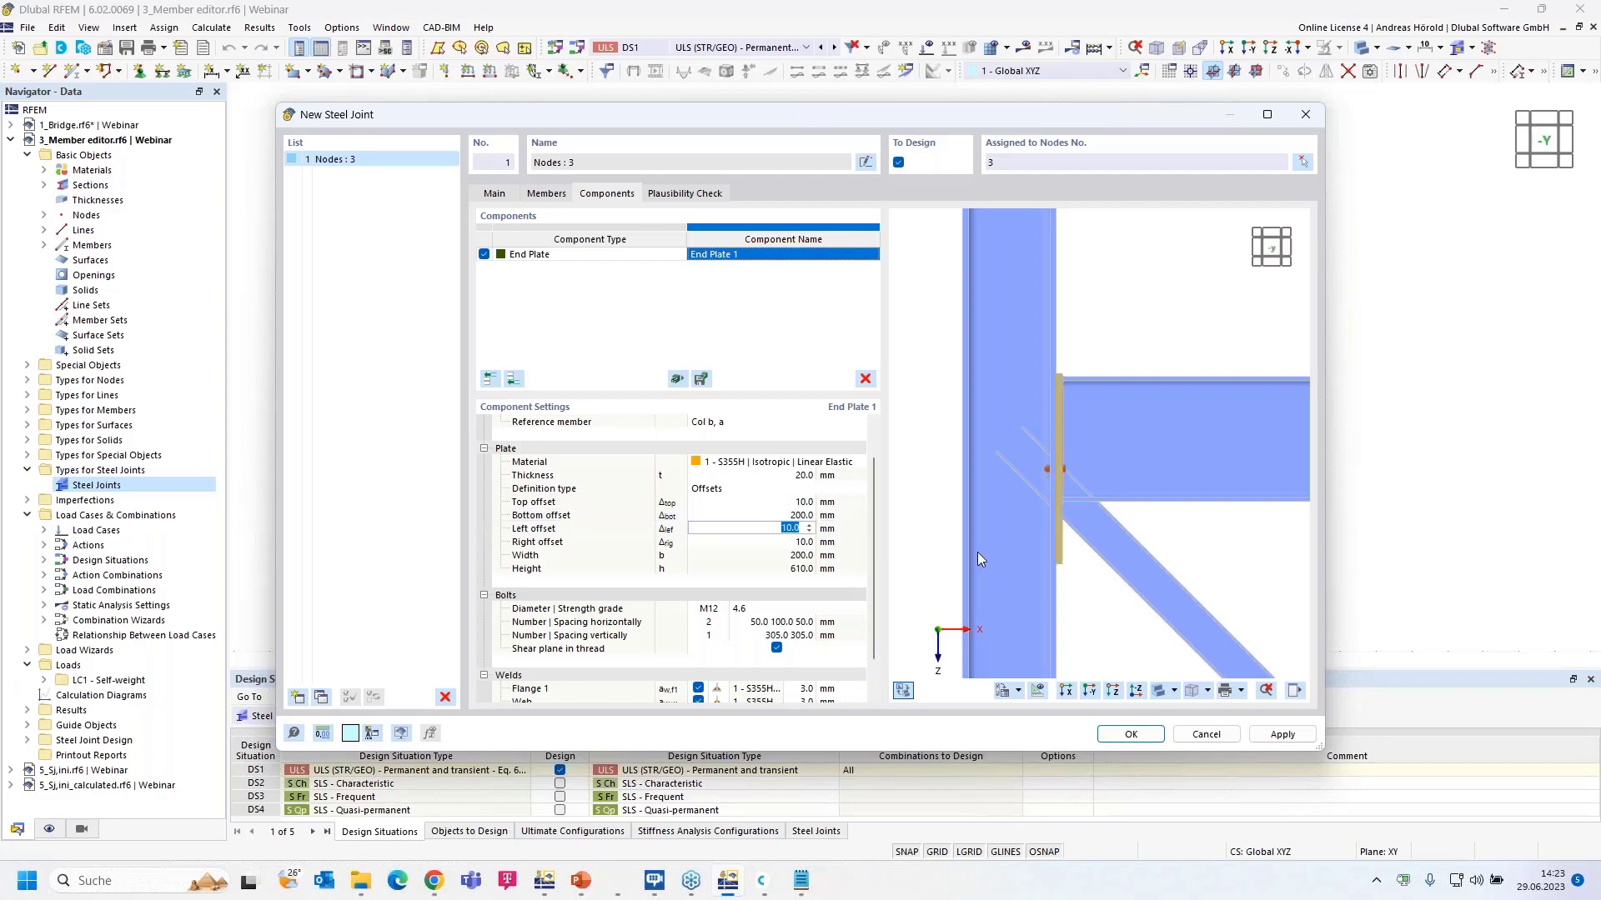
Step: Set the end plate's left offset to 5 mm
{"action": "middle_click_drag", "start_coordinate": [1157, 566], "coordinate": [978, 577], "text": "ctrl"}
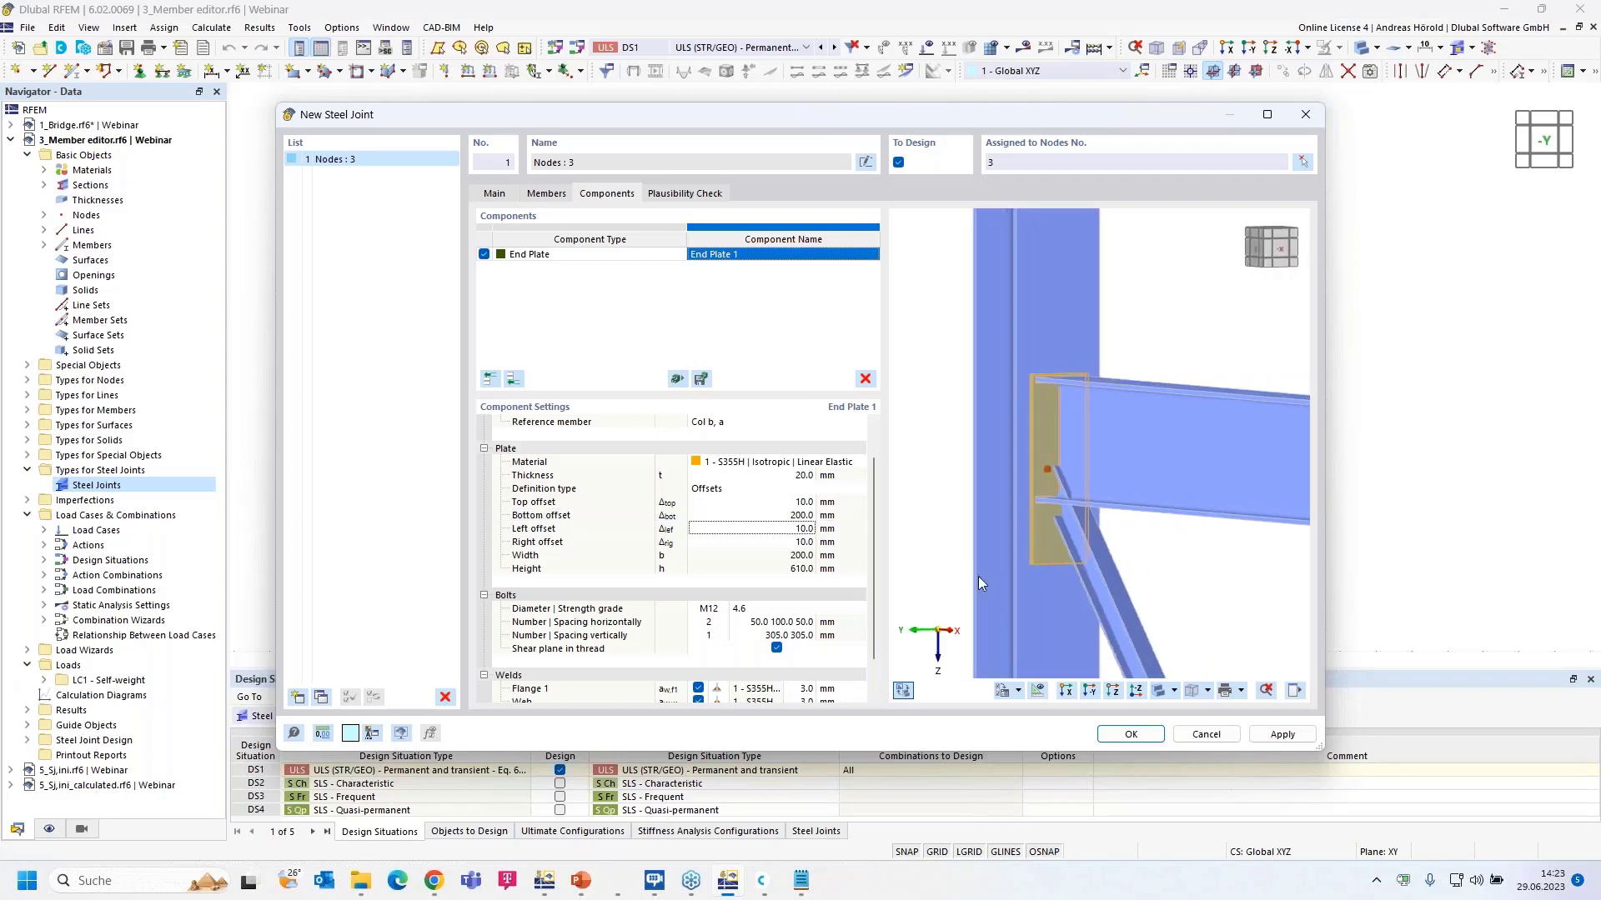
{"action": "middle_click_drag", "start_coordinate": [1195, 587], "coordinate": [1151, 593], "text": "ctrl"}
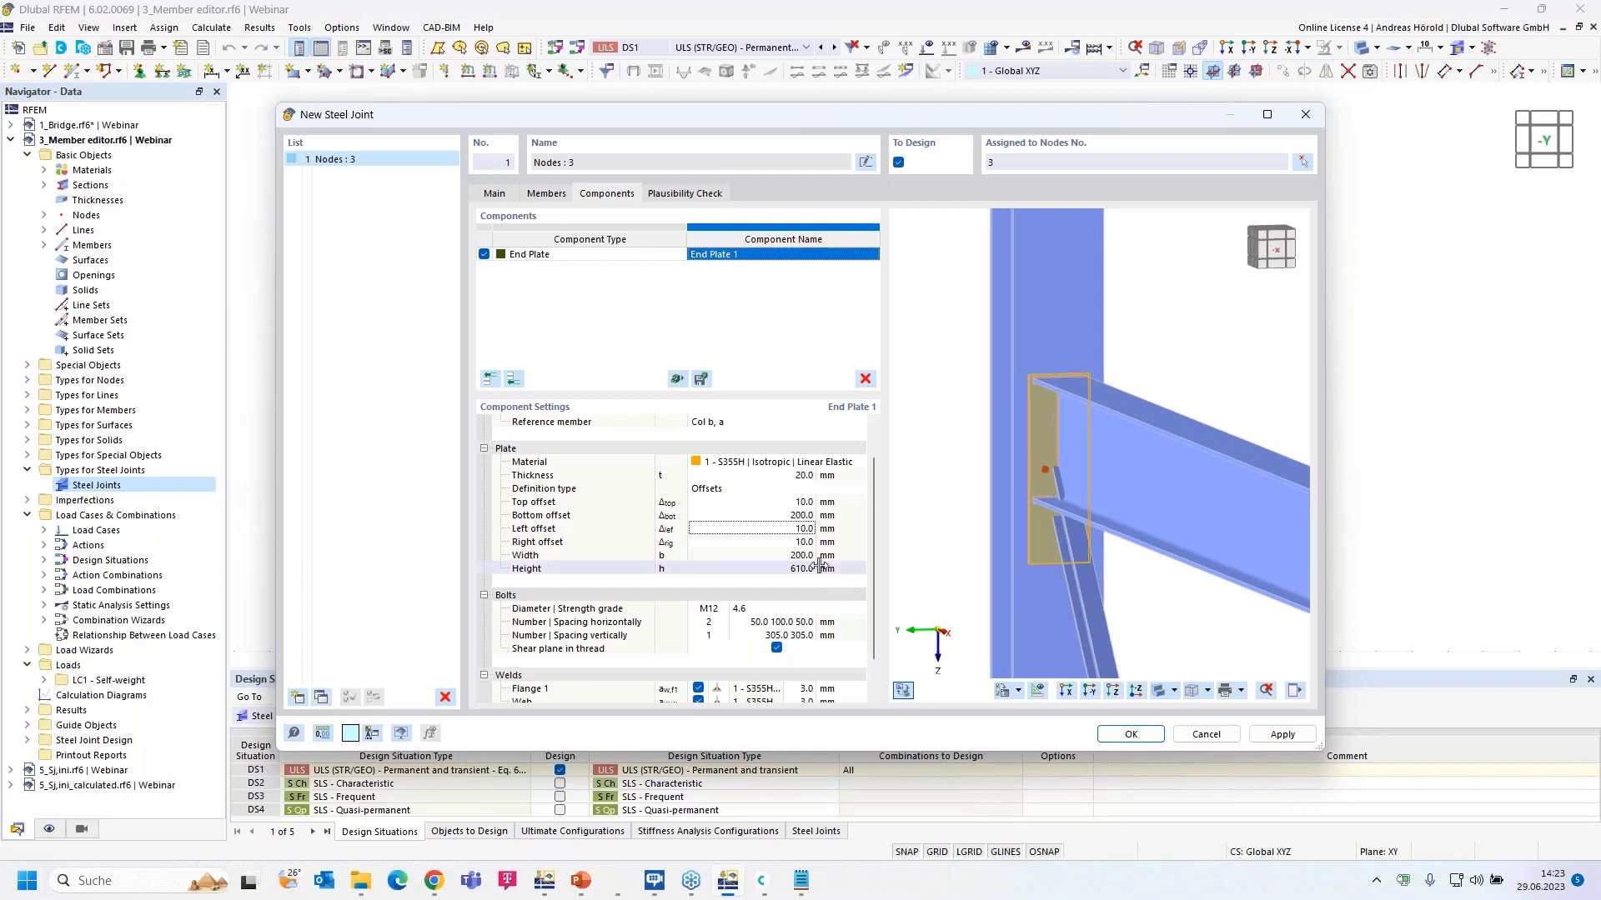
{"action": "left_click", "coordinate": [797, 528]}
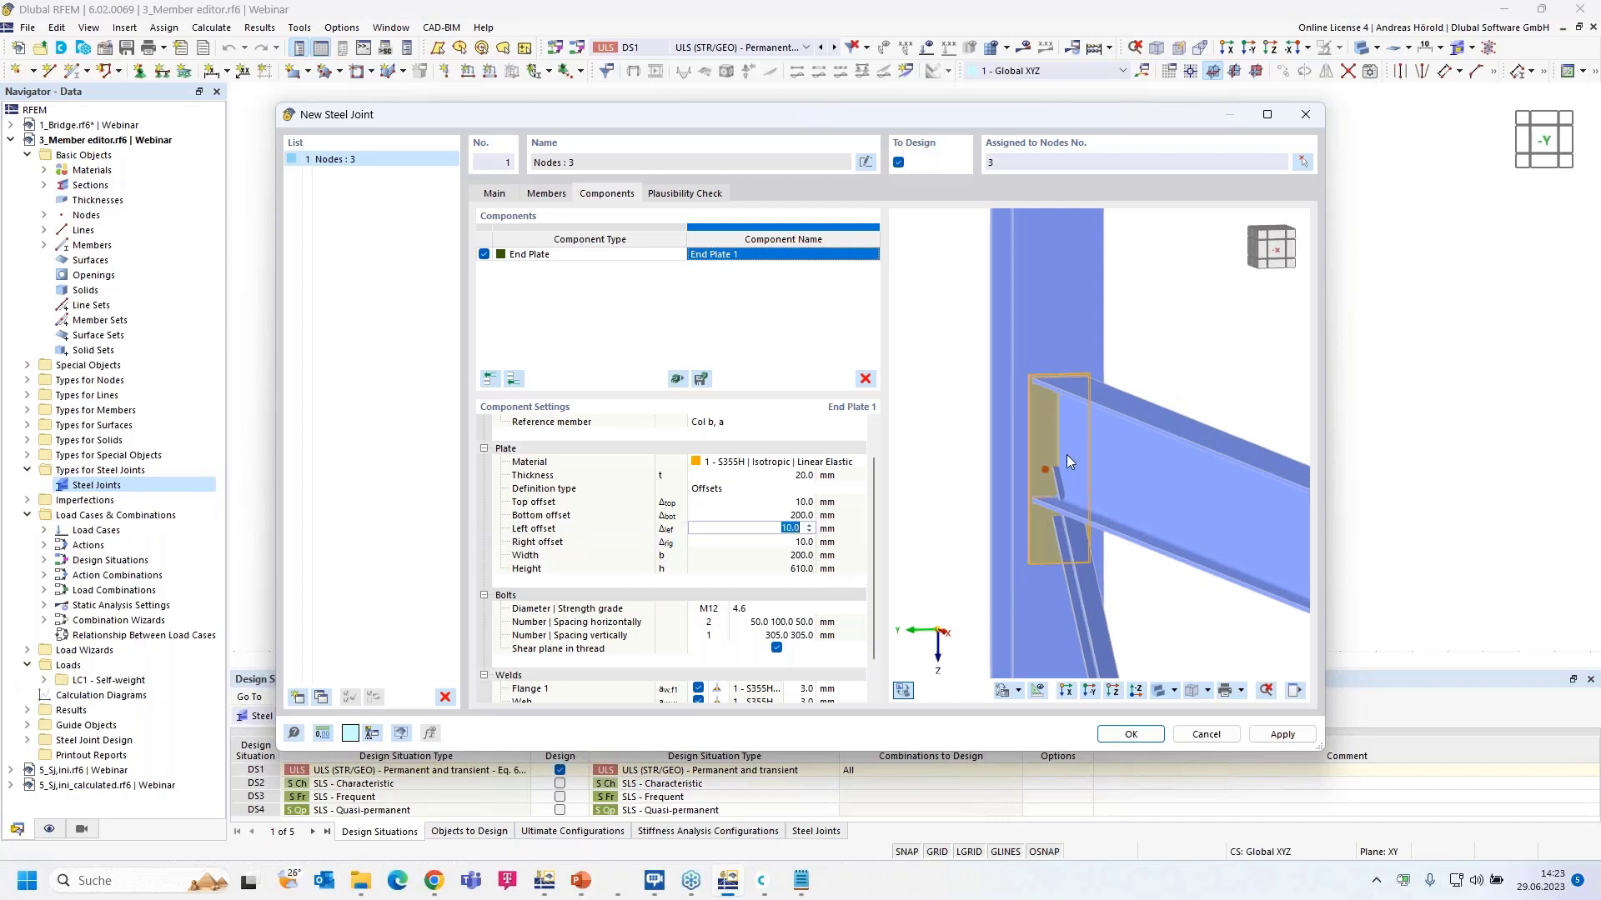
{"action": "scroll", "coordinate": [1065, 434], "scroll_direction": "up", "scroll_amount": 2}
{"action": "scroll", "coordinate": [1064, 412], "scroll_direction": "up", "scroll_amount": 1}
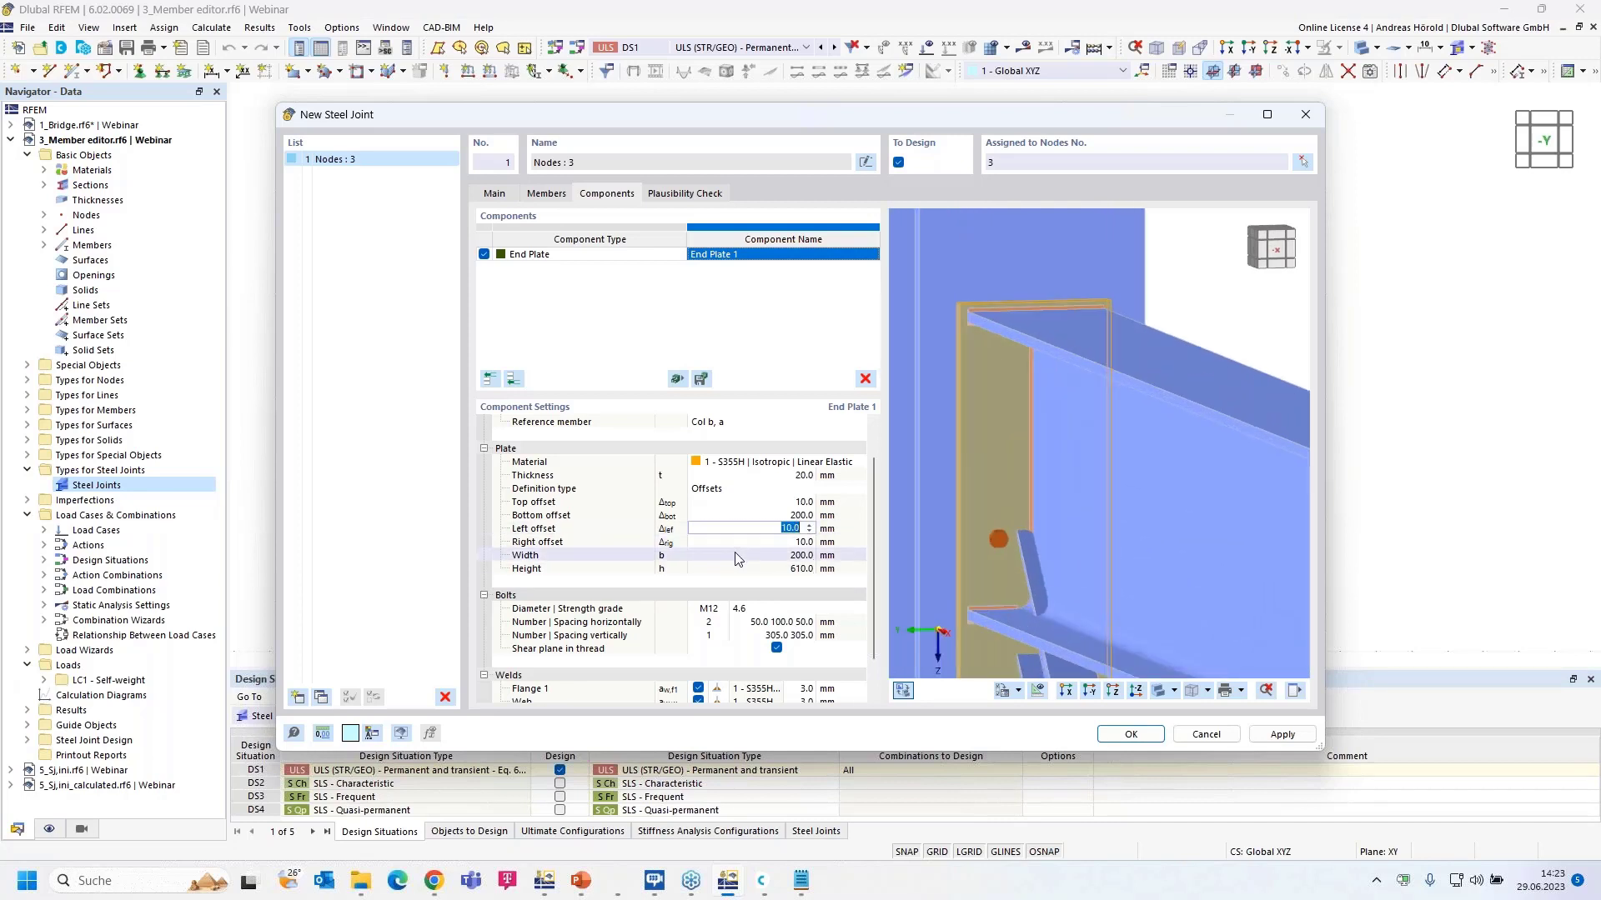
{"action": "type", "text": "5"}
{"action": "key", "text": "Tab"}
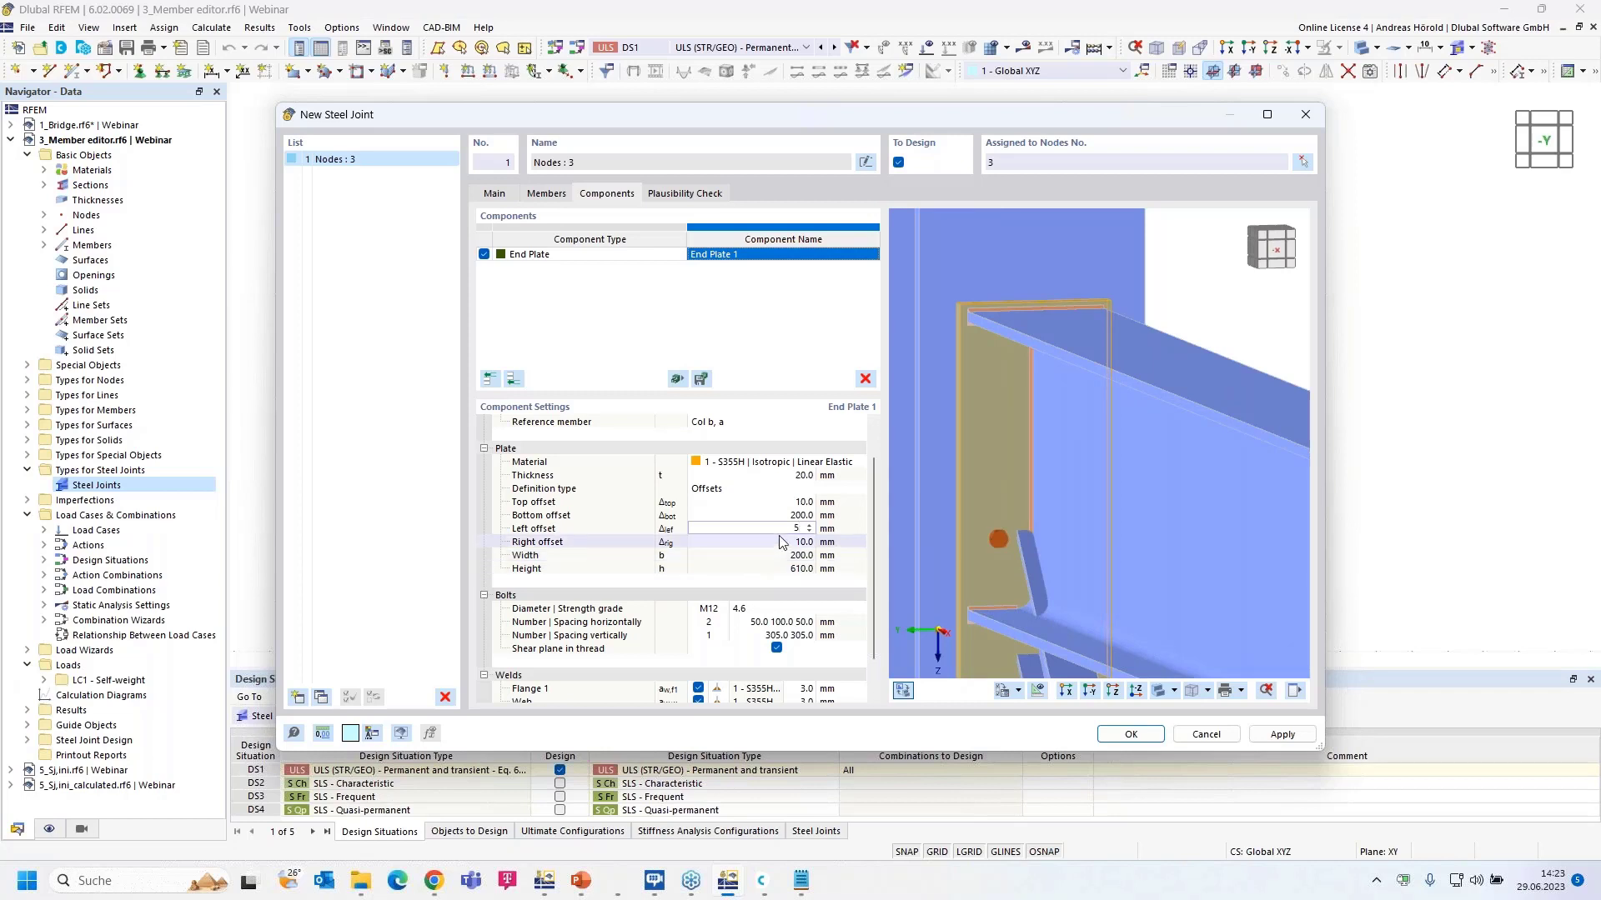
Step: Set the end plate's right offset to 5 mm
{"action": "type", "text": "5"}
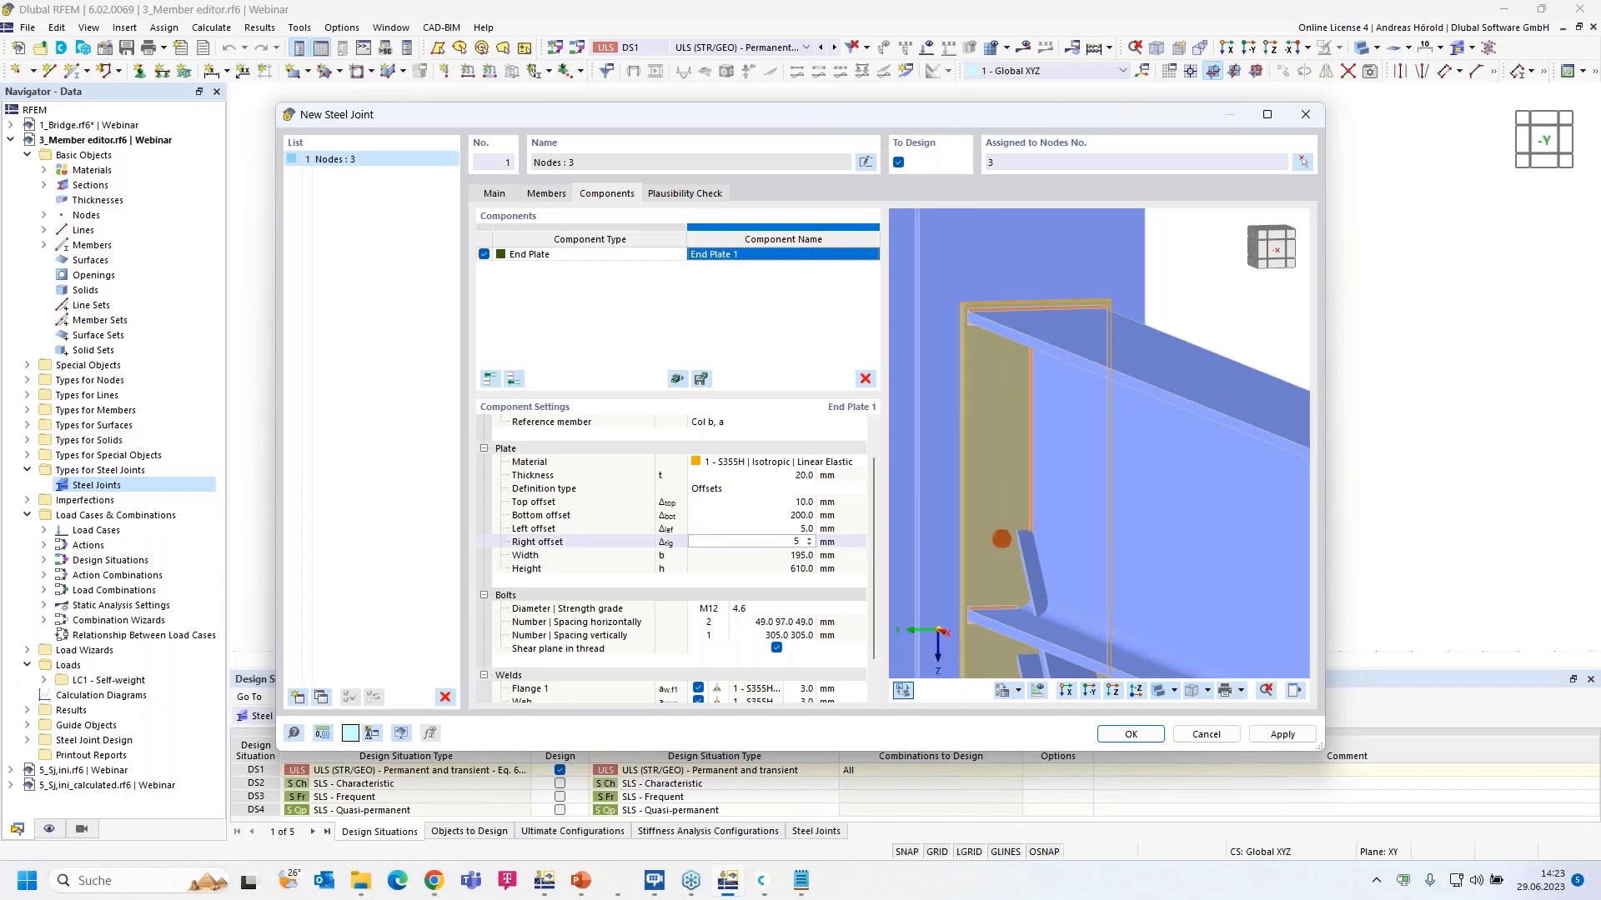
{"action": "key", "text": "Tab"}
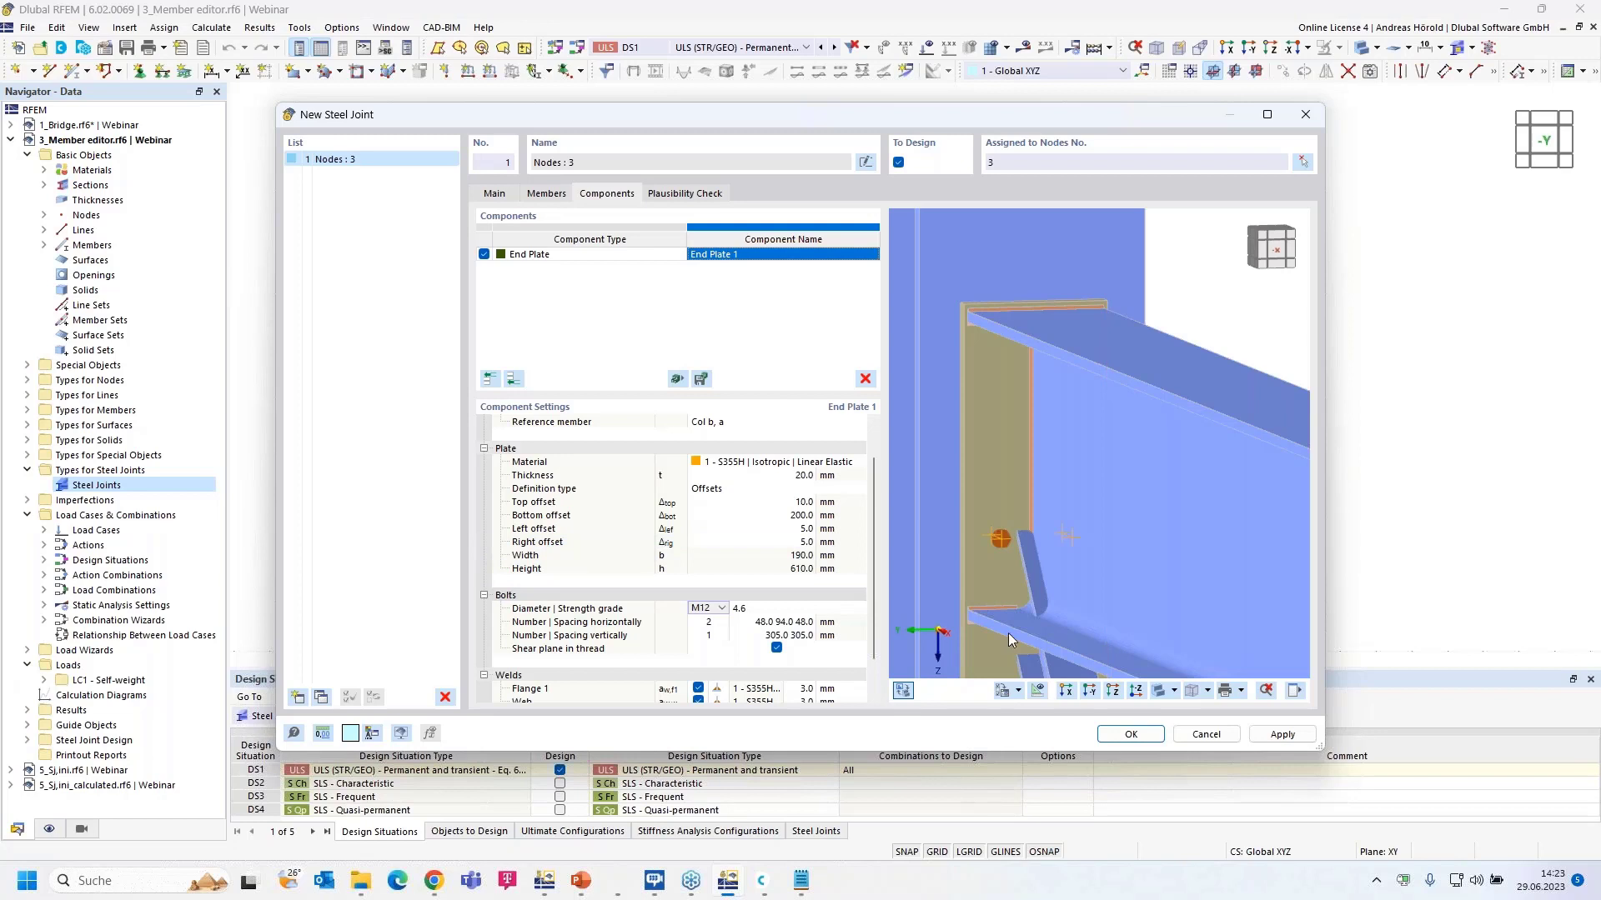
{"action": "scroll", "coordinate": [1003, 542], "scroll_direction": "down", "scroll_amount": 3}
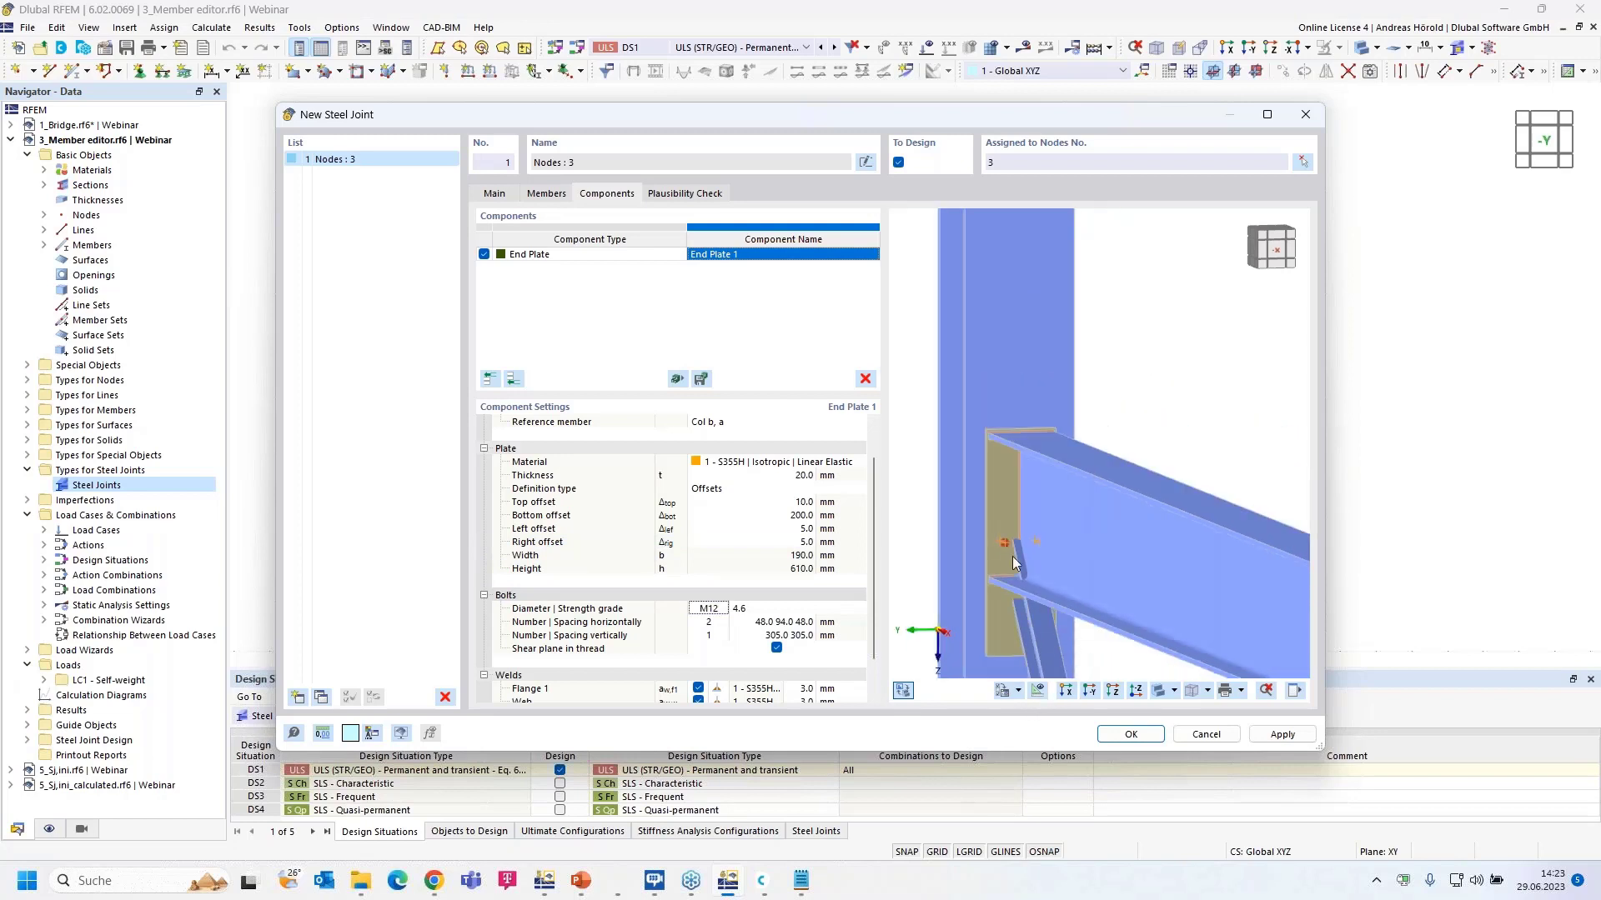
{"action": "middle_click_drag", "start_coordinate": [1061, 553], "coordinate": [1168, 498], "text": "ctrl"}
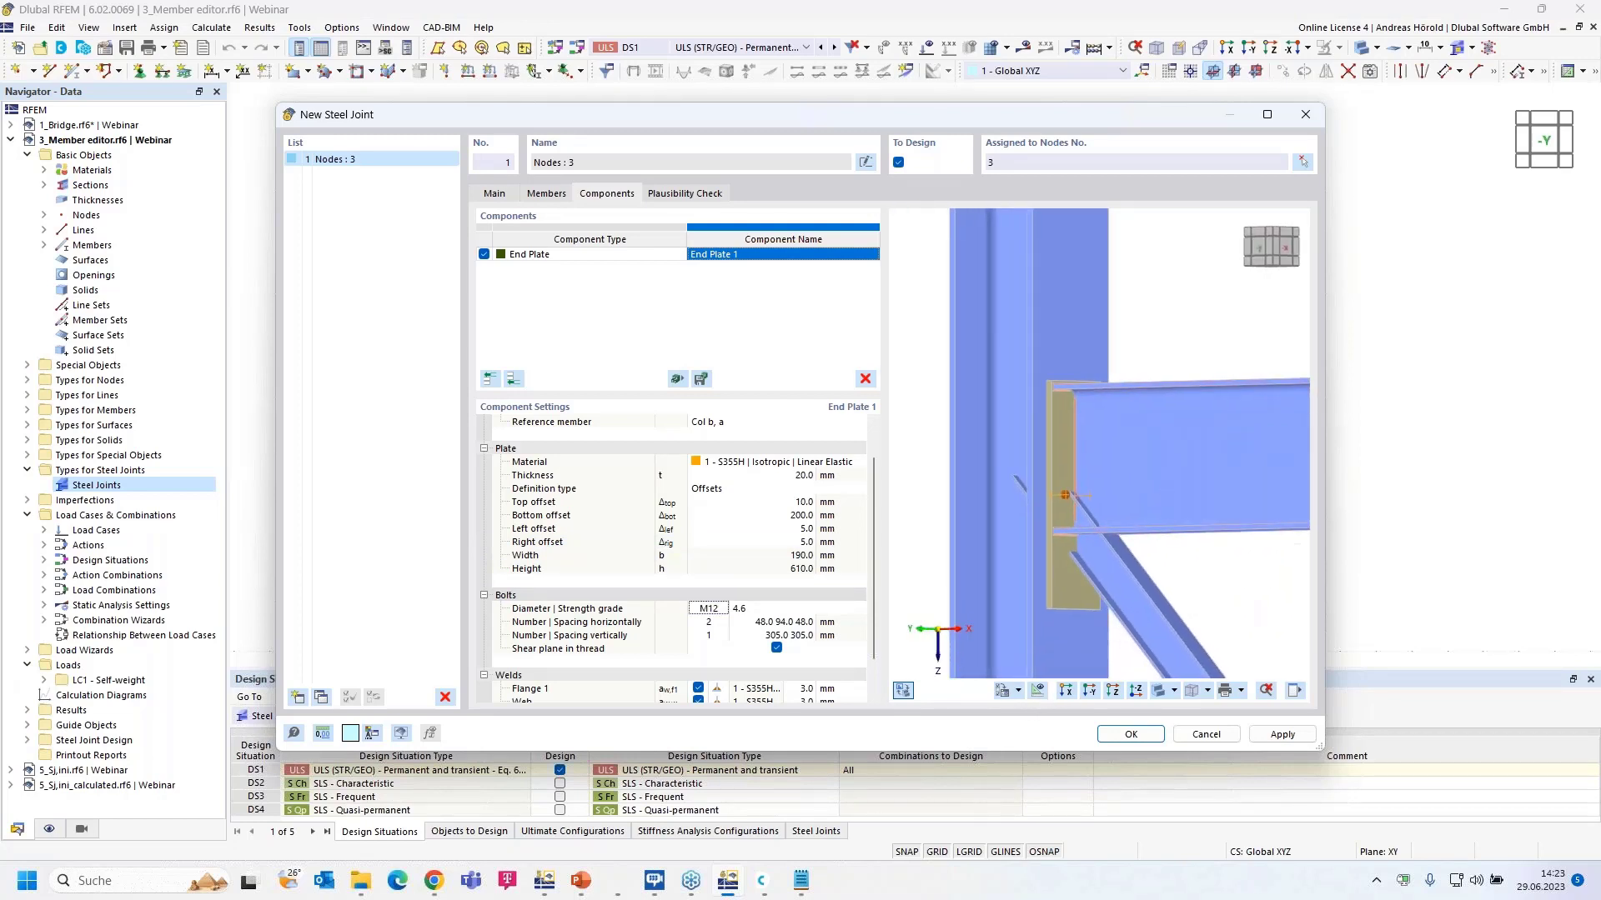
Step: Change the end plate's bolts to diameter M16 with strength grade 10.9
{"action": "left_click", "coordinate": [711, 612]}
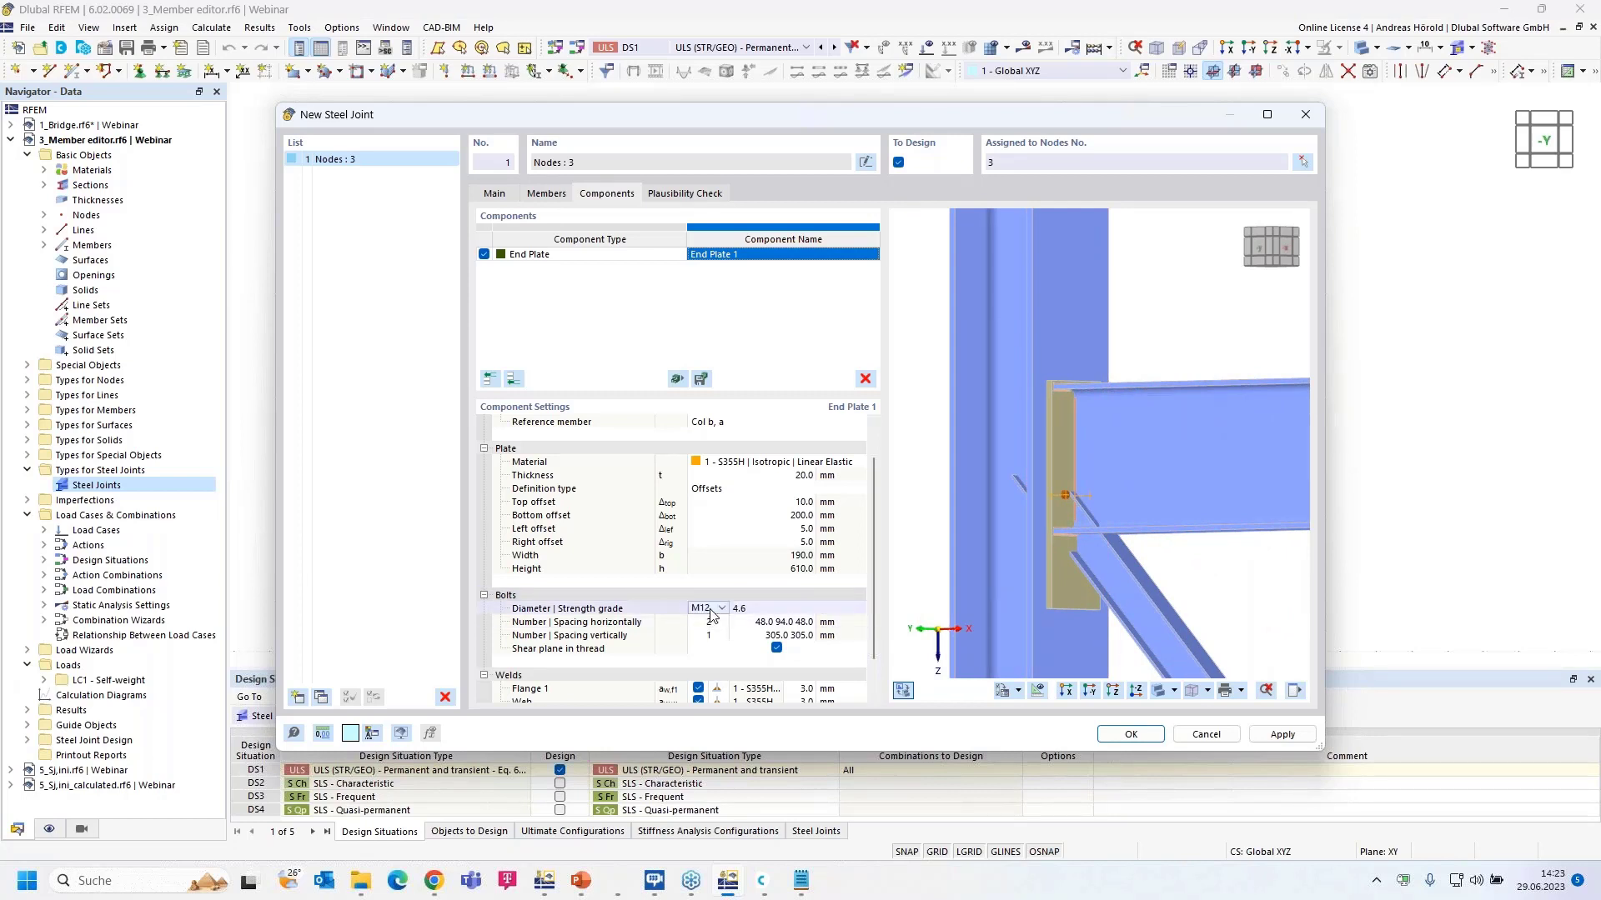
{"action": "left_click", "coordinate": [711, 613]}
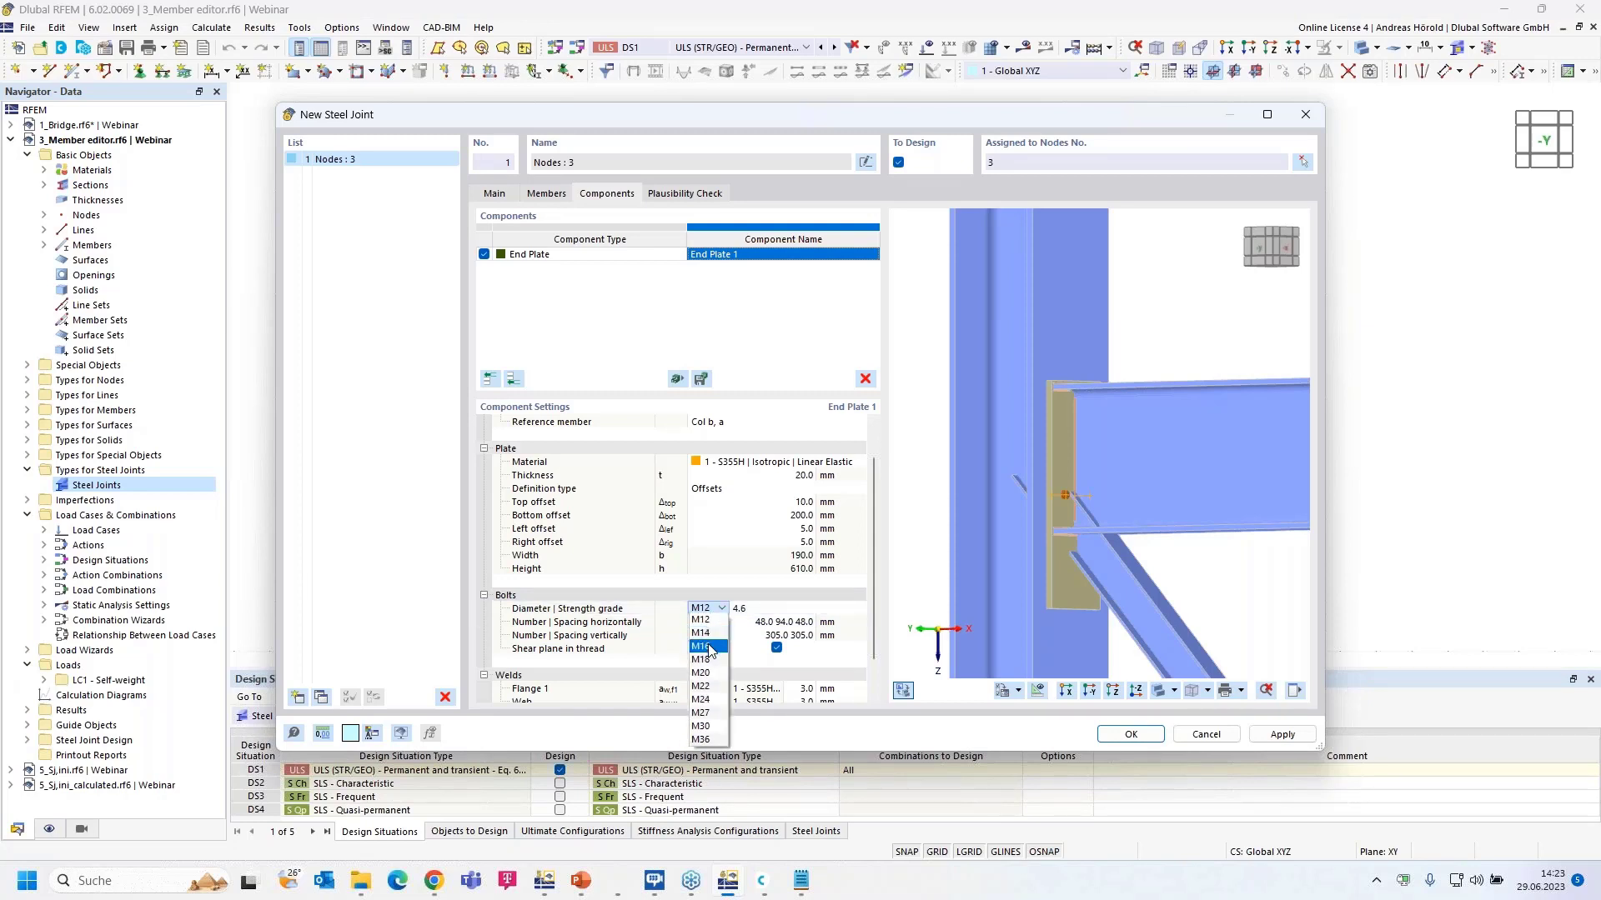
{"action": "left_click", "coordinate": [708, 646]}
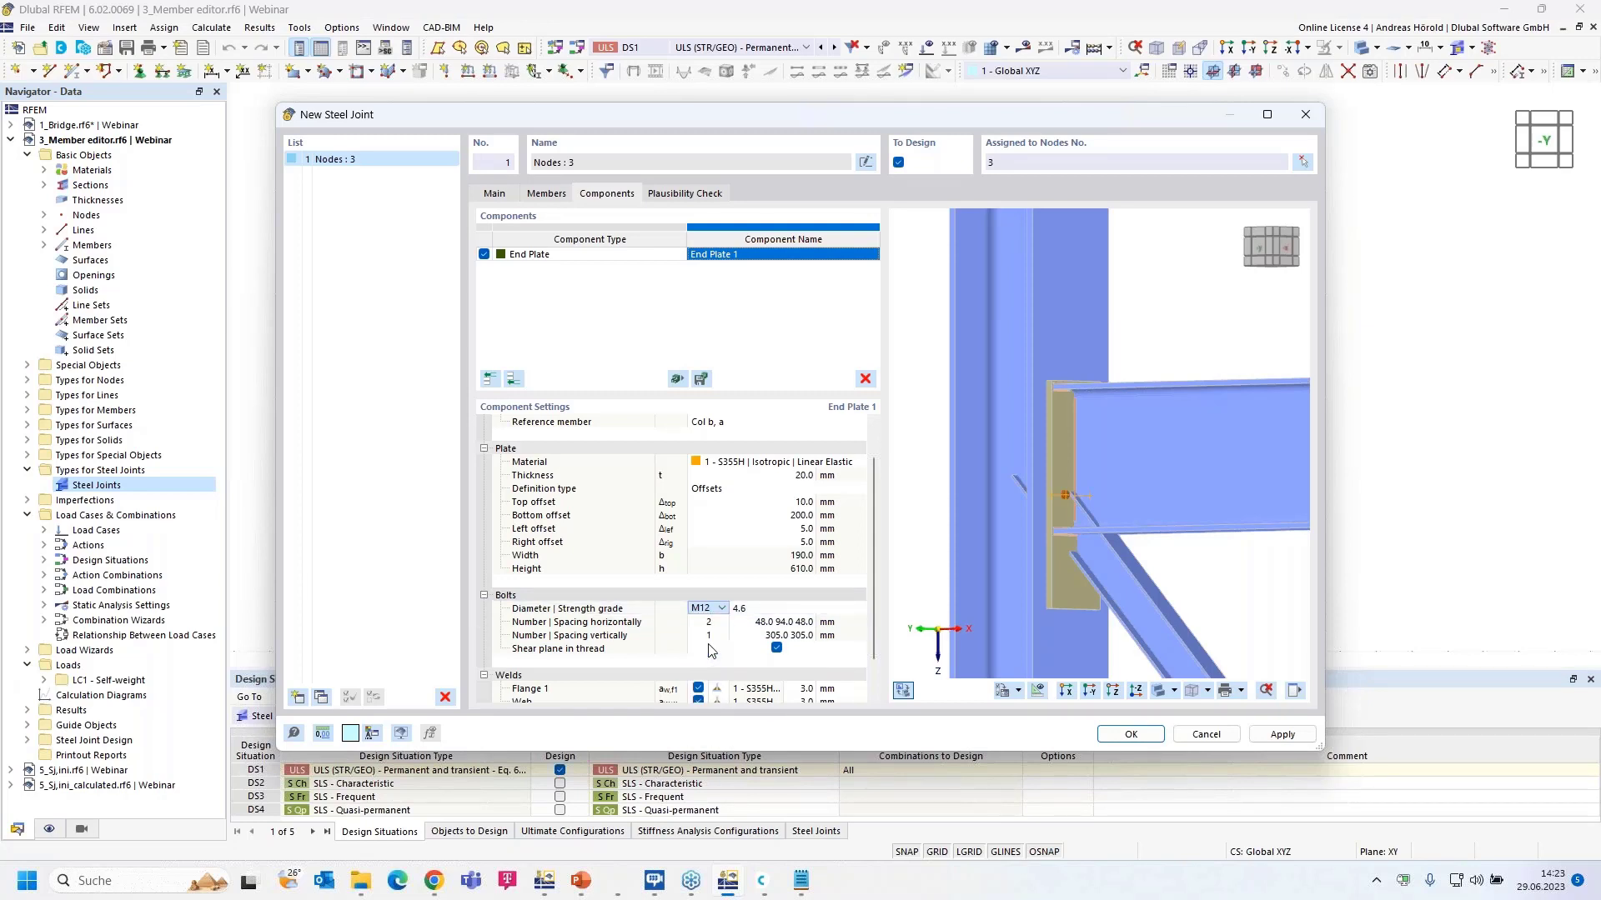
{"action": "left_click", "coordinate": [765, 609]}
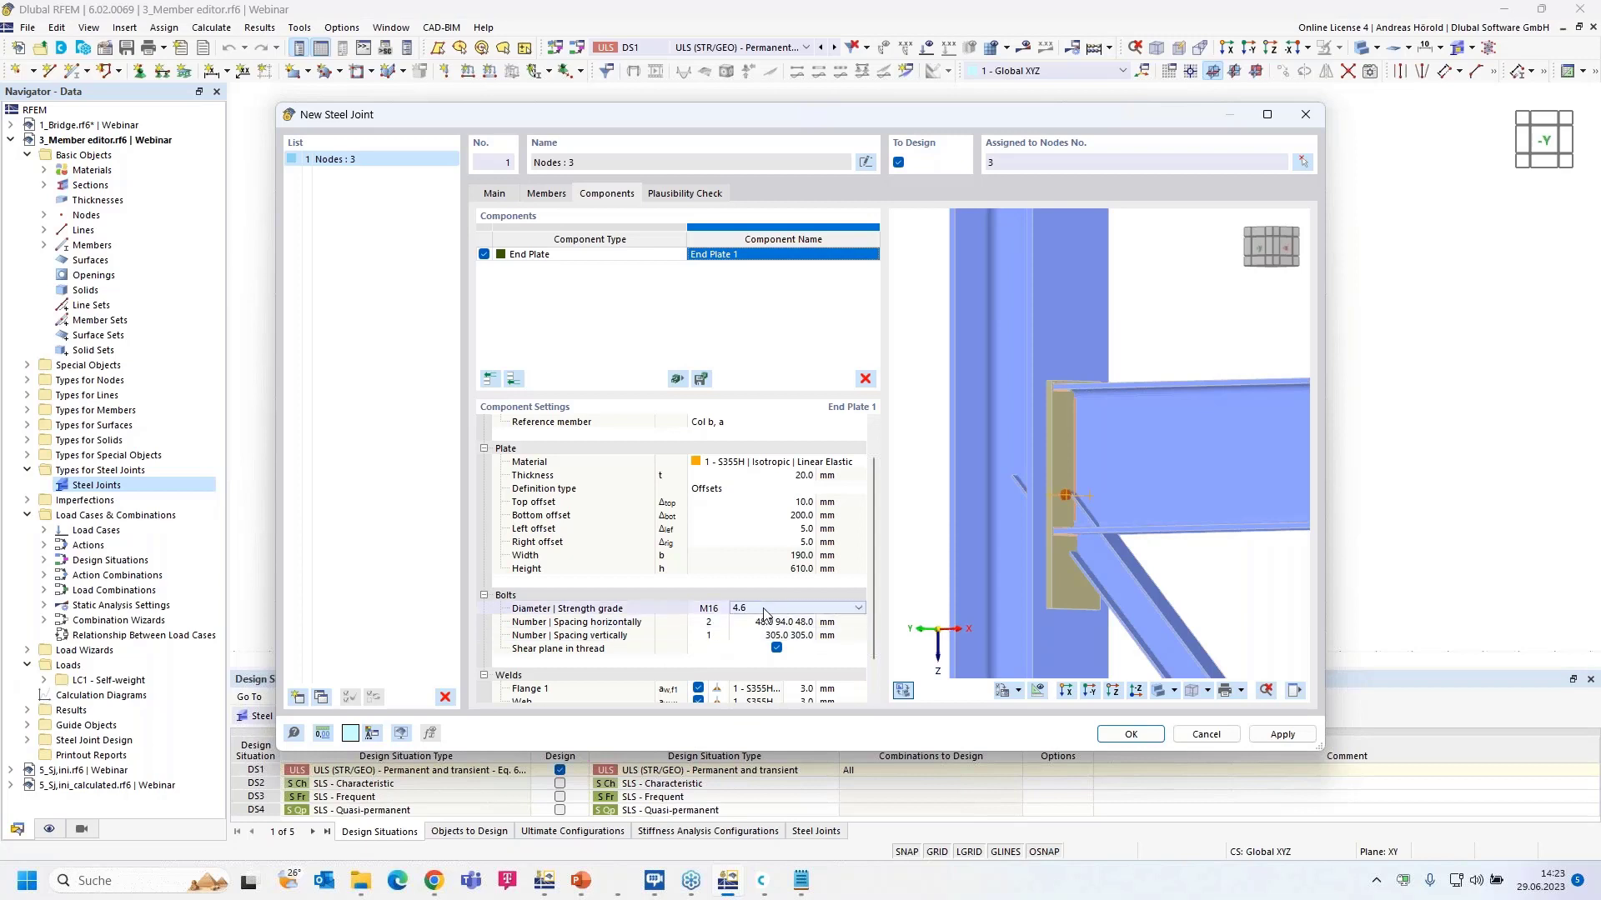
{"action": "left_click", "coordinate": [767, 609]}
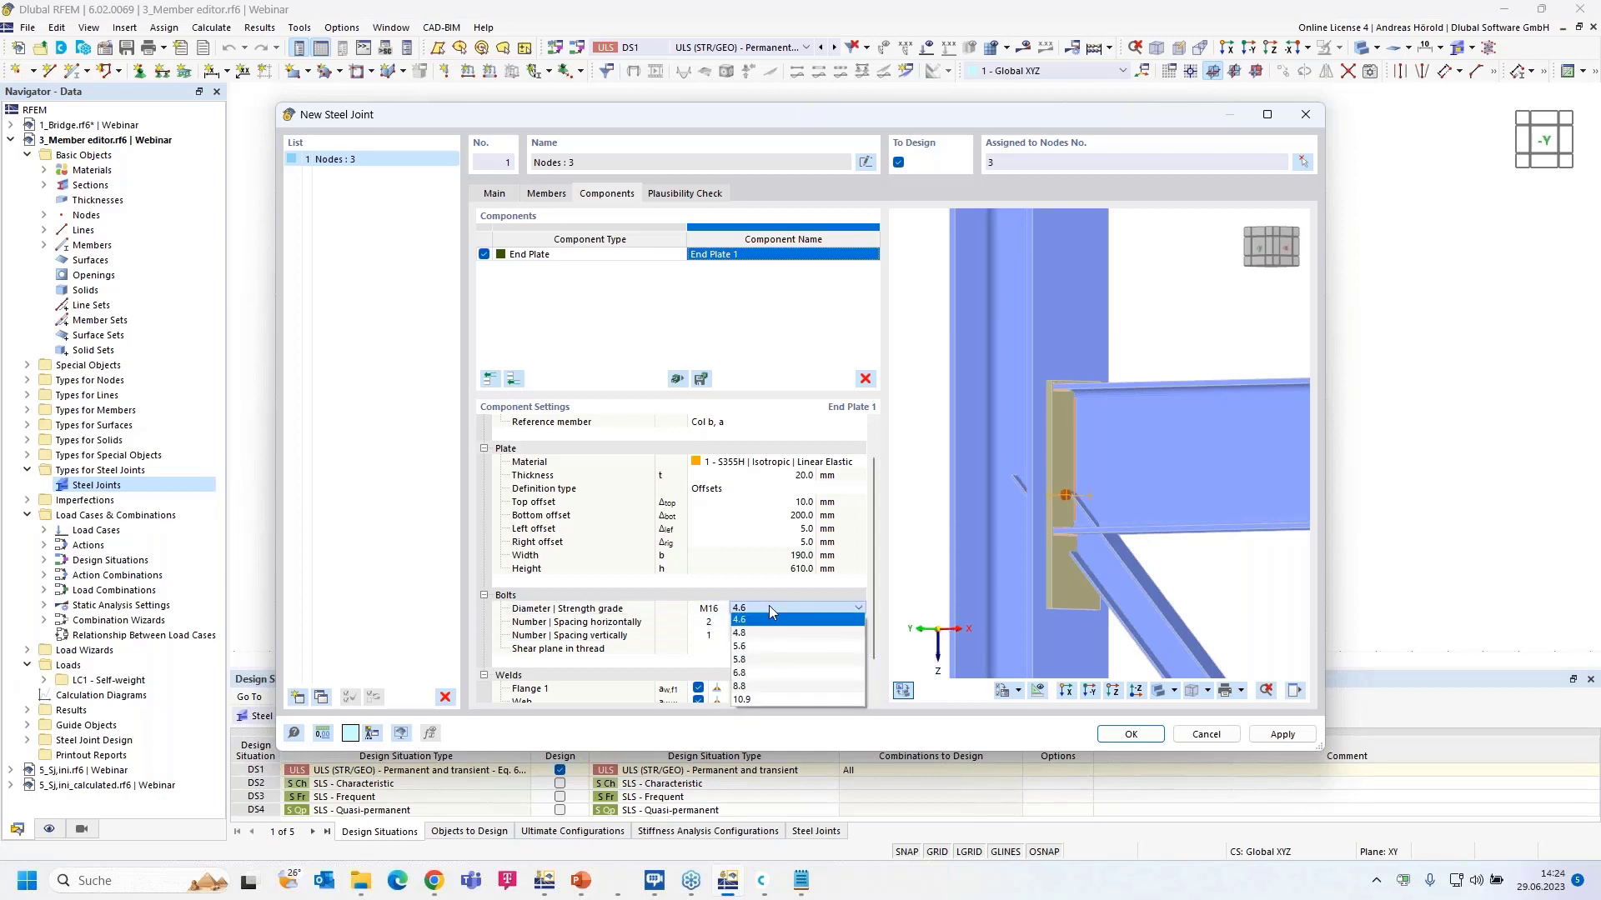
{"action": "left_click", "coordinate": [784, 698]}
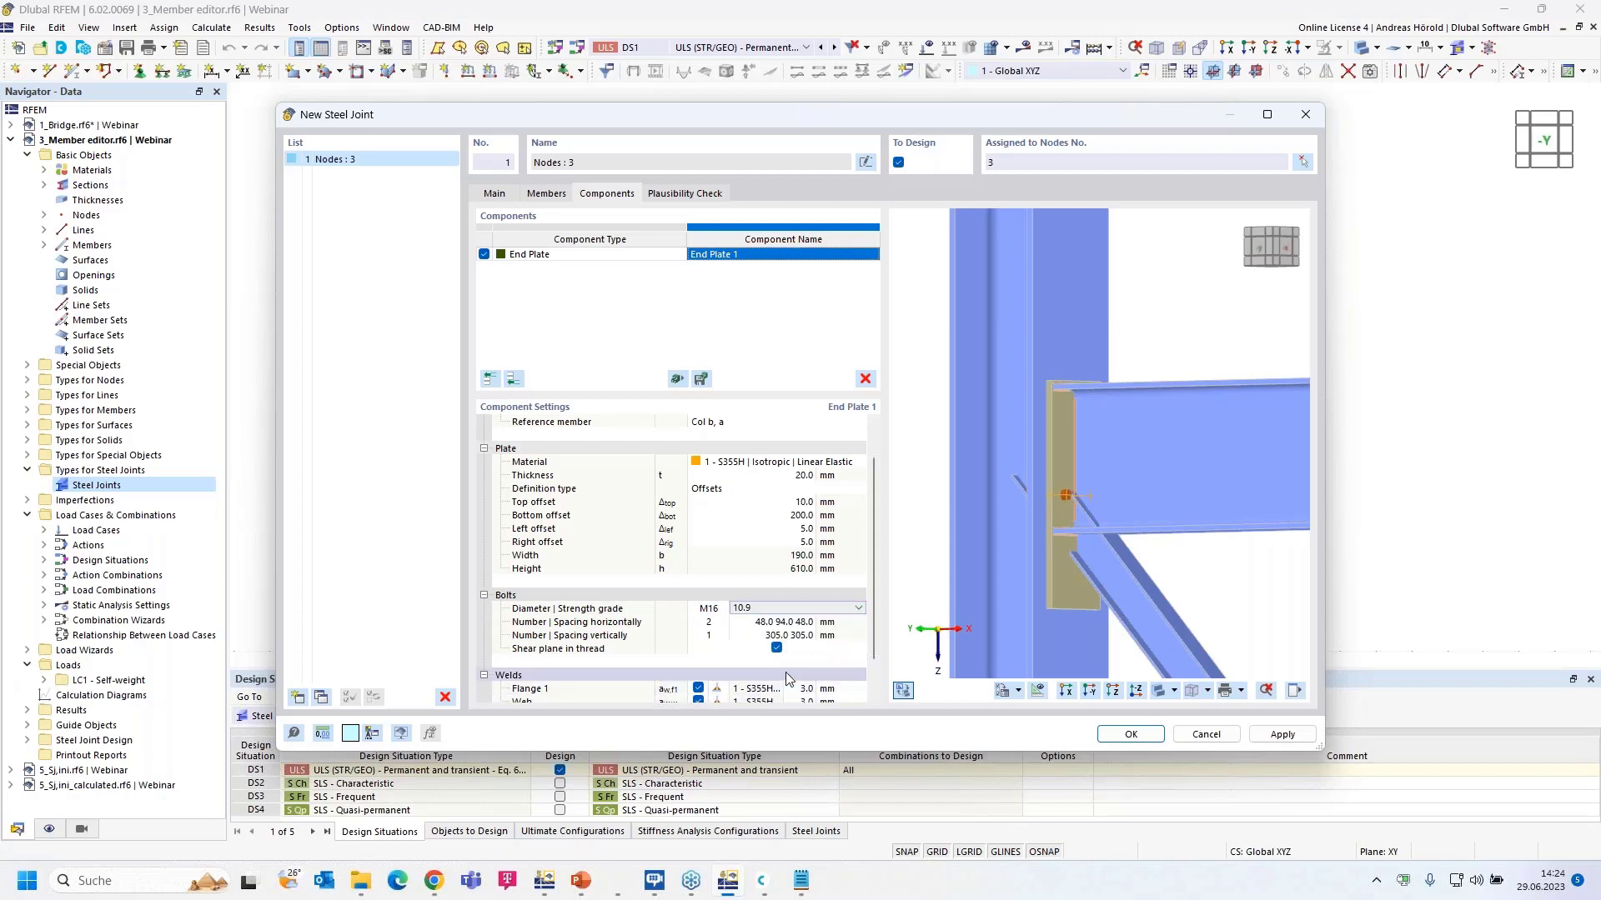
Step: Set the end plate's horizontal bolt spacing to 35, 120 and 35 mm and the number of bolts vertically to 5
{"action": "left_click", "coordinate": [784, 622]}
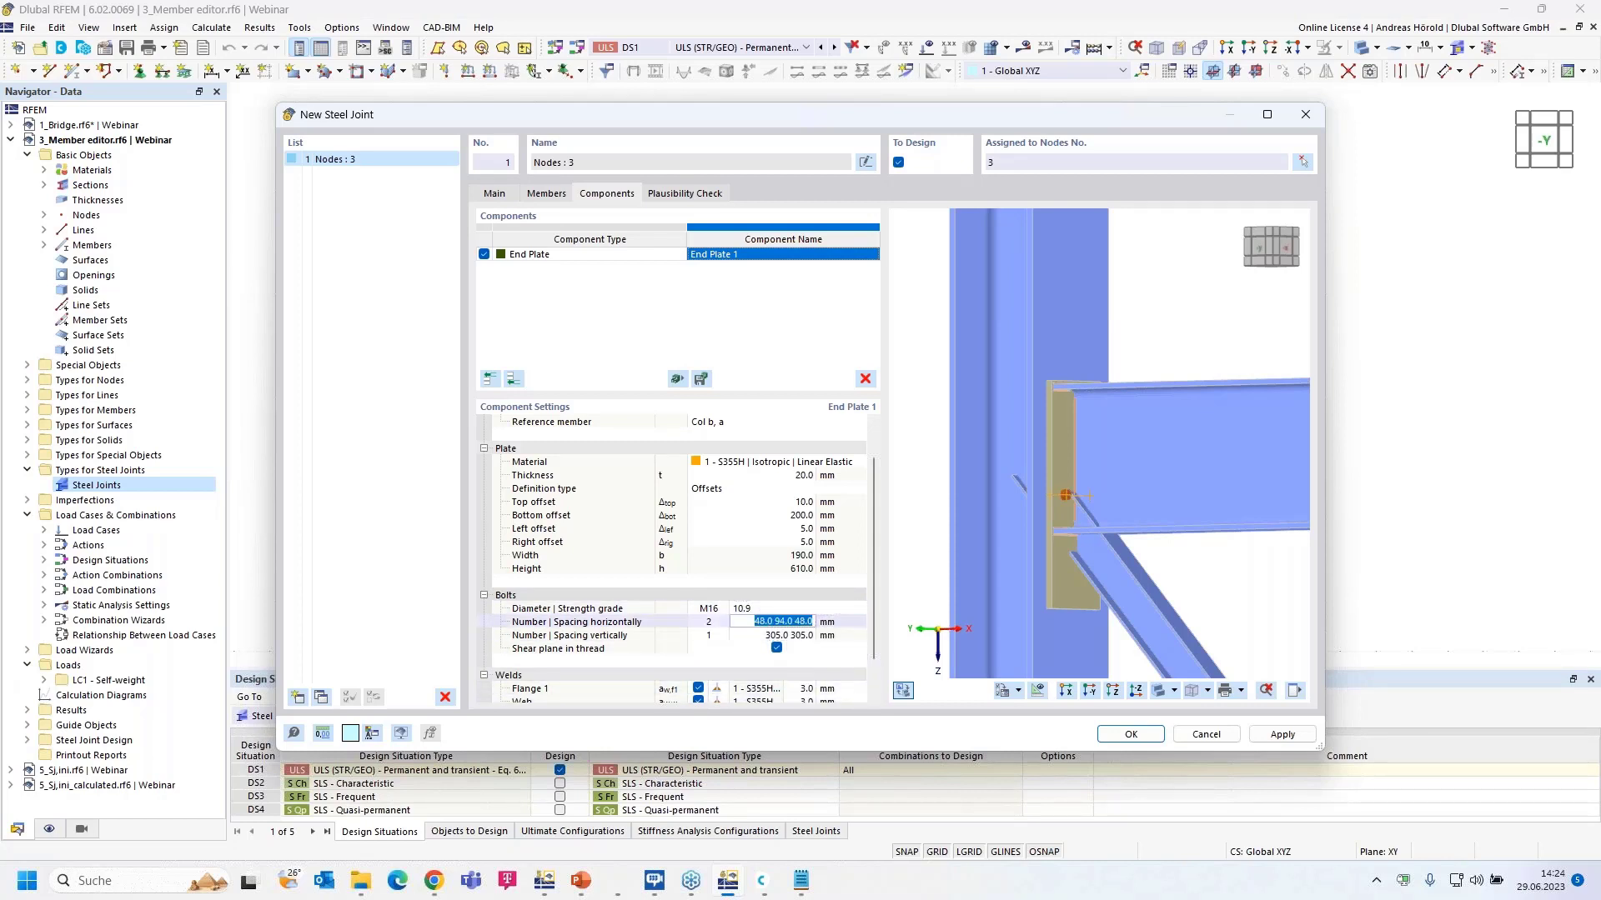
{"action": "type", "text": "35"}
{"action": "key", "text": "Tab"}
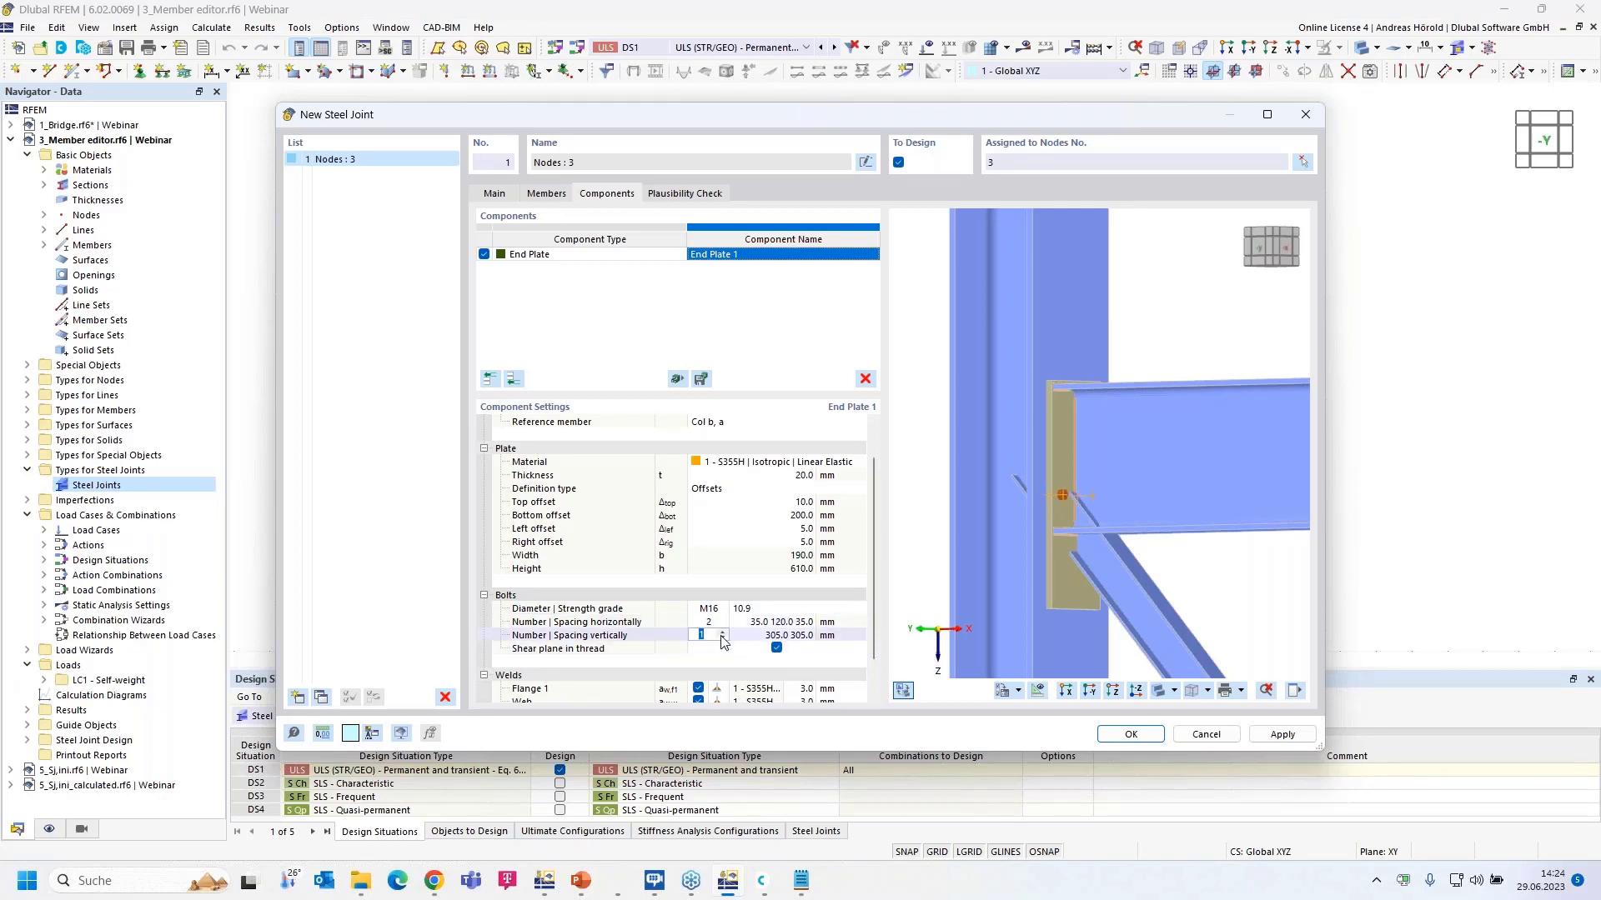
{"action": "left_click", "coordinate": [721, 632]}
{"action": "left_click", "coordinate": [722, 633]}
{"action": "left_click", "coordinate": [722, 633]}
{"action": "left_click", "coordinate": [722, 633]}
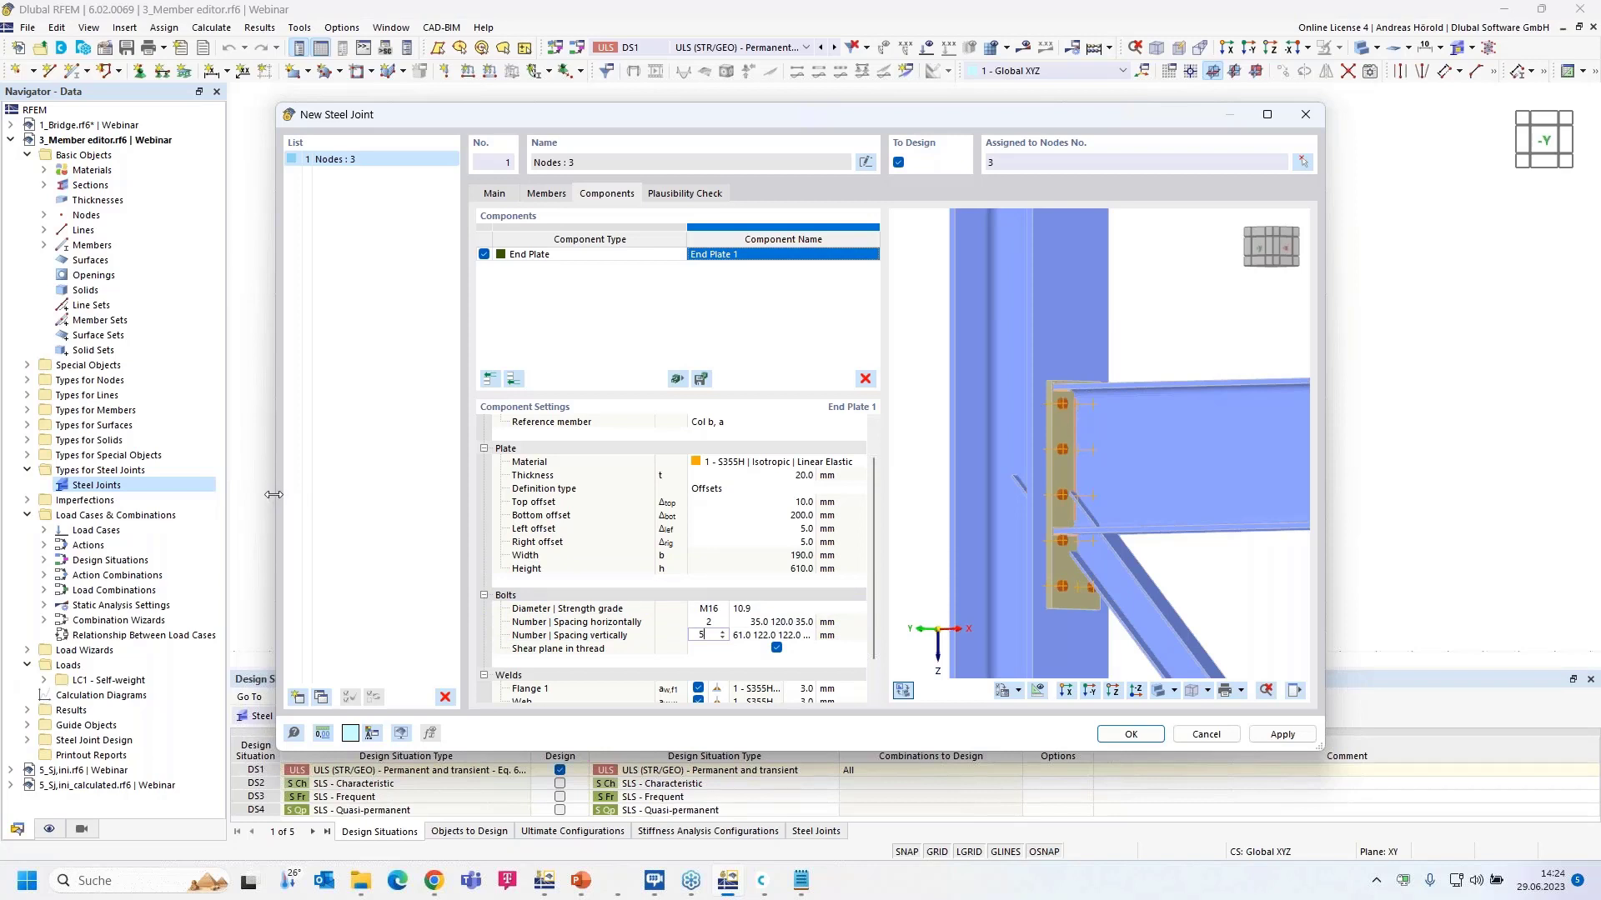
Step: Widen the New Steel Joint dialog on both sides and adjust the value columns of the component settings
{"action": "left_click_drag", "start_coordinate": [276, 492], "coordinate": [27, 501]}
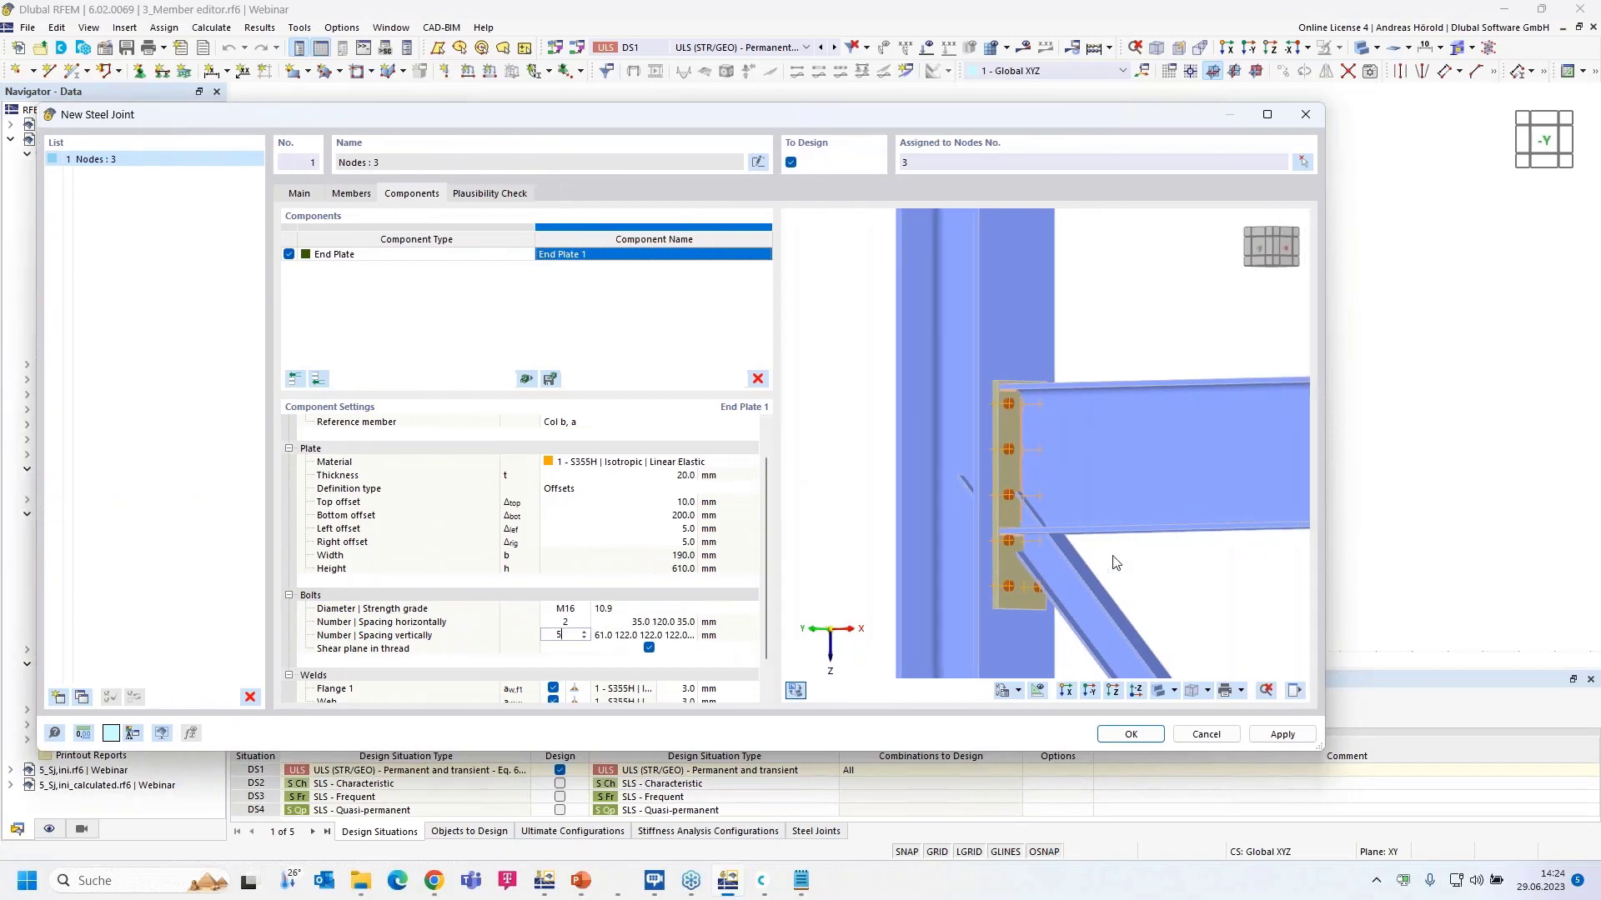
{"action": "left_click_drag", "start_coordinate": [1326, 557], "coordinate": [1474, 556]}
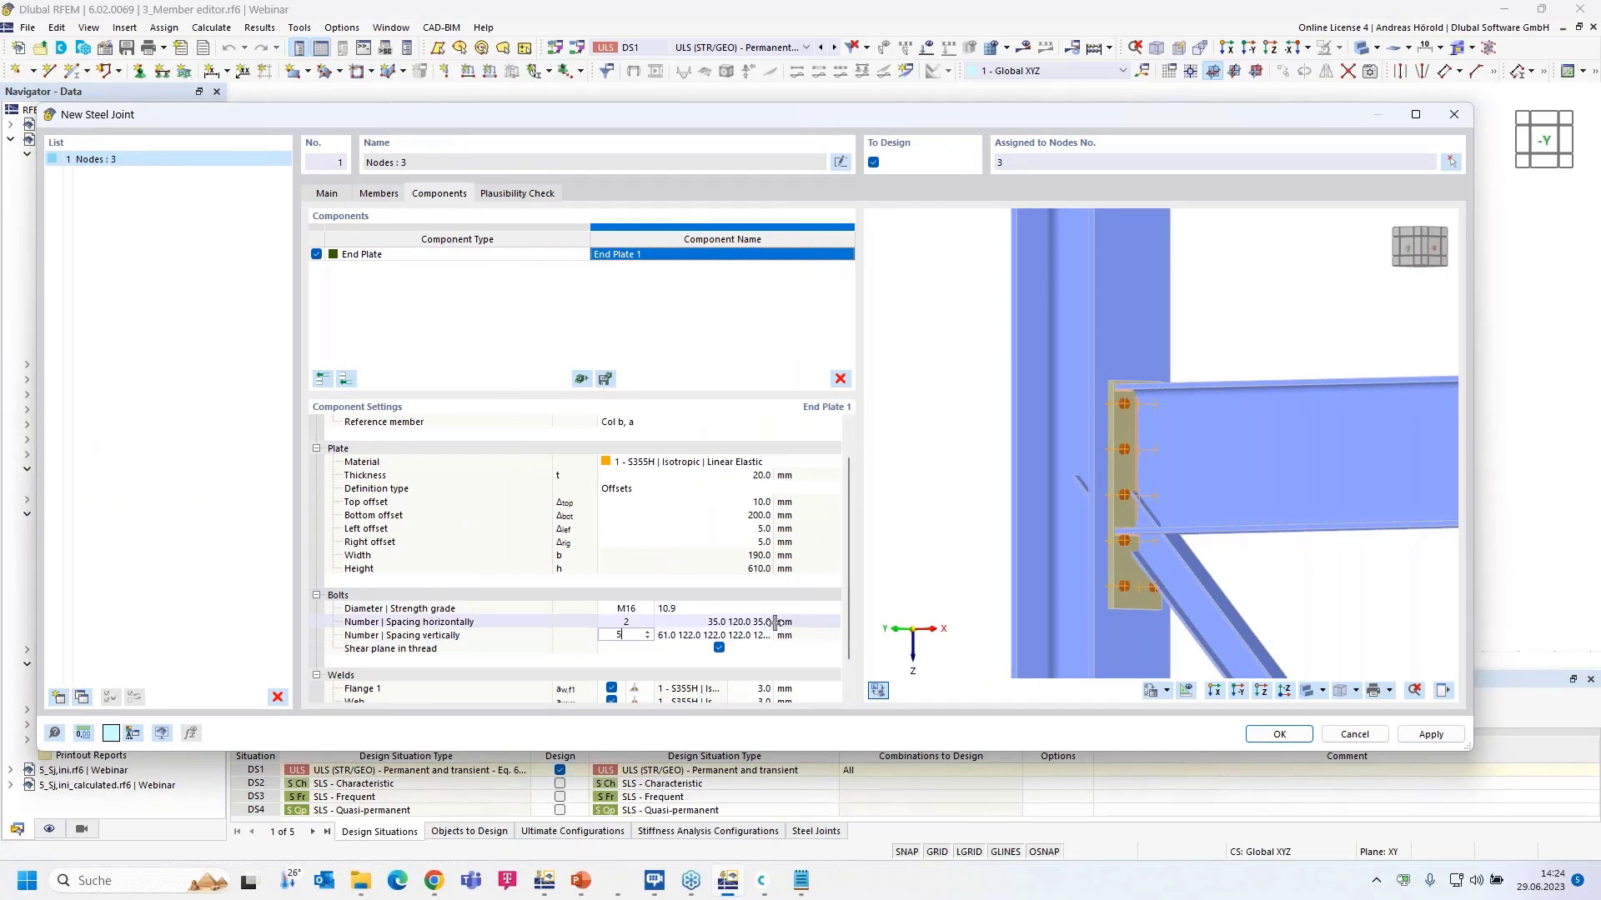
{"action": "left_click_drag", "start_coordinate": [774, 626], "coordinate": [827, 626]}
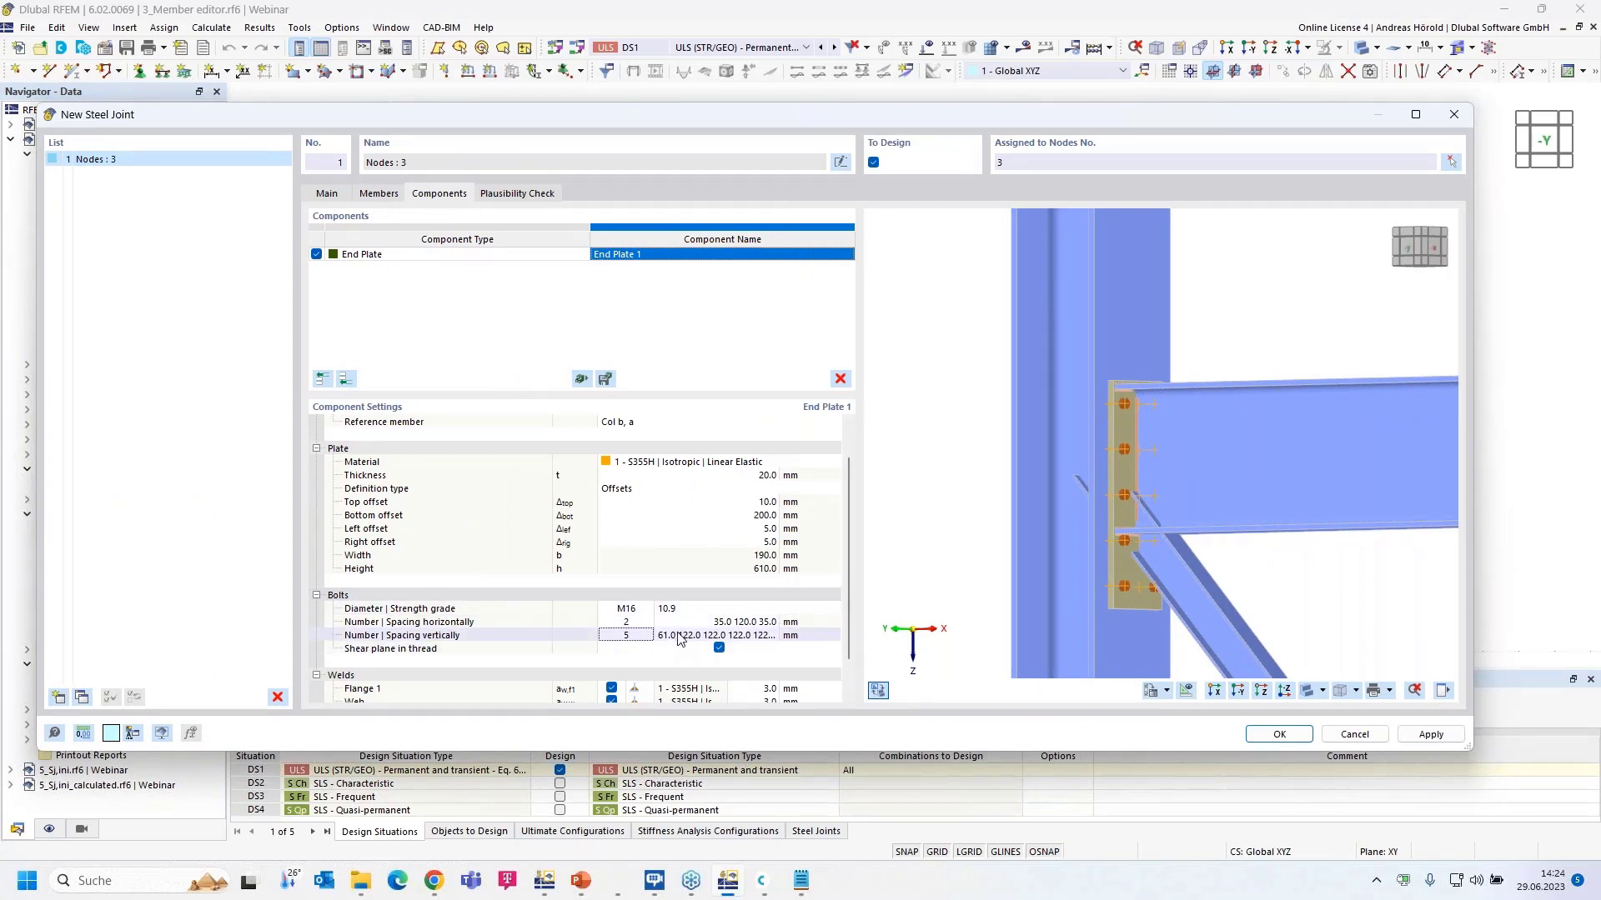
{"action": "left_click_drag", "start_coordinate": [655, 612], "coordinate": [643, 614]}
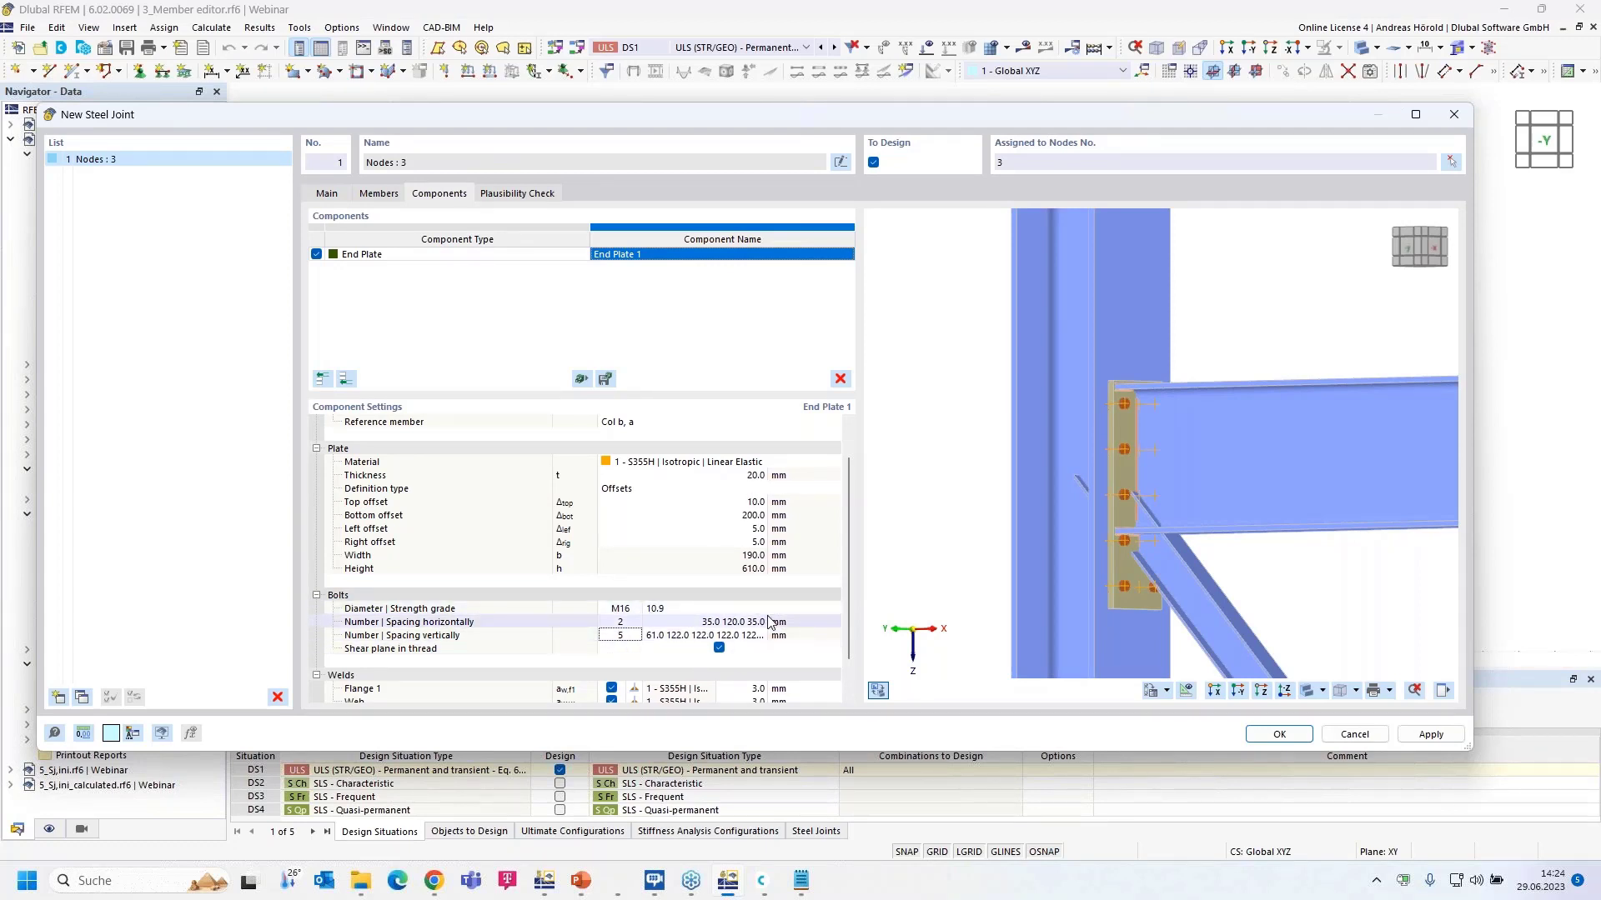
{"action": "left_click_drag", "start_coordinate": [778, 622], "coordinate": [796, 621]}
Step: Set the end plate's vertical bolt spacings to 60, 50, 240, 100 and 100 mm
{"action": "left_click", "coordinate": [671, 634]}
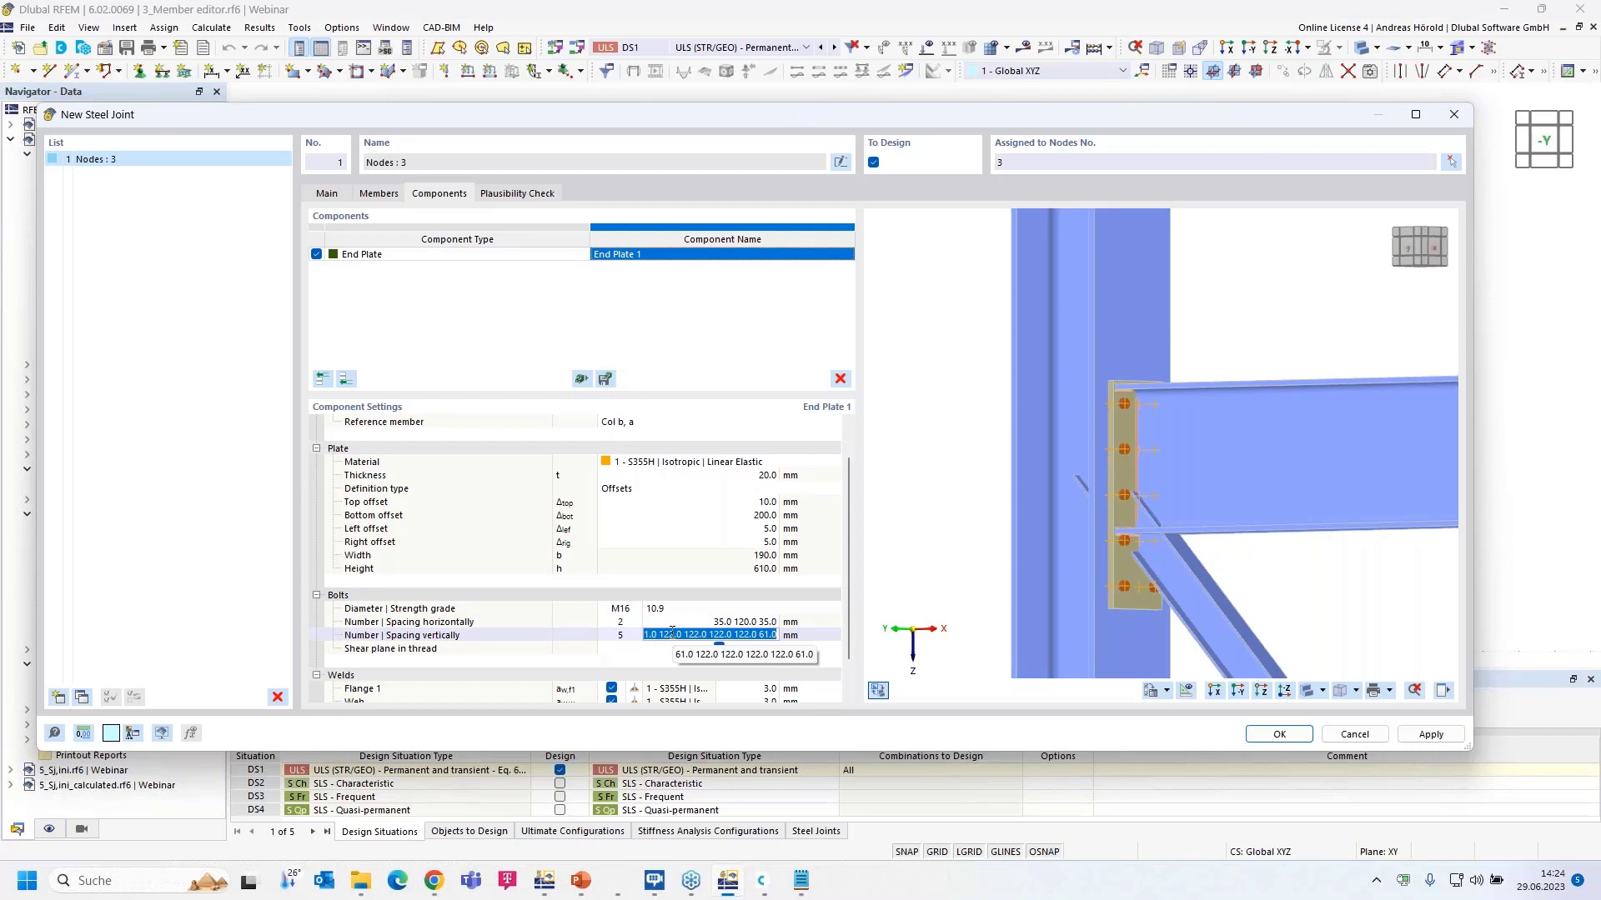
{"action": "type", "text": "60"}
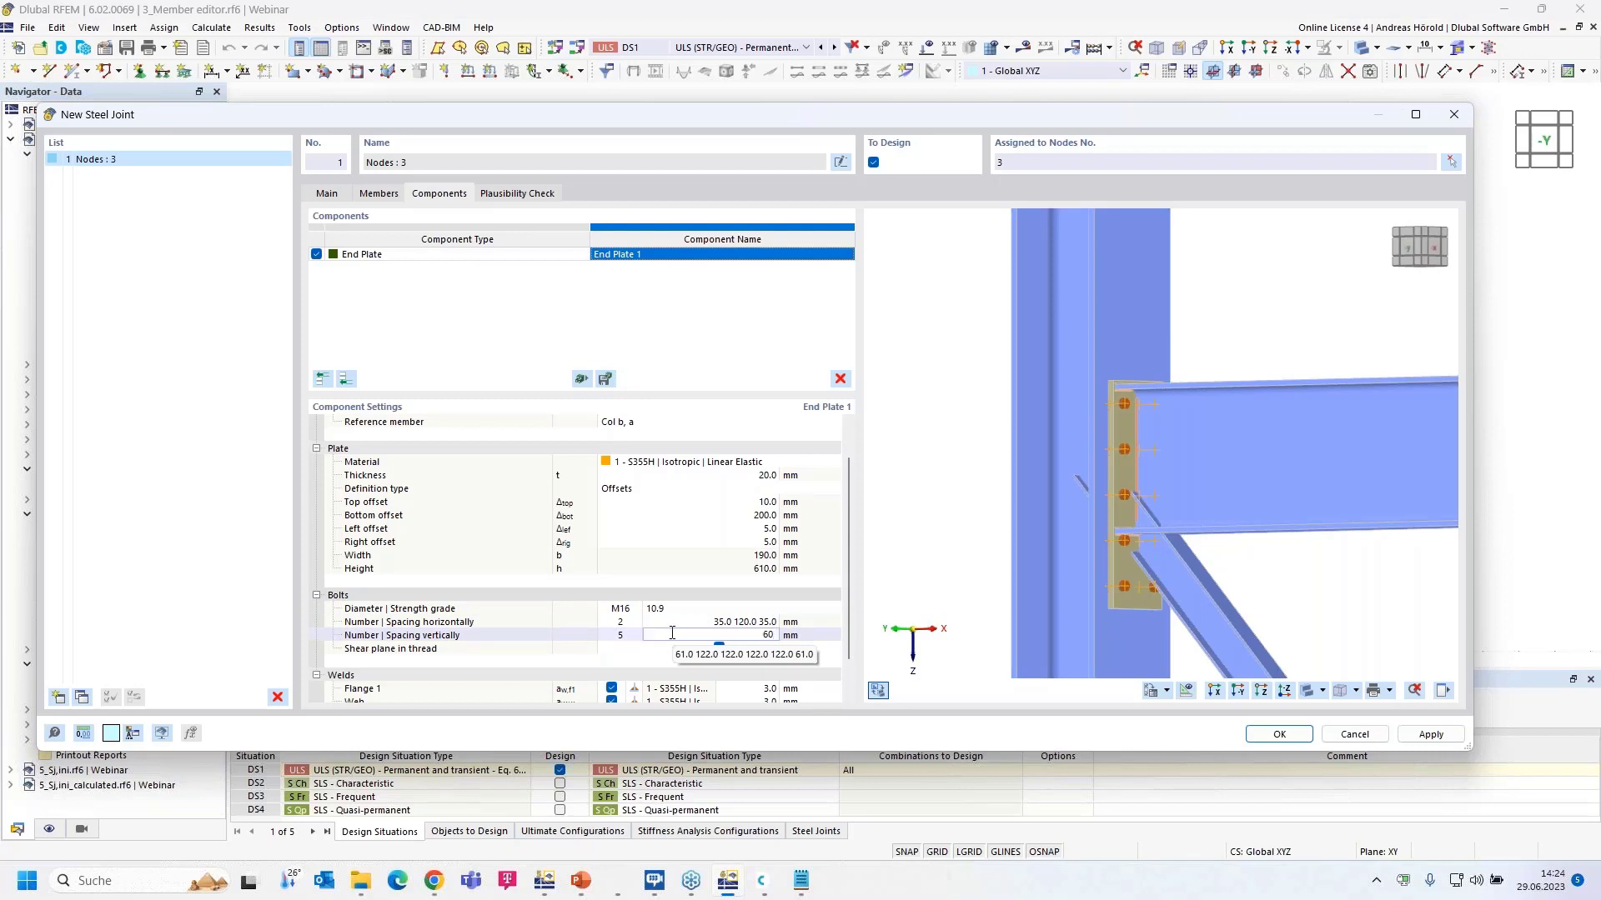
{"action": "type", "text": " 50 240 100 100"}
{"action": "key", "text": "Return"}
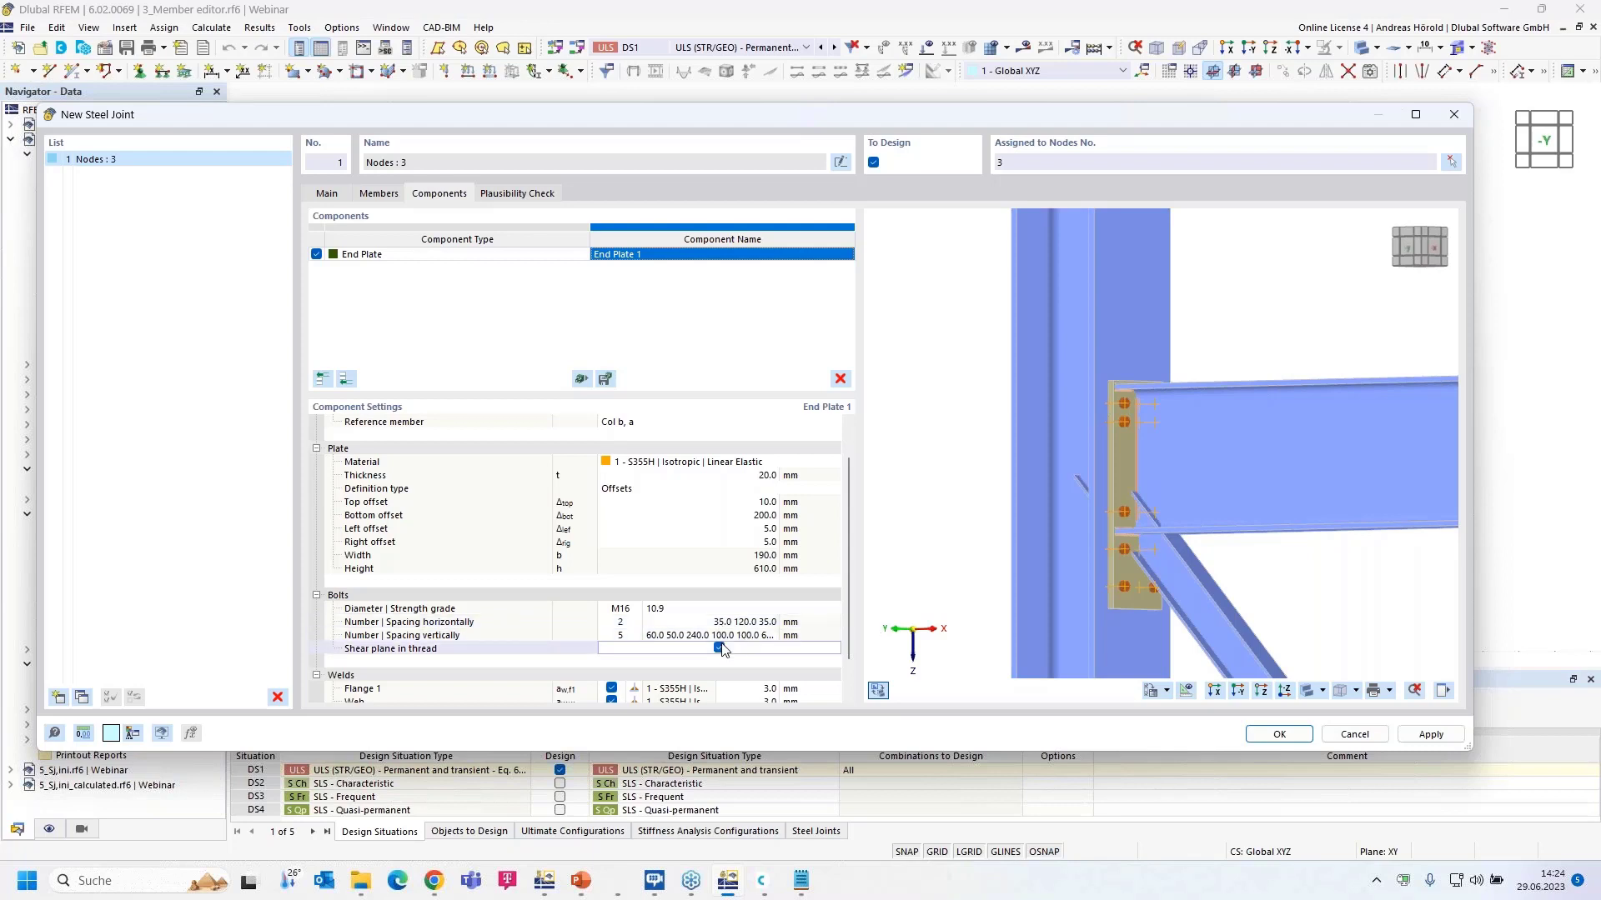
Step: Set the end plate's weld sizes to 5 mm for Flange 1, 4 mm for the web and 5 mm for Flange 2
{"action": "scroll", "coordinate": [722, 644], "scroll_direction": "down", "scroll_amount": 1}
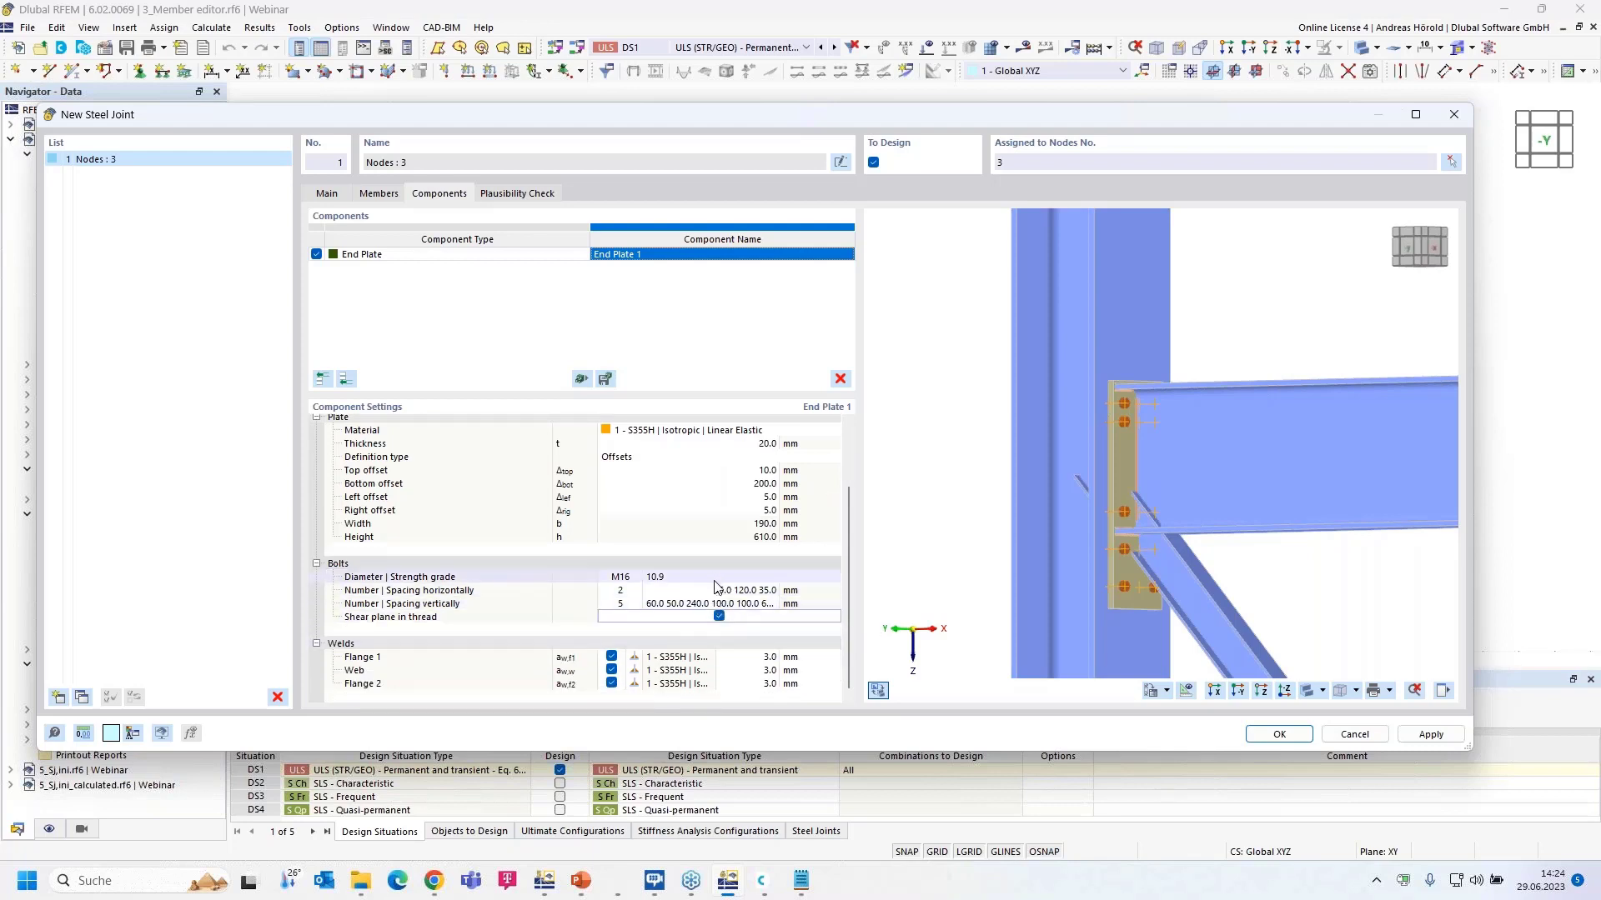
{"action": "left_click", "coordinate": [770, 659]}
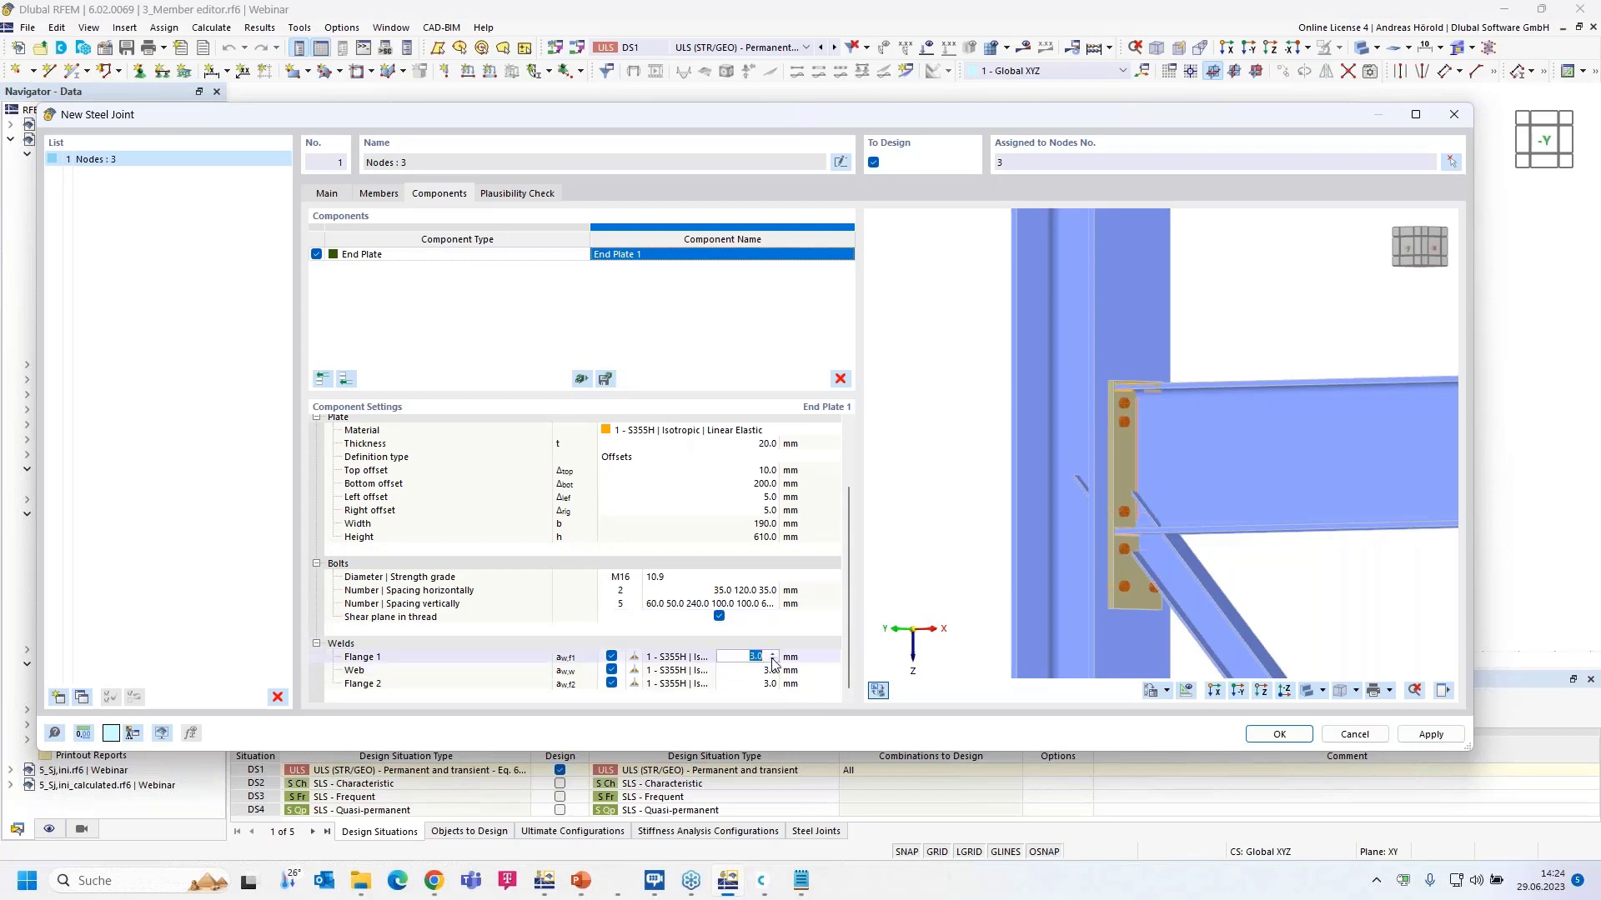
{"action": "type", "text": "5"}
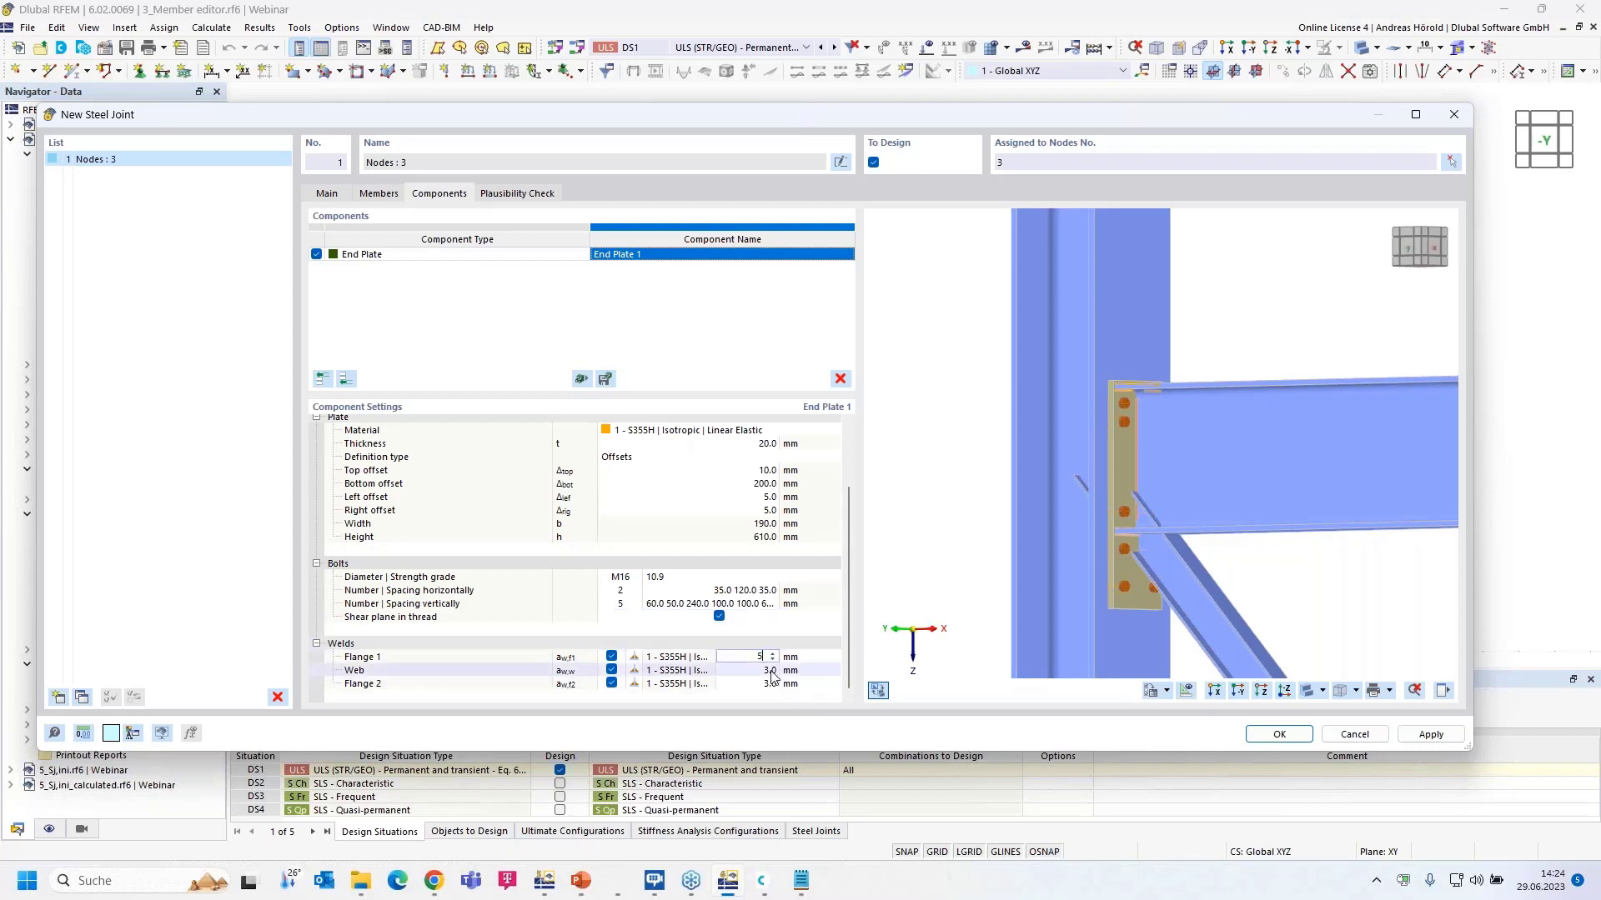
{"action": "left_click", "coordinate": [770, 672]}
{"action": "type", "text": "4"}
{"action": "key", "text": "Return"}
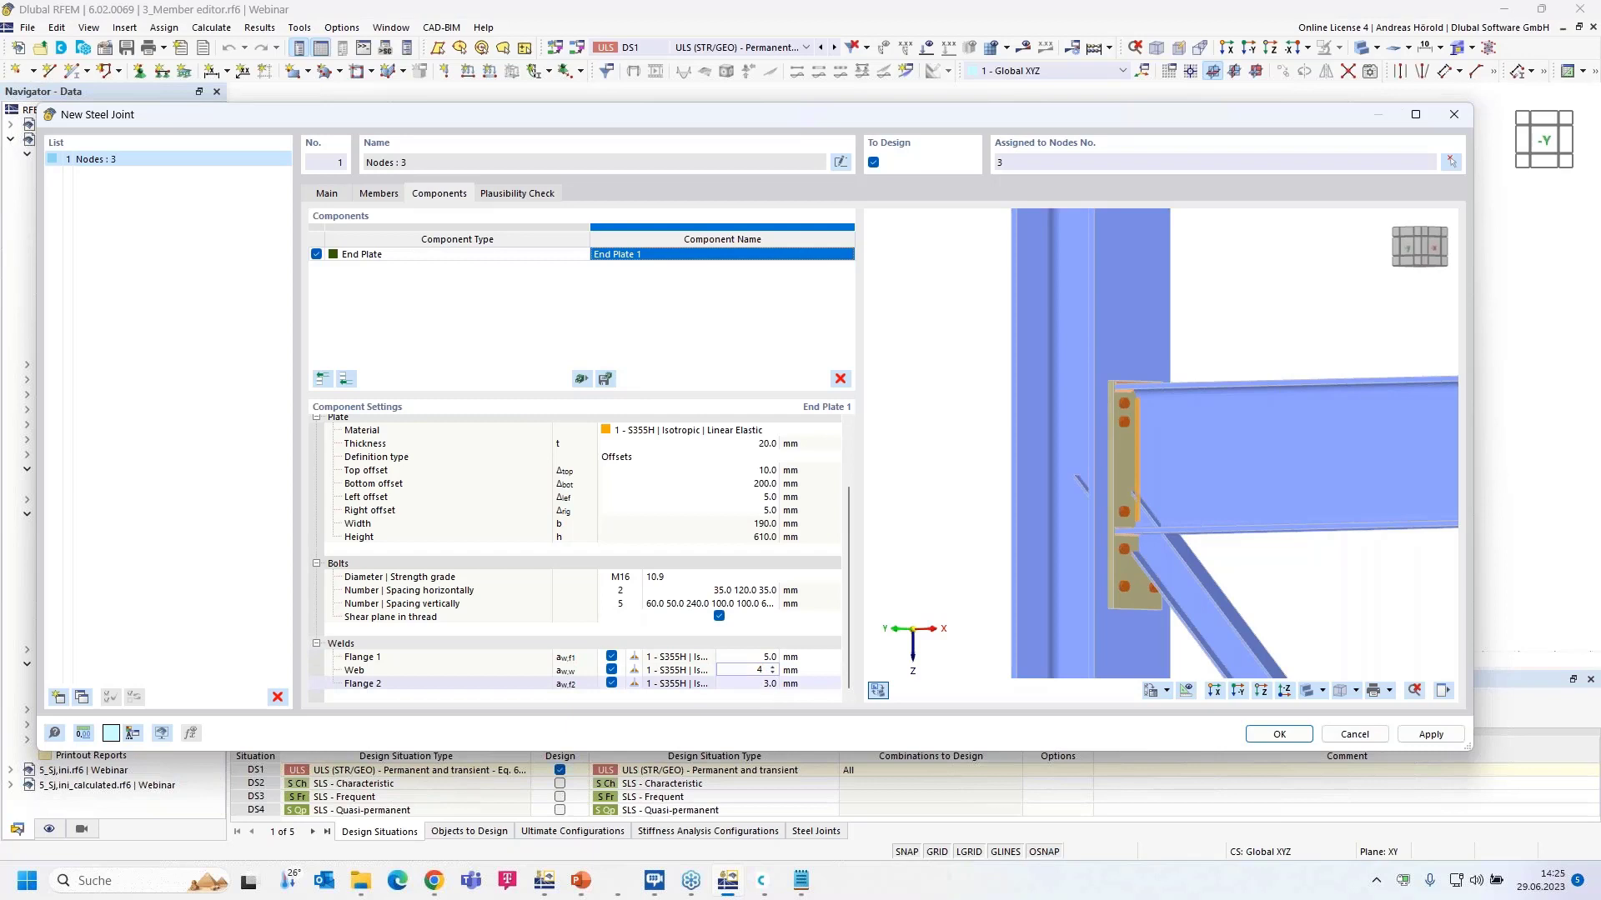
{"action": "type", "text": "5"}
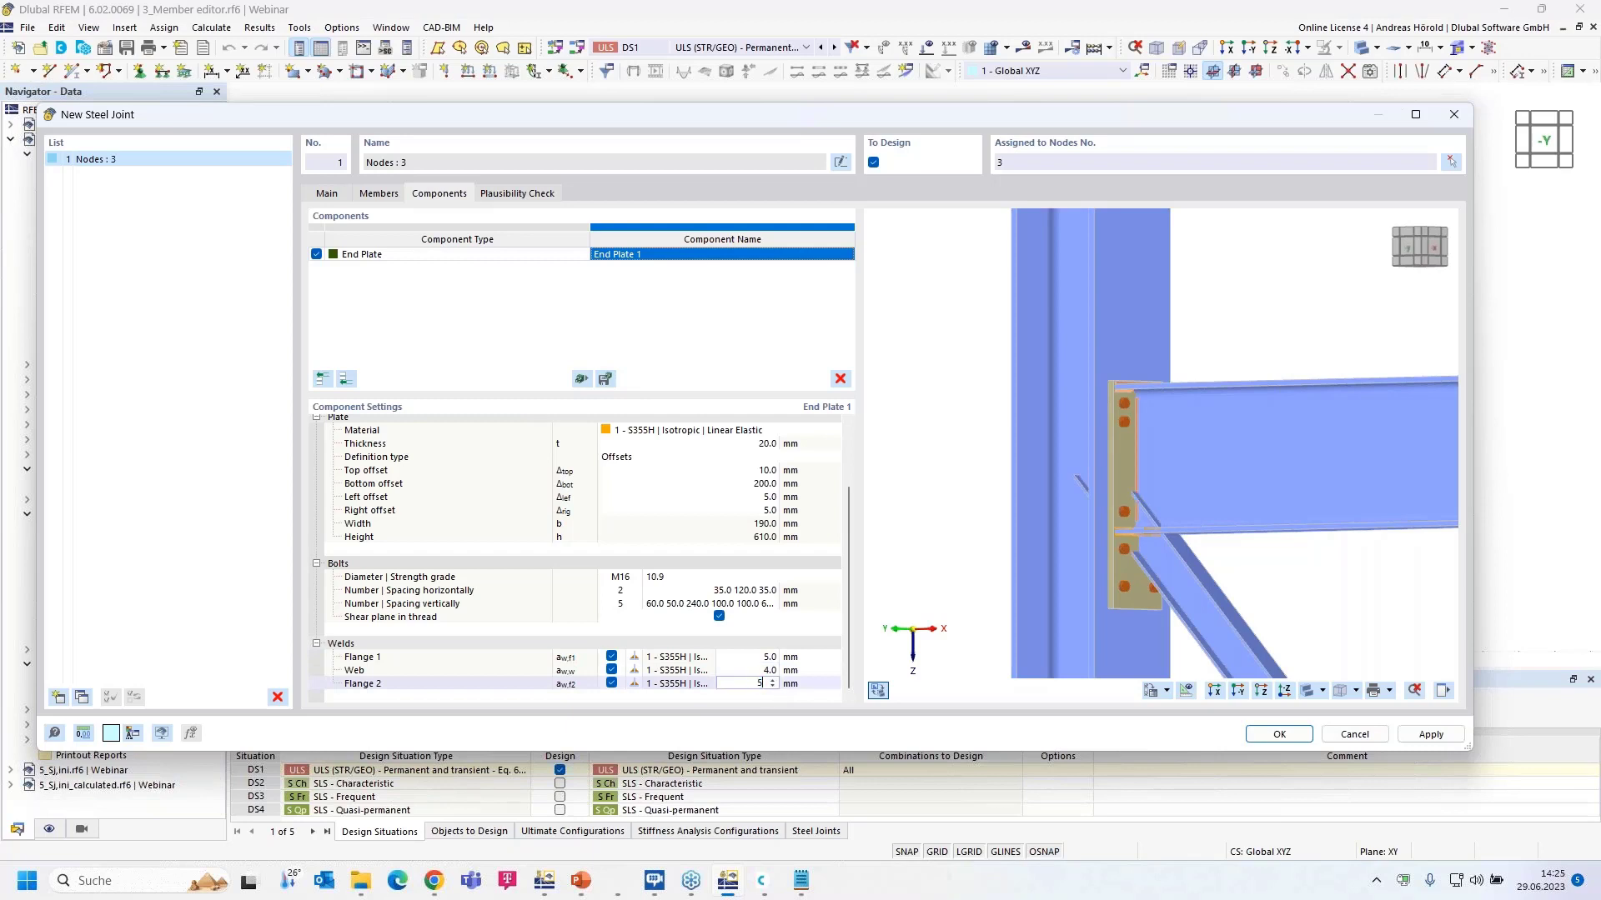
{"action": "left_click", "coordinate": [813, 670]}
Step: Show the joint from the side along the Y axis and add a Haunch component after the end plate
{"action": "scroll", "coordinate": [1132, 522], "scroll_direction": "up", "scroll_amount": 3}
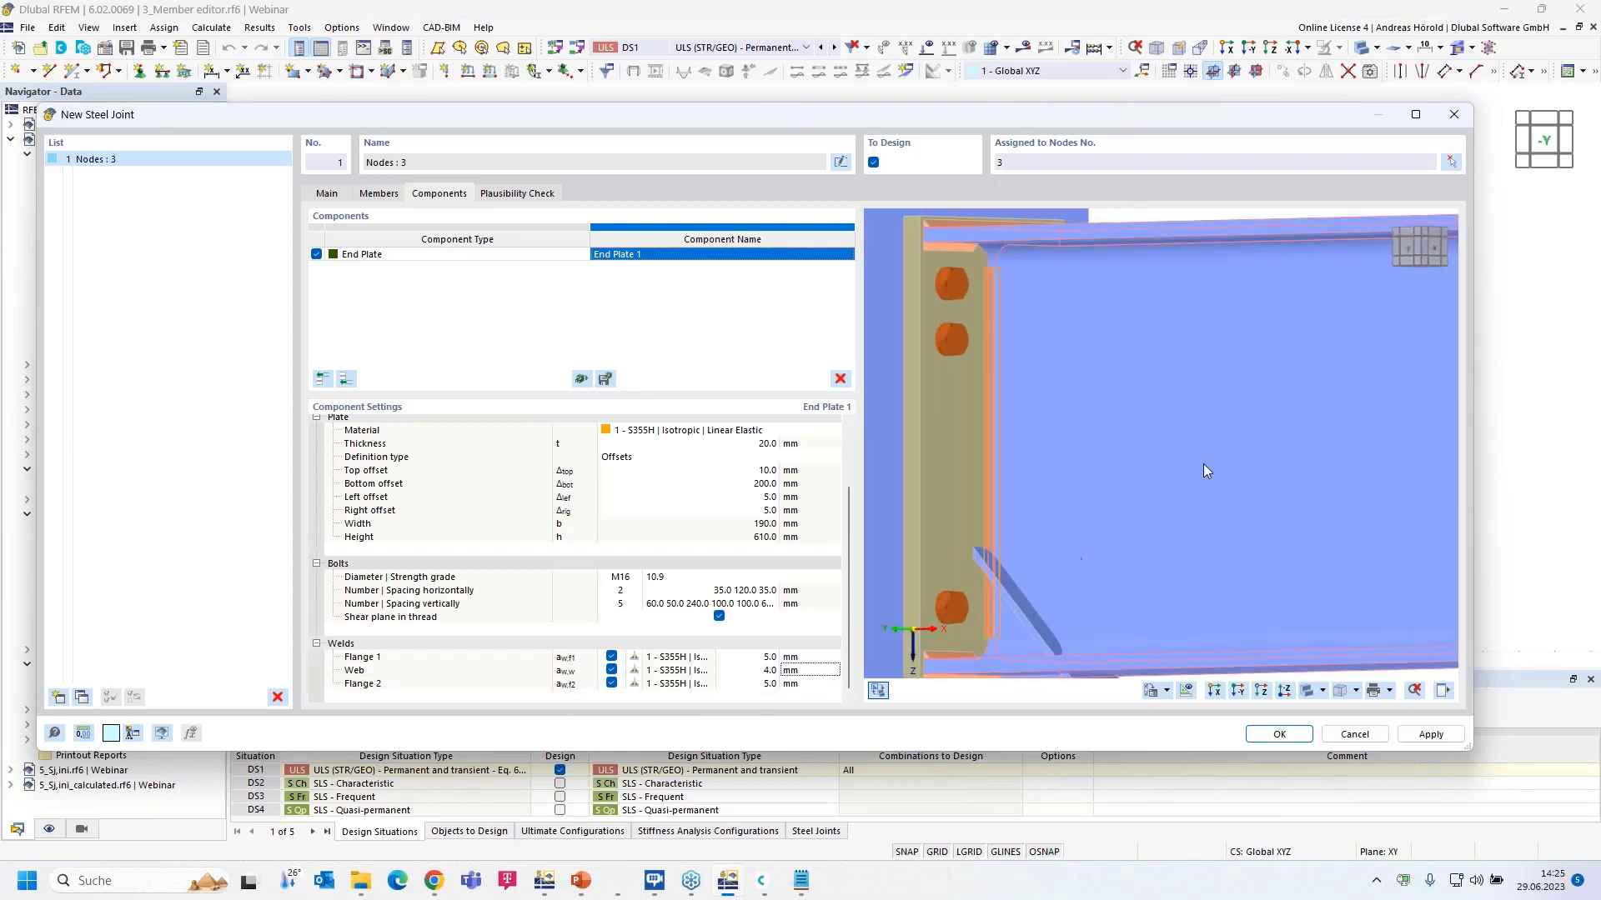
{"action": "scroll", "coordinate": [1130, 525], "scroll_direction": "down", "scroll_amount": 1}
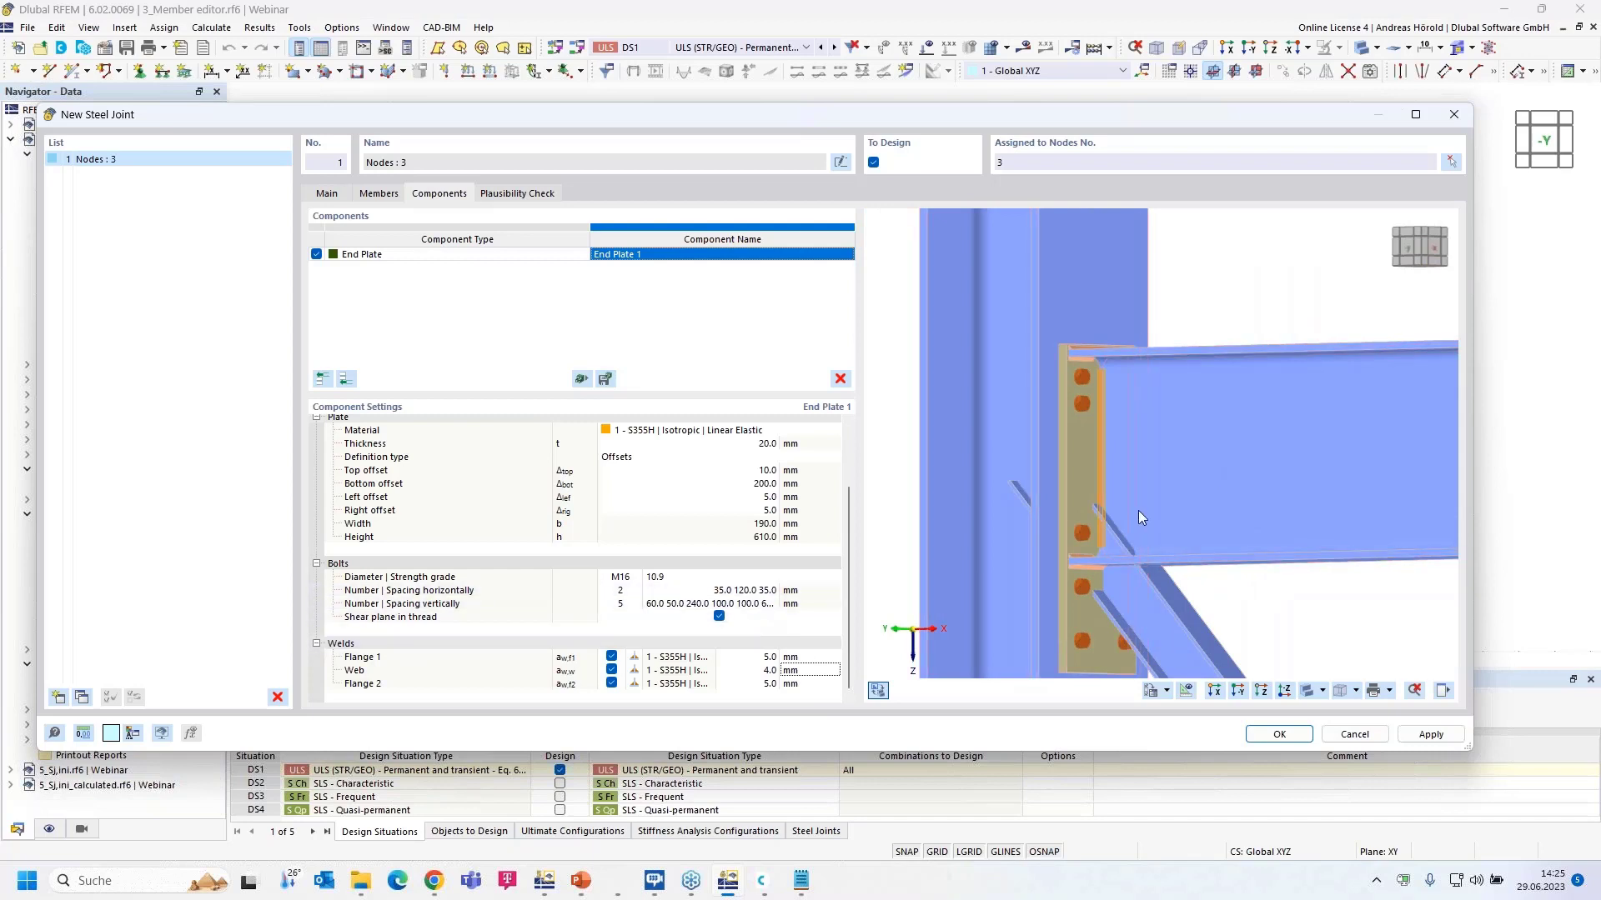
{"action": "scroll", "coordinate": [1138, 511], "scroll_direction": "down", "scroll_amount": 2}
{"action": "middle_click_drag", "start_coordinate": [1167, 498], "coordinate": [1127, 492]}
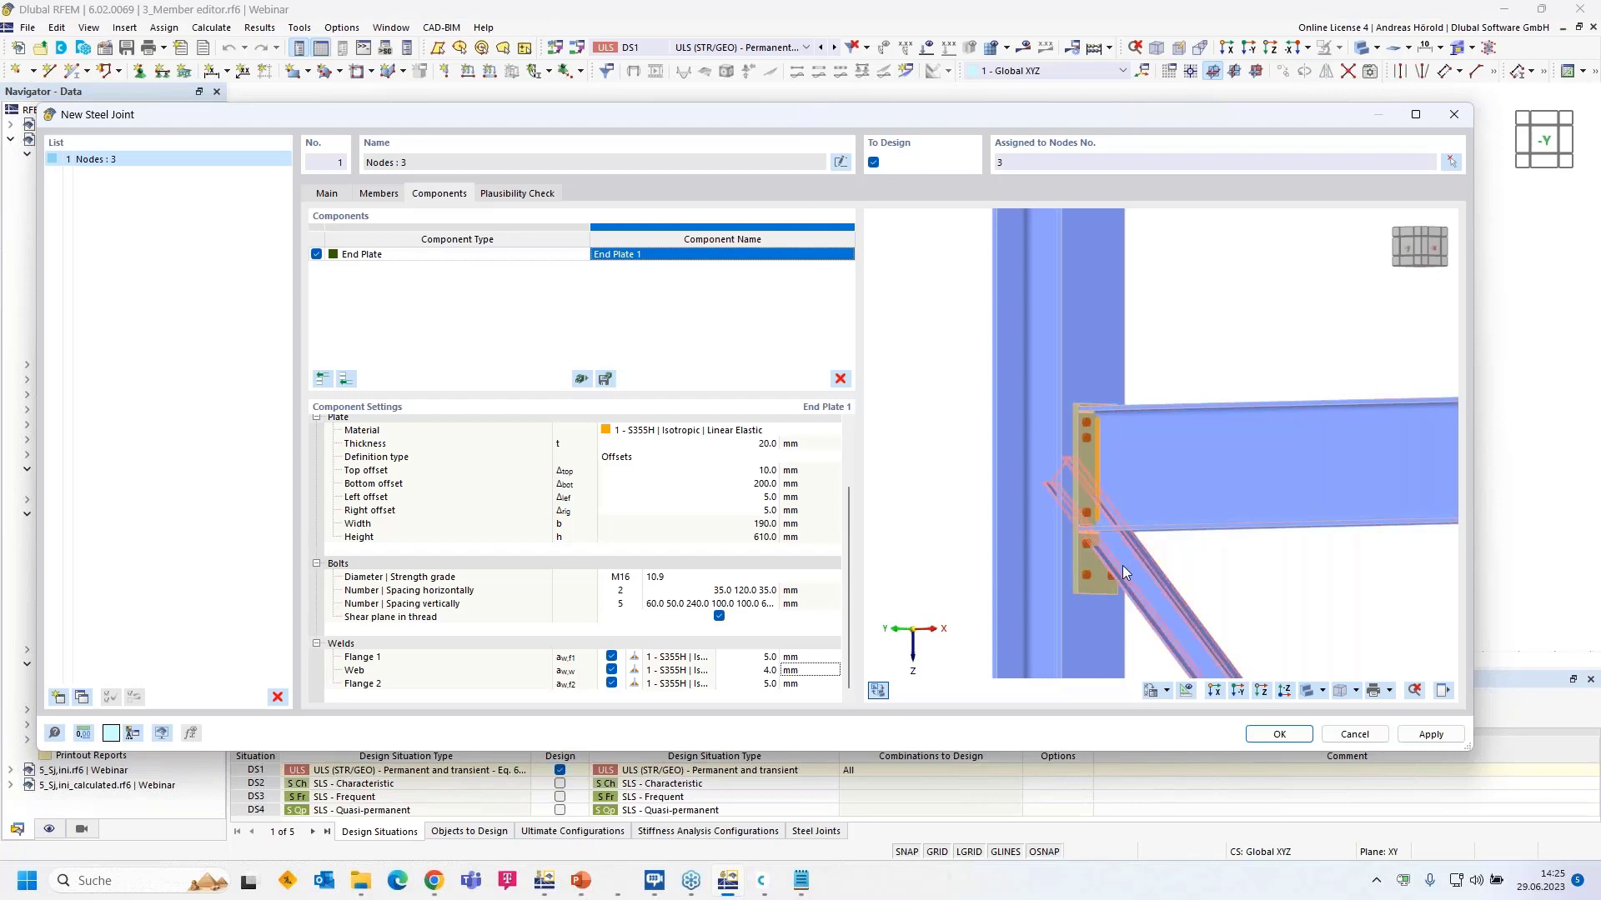
{"action": "left_click", "coordinate": [1237, 691]}
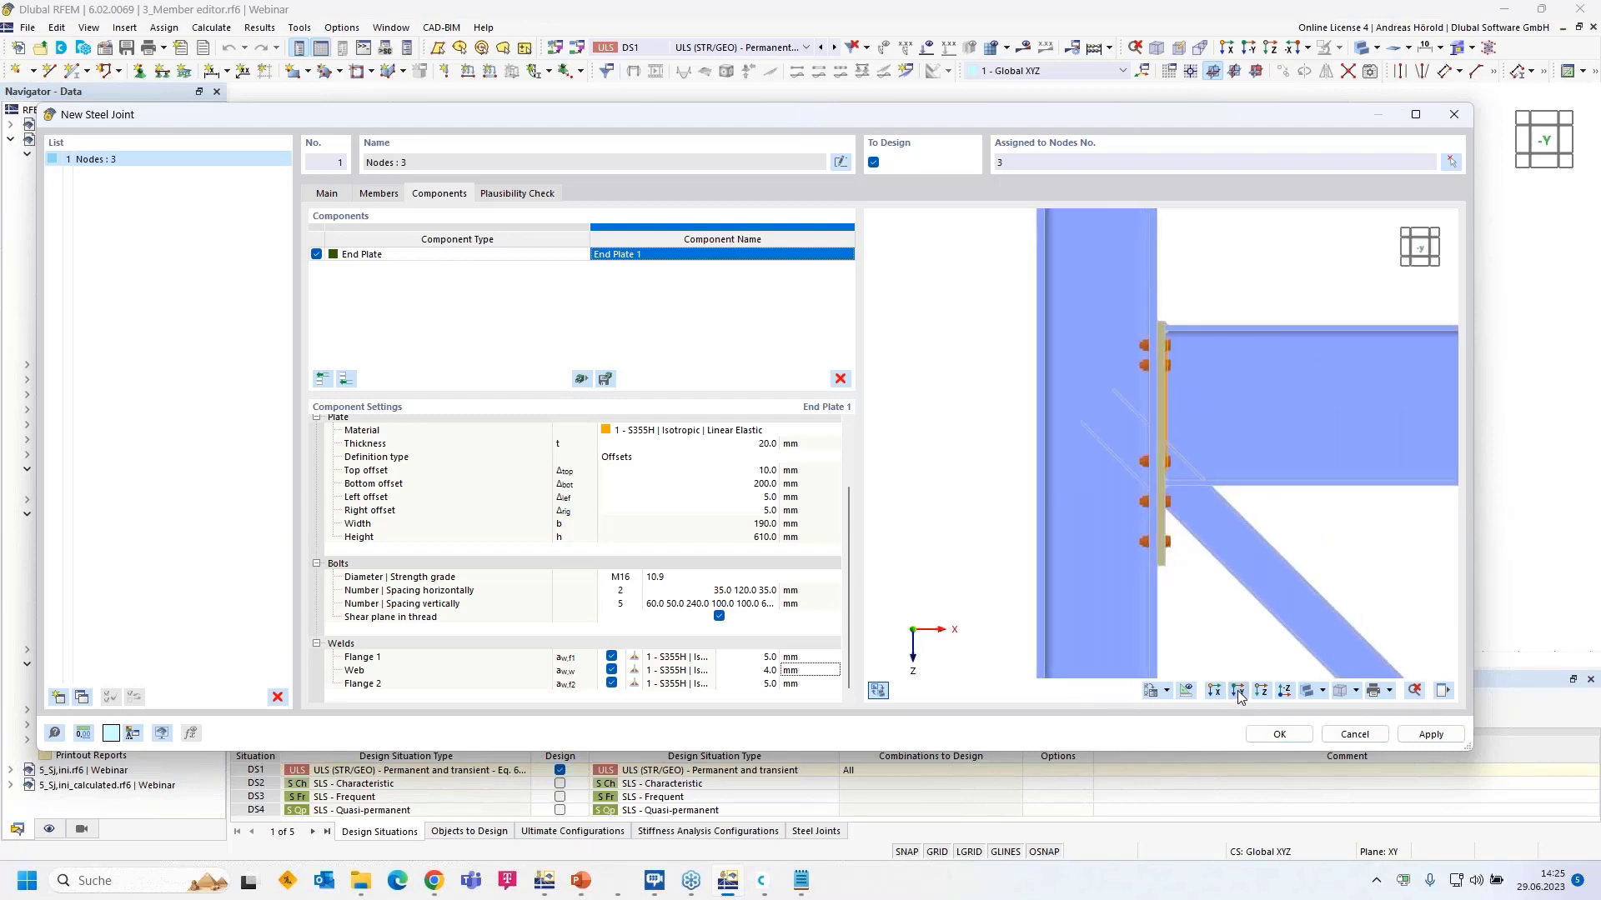
{"action": "left_click", "coordinate": [346, 380]}
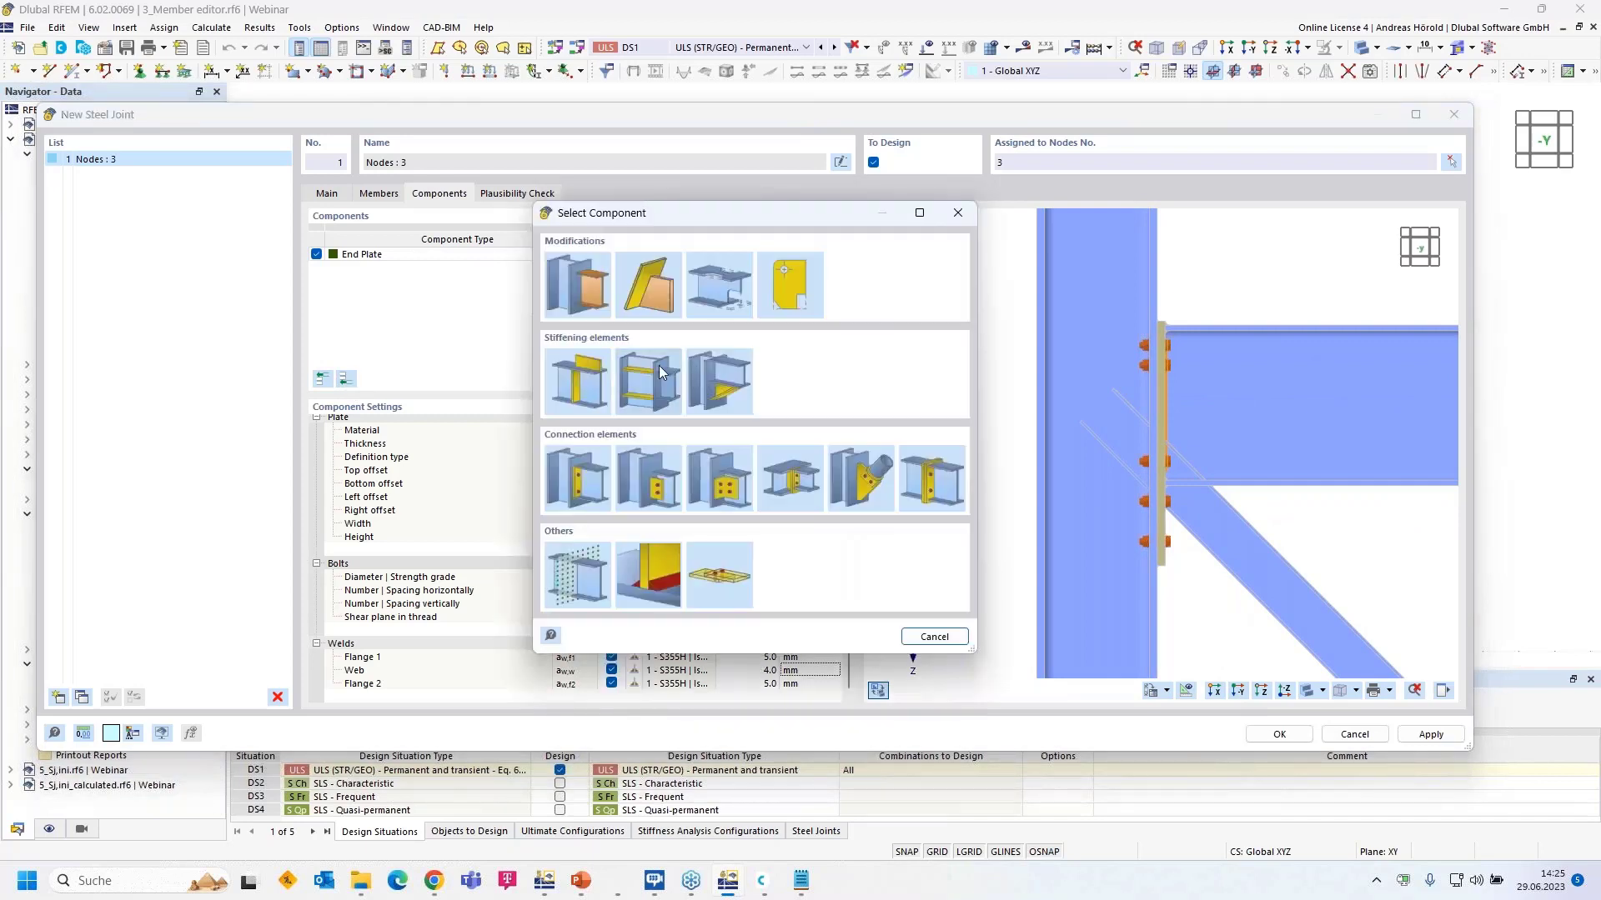
{"action": "left_click", "coordinate": [711, 380]}
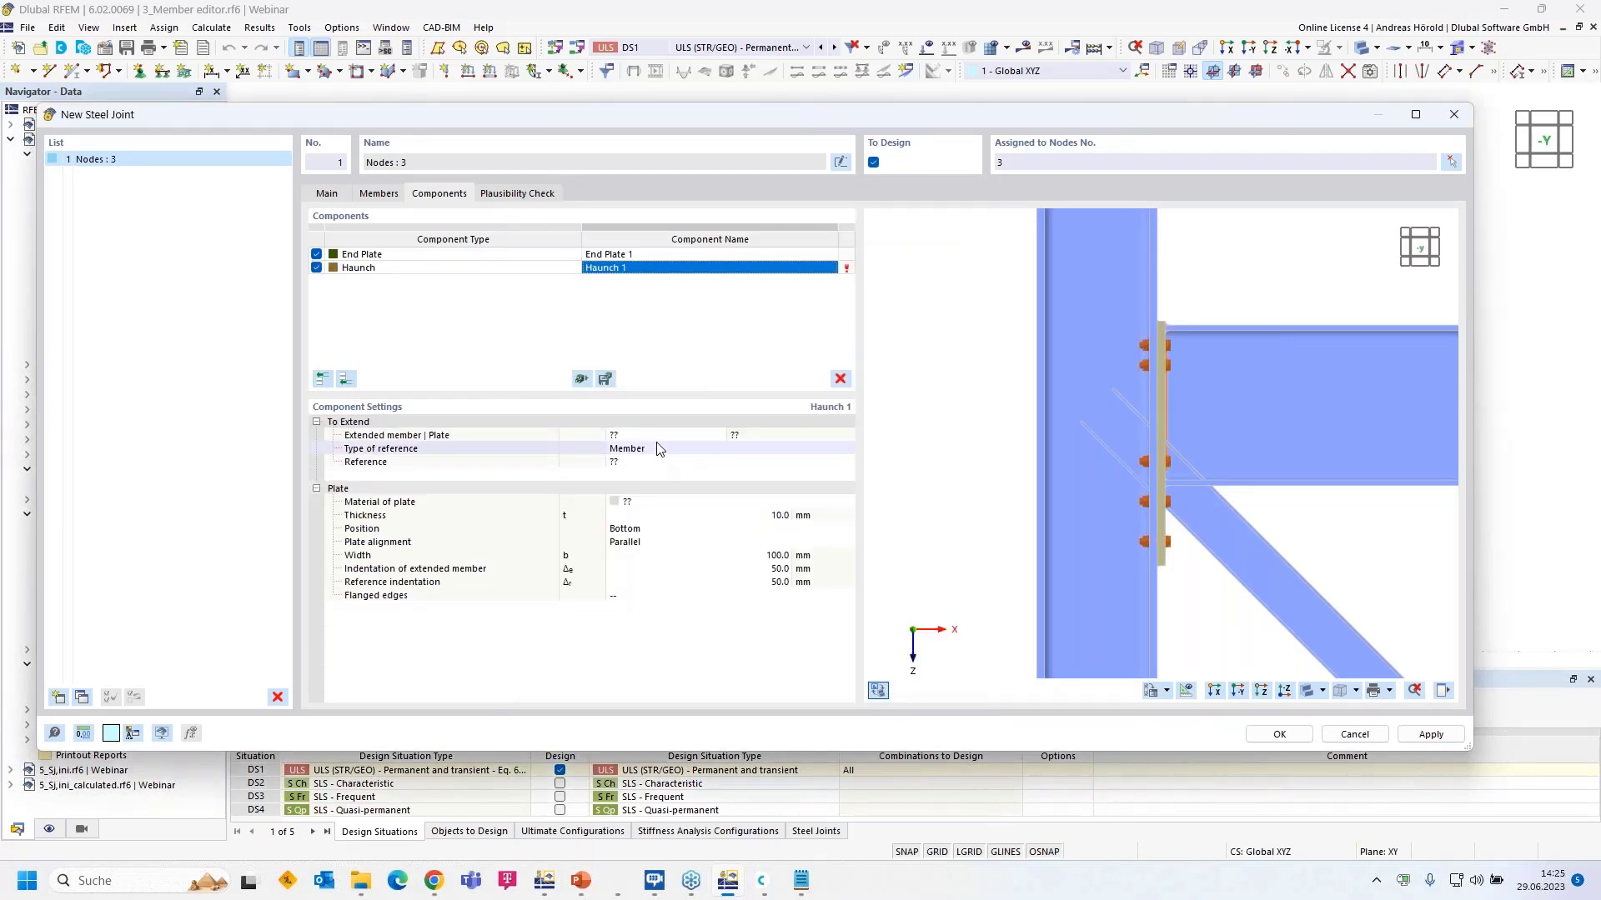
Step: Set the horizontal beam Hor as the haunch's extended member
{"action": "left_click", "coordinate": [665, 435]}
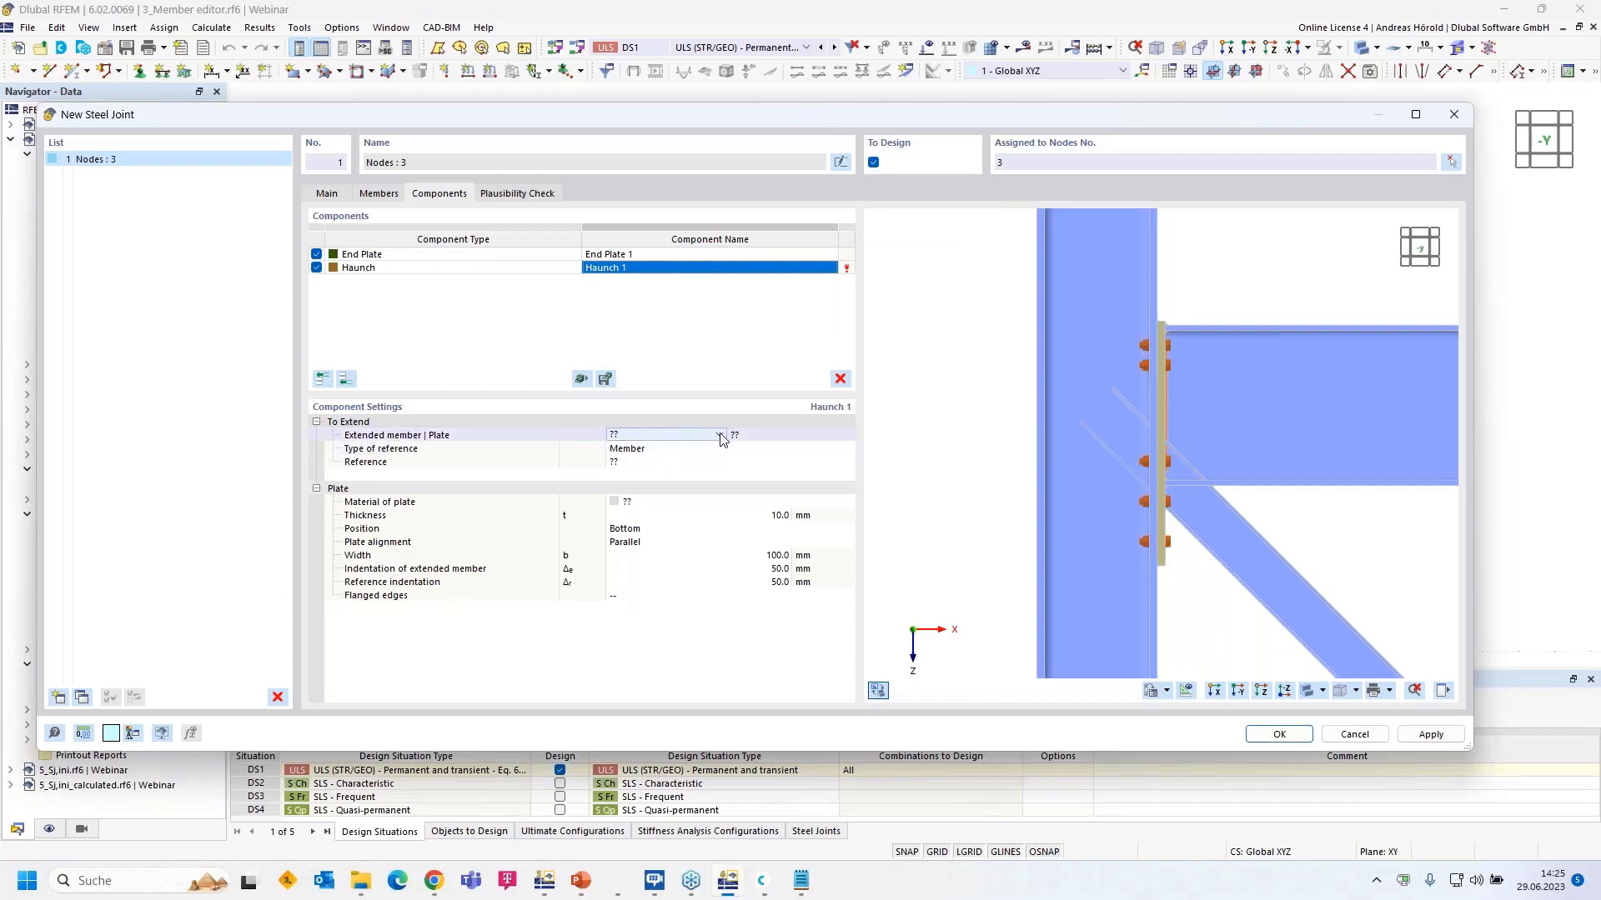
{"action": "left_click", "coordinate": [718, 434]}
{"action": "left_click", "coordinate": [690, 461]}
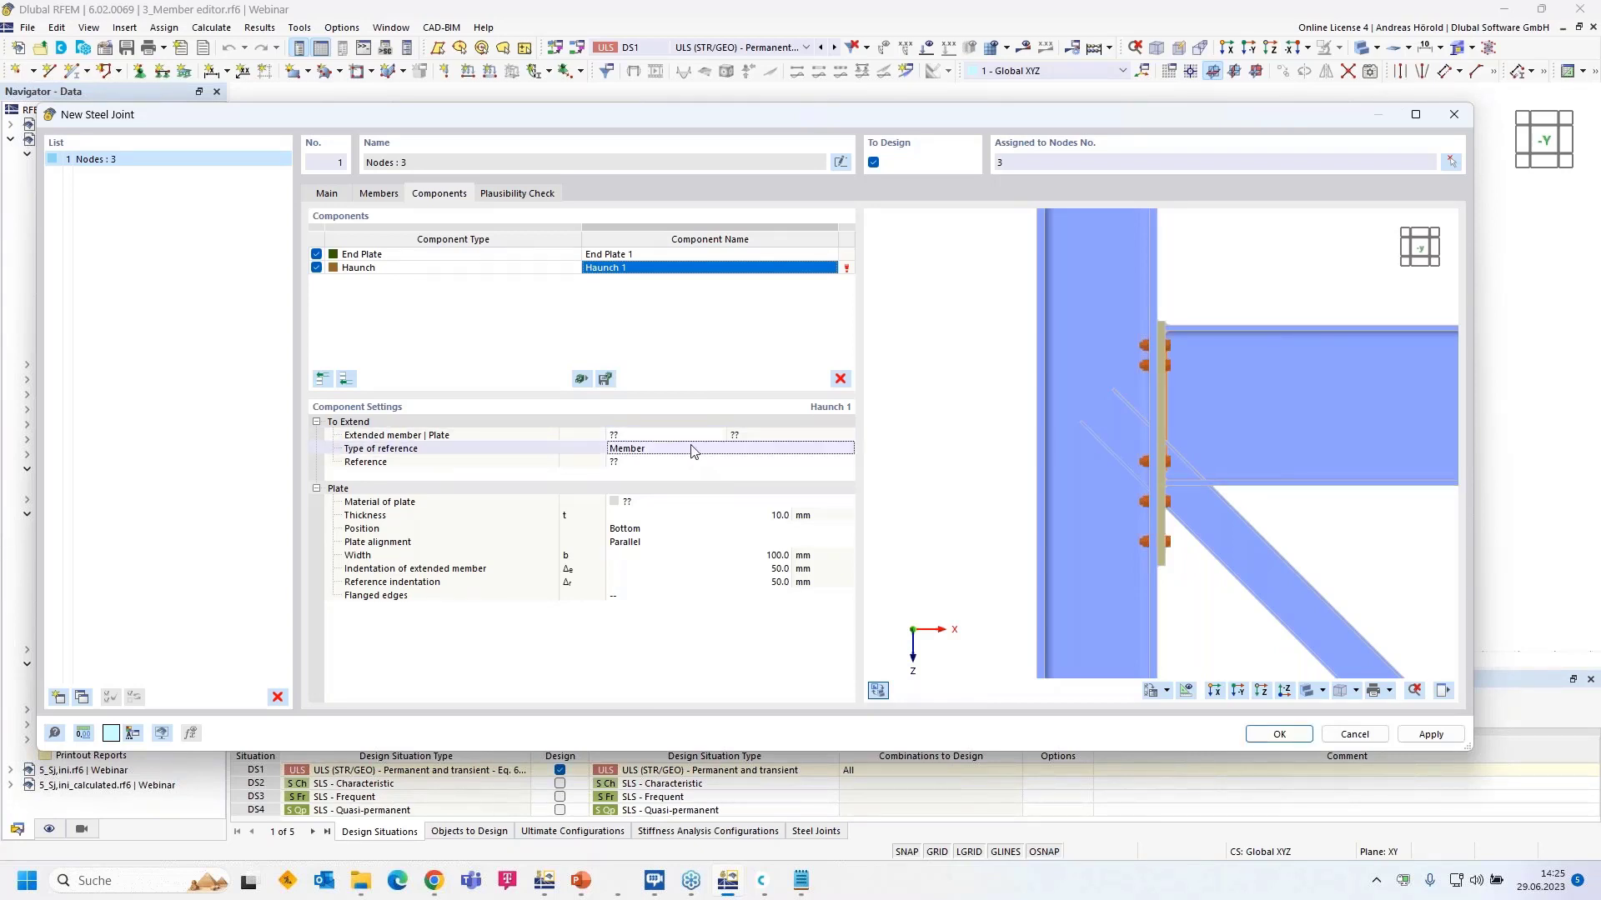
{"action": "left_click", "coordinate": [697, 435]}
{"action": "left_click", "coordinate": [719, 434]}
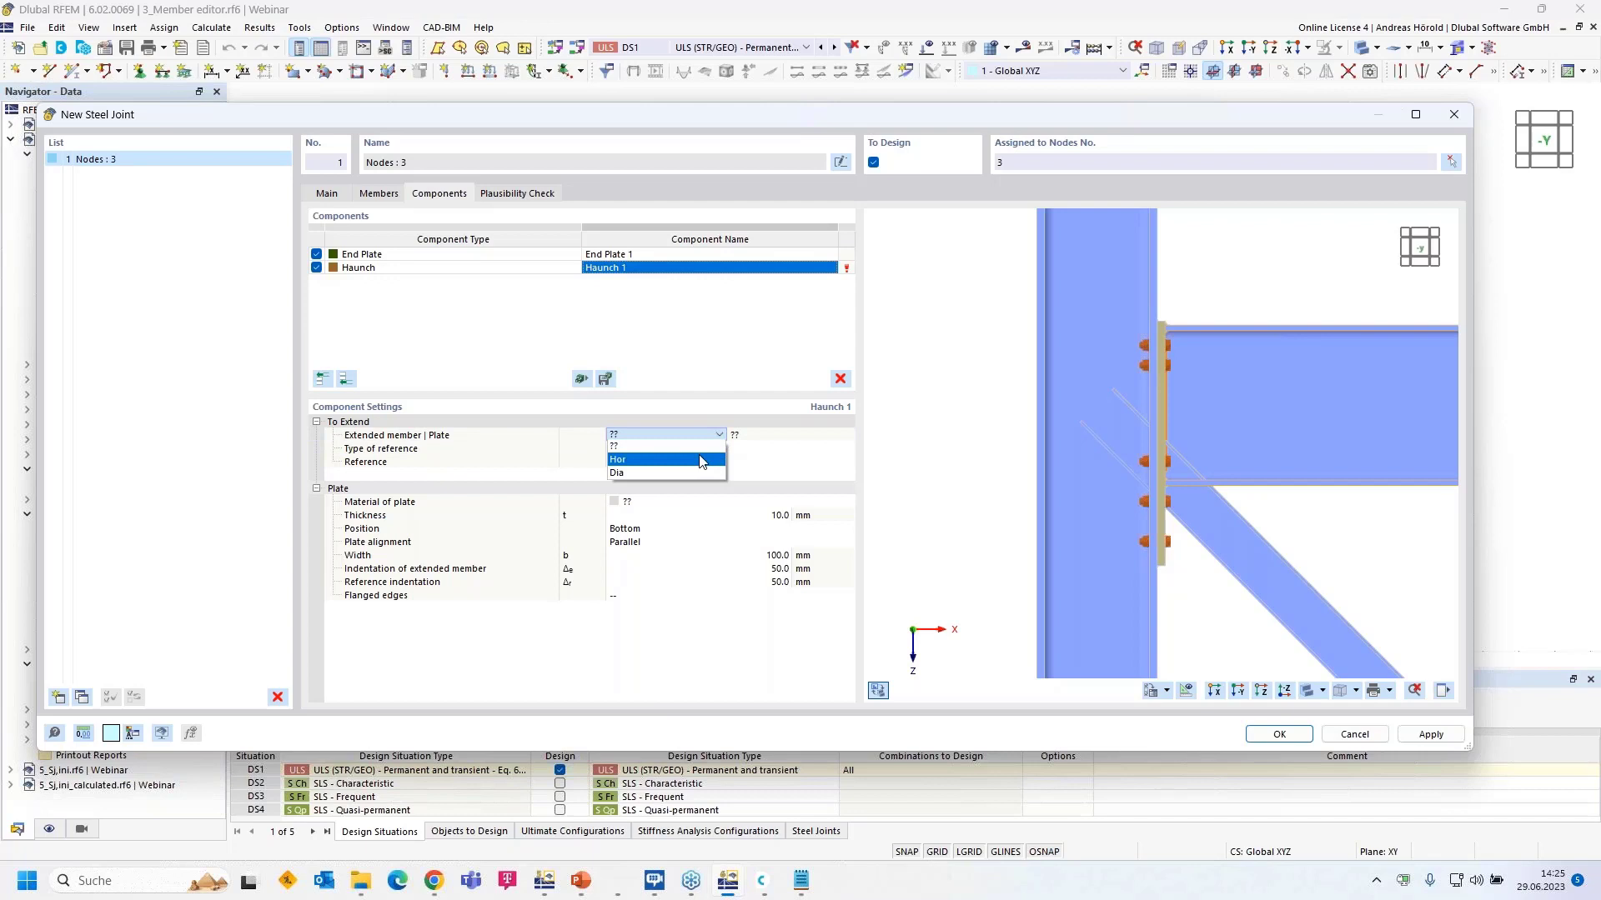
{"action": "left_click", "coordinate": [699, 459]}
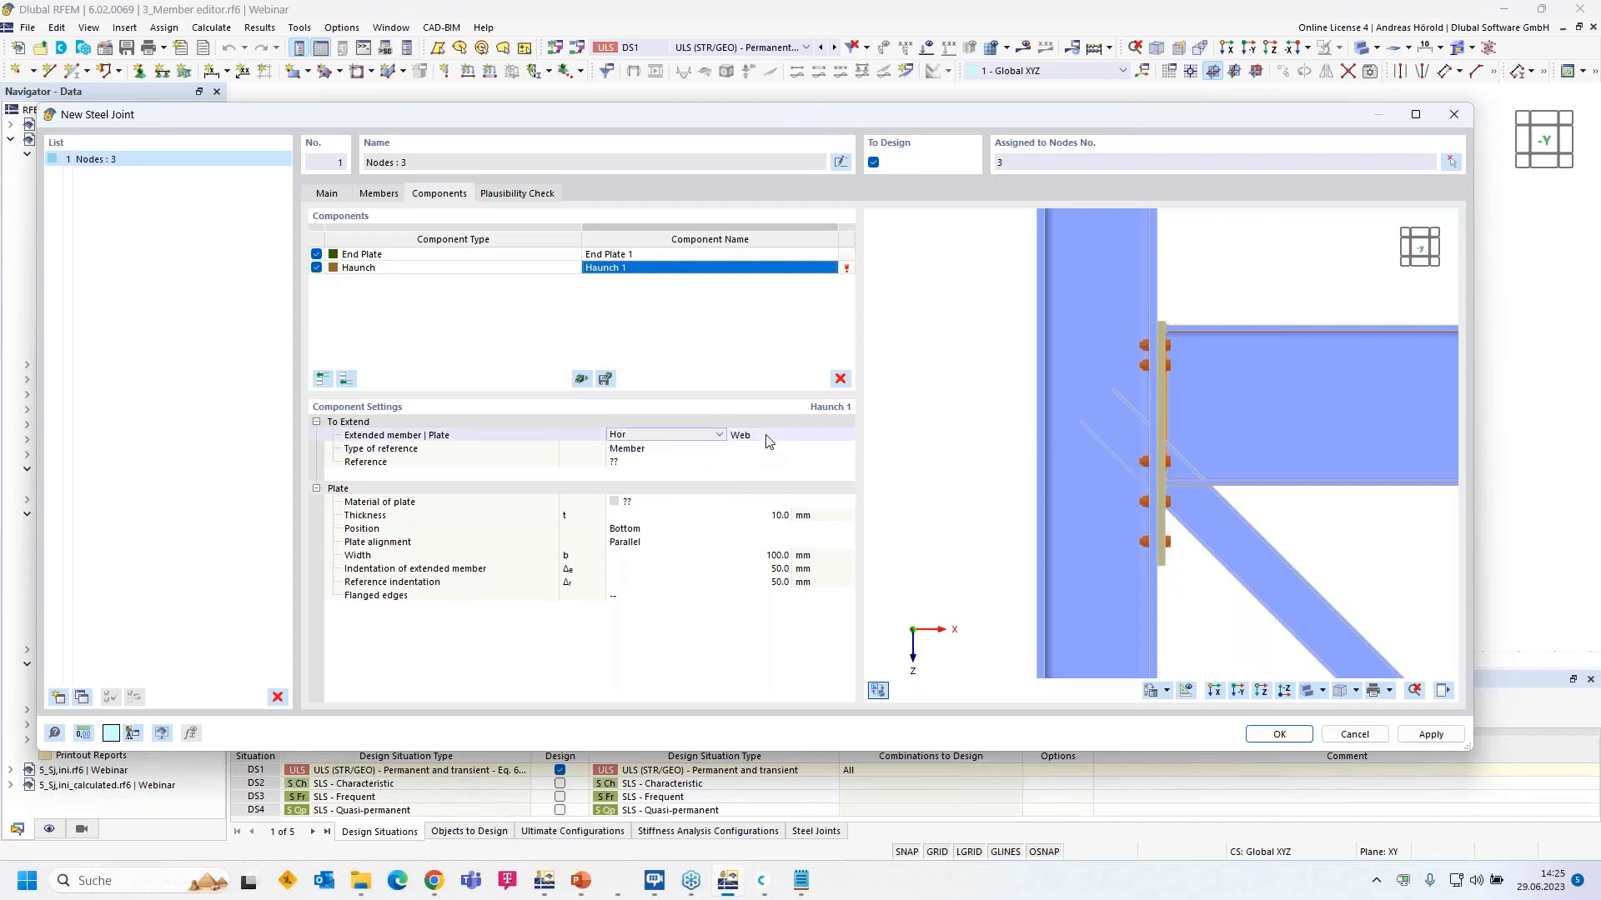
Step: Set the haunch's type of reference to Plate, using End Plate 1 | Plate 1 as the reference
{"action": "left_click", "coordinate": [774, 436]}
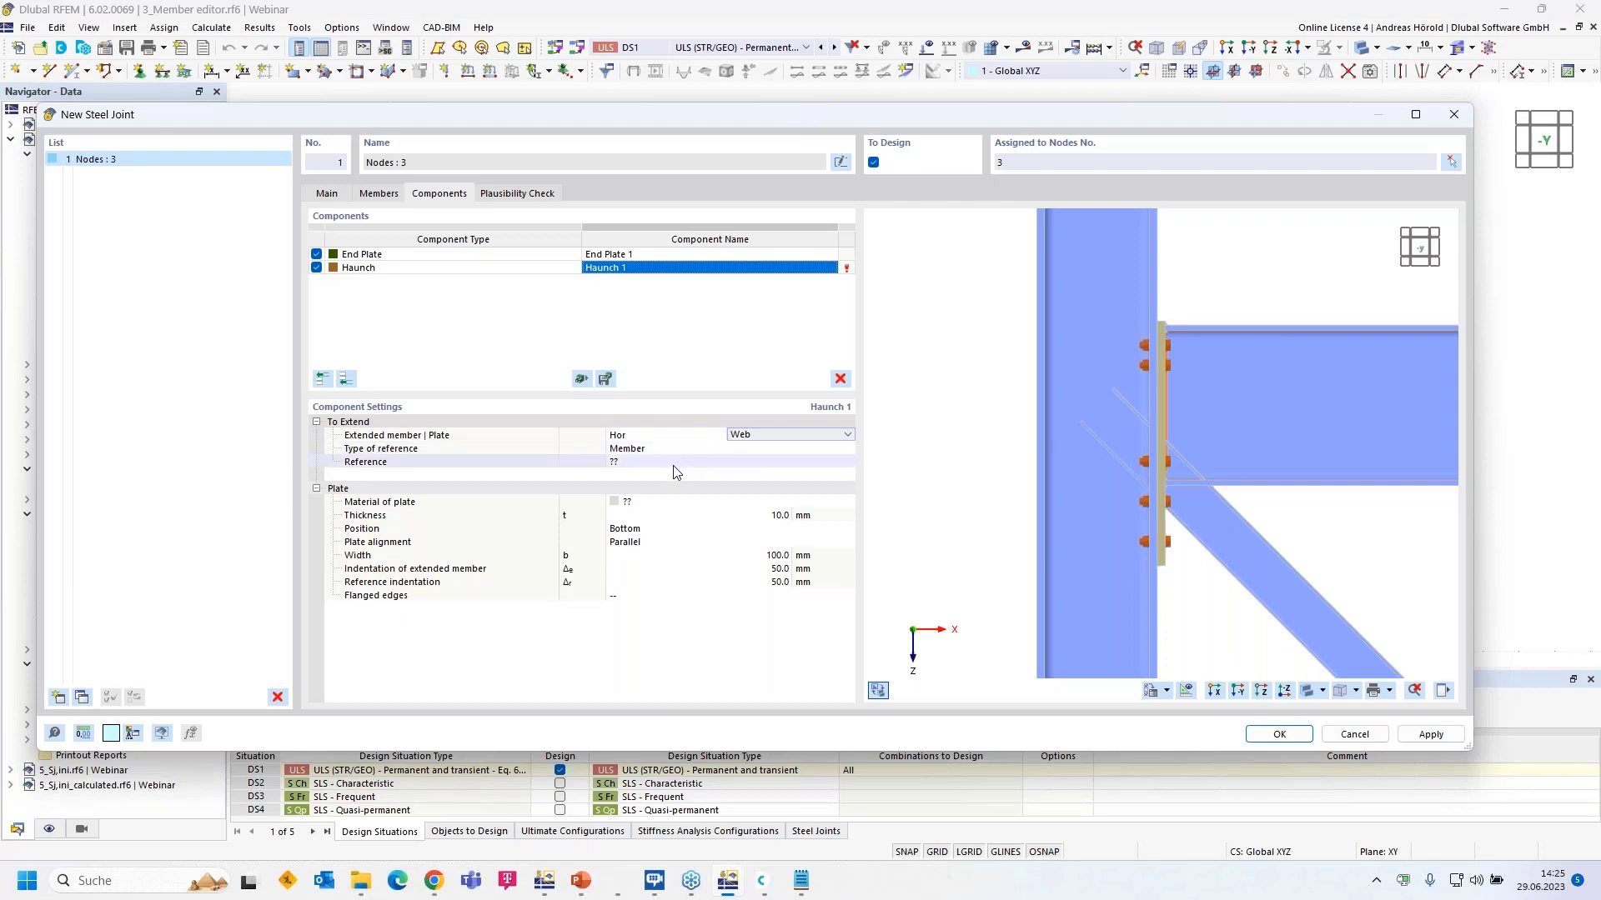
{"action": "left_click", "coordinate": [677, 450]}
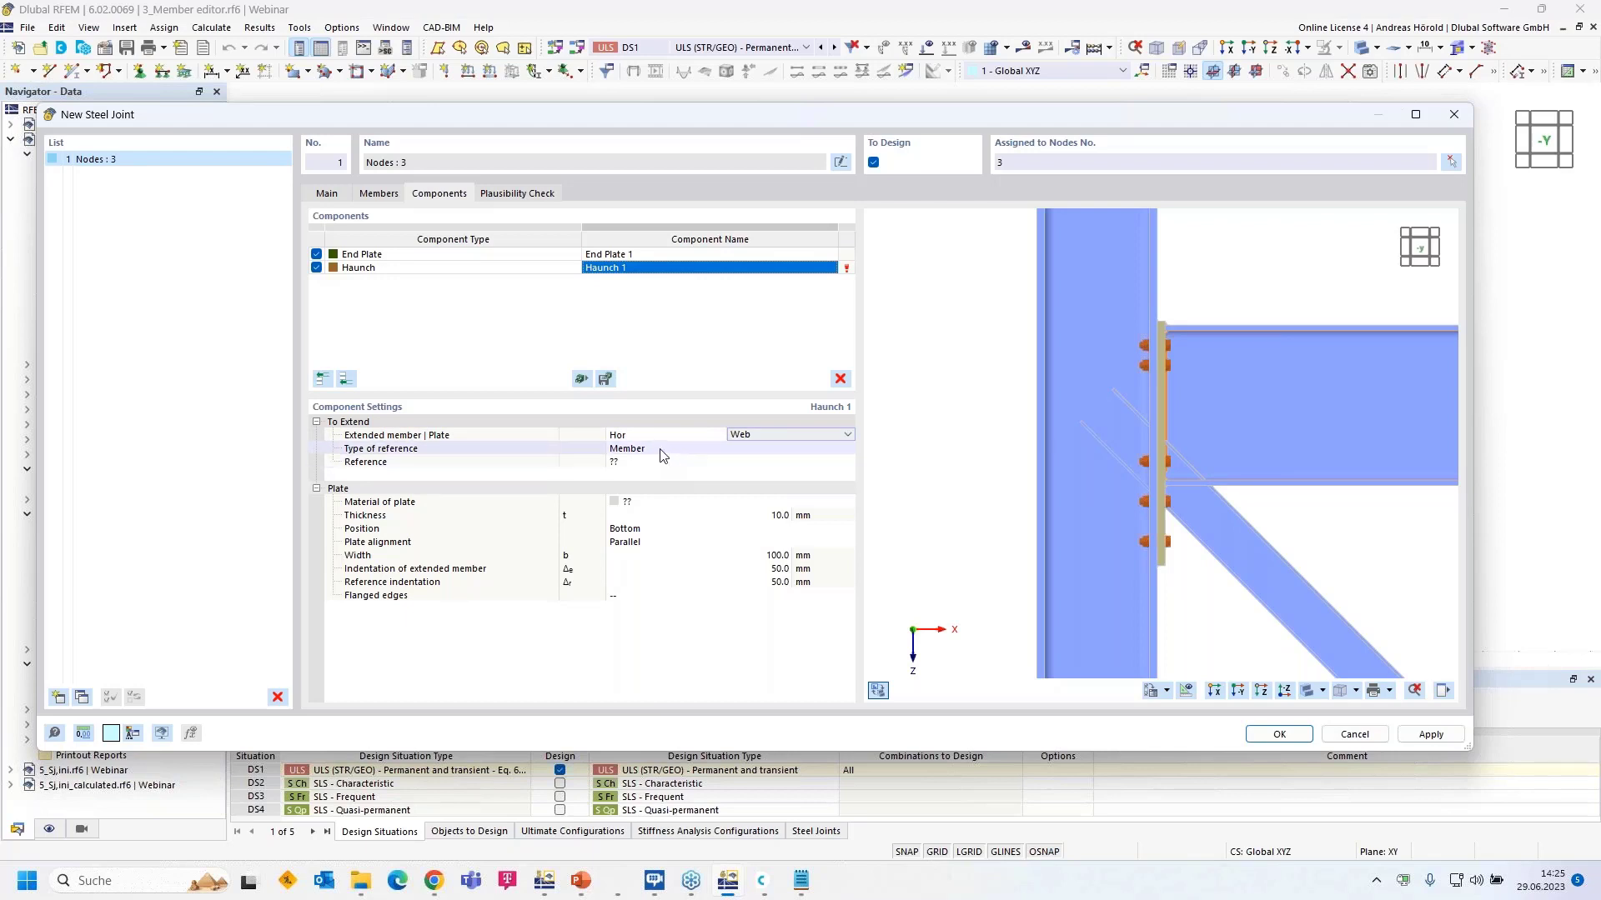
{"action": "left_click", "coordinate": [677, 450]}
{"action": "left_click", "coordinate": [678, 460]}
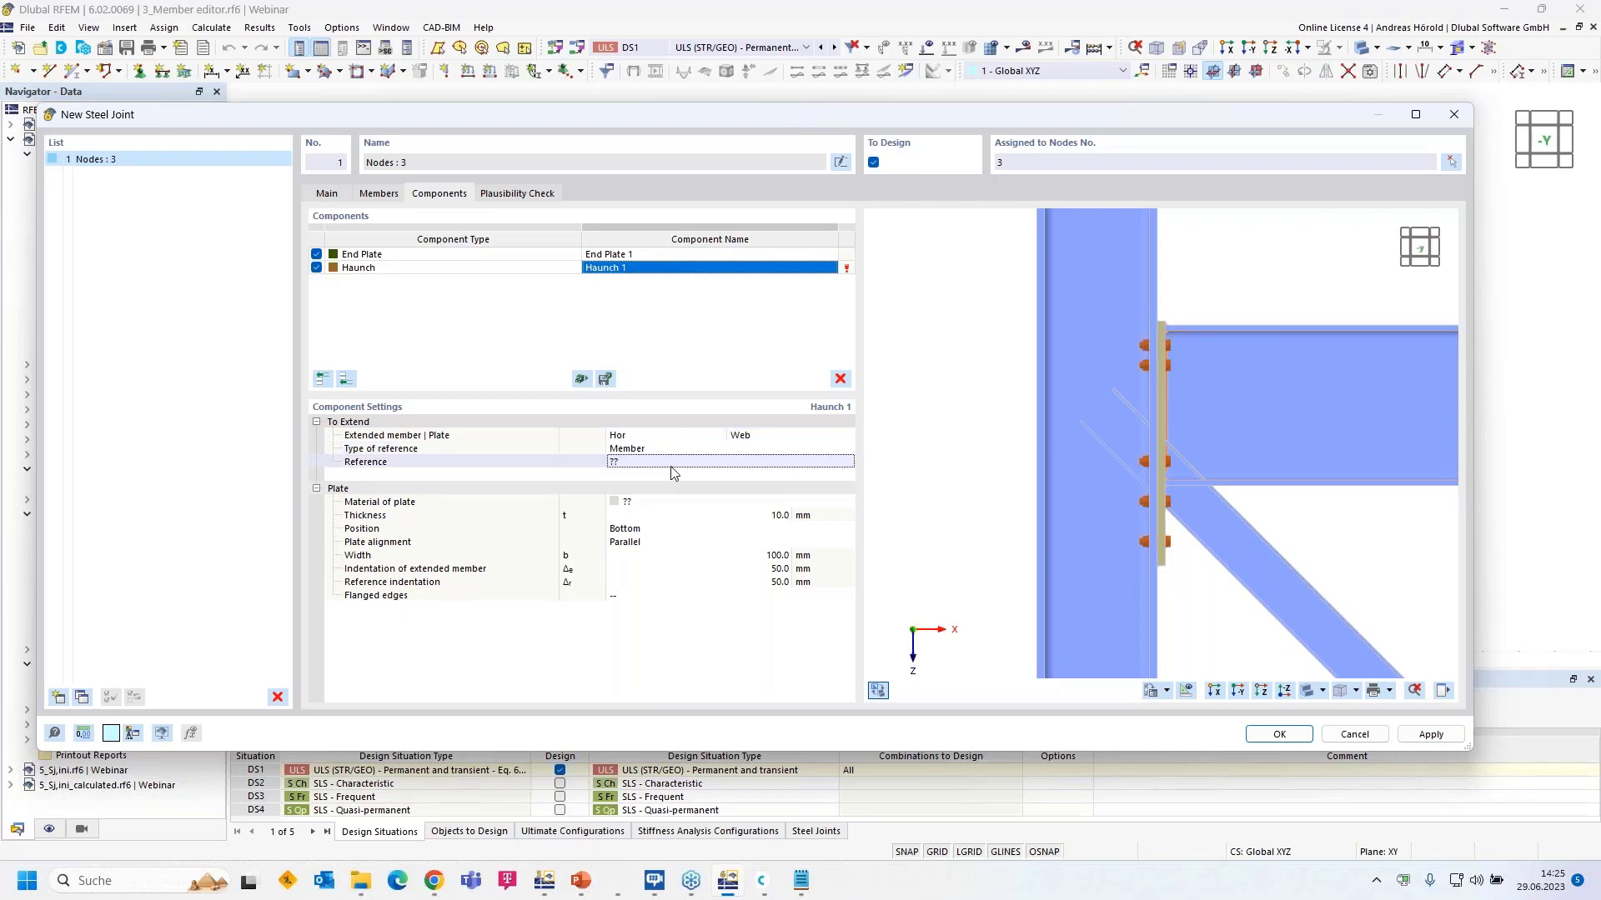
{"action": "left_click", "coordinate": [722, 450]}
{"action": "left_click", "coordinate": [771, 461]}
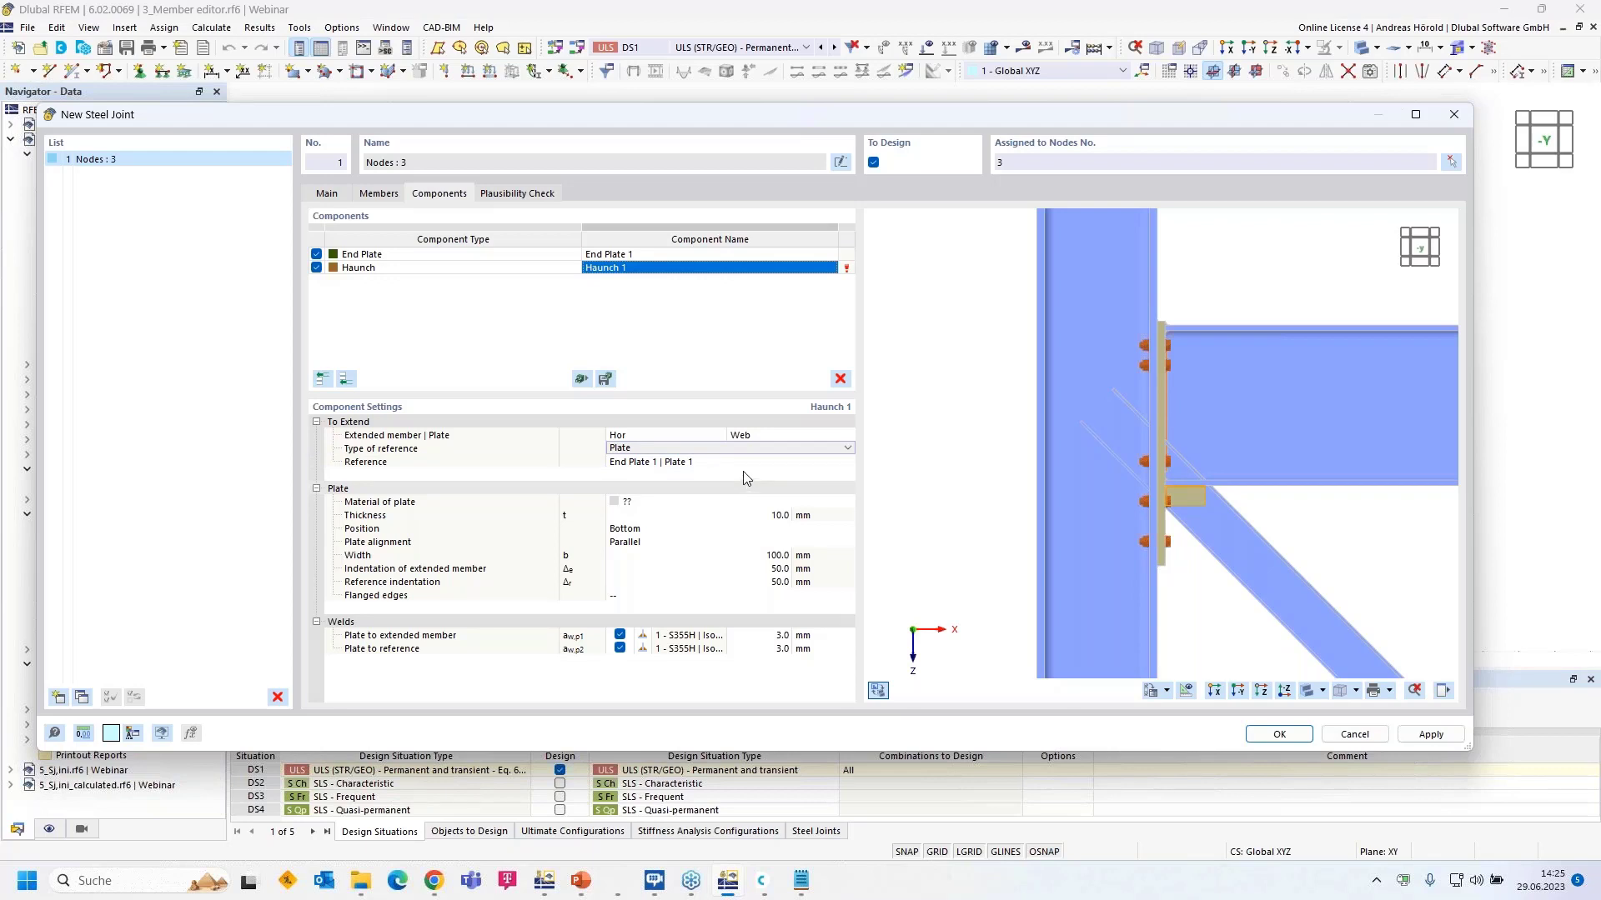
Step: Assign the material 1 - S355H | Isotropic | Linear Elastic to the haunch plate
{"action": "left_click", "coordinate": [690, 503]}
{"action": "left_click", "coordinate": [694, 502]}
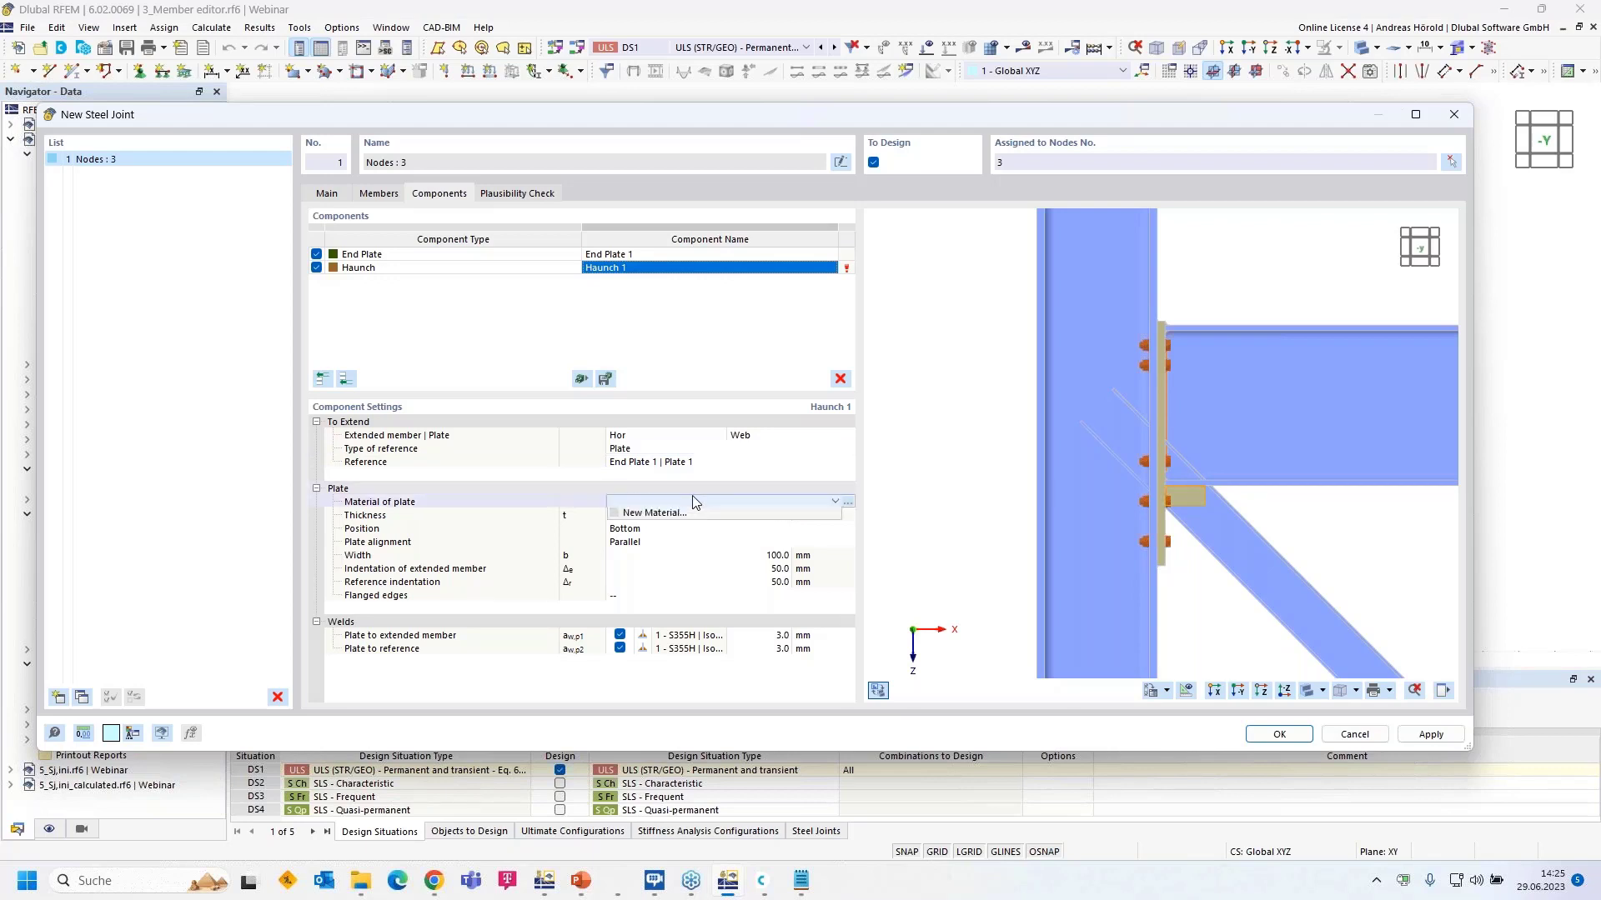
{"action": "left_click", "coordinate": [691, 514]}
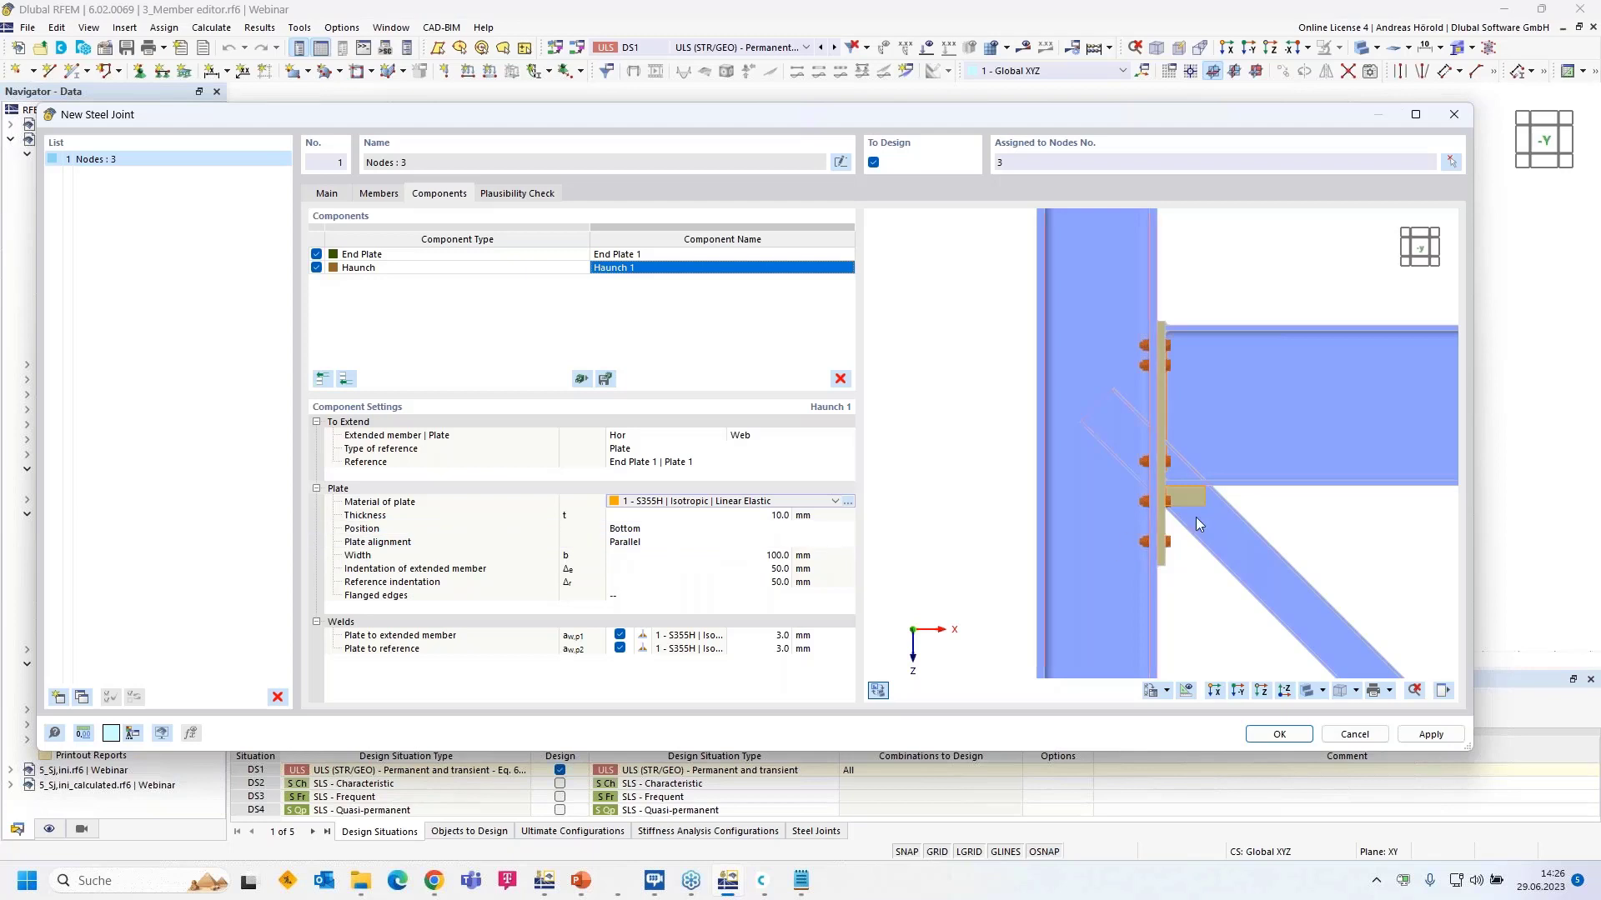
Step: Set the haunch's plate alignment to Inclined
{"action": "scroll", "coordinate": [1199, 514], "scroll_direction": "up", "scroll_amount": 5}
{"action": "left_click", "coordinate": [673, 542]}
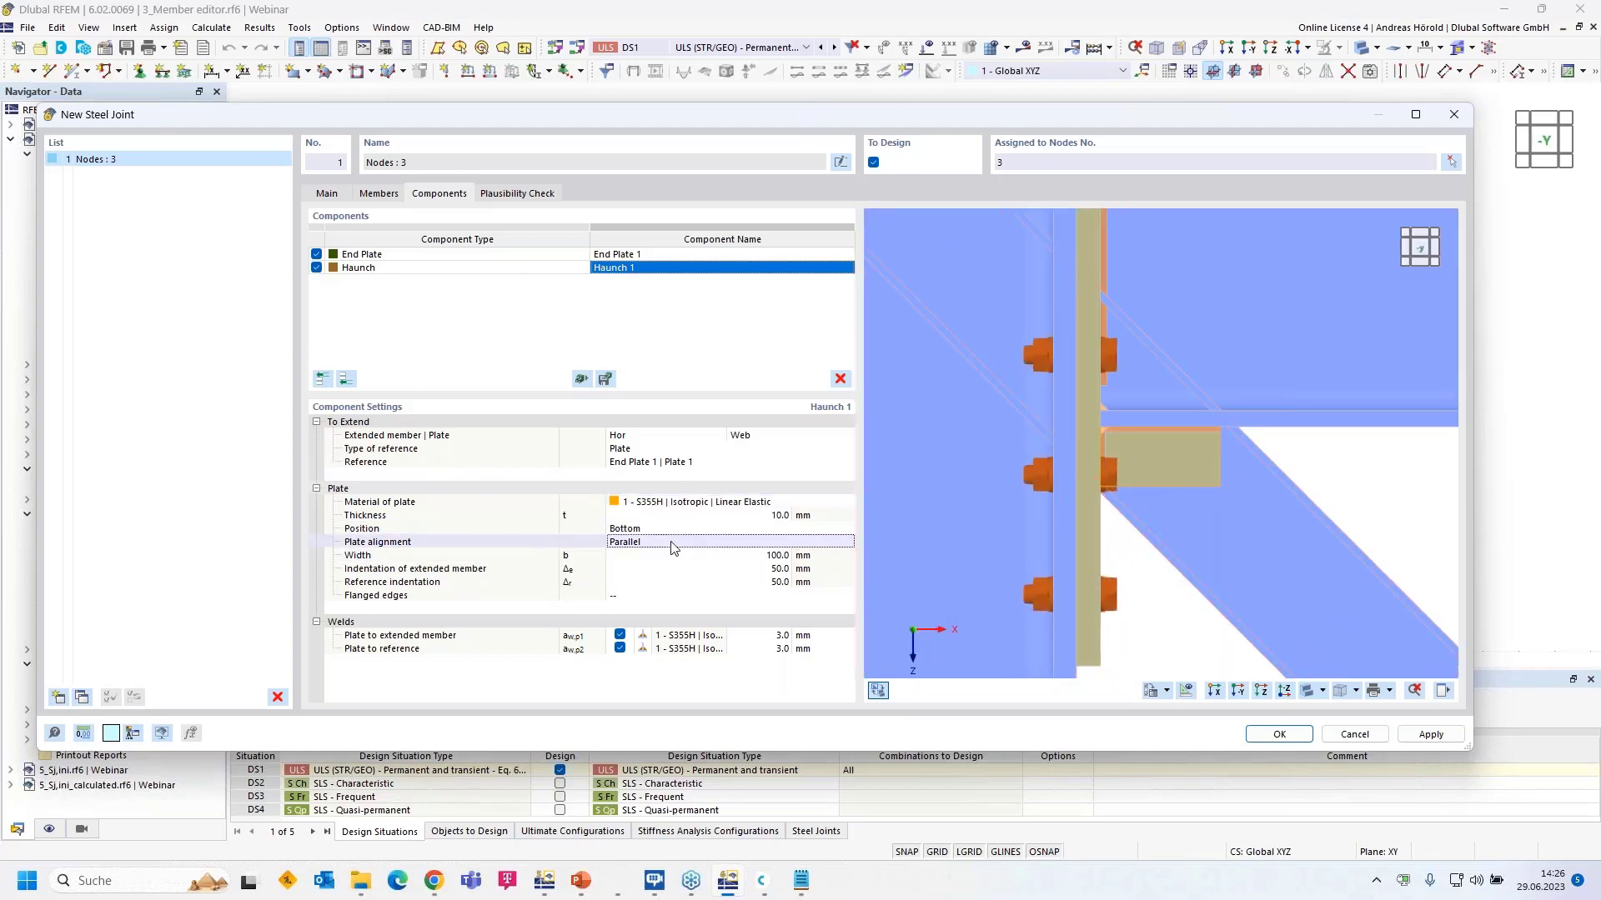
{"action": "left_click", "coordinate": [673, 541]}
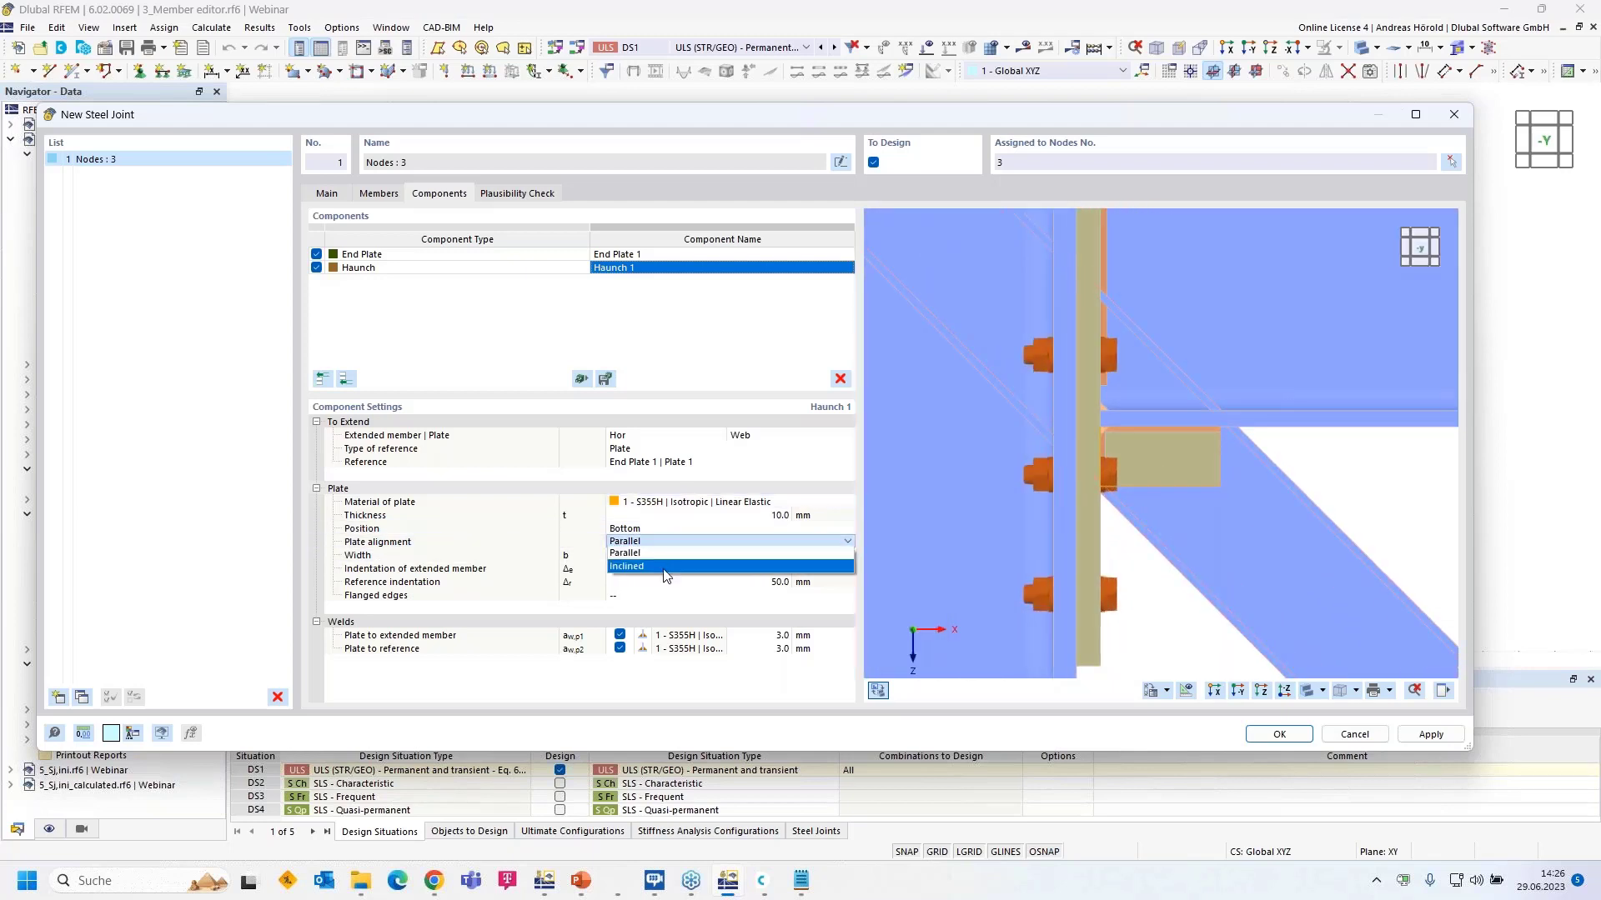
{"action": "left_click", "coordinate": [663, 565]}
{"action": "left_click", "coordinate": [676, 542]}
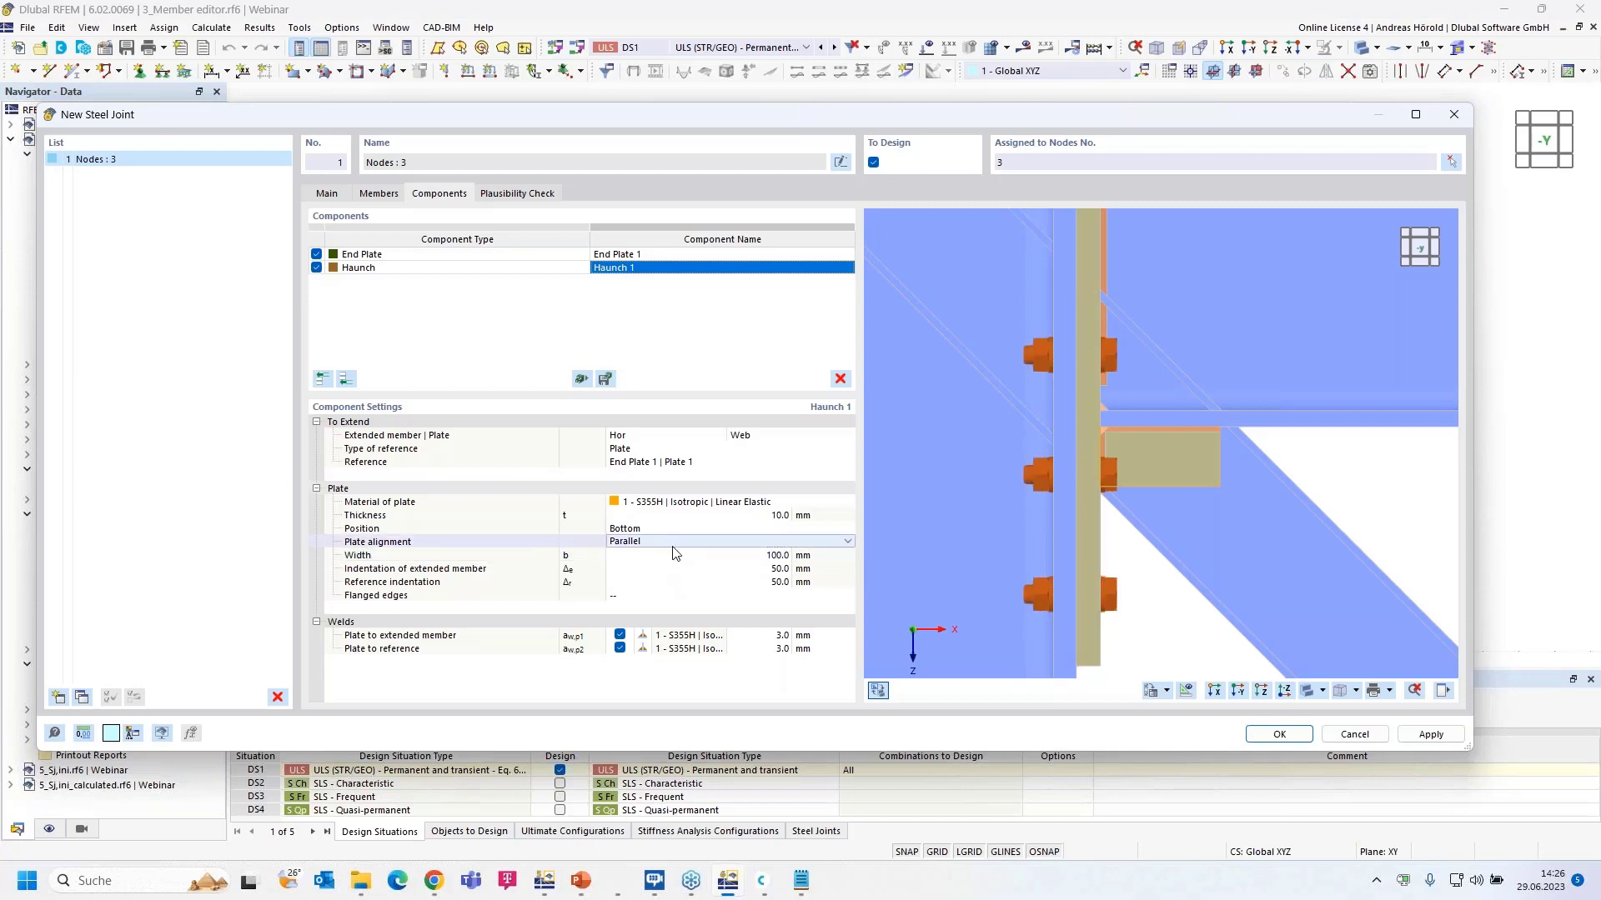
{"action": "left_click", "coordinate": [676, 543]}
{"action": "left_click", "coordinate": [669, 567]}
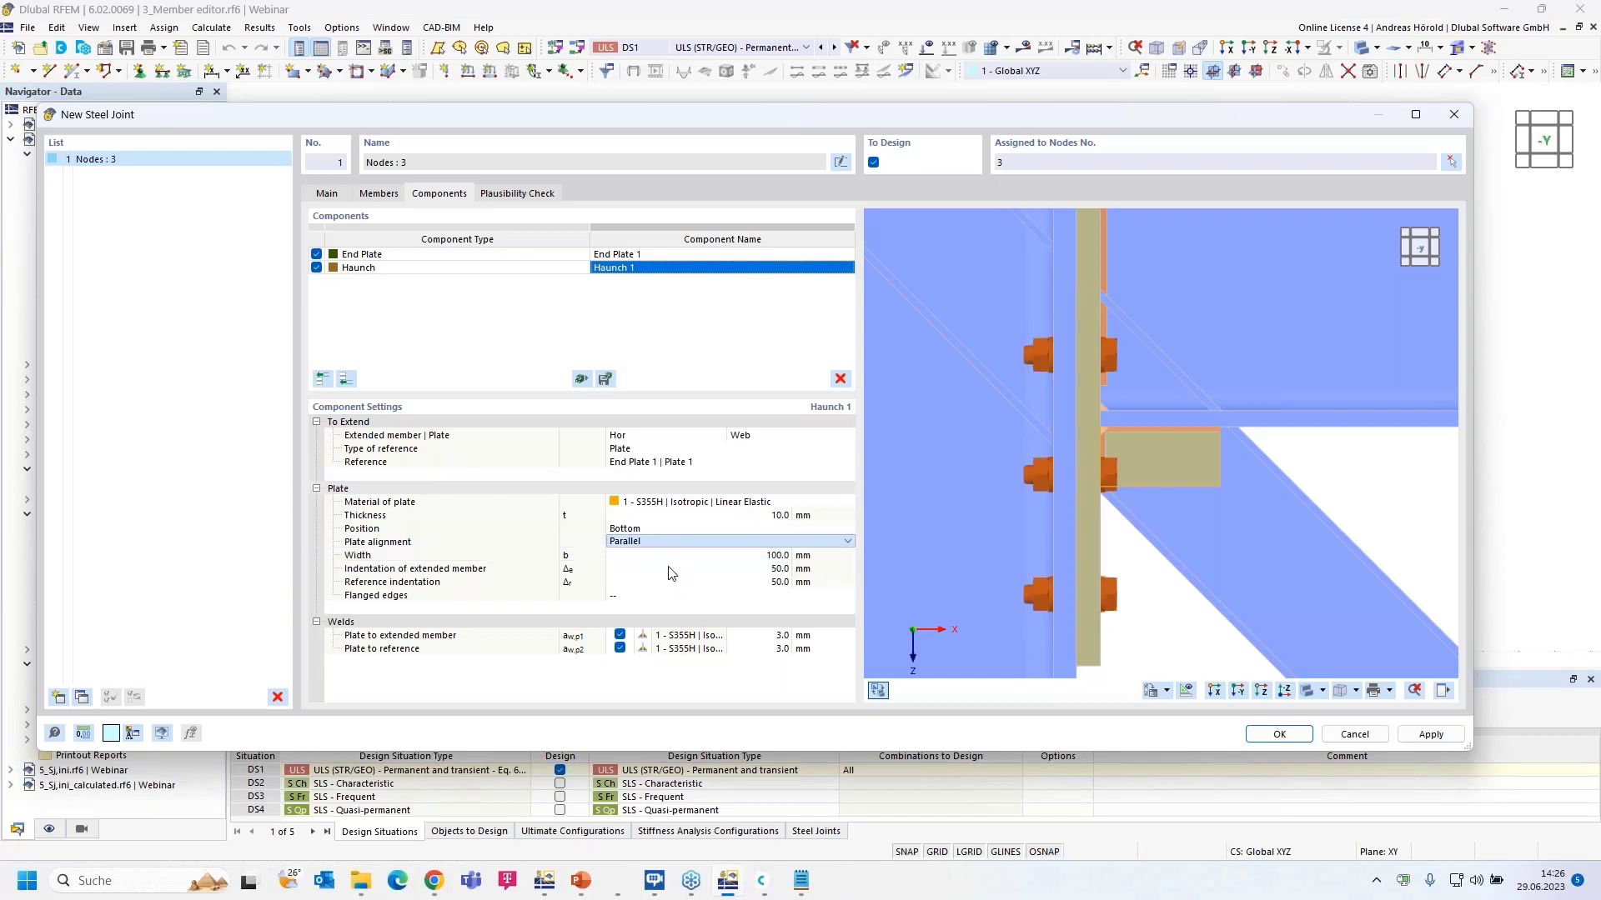
Step: Set the haunch plate's width to 225 mm, height to 200 mm, extended member indentation to 100 mm and reference indentation to 125 mm
{"action": "left_click", "coordinate": [776, 557]}
{"action": "type", "text": "225"}
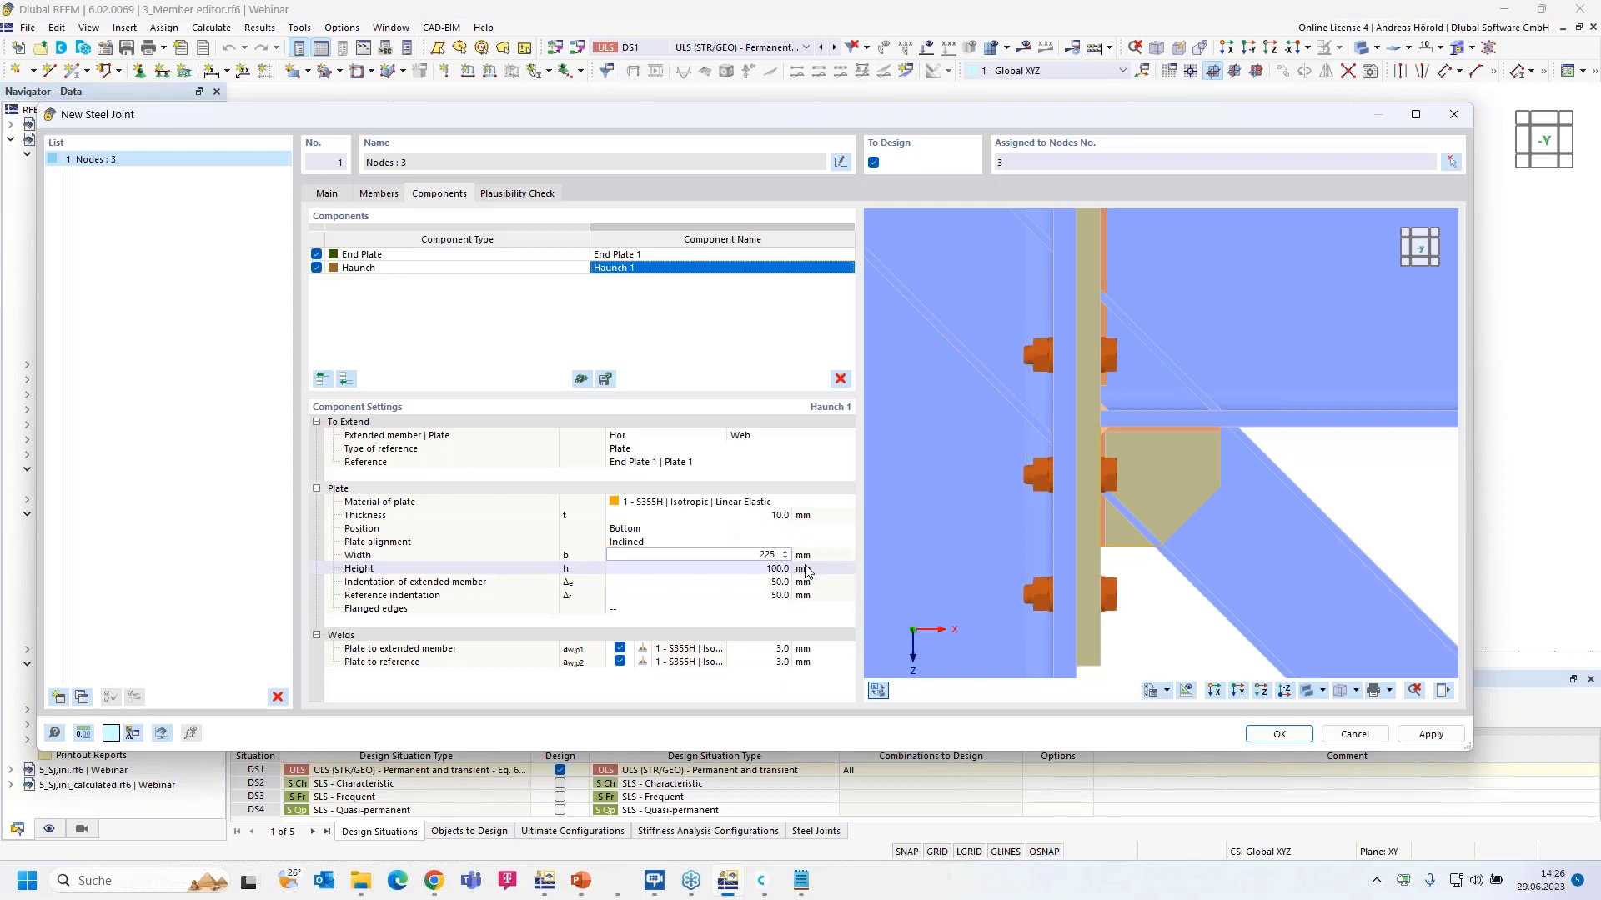
{"action": "key", "text": "Tab"}
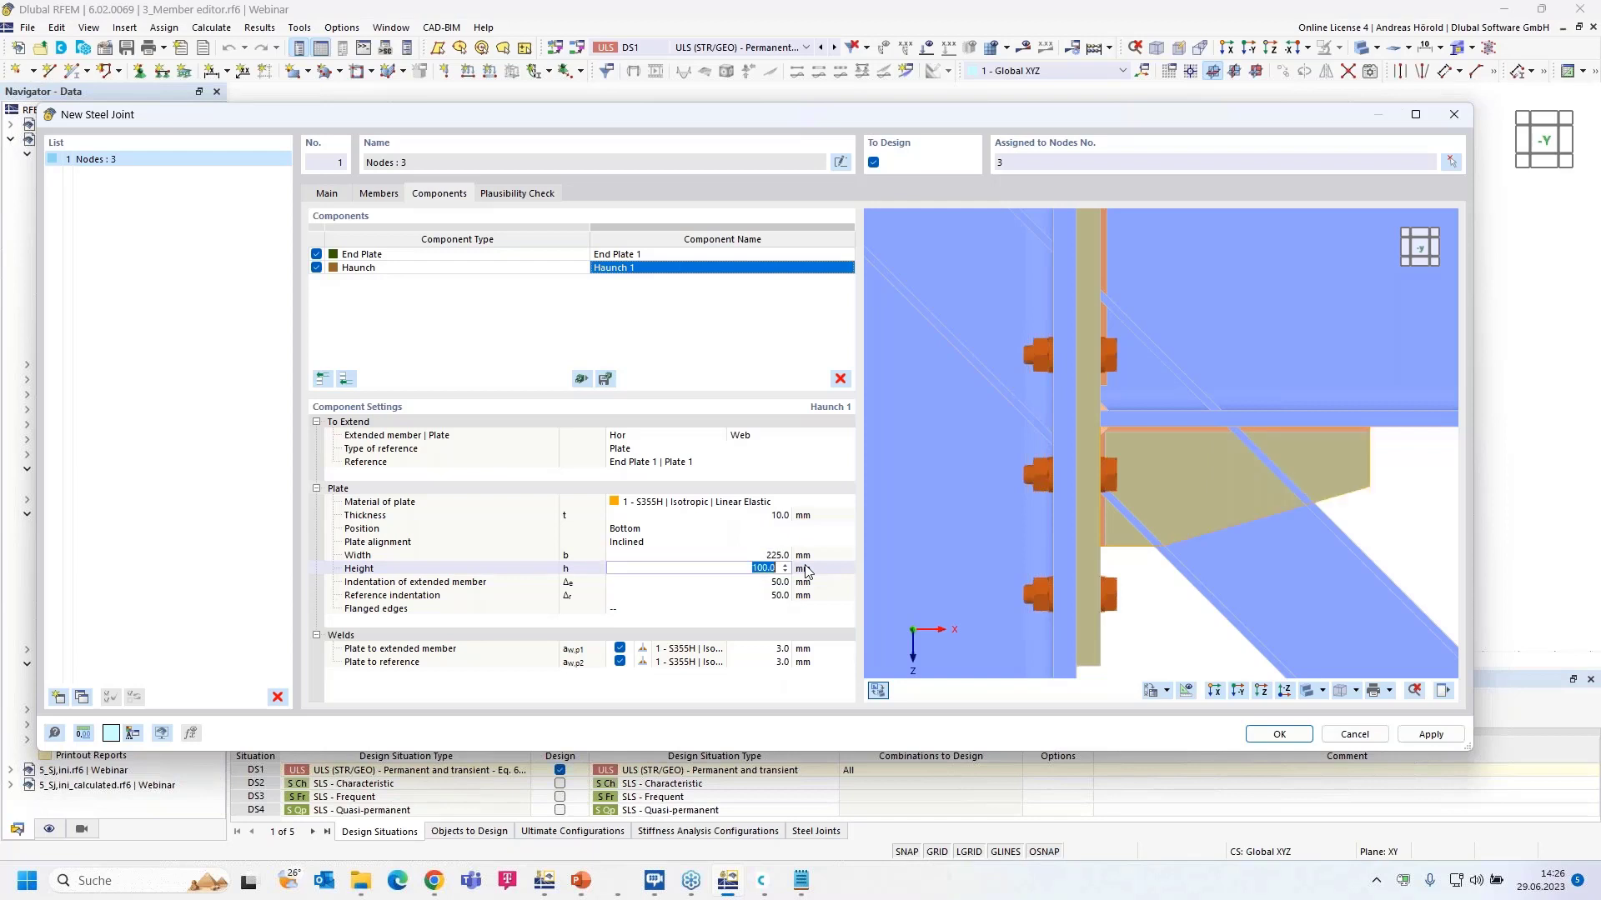
{"action": "type", "text": "200"}
{"action": "key", "text": "Tab"}
{"action": "type", "text": "100"}
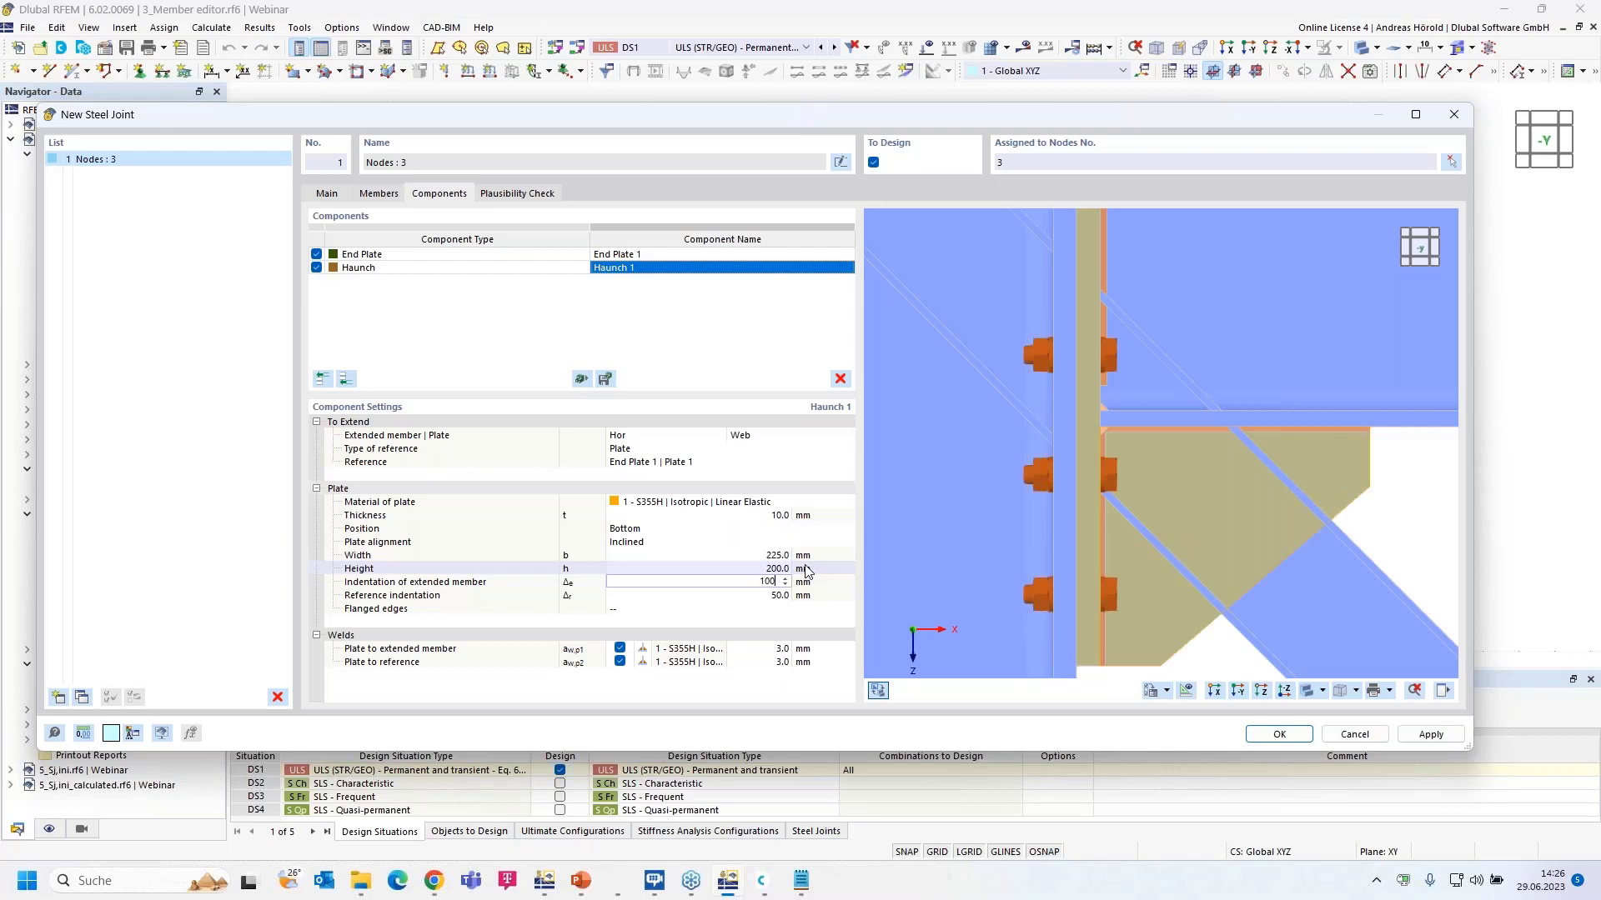
{"action": "key", "text": "Tab"}
{"action": "type", "text": "125"}
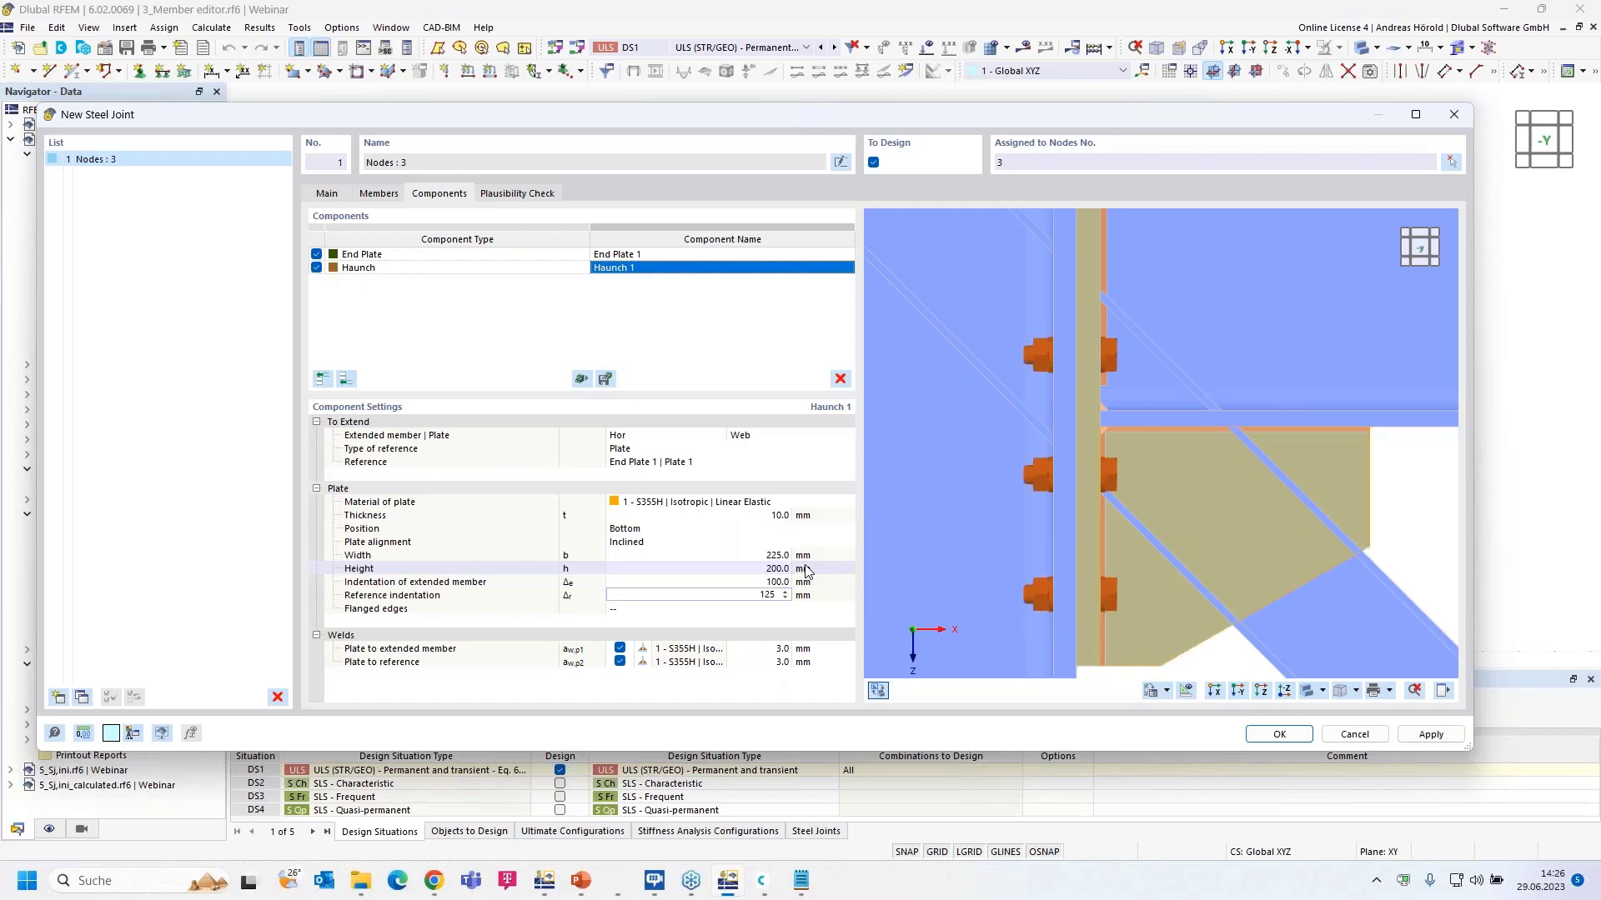
{"action": "key", "text": "Tab"}
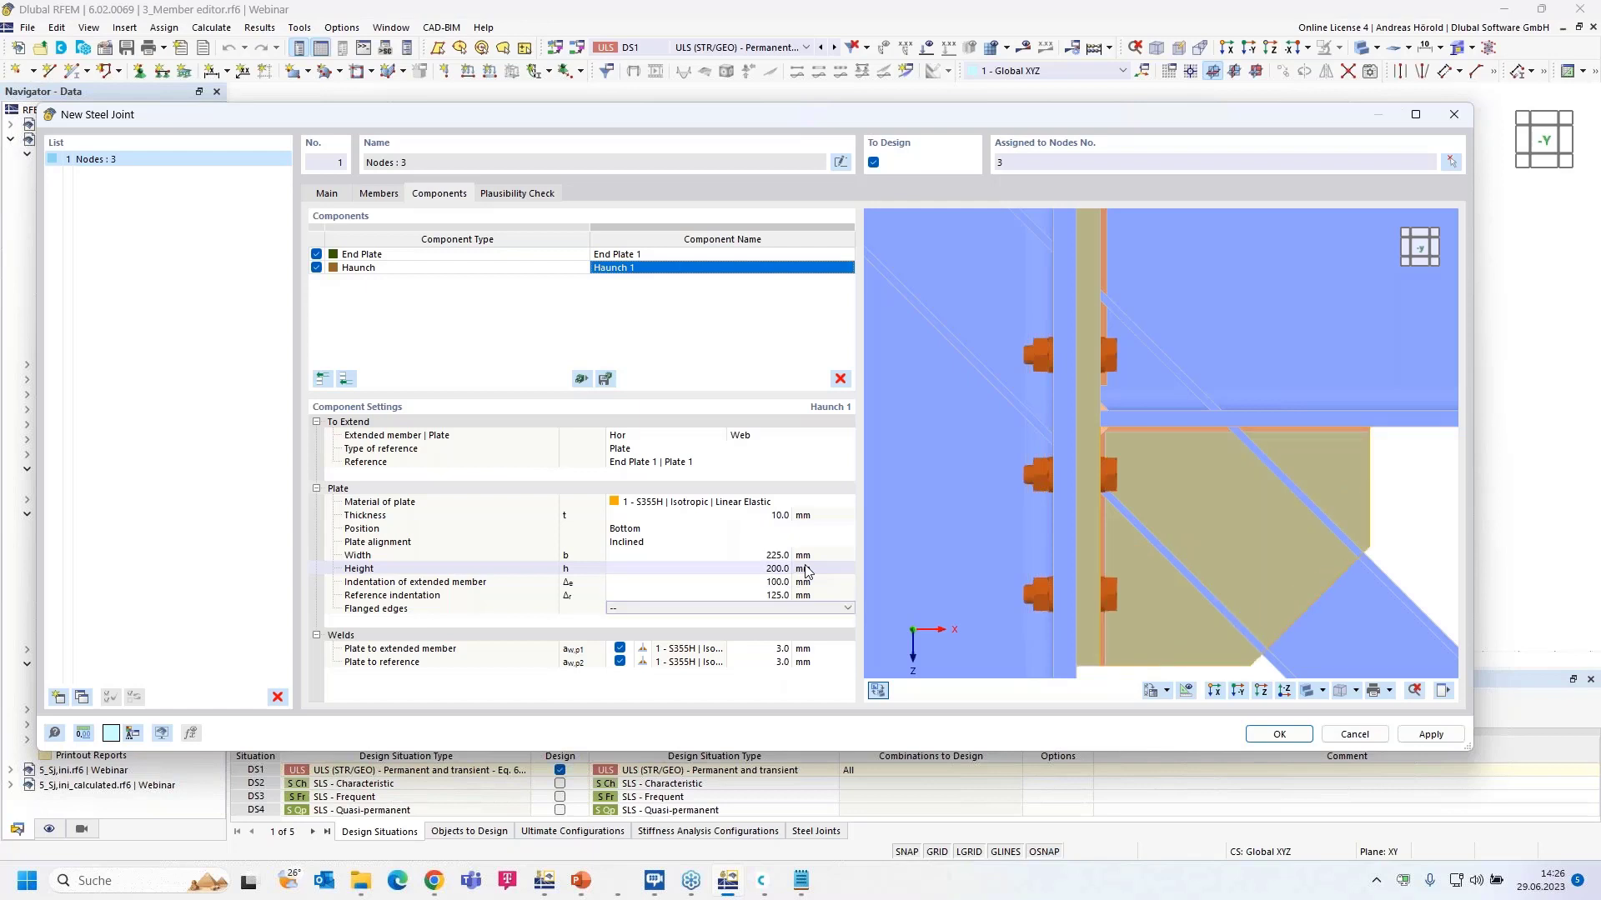
Step: Set both haunch welds, plate to extended member and plate to reference, to 4 mm
{"action": "scroll", "coordinate": [1382, 489], "scroll_direction": "down", "scroll_amount": 5}
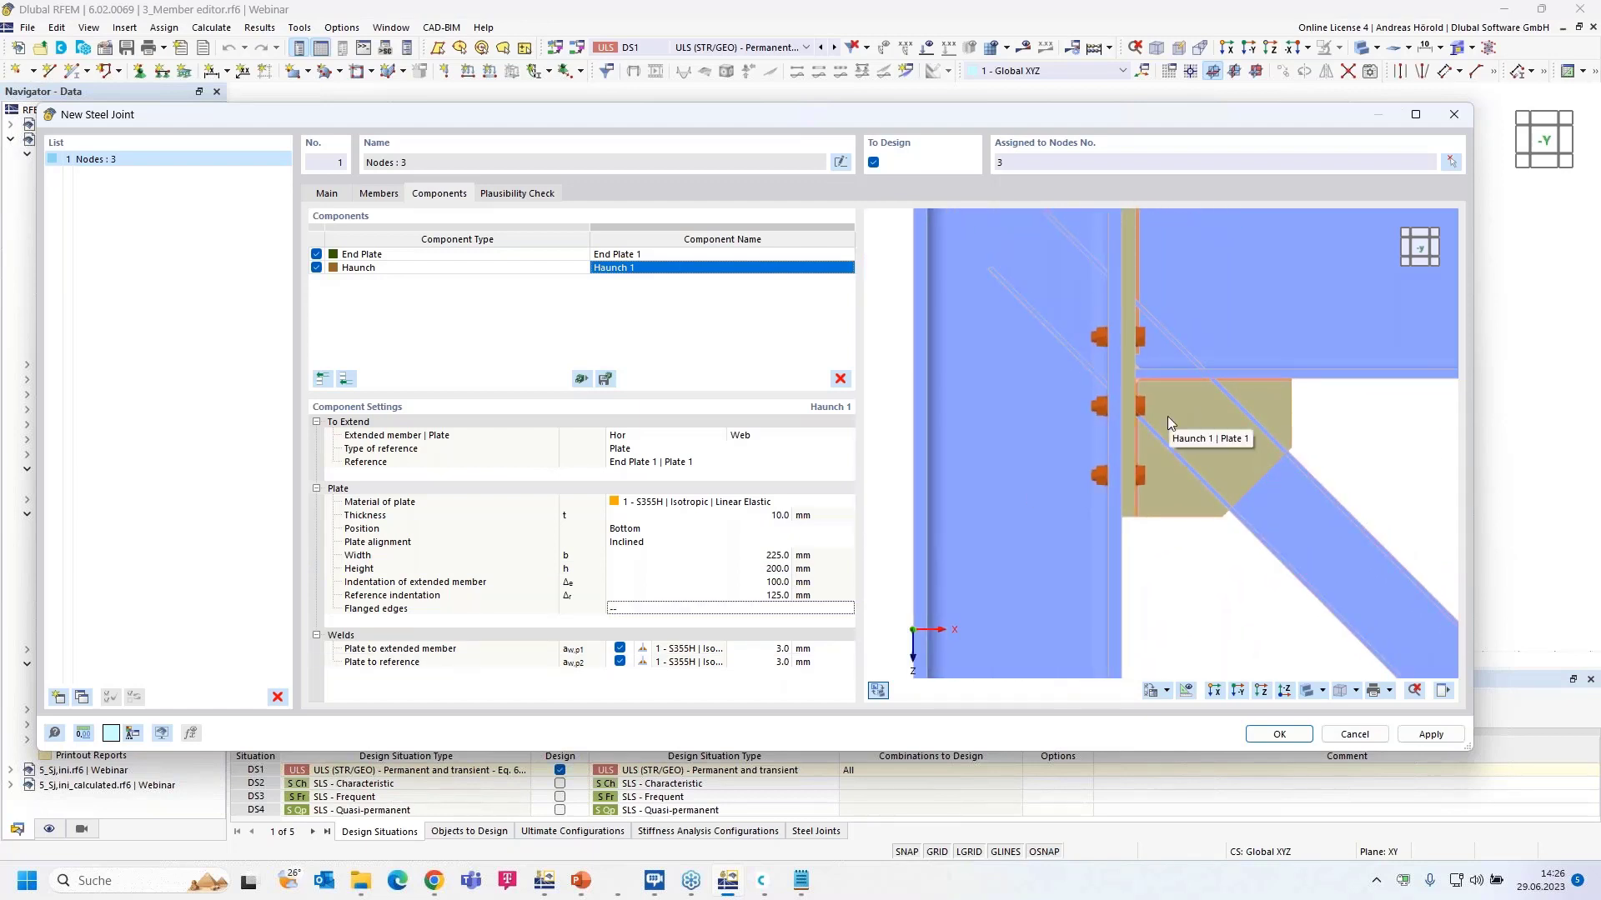
{"action": "left_click", "coordinate": [779, 649]}
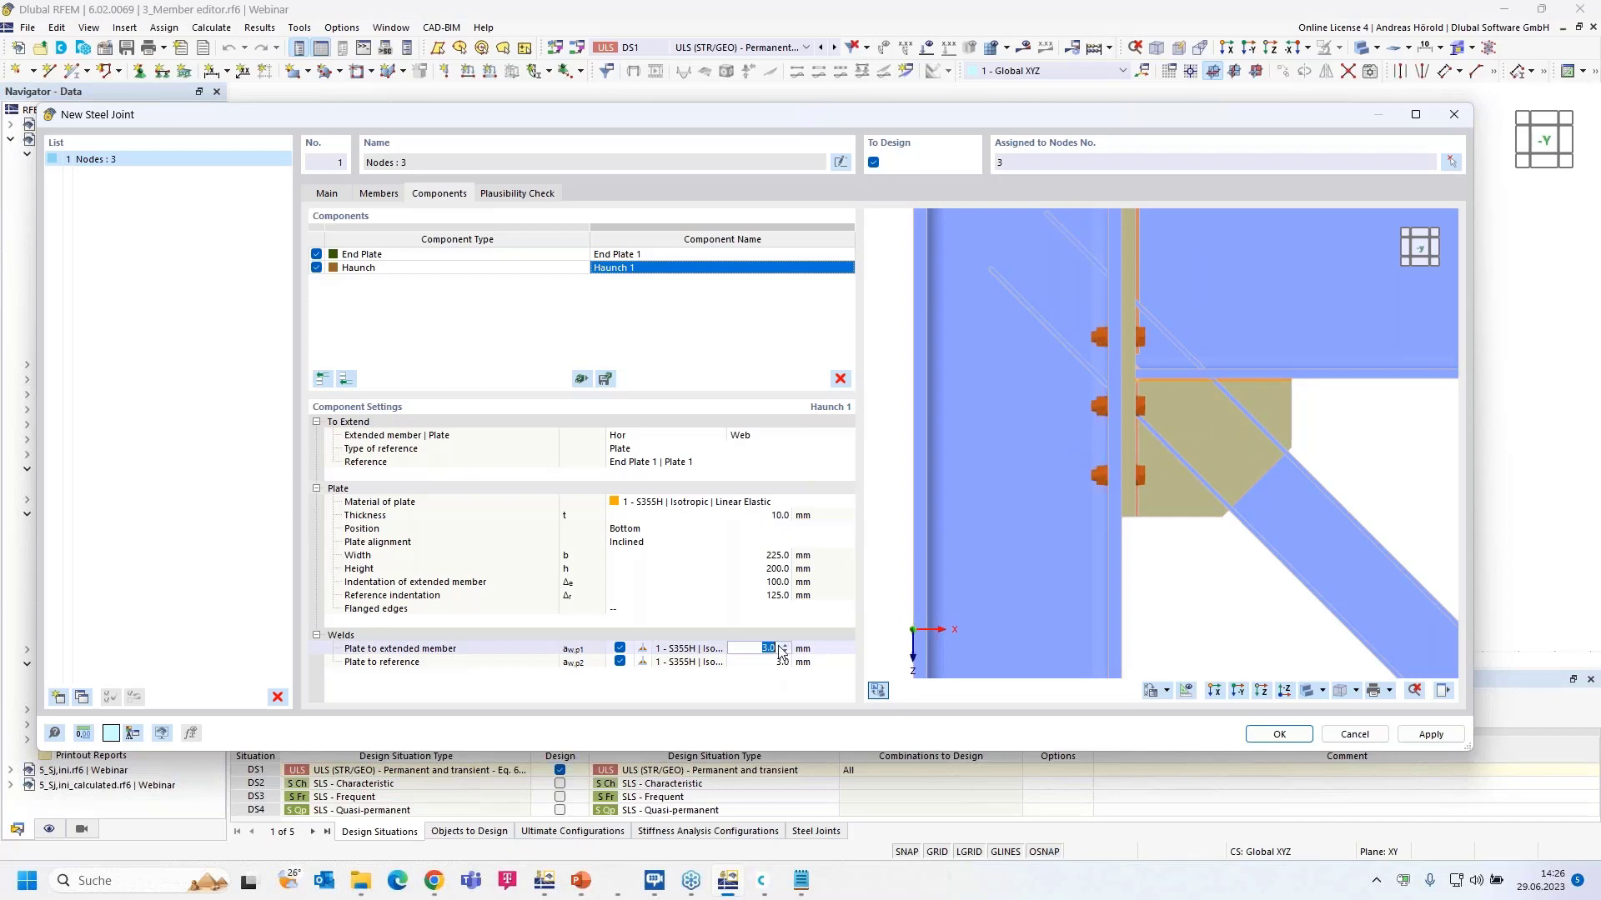
{"action": "type", "text": "4"}
{"action": "key", "text": "Tab"}
{"action": "type", "text": "4"}
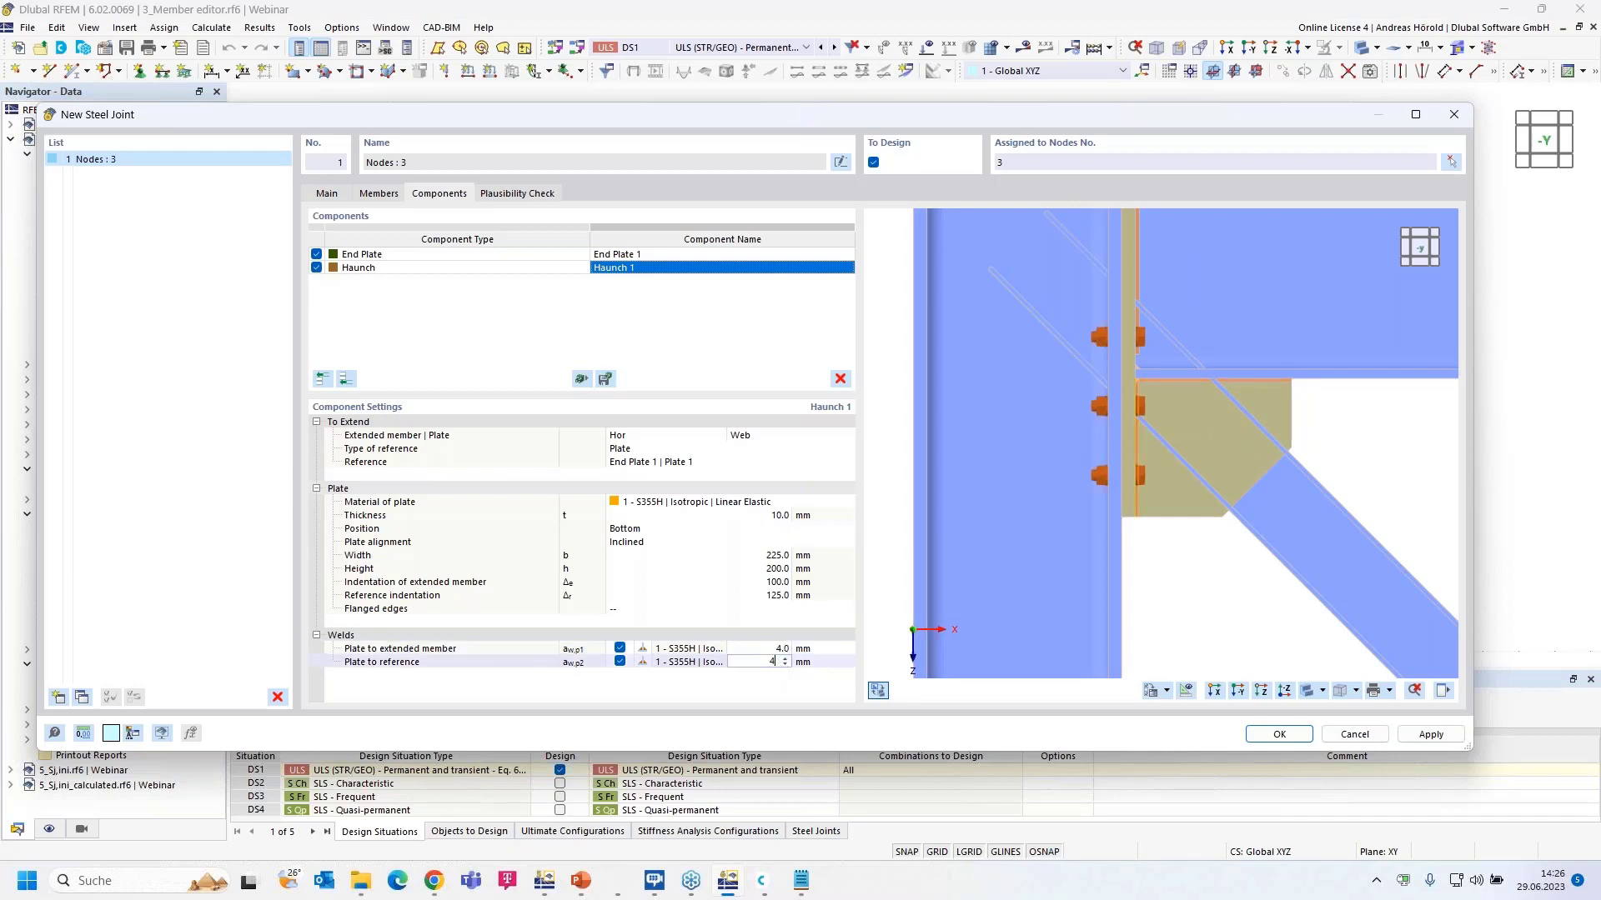
{"action": "key", "text": "Return"}
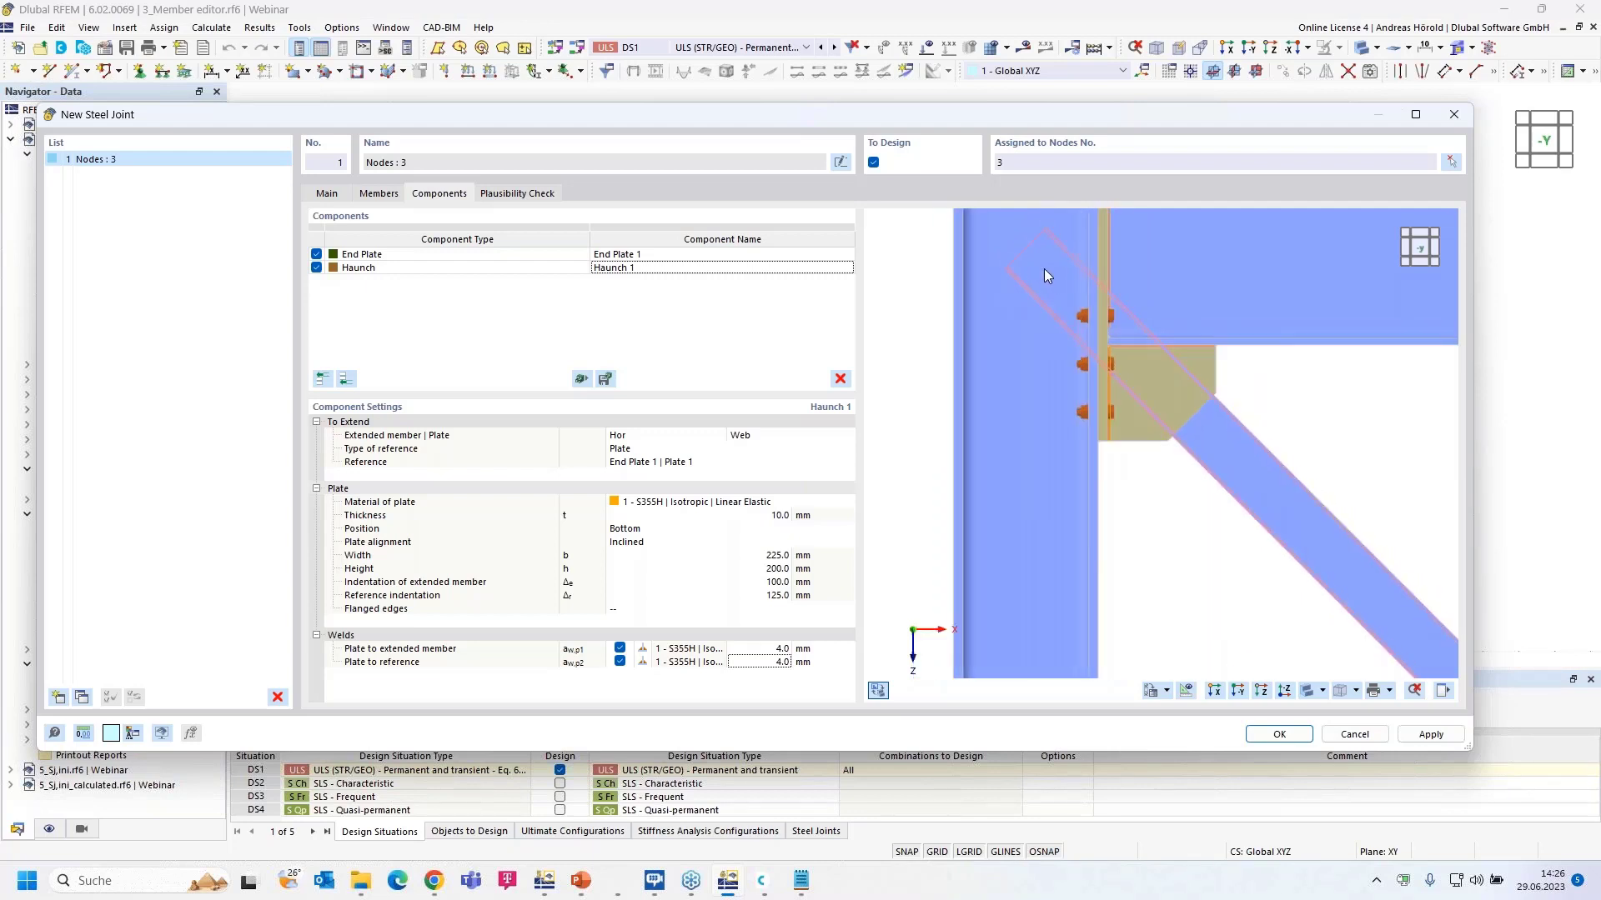
Step: Add a Member Cut component after the haunch that cuts the diagonal Dia by the column member Col b, a
{"action": "left_click", "coordinate": [346, 380]}
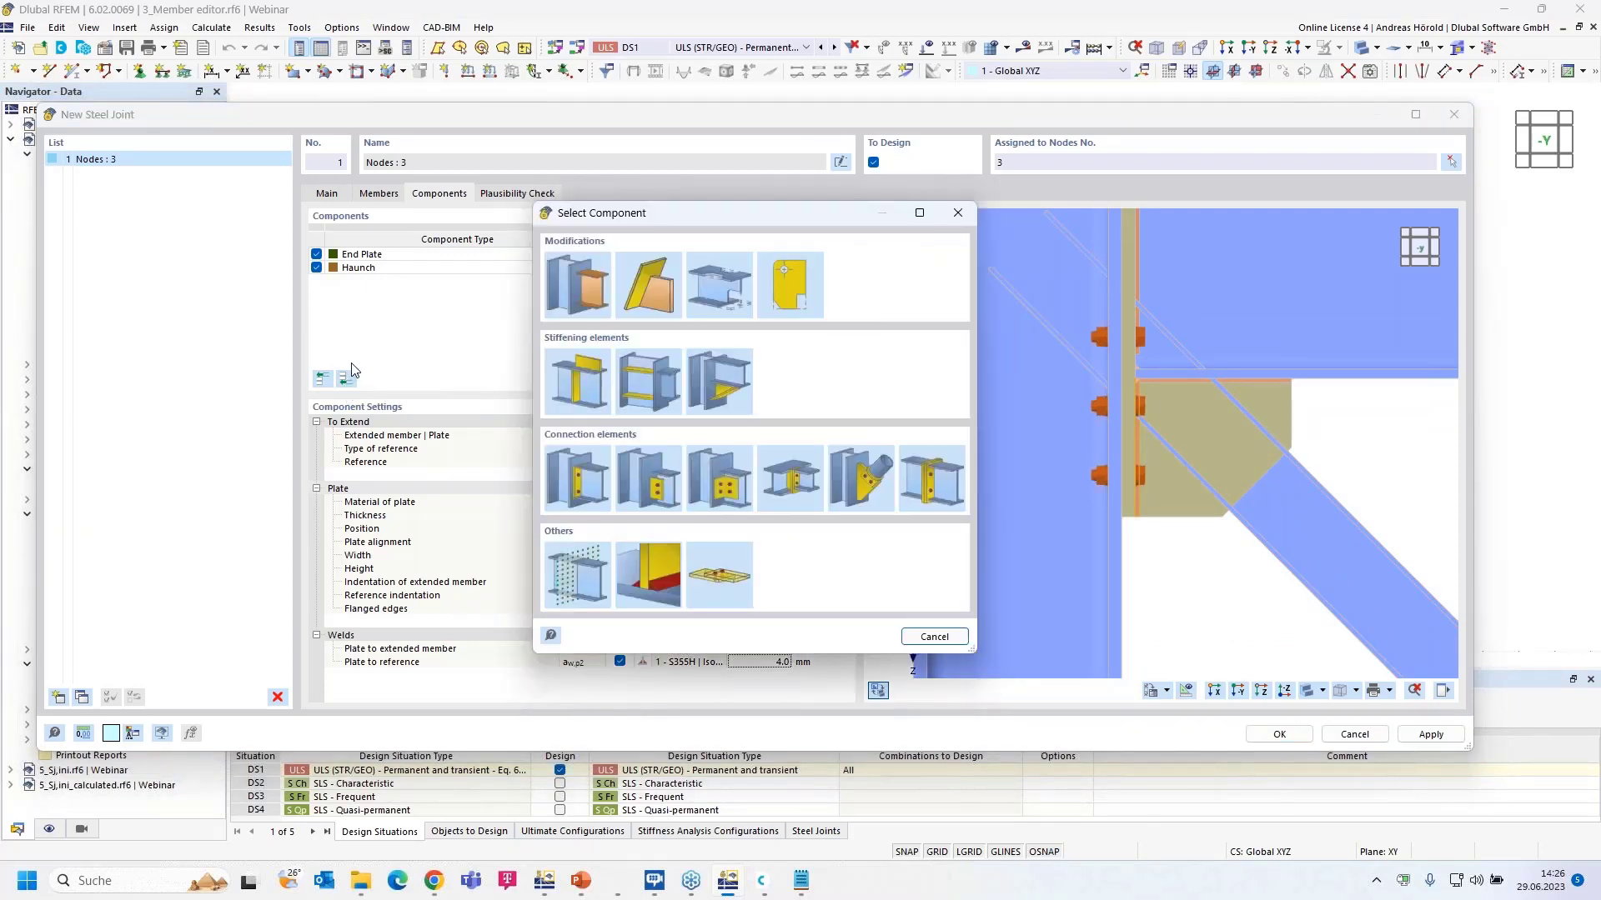
{"action": "left_click", "coordinate": [584, 288]}
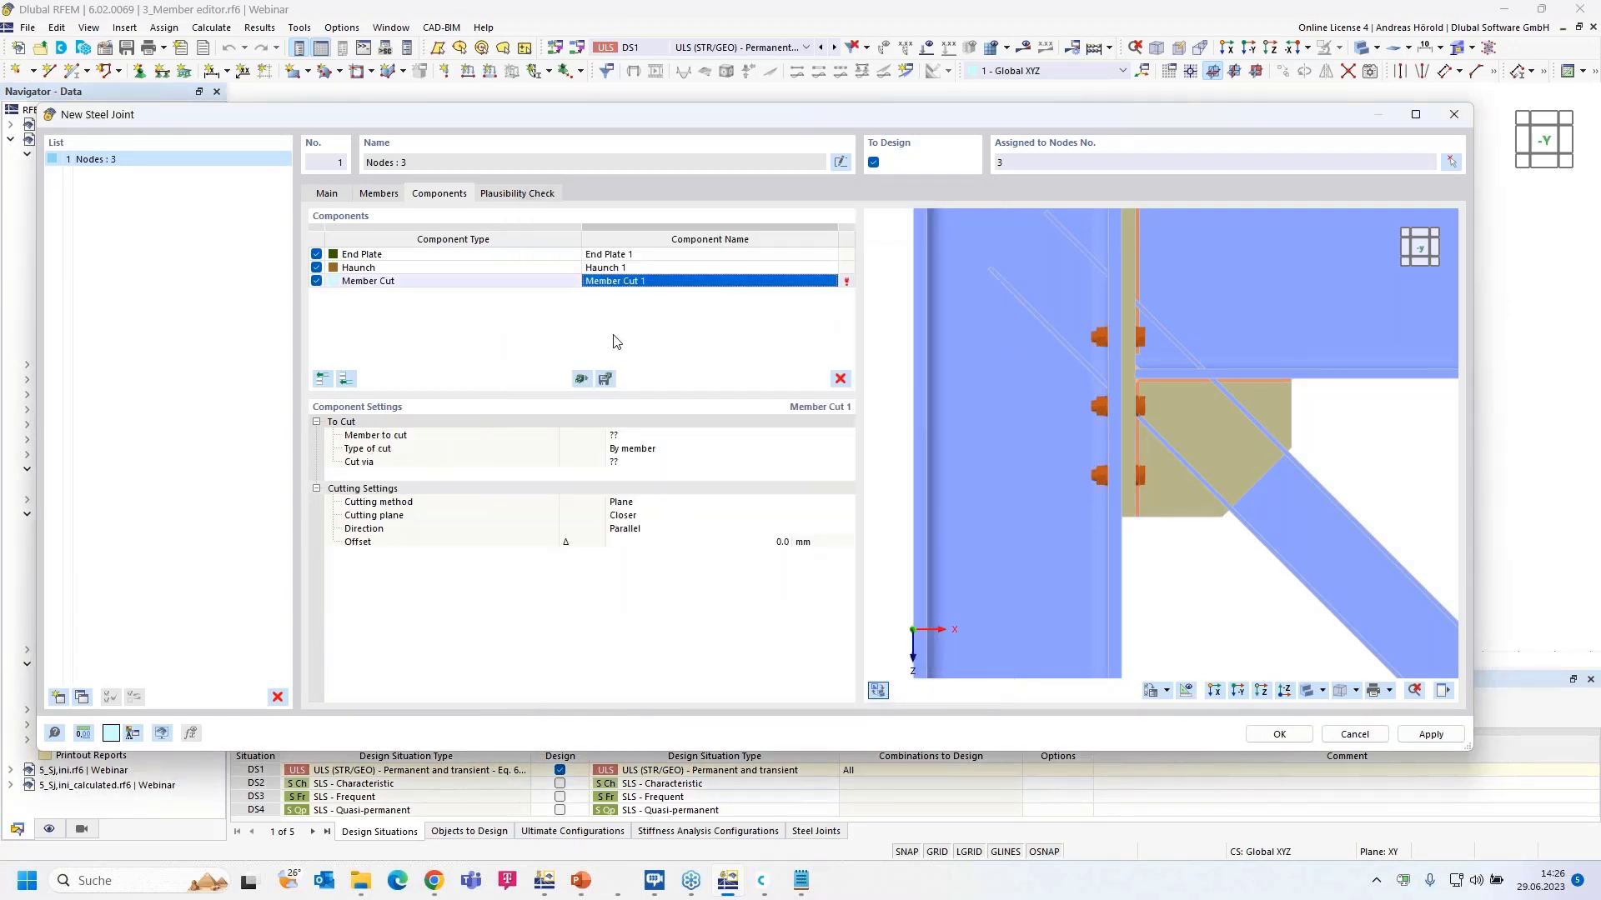
{"action": "left_click", "coordinate": [692, 435]}
{"action": "left_click", "coordinate": [707, 435]}
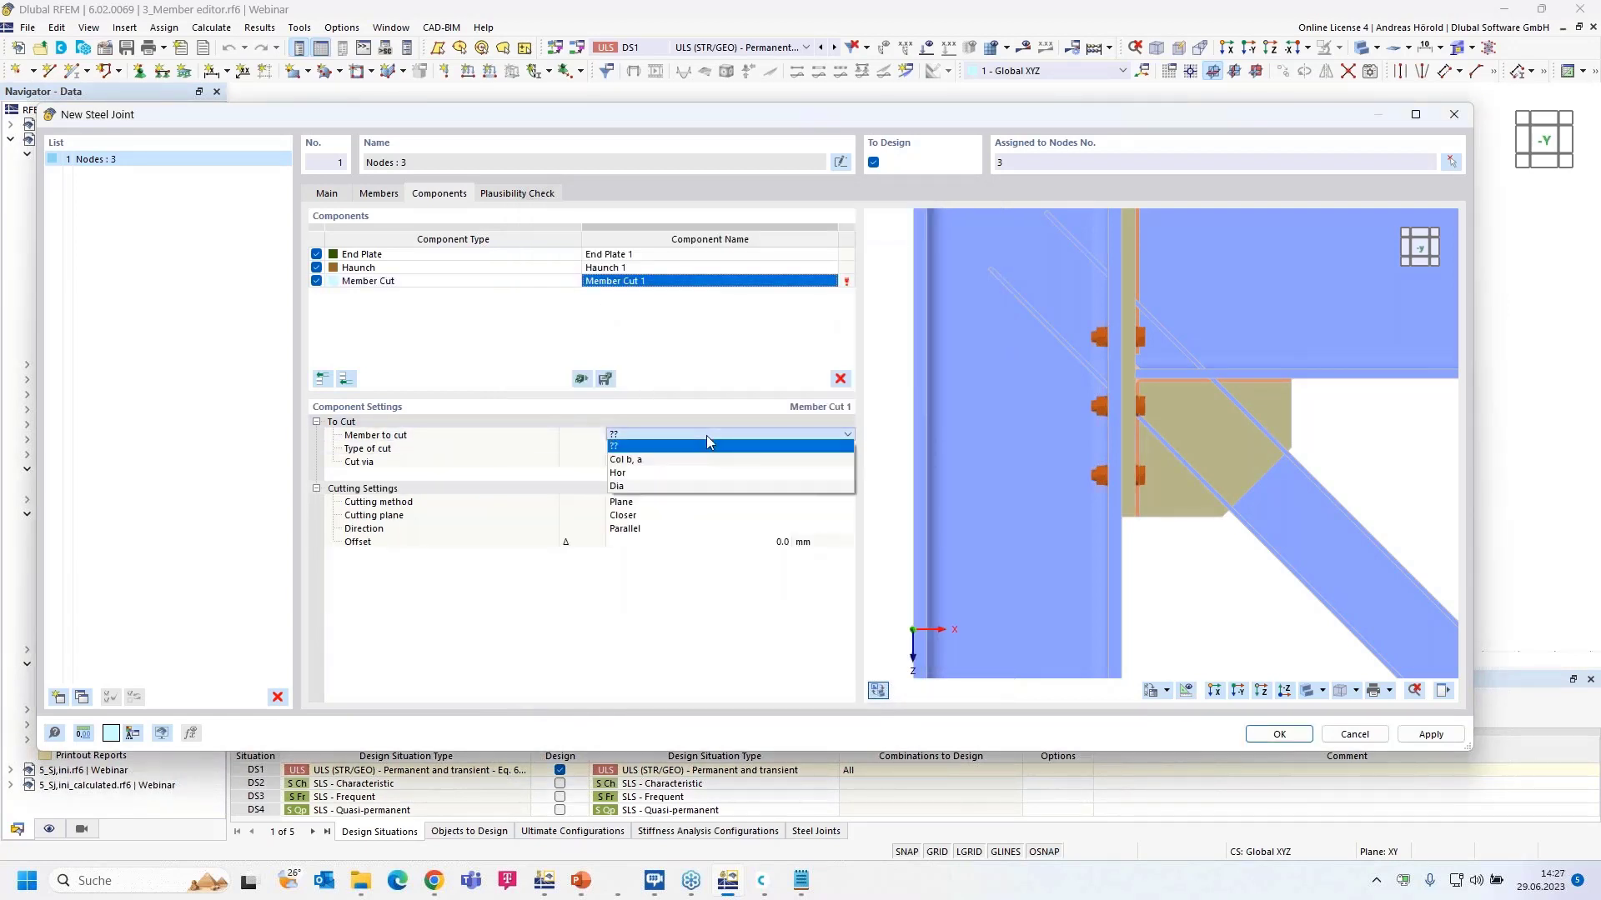
{"action": "left_click", "coordinate": [698, 486]}
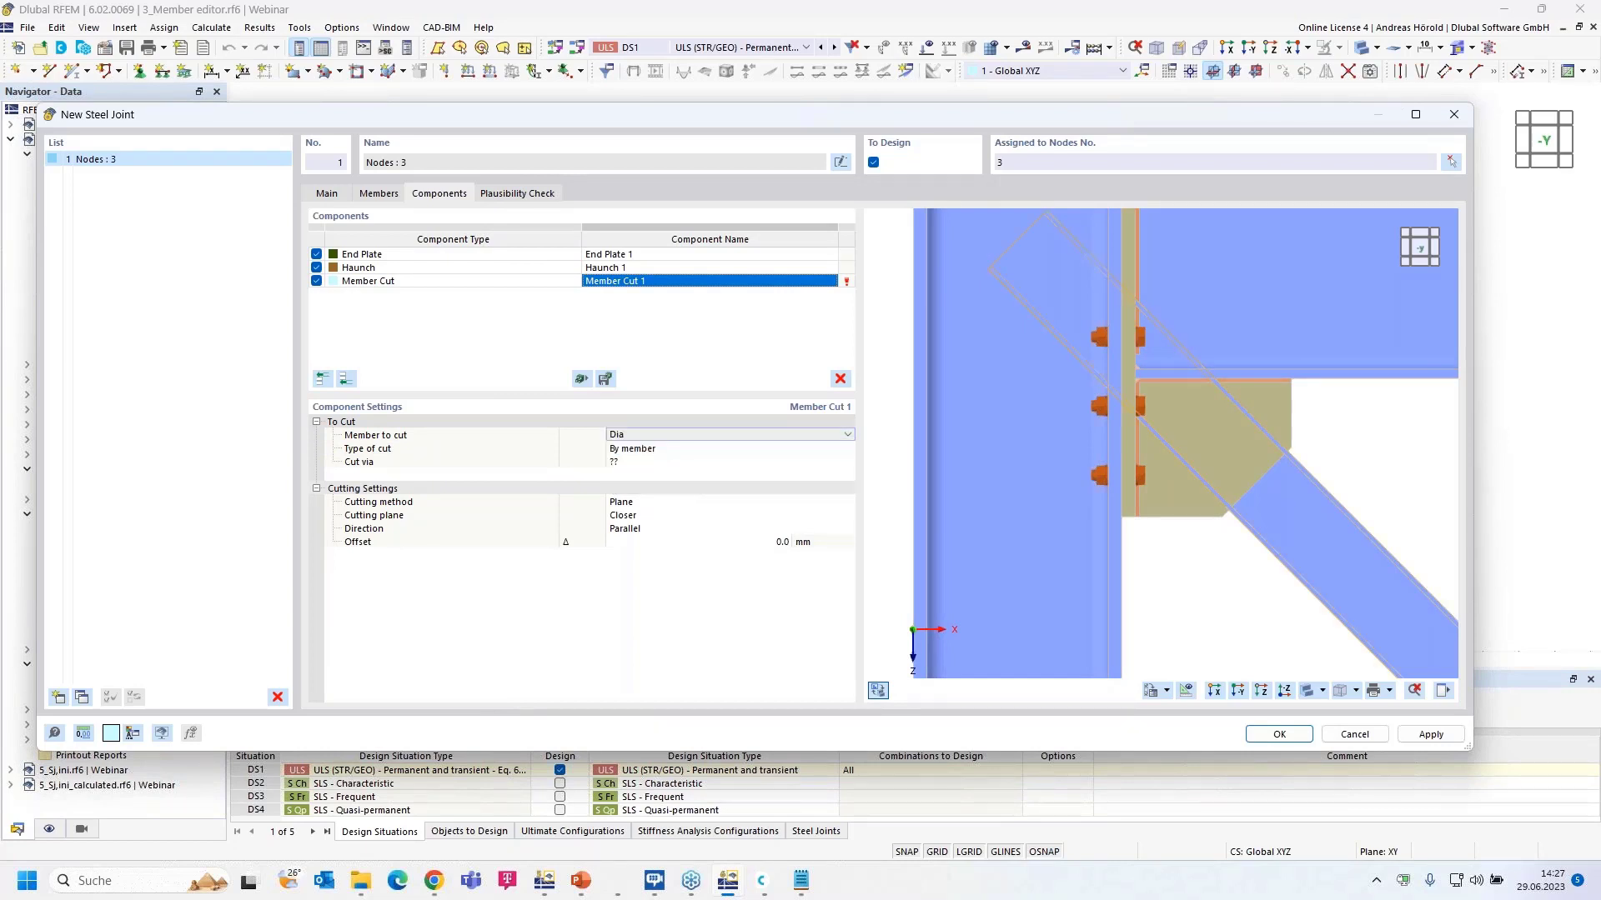
{"action": "left_click", "coordinate": [695, 464]}
{"action": "left_click", "coordinate": [694, 462]}
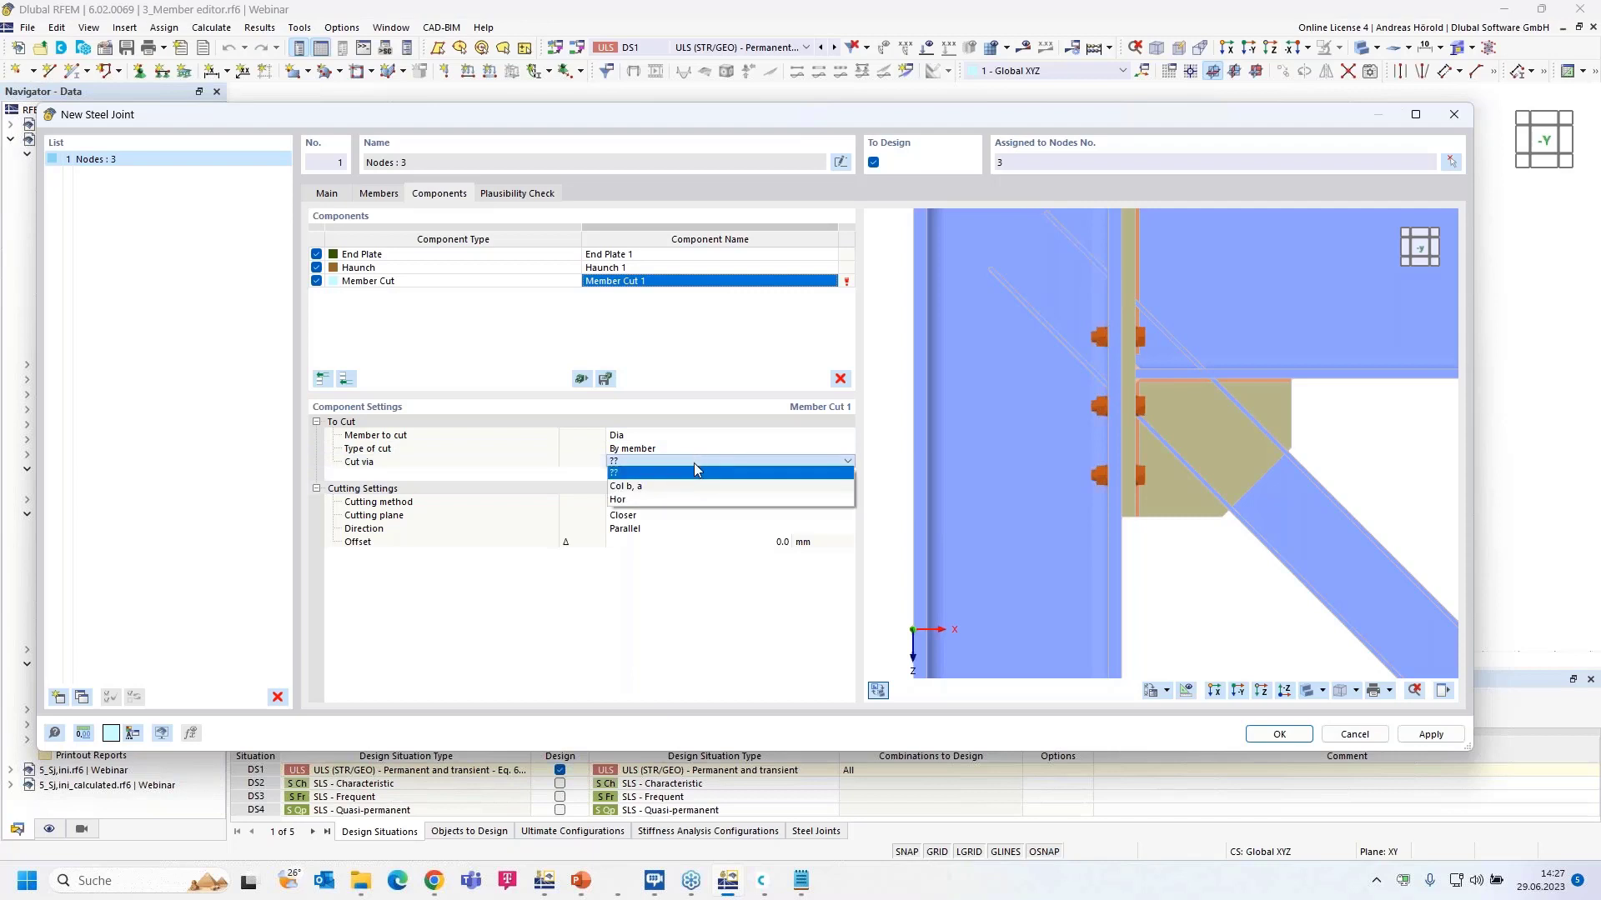
{"action": "left_click", "coordinate": [687, 487]}
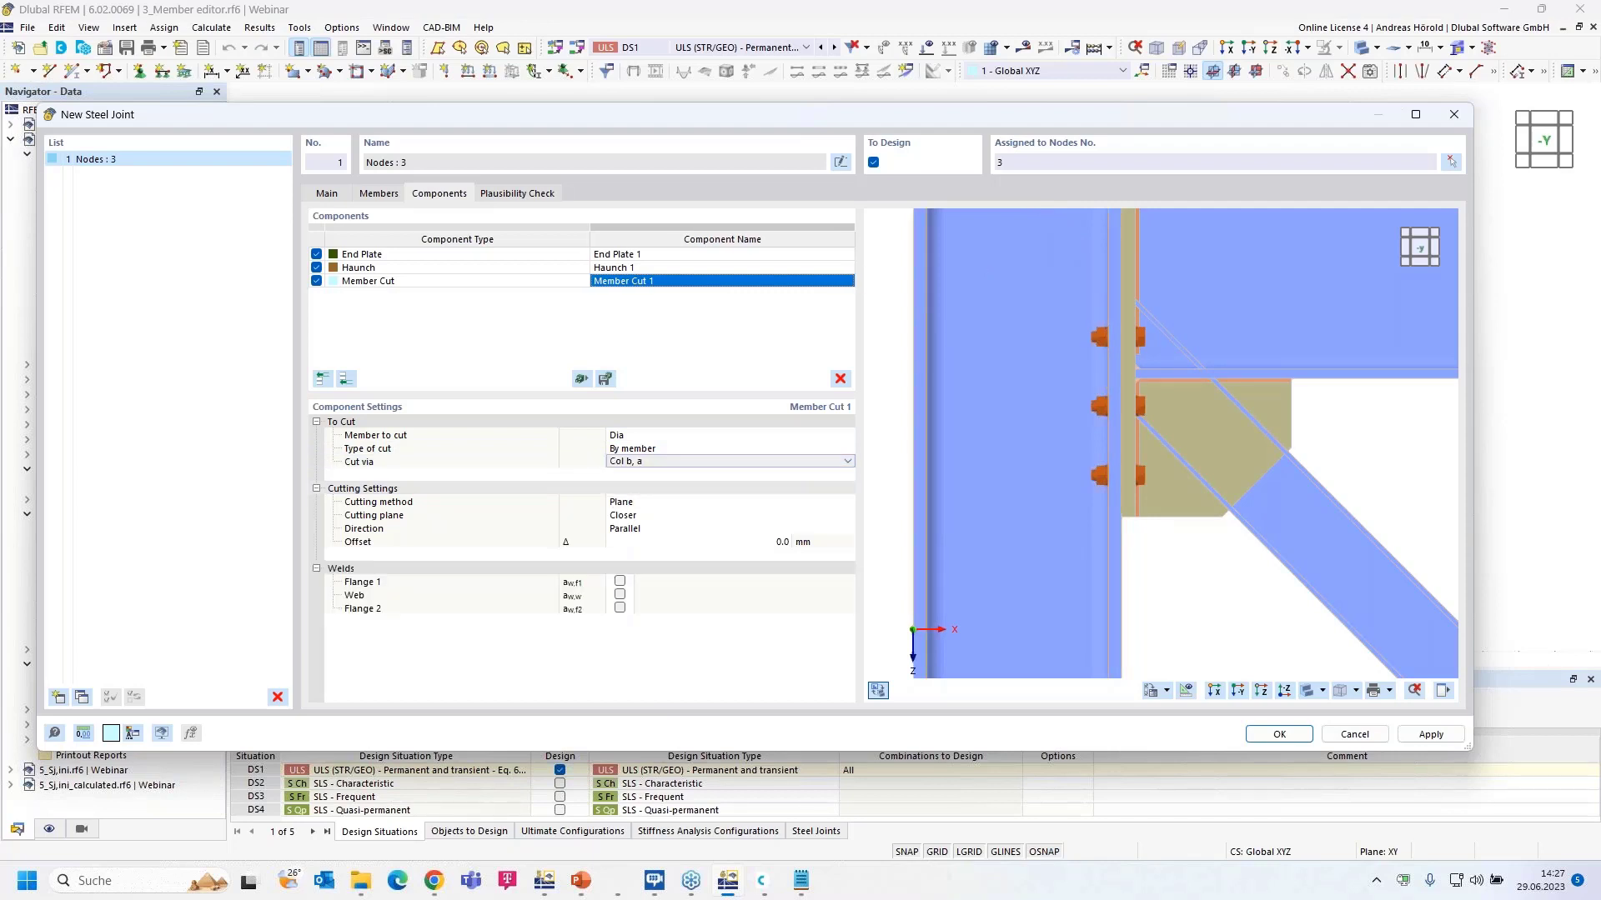
Step: Set the direction of the diagonal's member cut to Perpendicular
{"action": "left_click", "coordinate": [677, 532]}
{"action": "left_click", "coordinate": [684, 530]}
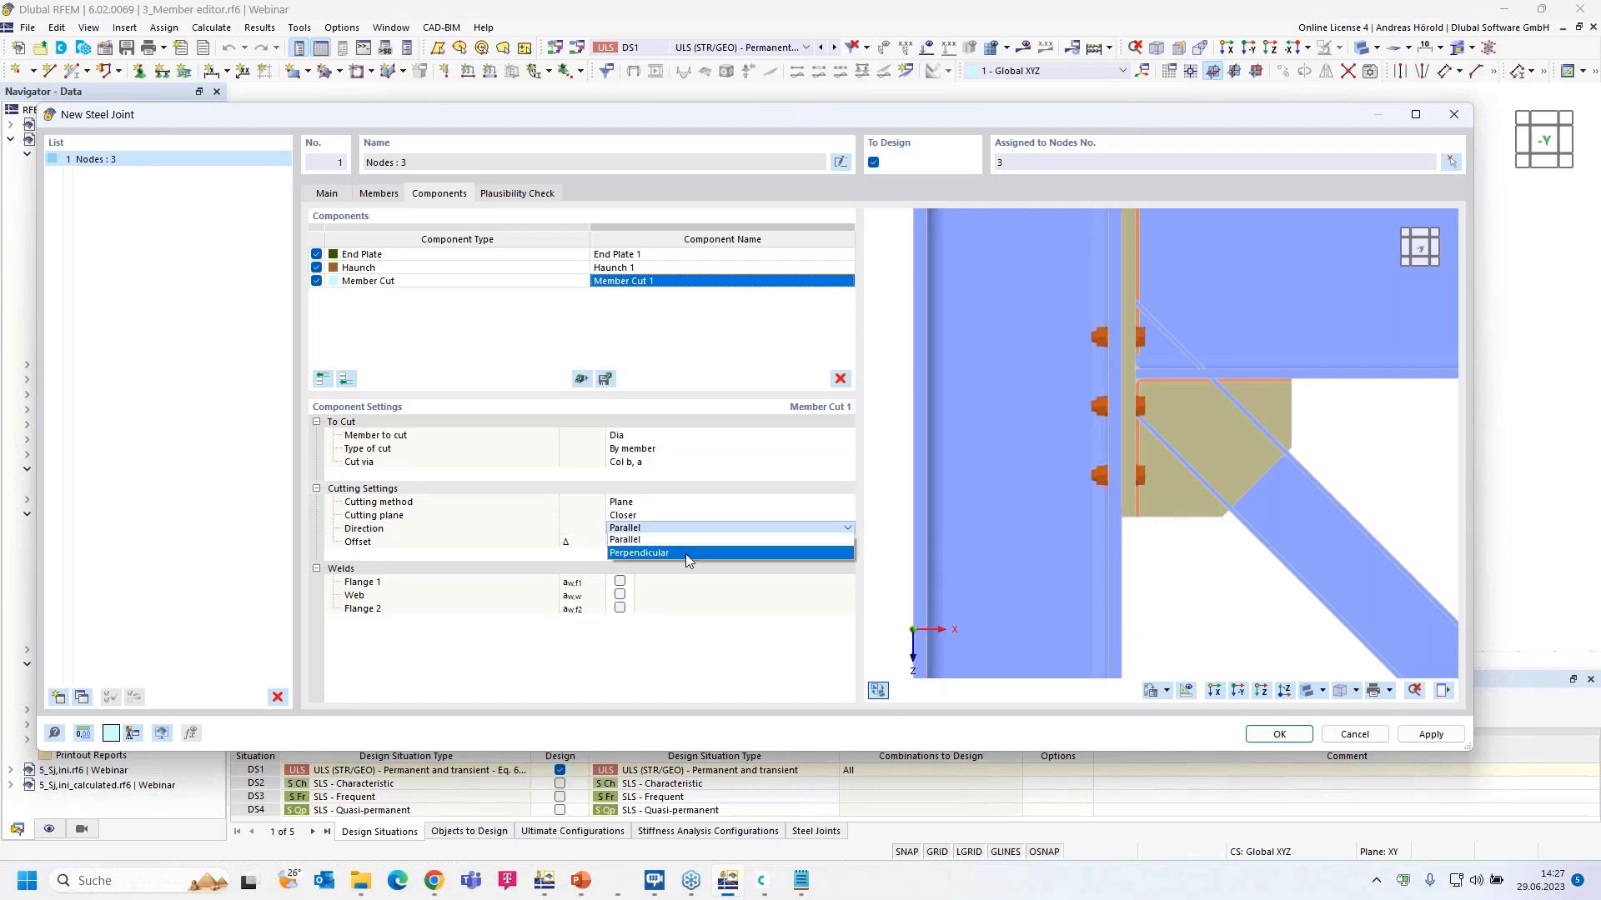
{"action": "left_click", "coordinate": [686, 554]}
{"action": "left_click", "coordinate": [694, 527]}
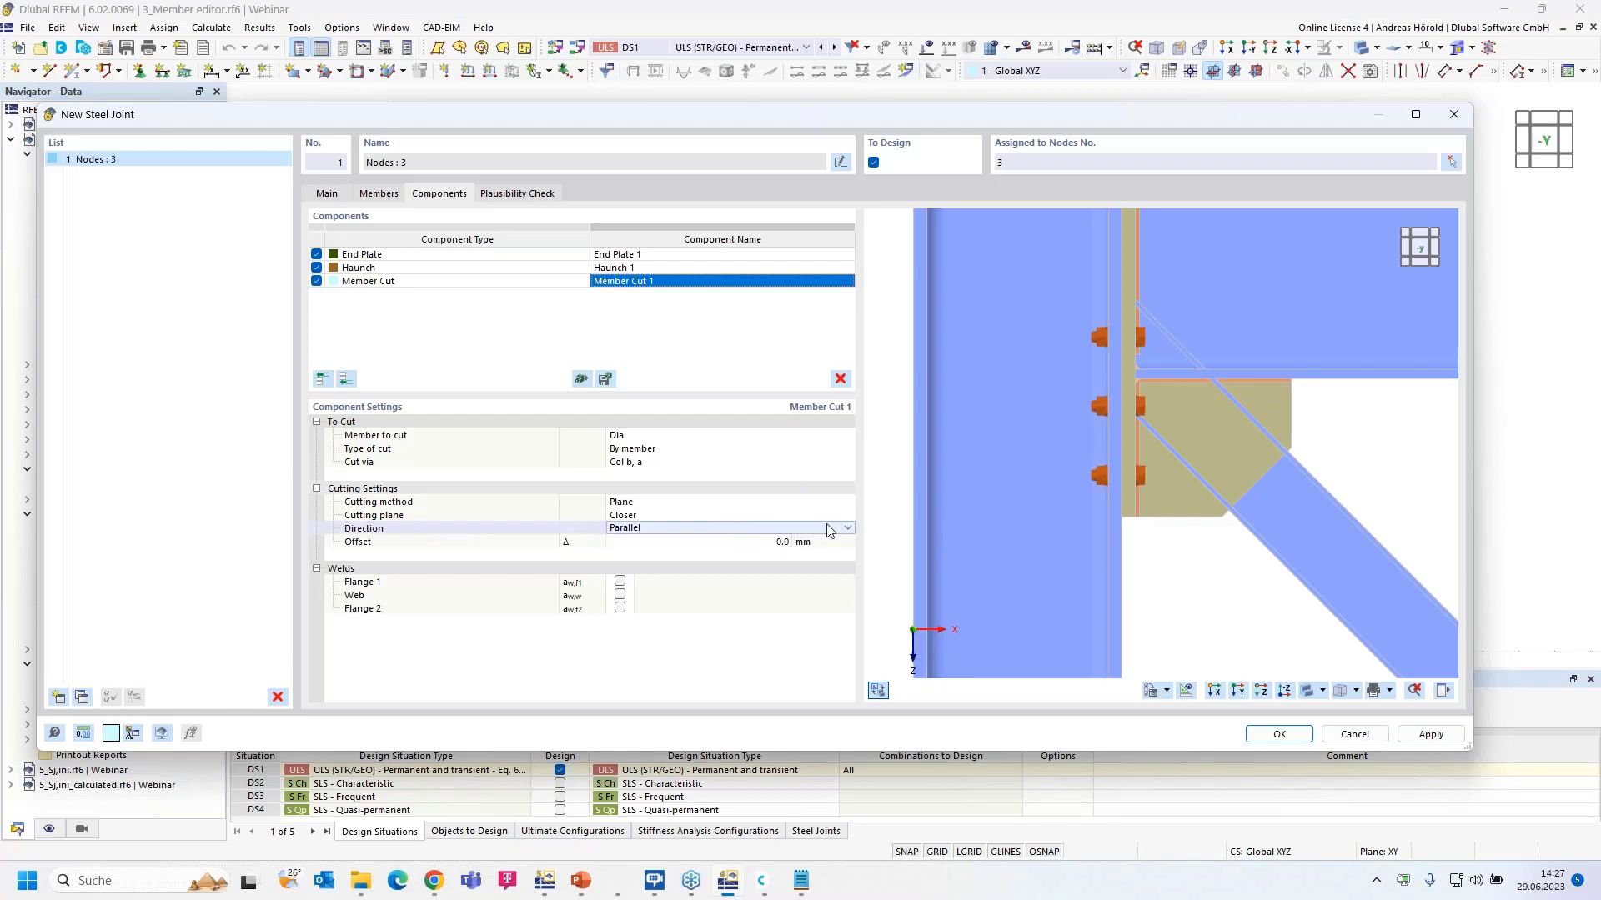
{"action": "left_click", "coordinate": [847, 527]}
{"action": "left_click", "coordinate": [834, 554]}
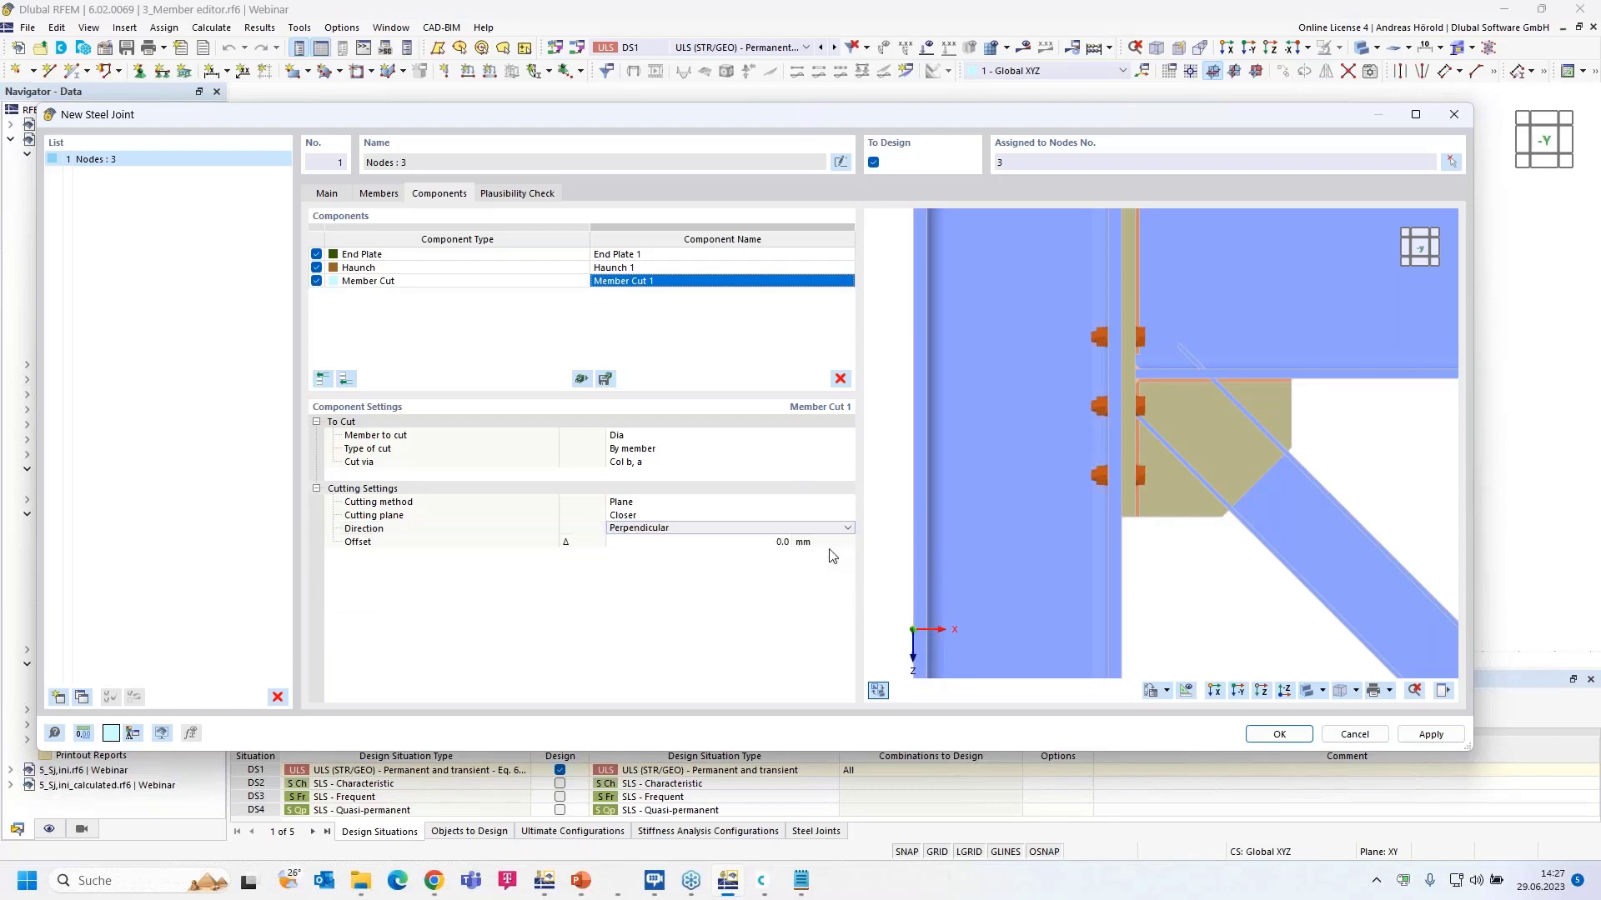
Step: Set the member cut's offset to 100 mm
{"action": "left_click", "coordinate": [780, 541]}
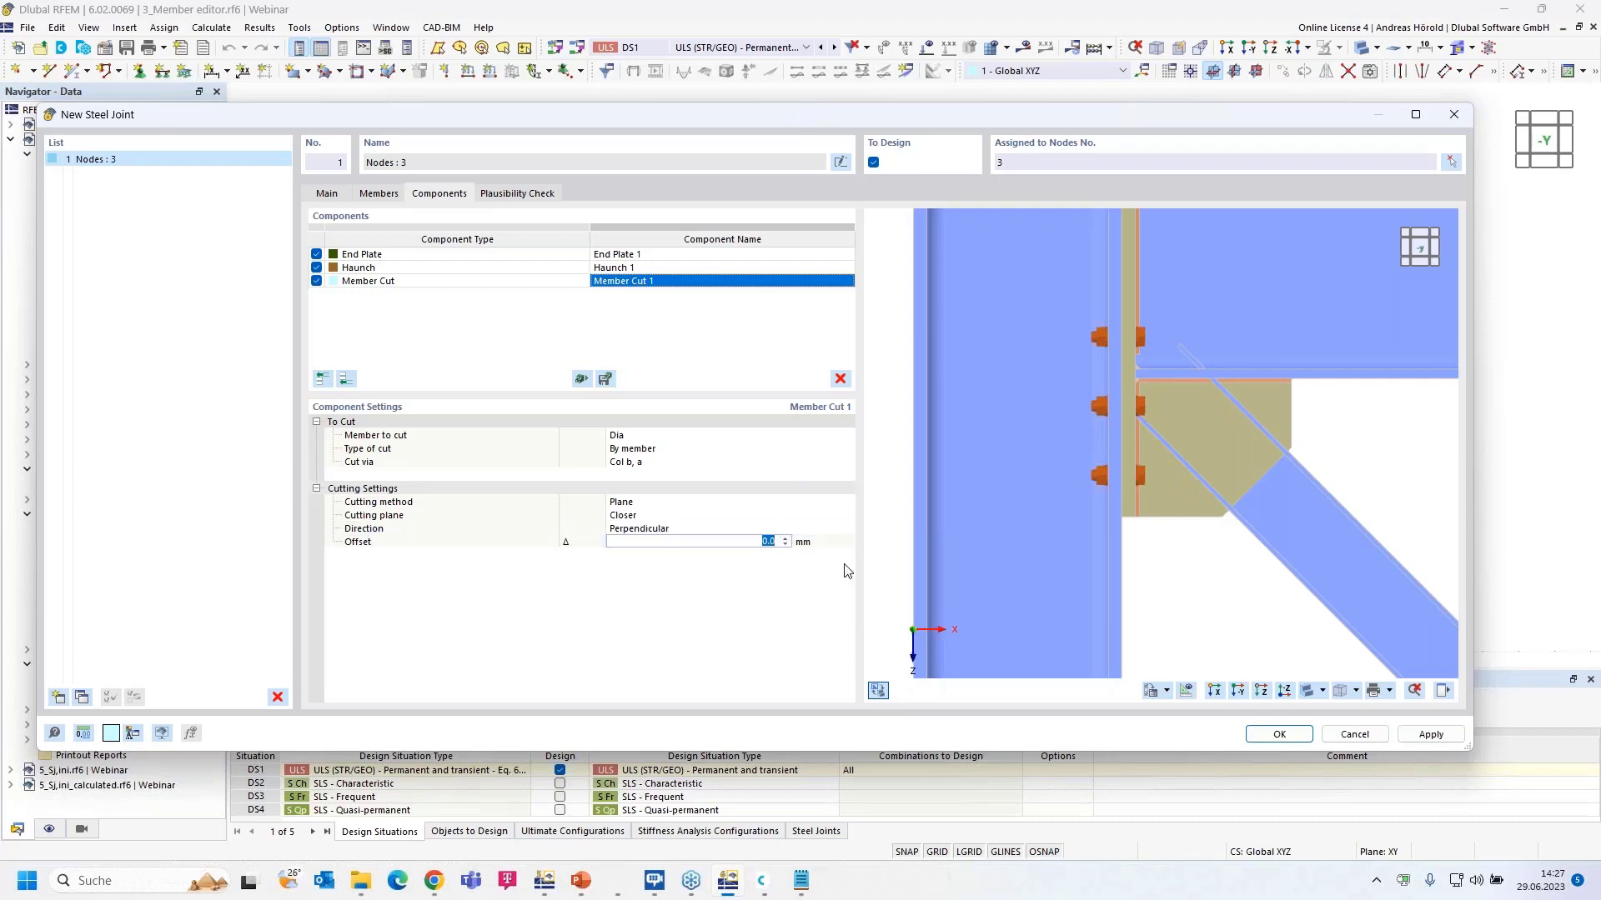
{"action": "type", "text": "10"}
{"action": "key", "text": "Return"}
{"action": "mouse_move", "coordinate": [1367, 465]}
{"action": "middle_mouse_down", "text": "ctrl"}
{"action": "mouse_move", "coordinate": [1216, 501]}
{"action": "mouse_move", "coordinate": [1348, 474]}
{"action": "middle_mouse_up", "text": "ctrl"}
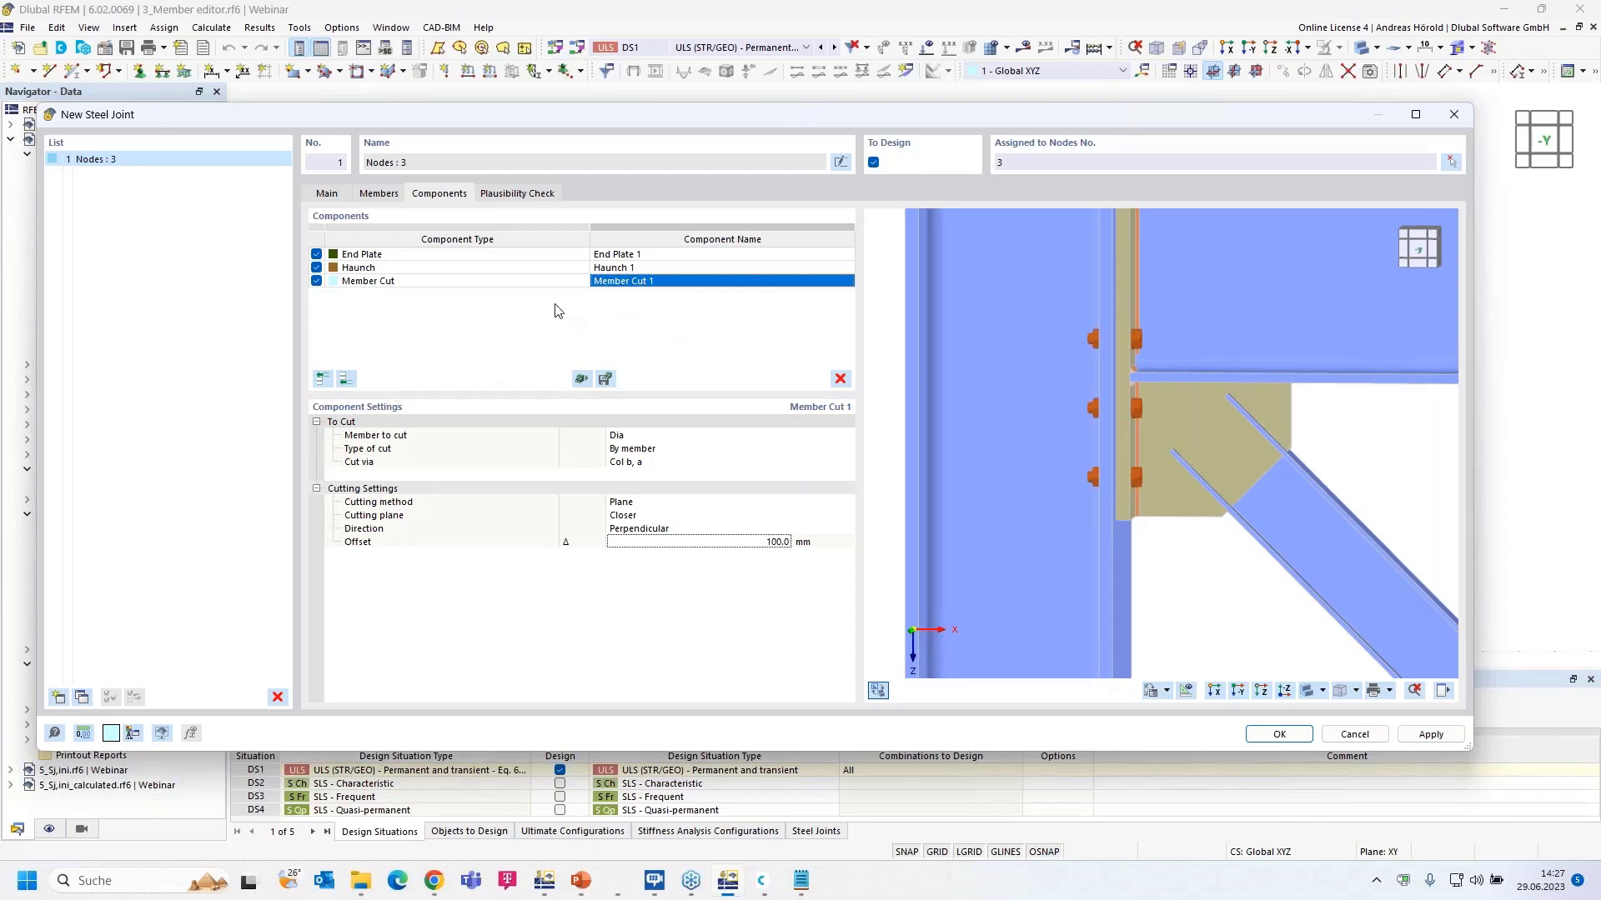
Step: Add a Member Editor component after the member cut and set Dia | Flange 1 as the member plate to modify
{"action": "left_click", "coordinate": [345, 379]}
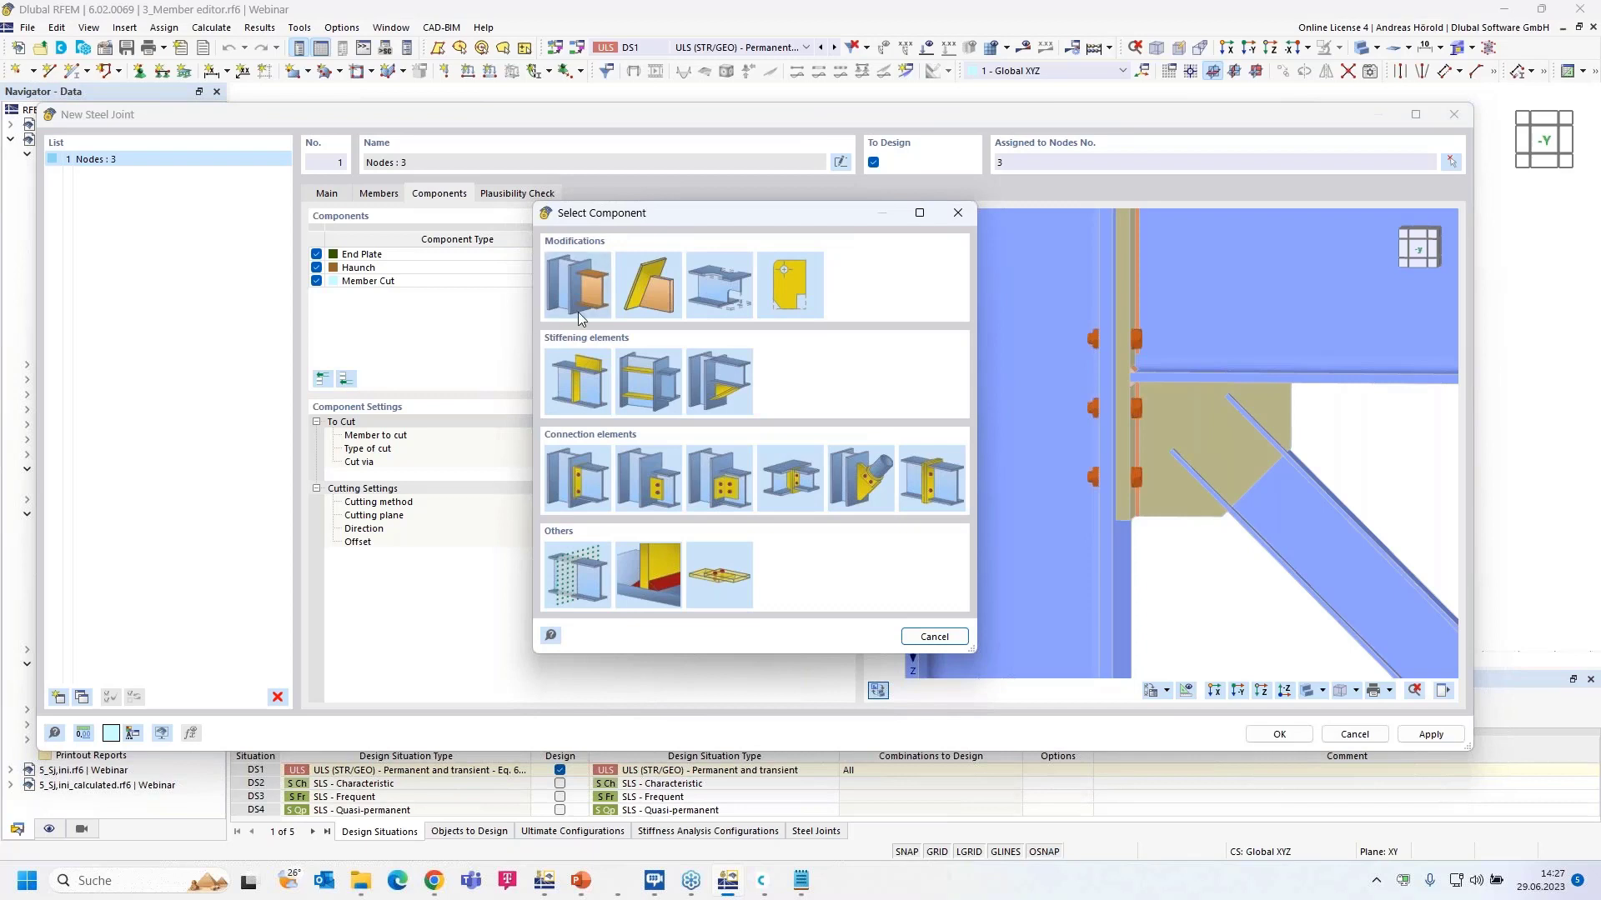
{"action": "left_click", "coordinate": [721, 283]}
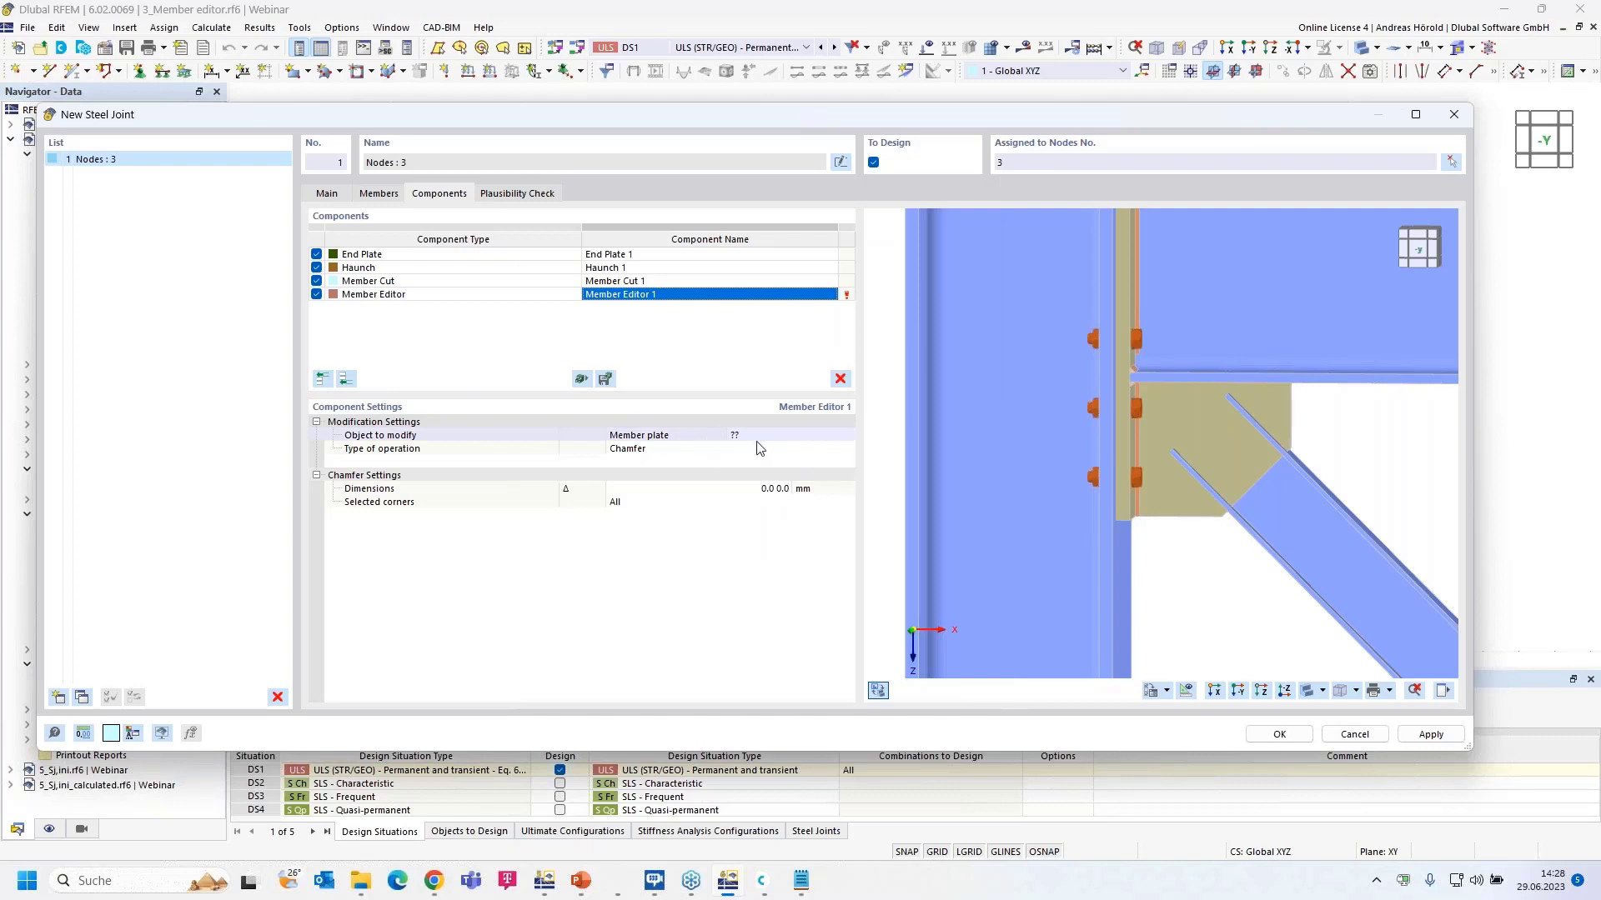
{"action": "left_click", "coordinate": [813, 435]}
{"action": "left_click", "coordinate": [830, 435]}
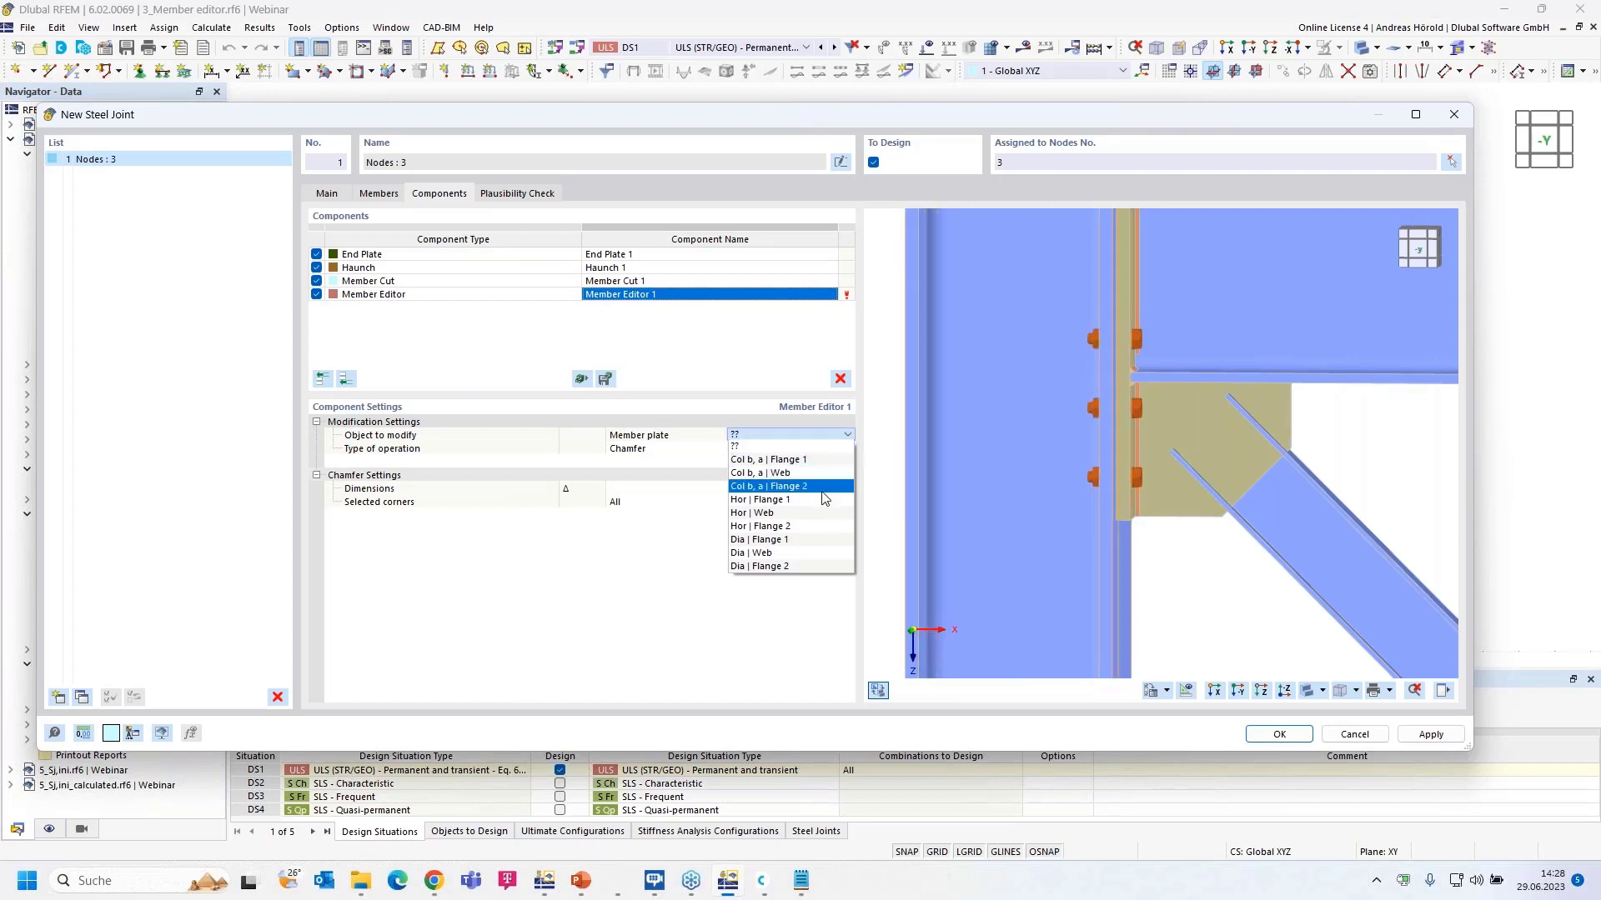
{"action": "left_click", "coordinate": [813, 542]}
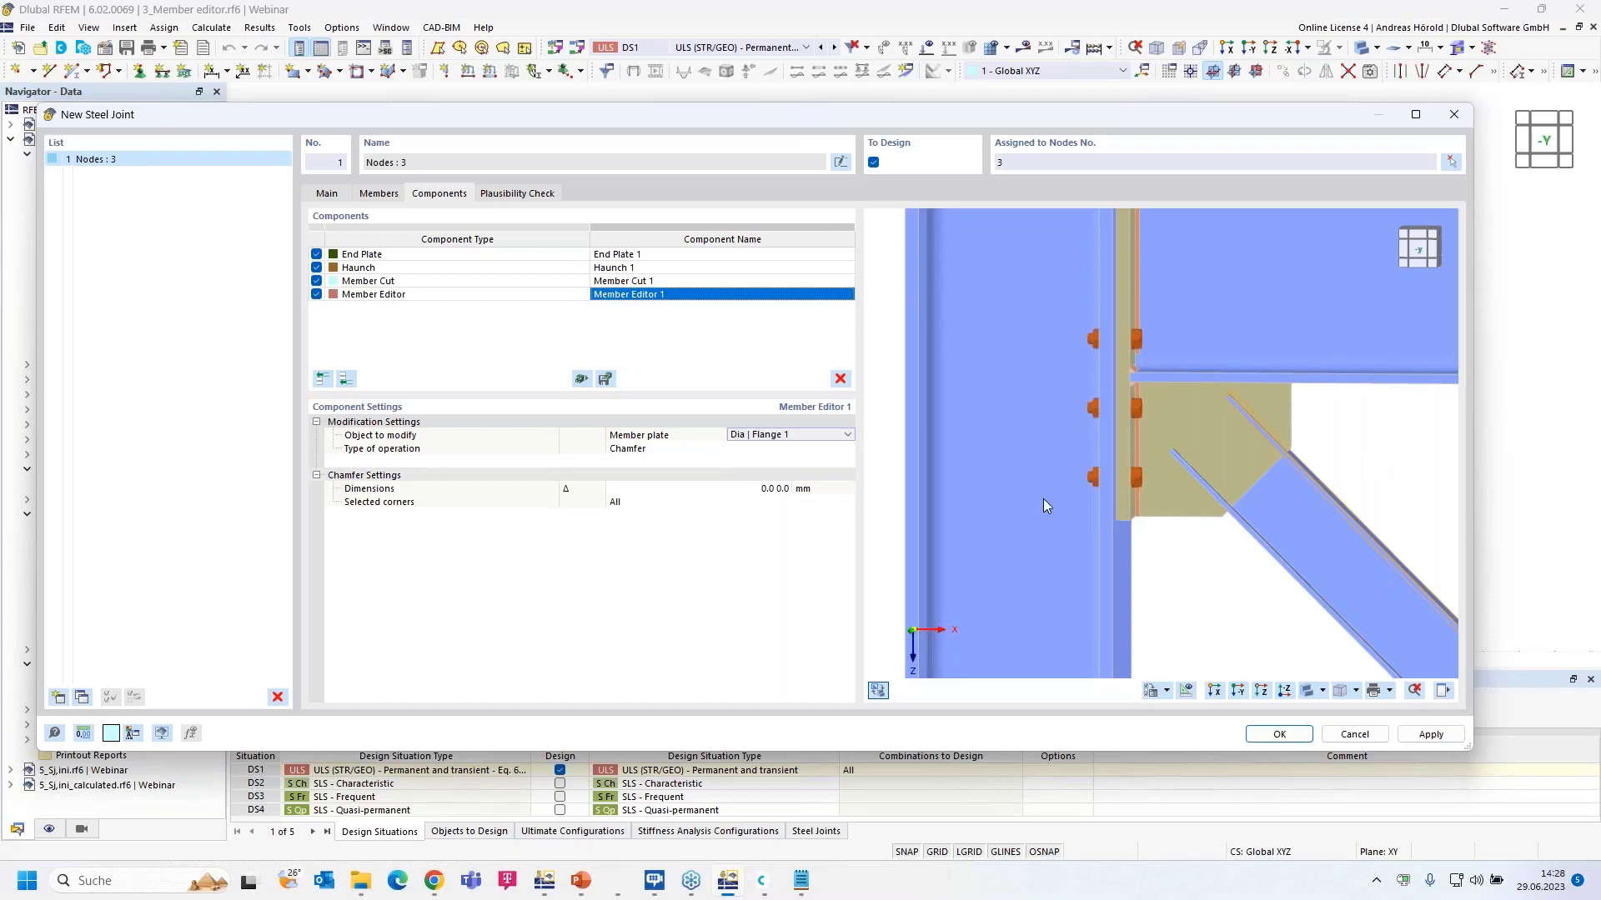
Step: Set the member editor's type of operation for the diagonal's flange plate to End offset
{"action": "left_click", "coordinate": [642, 454]}
{"action": "left_click", "coordinate": [664, 451]}
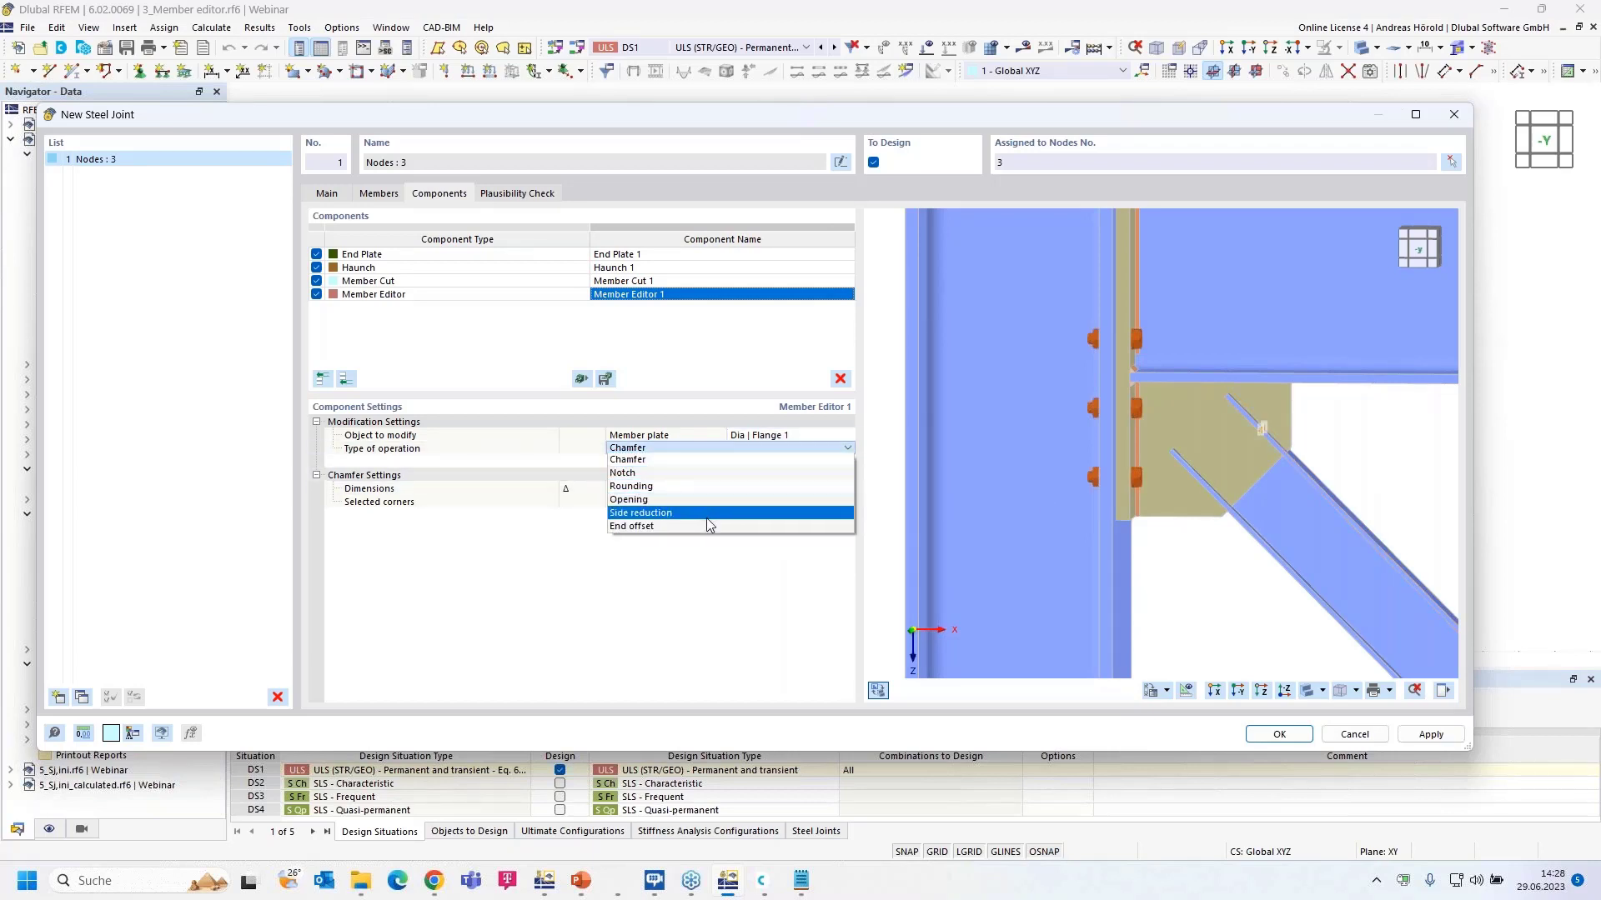
{"action": "key", "text": "Escape"}
{"action": "left_click", "coordinate": [821, 447]}
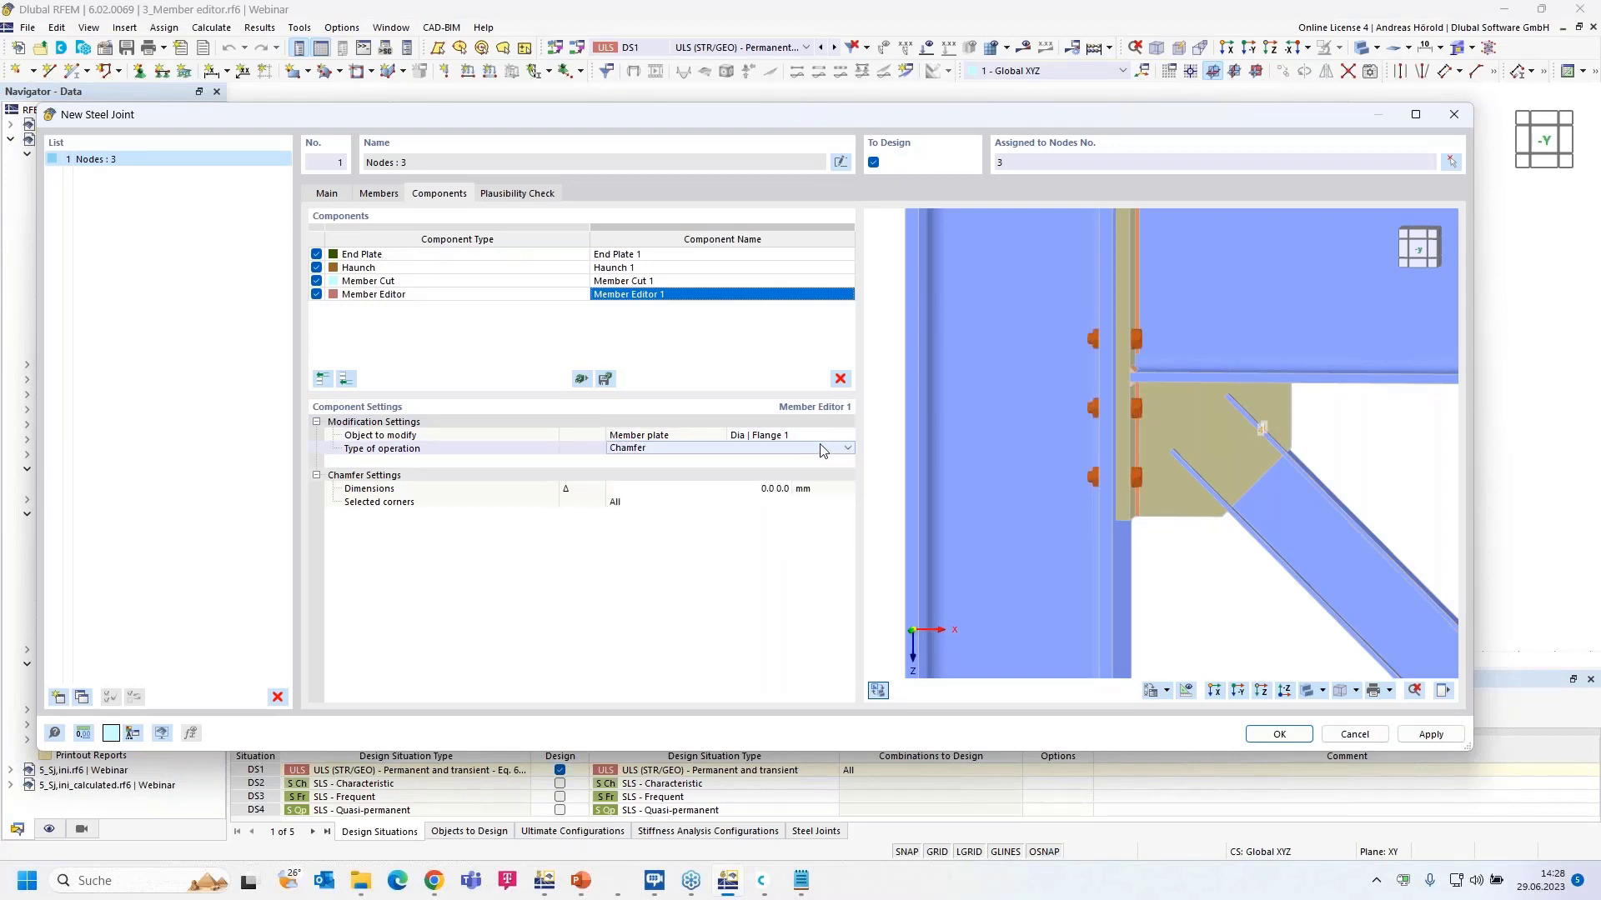
{"action": "left_click", "coordinate": [822, 450]}
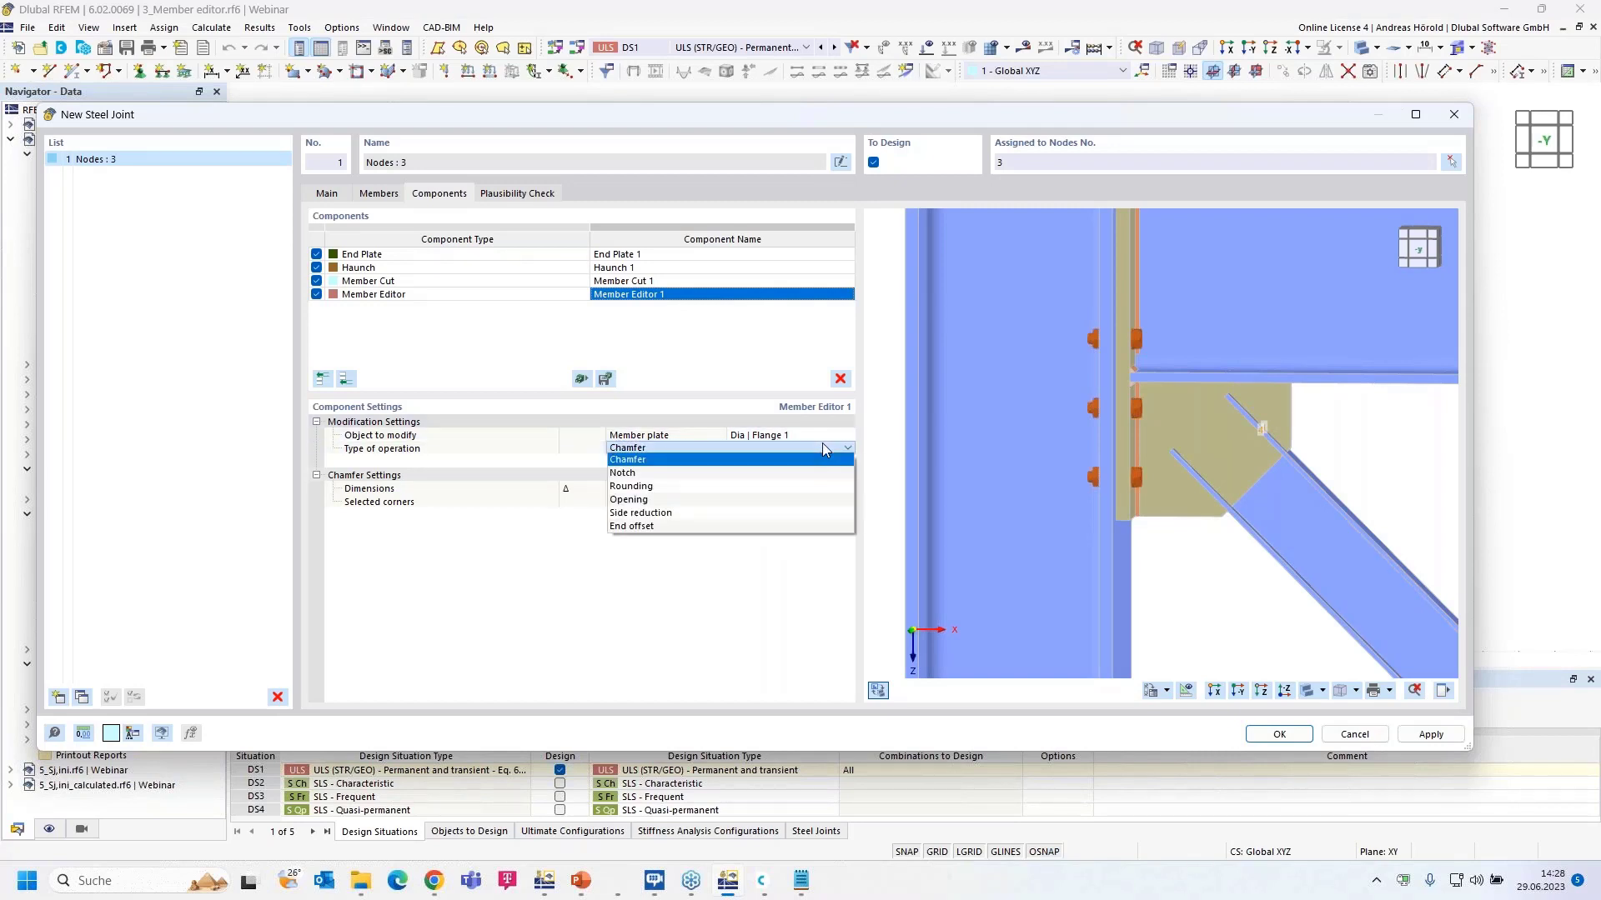
{"action": "left_click", "coordinate": [809, 527]}
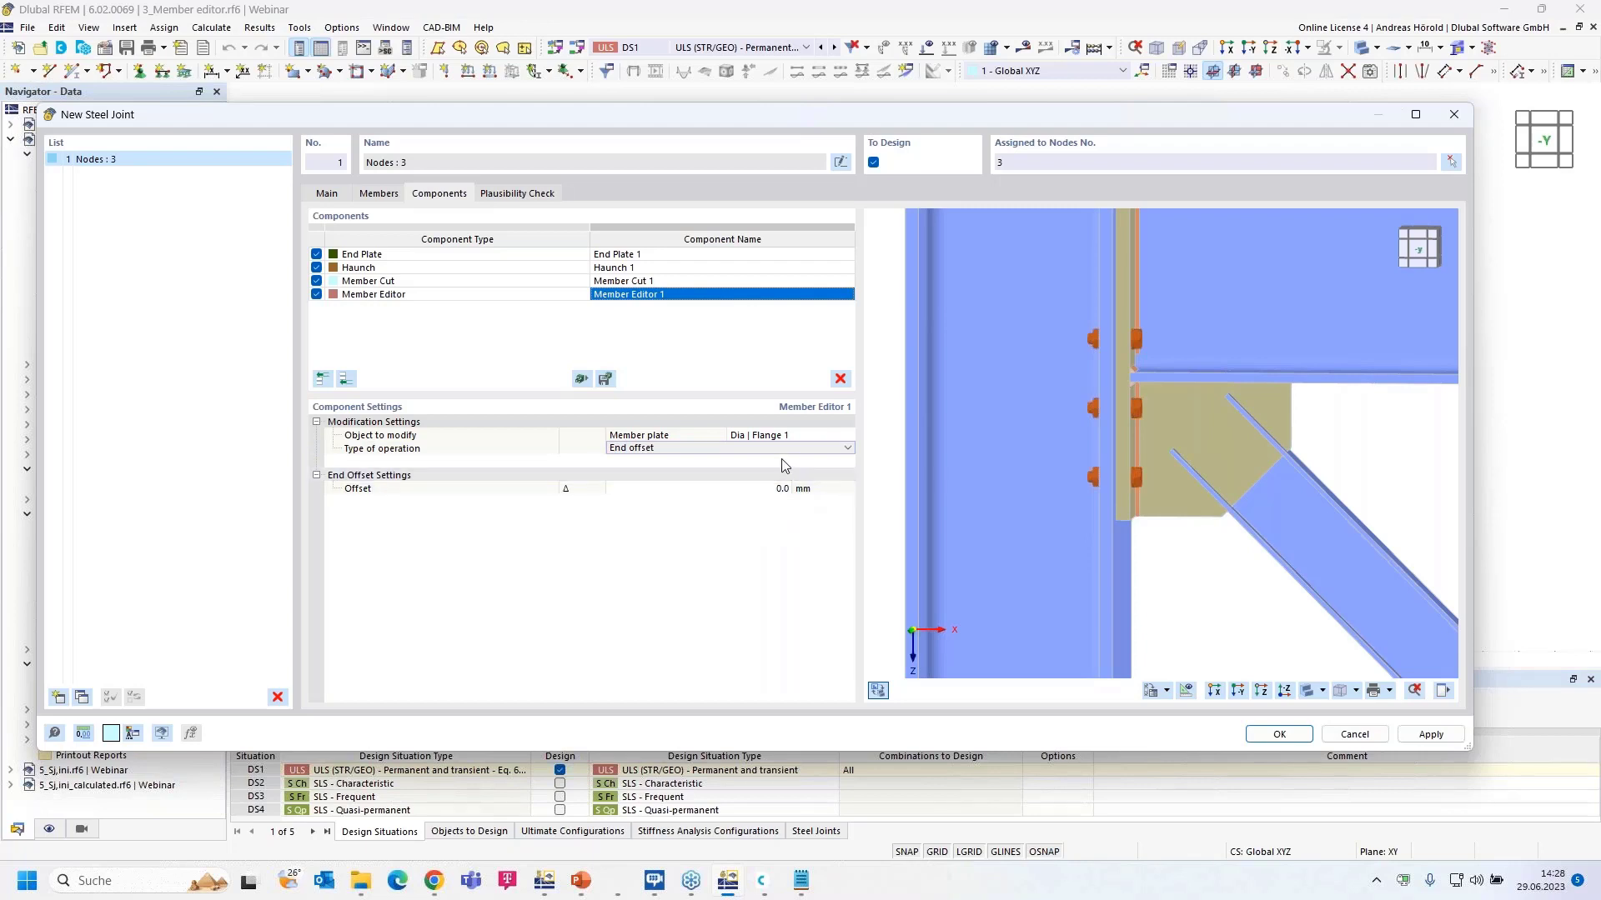
Step: Set the end offset of the diagonal's Flange 1 to 130 mm and inspect the shortened flange beside the haunch plate
{"action": "left_click", "coordinate": [782, 490]}
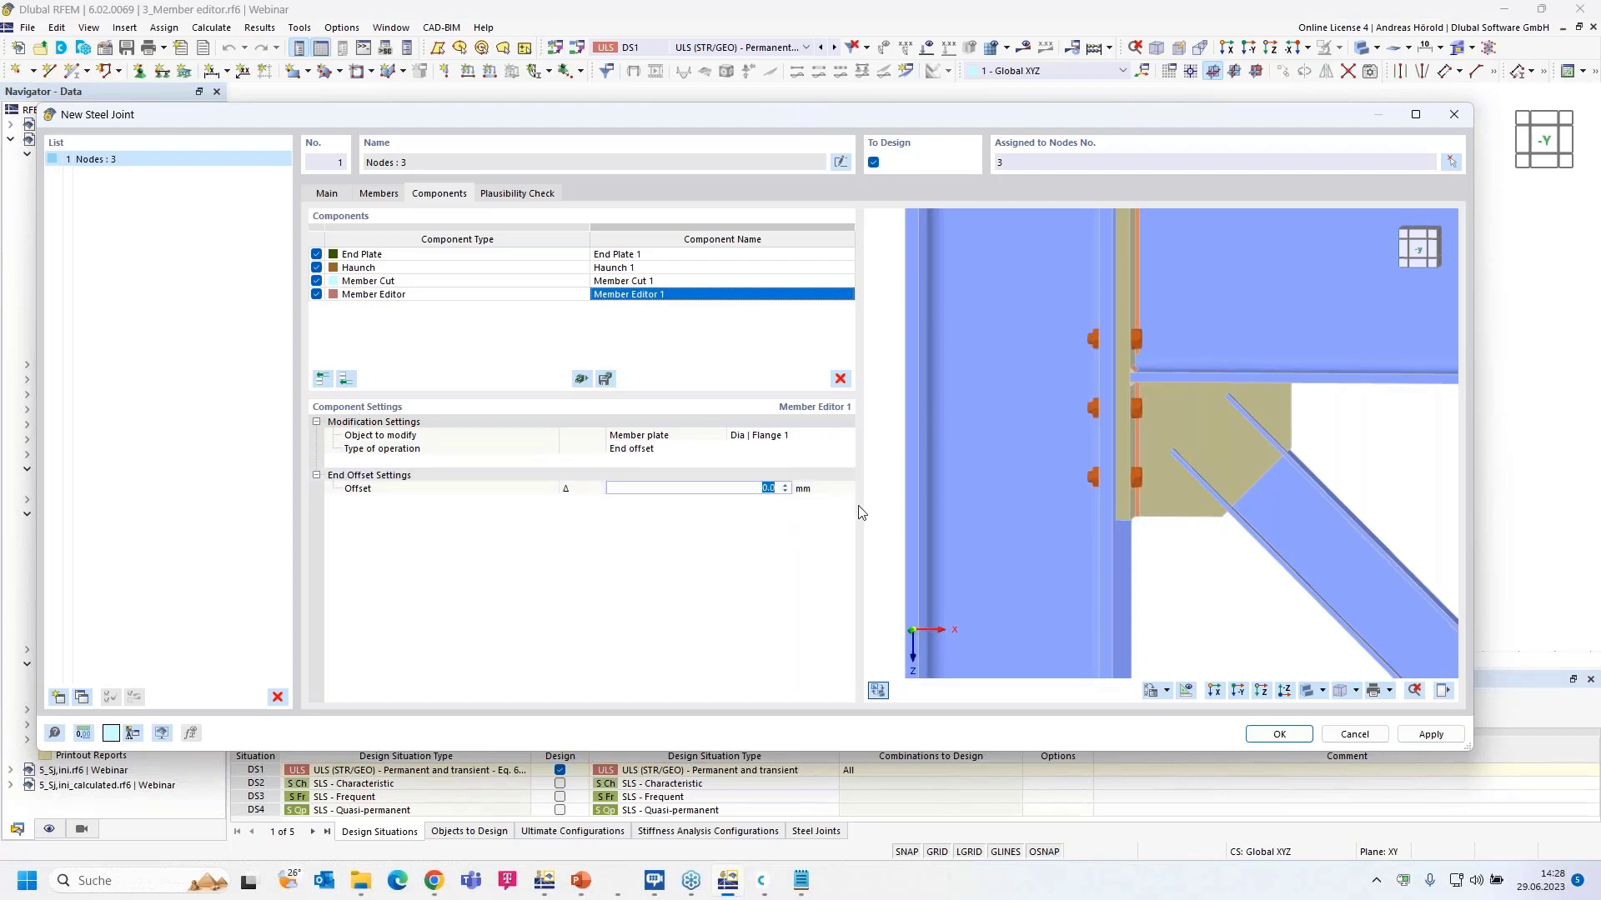
{"action": "type", "text": "130"}
{"action": "key", "text": "Return"}
{"action": "middle_click_drag", "start_coordinate": [1372, 480], "coordinate": [1310, 598], "text": "ctrl"}
{"action": "scroll", "coordinate": [1307, 502], "scroll_direction": "up", "scroll_amount": 5}
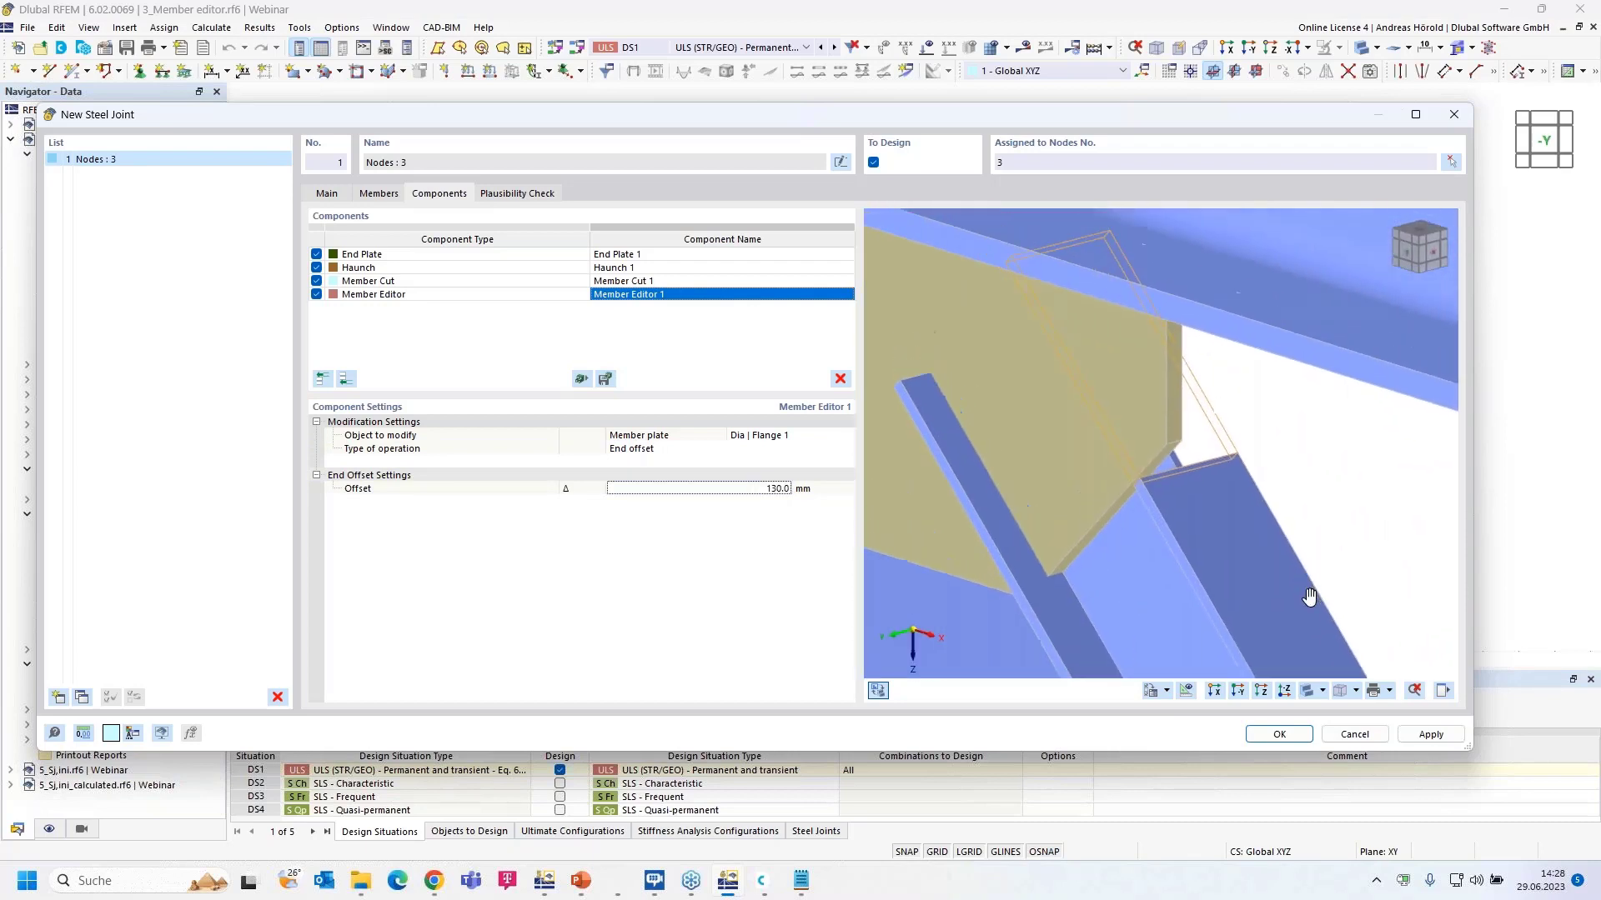
{"action": "scroll", "coordinate": [1309, 598], "scroll_direction": "down", "scroll_amount": 3}
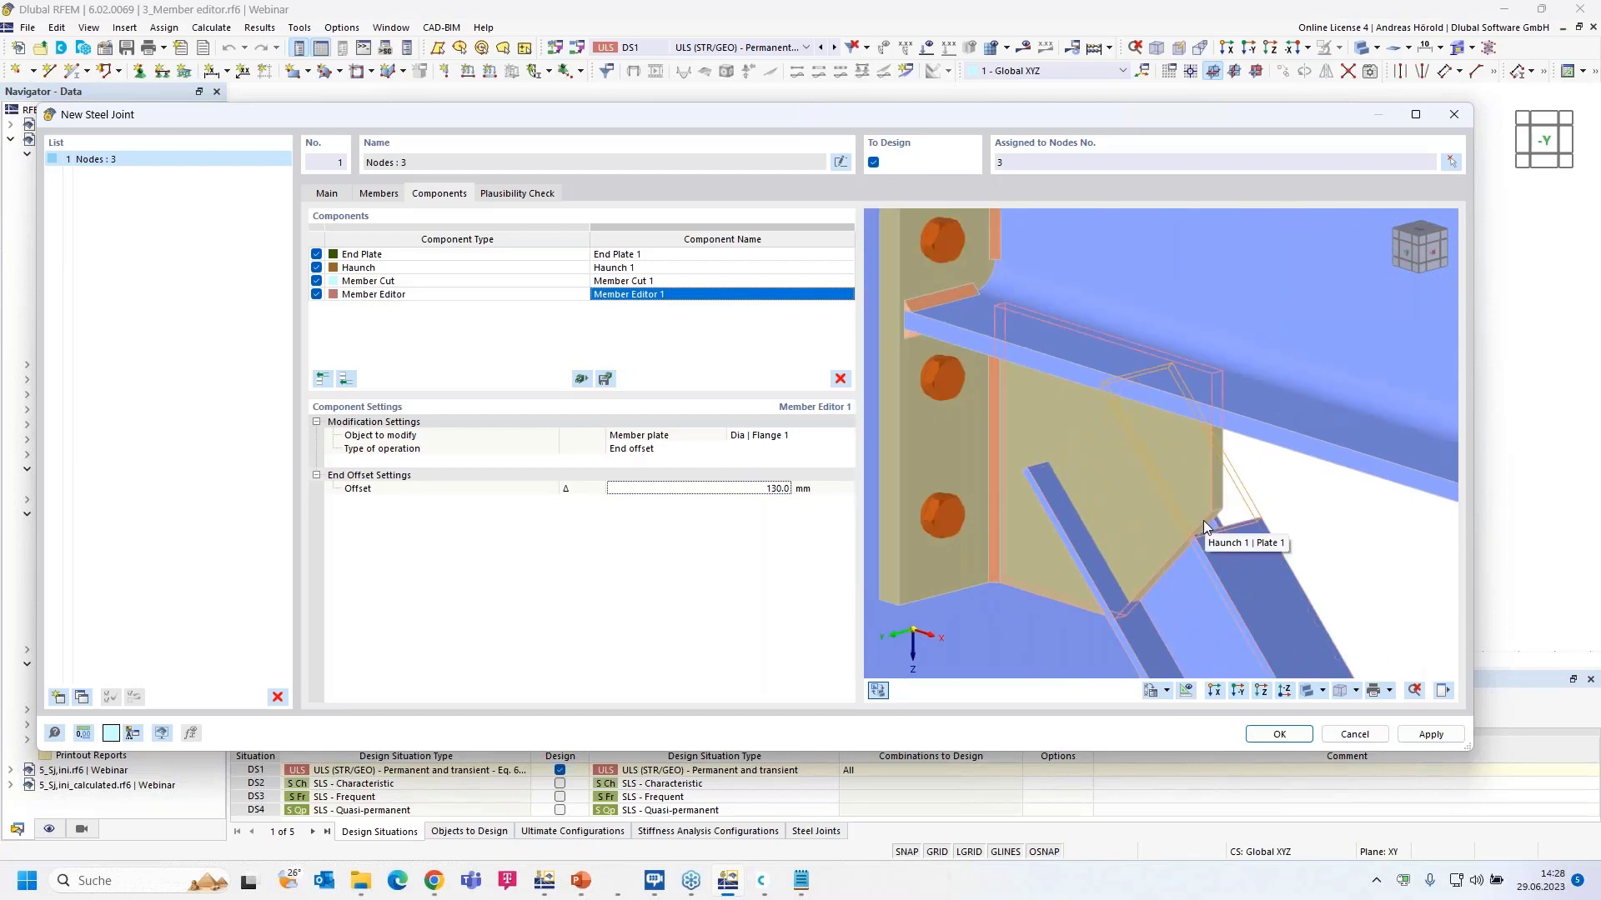
Step: Copy the Member Editor component to the end of the list and set the copy's member plate to Dia | Flange 2
{"action": "scroll", "coordinate": [1203, 520], "scroll_direction": "down", "scroll_amount": 3}
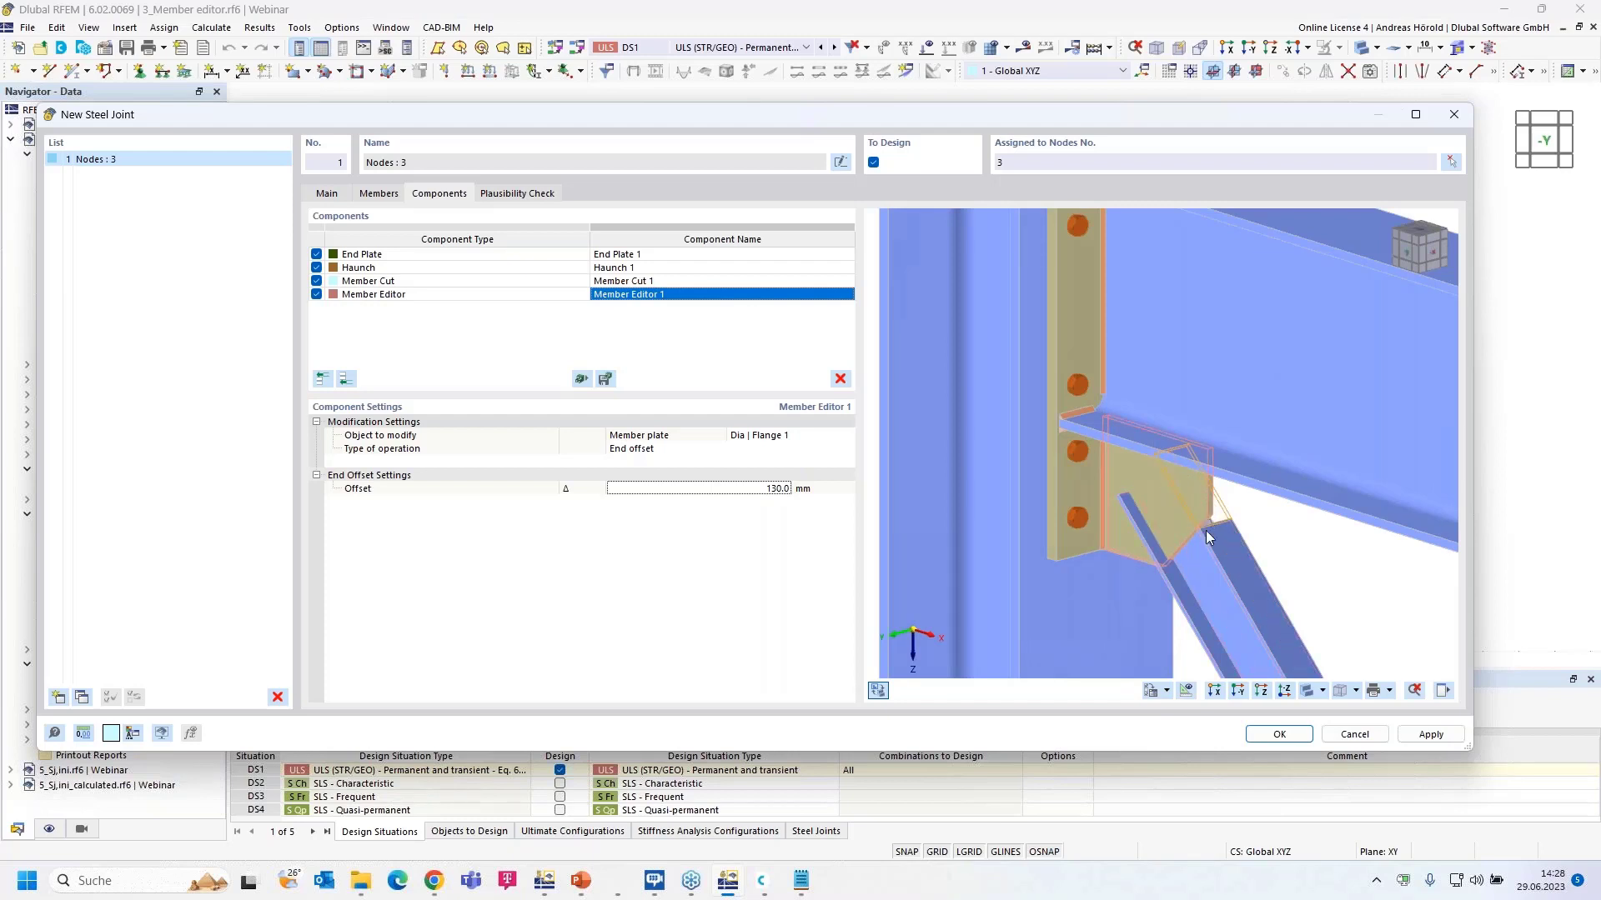
{"action": "right_click", "coordinate": [508, 297]}
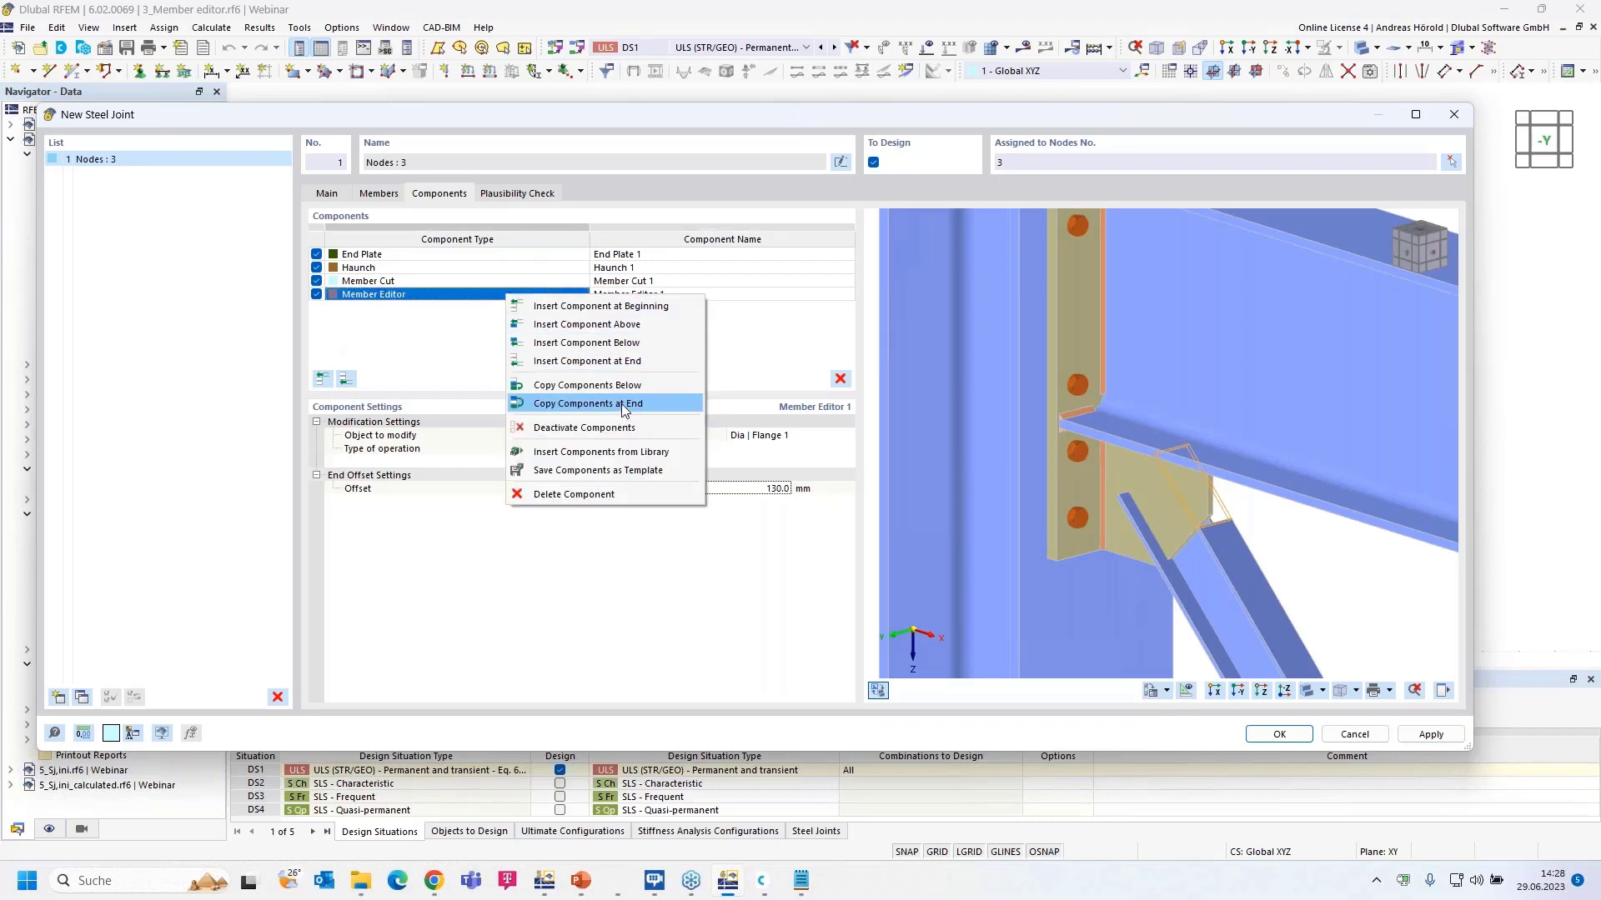
{"action": "left_click", "coordinate": [622, 404]}
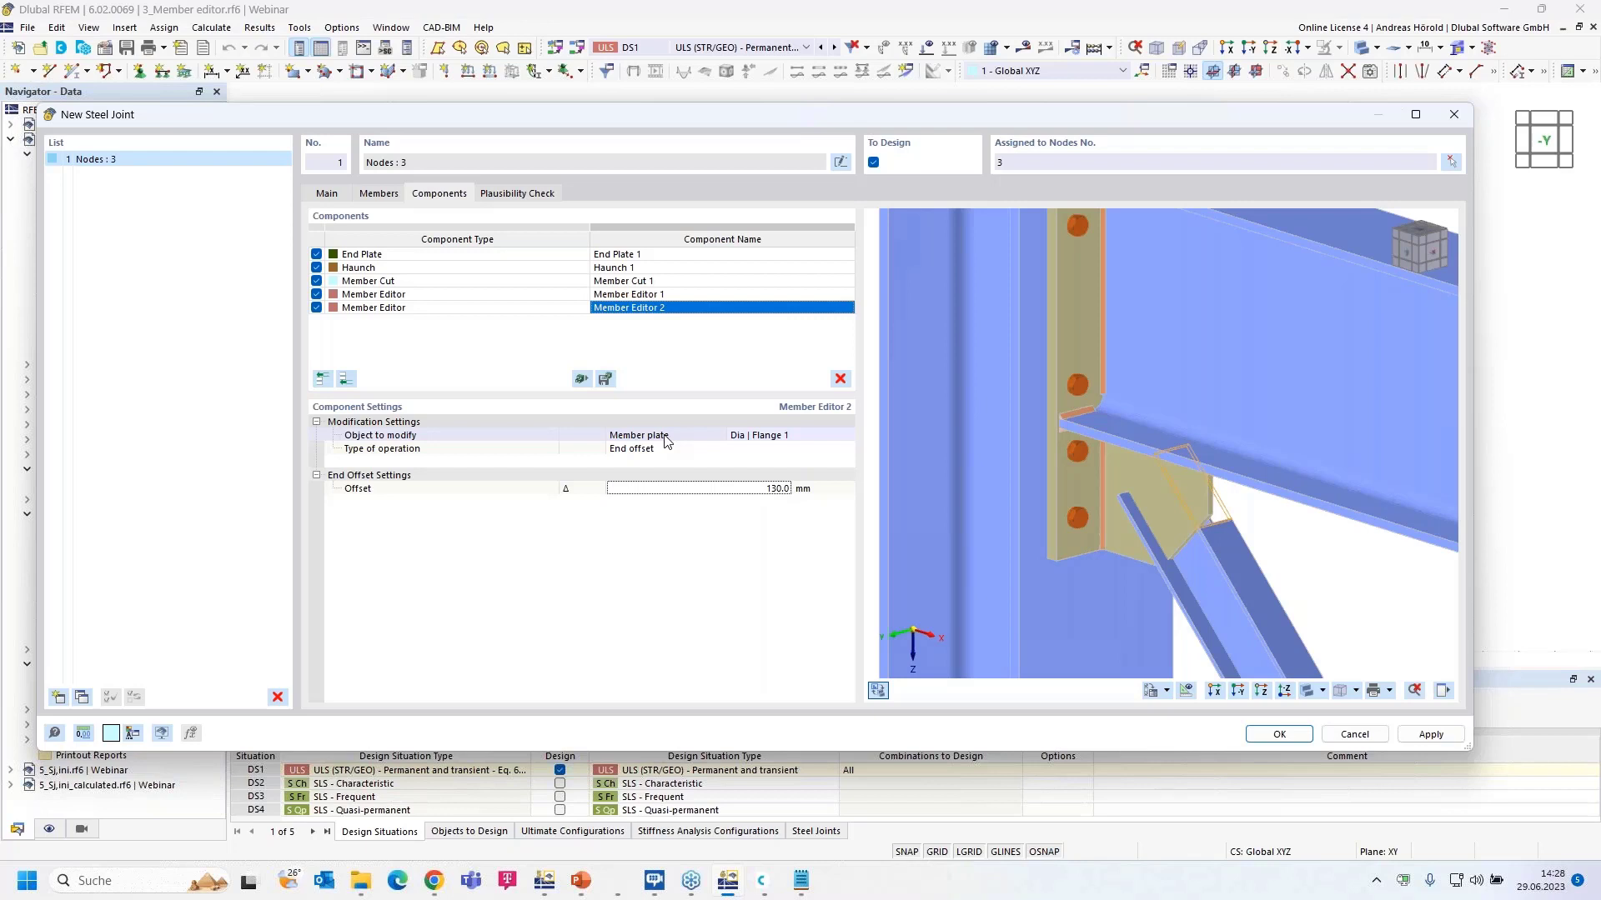
{"action": "left_click", "coordinate": [842, 435]}
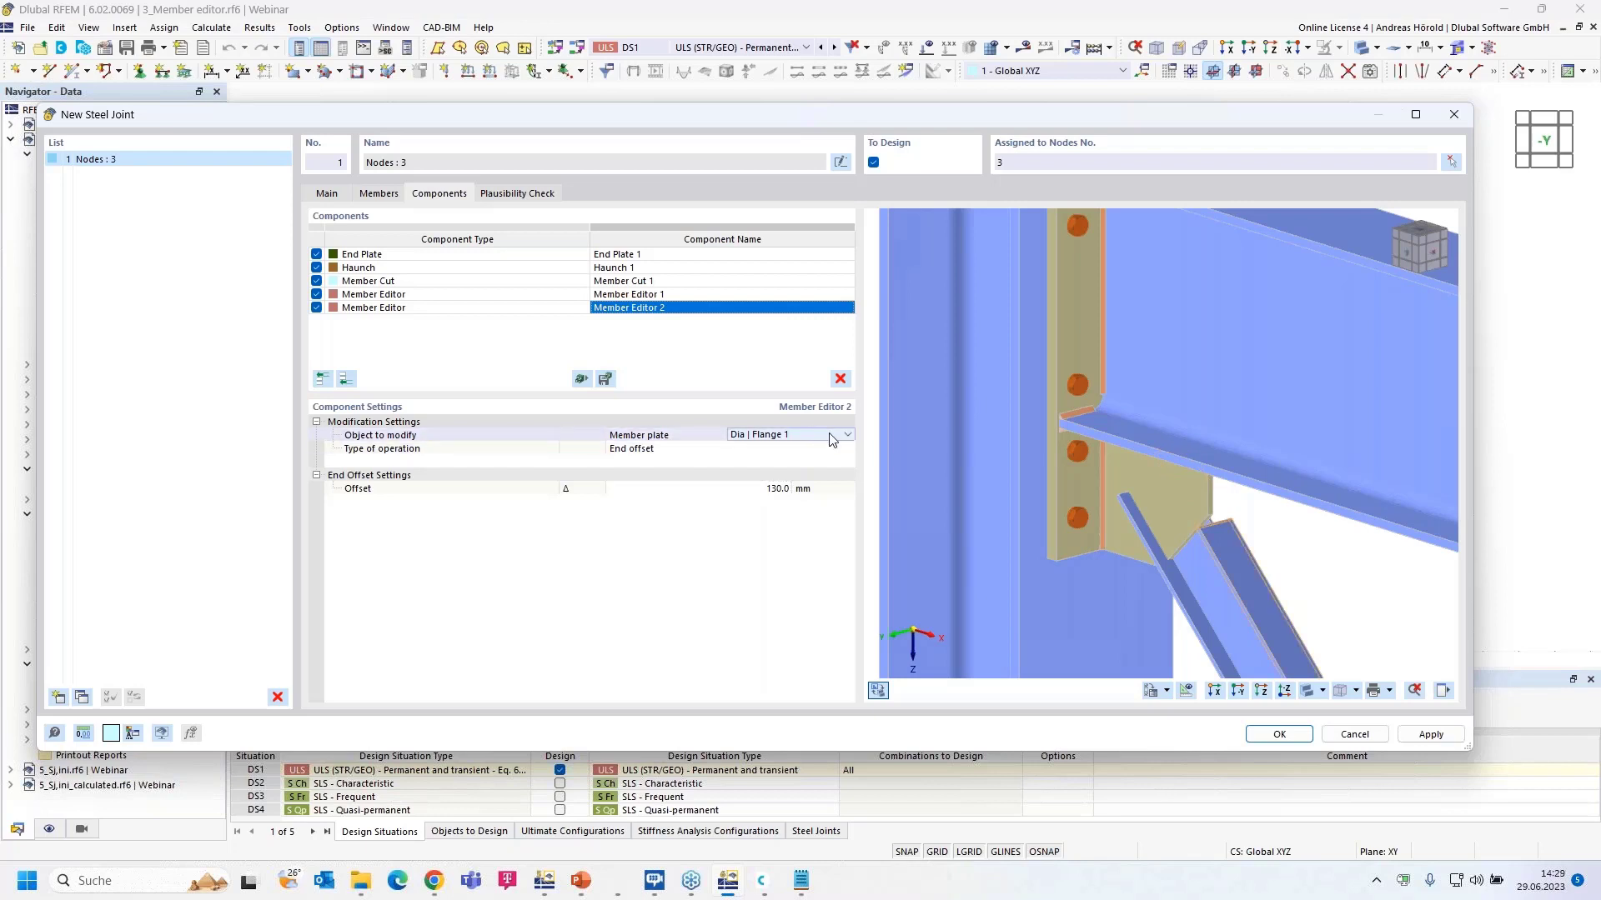
{"action": "left_click", "coordinate": [849, 435]}
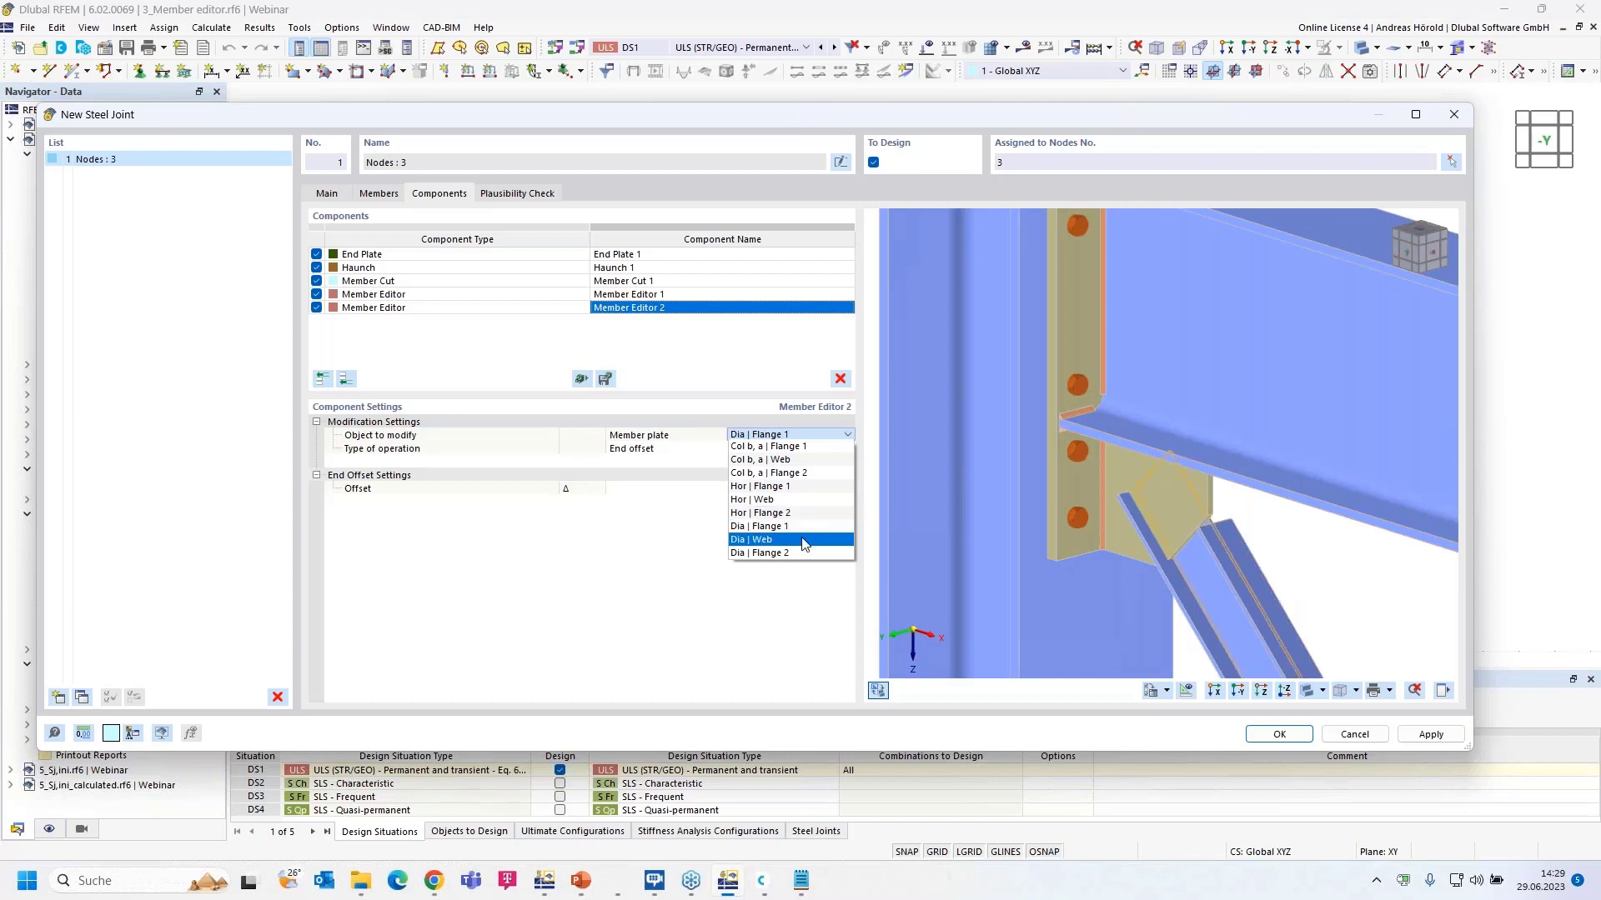
{"action": "left_click", "coordinate": [804, 552]}
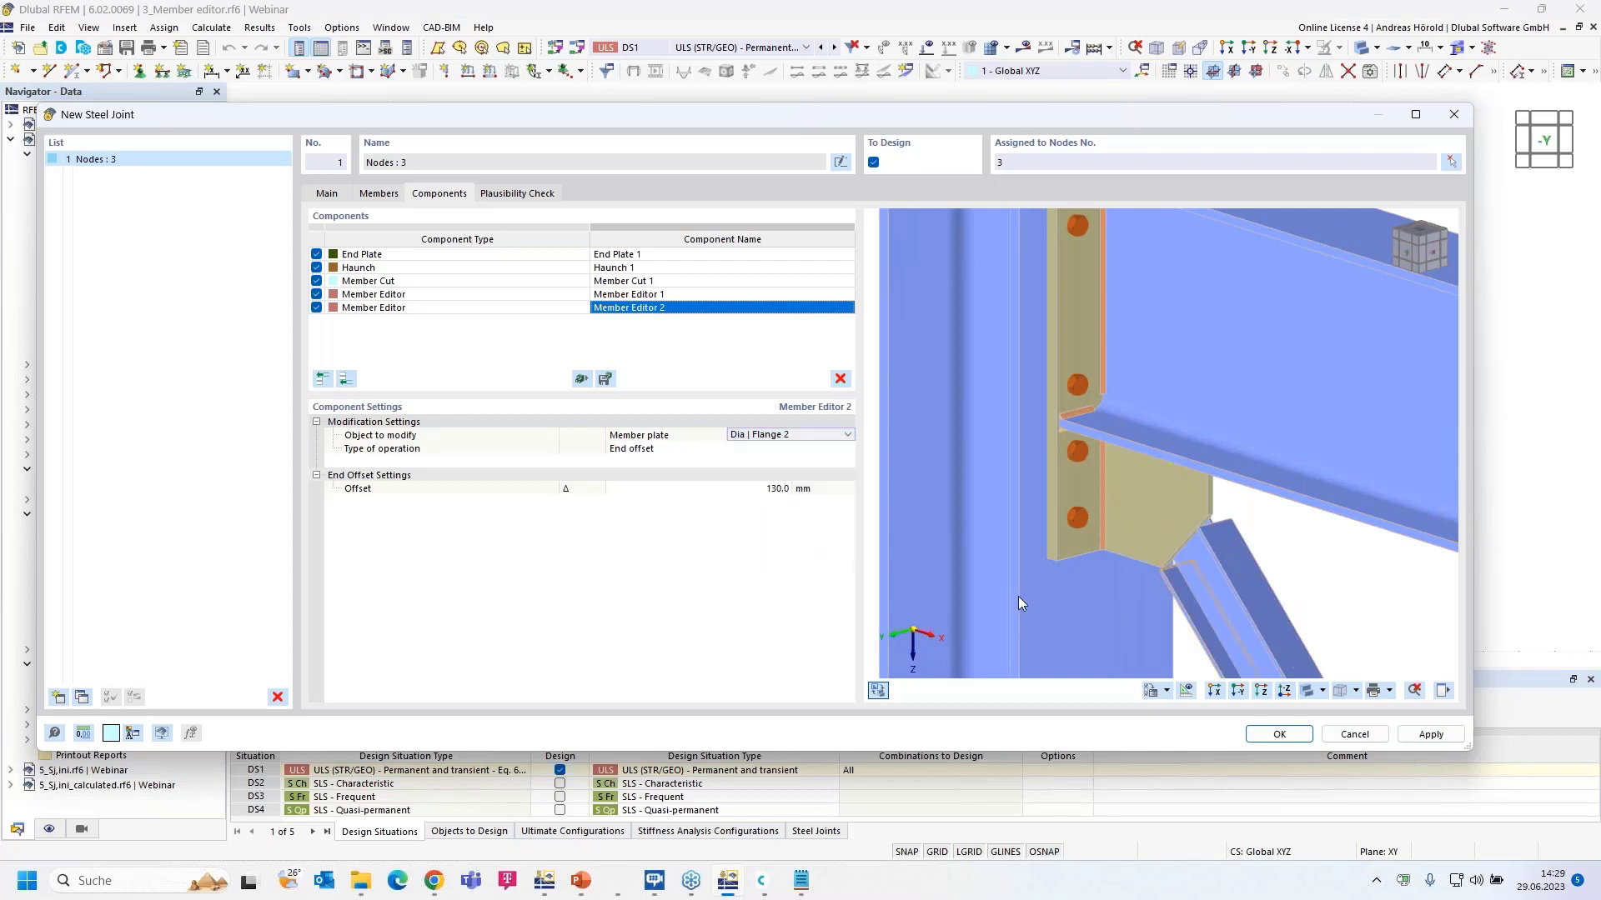
Step: Examine the shortened diagonal flanges and the position of the diagonal's web against the haunch plate from the side and head-on
{"action": "middle_click_drag", "start_coordinate": [1018, 597], "coordinate": [1193, 572], "text": "ctrl"}
{"action": "scroll", "coordinate": [1193, 550], "scroll_direction": "up", "scroll_amount": 4}
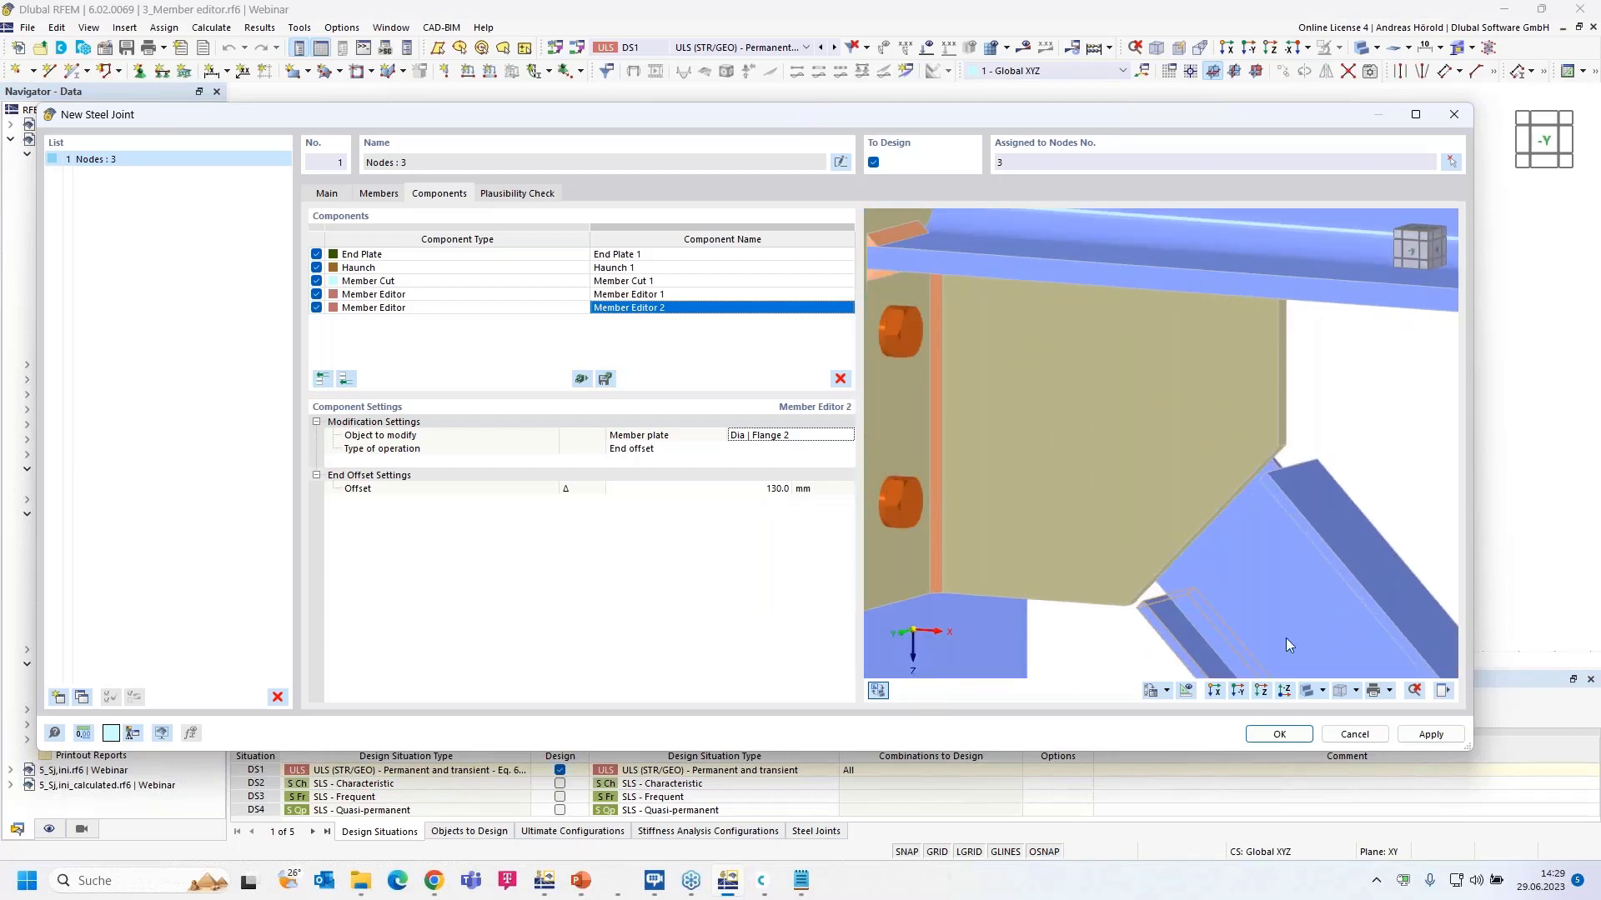
{"action": "left_click", "coordinate": [1213, 691]}
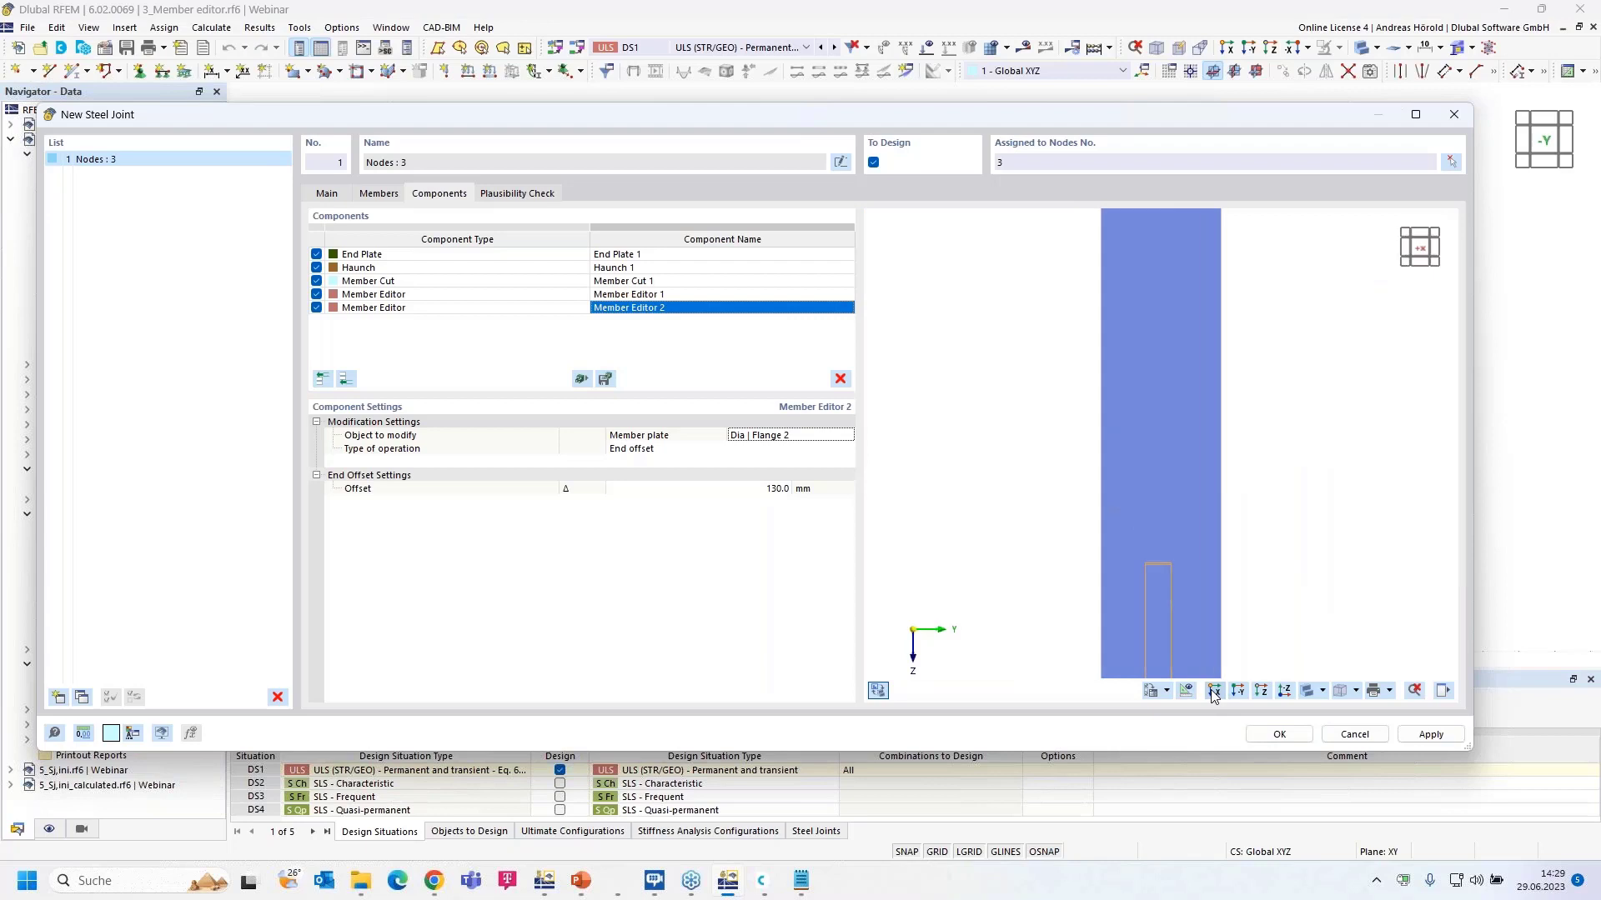
{"action": "middle_click_drag", "start_coordinate": [1309, 573], "coordinate": [943, 572], "text": "ctrl"}
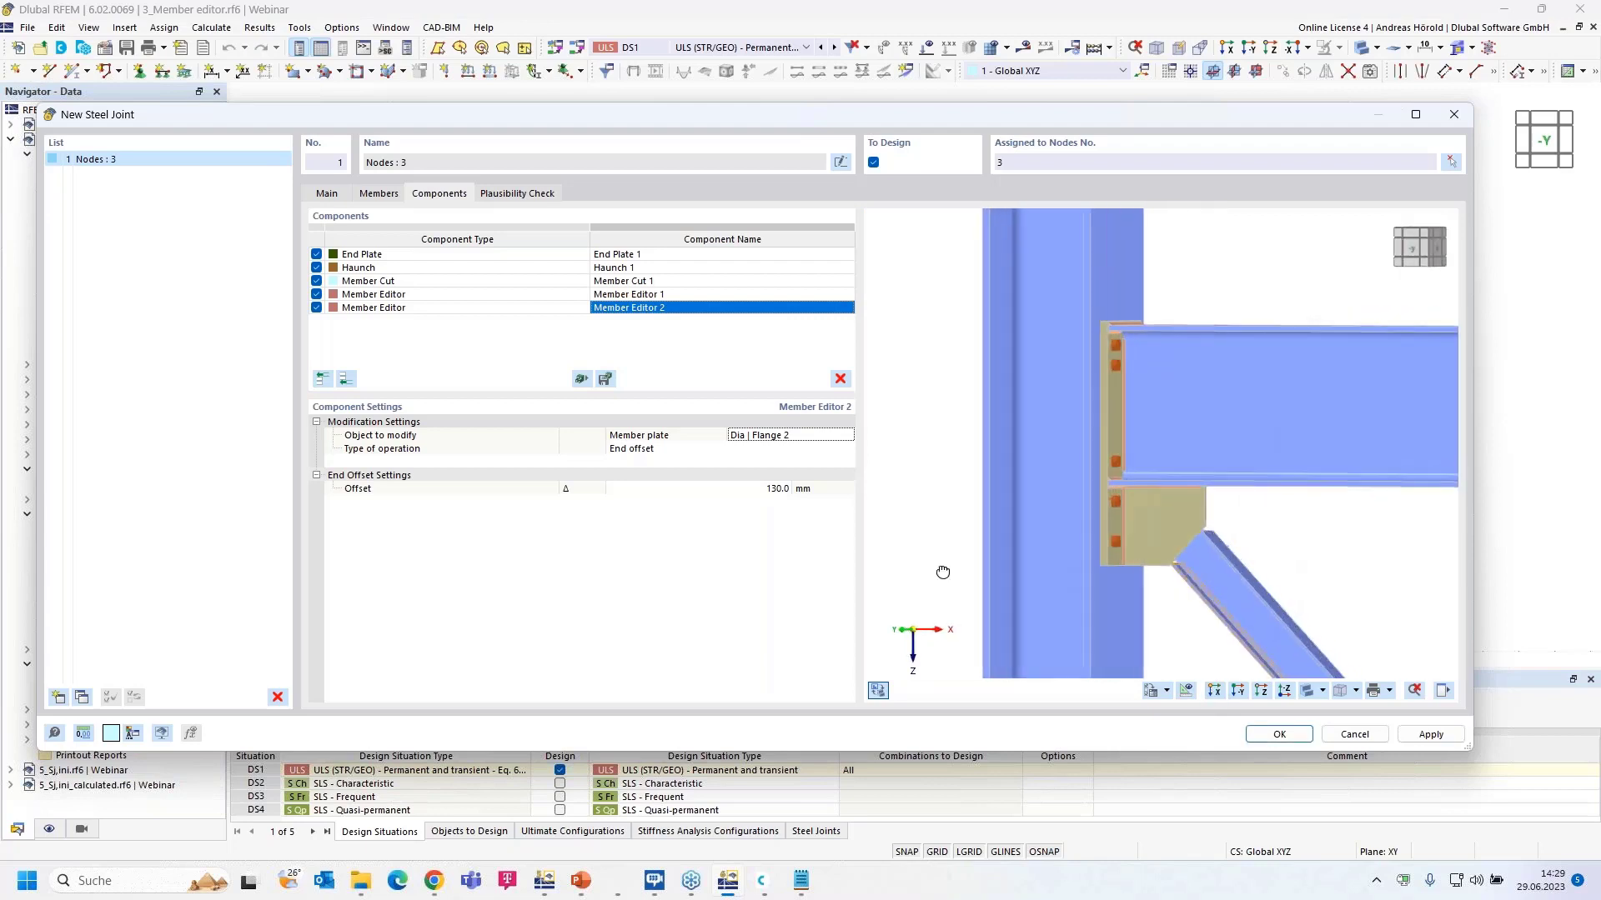
{"action": "middle_click_drag", "start_coordinate": [1319, 566], "coordinate": [1122, 558], "text": "ctrl"}
{"action": "scroll", "coordinate": [1171, 537], "scroll_direction": "up", "scroll_amount": 5}
{"action": "scroll", "coordinate": [1171, 536], "scroll_direction": "up", "scroll_amount": 2}
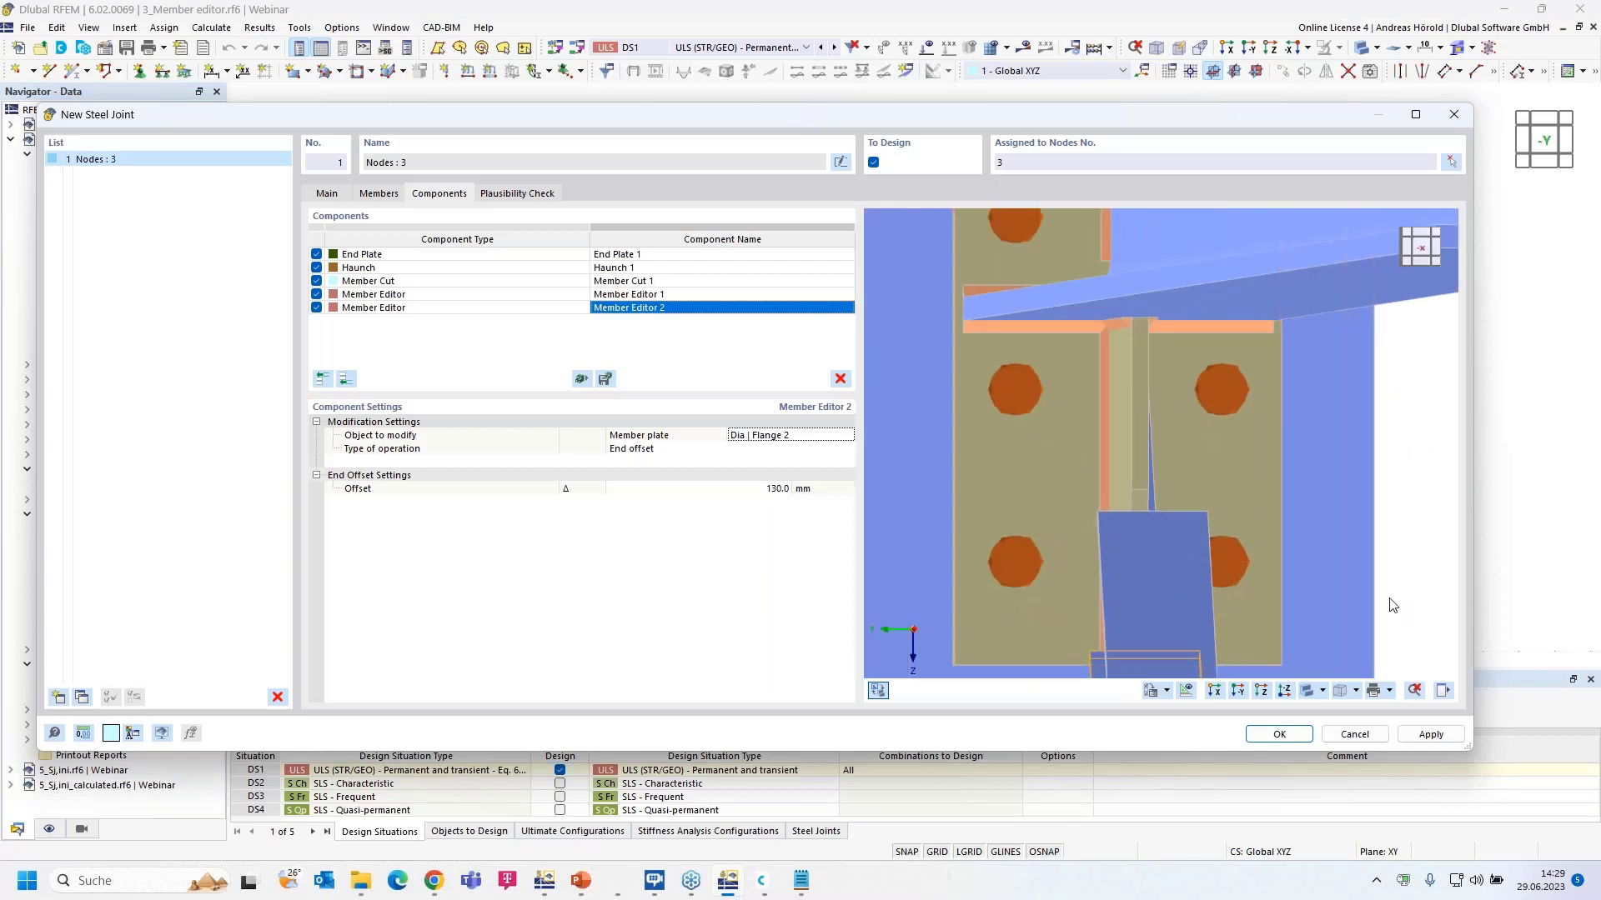
{"action": "middle_click_drag", "start_coordinate": [1389, 598], "coordinate": [1378, 594], "text": "ctrl"}
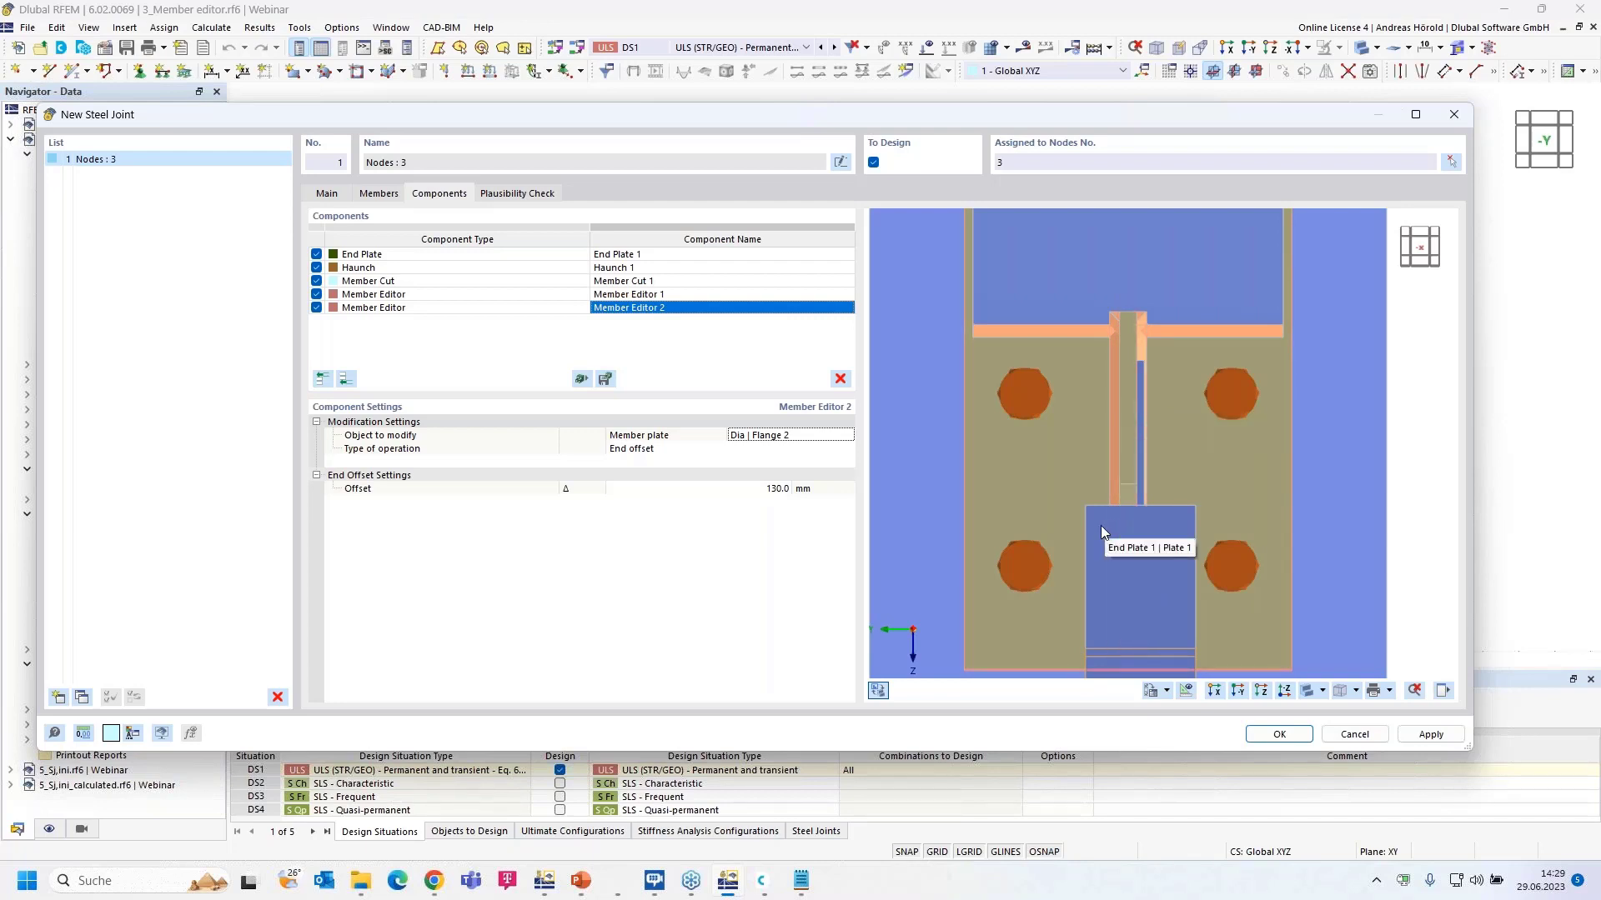
{"action": "middle_click_drag", "start_coordinate": [1101, 525], "coordinate": [1213, 498], "text": "ctrl"}
{"action": "scroll", "coordinate": [1247, 526], "scroll_direction": "down", "scroll_amount": 4}
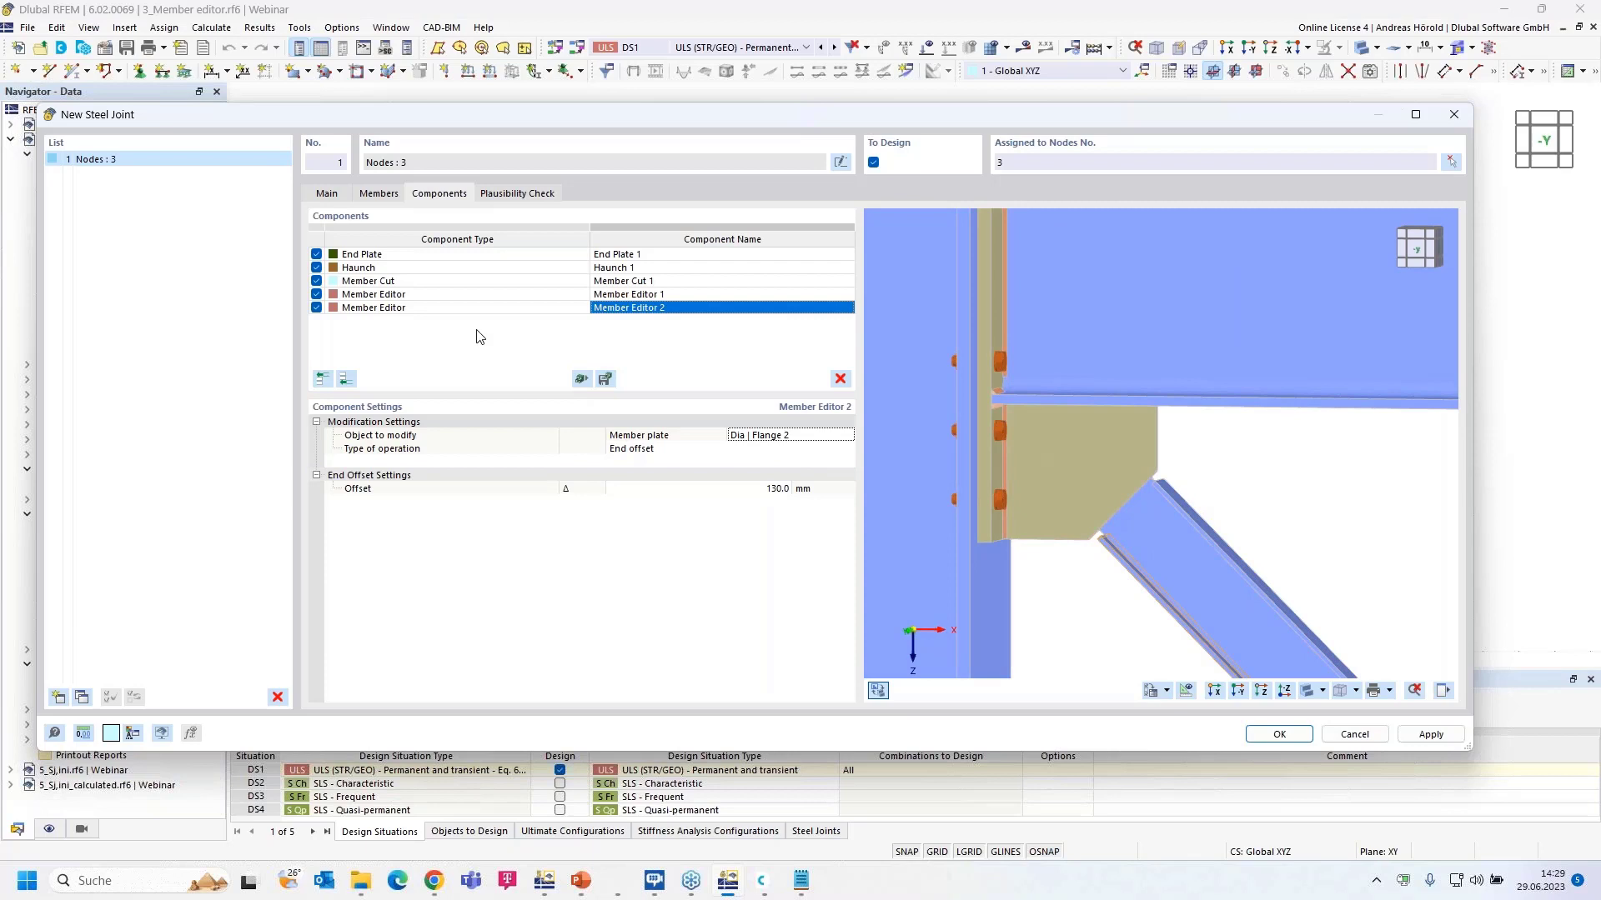
Step: Add a Fasteners component and set its Component 1 to the plate Haunch 1 | Plate 1
{"action": "left_click", "coordinate": [346, 380]}
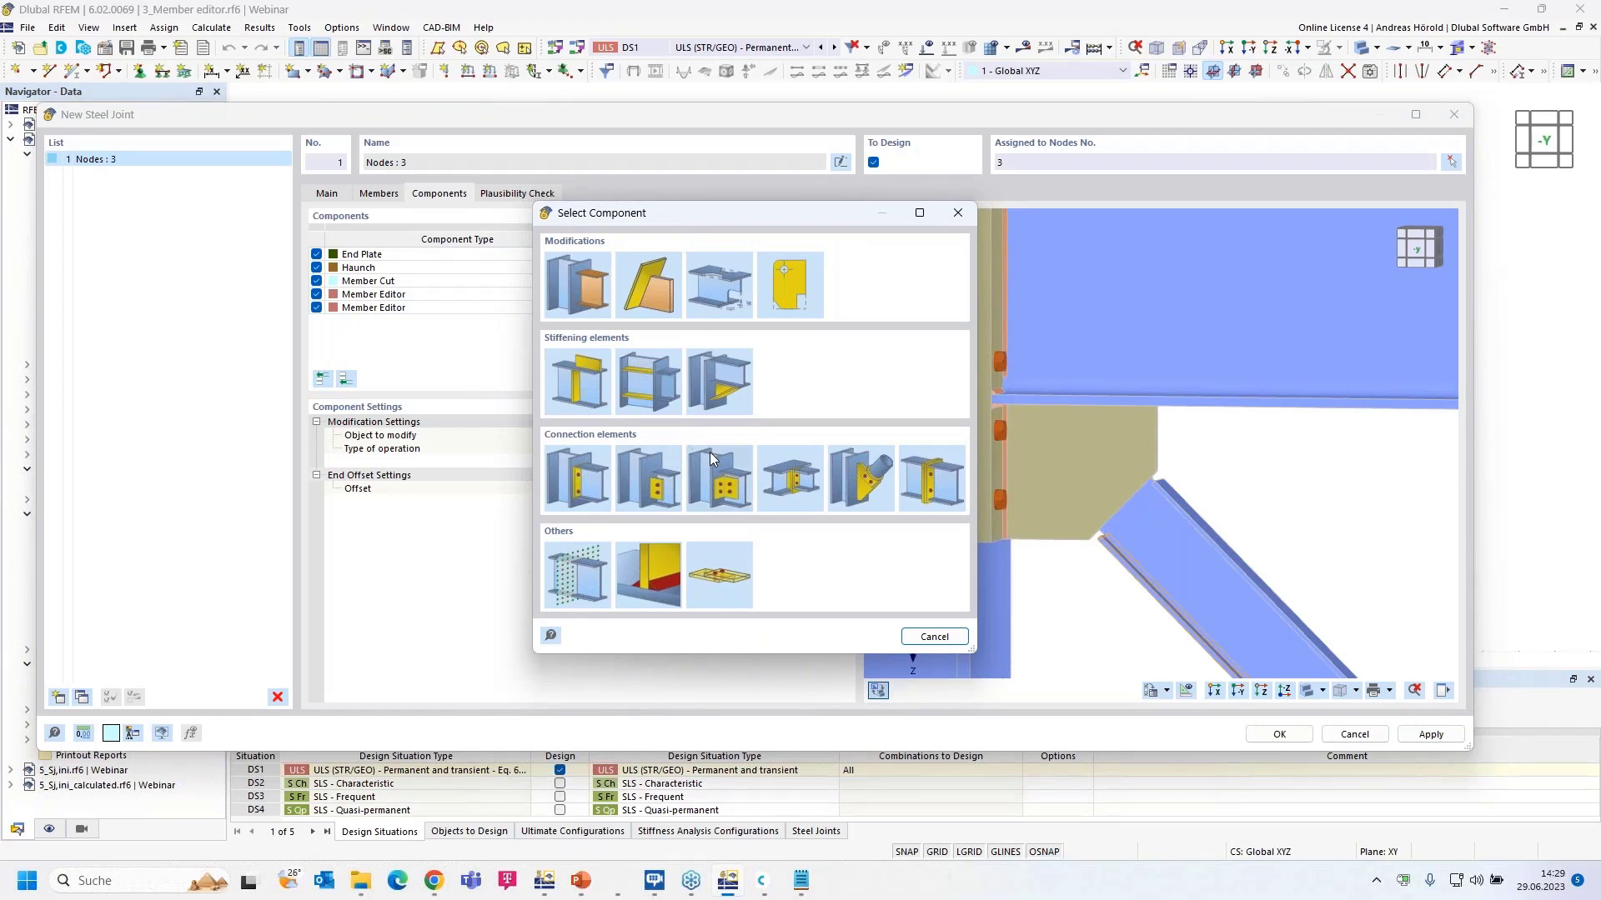
{"action": "left_click", "coordinate": [720, 574]}
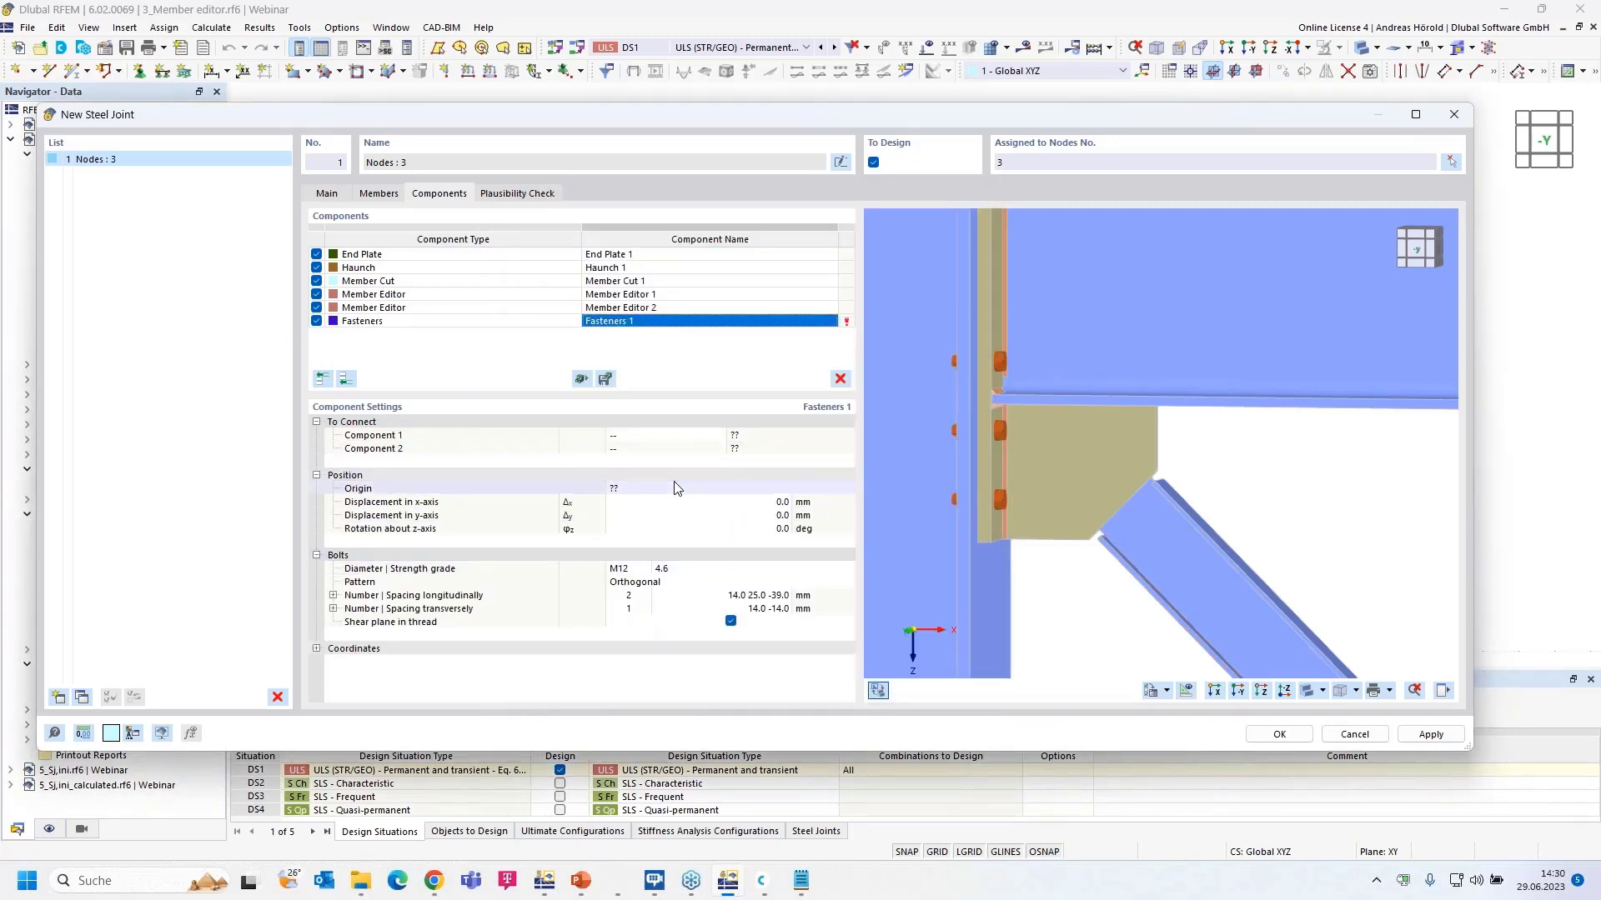
{"action": "left_click", "coordinate": [667, 435]}
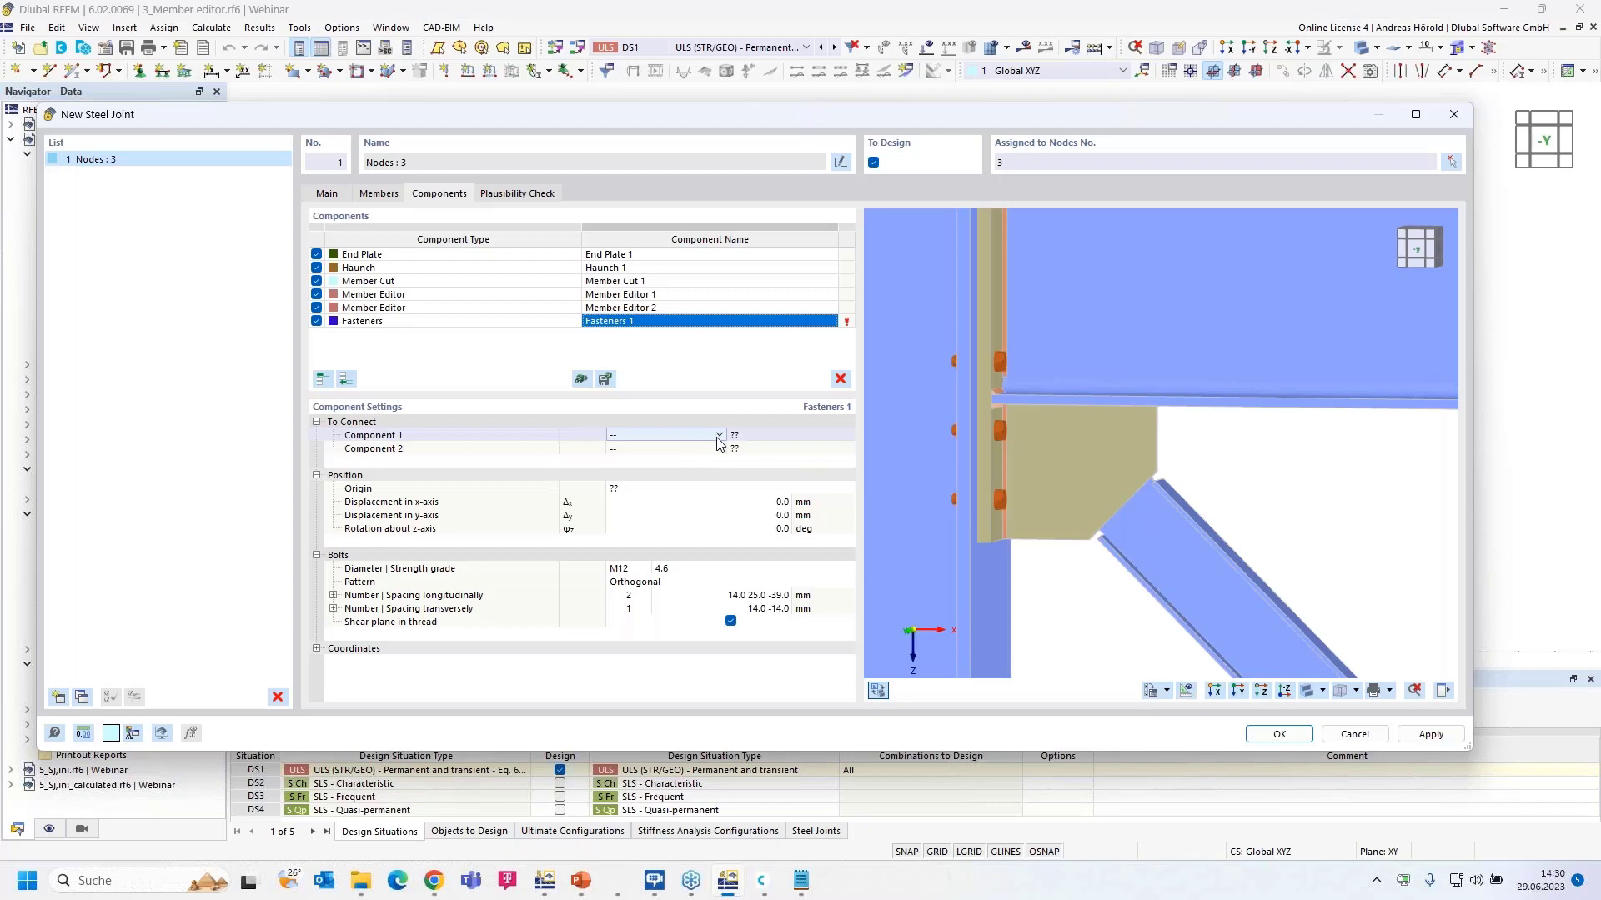
{"action": "left_click", "coordinate": [719, 435]}
{"action": "left_click", "coordinate": [698, 437]}
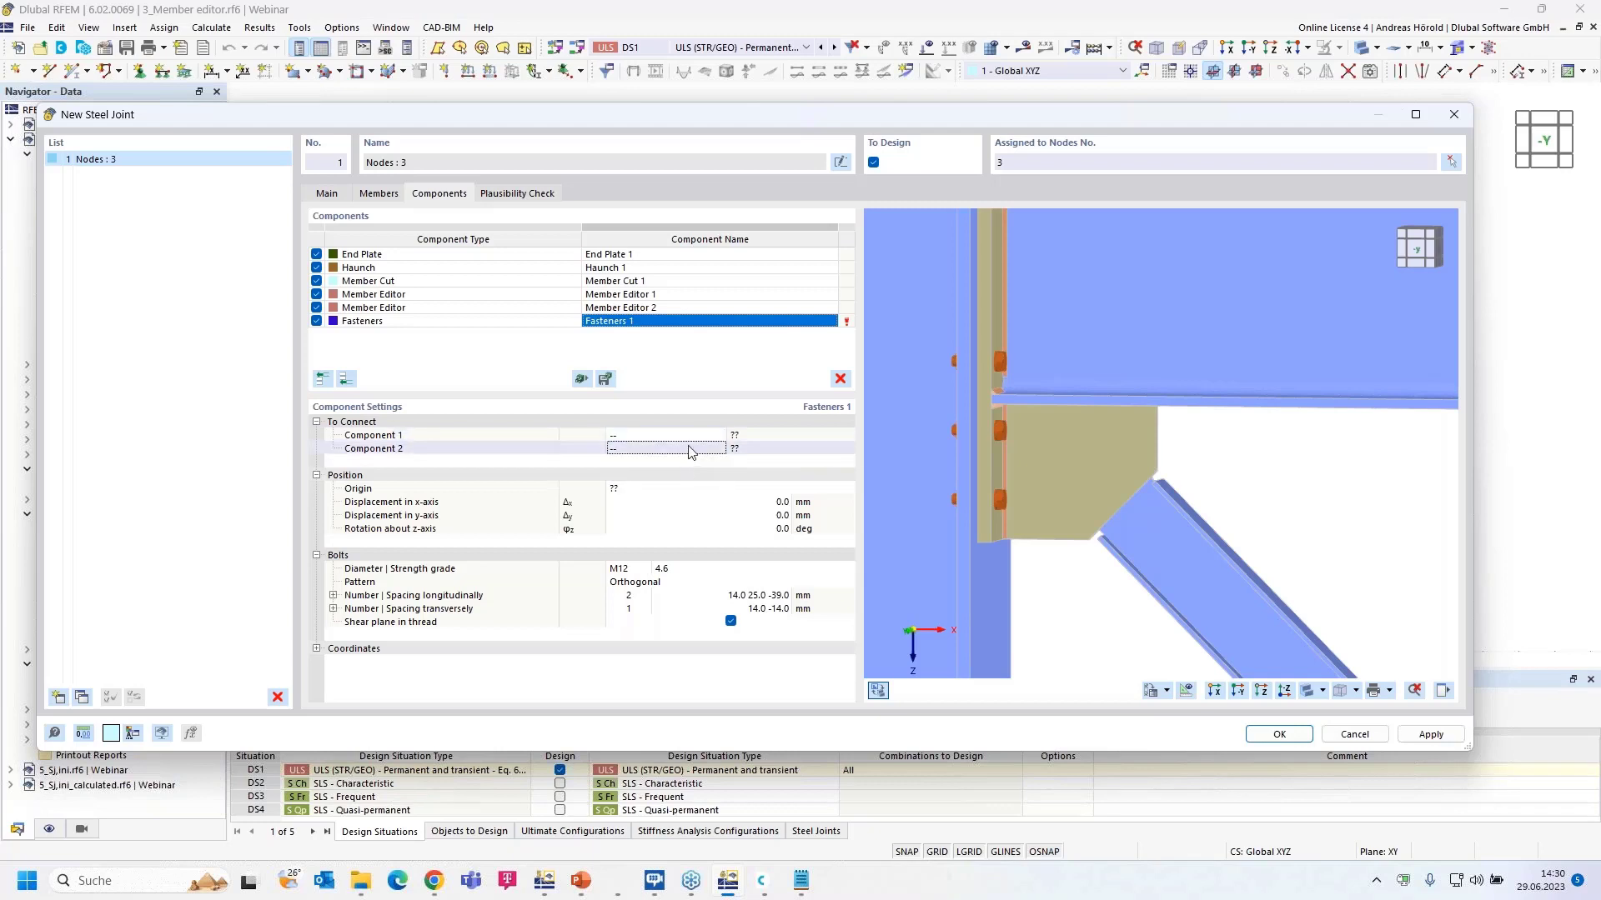
{"action": "left_click", "coordinate": [722, 433]}
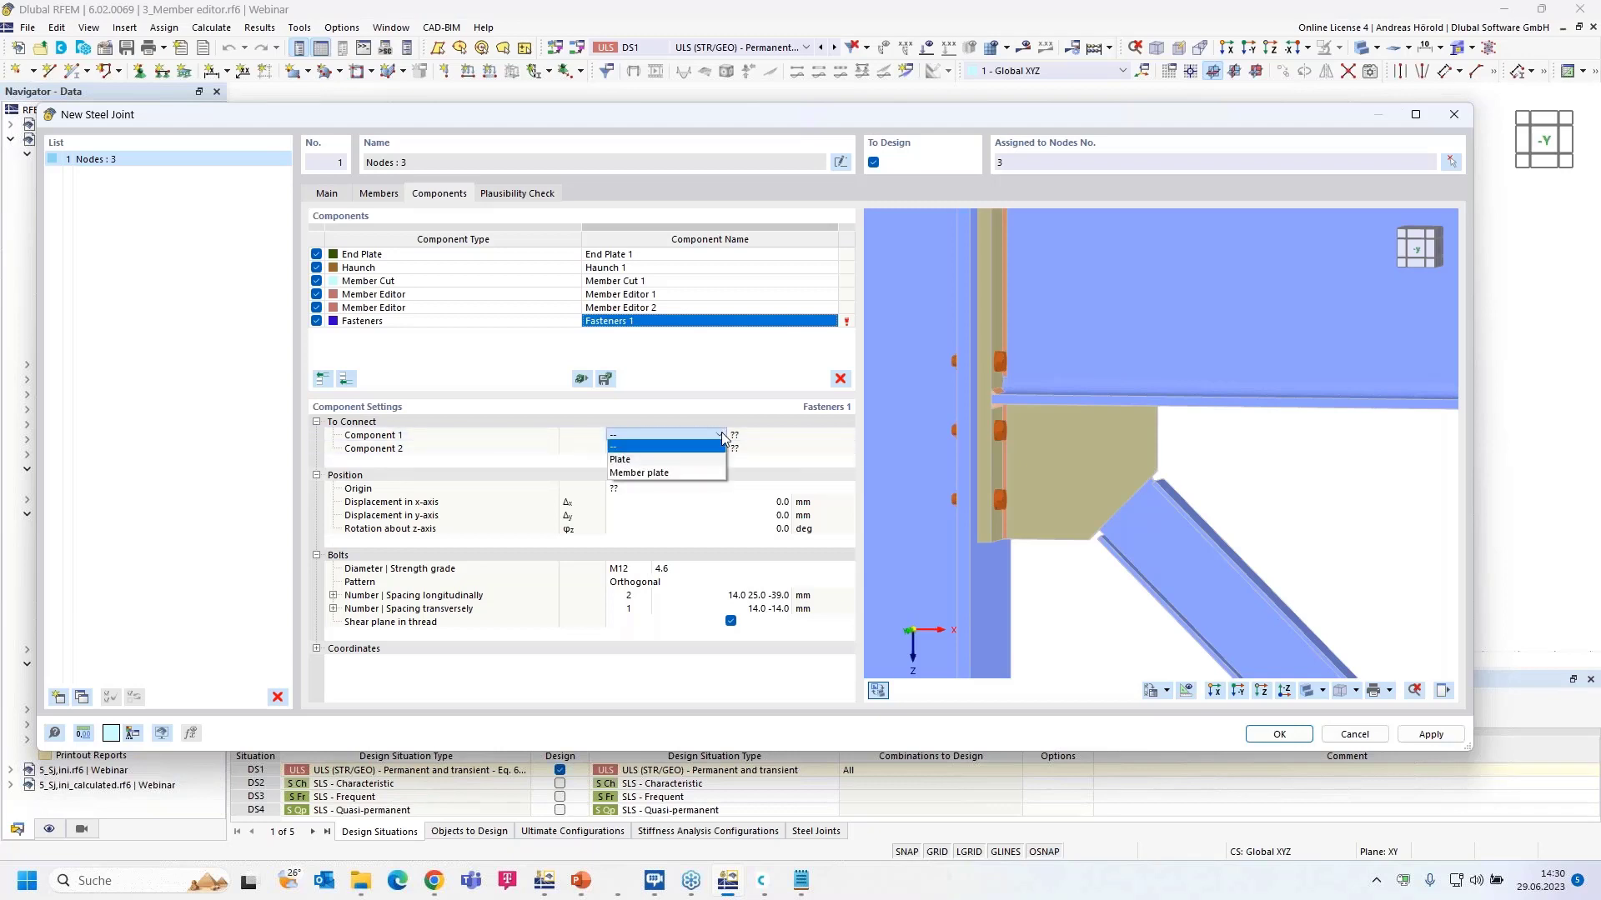
{"action": "left_click", "coordinate": [702, 459]}
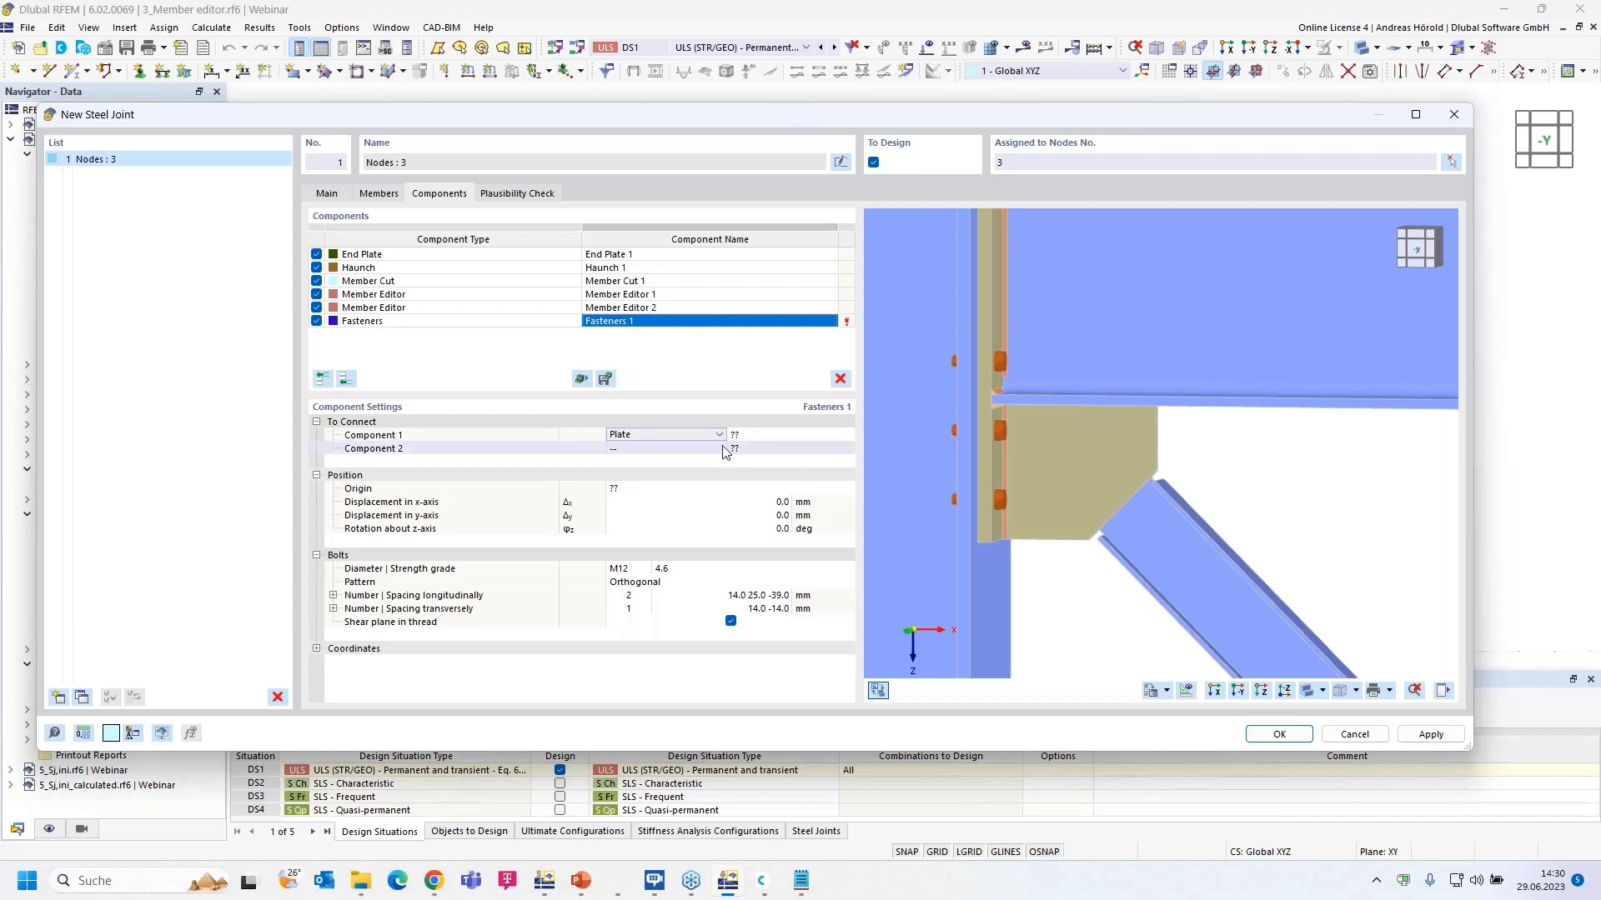
{"action": "left_click", "coordinate": [764, 435]}
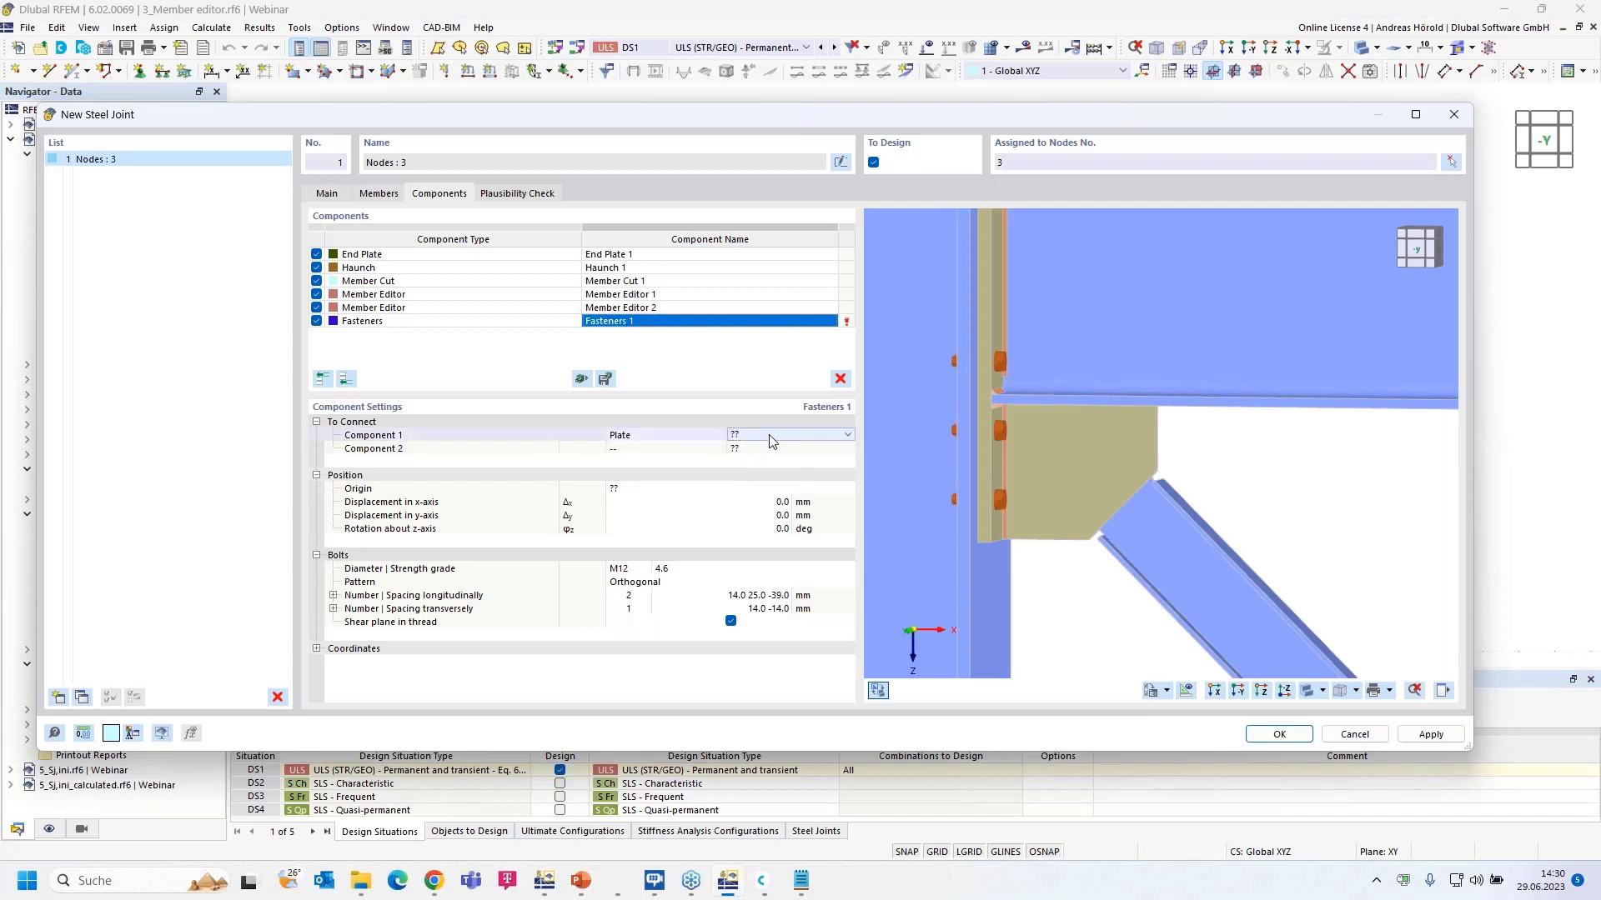
{"action": "left_click", "coordinate": [799, 436]}
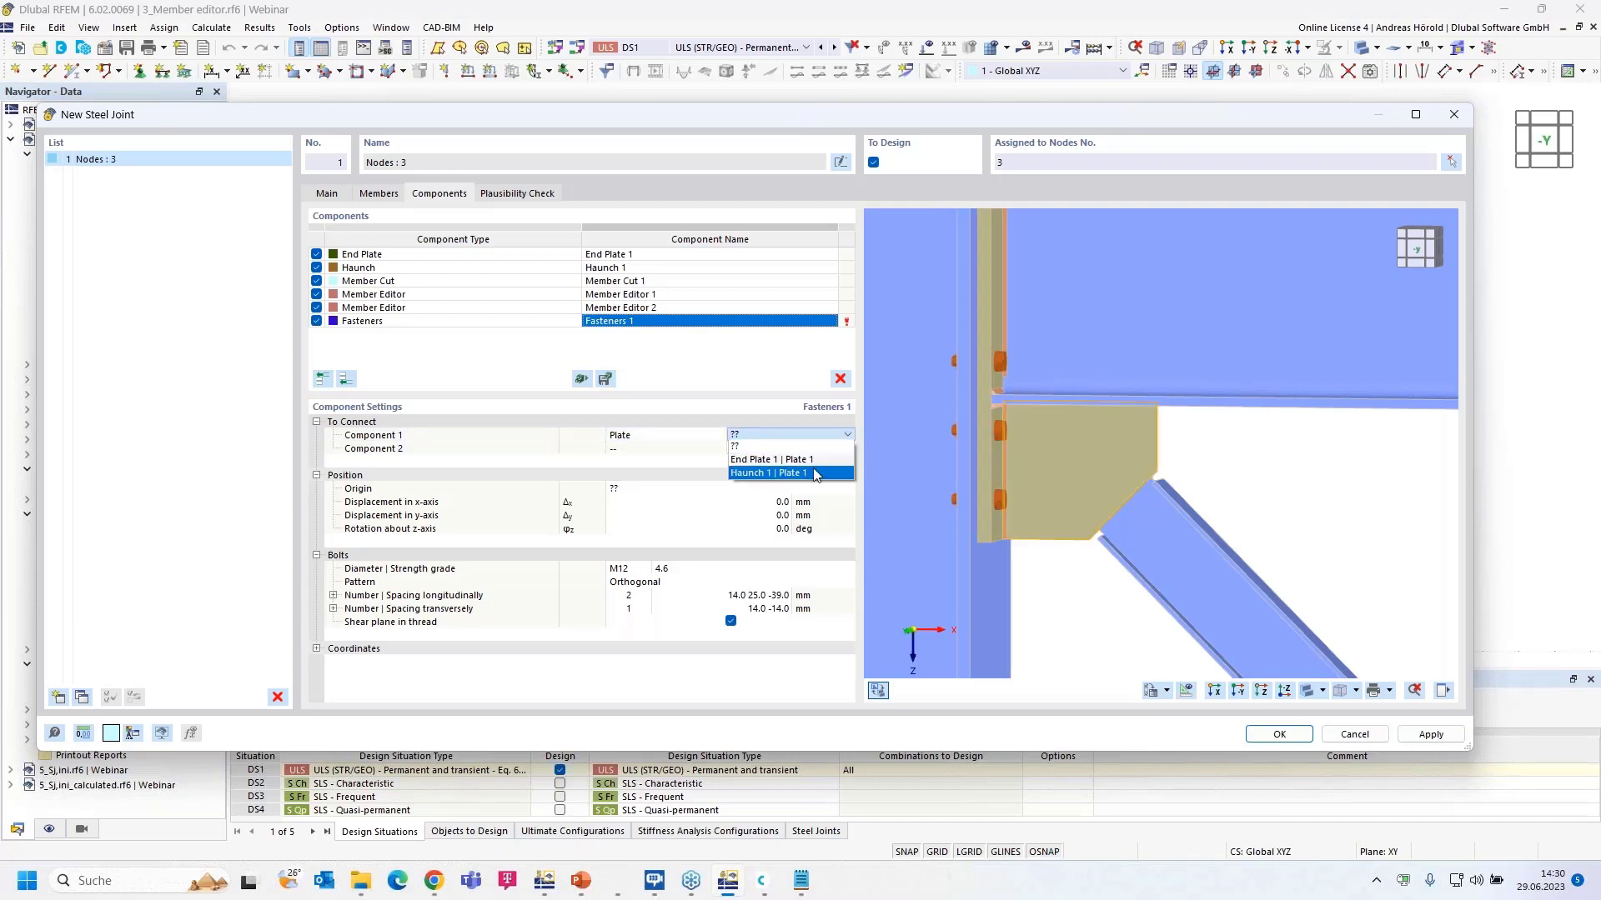
{"action": "left_click", "coordinate": [804, 473]}
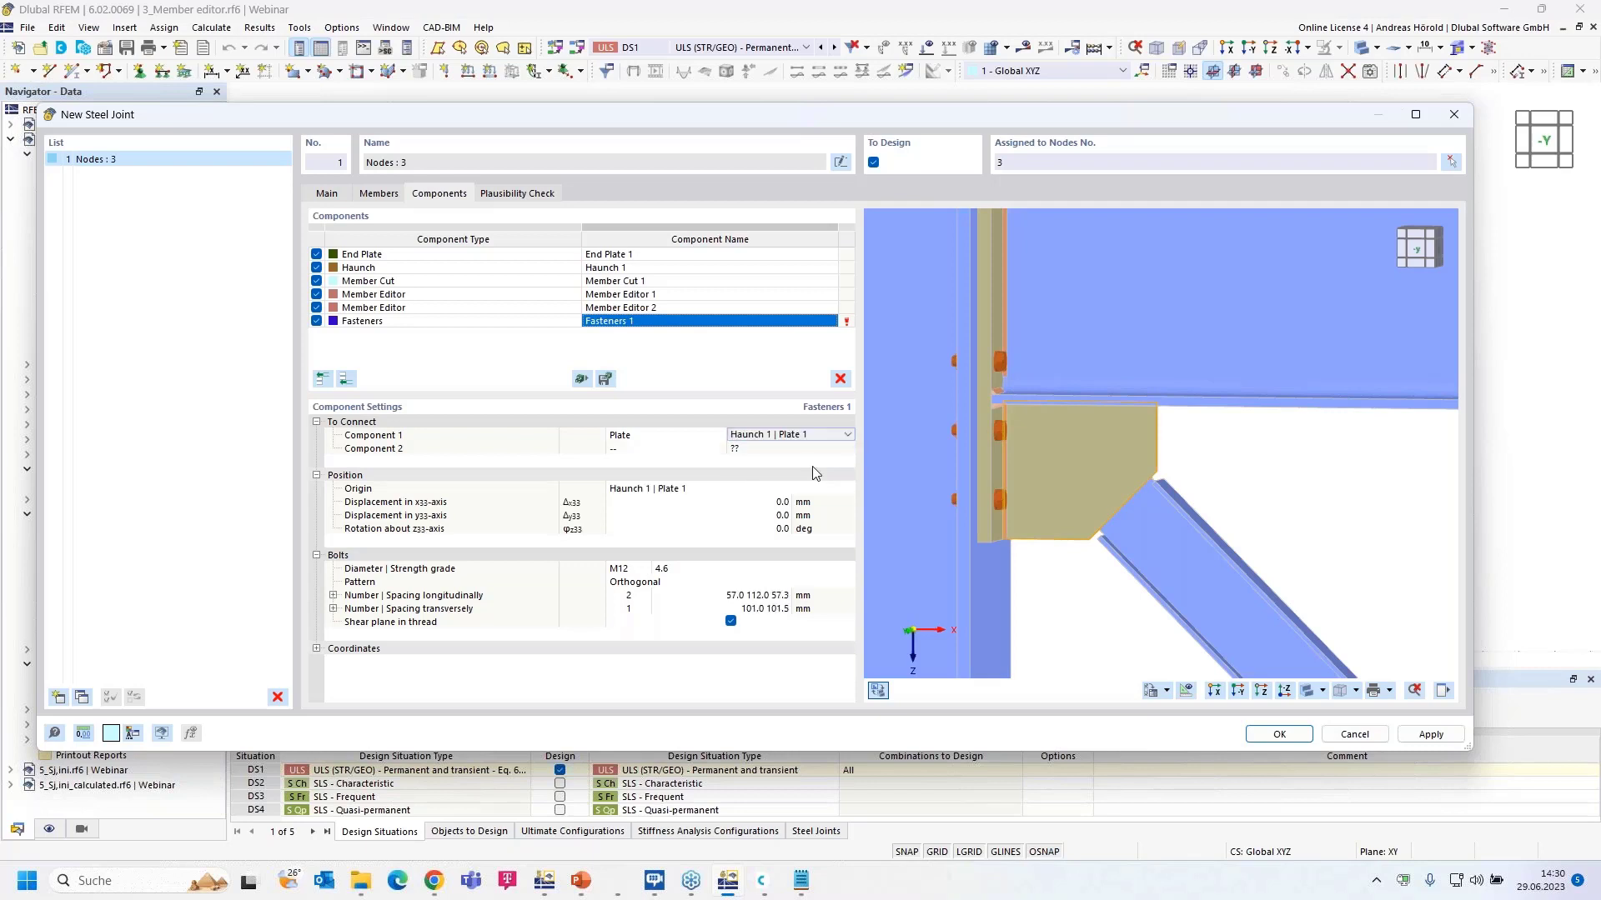
Step: Set Component 2 of the fasteners to the member plate Dia | Web
{"action": "left_click", "coordinate": [659, 450]}
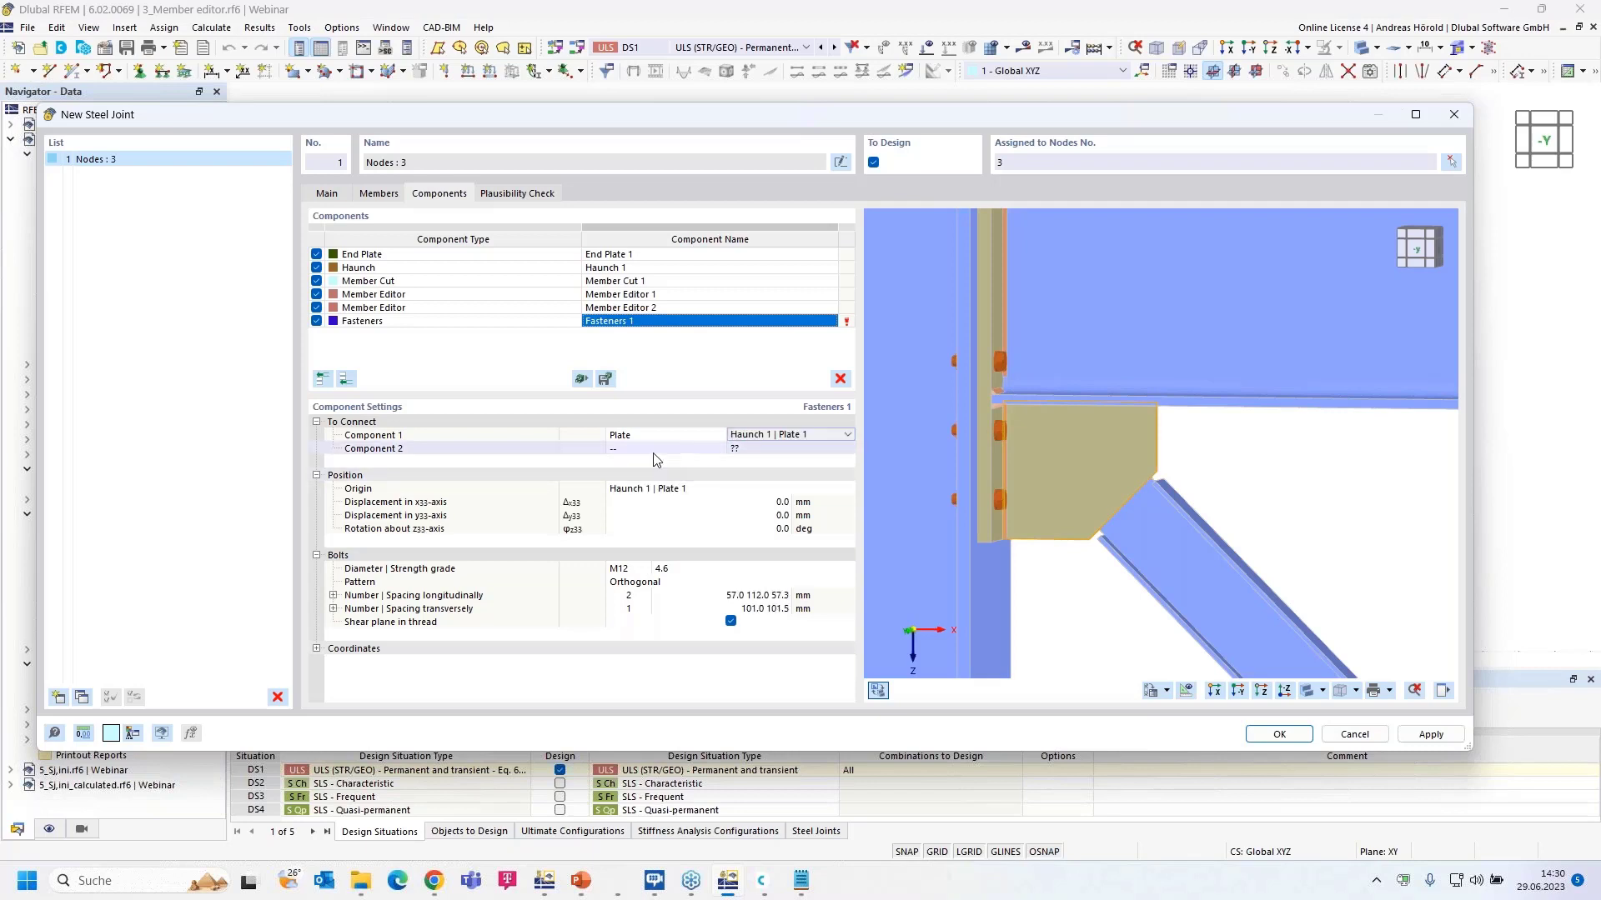
{"action": "left_click", "coordinate": [713, 450]}
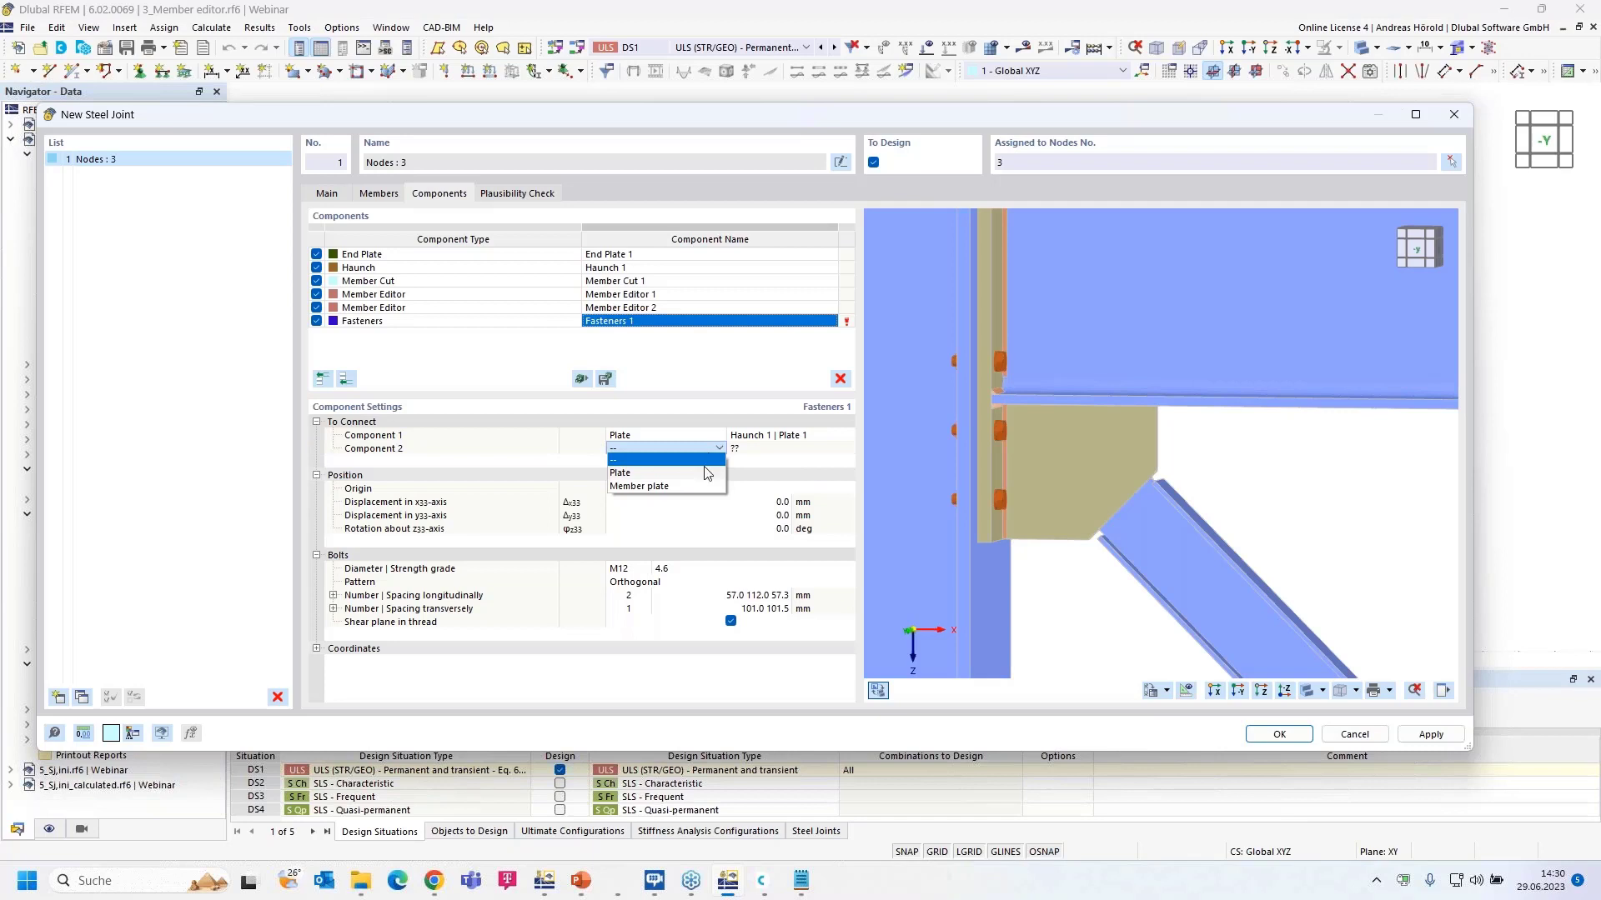
{"action": "left_click", "coordinate": [672, 487]}
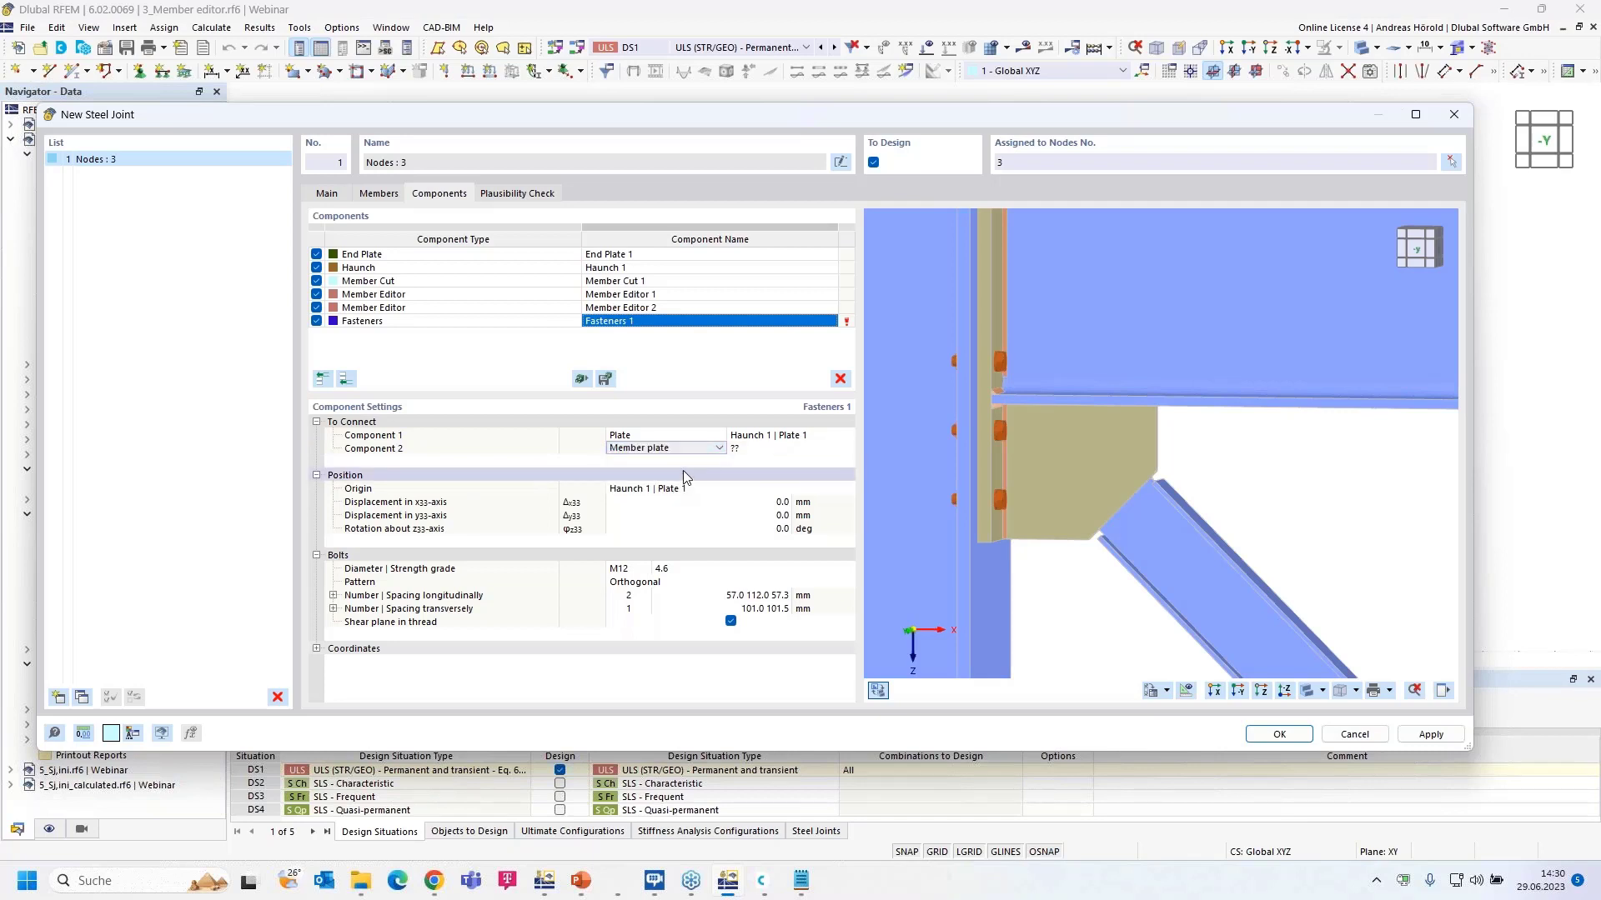
{"action": "left_click", "coordinate": [775, 448]}
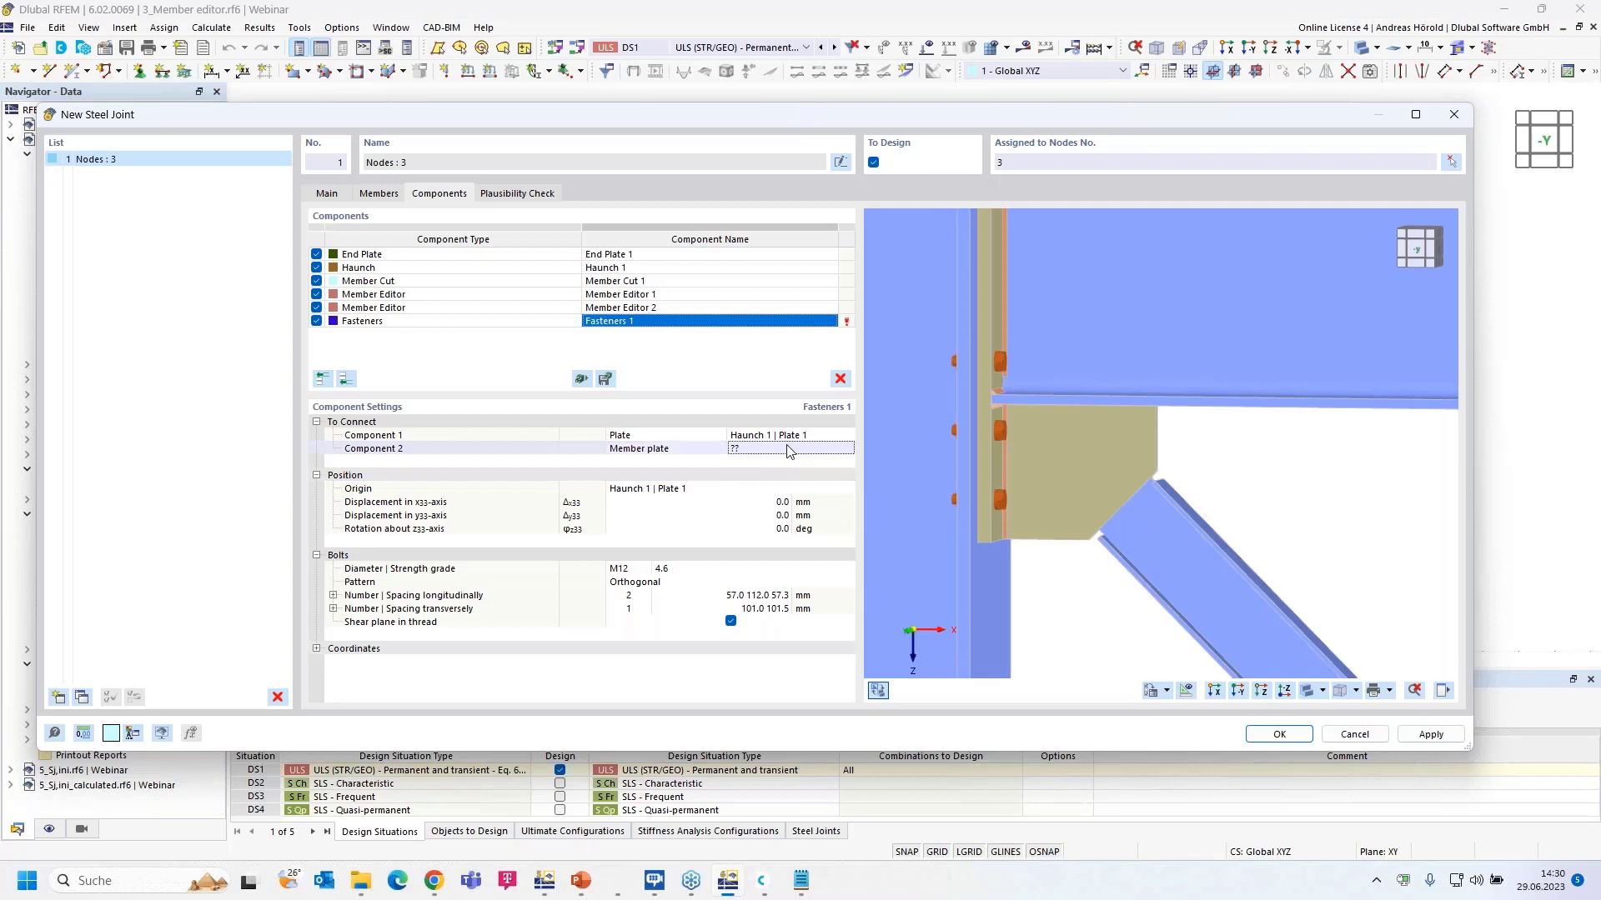
{"action": "left_click", "coordinate": [848, 448]}
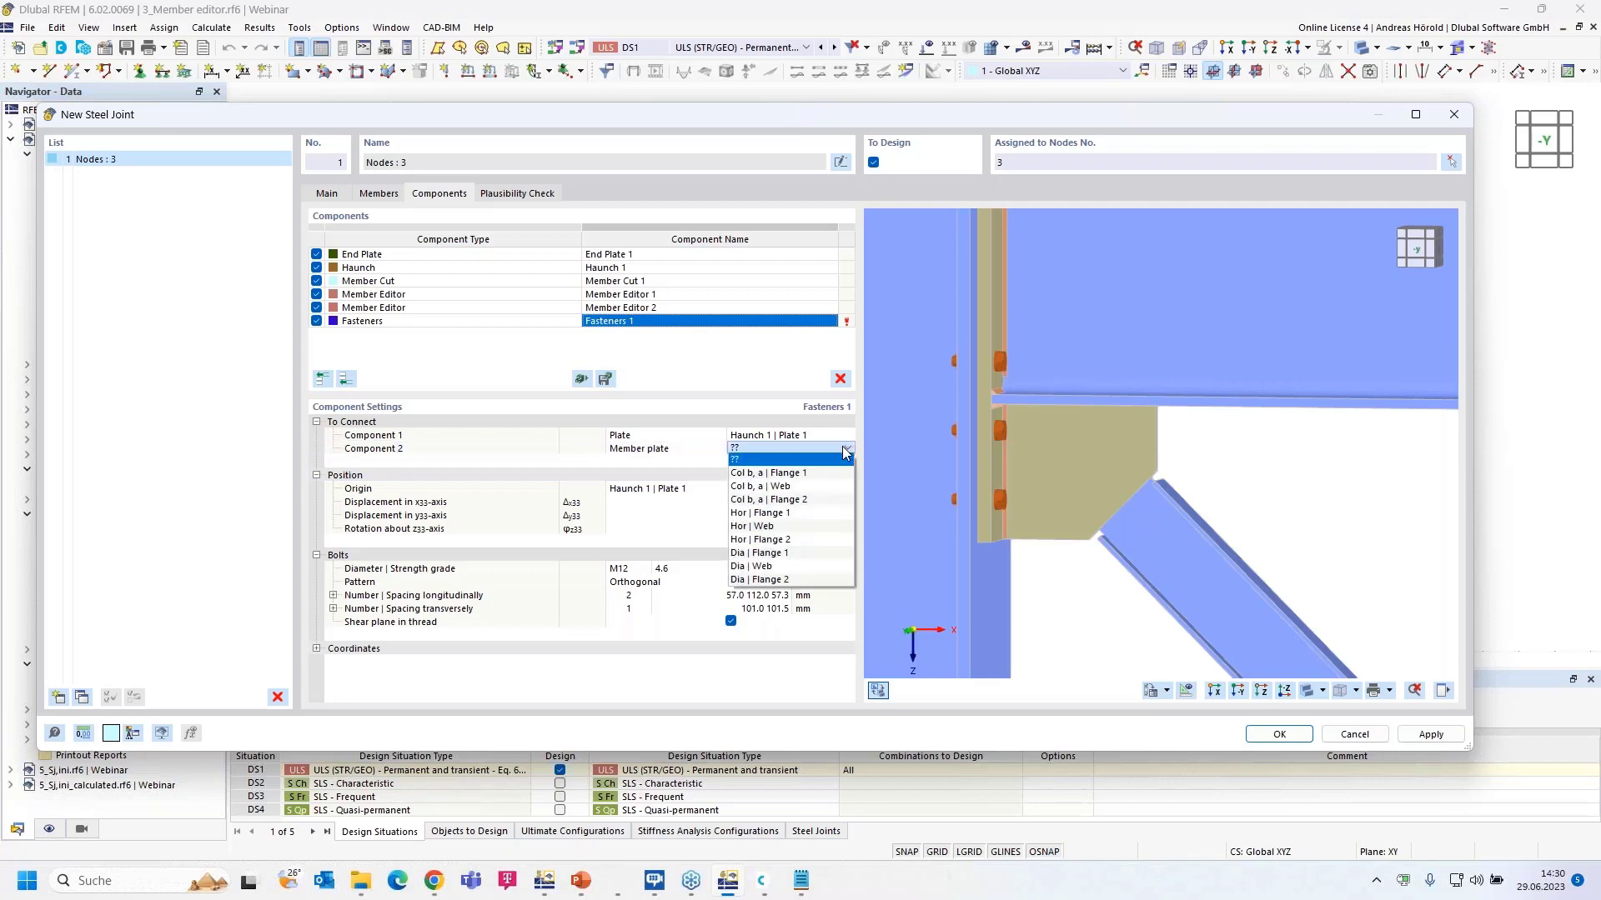
{"action": "left_click", "coordinate": [762, 567]}
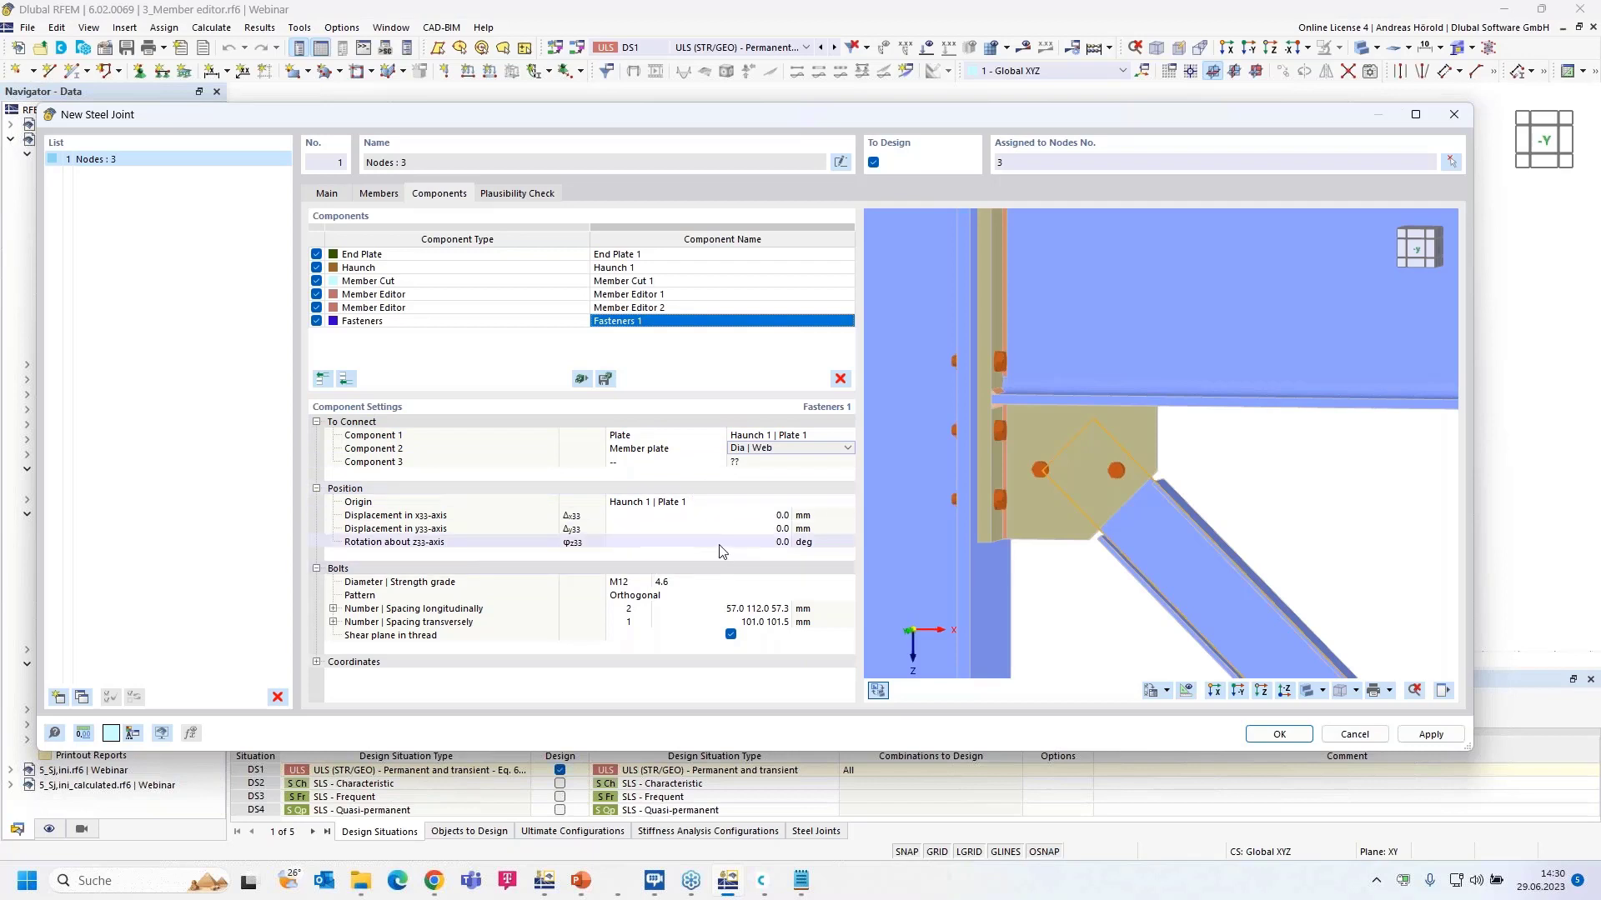
Step: Set the origin of the fasteners' position to Dia | Web
{"action": "left_click", "coordinate": [674, 502]}
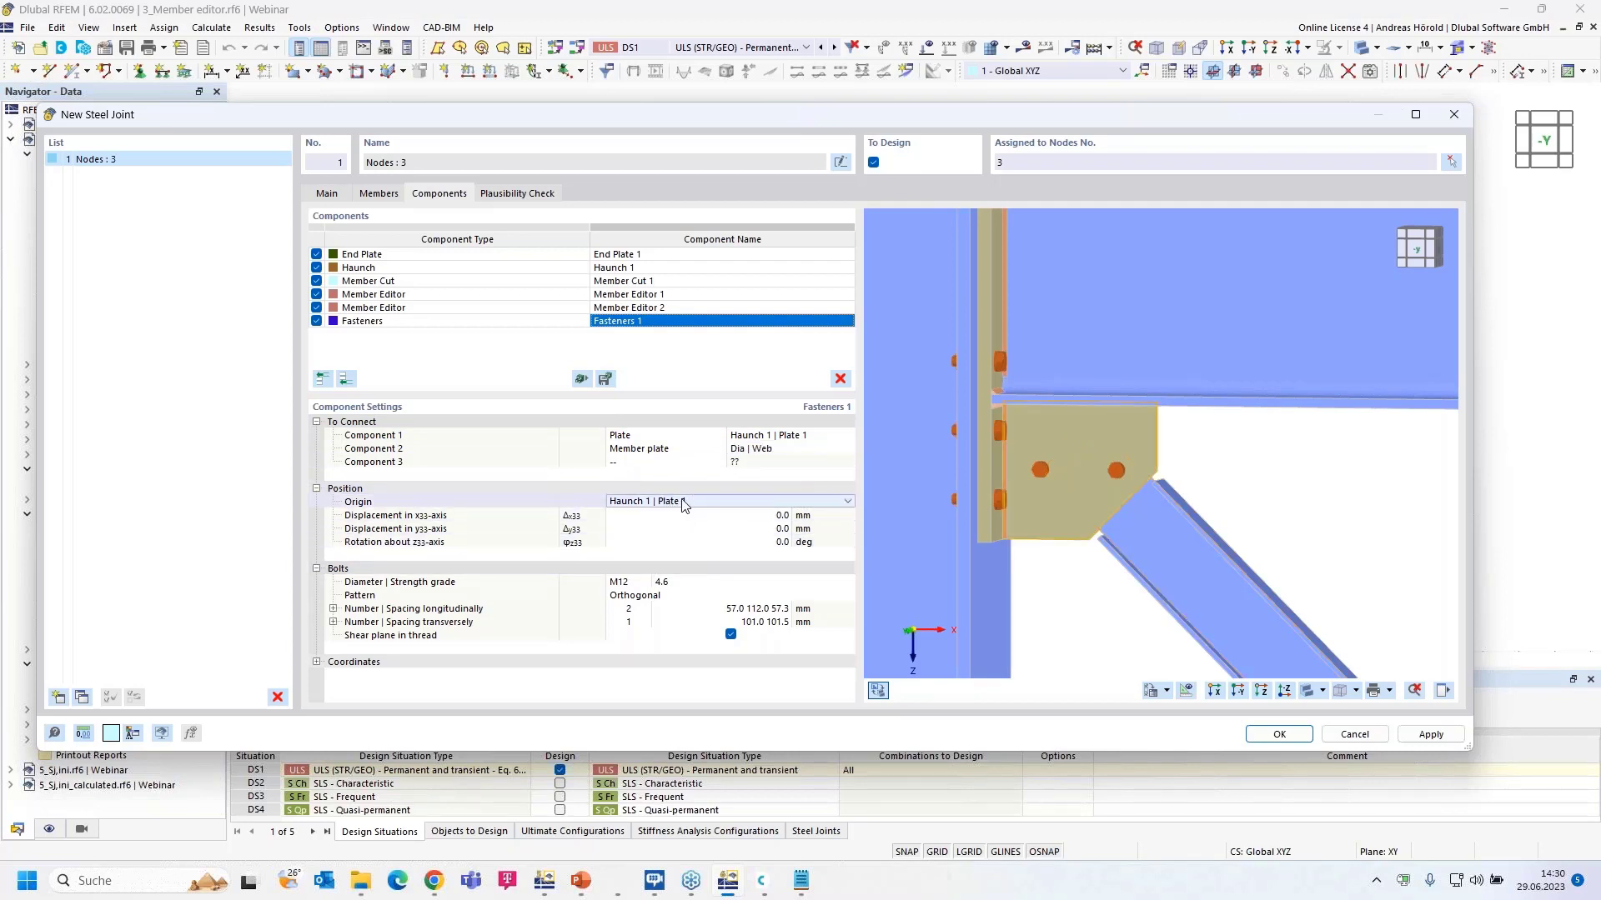
{"action": "left_click", "coordinate": [682, 503]}
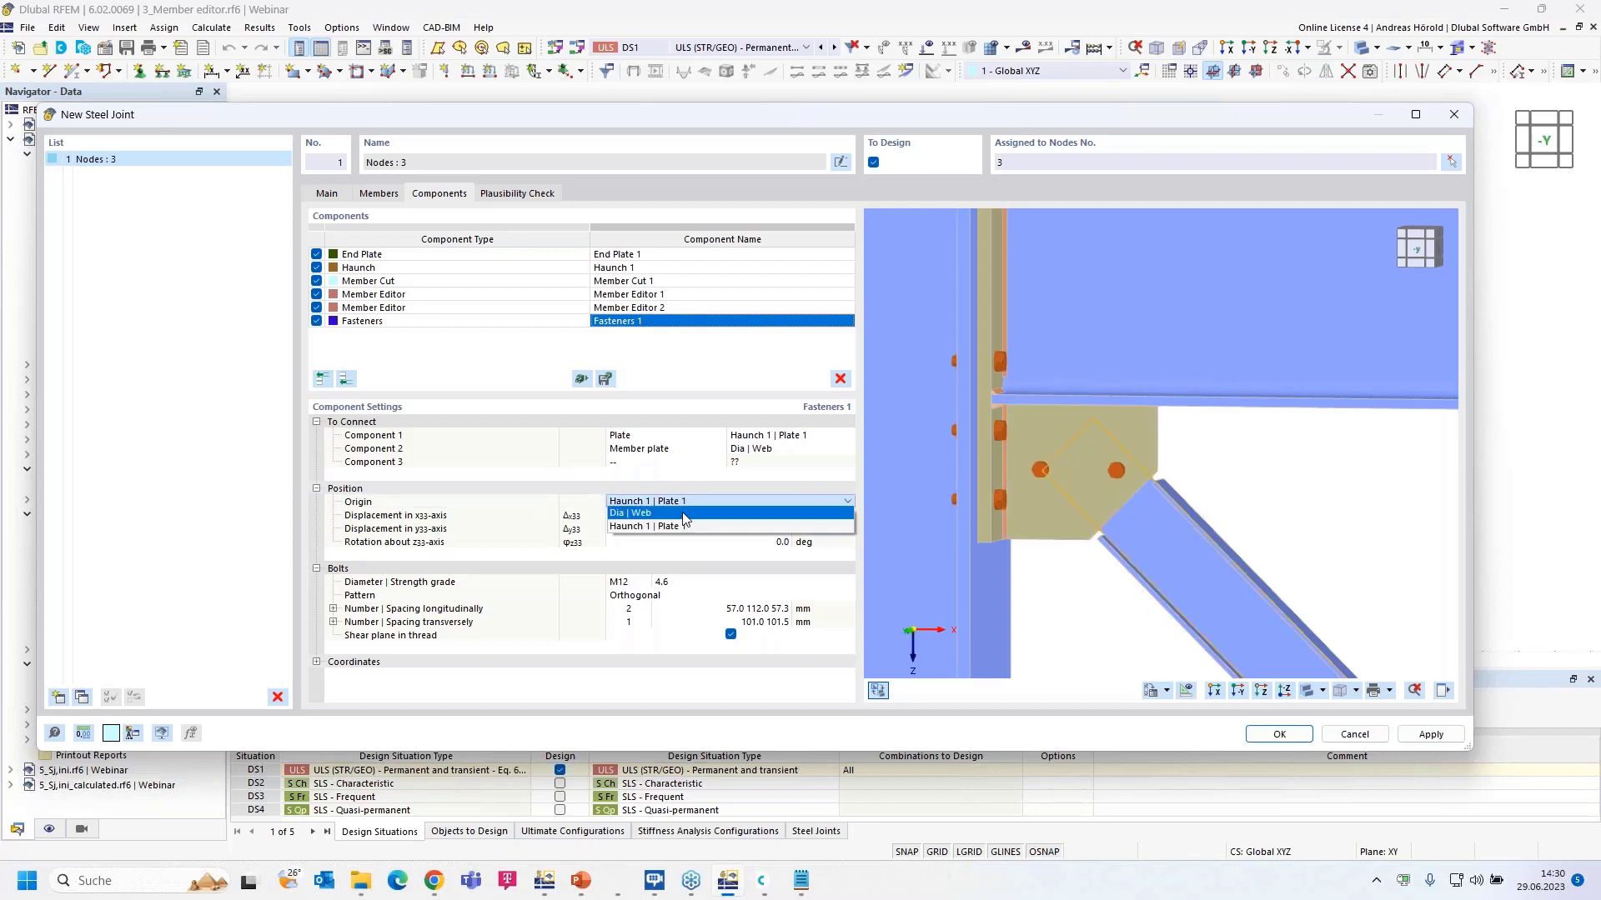
{"action": "left_click", "coordinate": [684, 517]}
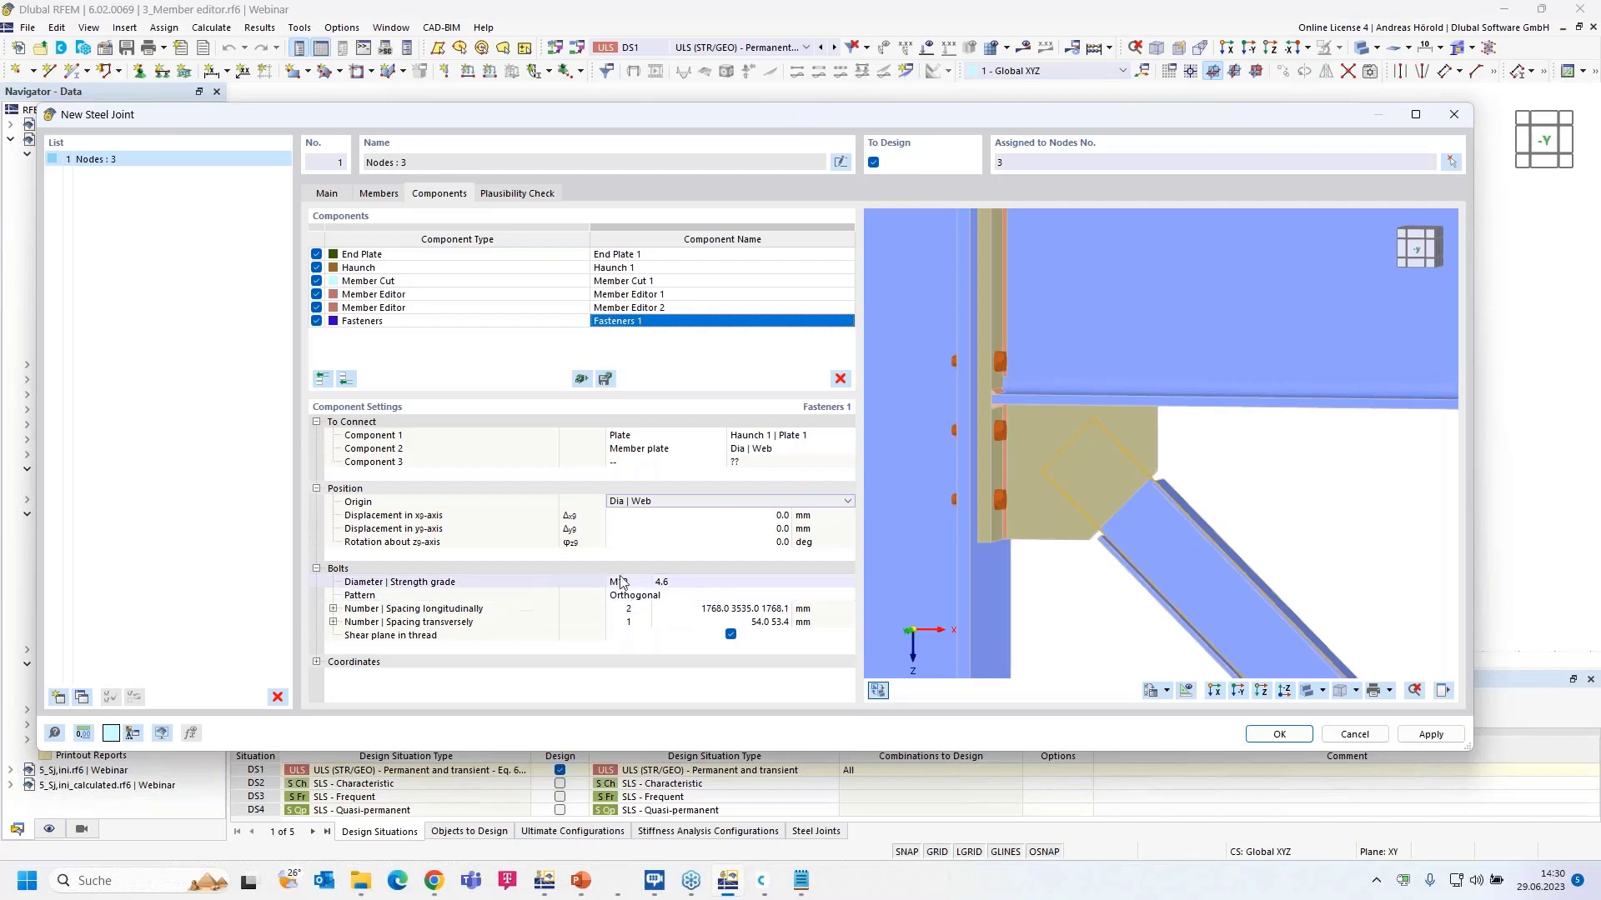
Step: Set the fastener bolts to diameter M14 and strength grade 10.9
{"action": "left_click", "coordinate": [646, 583]}
{"action": "left_click", "coordinate": [645, 582]}
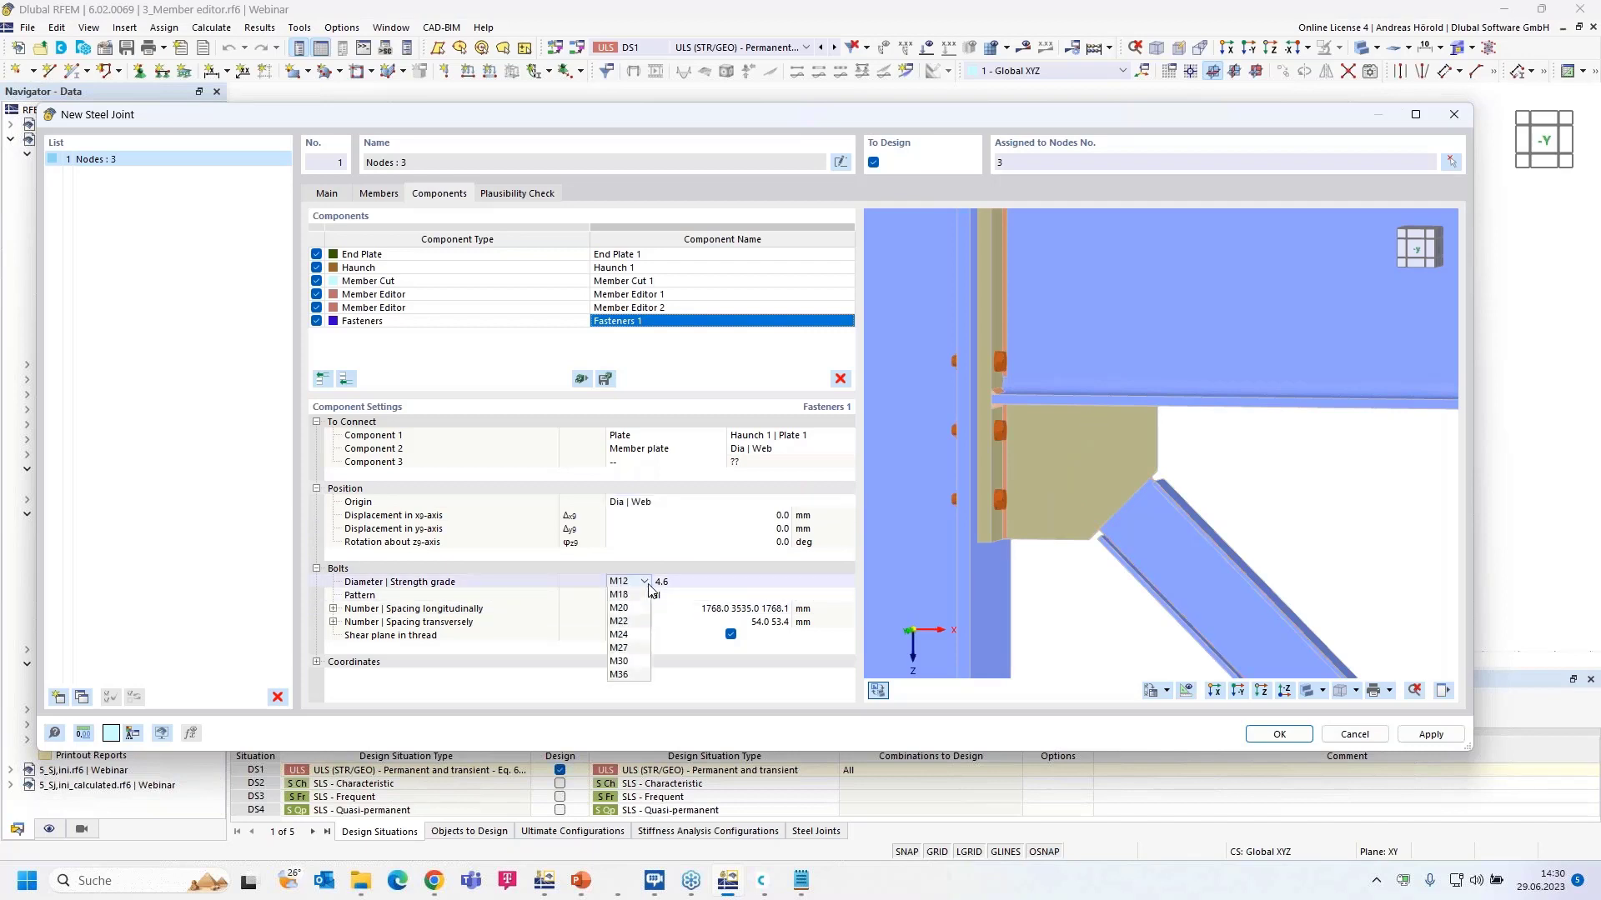
{"action": "left_click", "coordinate": [634, 608]}
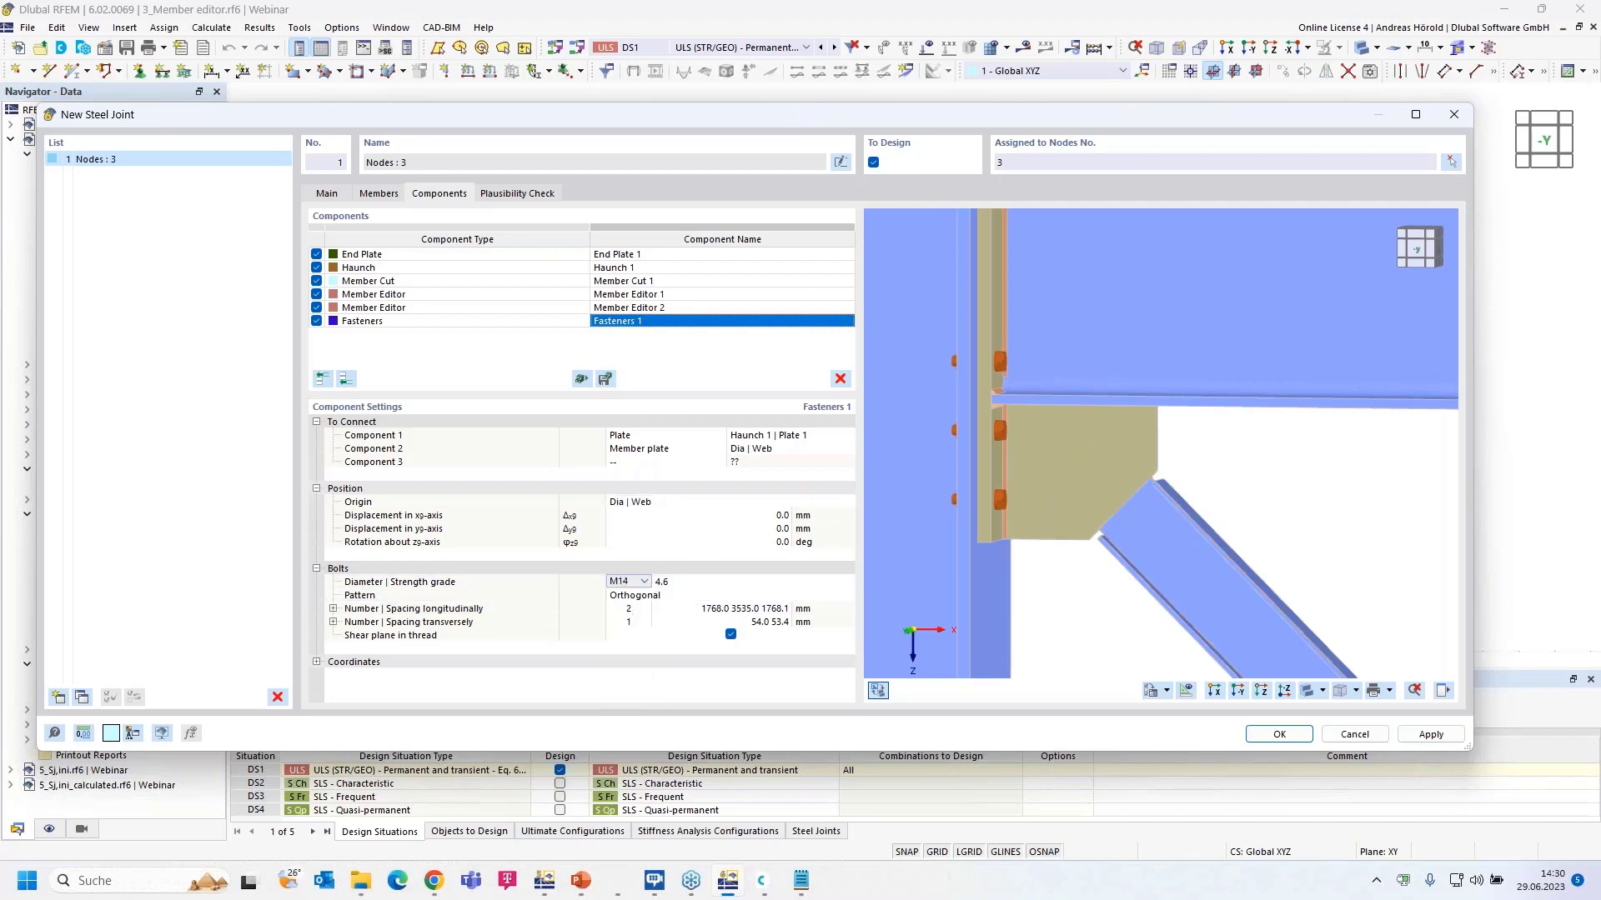
{"action": "left_click", "coordinate": [701, 583]}
{"action": "left_click", "coordinate": [709, 581]}
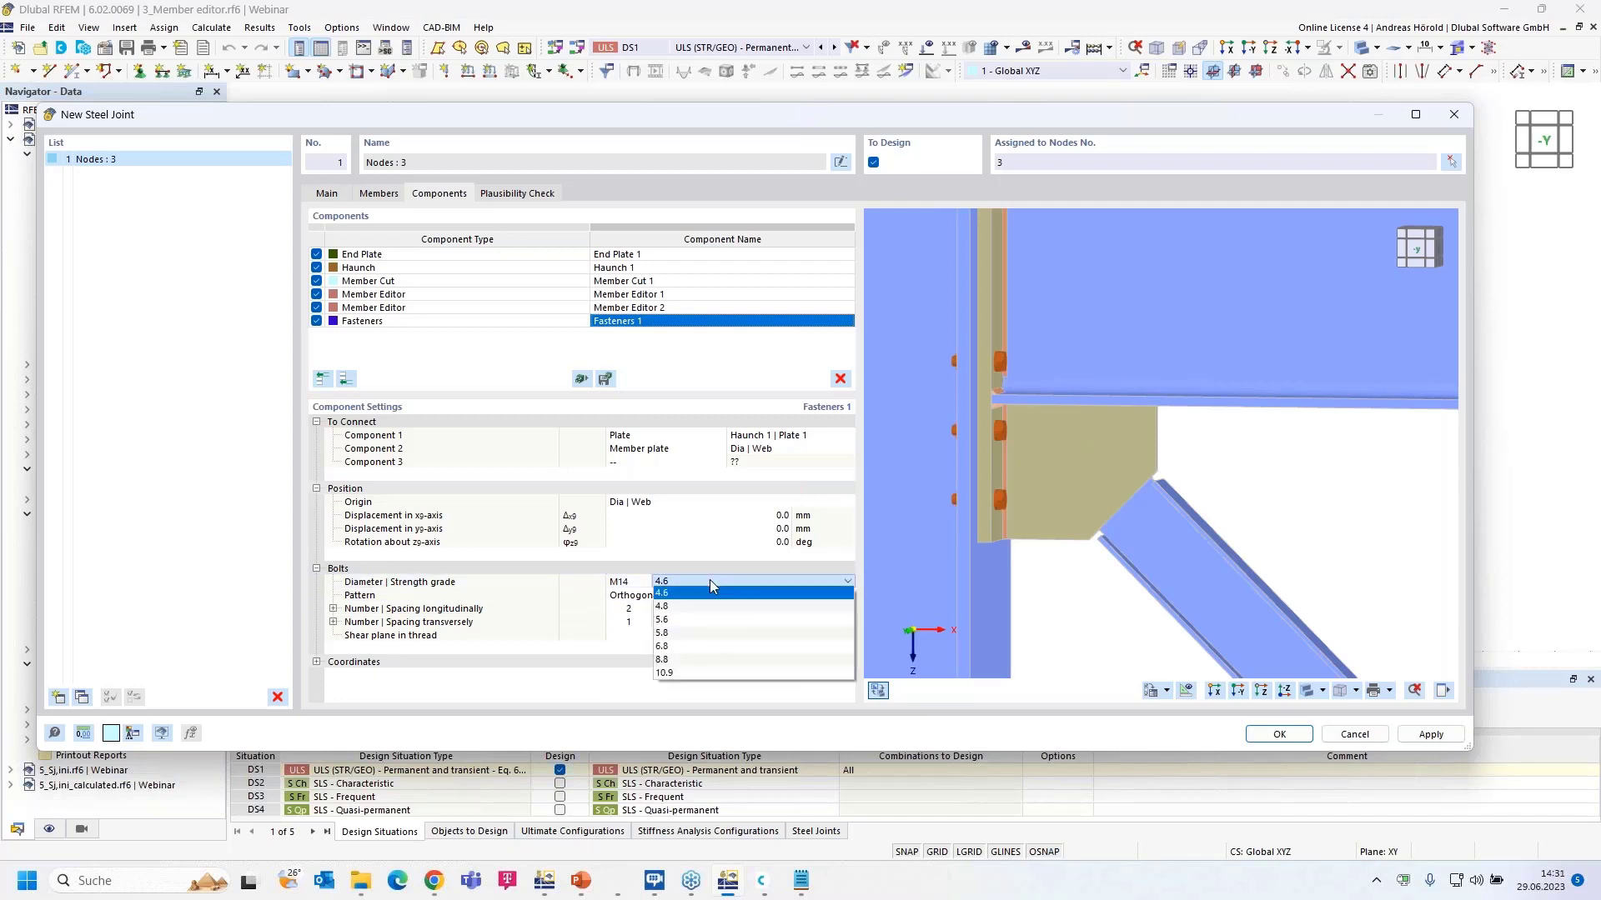
{"action": "left_click", "coordinate": [685, 674]}
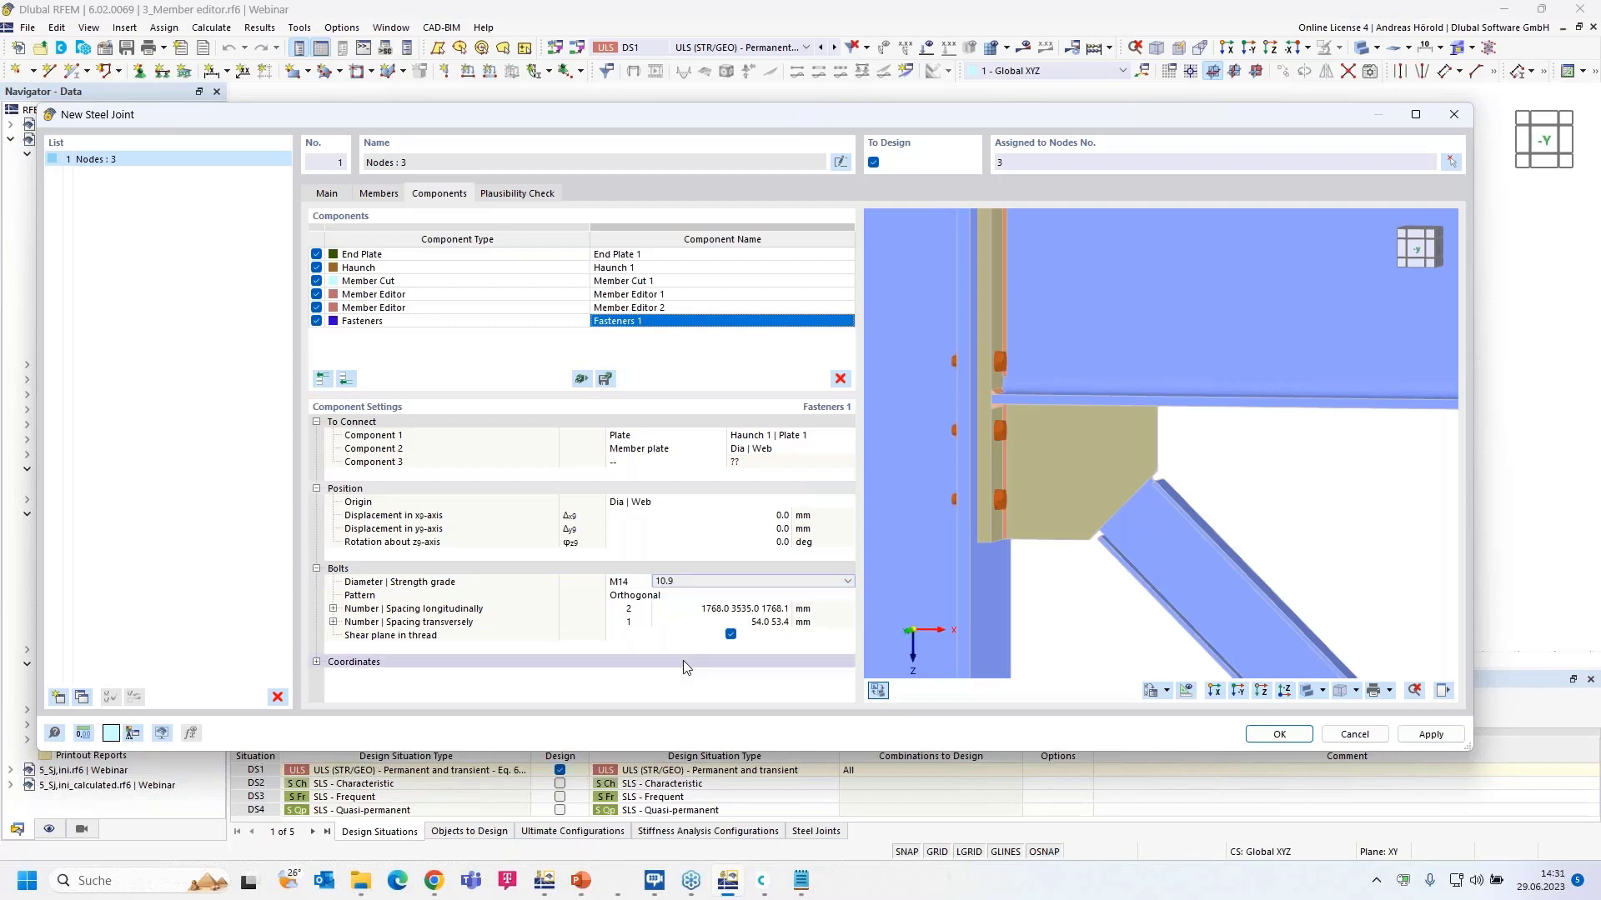
Step: Set the longitudinal spacing of the fastener bolts to 400.0 and 50.0 mm
{"action": "left_click", "coordinate": [672, 611]}
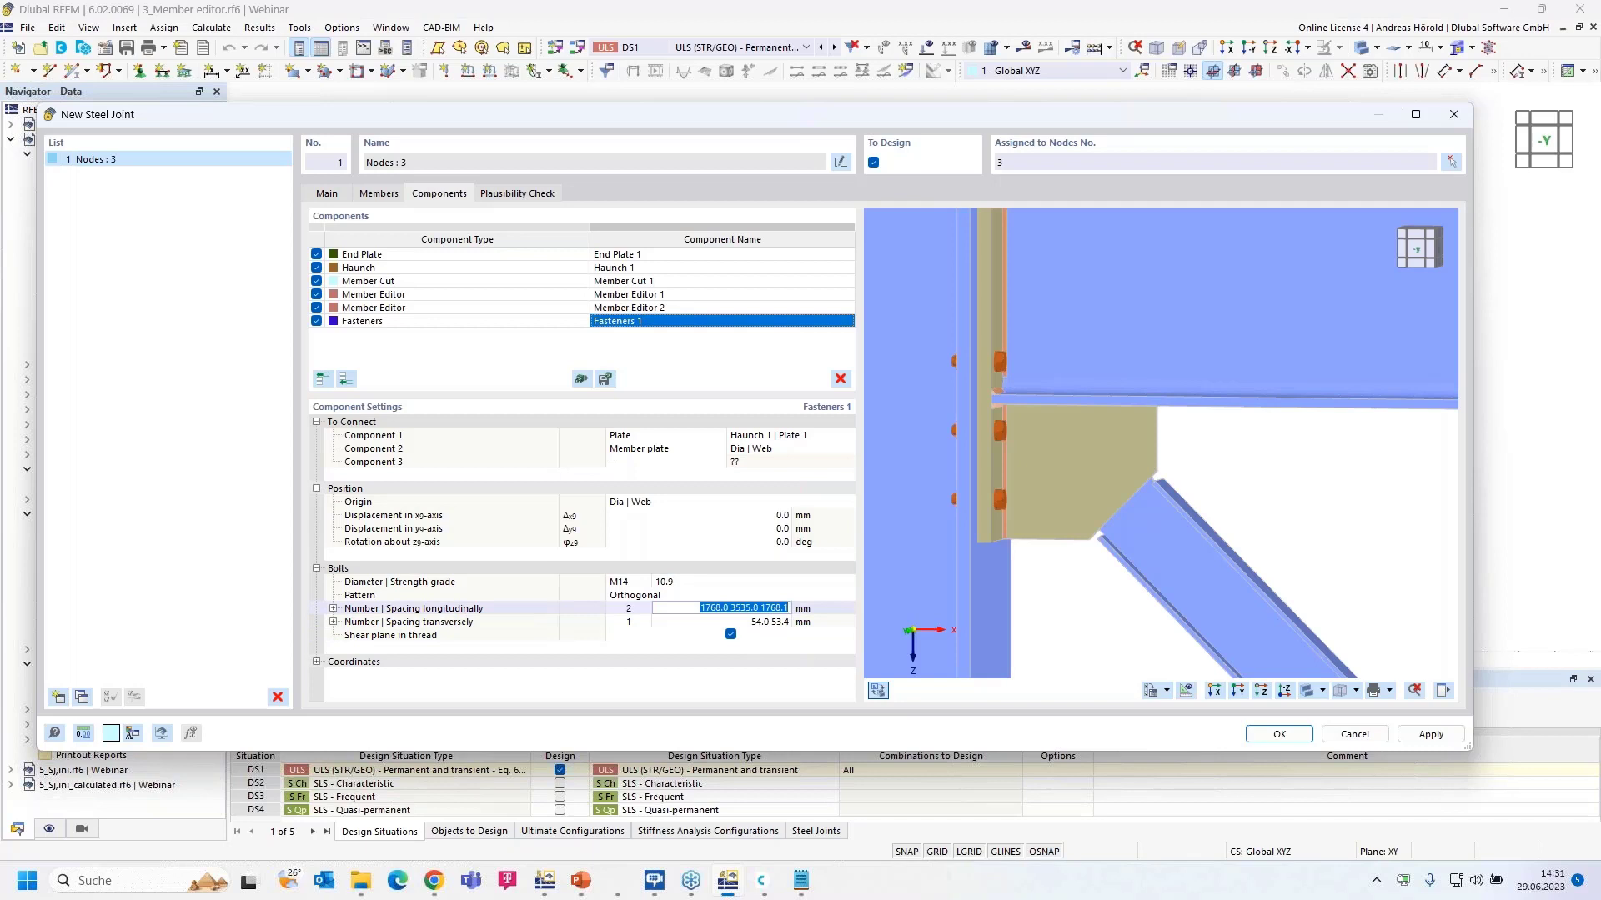
{"action": "type", "text": "4"}
{"action": "type", "text": "00.0 "}
{"action": "type", "text": "50"}
{"action": "key", "text": "Tab"}
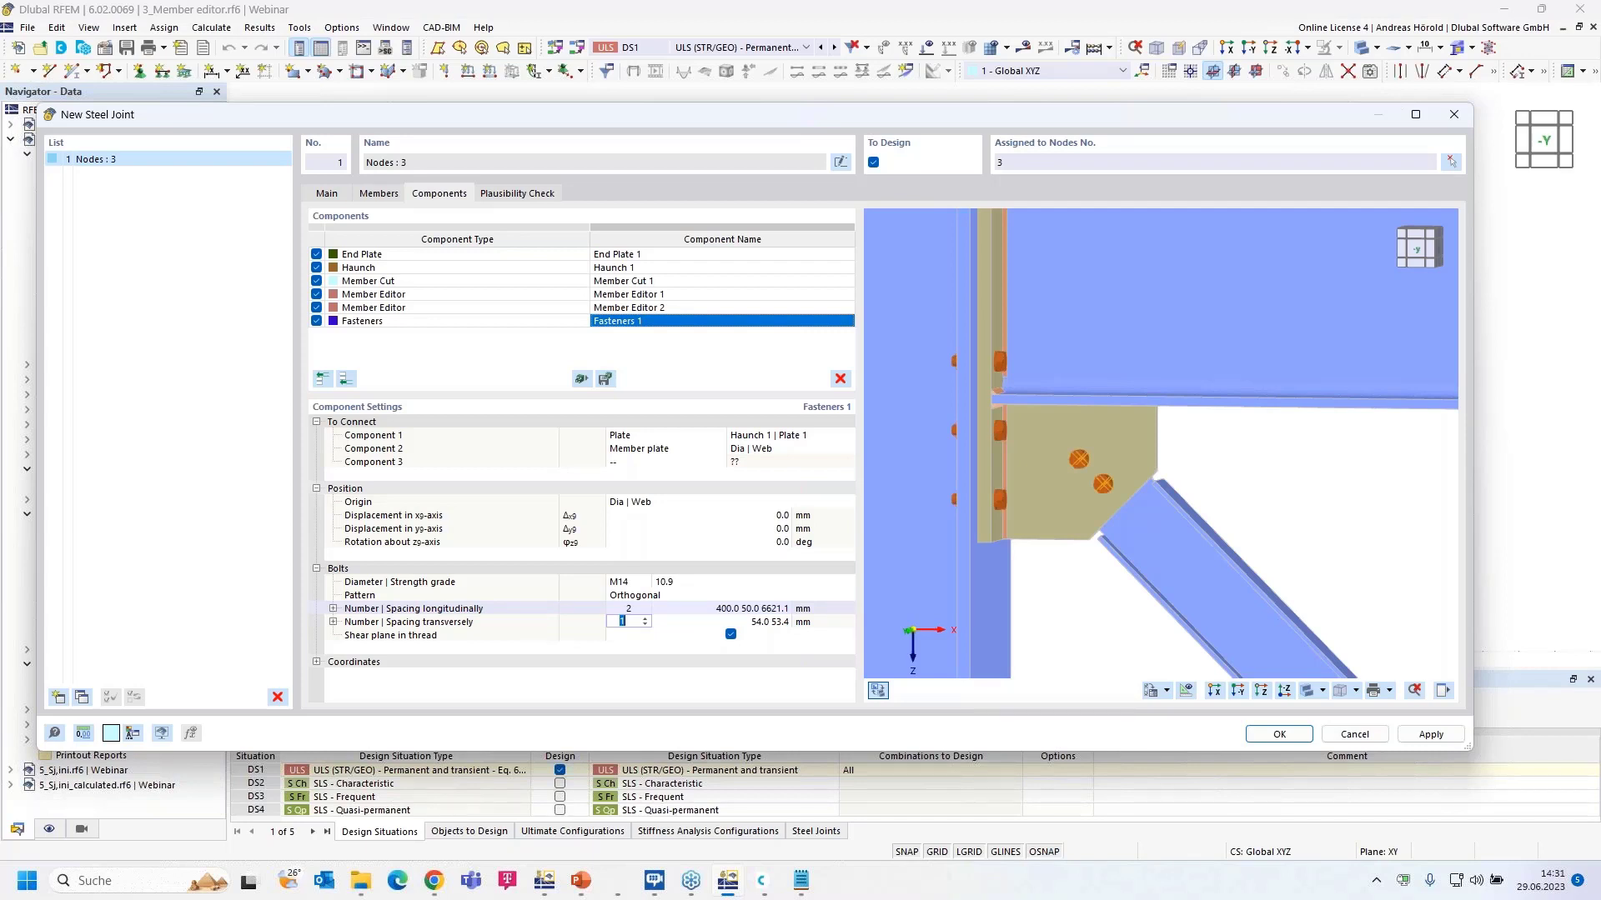
Step: Set the number of bolts transversely to 2, with a first transverse spacing of 30 mm
{"action": "left_click", "coordinate": [644, 619]}
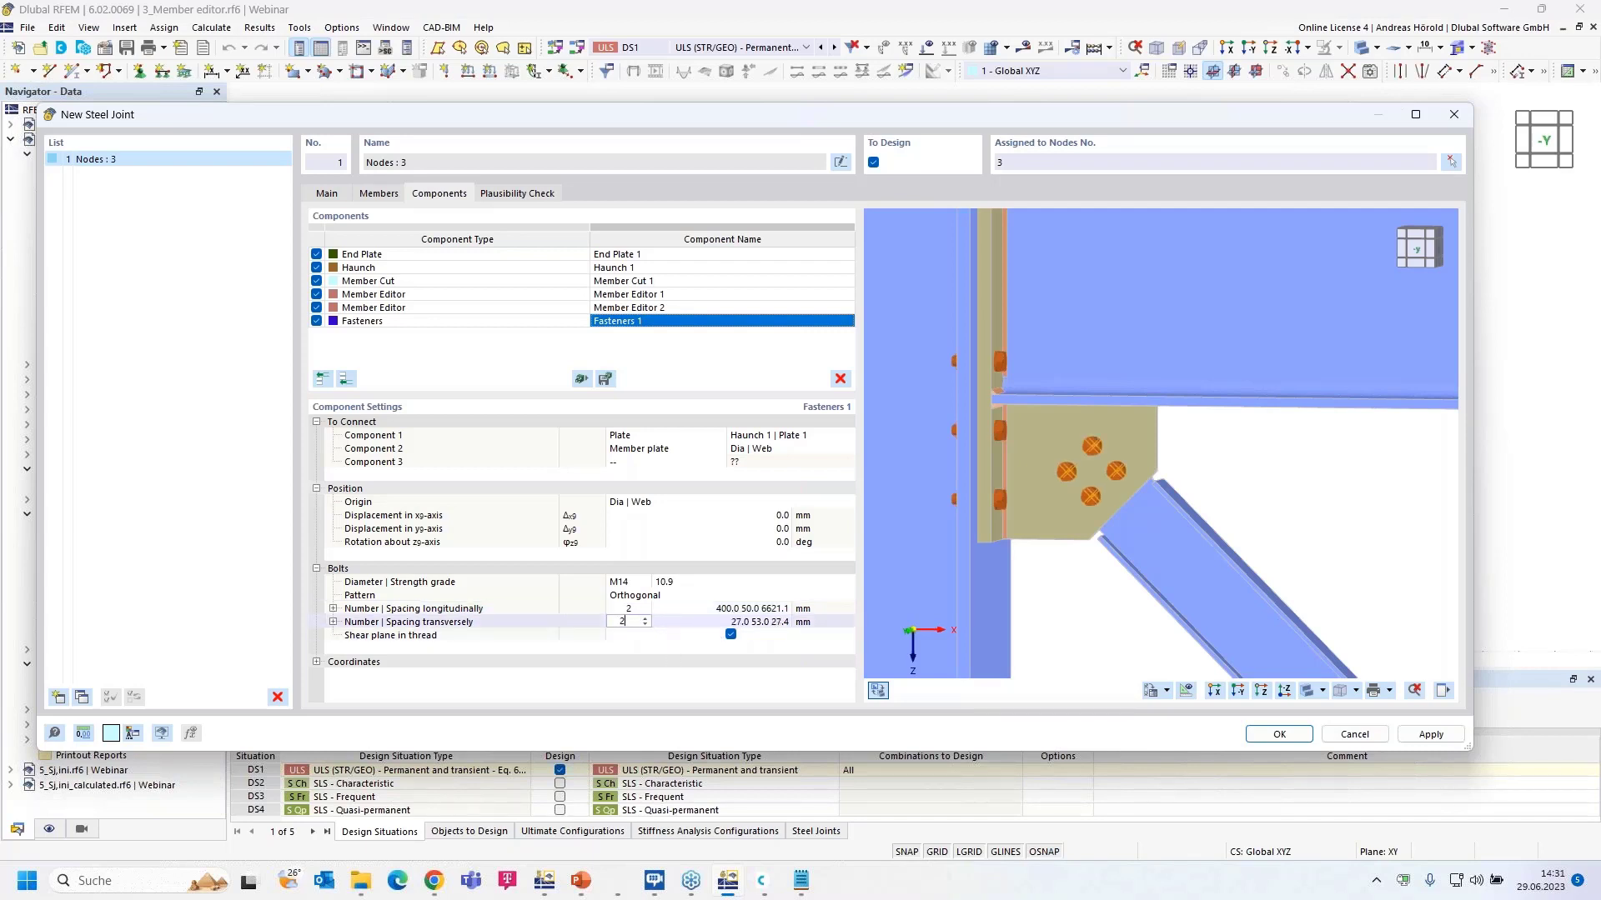
{"action": "key", "text": "Tab"}
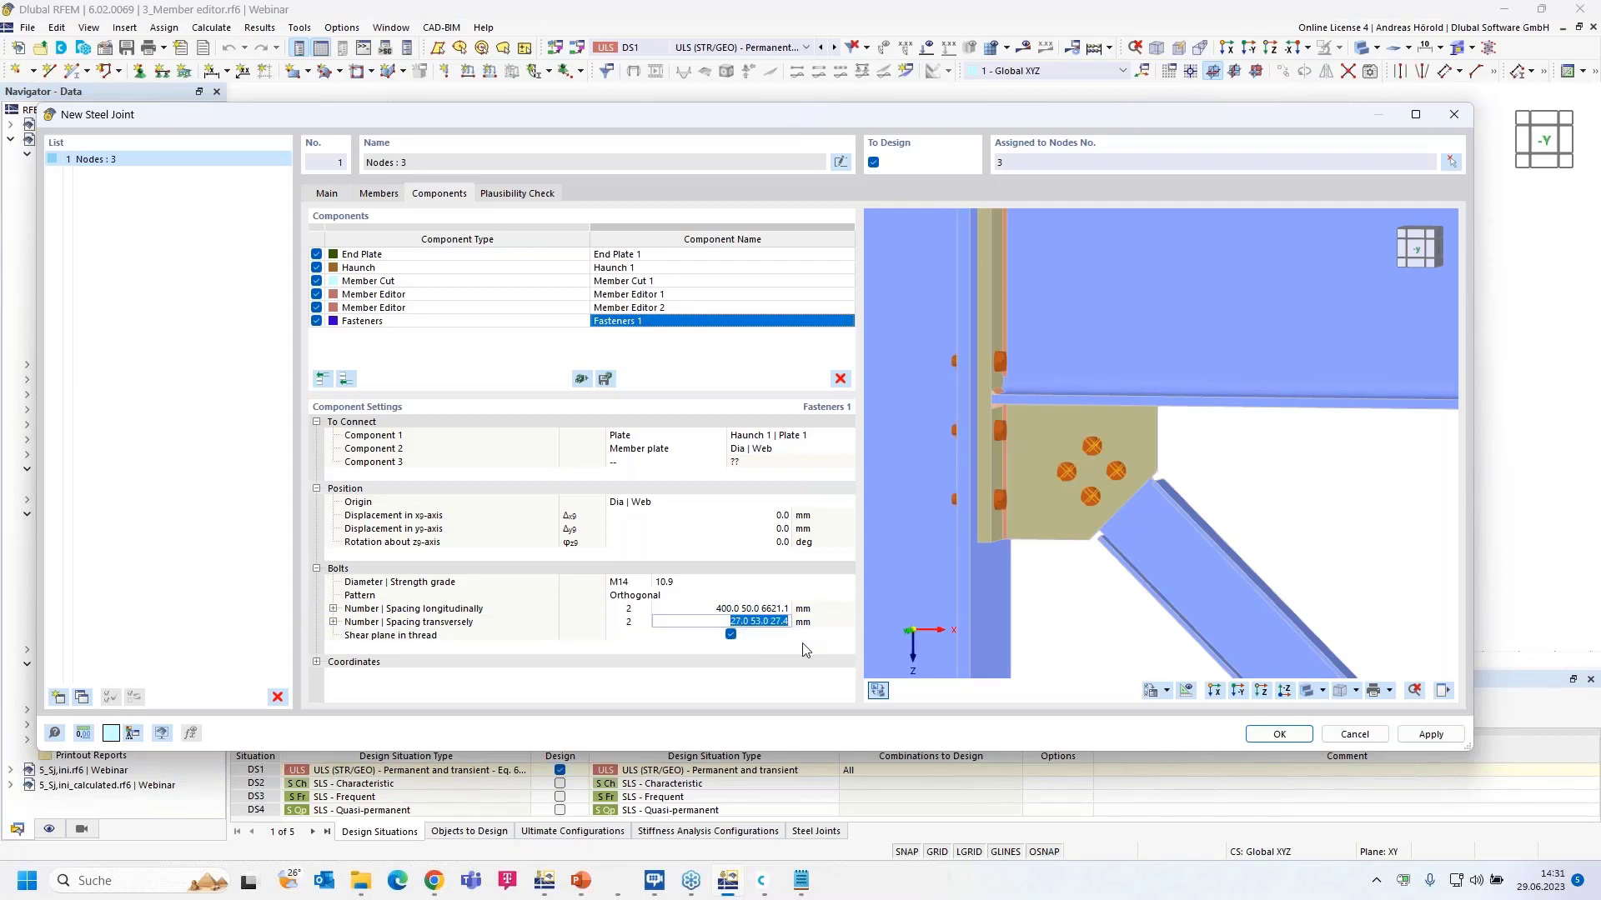
{"action": "type", "text": "30"}
{"action": "key", "text": "Tab"}
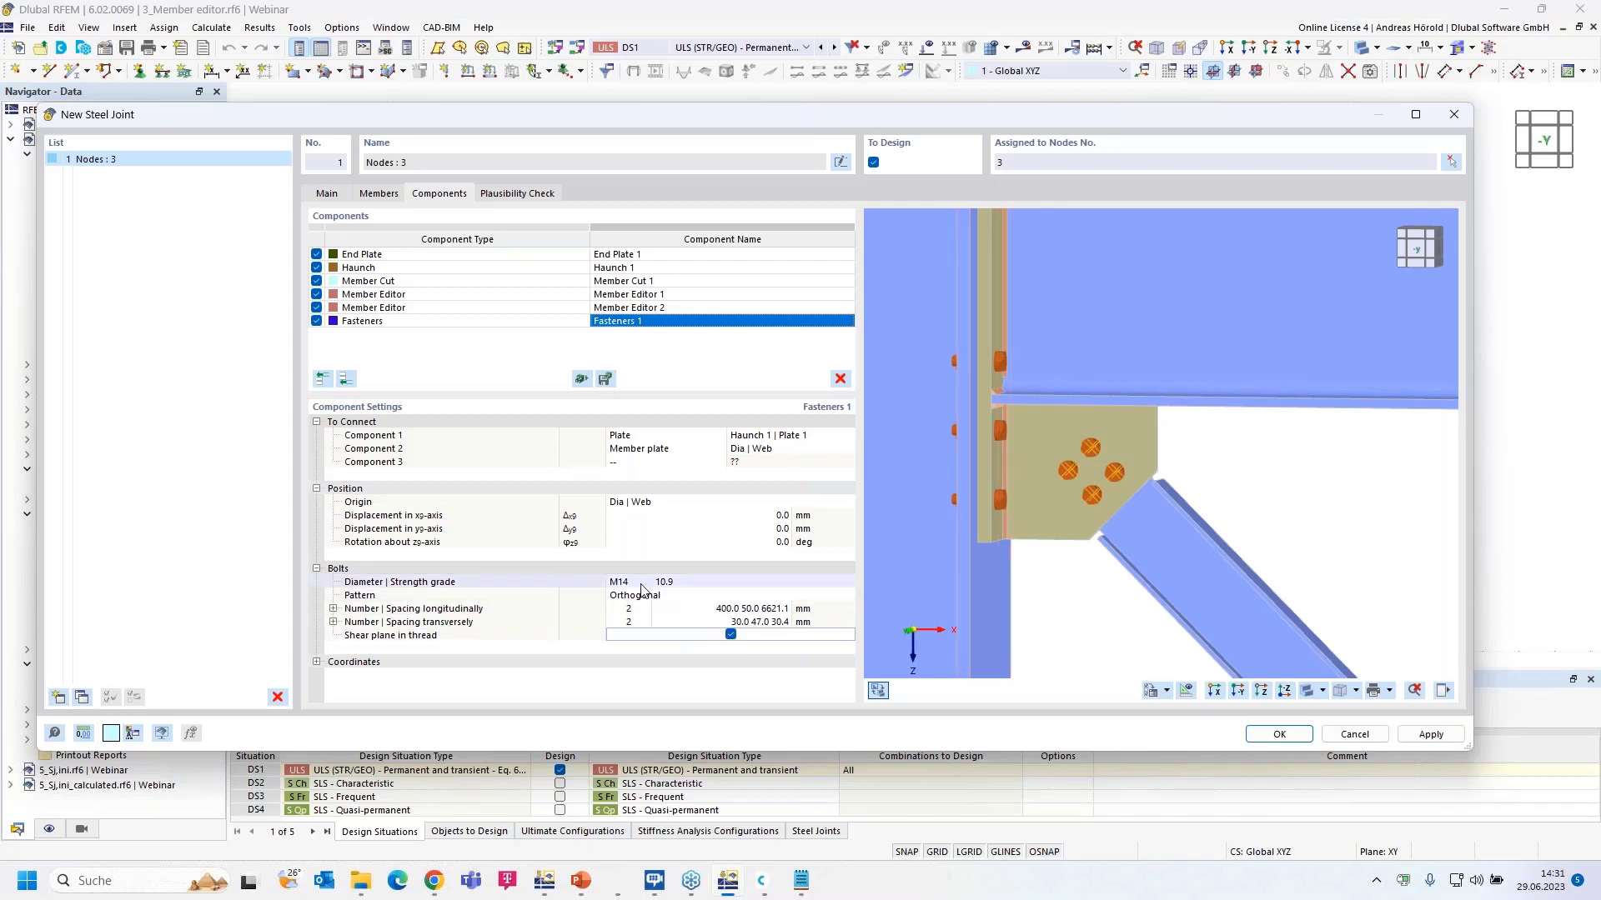
Step: Examine the bolted connection between the diagonal's web and the haunch plate from both sides
{"action": "mouse_move", "coordinate": [1302, 494]}
{"action": "middle_mouse_down", "text": "ctrl"}
{"action": "mouse_move", "coordinate": [906, 516]}
{"action": "mouse_move", "coordinate": [1311, 507]}
{"action": "middle_mouse_up", "text": "ctrl"}
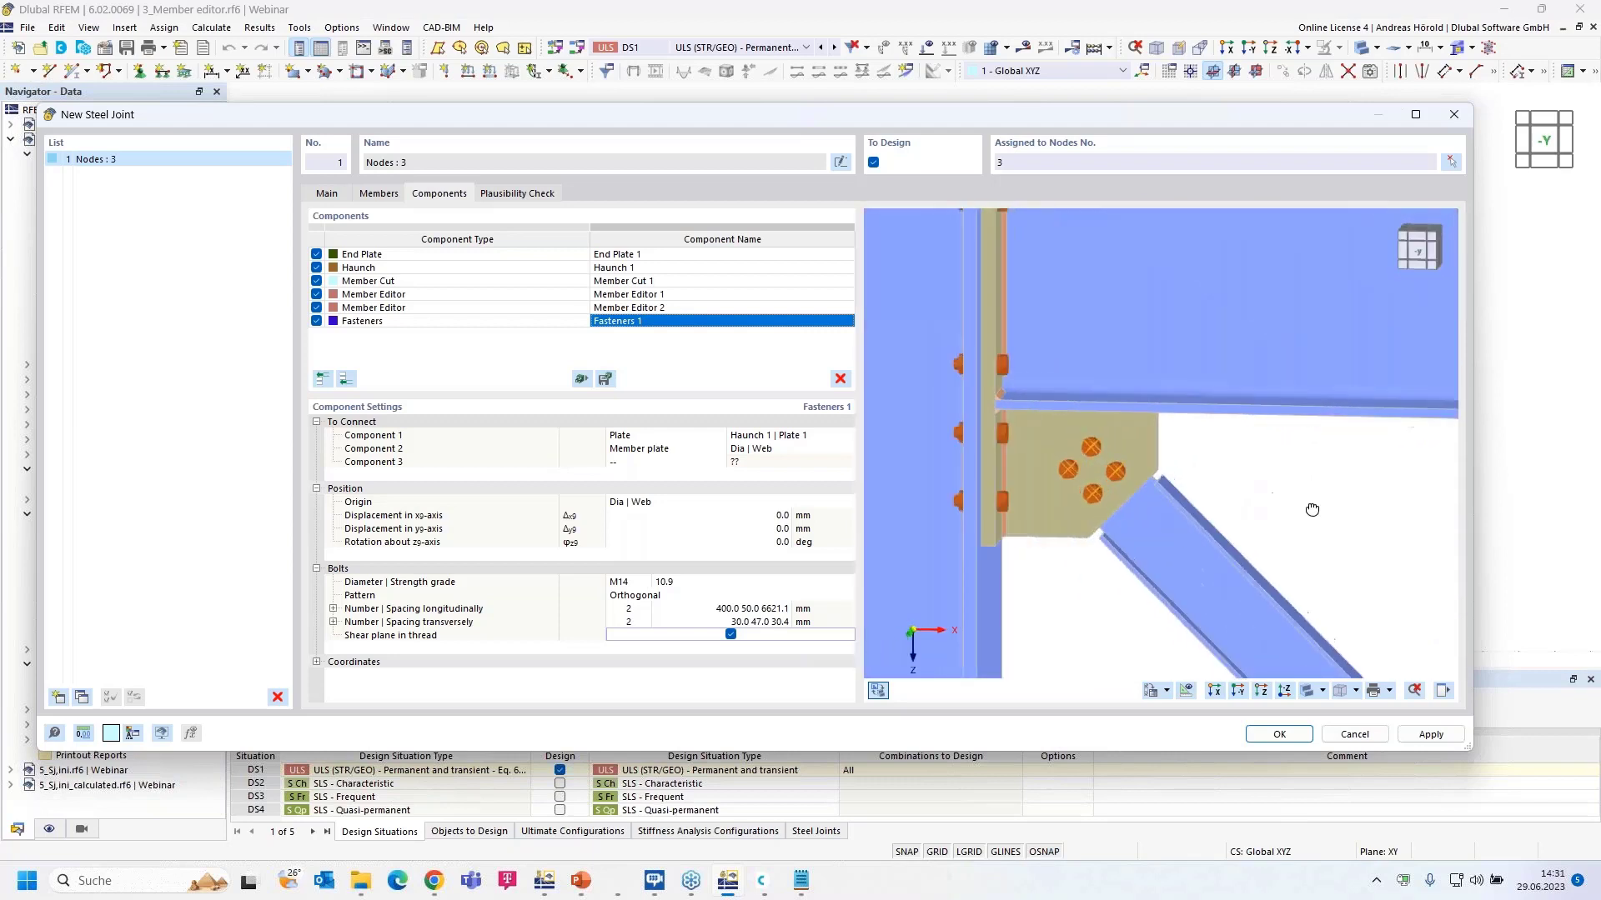
{"action": "scroll", "coordinate": [1155, 475], "scroll_direction": "up", "scroll_amount": 2}
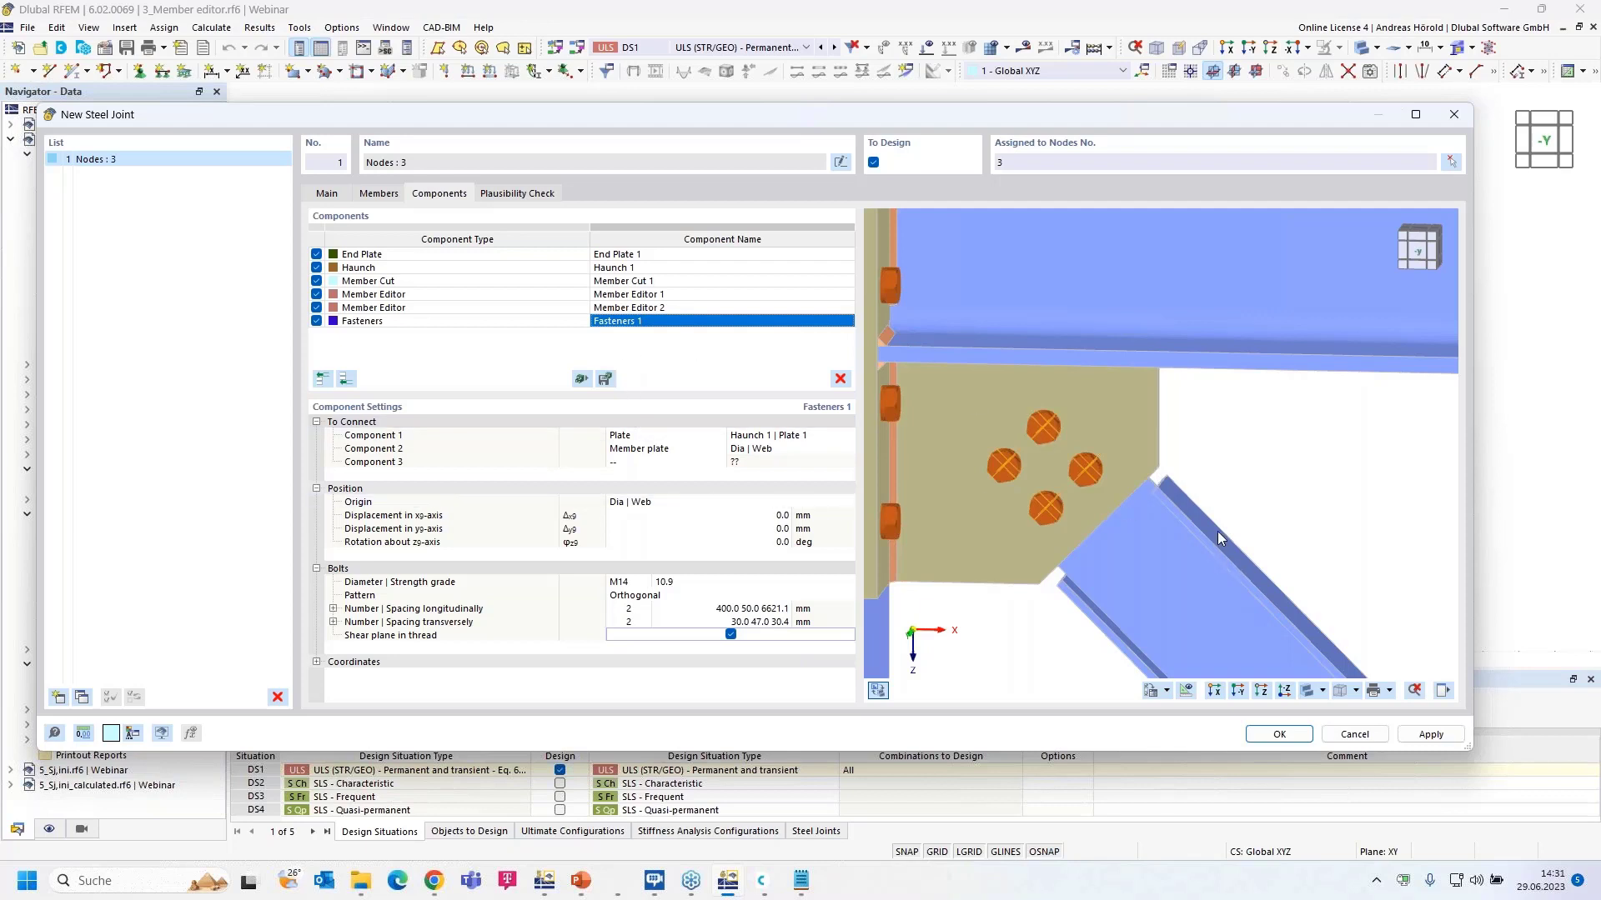
{"action": "middle_click_drag", "start_coordinate": [1363, 511], "coordinate": [1071, 534], "text": "ctrl"}
{"action": "scroll", "coordinate": [1128, 502], "scroll_direction": "up", "scroll_amount": 3}
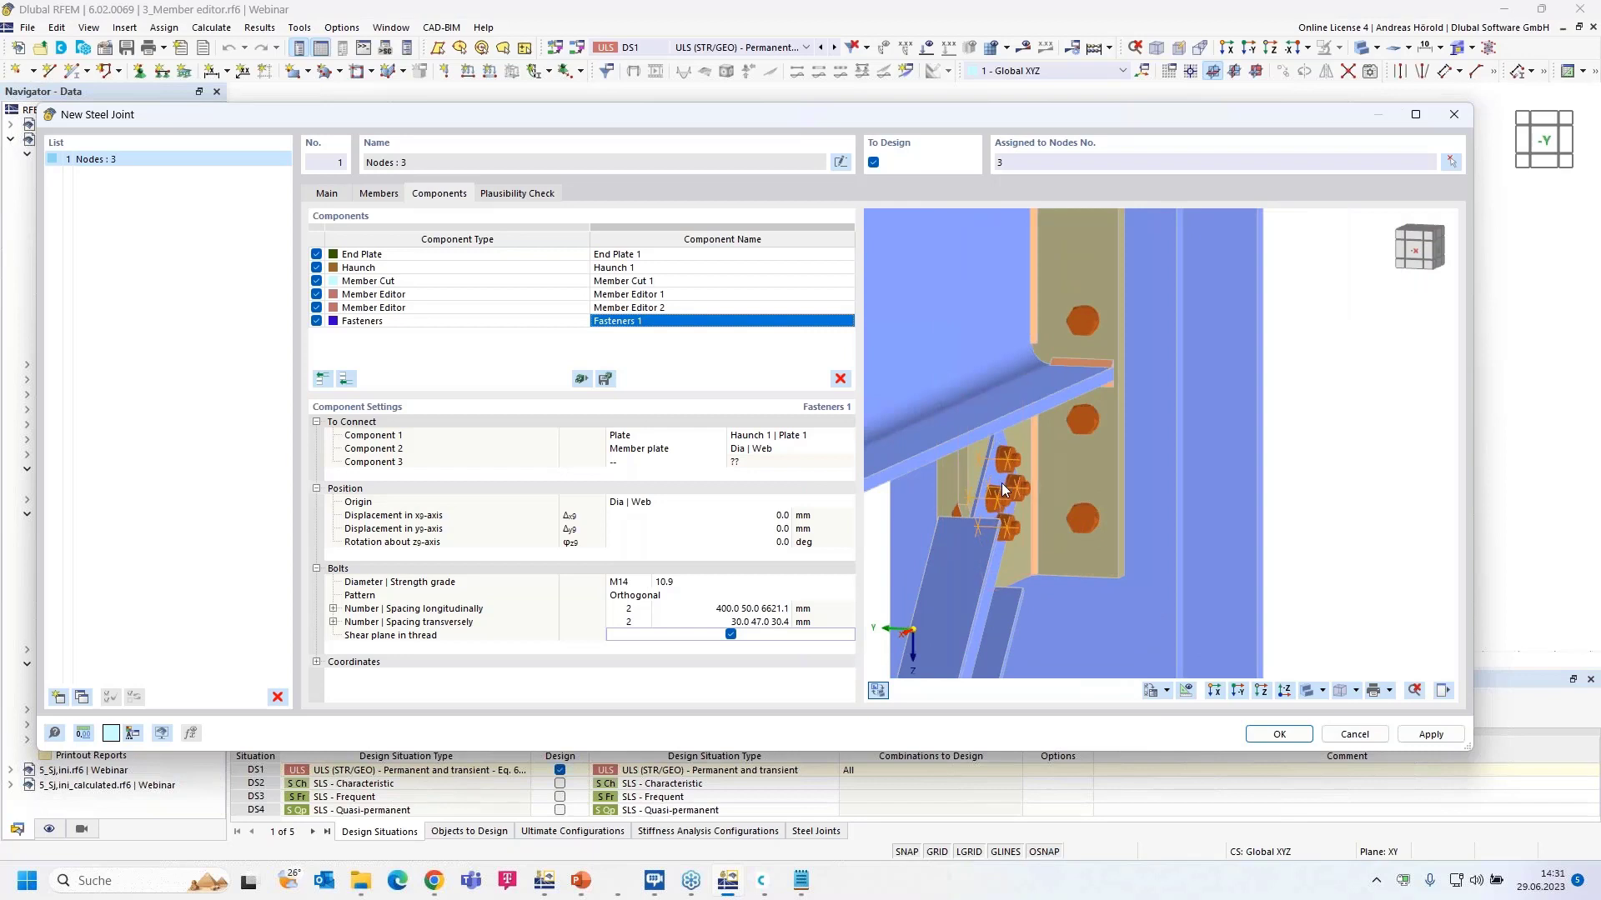
{"action": "middle_click_drag", "start_coordinate": [998, 540], "coordinate": [1259, 553], "text": "ctrl"}
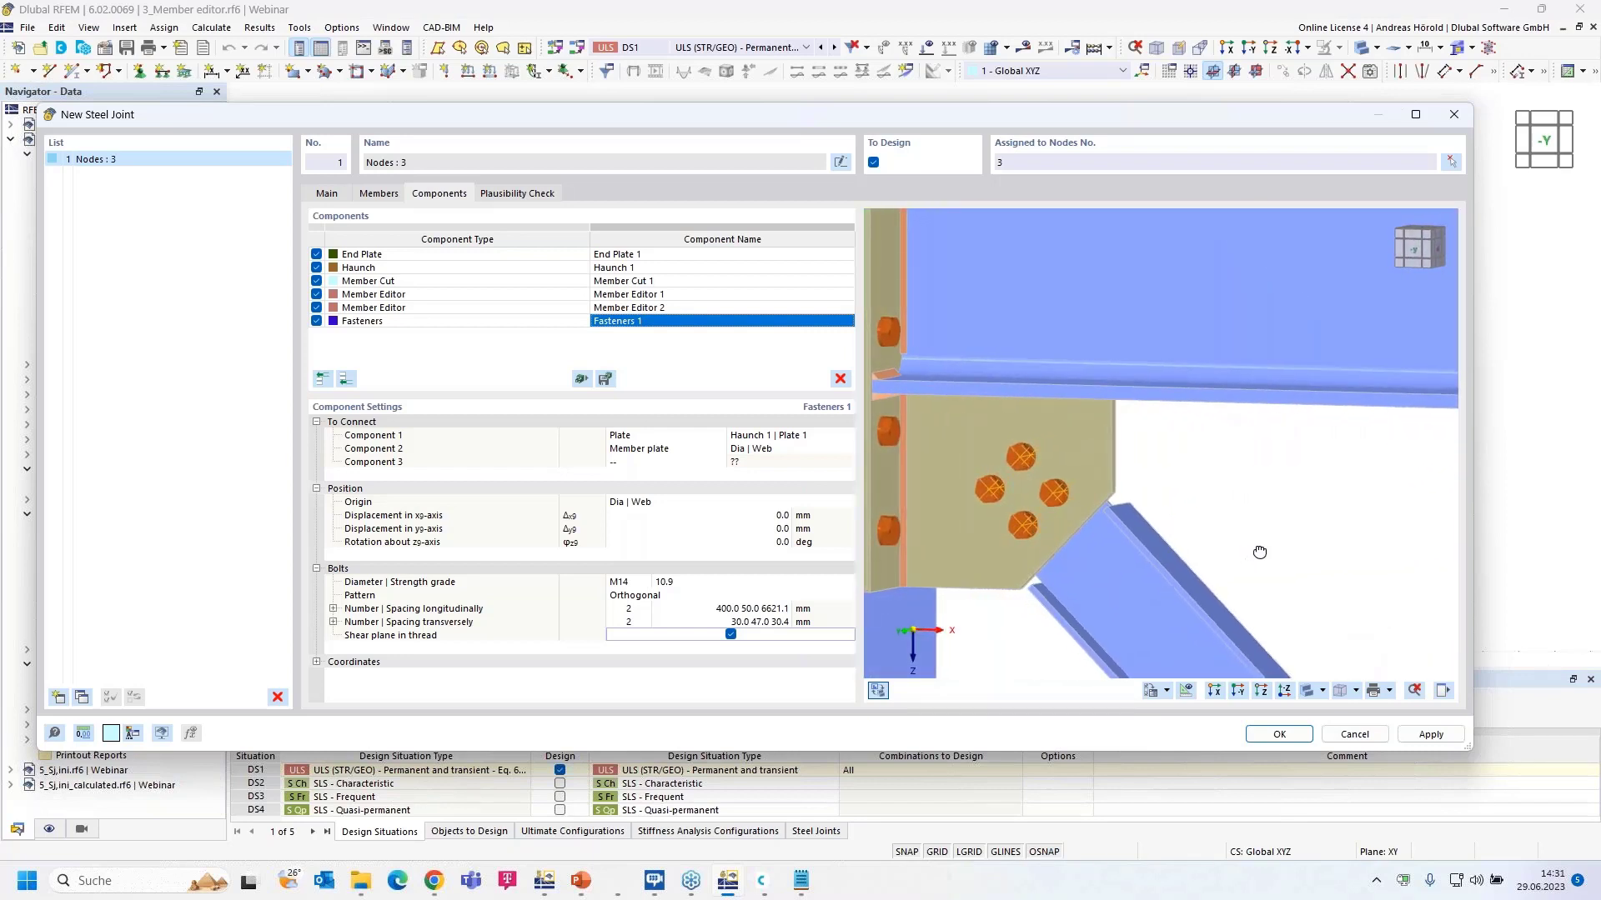
{"action": "scroll", "coordinate": [1226, 520], "scroll_direction": "down", "scroll_amount": 2}
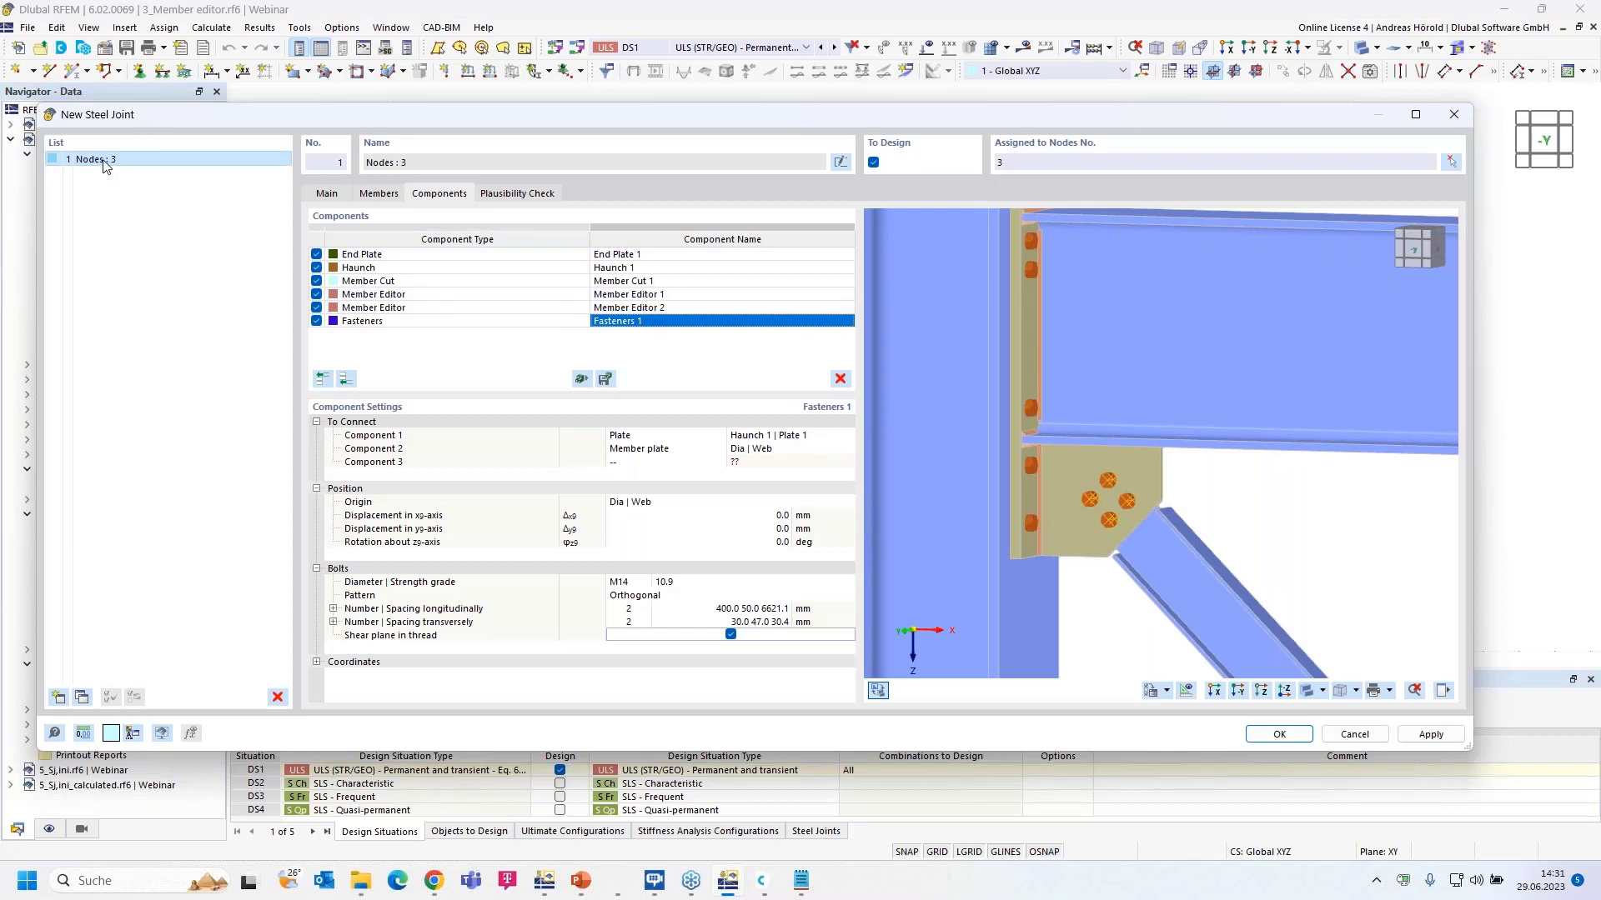
Step: Duplicate the steel joint and assign the copy to node 5 only
{"action": "left_click", "coordinate": [82, 697]}
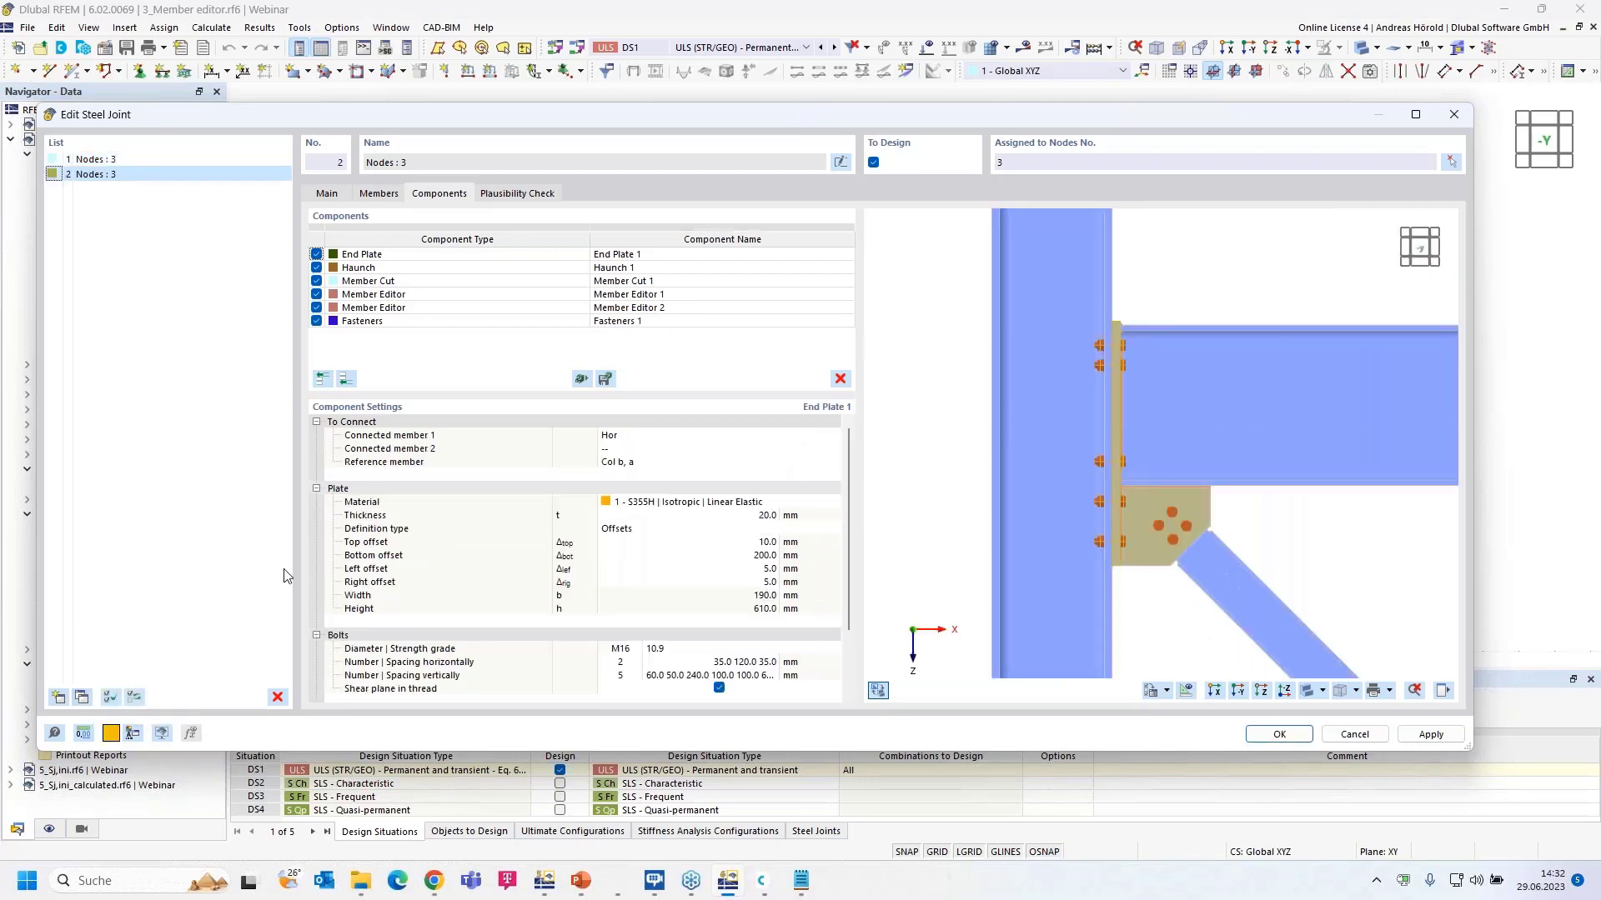
{"action": "left_click", "coordinate": [1452, 162]}
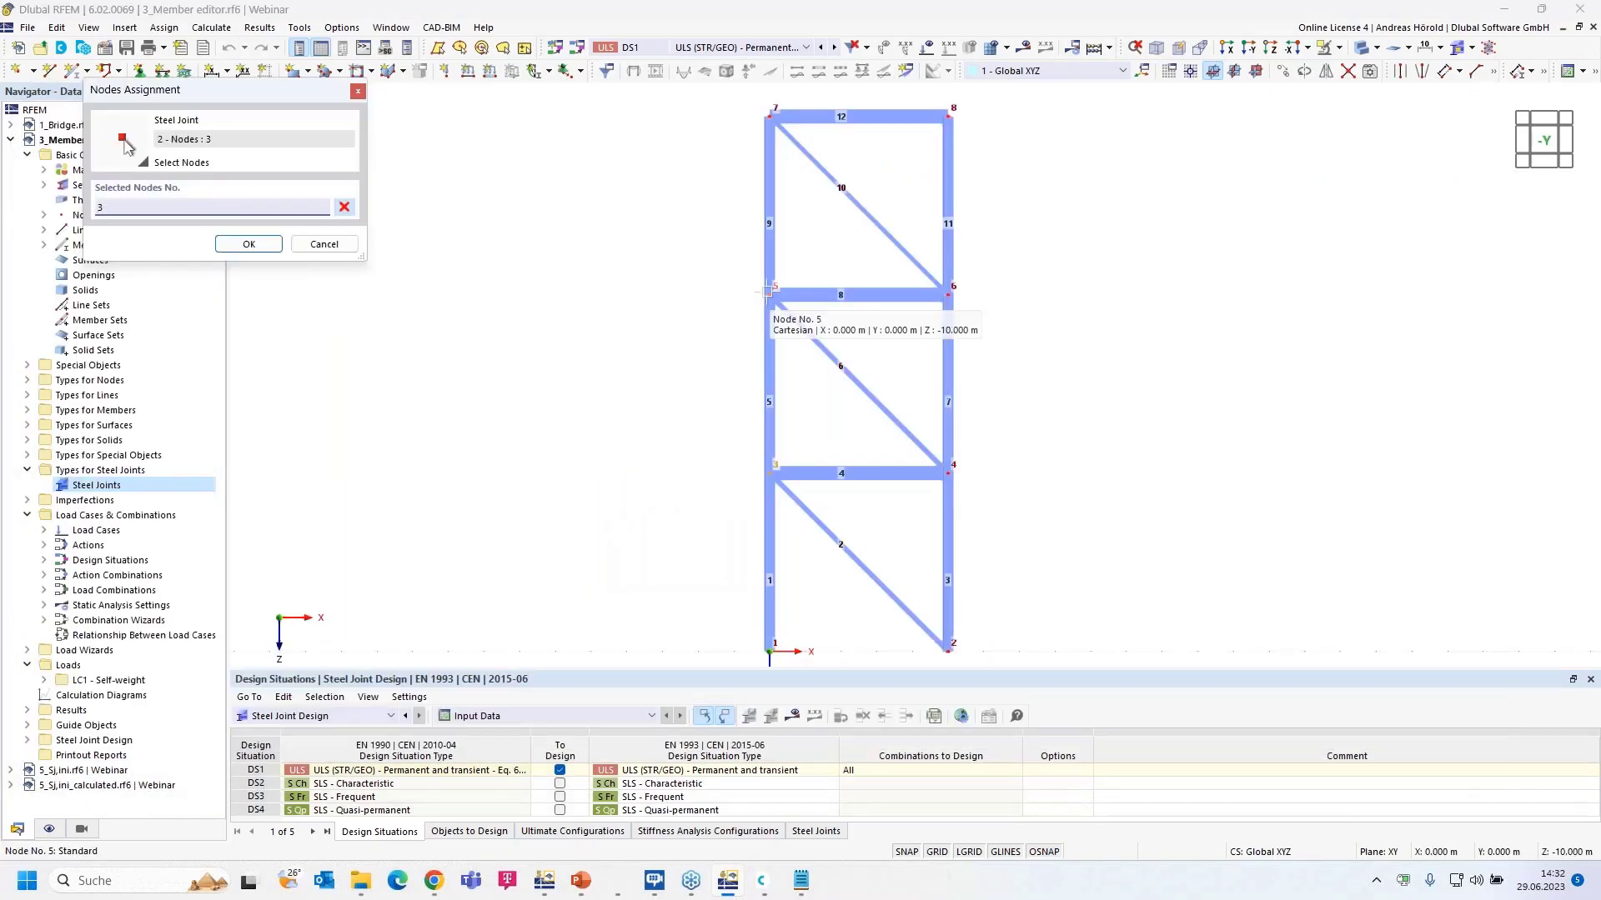
{"action": "left_click", "coordinate": [766, 290]}
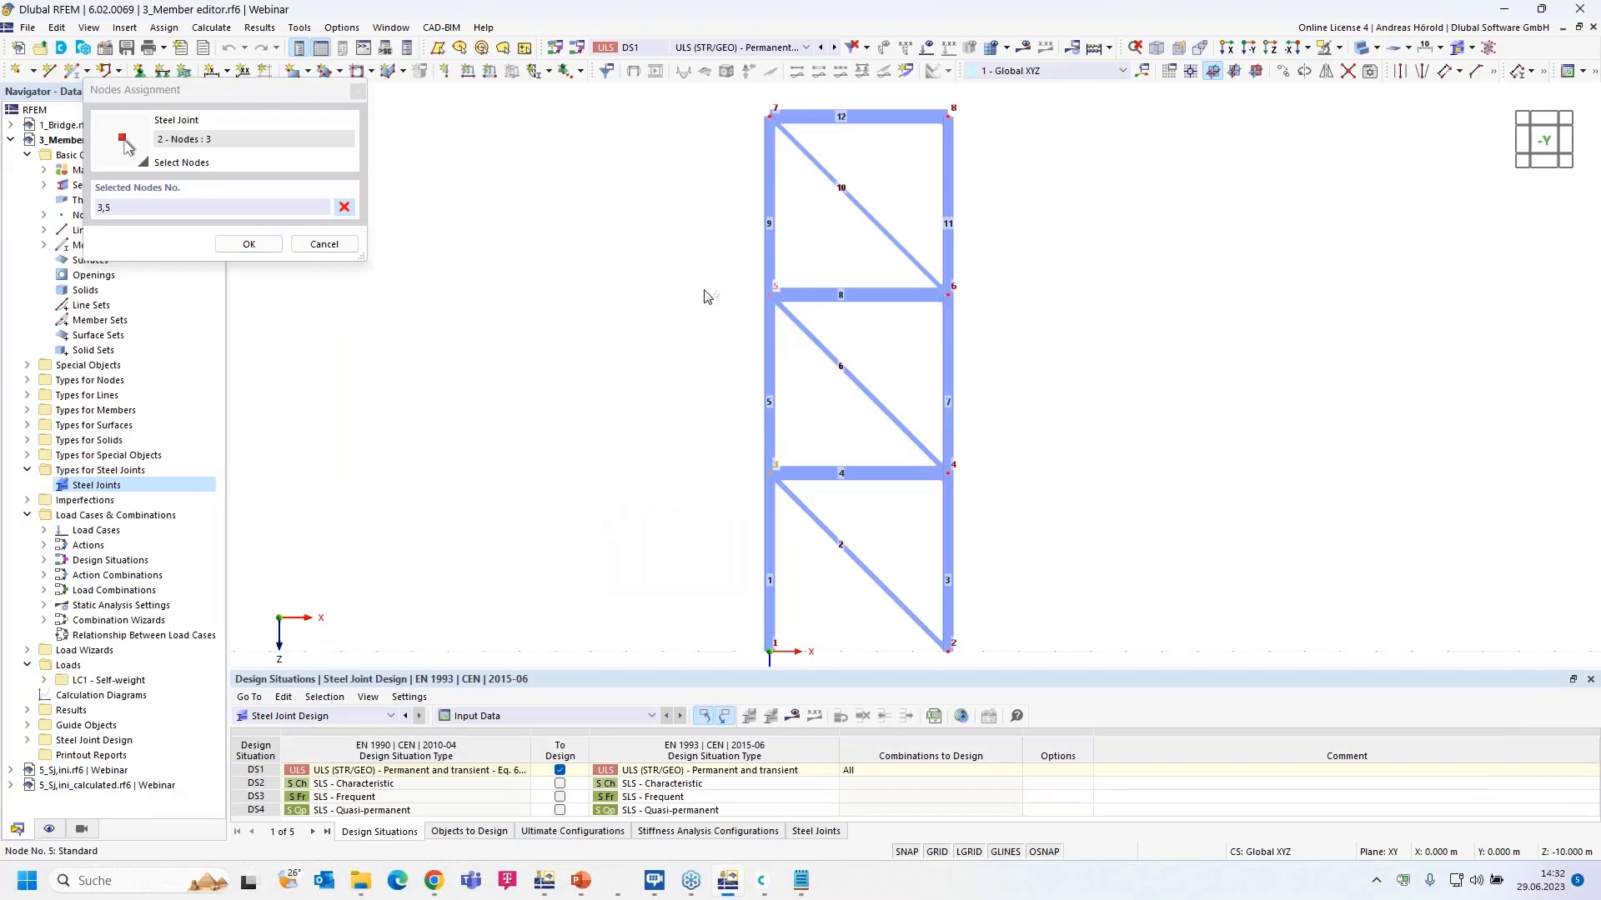
{"action": "left_click", "coordinate": [248, 245]}
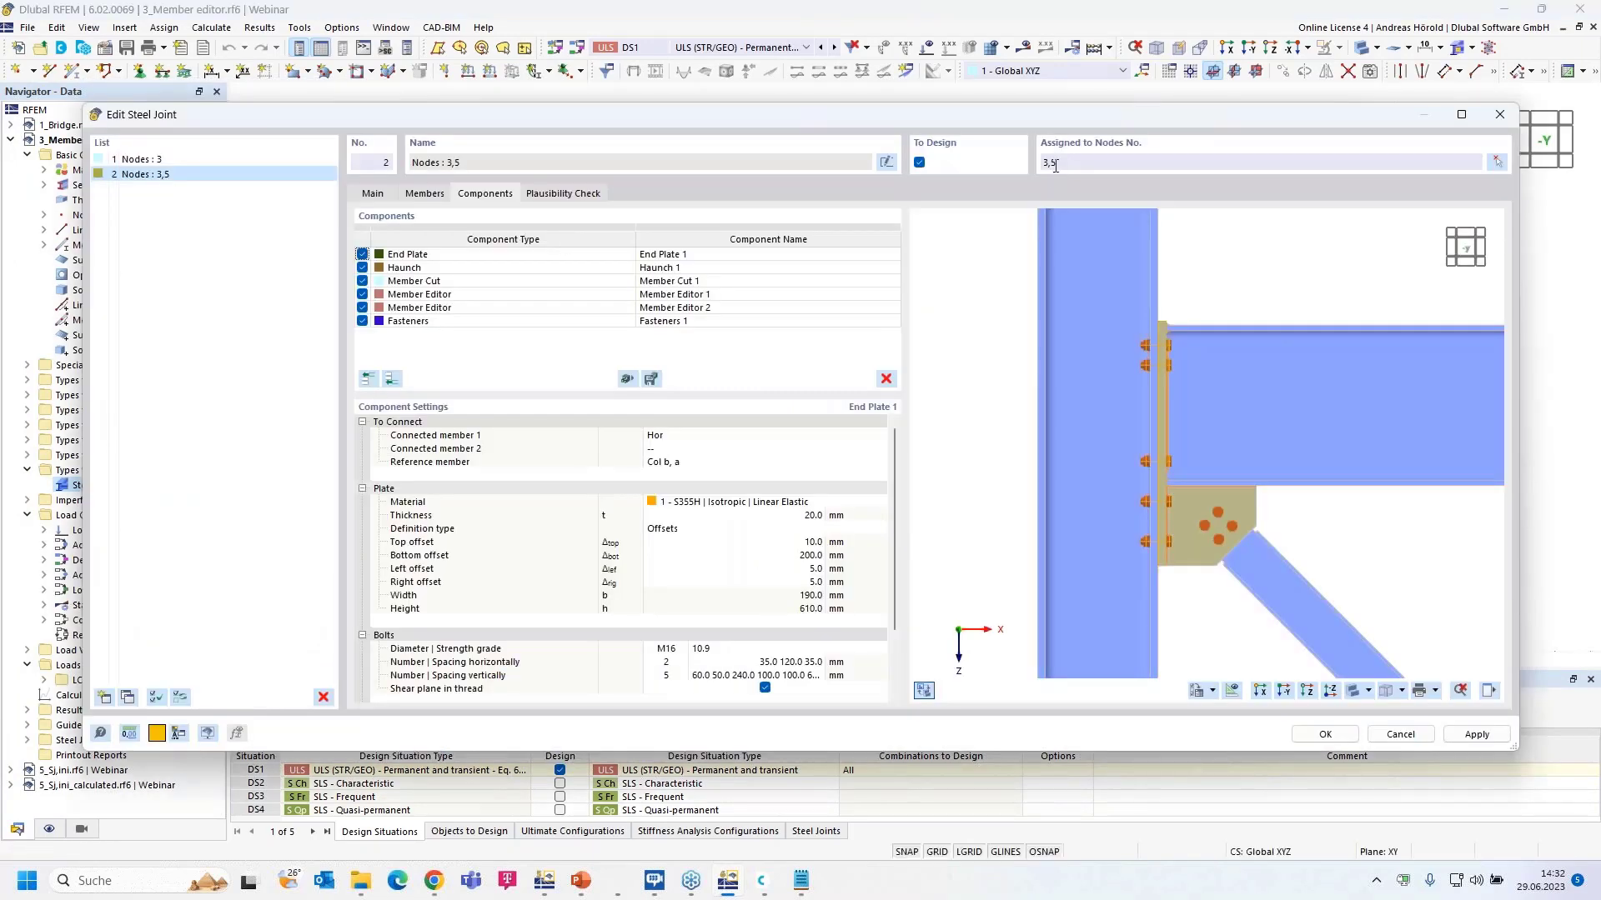
{"action": "left_click_drag", "start_coordinate": [1052, 167], "coordinate": [1036, 169]}
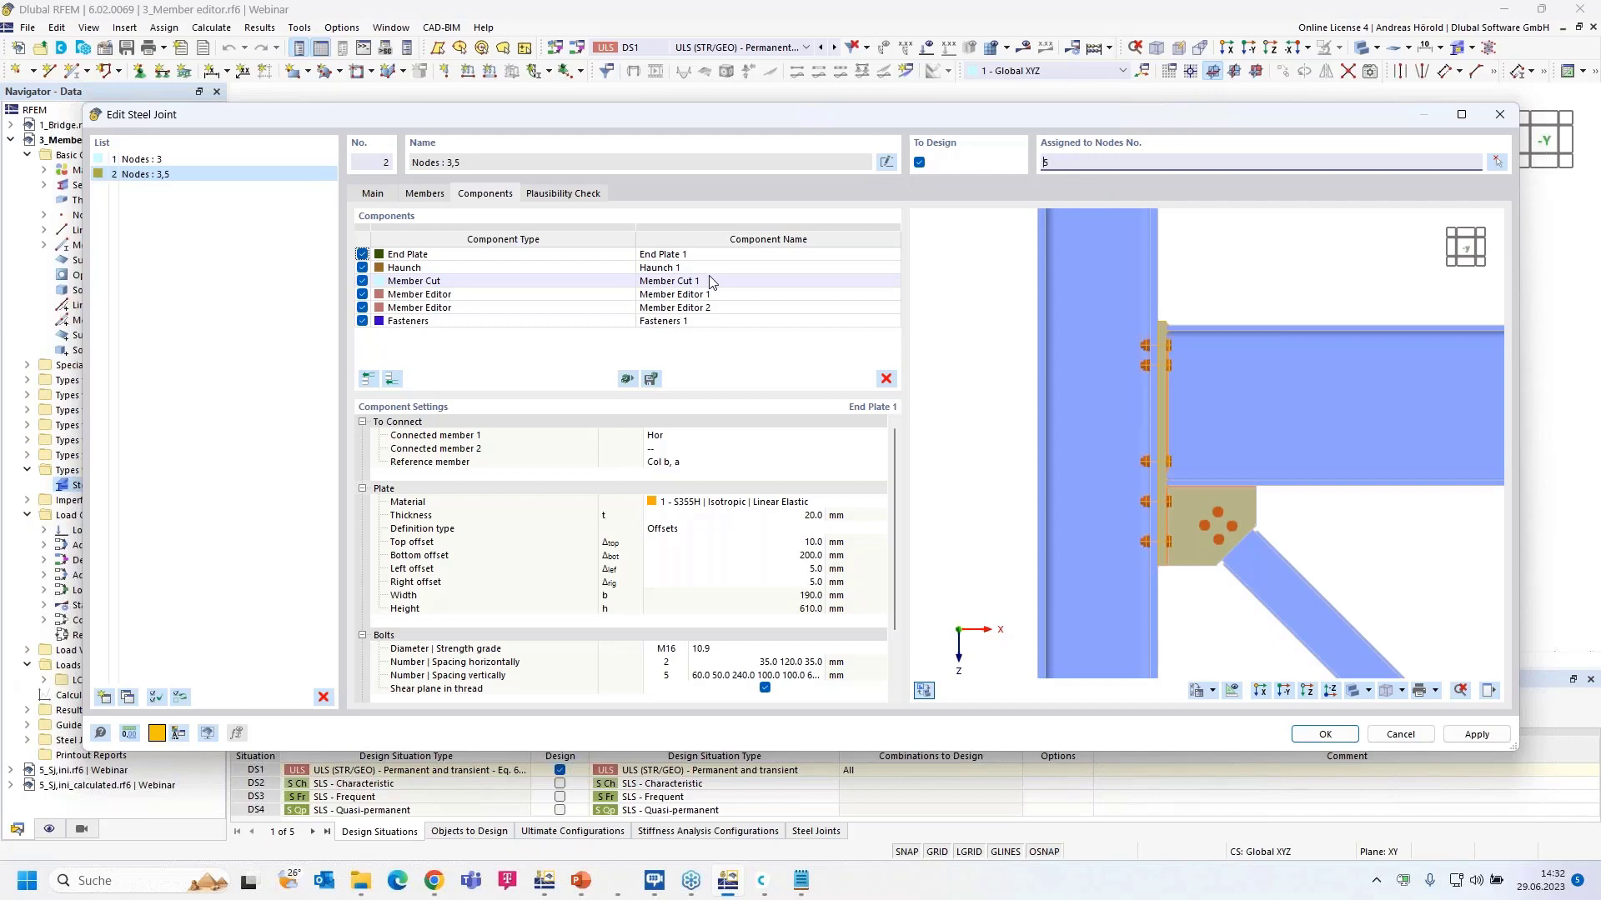
Step: Change the operation type of Member Editor 1, which modifies Dia | Flange 1, to Notch
{"action": "left_click", "coordinate": [523, 287]}
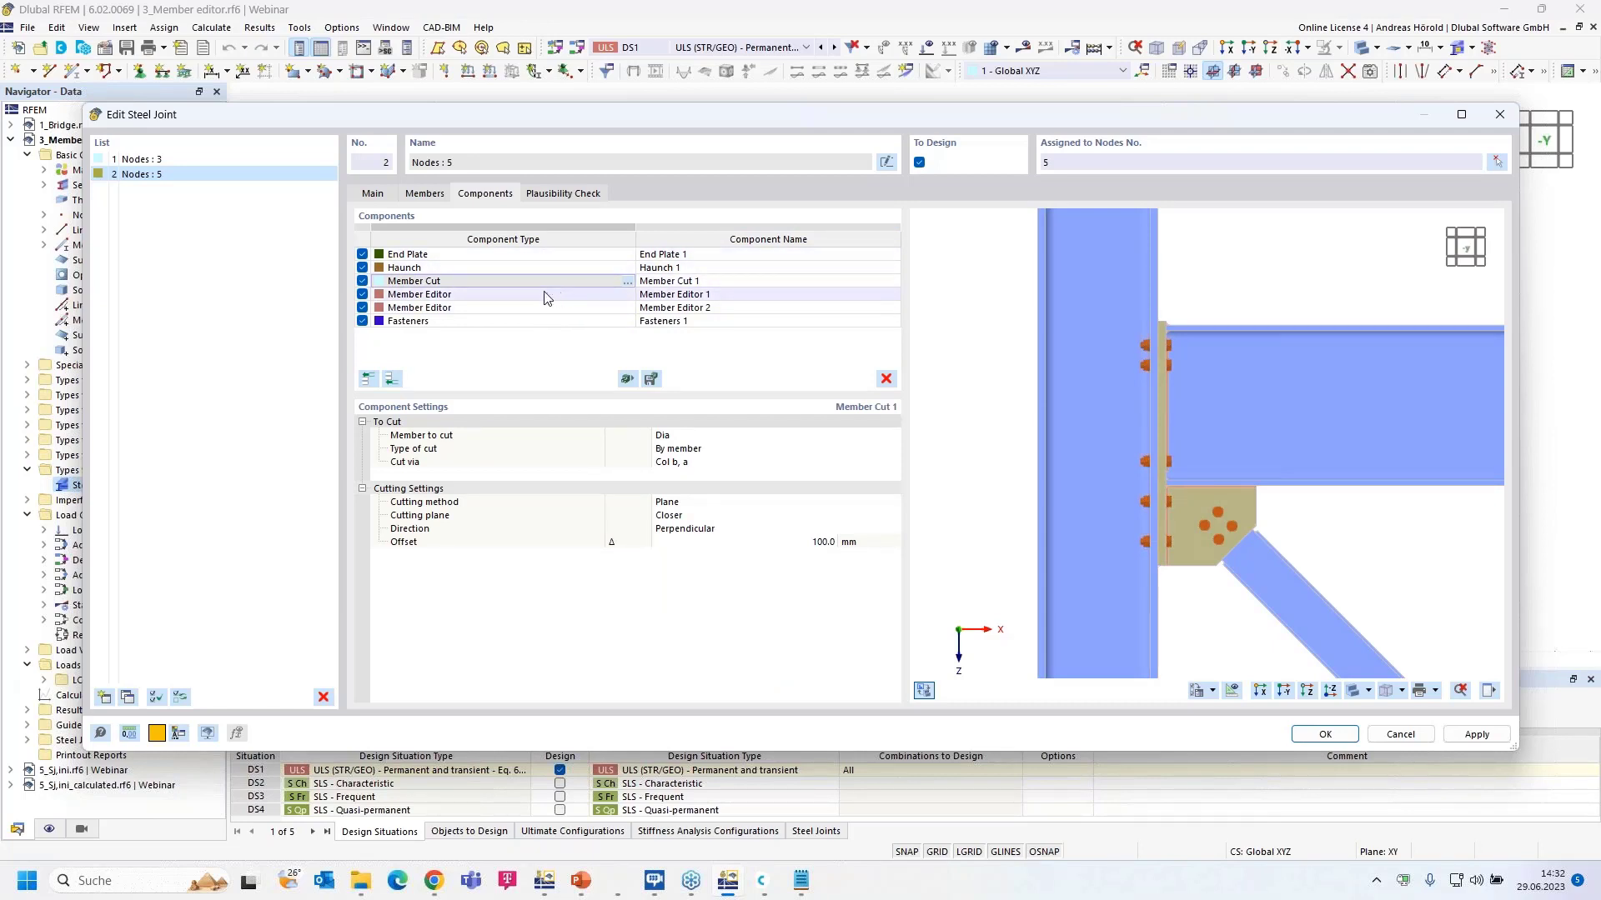
{"action": "left_click", "coordinate": [518, 296]}
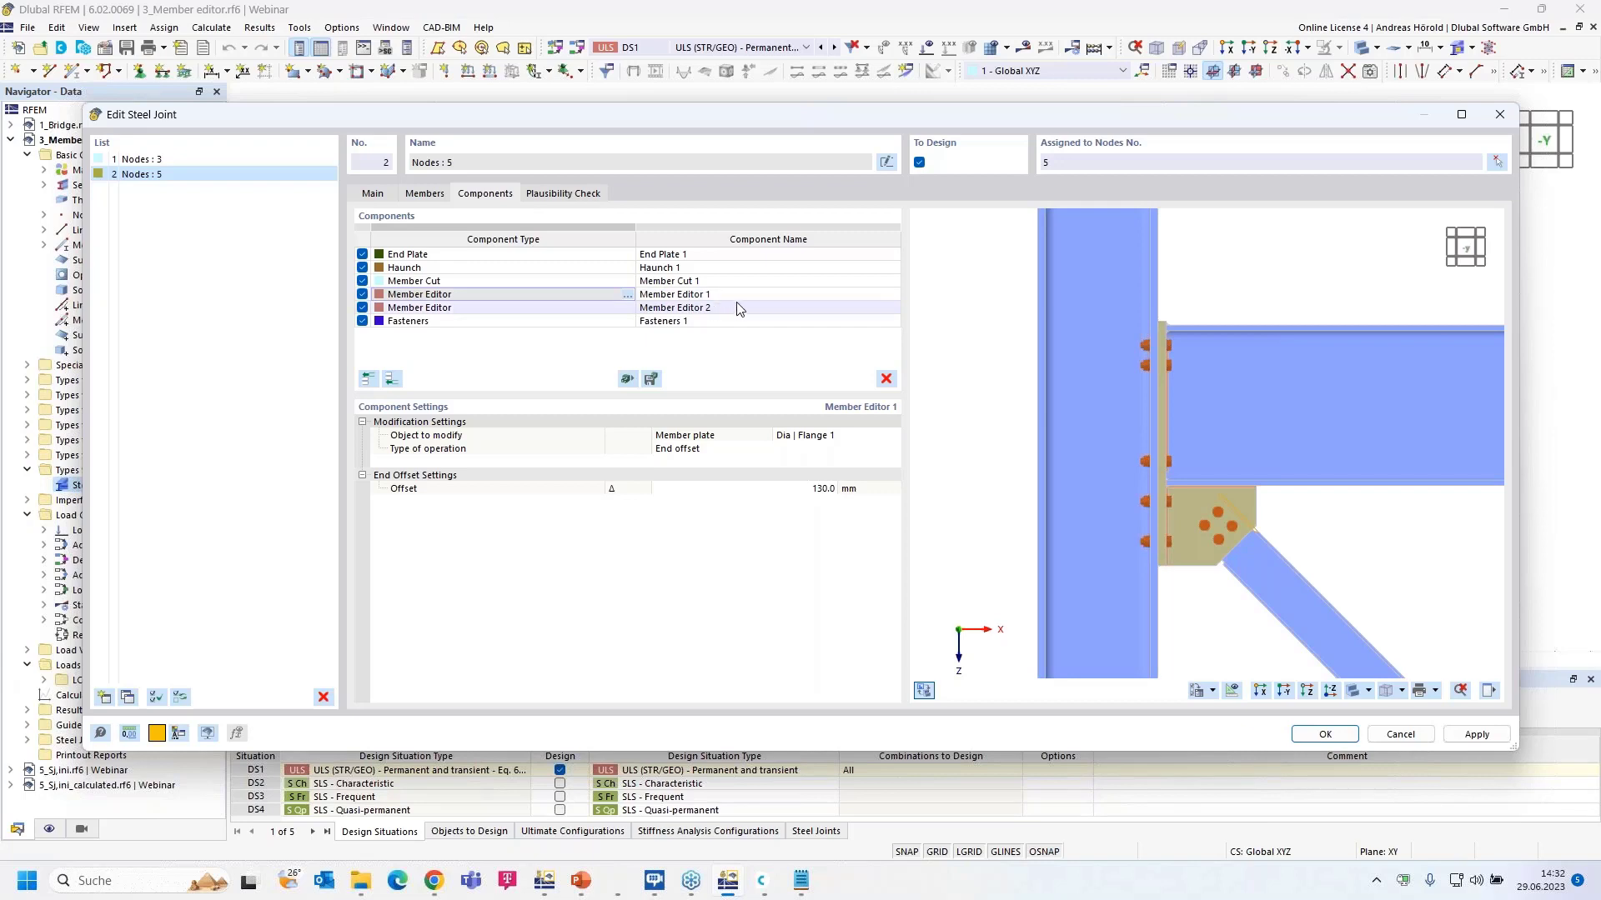
{"action": "scroll", "coordinate": [1346, 542], "scroll_direction": "up", "scroll_amount": 1}
{"action": "scroll", "coordinate": [1342, 542], "scroll_direction": "up", "scroll_amount": 2}
{"action": "middle_click_drag", "start_coordinate": [1319, 534], "coordinate": [1367, 472], "text": "ctrl"}
{"action": "scroll", "coordinate": [1201, 534], "scroll_direction": "up", "scroll_amount": 1}
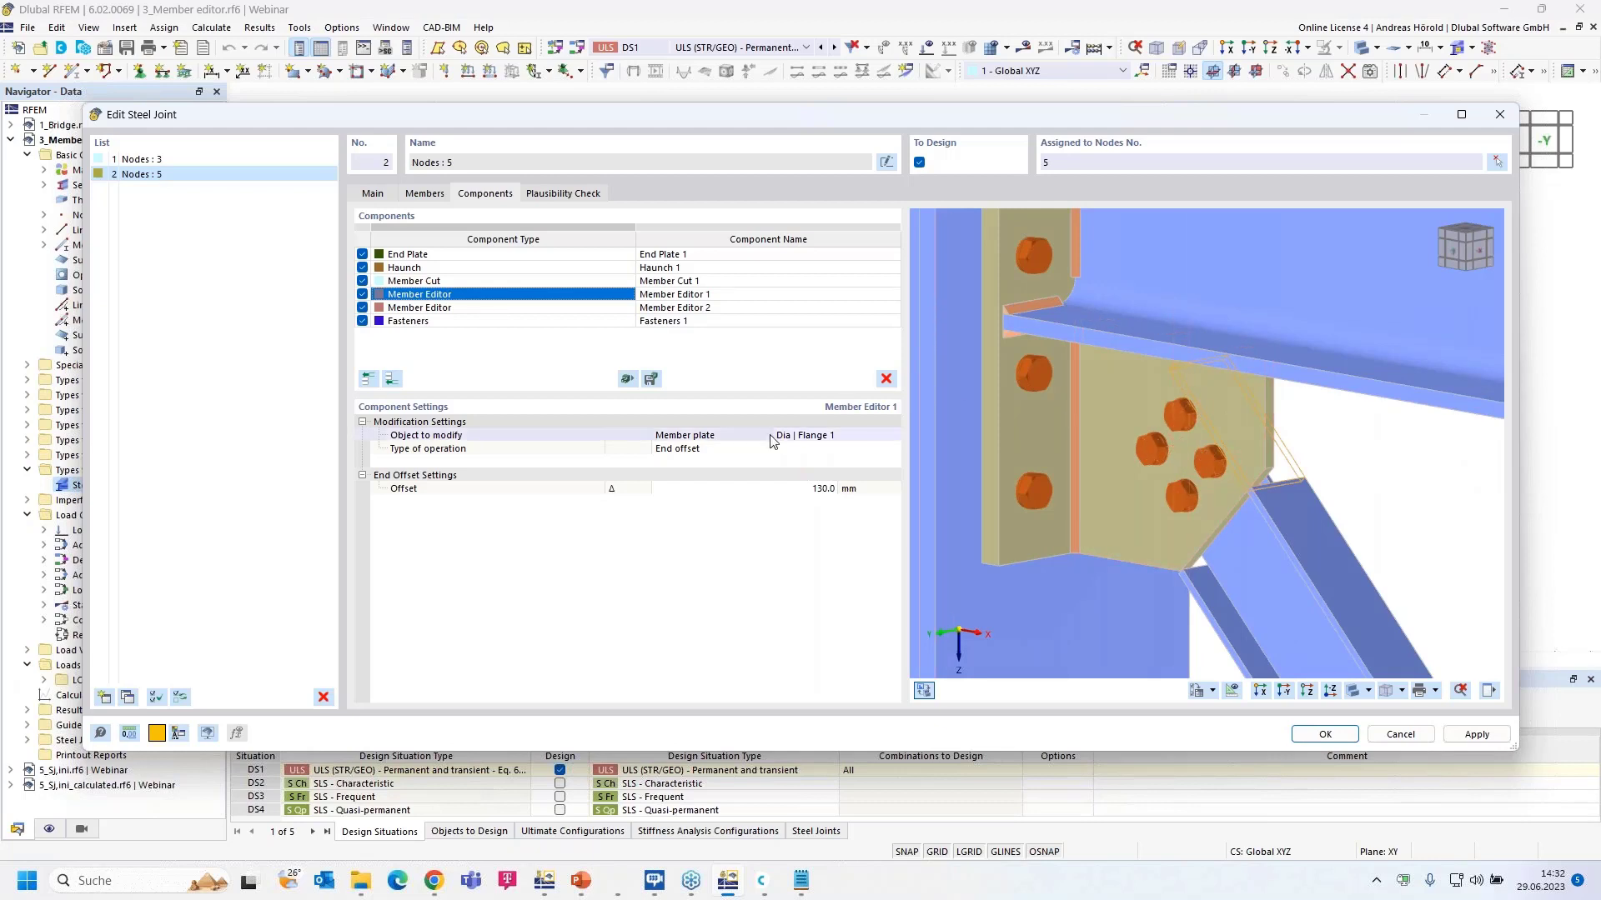
{"action": "left_click", "coordinate": [697, 450]}
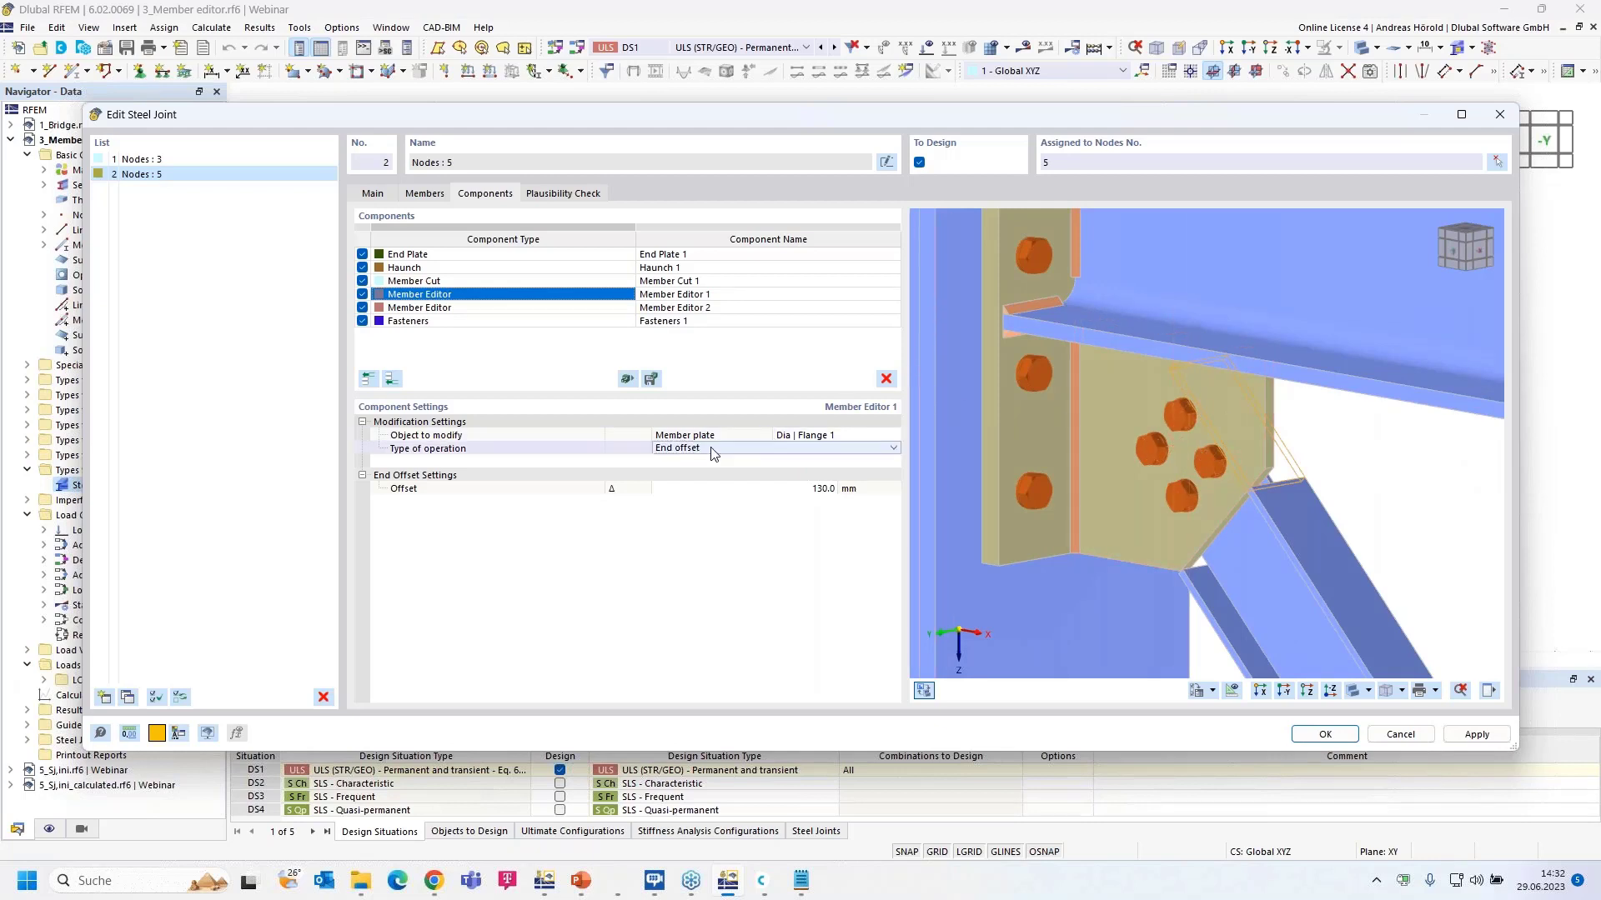
{"action": "left_click", "coordinate": [752, 450]}
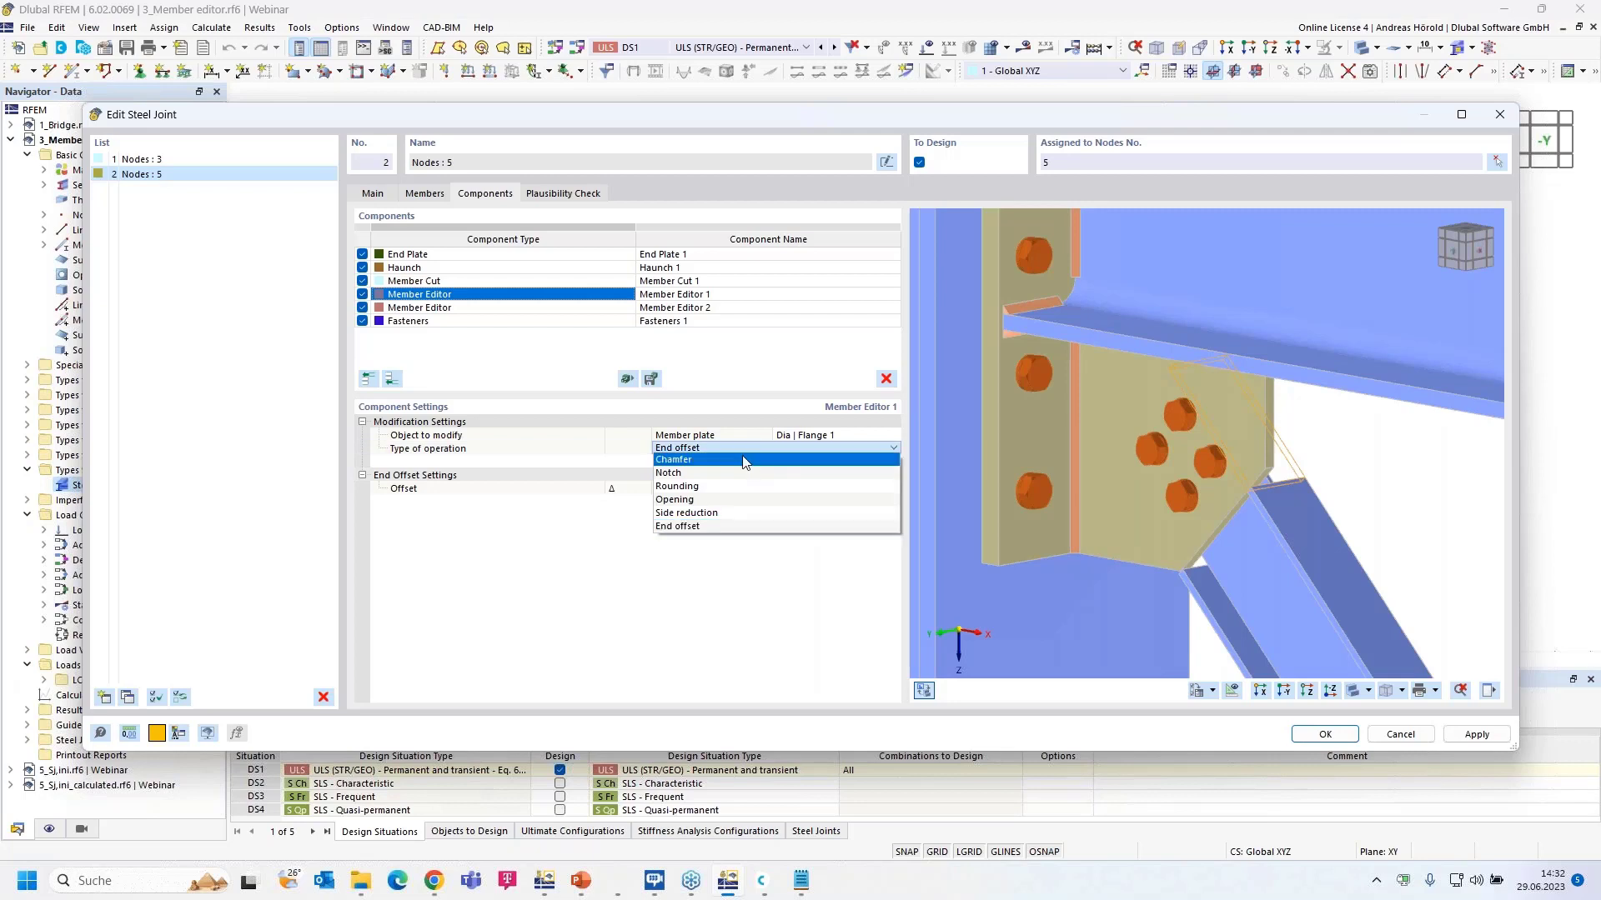
{"action": "left_click", "coordinate": [700, 474]}
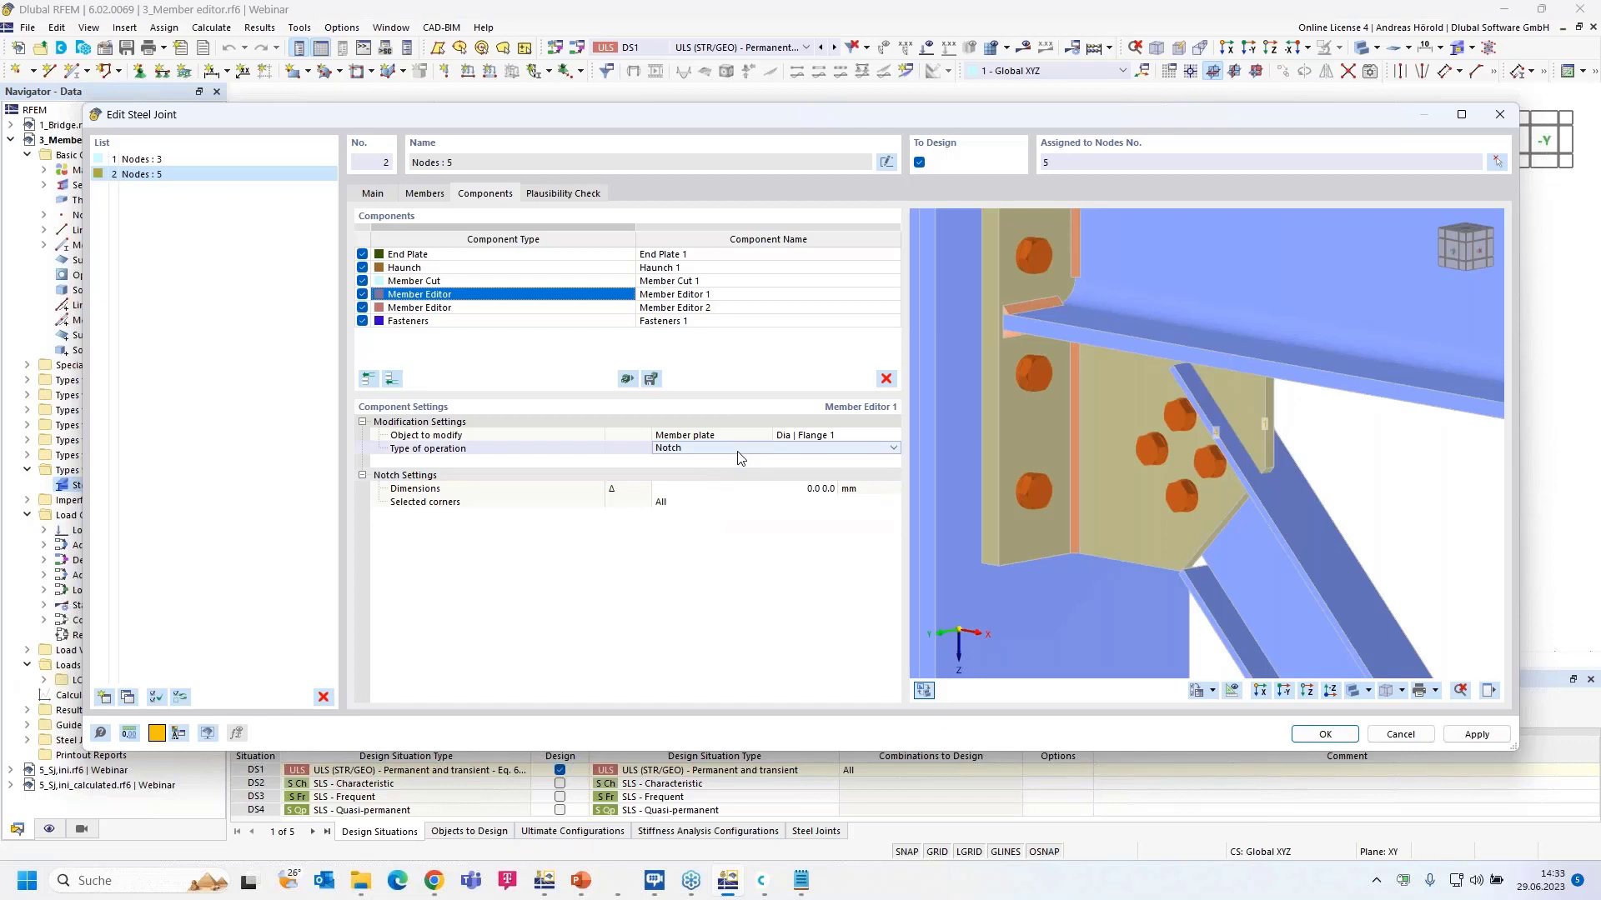
Step: Set the notch dimensions for Dia | Flange 1 to 29.8 and 125 mm
{"action": "left_click", "coordinate": [817, 489]}
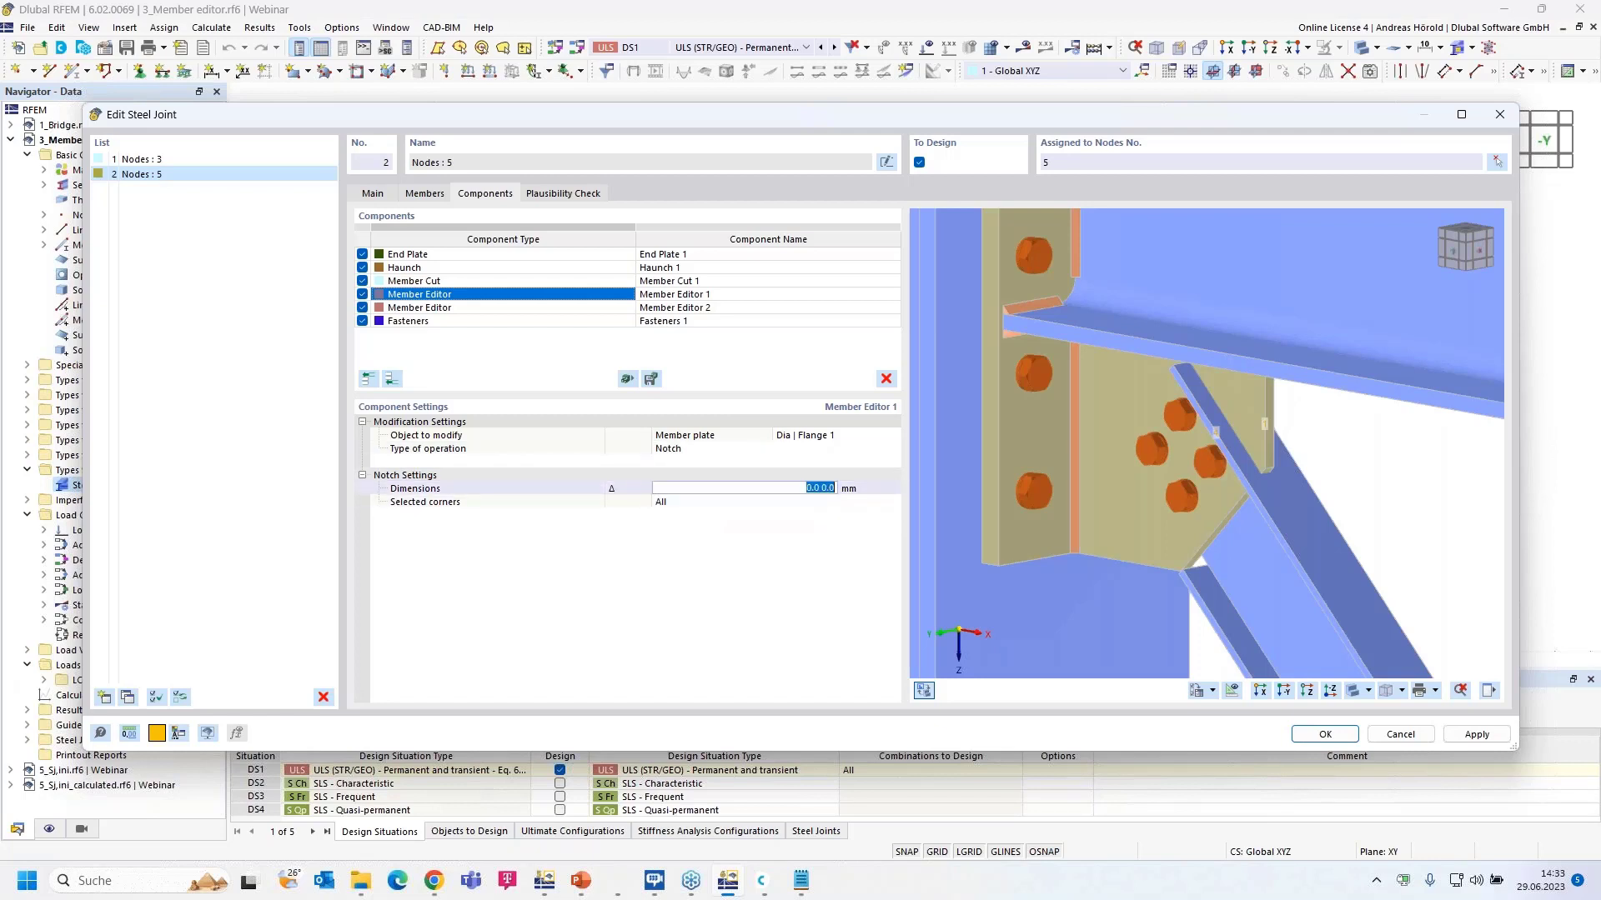
{"action": "type", "text": "29,8 125"}
{"action": "key", "text": "Tab"}
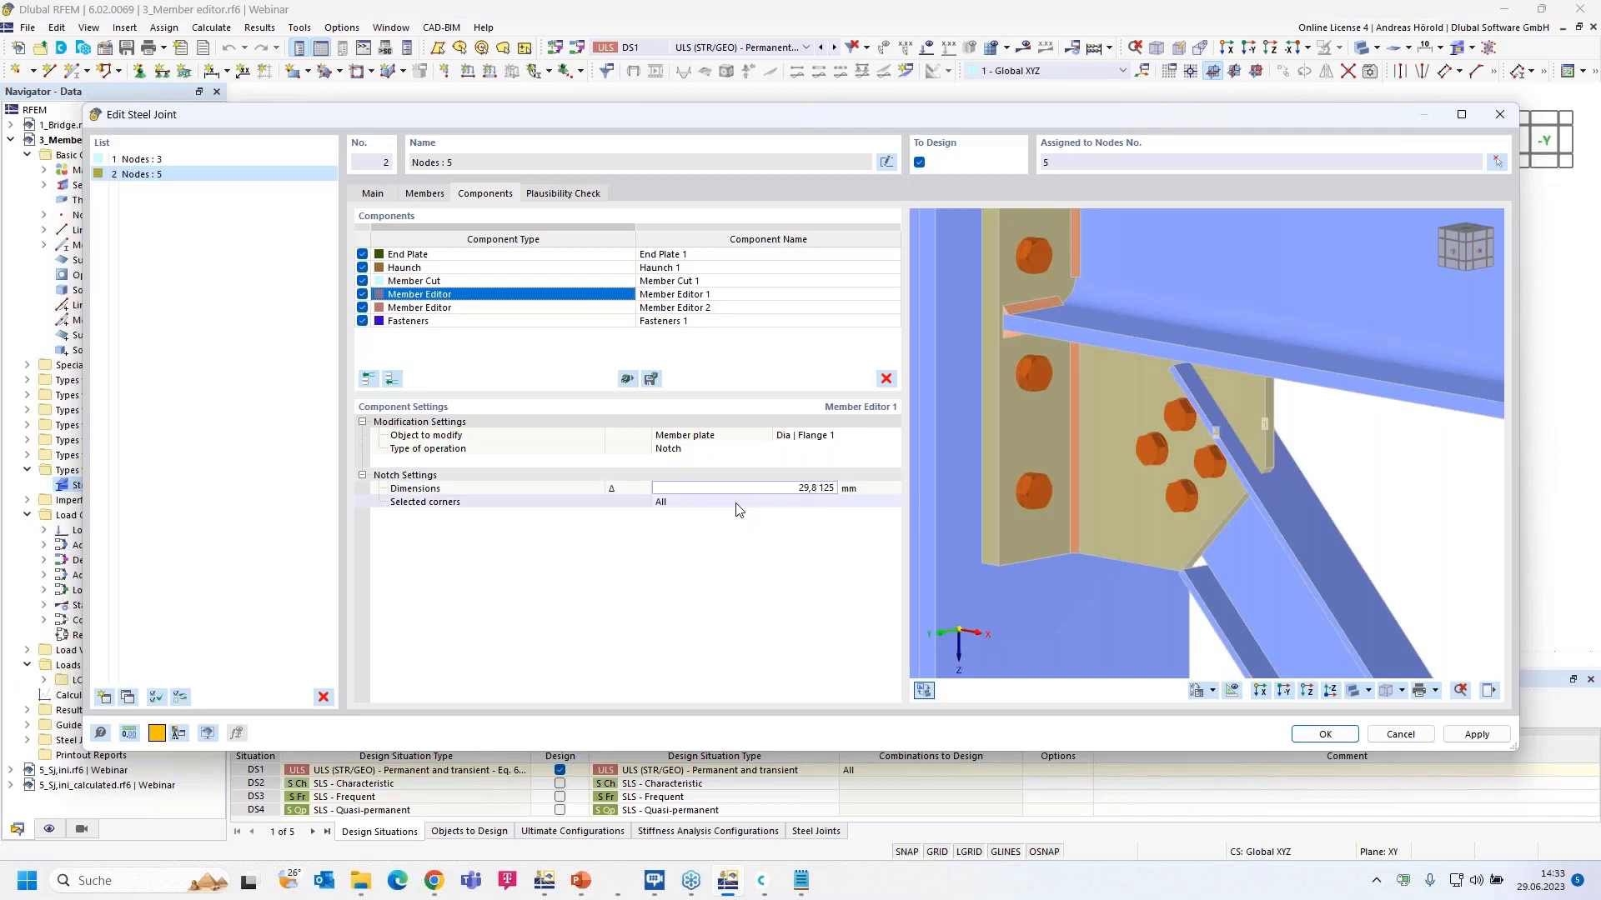
Step: Restrict the notch in Dia | Flange 1 to corner 4 and check the cut-out in the model
{"action": "scroll", "coordinate": [1346, 433], "scroll_direction": "up", "scroll_amount": 4}
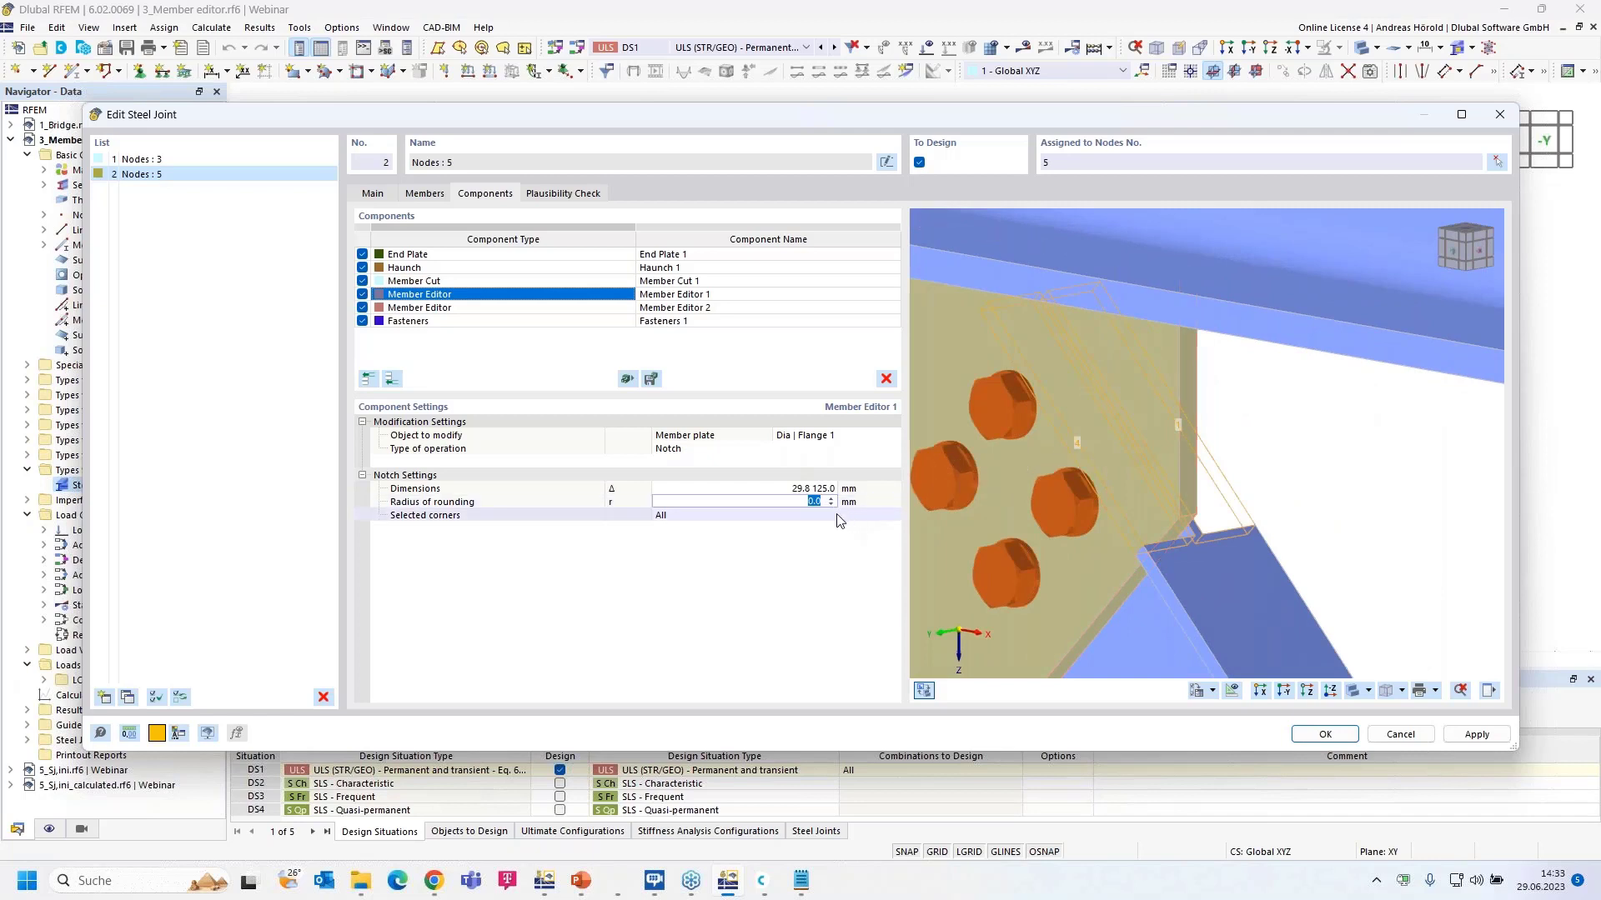
{"action": "left_click", "coordinate": [723, 512]}
{"action": "type", "text": "4"}
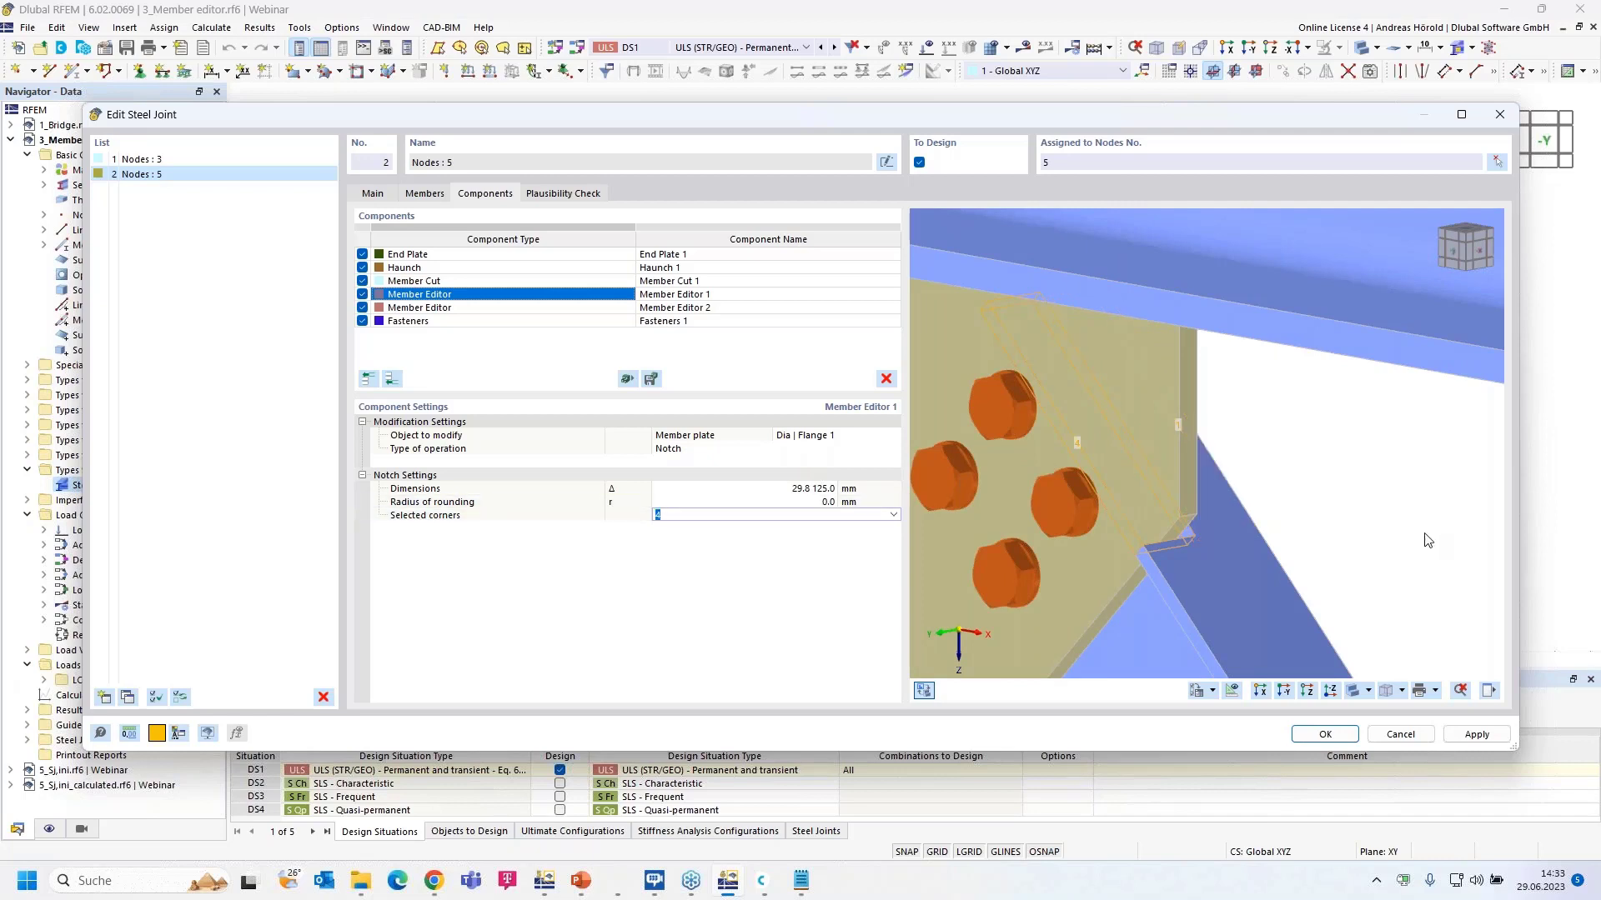
{"action": "scroll", "coordinate": [1299, 525], "scroll_direction": "up", "scroll_amount": 5}
{"action": "middle_click_drag", "start_coordinate": [1303, 529], "coordinate": [1288, 500], "text": "ctrl"}
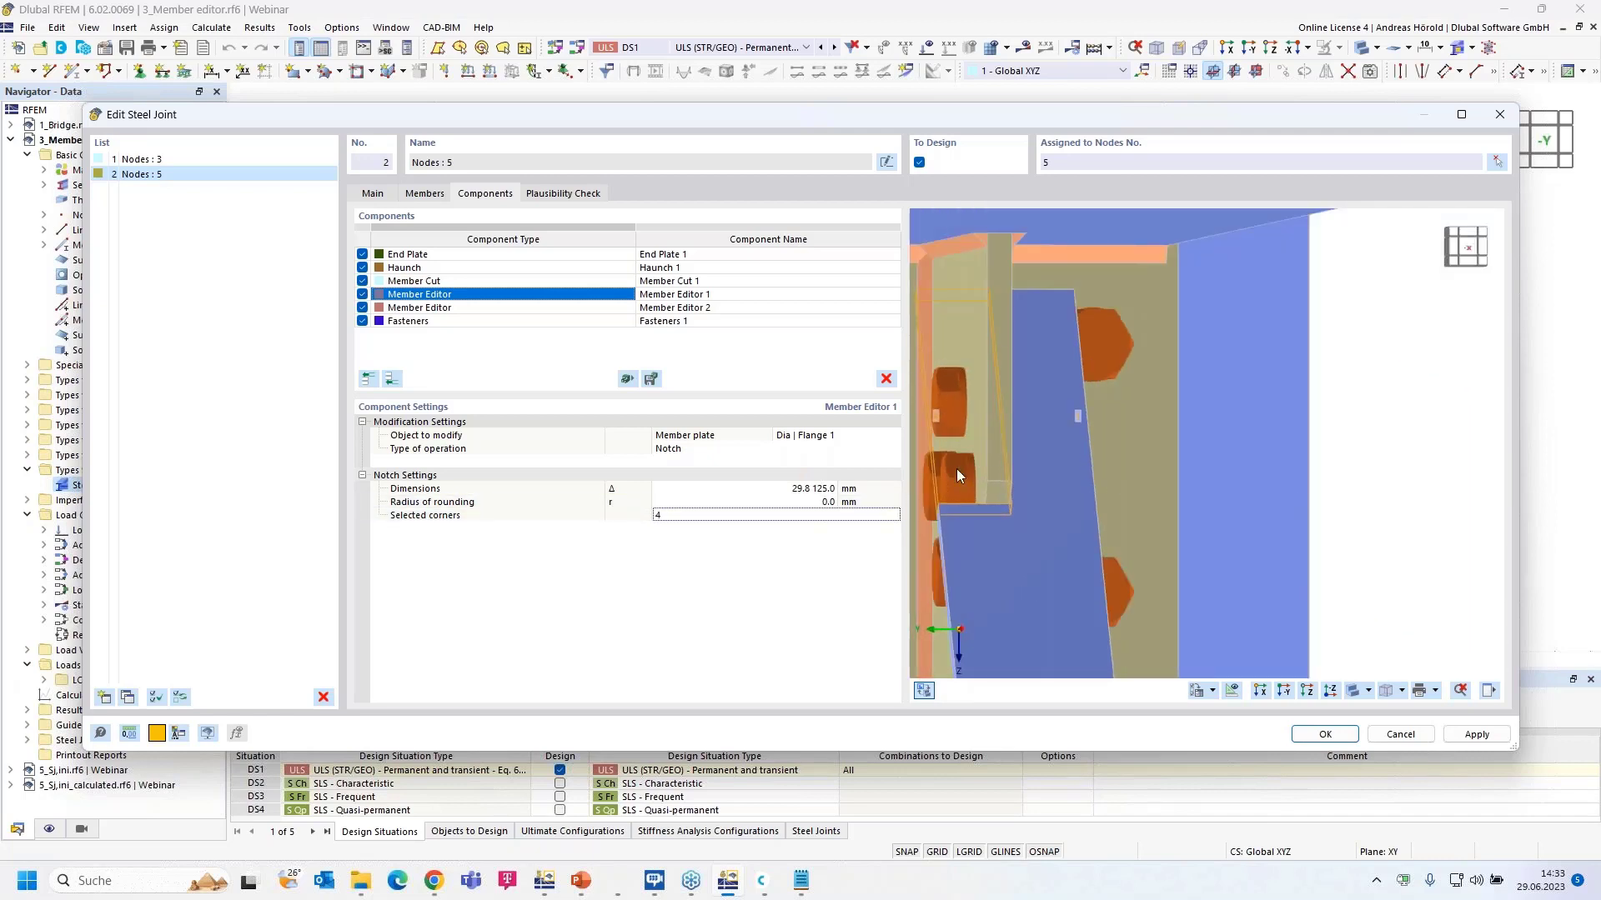
{"action": "middle_click_drag", "start_coordinate": [1038, 387], "coordinate": [1288, 453], "text": "ctrl"}
{"action": "scroll", "coordinate": [1290, 453], "scroll_direction": "down", "scroll_amount": 3}
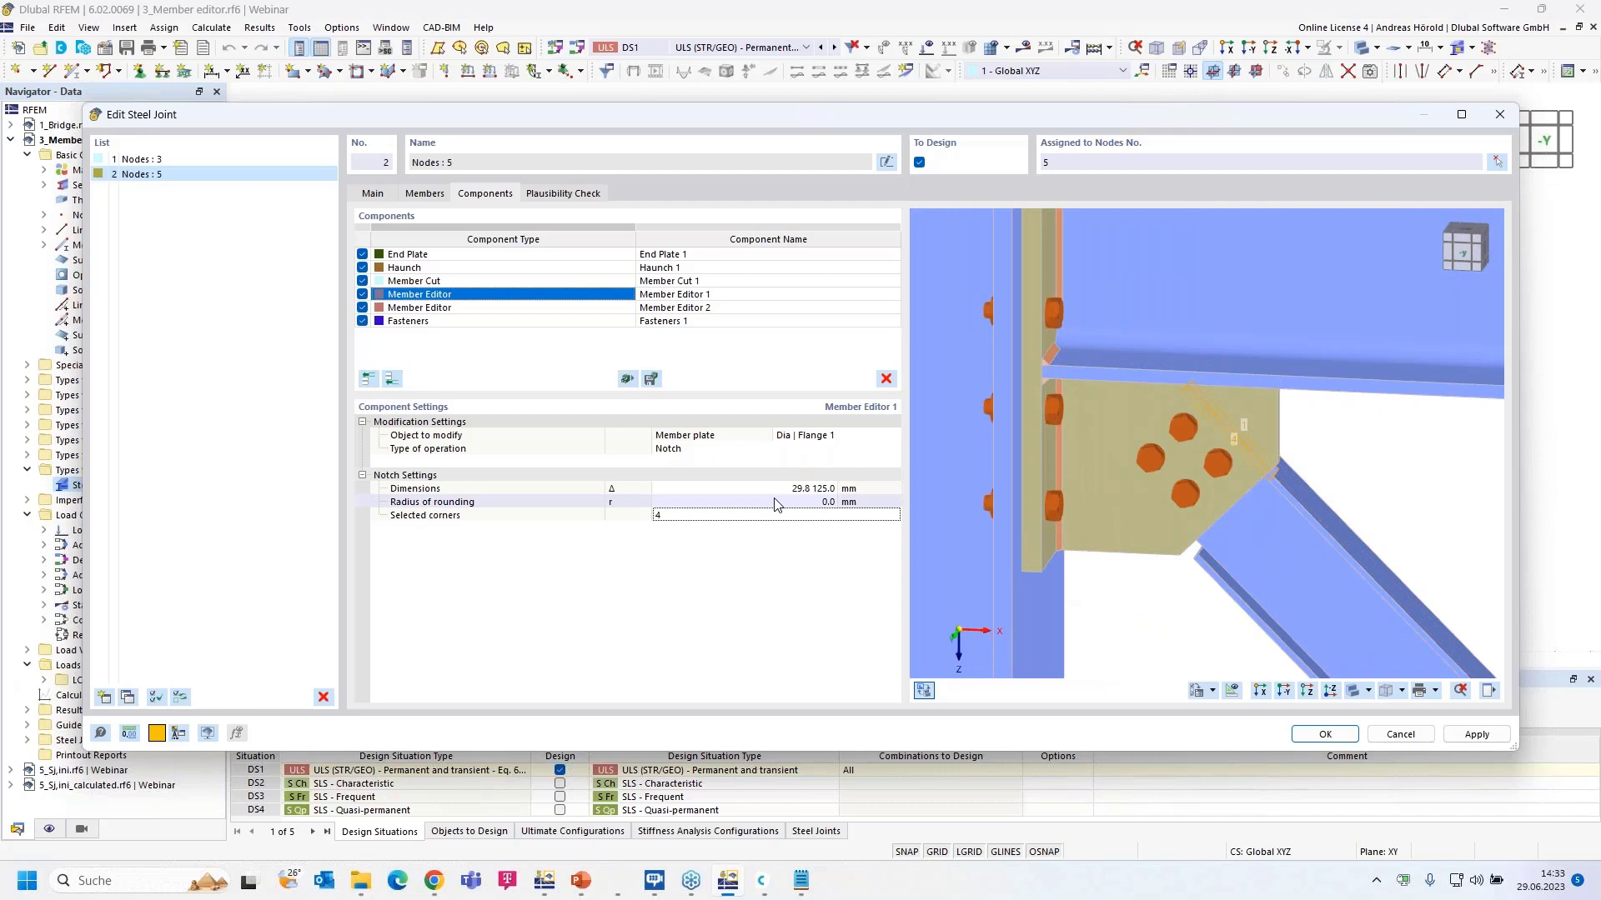
Step: Change the operation type of Member Editor 2, which modifies Dia | Flange 2, to Notch
{"action": "left_click", "coordinate": [536, 310]}
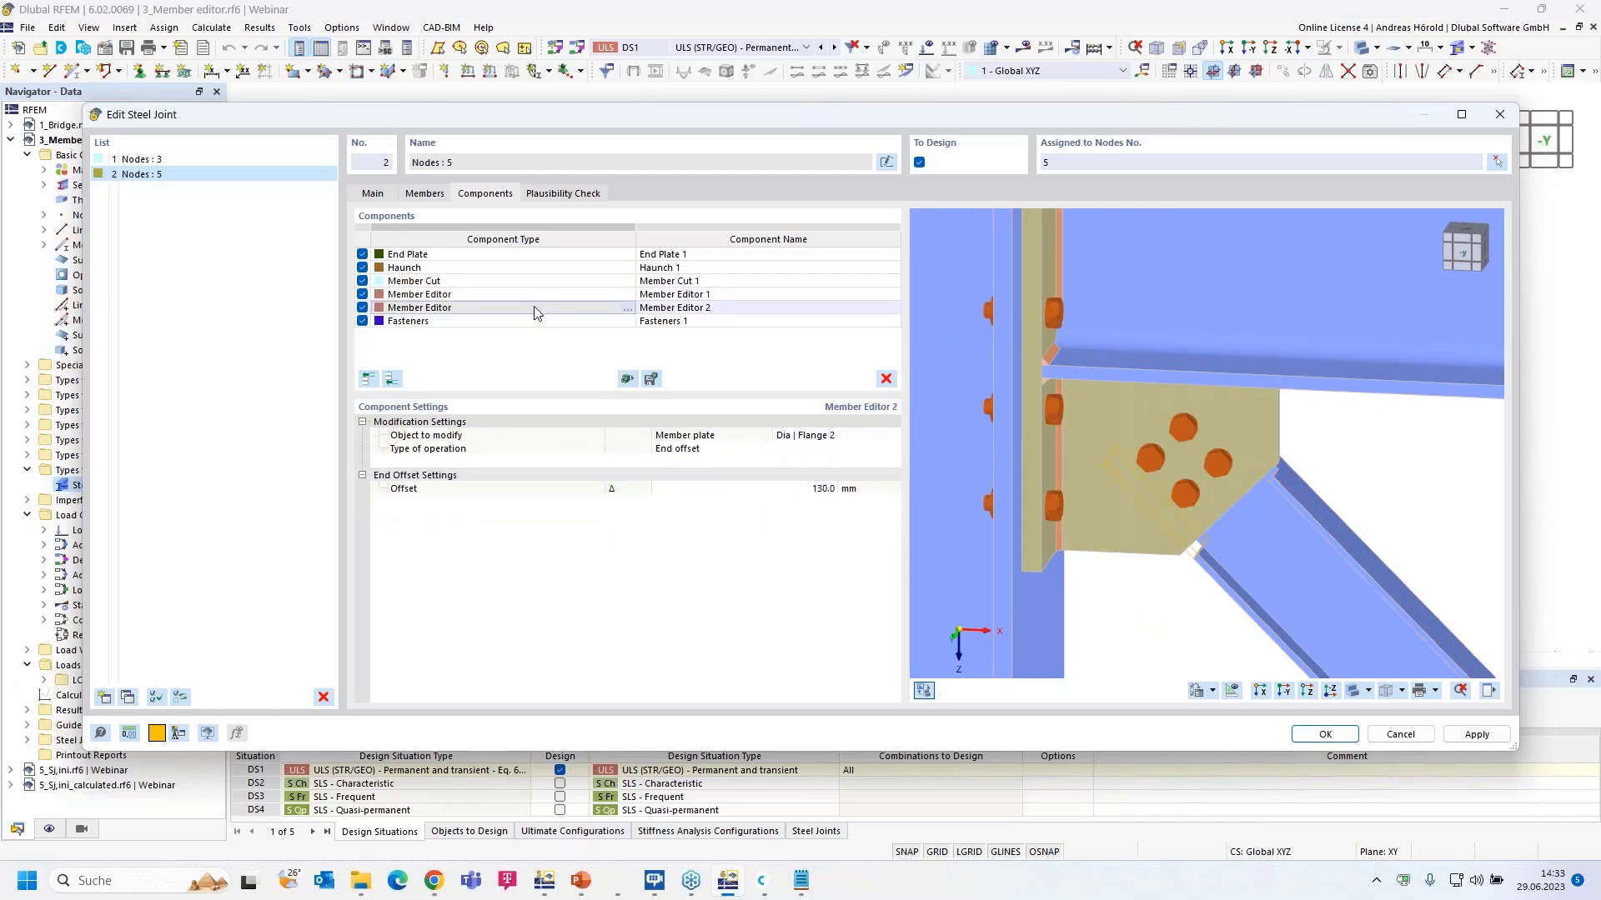
{"action": "left_click", "coordinate": [714, 449]}
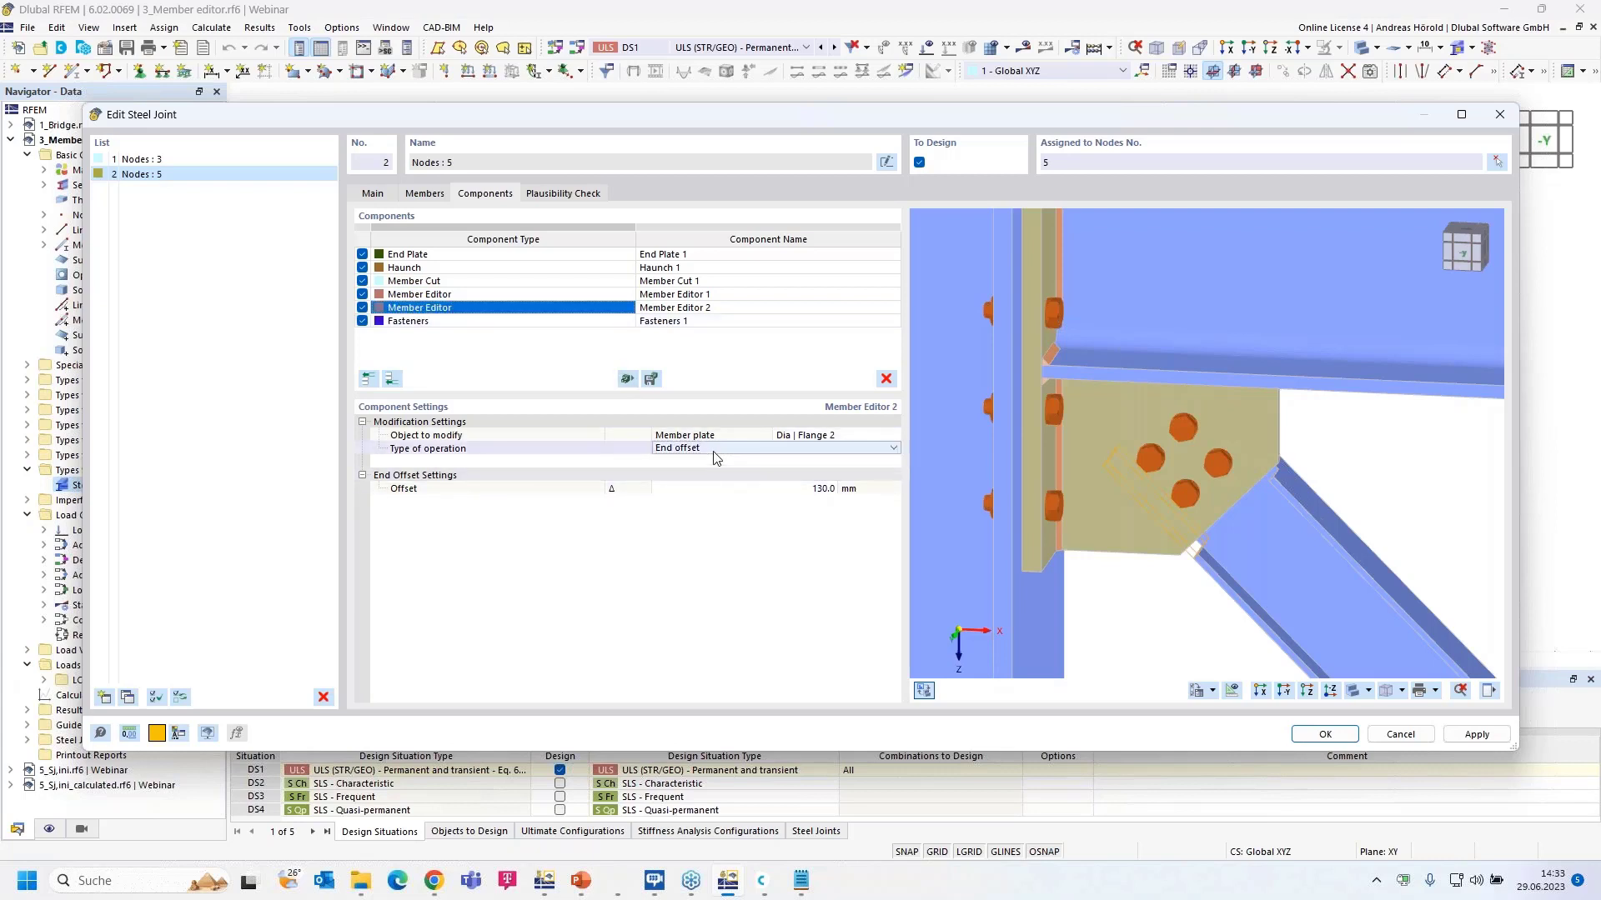
{"action": "left_click", "coordinate": [750, 453]}
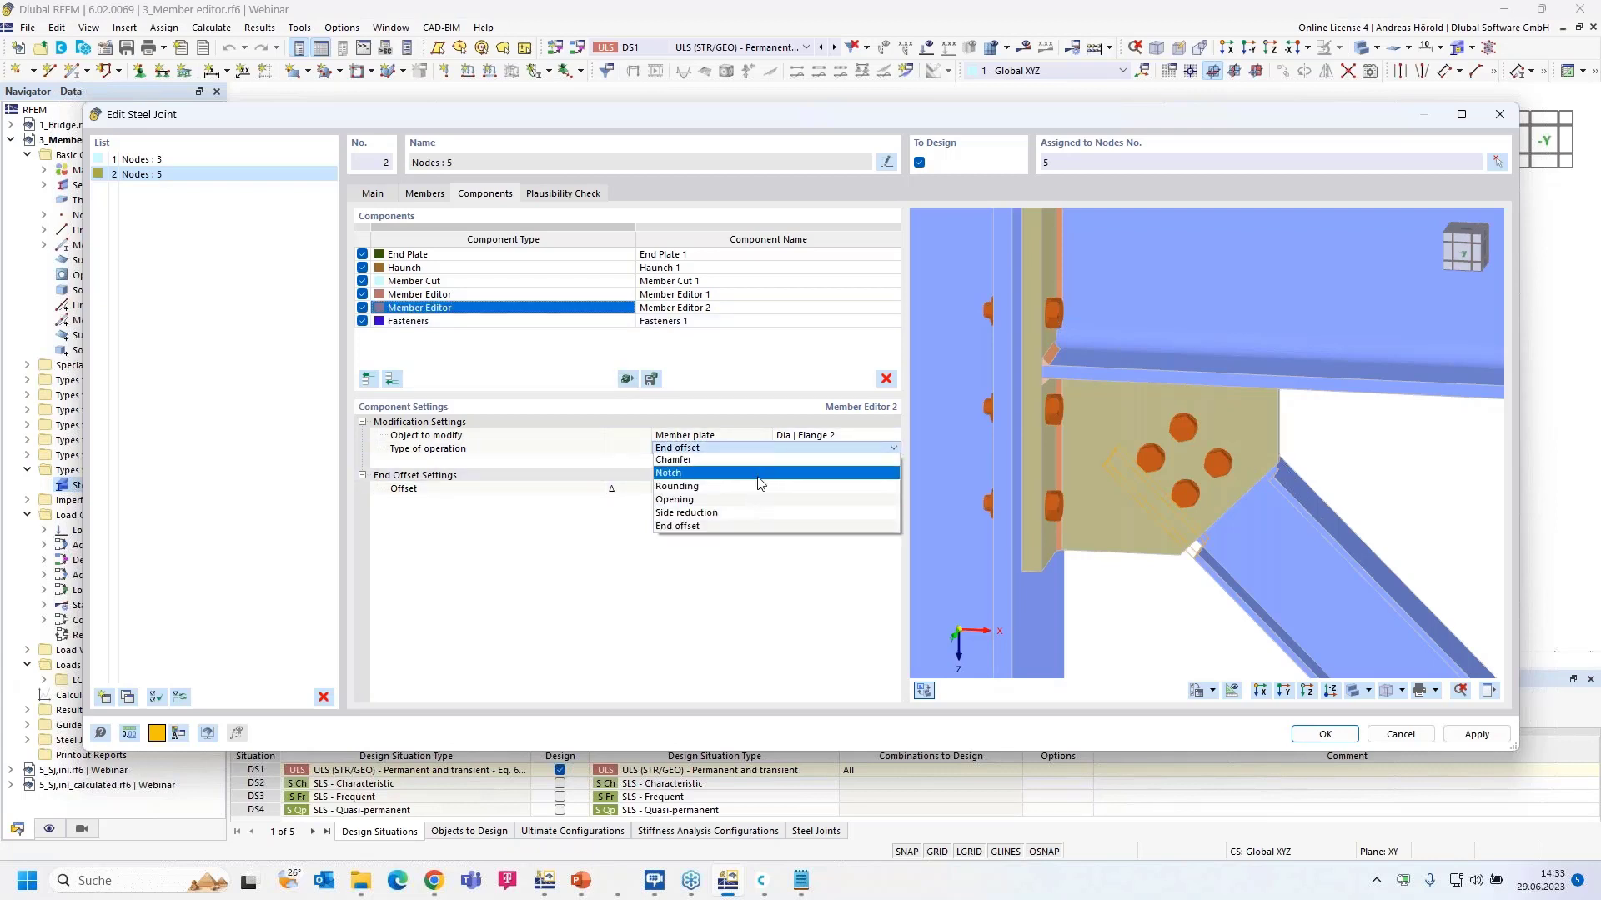
{"action": "left_click", "coordinate": [769, 474]}
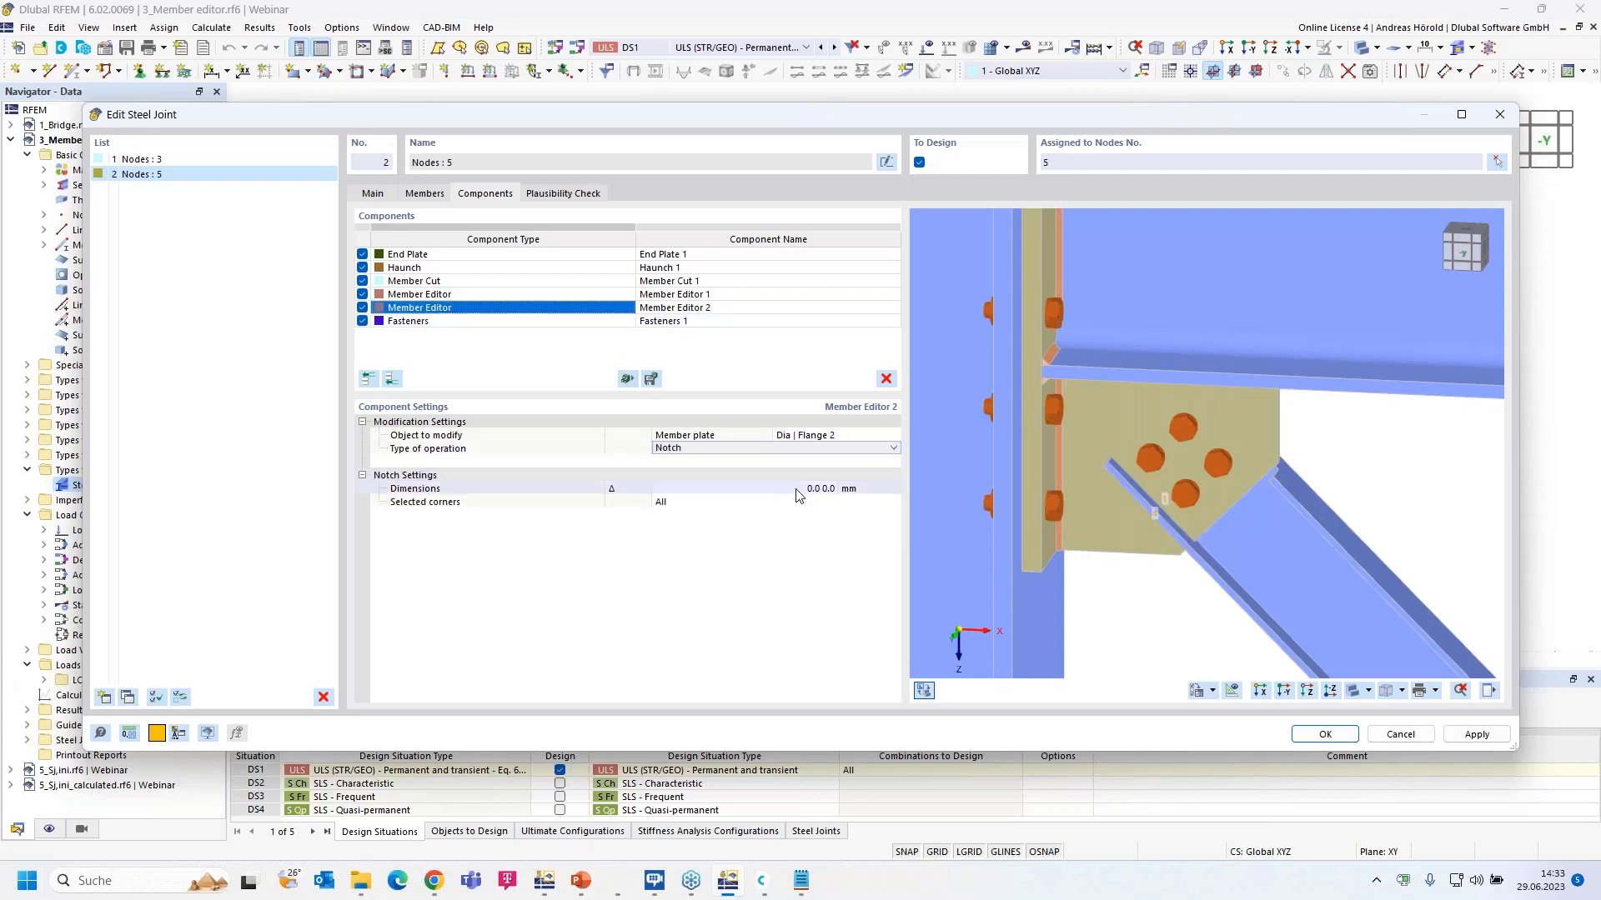
Step: Set the notch dimensions for Dia | Flange 2 to 29.8 and 125 mm
{"action": "left_click", "coordinate": [803, 492]}
{"action": "left_click", "coordinate": [803, 492]}
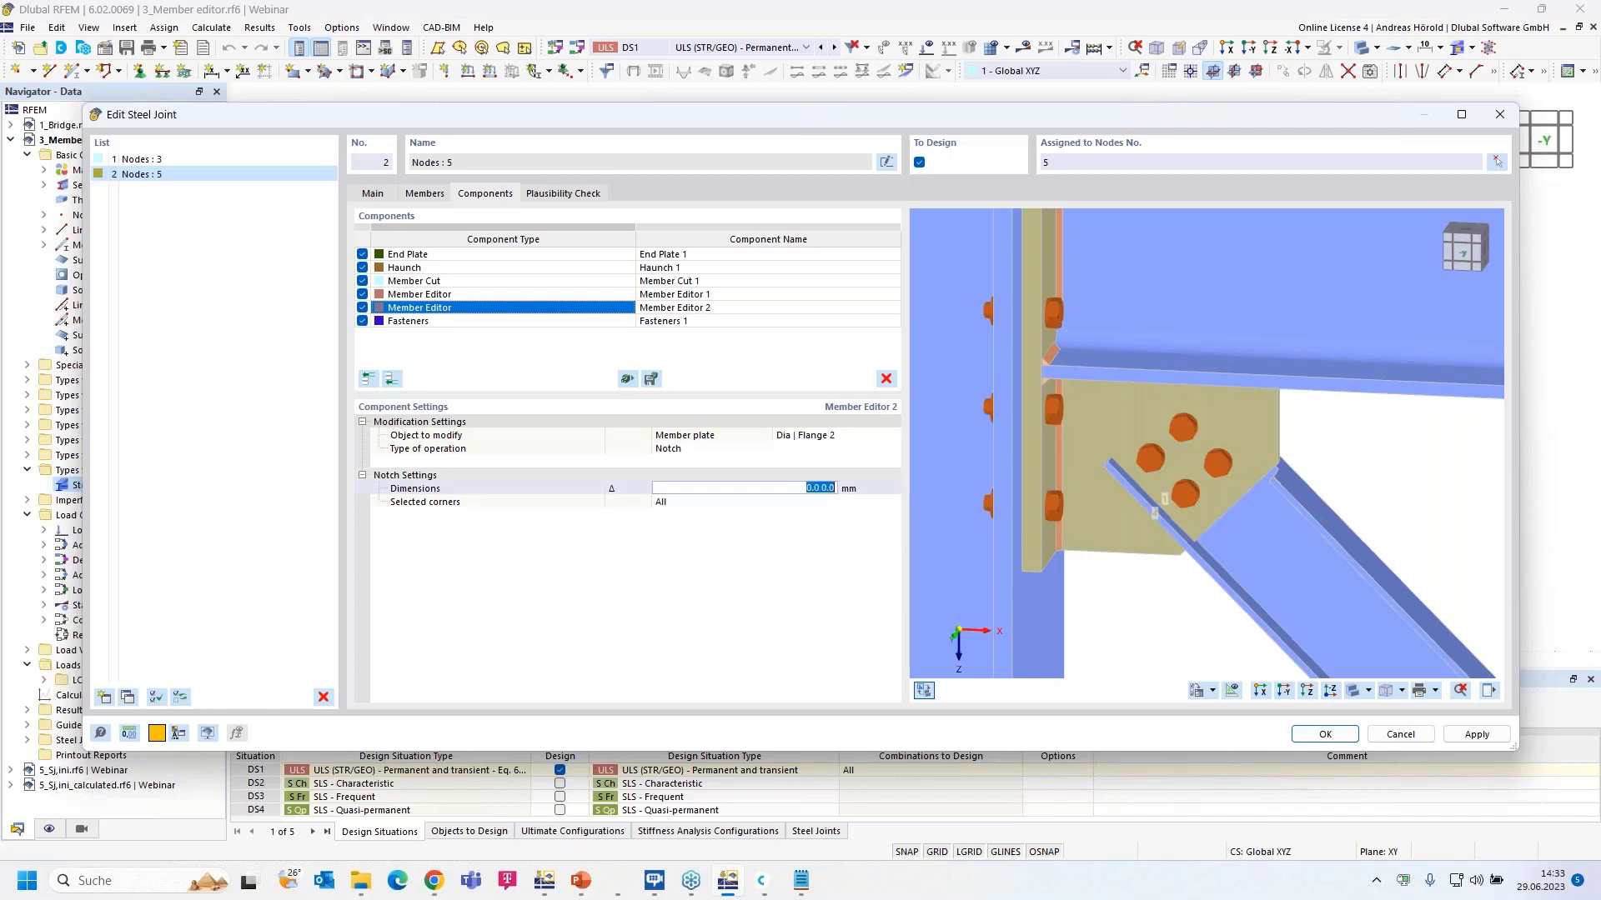
{"action": "type", "text": "29,8 125"}
{"action": "key", "text": "Tab"}
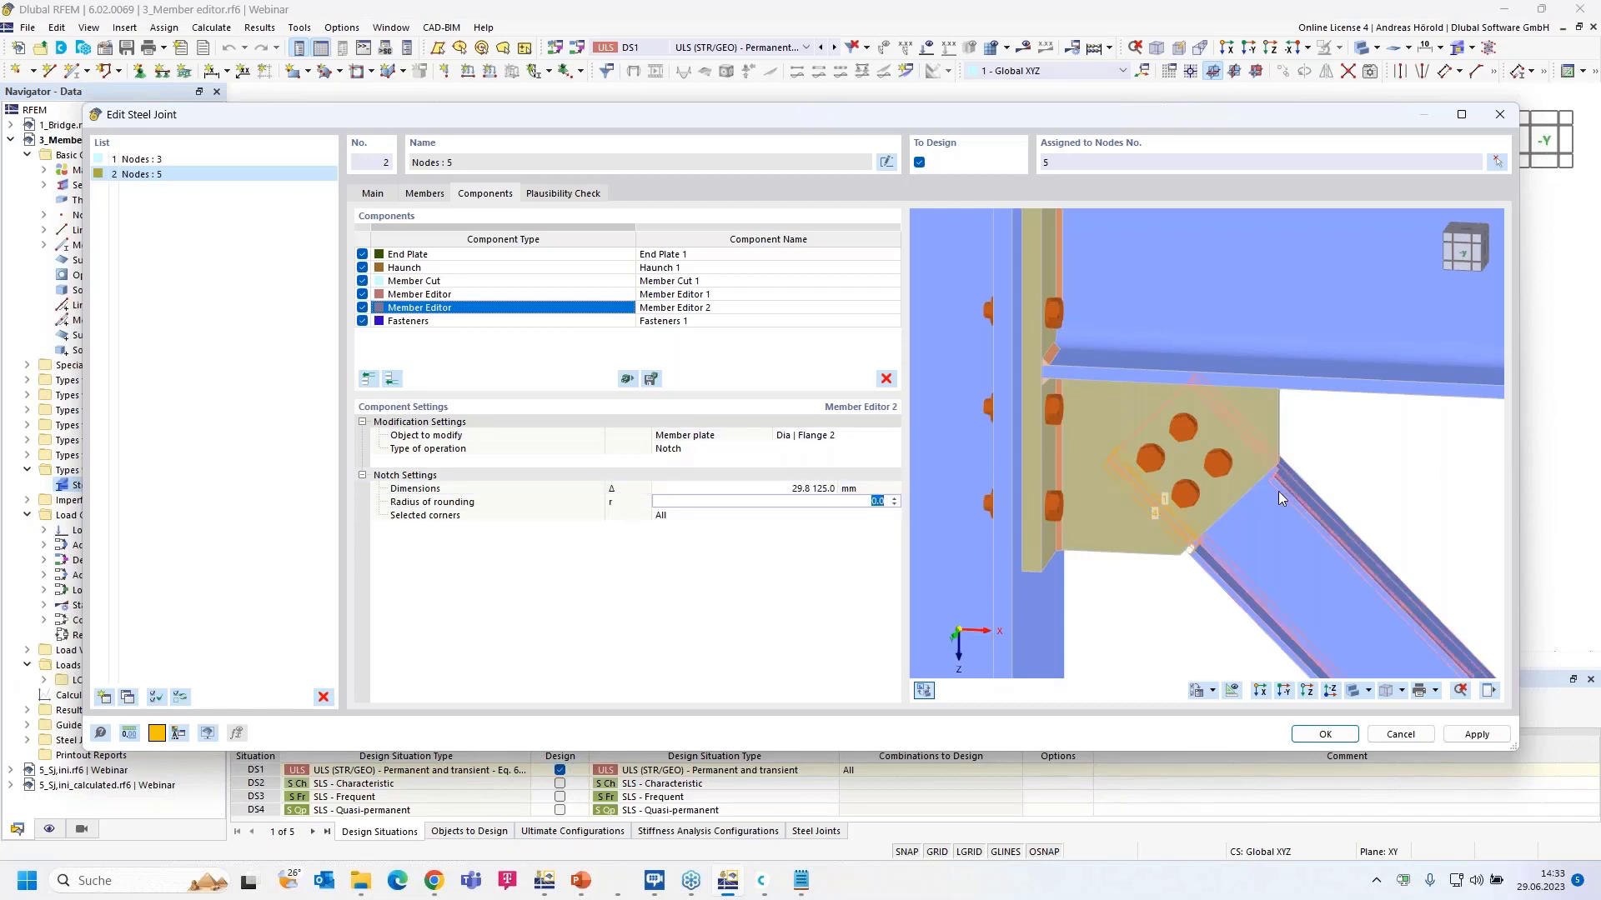
Step: Restrict the notch in Dia | Flange 2 to corner 4 and check it from behind the haunch plate
{"action": "middle_click_drag", "start_coordinate": [1278, 492], "coordinate": [1260, 554]}
{"action": "left_click", "coordinate": [719, 514]}
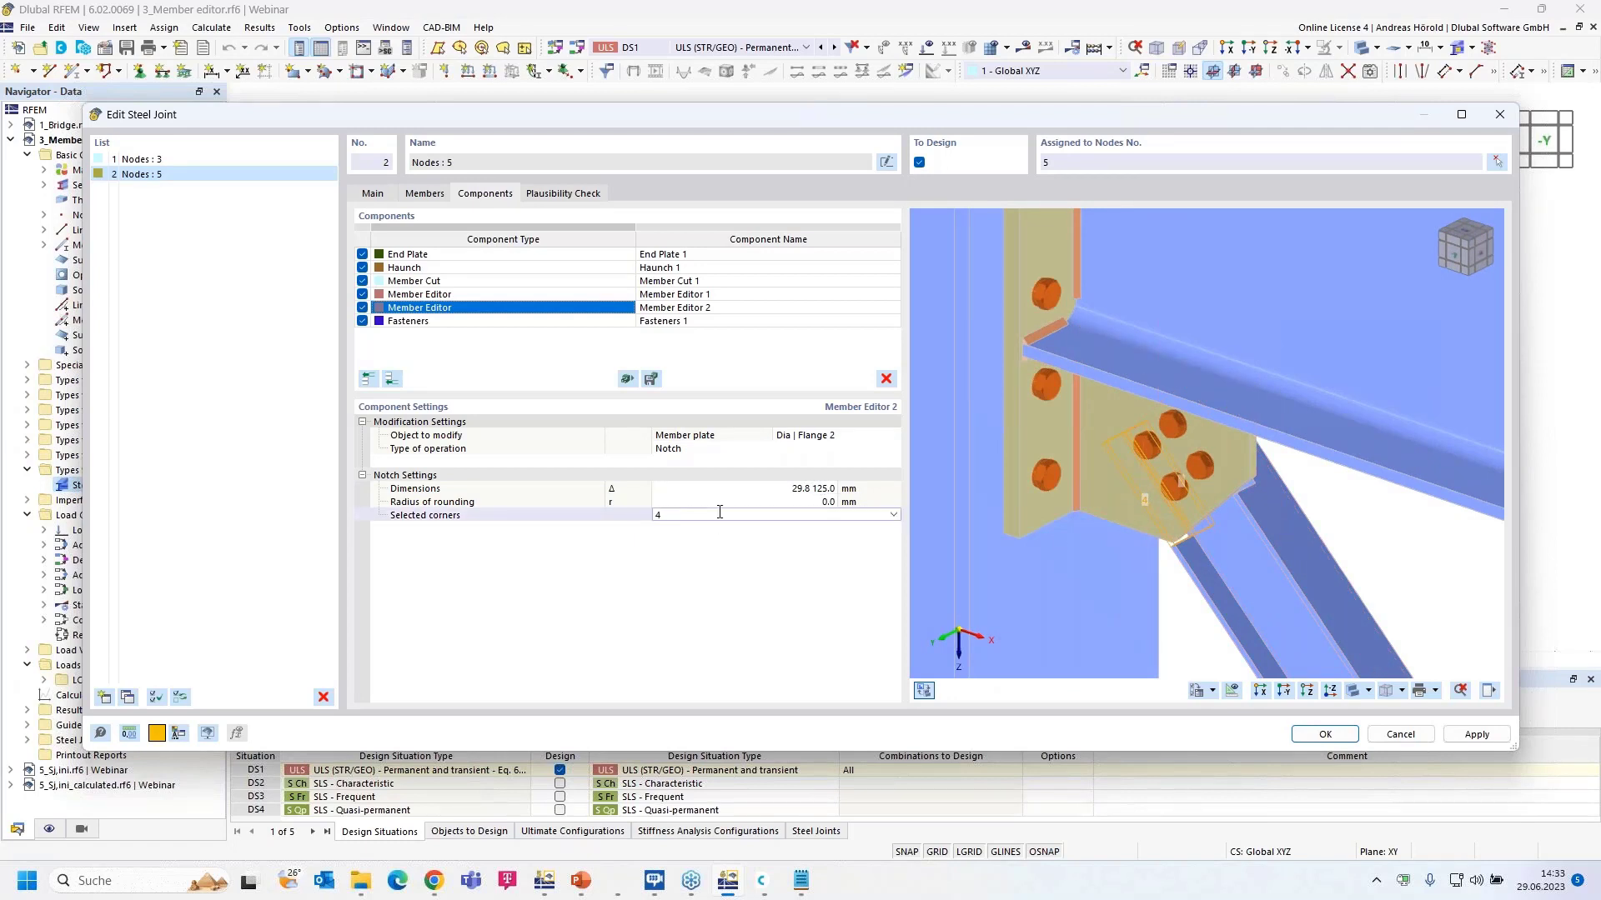
{"action": "left_click", "coordinate": [719, 513]}
{"action": "middle_click_drag", "start_coordinate": [1440, 582], "coordinate": [1108, 483], "text": "ctrl"}
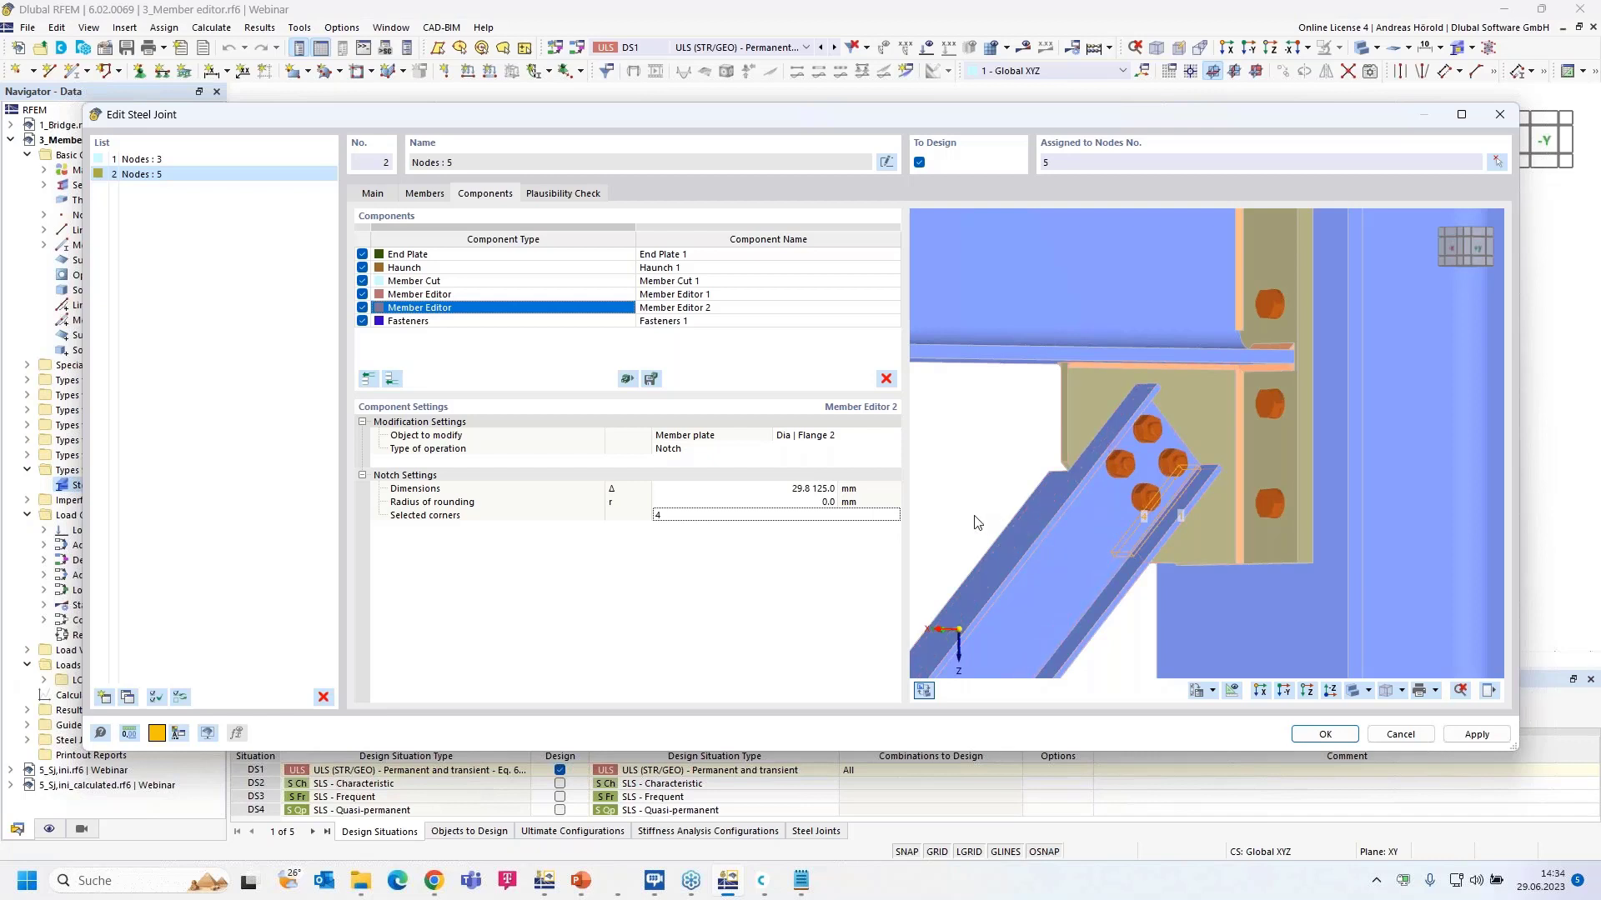
Step: Inspect the notched diagonal-to-haunch connection at node 5 from the front and in the context of the column and beam
{"action": "middle_click_drag", "start_coordinate": [1009, 516], "coordinate": [1422, 525], "text": "ctrl"}
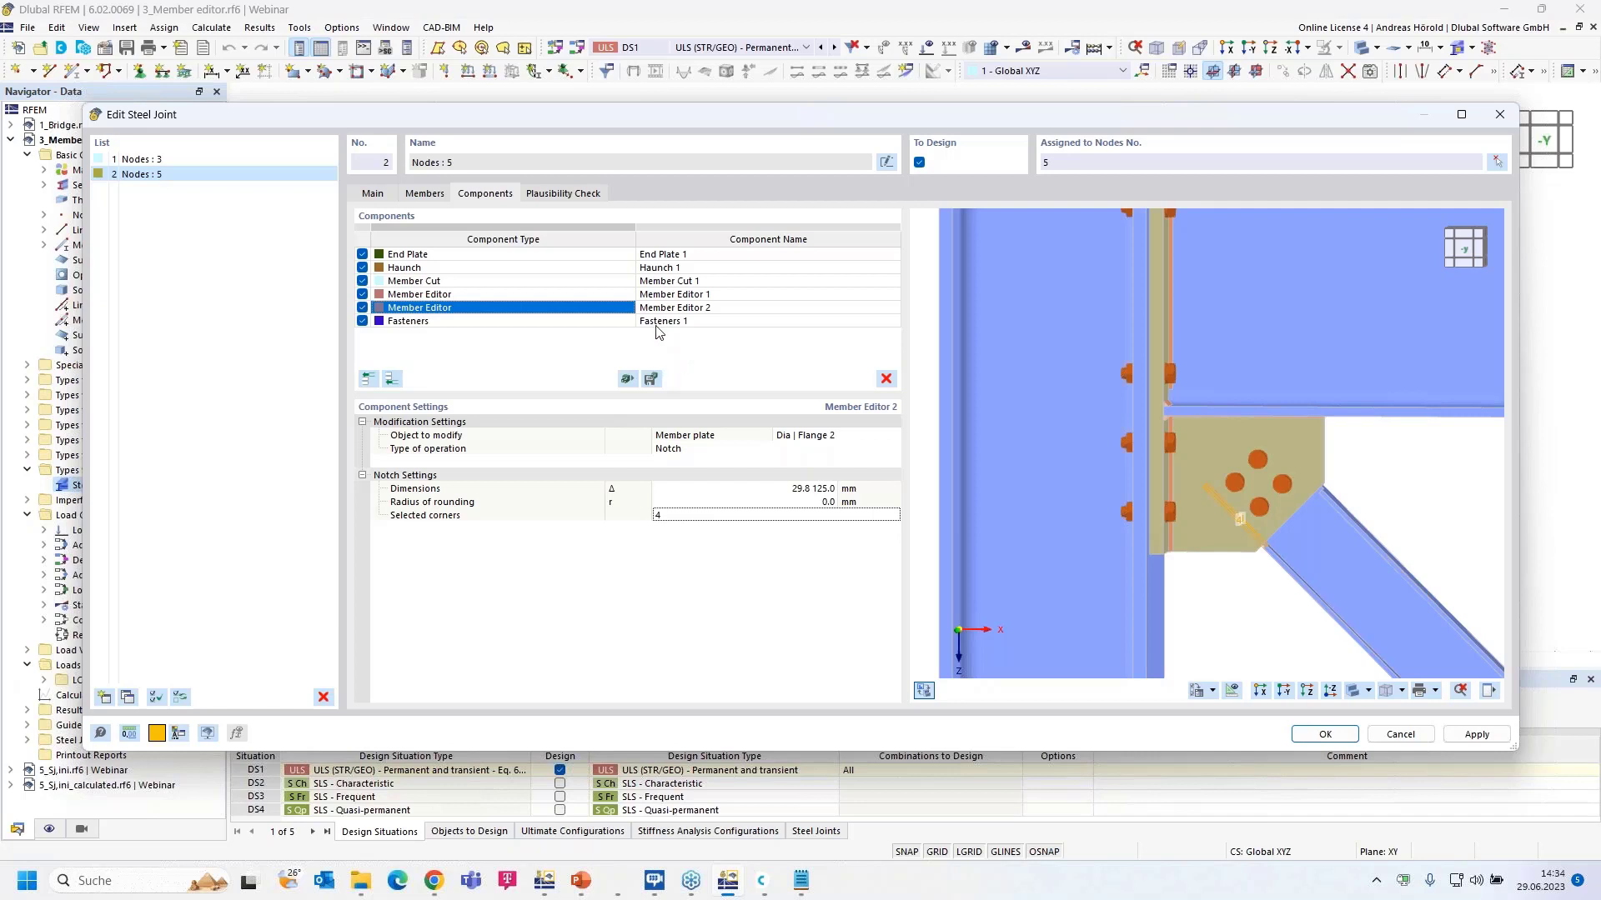
{"action": "scroll", "coordinate": [954, 370], "scroll_direction": "down", "scroll_amount": 2}
{"action": "scroll", "coordinate": [956, 369], "scroll_direction": "down", "scroll_amount": 1}
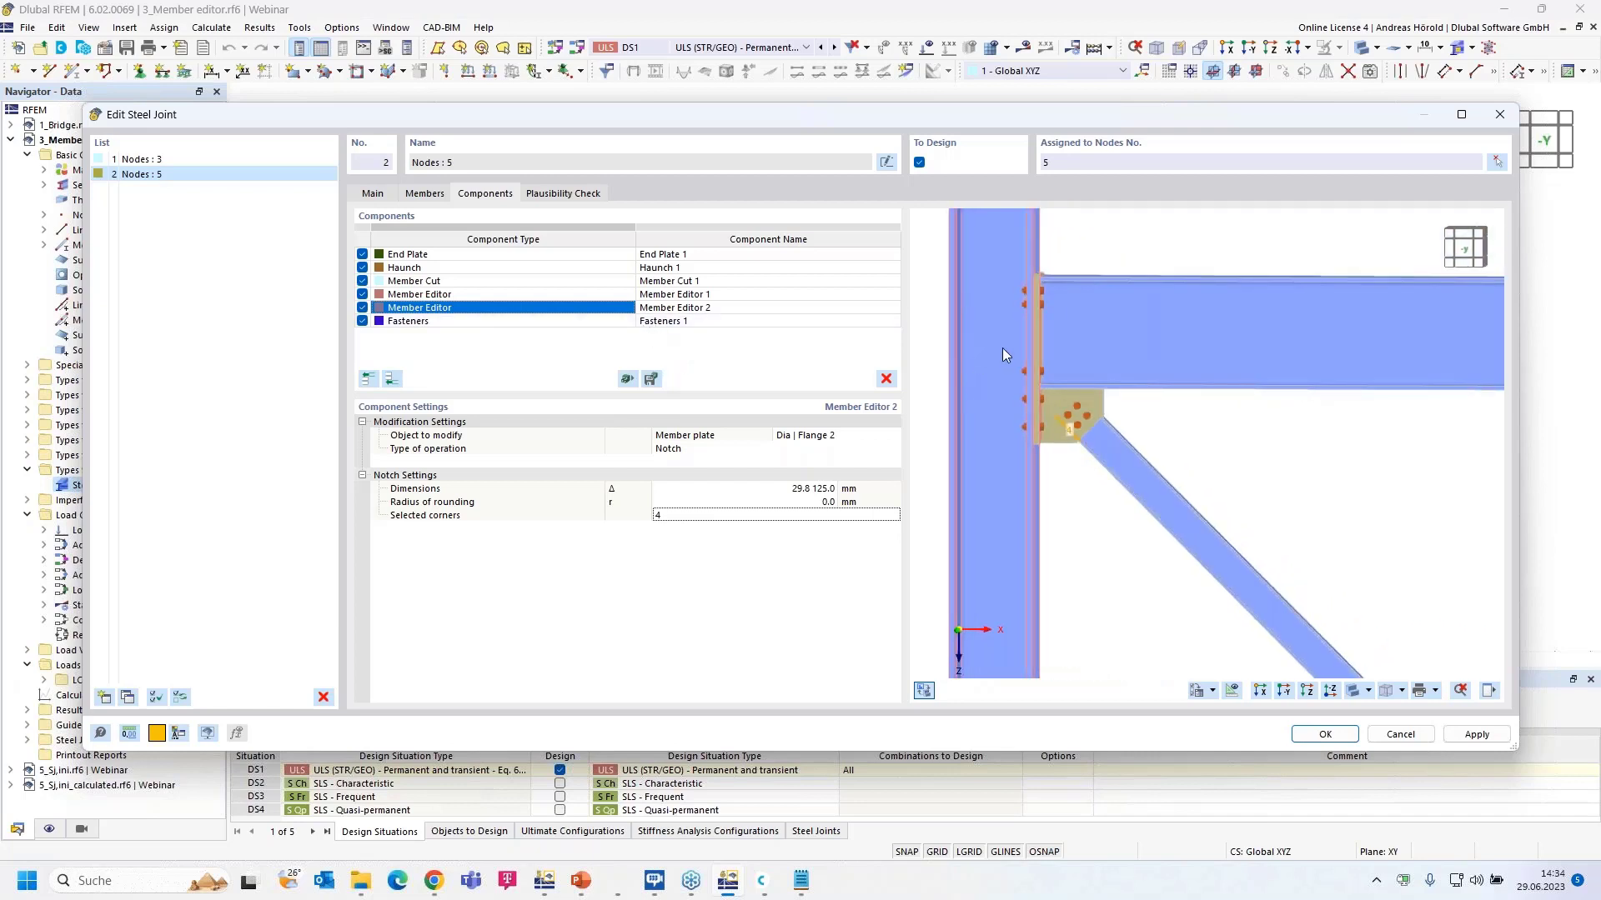
{"action": "middle_click_drag", "start_coordinate": [1002, 347], "coordinate": [1118, 356]}
{"action": "scroll", "coordinate": [1001, 524], "scroll_direction": "down", "scroll_amount": 2}
{"action": "scroll", "coordinate": [1004, 519], "scroll_direction": "down", "scroll_amount": 1}
{"action": "scroll", "coordinate": [1008, 497], "scroll_direction": "up", "scroll_amount": 3}
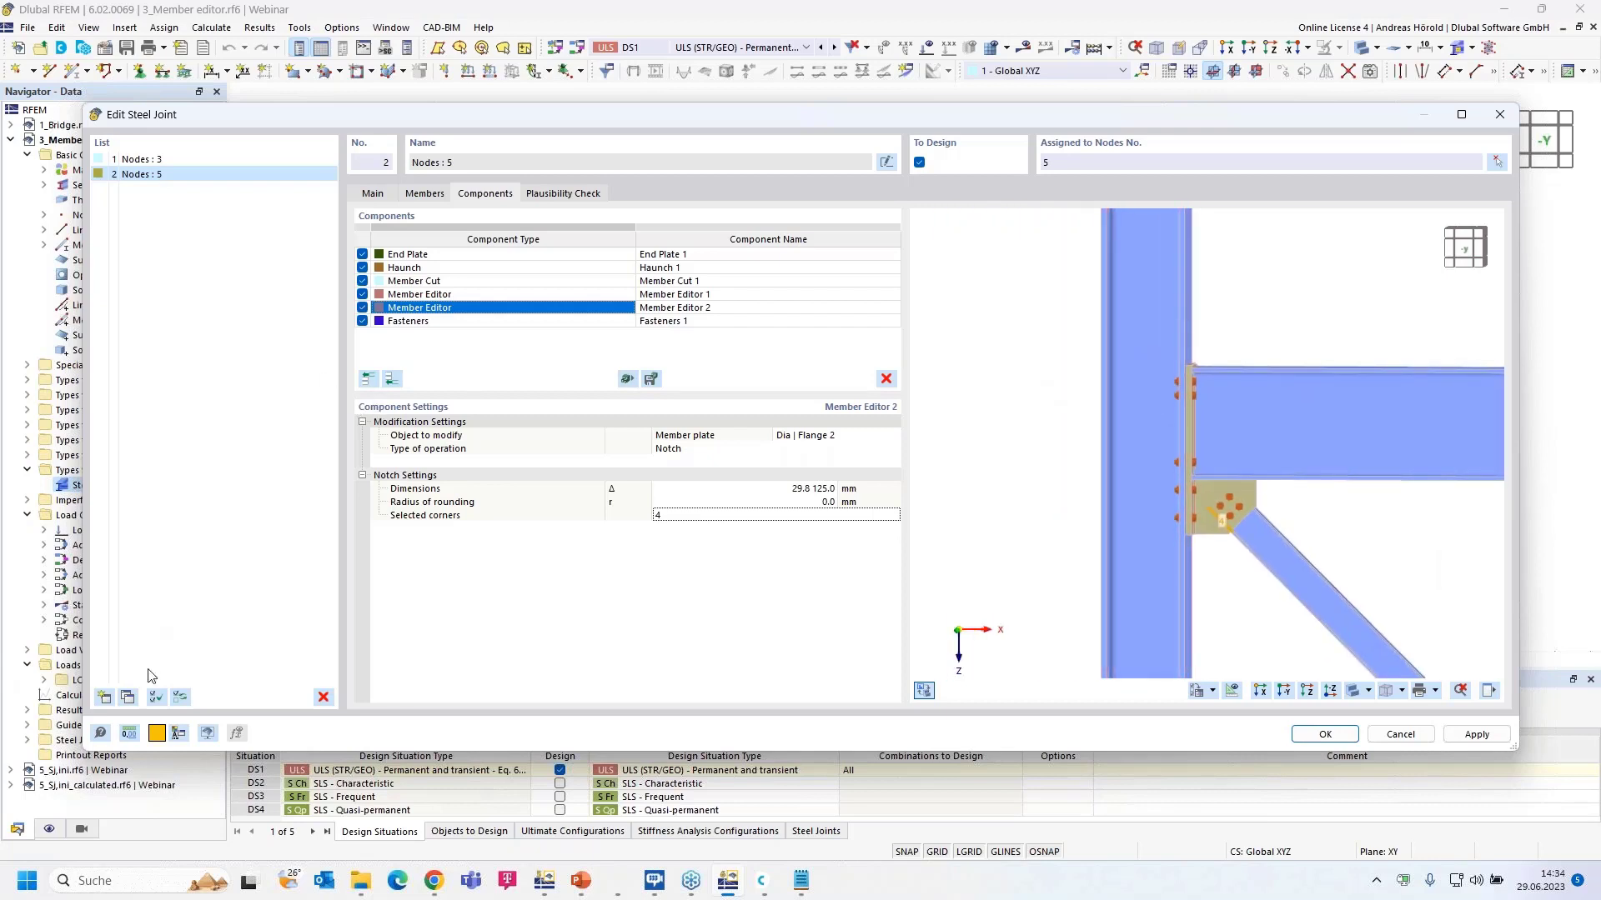
Step: Copy the steel joint at node 5 and assign the copy to node 7 only
{"action": "left_click", "coordinate": [132, 695]}
{"action": "left_click", "coordinate": [1497, 161]}
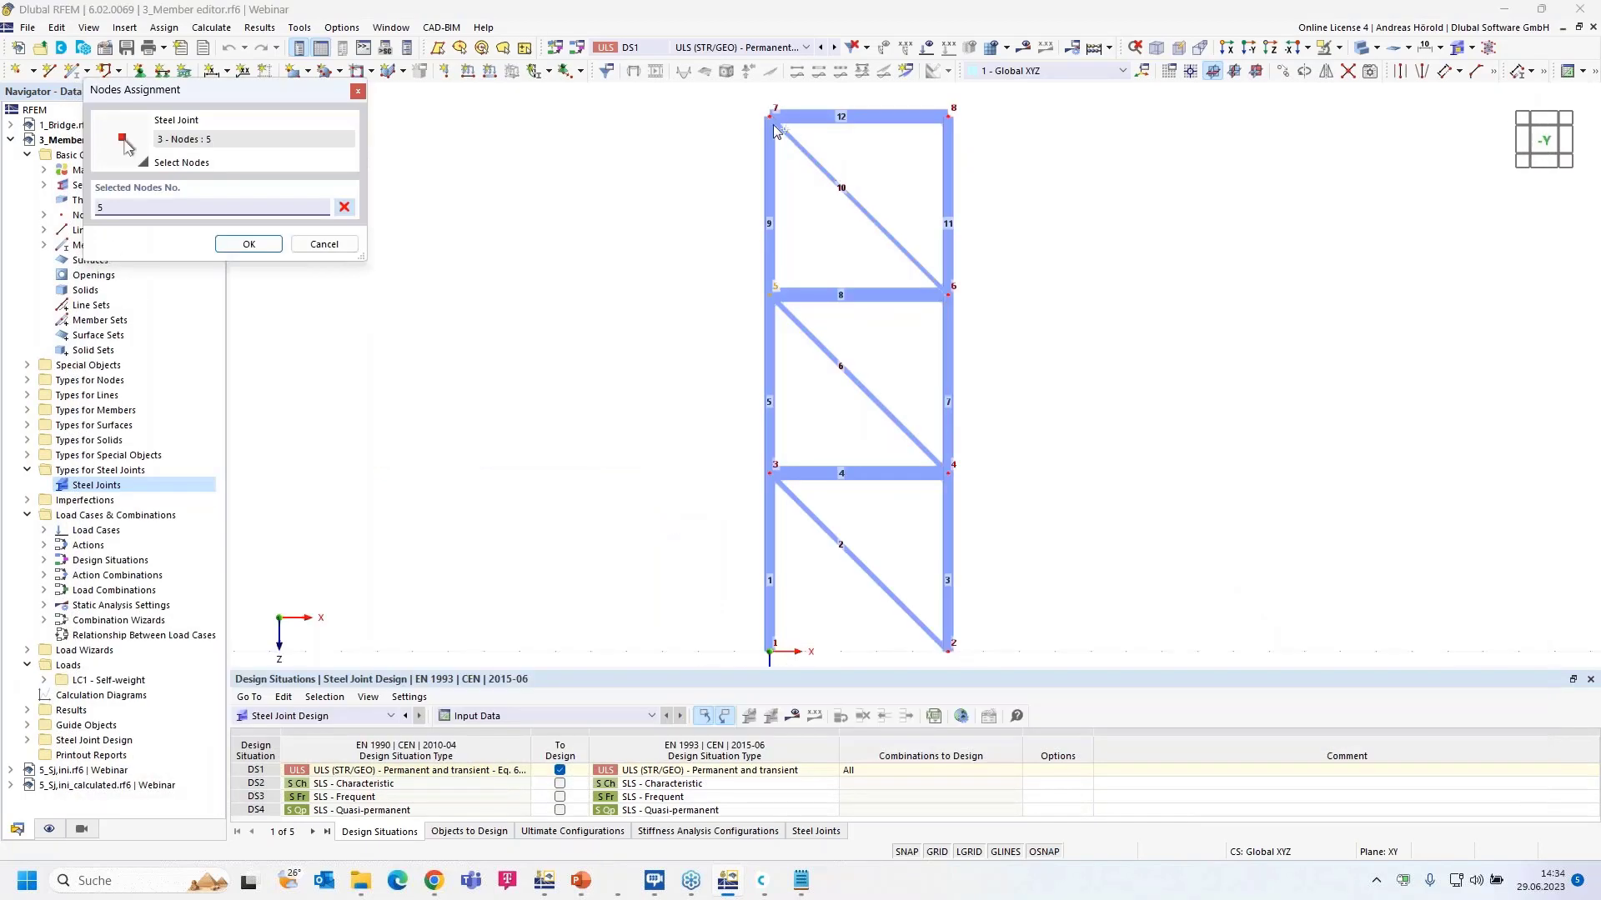
{"action": "left_click", "coordinate": [774, 111]}
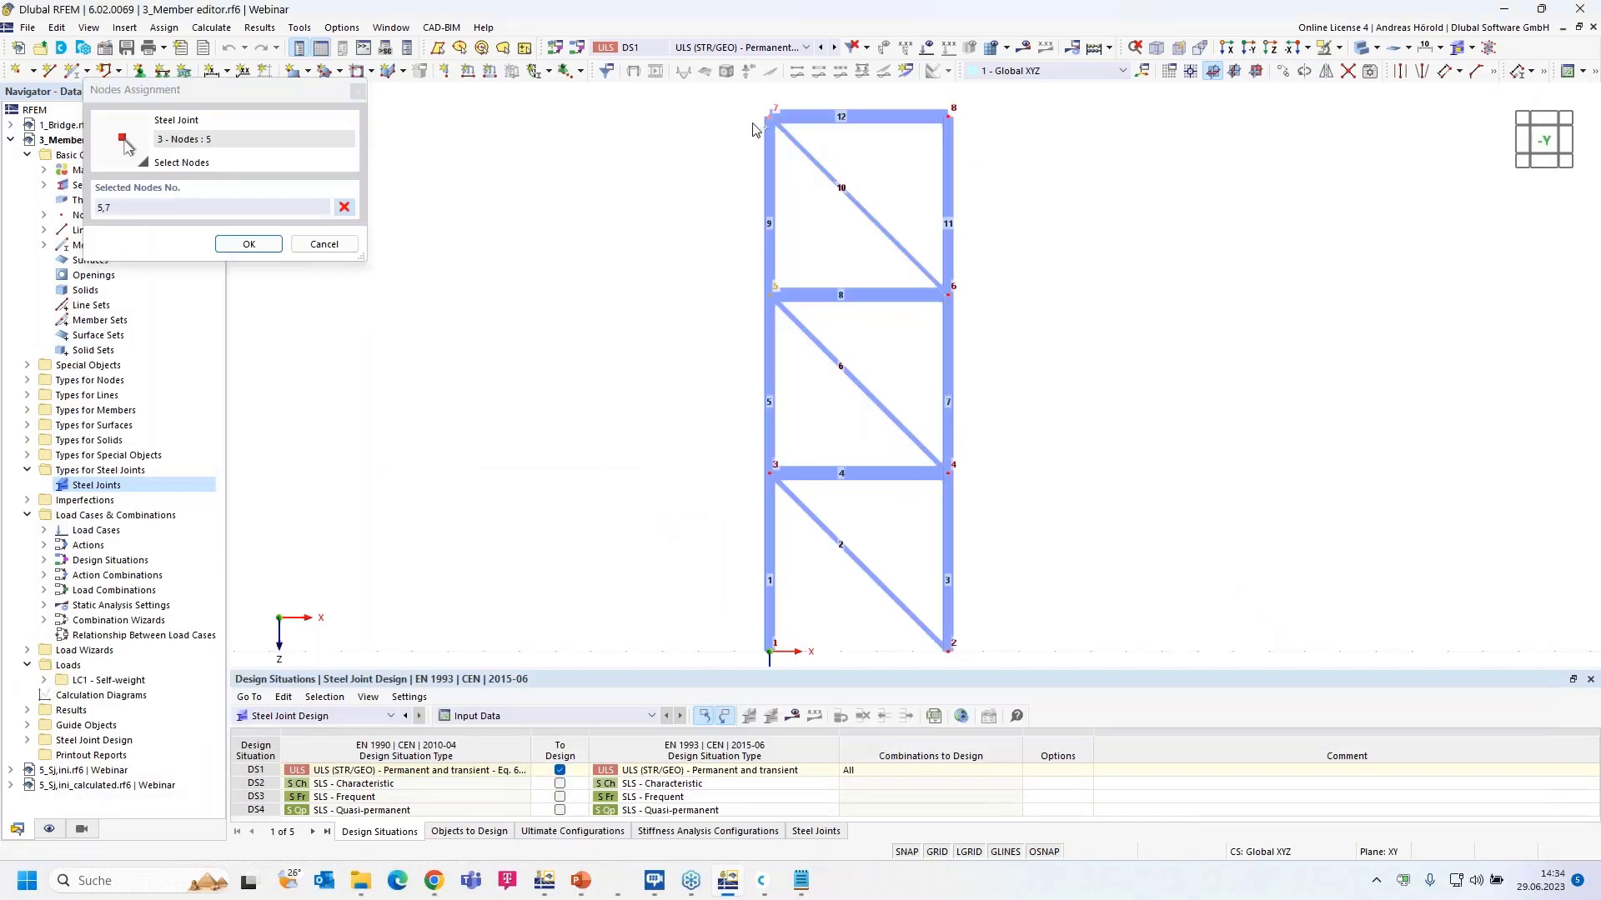
{"action": "left_click", "coordinate": [248, 244]}
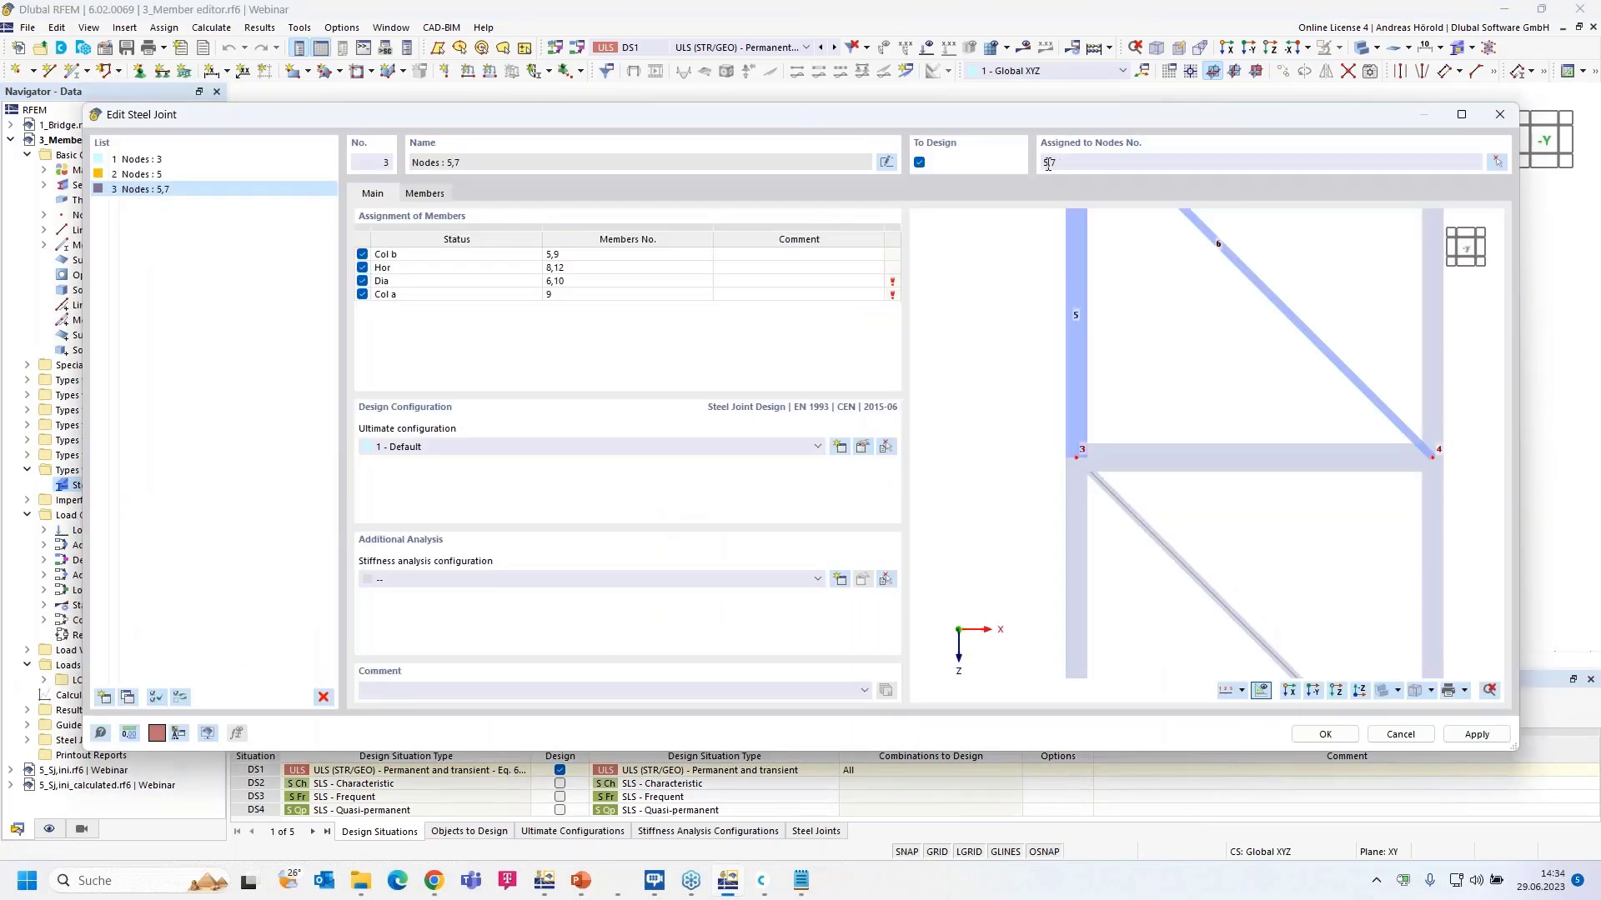
{"action": "left_click", "coordinate": [1049, 163]}
{"action": "key", "text": "BackSpace"}
{"action": "key", "text": "BackSpace"}
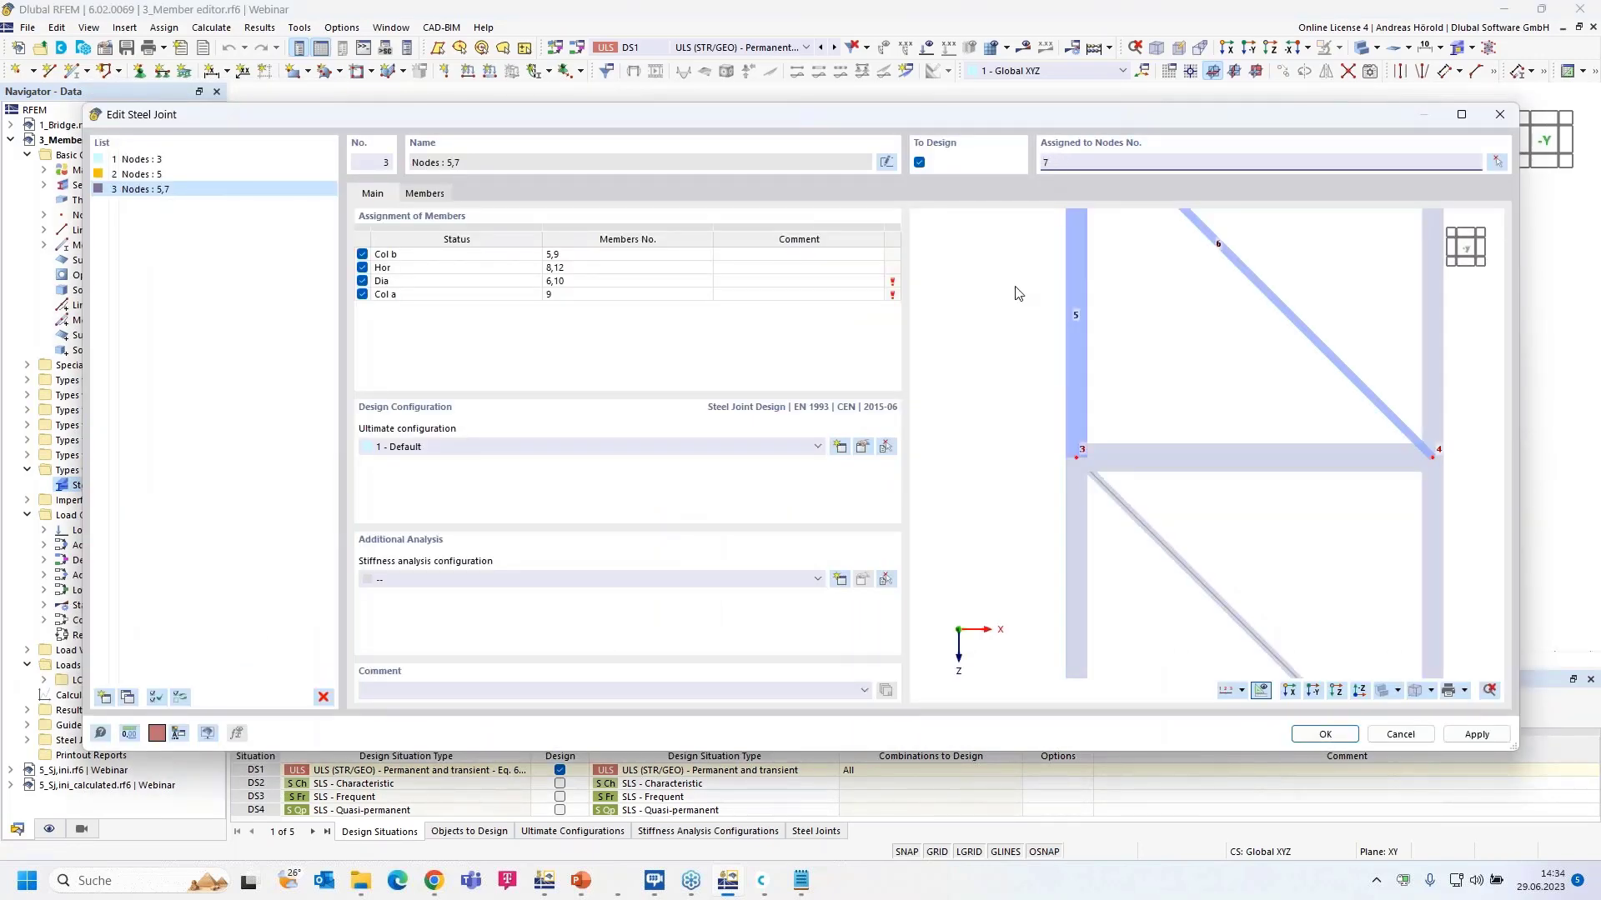
{"action": "left_click", "coordinate": [616, 300]}
Step: Review the components of the node 7 joint and delete Member Editor 1, Member Editor 2 and Fasteners 1
{"action": "left_click", "coordinate": [497, 196]}
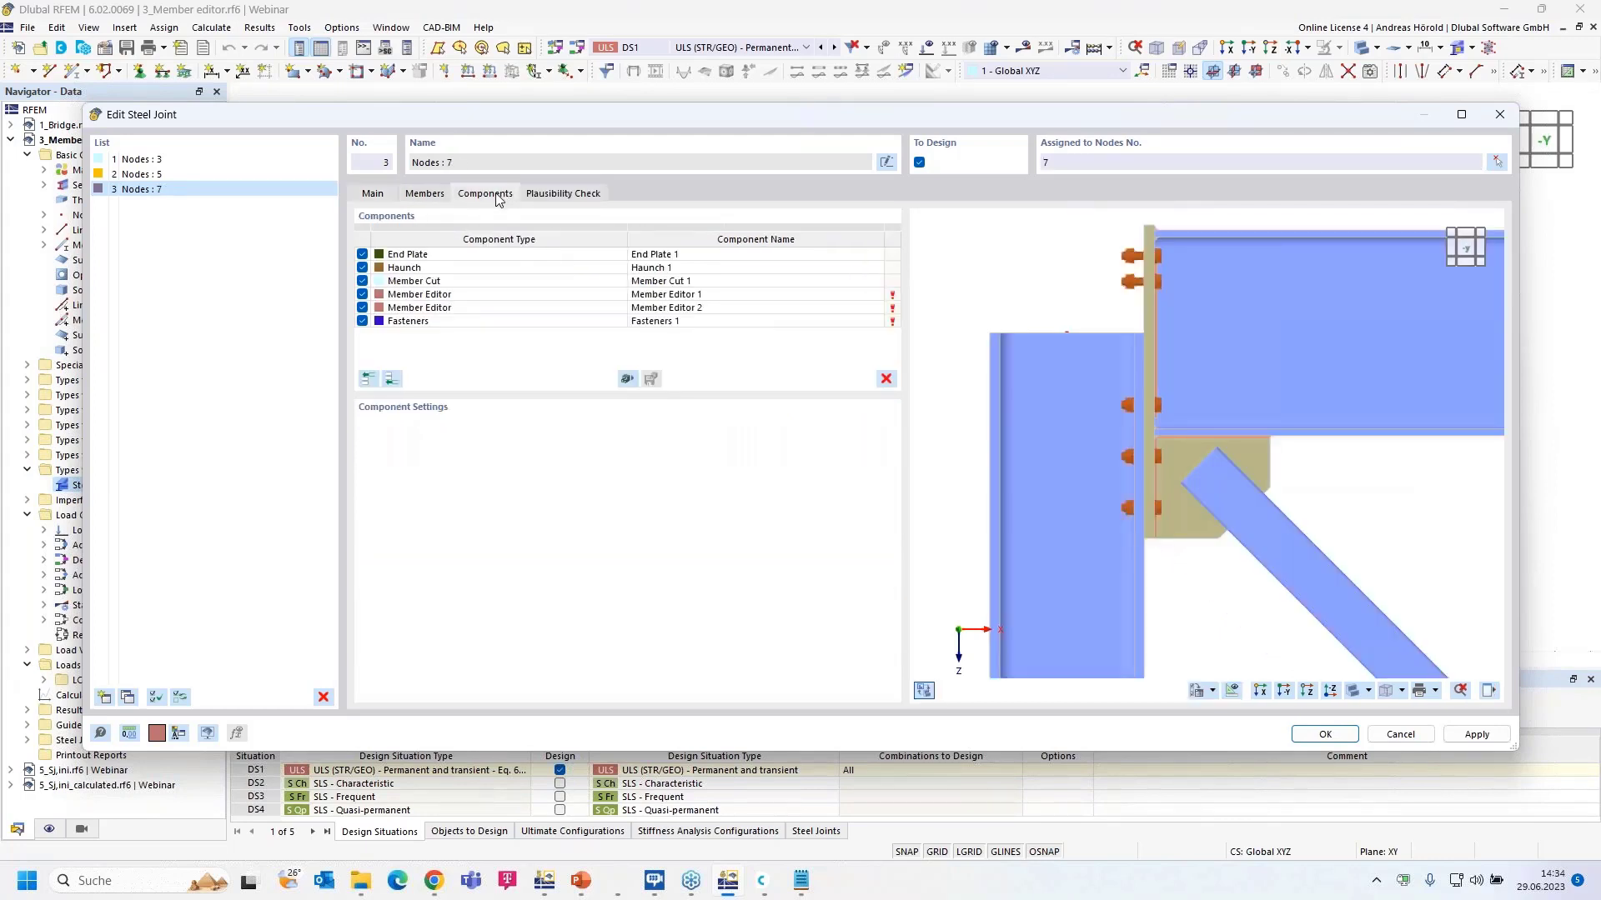
{"action": "scroll", "coordinate": [1123, 327], "scroll_direction": "down", "scroll_amount": 2}
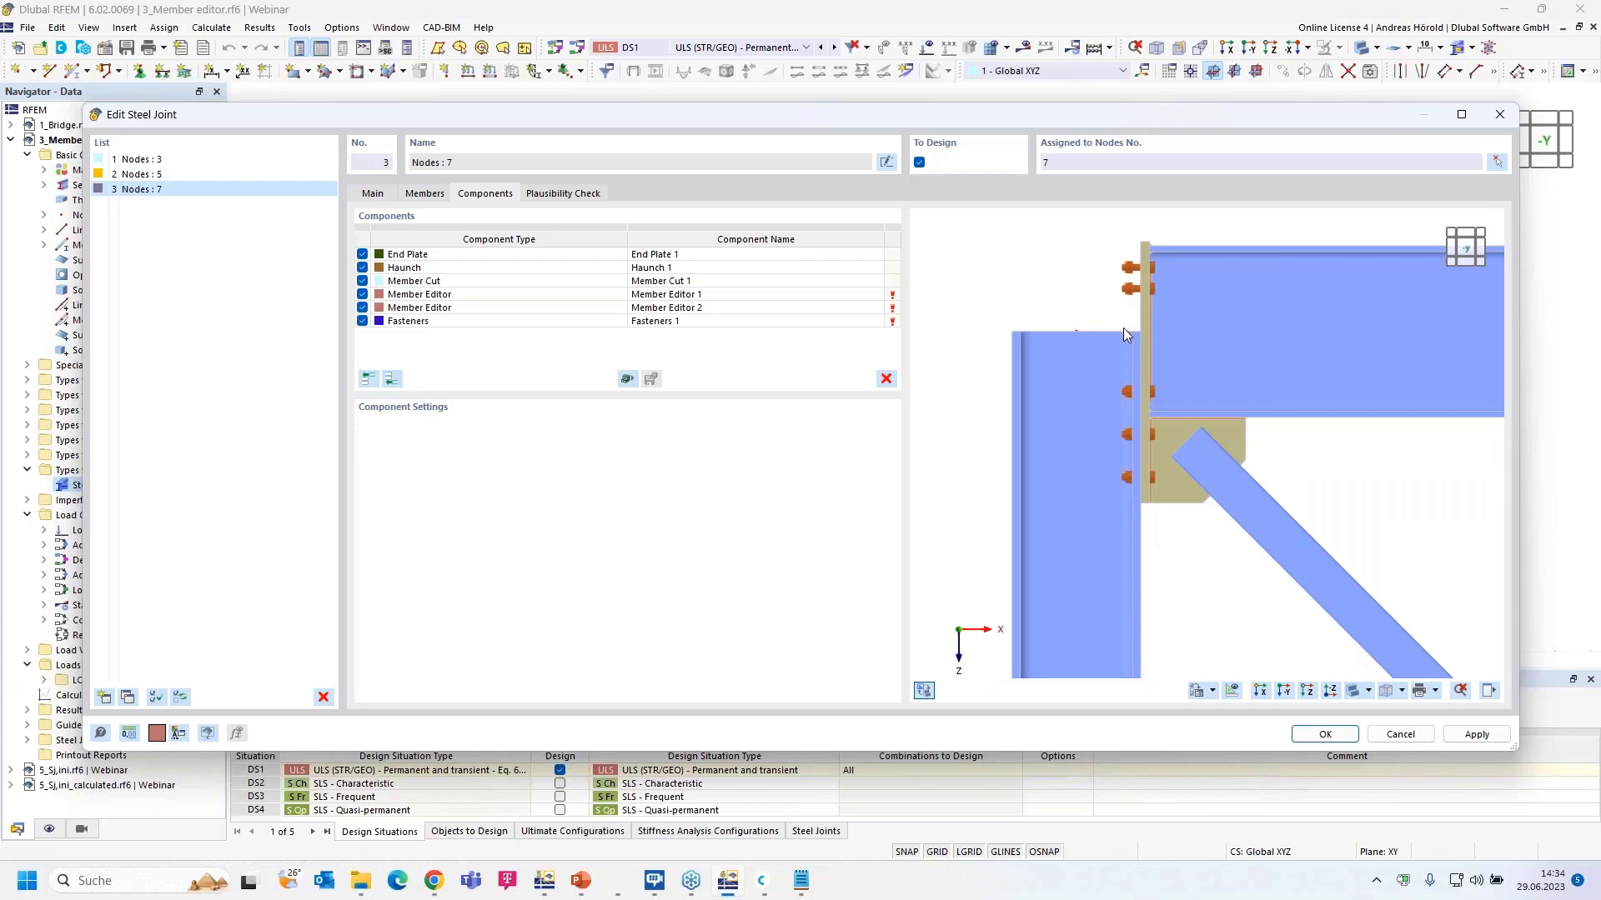
{"action": "left_click", "coordinate": [534, 256]}
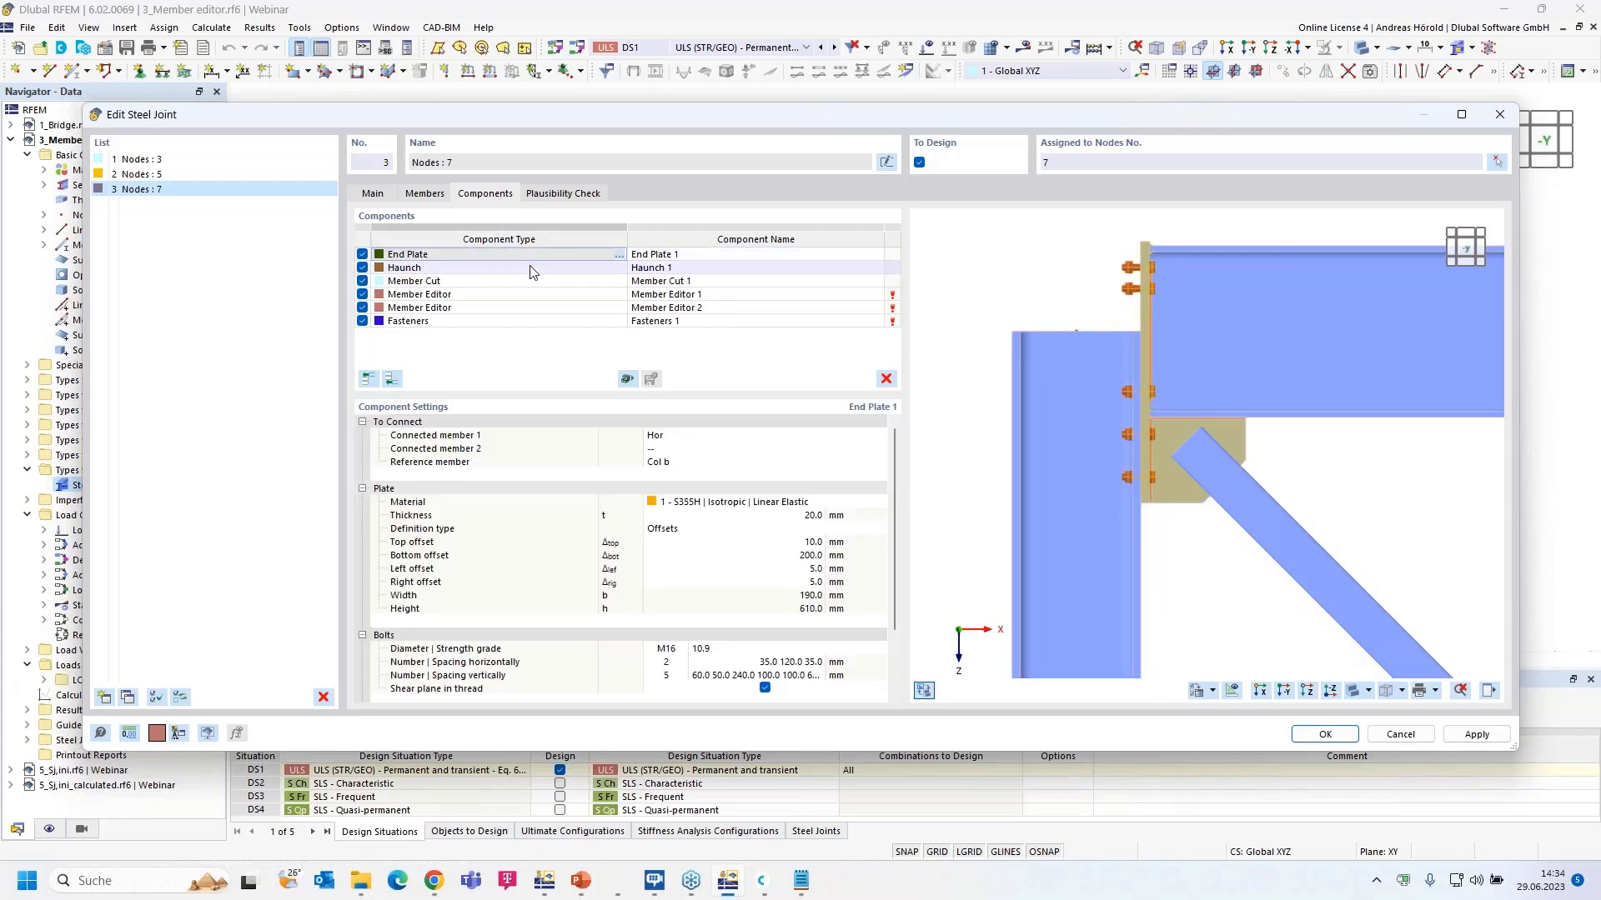
{"action": "left_click", "coordinate": [532, 269]}
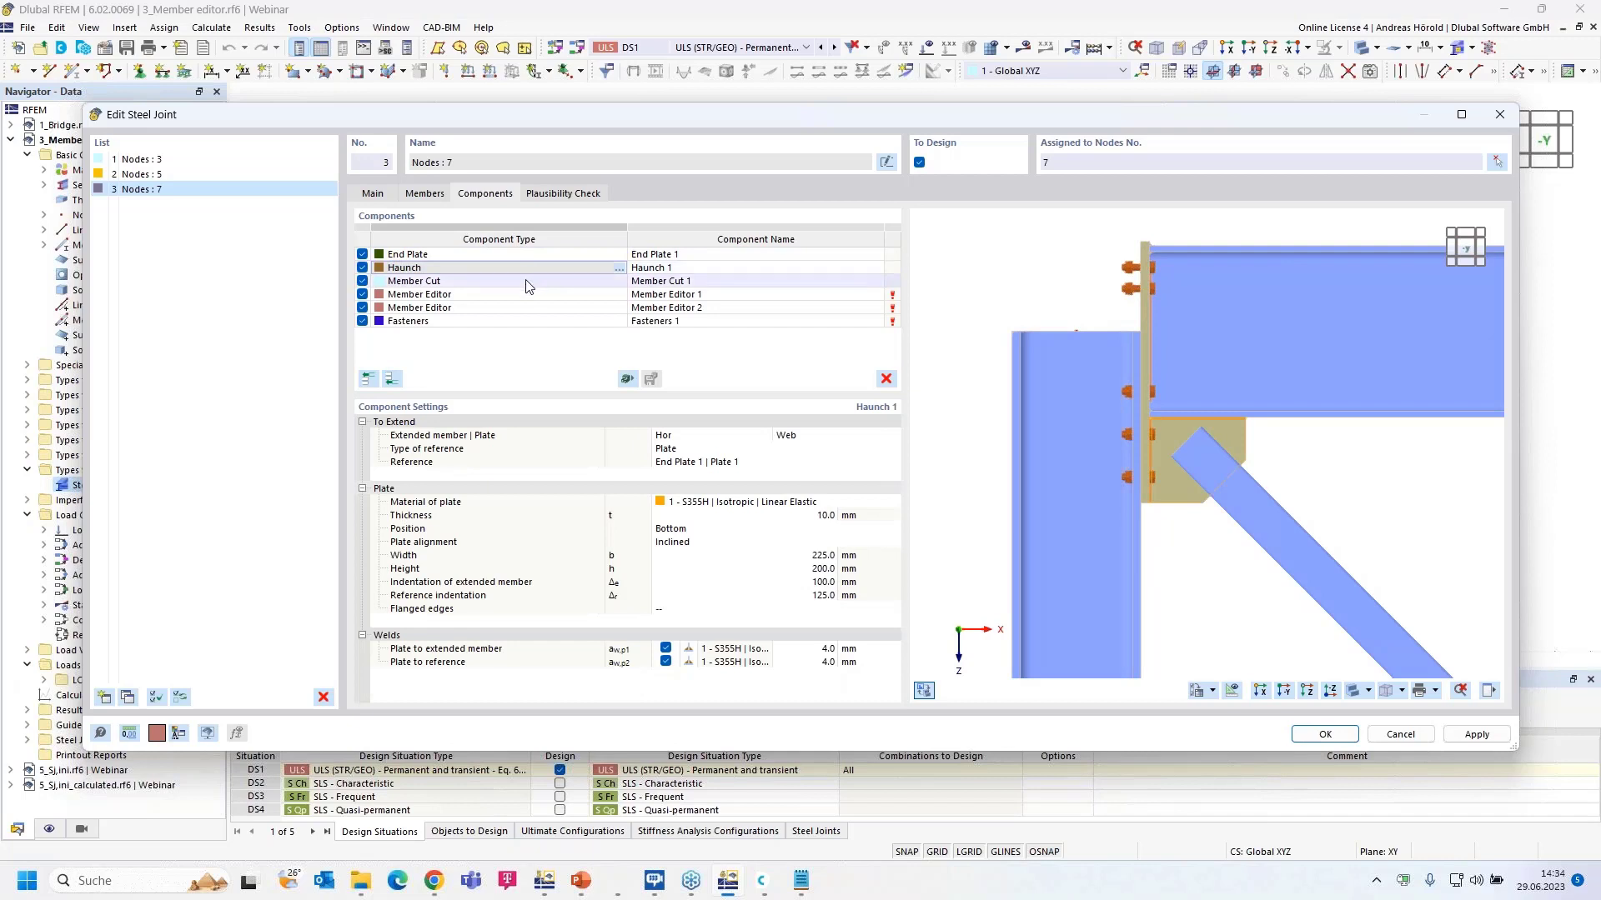
{"action": "left_click", "coordinate": [527, 283]}
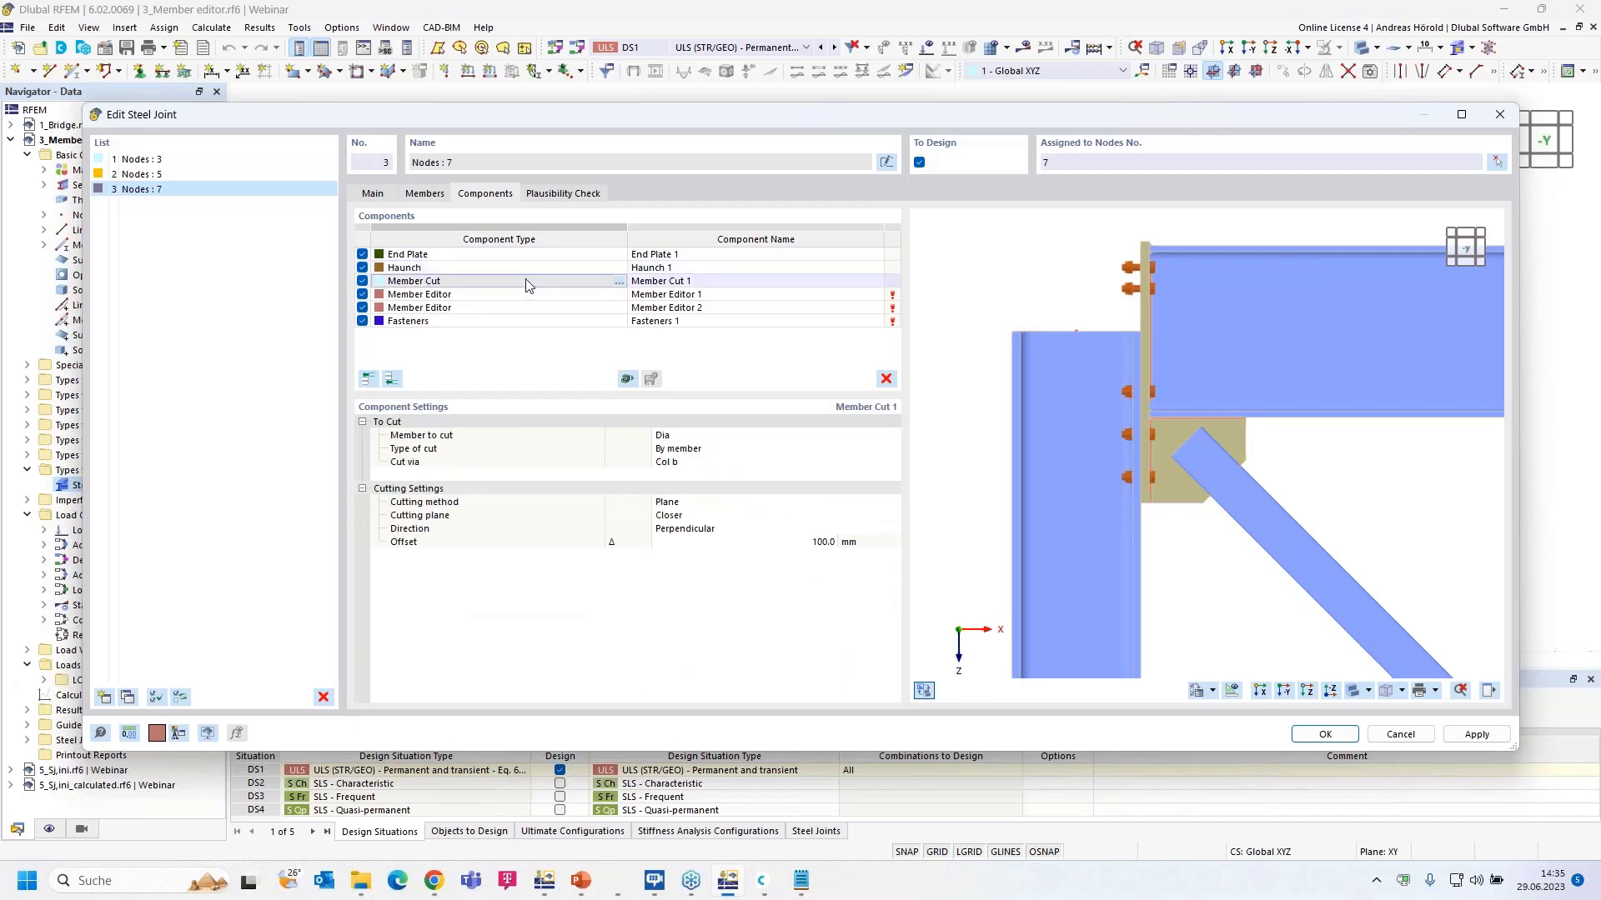
{"action": "left_click", "coordinate": [517, 295]}
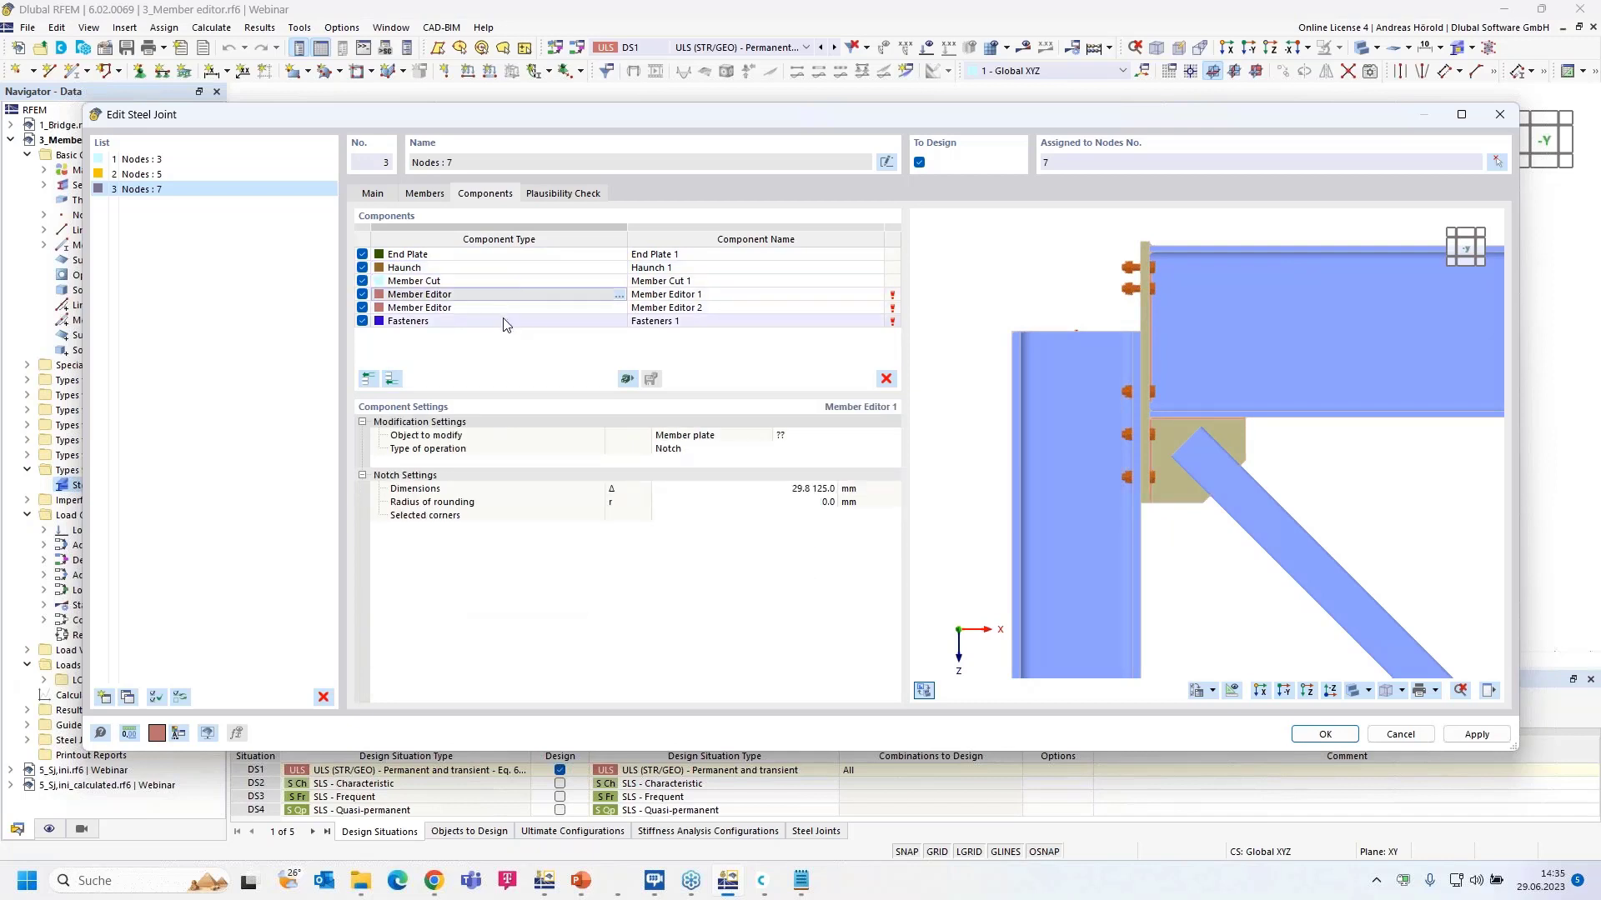
{"action": "left_click", "coordinate": [504, 322], "text": "shift"}
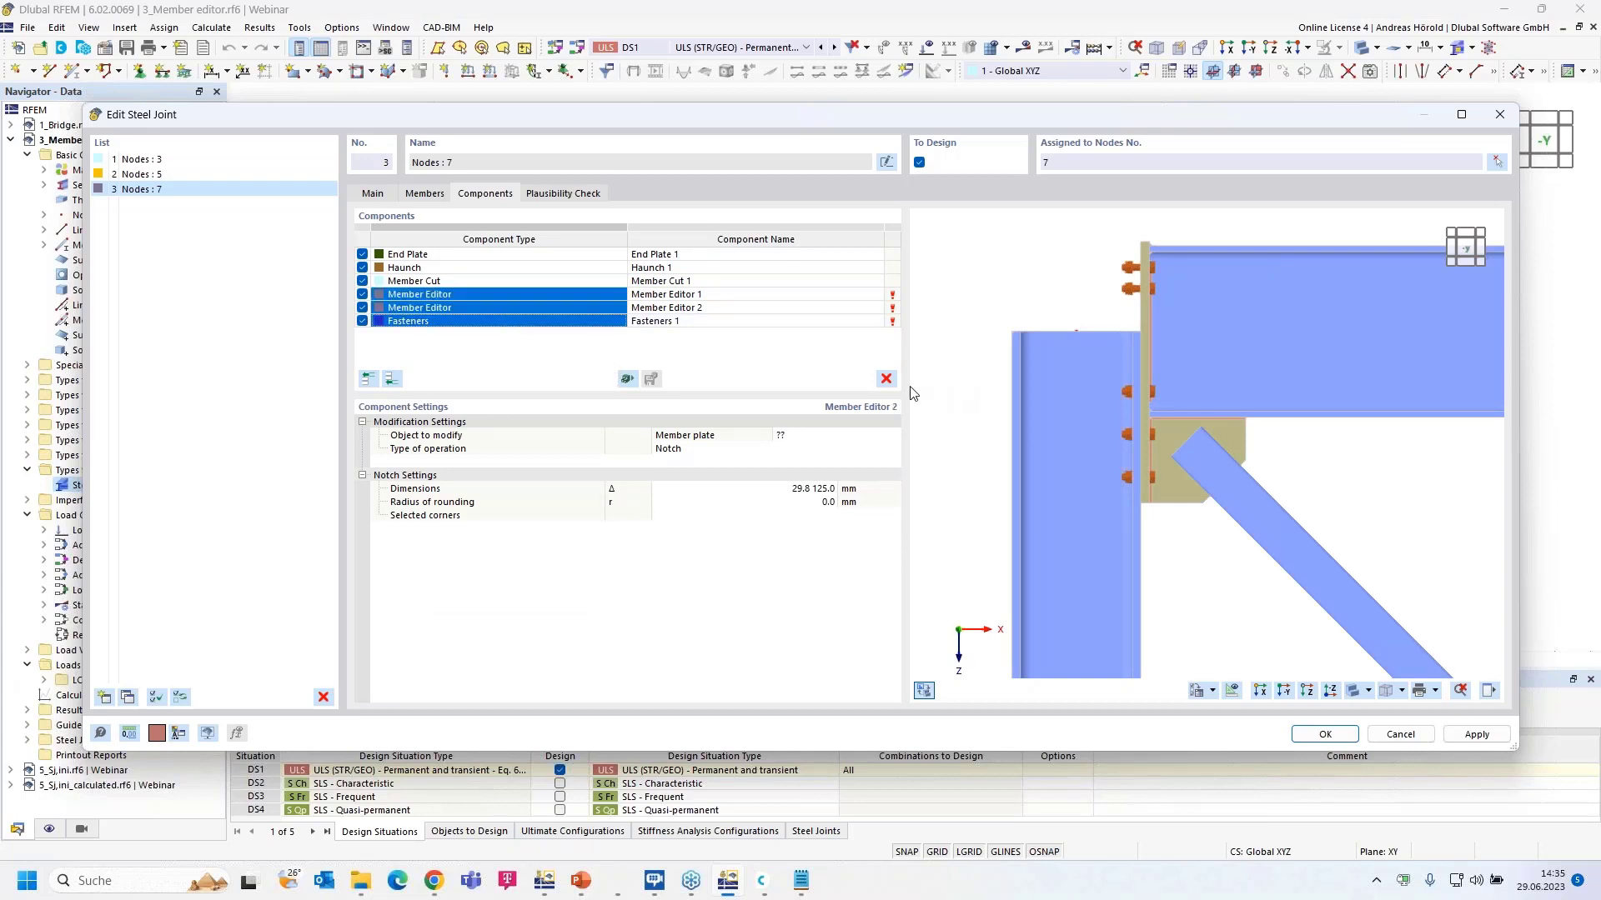
{"action": "left_click", "coordinate": [885, 379]}
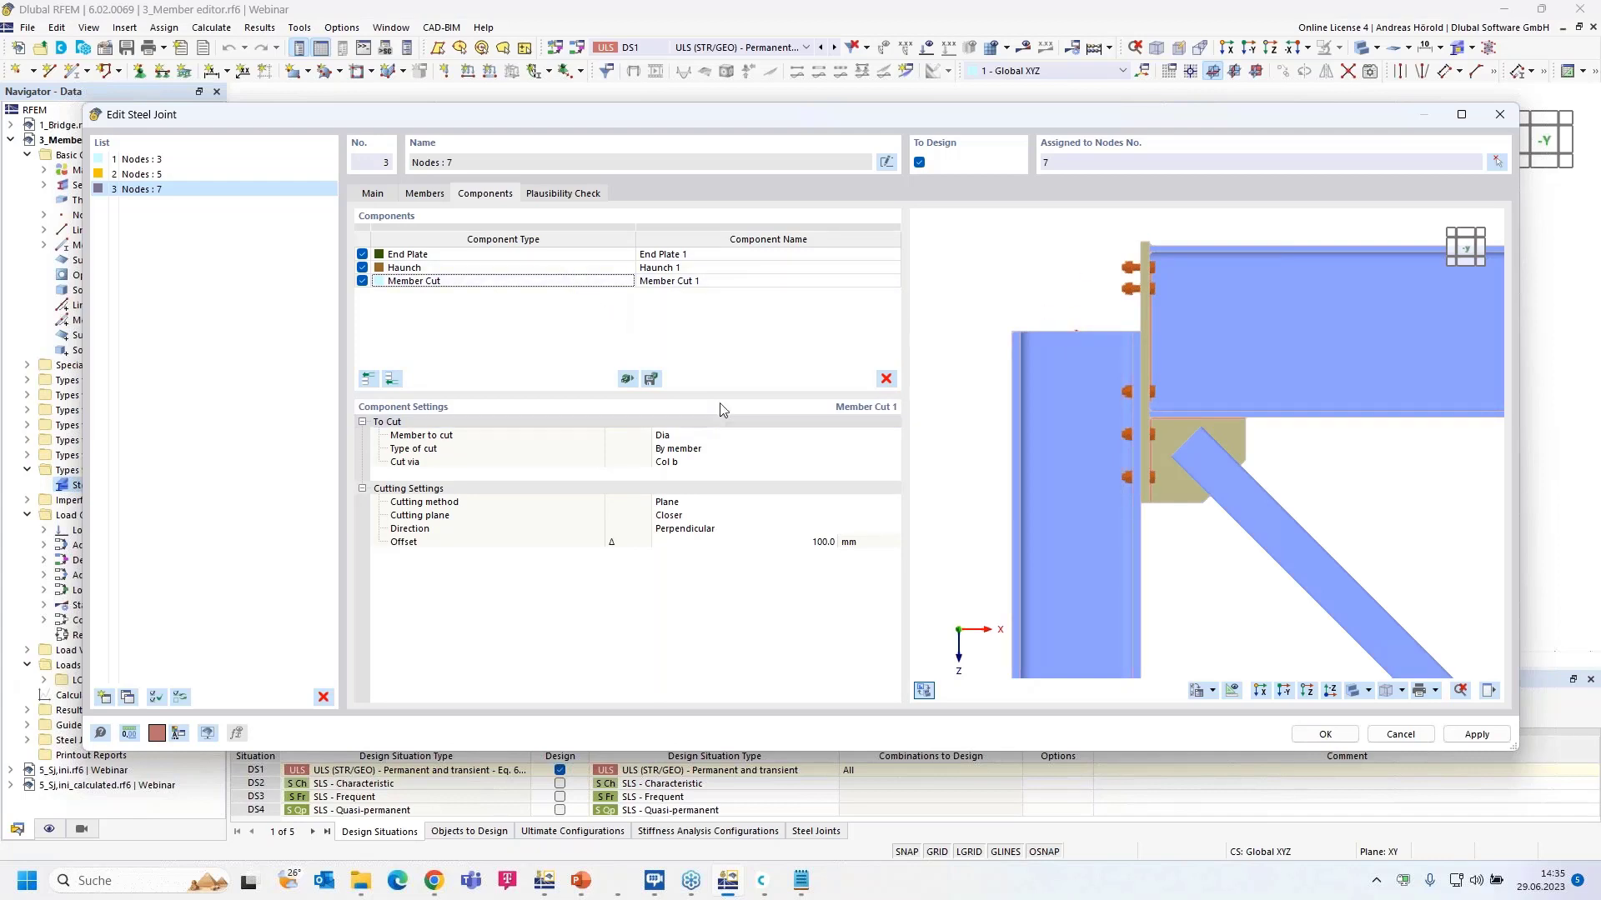
Step: Set the offset of Member Cut 1 on the diagonal to 240 mm
{"action": "left_click", "coordinate": [811, 543]}
{"action": "left_click", "coordinate": [813, 544]}
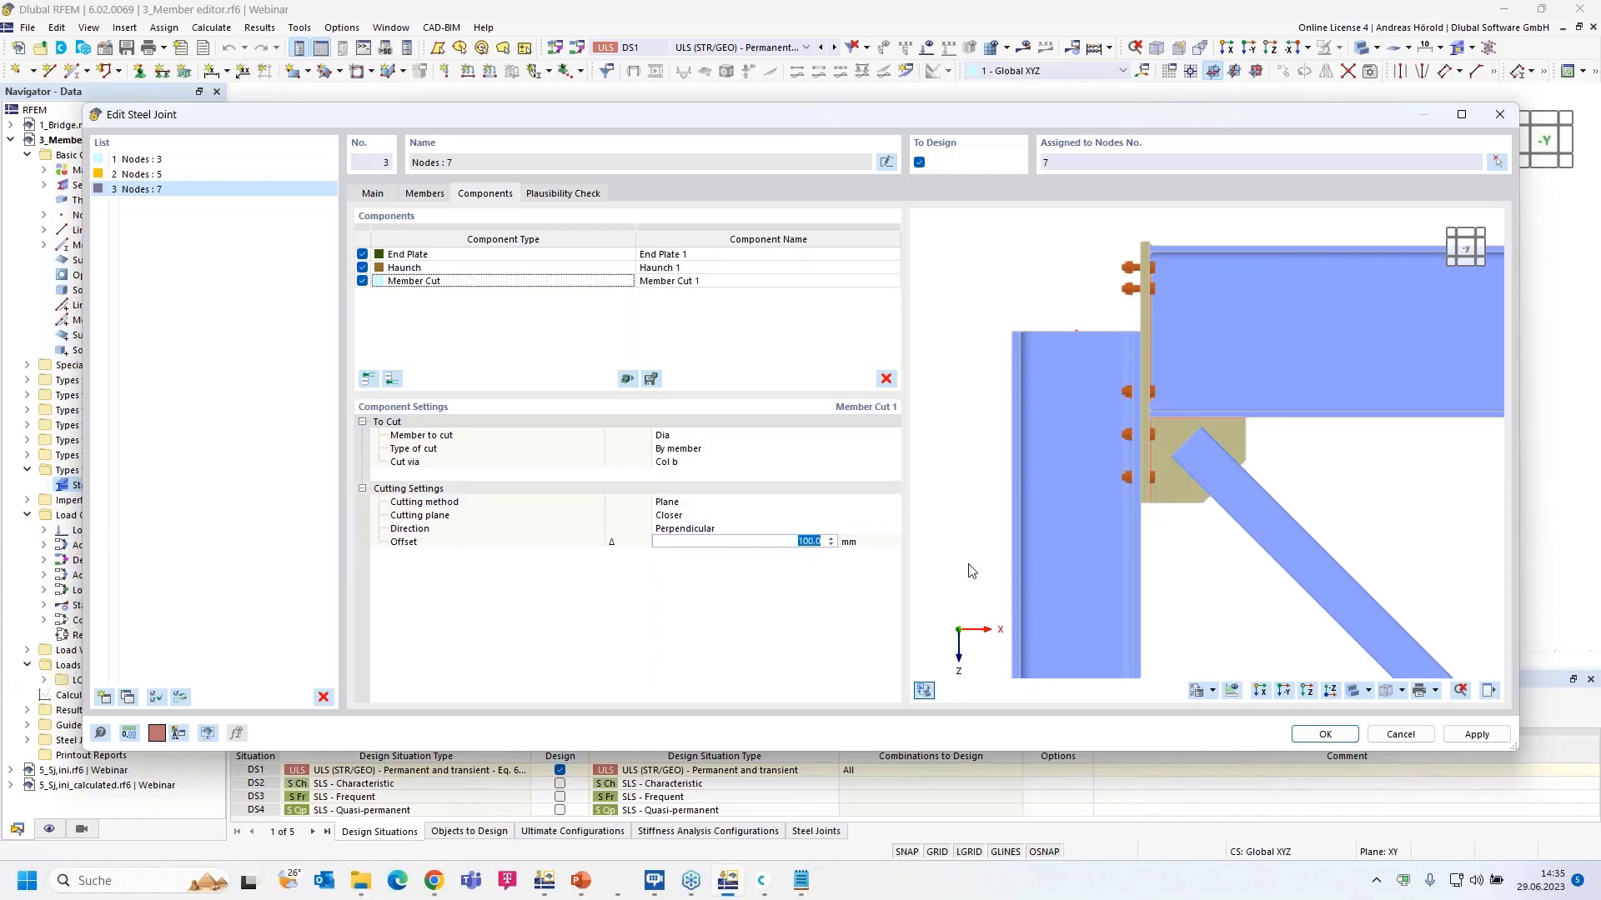
{"action": "type", "text": "240"}
{"action": "key", "text": "Return"}
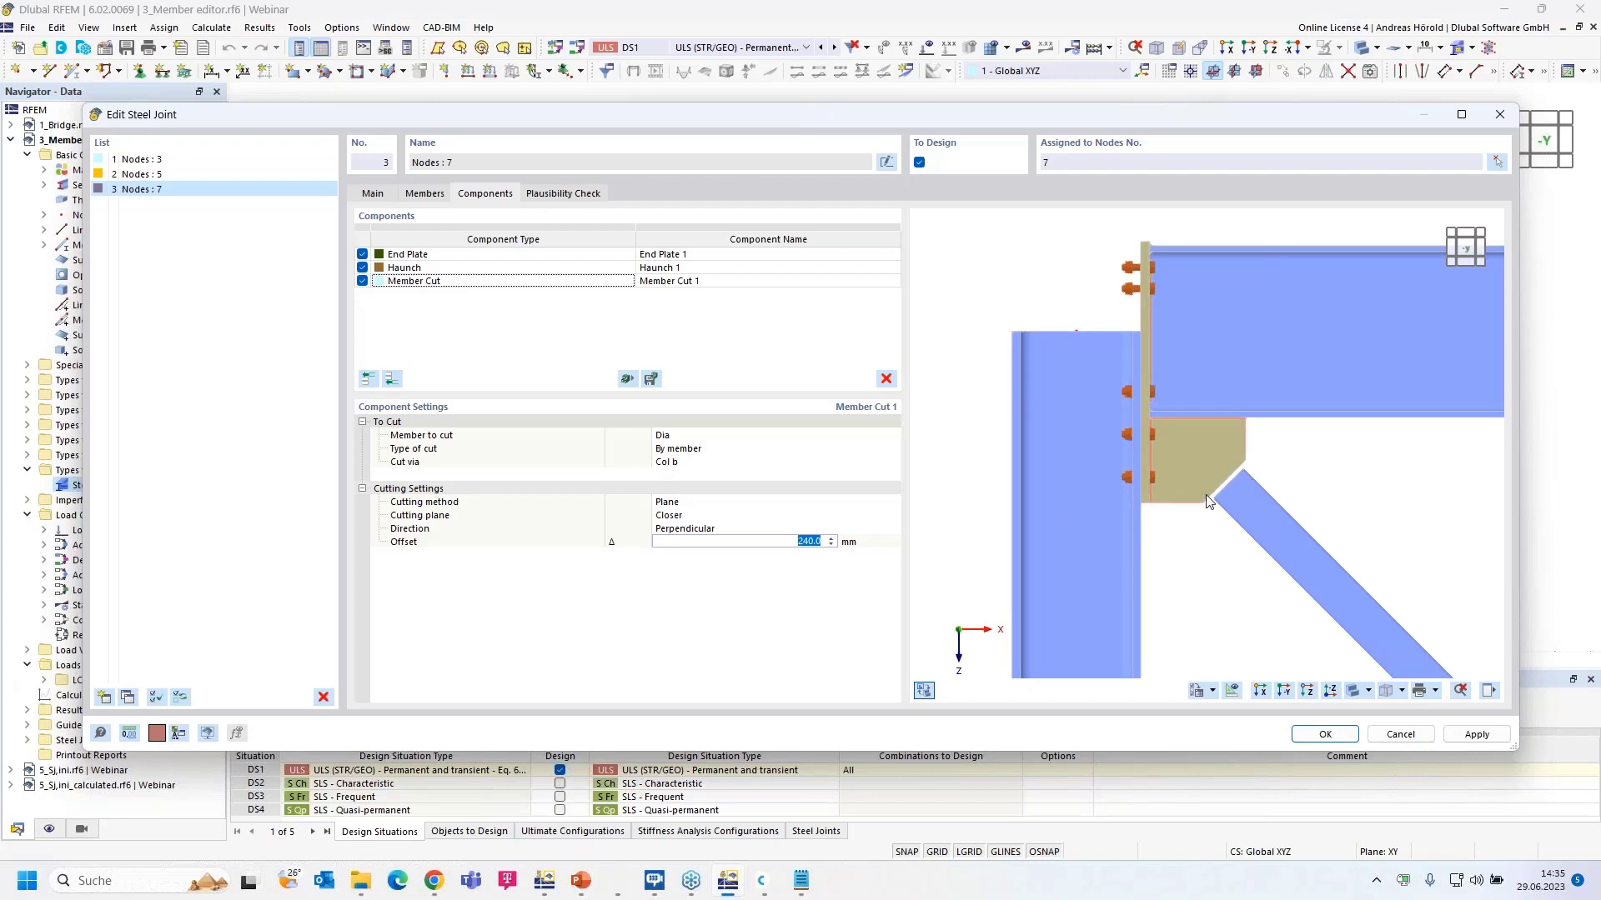
{"action": "scroll", "coordinate": [1208, 499], "scroll_direction": "up", "scroll_amount": 2}
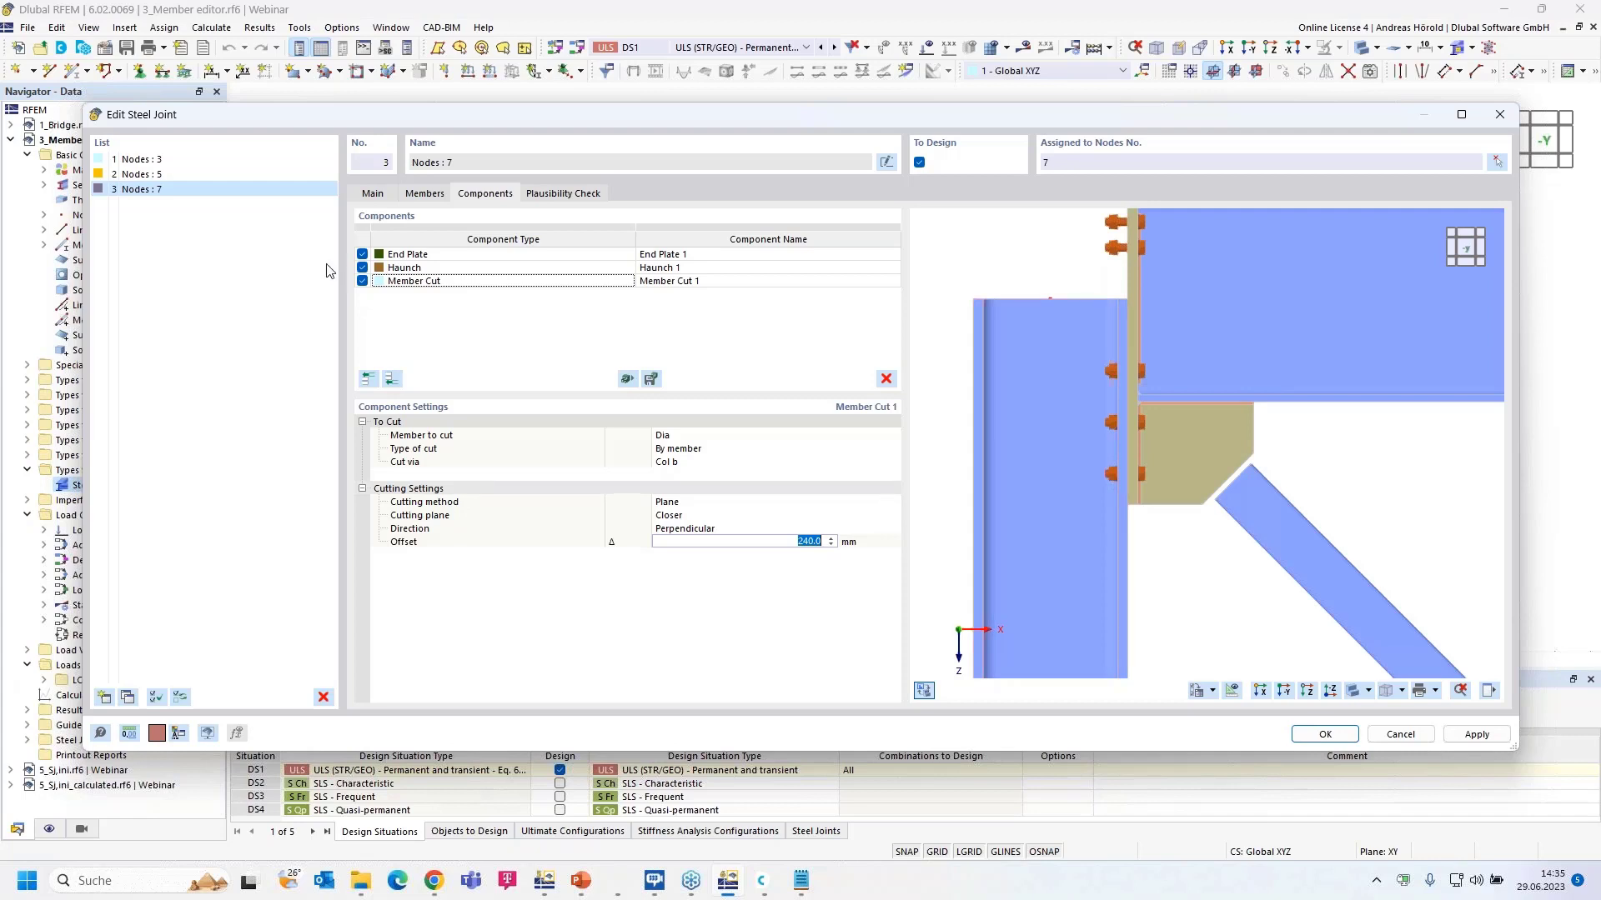
Step: Add a second Member Cut component to the node 7 joint
{"action": "left_click", "coordinate": [392, 380]}
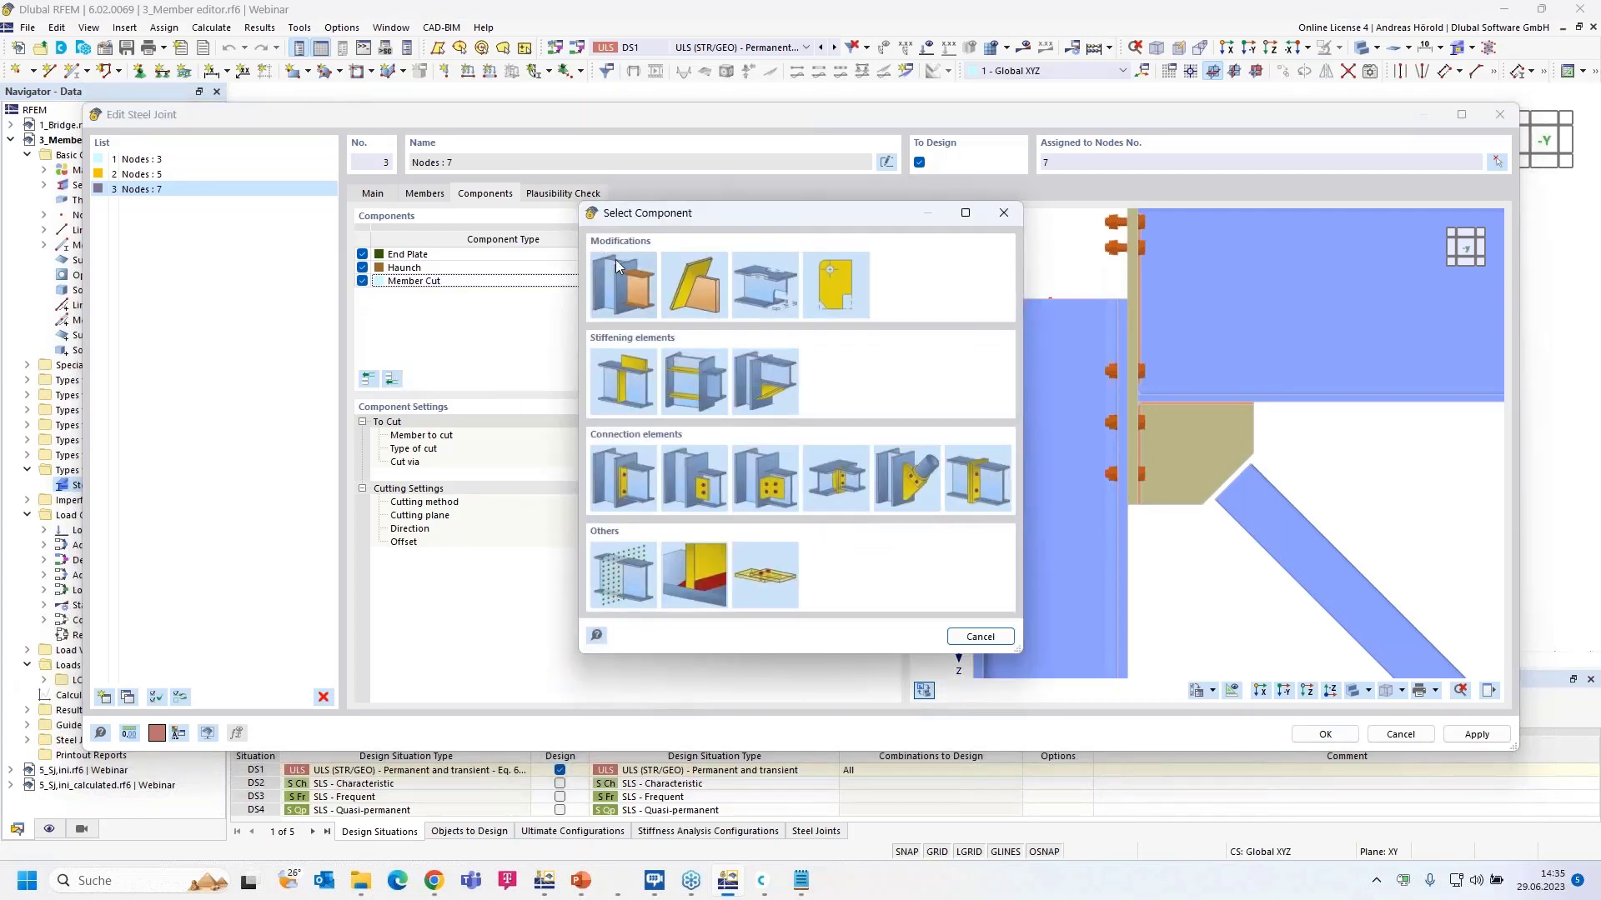
{"action": "double_click", "coordinate": [631, 286]}
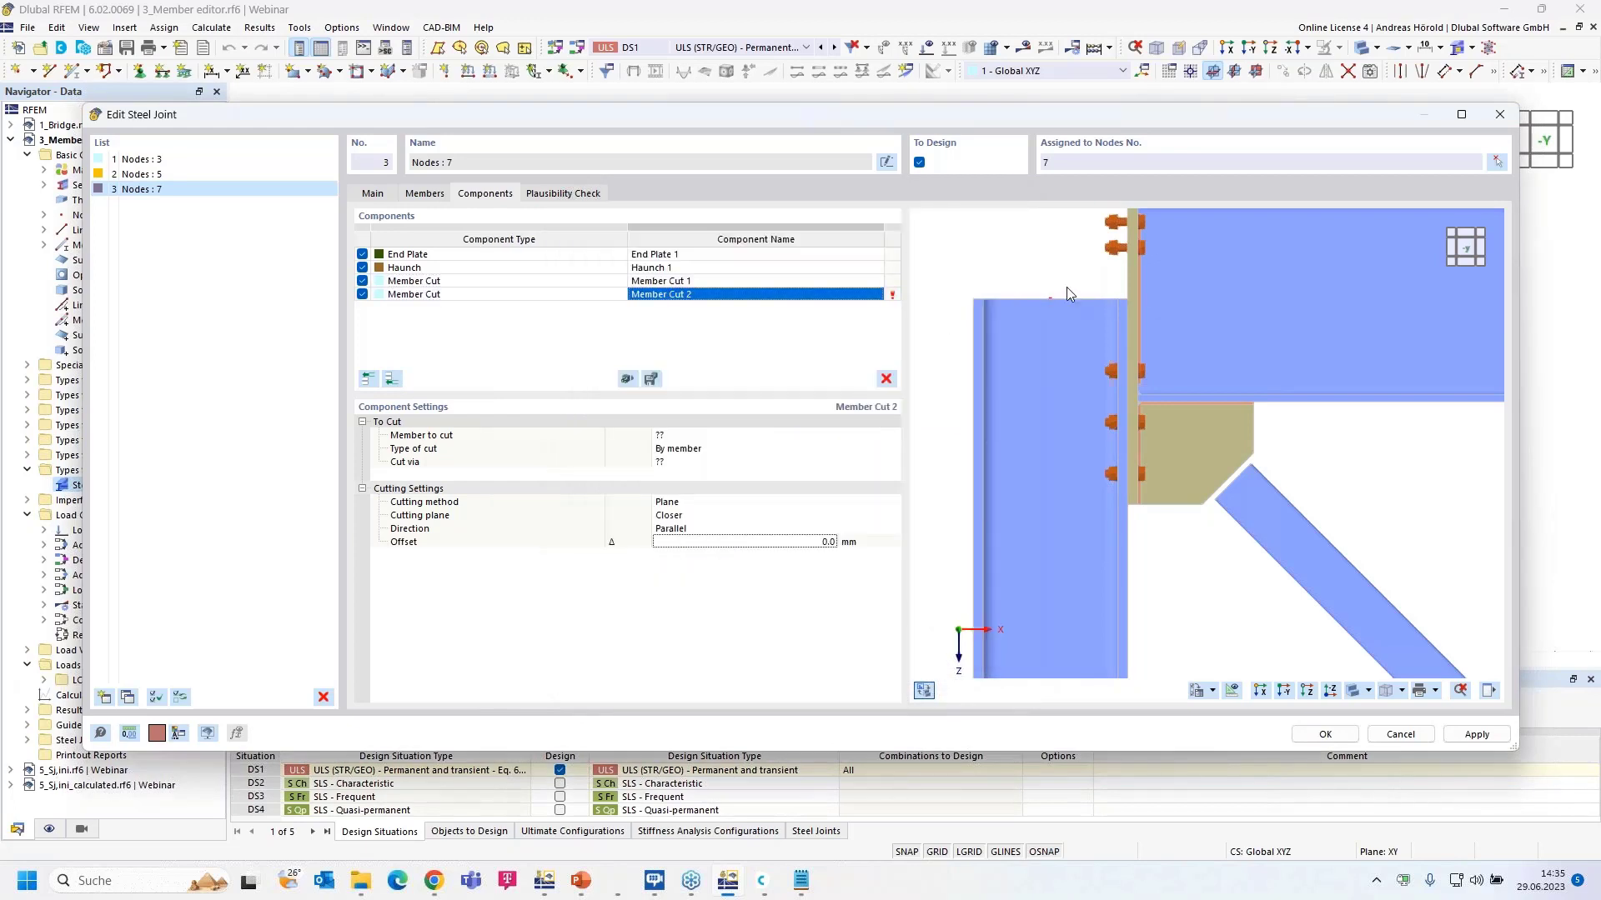
{"action": "scroll", "coordinate": [1061, 287], "scroll_direction": "down", "scroll_amount": 3}
{"action": "middle_click_drag", "start_coordinate": [1060, 286], "coordinate": [1054, 348]}
{"action": "scroll", "coordinate": [1053, 347], "scroll_direction": "up", "scroll_amount": 1}
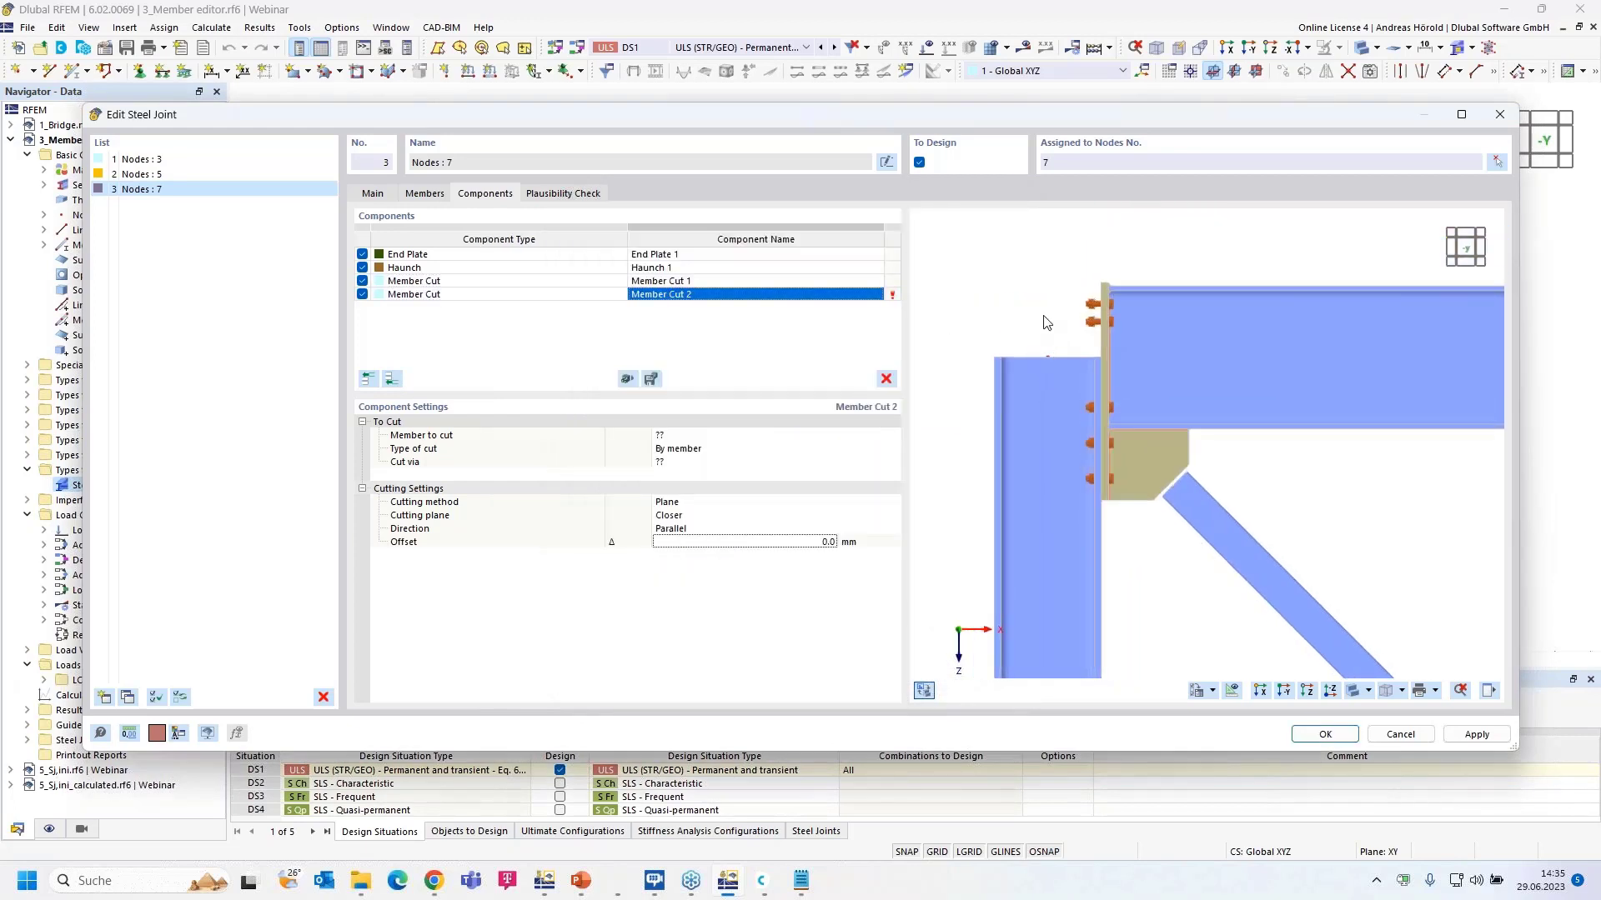
Step: Define Member Cut 2 to cut member Col b via member Hor
{"action": "left_click", "coordinate": [687, 436]}
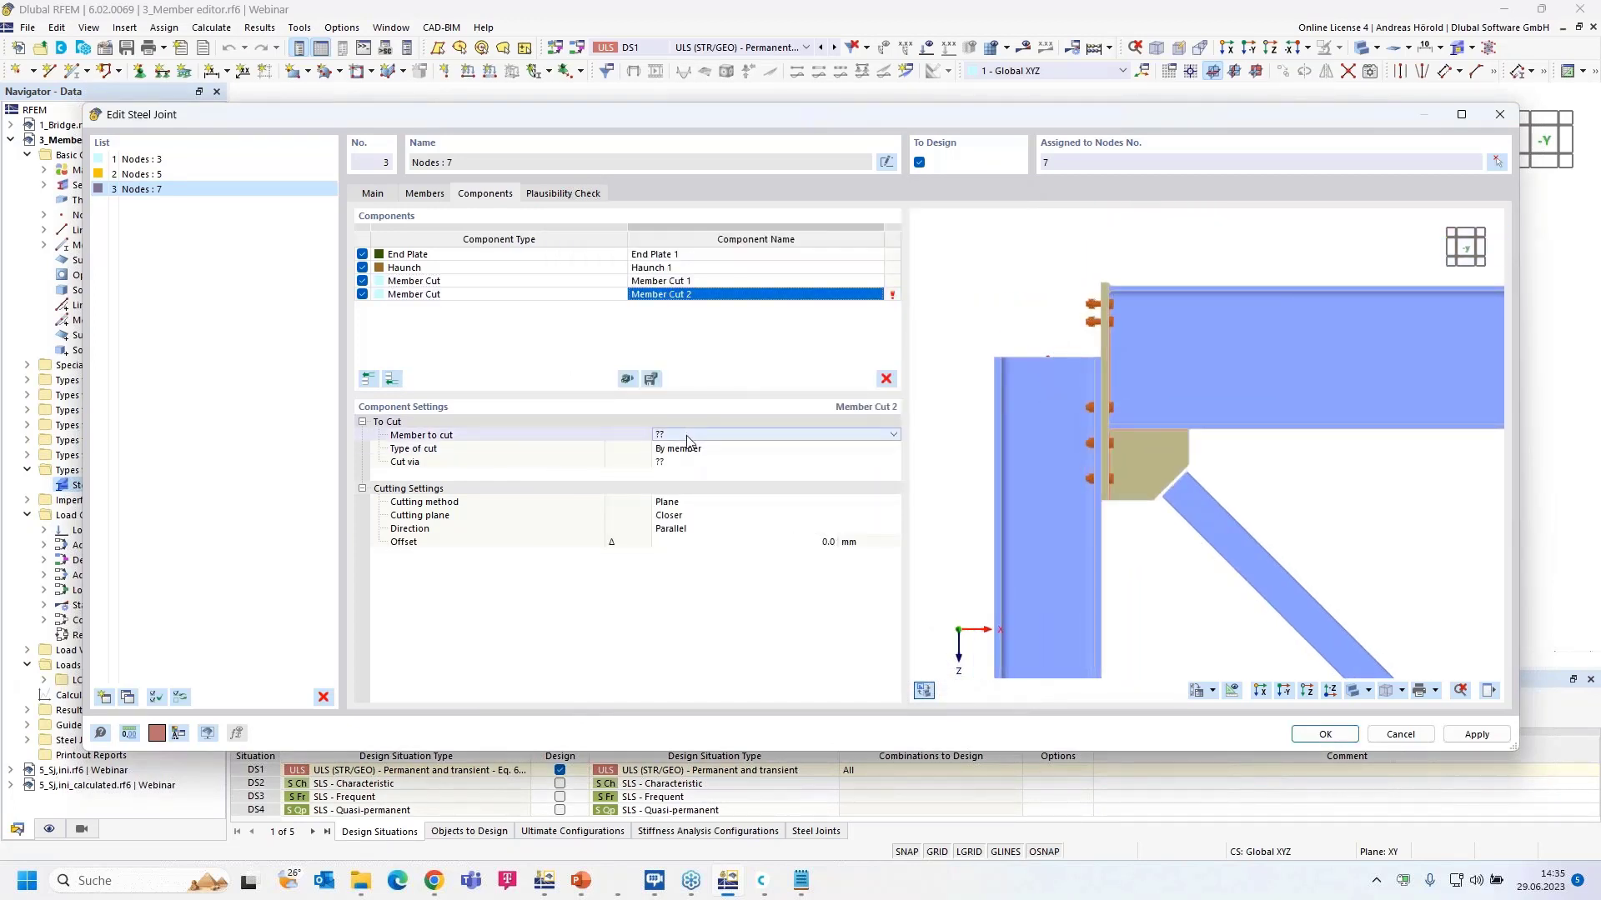
{"action": "left_click", "coordinate": [734, 435]}
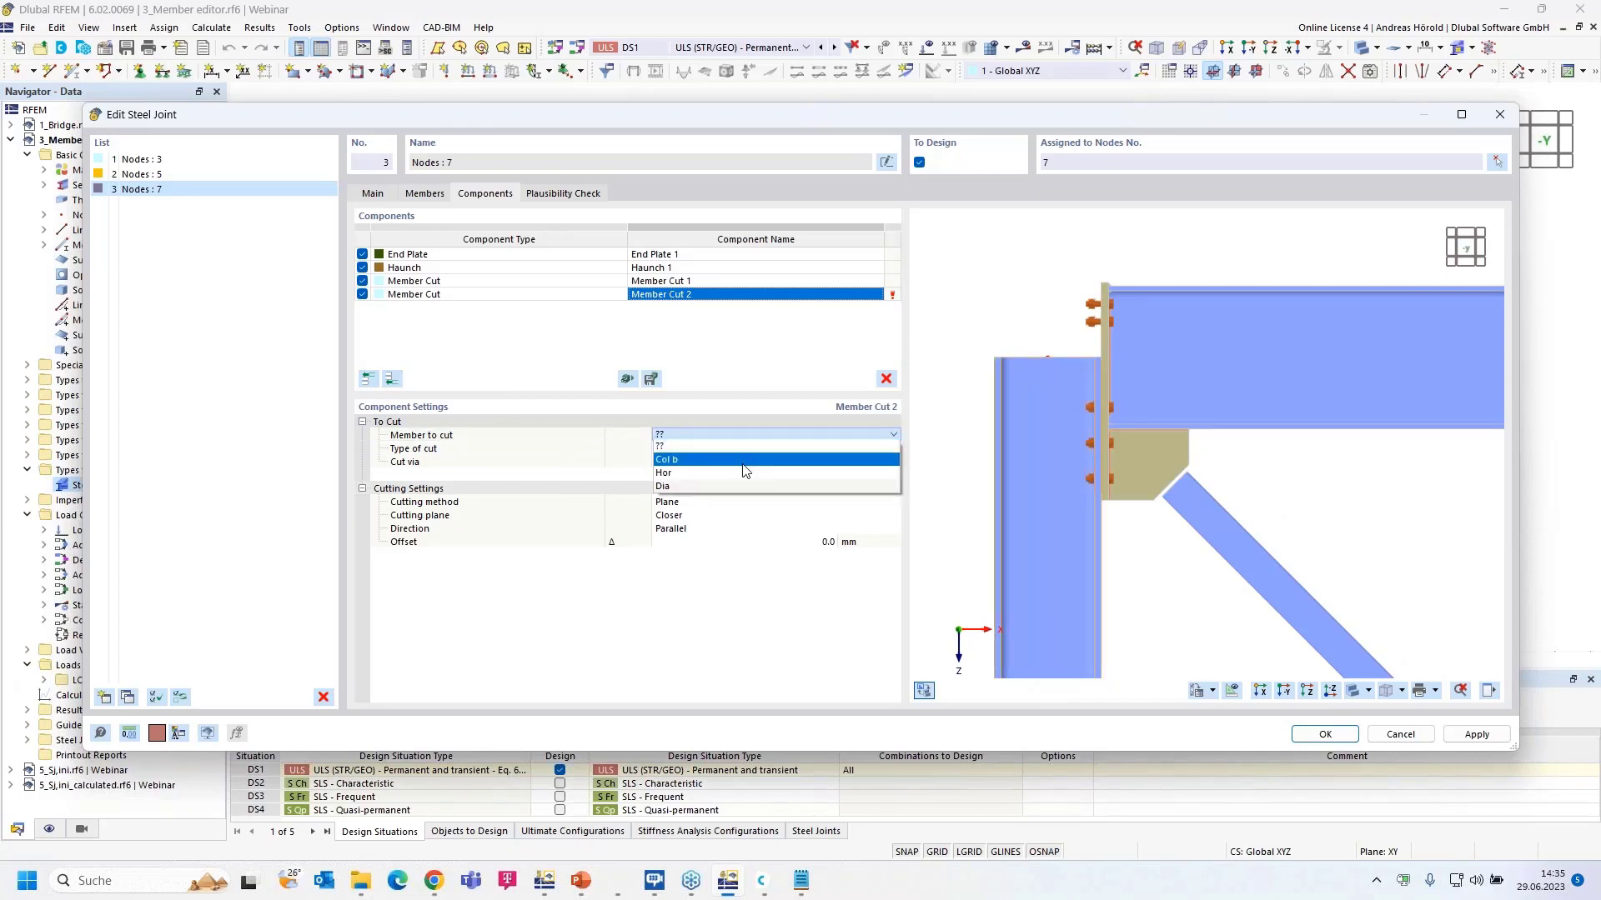
{"action": "left_click", "coordinate": [744, 459]}
{"action": "left_click", "coordinate": [772, 425]}
{"action": "left_click", "coordinate": [728, 464]}
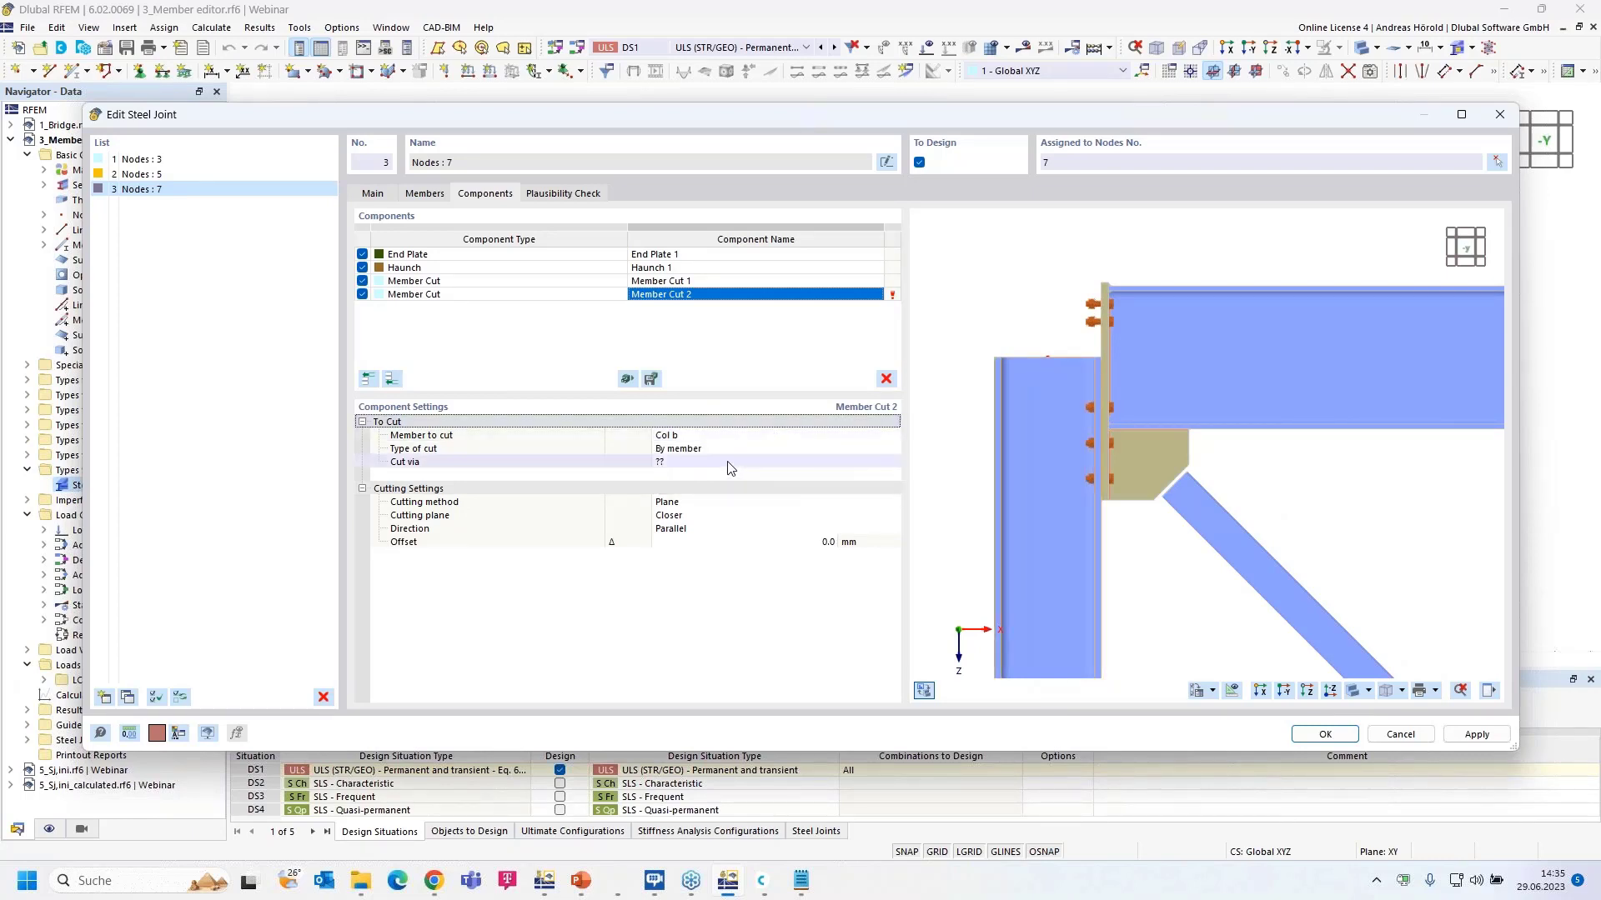
{"action": "left_click", "coordinate": [727, 462]}
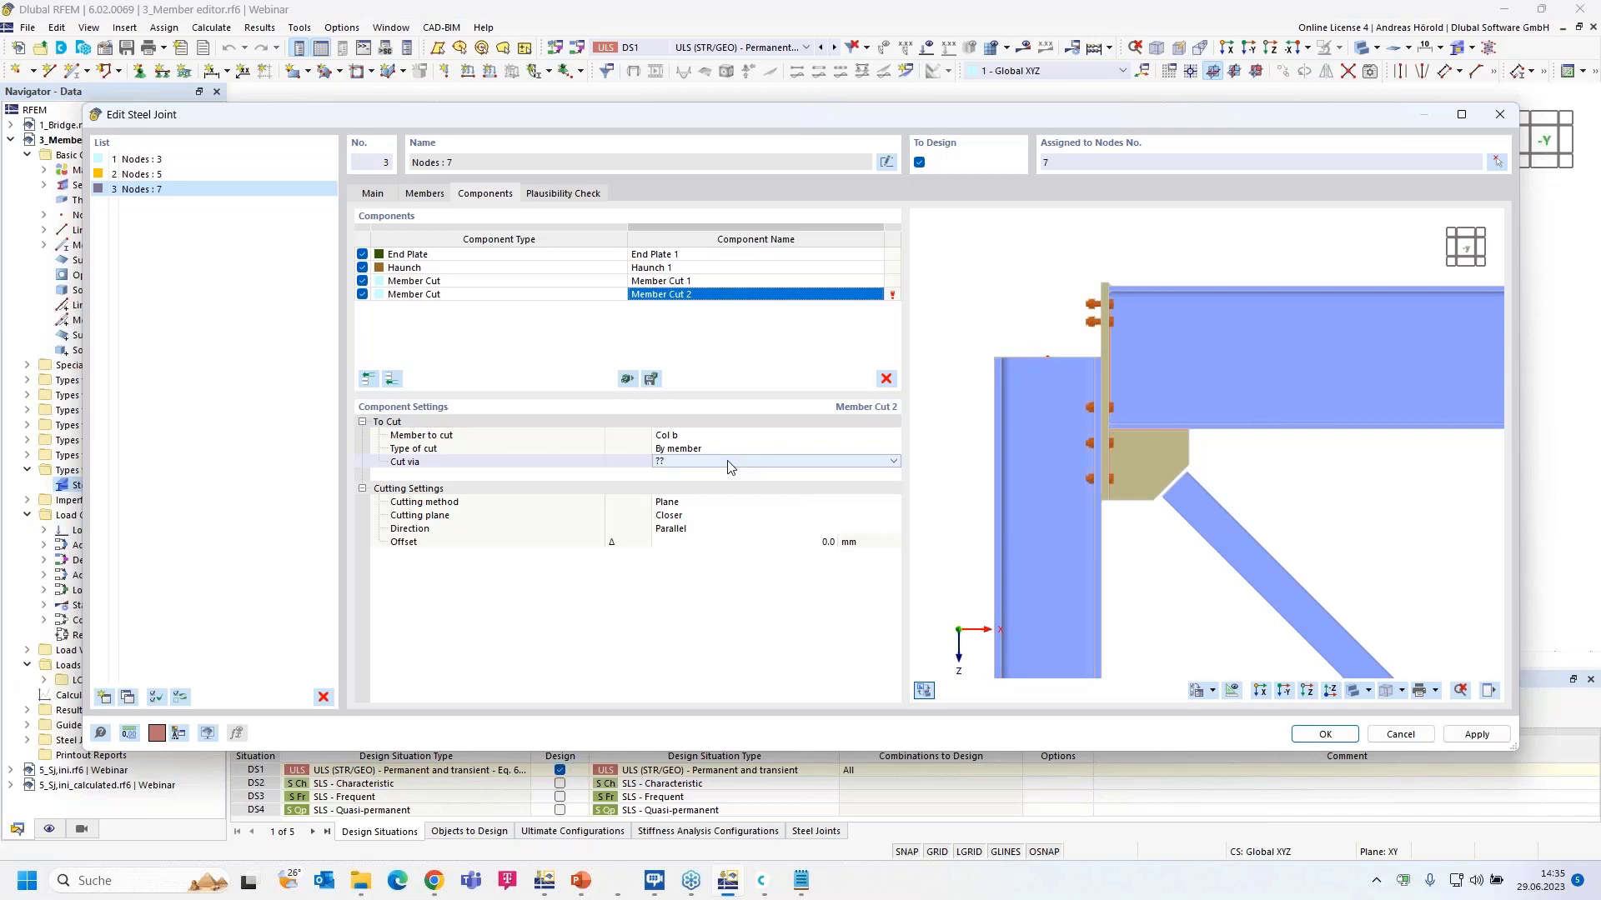
{"action": "left_click", "coordinate": [729, 460]}
{"action": "left_click", "coordinate": [717, 485]}
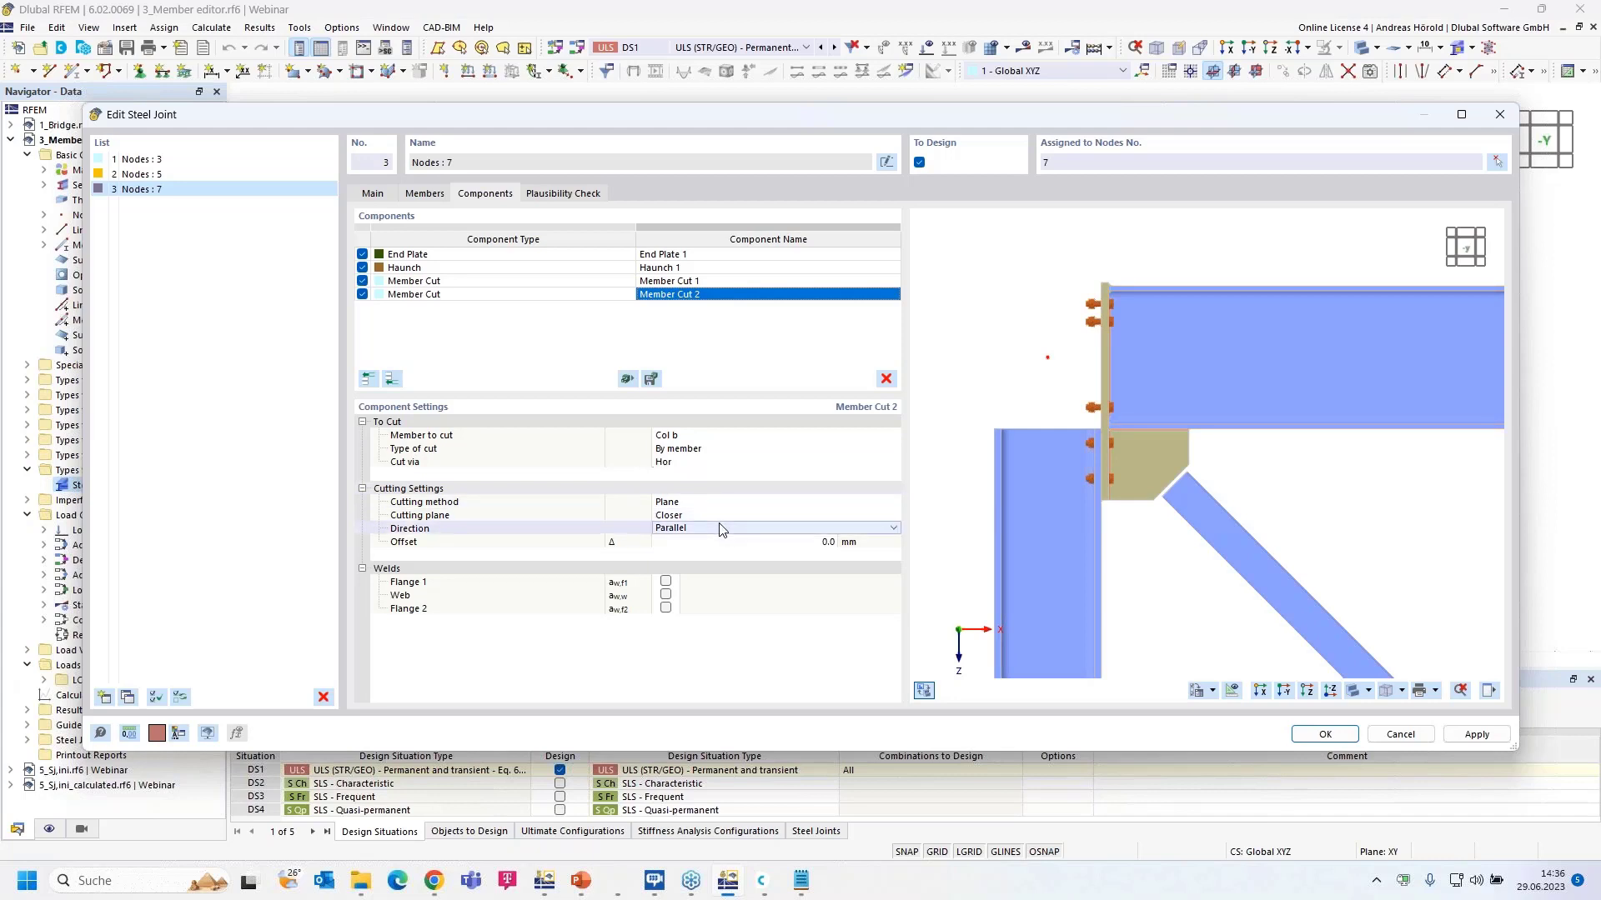
Step: Set the cutting plane of Member Cut 2 to Farther with an offset of -50 mm
{"action": "left_click", "coordinate": [723, 517]}
{"action": "left_click", "coordinate": [739, 515]}
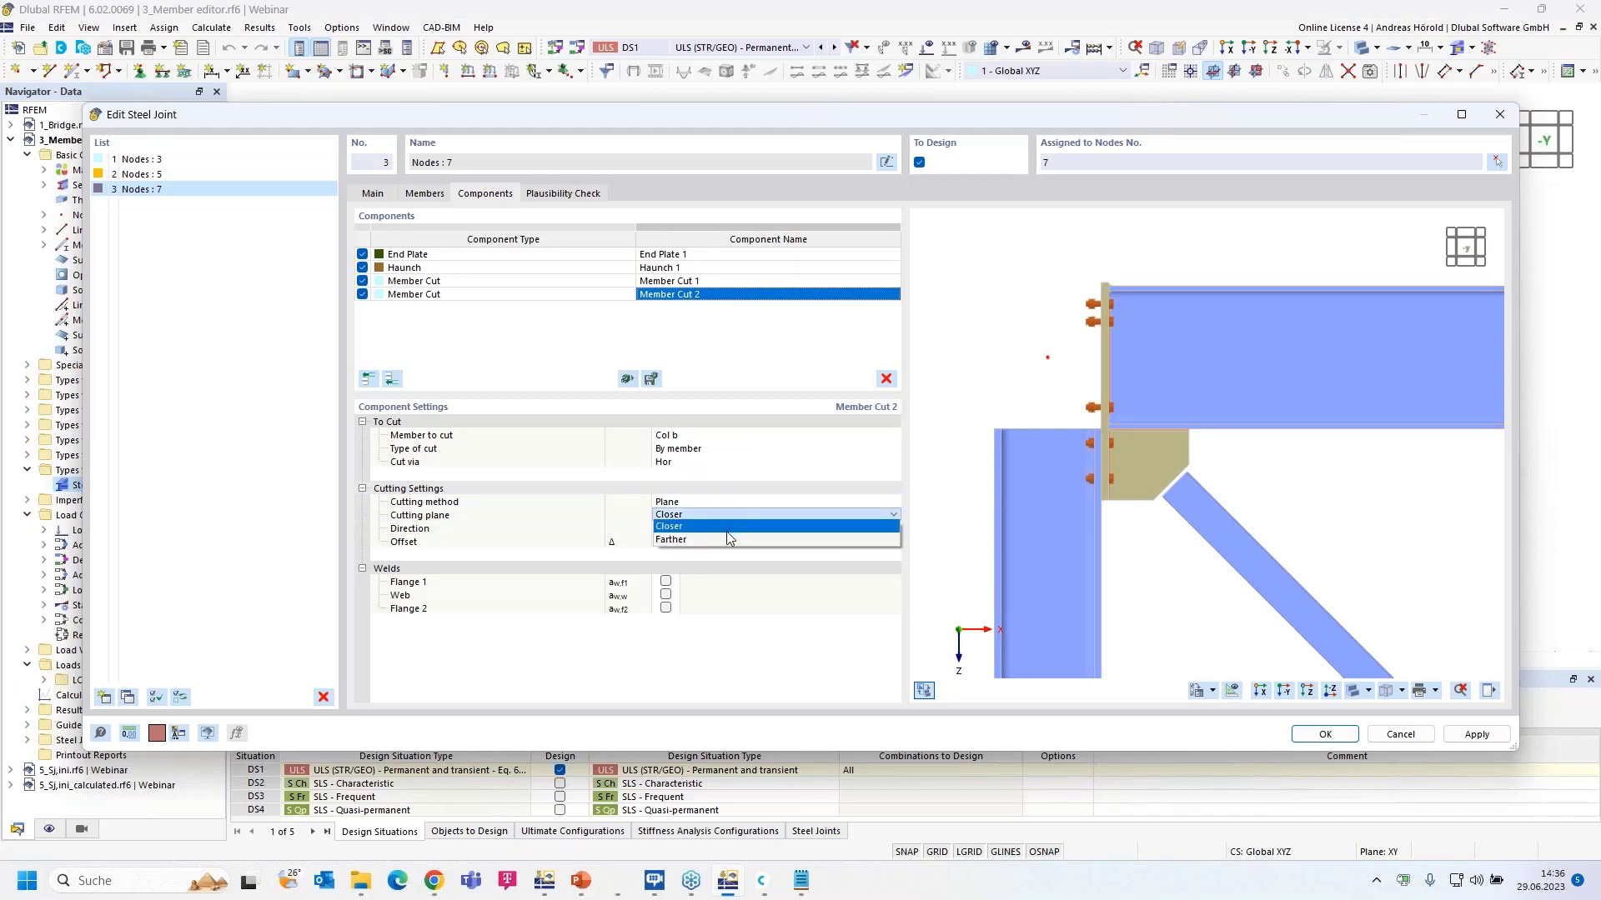
{"action": "left_click", "coordinate": [726, 537]}
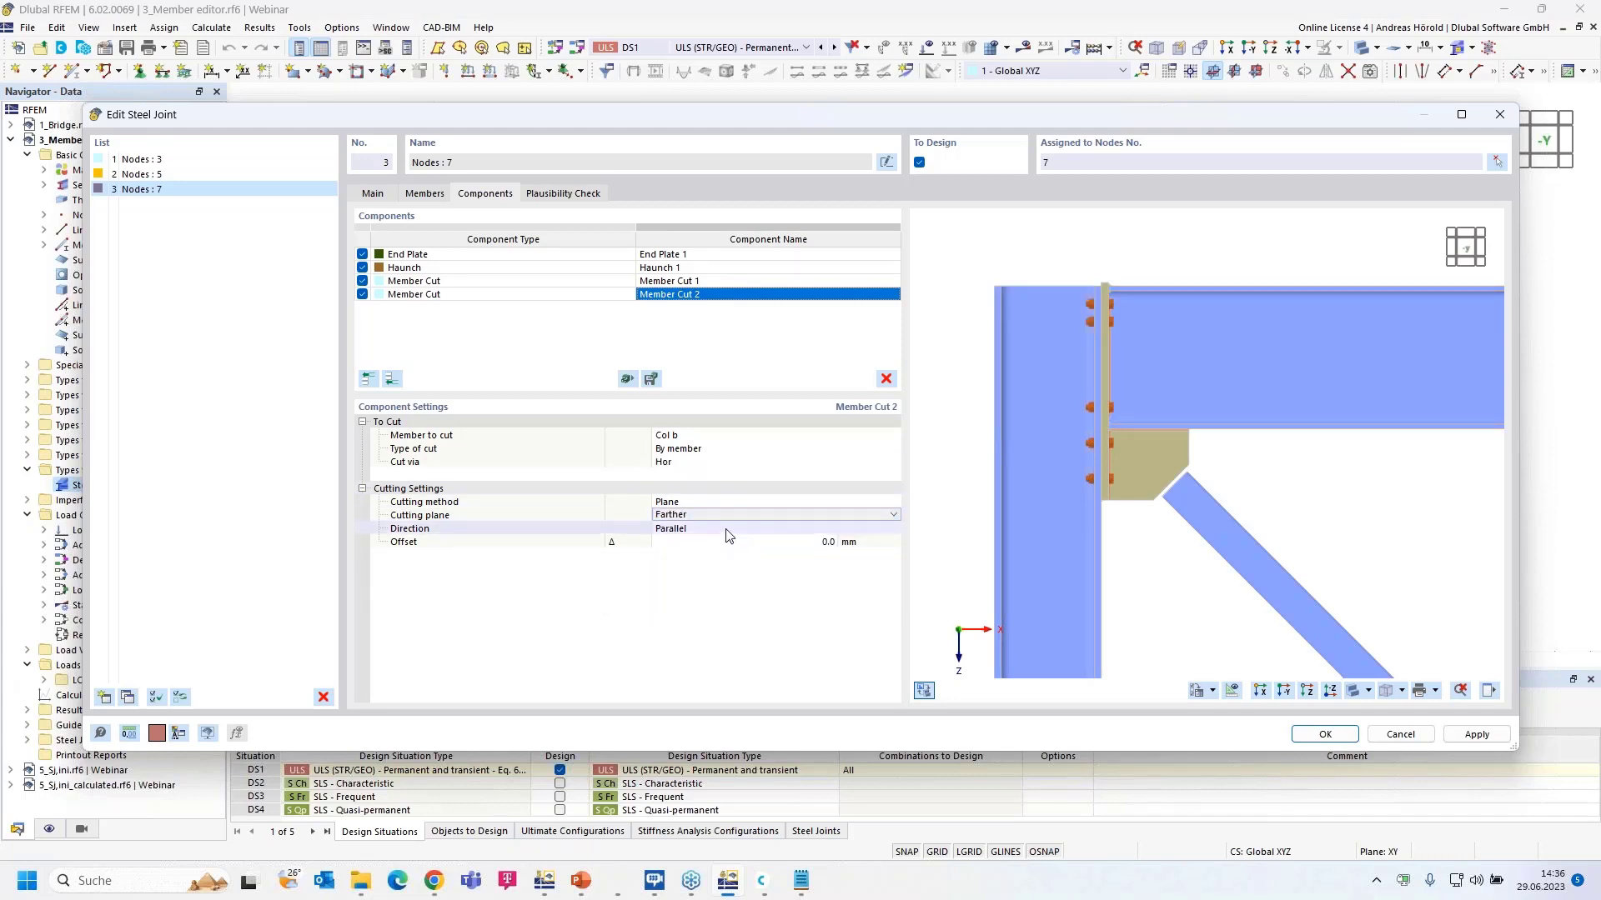
{"action": "left_click", "coordinate": [792, 542]}
{"action": "type", "text": "-"}
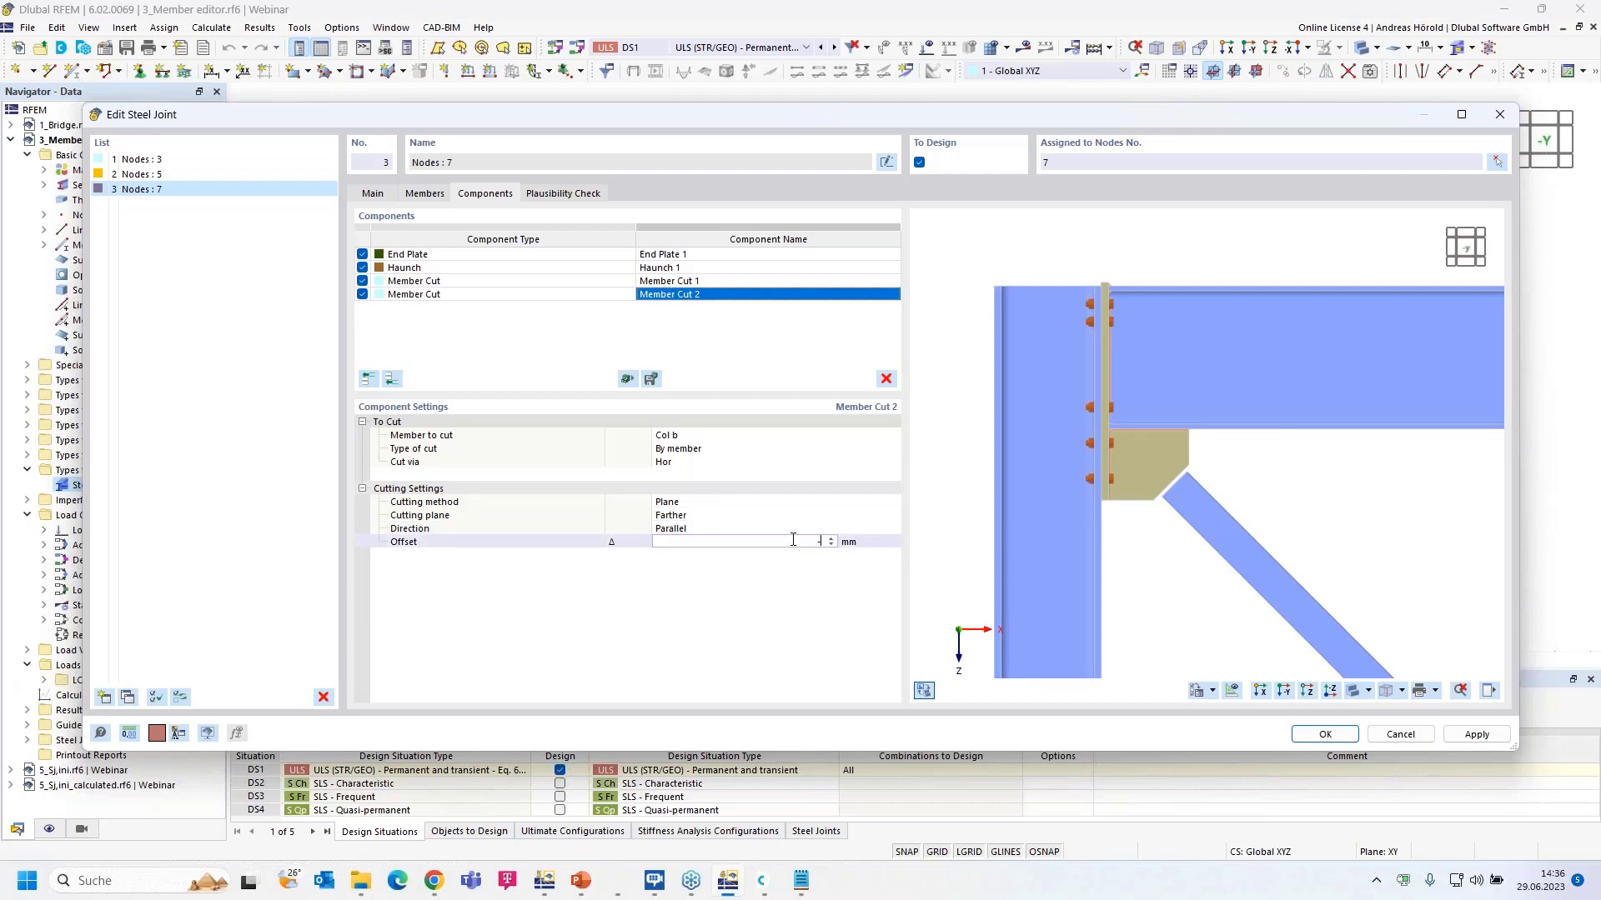
{"action": "type", "text": "50"}
{"action": "key", "text": "Return"}
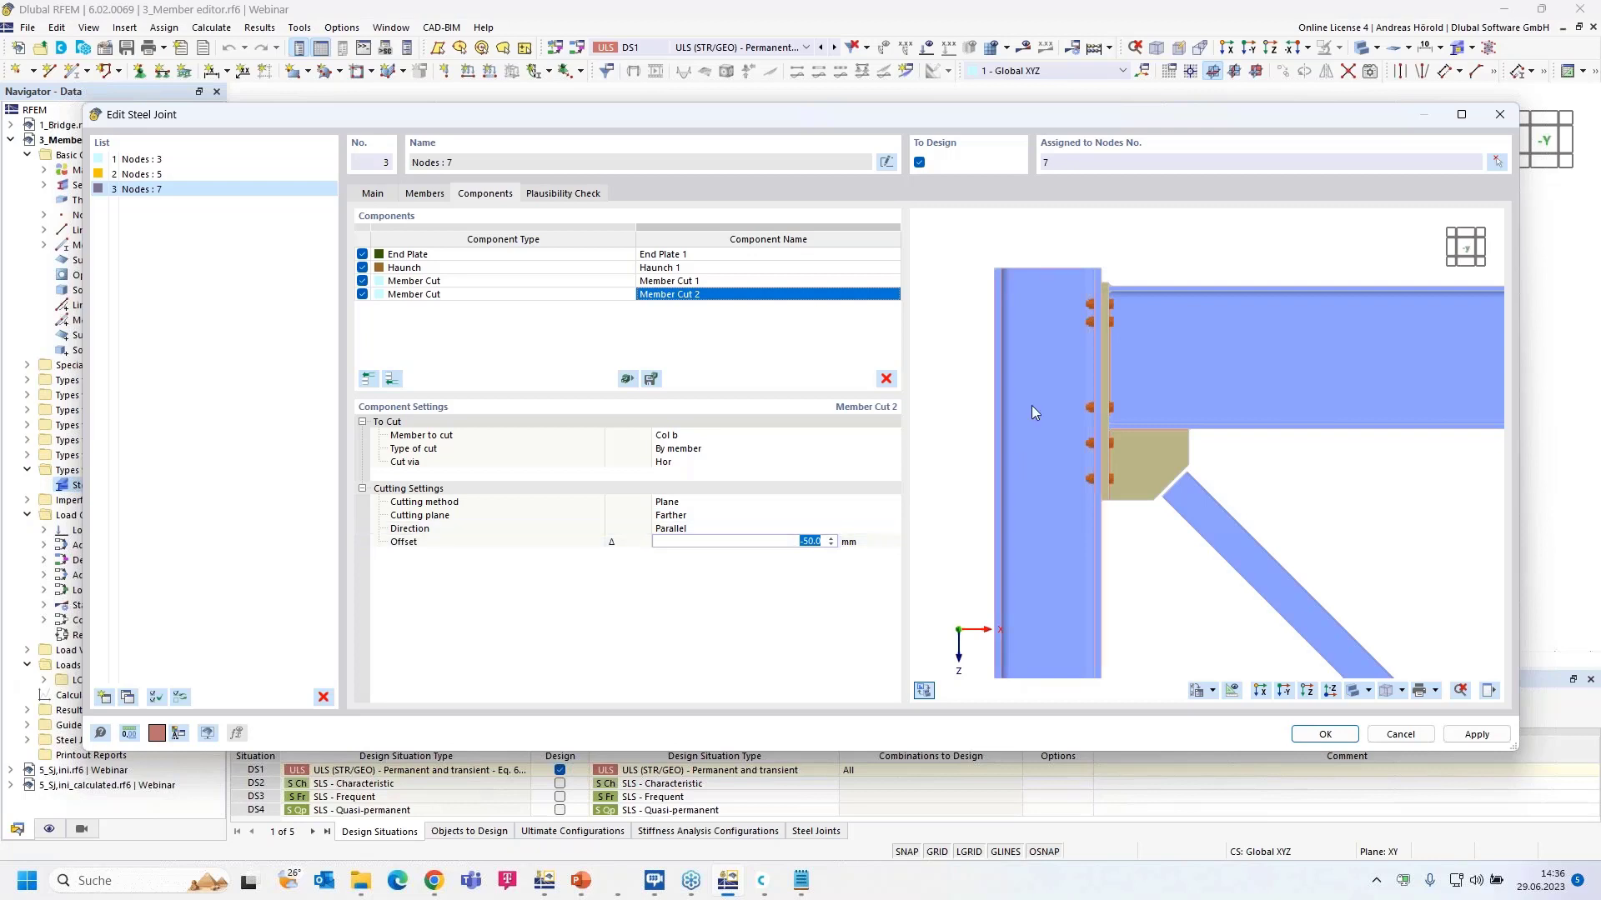
{"action": "scroll", "coordinate": [1078, 257], "scroll_direction": "up", "scroll_amount": 3}
{"action": "scroll", "coordinate": [1100, 288], "scroll_direction": "down", "scroll_amount": 2}
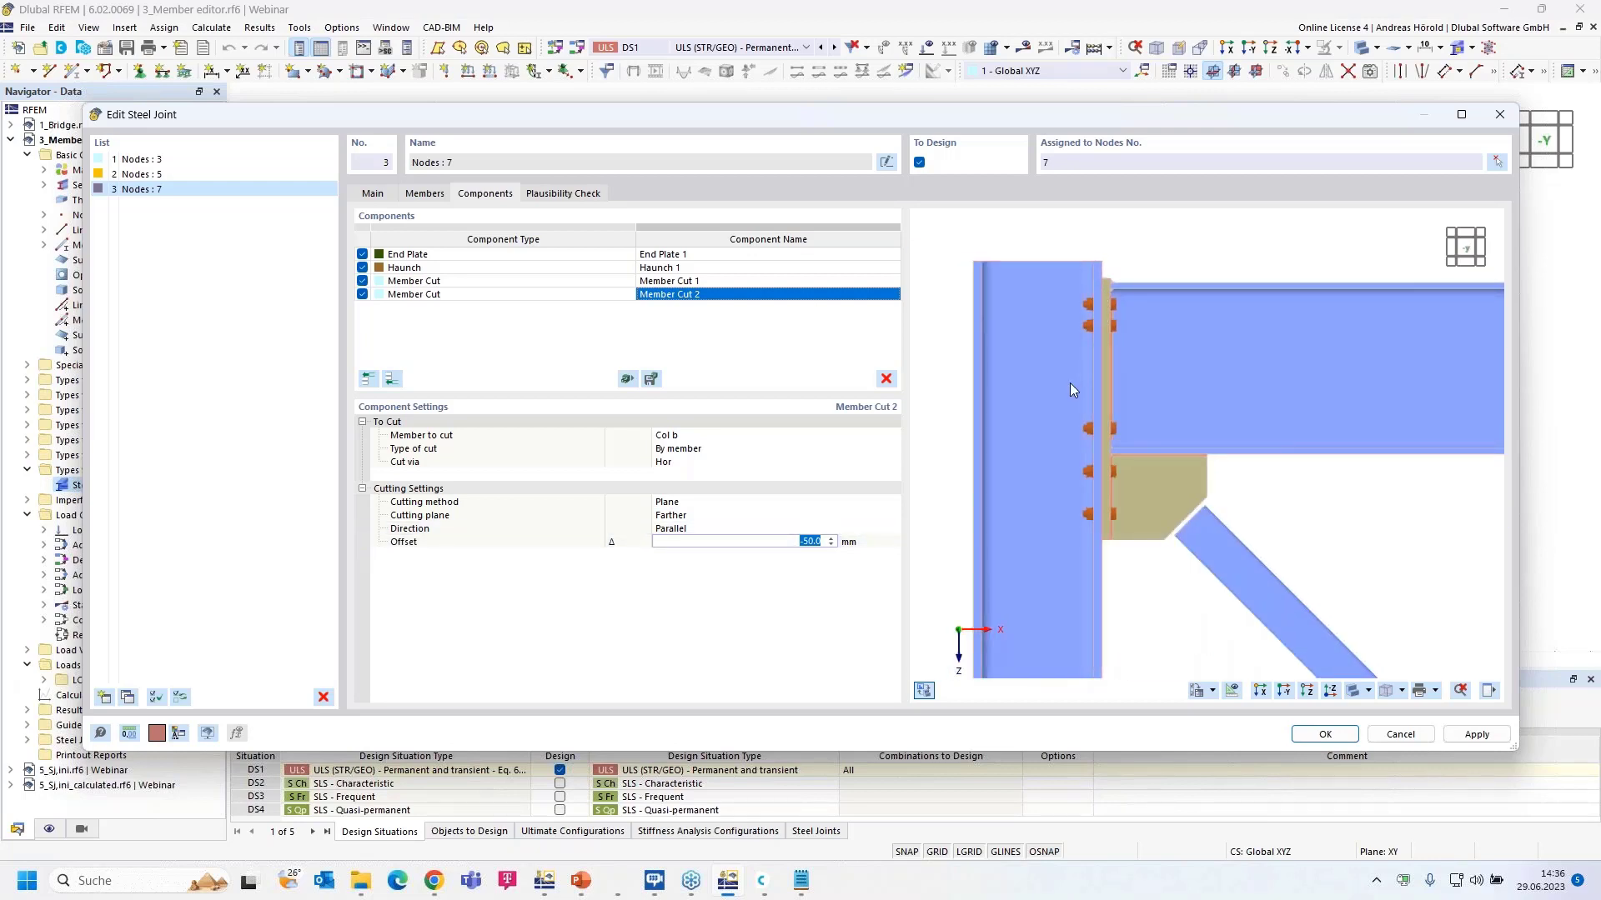
{"action": "scroll", "coordinate": [1048, 446], "scroll_direction": "down", "scroll_amount": 1}
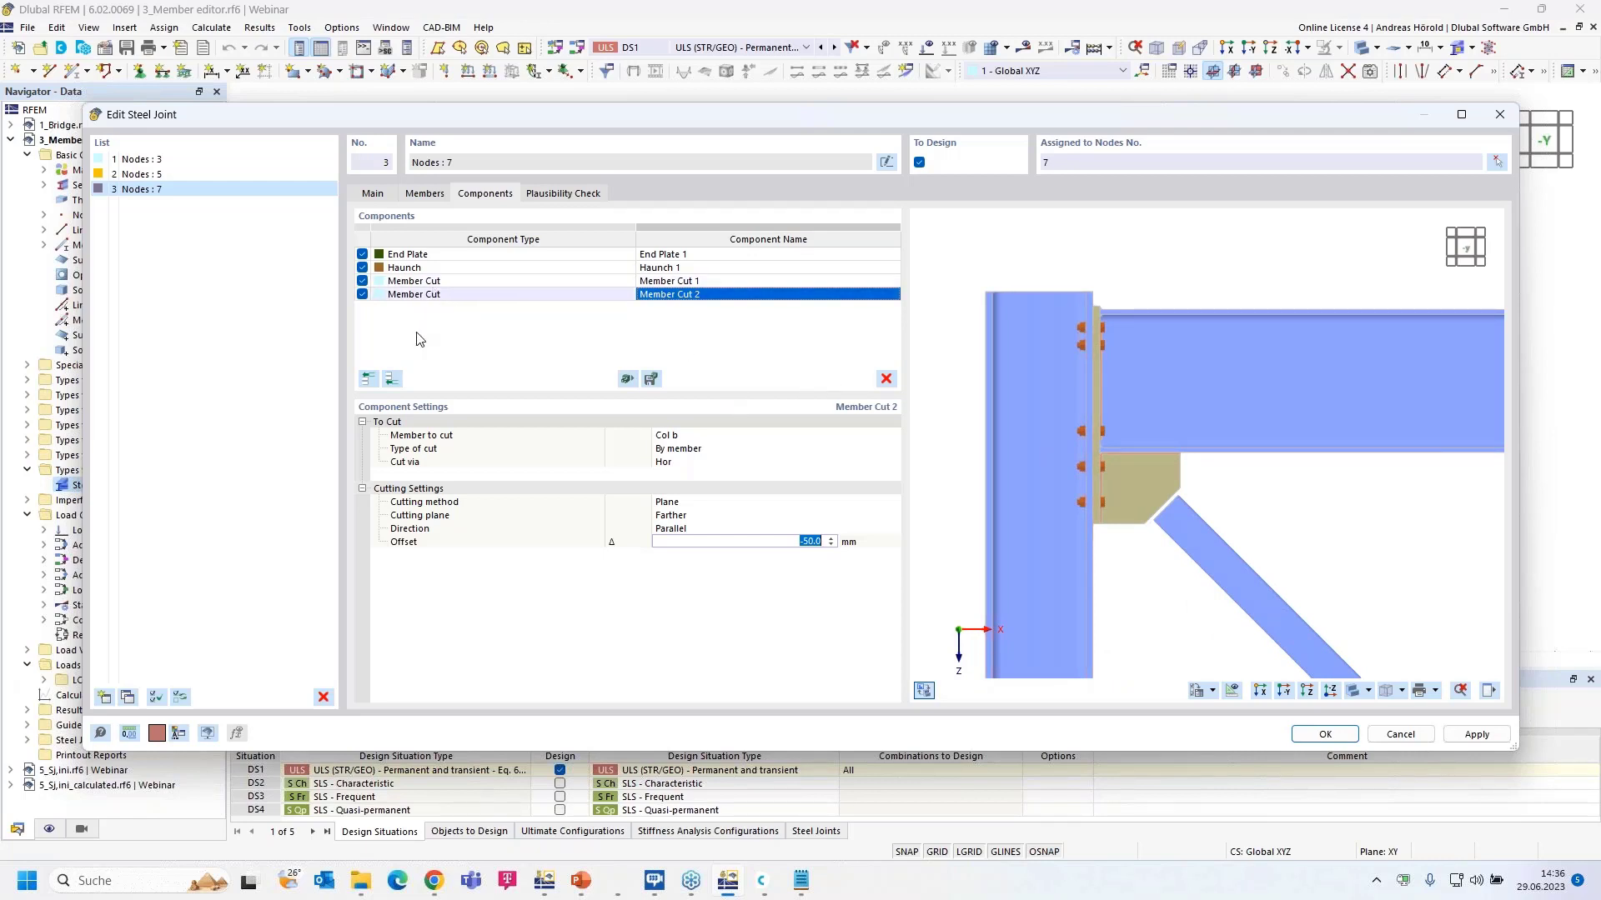
Step: Add a Plate component to the node 7 joint
{"action": "left_click", "coordinate": [390, 379]}
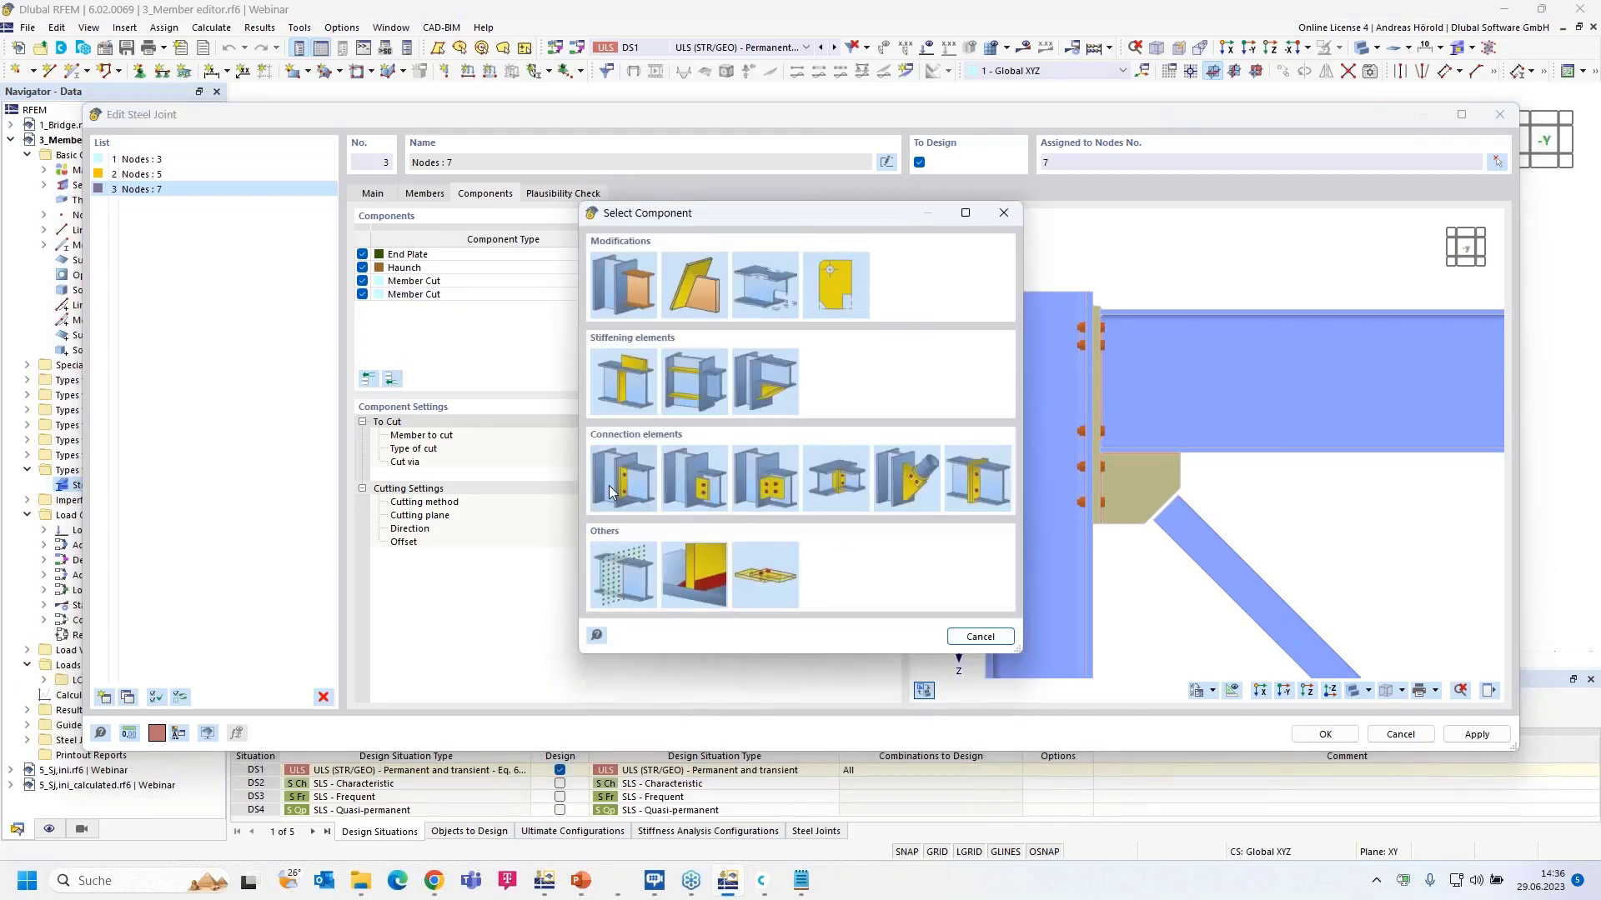
{"action": "left_click", "coordinate": [624, 372]}
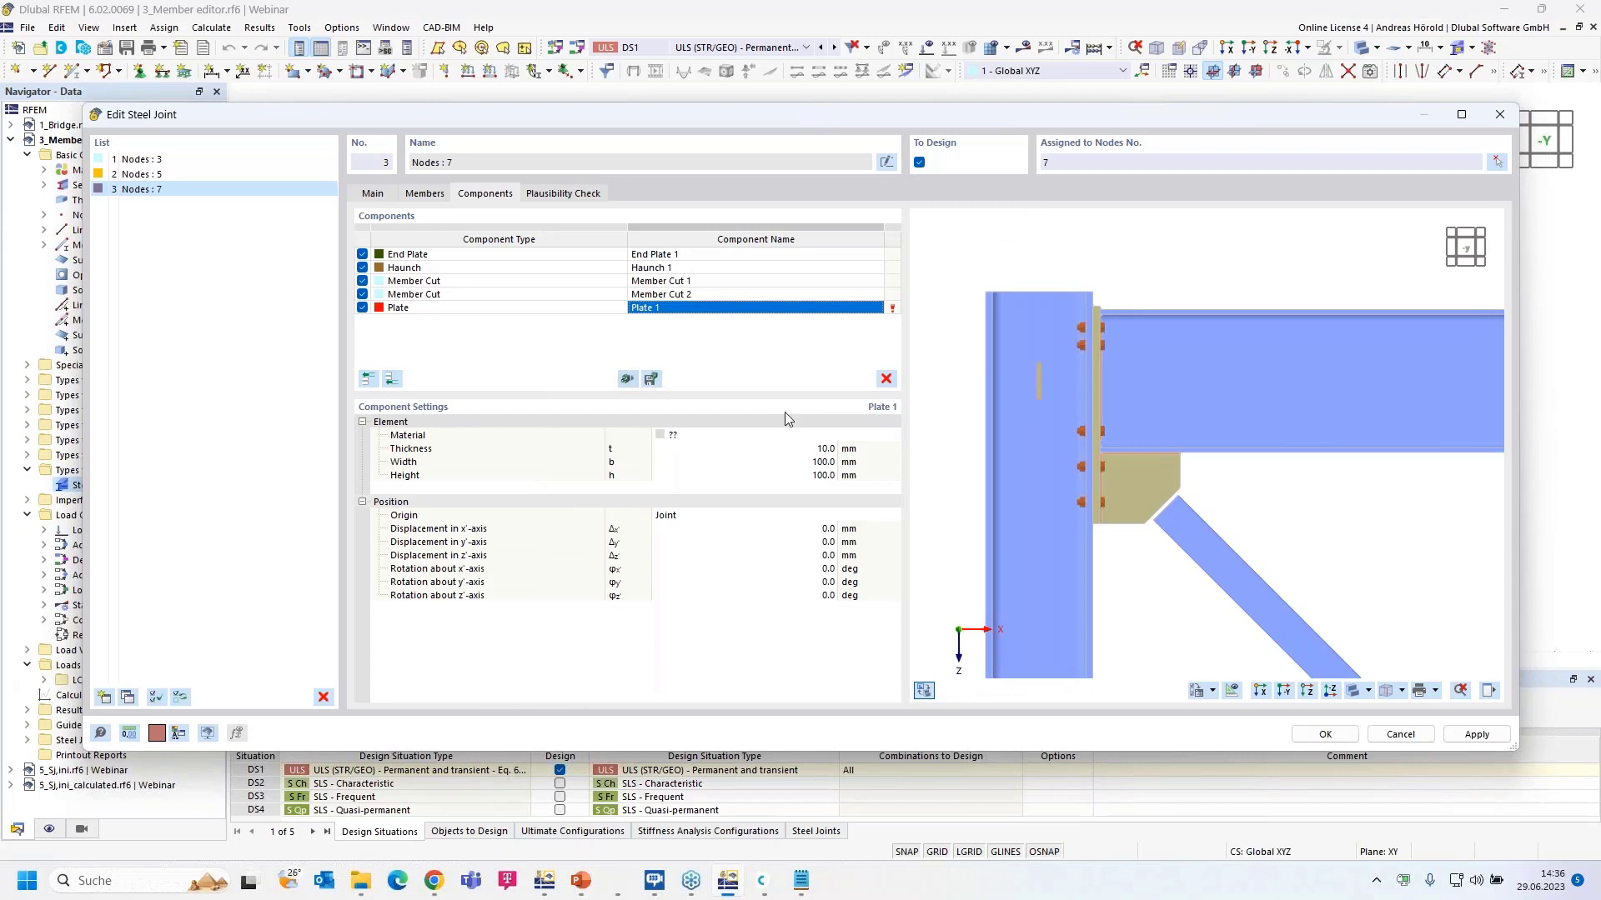
{"action": "scroll", "coordinate": [1179, 494], "scroll_direction": "up", "scroll_amount": 4}
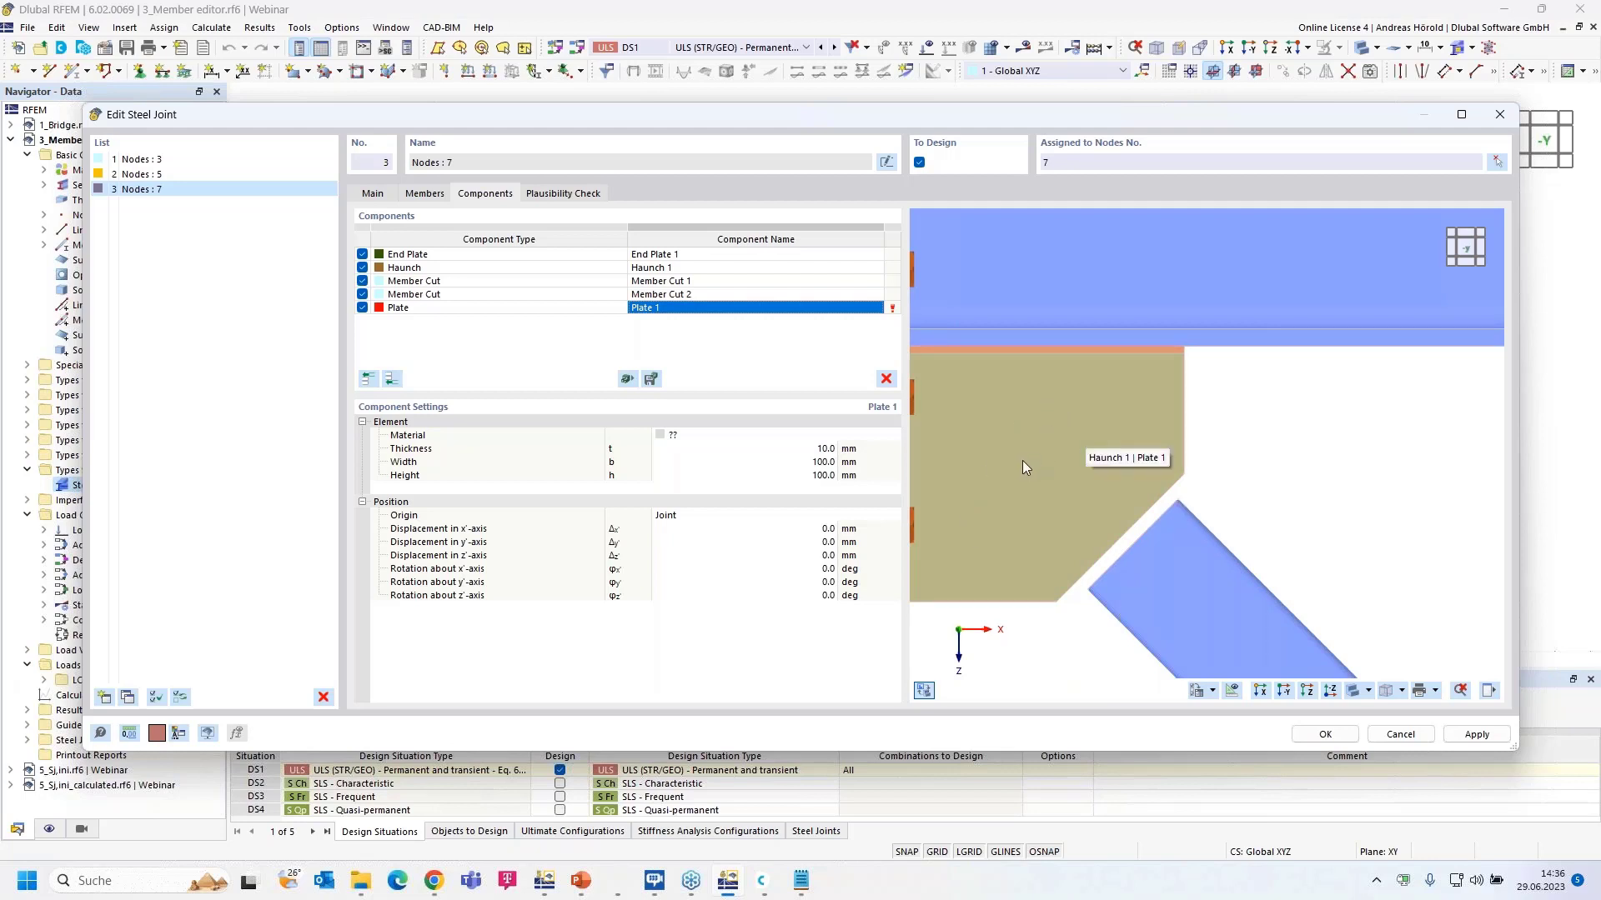
Step: Assign material 1 - S355H to Plate 1 of the node 7 joint
{"action": "scroll", "coordinate": [1017, 466], "scroll_direction": "down", "scroll_amount": 3}
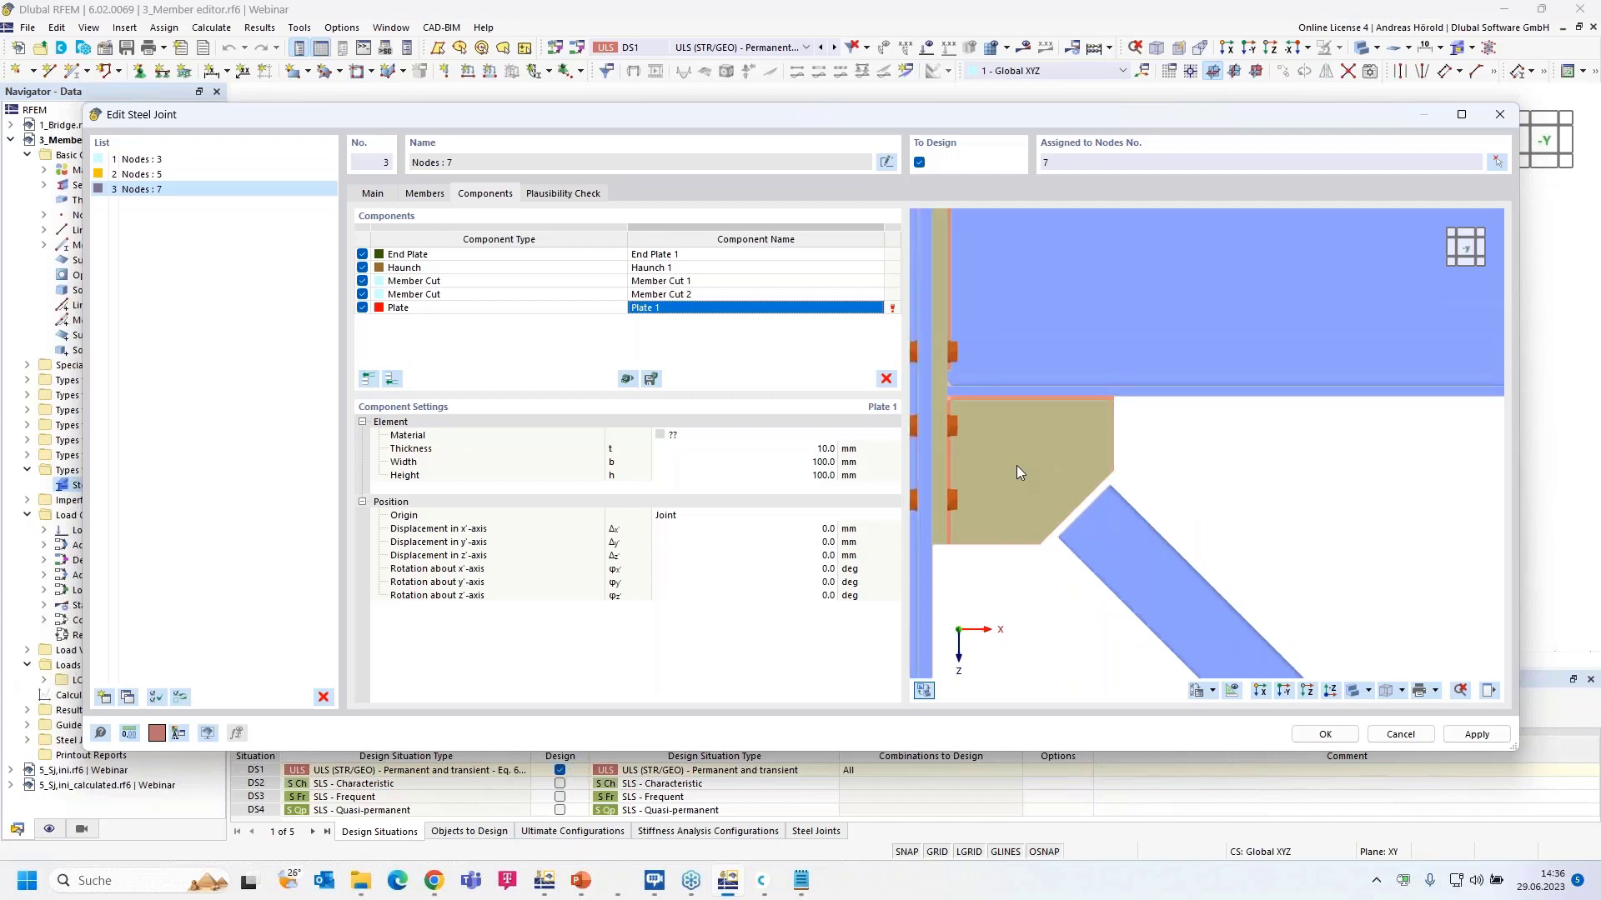
{"action": "middle_click_drag", "start_coordinate": [1017, 465], "coordinate": [1139, 486]}
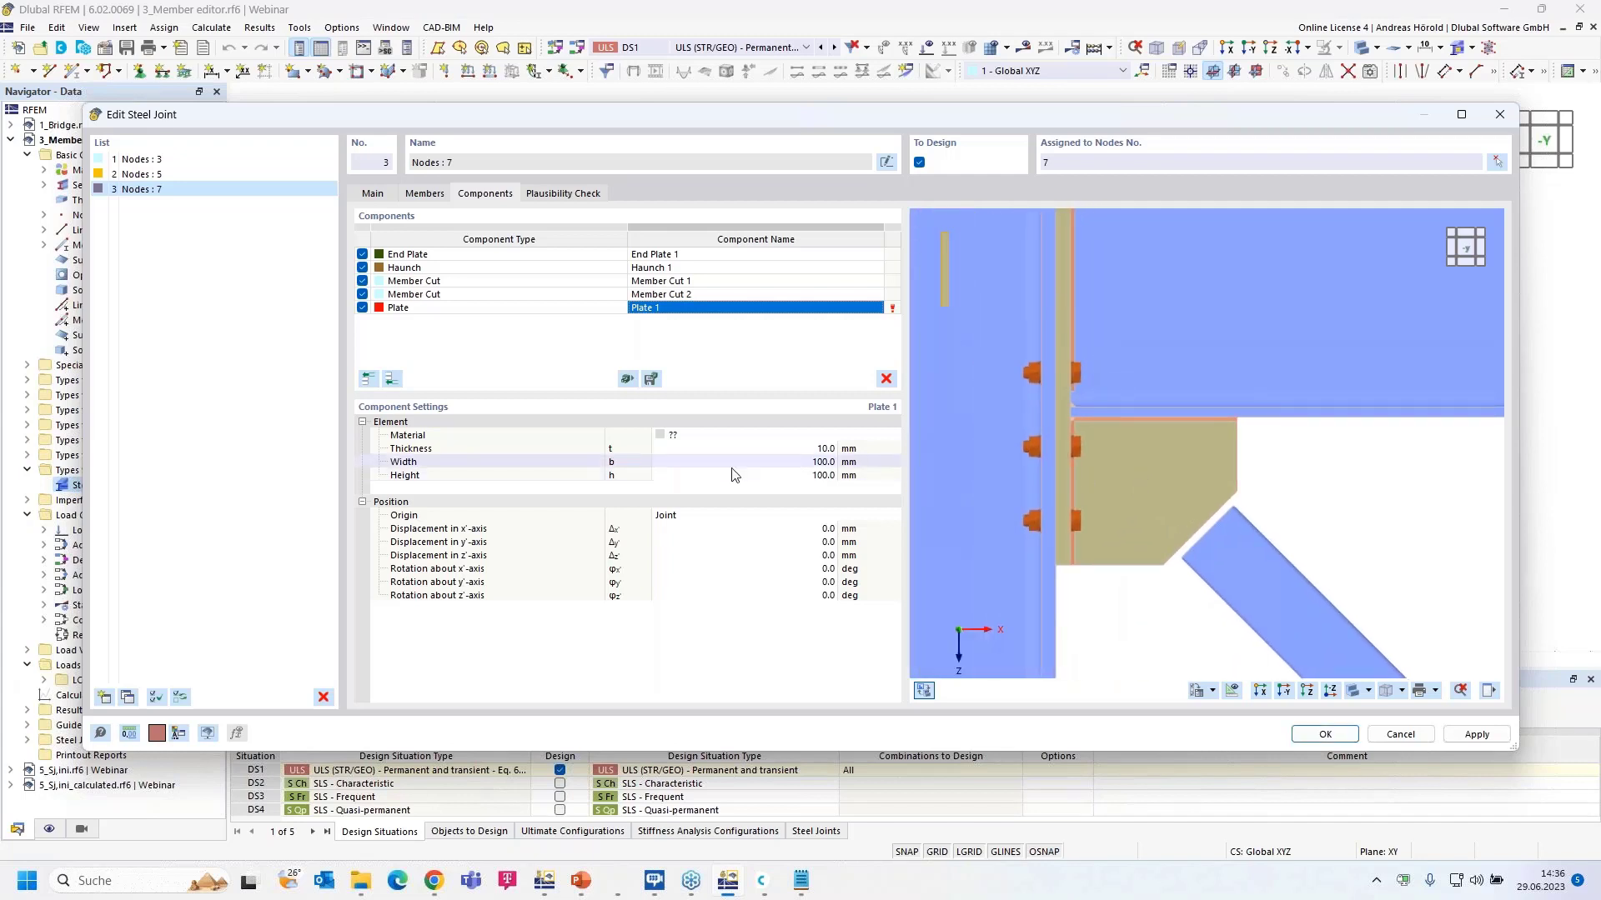
{"action": "left_click", "coordinate": [705, 435]}
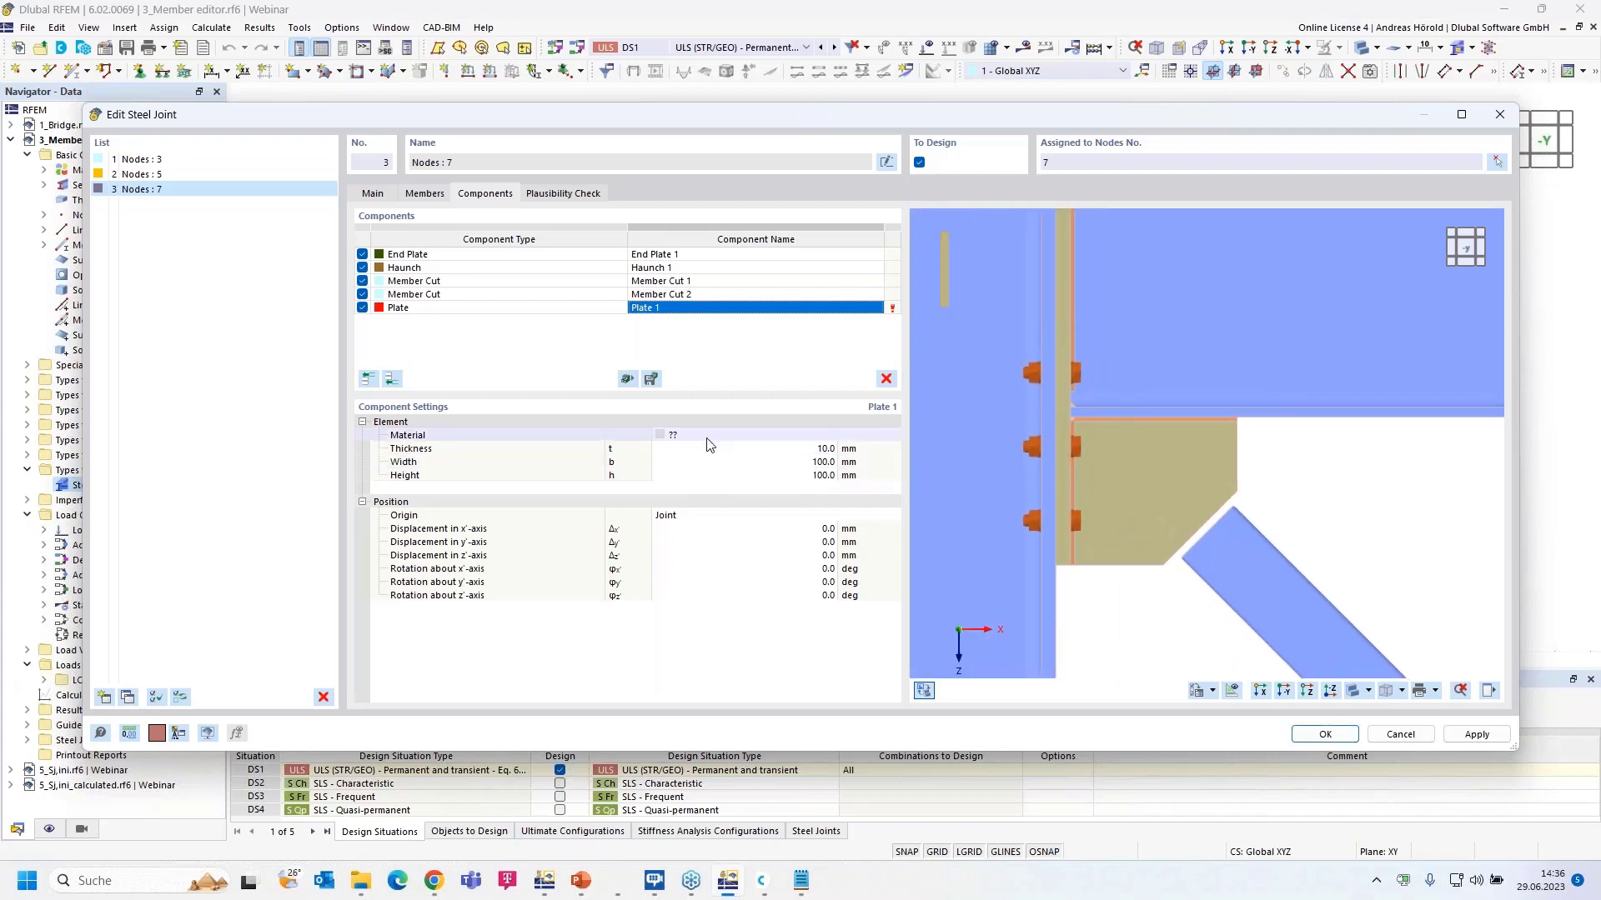
{"action": "left_click", "coordinate": [722, 436]}
{"action": "left_click", "coordinate": [723, 445]}
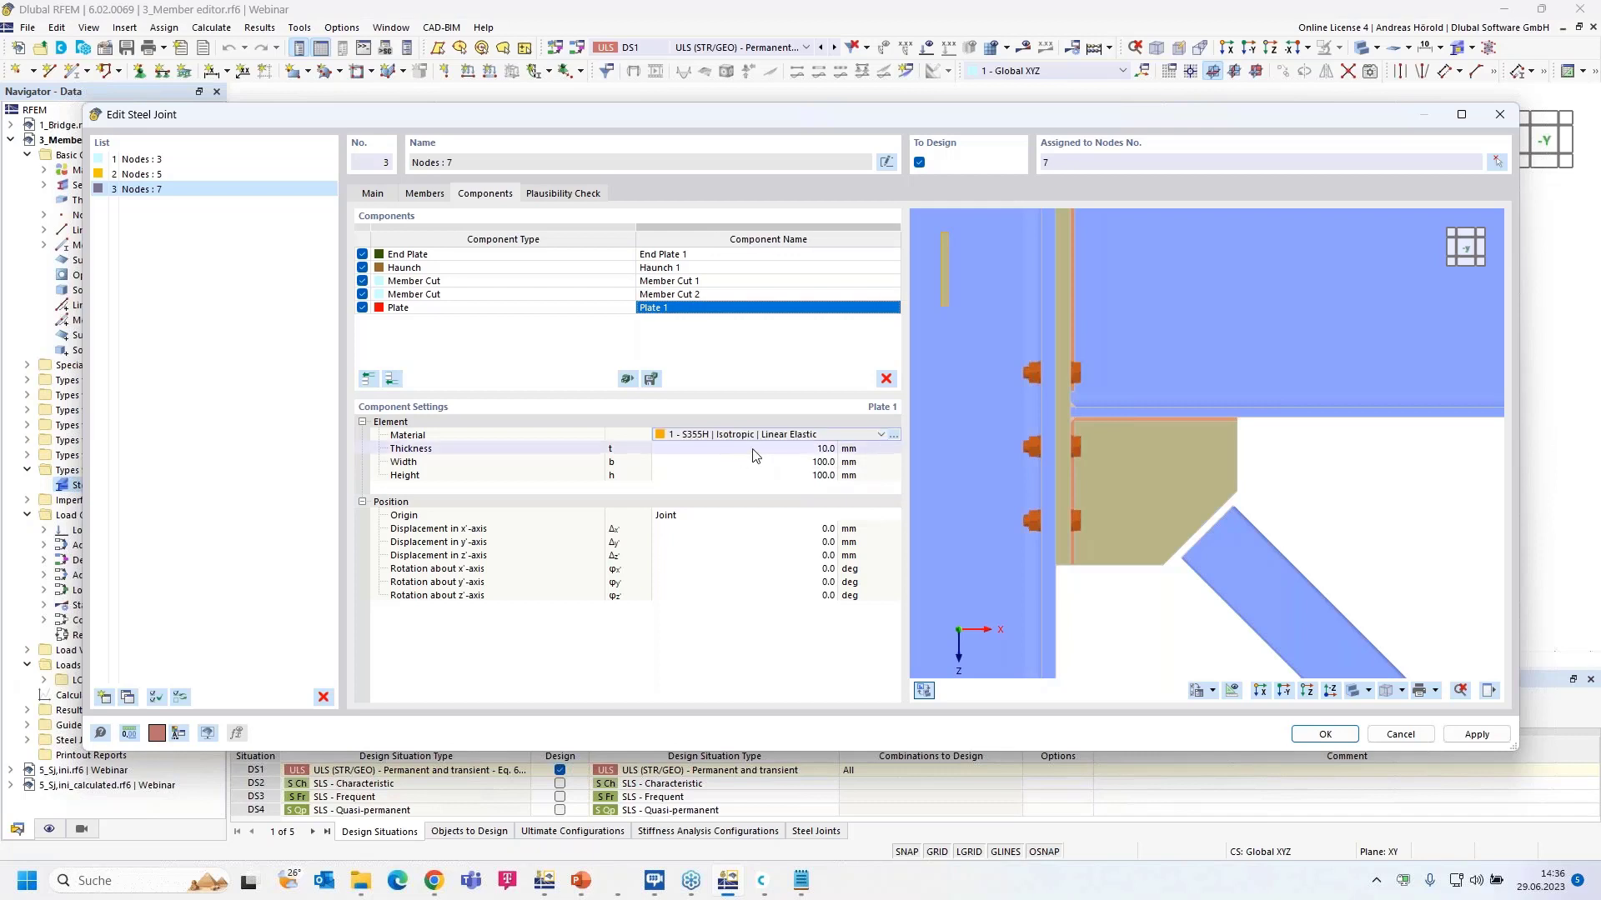
Step: Set Plate 1's thickness to 5 mm, width to 260 mm and height to 120 mm
{"action": "left_click", "coordinate": [811, 449]}
{"action": "type", "text": "5"}
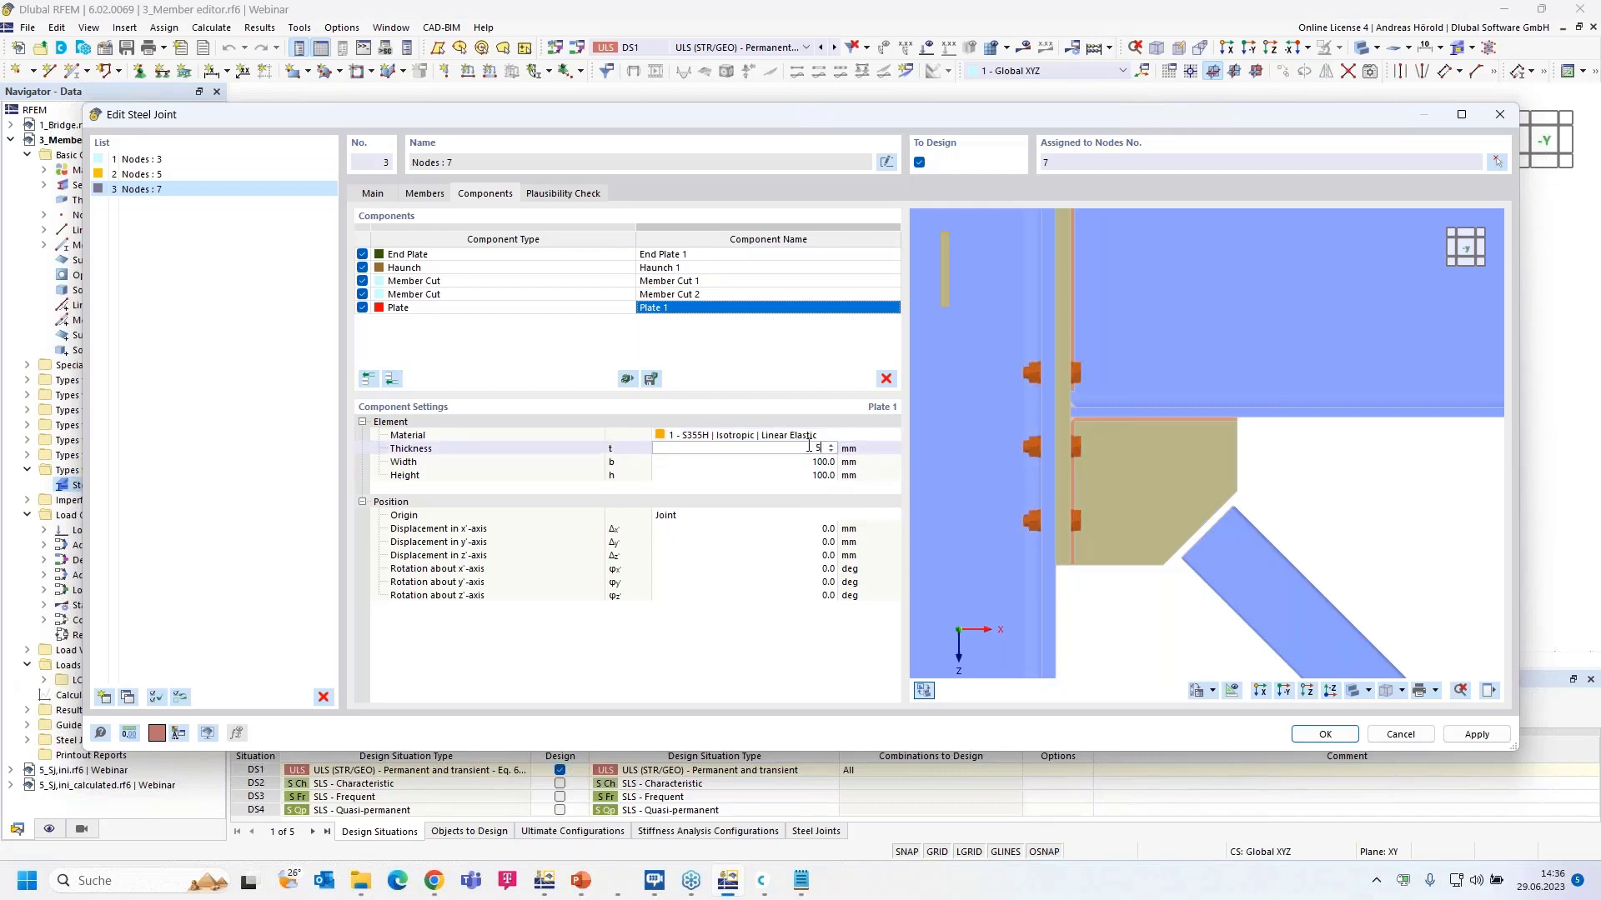
{"action": "key", "text": "Tab"}
{"action": "type", "text": "260"}
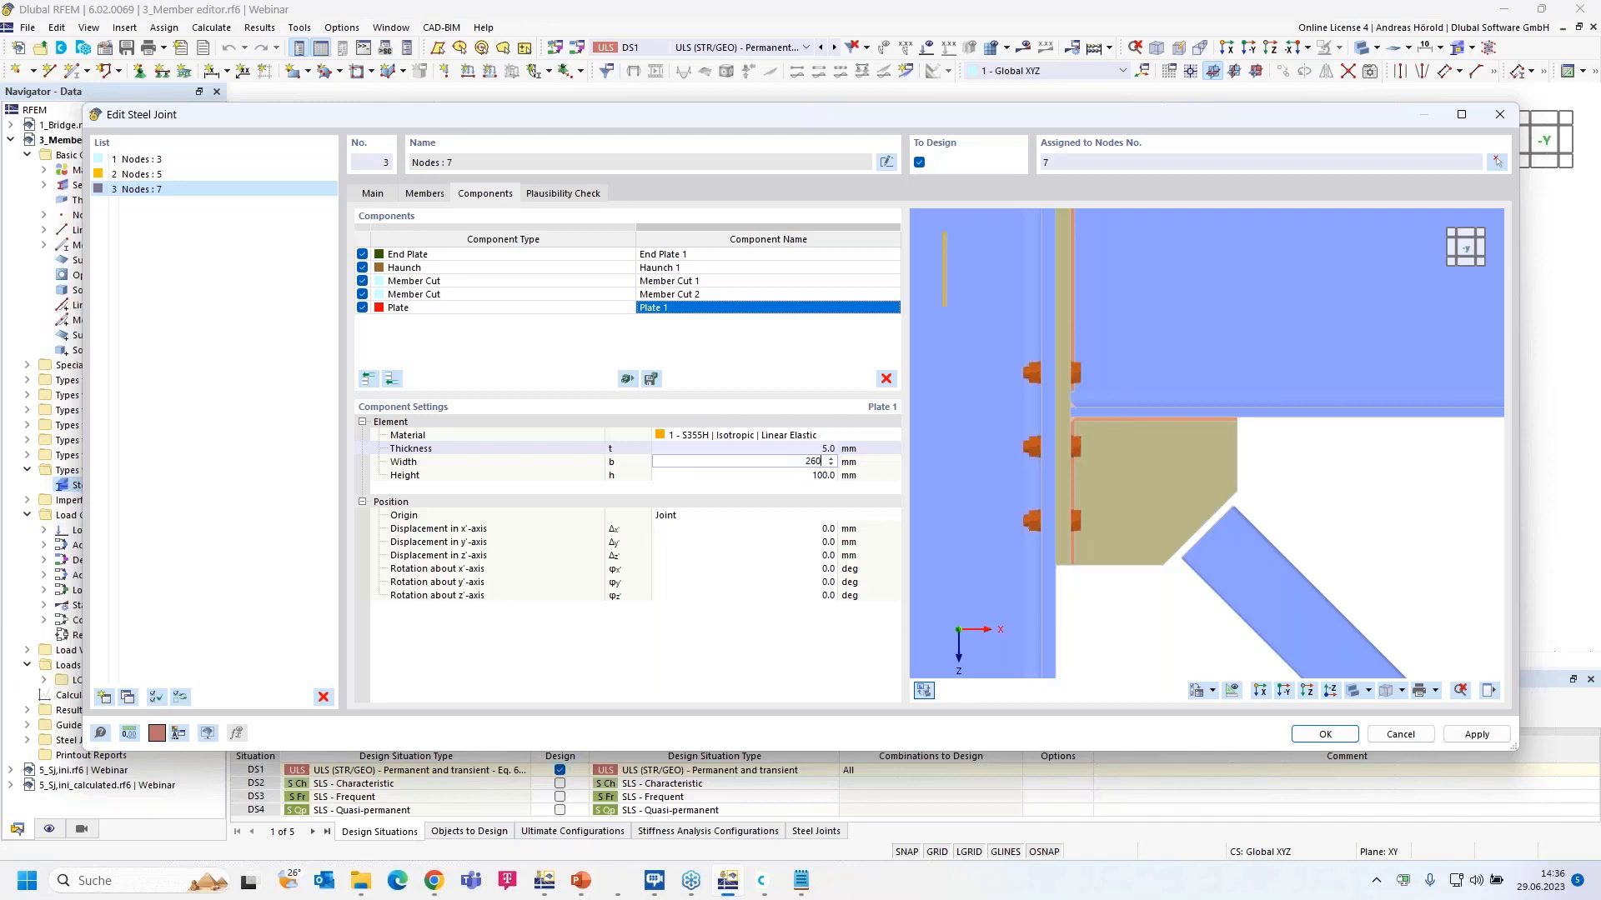
{"action": "key", "text": "Tab"}
{"action": "type", "text": "12"}
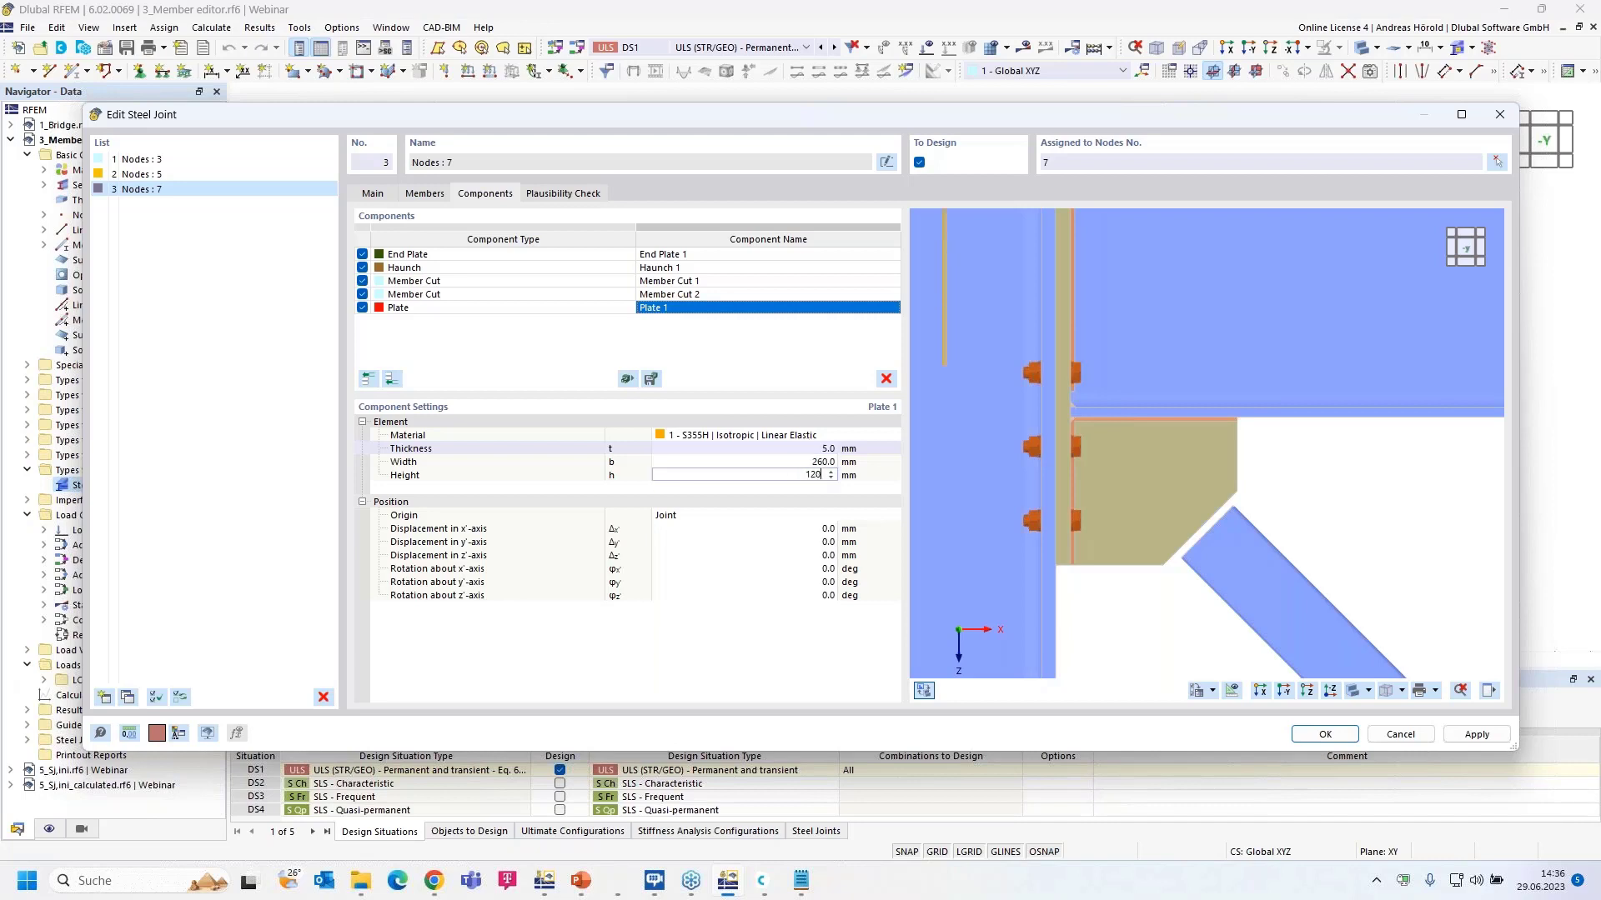
{"action": "key", "text": "Tab"}
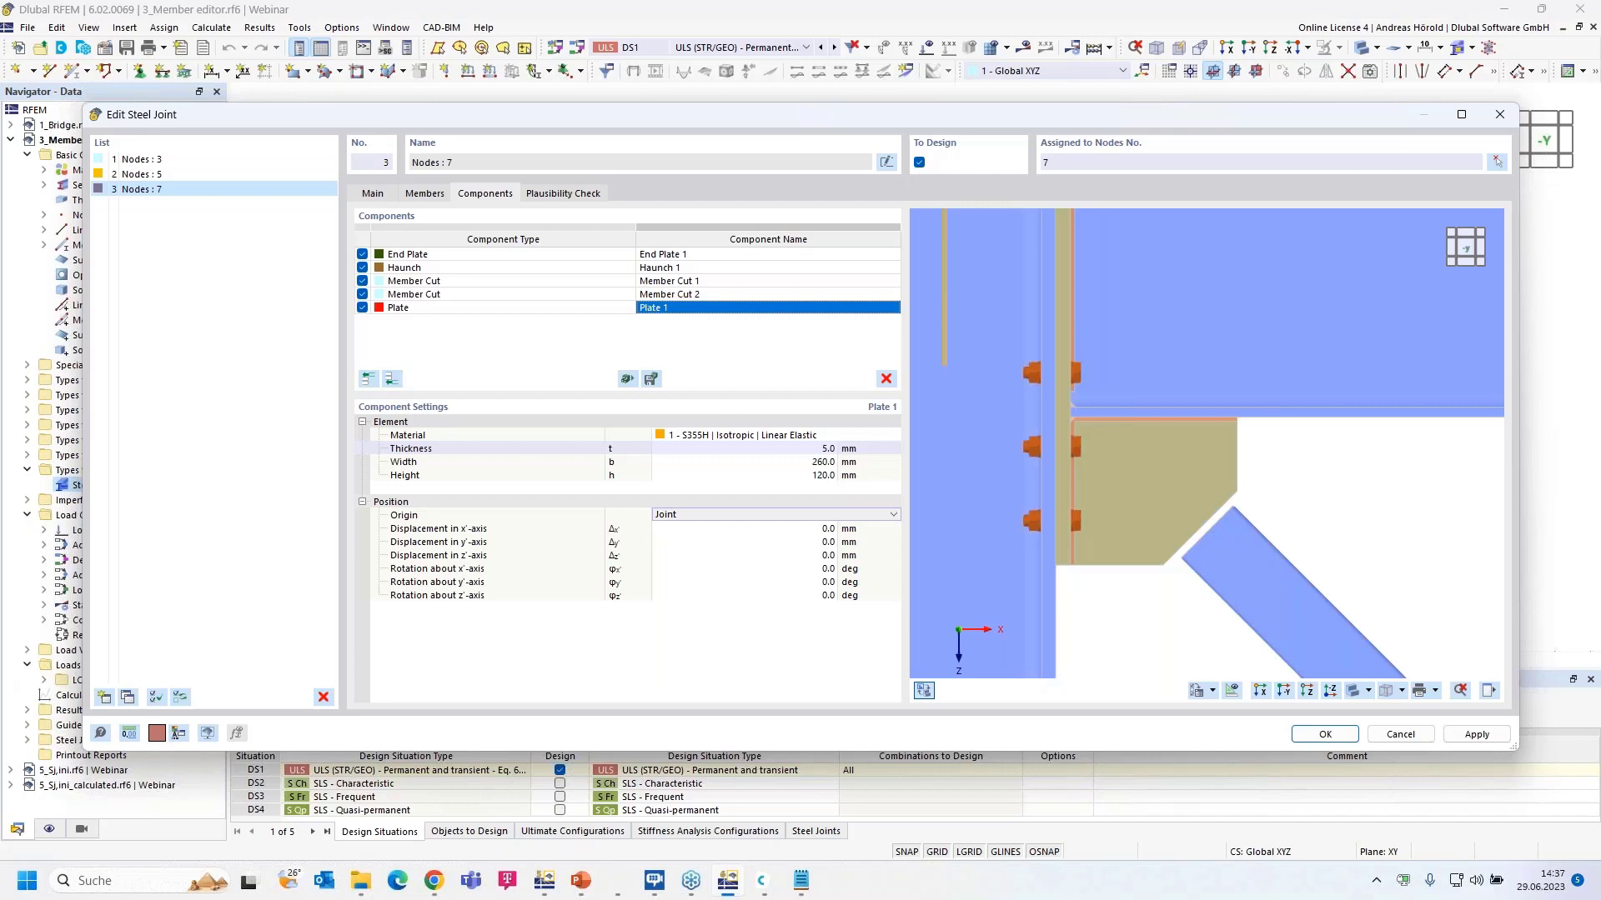
Step: Set the origin of Plate 1 to Plate, referencing Haunch 1 | Plate 1
{"action": "left_click", "coordinate": [802, 511]}
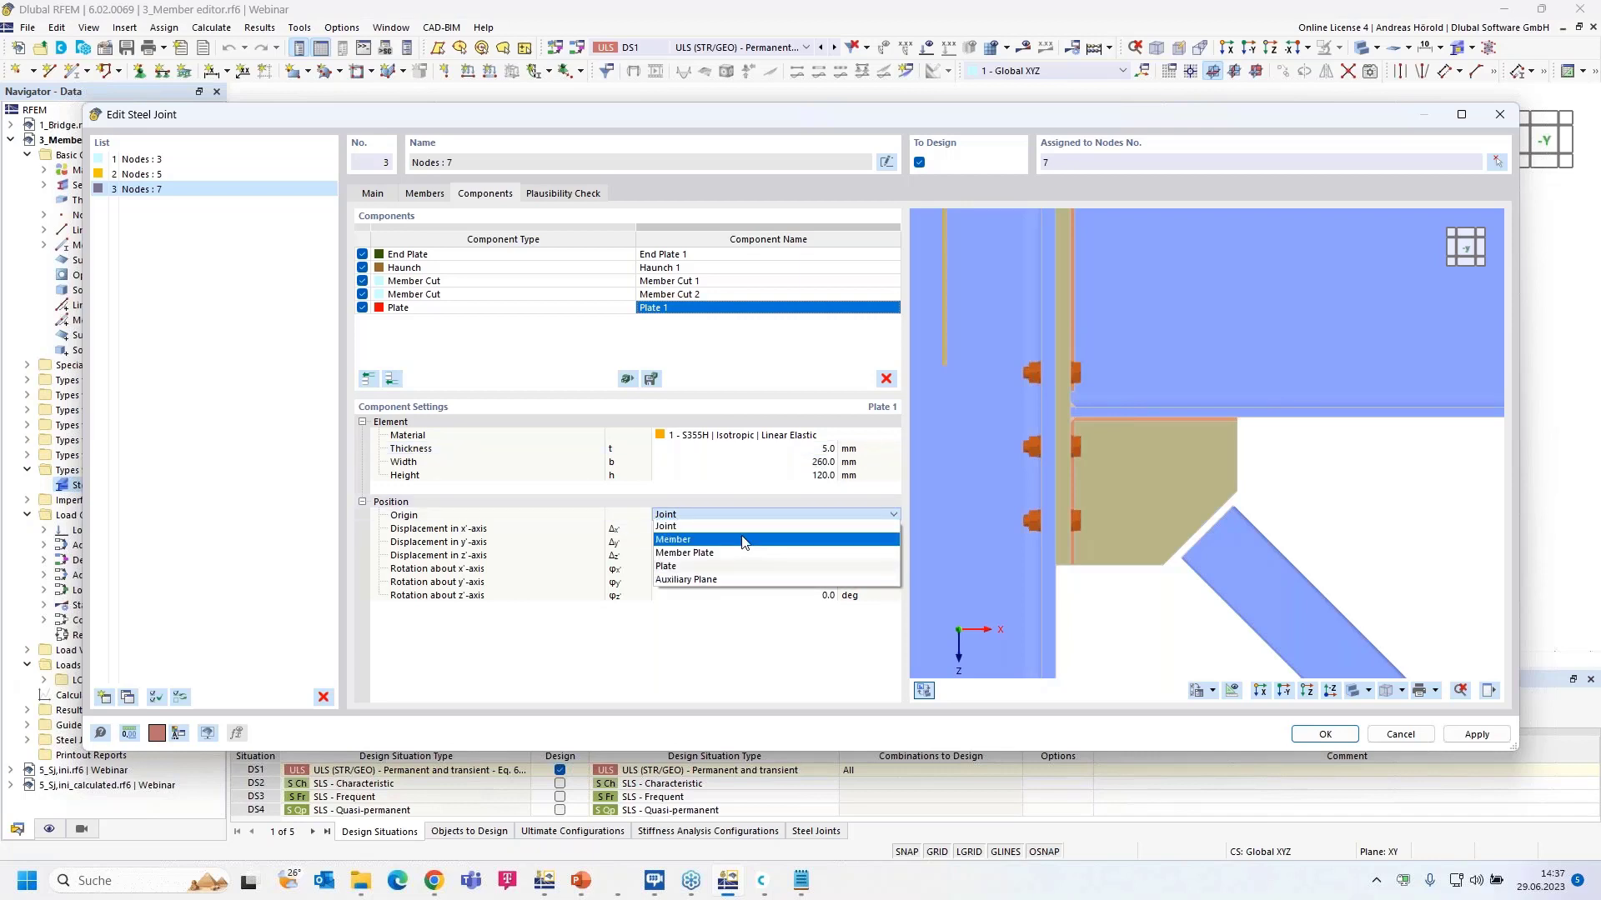
{"action": "left_click", "coordinate": [732, 567]}
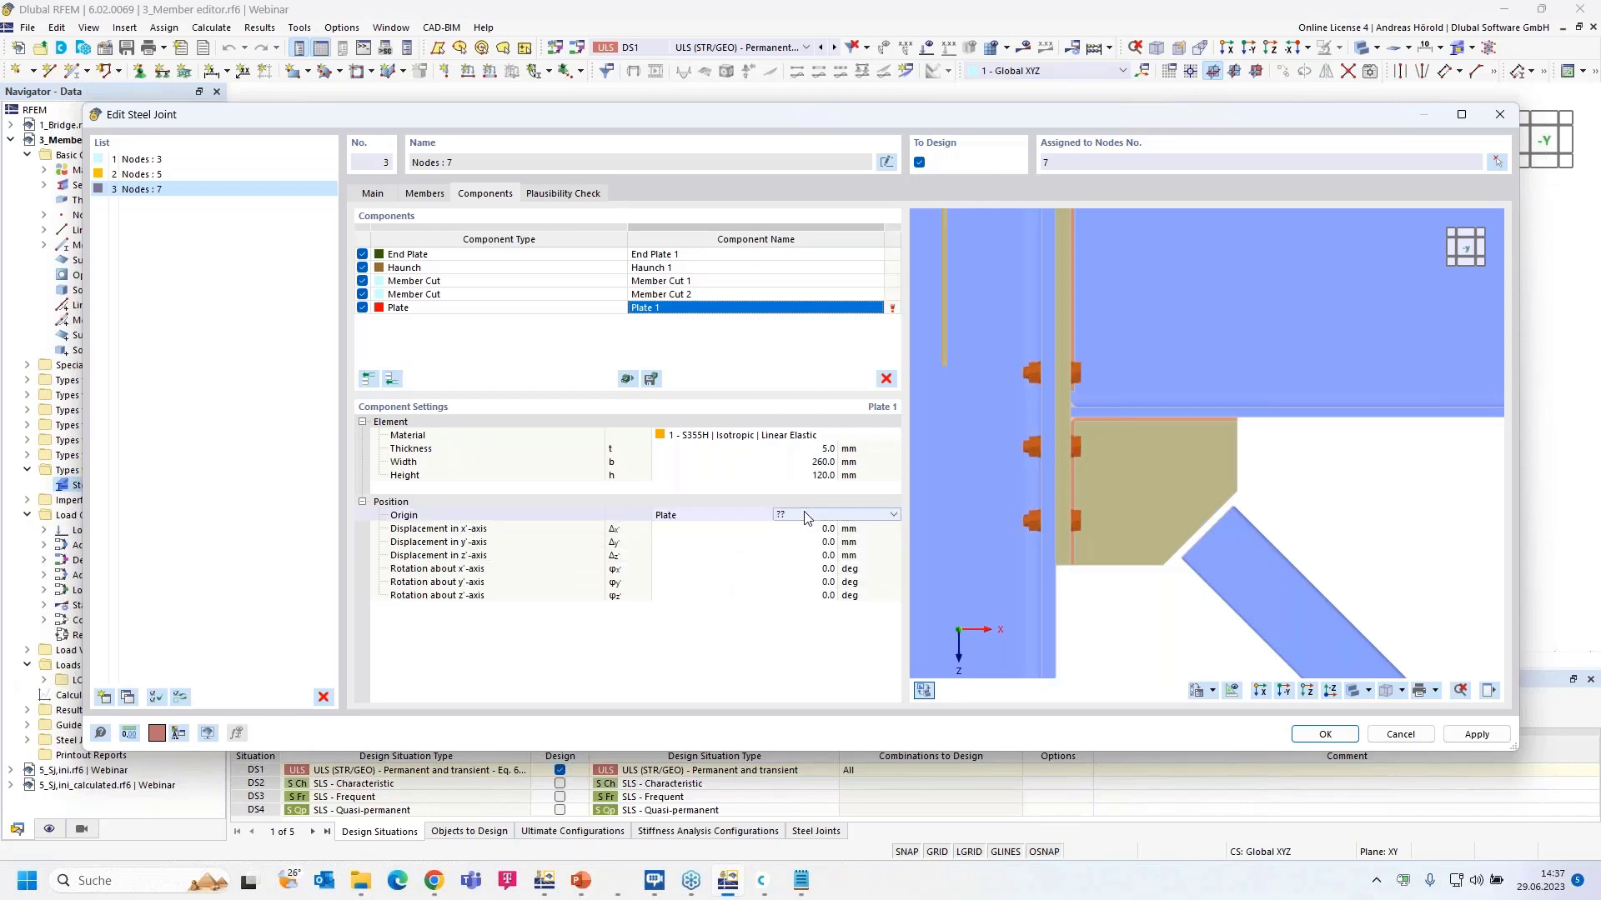
{"action": "left_click", "coordinate": [885, 517]}
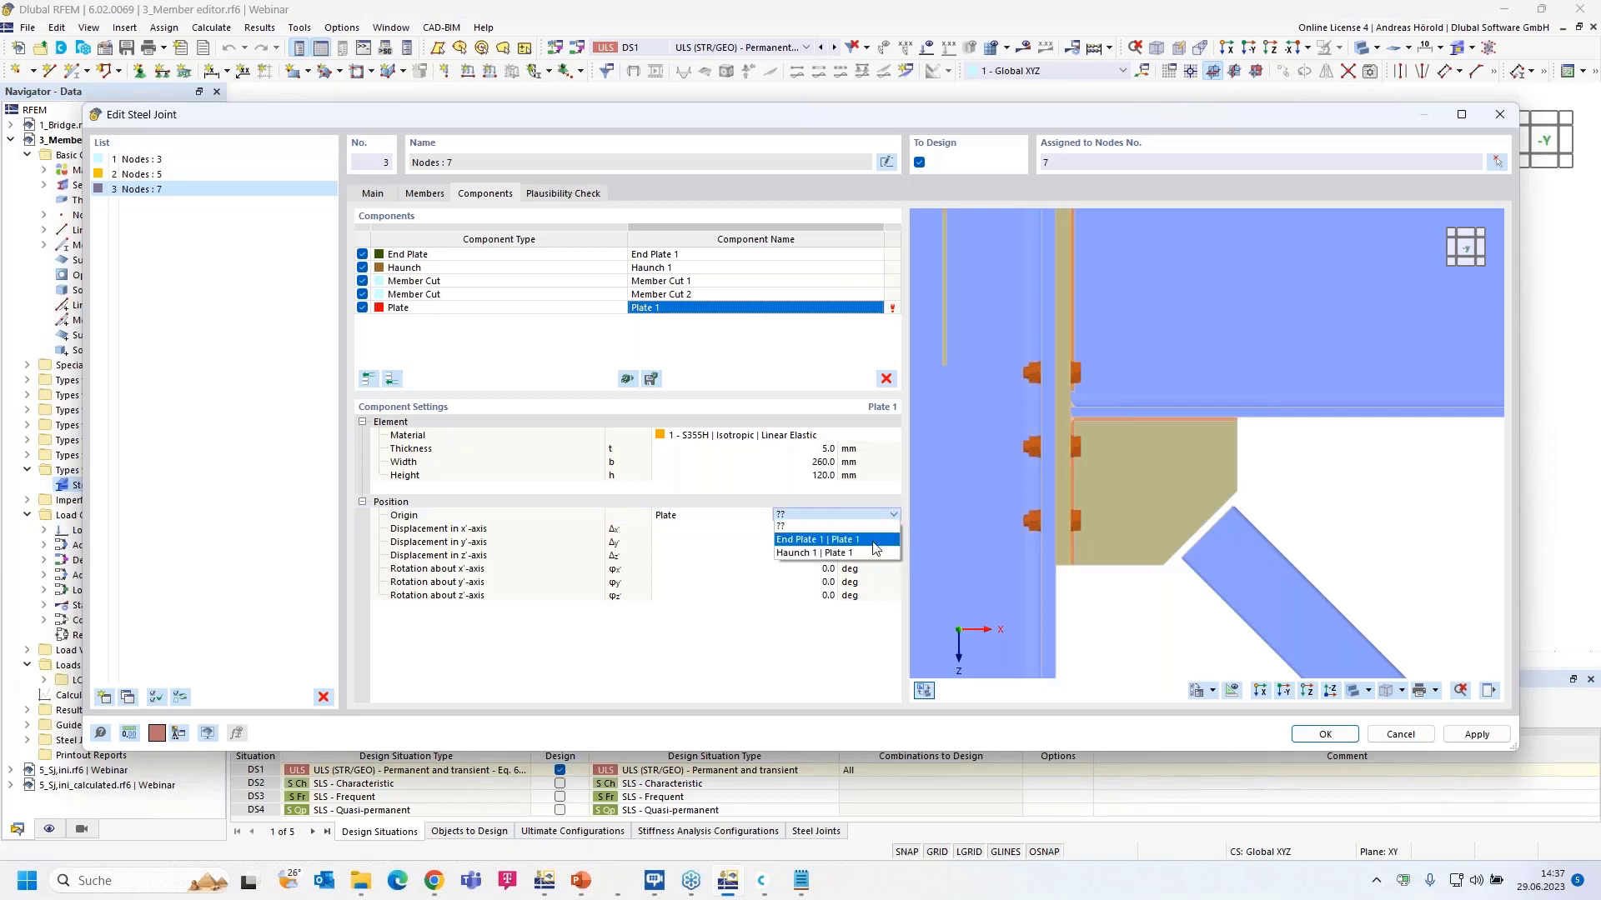
{"action": "left_click", "coordinate": [870, 552]}
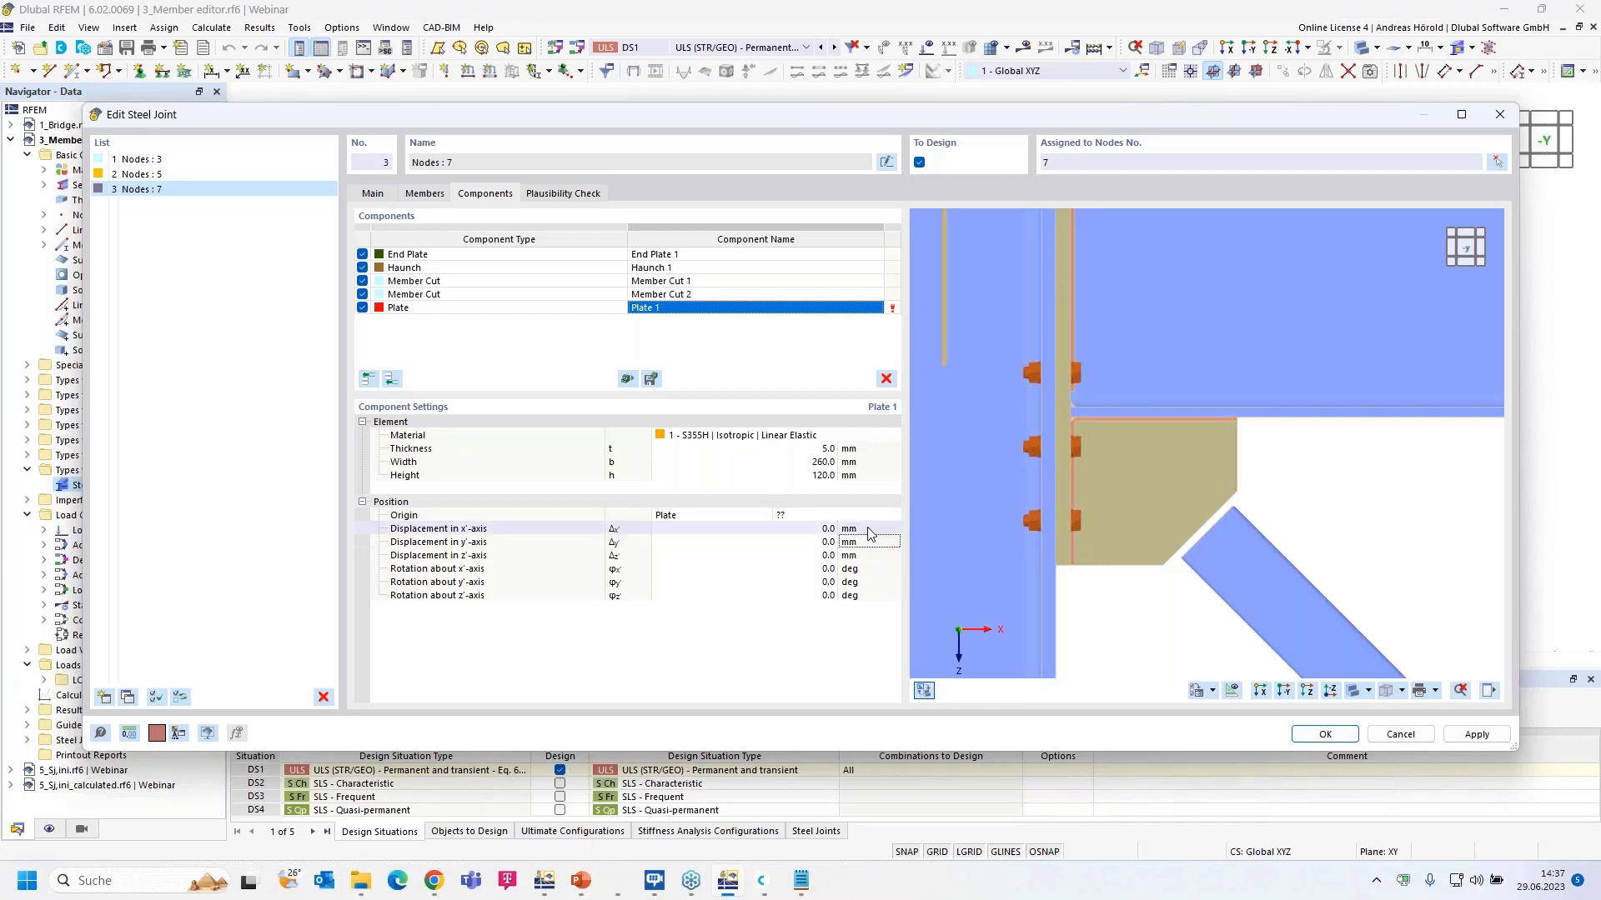
{"action": "left_click", "coordinate": [871, 517]}
{"action": "left_click", "coordinate": [894, 518]}
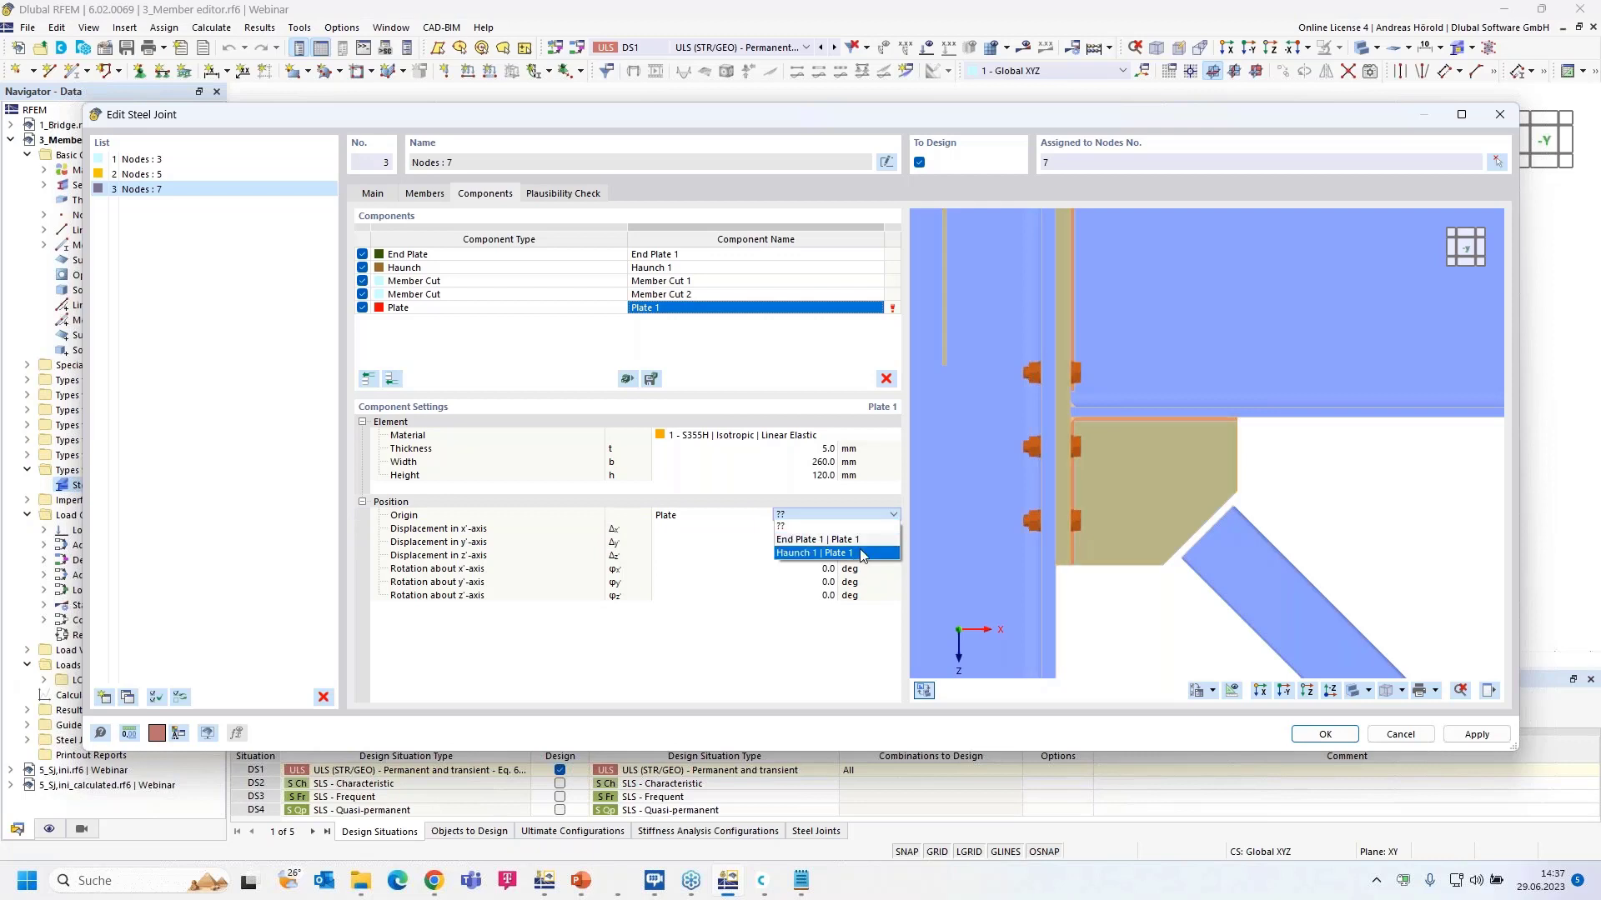
{"action": "left_click", "coordinate": [863, 554]}
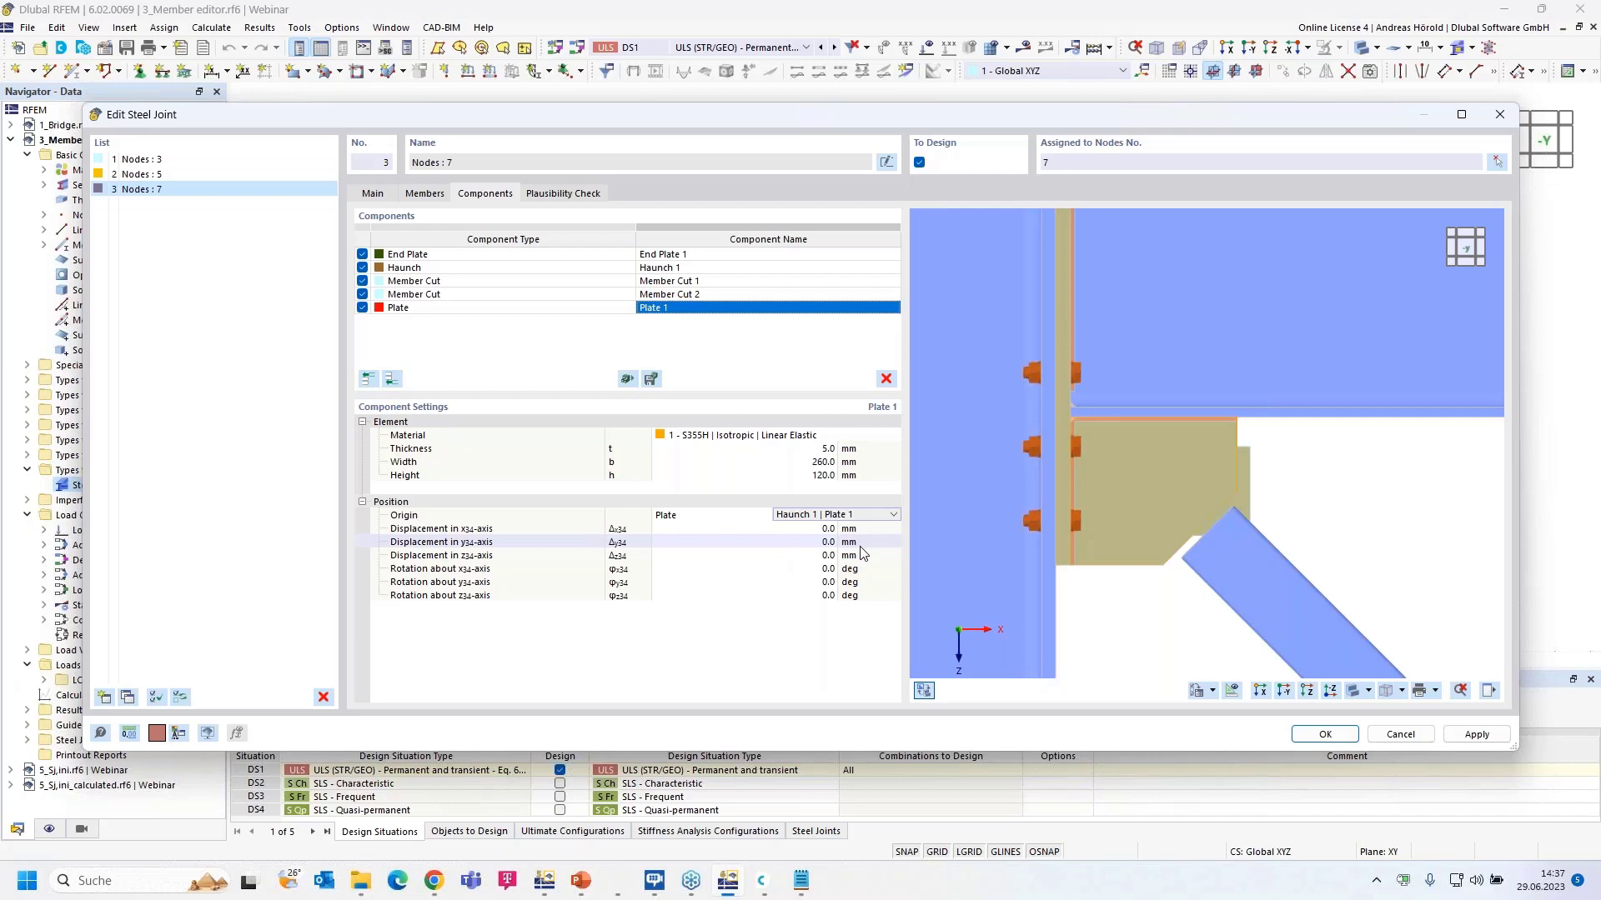
Step: Displace Plate 1 by 63 mm in x, 45 mm in y and 7.5 mm in z relative to the haunch plate
{"action": "left_click", "coordinate": [824, 530]}
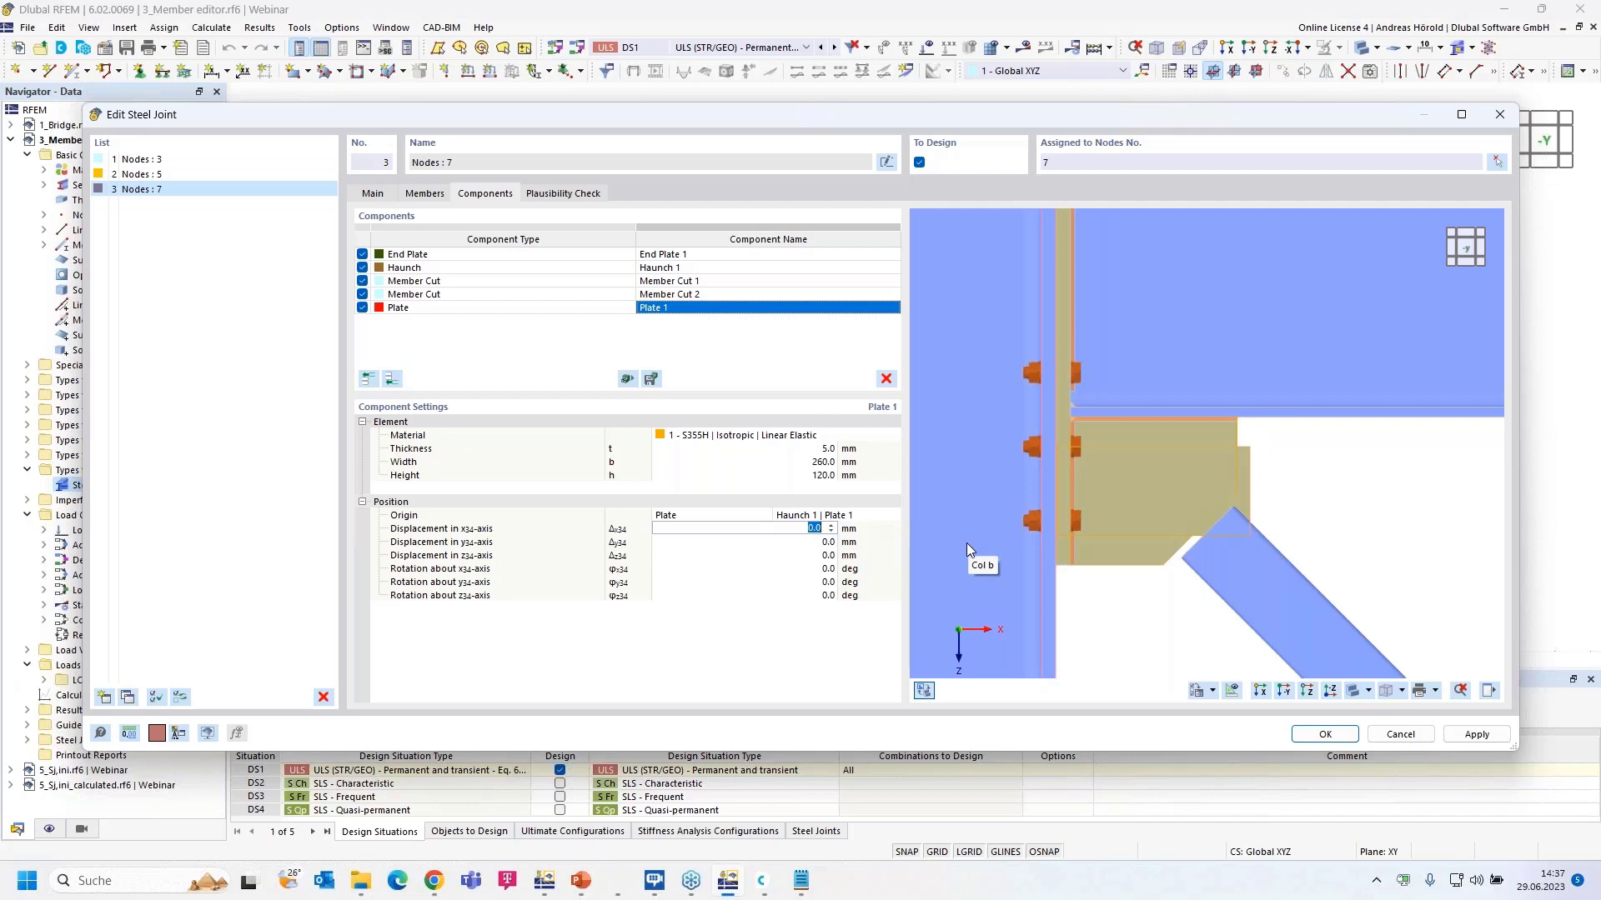
{"action": "type", "text": "63"}
{"action": "key", "text": "Tab"}
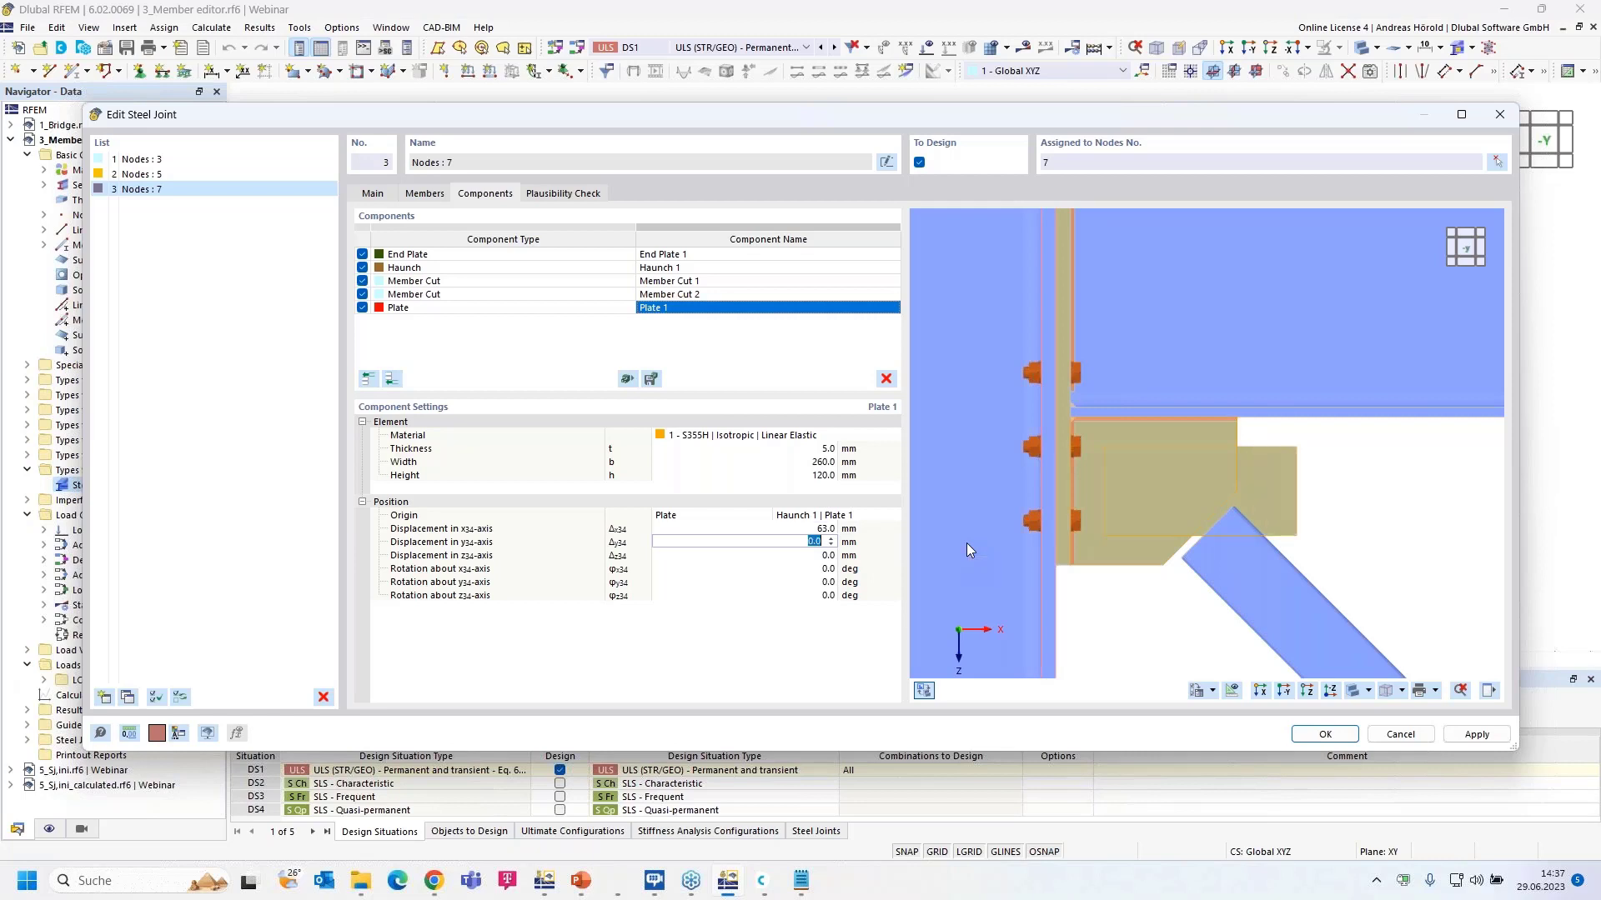
{"action": "type", "text": "45"}
{"action": "key", "text": "Tab"}
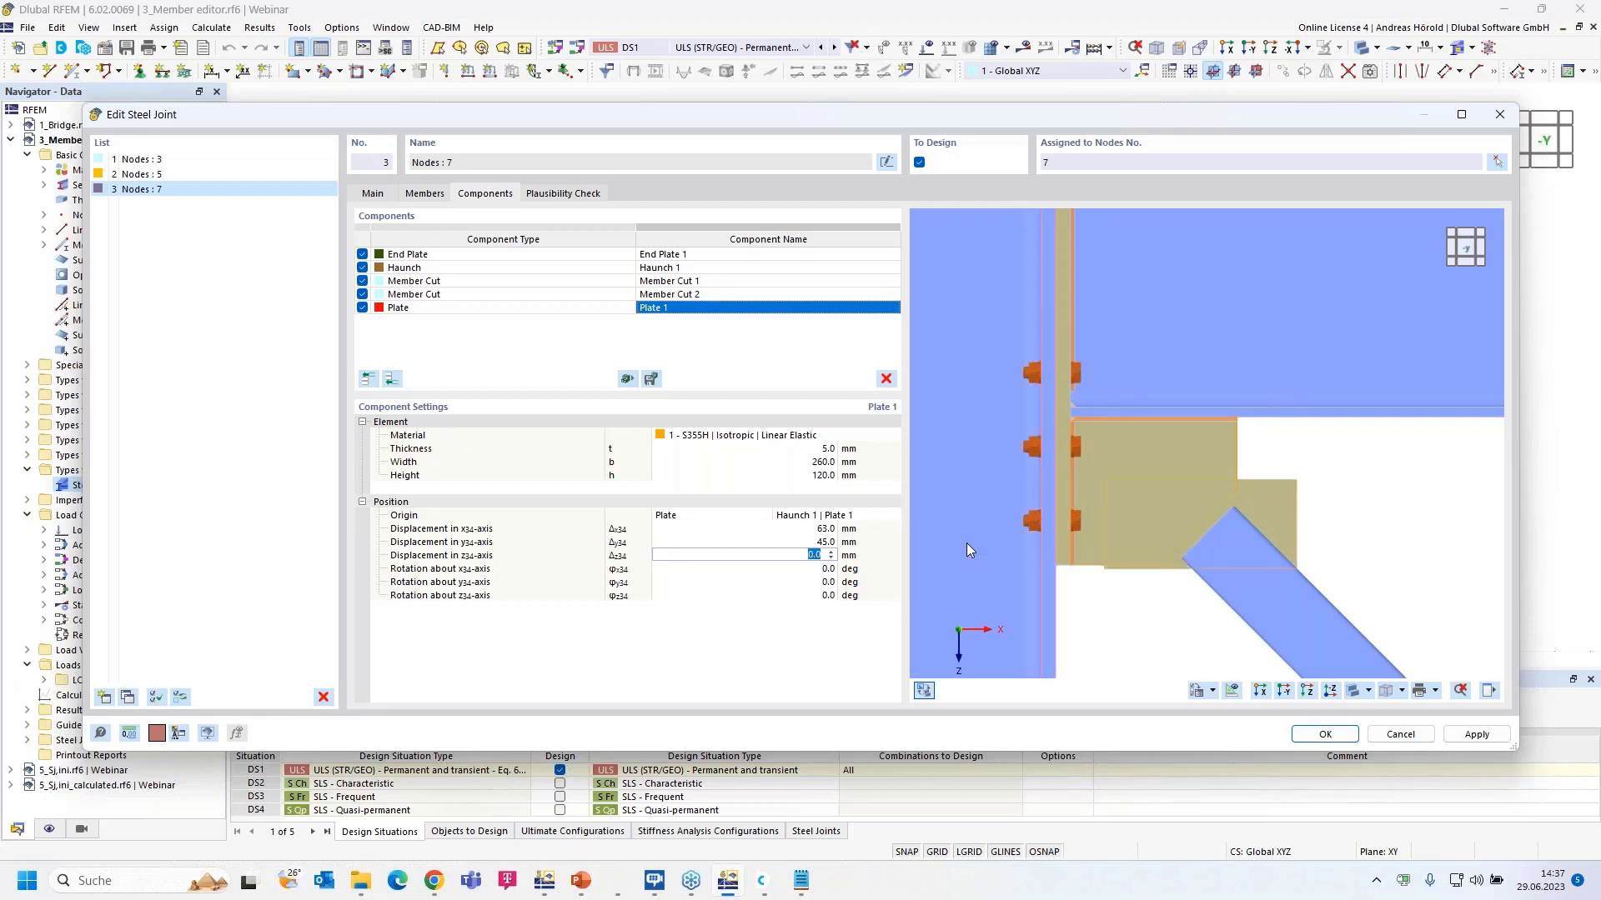
{"action": "type", "text": "7.5"}
{"action": "key", "text": "Tab"}
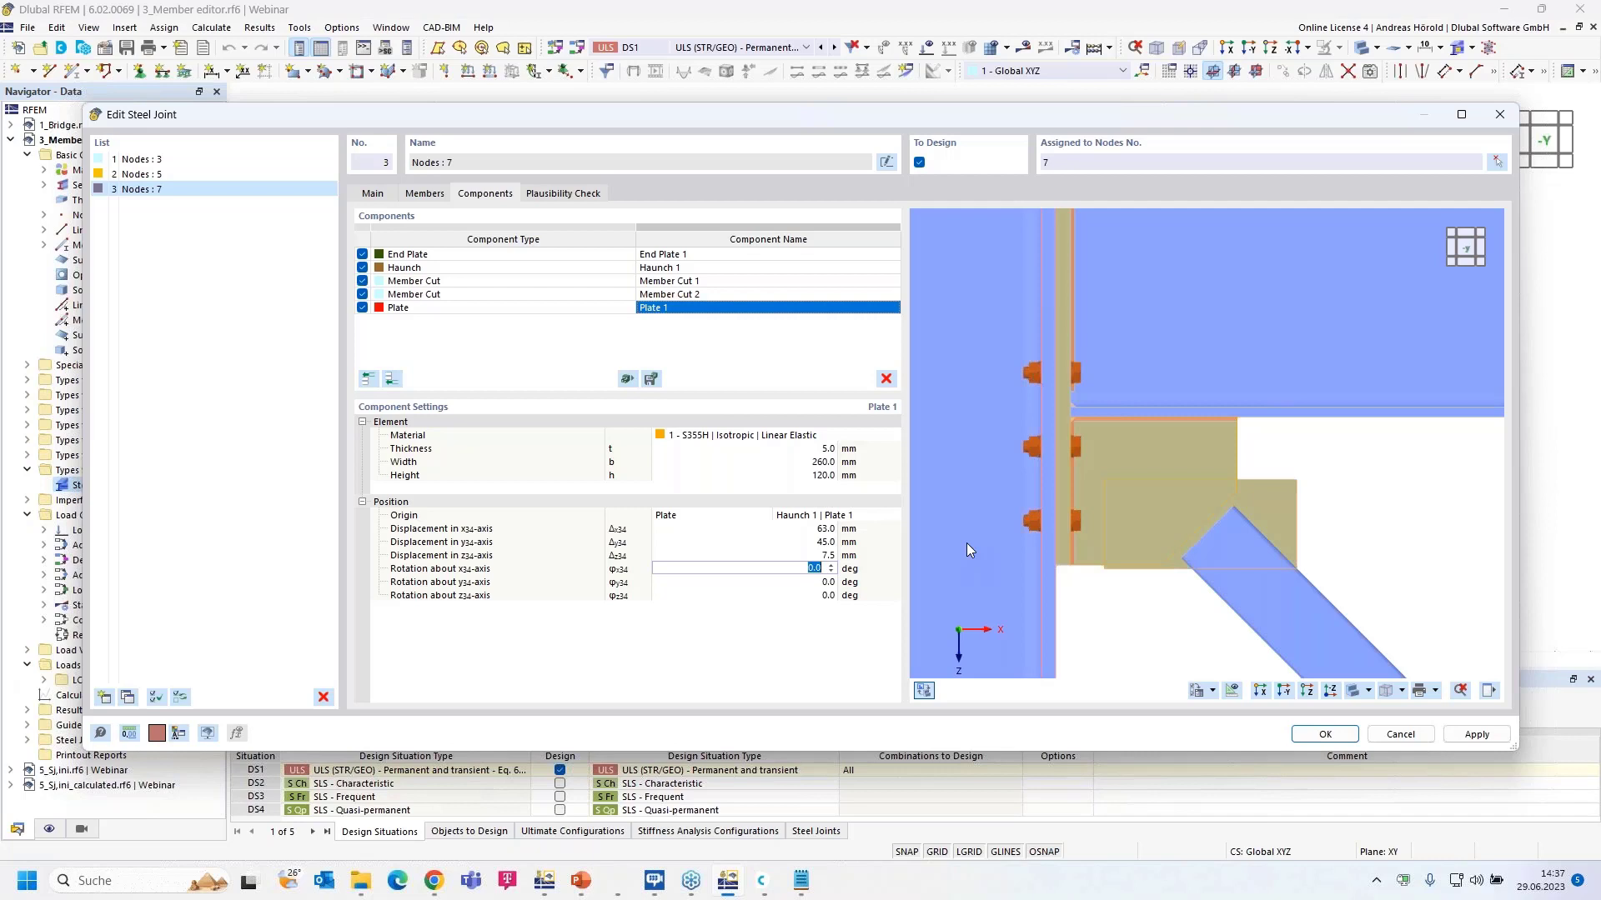
Step: Rotate Plate 1 by 45 degrees about its z-axis
{"action": "key", "text": "Tab"}
{"action": "key", "text": "Tab"}
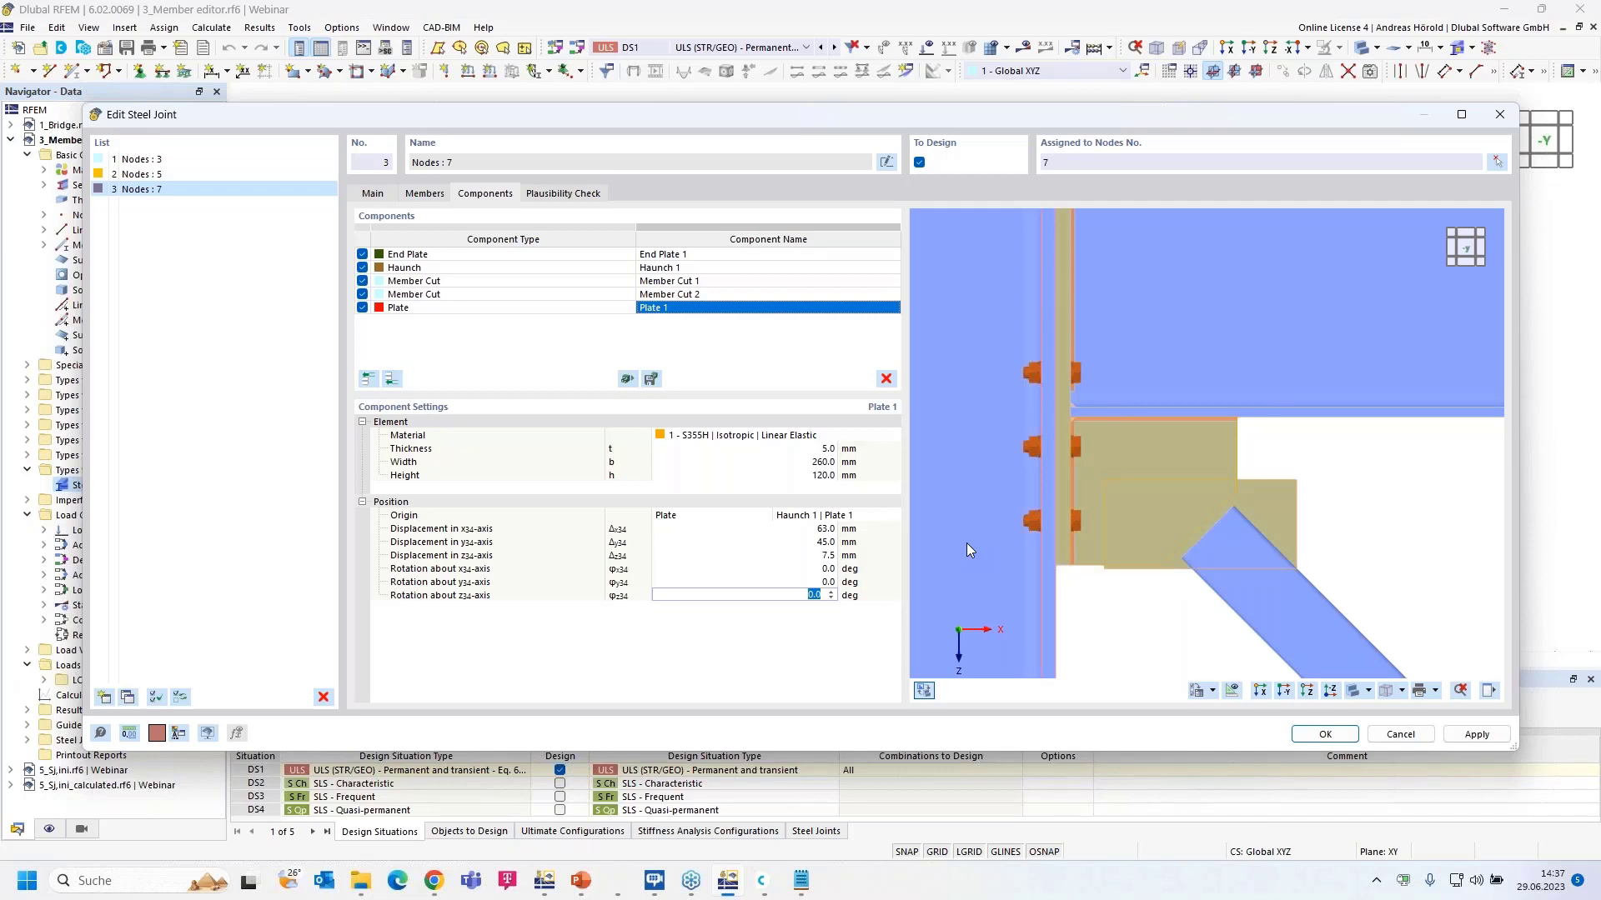
{"action": "type", "text": "45"}
{"action": "key", "text": "Return"}
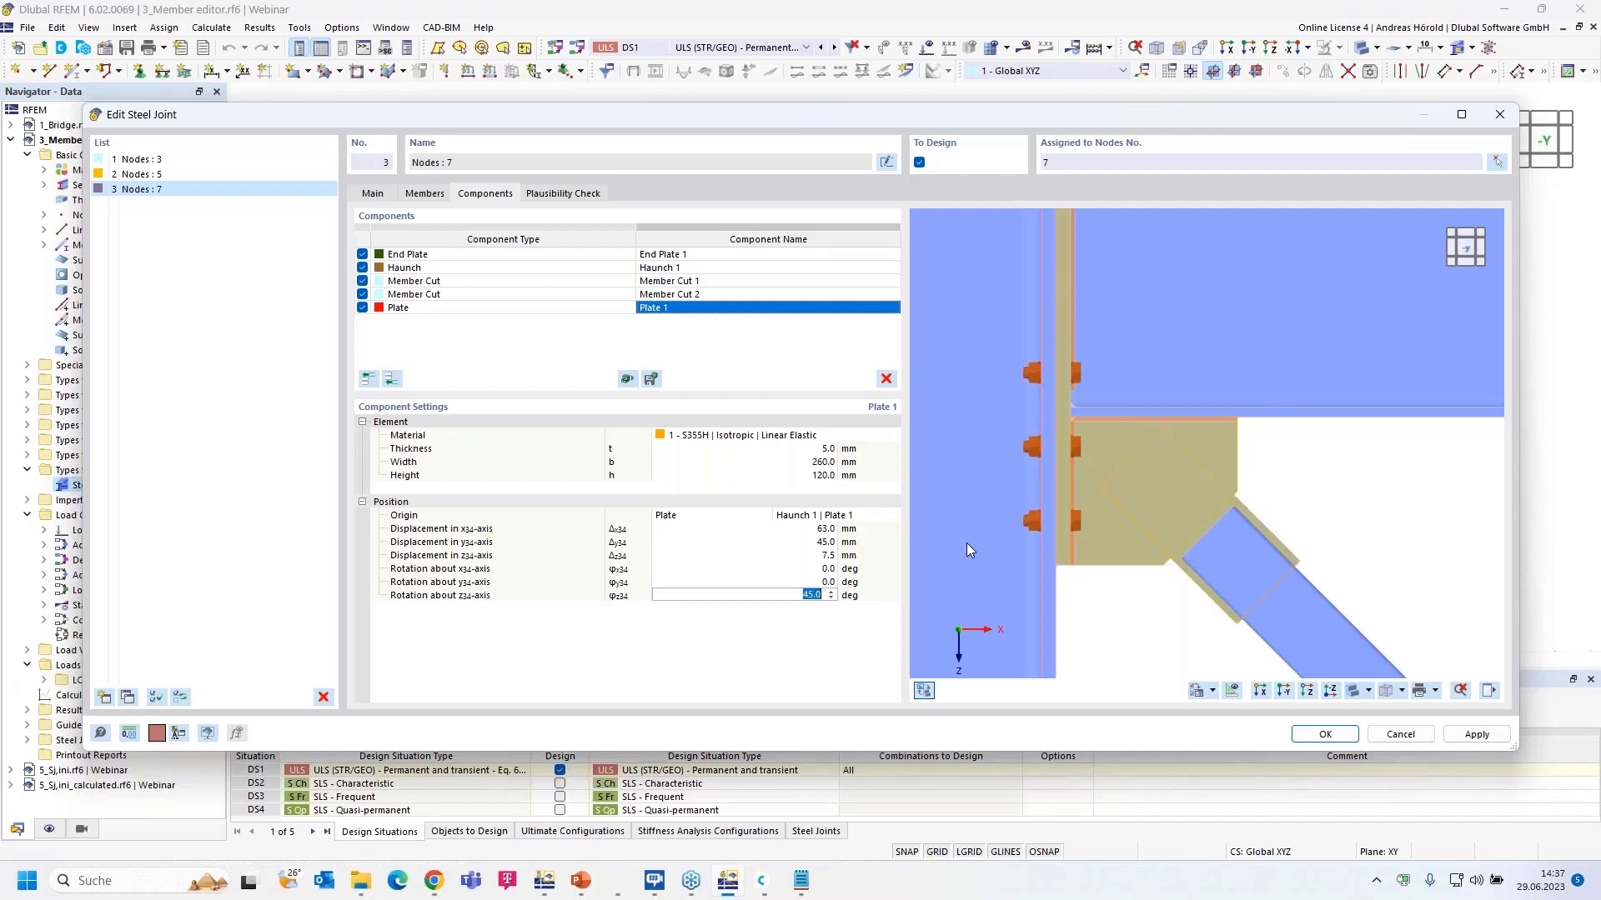
Step: Examine how Plate 1 sits against the haunch plate and inside the diagonal member
{"action": "middle_click_drag", "start_coordinate": [1411, 501], "coordinate": [1192, 535], "text": "ctrl"}
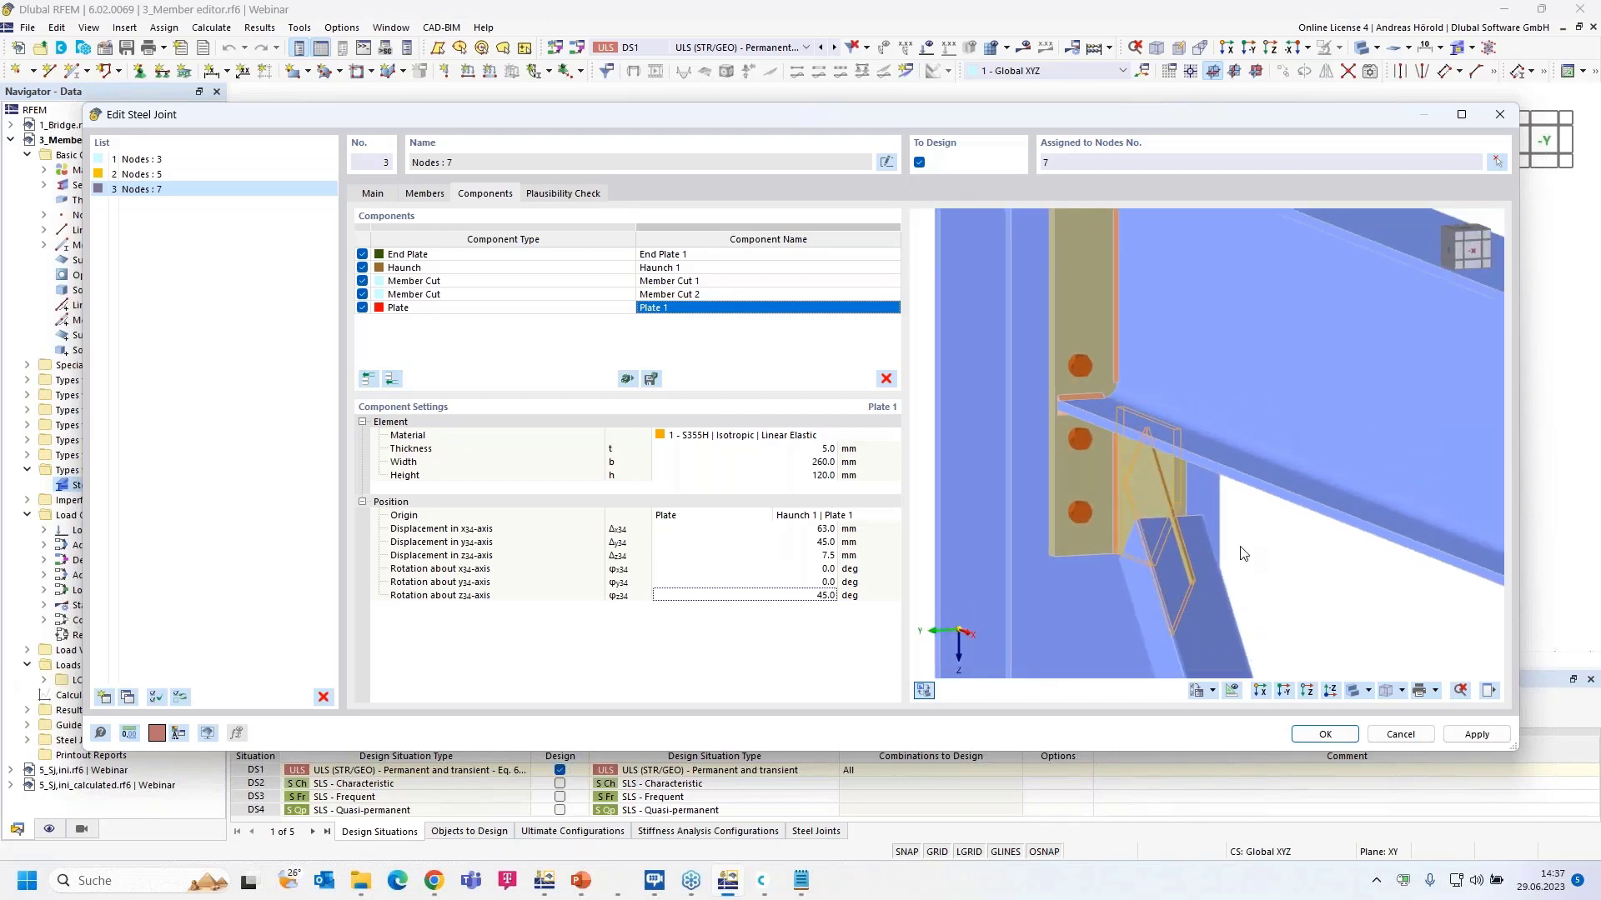
{"action": "scroll", "coordinate": [1242, 553], "scroll_direction": "up", "scroll_amount": 3}
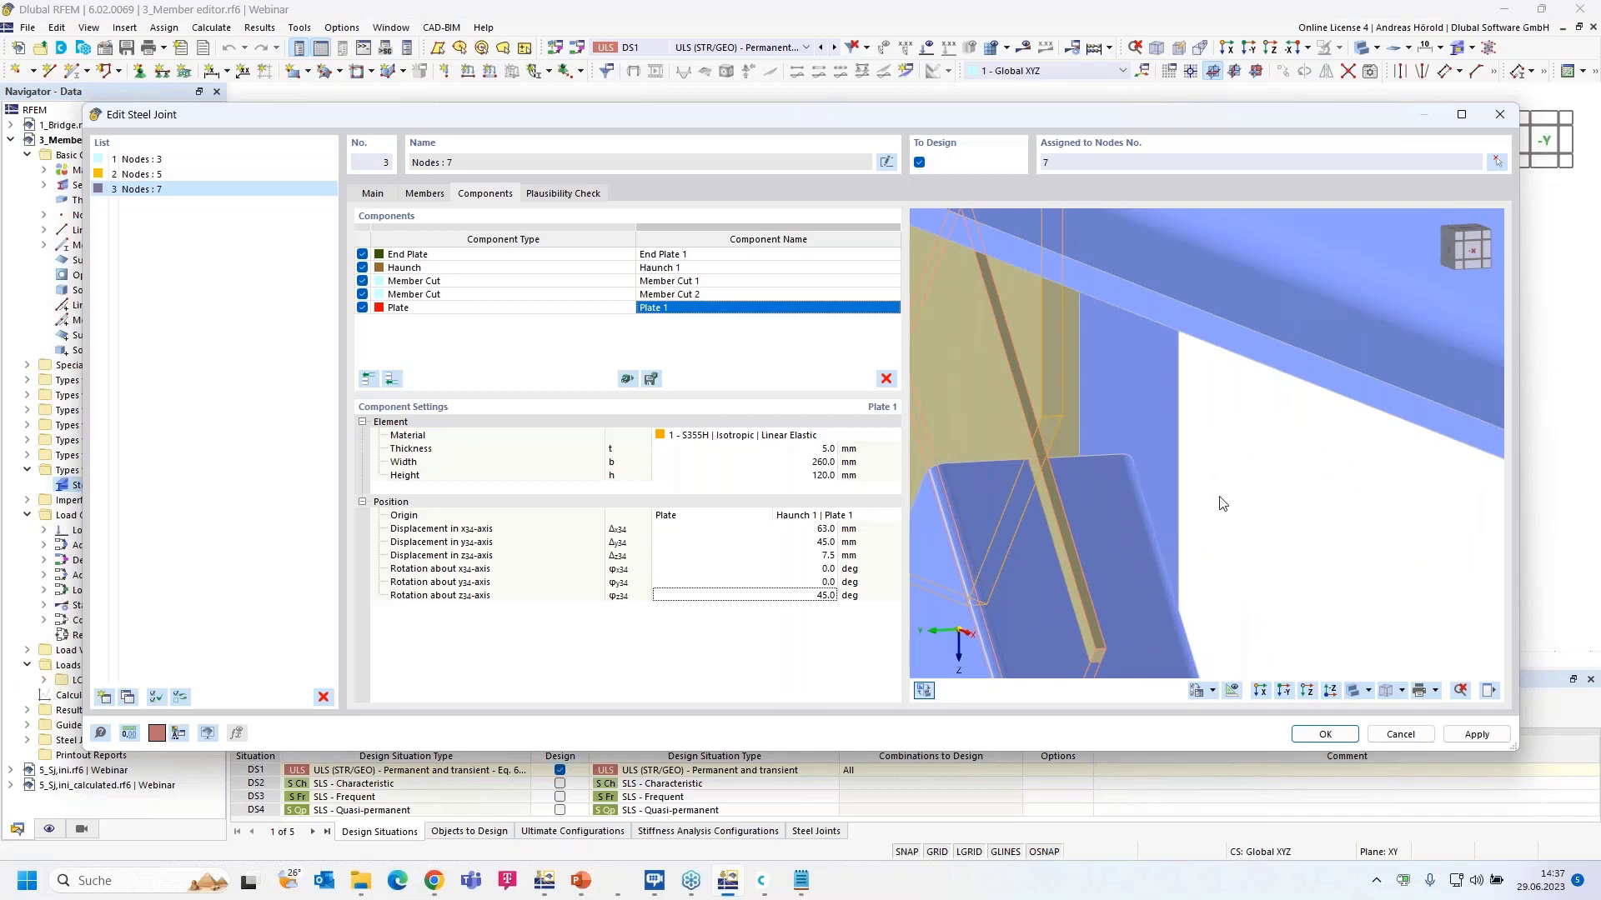
{"action": "middle_click_drag", "start_coordinate": [1256, 523], "coordinate": [1437, 525], "text": "ctrl"}
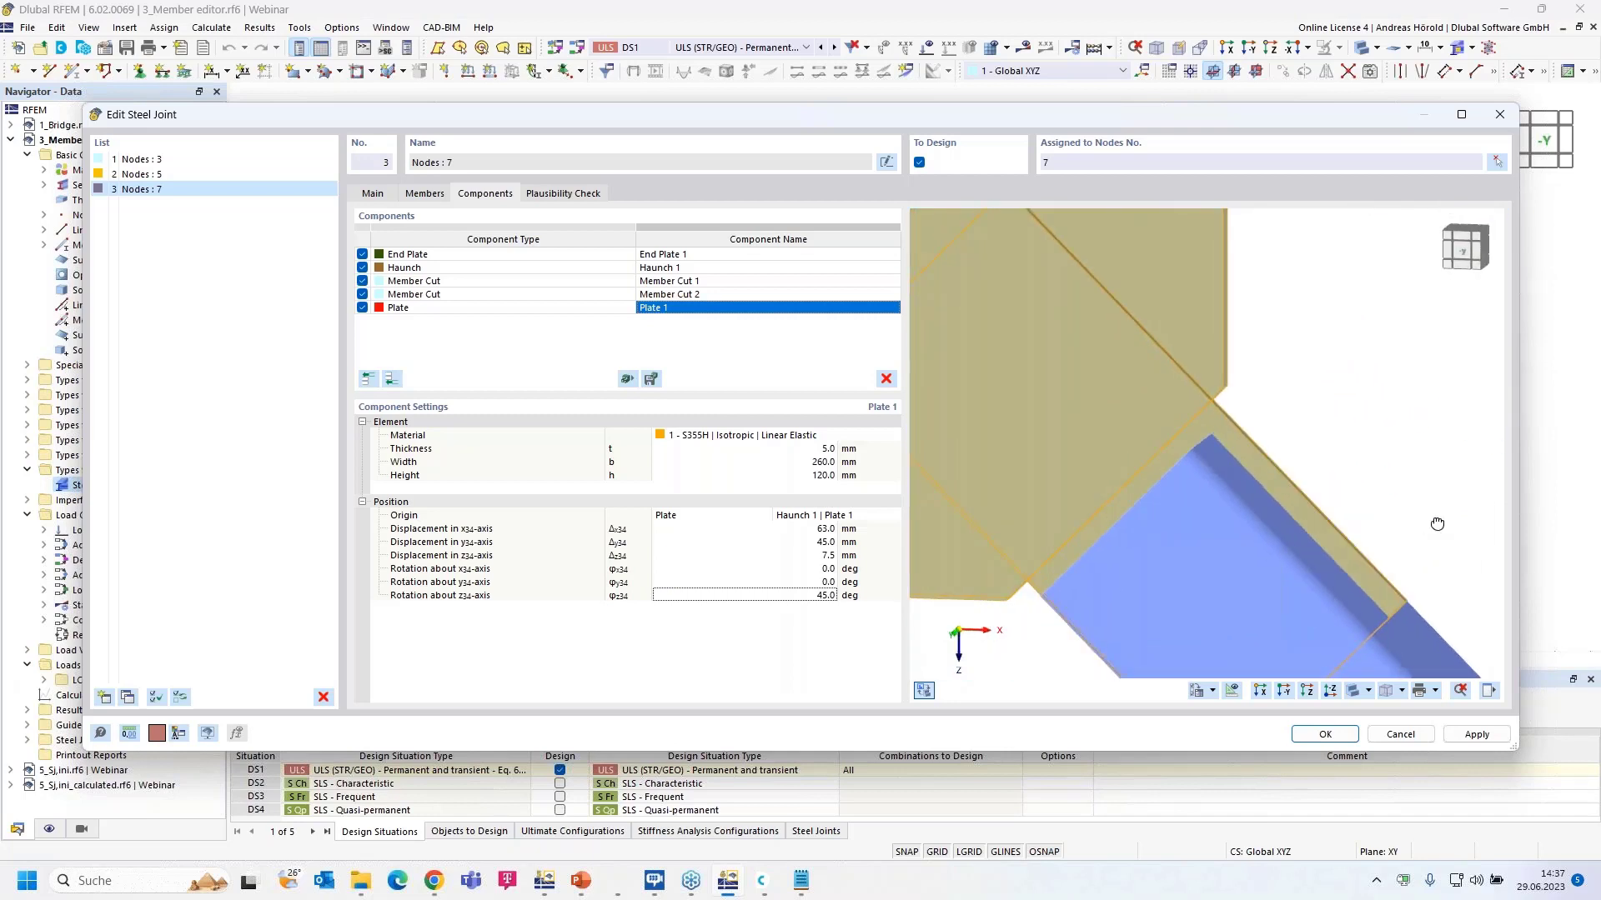
{"action": "scroll", "coordinate": [1437, 524], "scroll_direction": "down", "scroll_amount": 3}
{"action": "scroll", "coordinate": [1435, 521], "scroll_direction": "down", "scroll_amount": 5}
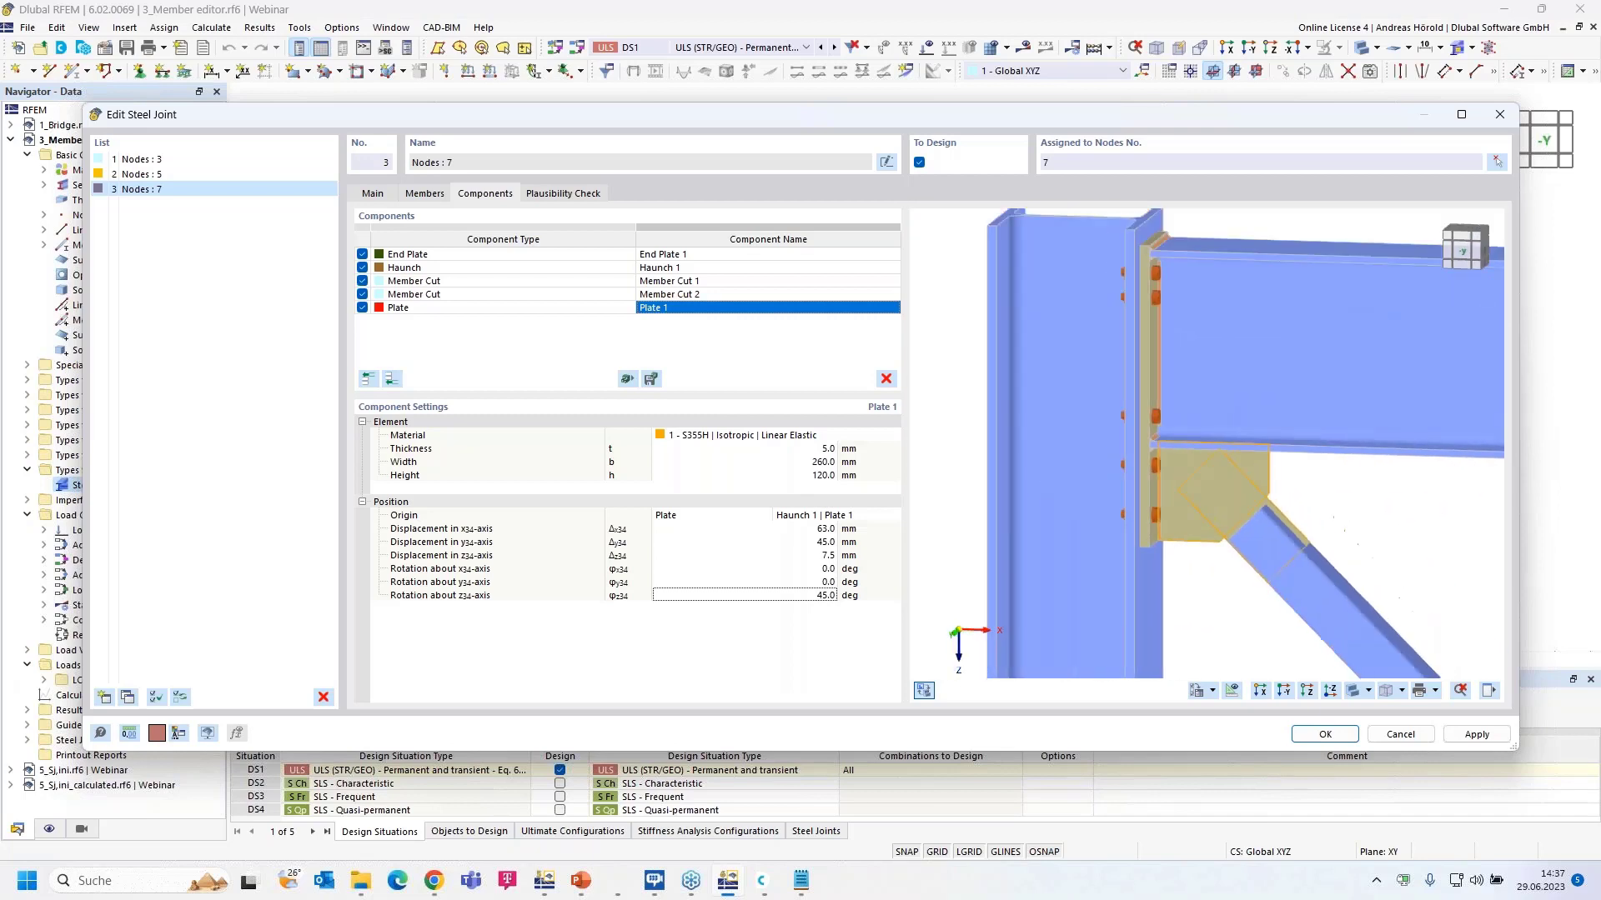
{"action": "scroll", "coordinate": [1273, 548], "scroll_direction": "up", "scroll_amount": 5}
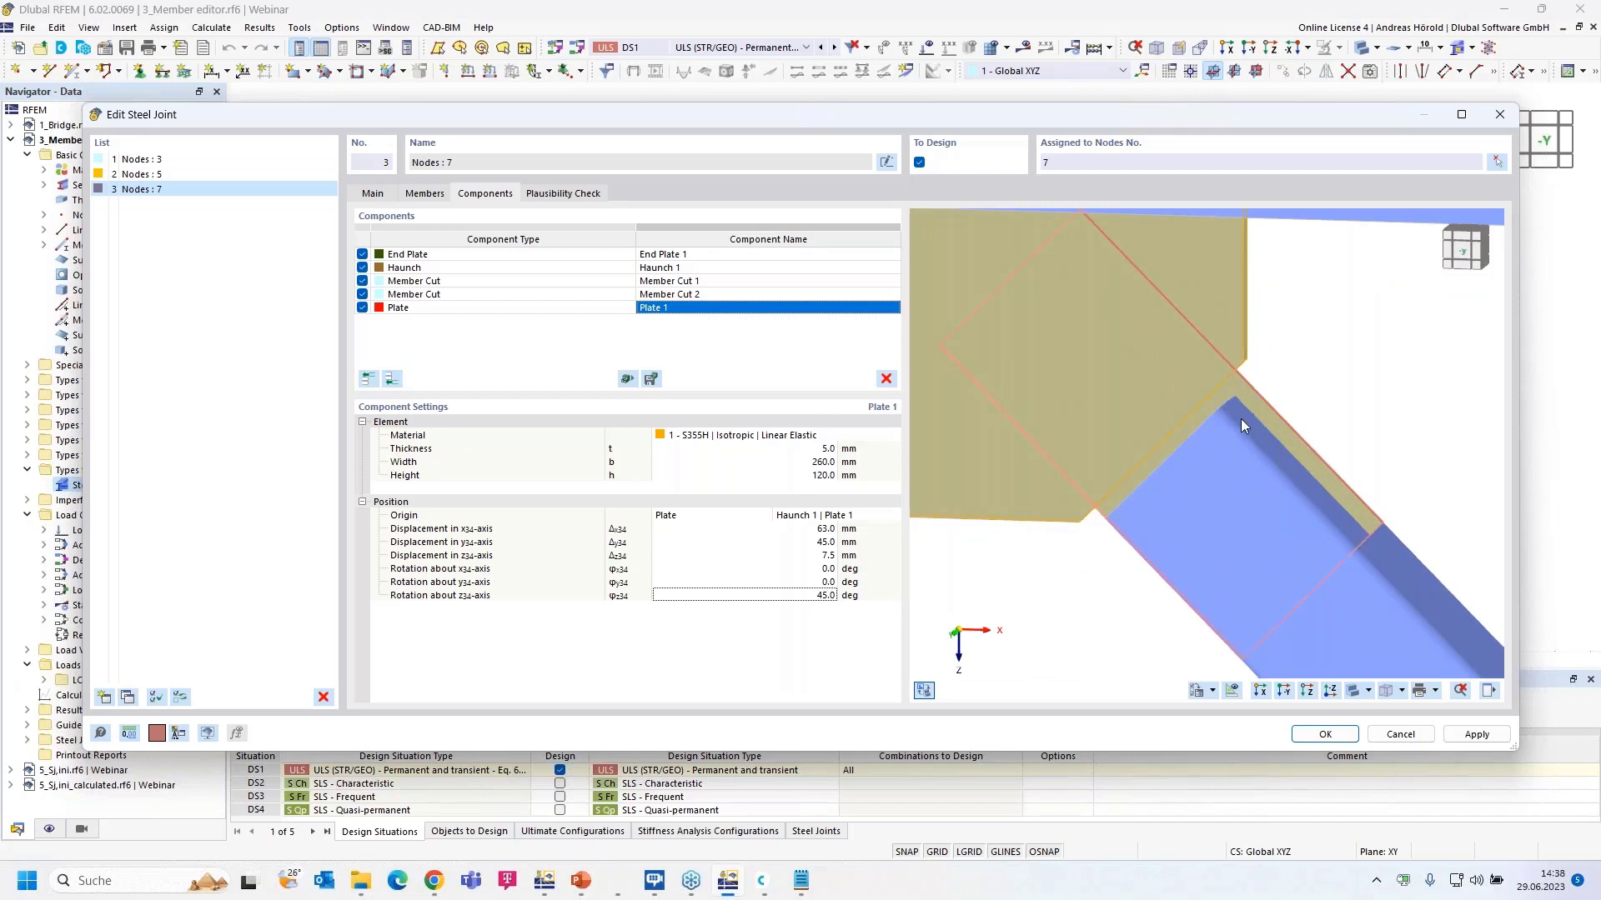
{"action": "scroll", "coordinate": [1381, 431], "scroll_direction": "down", "scroll_amount": 3}
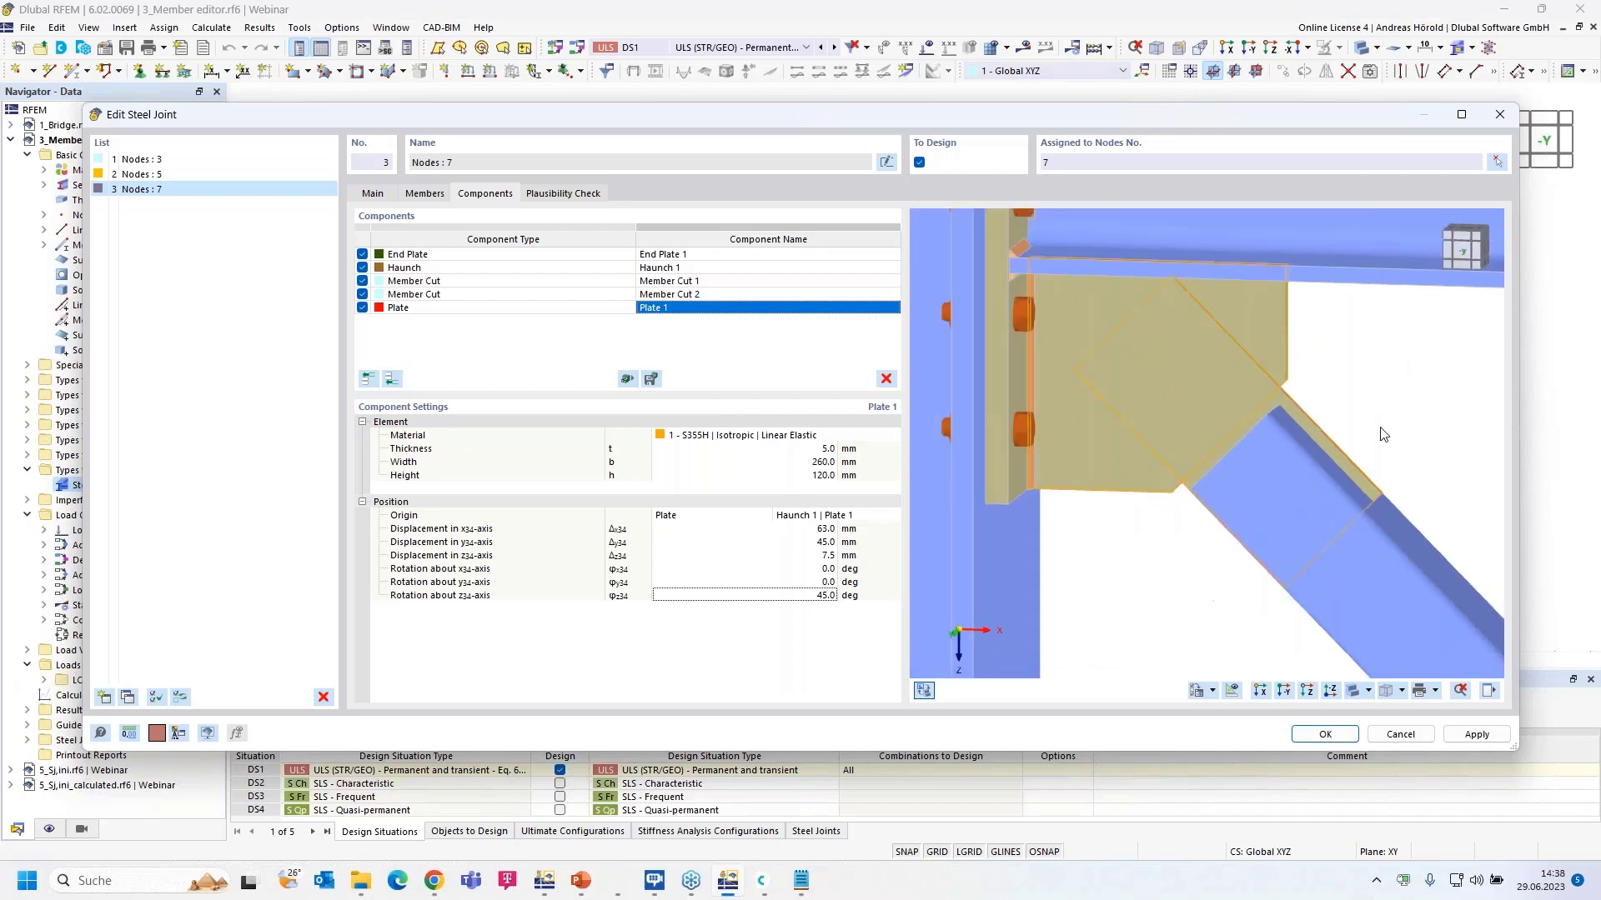
Step: Add a third Member Cut component to the node 7 joint with Dia as the member to cut
{"action": "left_click", "coordinate": [391, 380]}
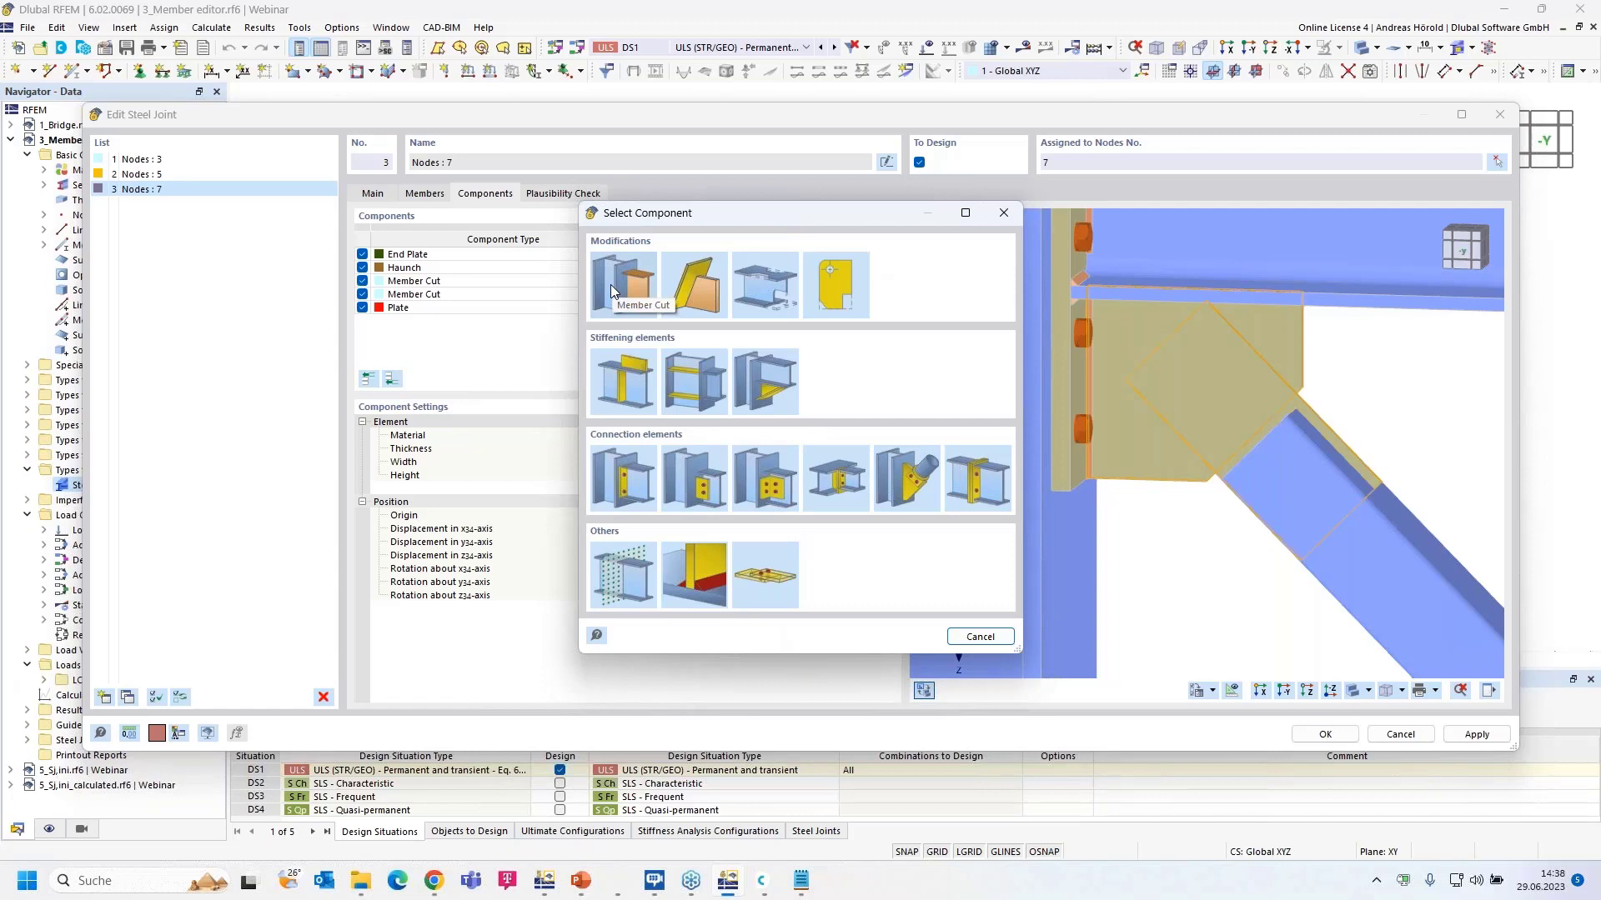
{"action": "left_click", "coordinate": [612, 292]}
{"action": "left_click", "coordinate": [713, 435]}
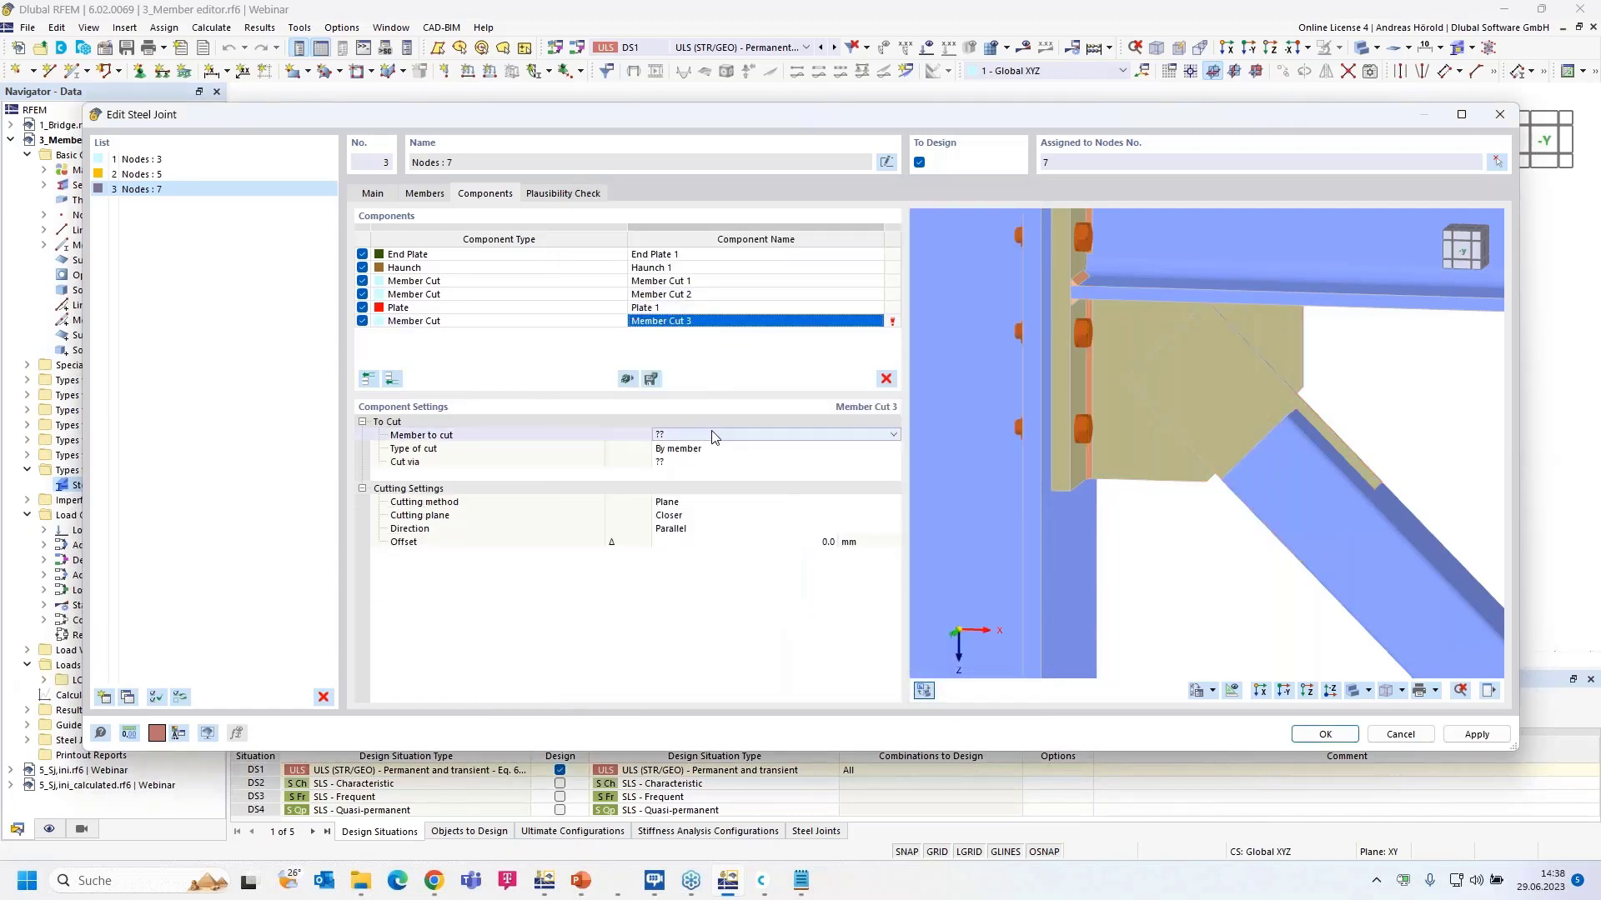
{"action": "left_click", "coordinate": [817, 436]}
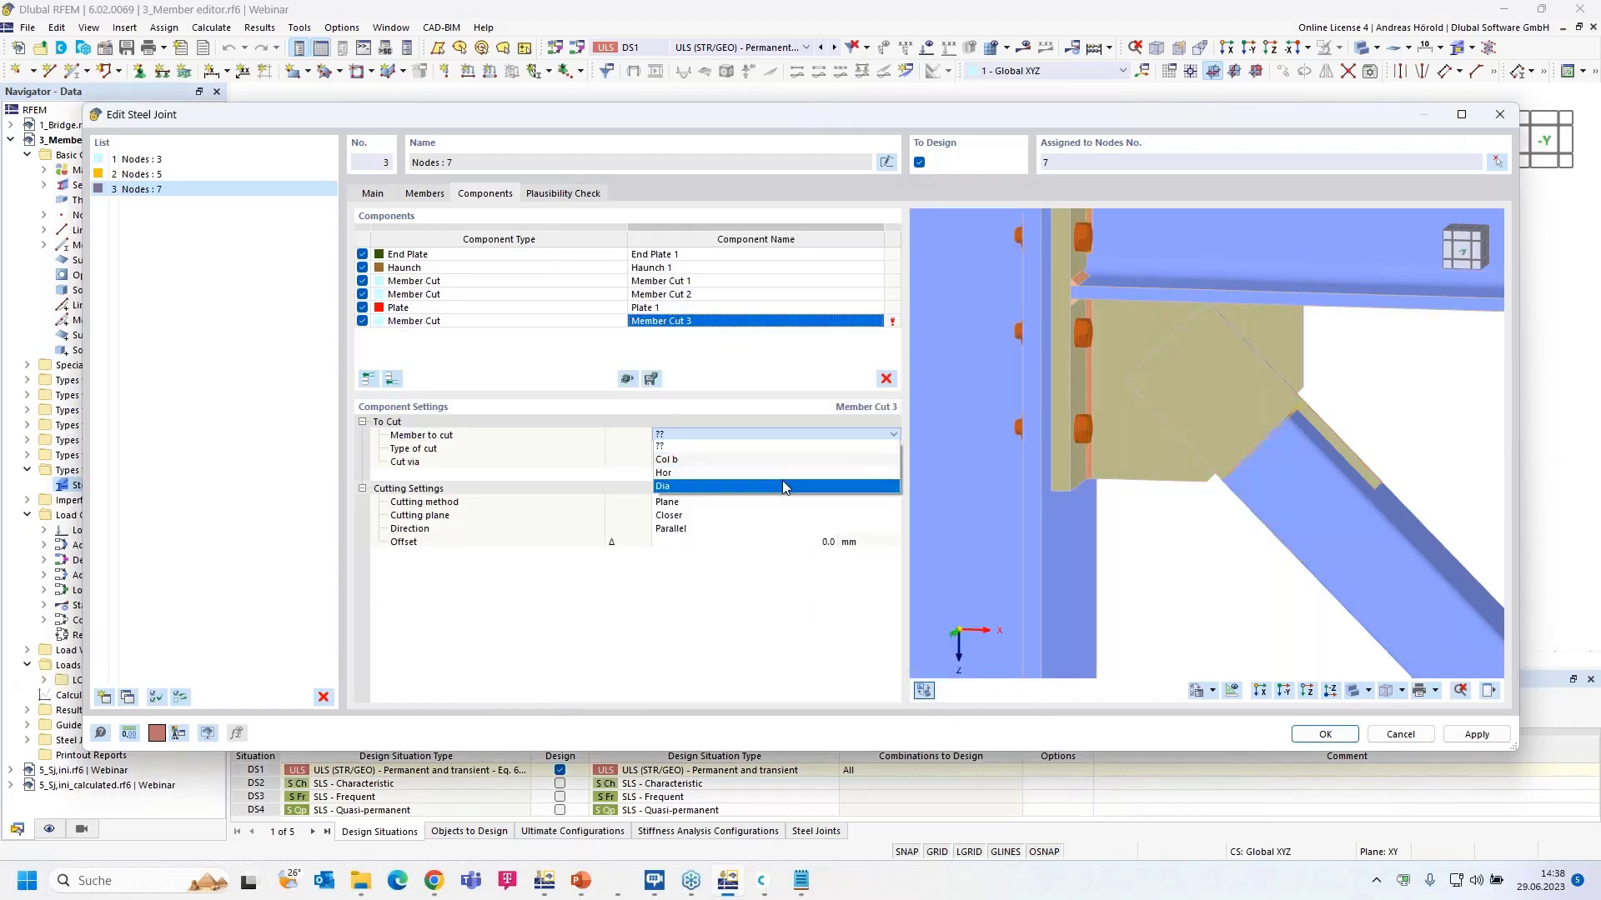
{"action": "left_click", "coordinate": [784, 487]}
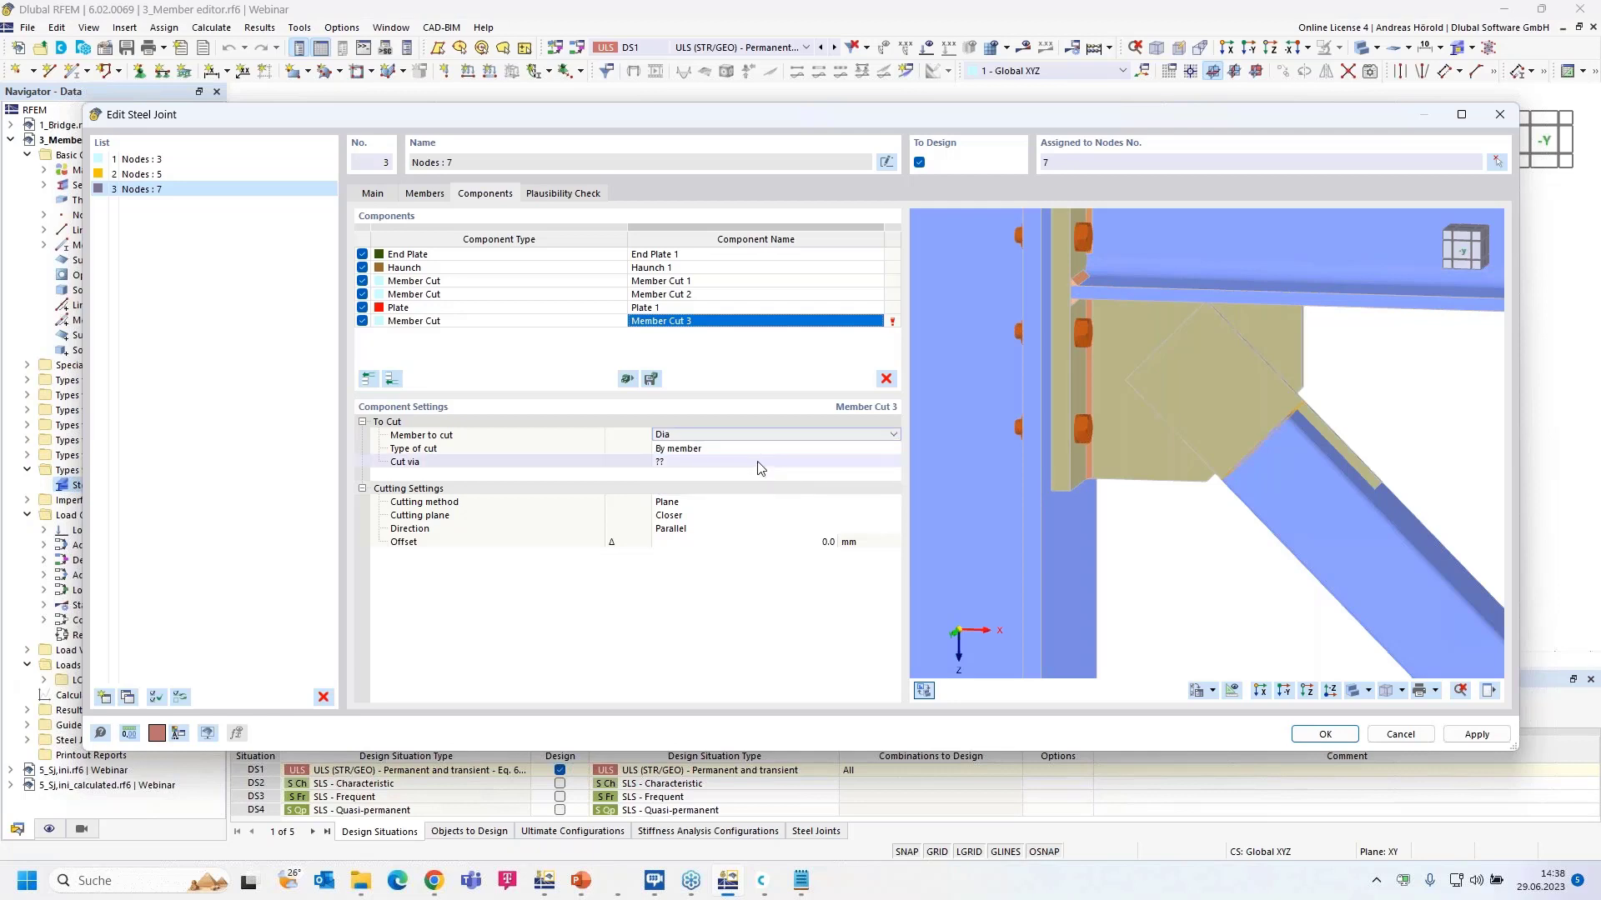
Step: Set Member Cut 3 to cut the diagonal by plate, via Plate 1
{"action": "left_click", "coordinate": [761, 449]}
{"action": "left_click", "coordinate": [775, 448]}
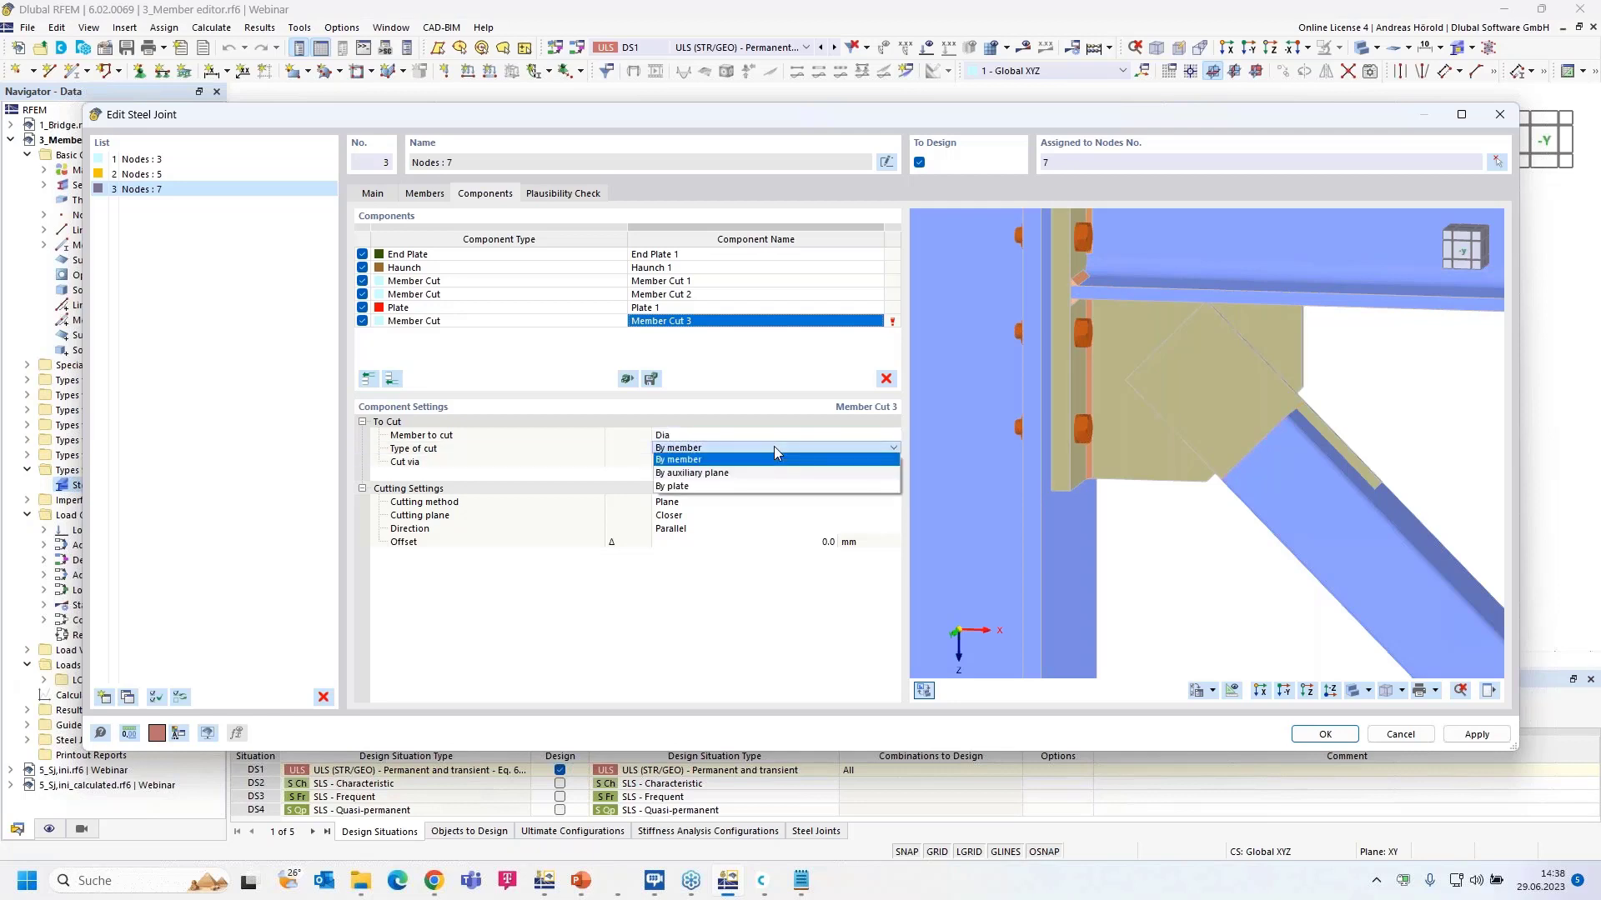
{"action": "left_click", "coordinate": [755, 486]}
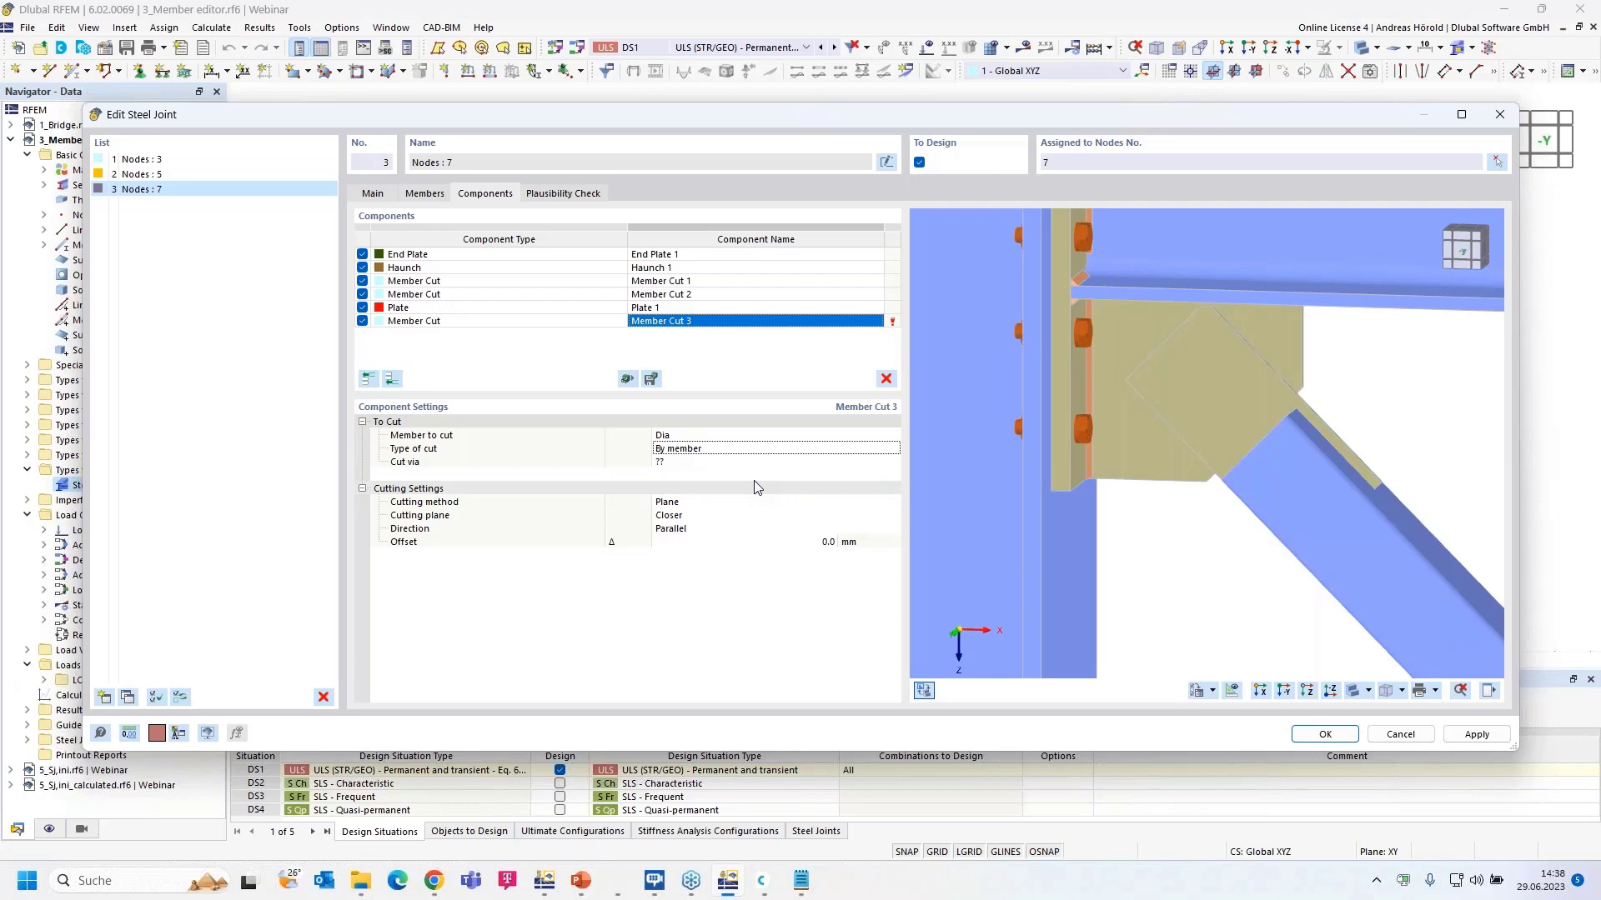
{"action": "left_click", "coordinate": [809, 447]}
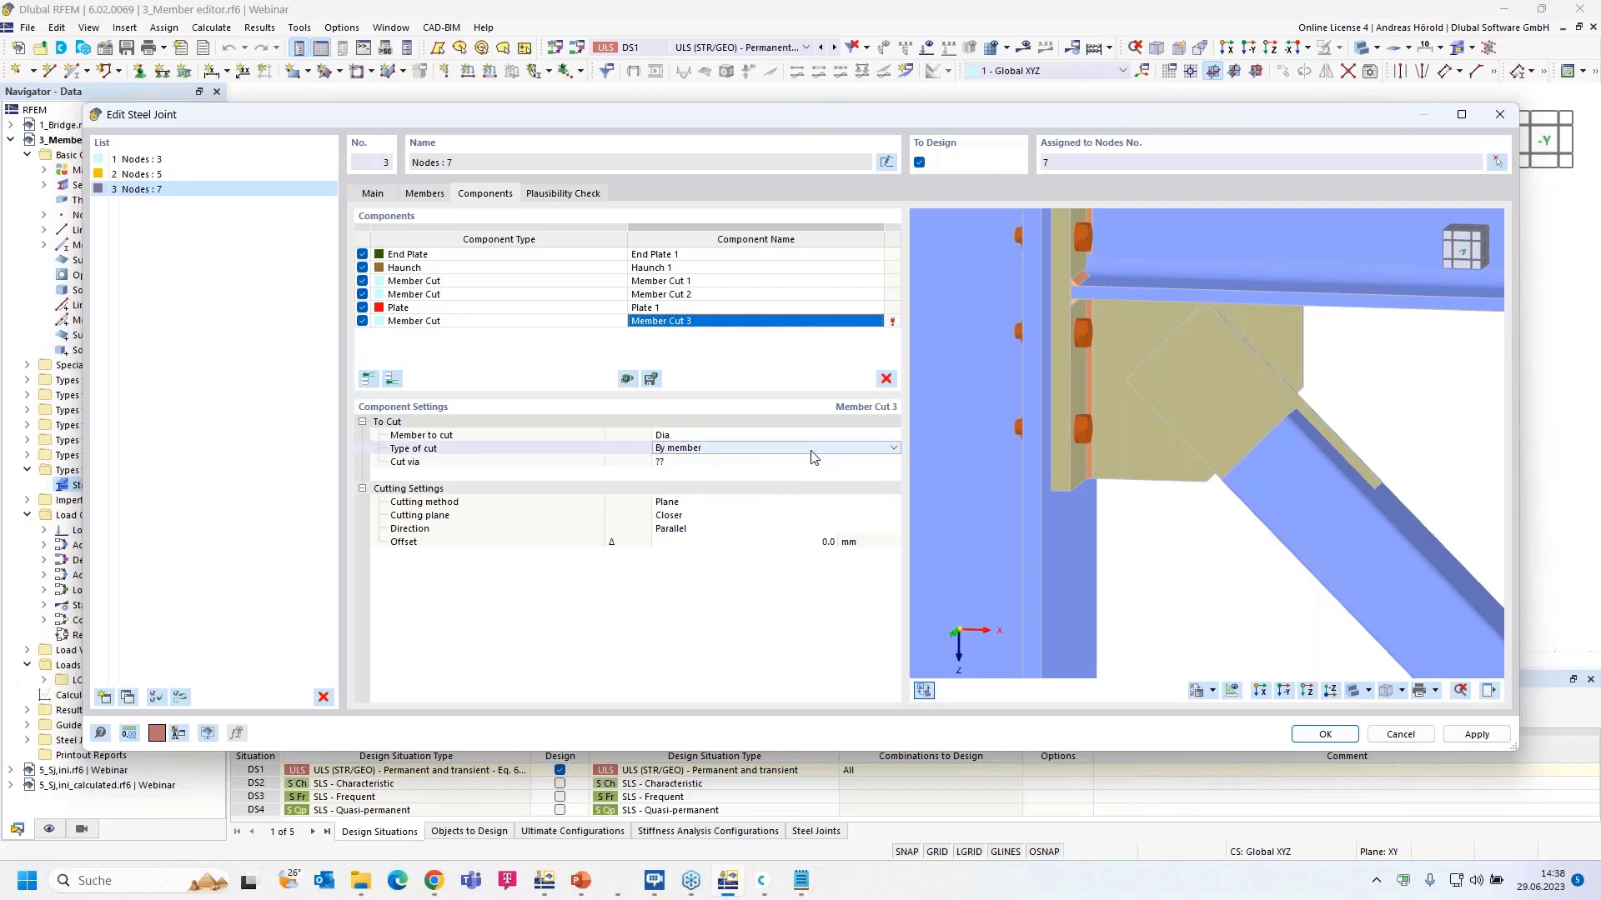
{"action": "left_click", "coordinate": [810, 450]}
{"action": "left_click", "coordinate": [808, 488]}
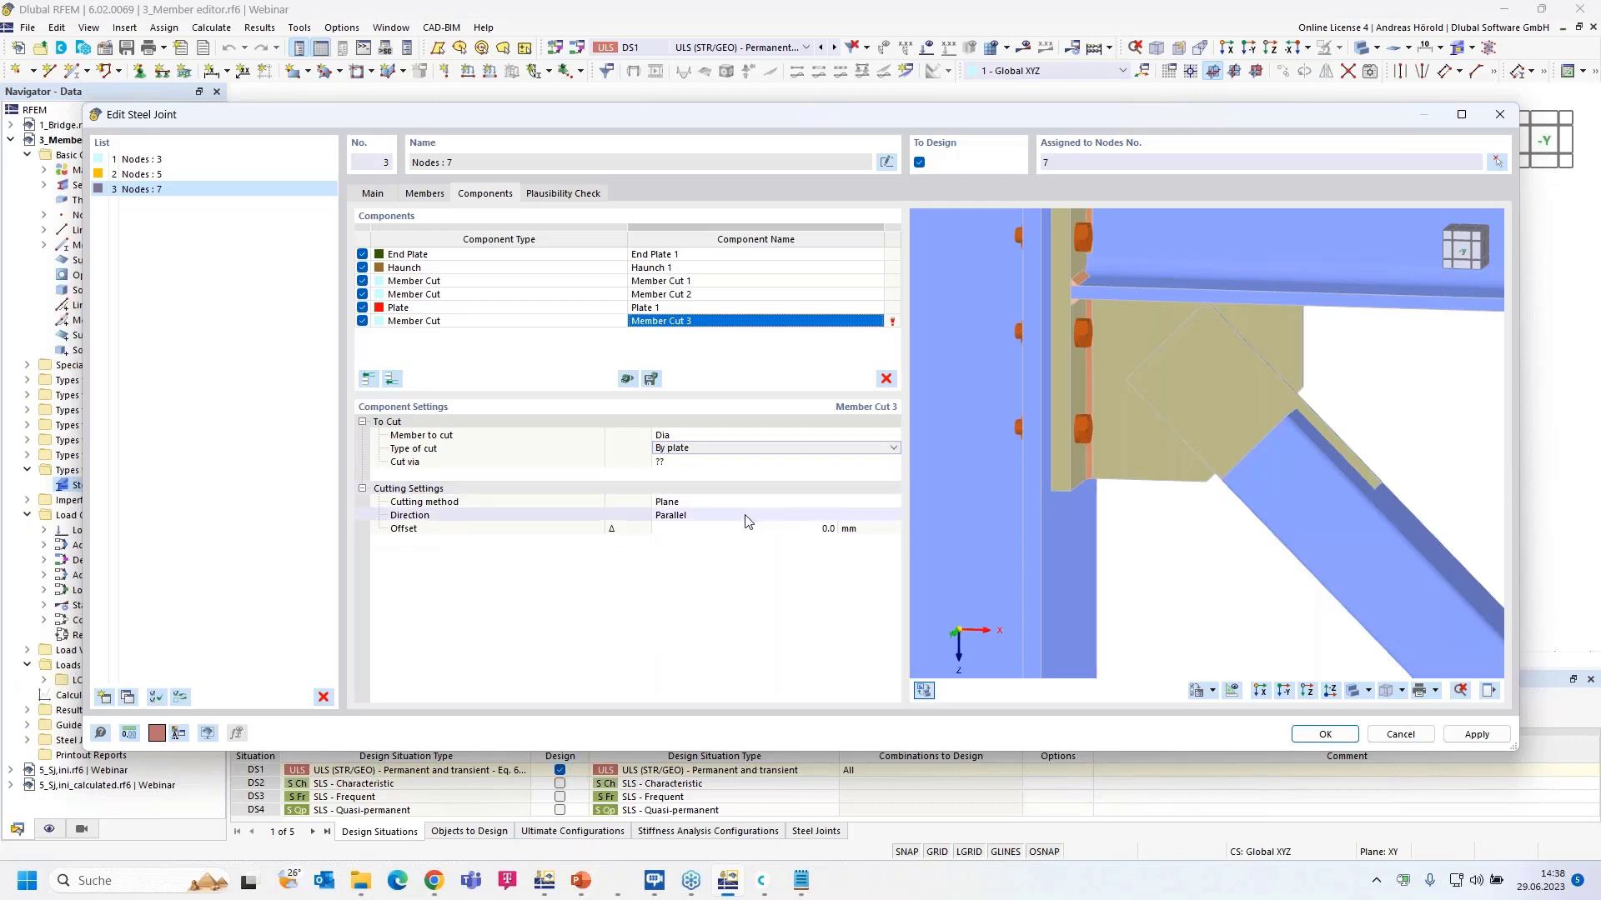
{"action": "left_click", "coordinate": [774, 463]}
{"action": "left_click", "coordinate": [807, 463]}
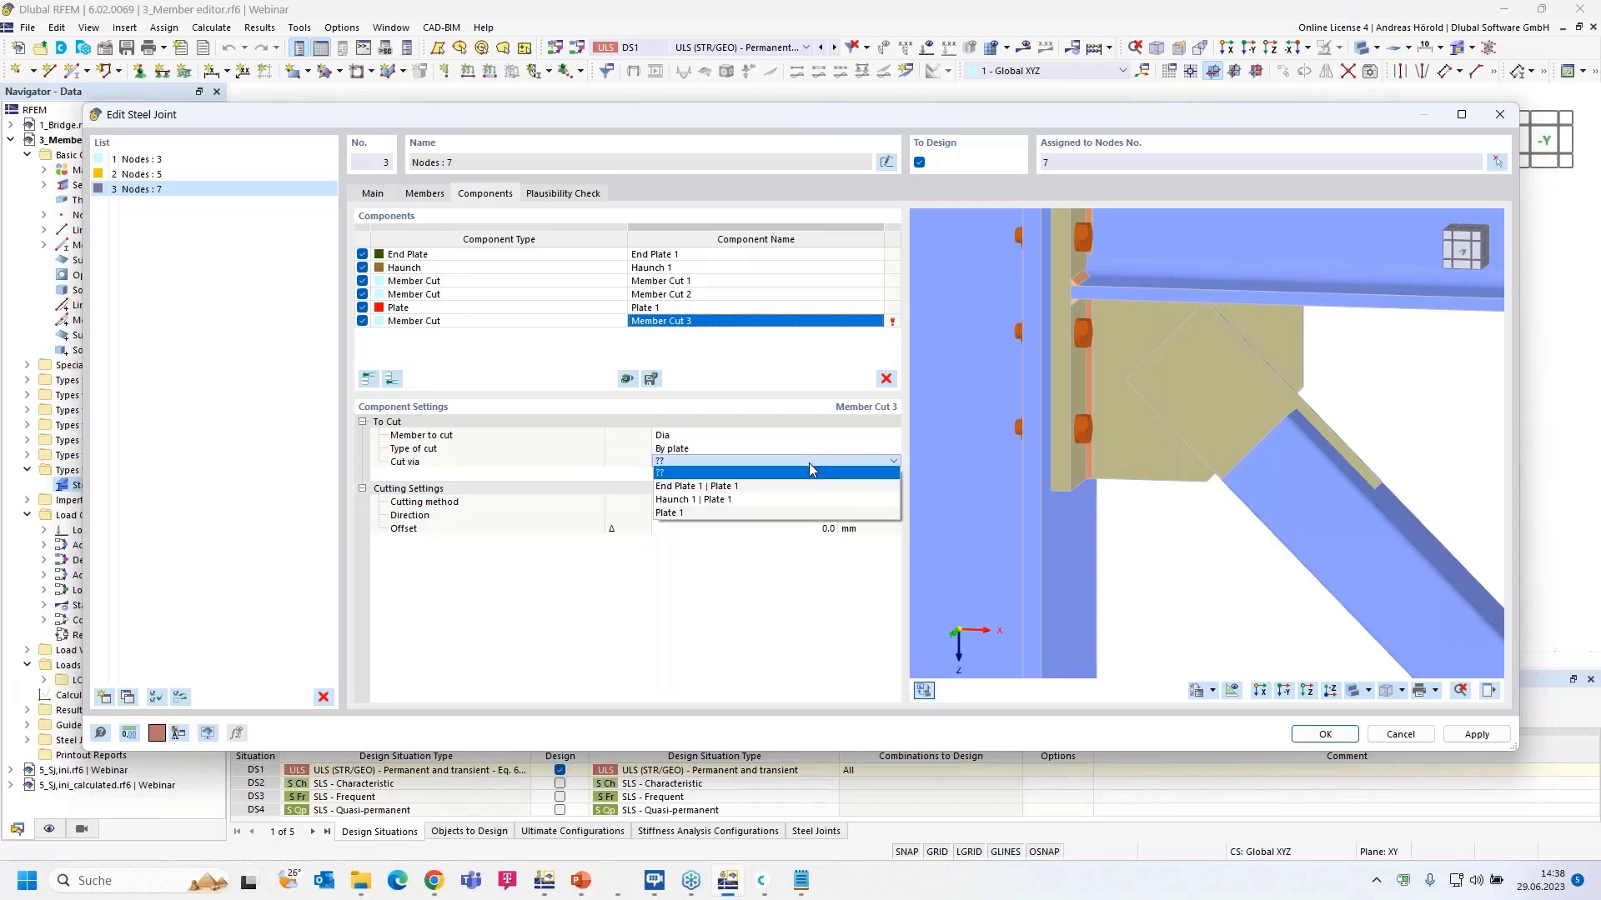
{"action": "left_click", "coordinate": [759, 511]}
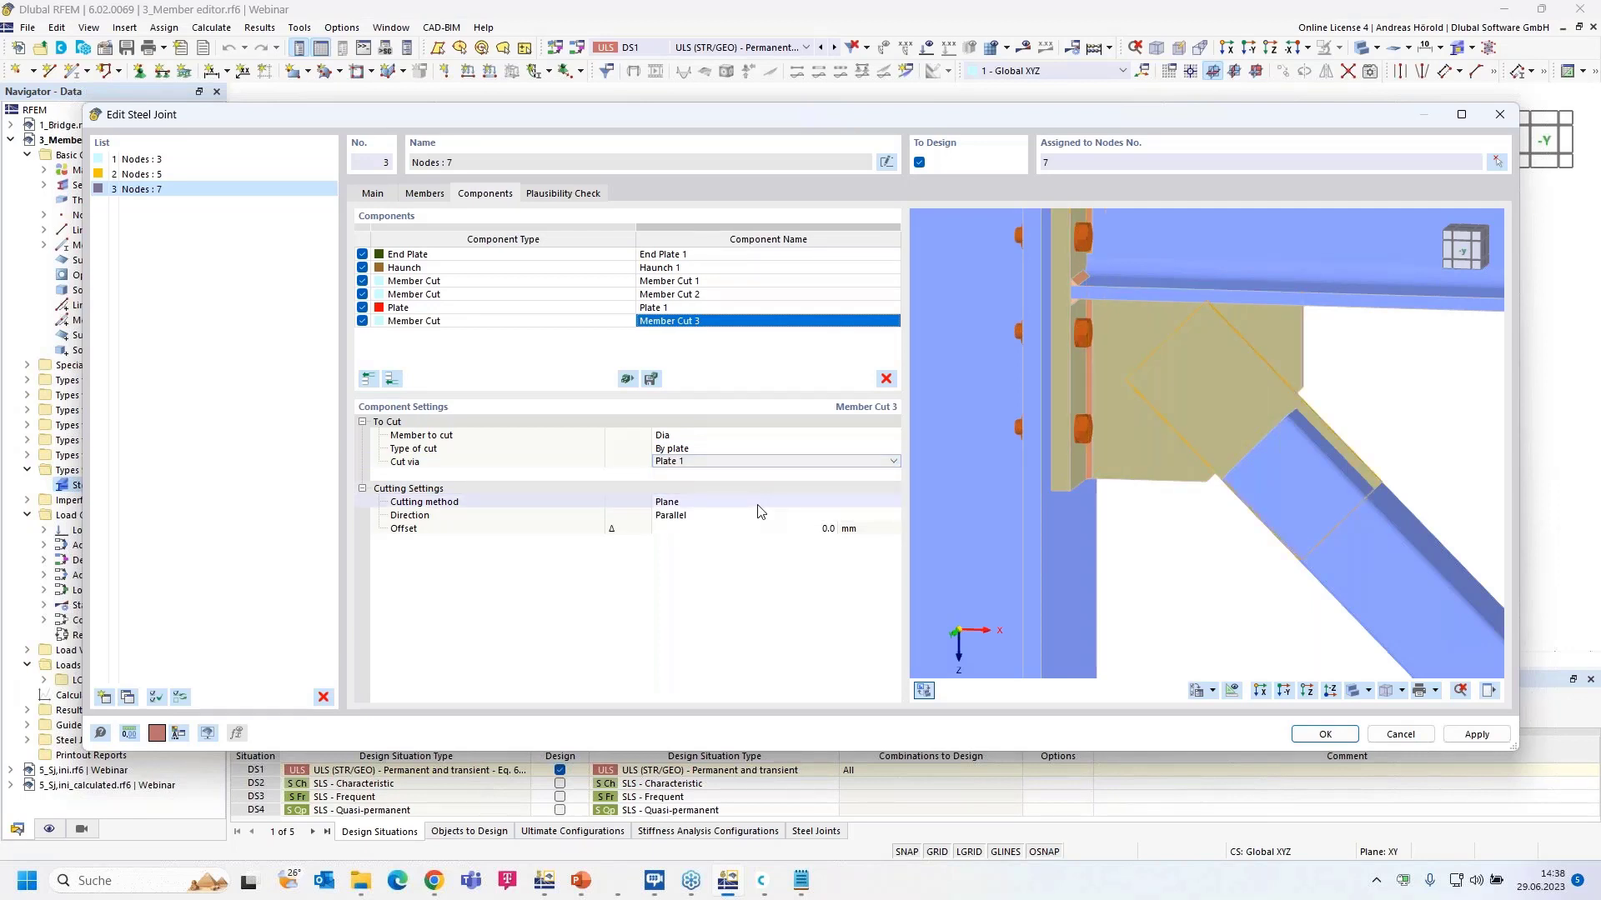
Step: Set the cutting method of Member Cut 3 to Surface
{"action": "left_click", "coordinate": [734, 503]}
{"action": "left_click", "coordinate": [731, 503]}
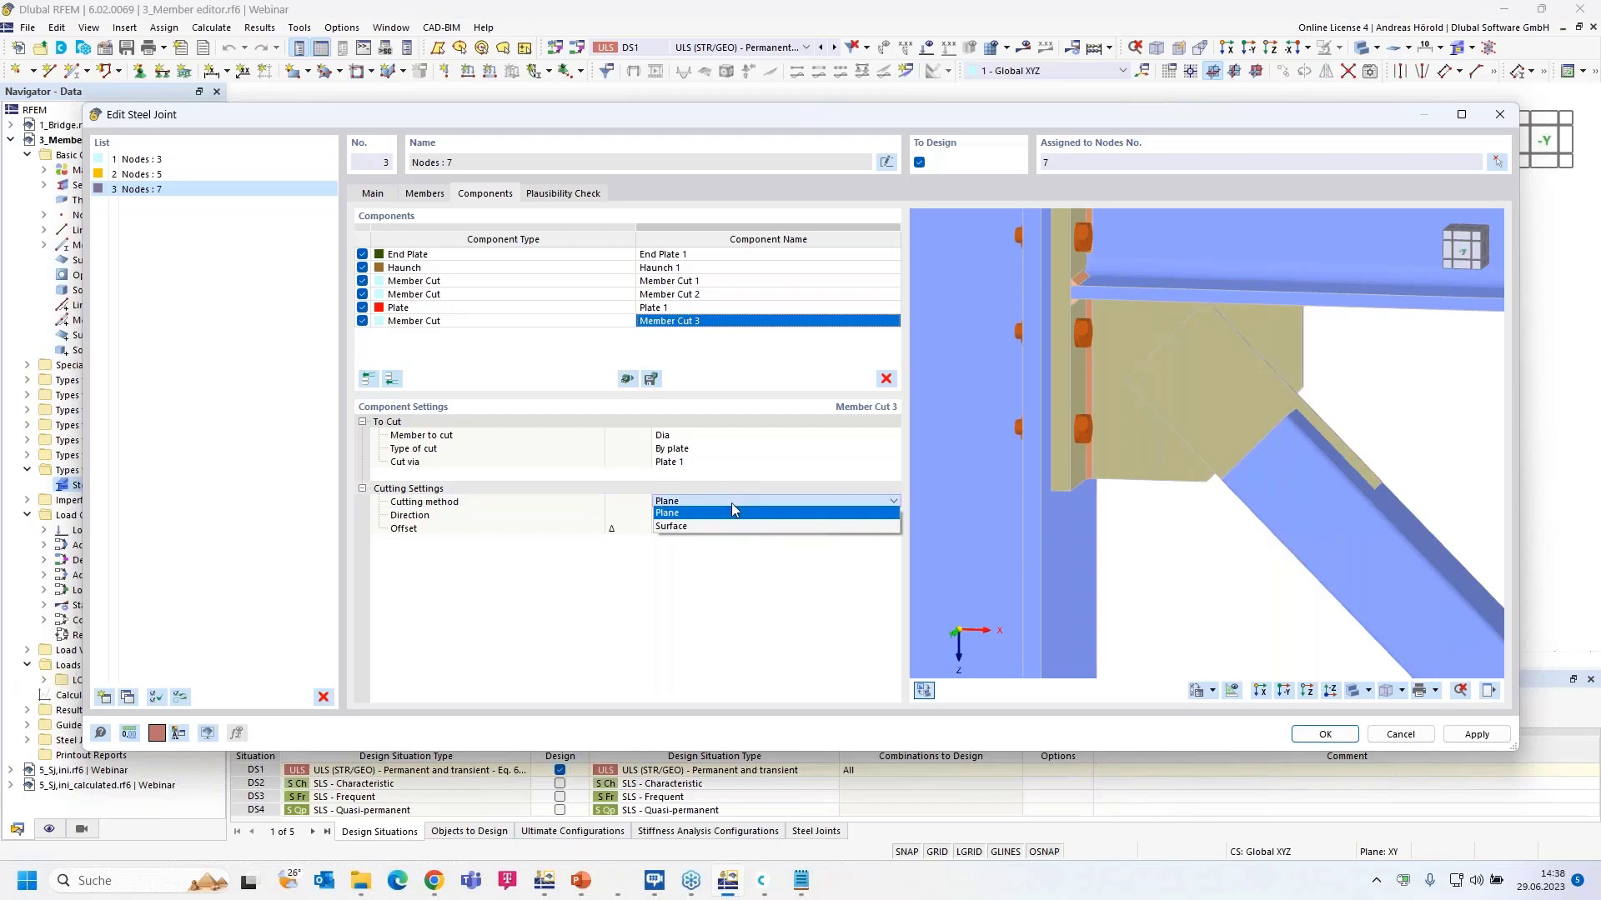
{"action": "left_click", "coordinate": [732, 506]}
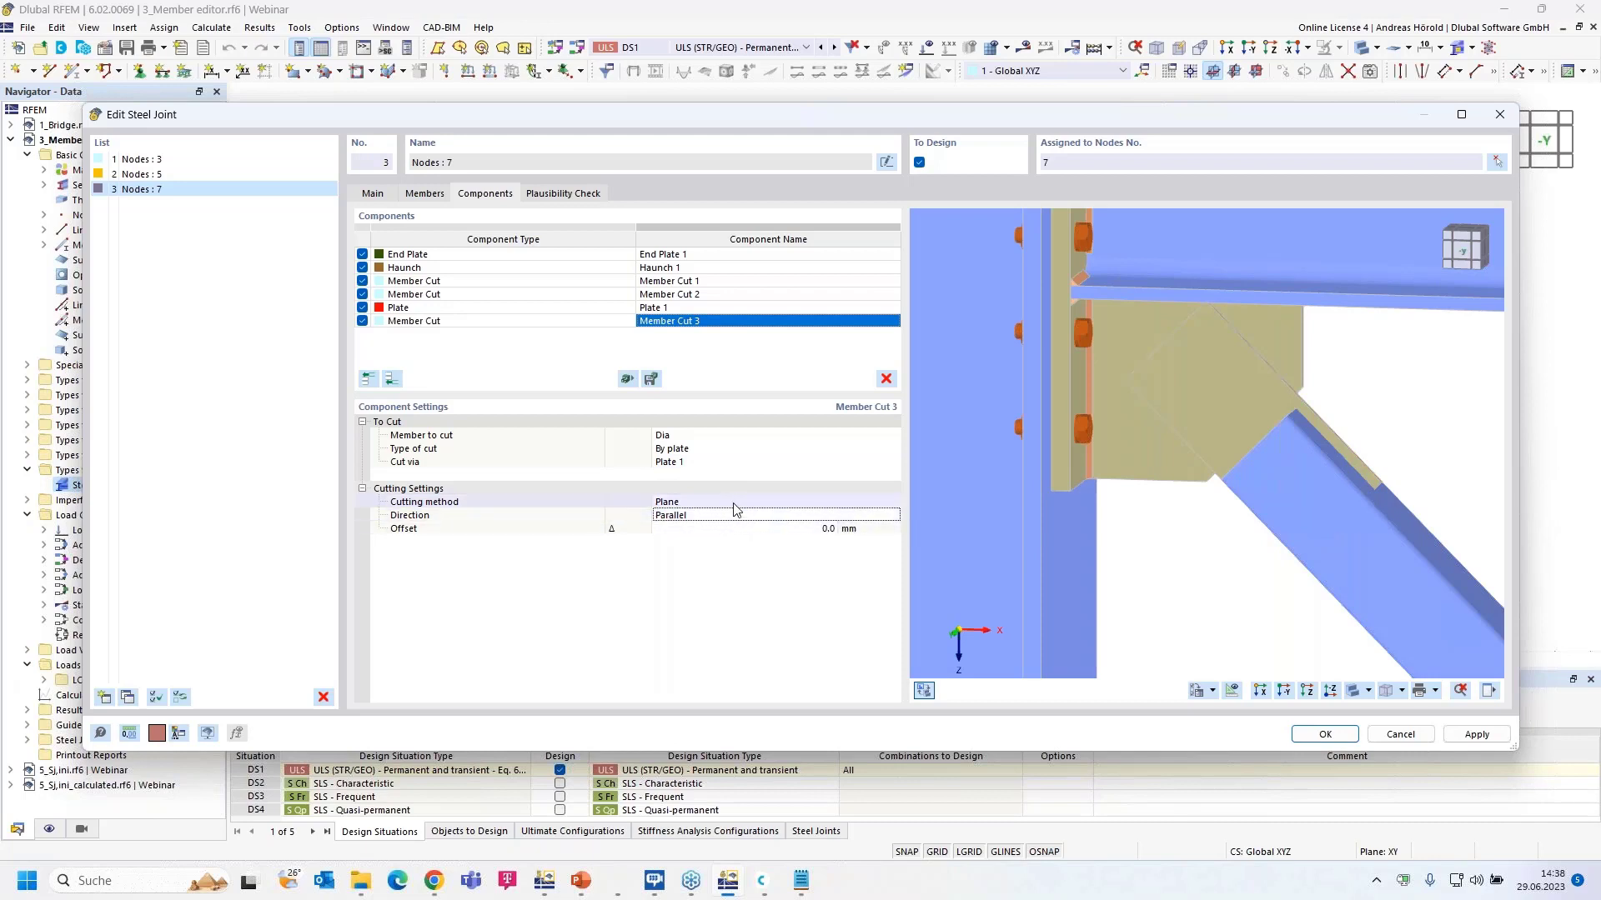
{"action": "left_click", "coordinate": [763, 503]}
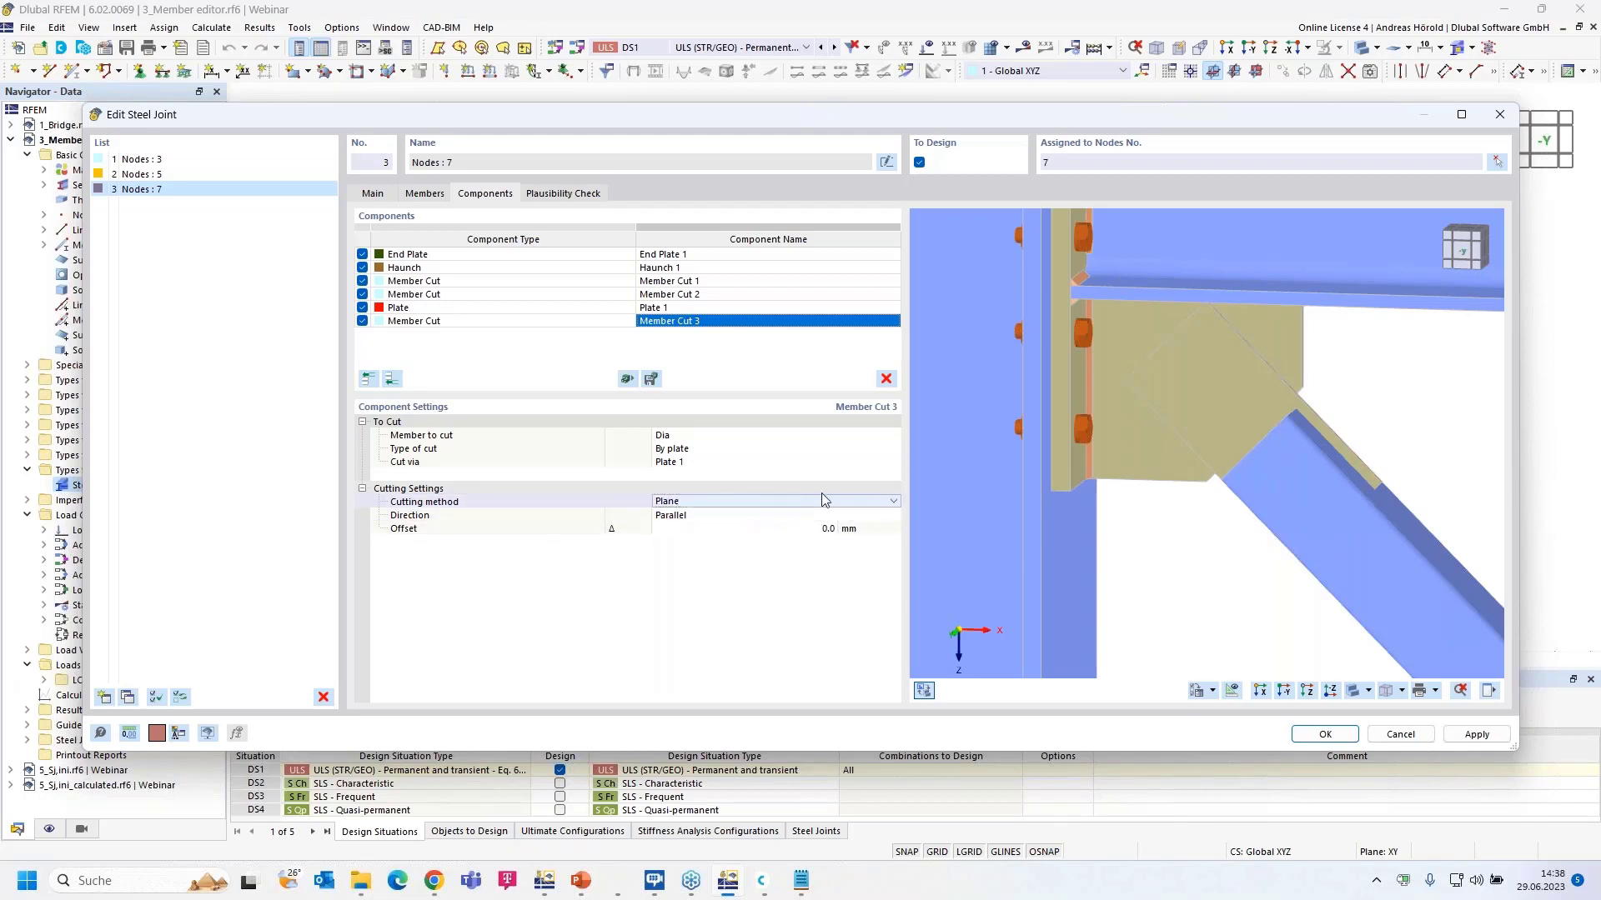
{"action": "left_click", "coordinate": [888, 501]}
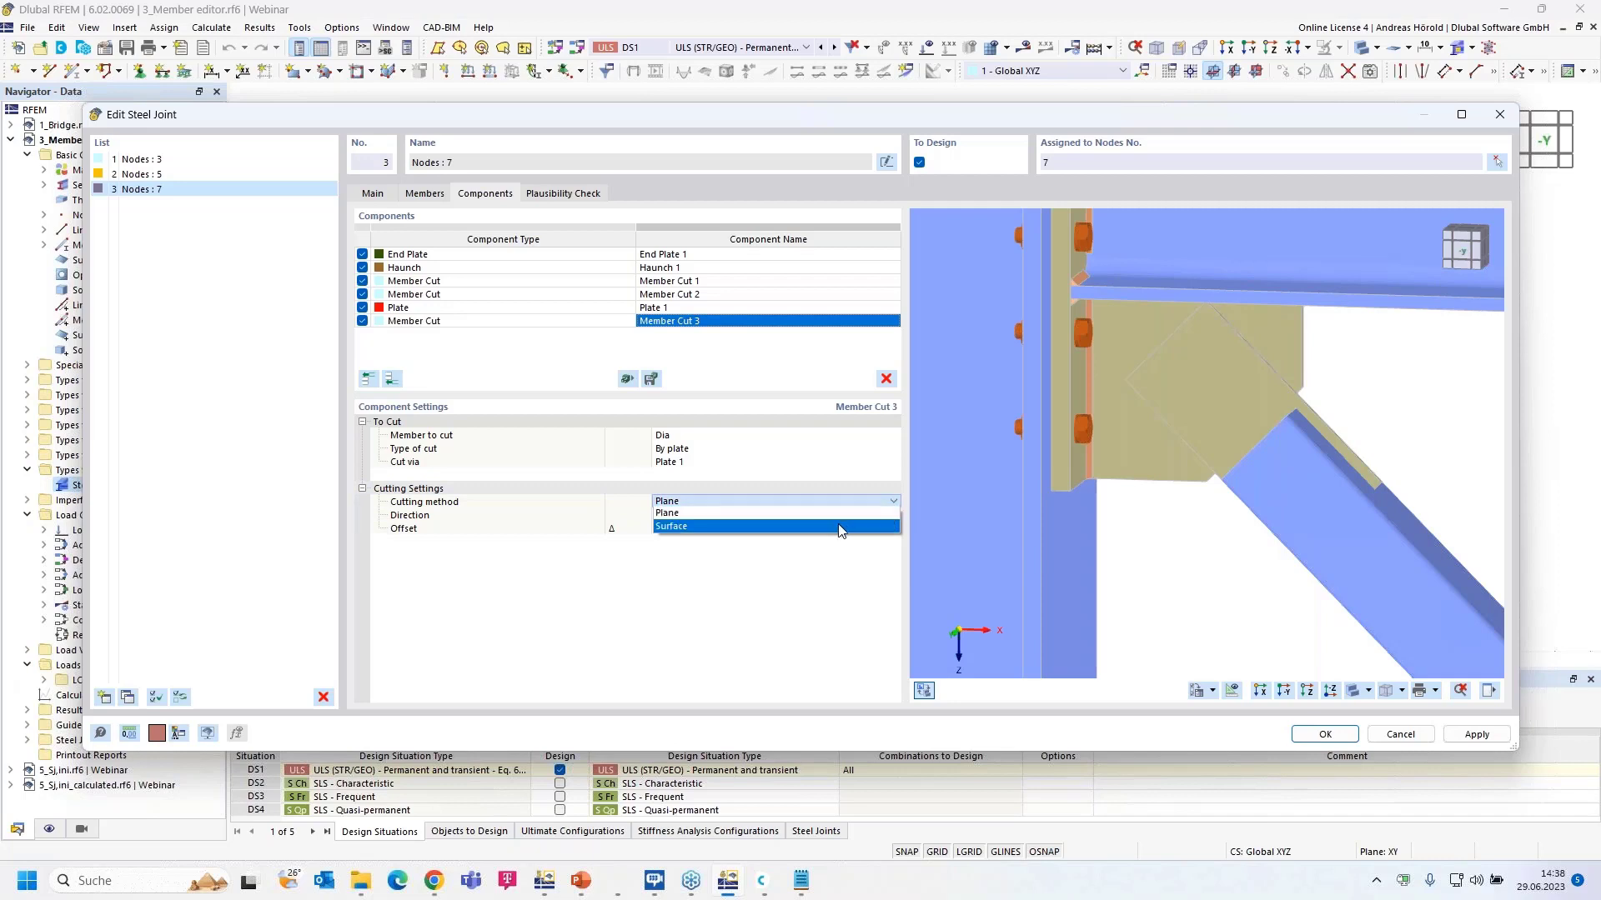
{"action": "left_click", "coordinate": [839, 526]}
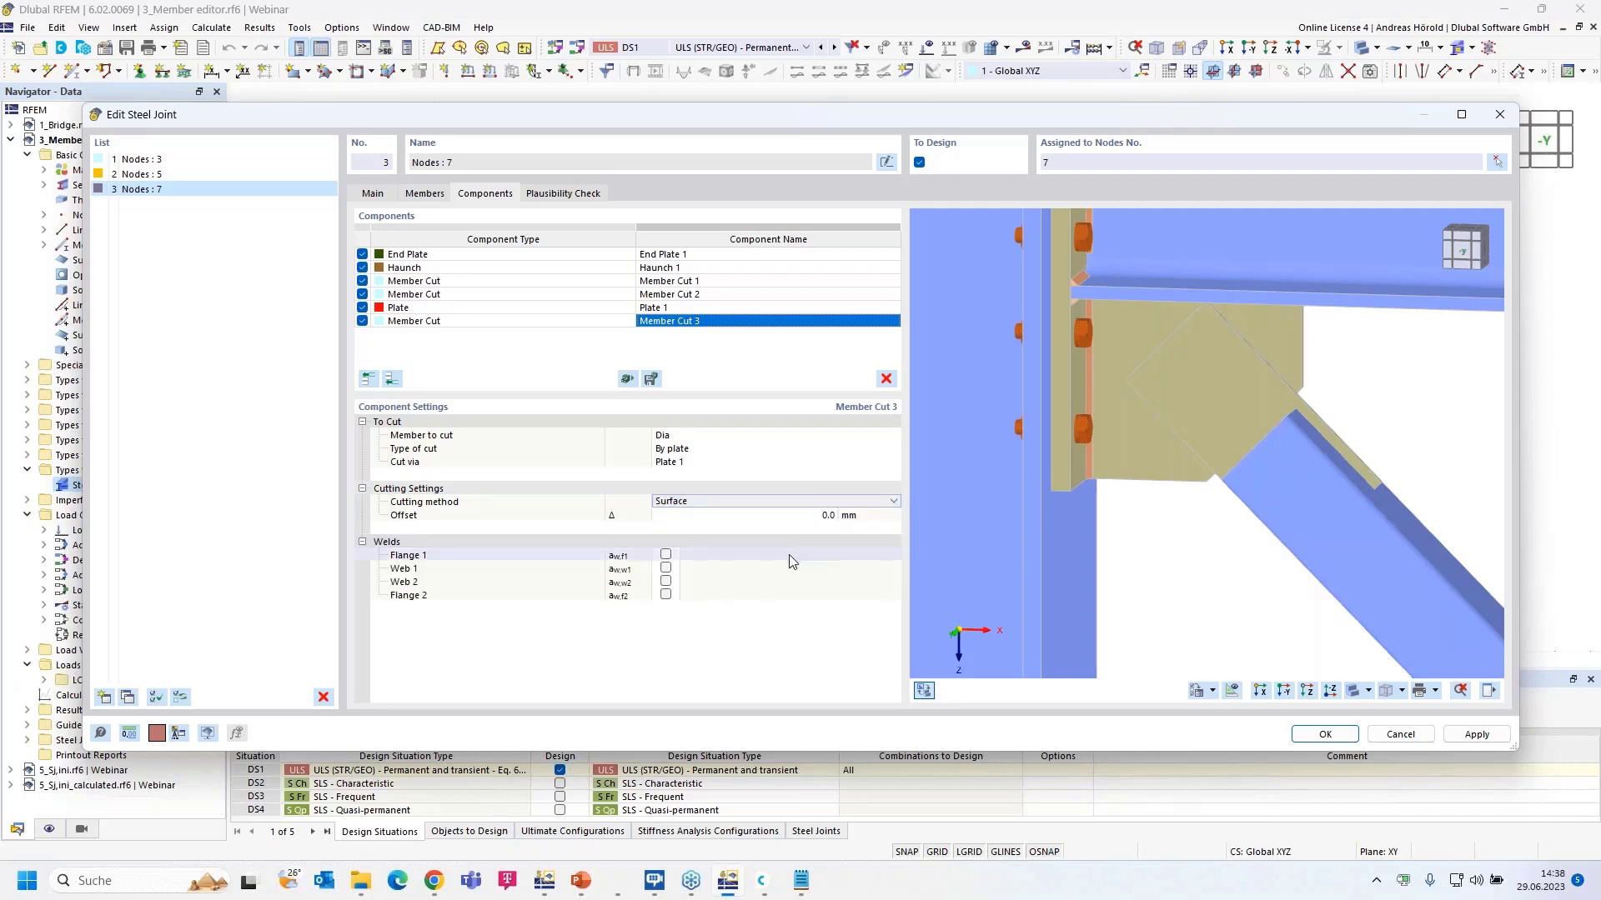
Step: Activate the Flange 1 and Flange 2 welds between the diagonal and Plate 1 in Member Cut 3
{"action": "scroll", "coordinate": [1184, 455], "scroll_direction": "up", "scroll_amount": 2}
{"action": "scroll", "coordinate": [1183, 456], "scroll_direction": "up", "scroll_amount": 1}
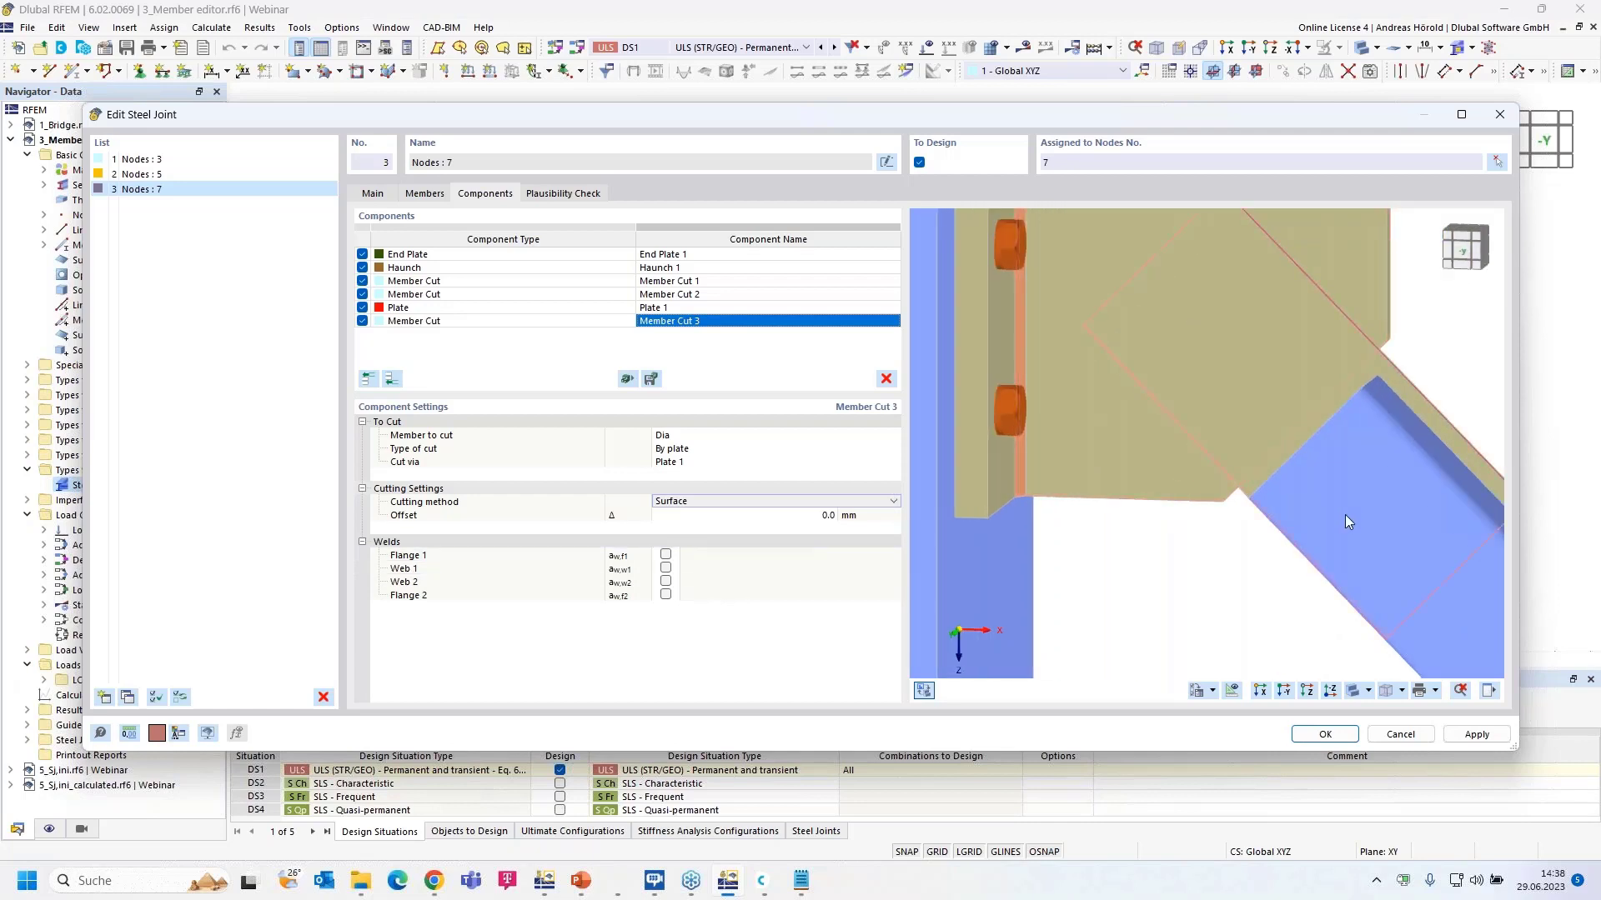
{"action": "middle_click_drag", "start_coordinate": [1334, 550], "coordinate": [1248, 552], "text": "ctrl"}
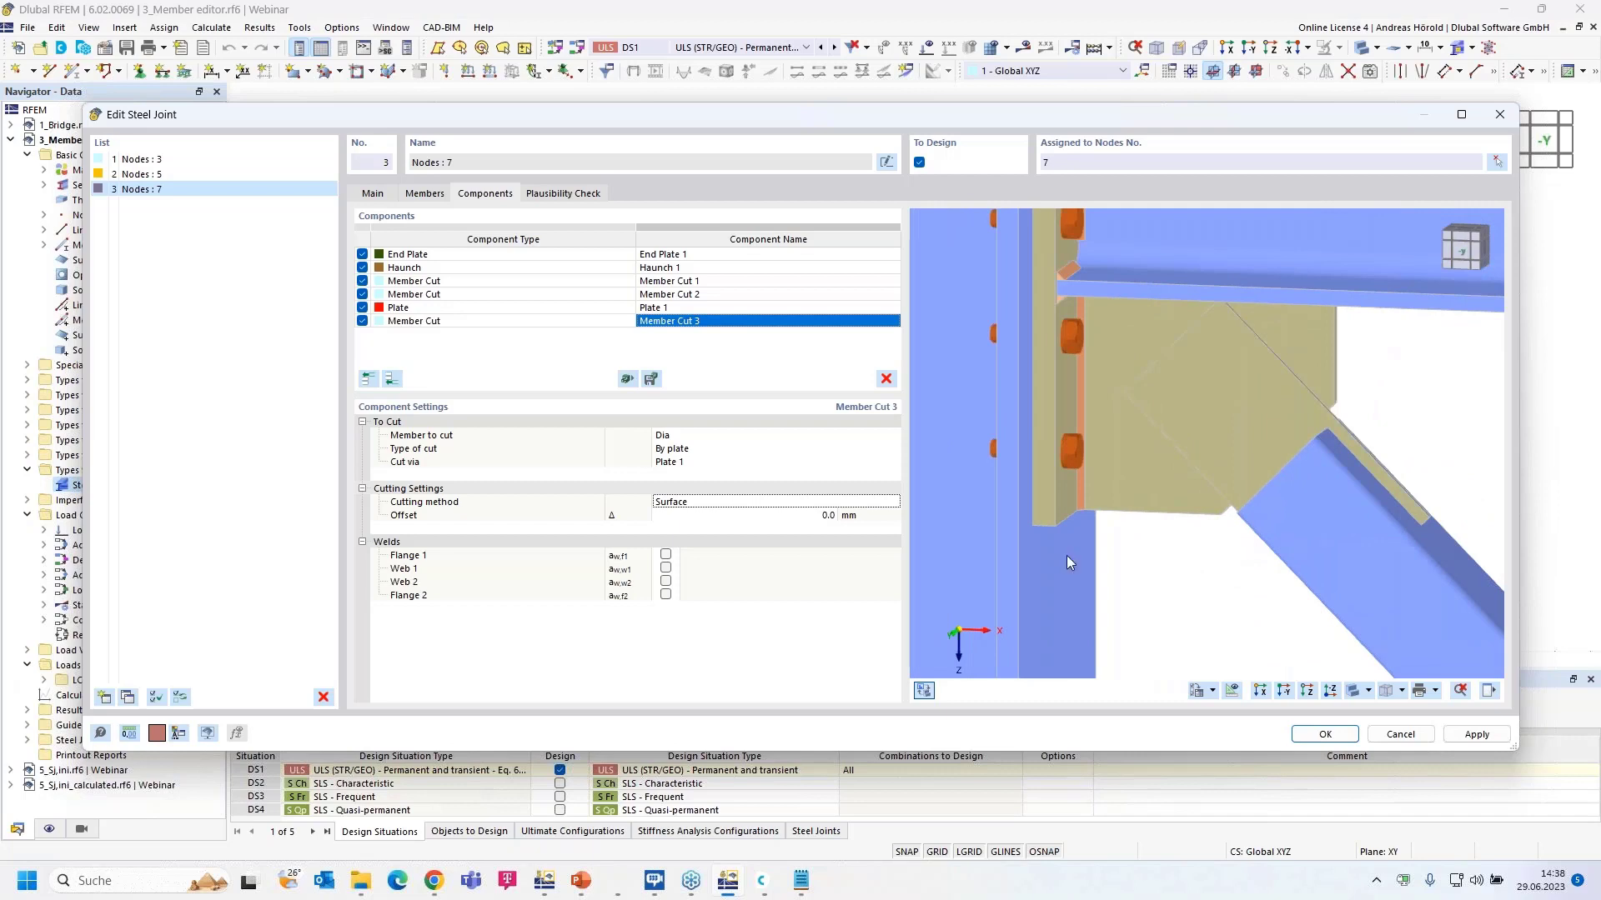
{"action": "left_click", "coordinate": [666, 555]}
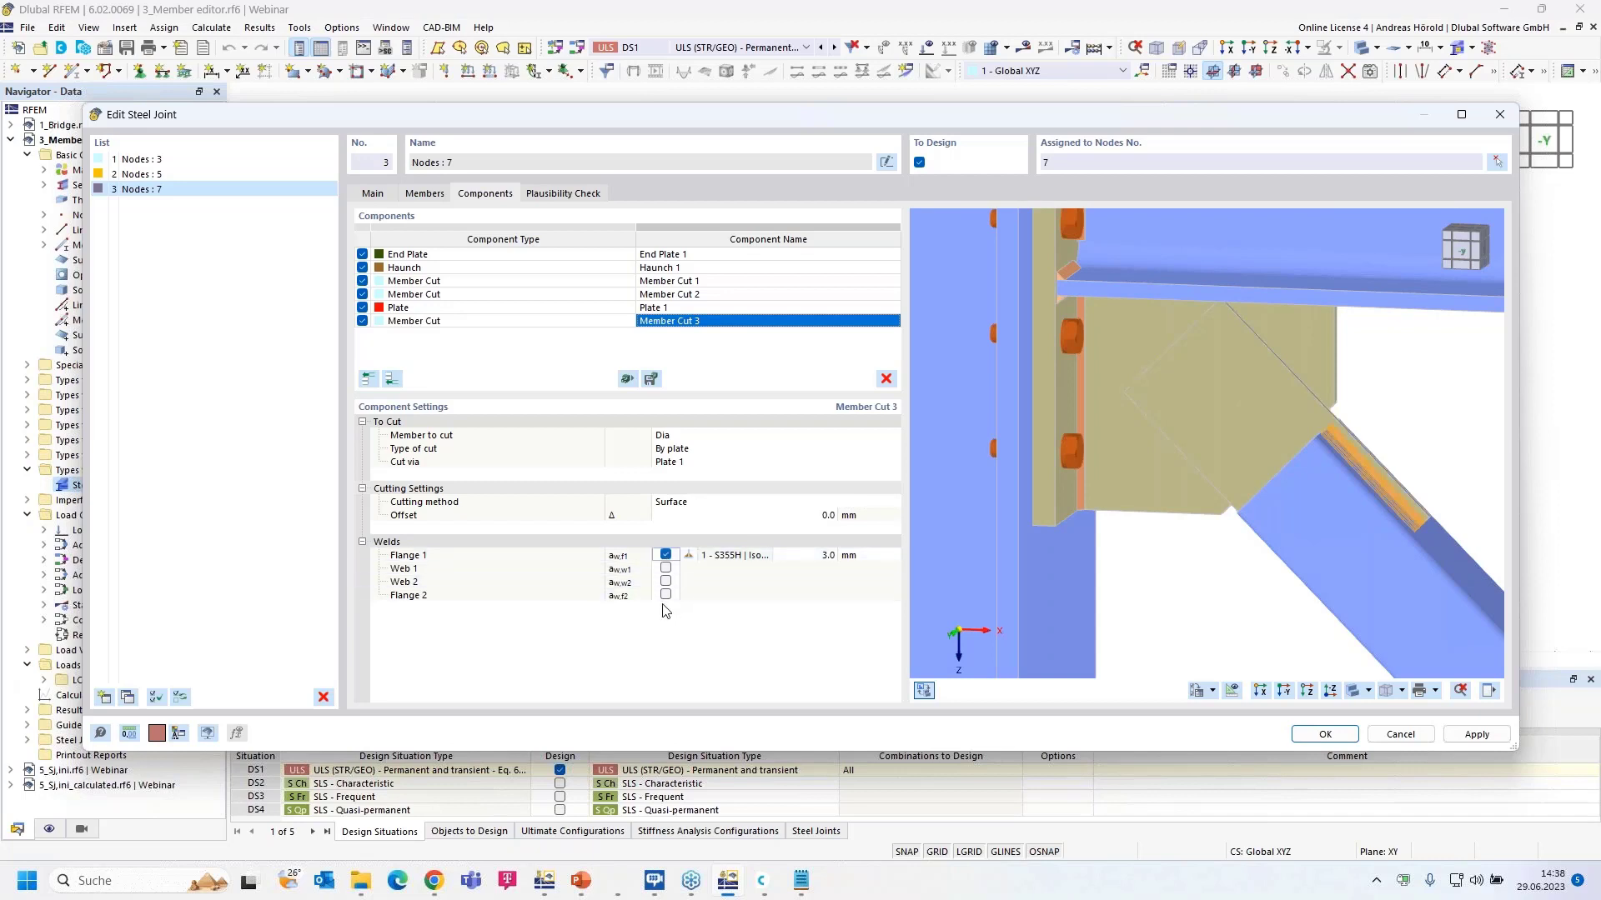
{"action": "left_click", "coordinate": [665, 595]}
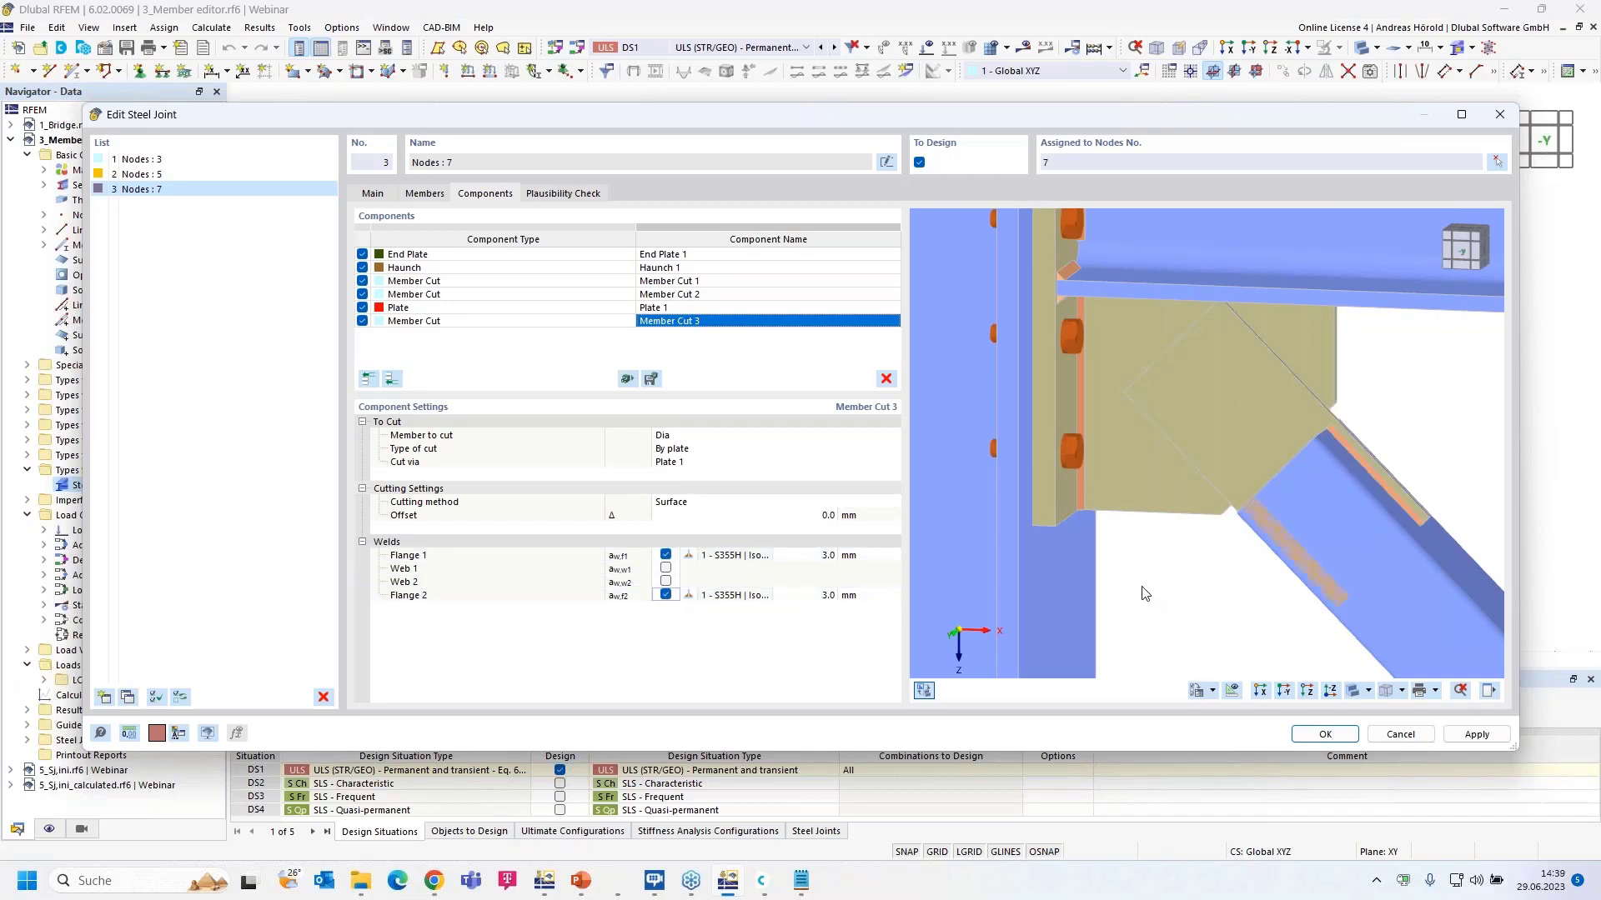
{"action": "scroll", "coordinate": [1285, 549], "scroll_direction": "up", "scroll_amount": 5}
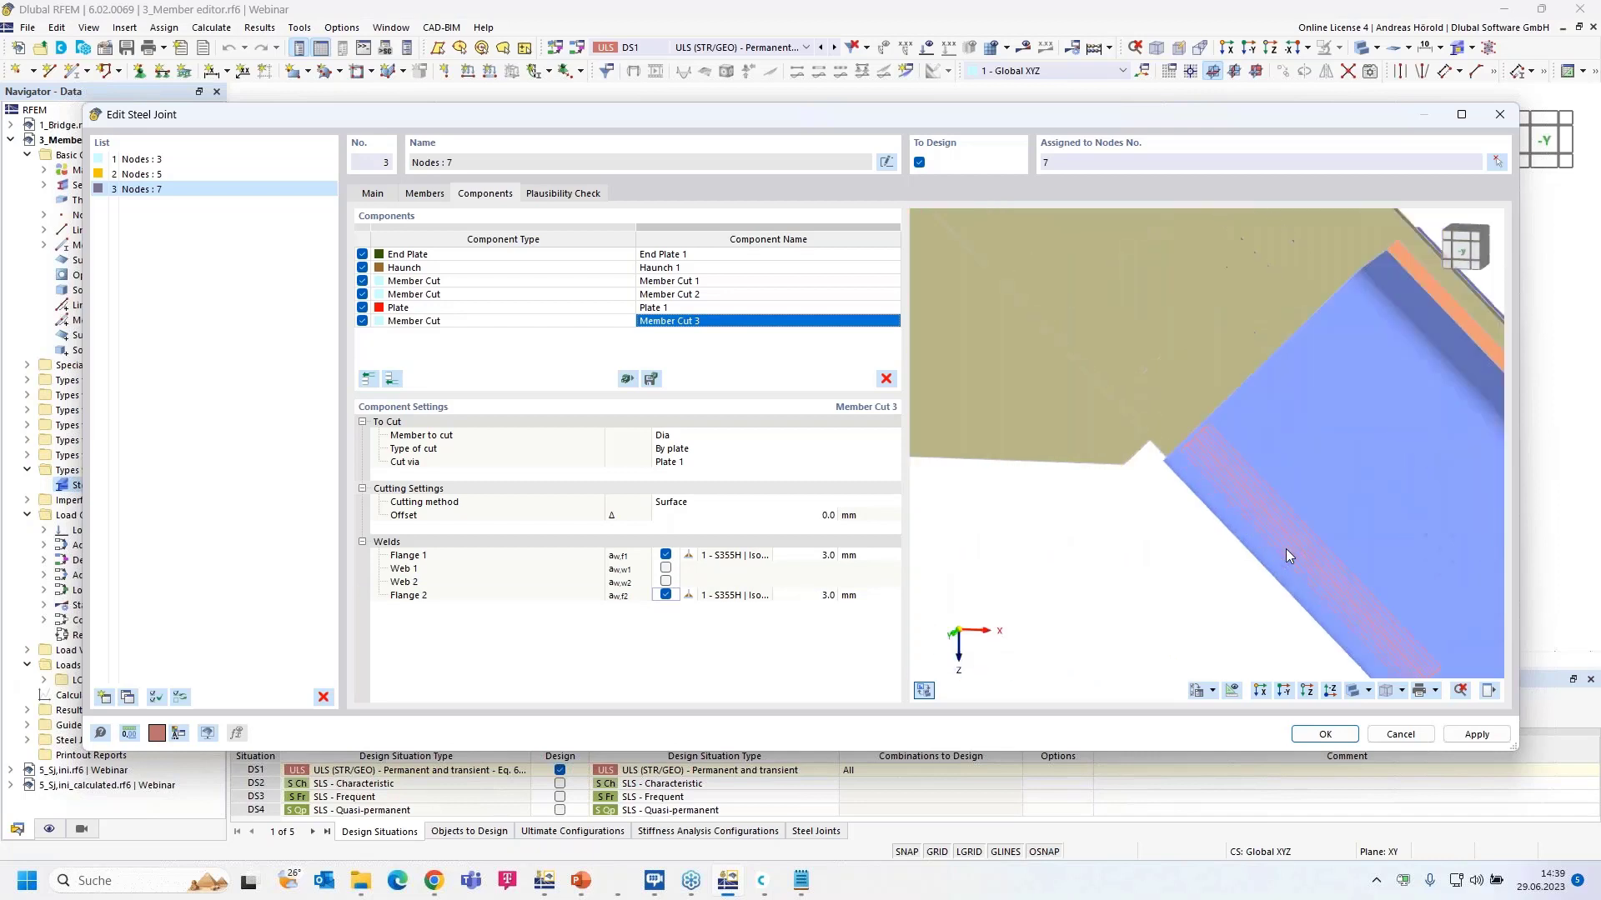
{"action": "scroll", "coordinate": [1278, 502], "scroll_direction": "down", "scroll_amount": 6}
{"action": "middle_click_drag", "start_coordinate": [1236, 522], "coordinate": [1140, 572]}
{"action": "scroll", "coordinate": [1140, 572], "scroll_direction": "down", "scroll_amount": 1}
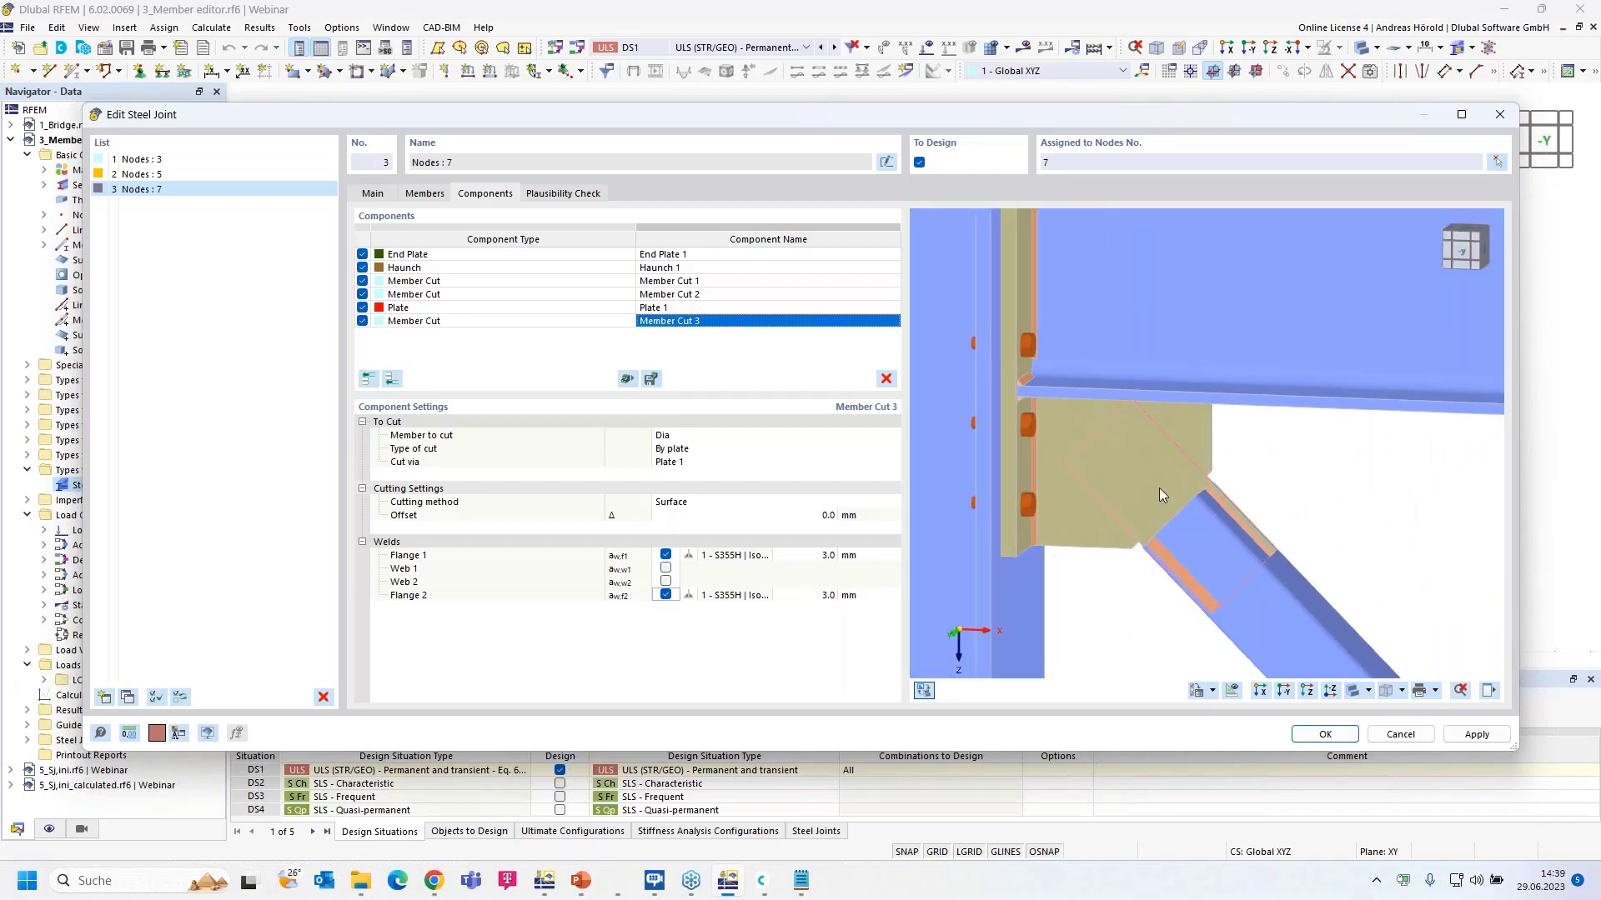
Step: Hide Plate 1 and the Member Cut 3 welds in the joint preview and examine the slot in the diagonal's flange
{"action": "left_click", "coordinate": [1488, 692]}
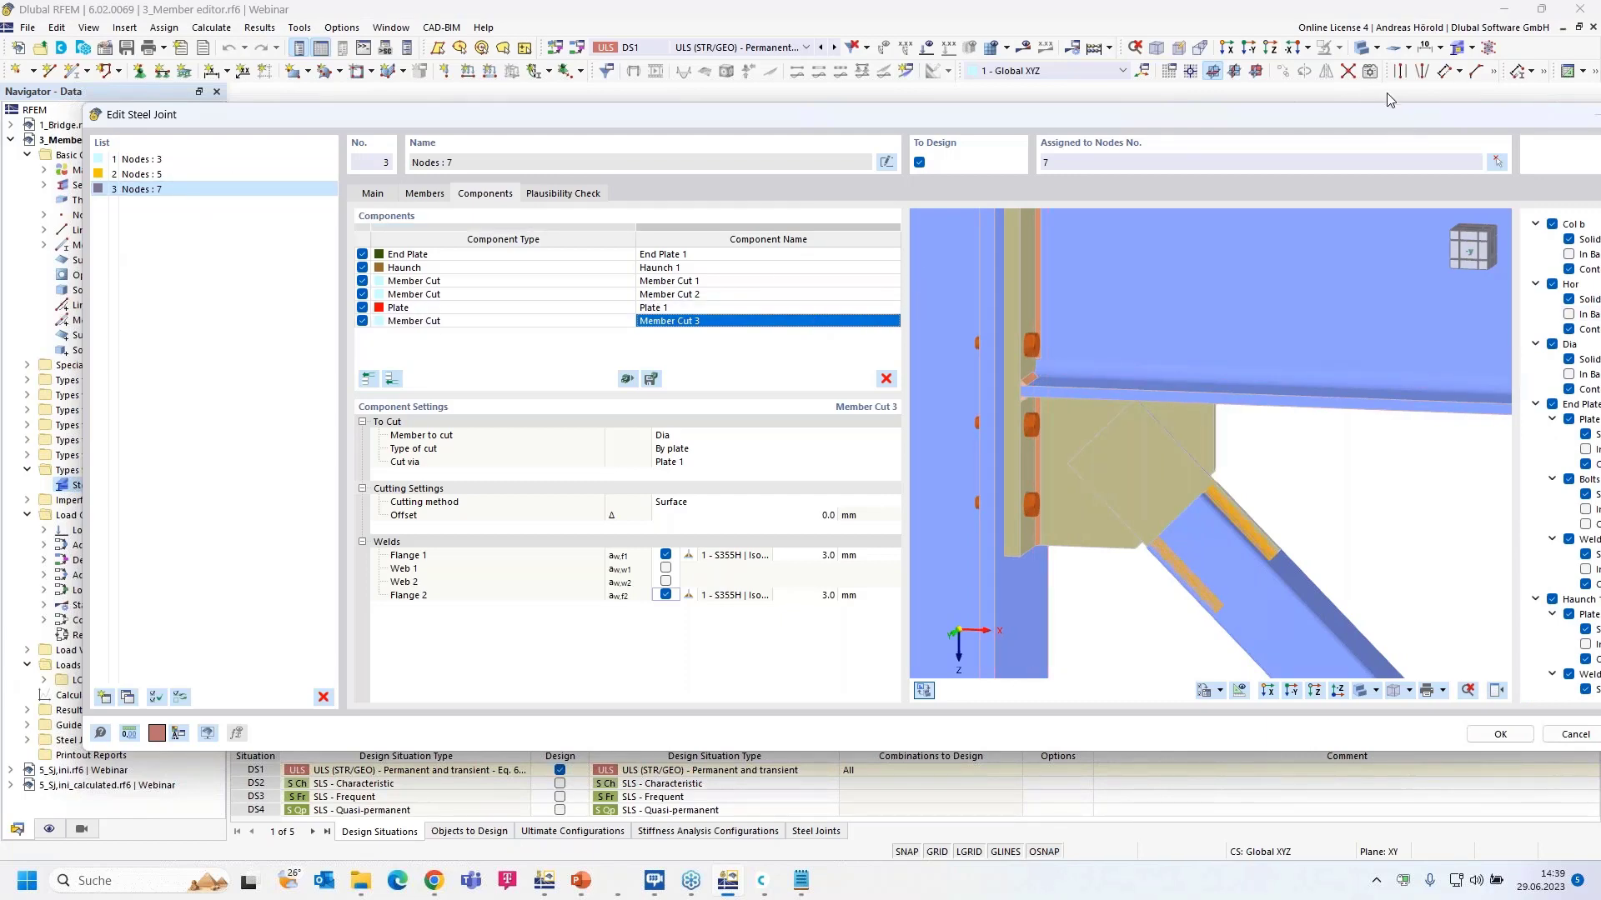
{"action": "left_click_drag", "start_coordinate": [1393, 115], "coordinate": [1231, 116]}
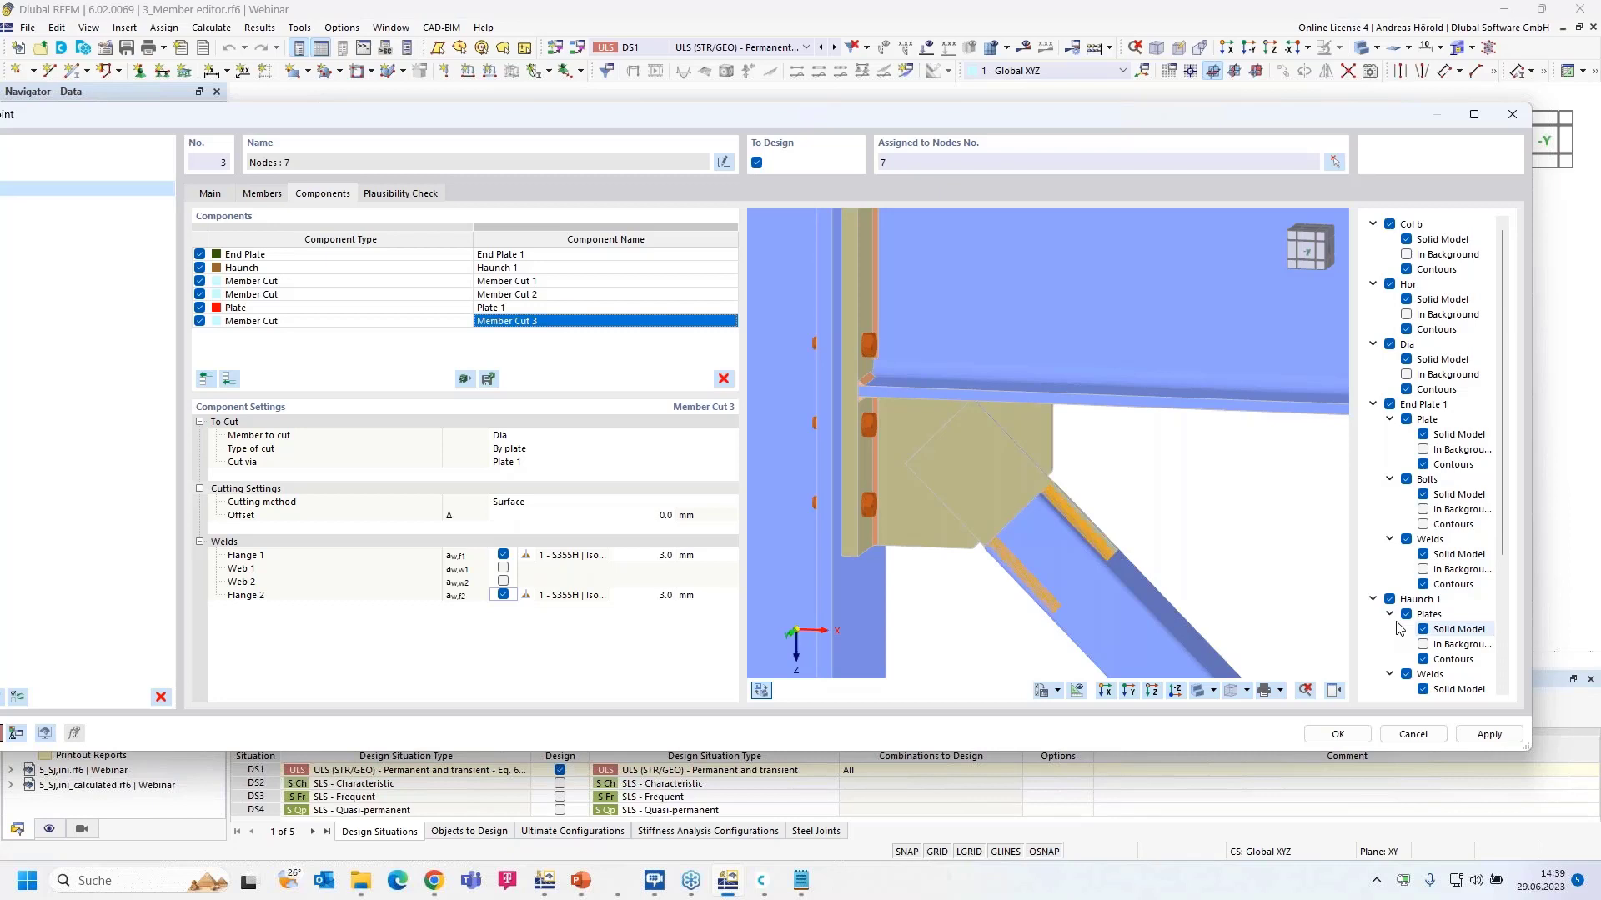
{"action": "scroll", "coordinate": [1394, 622], "scroll_direction": "down", "scroll_amount": 4}
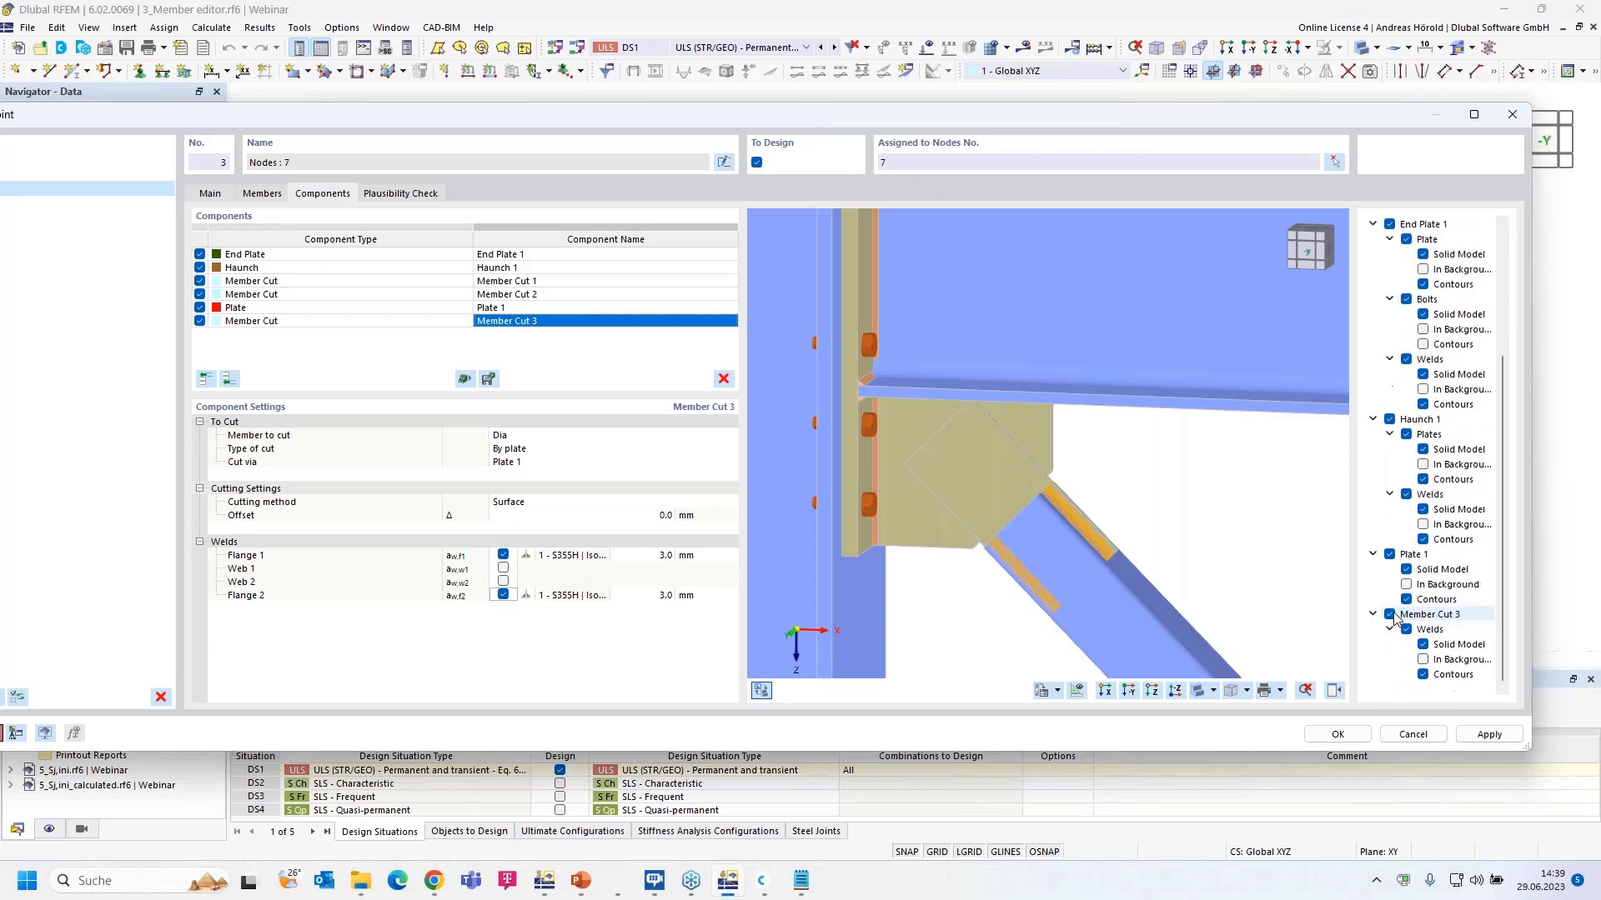
{"action": "left_click", "coordinate": [1389, 554]}
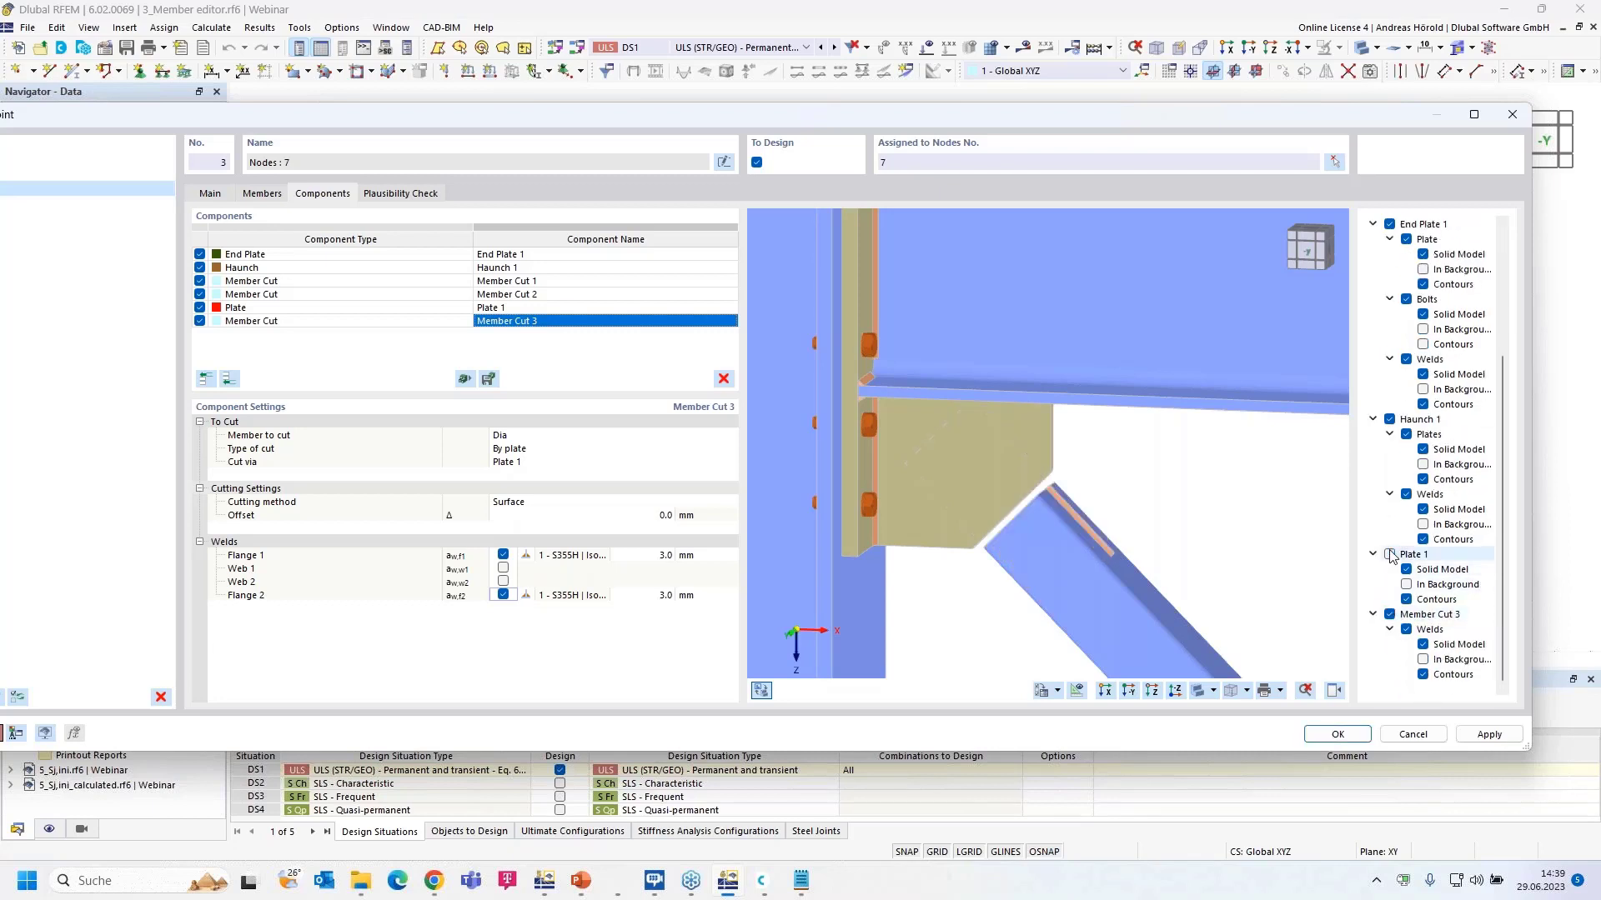
{"action": "left_click", "coordinate": [1408, 629]}
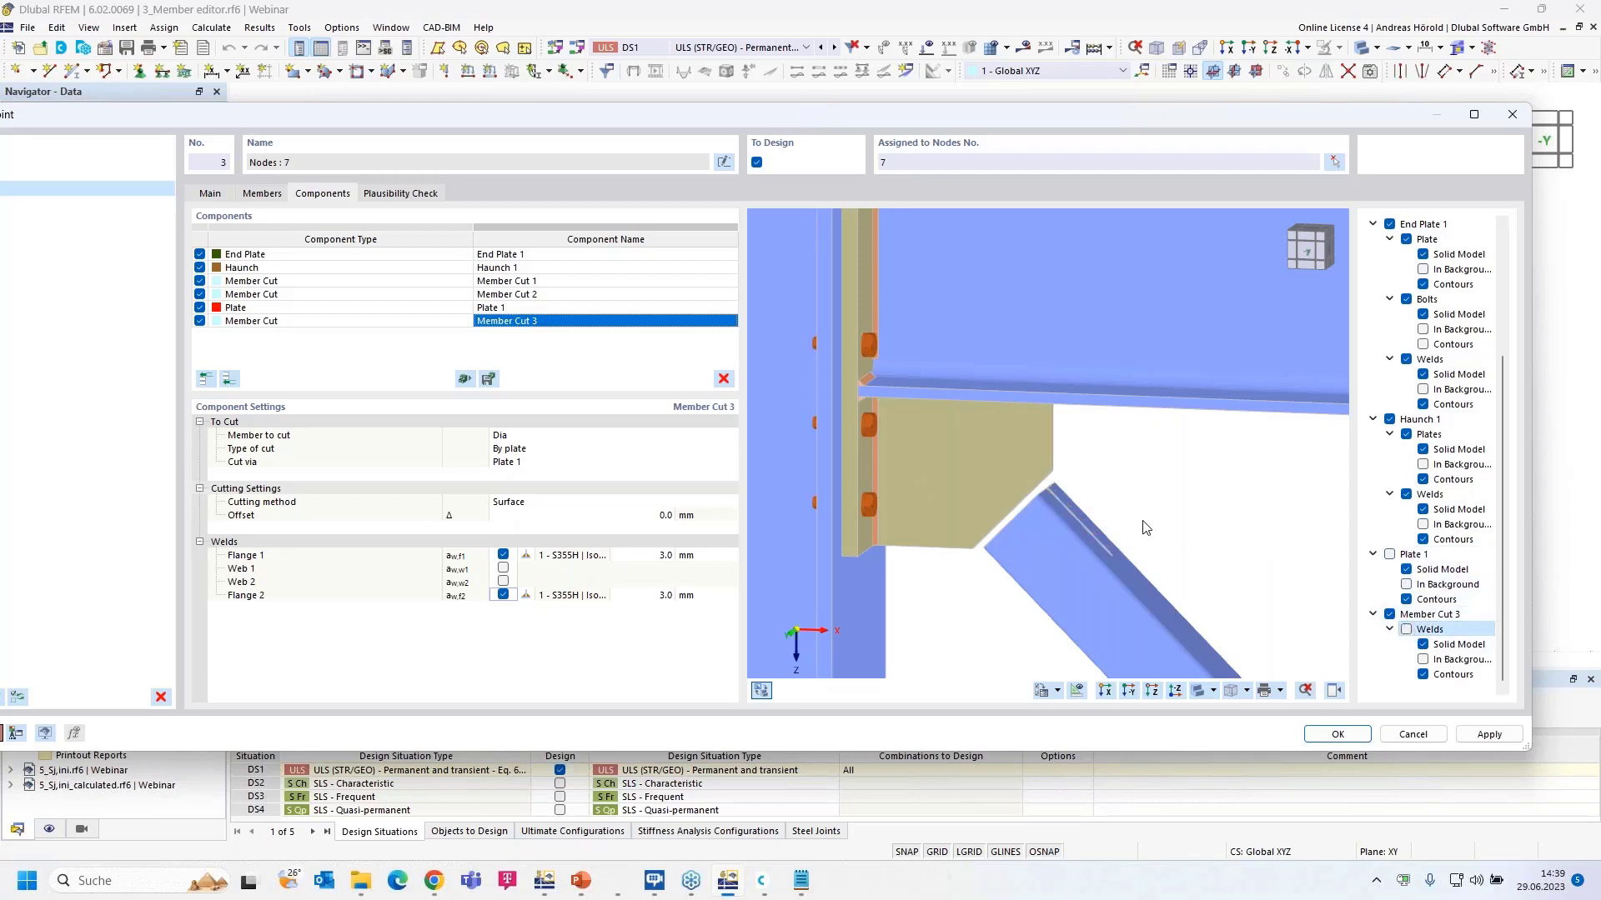
{"action": "middle_click_drag", "start_coordinate": [1147, 523], "coordinate": [1079, 561], "text": "ctrl"}
{"action": "scroll", "coordinate": [1079, 560], "scroll_direction": "up", "scroll_amount": 5}
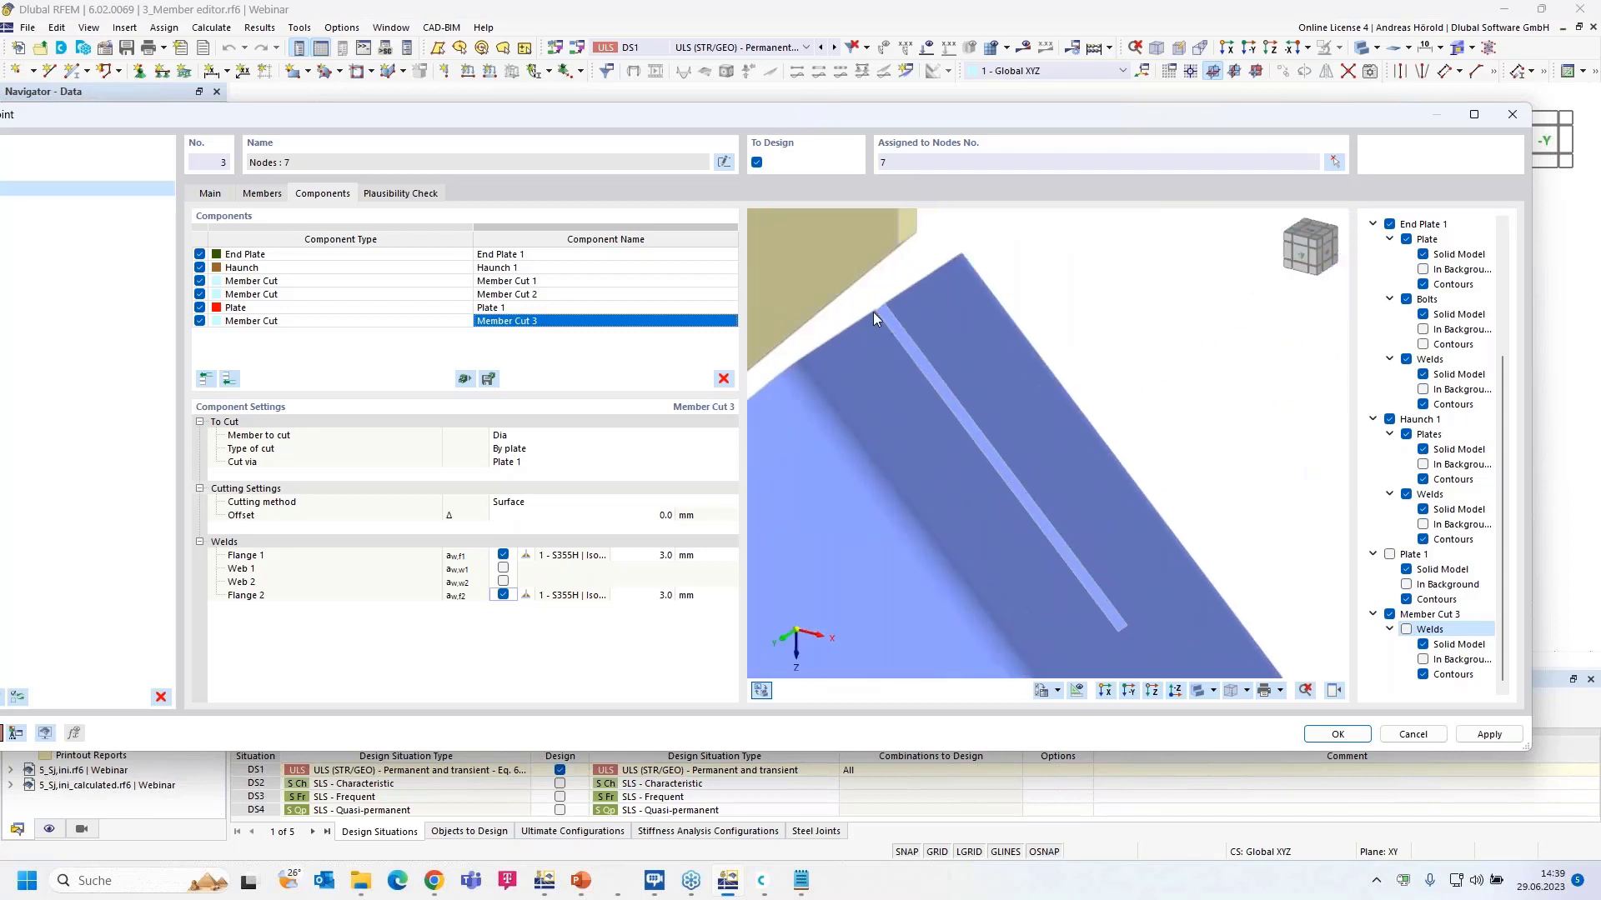
{"action": "middle_click_drag", "start_coordinate": [1222, 454], "coordinate": [1246, 403], "text": "ctrl"}
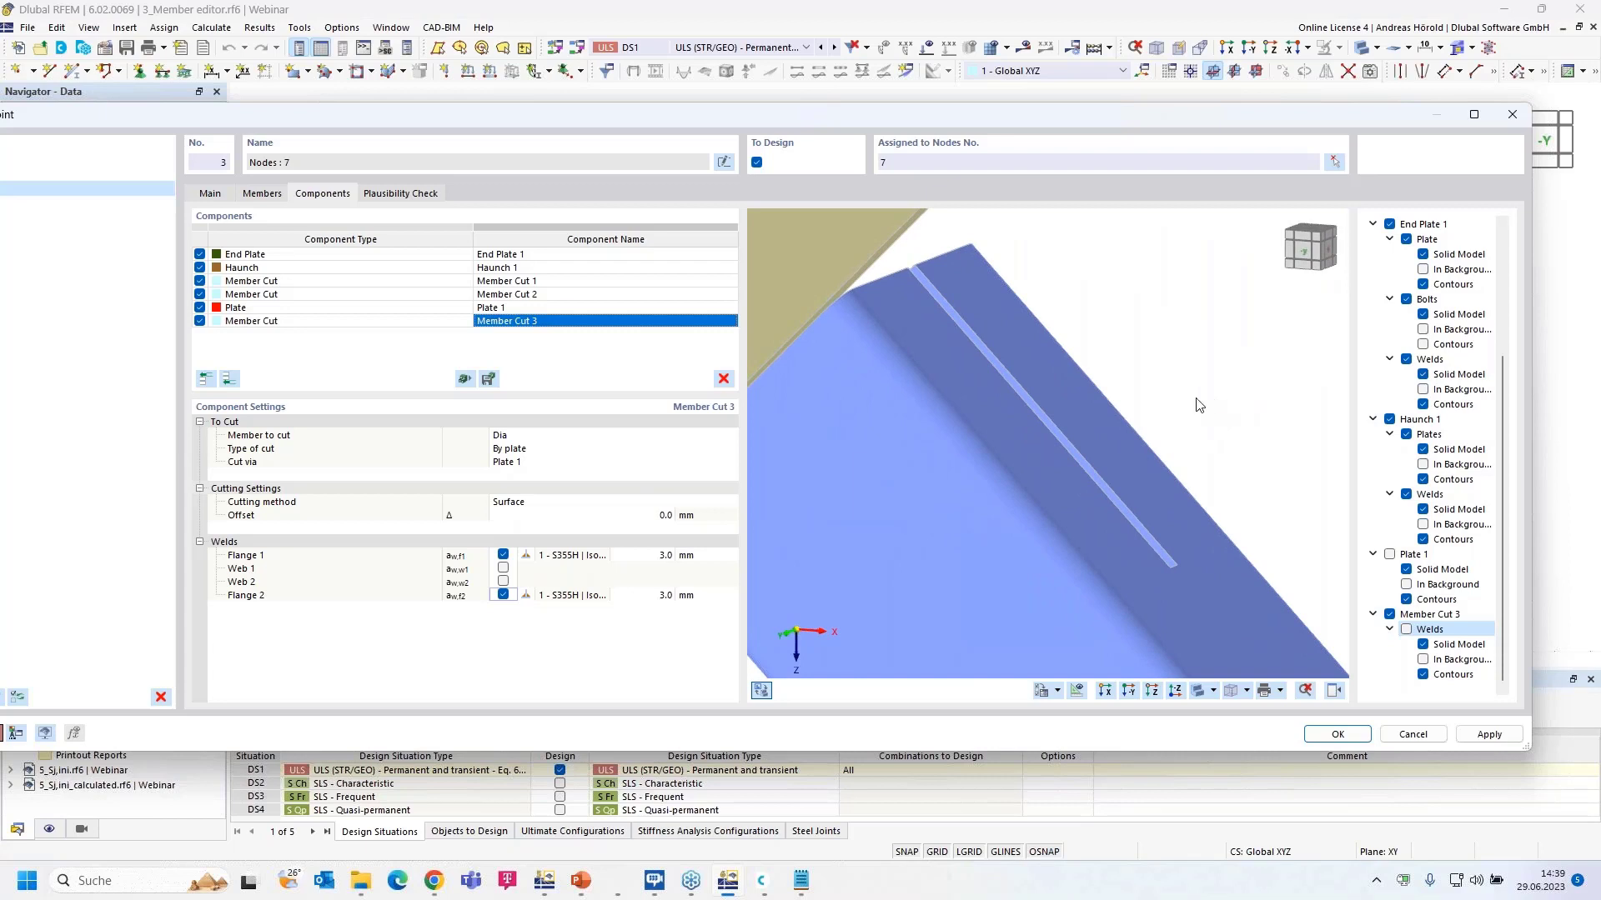
Step: Show Plate 1 and the Member Cut 3 welds again and view the haunch connection square-on along the Y-axis
{"action": "left_click", "coordinate": [1387, 555]}
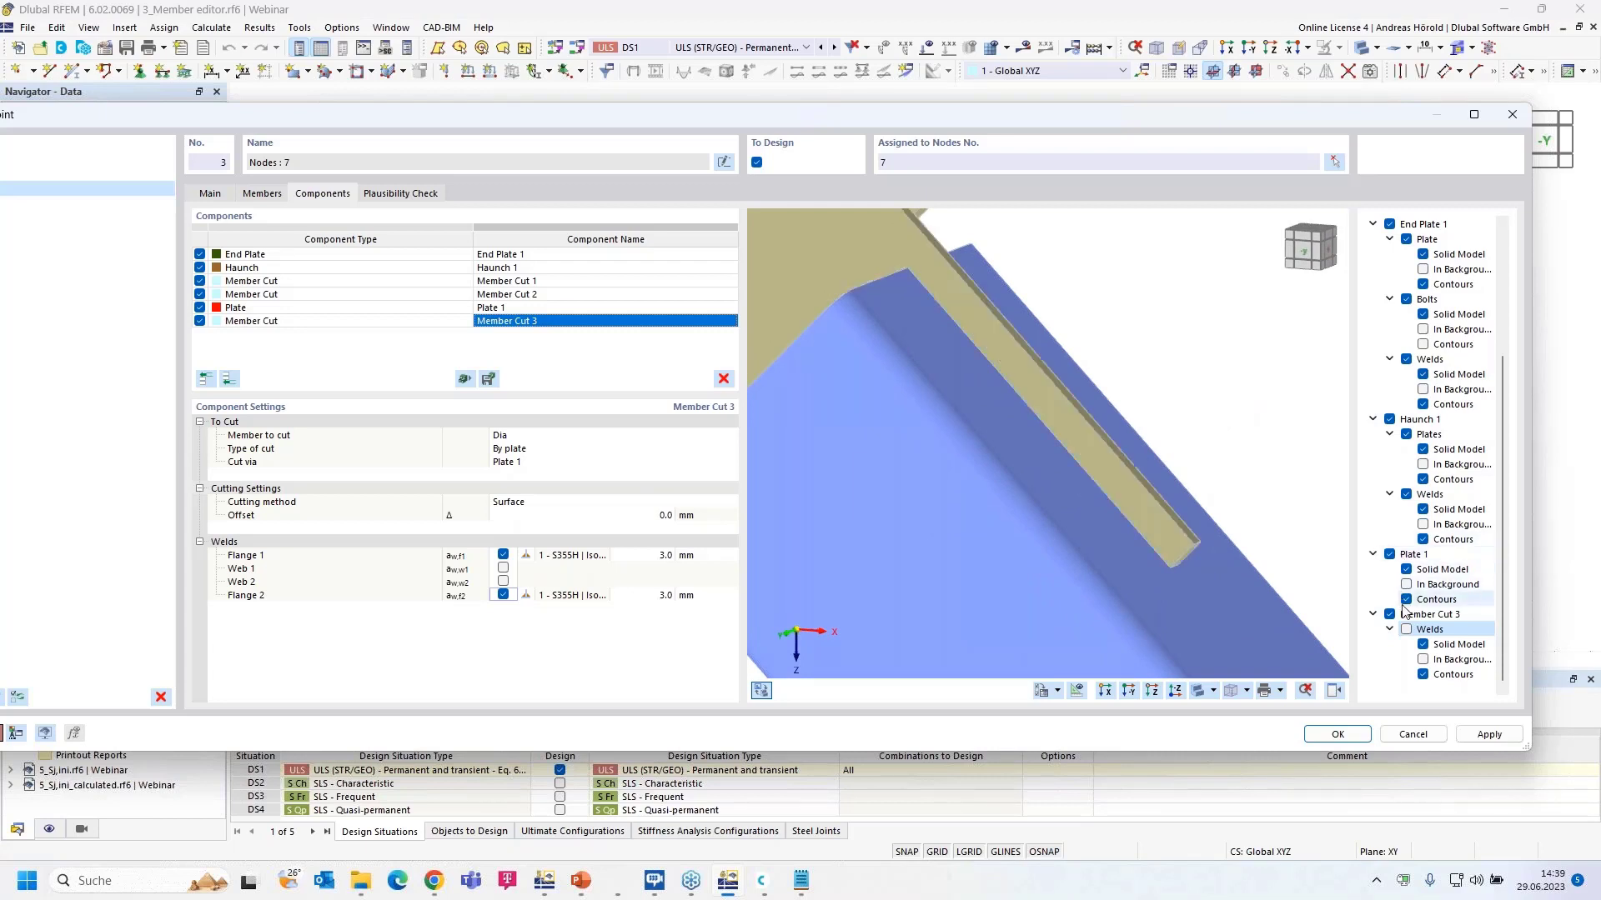
{"action": "left_click", "coordinate": [1406, 630]}
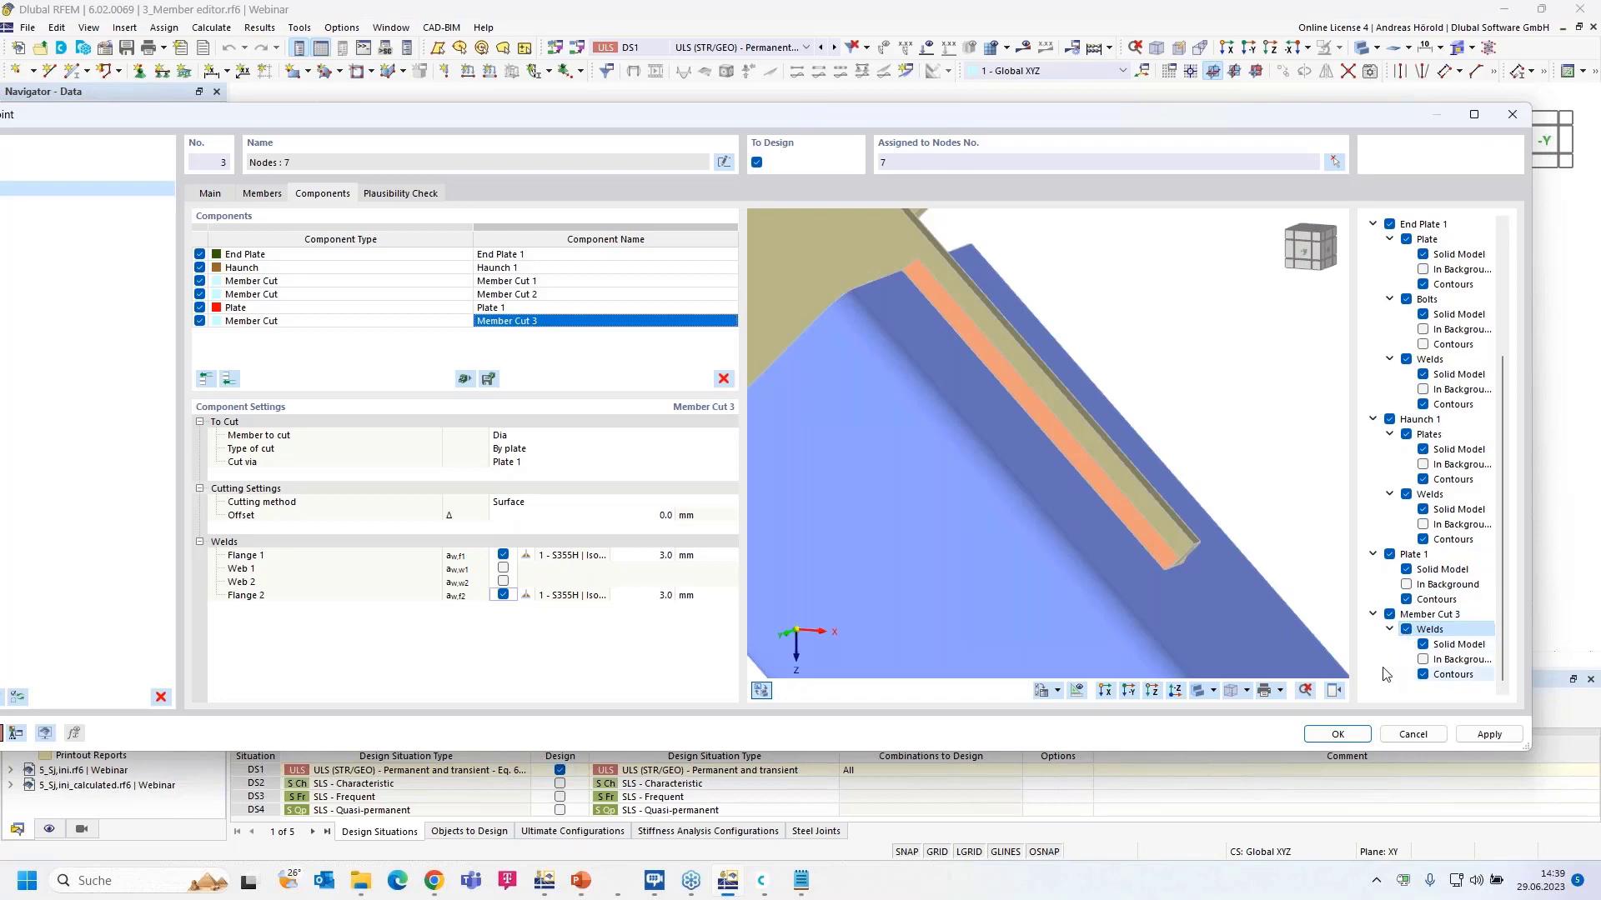
{"action": "left_click", "coordinate": [1334, 691]}
{"action": "left_click_drag", "start_coordinate": [938, 118], "coordinate": [1122, 108]}
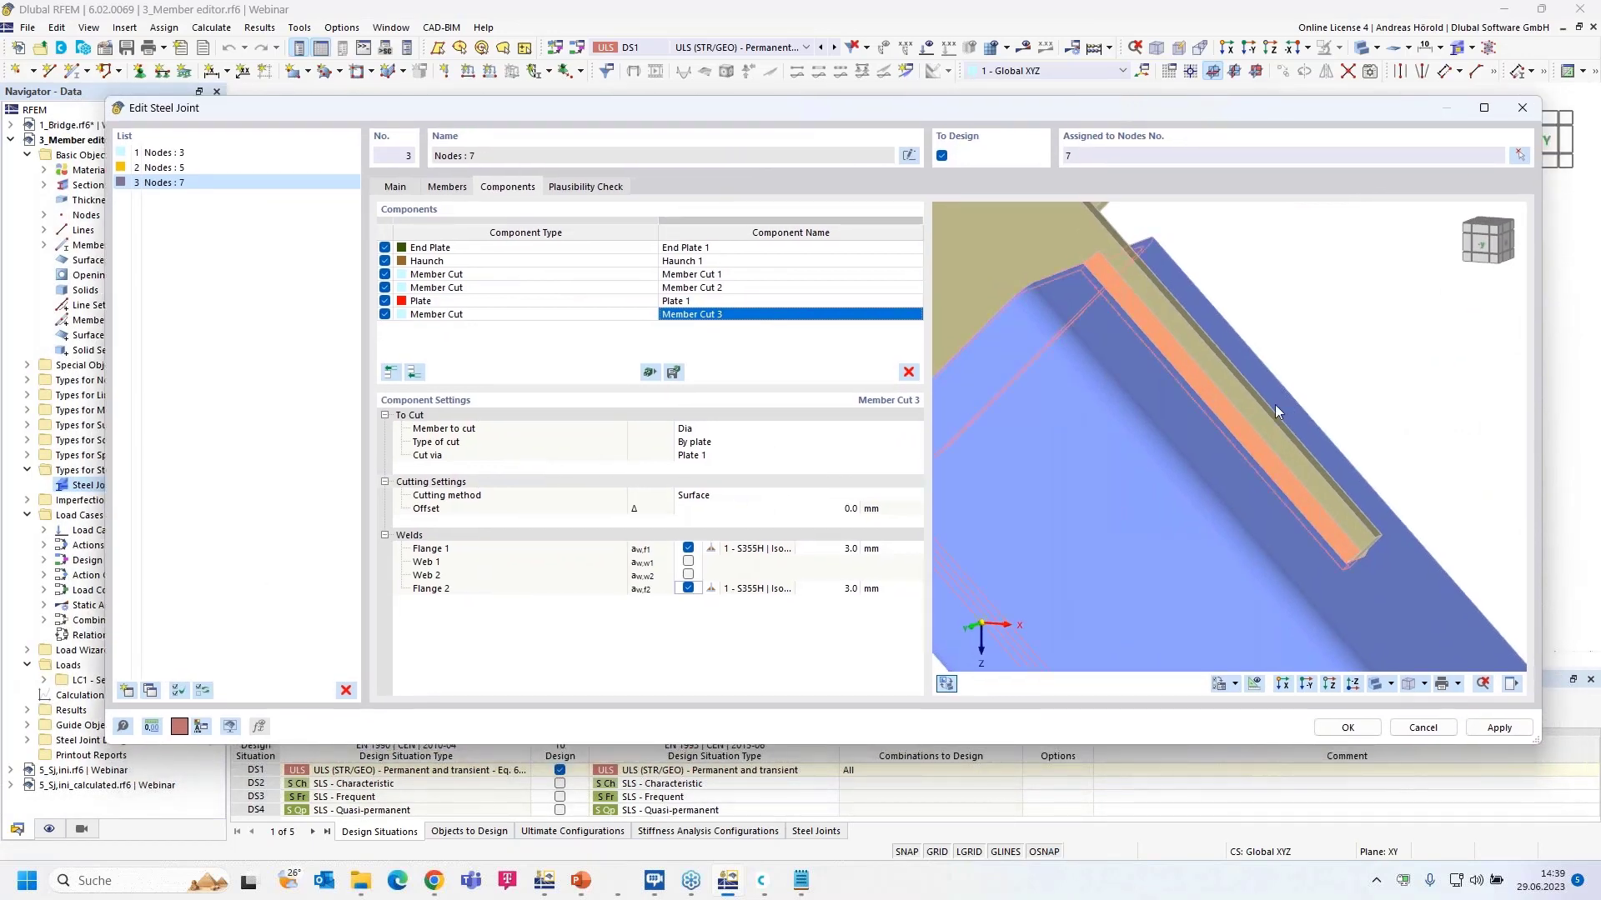
{"action": "scroll", "coordinate": [1284, 406], "scroll_direction": "down", "scroll_amount": 2}
{"action": "left_click", "coordinate": [1307, 685]}
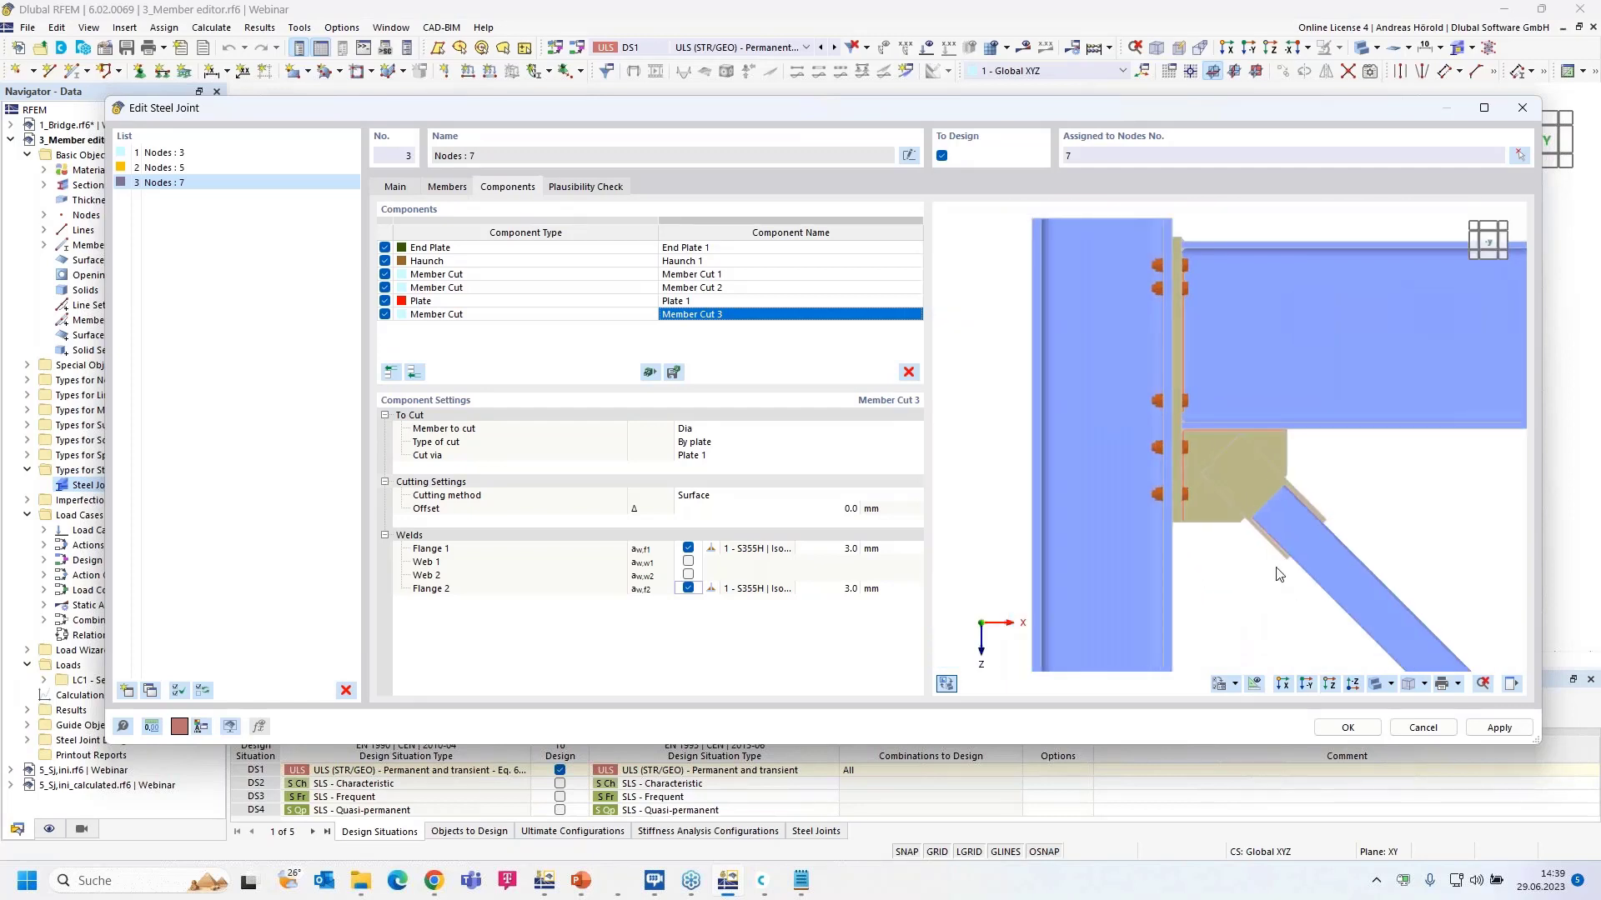
{"action": "scroll", "coordinate": [1245, 500], "scroll_direction": "up", "scroll_amount": 3}
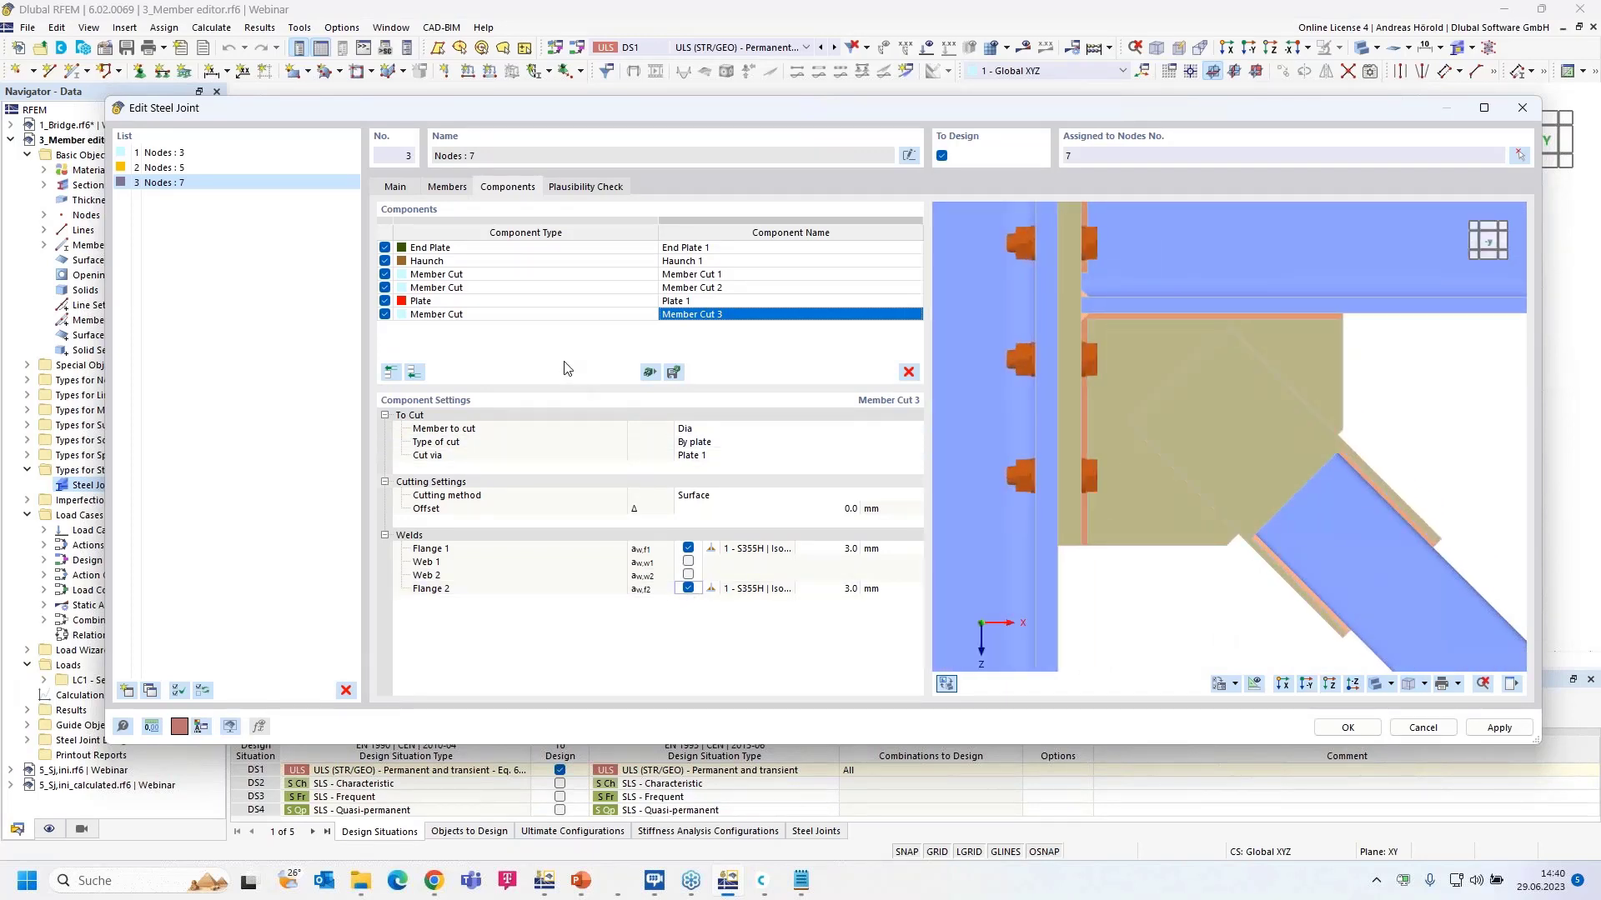
Step: Add a Fasteners component to the node 7 joint and set Plate 1 as its first connected component
{"action": "left_click", "coordinate": [416, 372]}
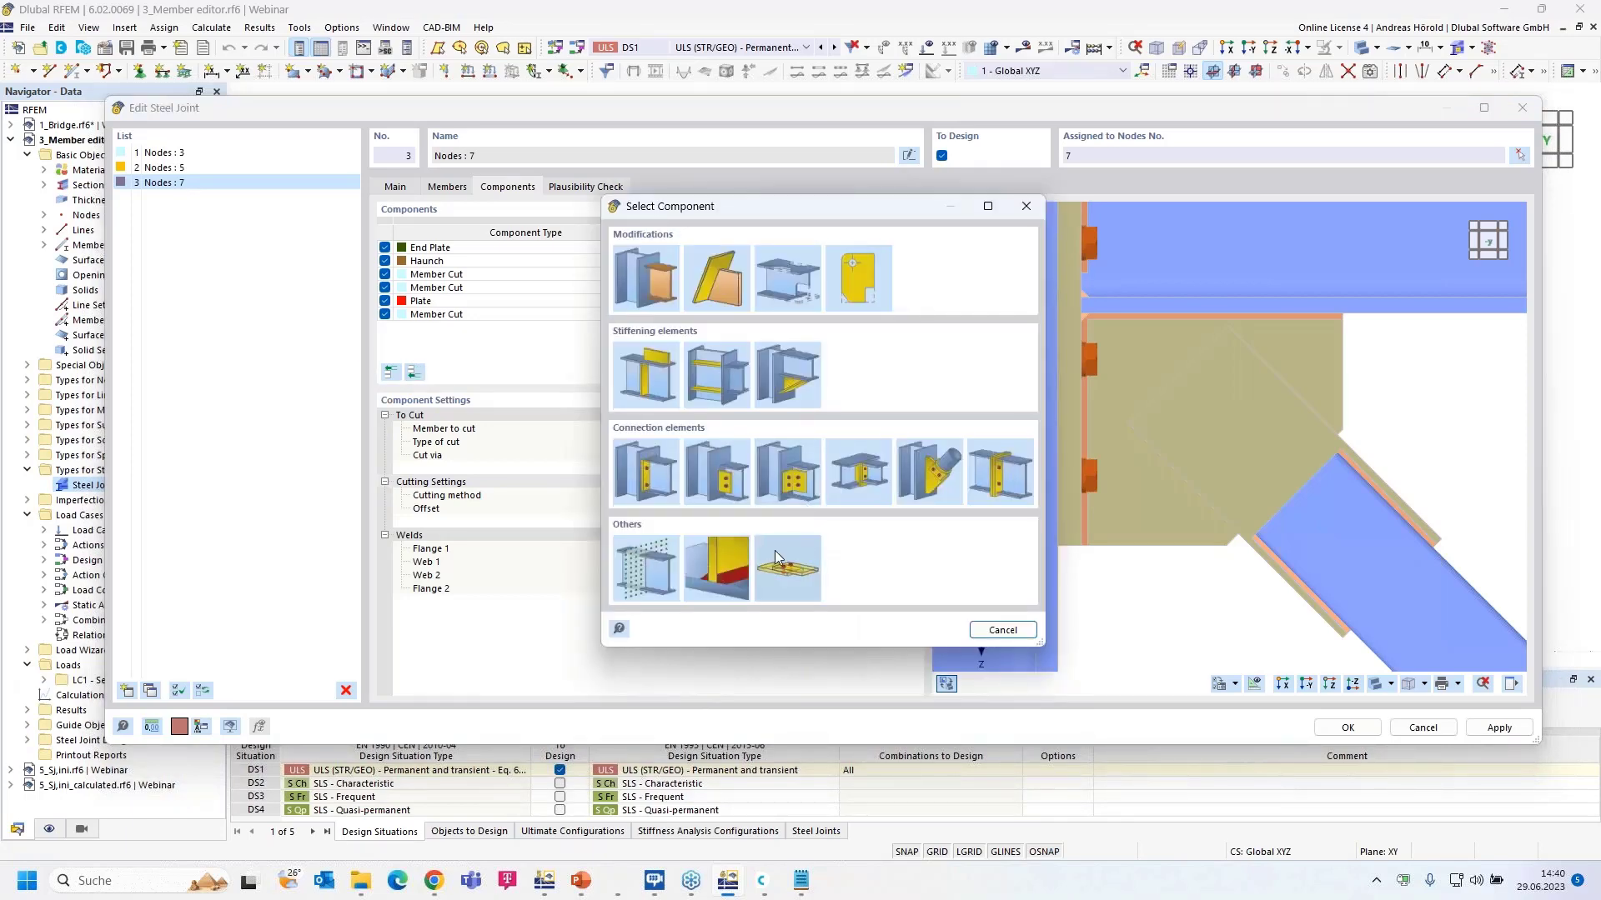
{"action": "left_click", "coordinate": [782, 566]}
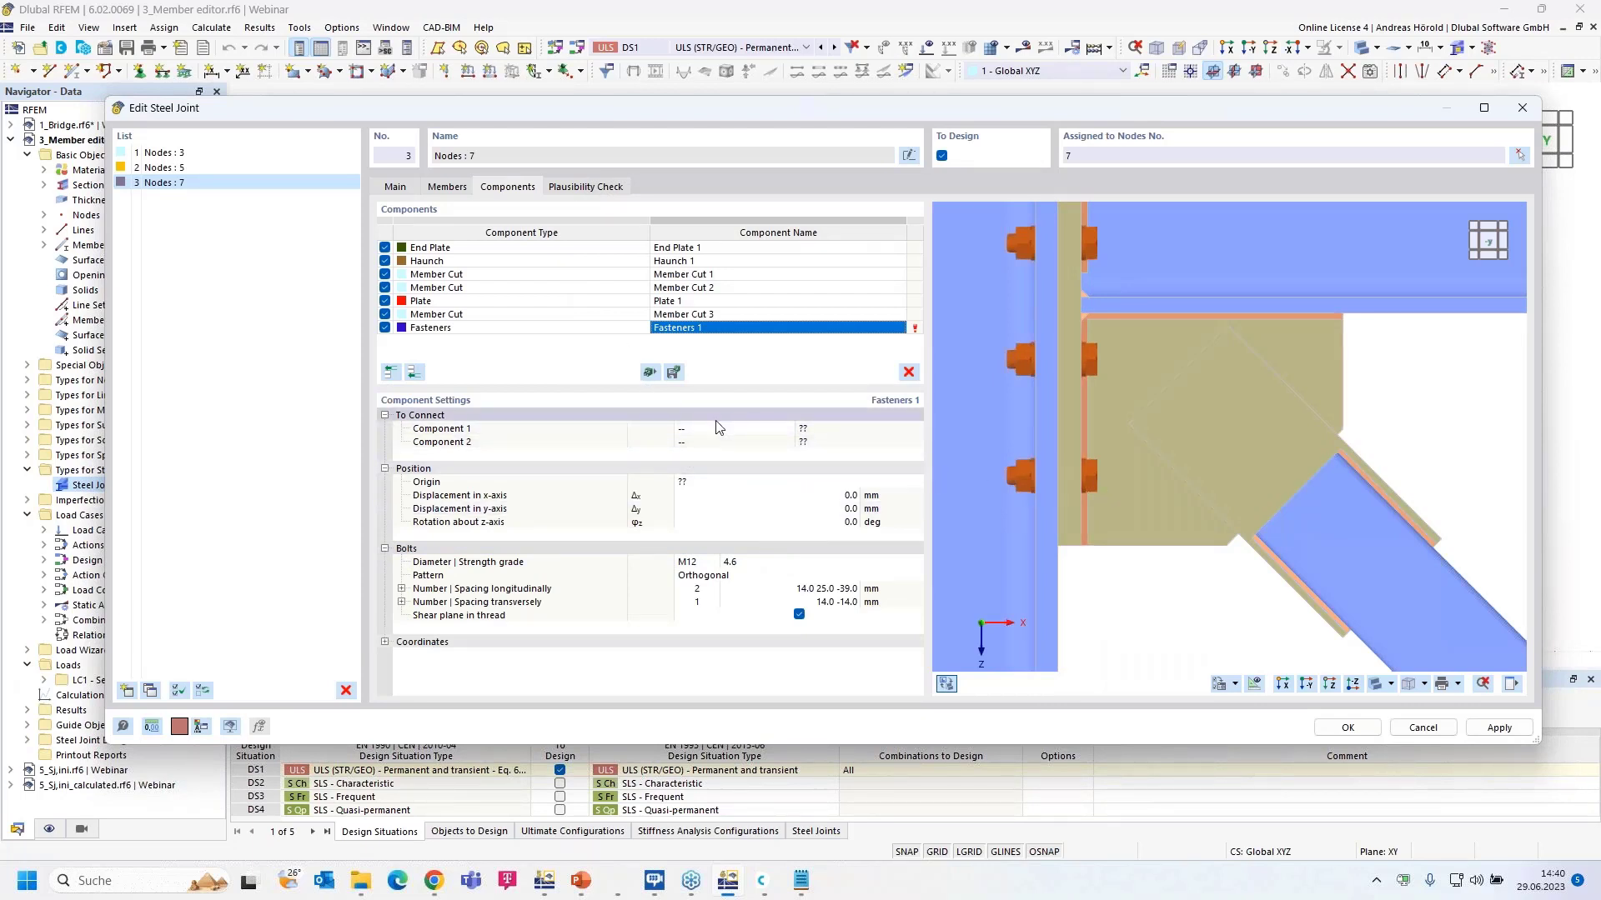
{"action": "left_click", "coordinate": [743, 429]}
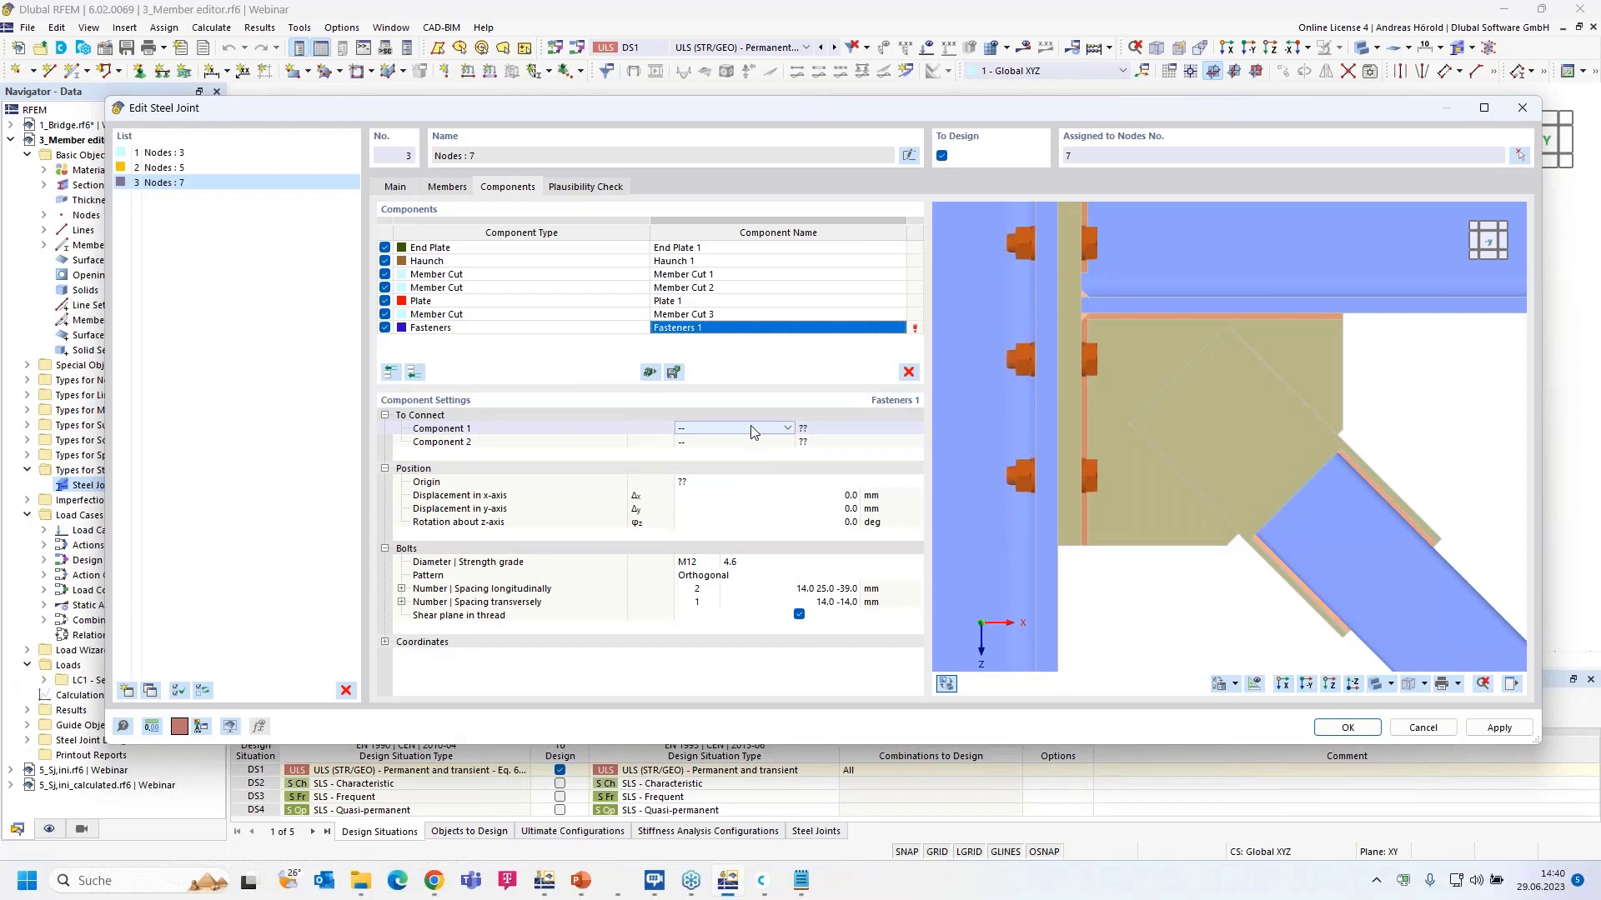
{"action": "left_click", "coordinate": [788, 428]}
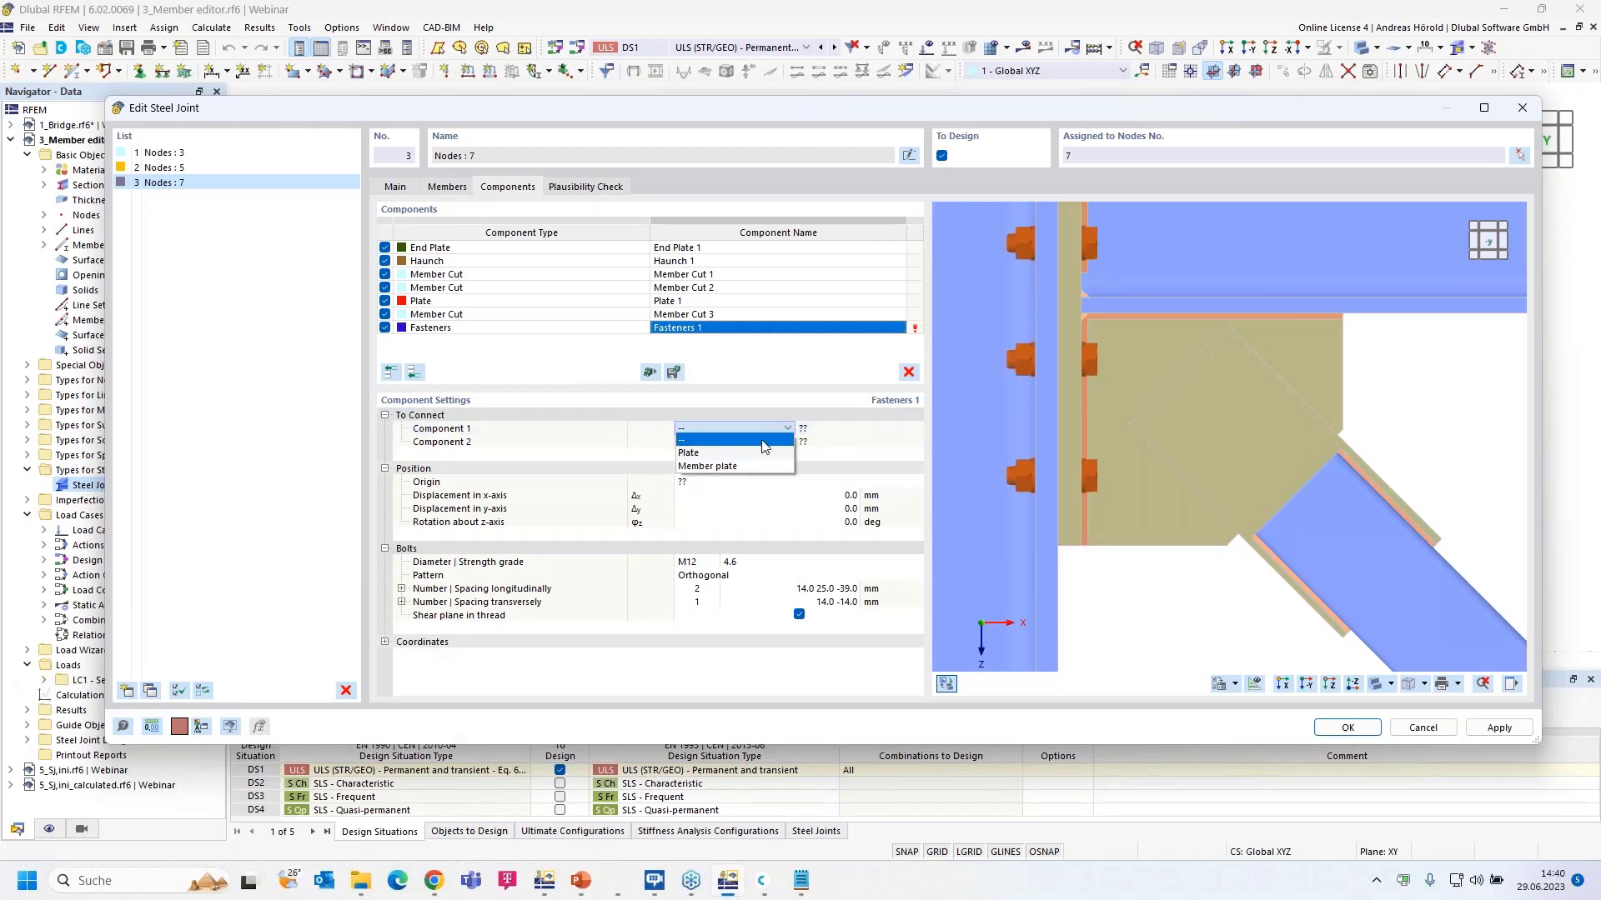
{"action": "left_click", "coordinate": [732, 441]}
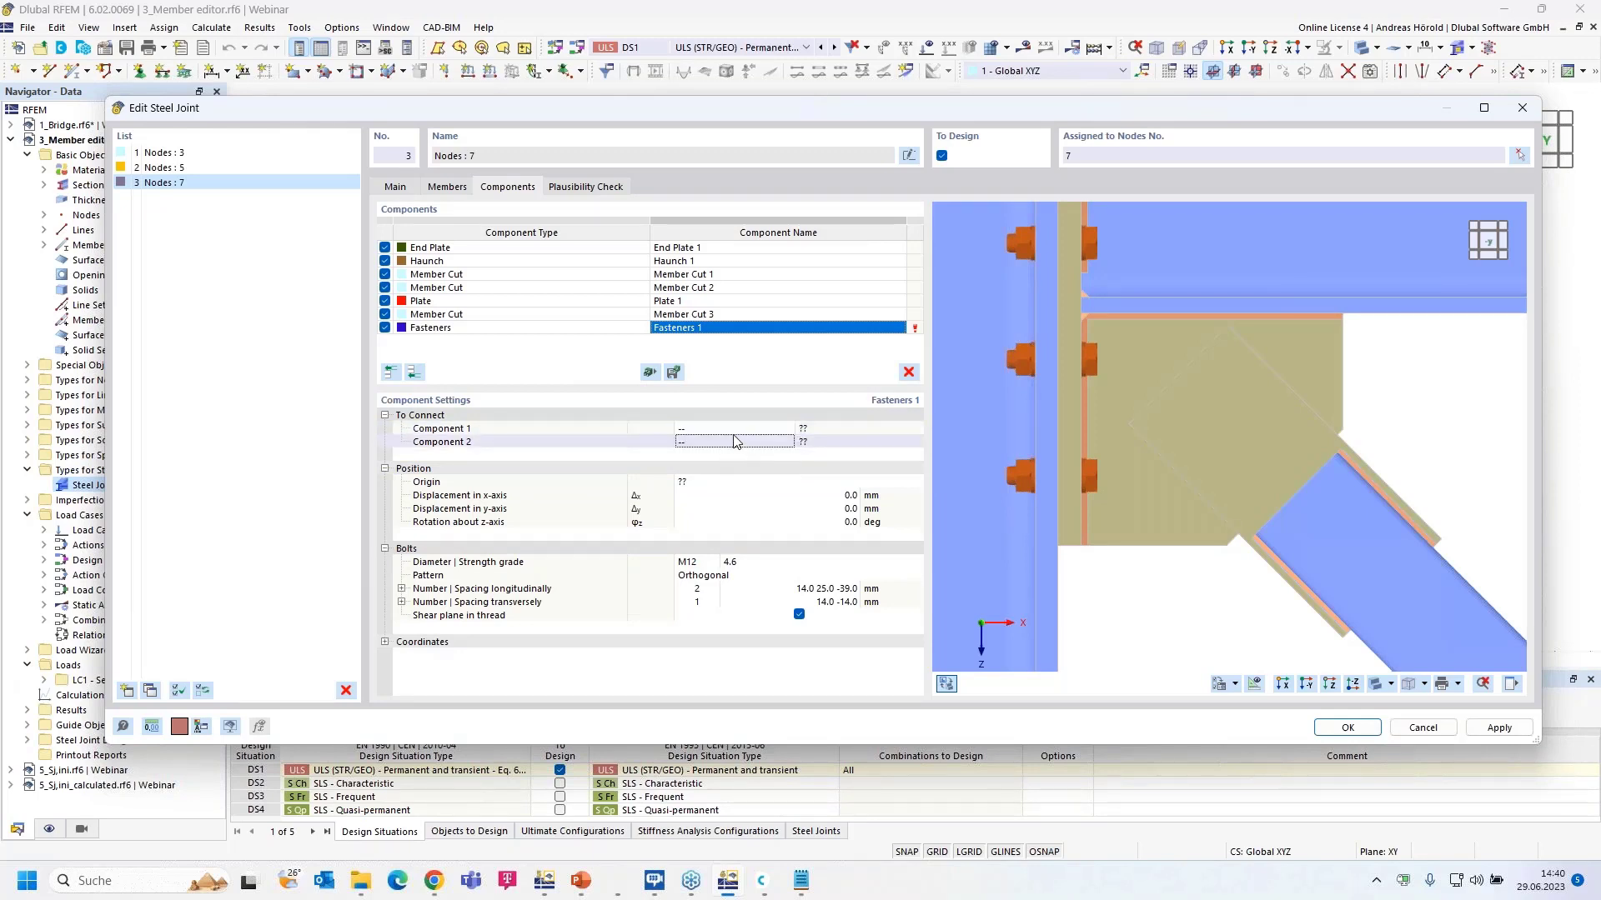
{"action": "left_click", "coordinate": [735, 429]}
{"action": "left_click", "coordinate": [742, 428]}
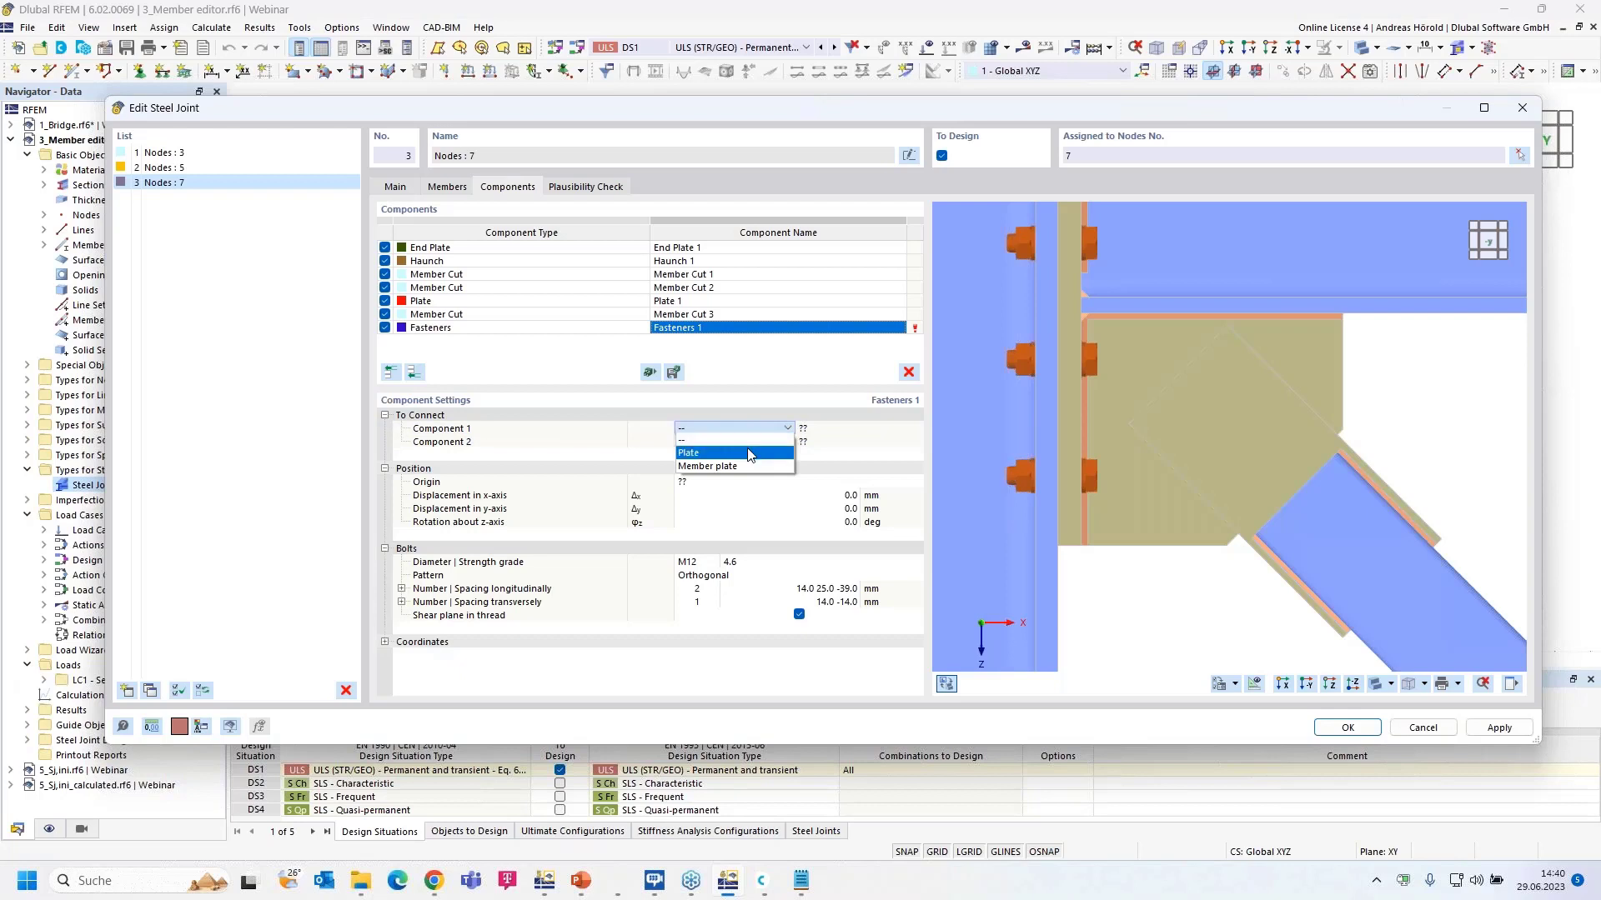
{"action": "left_click", "coordinate": [749, 453]}
{"action": "left_click", "coordinate": [889, 430]}
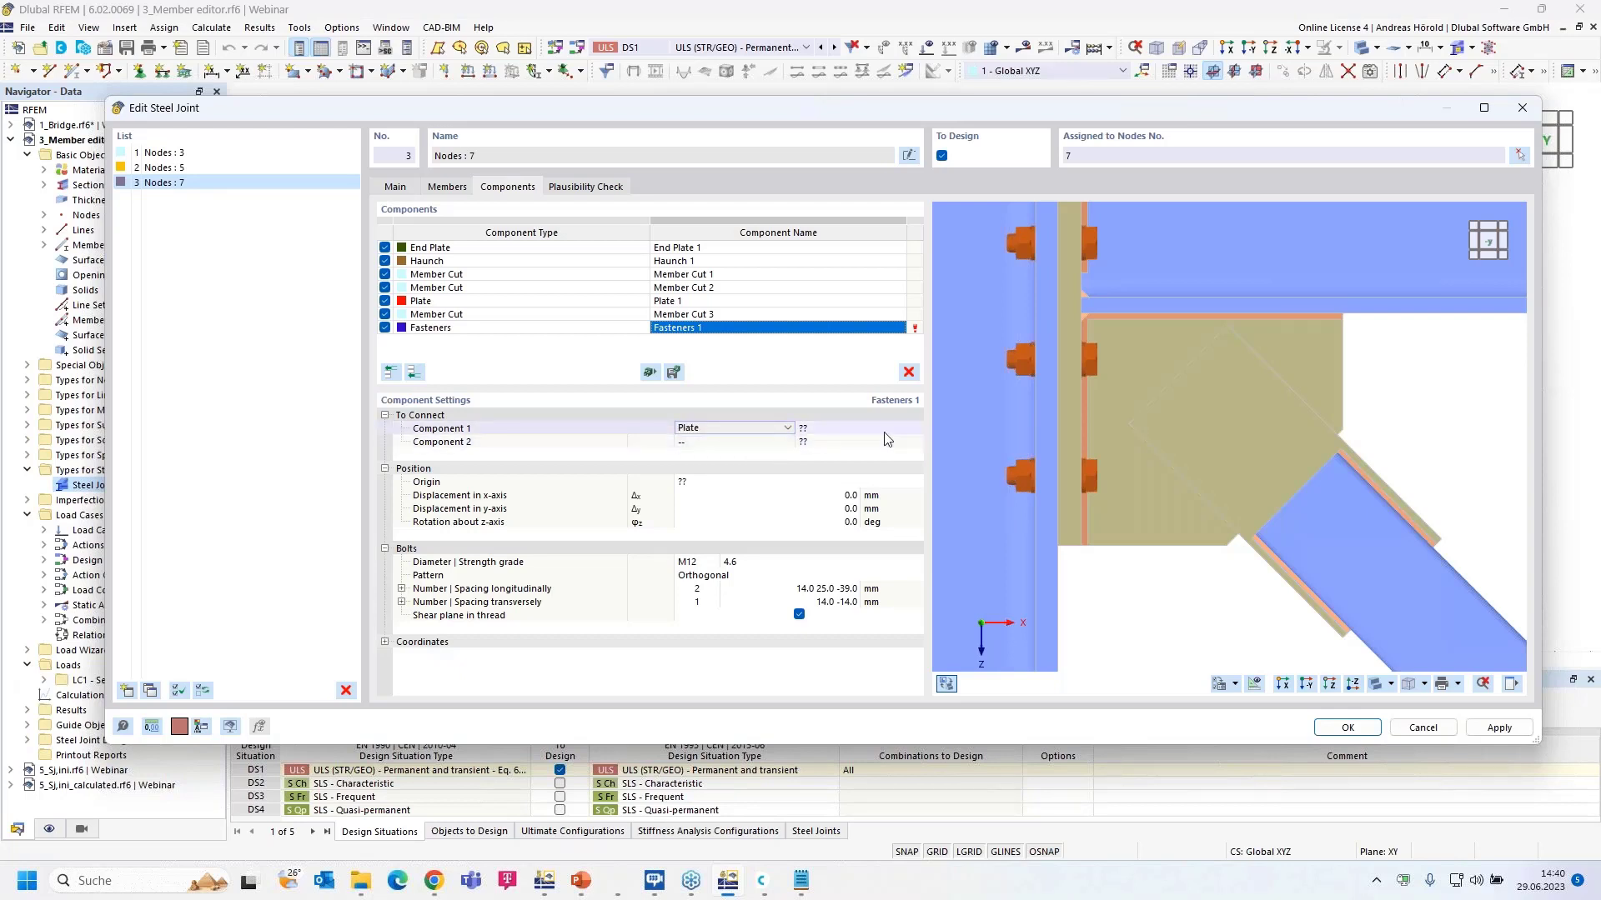
{"action": "left_click", "coordinate": [917, 428]}
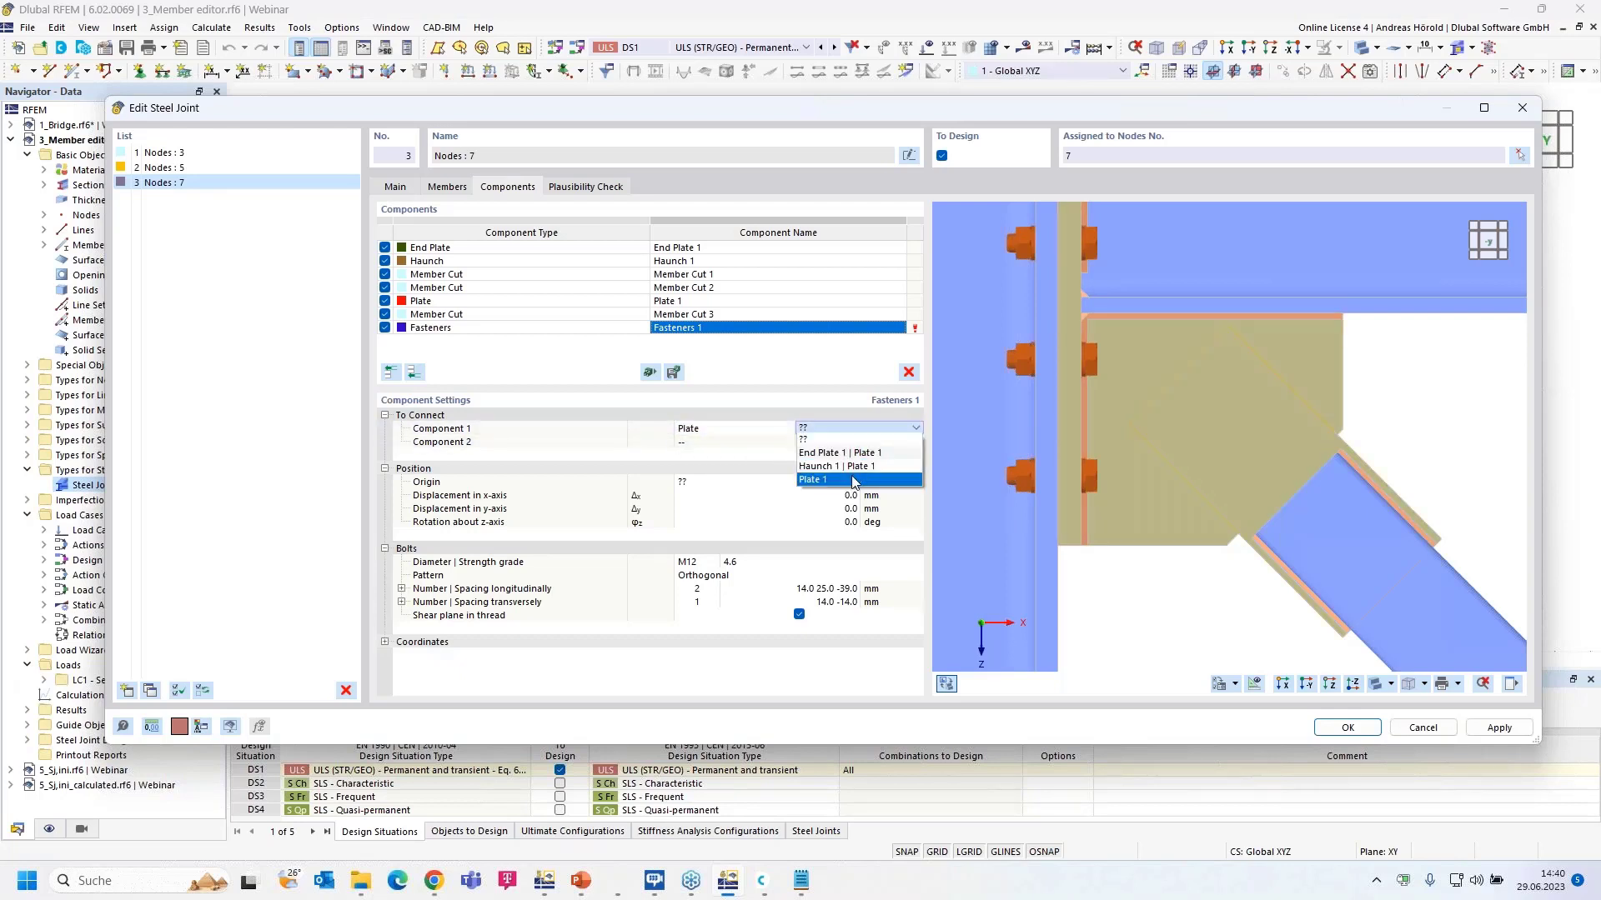
{"action": "left_click", "coordinate": [840, 464]}
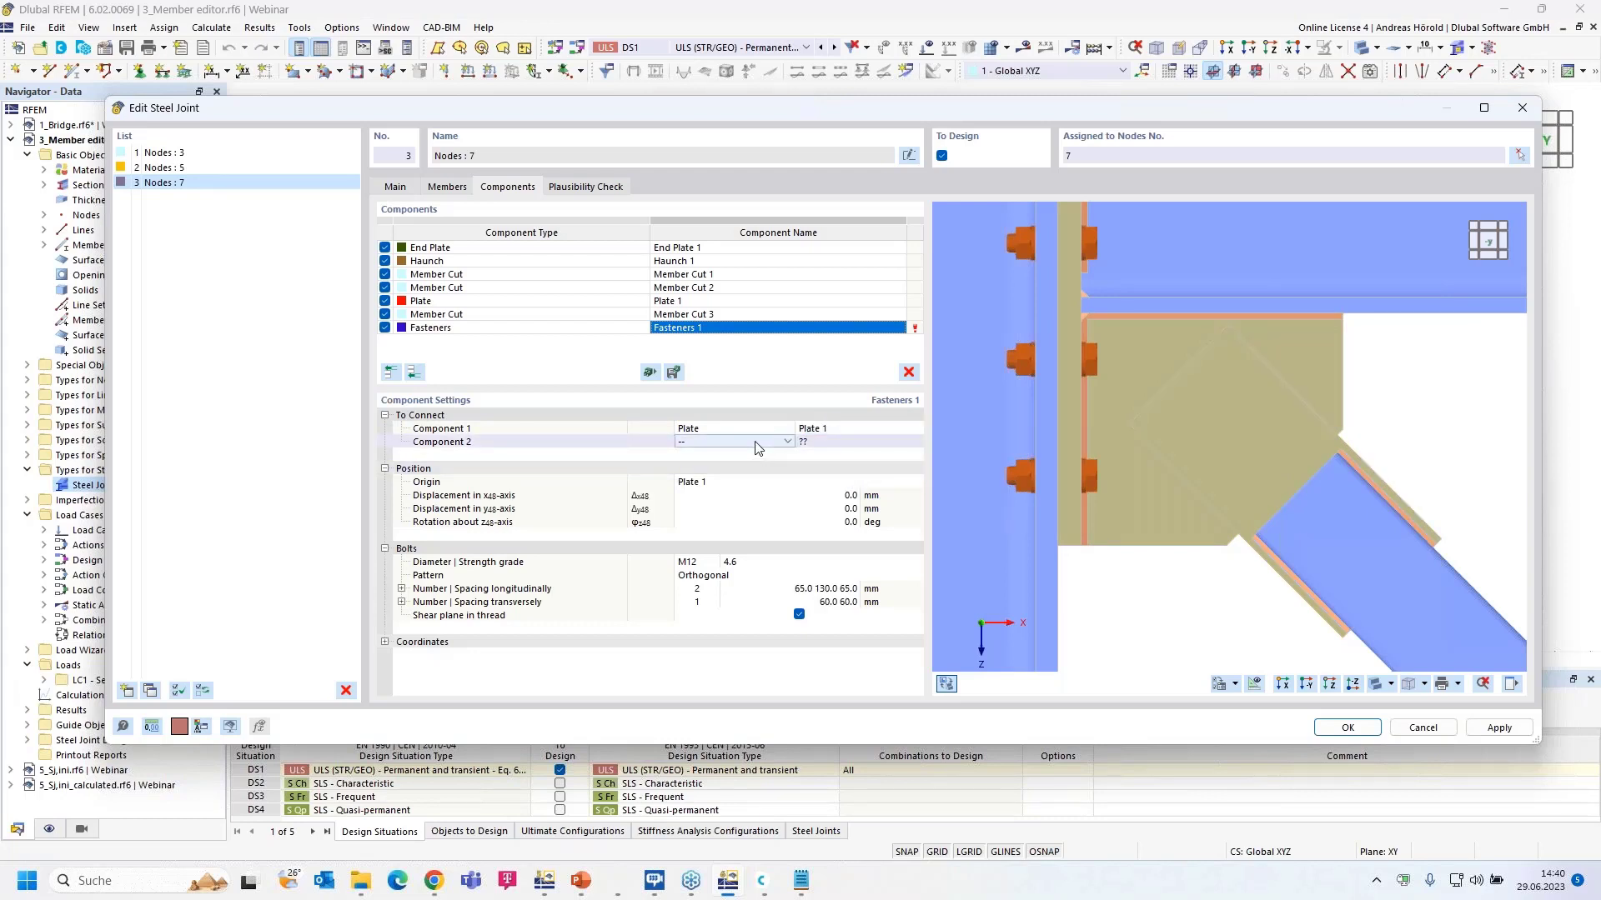
Step: Set the haunch plate, Haunch 1 | Plate 1, as the second connected component of Fasteners 1
{"action": "left_click", "coordinate": [784, 444]}
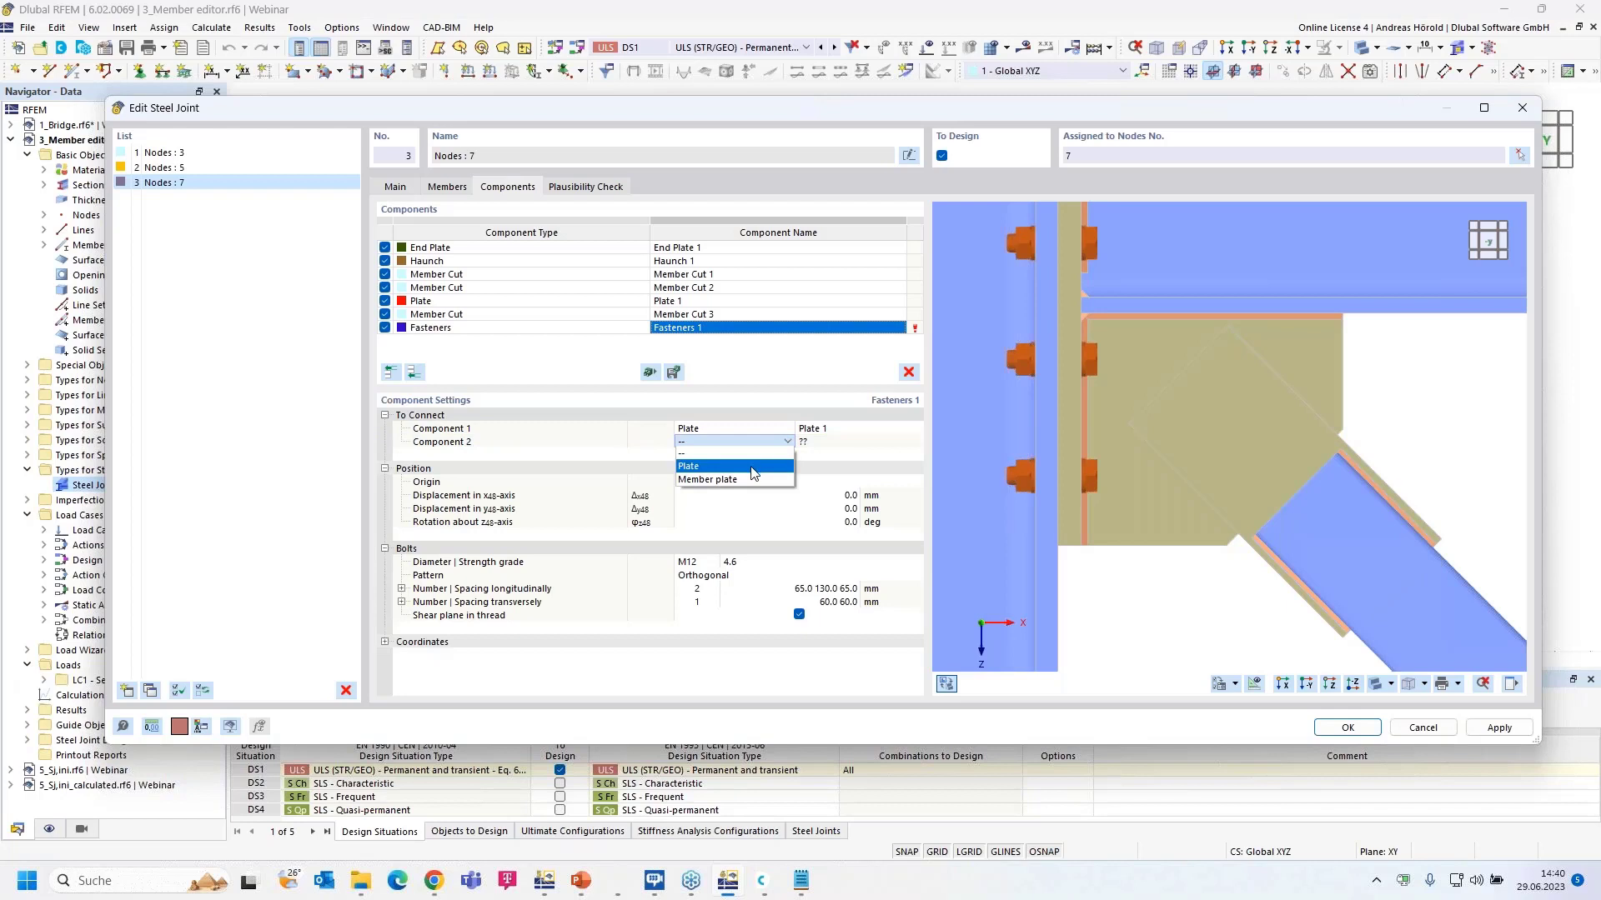
{"action": "left_click", "coordinate": [752, 468]}
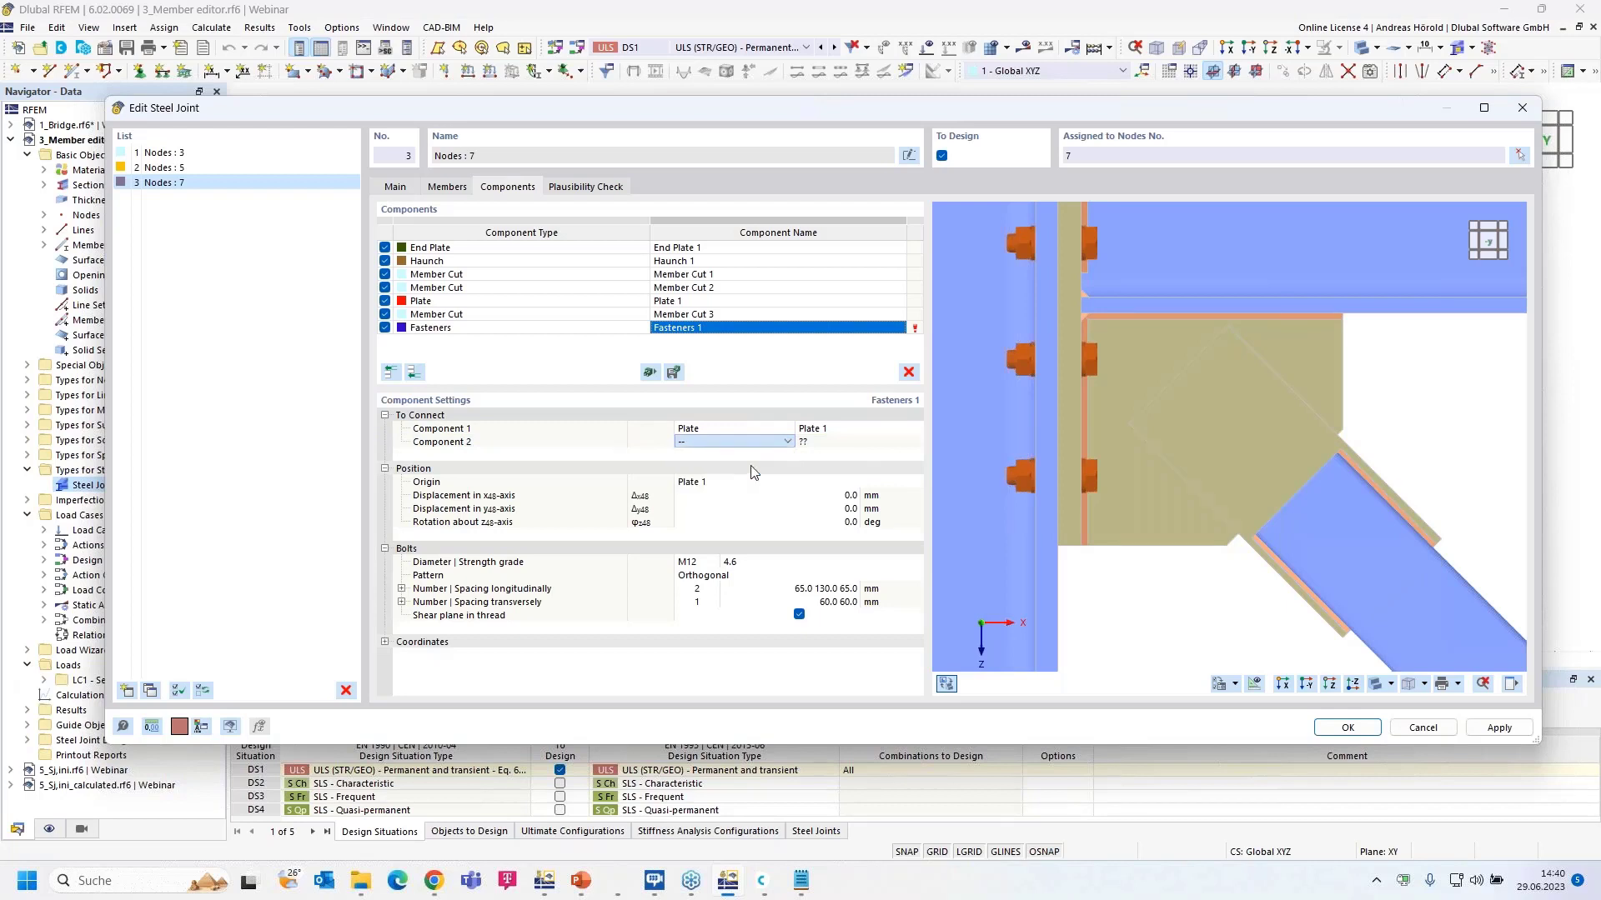
{"action": "left_click", "coordinate": [880, 445]}
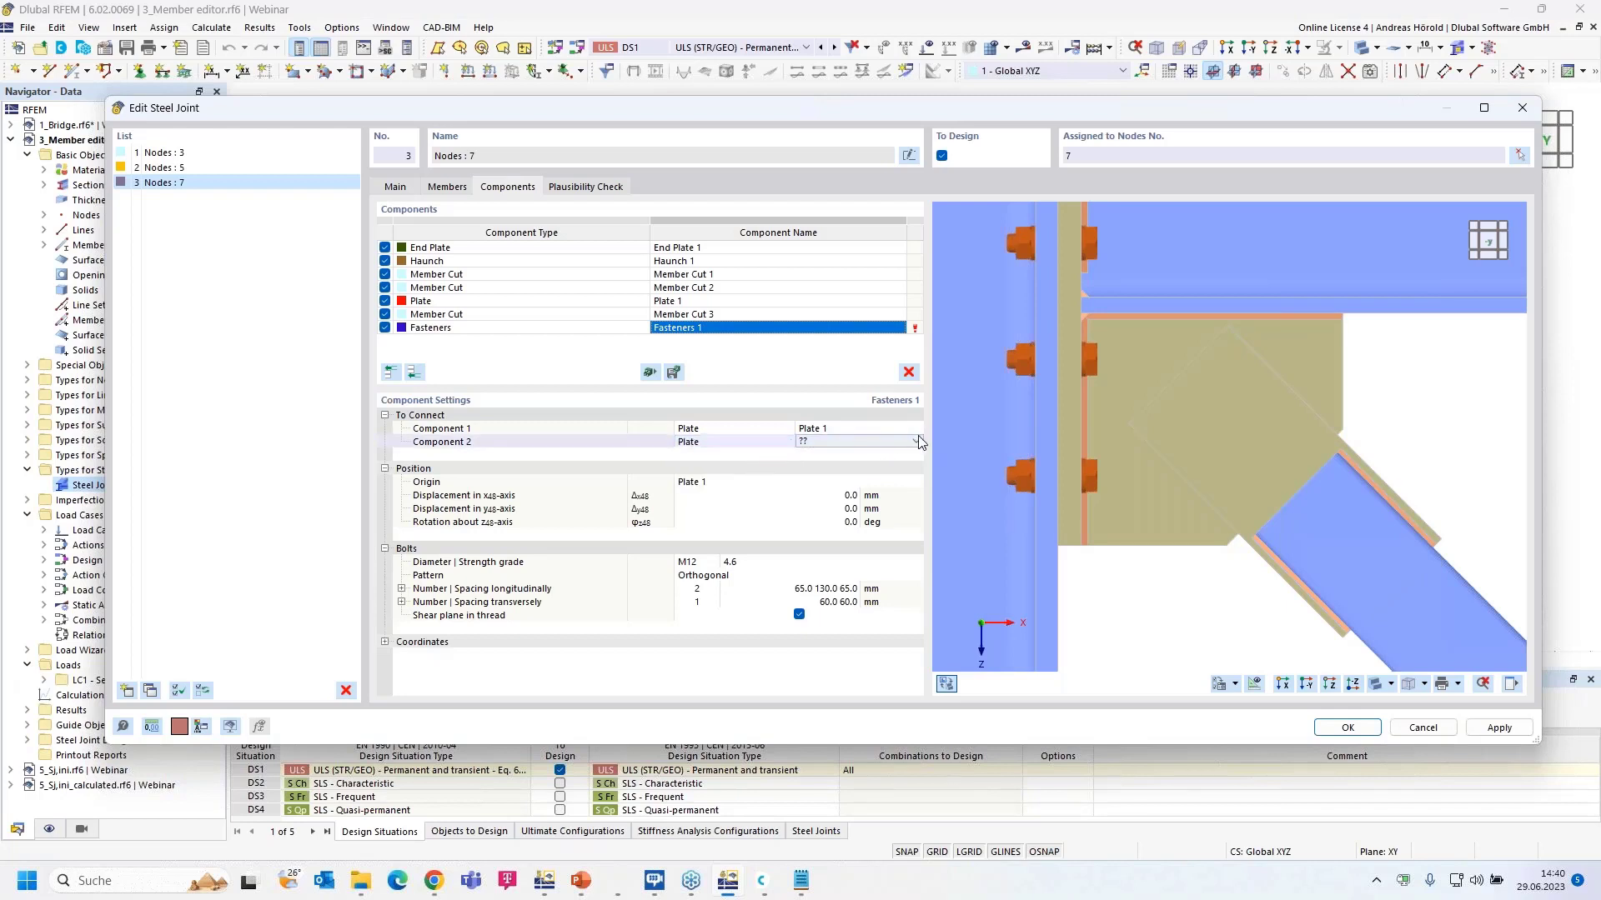
{"action": "left_click", "coordinate": [914, 440]}
{"action": "left_click", "coordinate": [856, 480]}
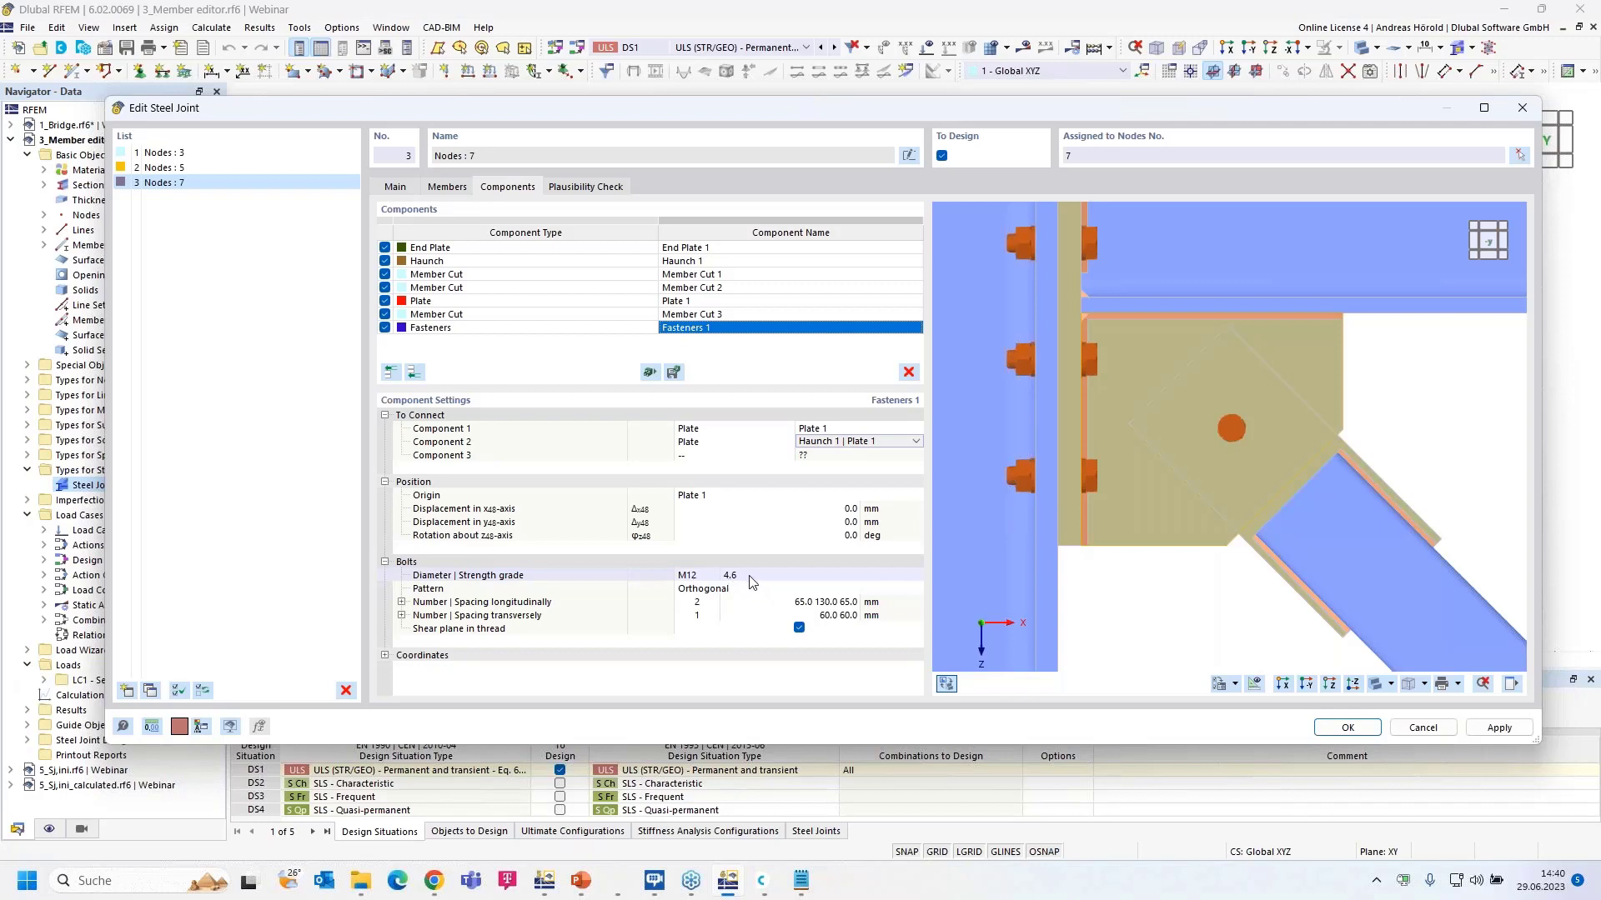
Step: Set two bolts transversely in Fasteners 1 and a longitudinal bolt spacing of 35 60 mm
{"action": "left_click", "coordinate": [713, 616]}
{"action": "left_click", "coordinate": [713, 612]}
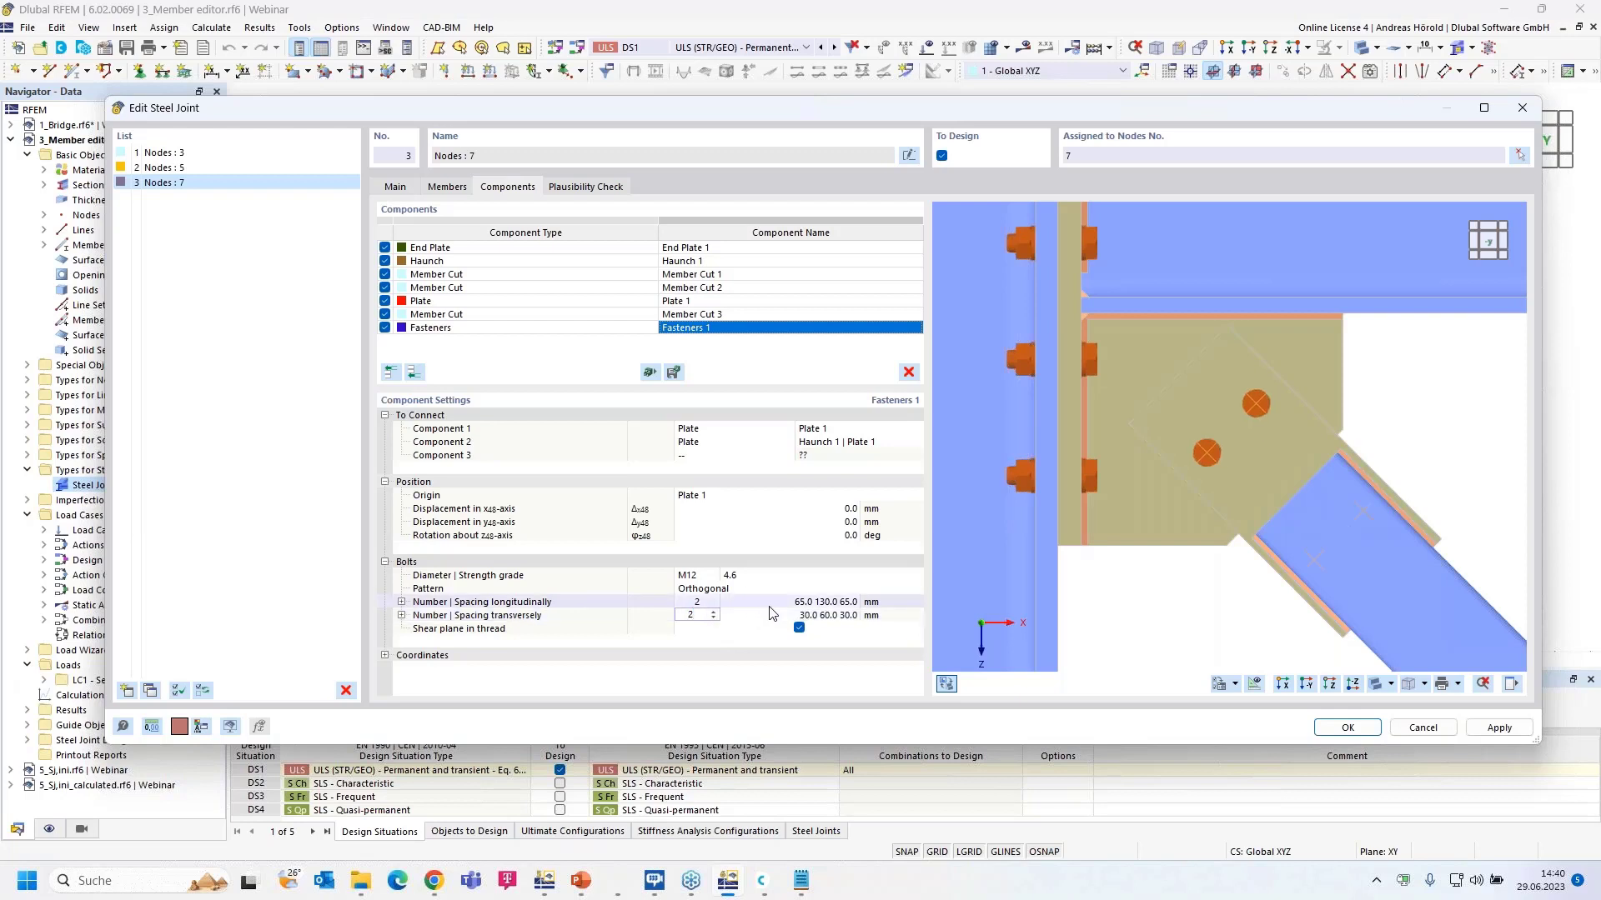
{"action": "left_click", "coordinate": [825, 601]}
{"action": "type", "text": "35"}
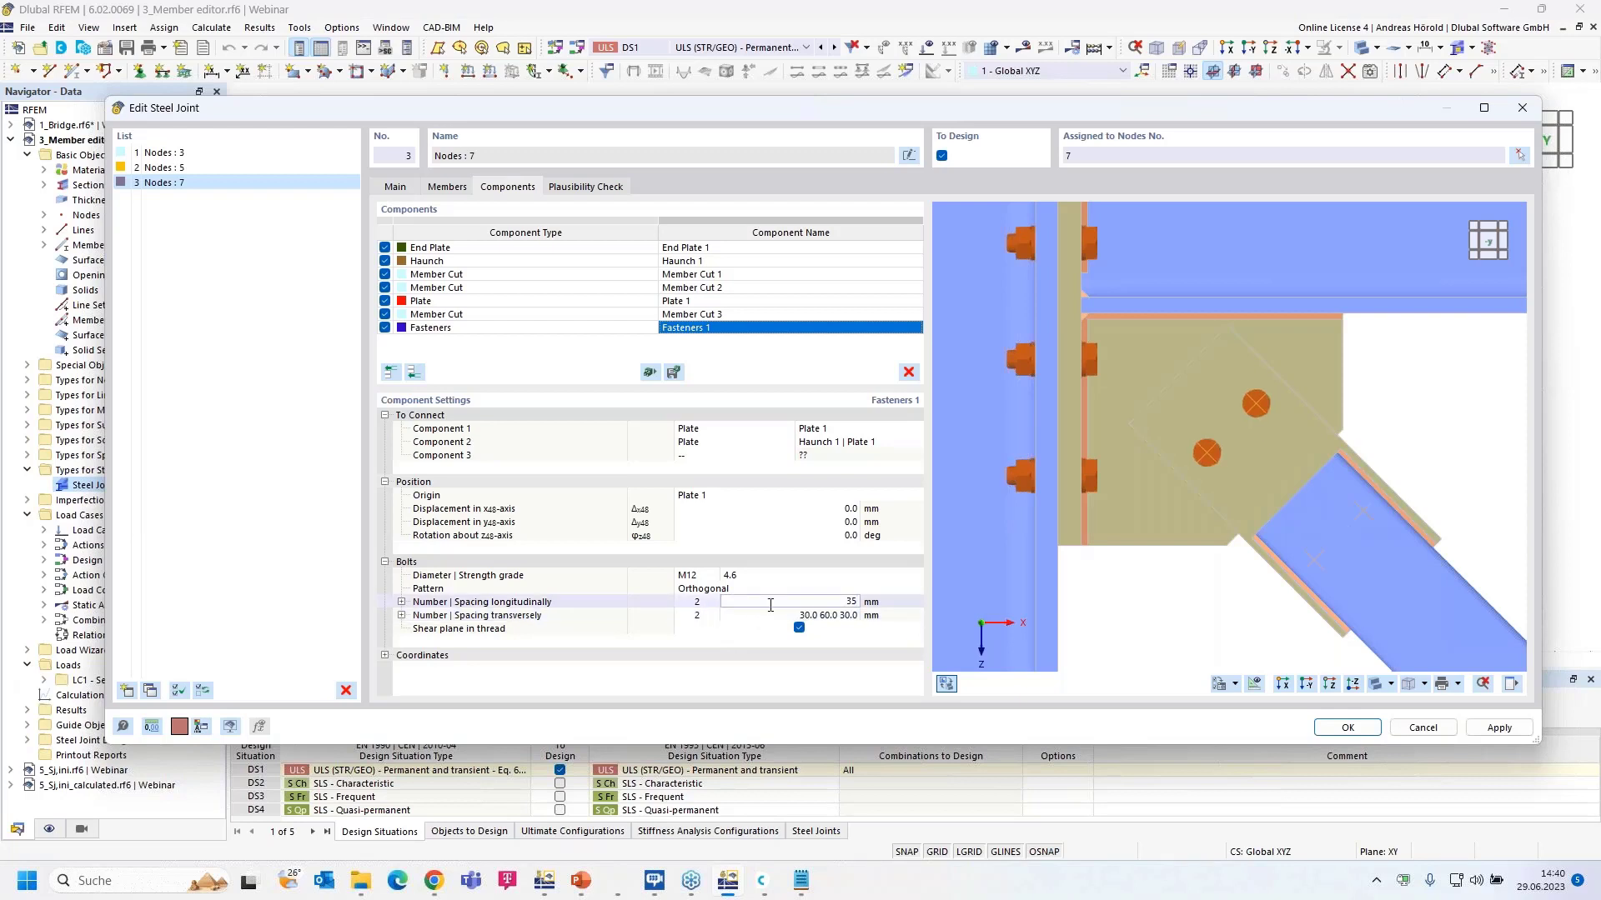
{"action": "type", "text": " 60"}
{"action": "key", "text": "Tab"}
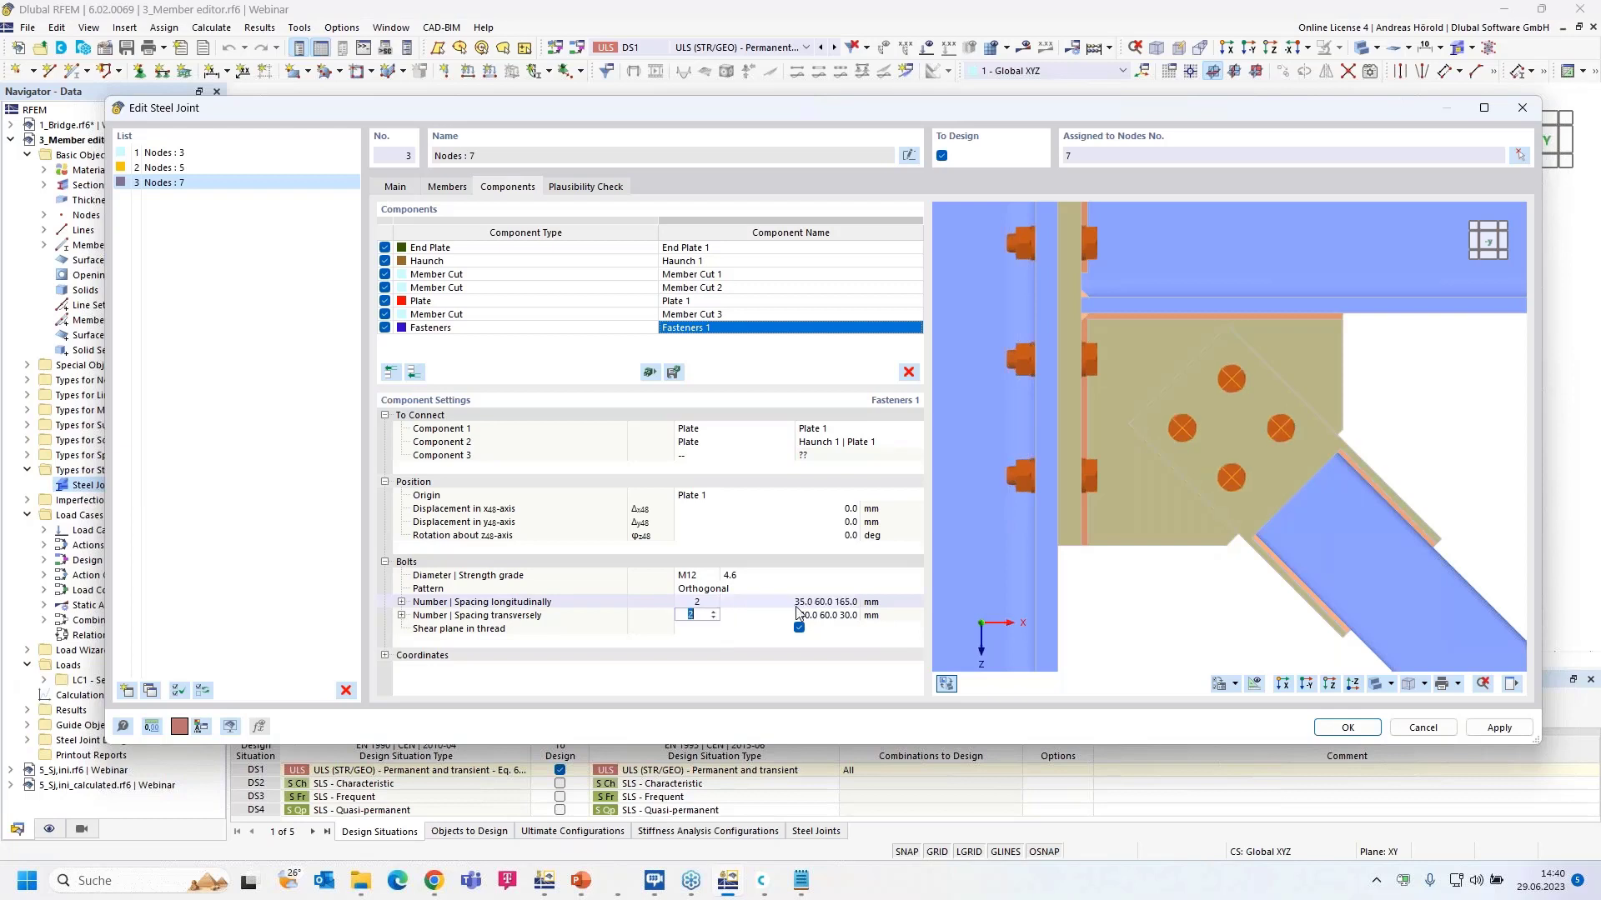
{"action": "key", "text": "Tab"}
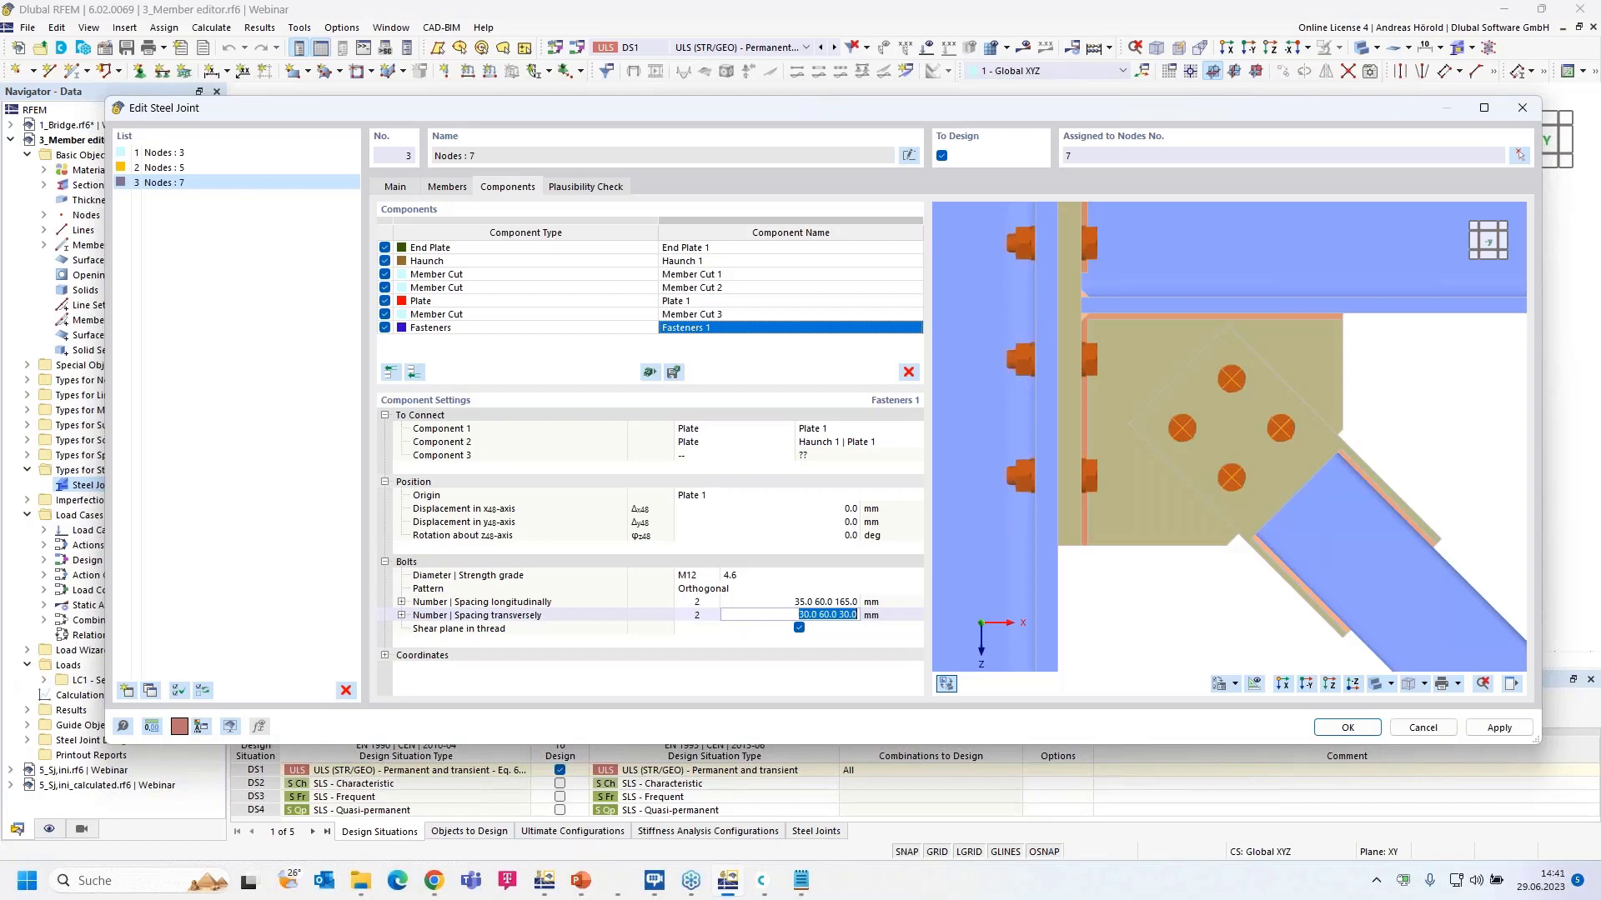
{"action": "left_click", "coordinate": [841, 605]}
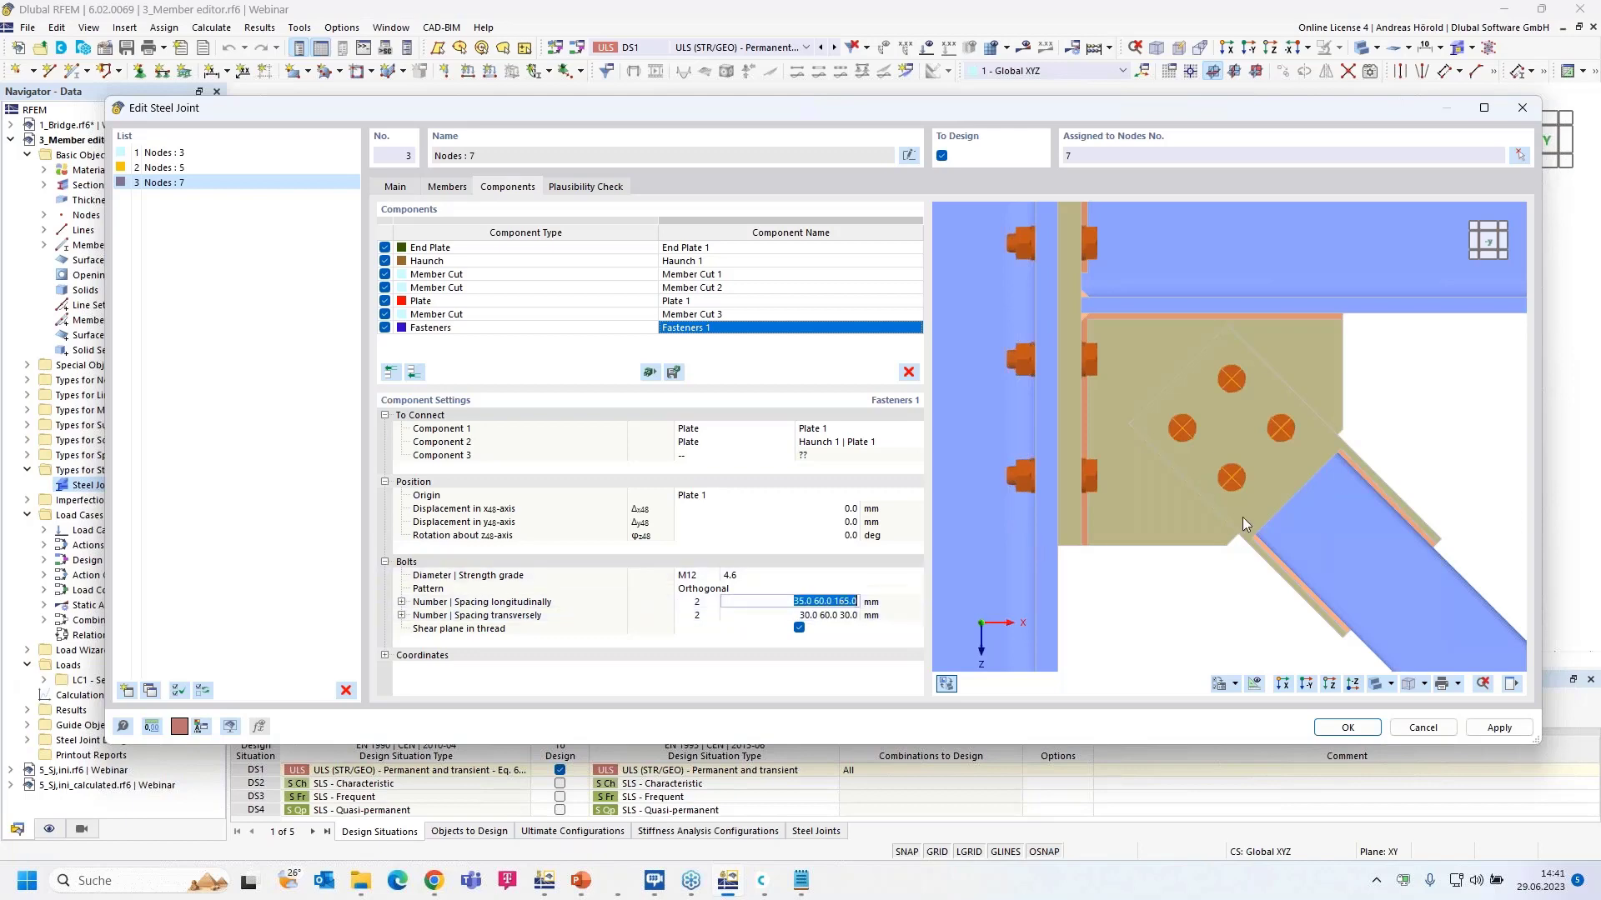
Step: Examine the bolted diagonal connections of the joints at nodes 7, 5 and 3 from an angle in the preview
{"action": "middle_click_drag", "start_coordinate": [1435, 470], "coordinate": [1358, 486], "text": "ctrl"}
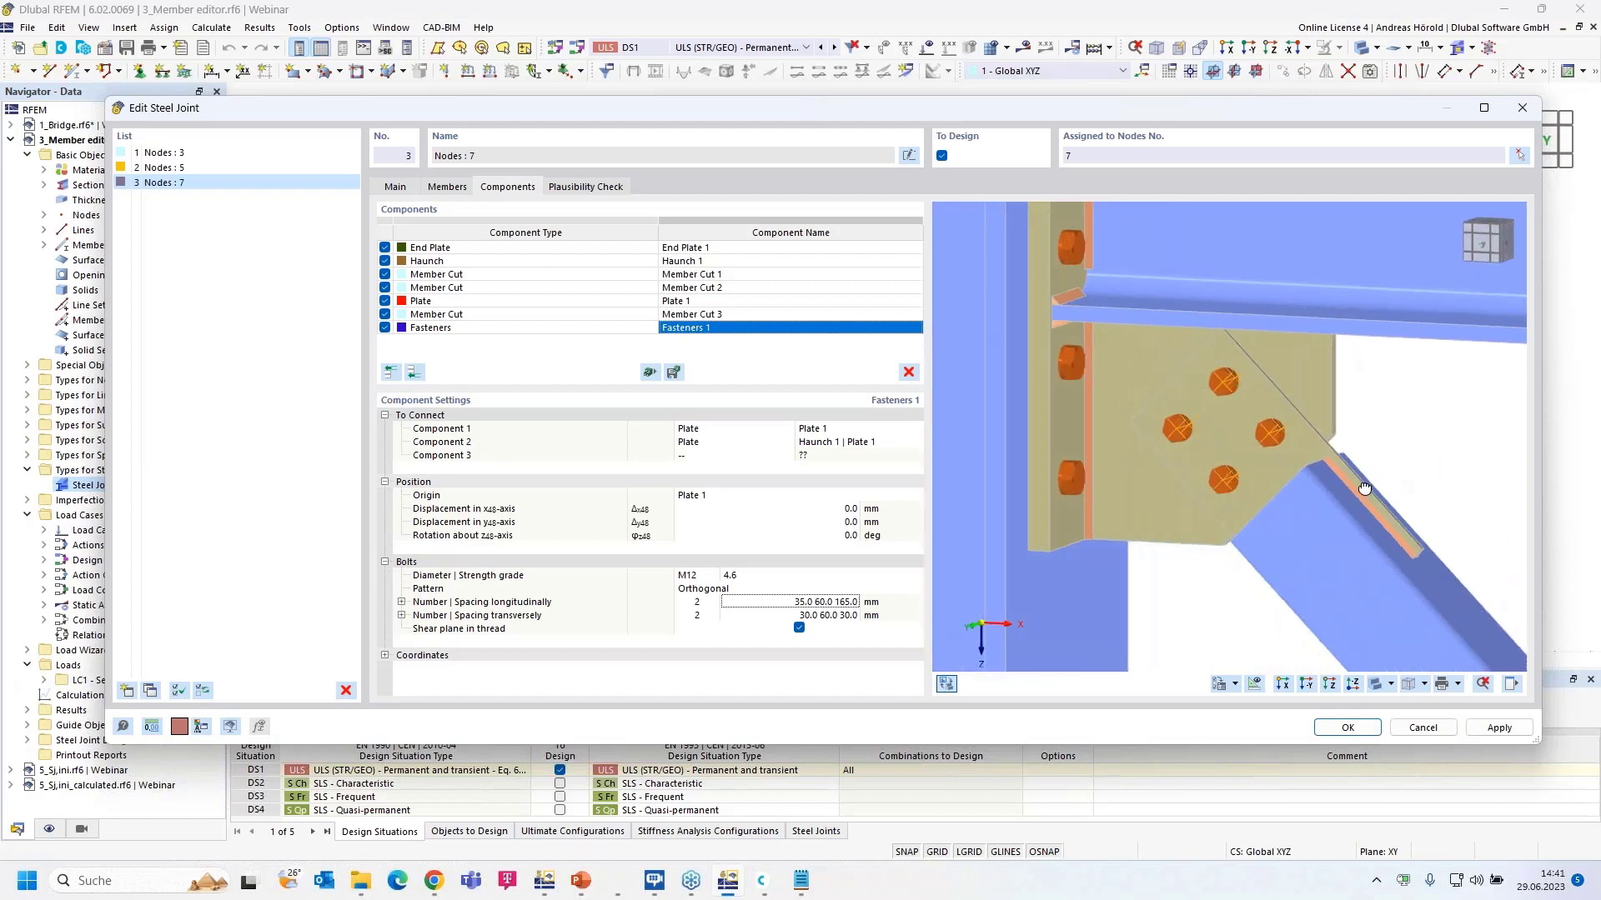
{"action": "scroll", "coordinate": [1359, 486], "scroll_direction": "down", "scroll_amount": 2}
{"action": "scroll", "coordinate": [1364, 487], "scroll_direction": "down", "scroll_amount": 1}
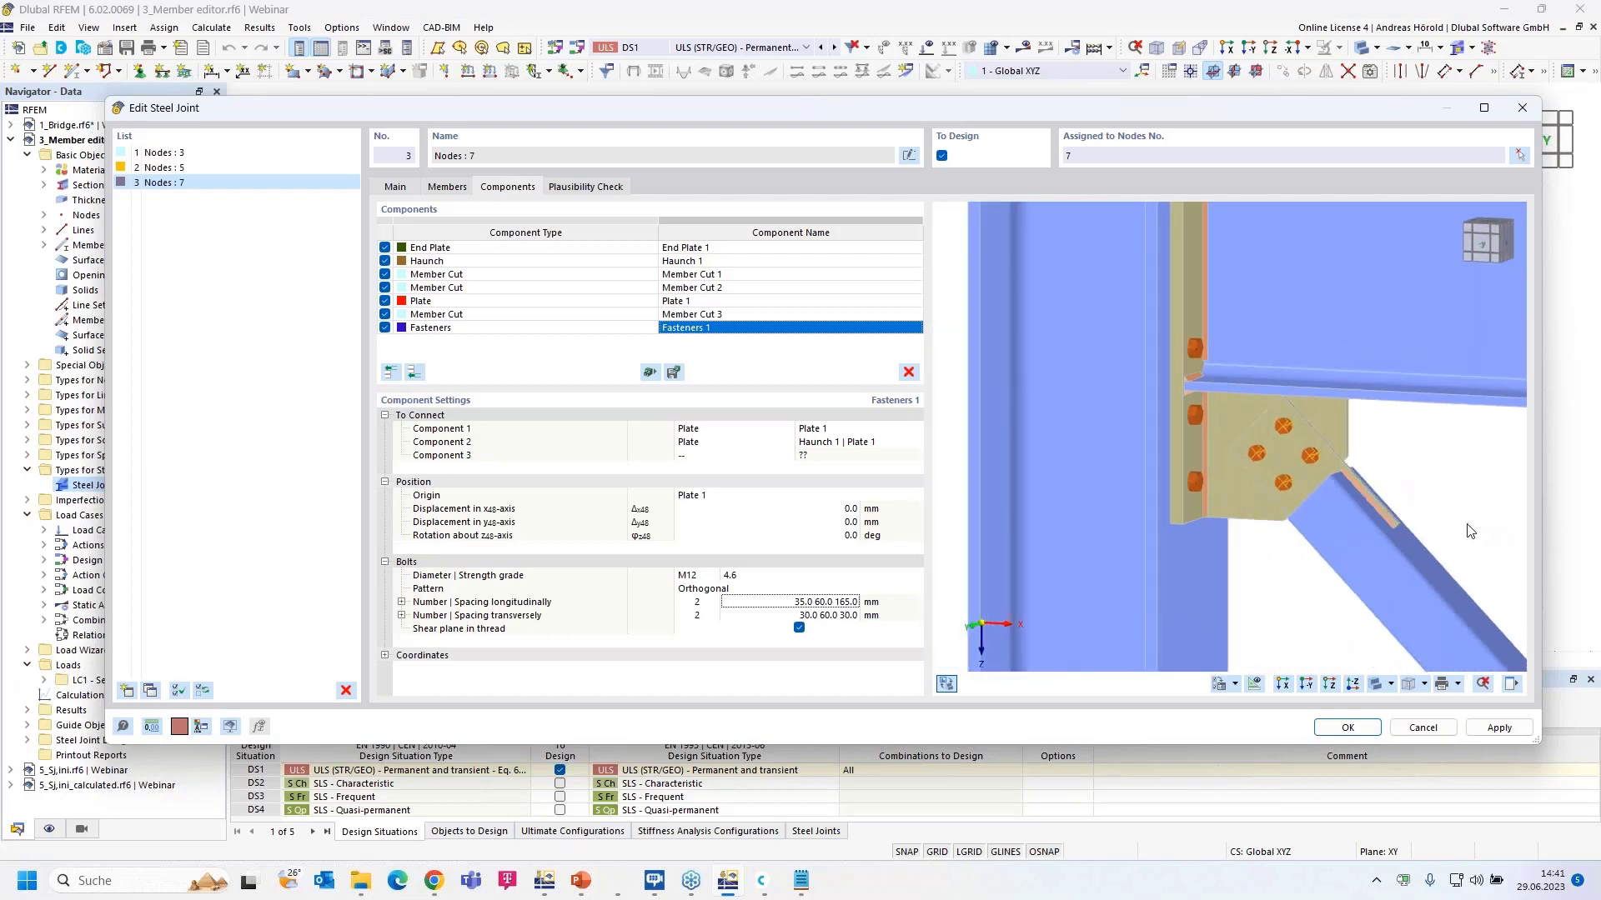
{"action": "scroll", "coordinate": [1245, 498], "scroll_direction": "down", "scroll_amount": 1}
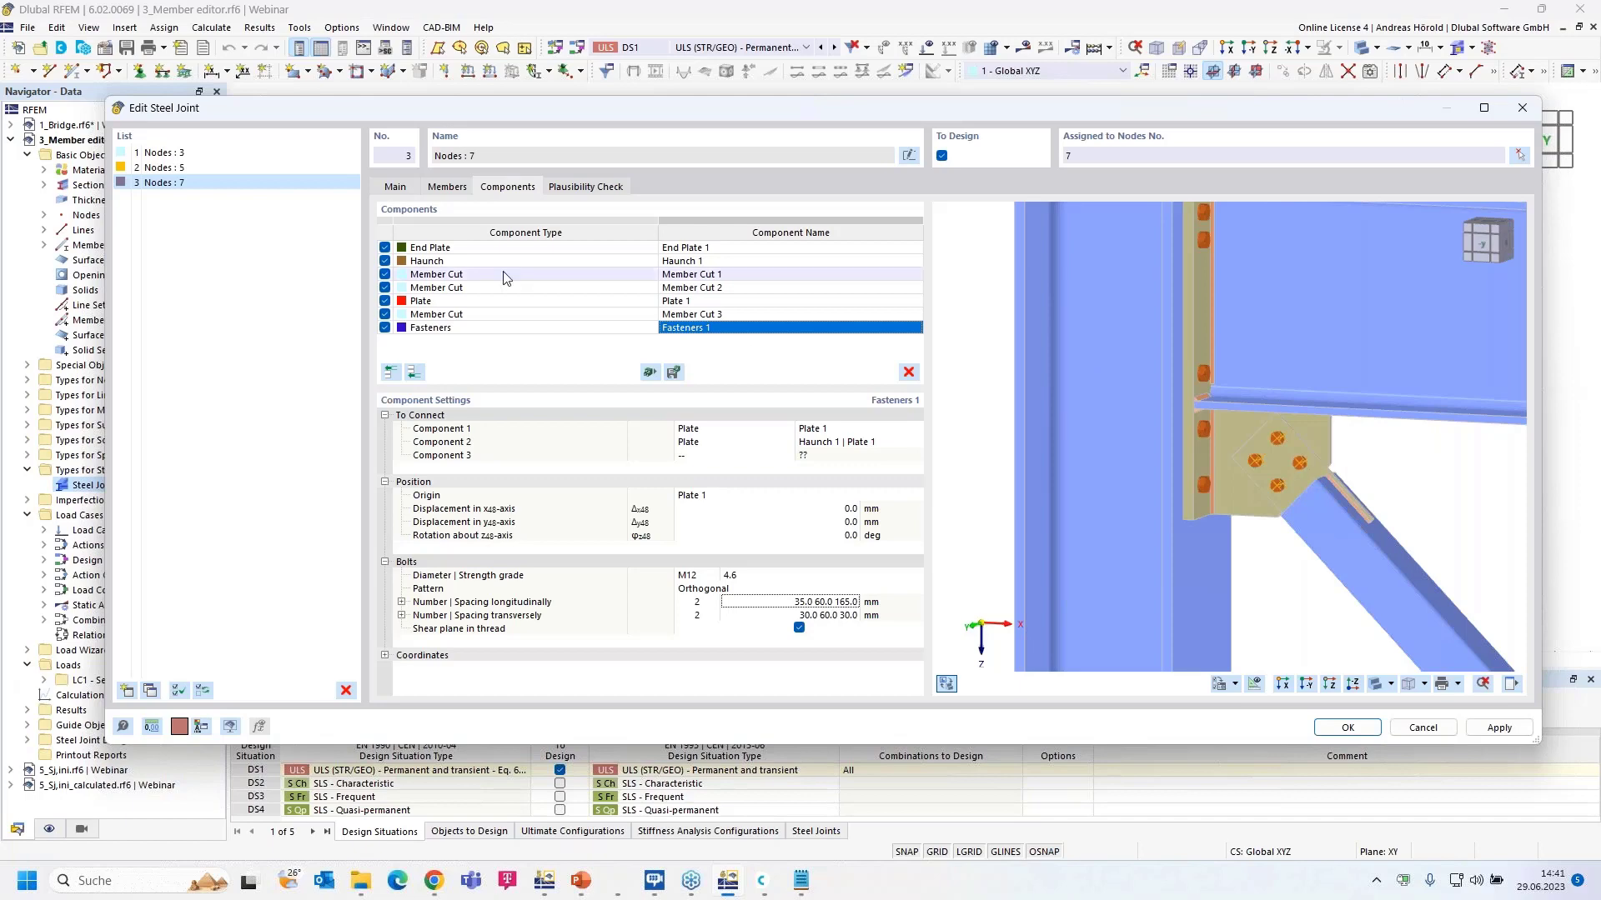
{"action": "left_click", "coordinate": [186, 169]}
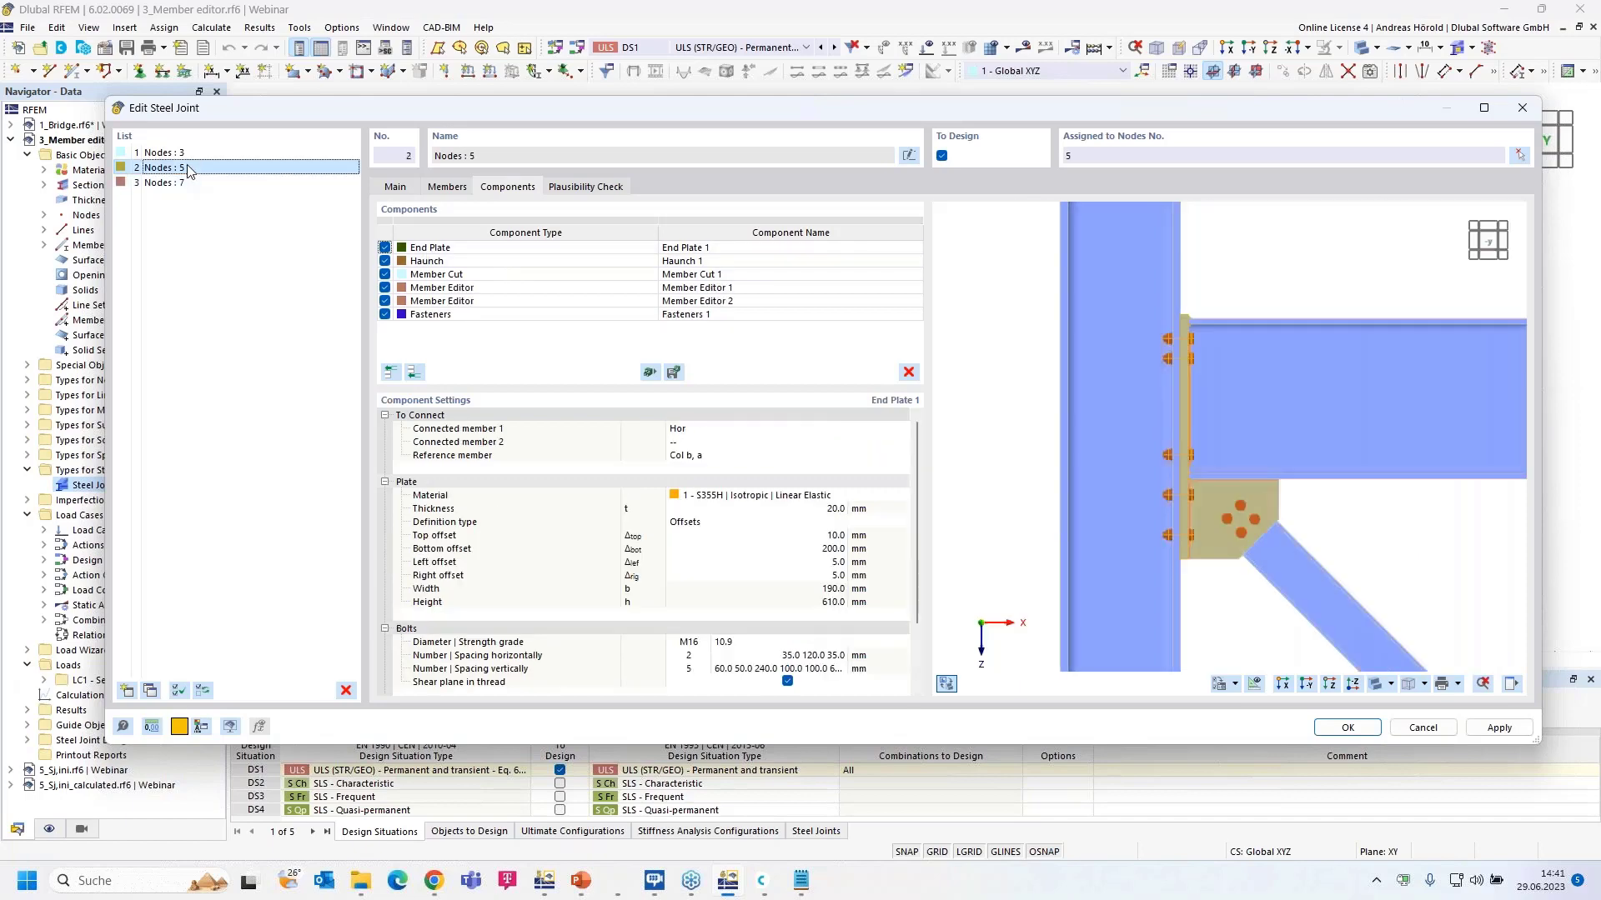
{"action": "middle_click_drag", "start_coordinate": [1420, 533], "coordinate": [1280, 547], "text": "ctrl"}
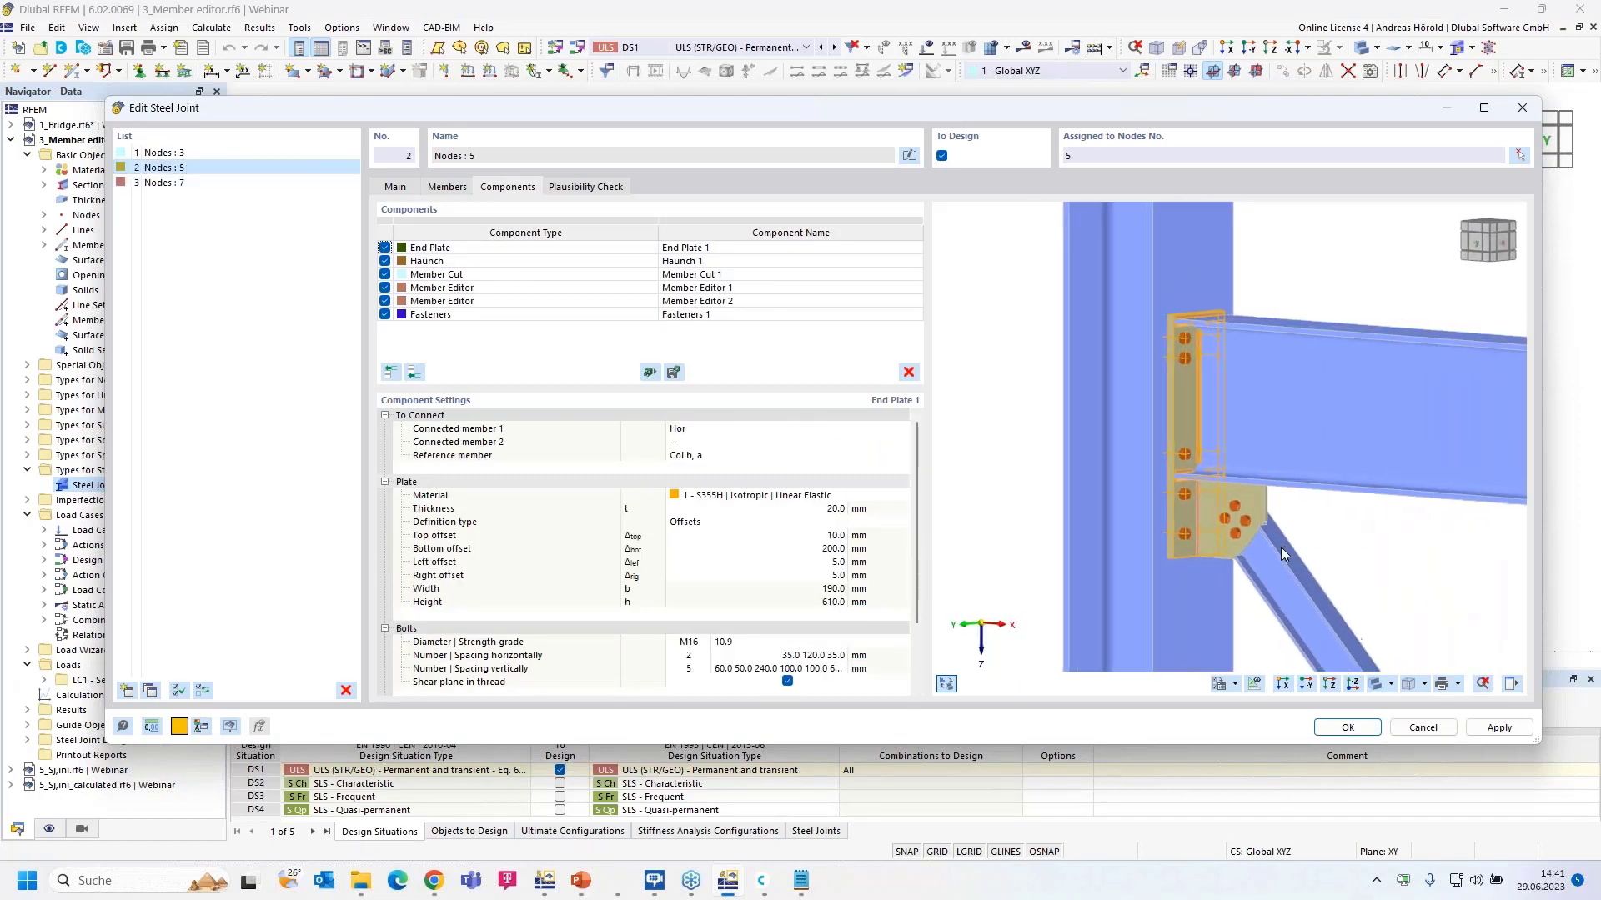
{"action": "scroll", "coordinate": [1299, 539], "scroll_direction": "up", "scroll_amount": 3}
{"action": "scroll", "coordinate": [1301, 542], "scroll_direction": "up", "scroll_amount": 1}
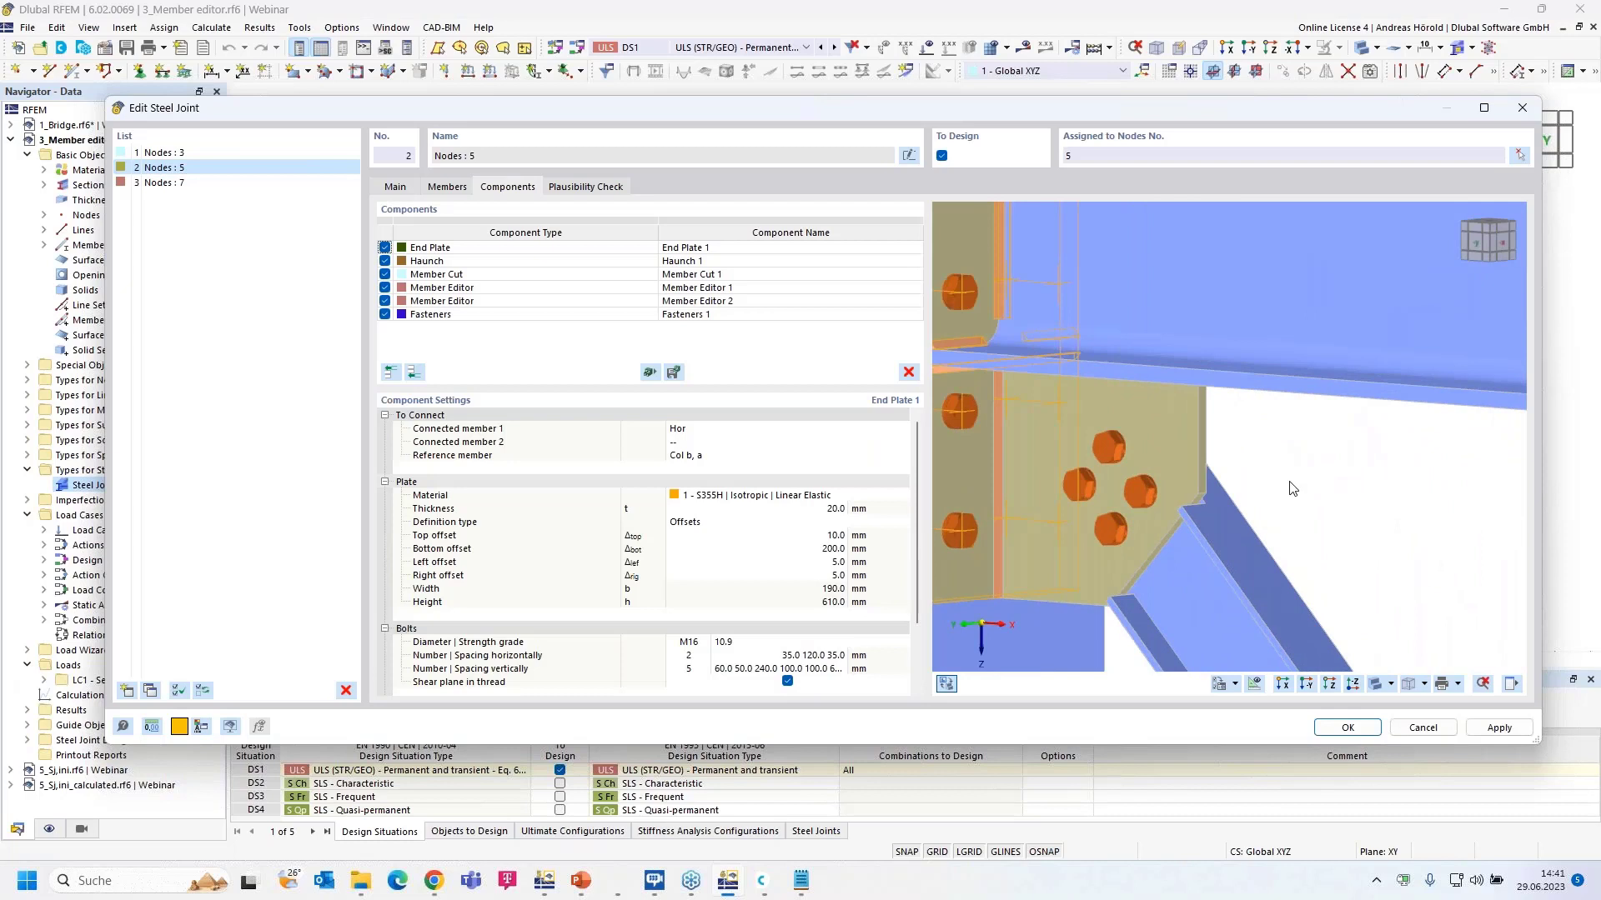
{"action": "left_click", "coordinate": [260, 152]}
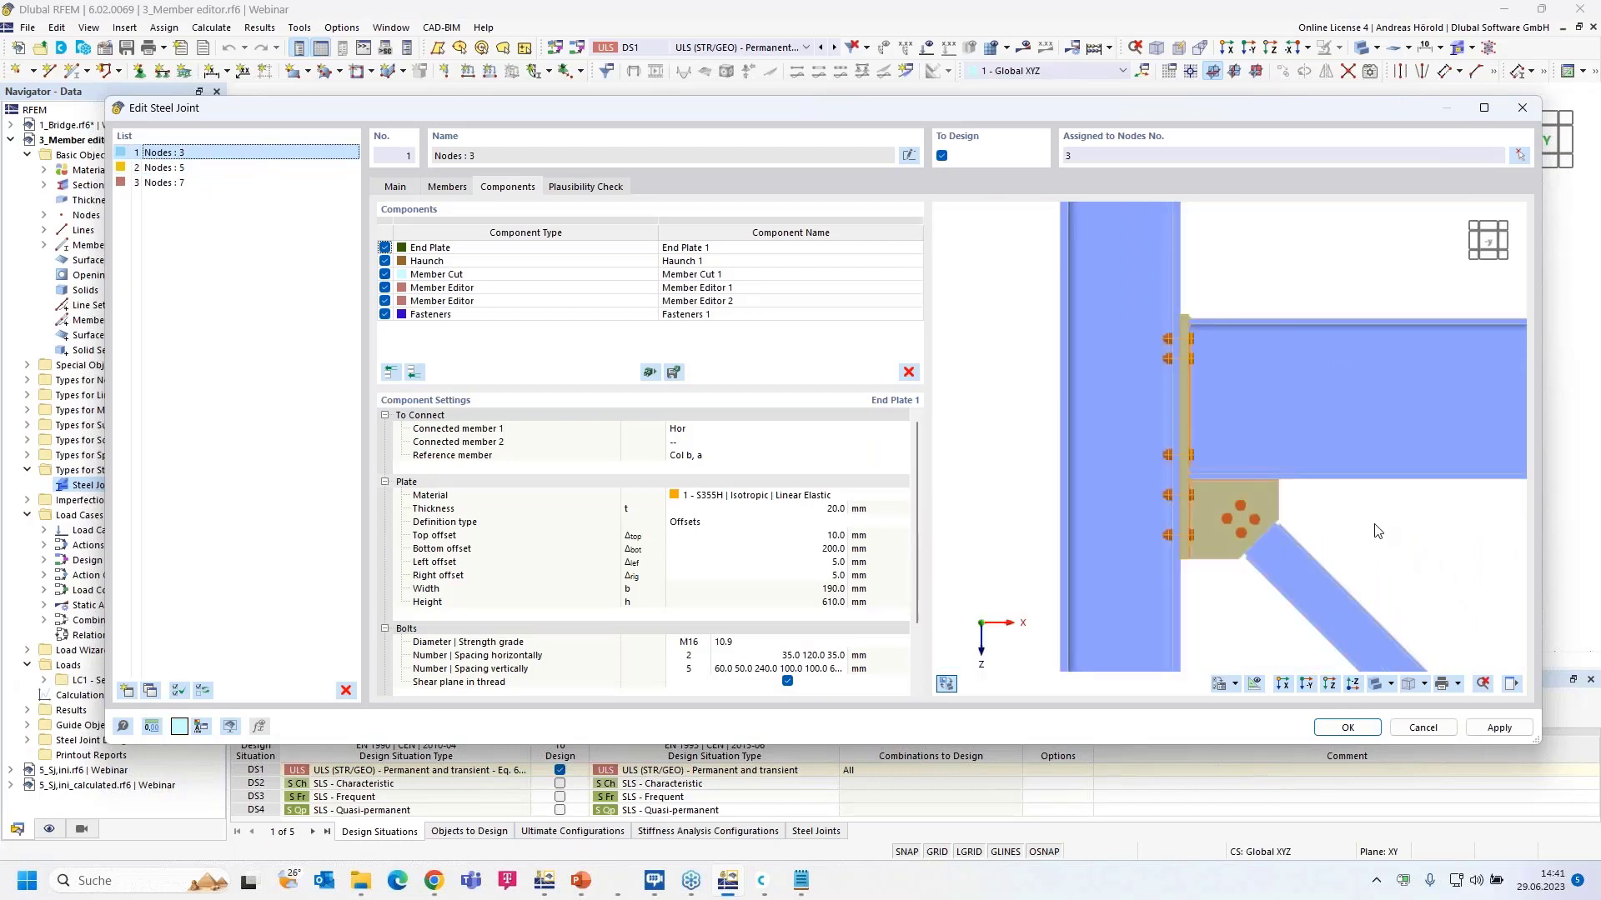
{"action": "middle_click_drag", "start_coordinate": [1178, 520], "coordinate": [1144, 515], "text": "ctrl"}
{"action": "scroll", "coordinate": [1289, 532], "scroll_direction": "up", "scroll_amount": 4}
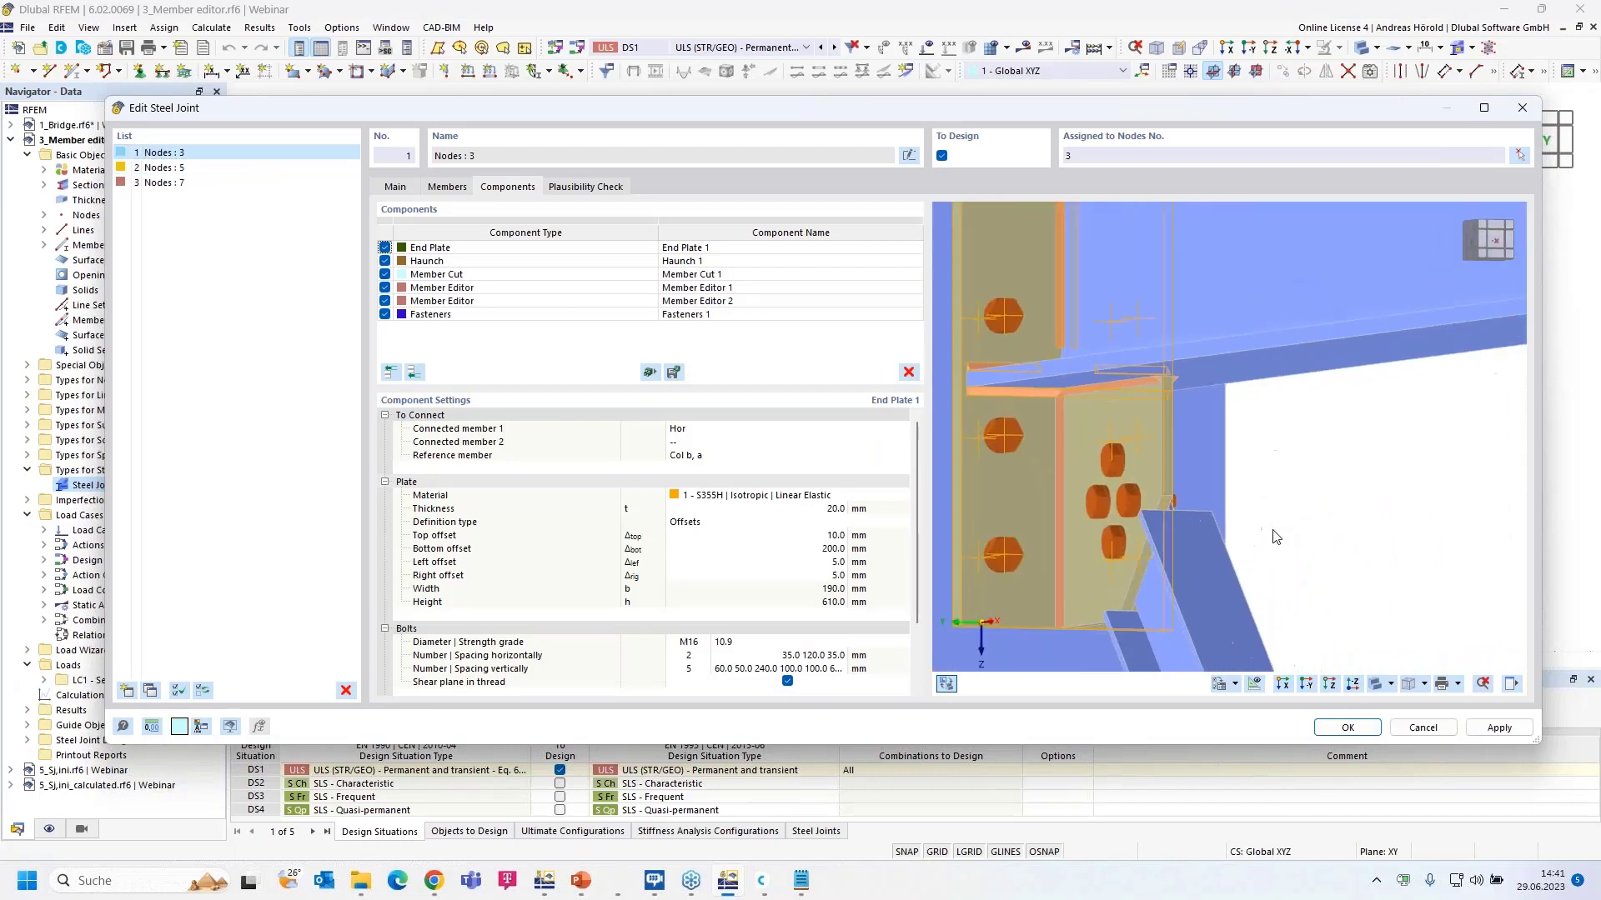
{"action": "scroll", "coordinate": [1274, 537], "scroll_direction": "down", "scroll_amount": 2}
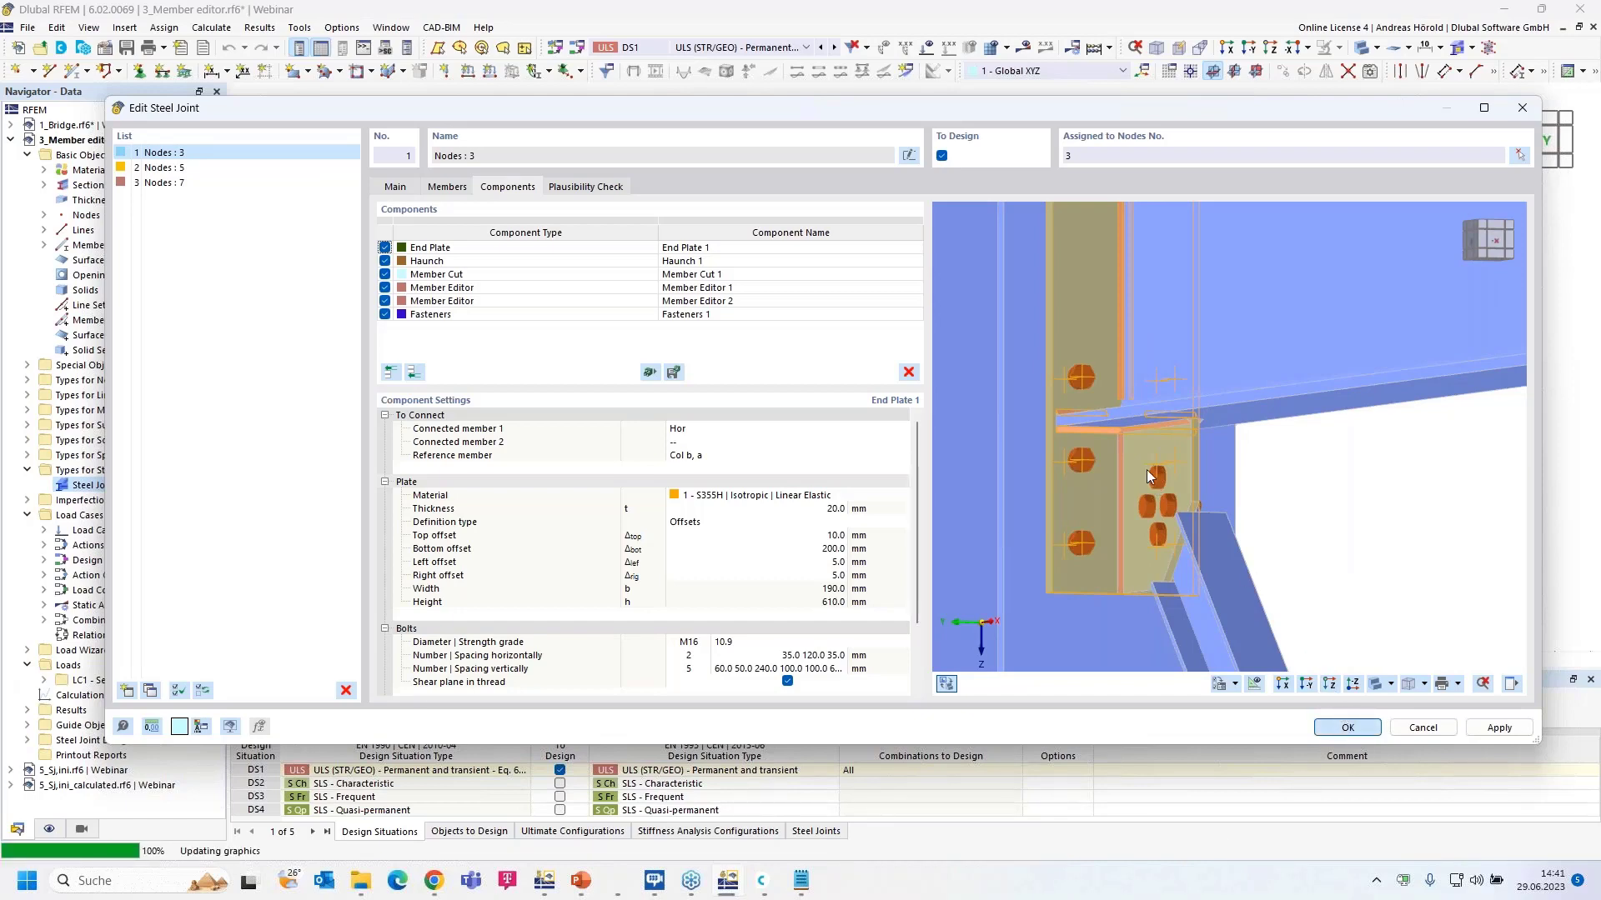
Step: Accept the steel joint edits and activate the 5_Sj,ini.rf6 model
{"action": "key", "text": "Return"}
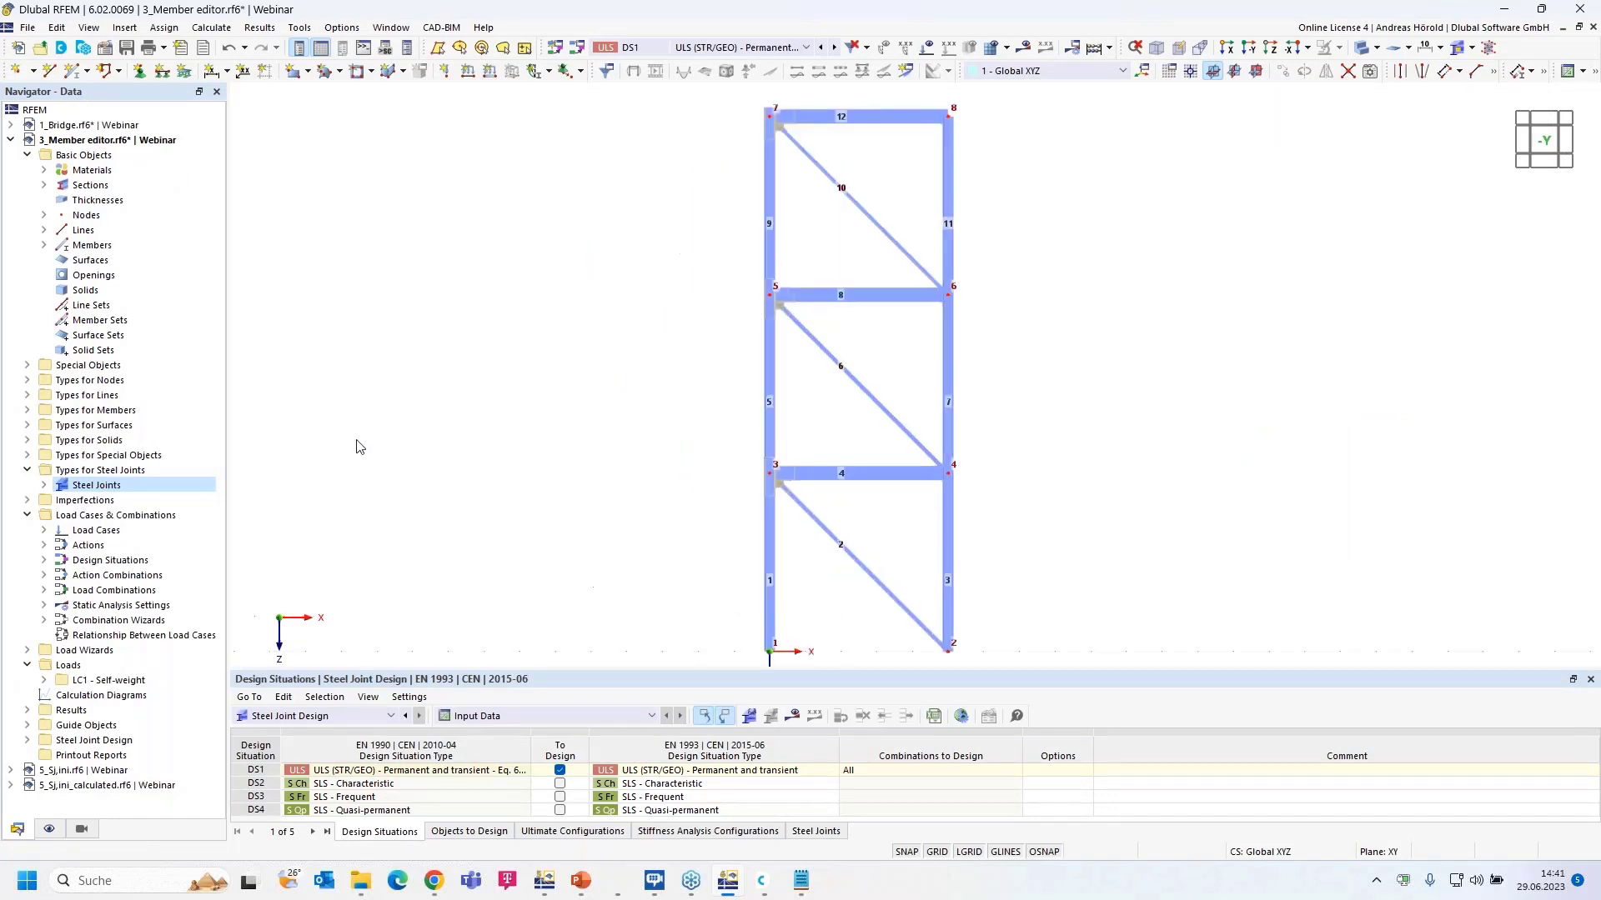
{"action": "left_click", "coordinate": [96, 773]}
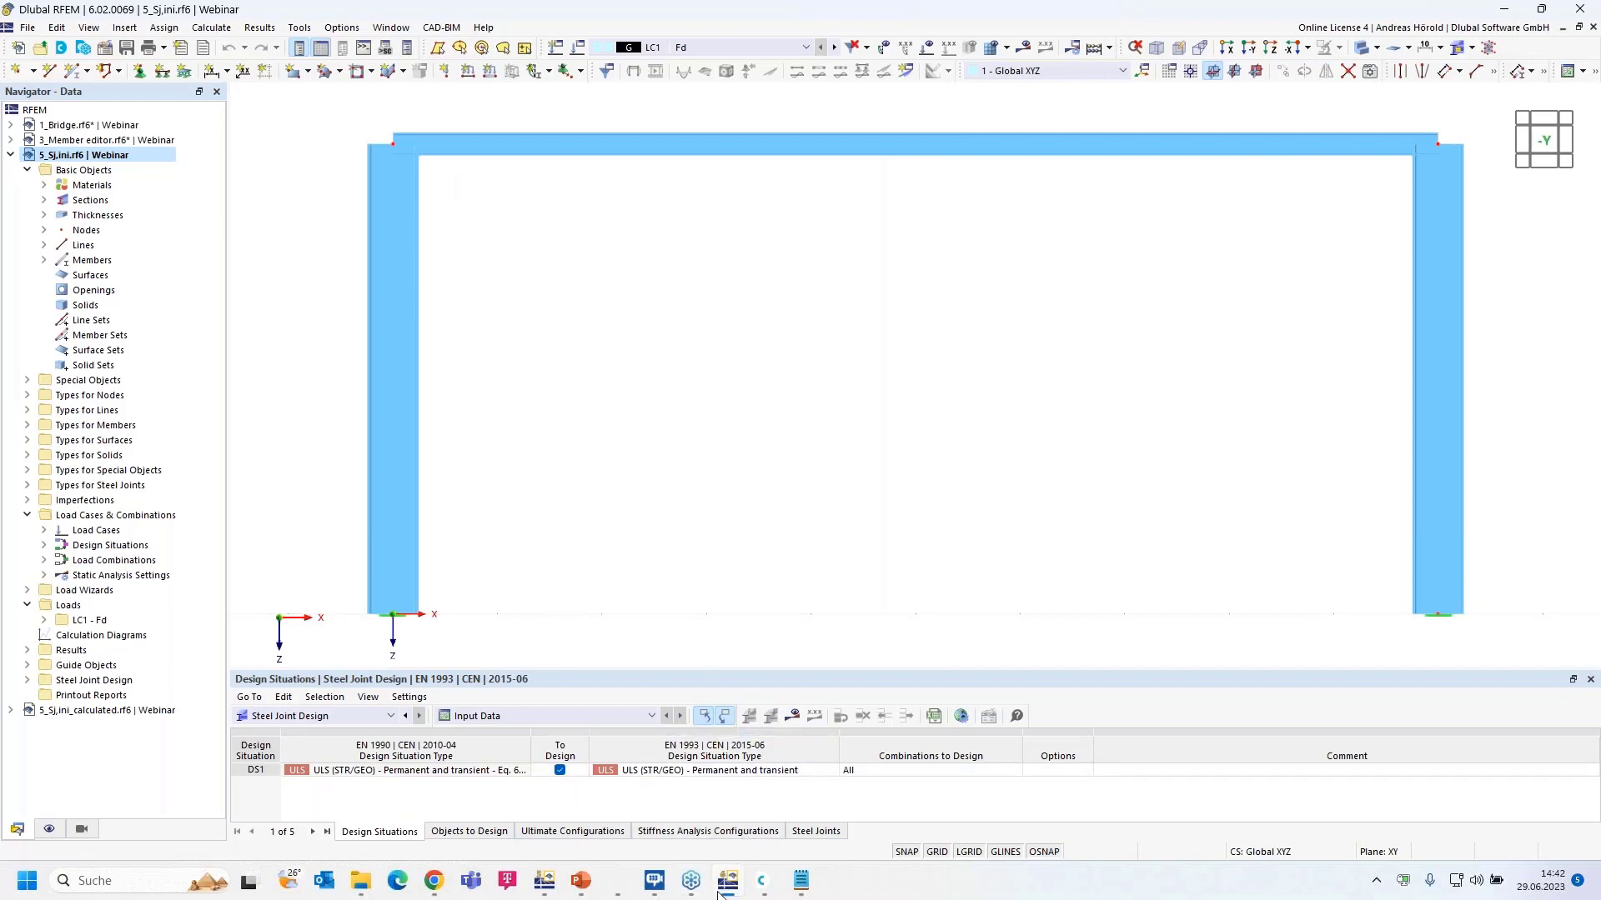
Step: Switch to RFEM 5 and review the general data and design summary of the DSTV joint in RF-JOINTS
{"action": "left_click", "coordinate": [541, 877]}
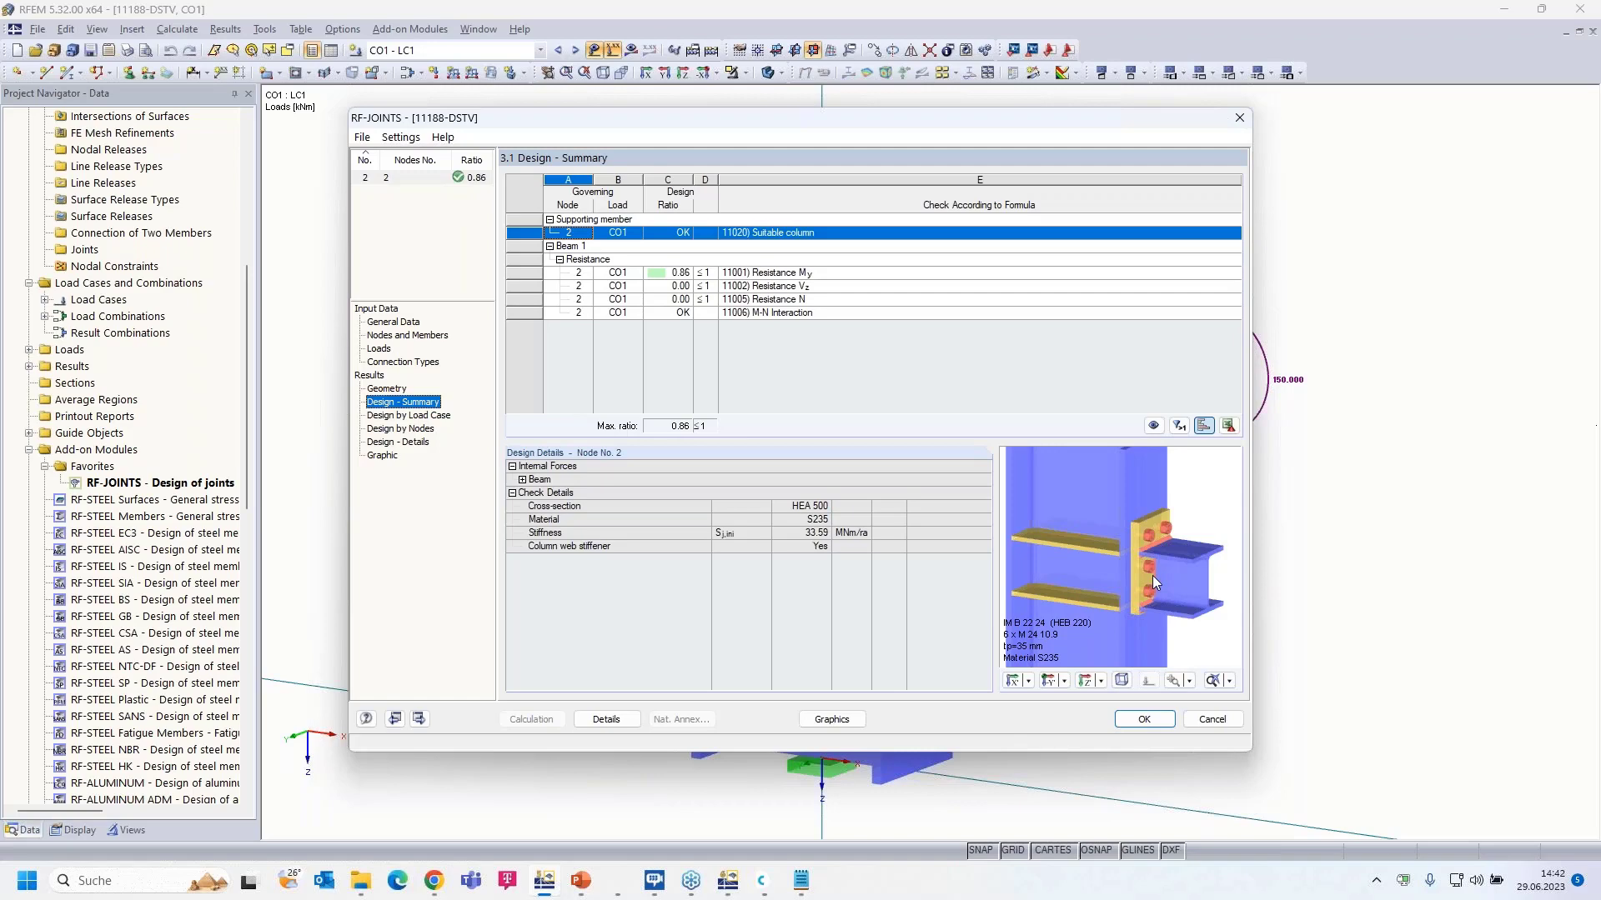
{"action": "left_click", "coordinate": [393, 322]}
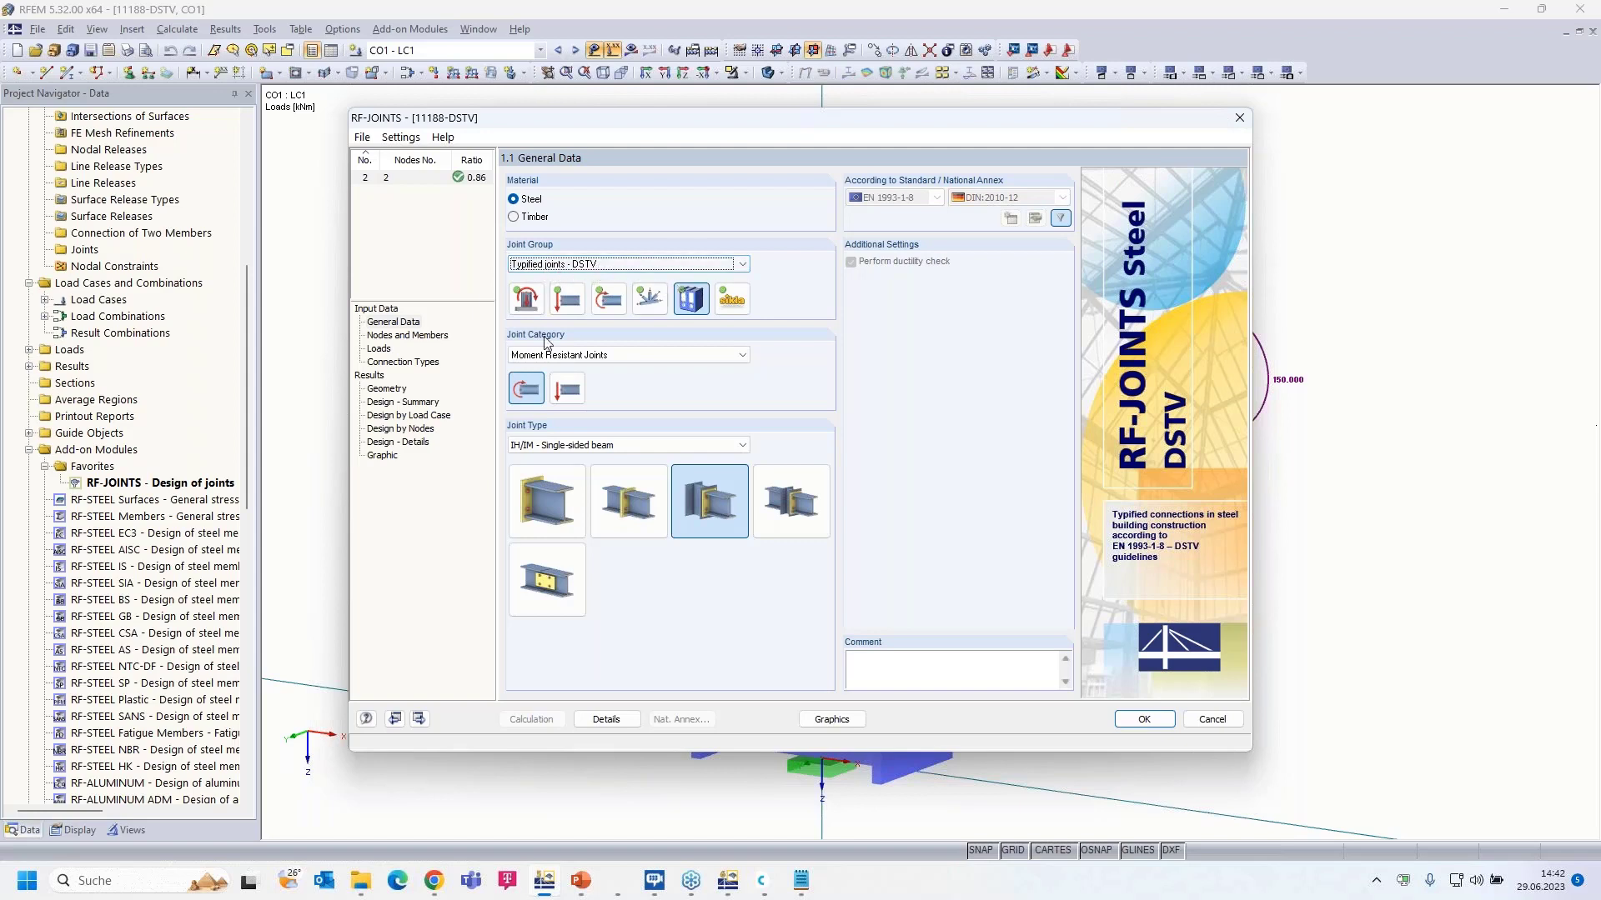
{"action": "left_click", "coordinate": [392, 402]}
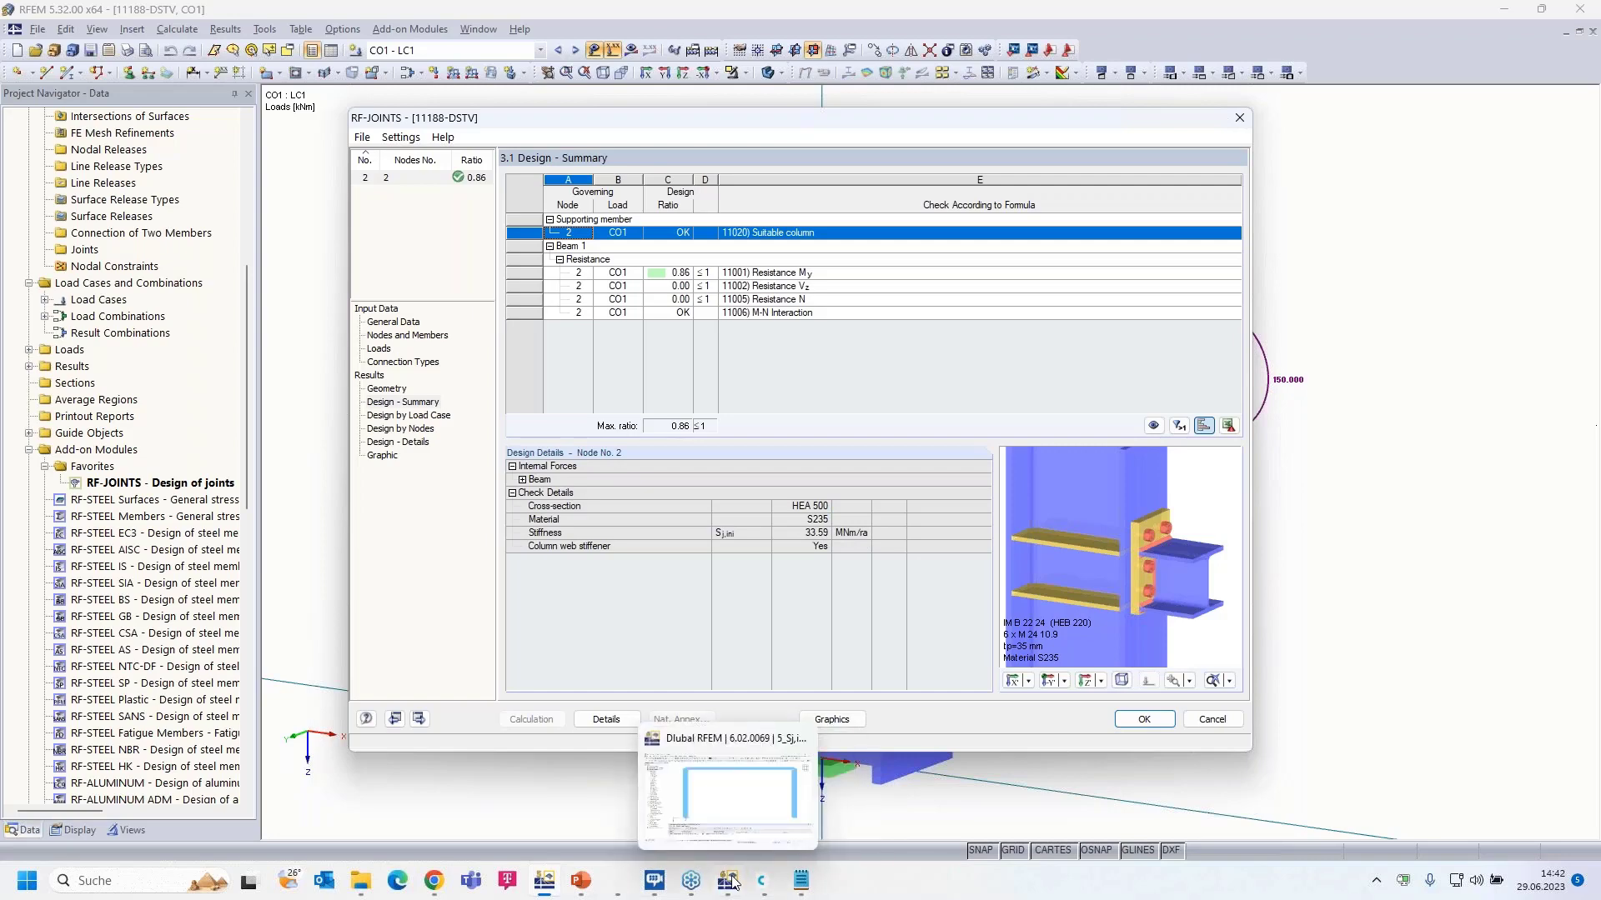
Step: Switch to the 5_Sj,ini.rf6 model in RFEM 6 and create a new steel joint assigned to nodes 1 and 3
{"action": "left_click", "coordinate": [759, 882]}
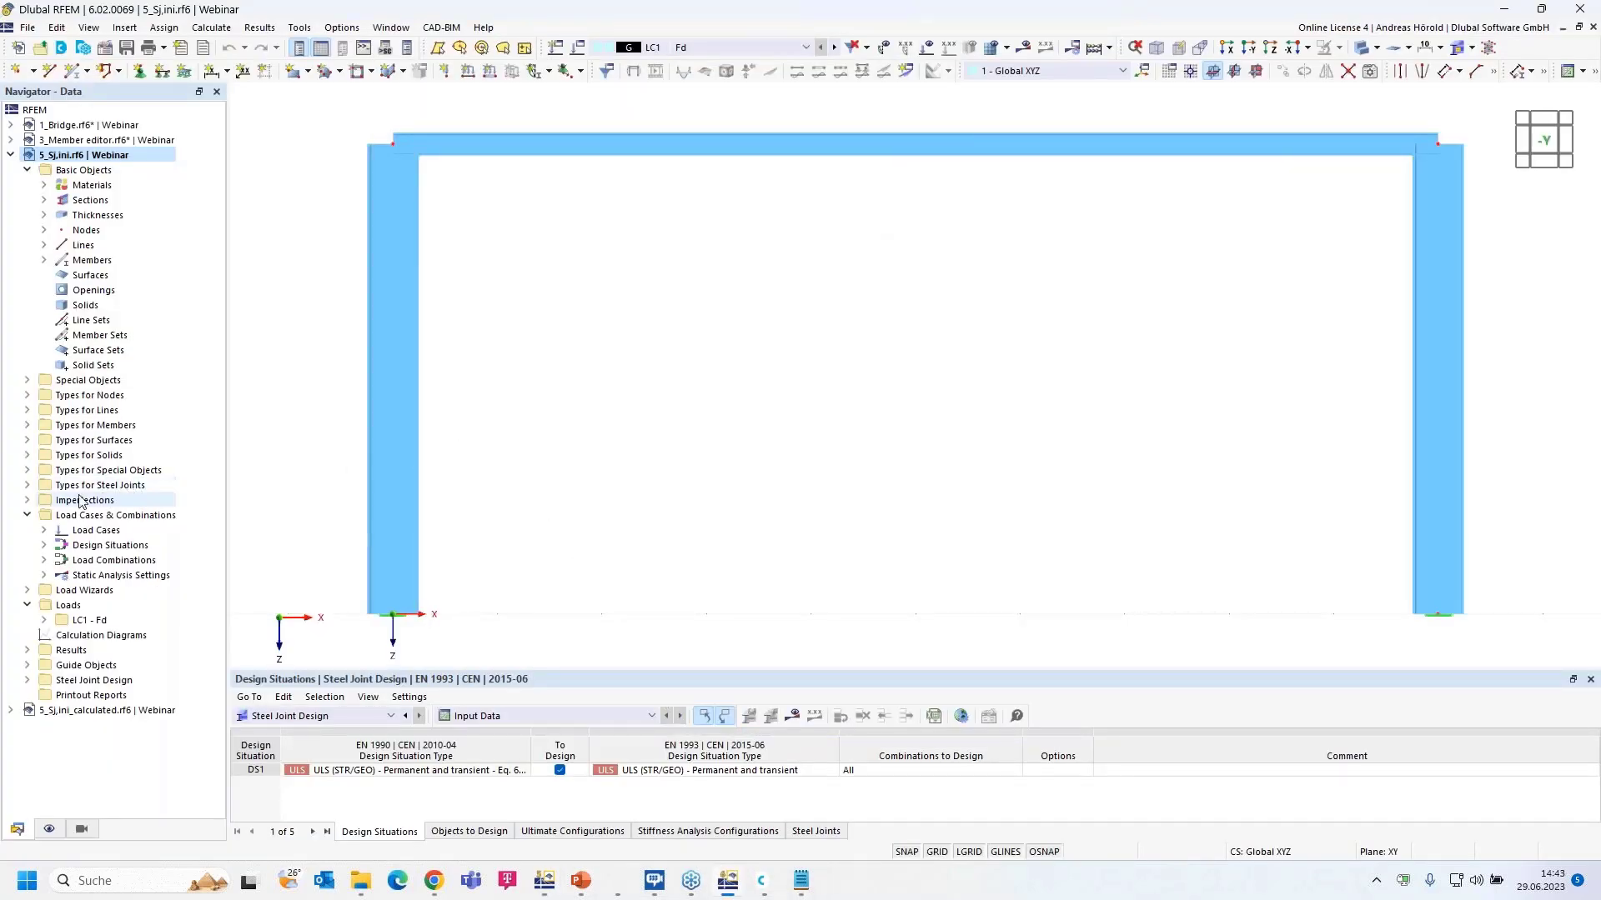
{"action": "left_click", "coordinate": [28, 486]}
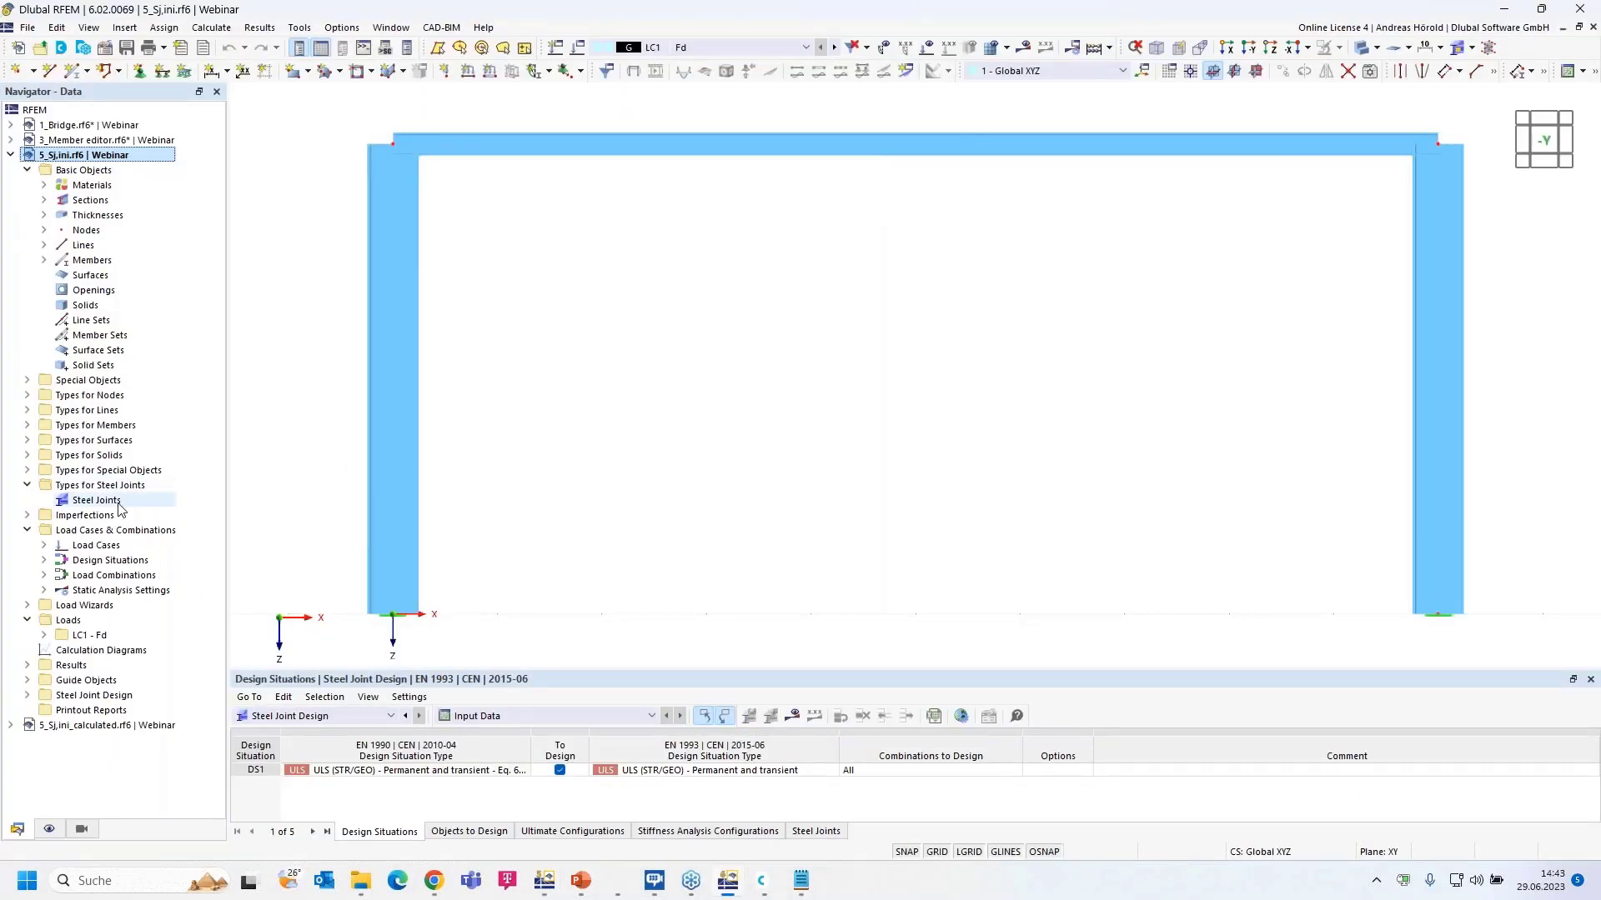
{"action": "right_click", "coordinate": [90, 502]}
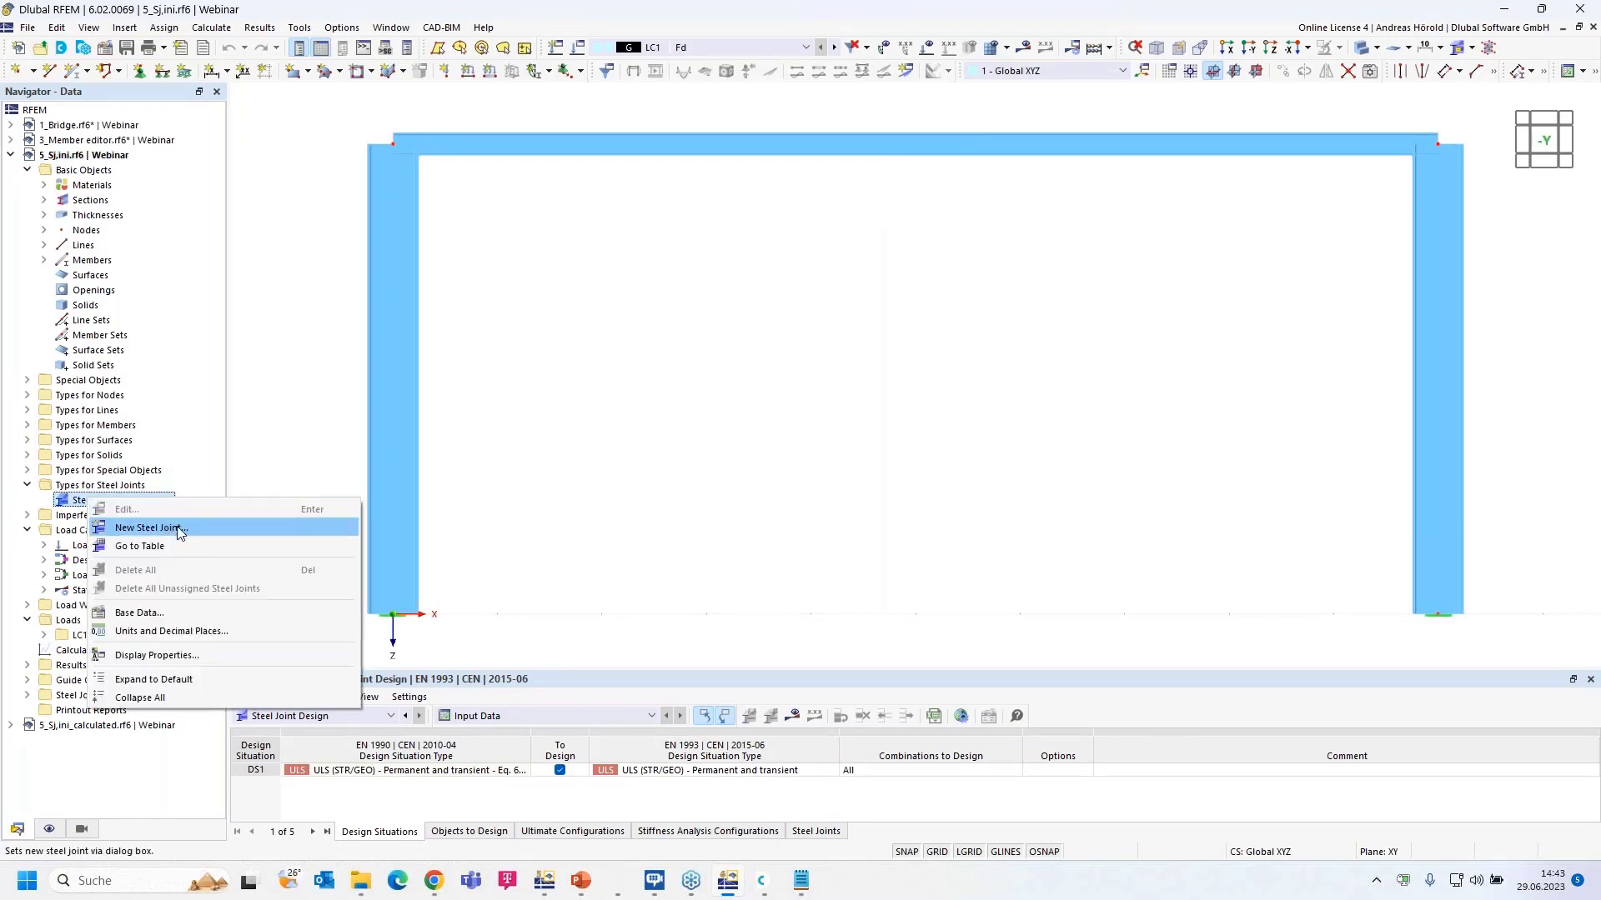
{"action": "left_click", "coordinate": [147, 528]}
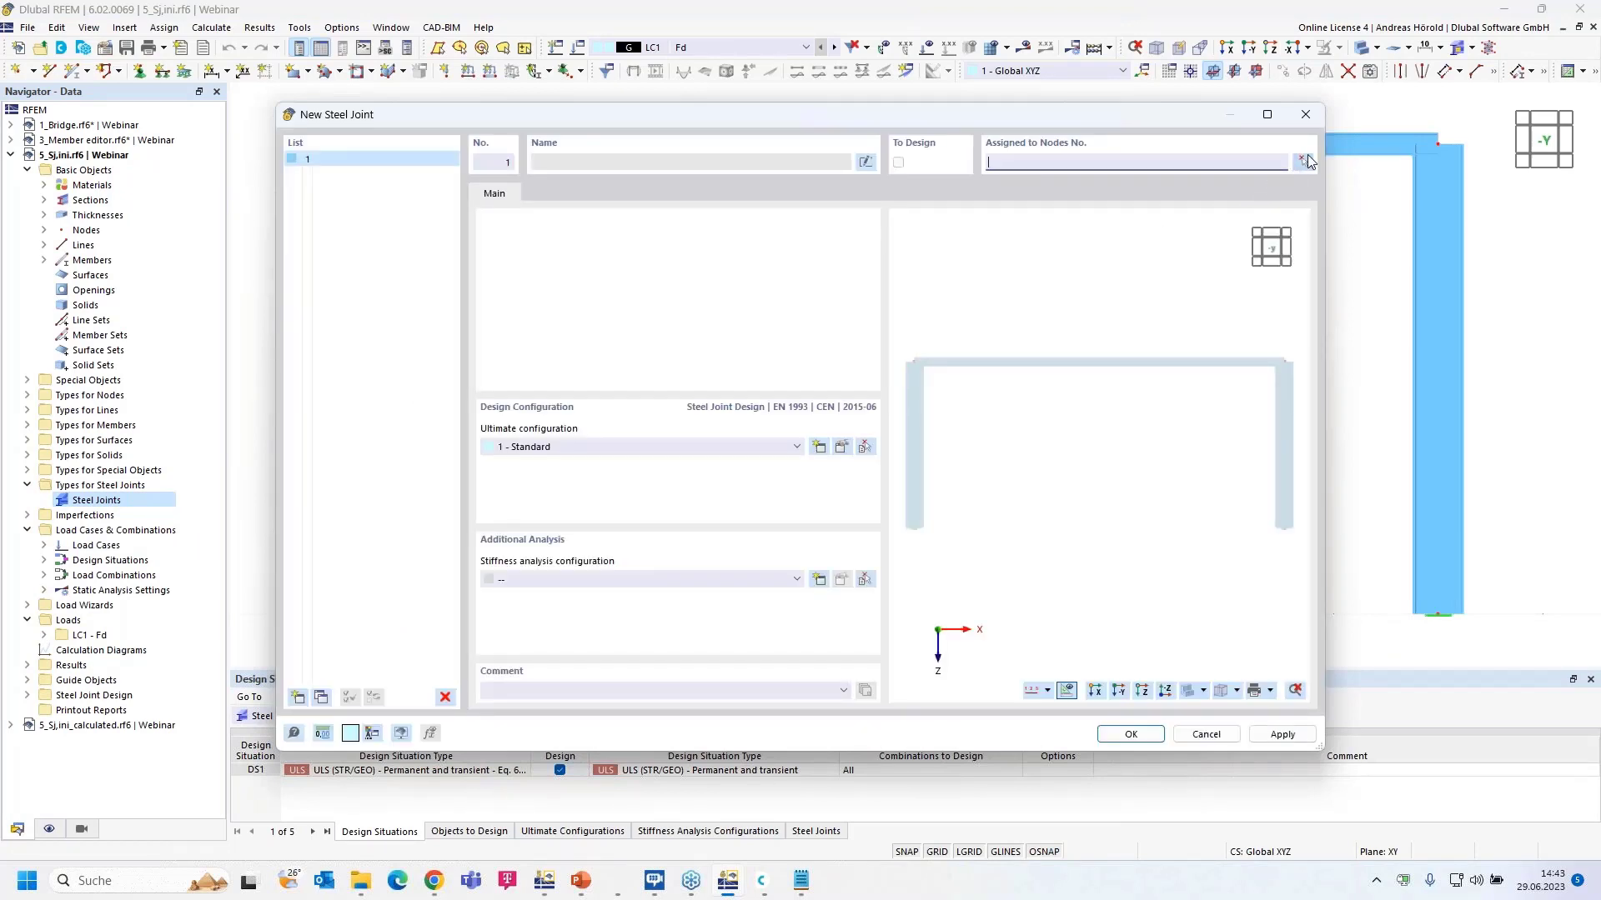
{"action": "left_click", "coordinate": [1302, 161]}
{"action": "left_click", "coordinate": [394, 144]}
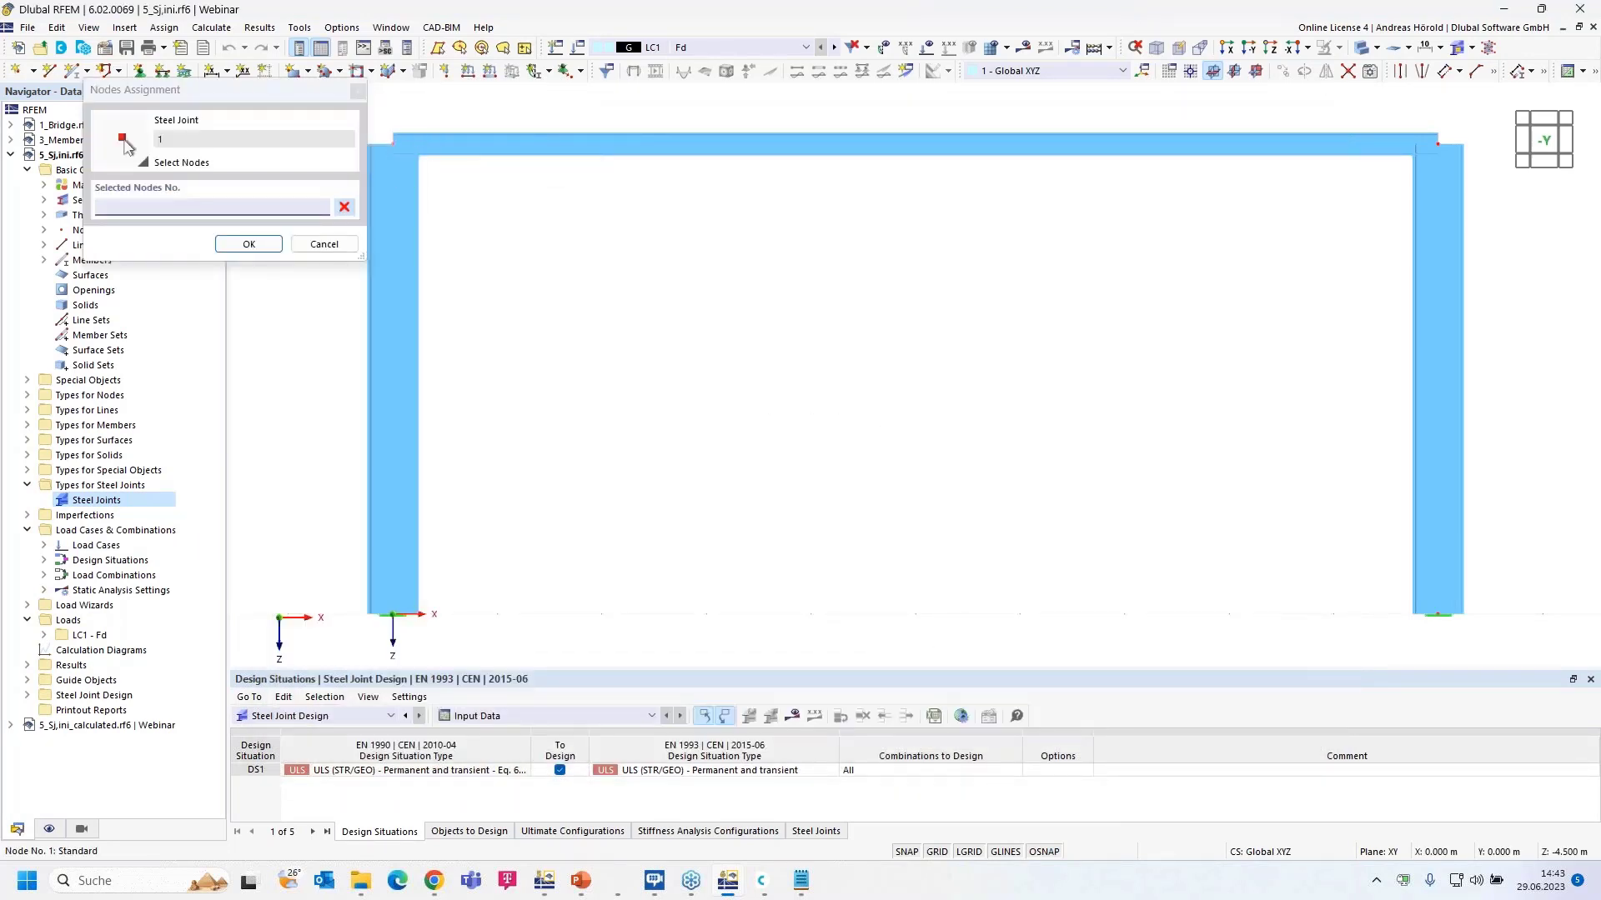
{"action": "left_click", "coordinate": [1434, 150]}
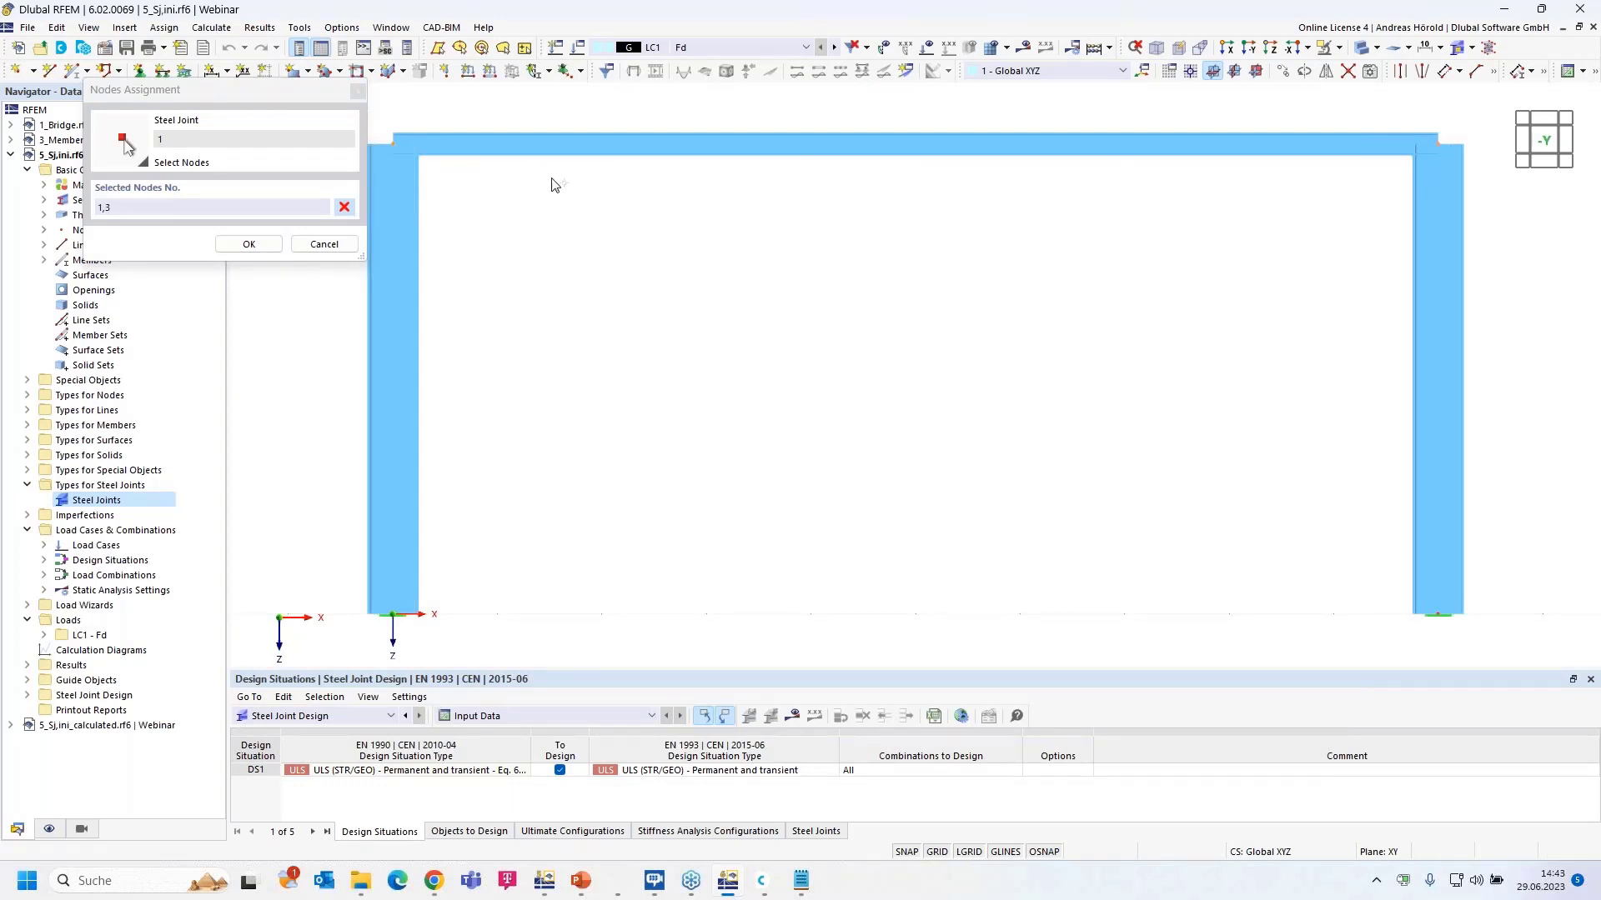
{"action": "left_click", "coordinate": [249, 244]}
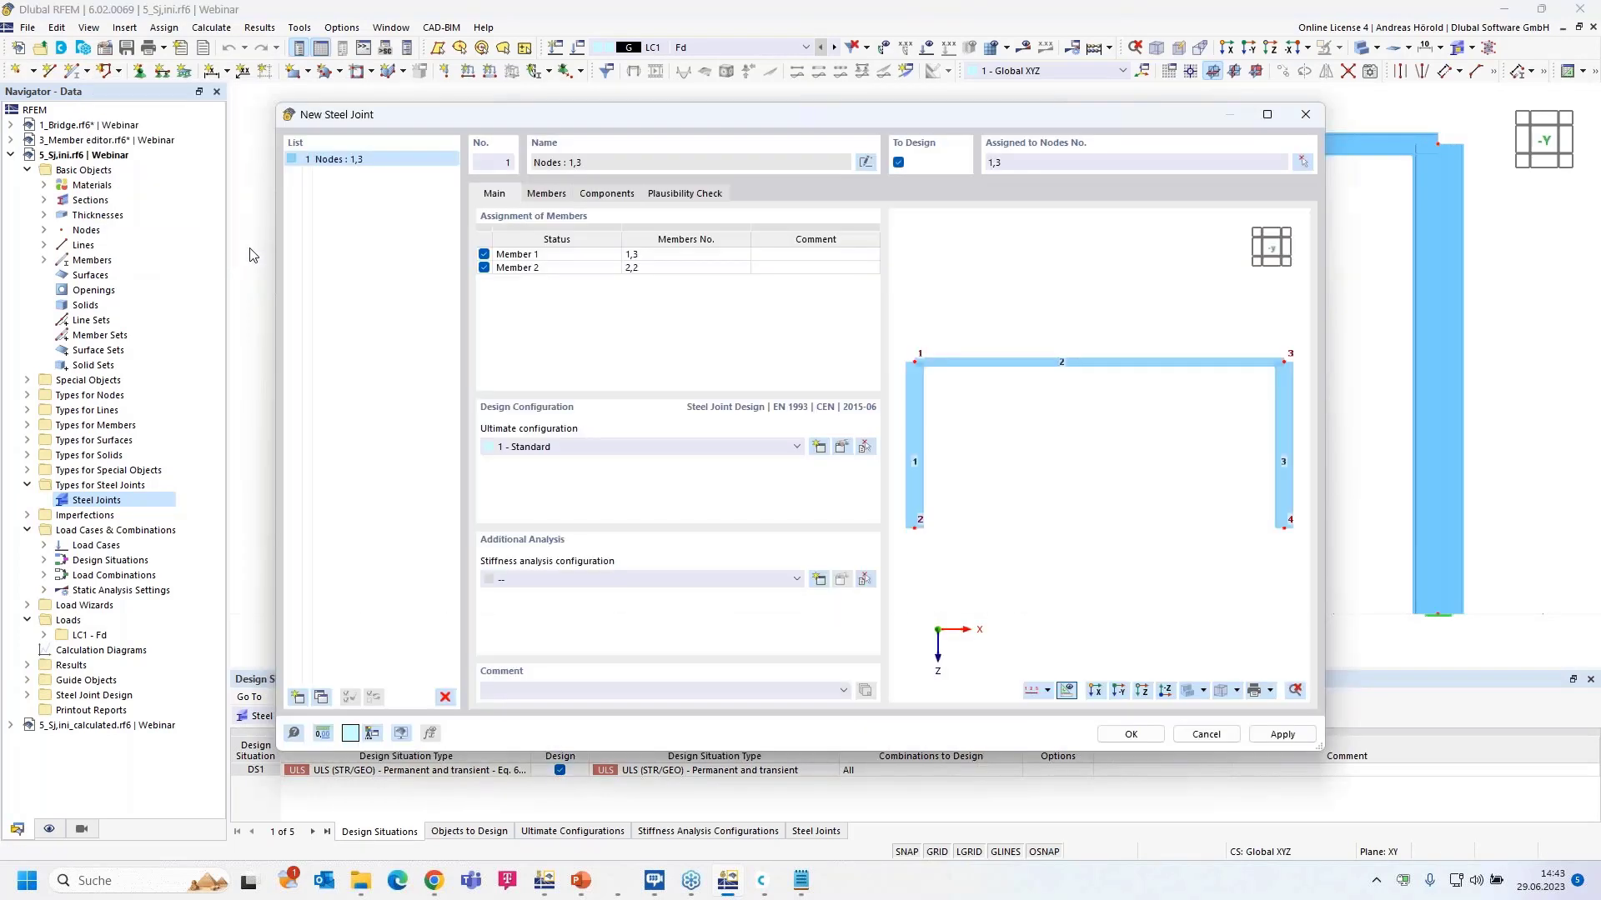
Step: Rename the joint's assigned members, Member 1 as Col and Member 2 as Hor
{"action": "double_click", "coordinate": [542, 255]}
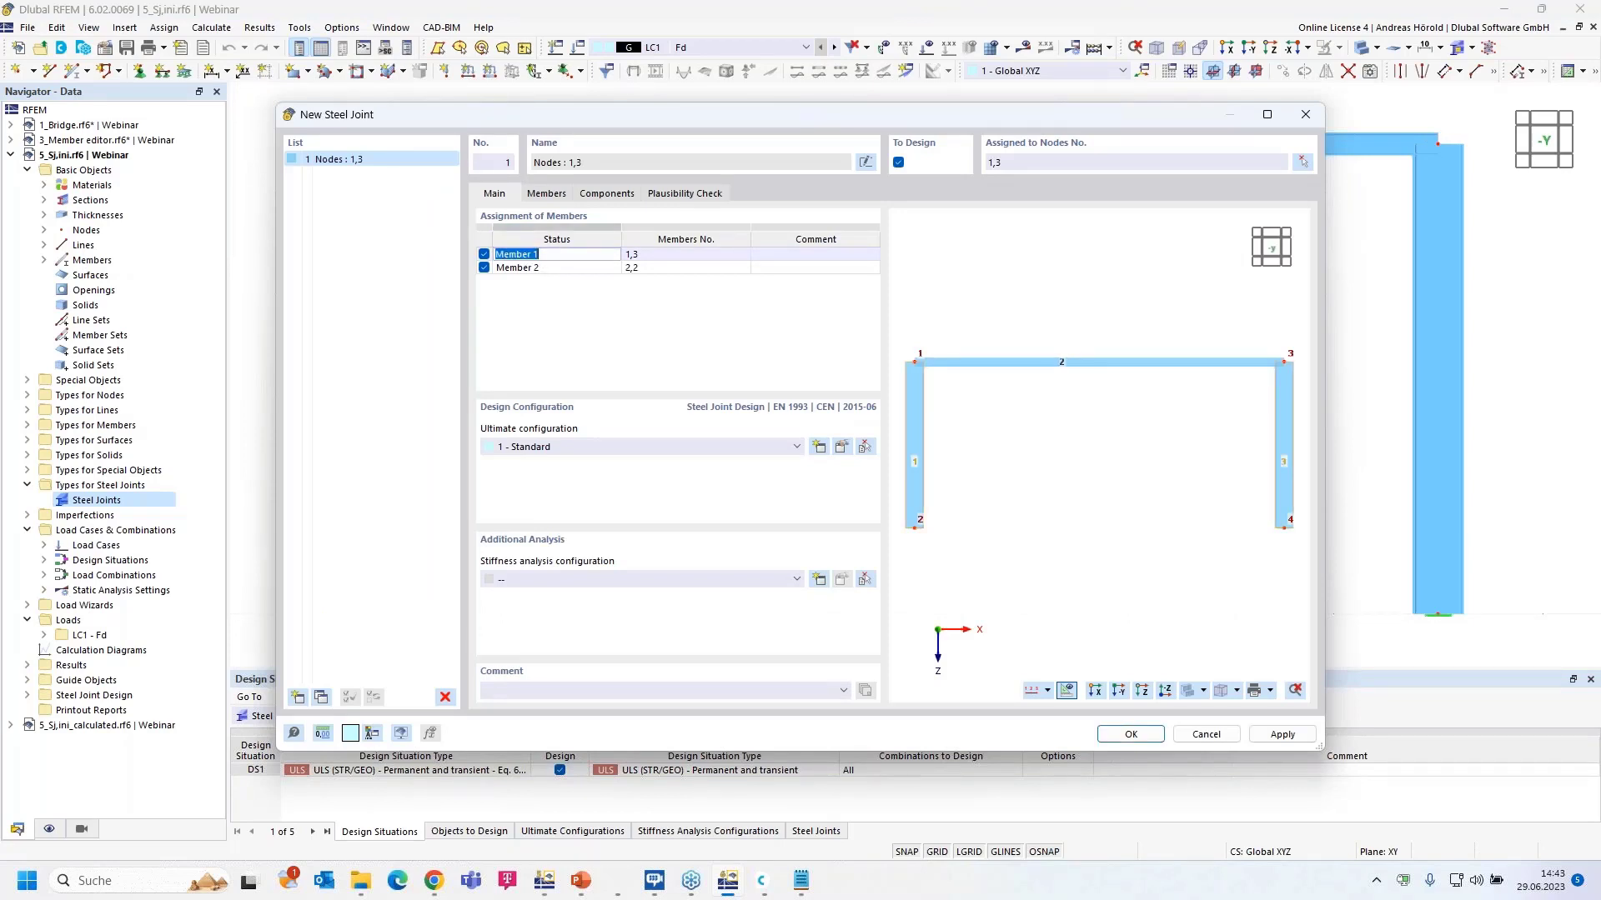
{"action": "type", "text": "Col"}
{"action": "double_click", "coordinate": [558, 270]}
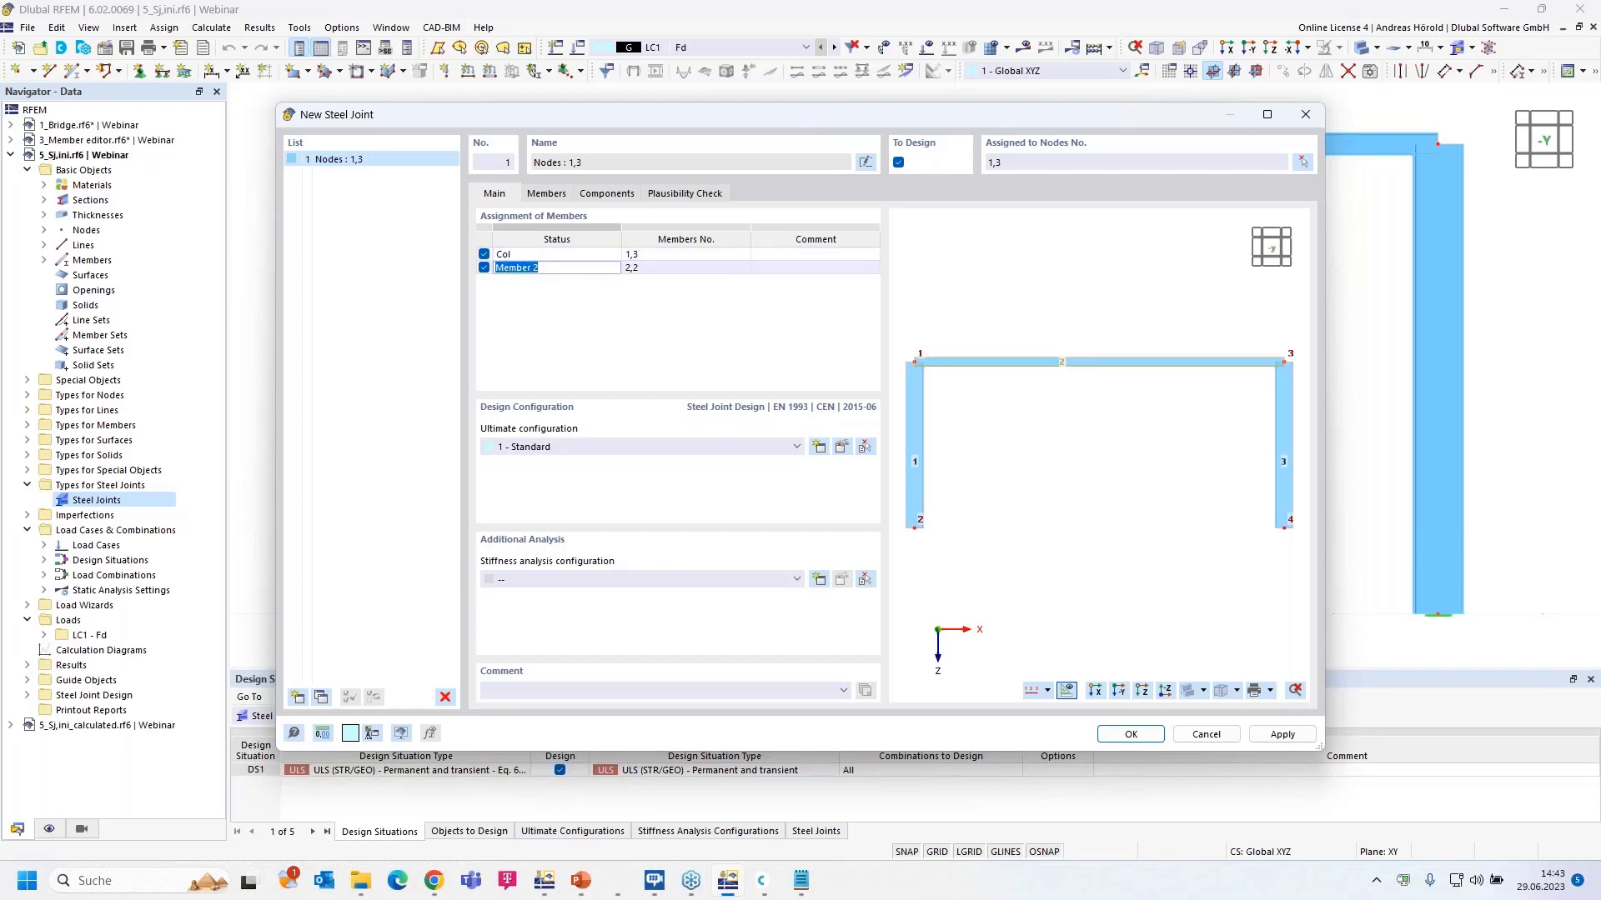
{"action": "type", "text": "Hor"}
{"action": "key", "text": "Return"}
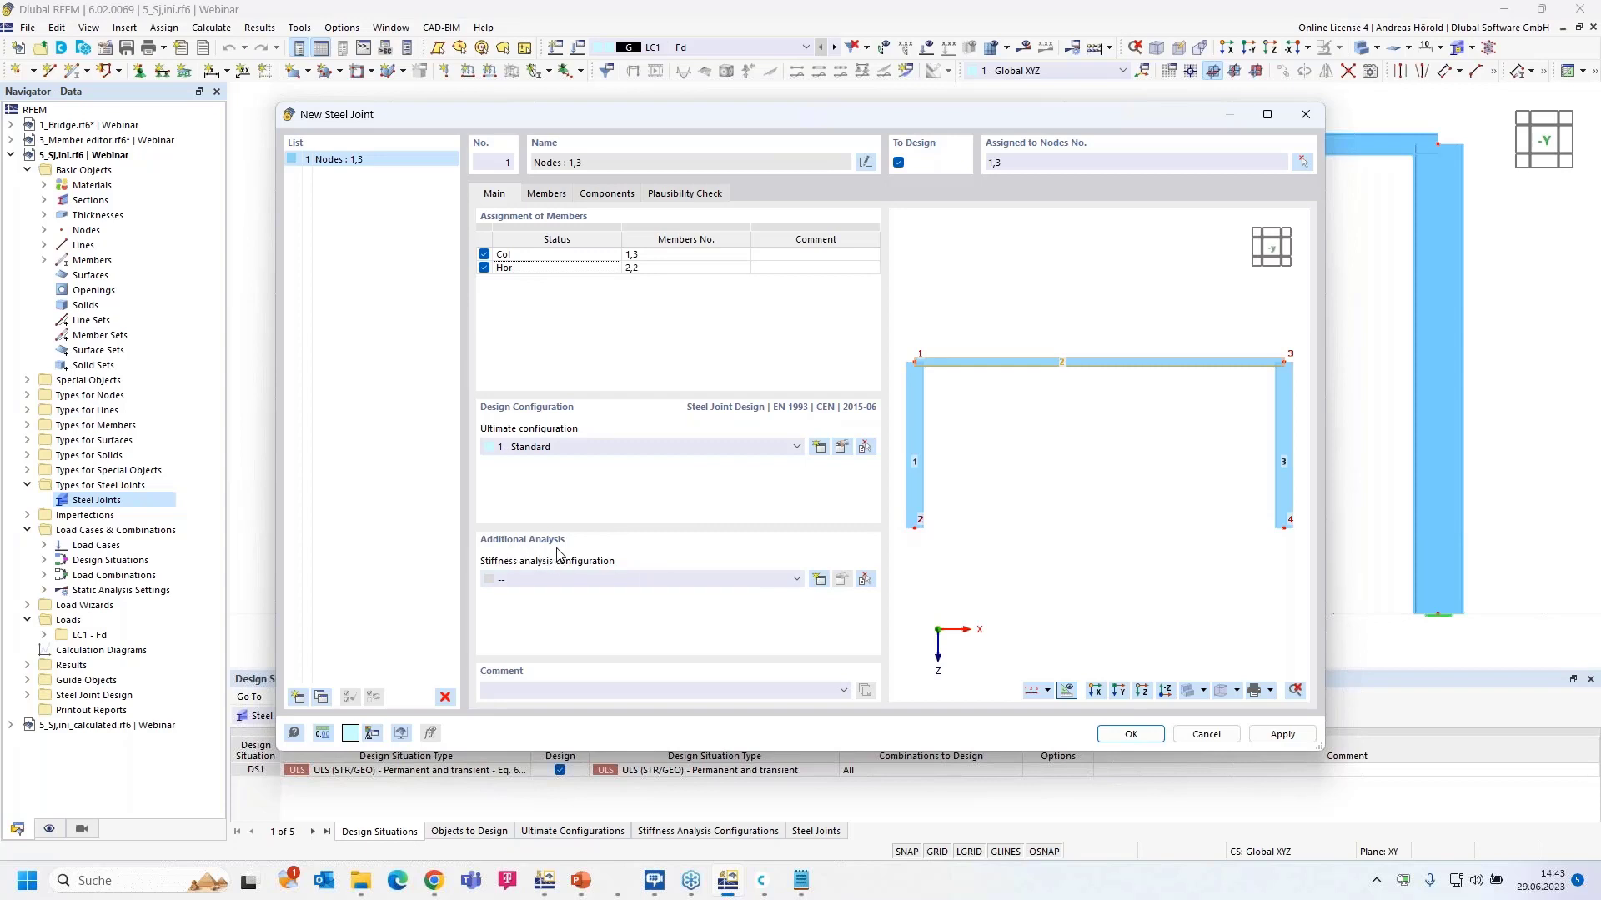
Step: Assign the stiffness analysis configuration 1 - Initial stiffness | No interaction to the joint and review its design parameters
{"action": "left_click", "coordinate": [797, 579]}
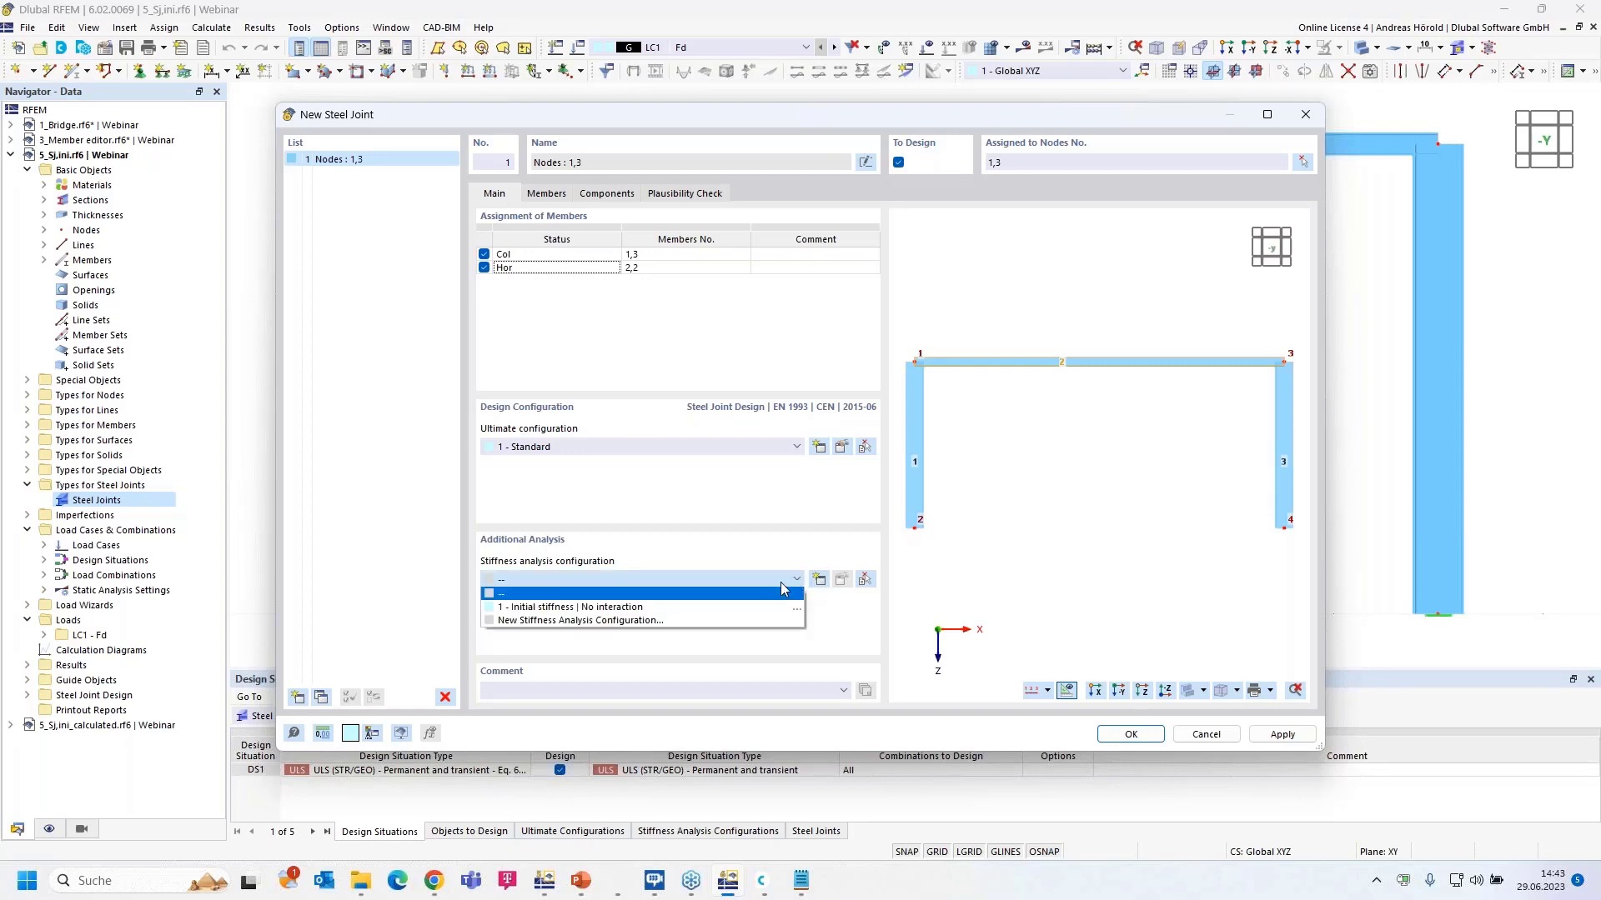
{"action": "left_click", "coordinate": [734, 603]}
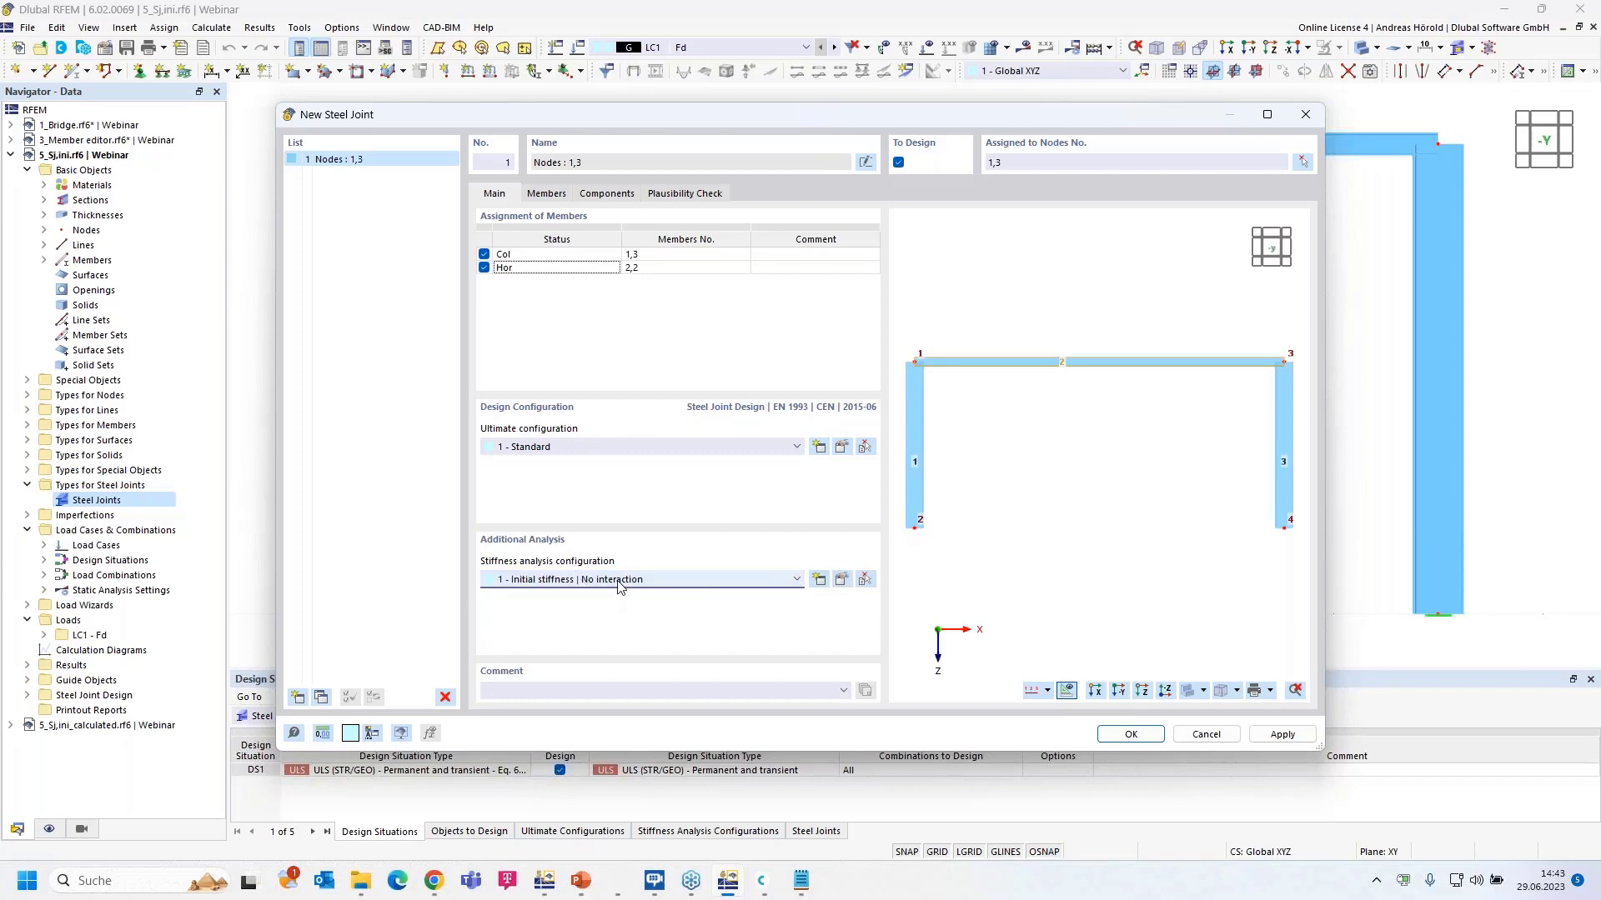
{"action": "left_click", "coordinate": [842, 580]}
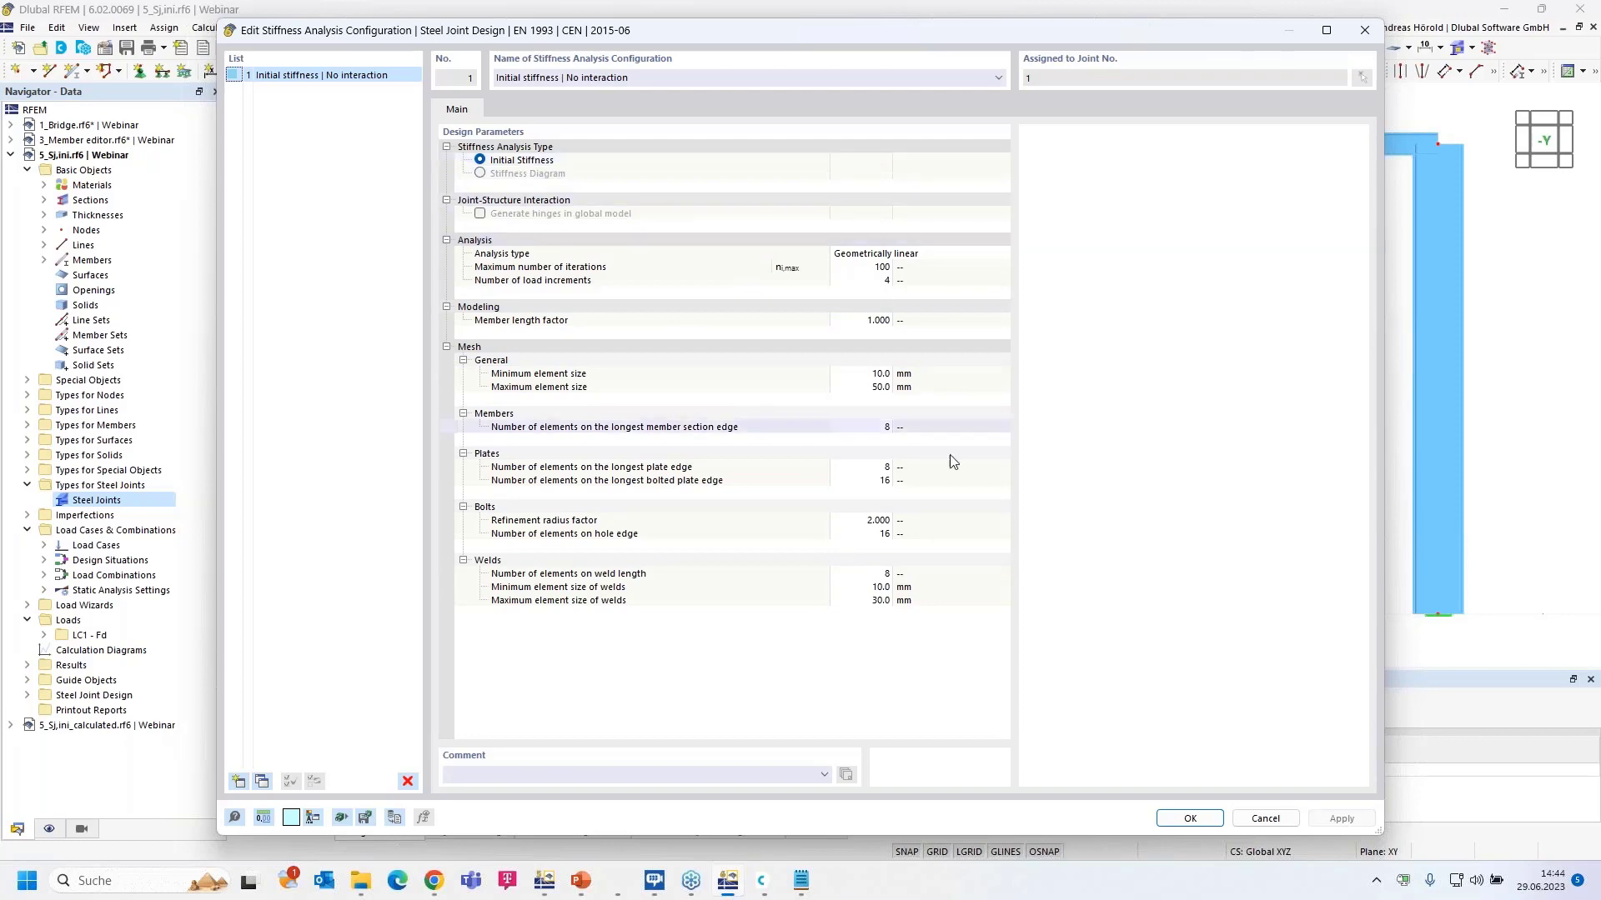
{"action": "left_click", "coordinate": [1189, 819]}
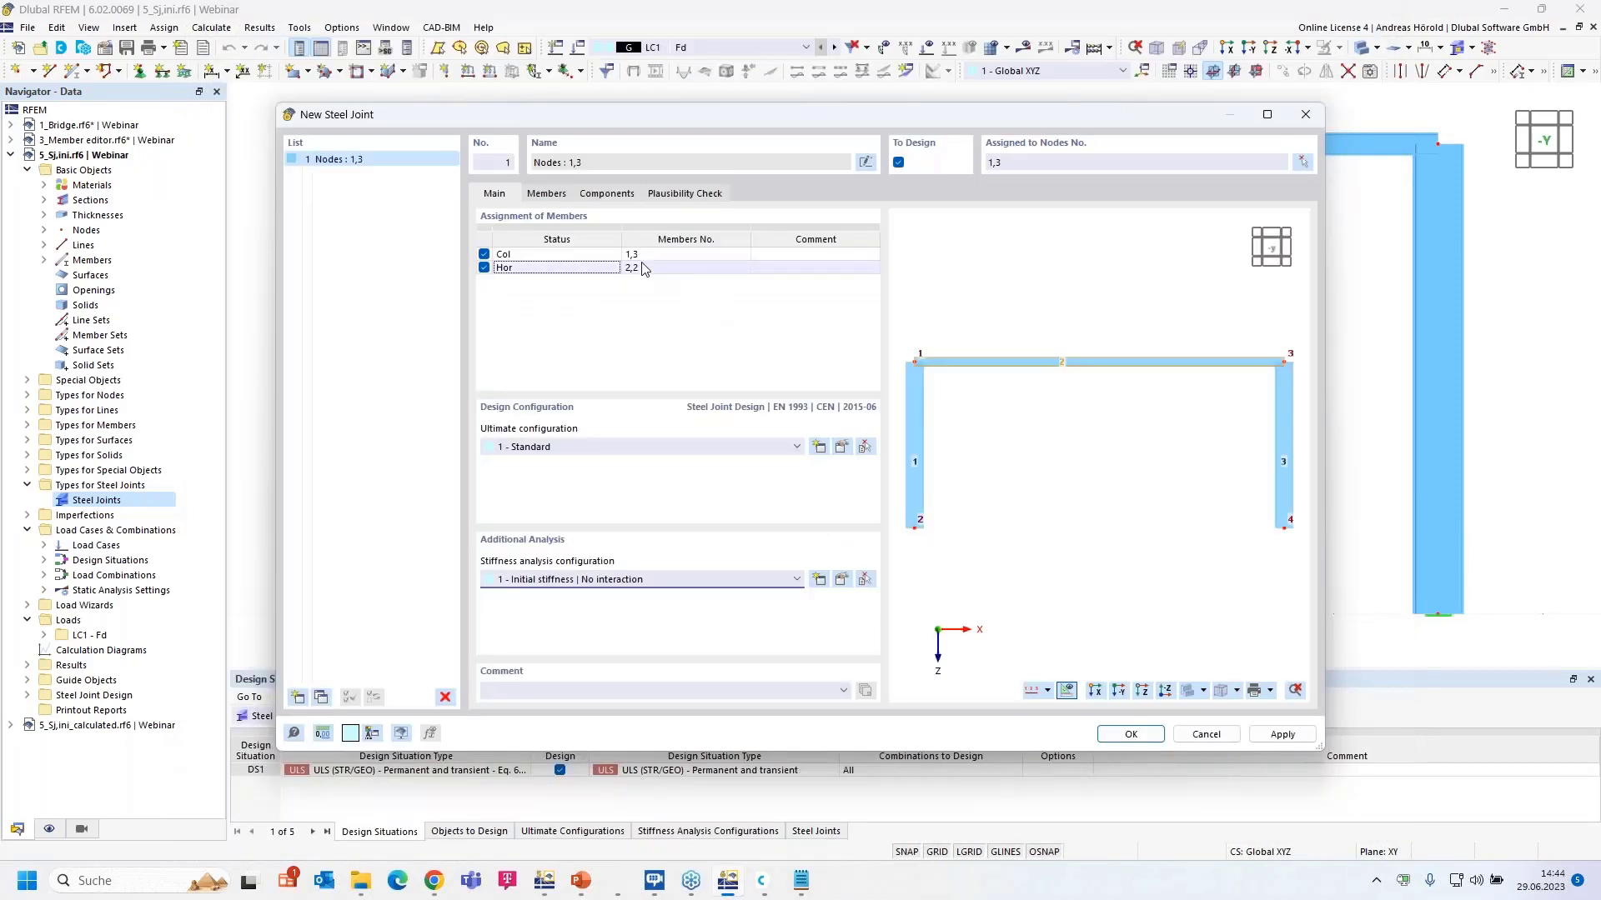
Step: Enable the stiffness analysis of member Hor for My only, leaving N and Mz out
{"action": "left_click", "coordinate": [547, 194]}
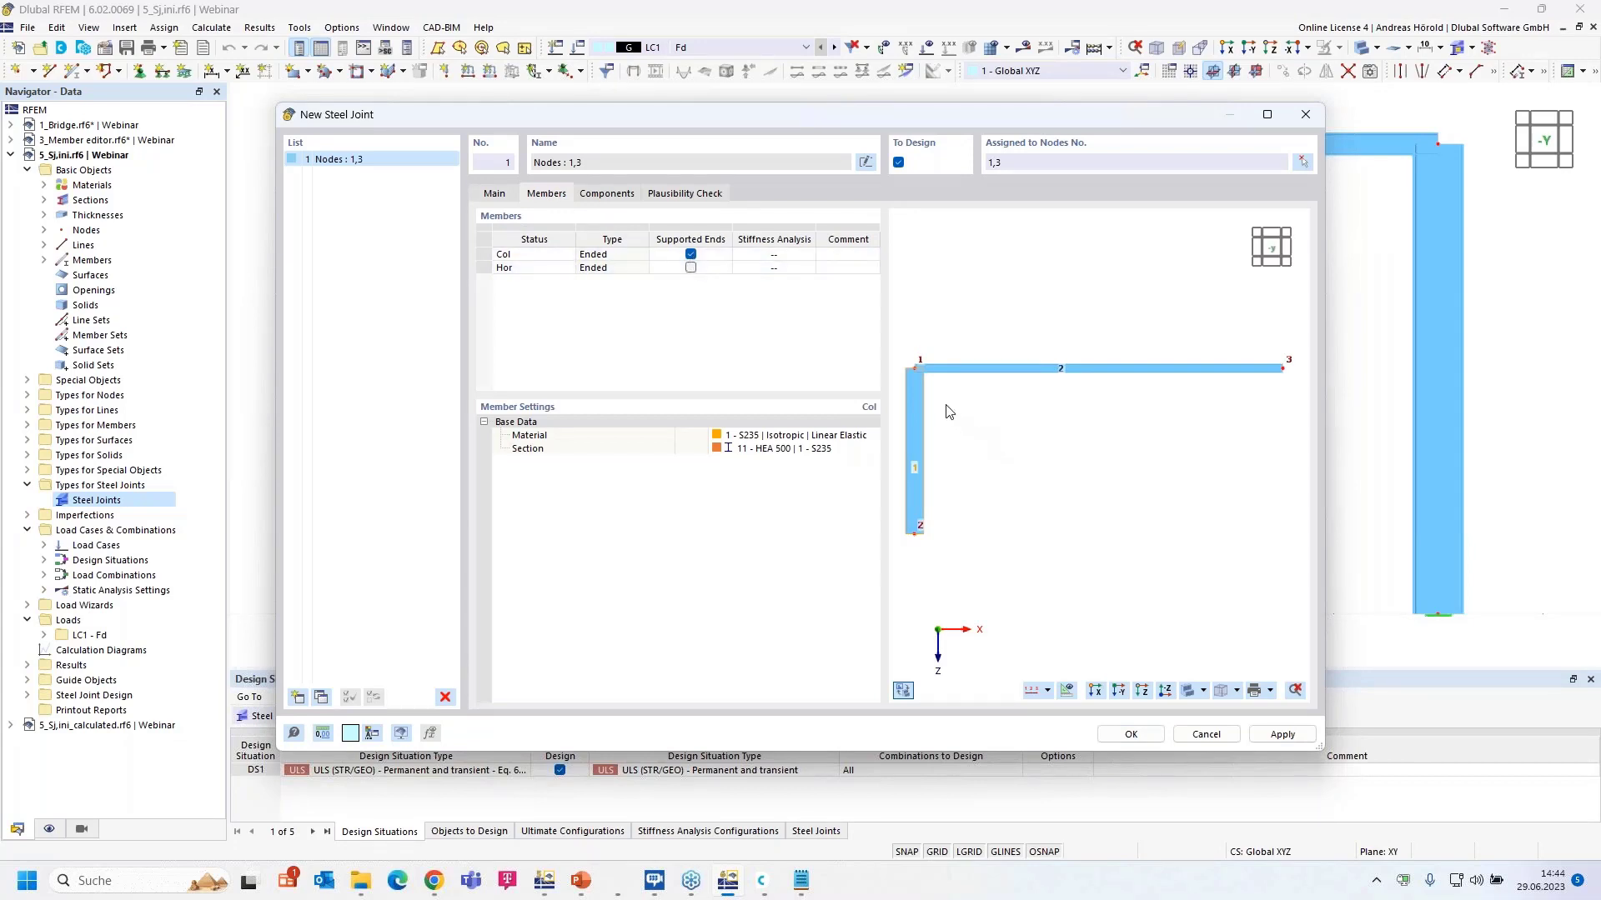
{"action": "scroll", "coordinate": [946, 404], "scroll_direction": "up", "scroll_amount": 5}
{"action": "middle_click_drag", "start_coordinate": [947, 407], "coordinate": [1128, 439]}
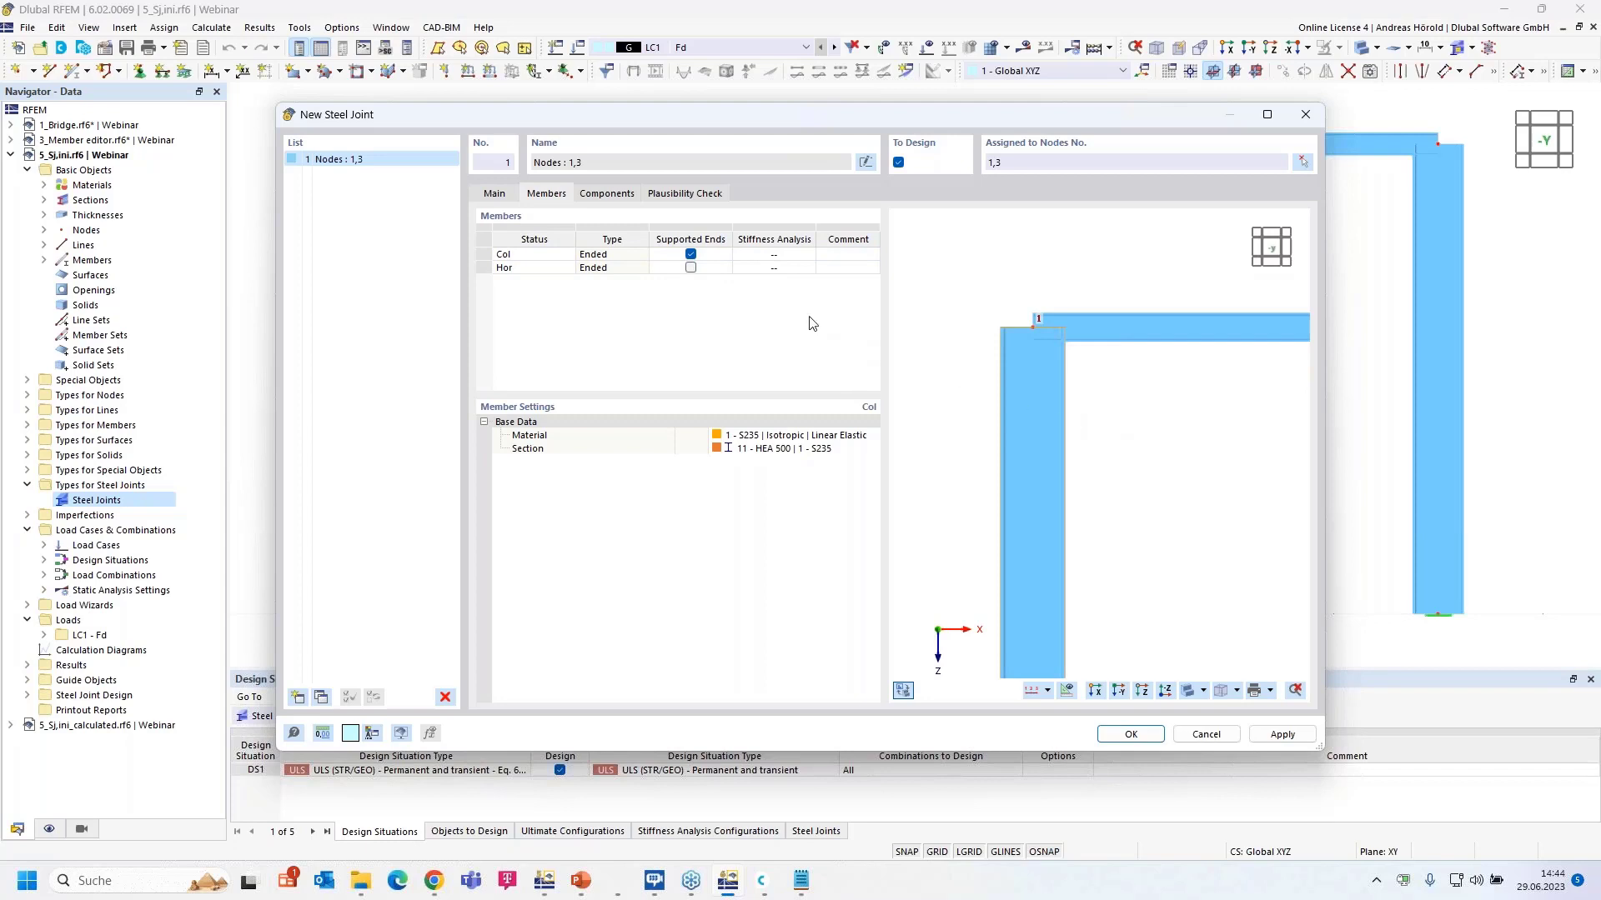
{"action": "left_click", "coordinate": [798, 268]}
{"action": "left_click", "coordinate": [808, 268]}
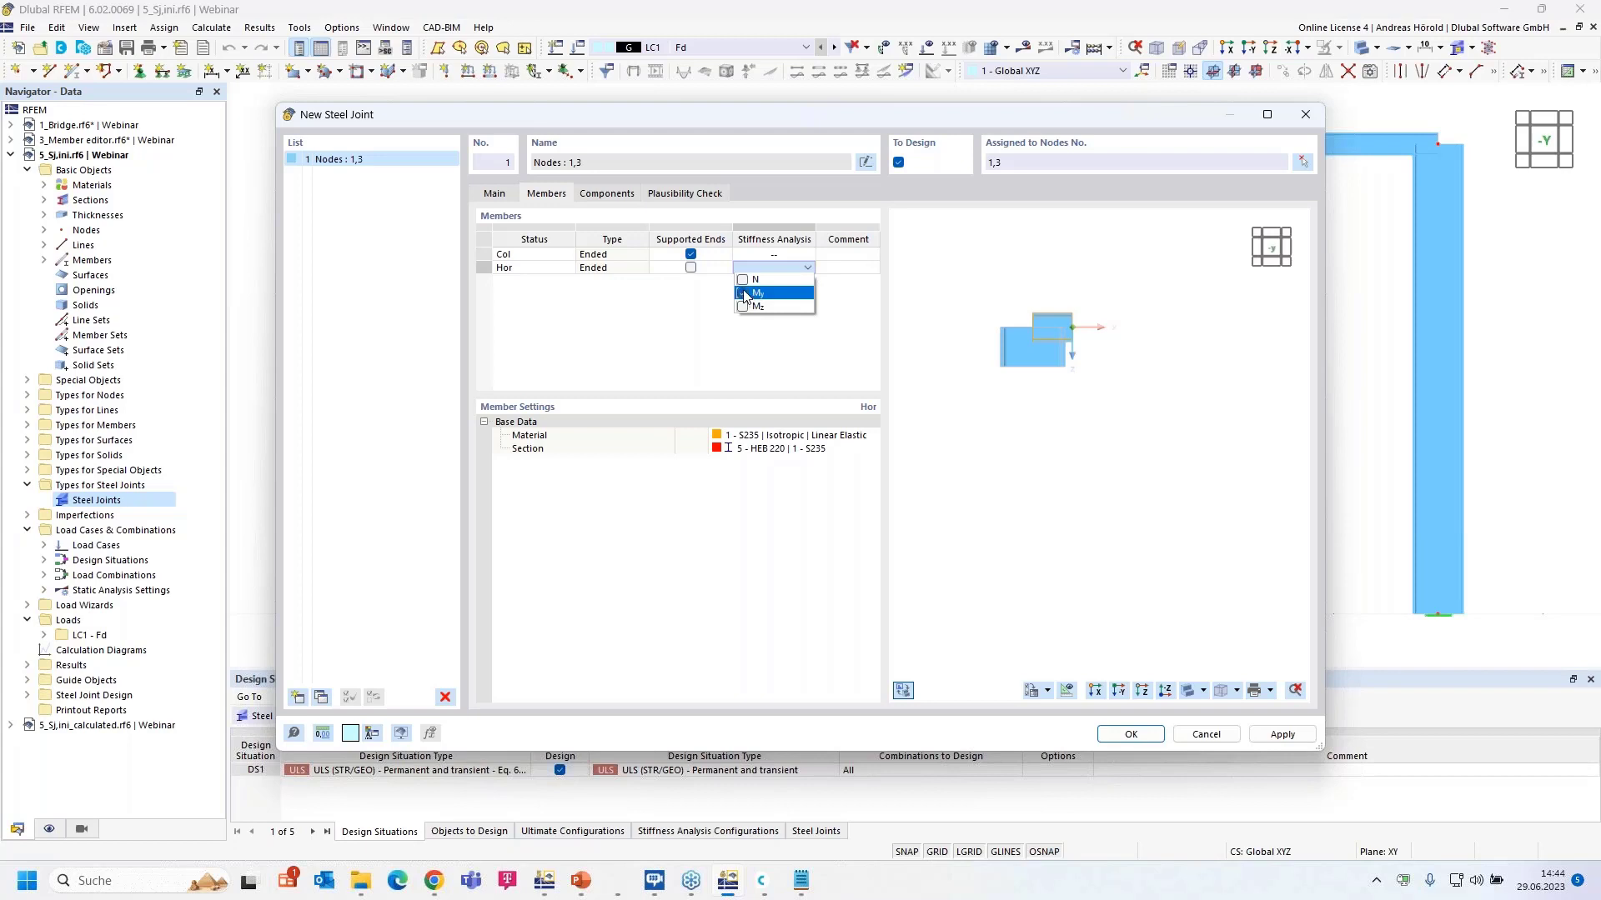
{"action": "left_click", "coordinate": [741, 297]}
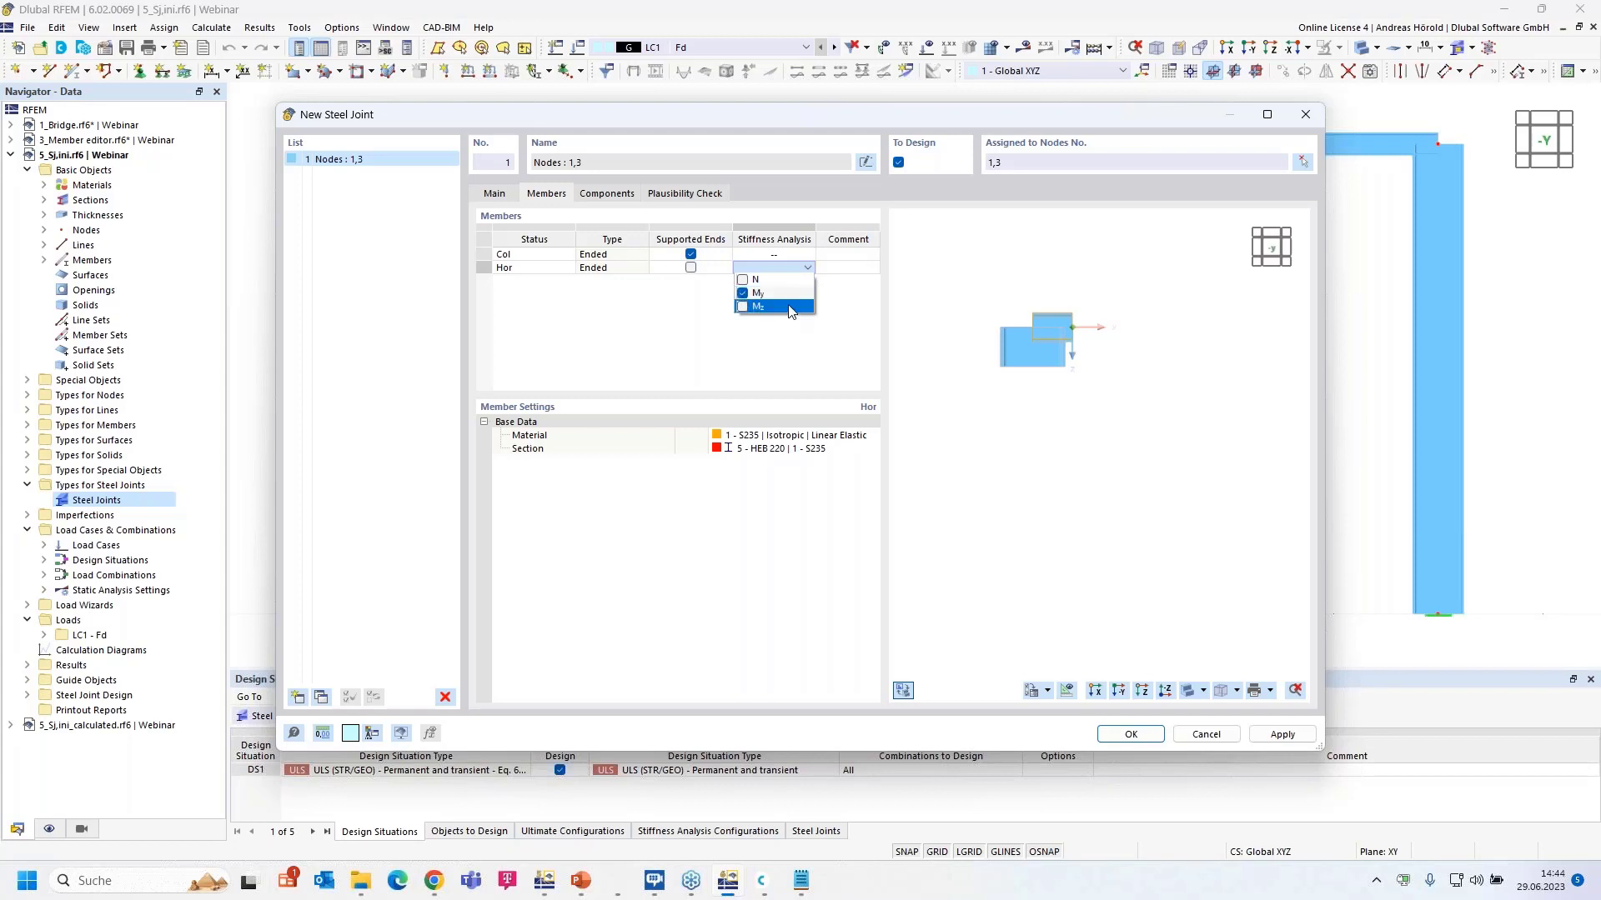
{"action": "left_click", "coordinate": [742, 280]}
{"action": "left_click", "coordinate": [744, 306]}
{"action": "left_click", "coordinate": [743, 281]}
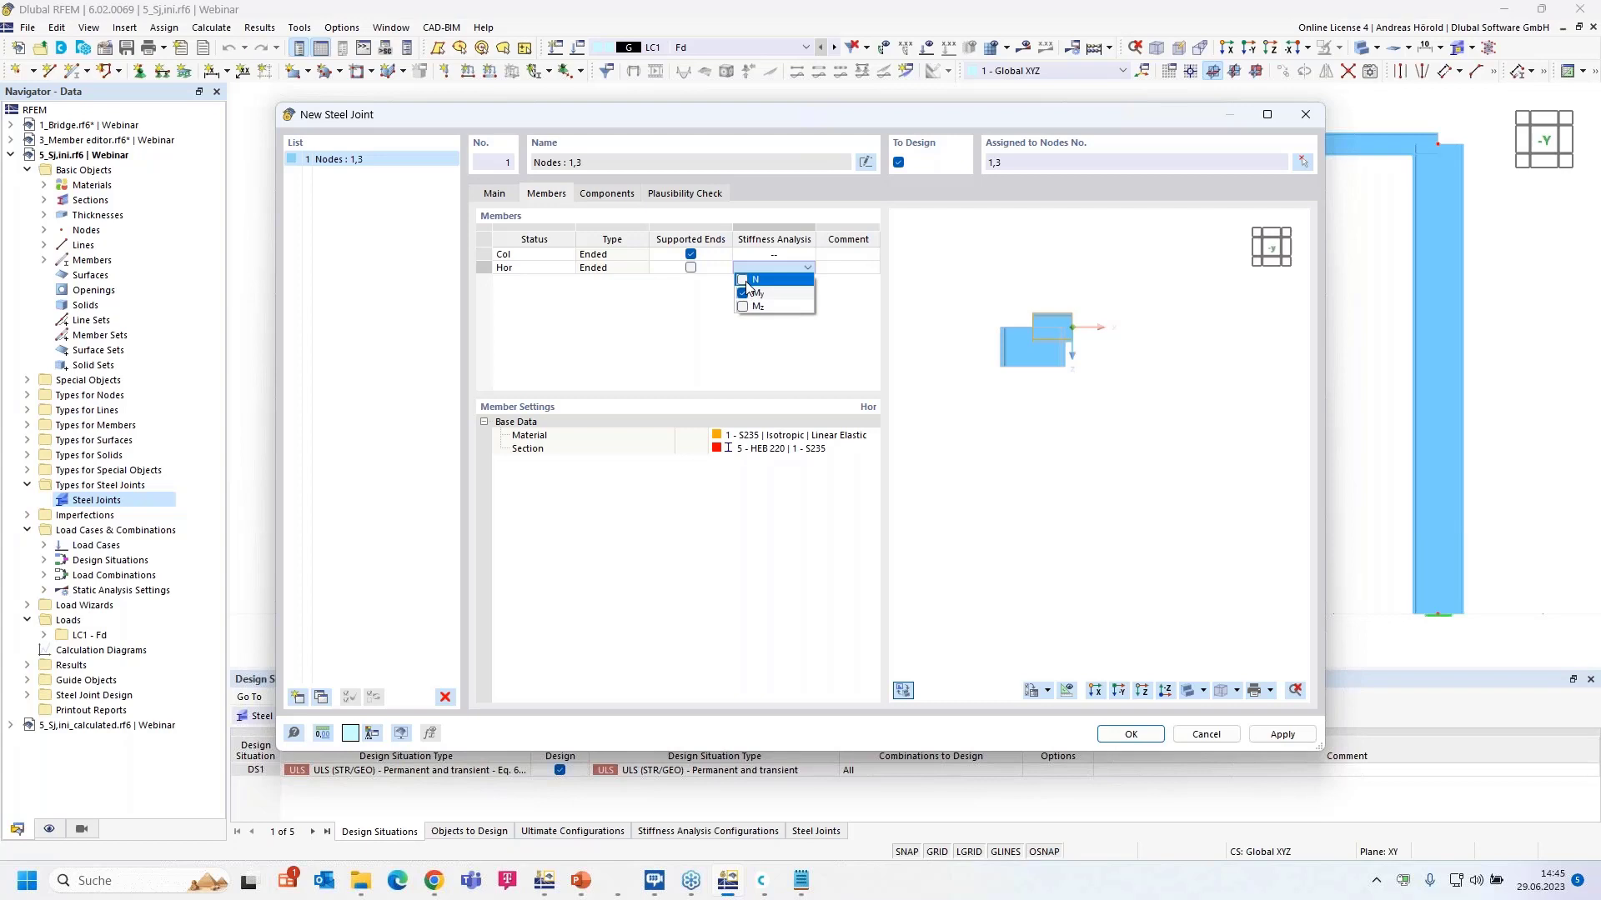
{"action": "left_click", "coordinate": [859, 331]}
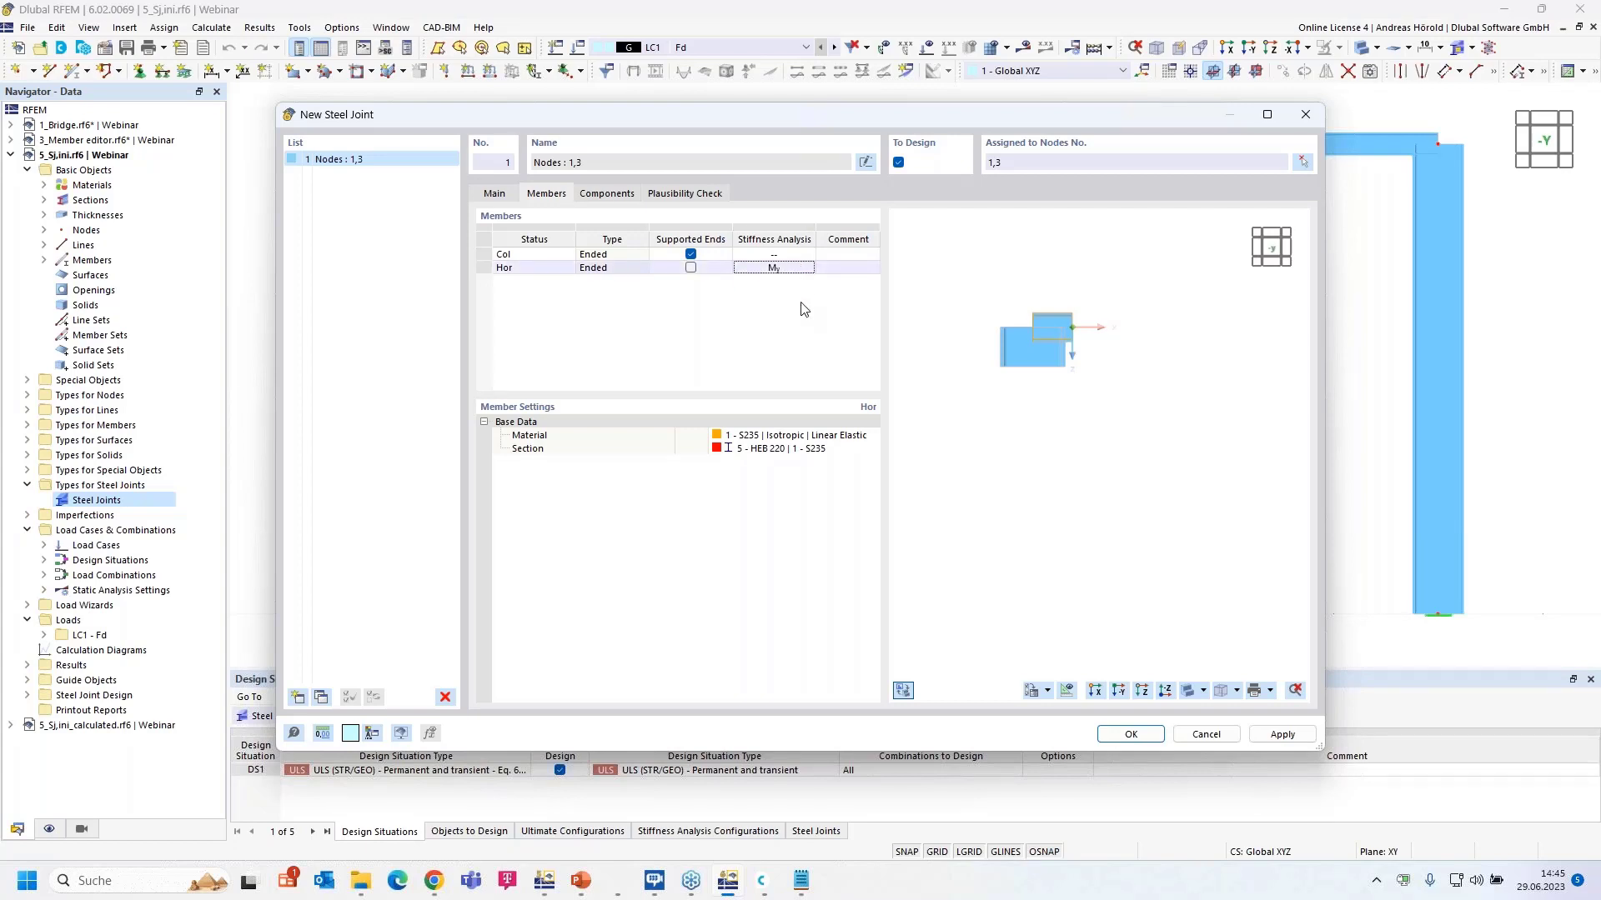
Step: Browse the steel joint template categories and insert the rigid Beam to Column template End Plate | Column Stiffeners I
{"action": "left_click", "coordinate": [604, 194]}
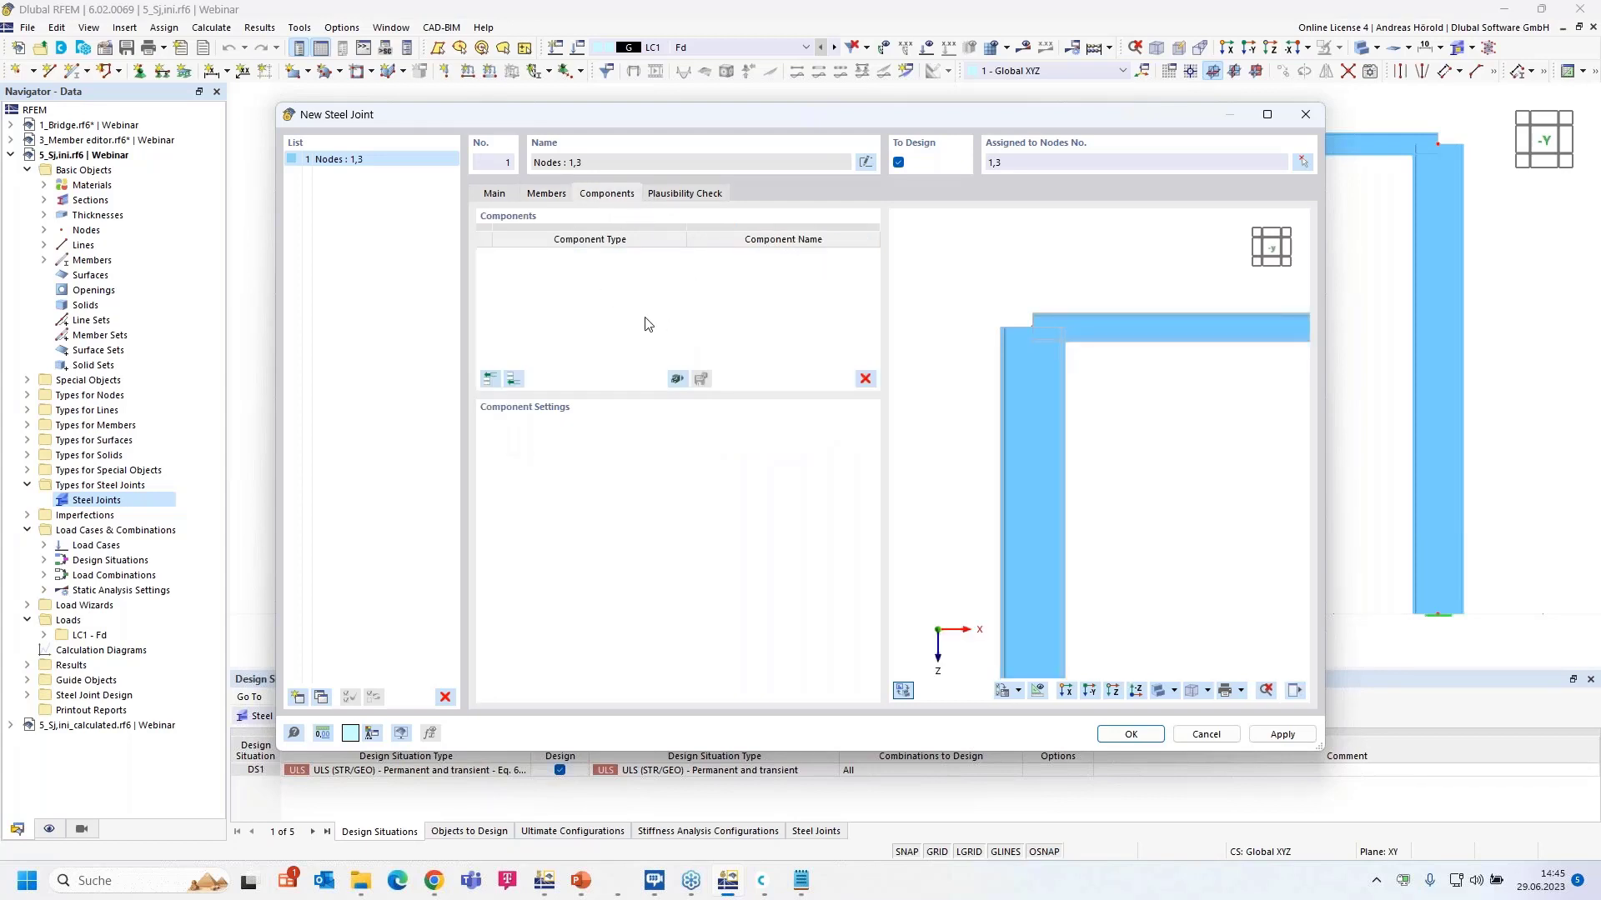
{"action": "left_click", "coordinate": [678, 381]}
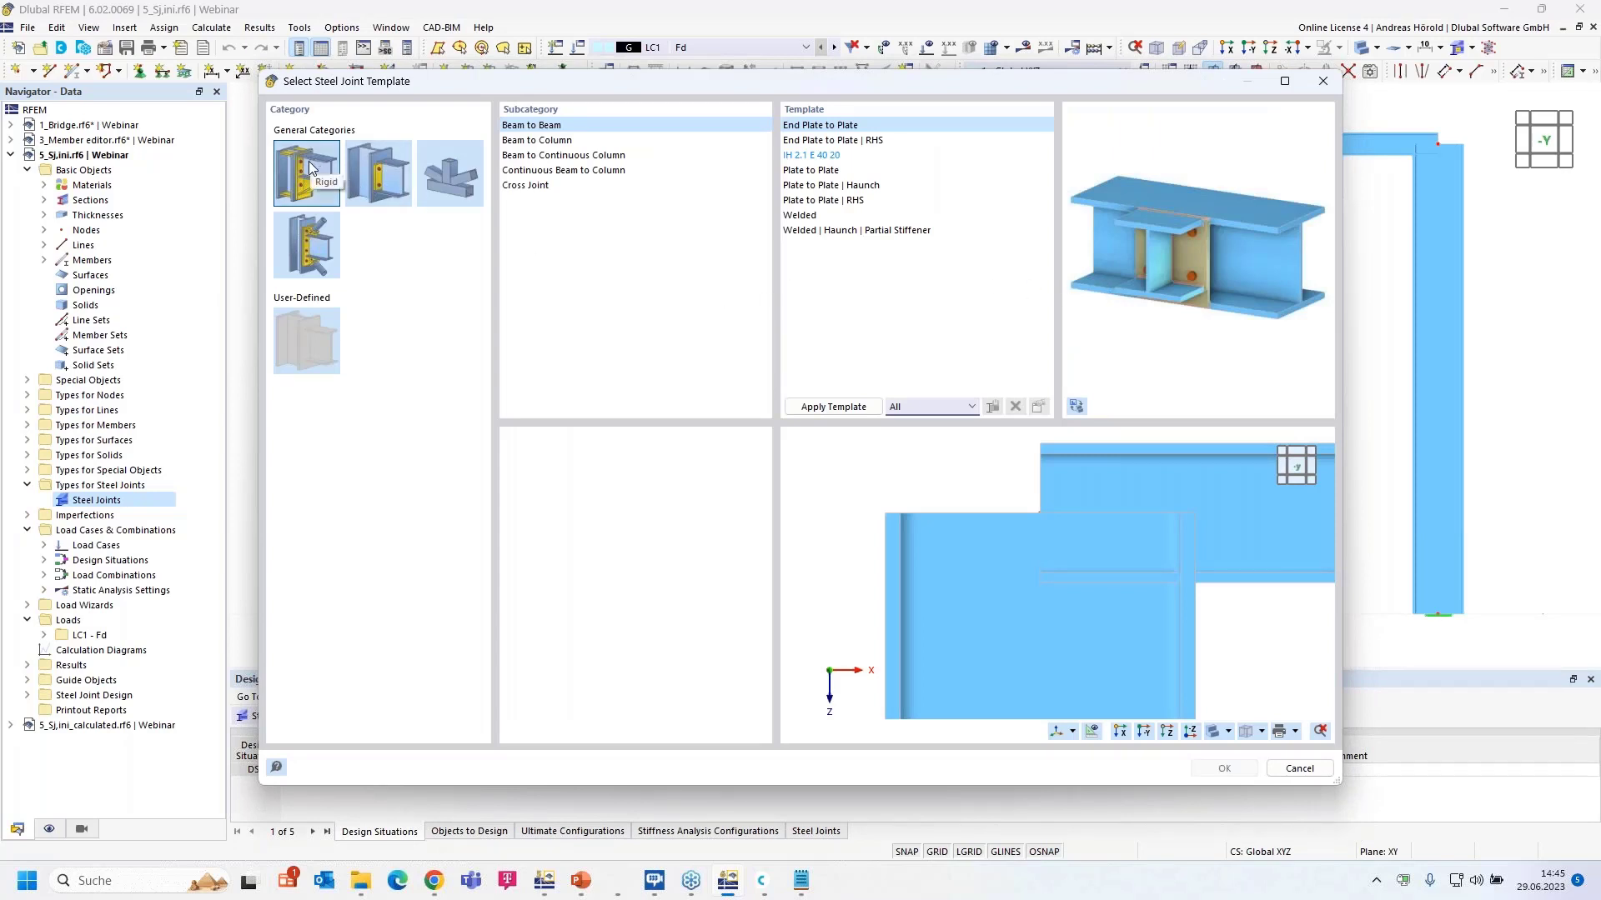
{"action": "left_click", "coordinate": [382, 182]}
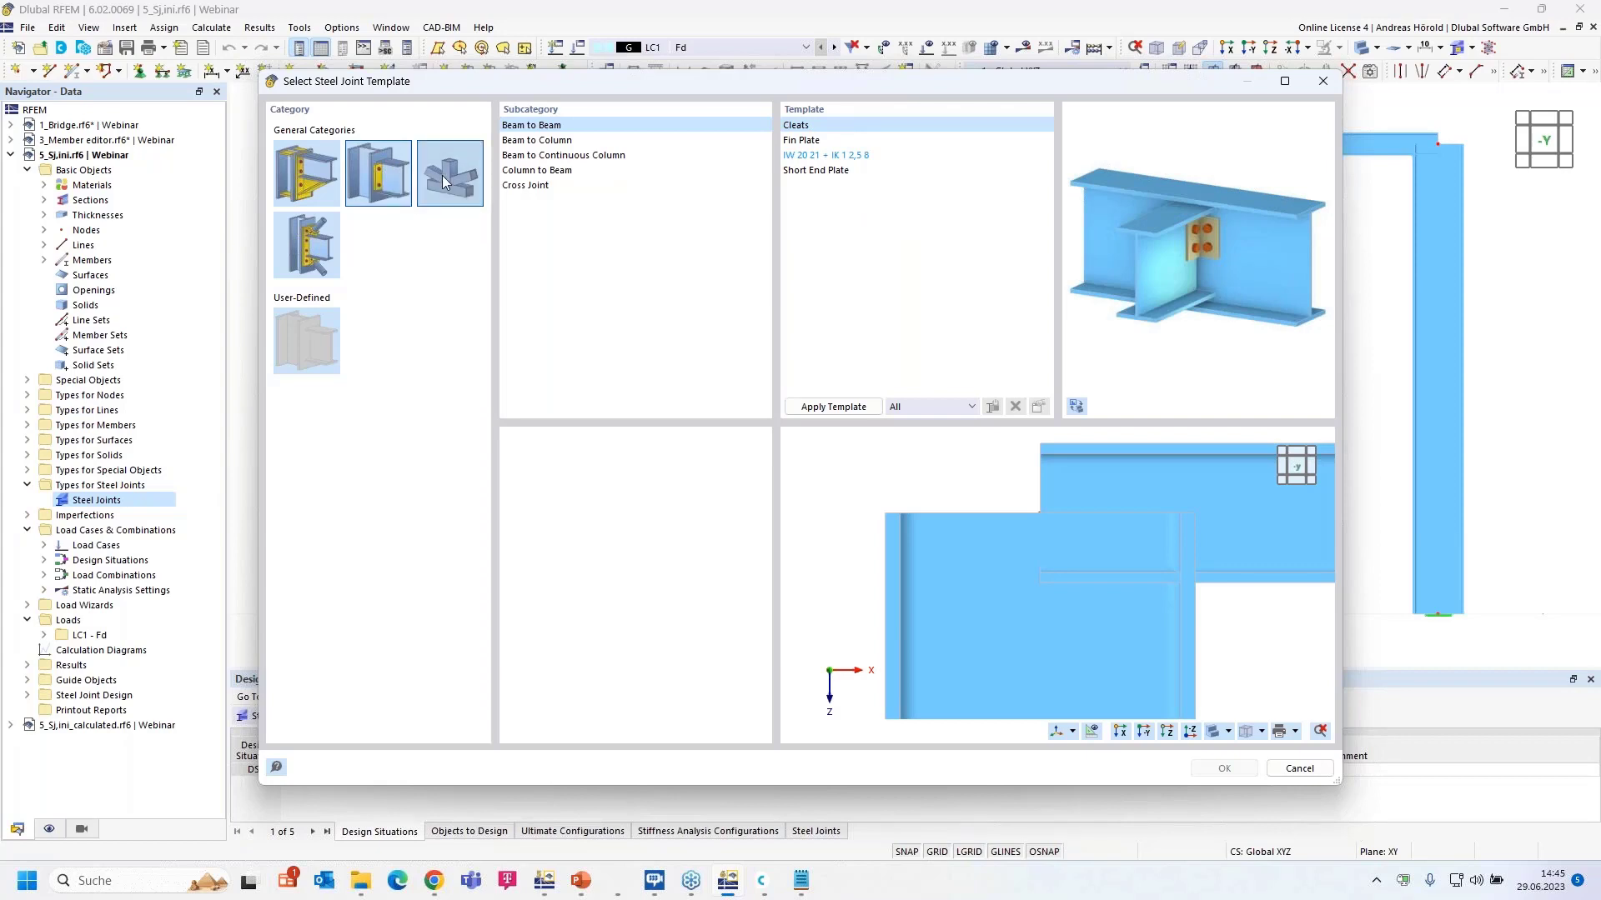
{"action": "left_click", "coordinate": [442, 175]}
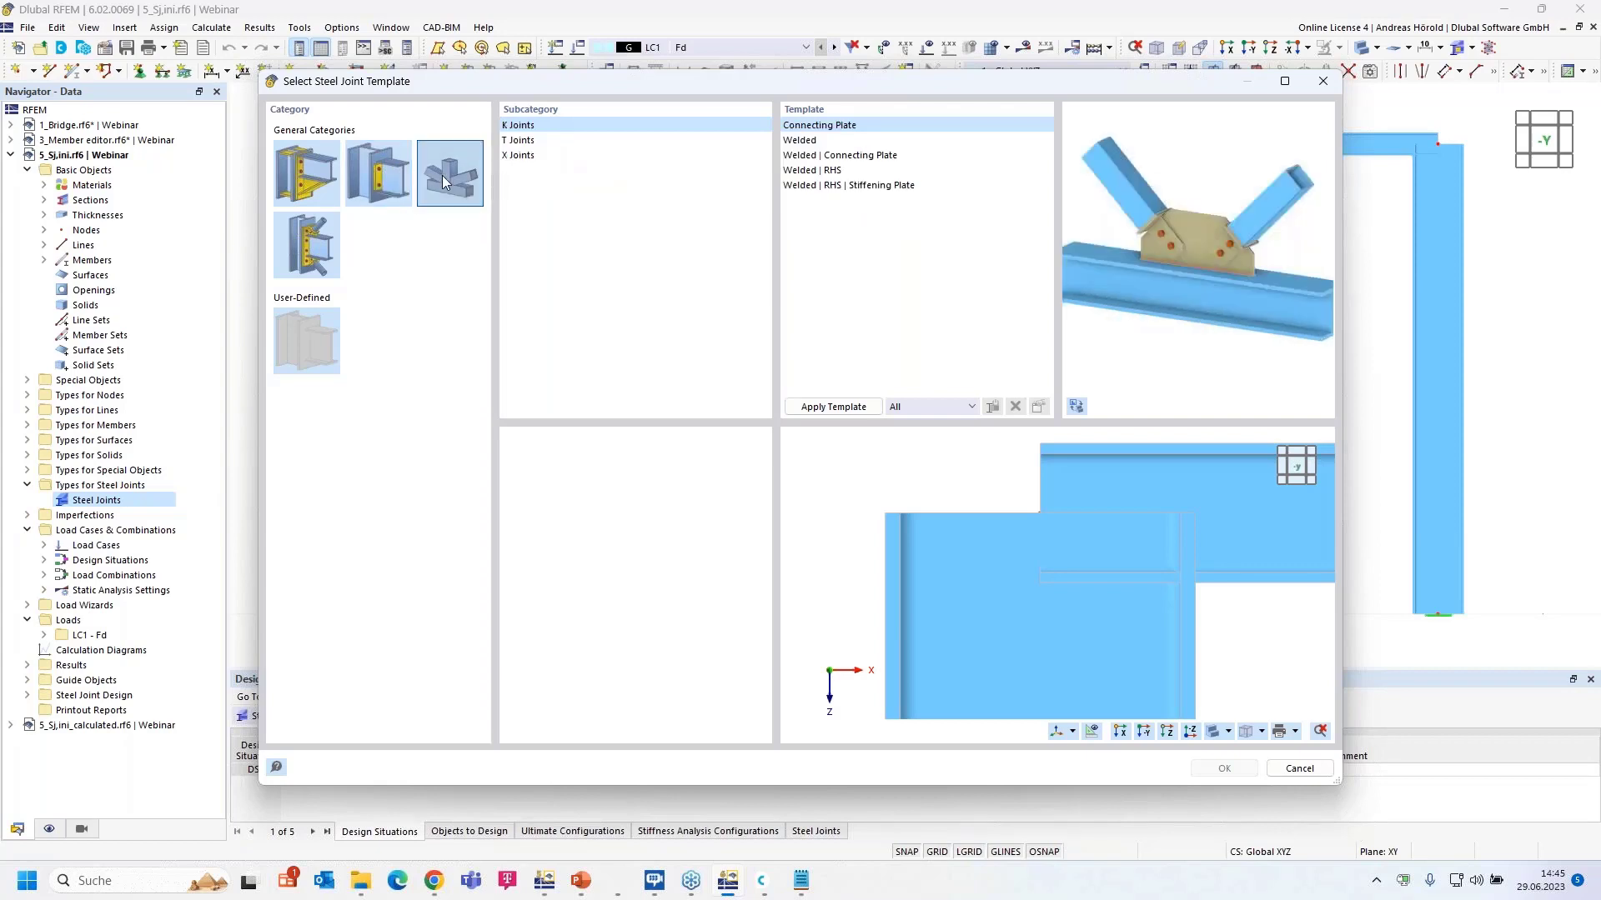
{"action": "left_click", "coordinate": [306, 252]}
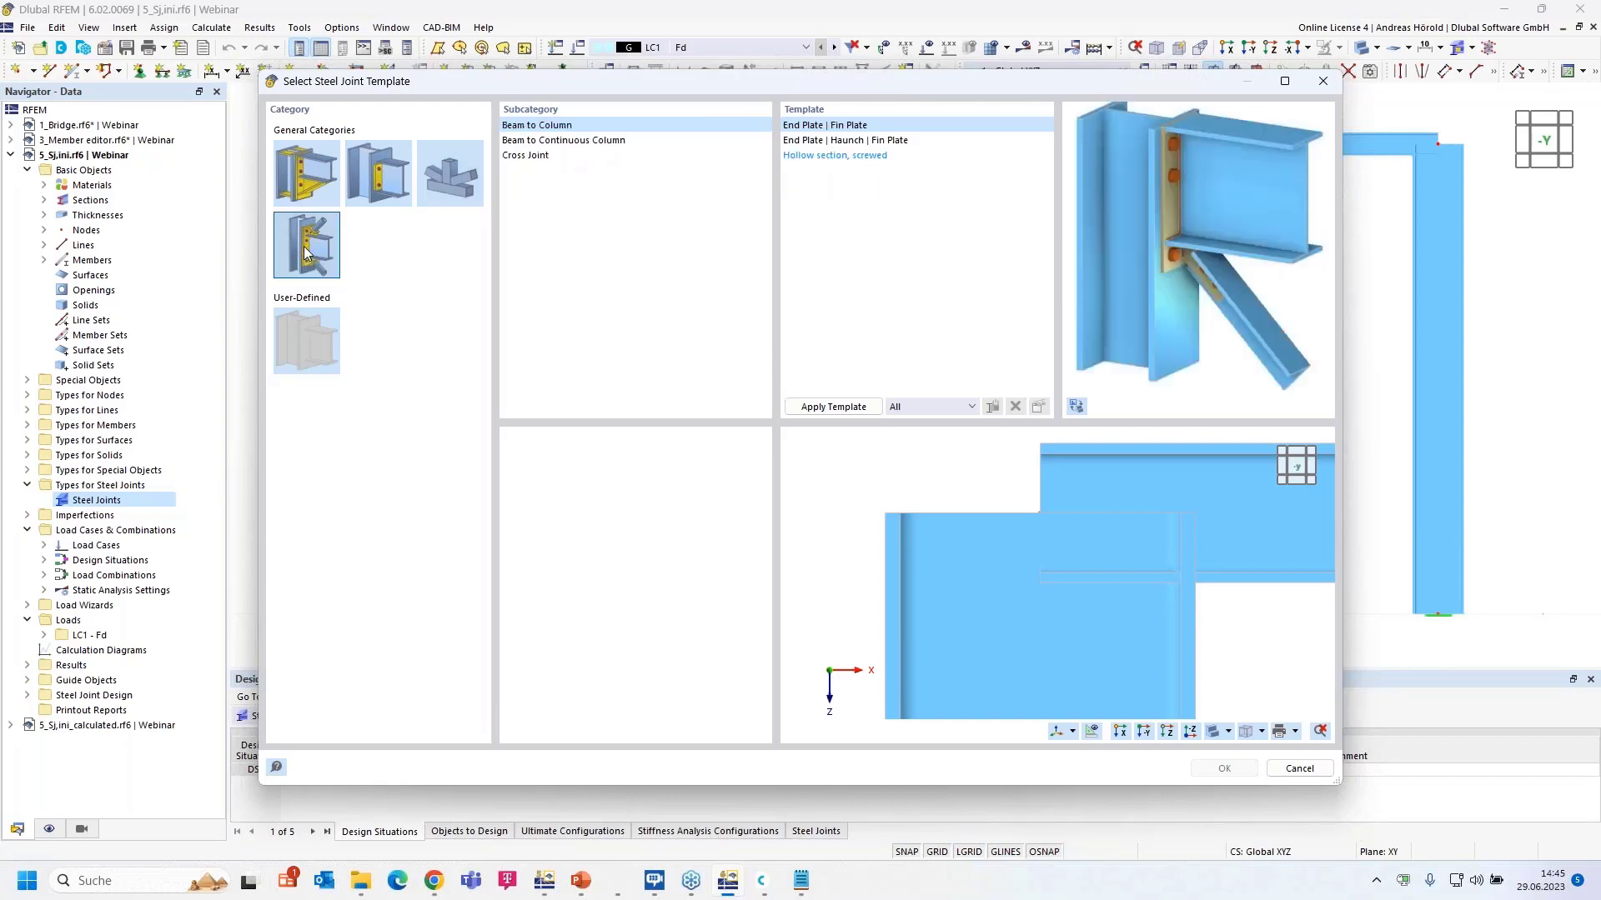
{"action": "left_click", "coordinate": [308, 175]}
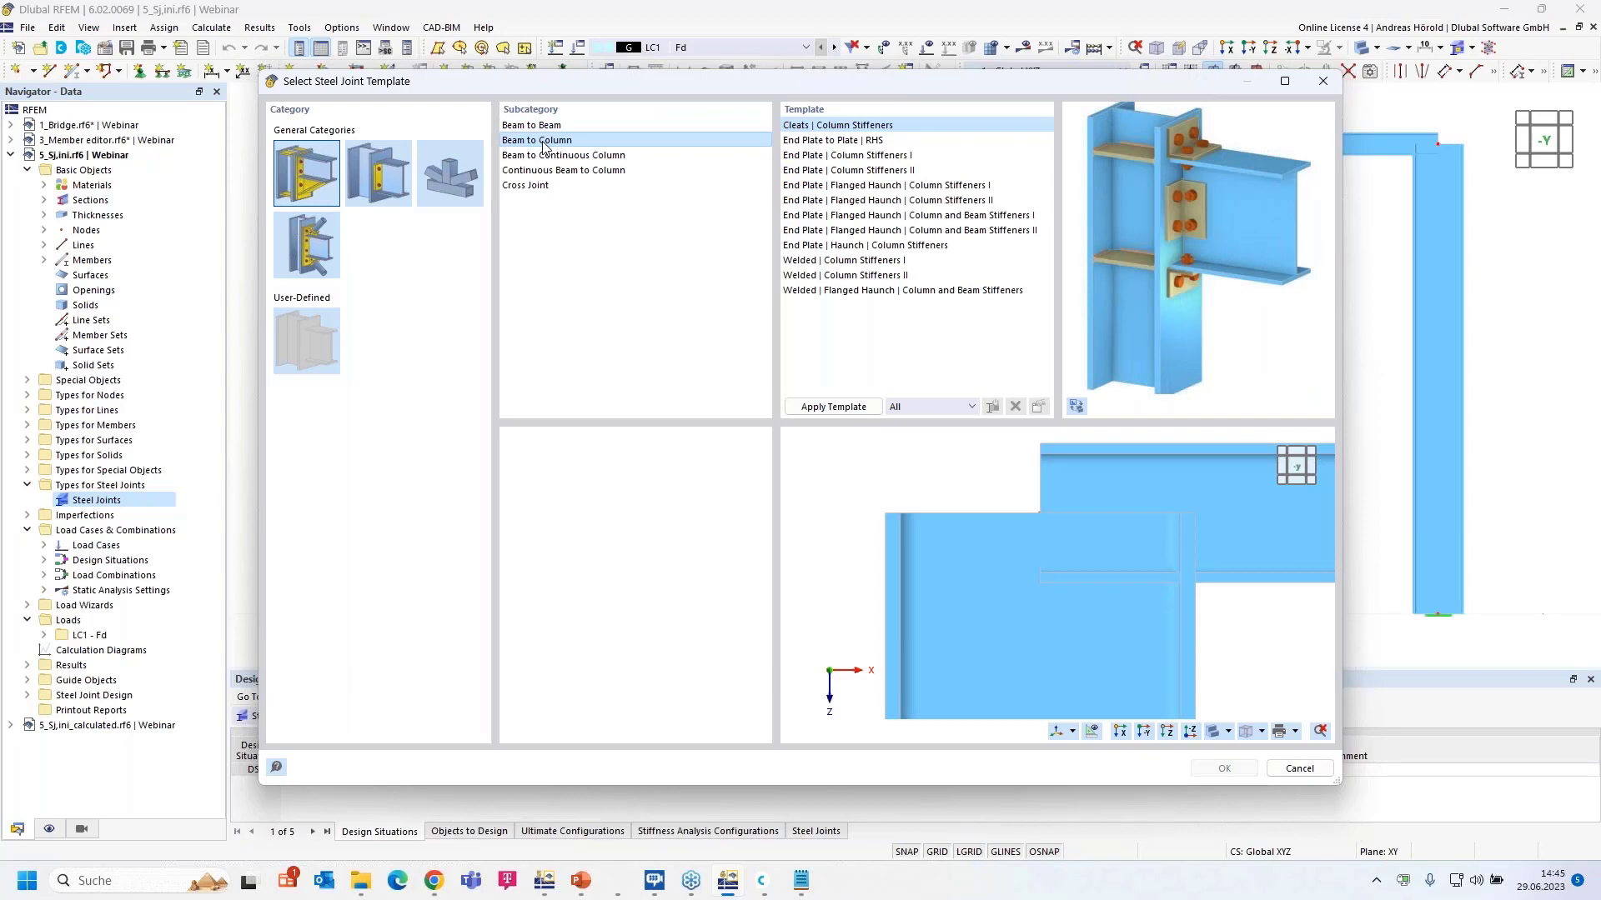
{"action": "left_click", "coordinate": [883, 159]}
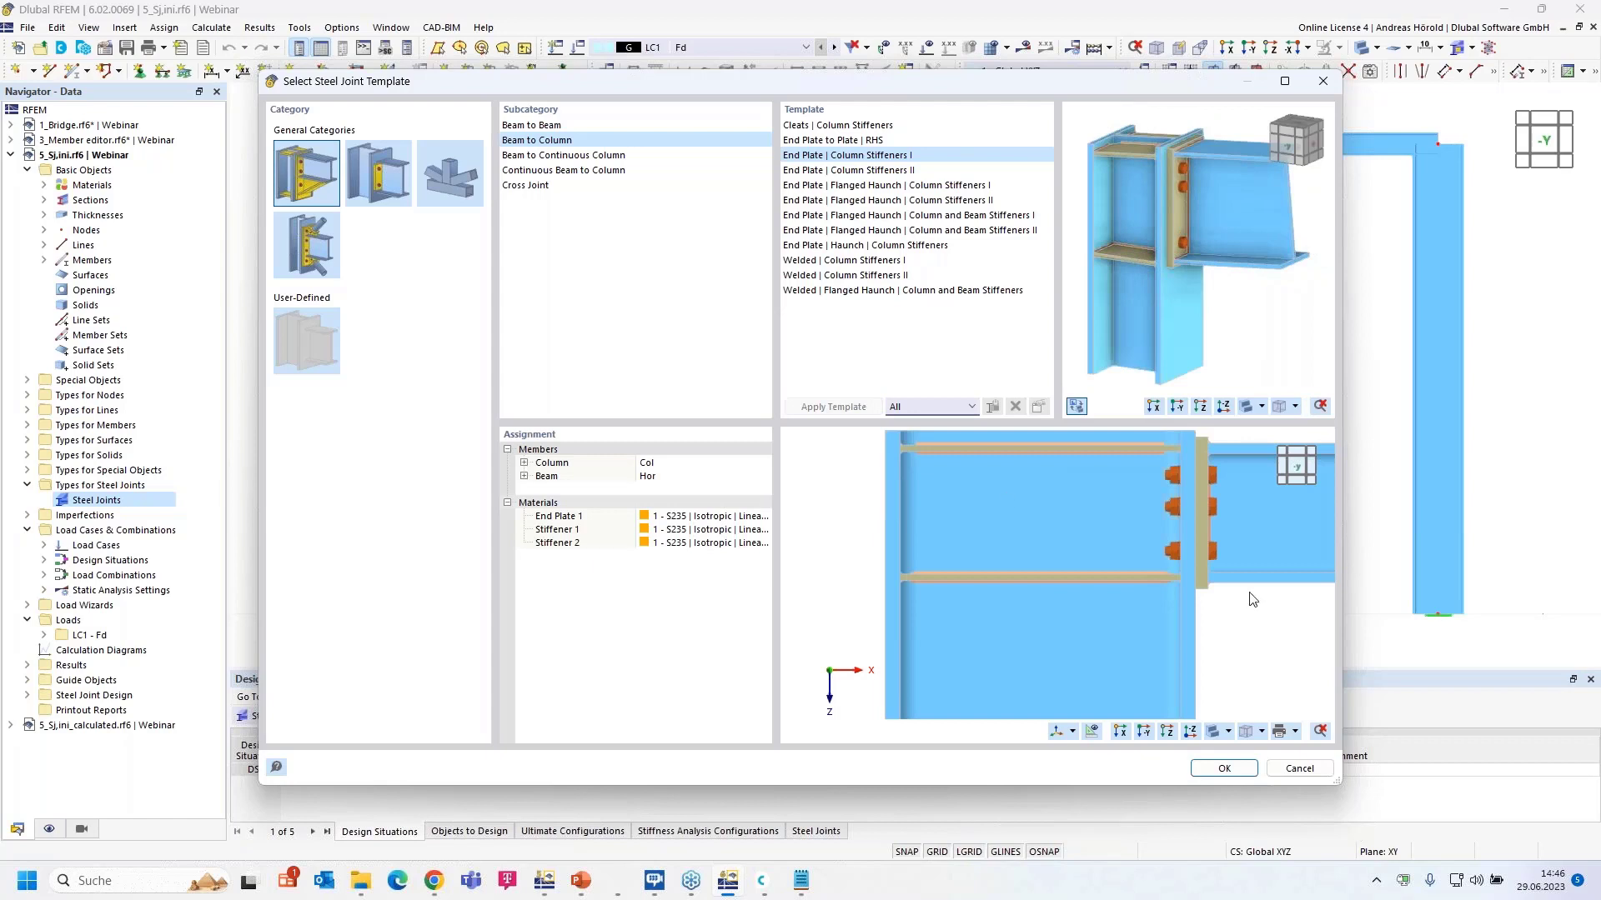
{"action": "scroll", "coordinate": [1076, 540], "scroll_direction": "down", "scroll_amount": 1}
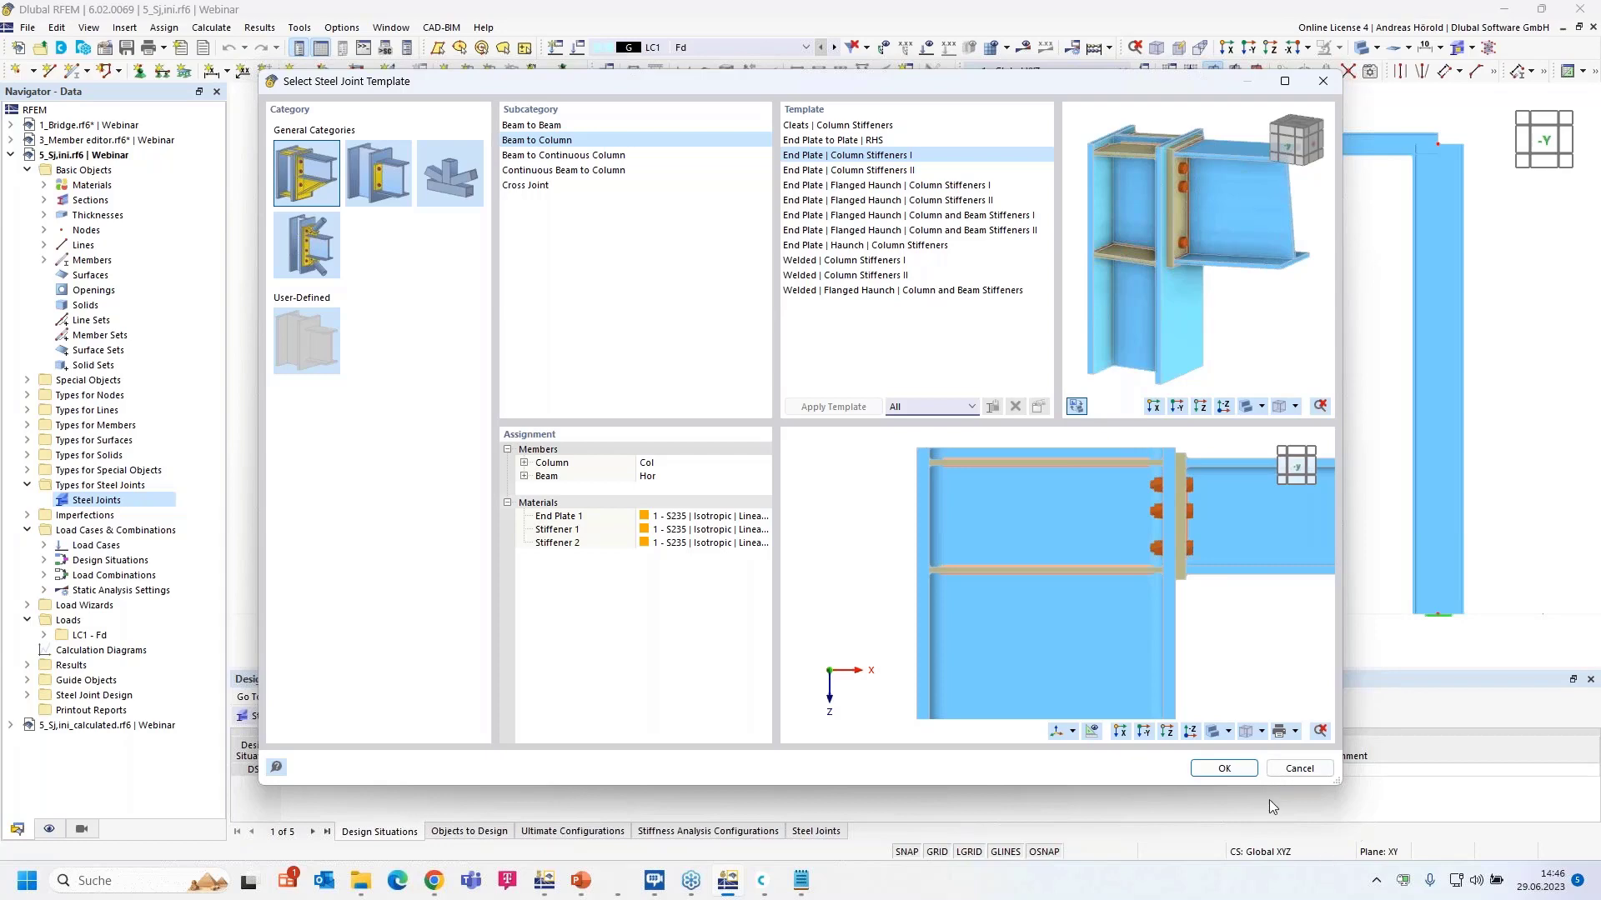
{"action": "left_click", "coordinate": [1223, 772]}
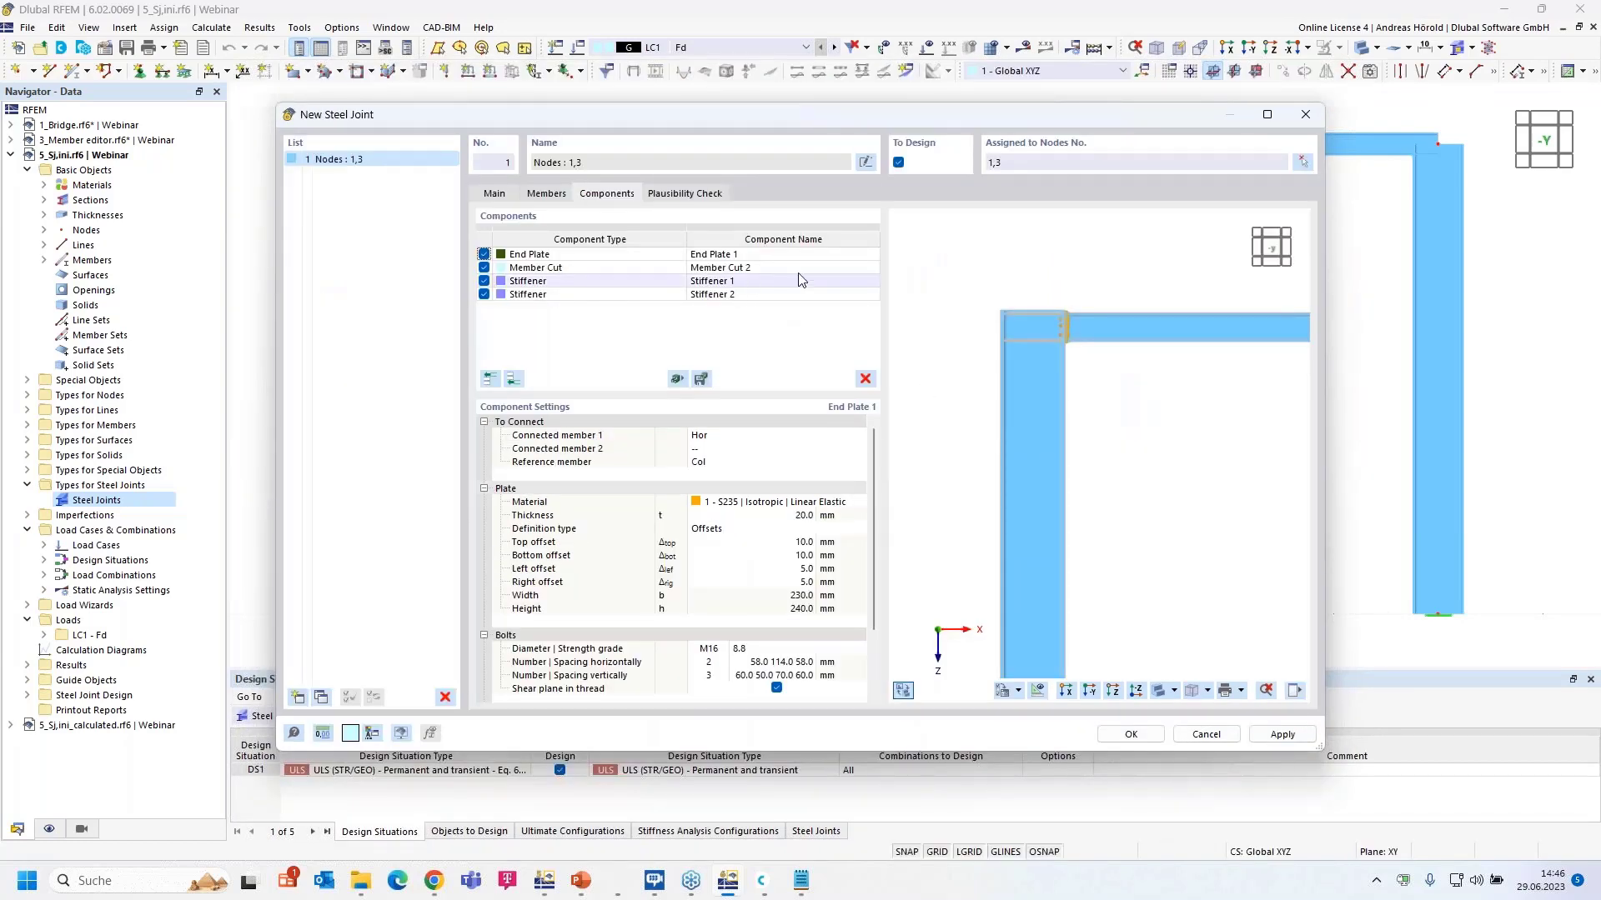
Step: Set the offset of Member Cut 2 on the column to -120 mm
{"action": "scroll", "coordinate": [1093, 301], "scroll_direction": "up", "scroll_amount": 4}
{"action": "middle_click_drag", "start_coordinate": [1039, 342], "coordinate": [1122, 320]}
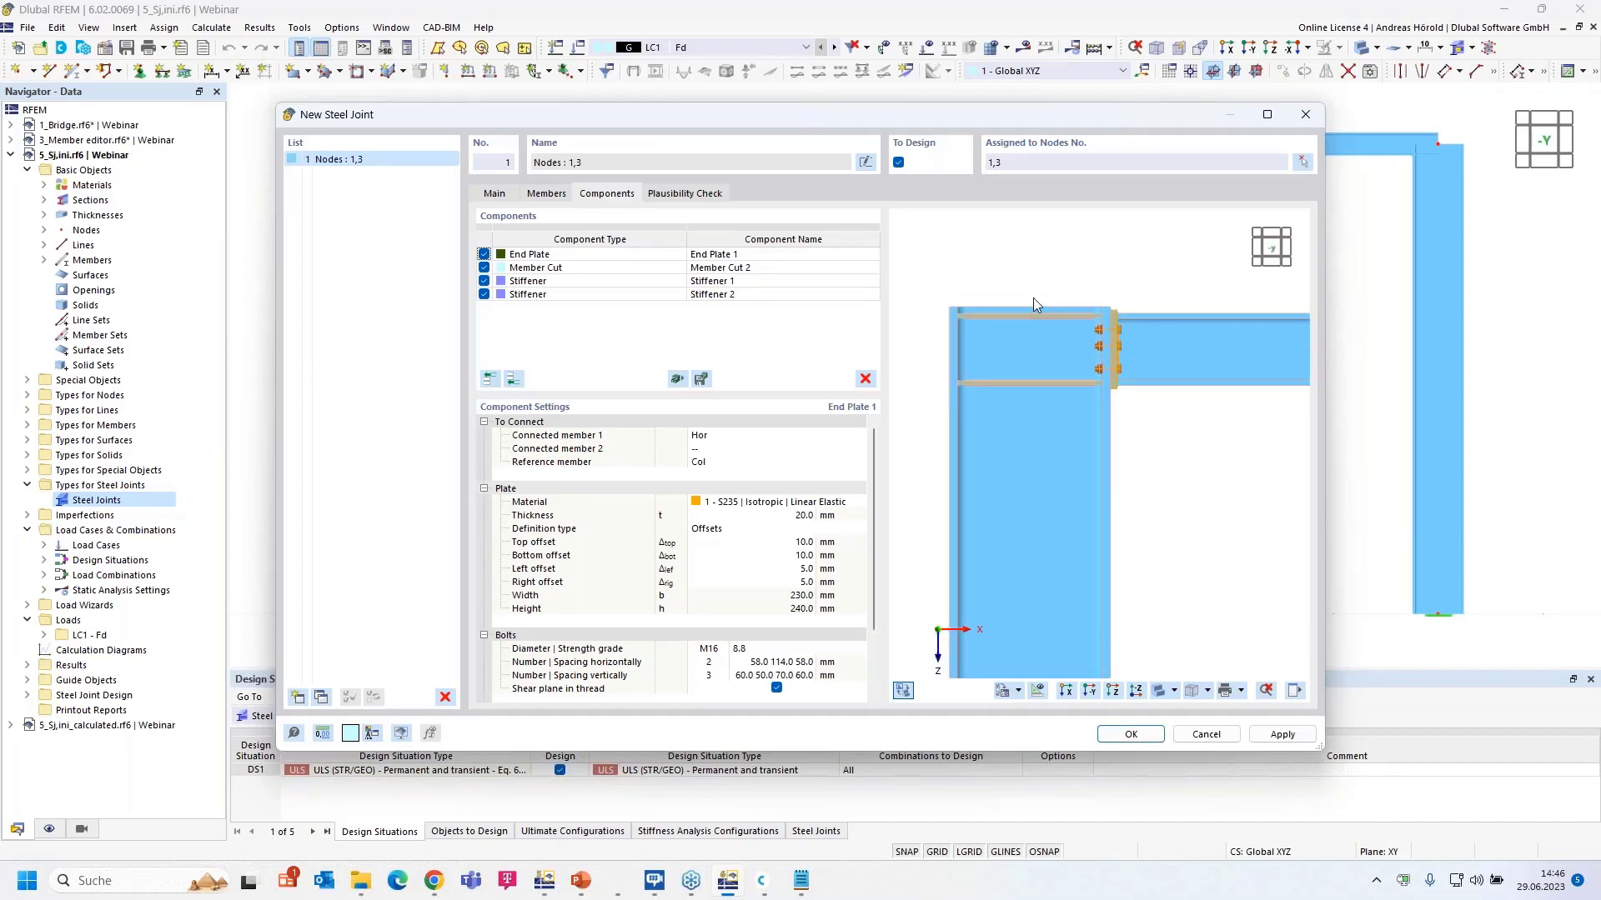
{"action": "scroll", "coordinate": [1032, 304], "scroll_direction": "up", "scroll_amount": 2}
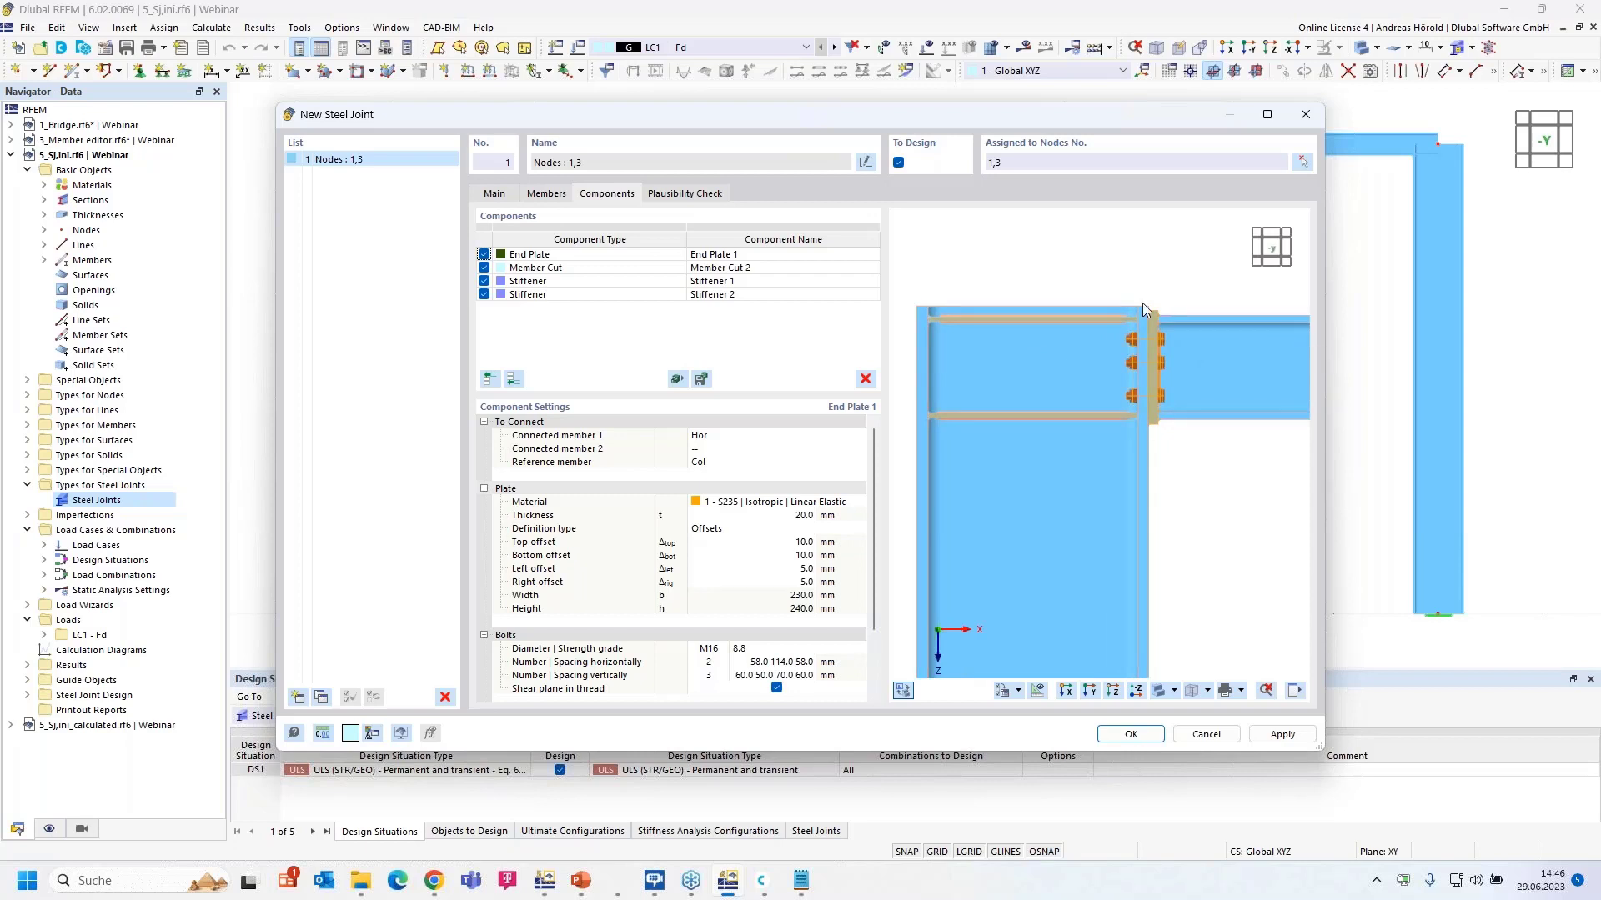
{"action": "left_click", "coordinate": [616, 269]}
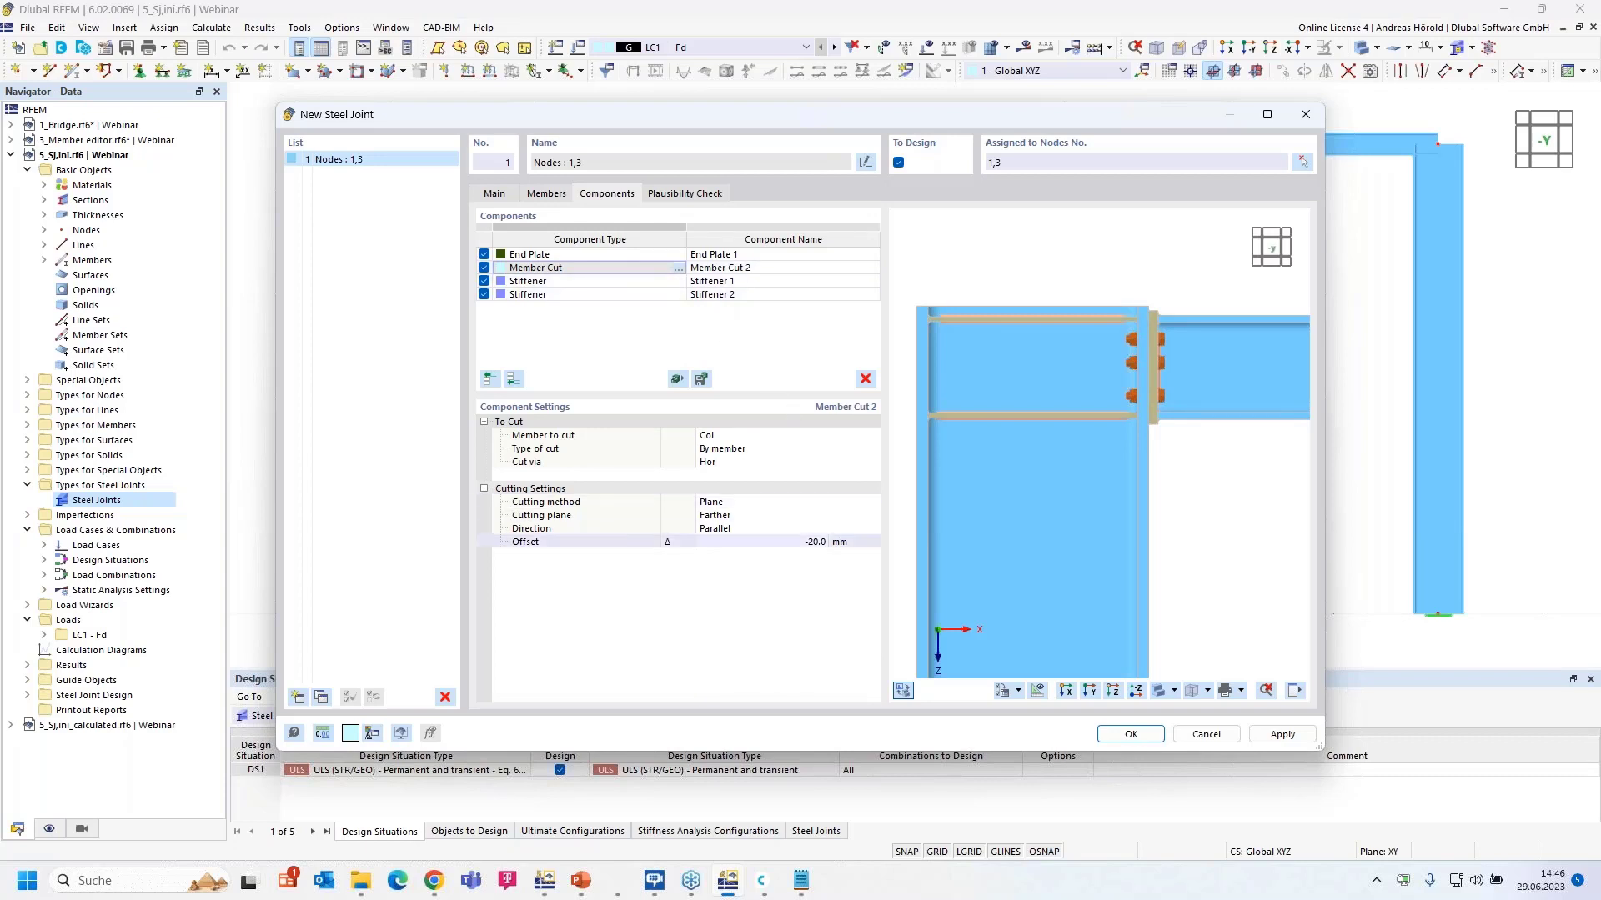
{"action": "left_click", "coordinate": [815, 543]}
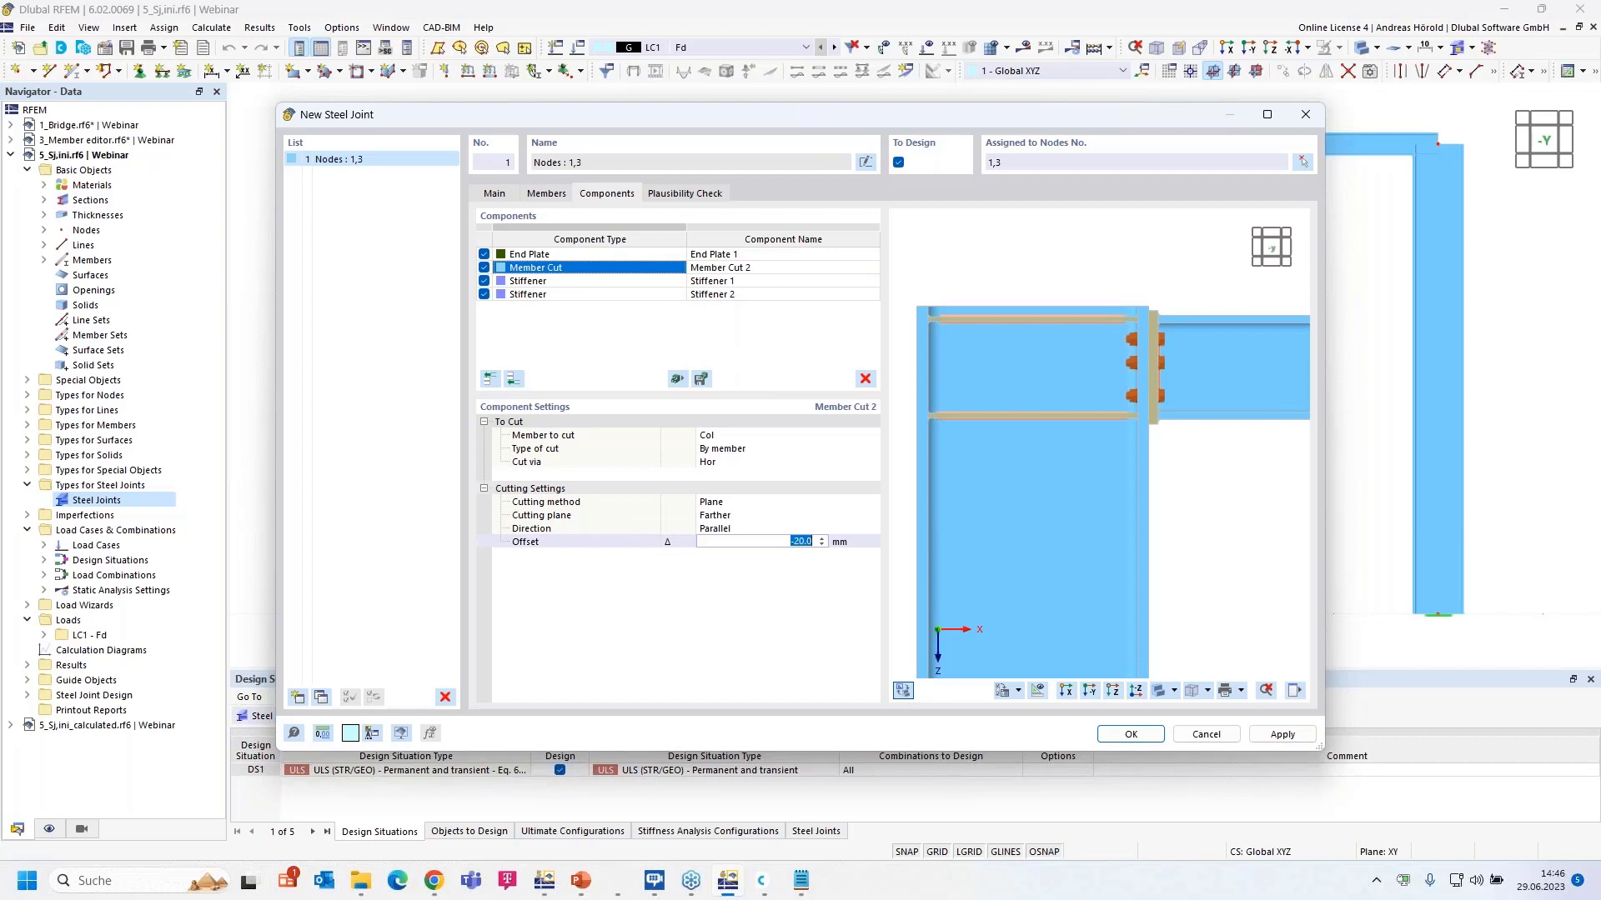
{"action": "type", "text": "-120"}
{"action": "key", "text": "Return"}
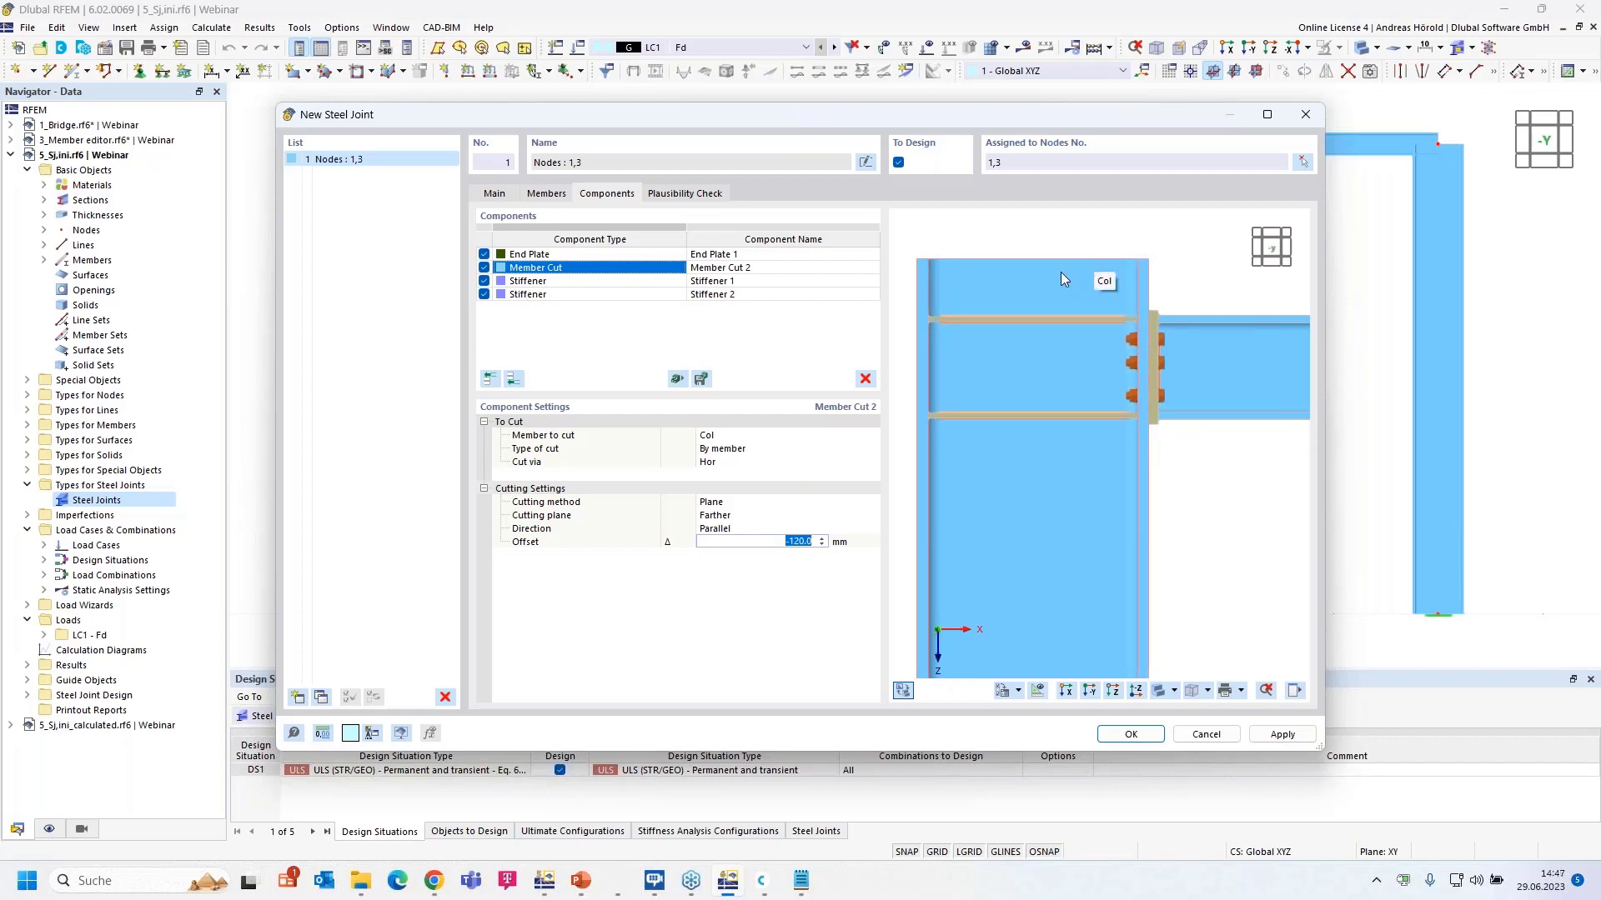
Step: Set the plate thickness of End Plate 1 to 35 mm
{"action": "left_click", "coordinate": [570, 253]}
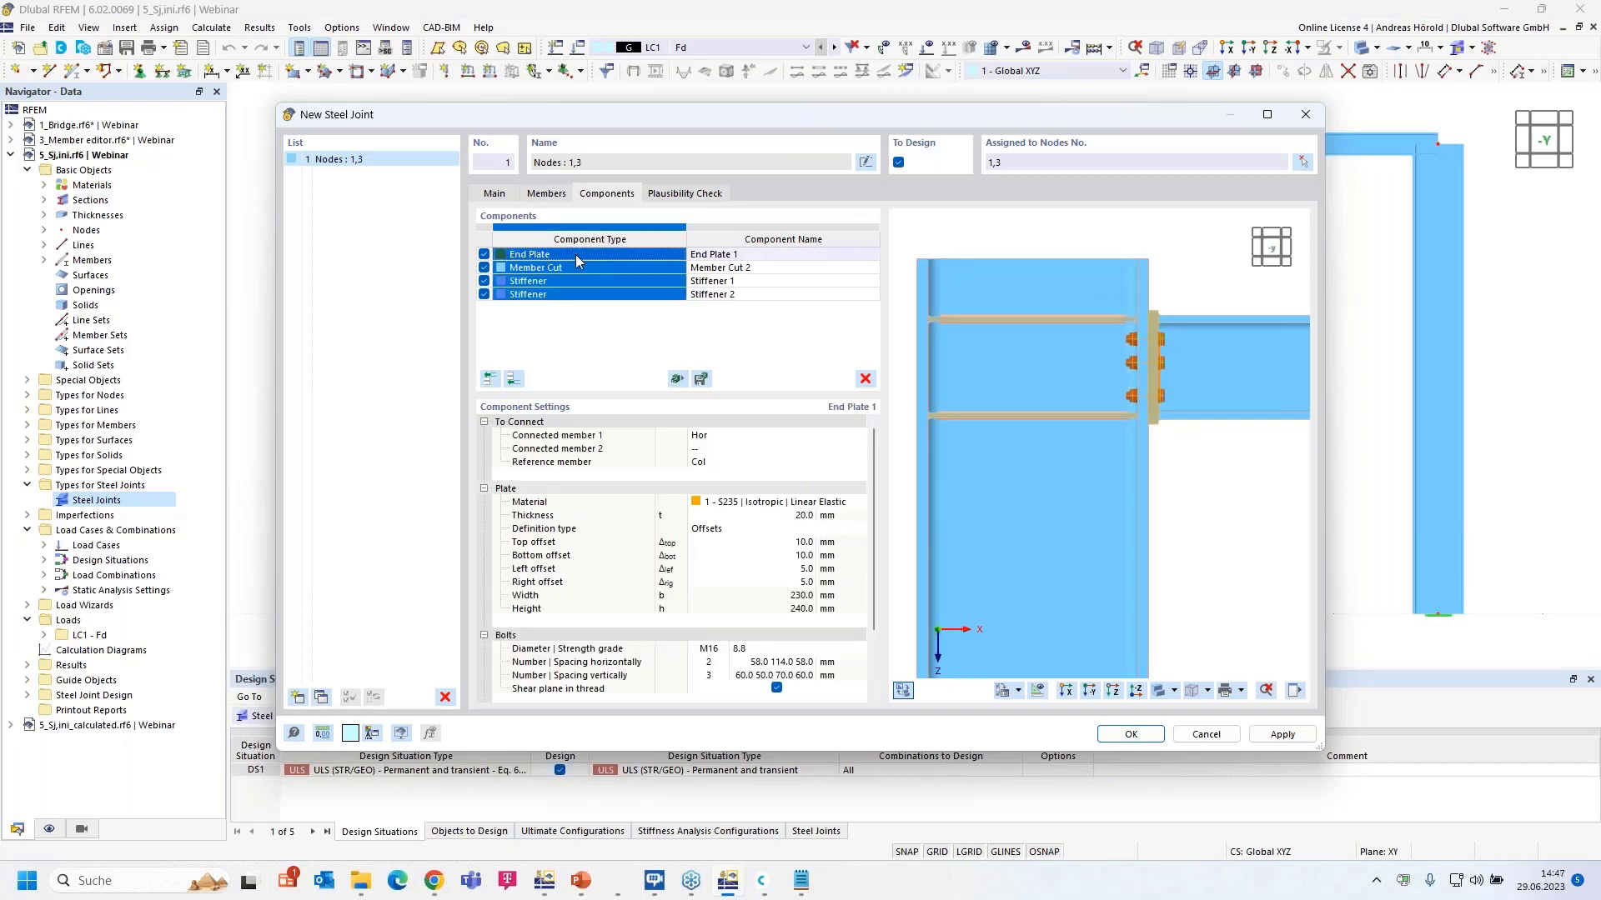
{"action": "left_click", "coordinate": [761, 255]}
{"action": "left_click", "coordinate": [761, 255]}
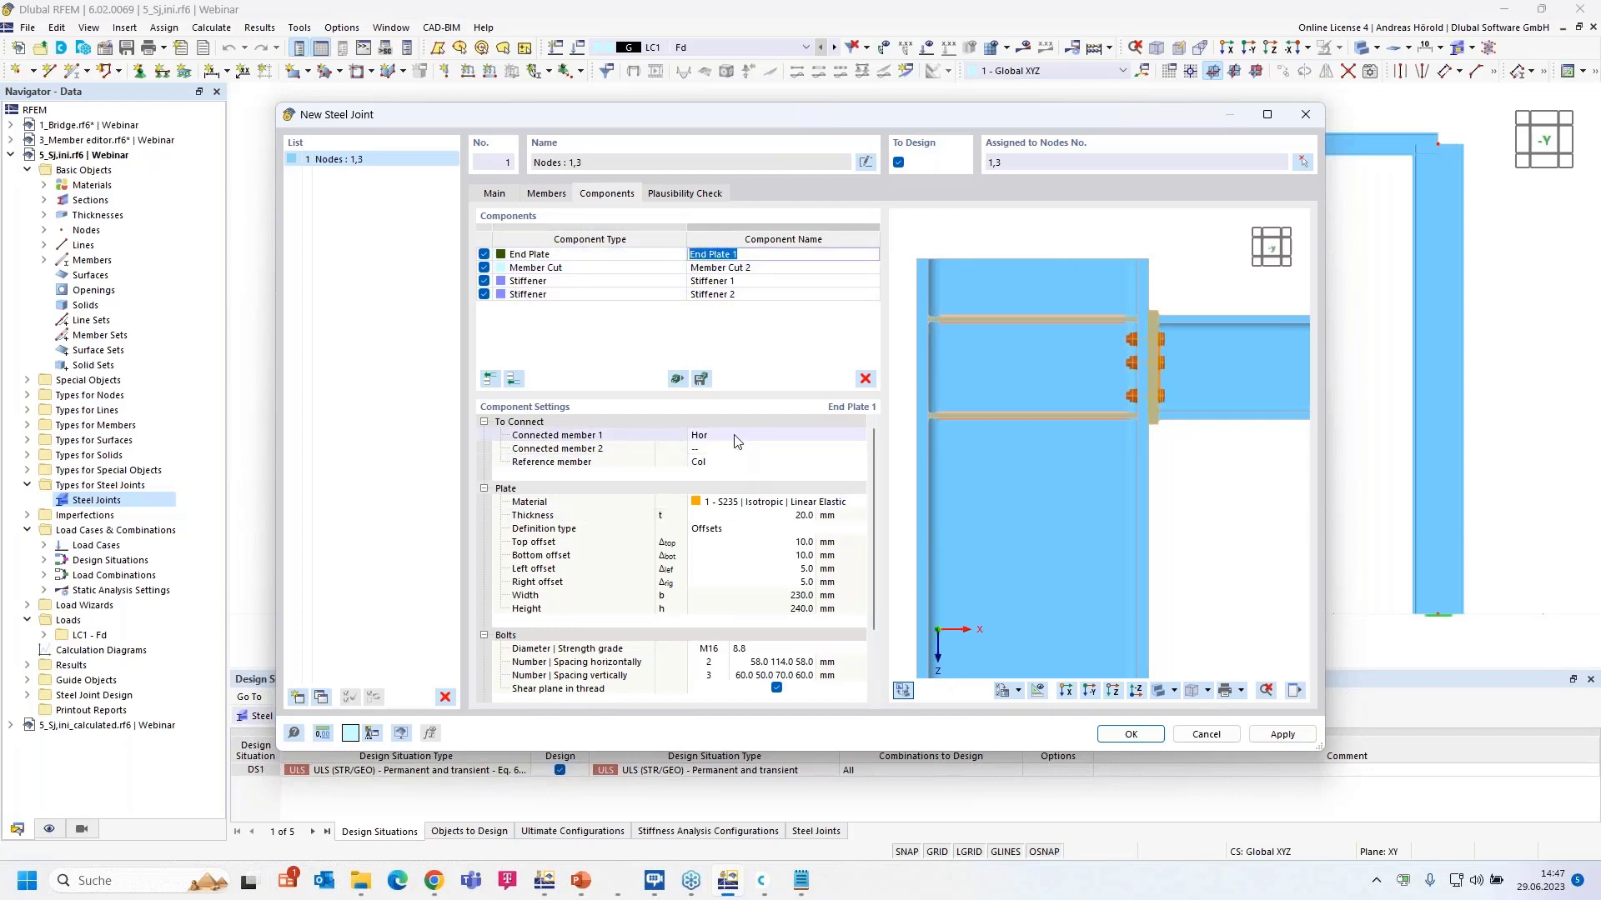
{"action": "left_click", "coordinate": [803, 515]}
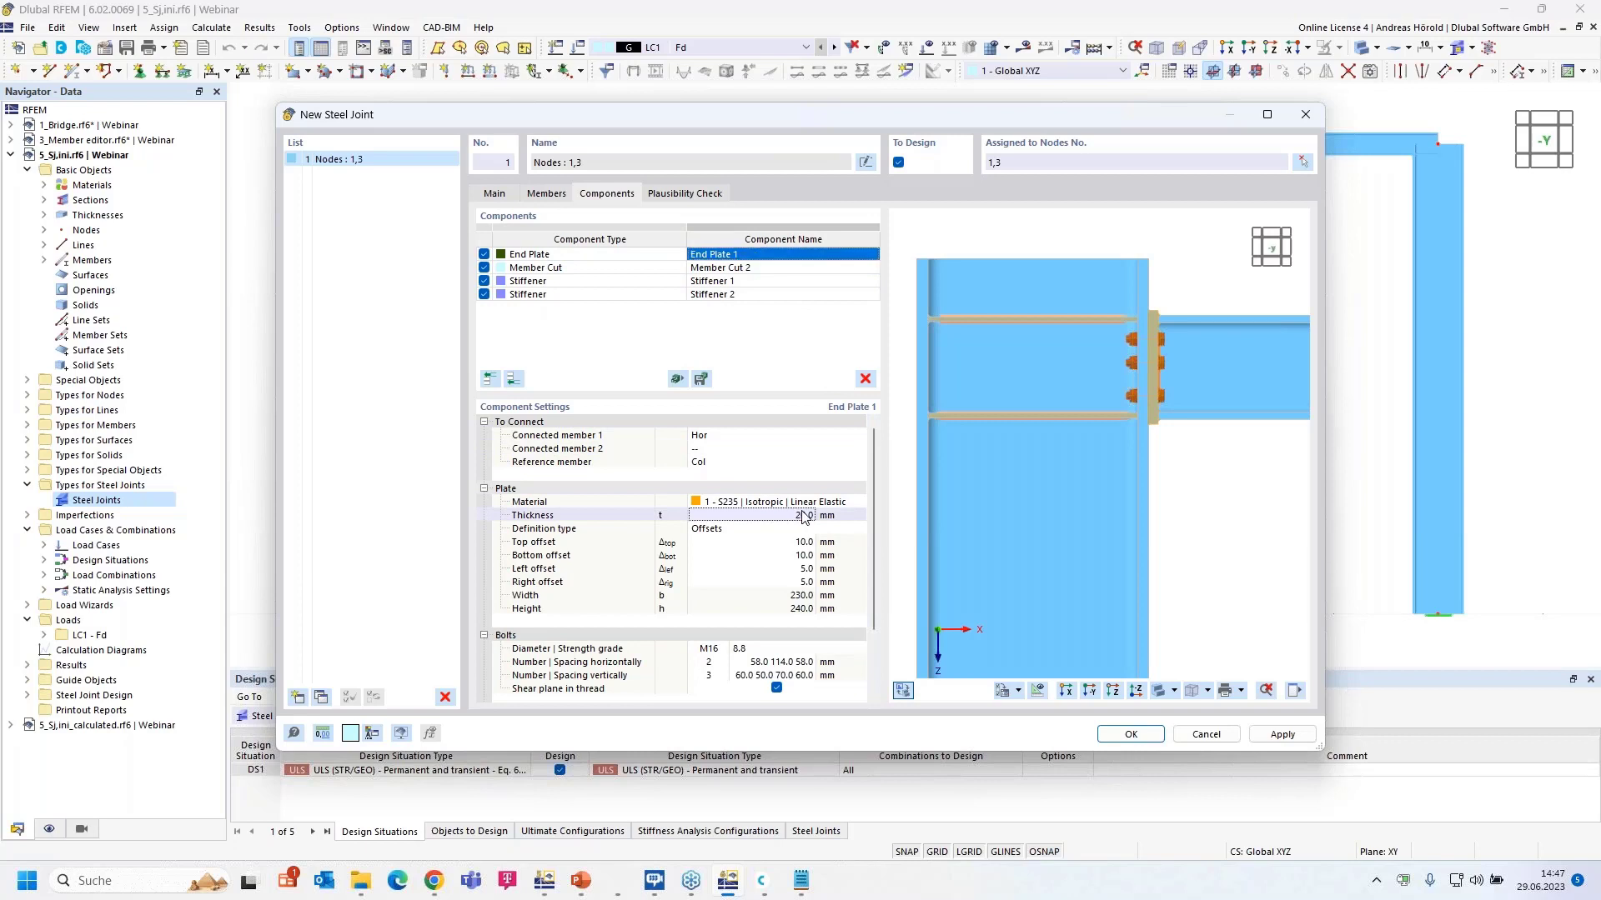
{"action": "type", "text": "35"}
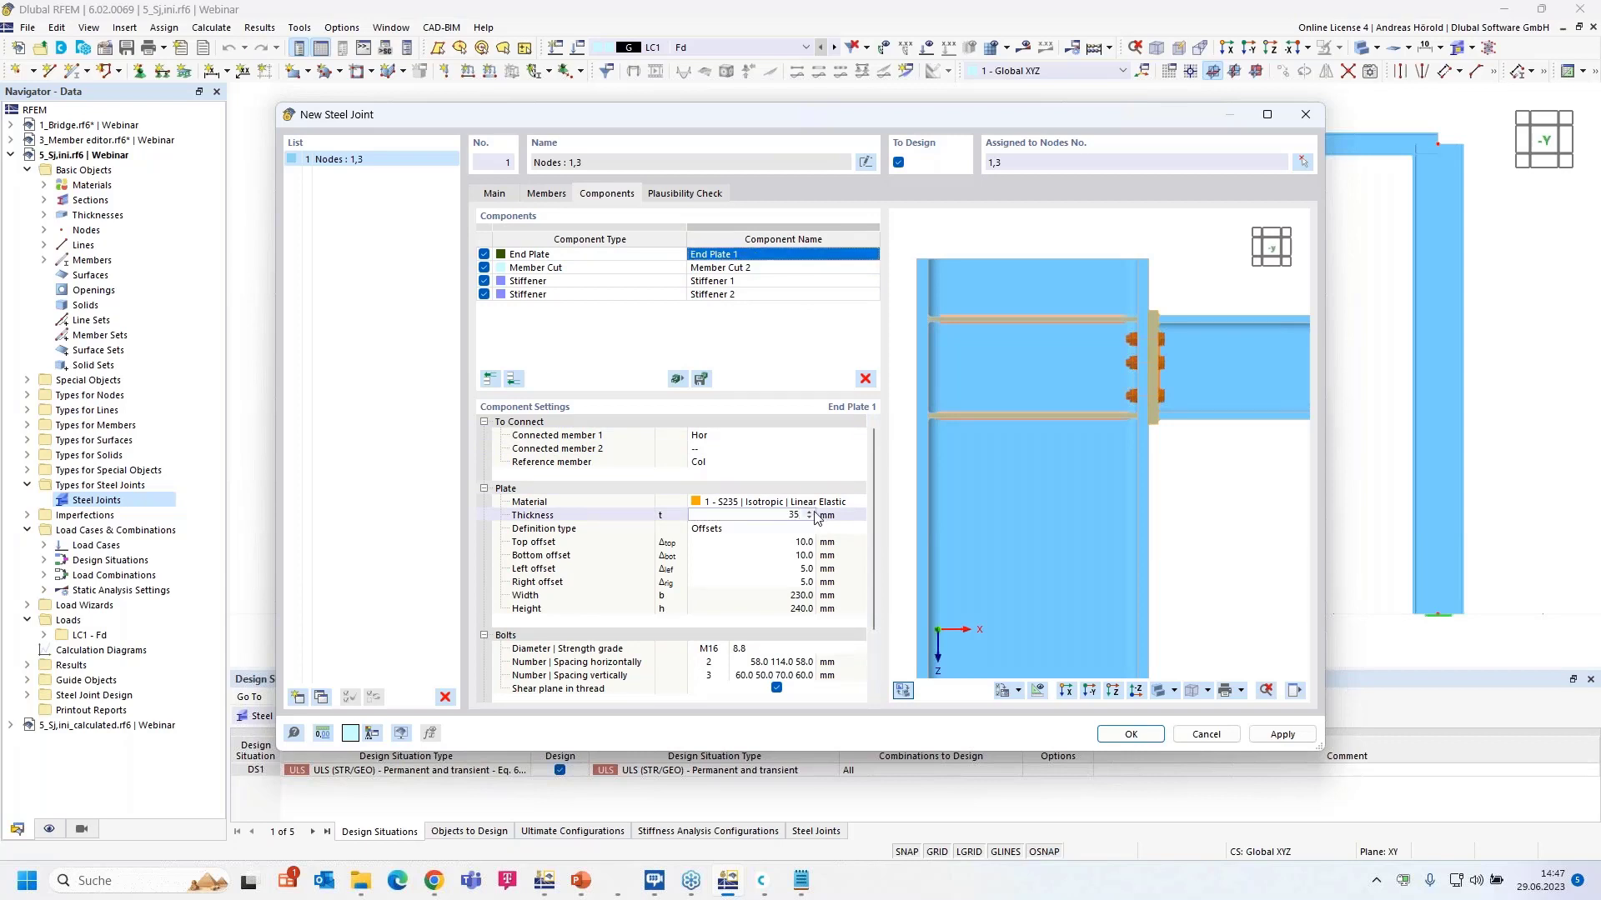
{"action": "key", "text": "Tab"}
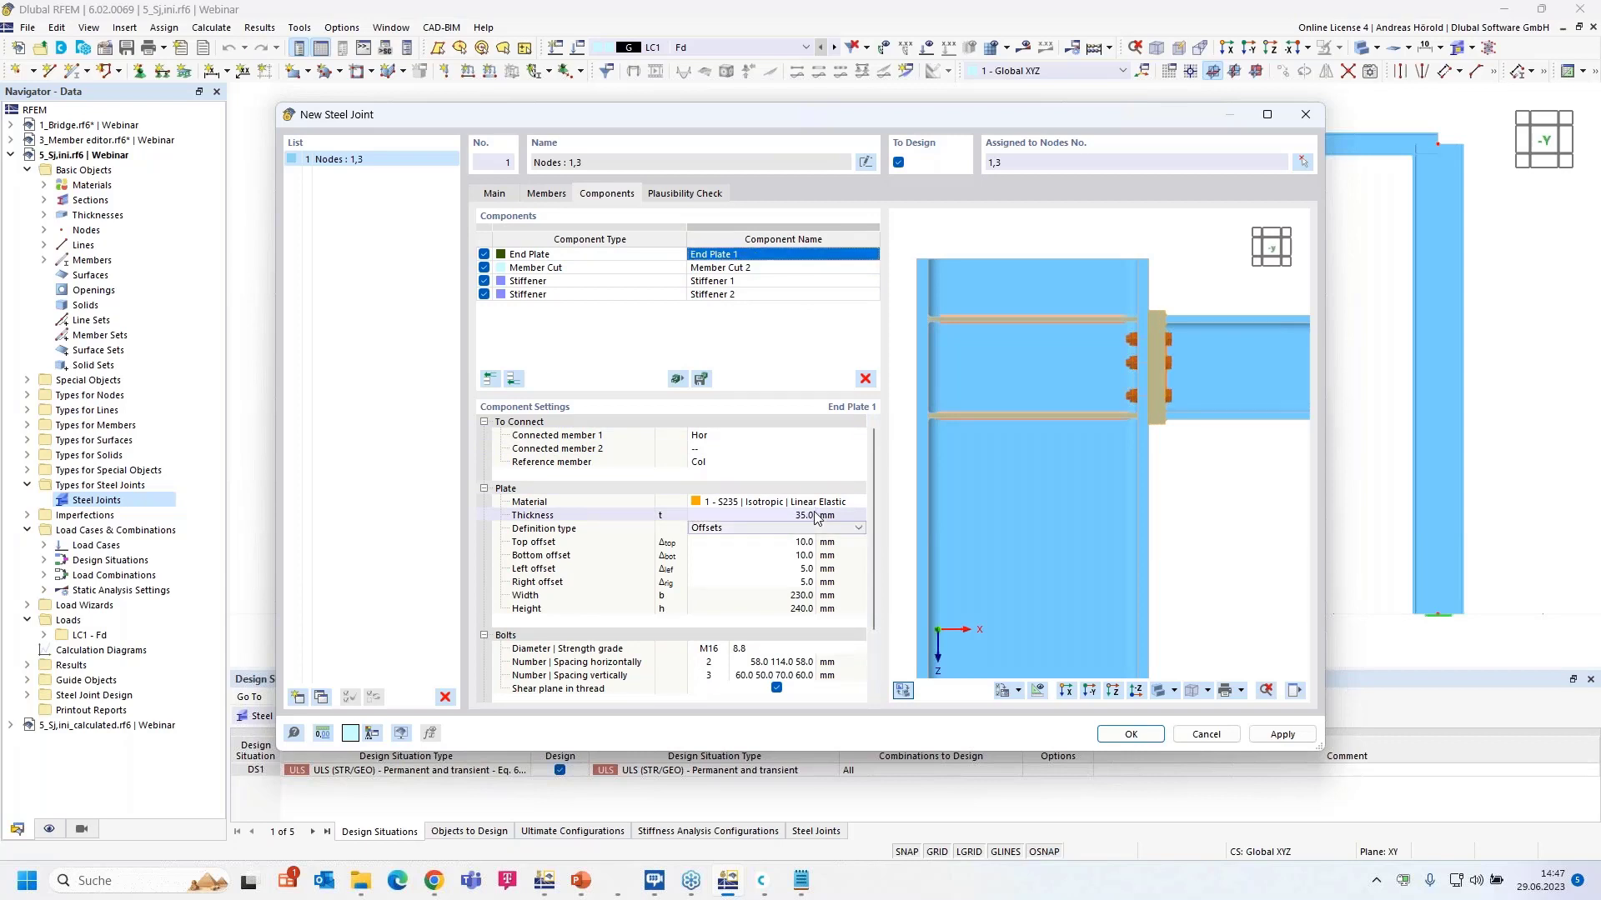
Step: Define End Plate 1 by dimensions and position with a width of 220 mm, height of 340 mm and vertical offset of 105 mm
{"action": "left_click", "coordinate": [813, 528]}
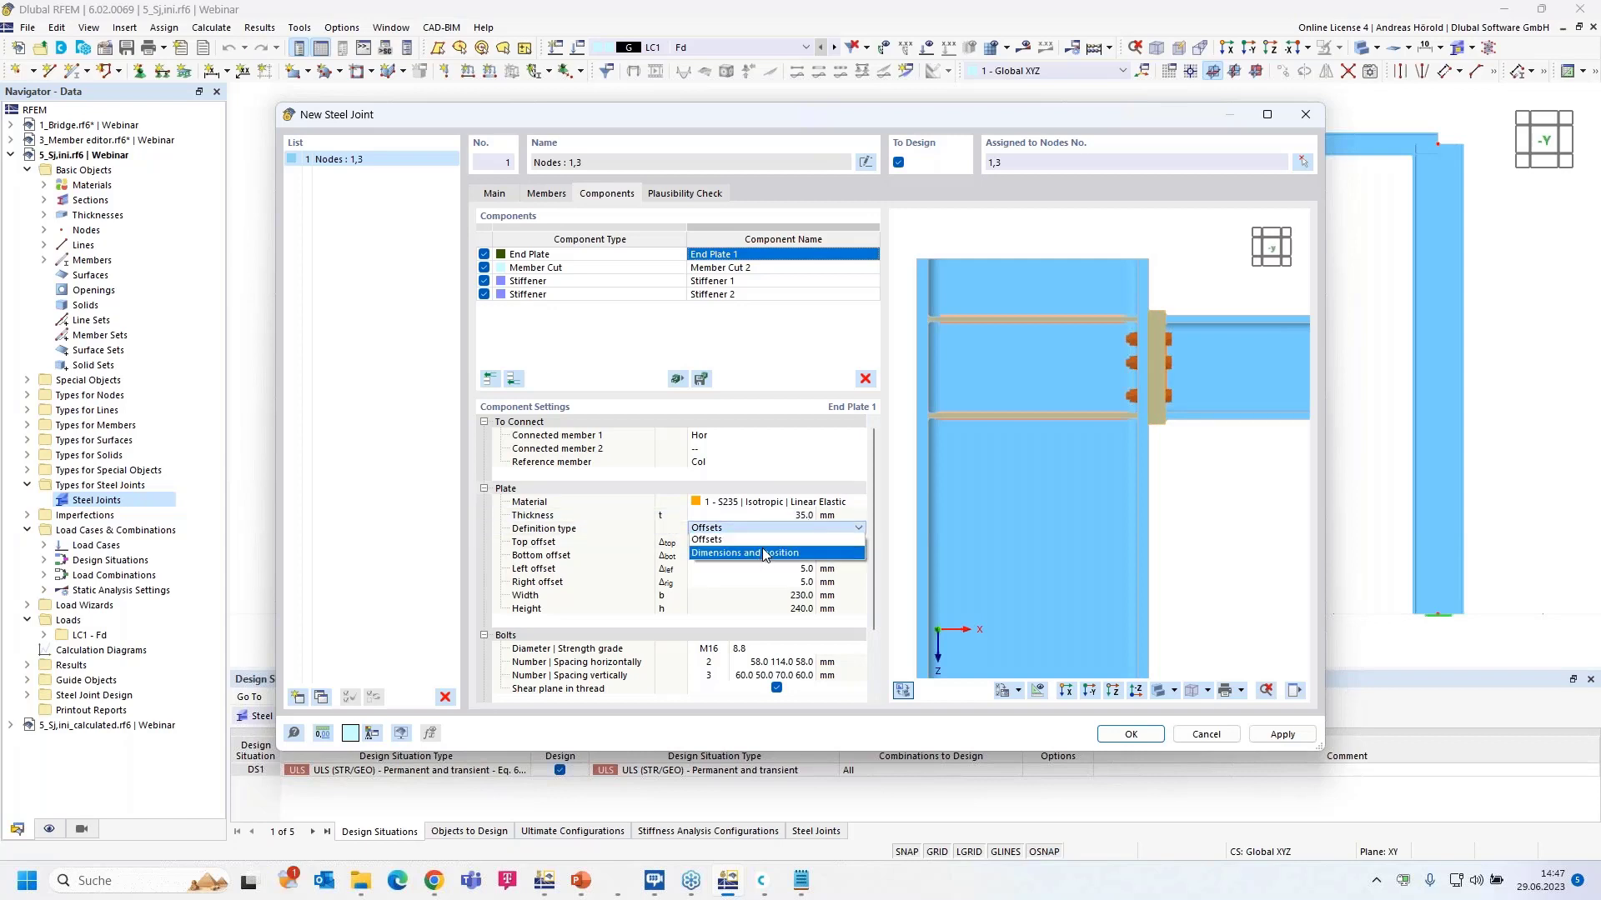
{"action": "left_click", "coordinate": [792, 541]}
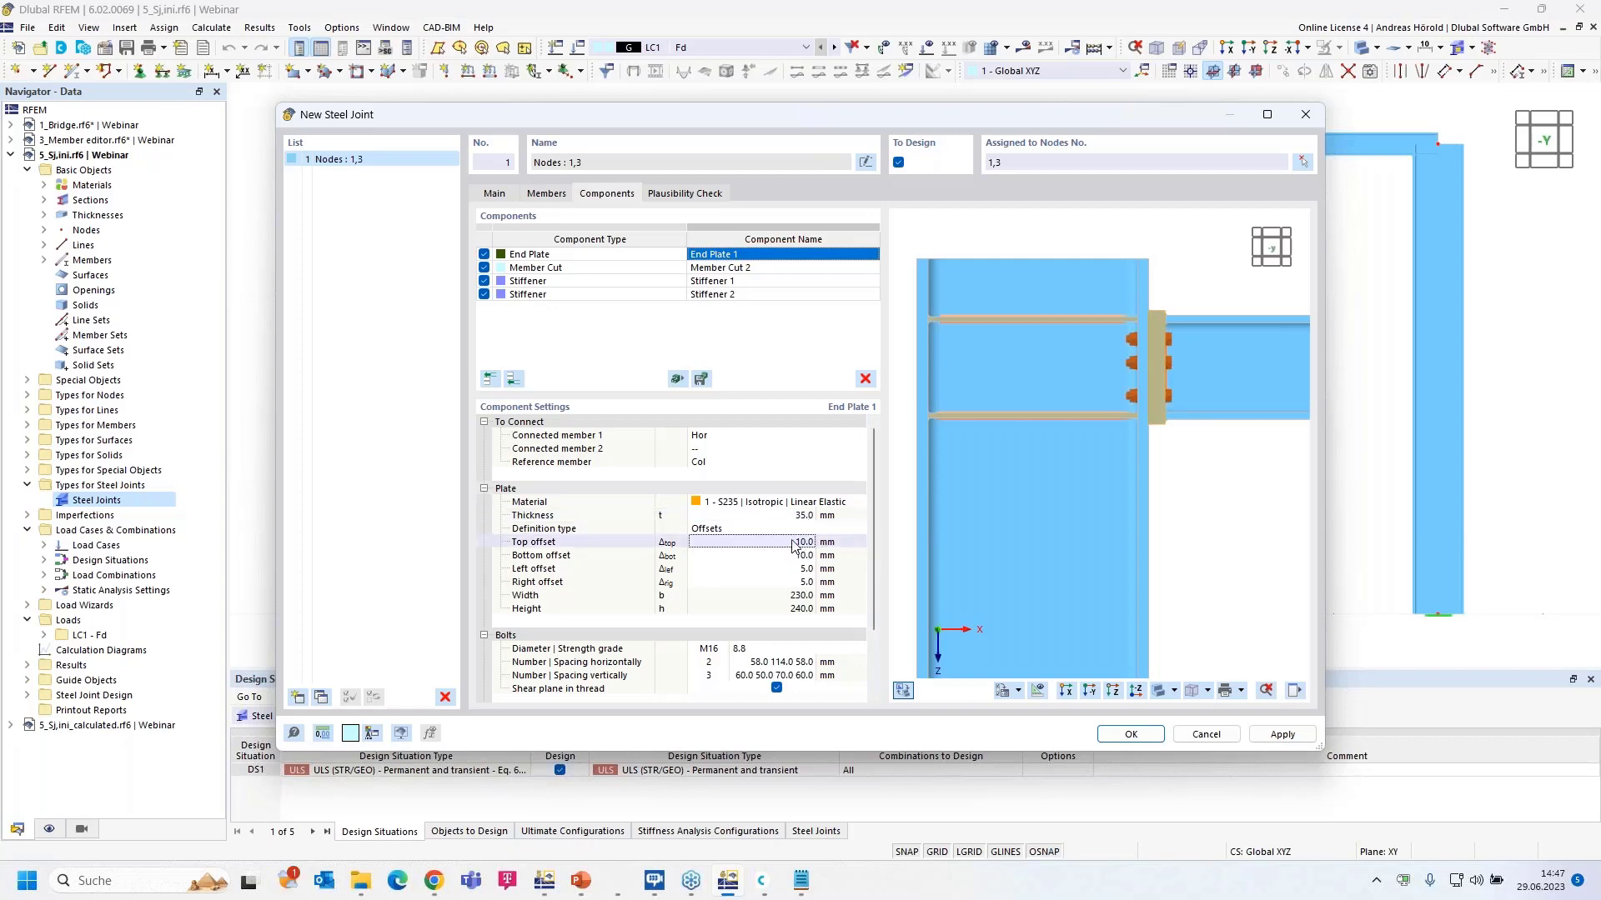
{"action": "left_click", "coordinate": [822, 531]}
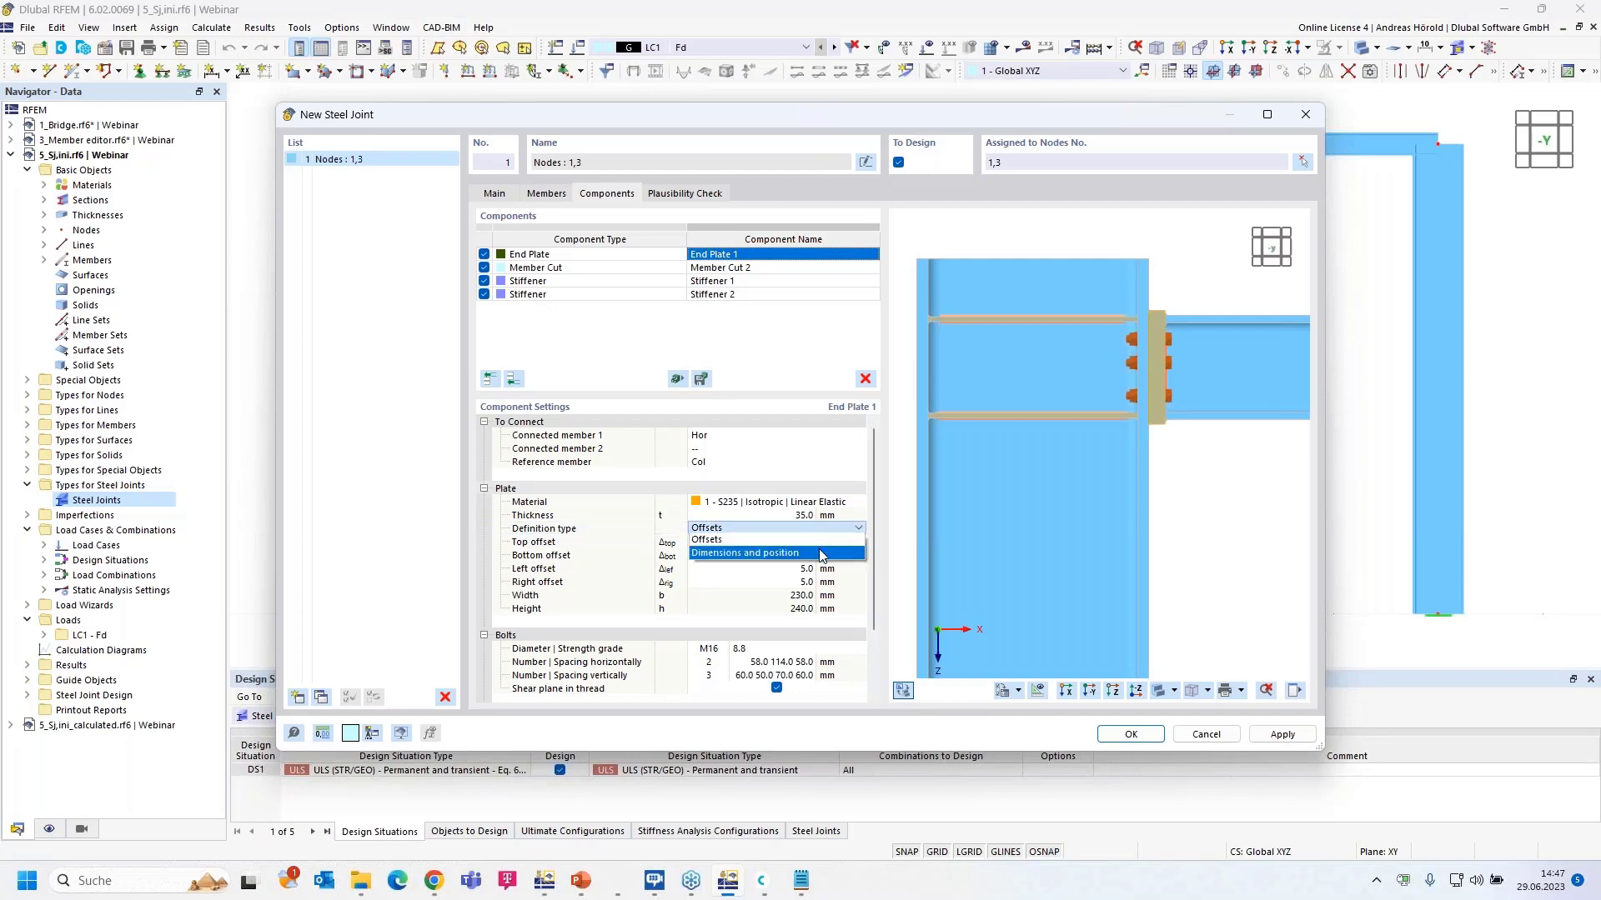
{"action": "left_click", "coordinate": [822, 553]}
{"action": "left_click", "coordinate": [788, 542]}
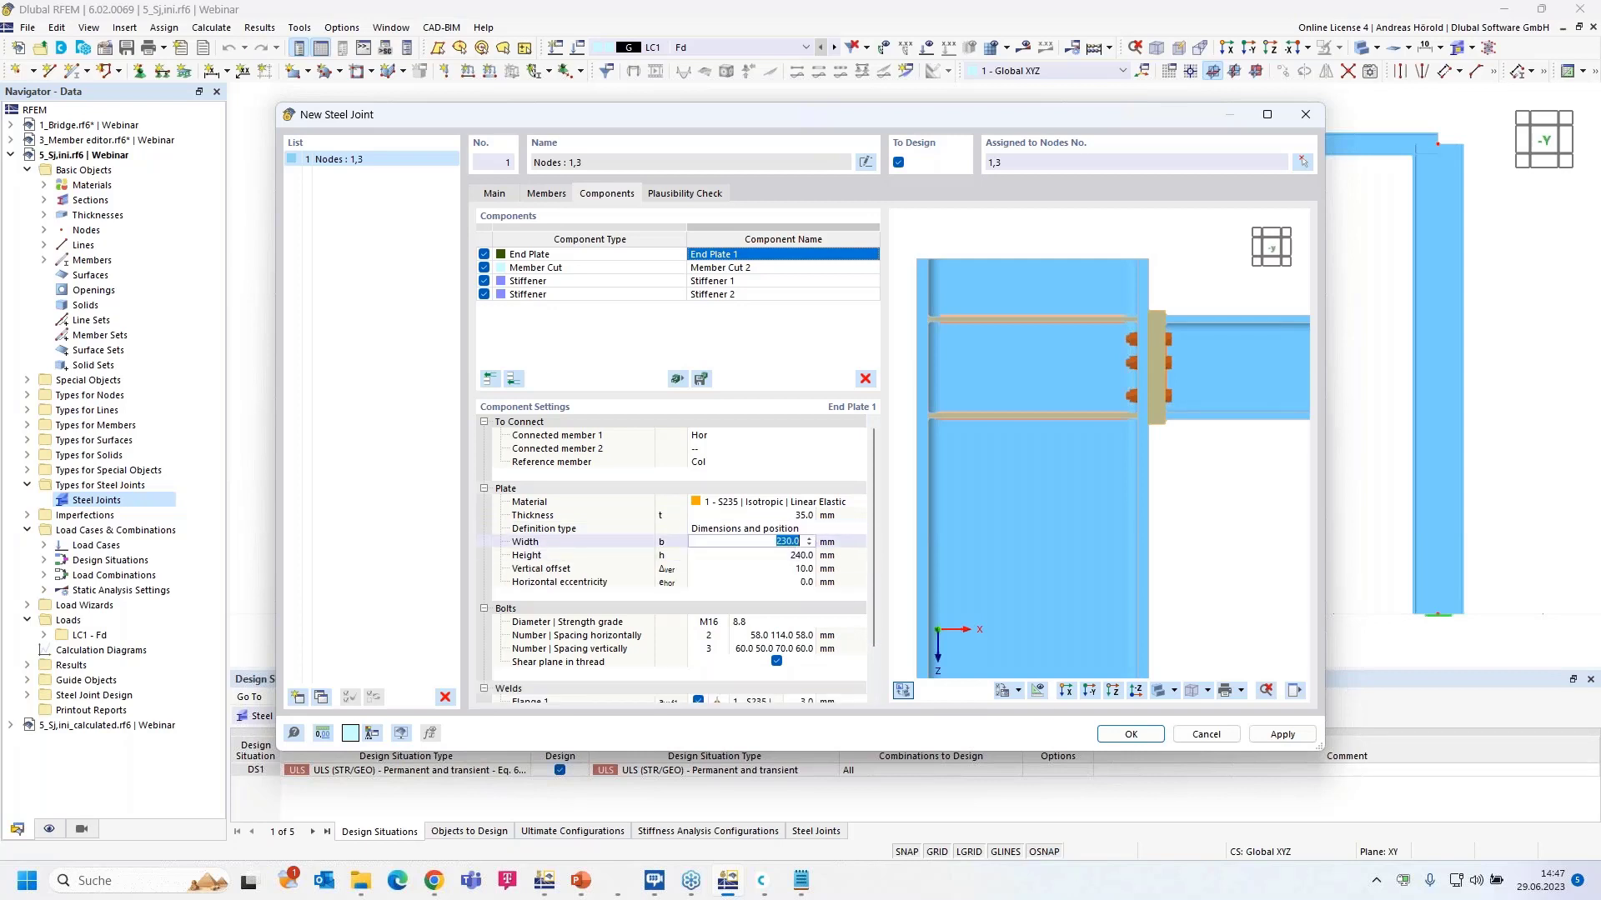
{"action": "type", "text": "220"}
{"action": "key", "text": "Tab"}
{"action": "type", "text": "340"}
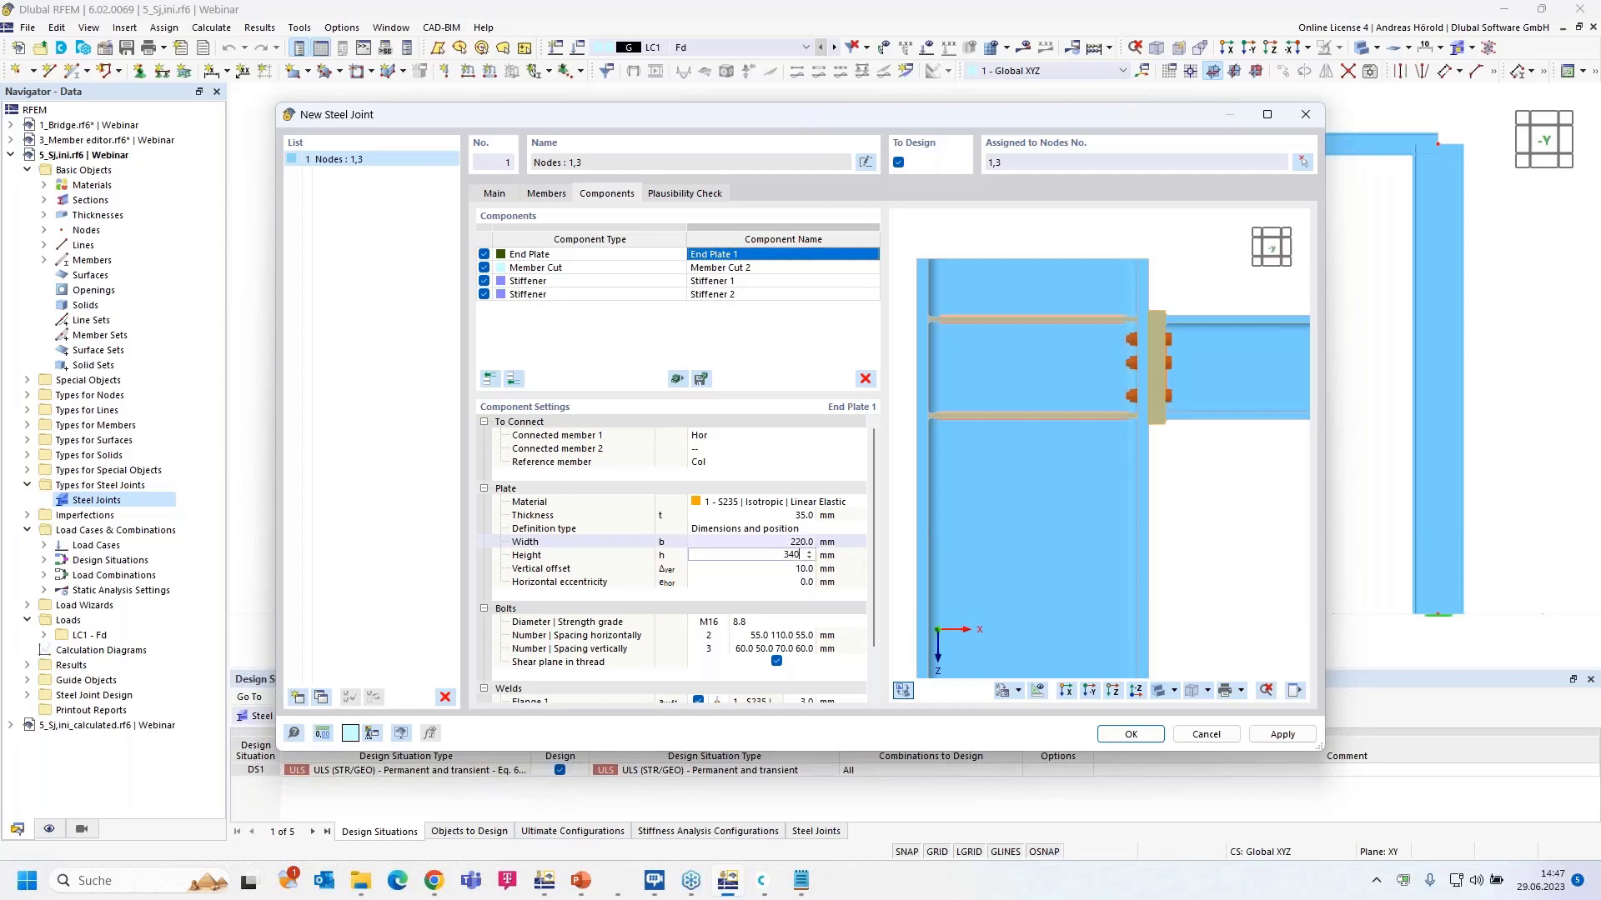
{"action": "key", "text": "Tab"}
{"action": "type", "text": "105"}
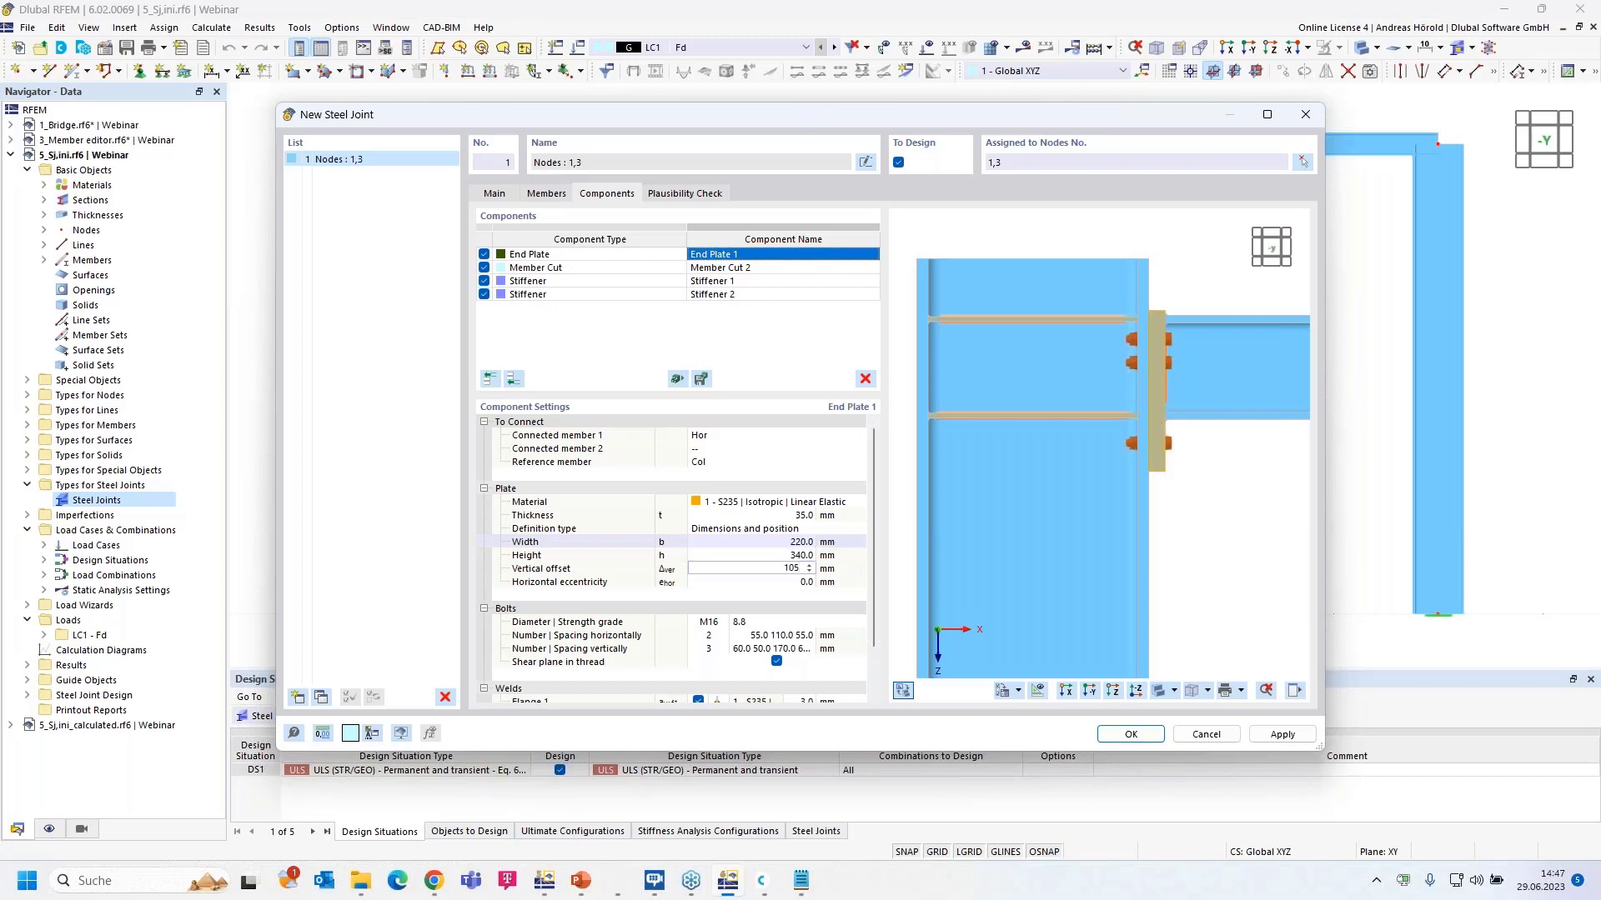
{"action": "key", "text": "Tab"}
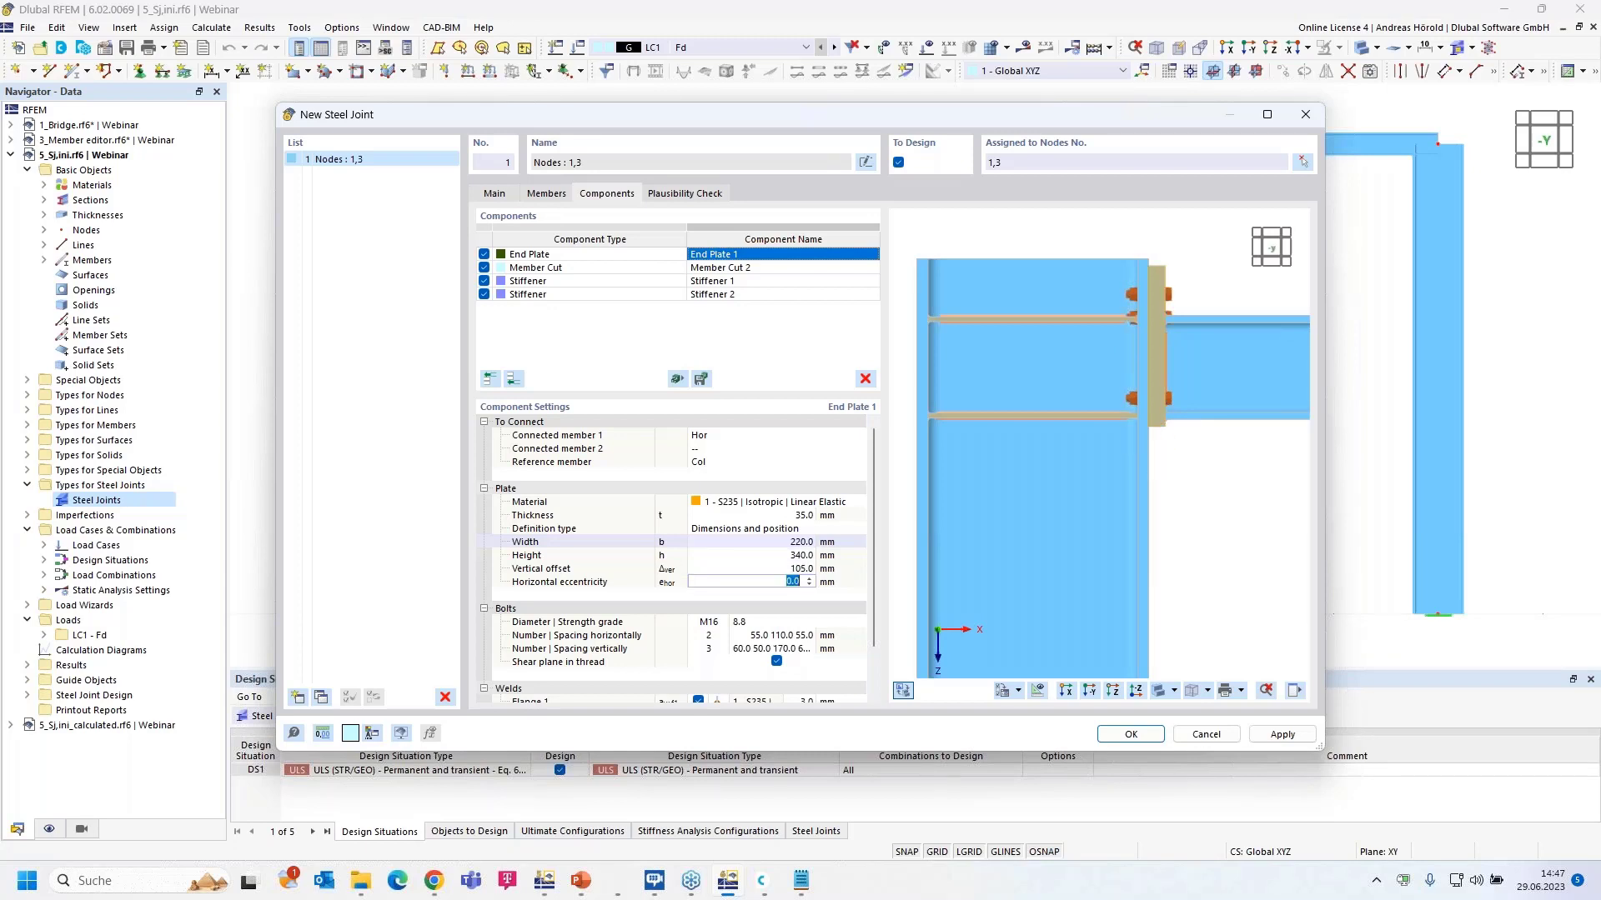
Step: Change the end plate's bolts to diameter M24 with strength grade 10.9
{"action": "left_click", "coordinate": [718, 622]}
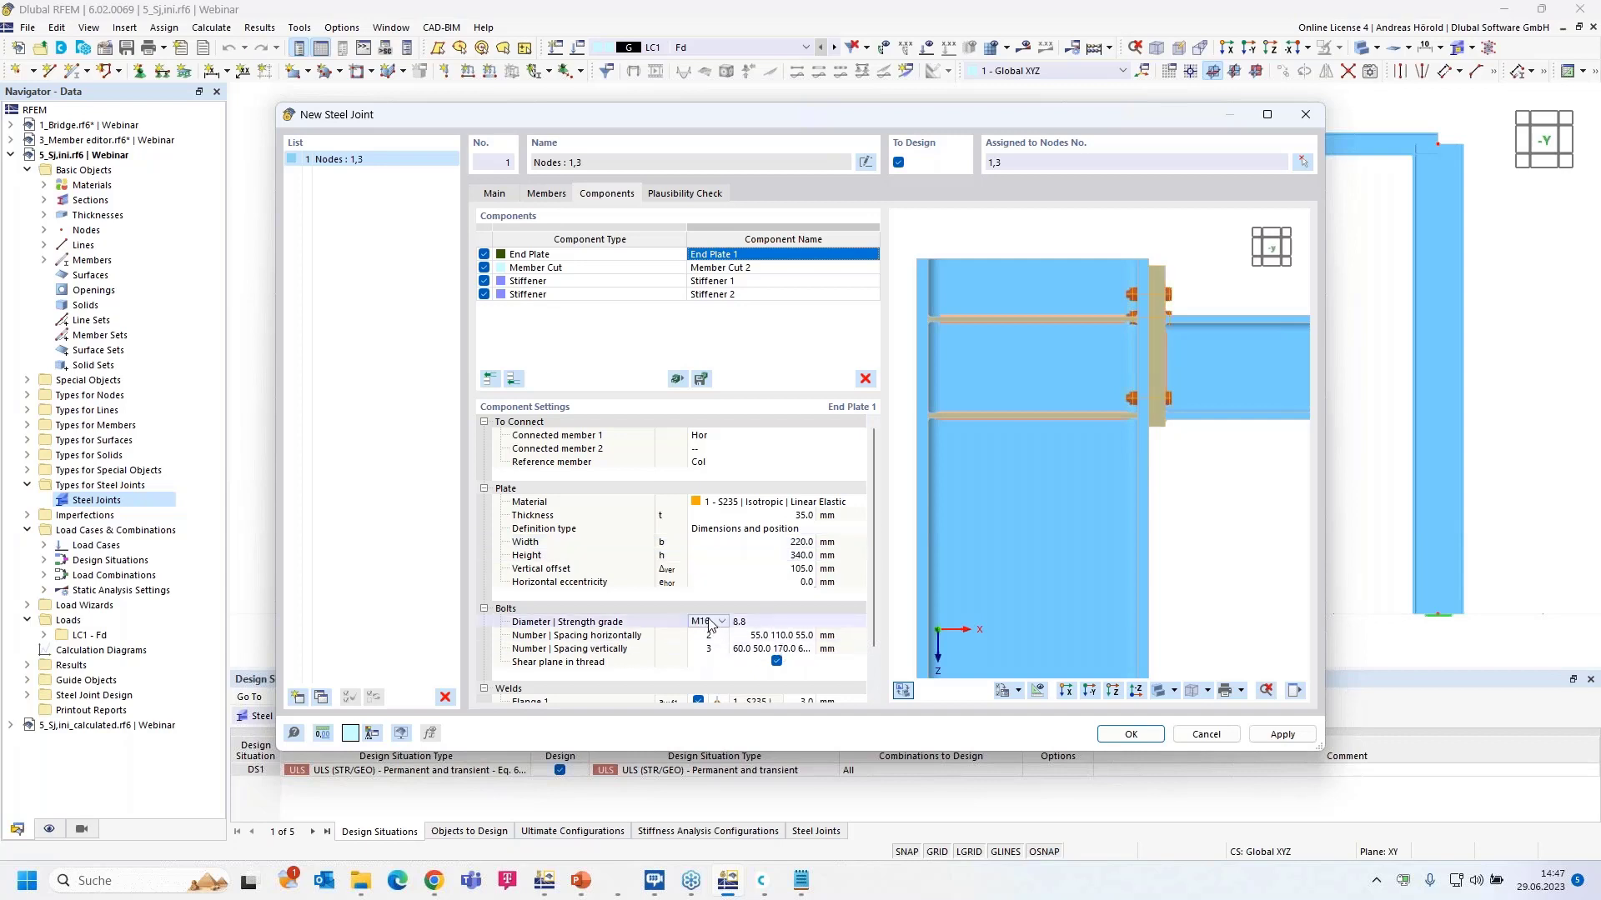
{"action": "left_click", "coordinate": [727, 621]}
{"action": "left_click", "coordinate": [713, 709]}
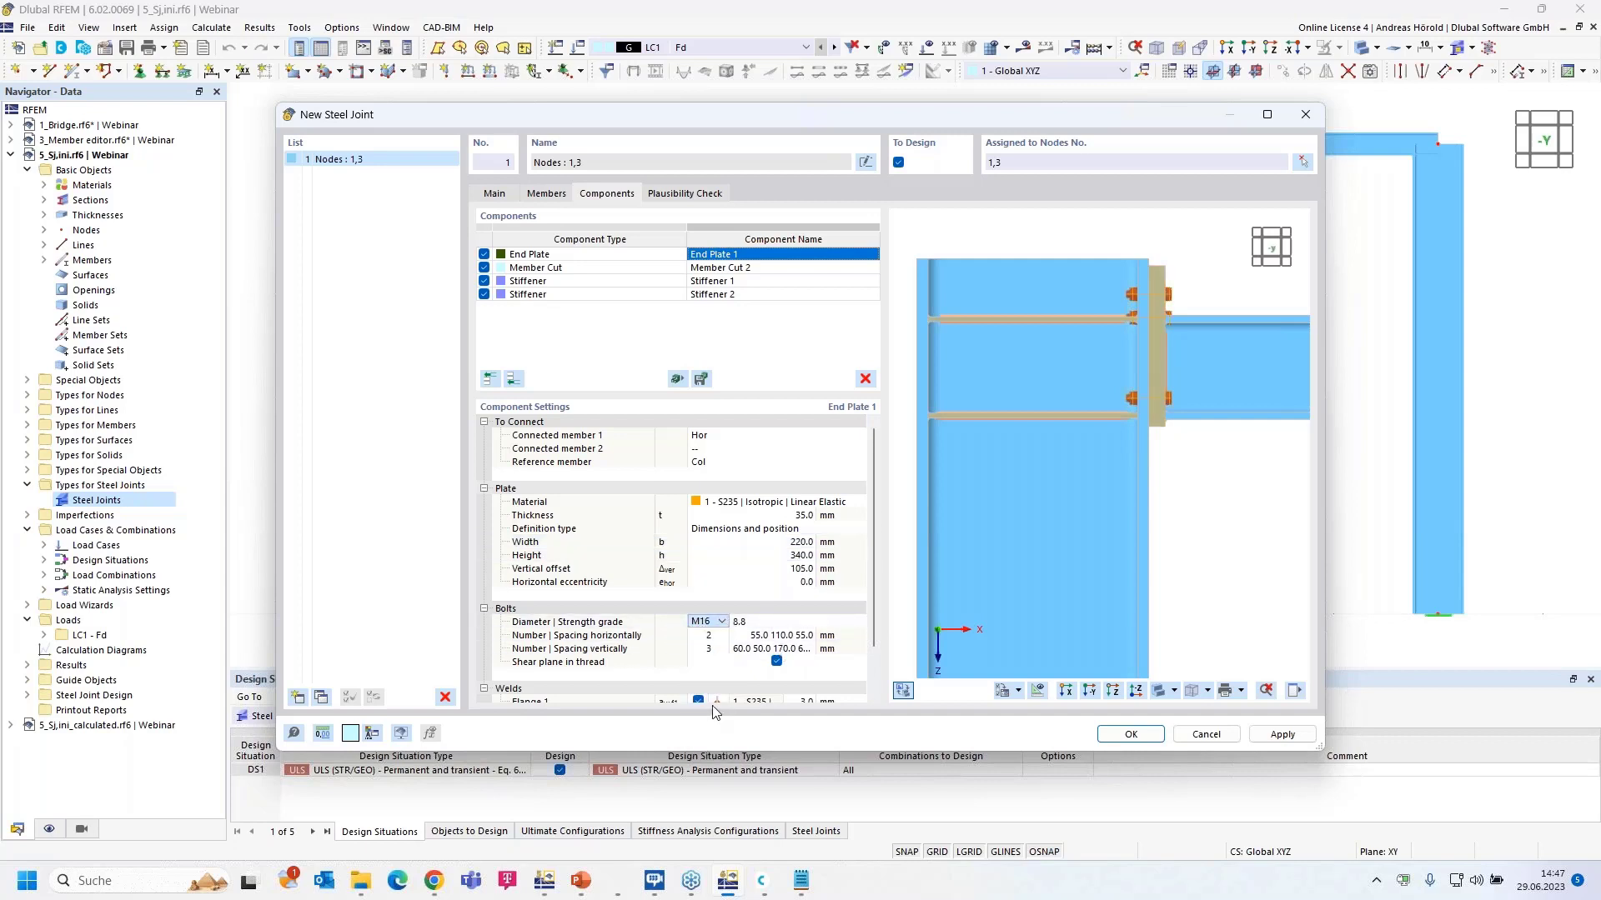
{"action": "left_click", "coordinate": [774, 623]}
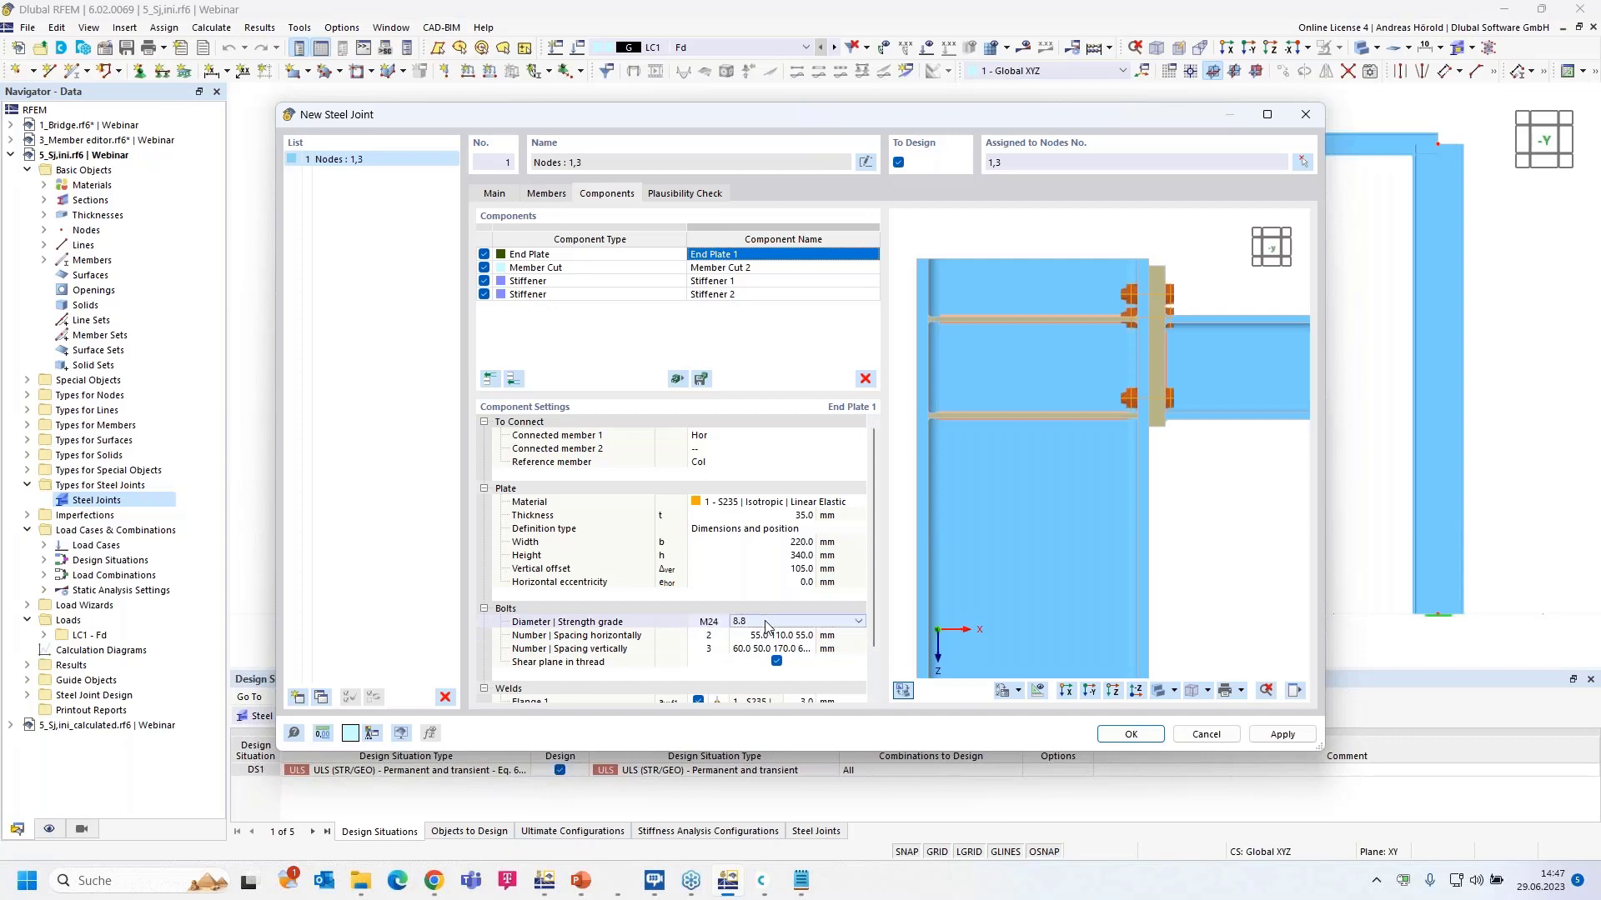
{"action": "left_click", "coordinate": [777, 625]}
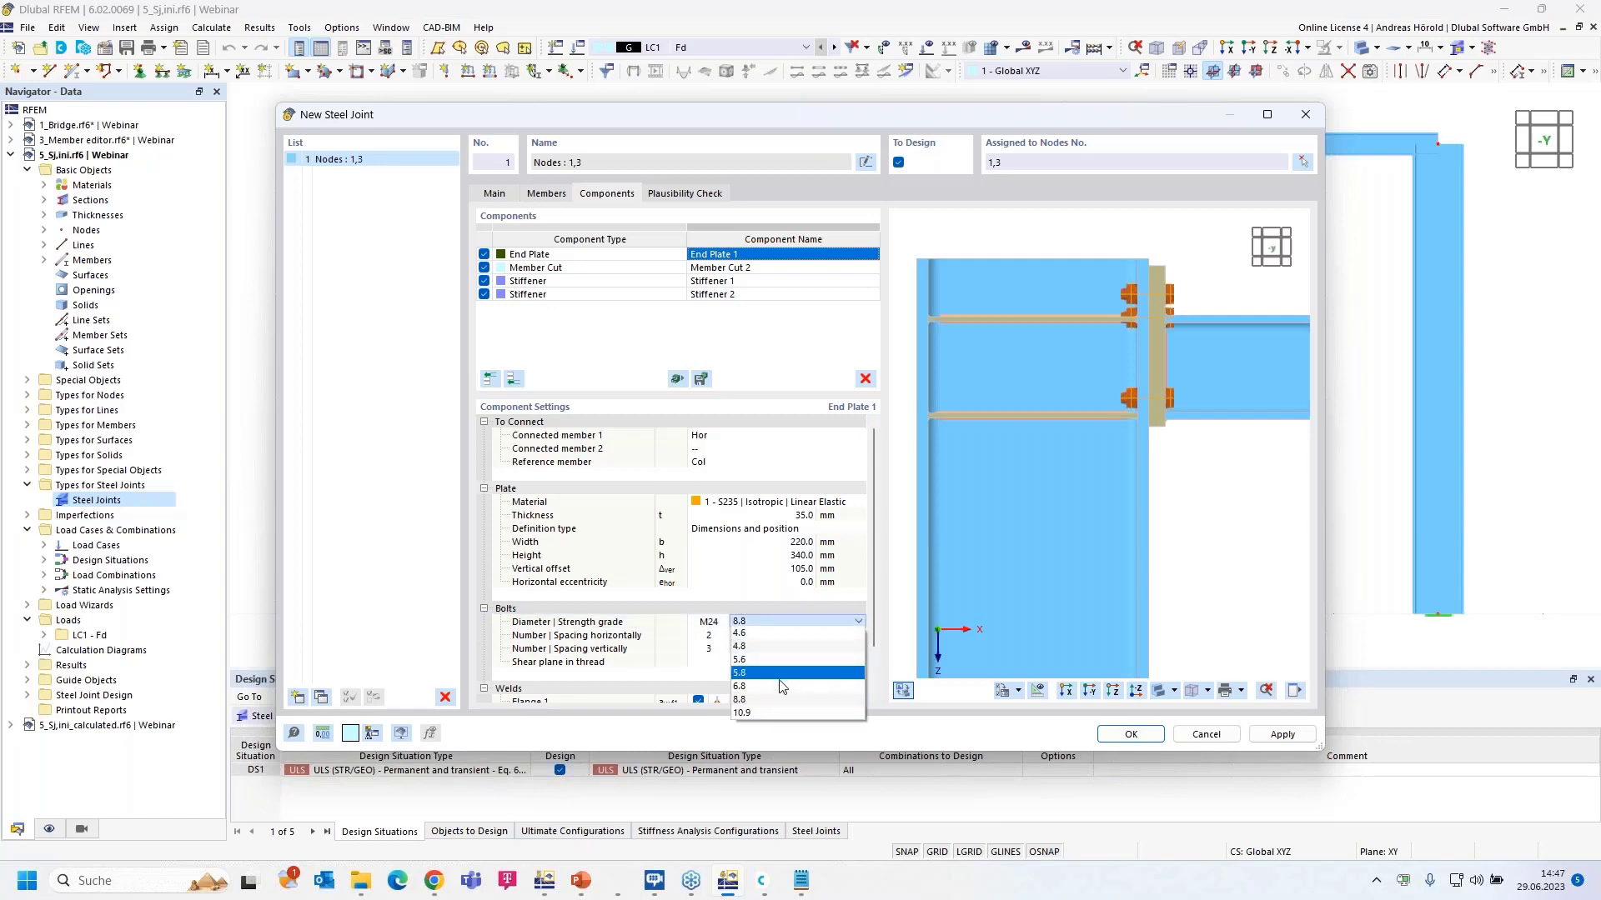
{"action": "scroll", "coordinate": [778, 716], "scroll_direction": "down", "scroll_amount": 1}
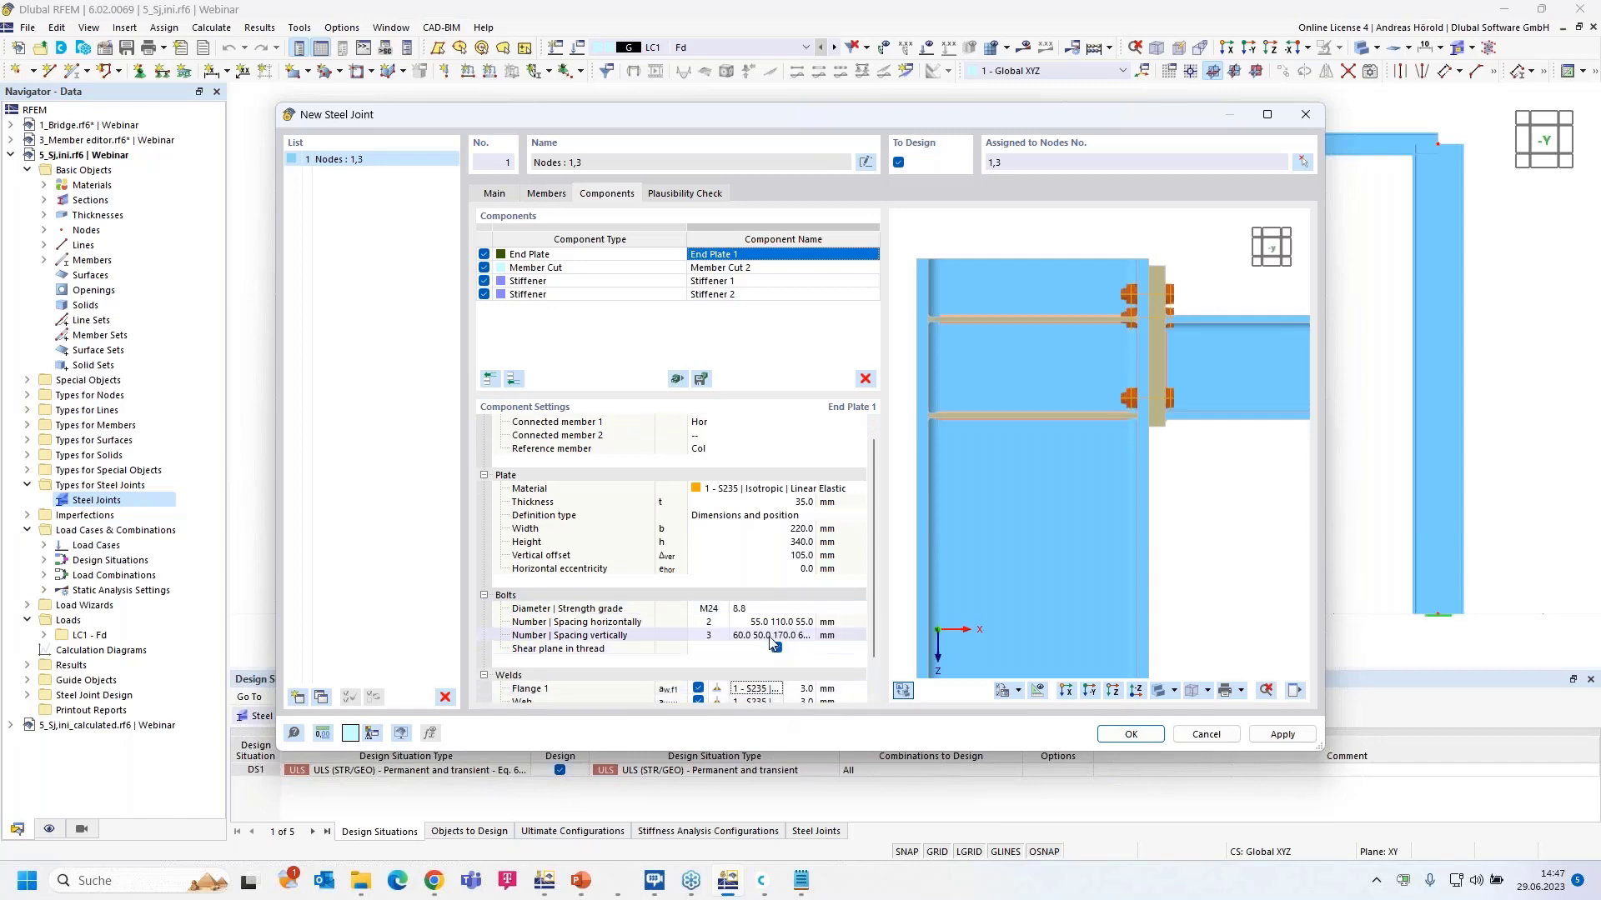
{"action": "left_click", "coordinate": [782, 610]}
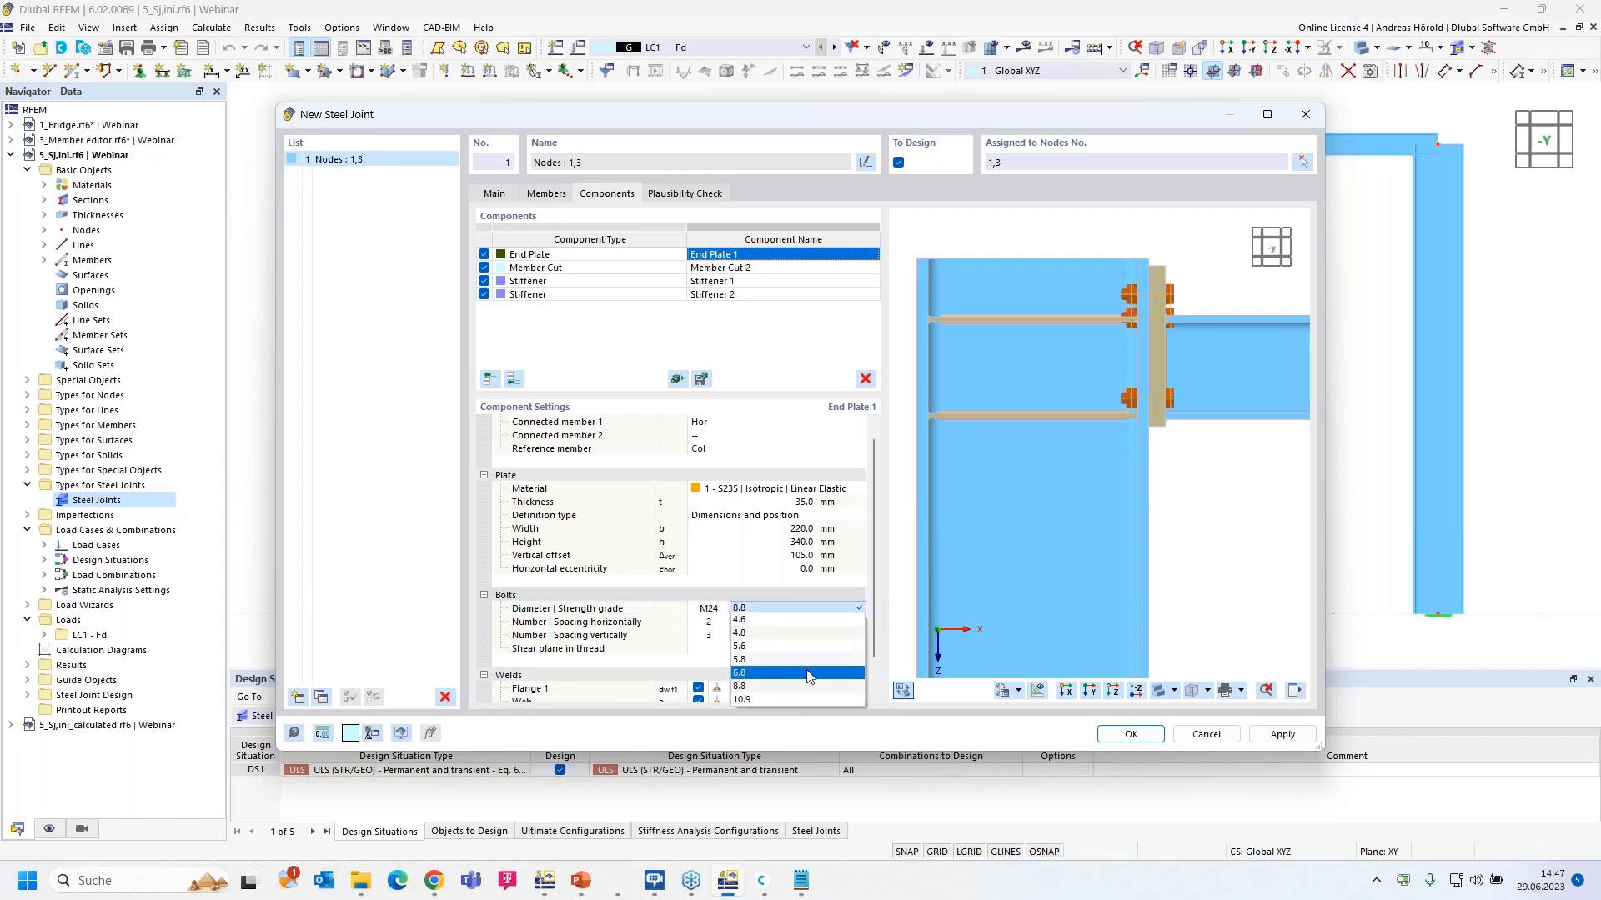
{"action": "left_click", "coordinate": [812, 700]}
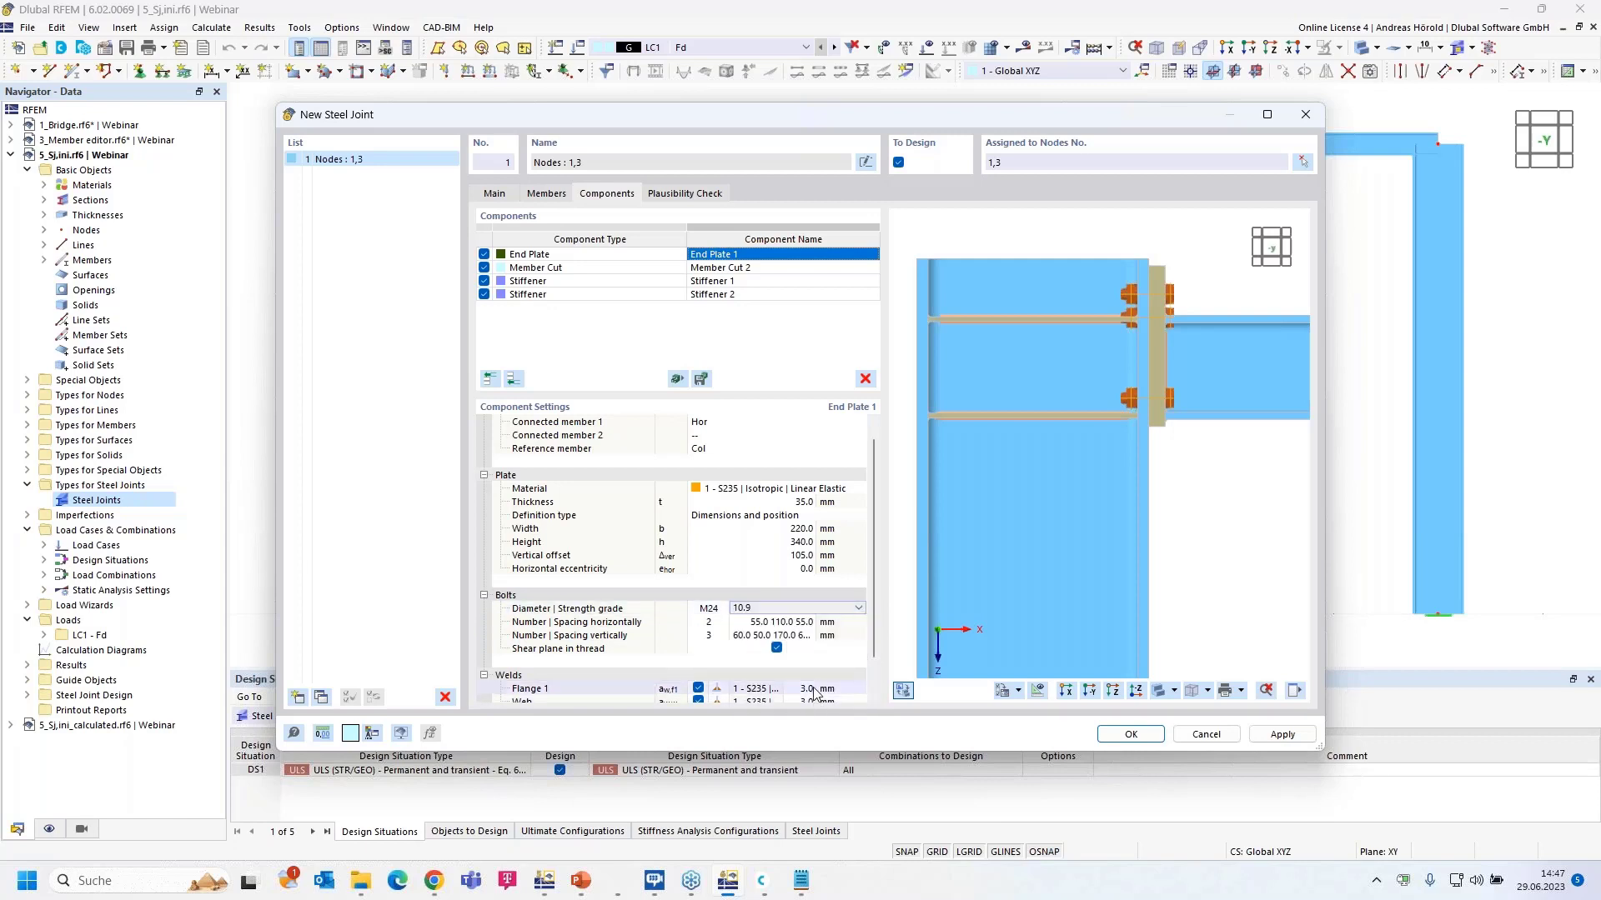
Step: Set the end plate's horizontal bolt edge spacing to 50 mm and the vertical bolt spacings to 55, 115 and 90 mm
{"action": "left_click", "coordinate": [784, 621]}
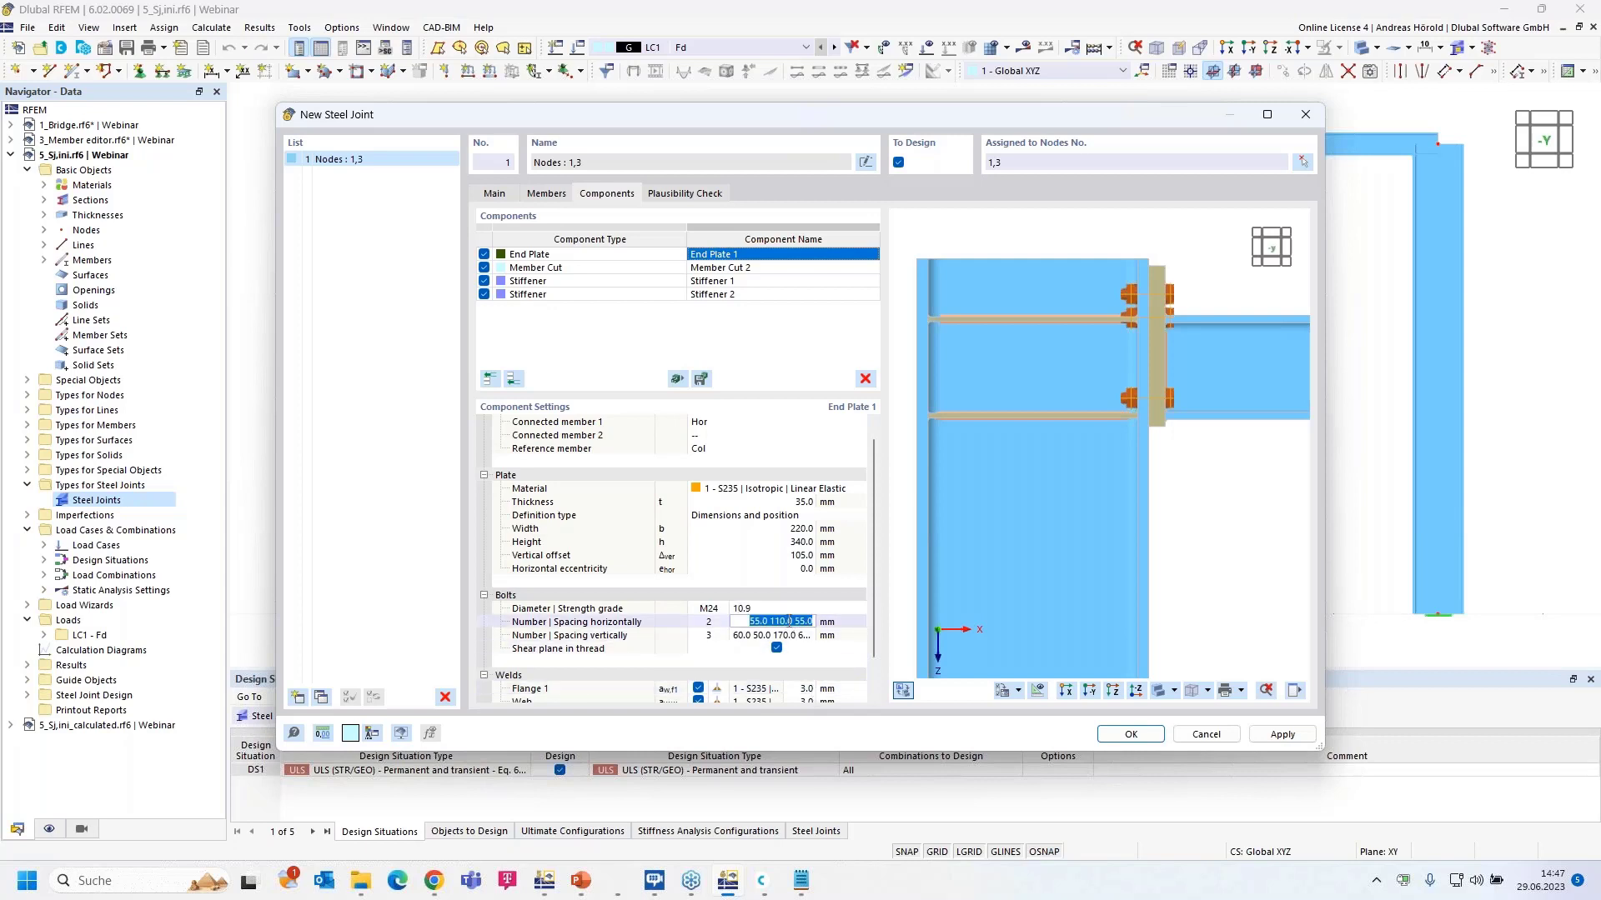
{"action": "type", "text": "50"}
{"action": "key", "text": "Tab"}
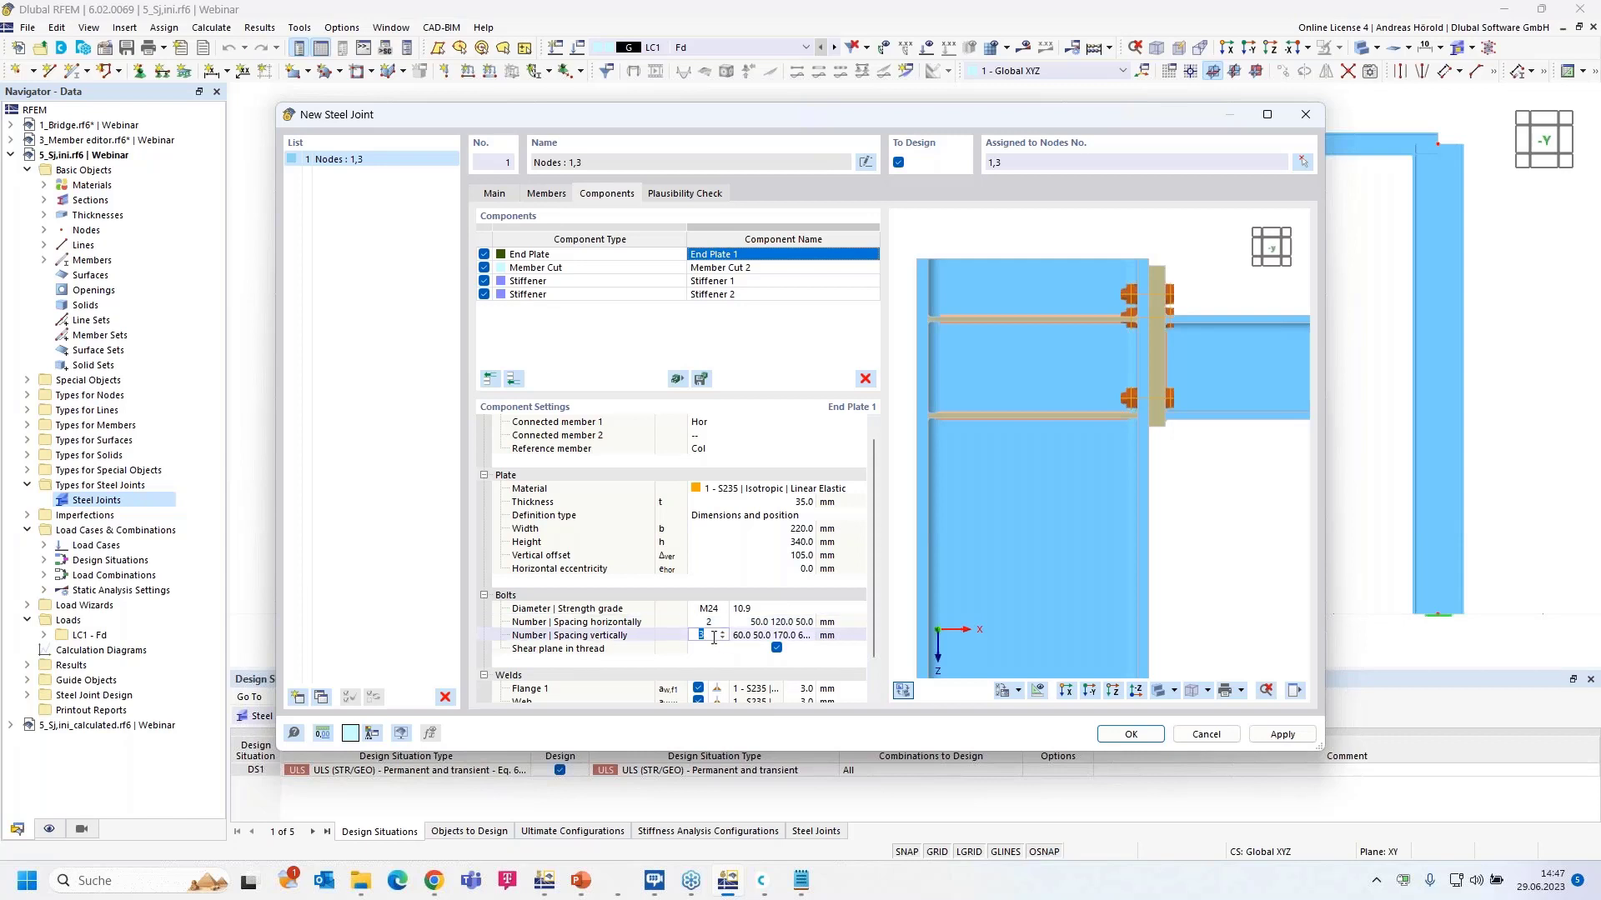
{"action": "left_click", "coordinate": [757, 637]}
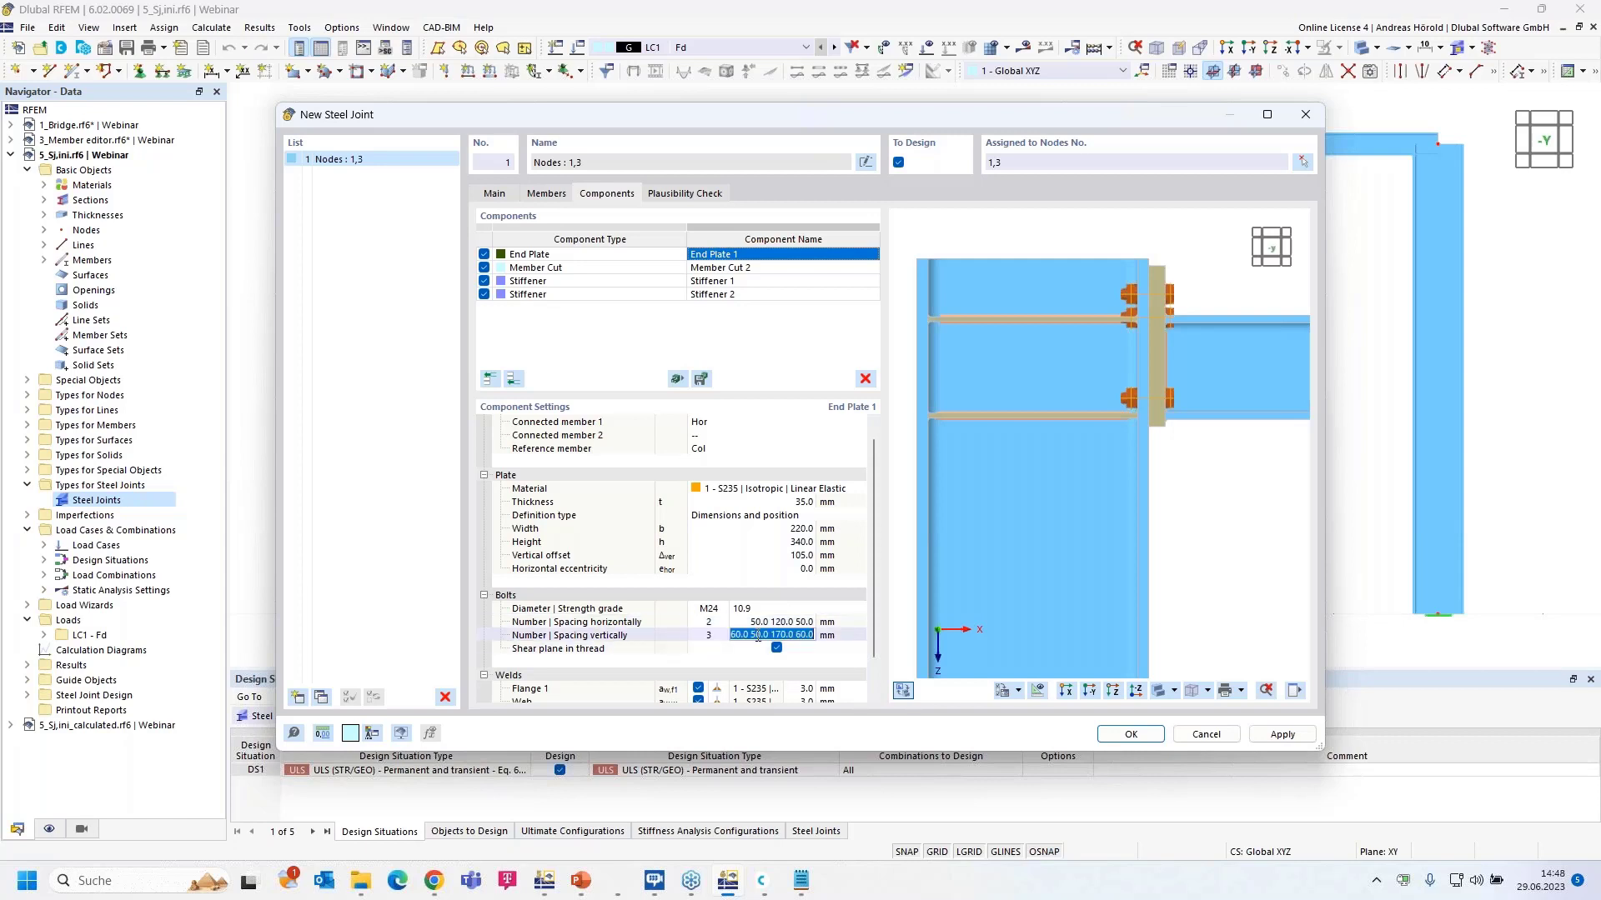
{"action": "type", "text": "55 11"}
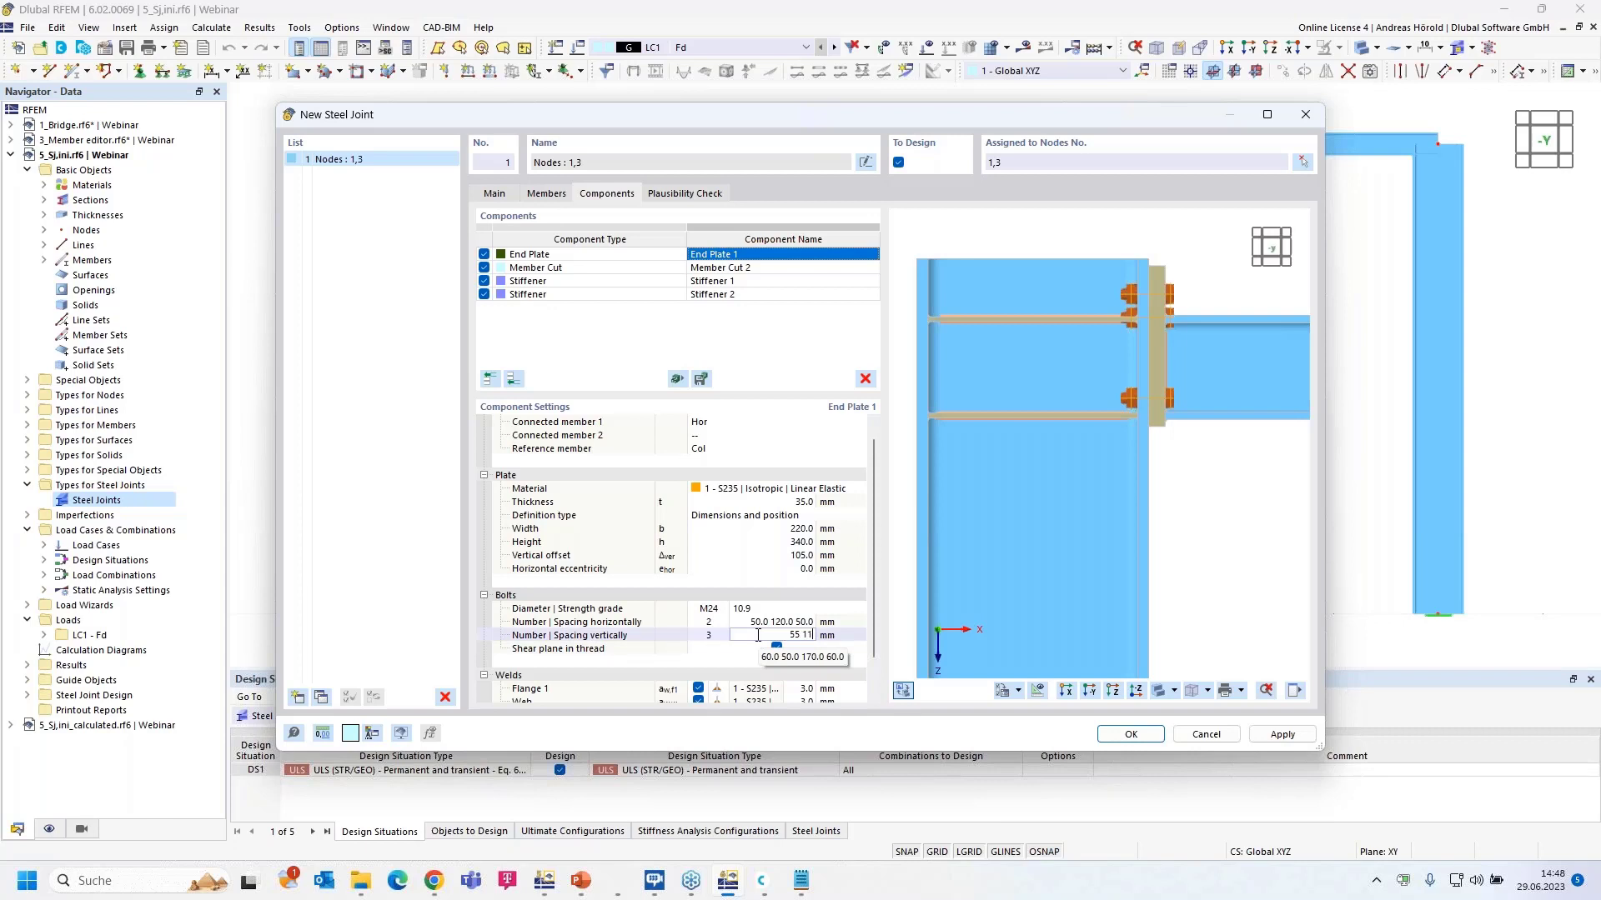
{"action": "type", "text": "5 90"}
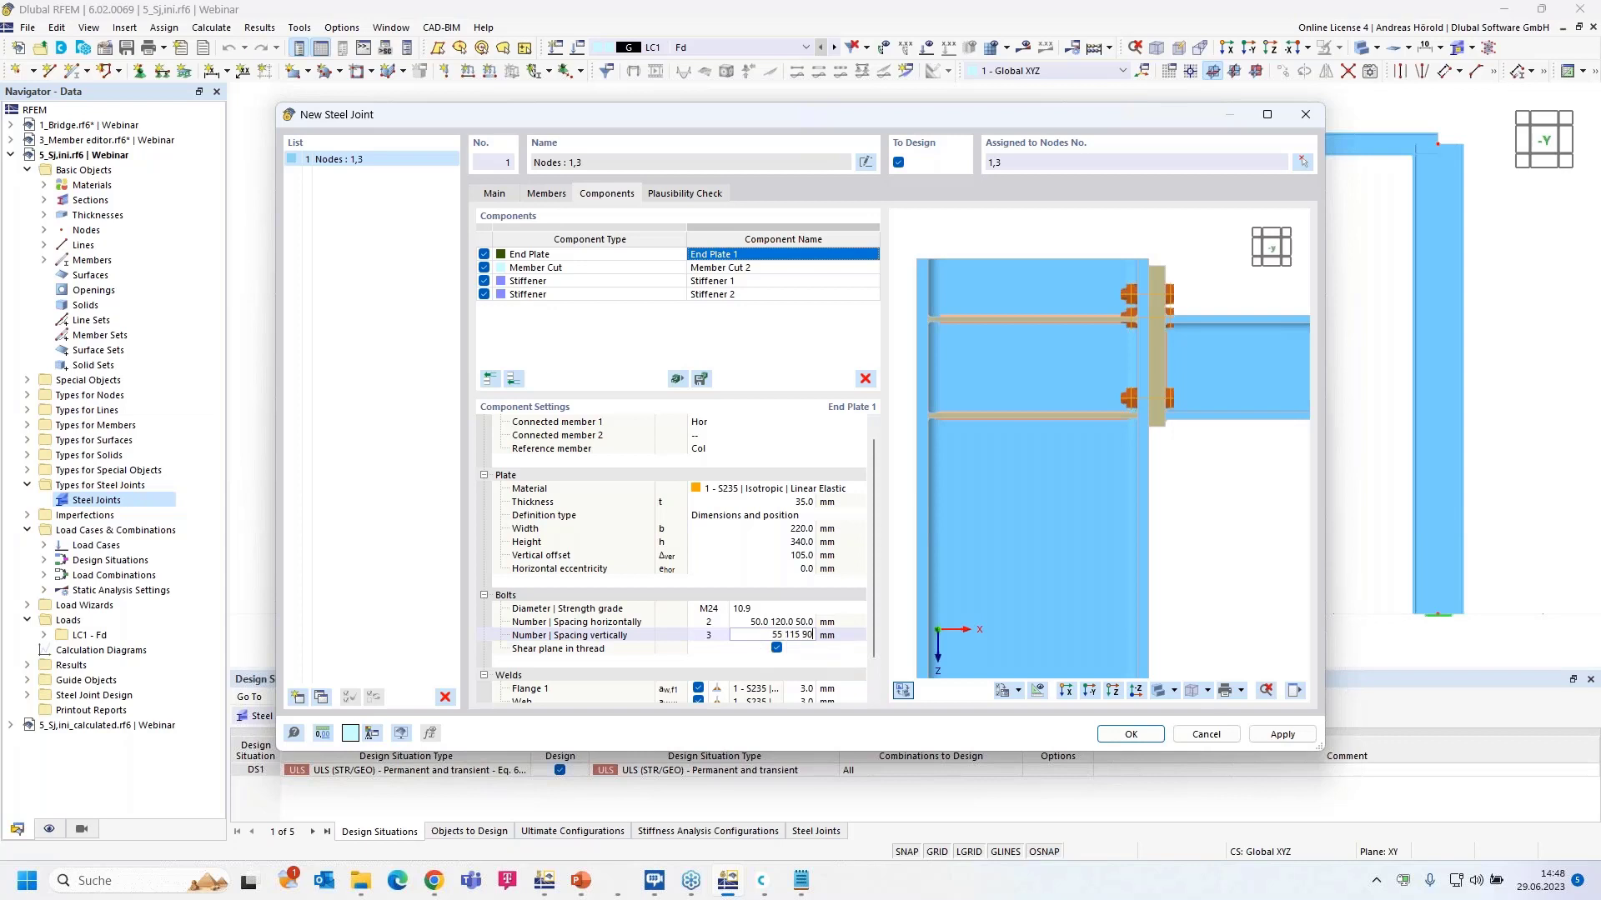
{"action": "key", "text": "Return"}
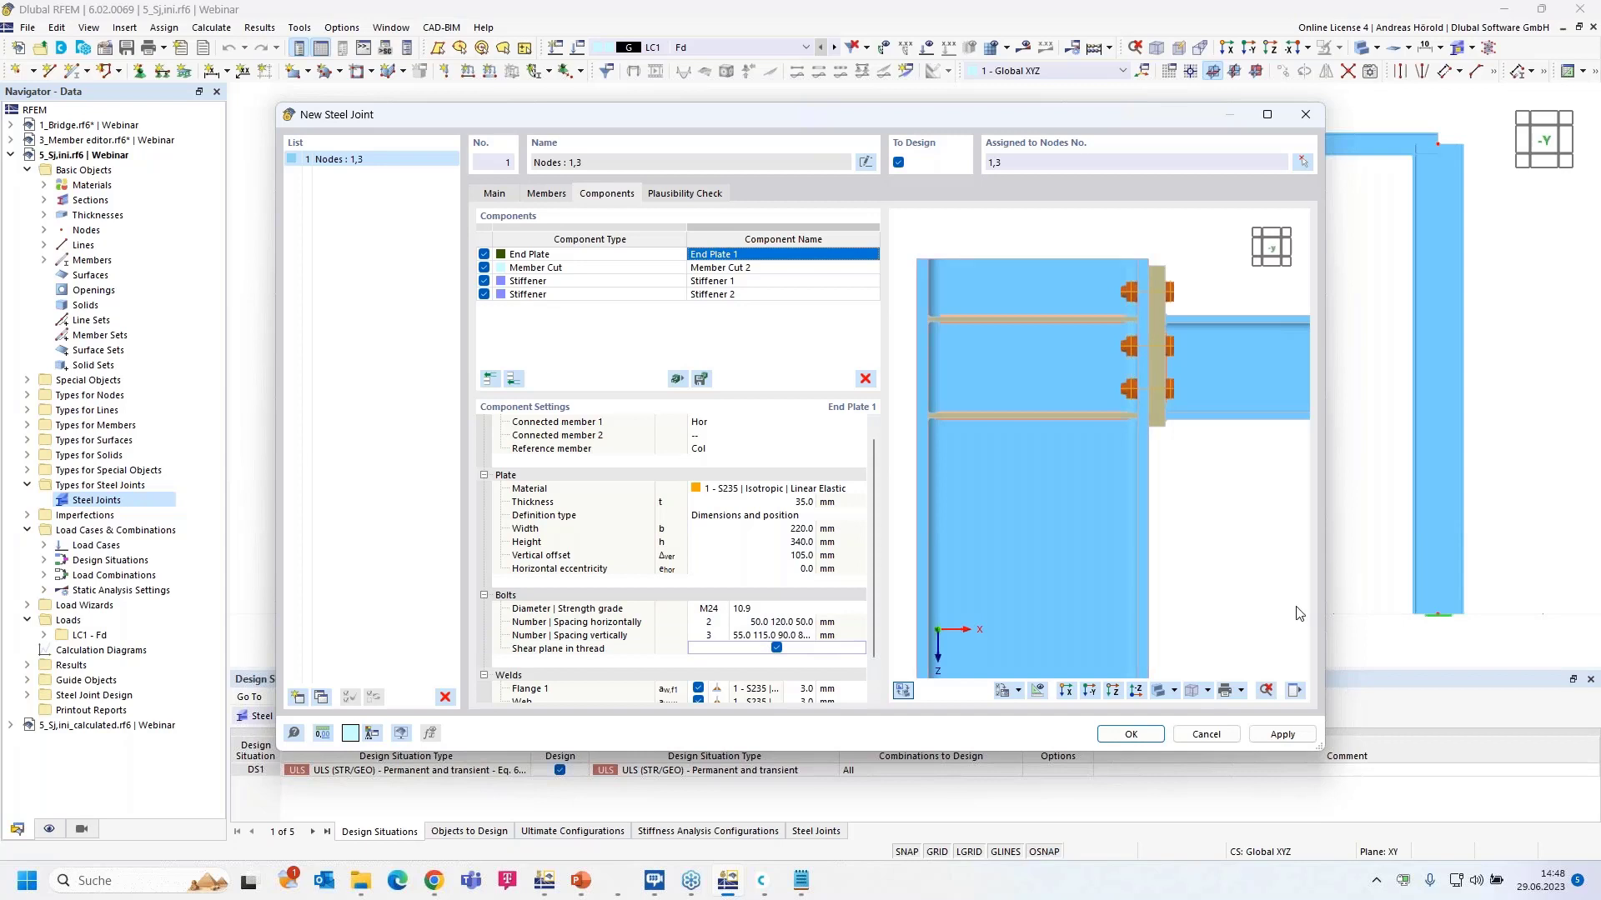
{"action": "left_click_drag", "start_coordinate": [1329, 606], "coordinate": [1455, 607]}
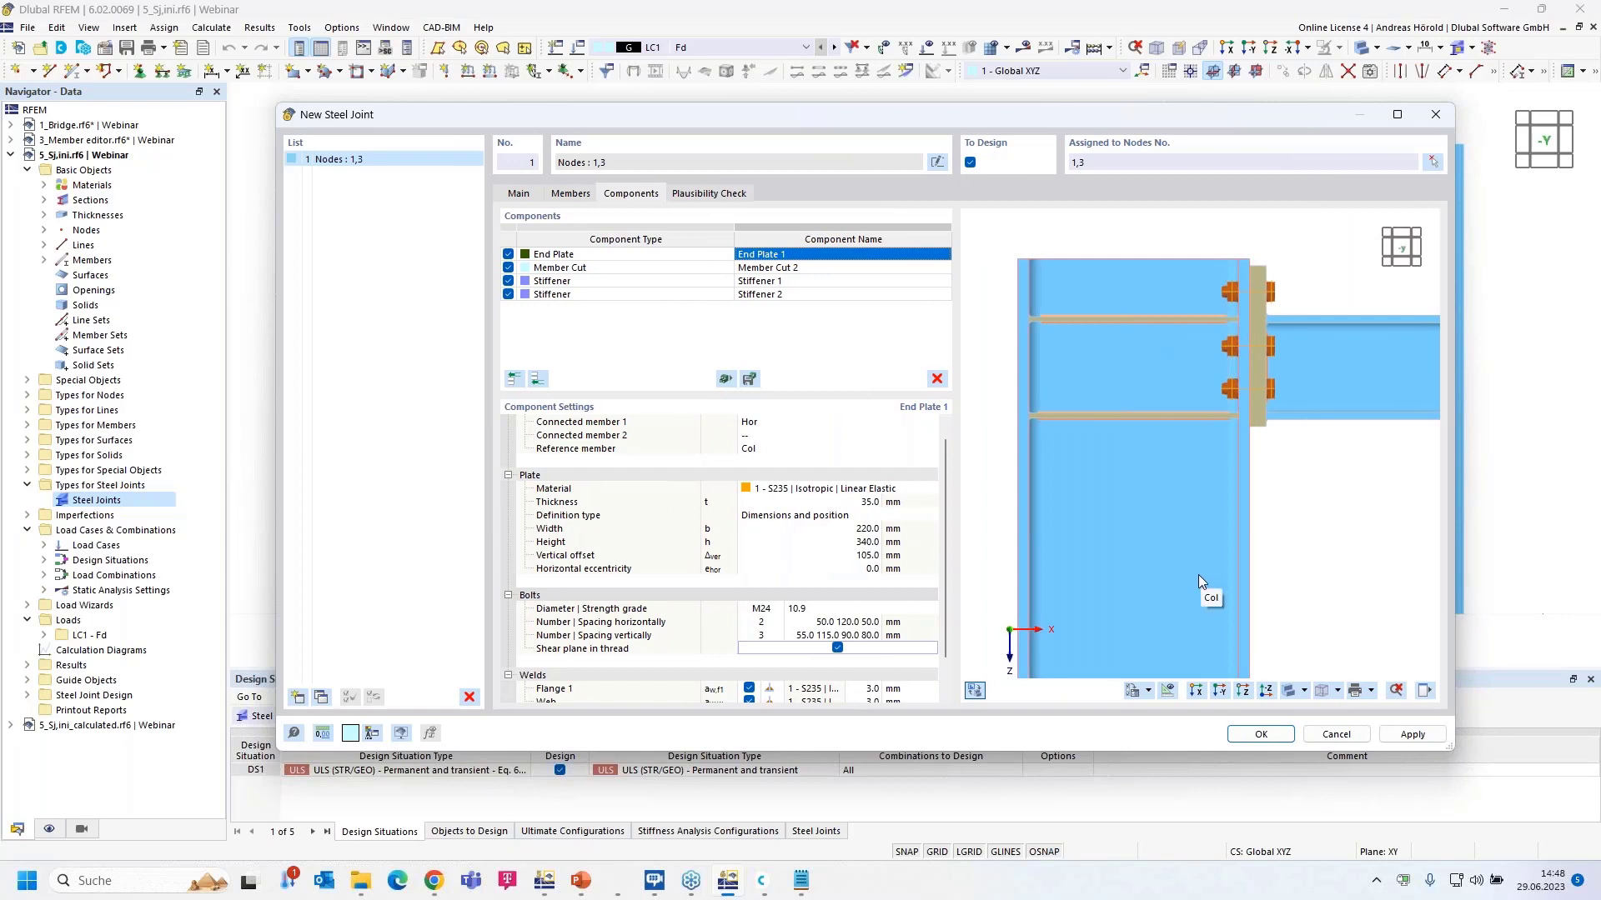
Step: Disable the shear plane in thread option and set the end plate welds to 8 mm on both flanges and 5 mm on the web
{"action": "scroll", "coordinate": [877, 648], "scroll_direction": "down", "scroll_amount": 1}
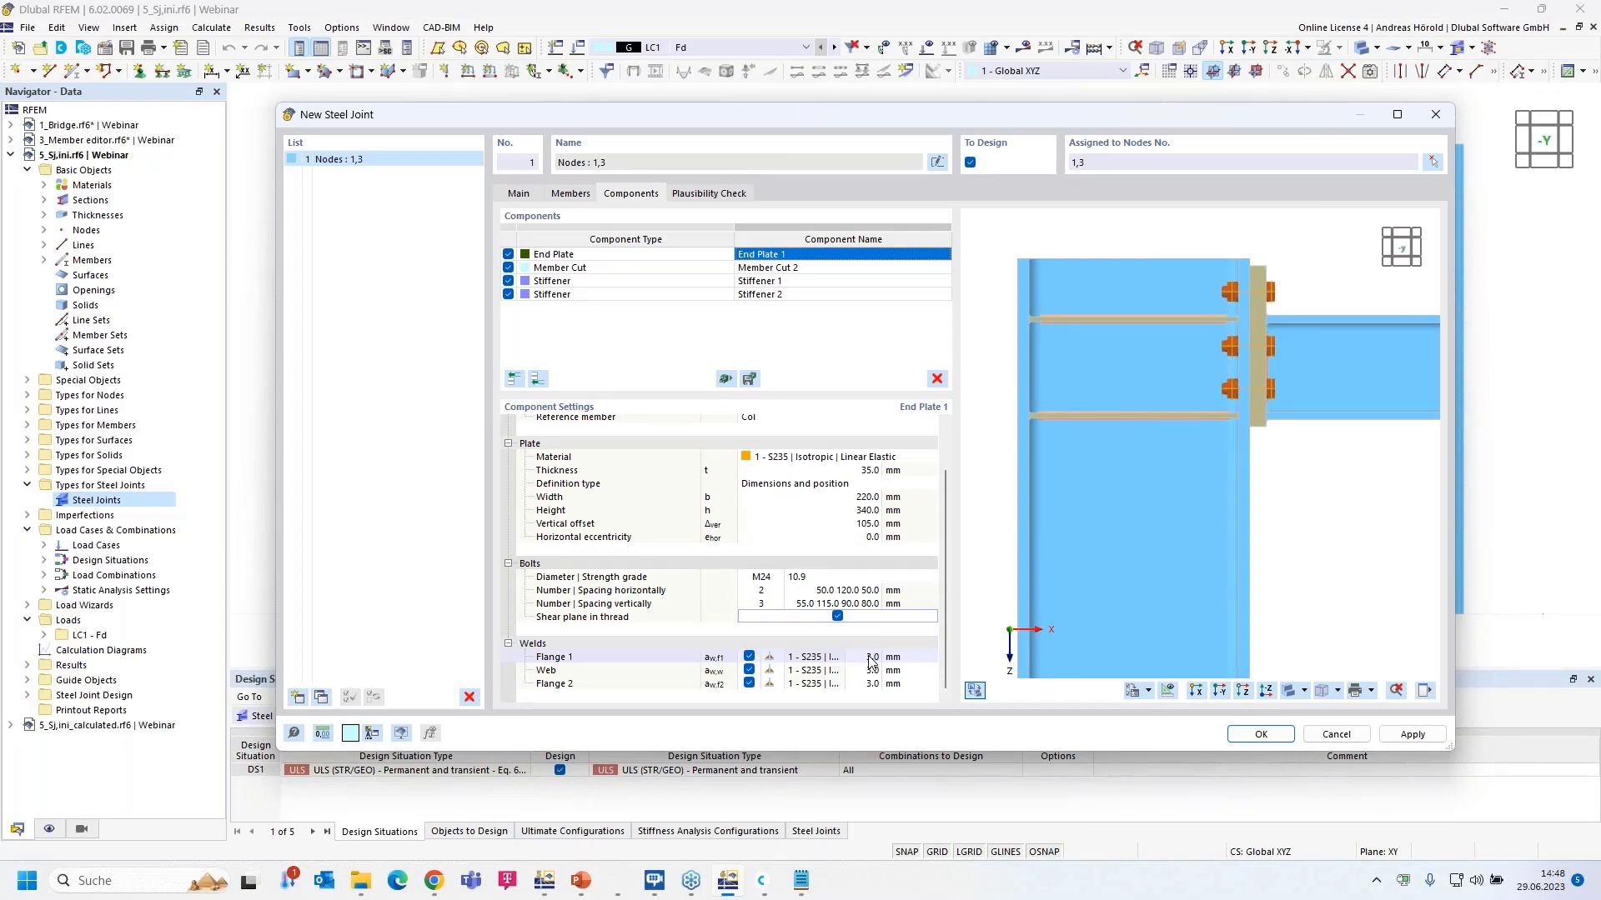
{"action": "left_click", "coordinate": [838, 618]}
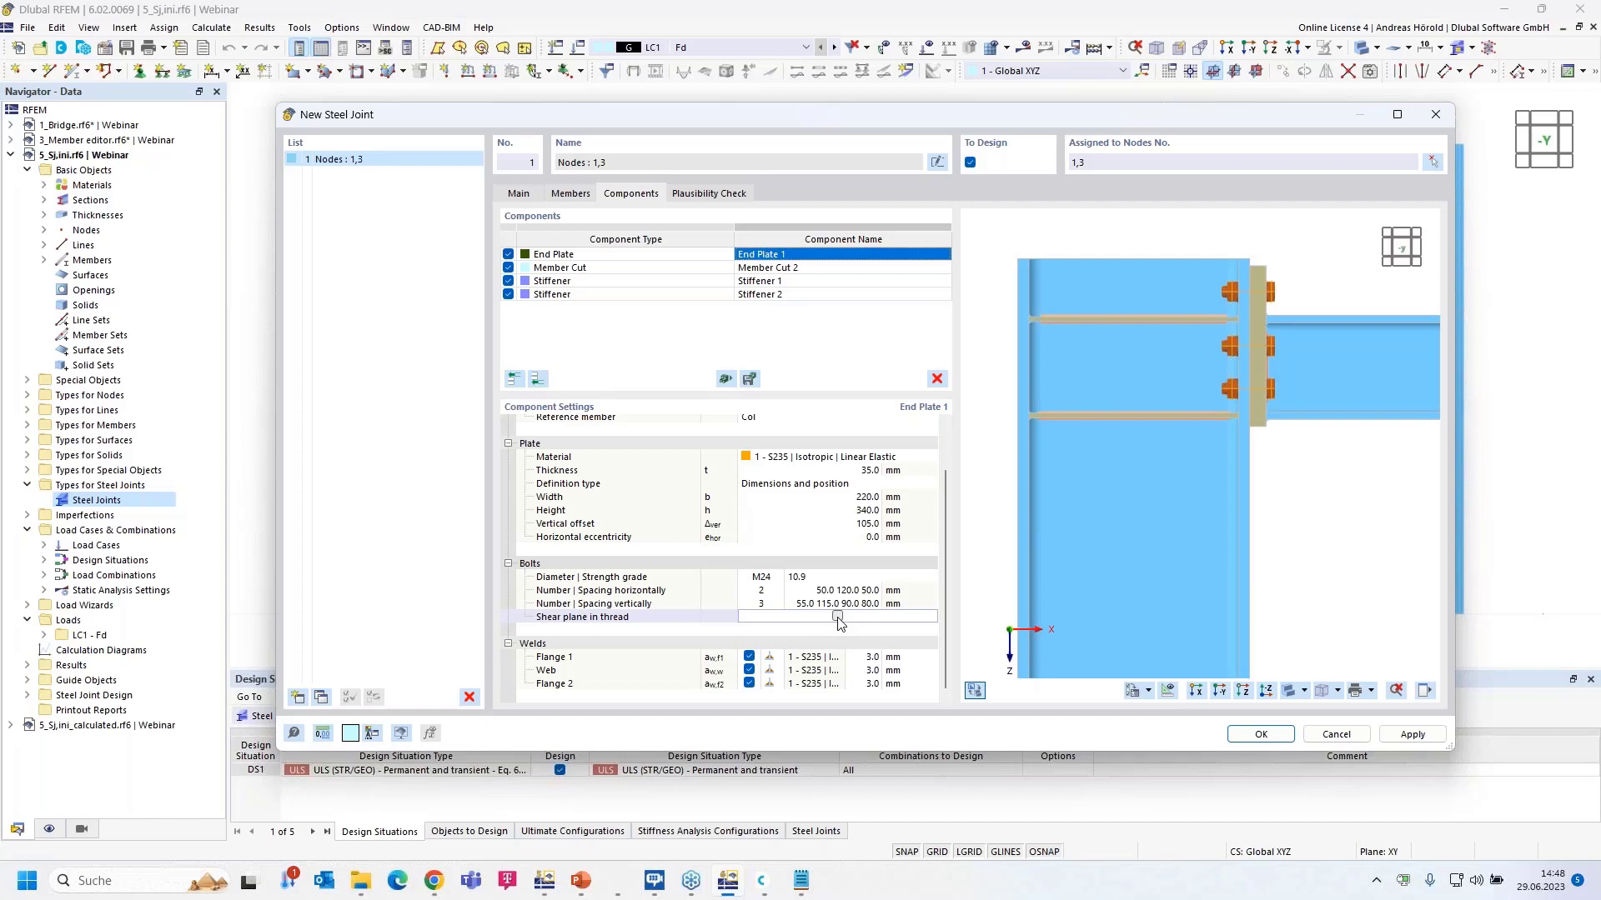
{"action": "left_click", "coordinate": [872, 660]}
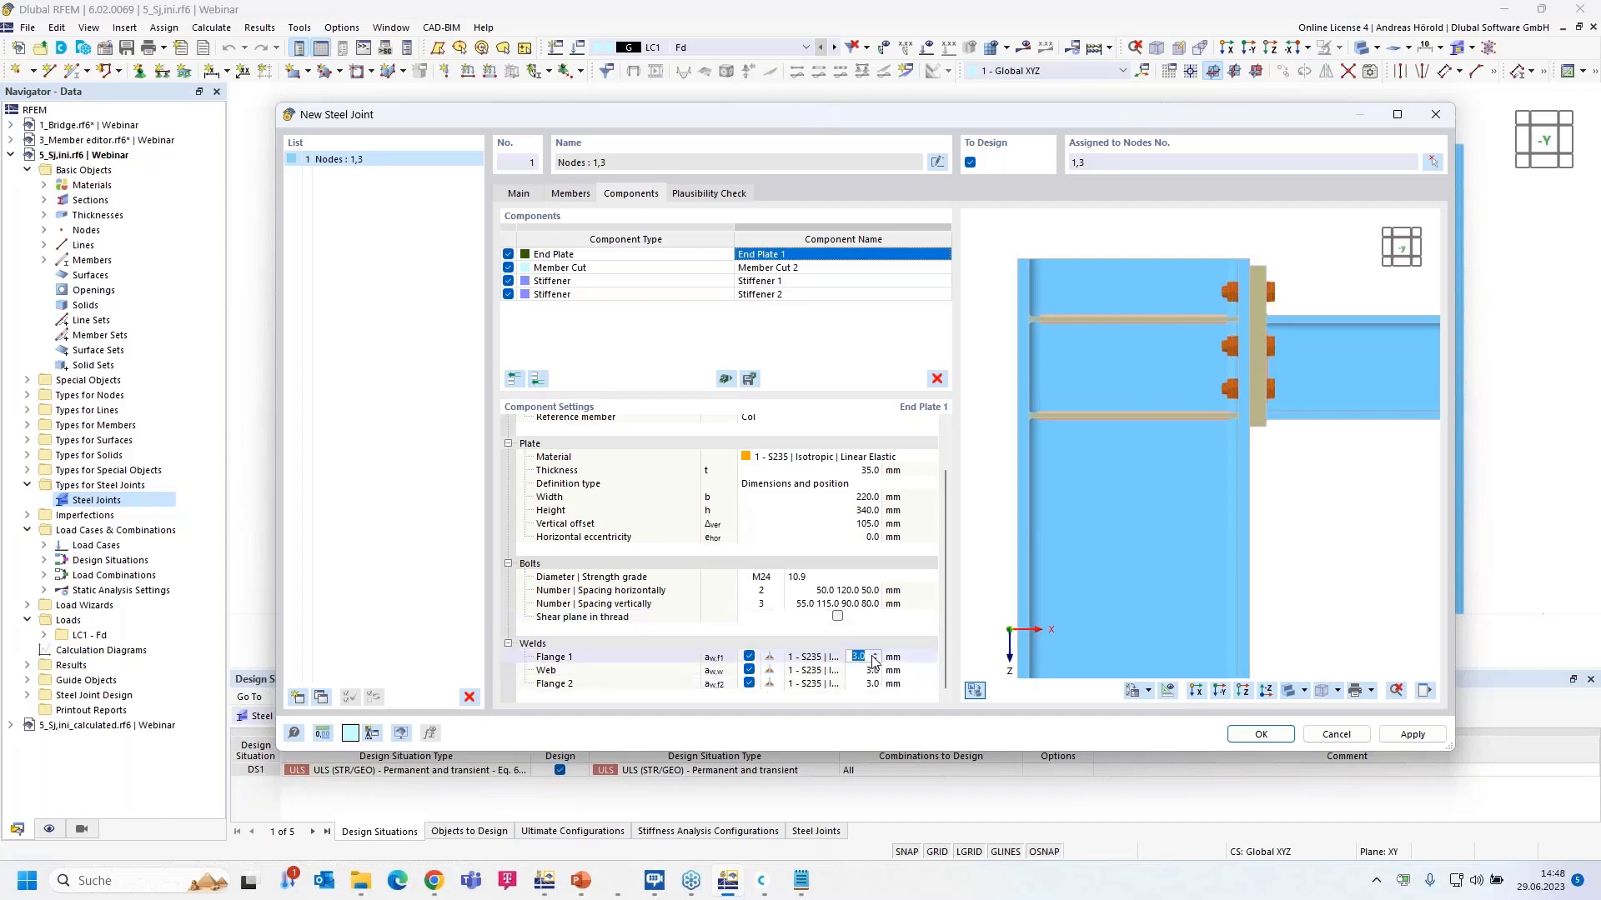
{"action": "type", "text": "8"}
{"action": "left_click", "coordinate": [873, 672]}
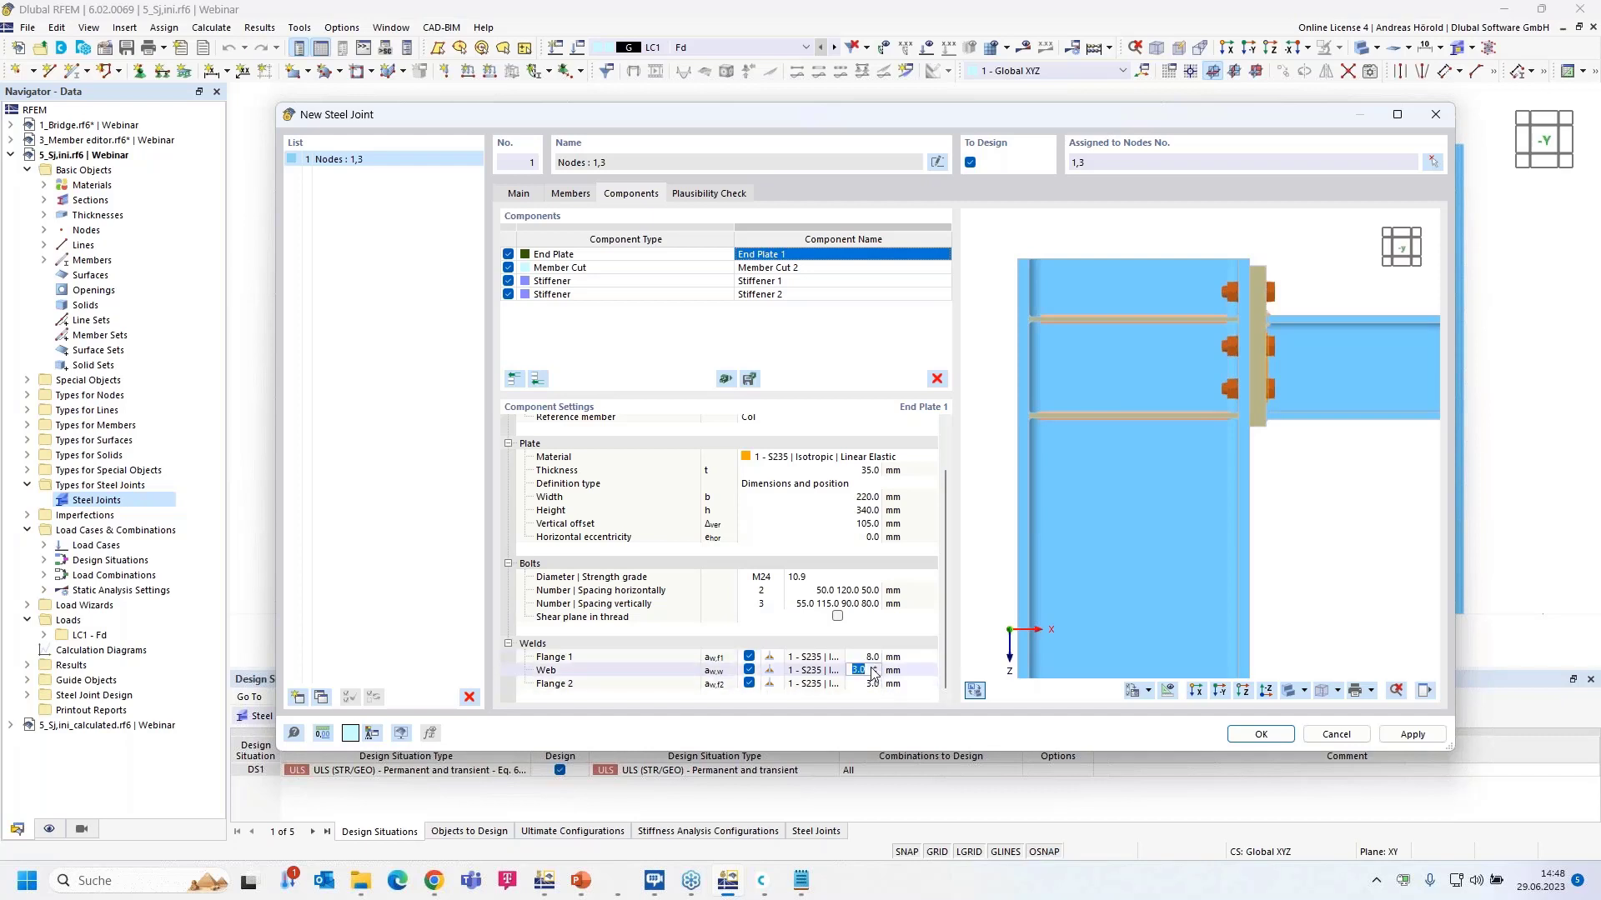
{"action": "type", "text": "5"}
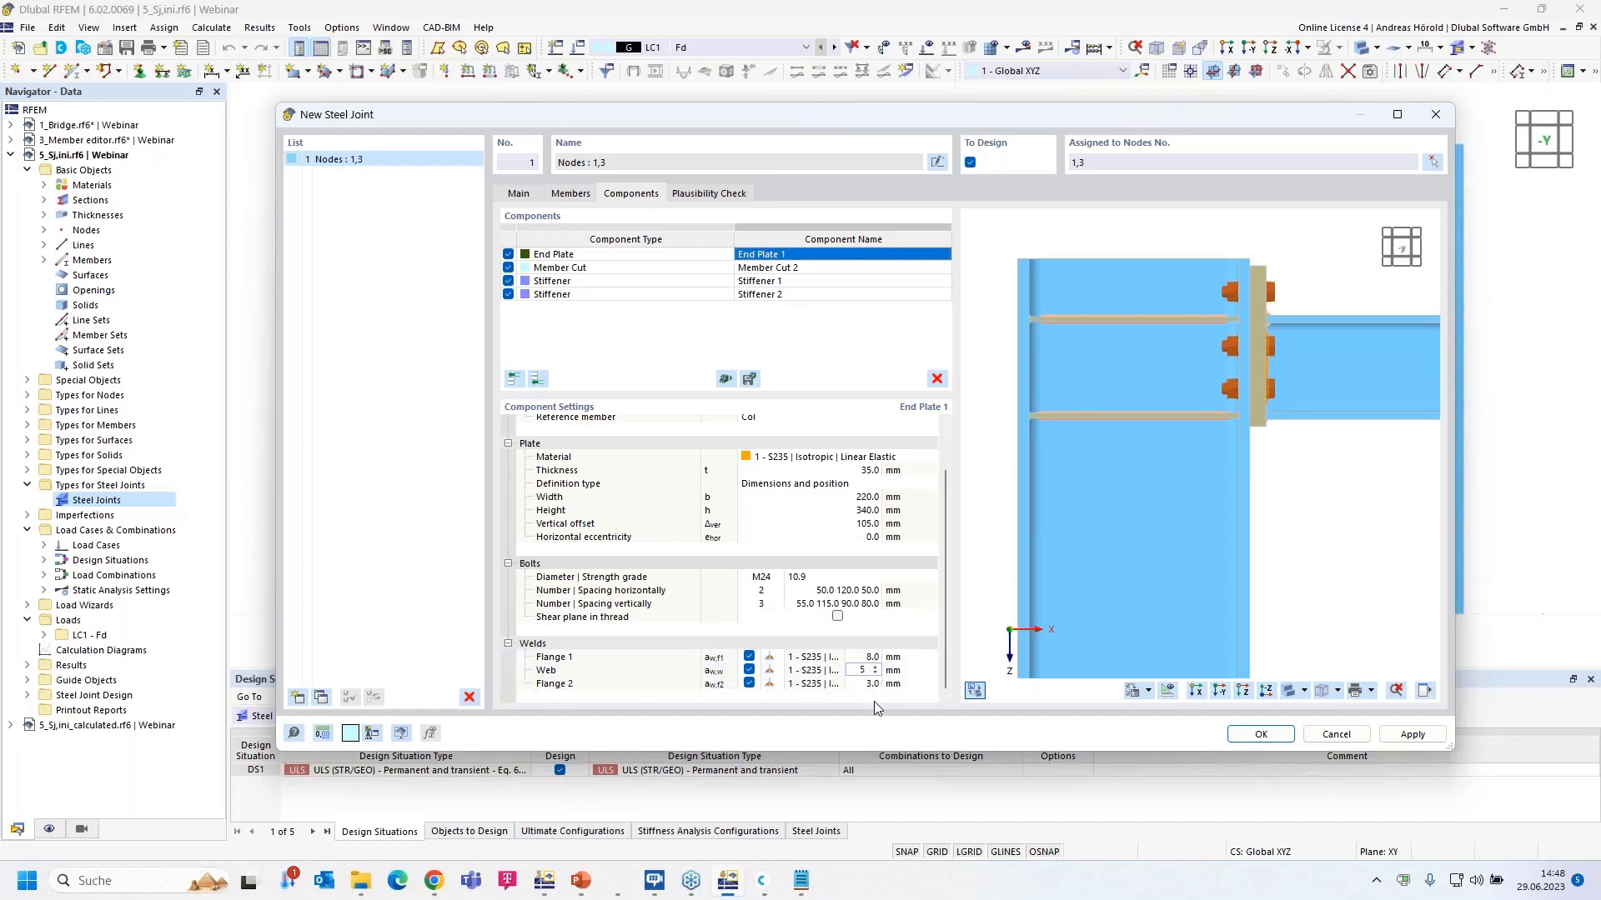
{"action": "left_click", "coordinate": [873, 685]}
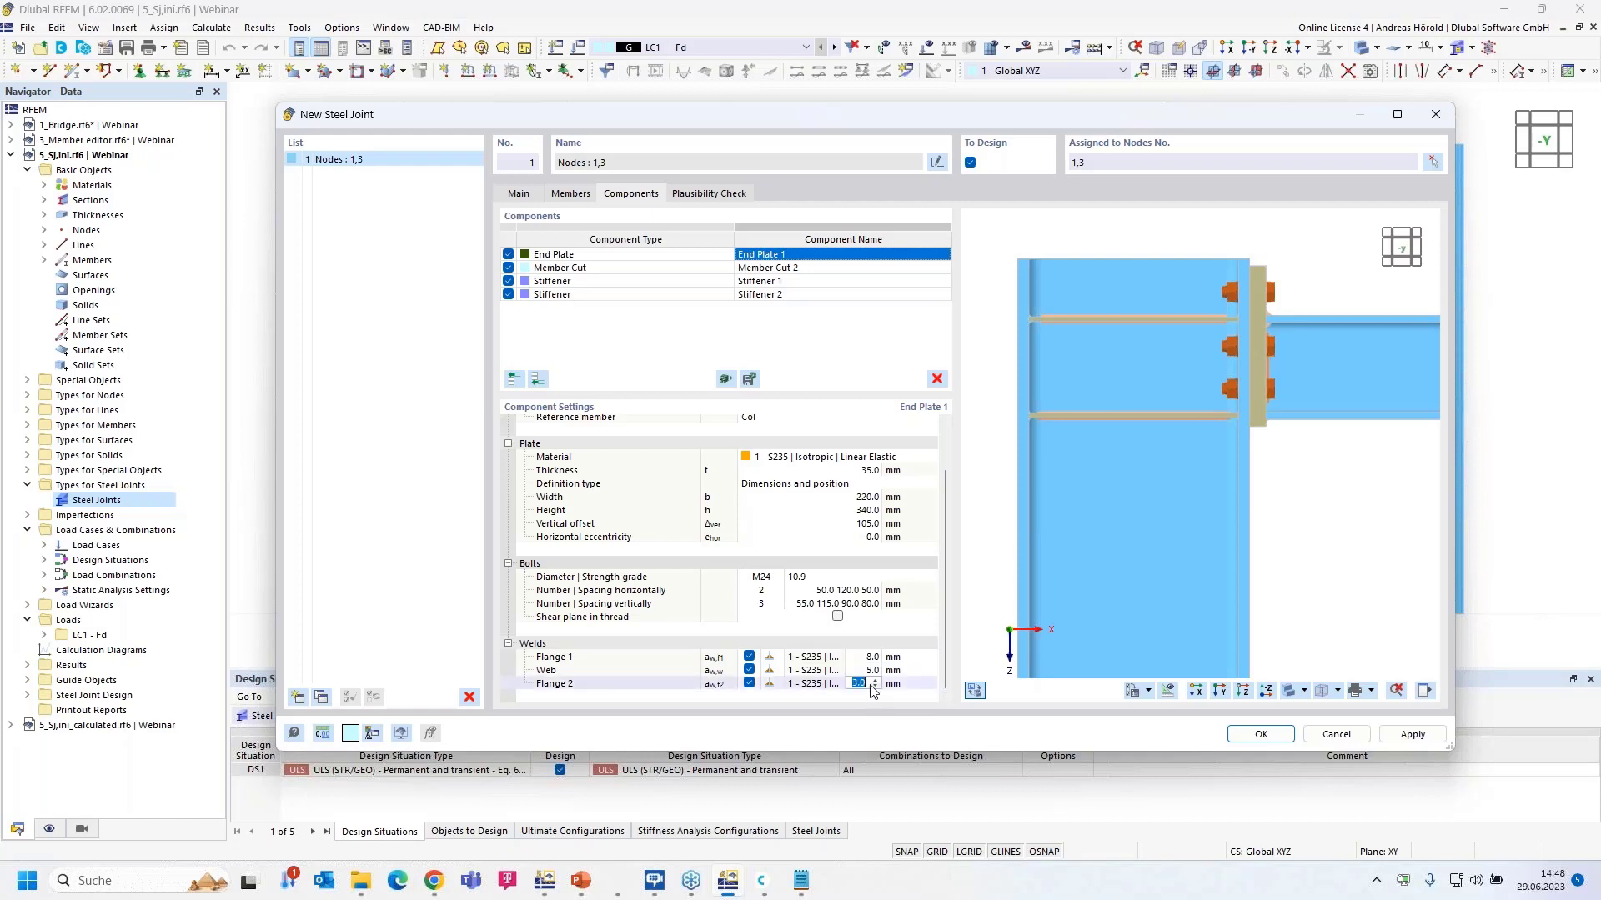
{"action": "type", "text": "5"}
{"action": "left_click", "coordinate": [931, 659]}
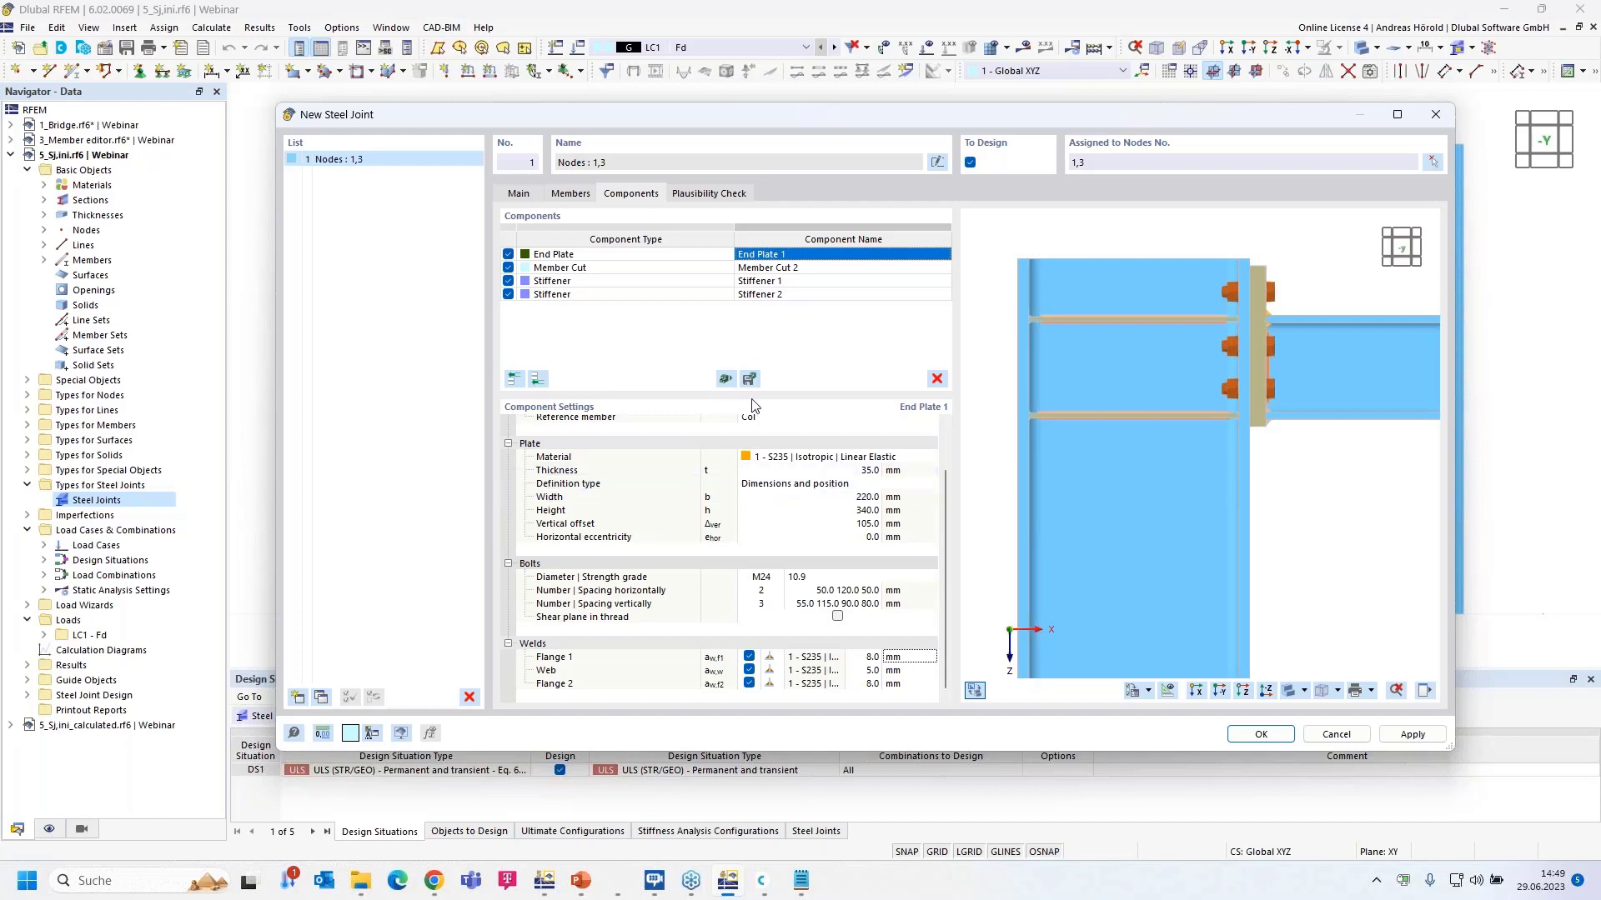
Step: Delete the Stiffener 2 component from the steel joint
{"action": "left_click", "coordinate": [813, 283]}
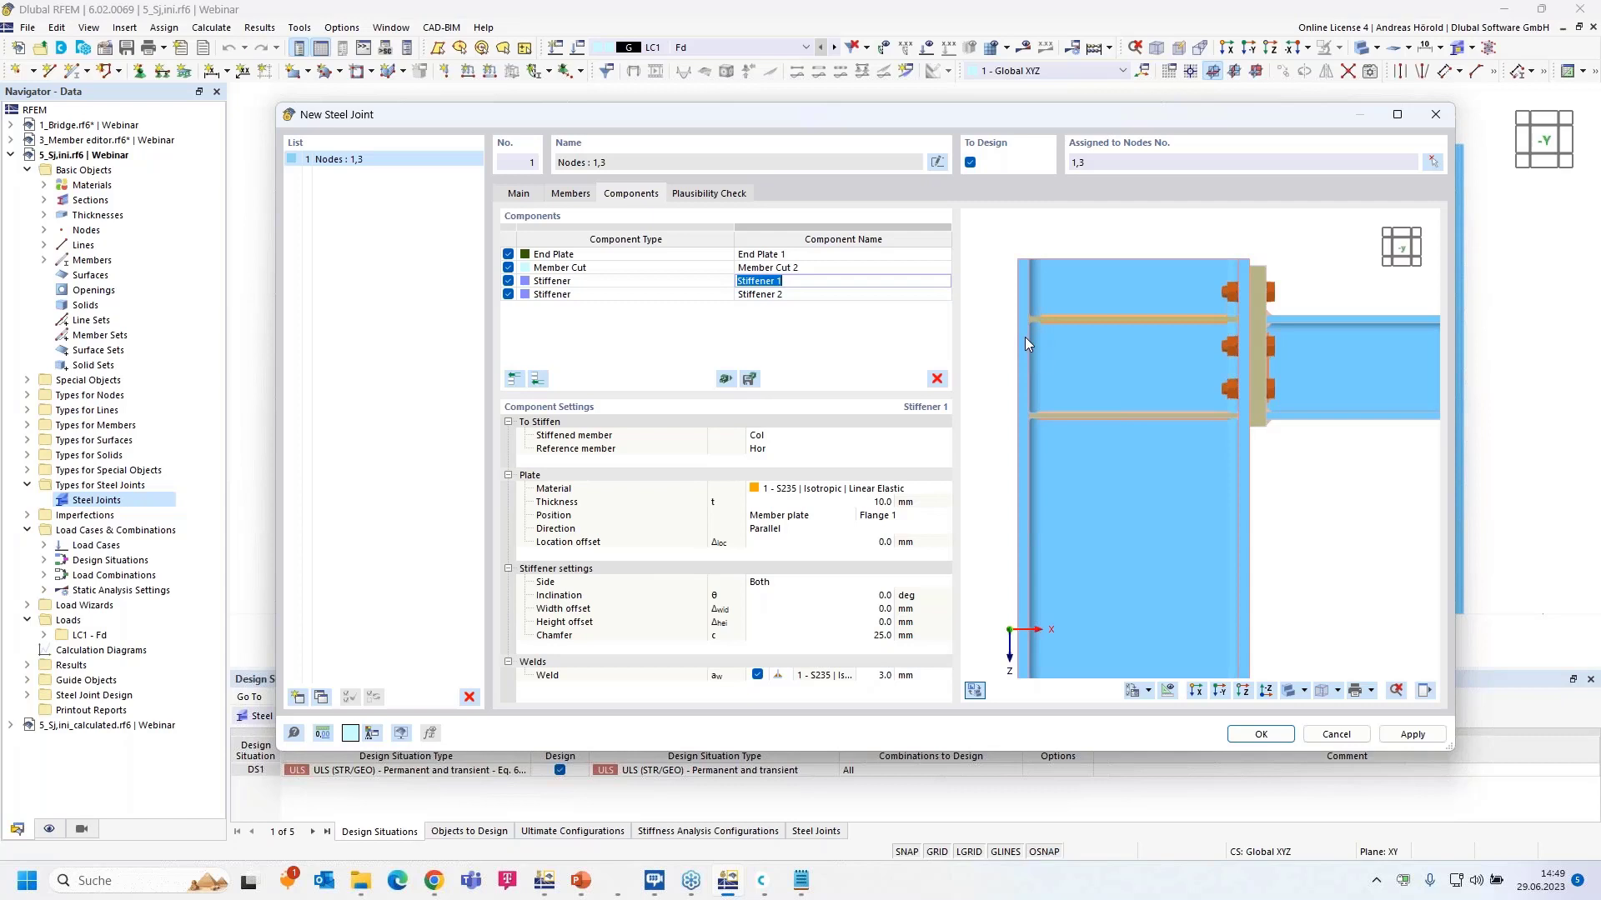
{"action": "left_click", "coordinate": [812, 296]}
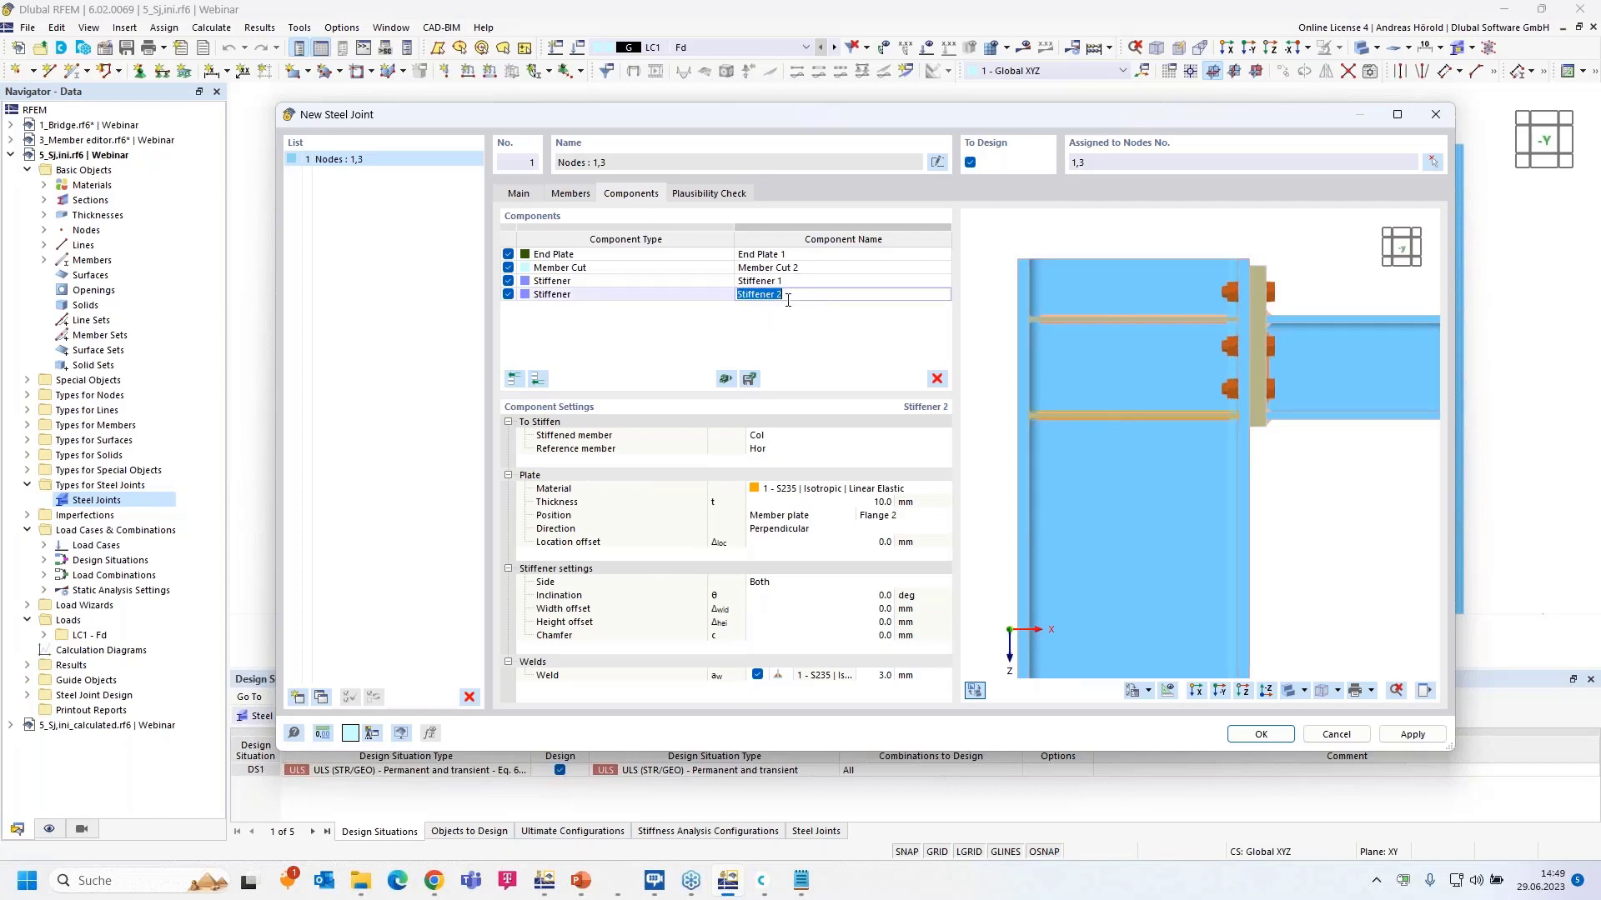
{"action": "left_click", "coordinate": [669, 296]}
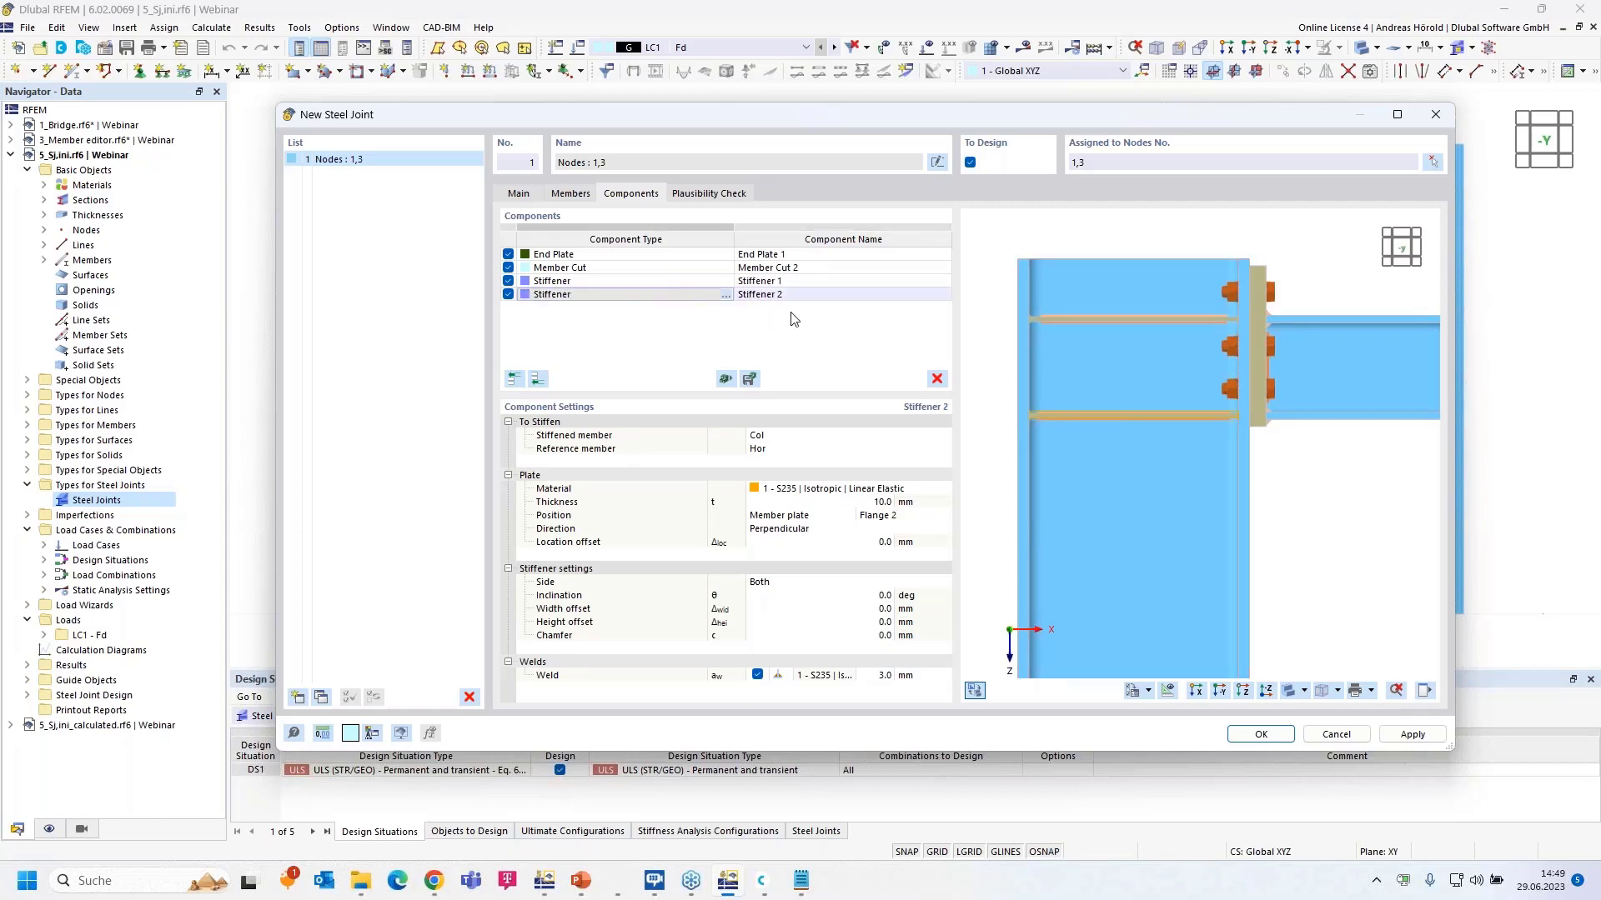
{"action": "left_click", "coordinate": [936, 380]}
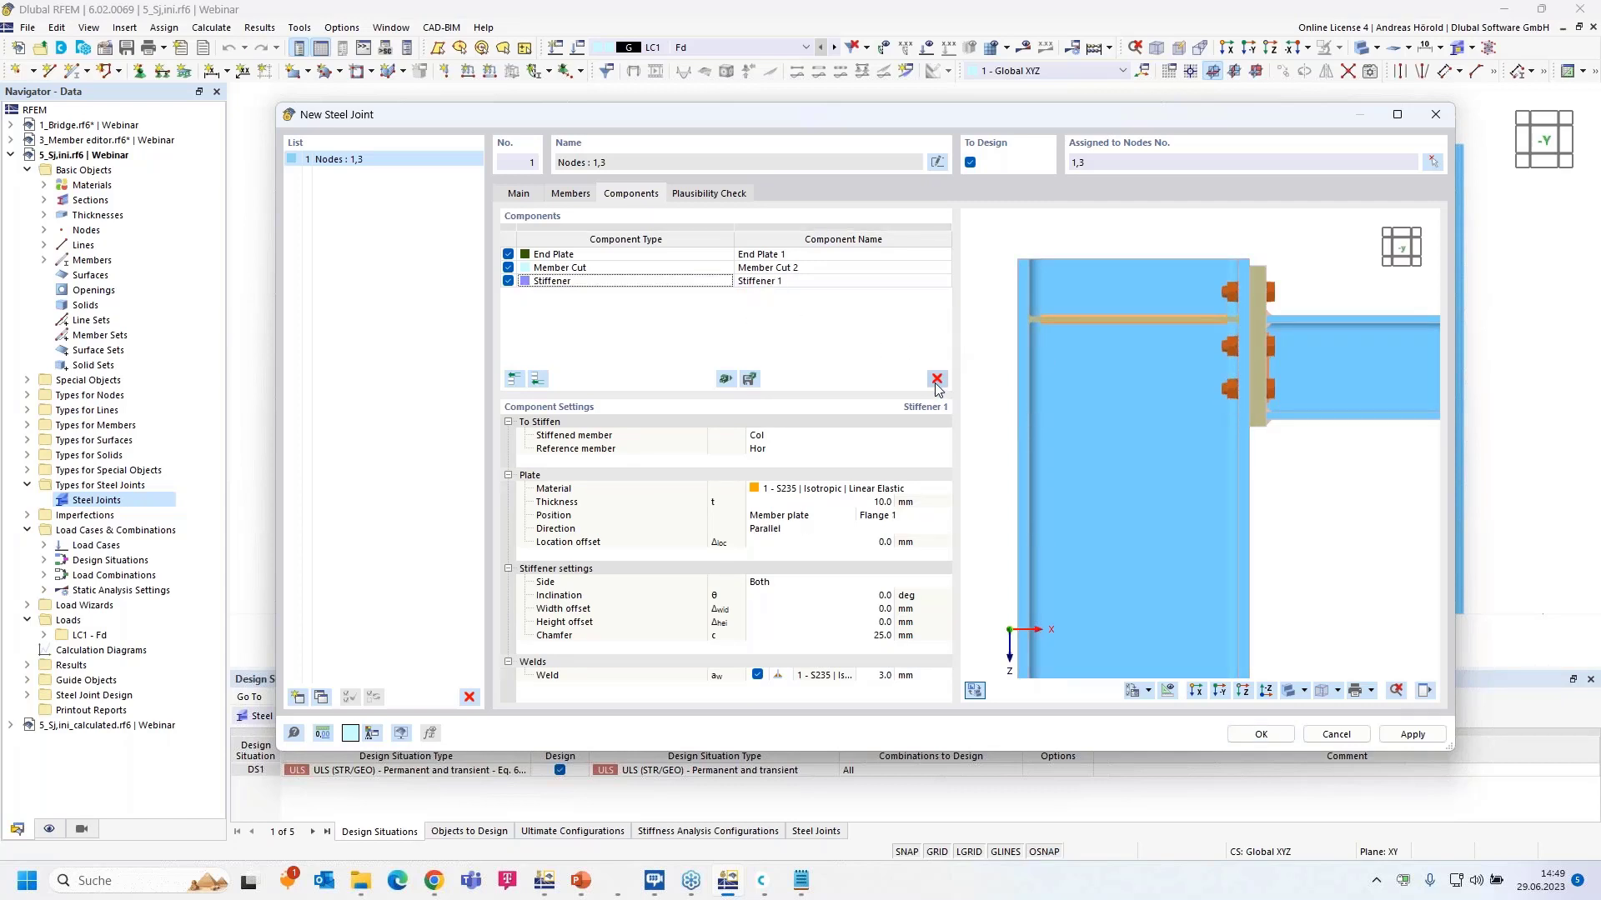
Step: Set the plate position of Stiffener 1 to Both so it stiffens the column at both beam flanges
{"action": "left_click", "coordinate": [823, 284]}
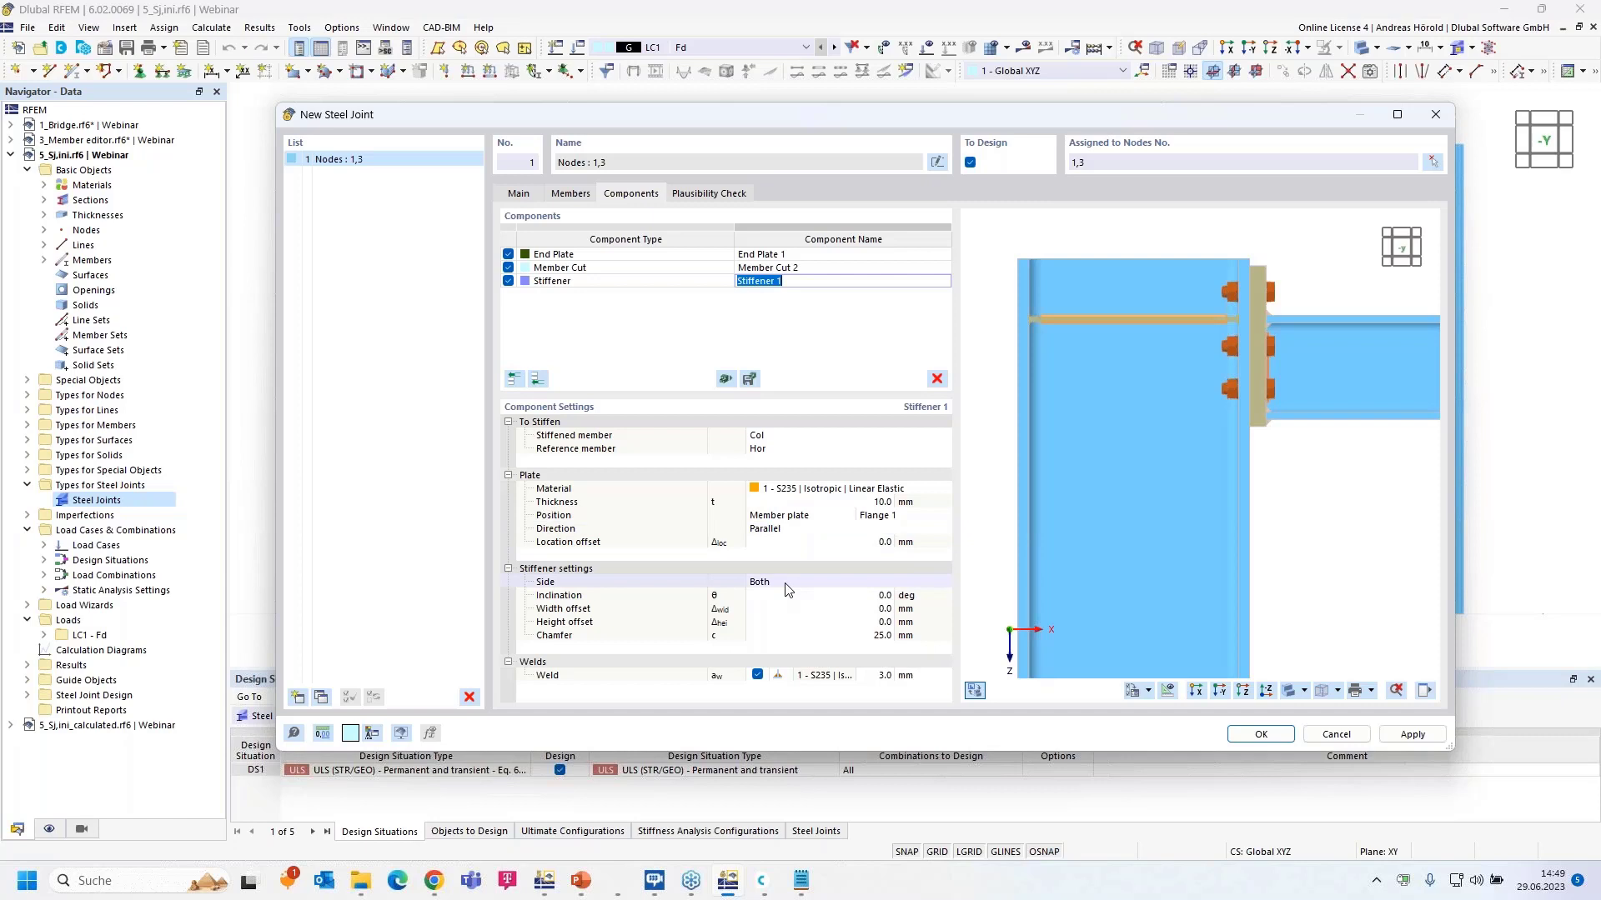
{"action": "left_click", "coordinate": [803, 517]}
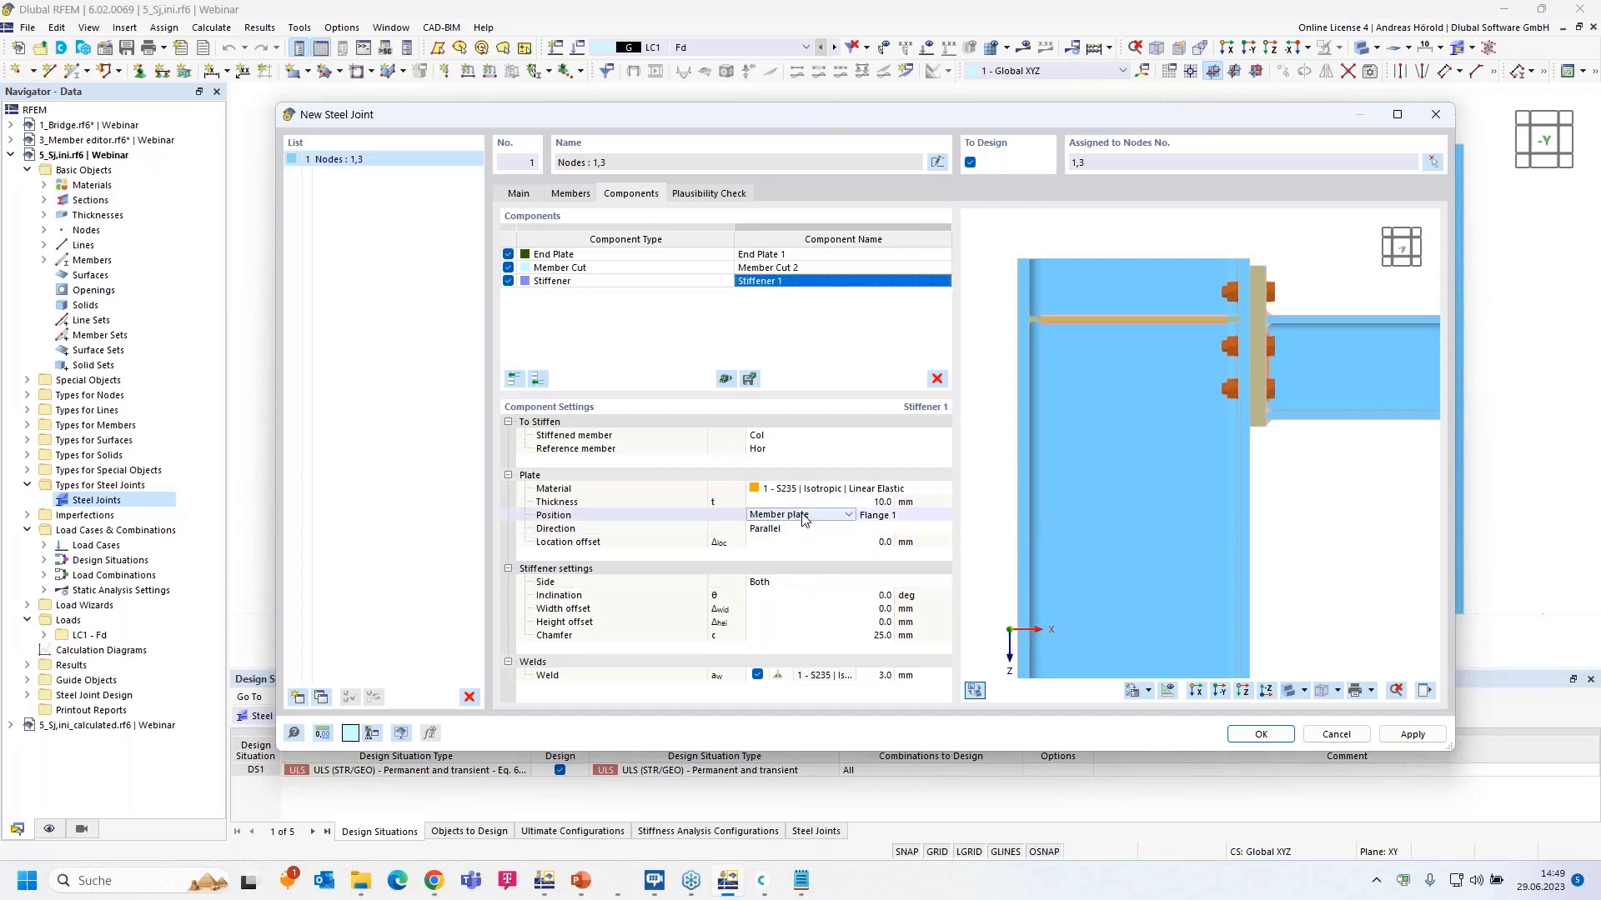
{"action": "left_click", "coordinate": [802, 517]}
{"action": "left_click", "coordinate": [795, 557]}
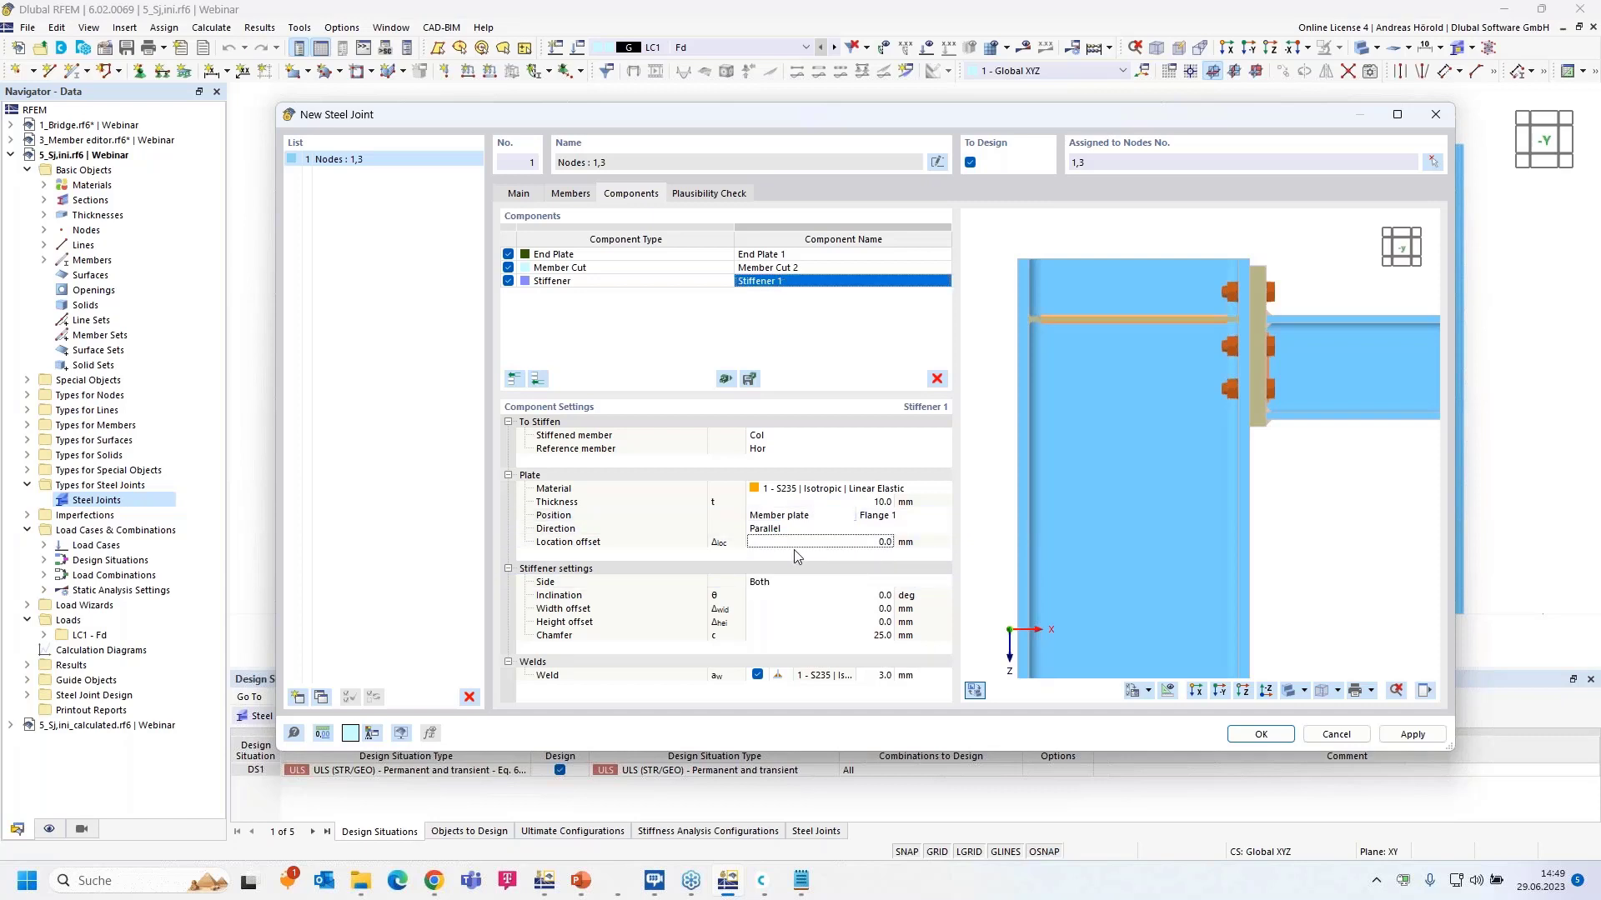
{"action": "left_click", "coordinate": [832, 517]}
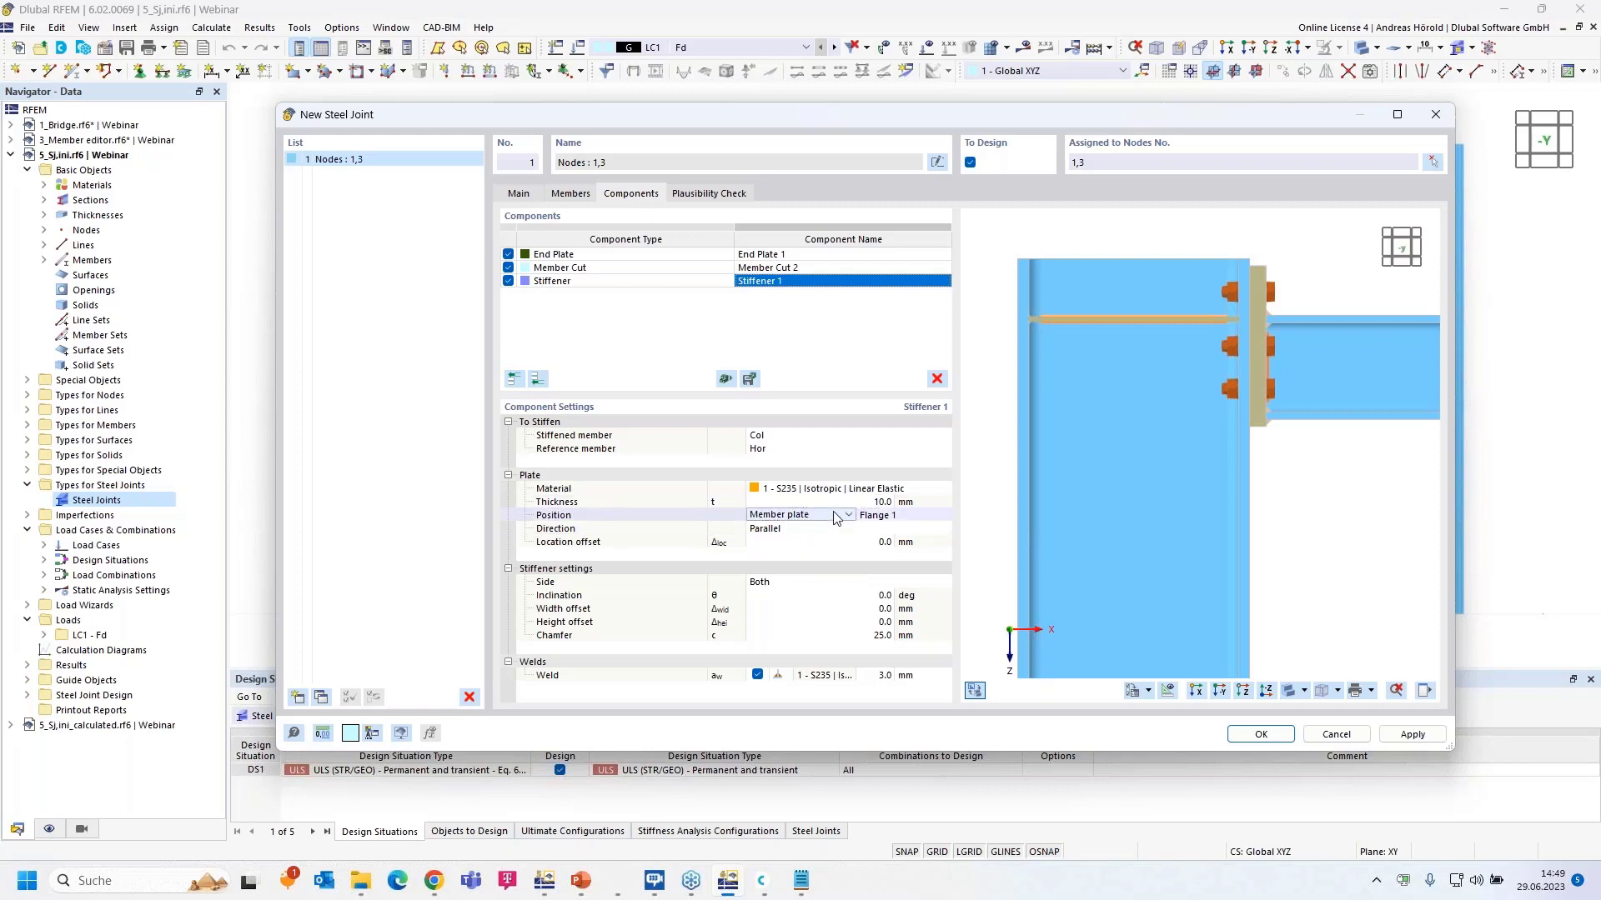
{"action": "left_click", "coordinate": [836, 517]}
{"action": "left_click", "coordinate": [825, 555]}
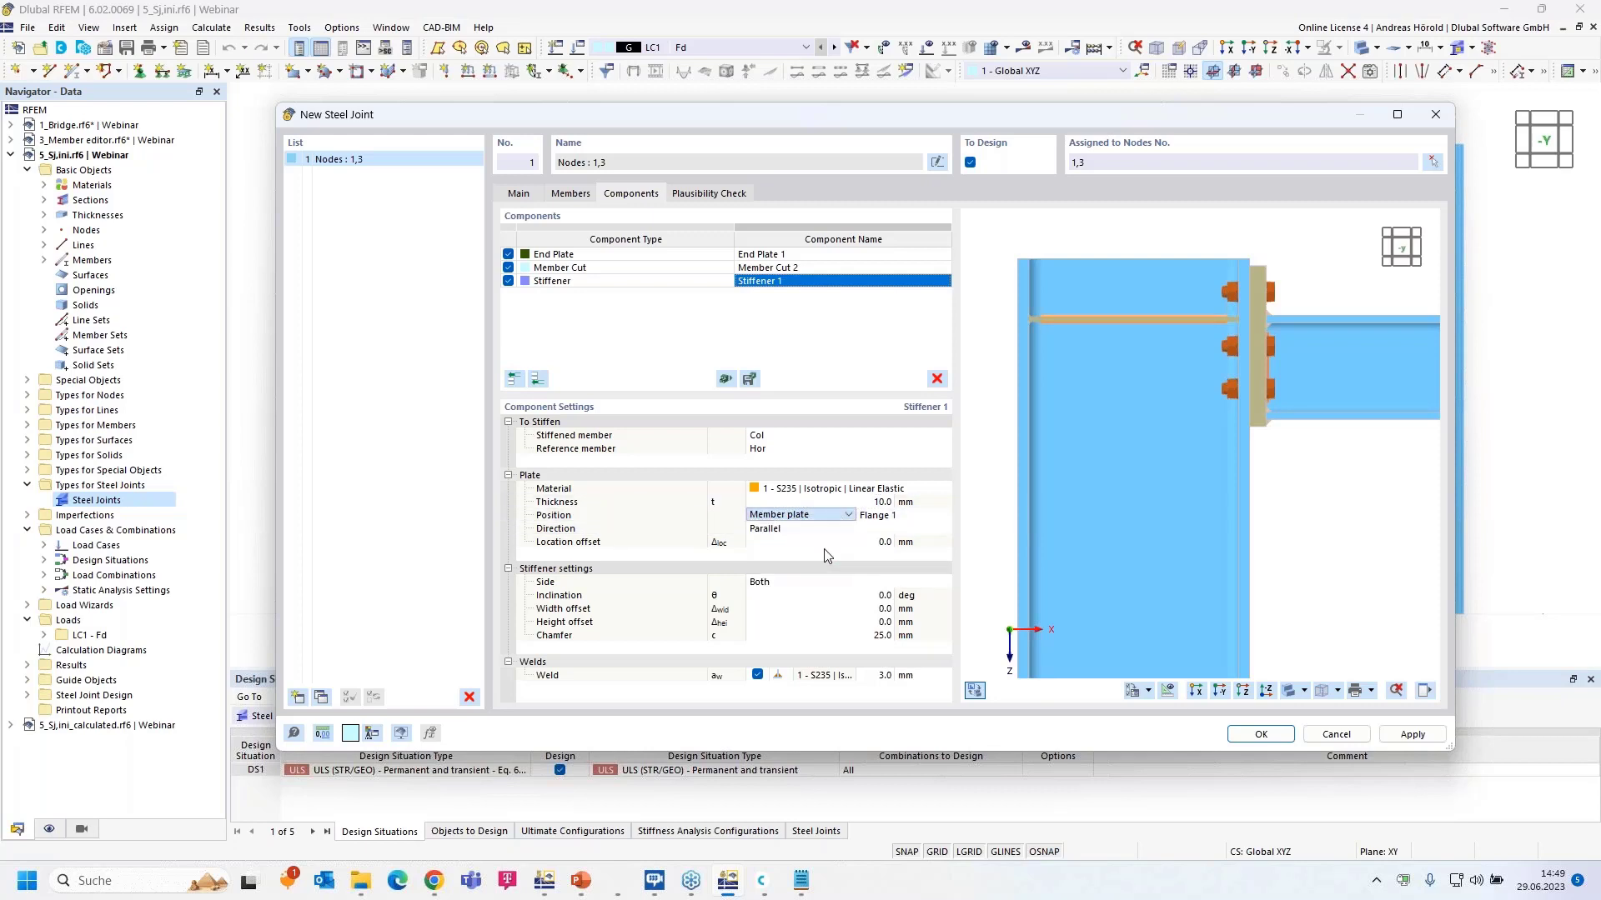
{"action": "key", "text": "Down"}
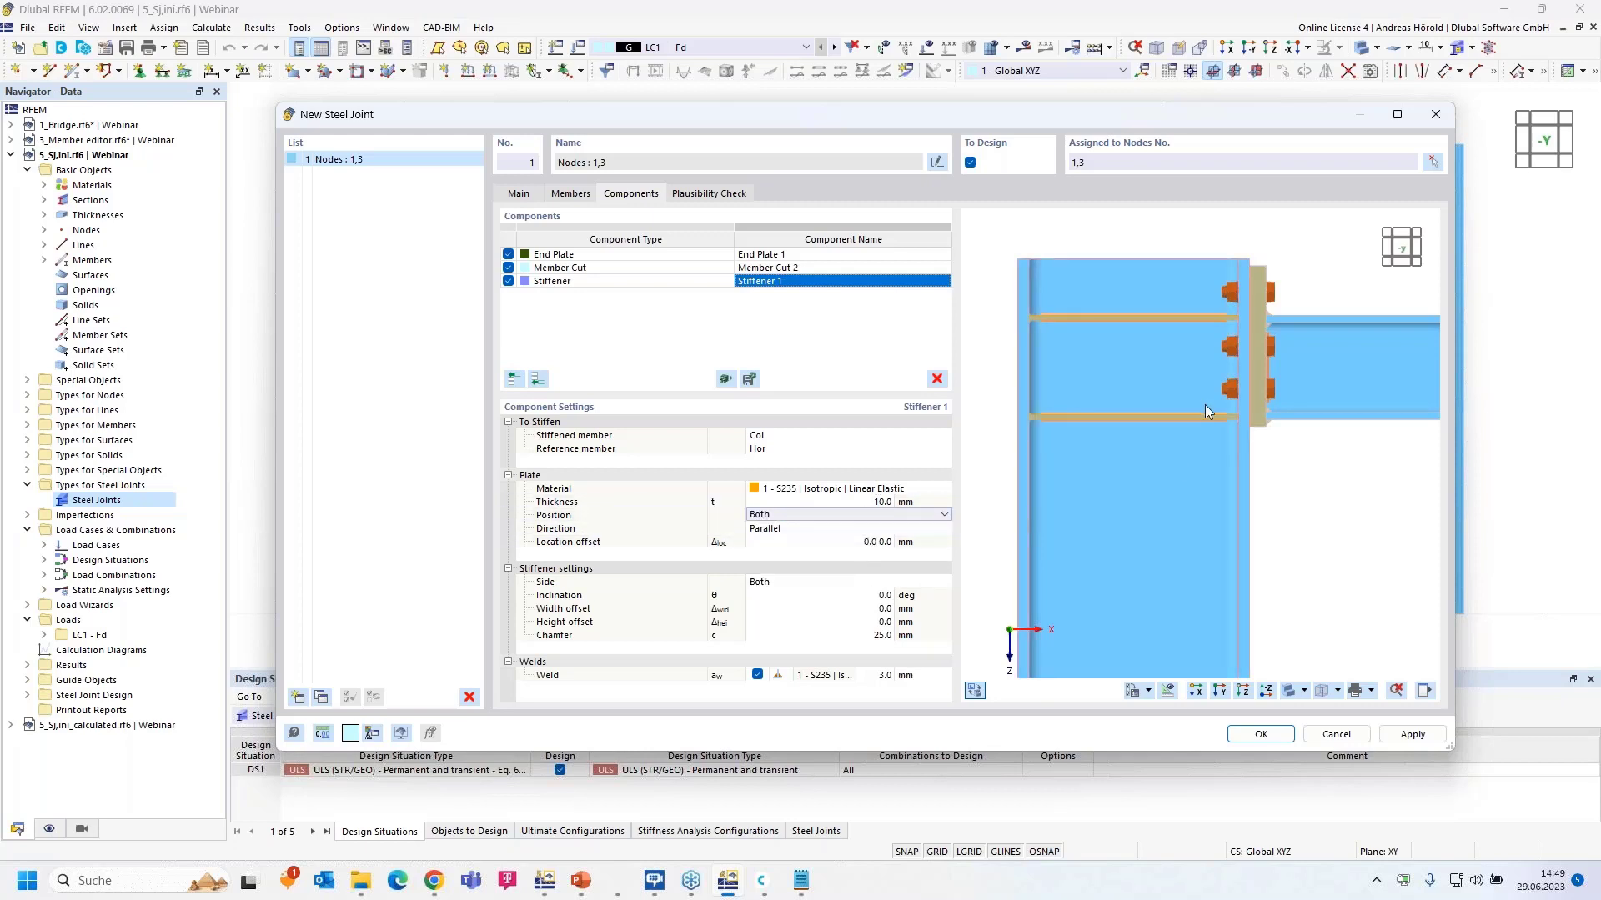
Step: Set the plate thickness of Stiffener 1 to 16 mm and check the stiffener plates against the beam flanges
{"action": "left_click", "coordinate": [878, 503]}
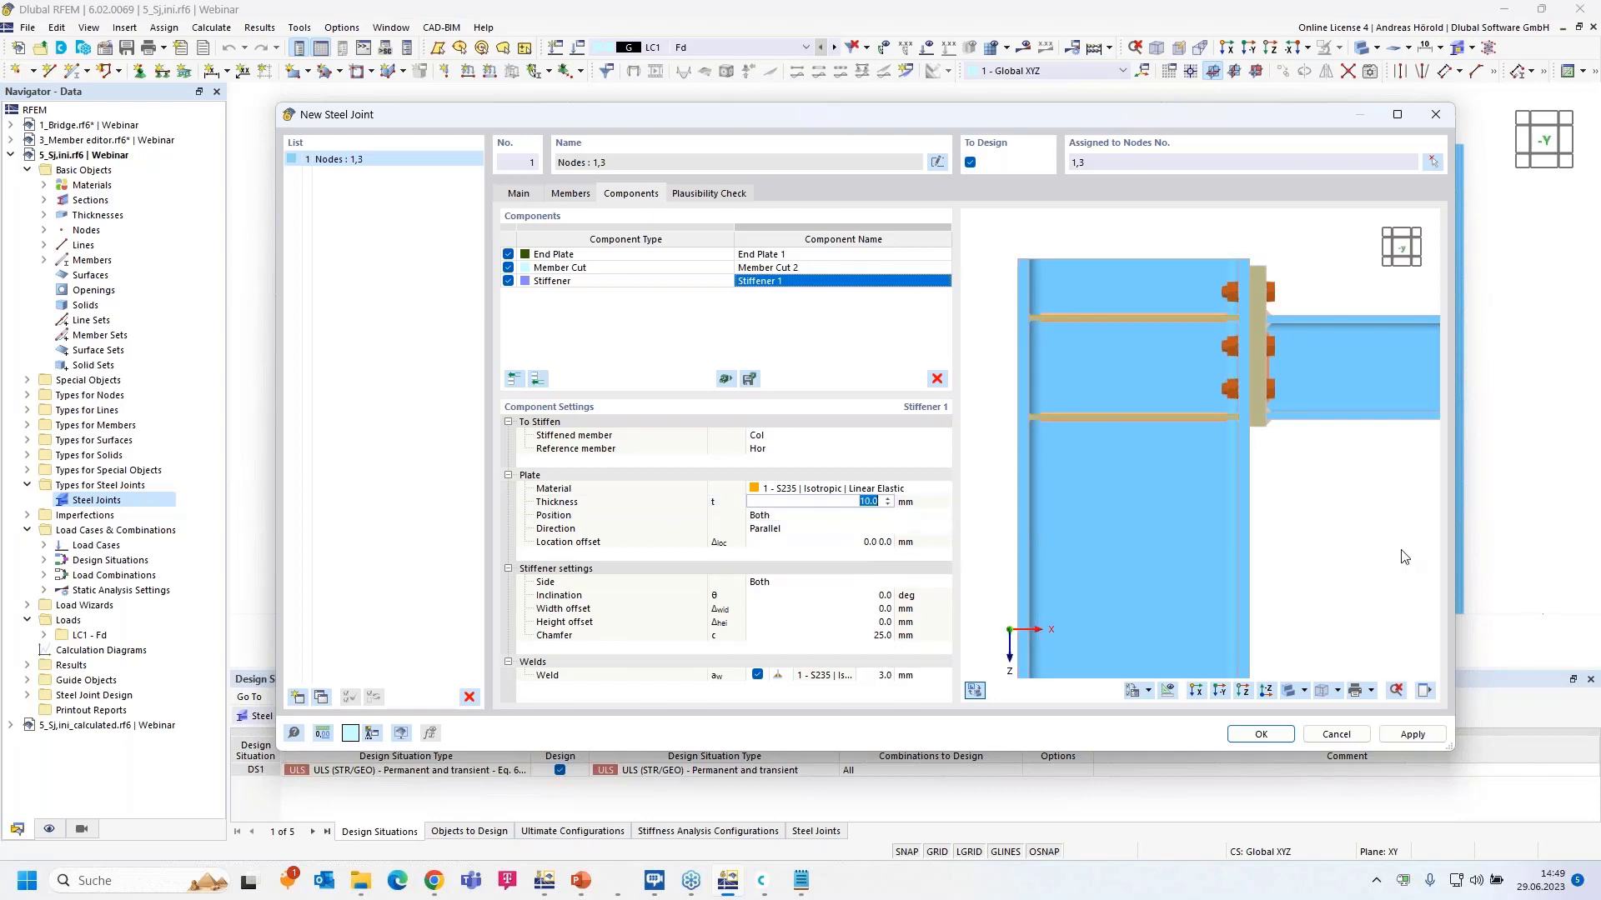
{"action": "type", "text": "16"}
{"action": "left_click", "coordinate": [857, 517]}
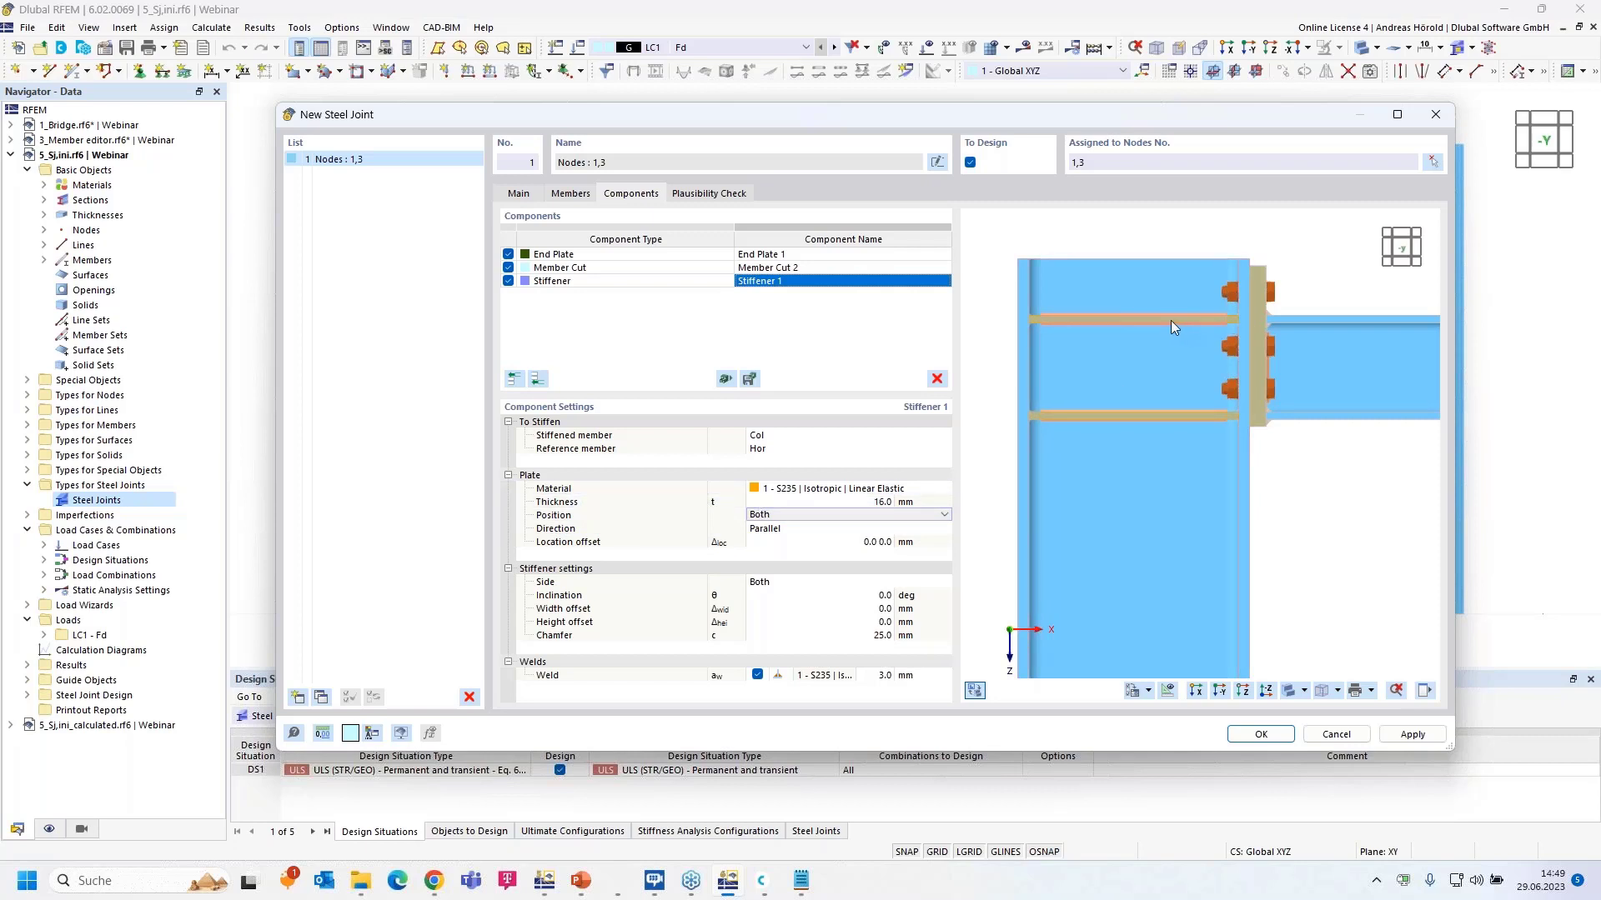
{"action": "scroll", "coordinate": [1267, 326], "scroll_direction": "up", "scroll_amount": 4}
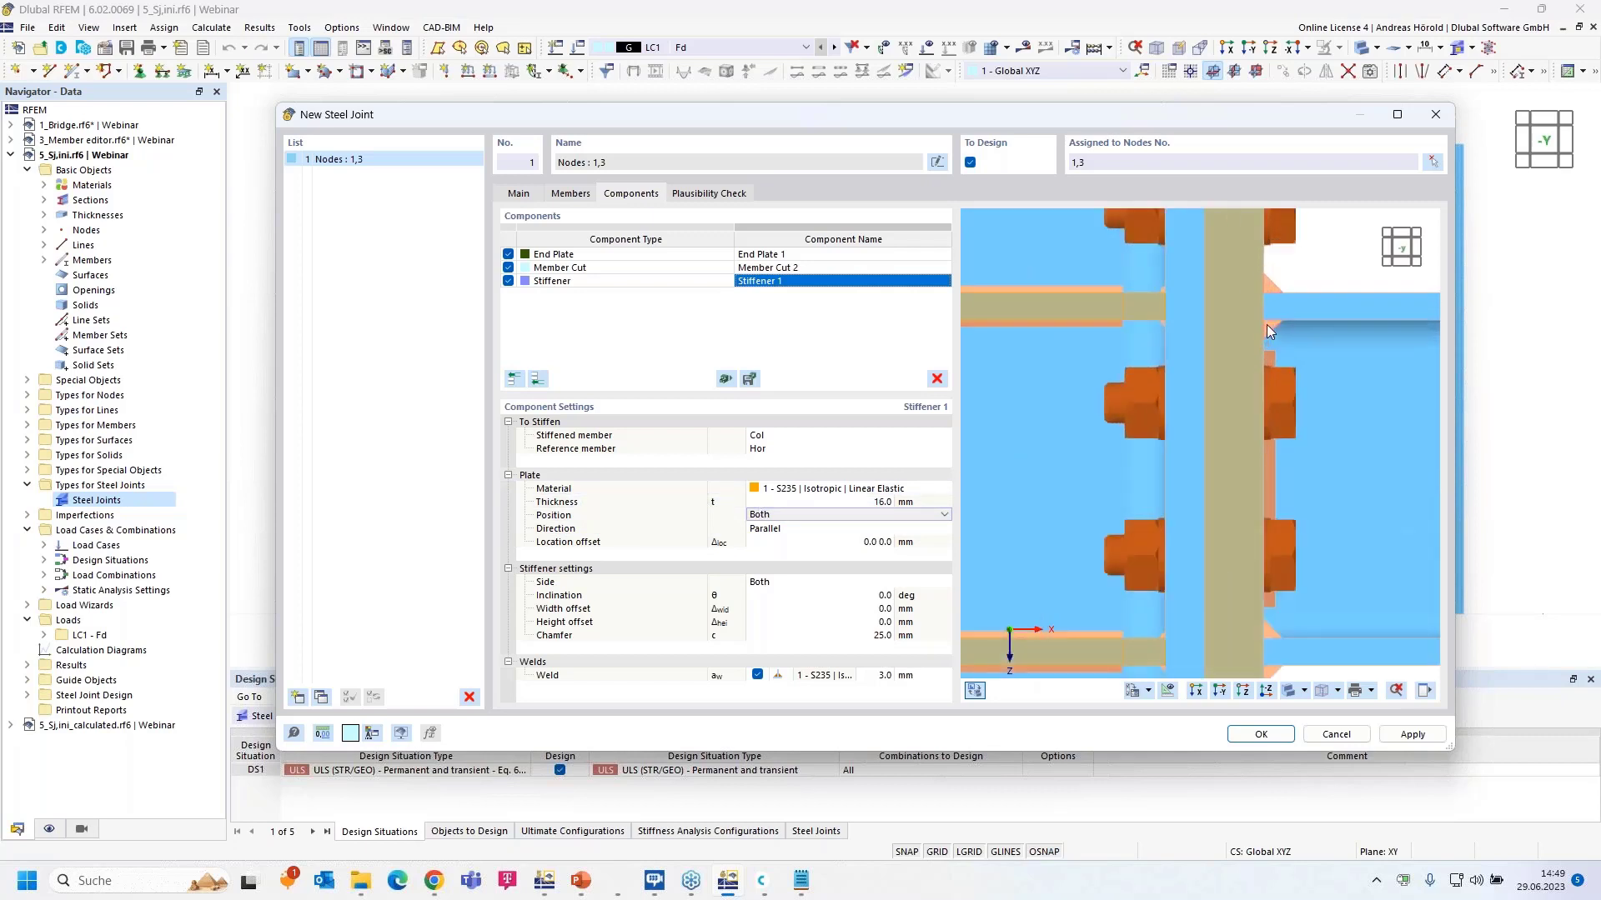
{"action": "scroll", "coordinate": [1302, 305], "scroll_direction": "down", "scroll_amount": 3}
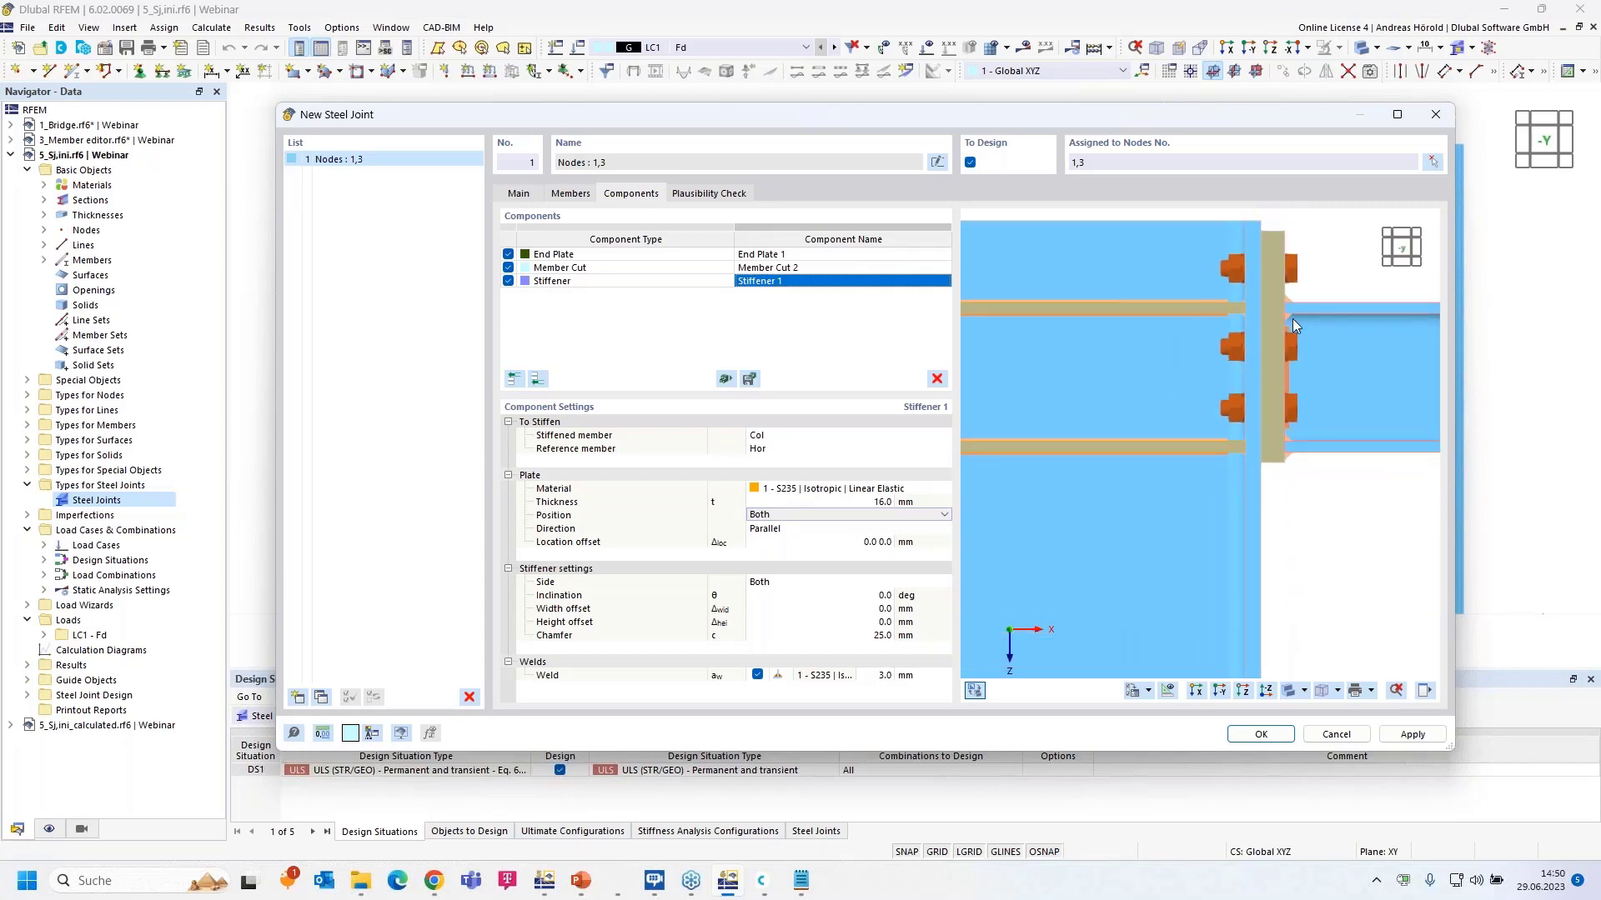
{"action": "scroll", "coordinate": [1195, 352], "scroll_direction": "down", "scroll_amount": 1}
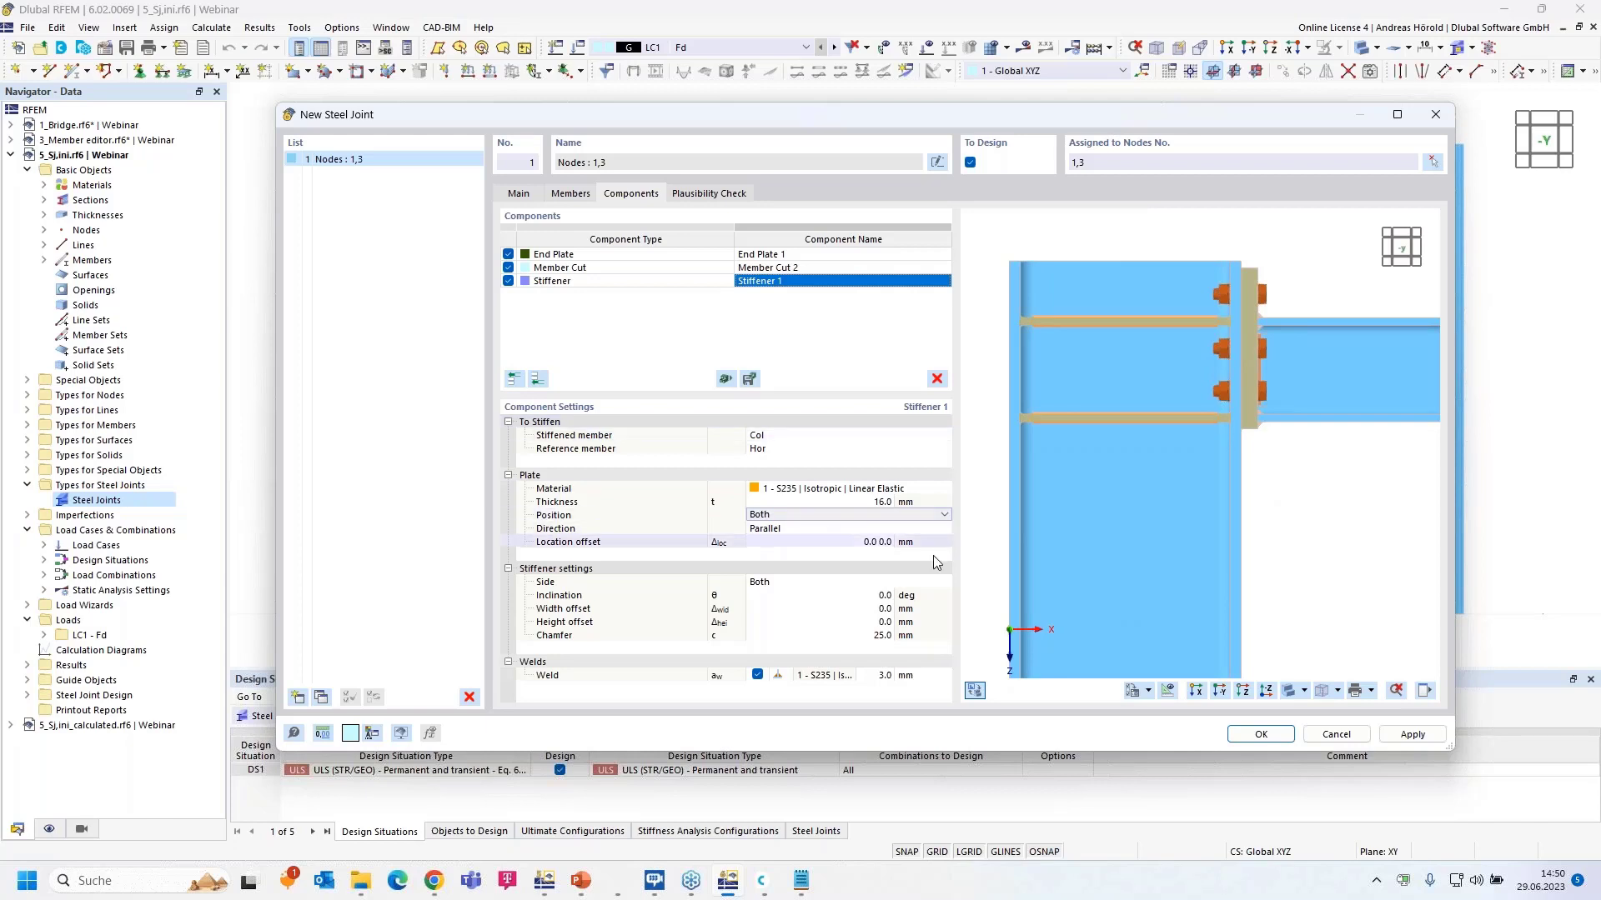
Step: Set the Stiffener 1 weld size to 6 mm and accept the new steel joint definition
{"action": "left_click", "coordinate": [882, 675]}
{"action": "type", "text": "6"}
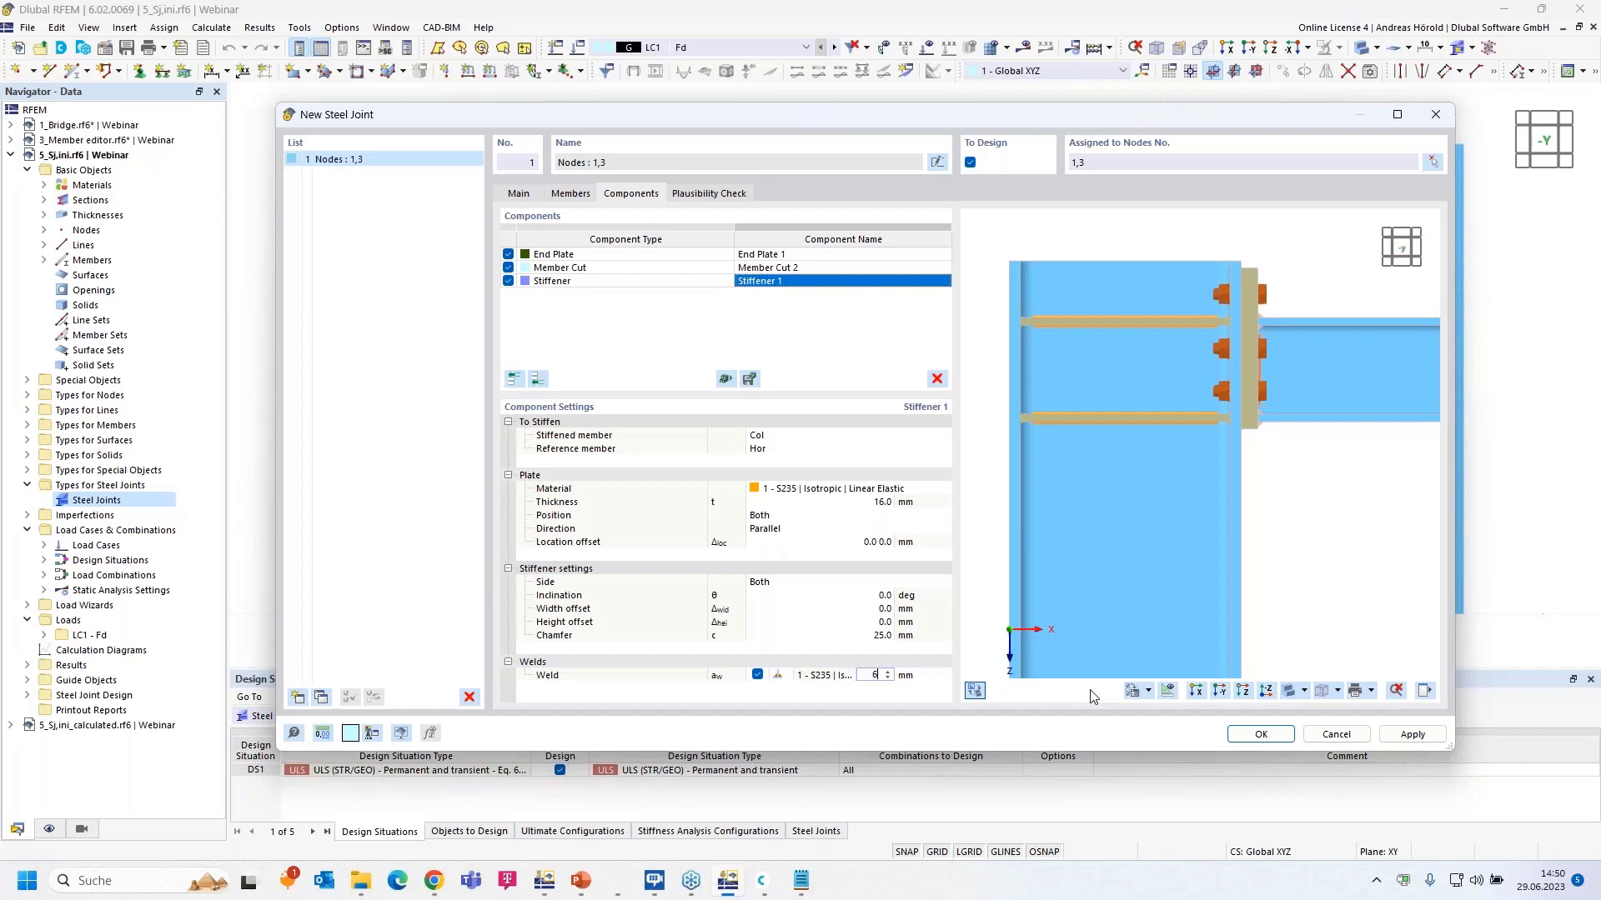
{"action": "key", "text": "Tab"}
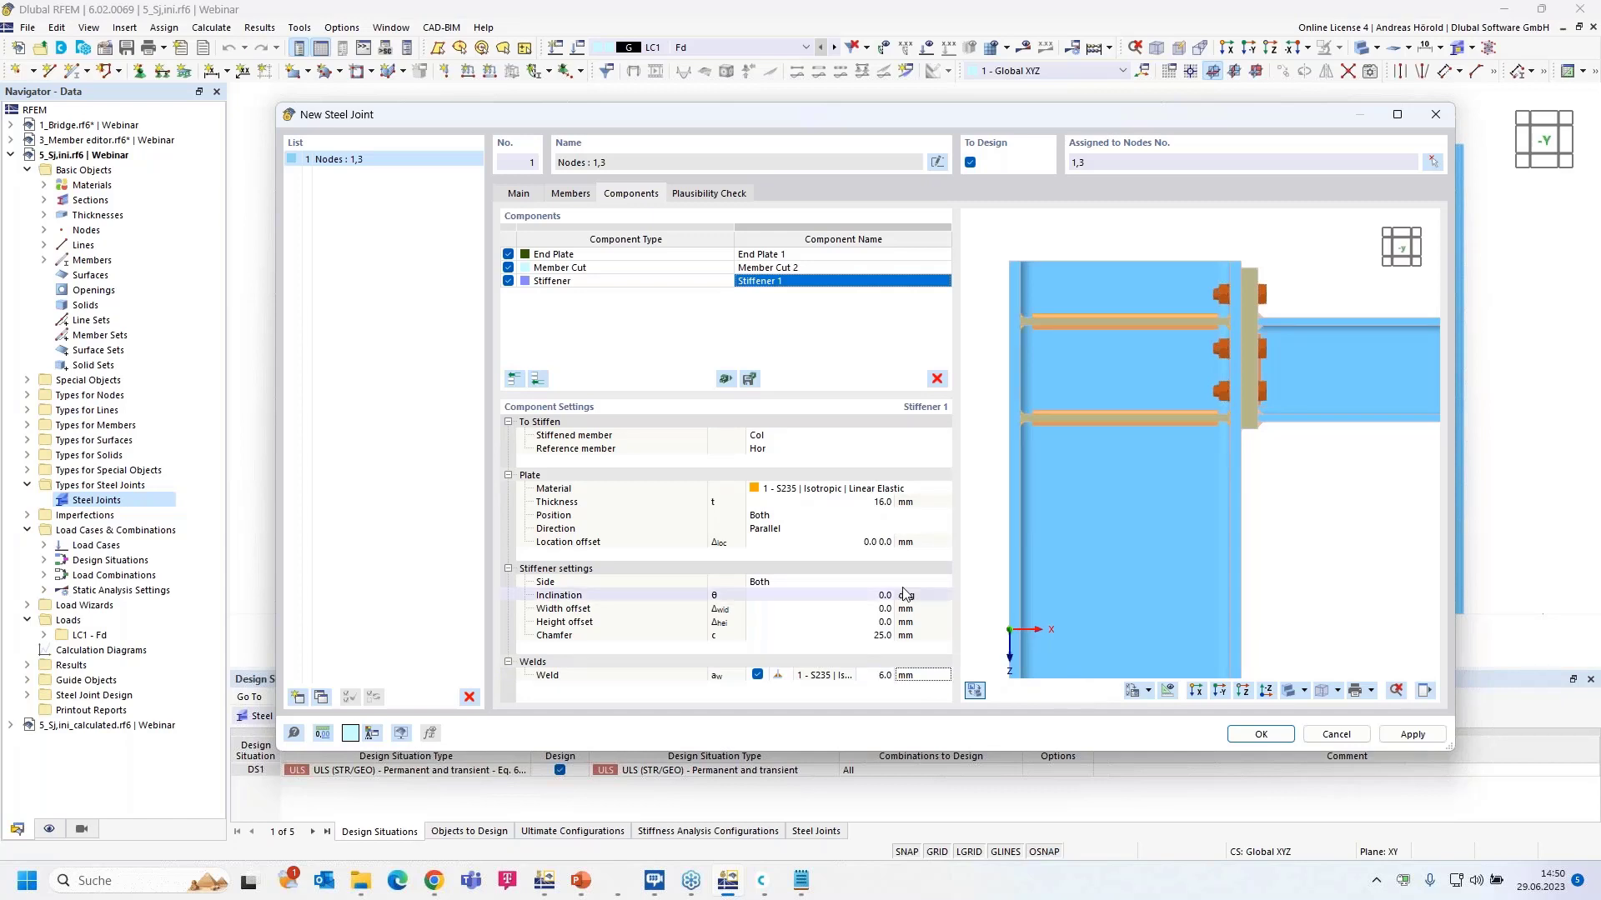
{"action": "left_click", "coordinate": [1260, 735]}
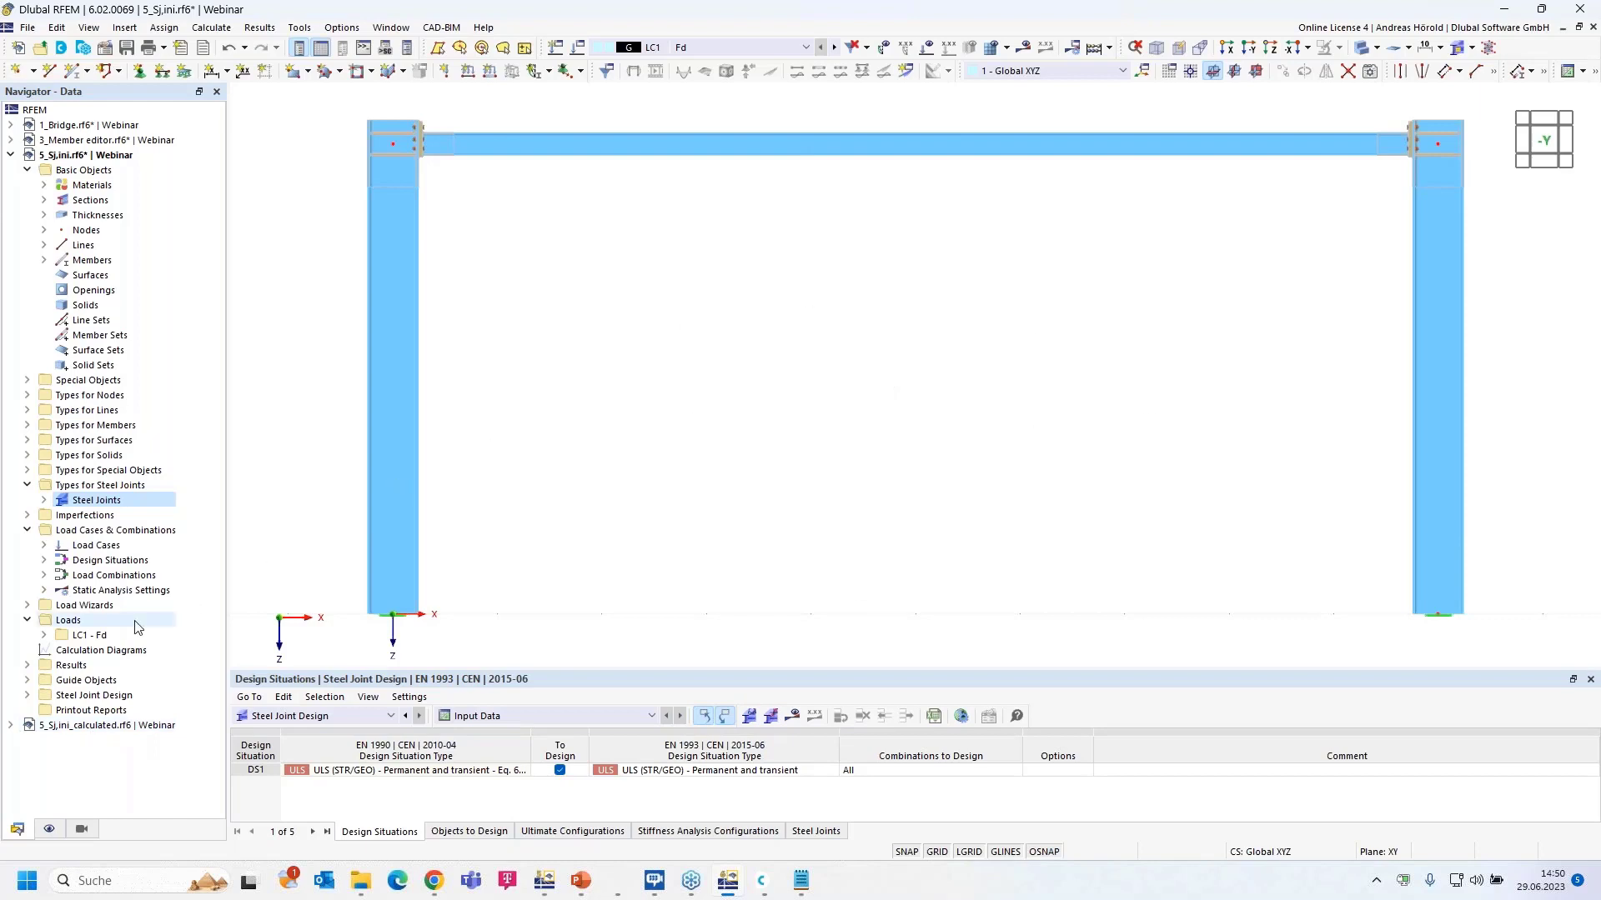
Step: Activate the model 5_Sj,ini_calculated.rf6 and display the Stiffness Analysis results of its steel joint design
{"action": "left_click", "coordinate": [122, 727]}
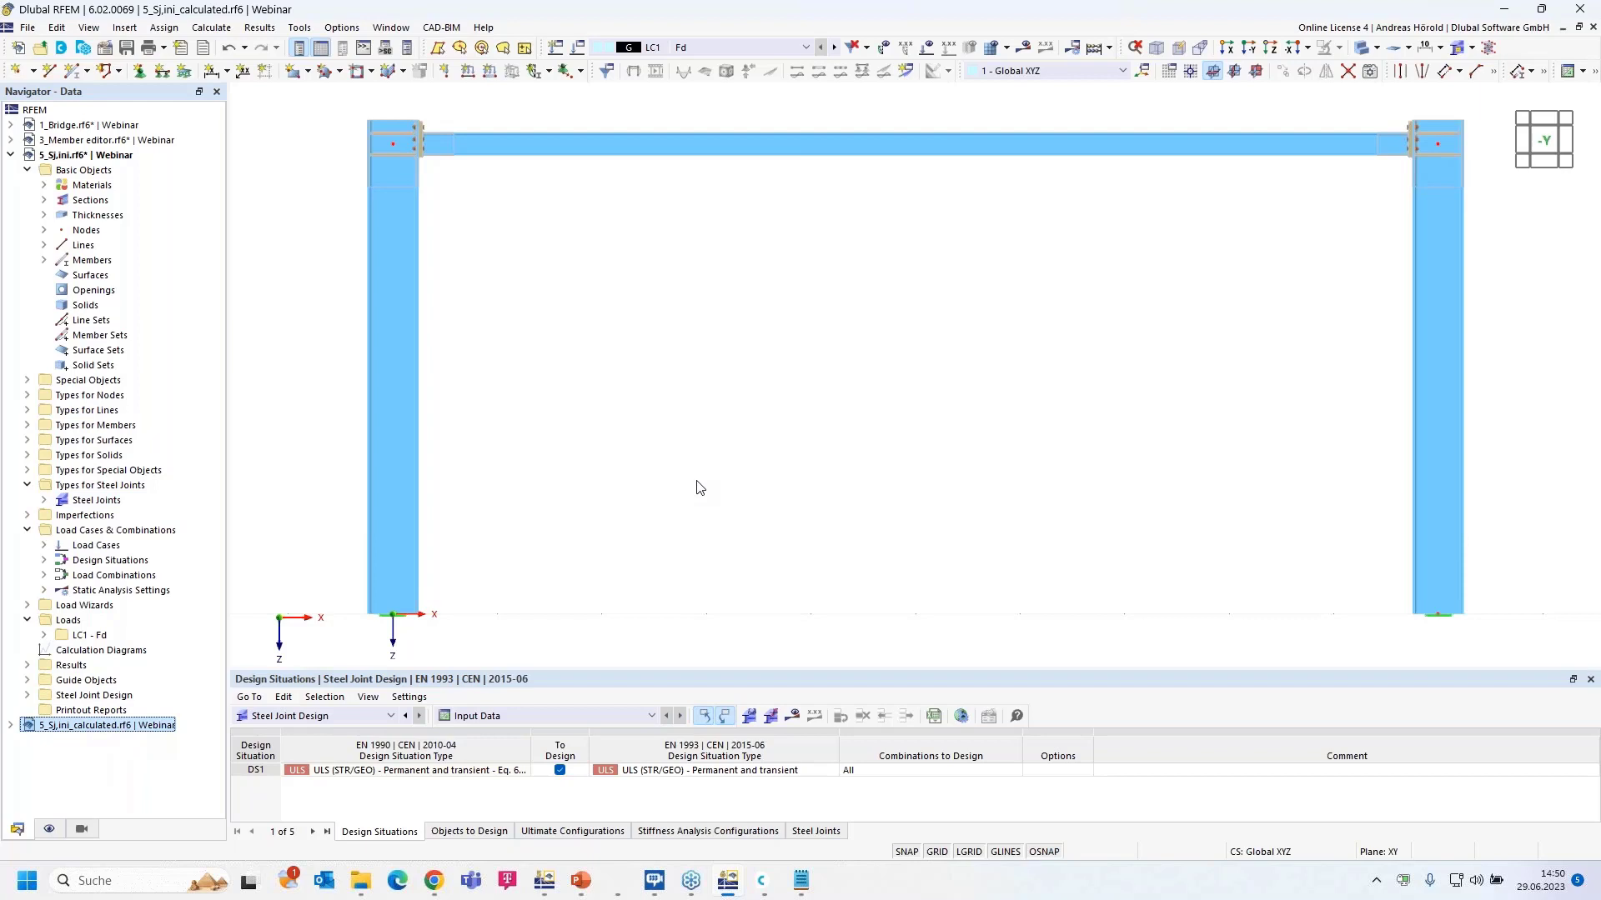
{"action": "left_click", "coordinate": [543, 719]}
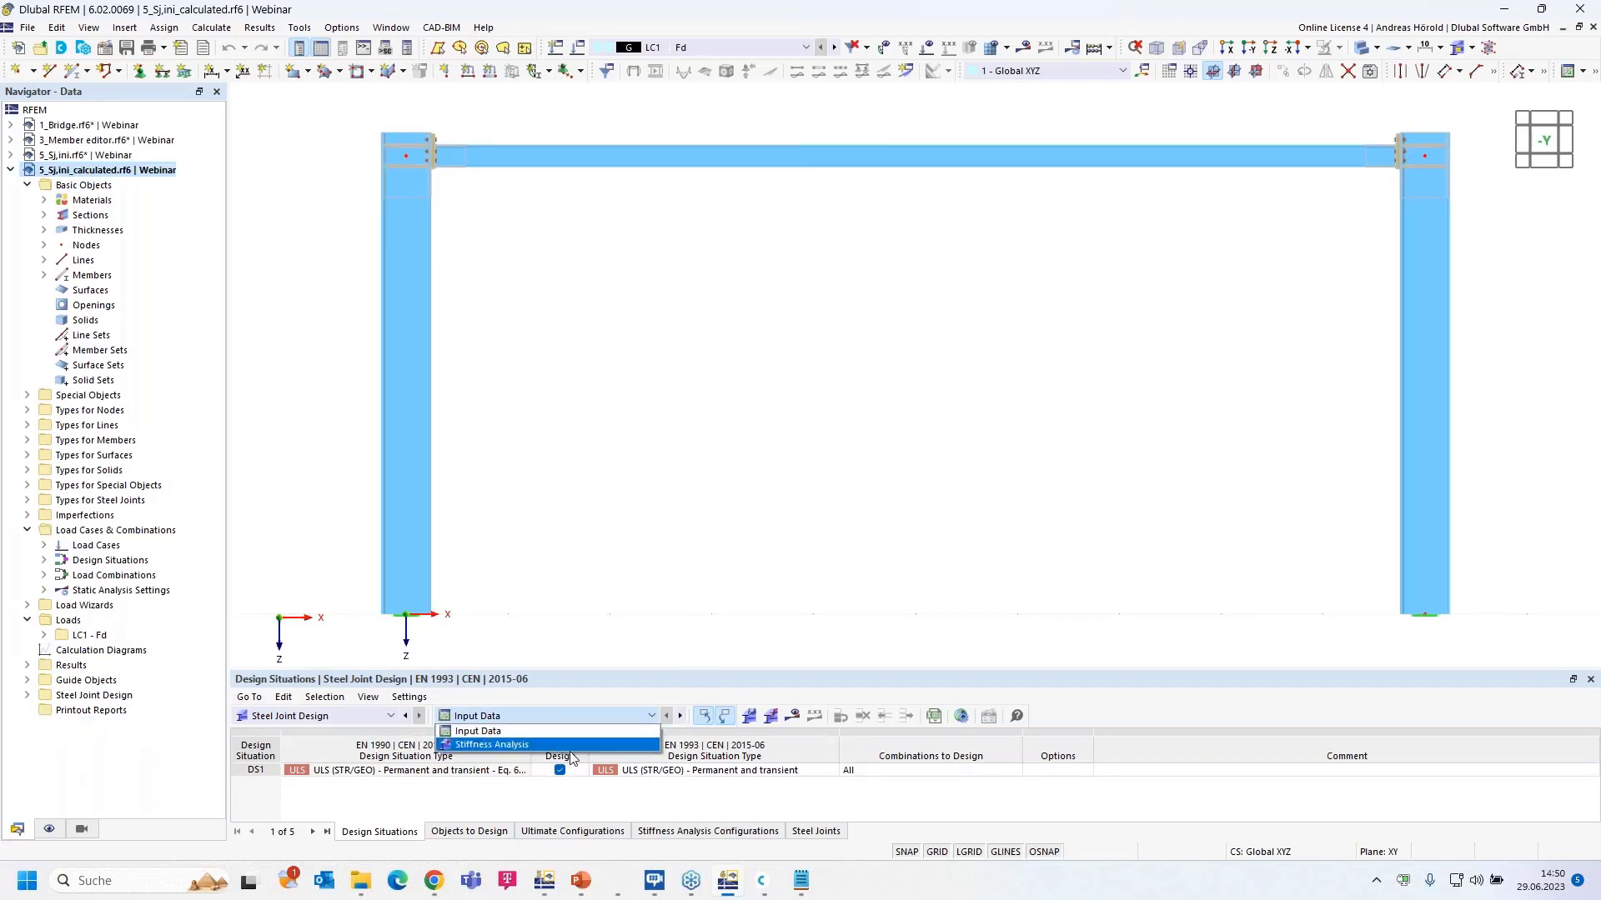
{"action": "left_click", "coordinate": [572, 745]}
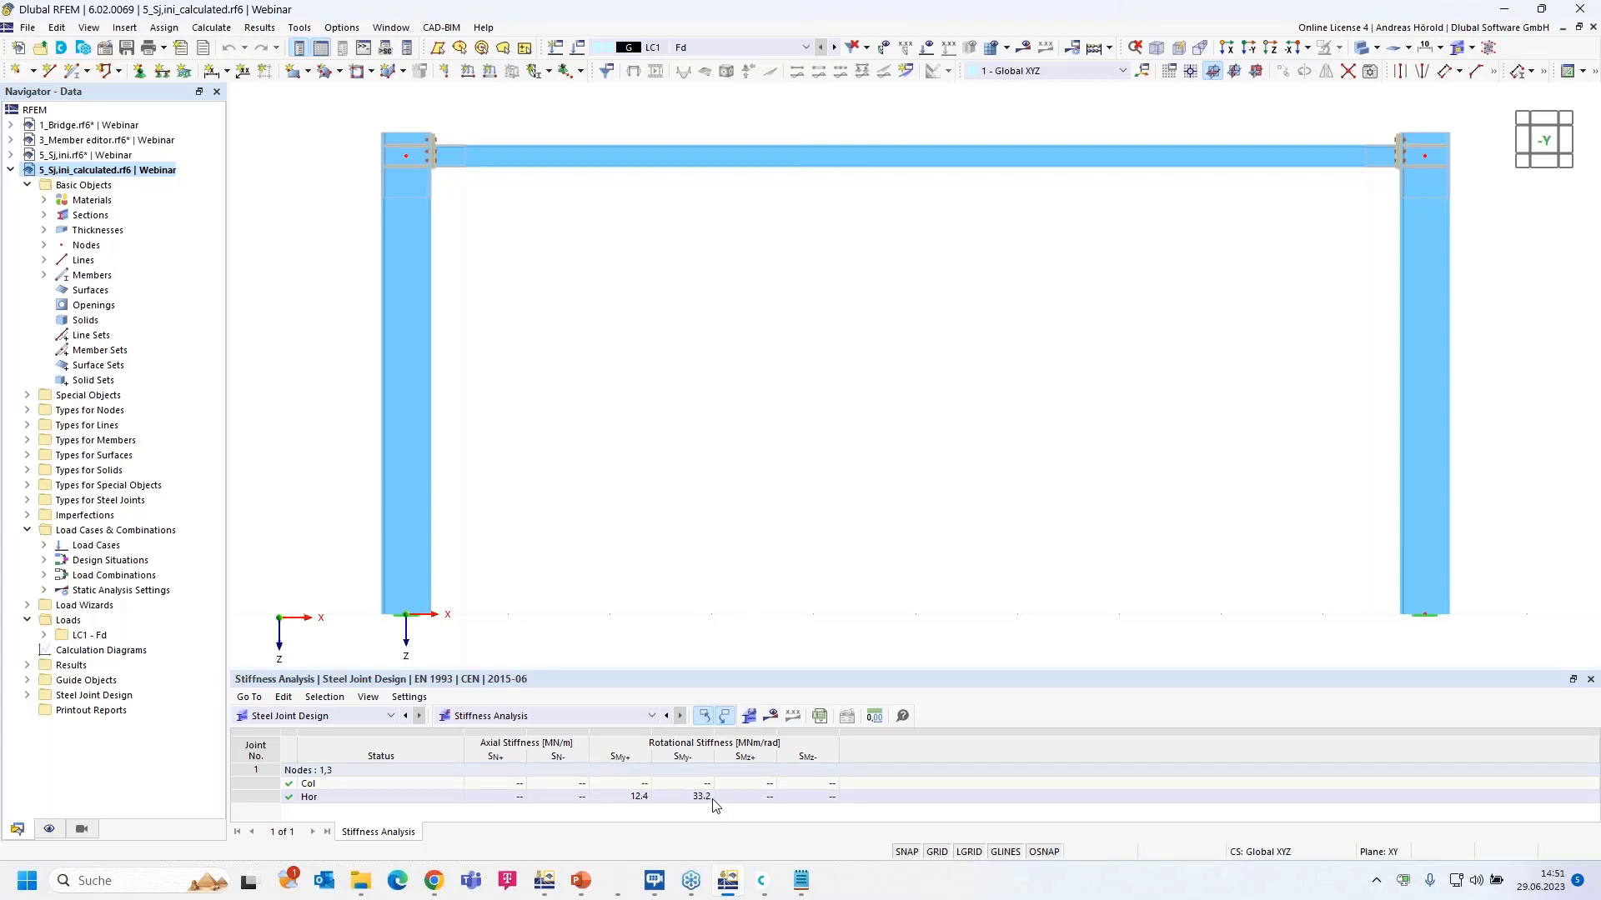
Step: Switch to RFEM 5 to compare the initial stiffness in the RF-JOINTS DSTV design summary, and return to the RFEM 6 results
{"action": "mouse_move", "coordinate": [730, 884]}
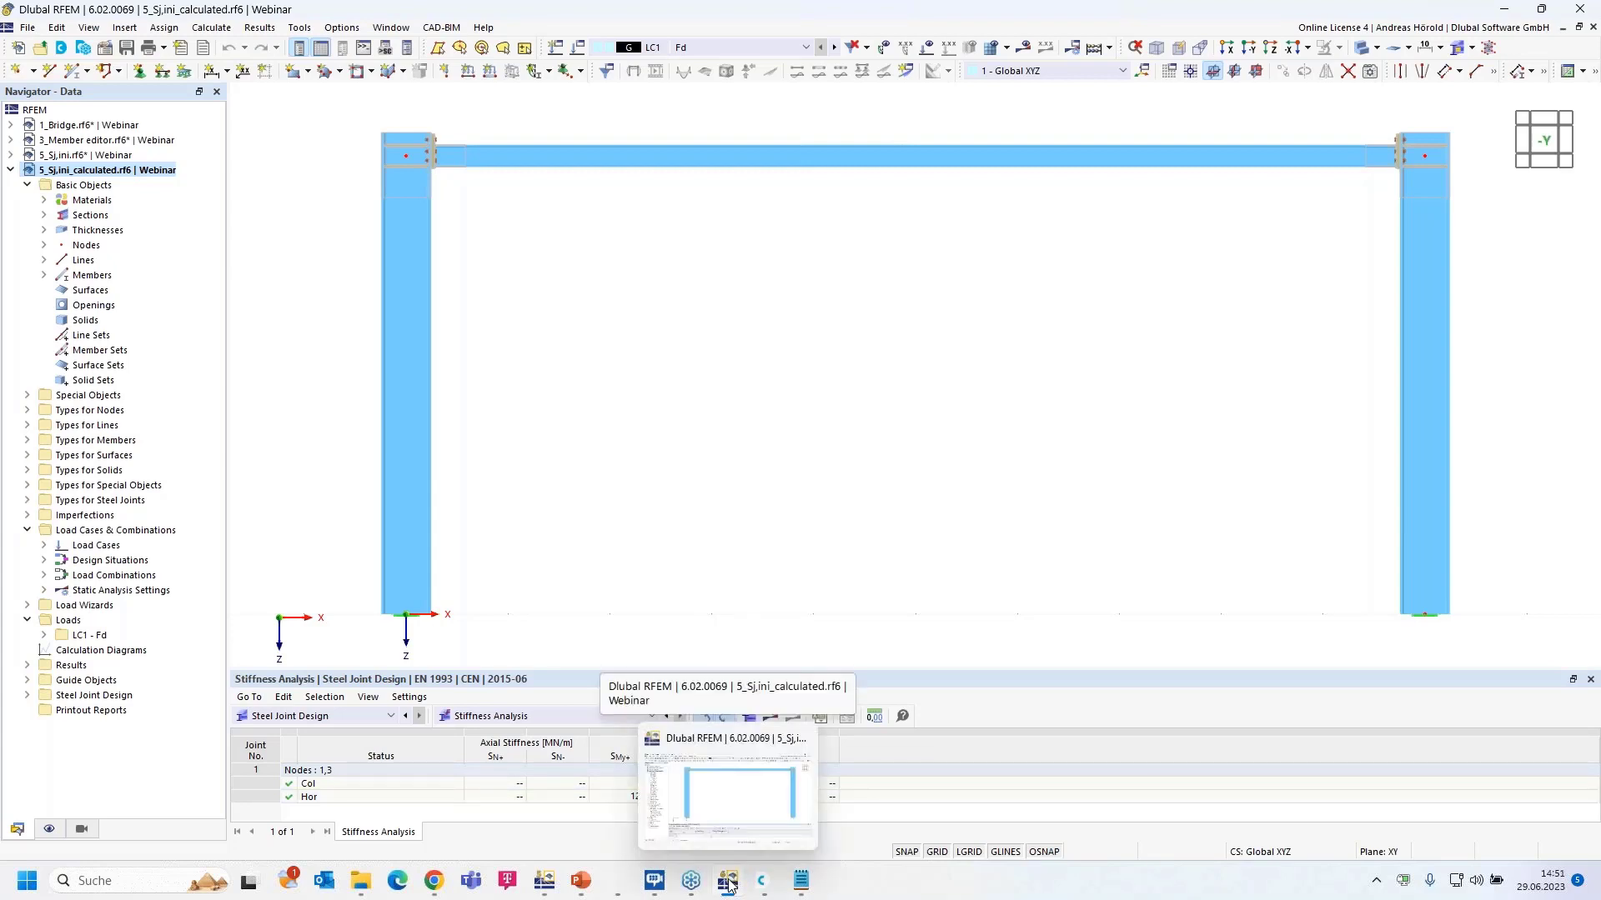
{"action": "left_click", "coordinate": [544, 885]}
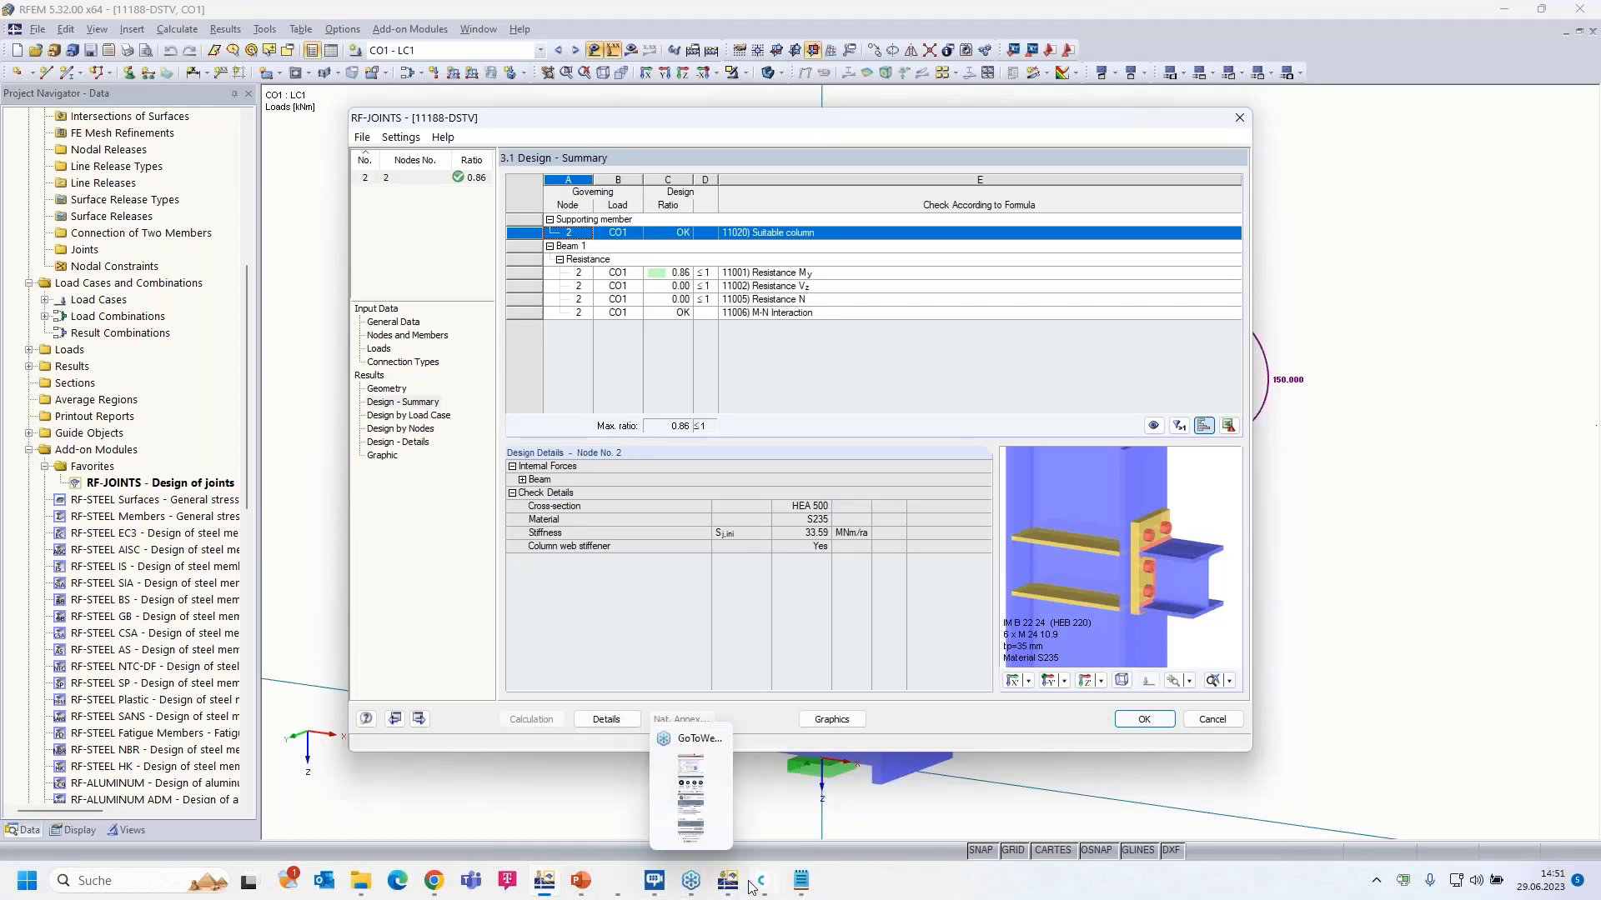
{"action": "left_click", "coordinate": [741, 852]}
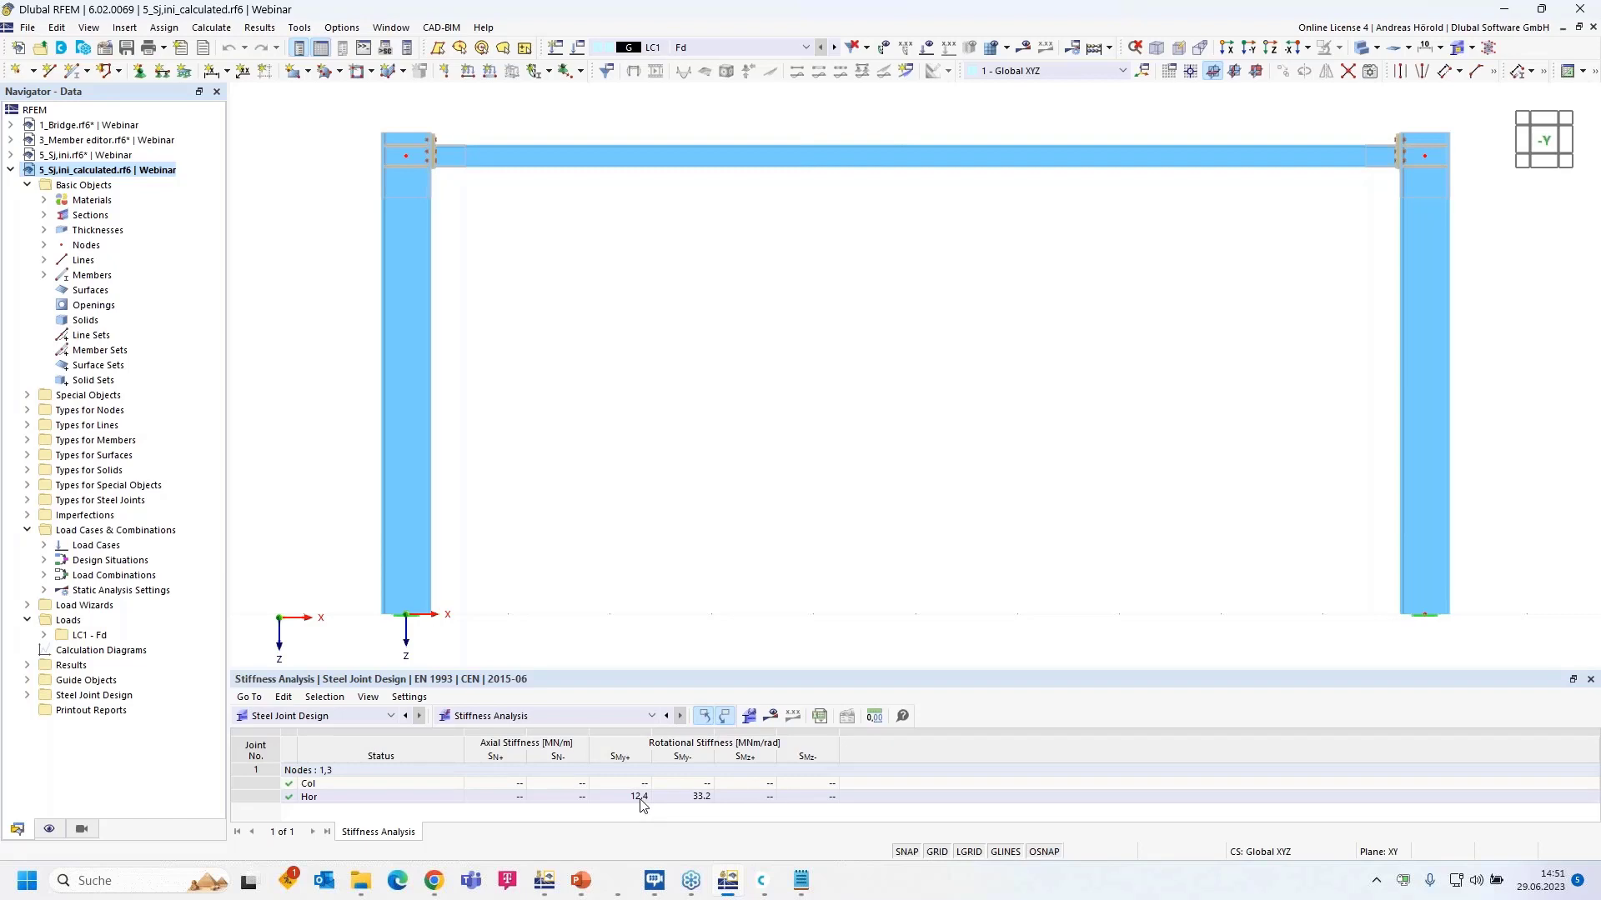
Step: Examine the end-plate joint at the left column together with the beam's rotational stiffness results about the y-axis
{"action": "scroll", "coordinate": [407, 150], "scroll_direction": "up", "scroll_amount": 5}
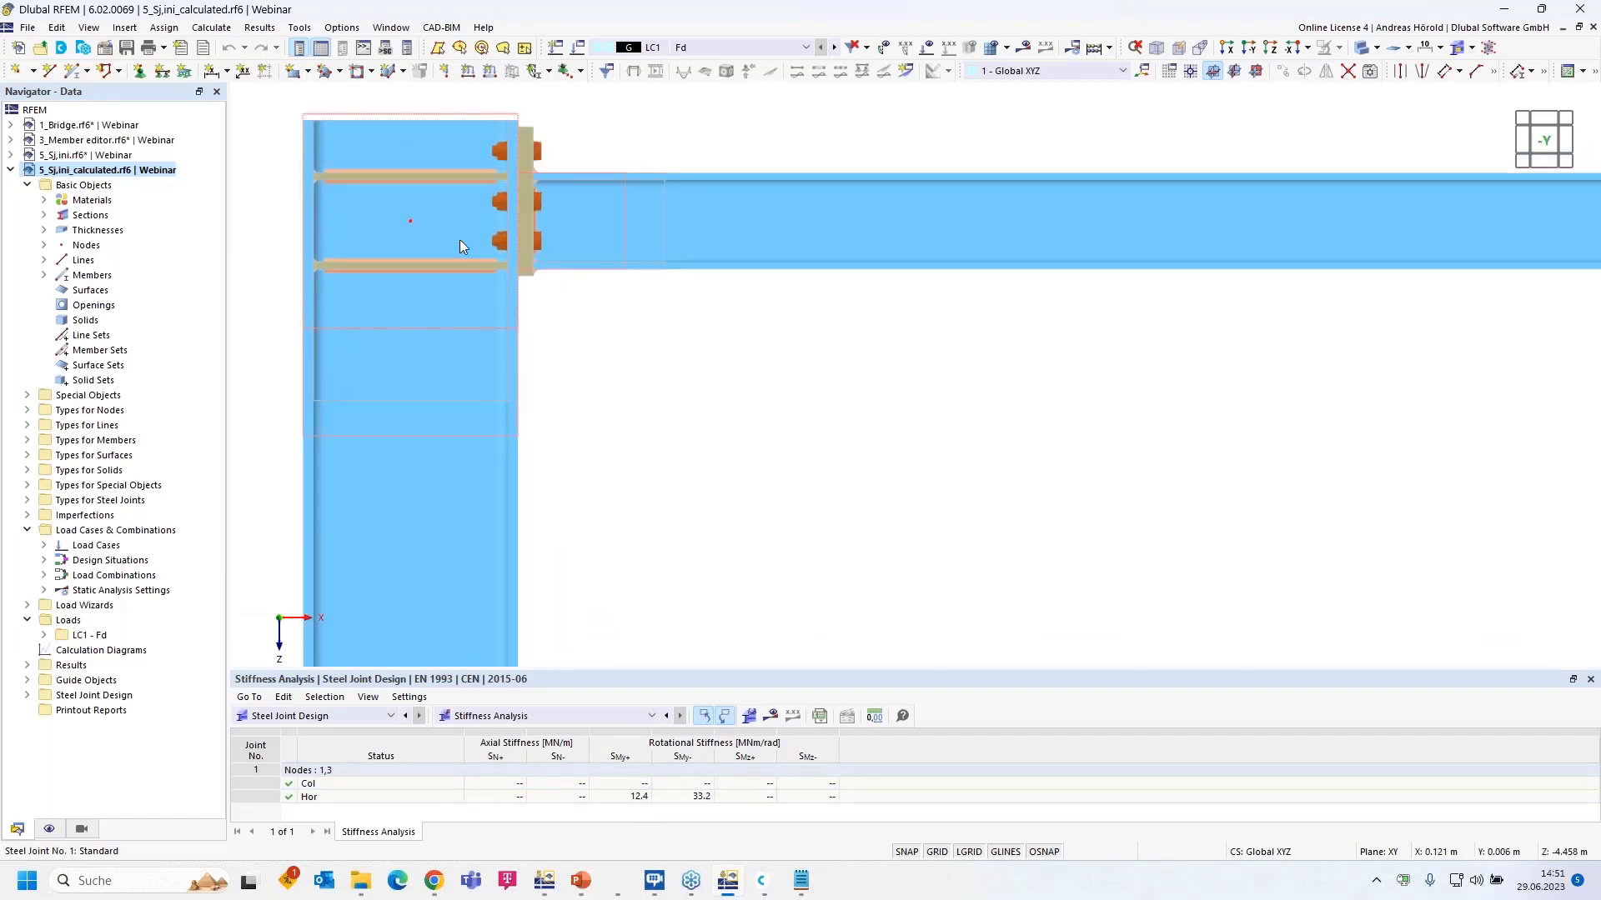
{"action": "scroll", "coordinate": [459, 240], "scroll_direction": "up", "scroll_amount": 4}
{"action": "middle_click_drag", "start_coordinate": [661, 265], "coordinate": [692, 422]}
{"action": "scroll", "coordinate": [695, 421], "scroll_direction": "down", "scroll_amount": 1}
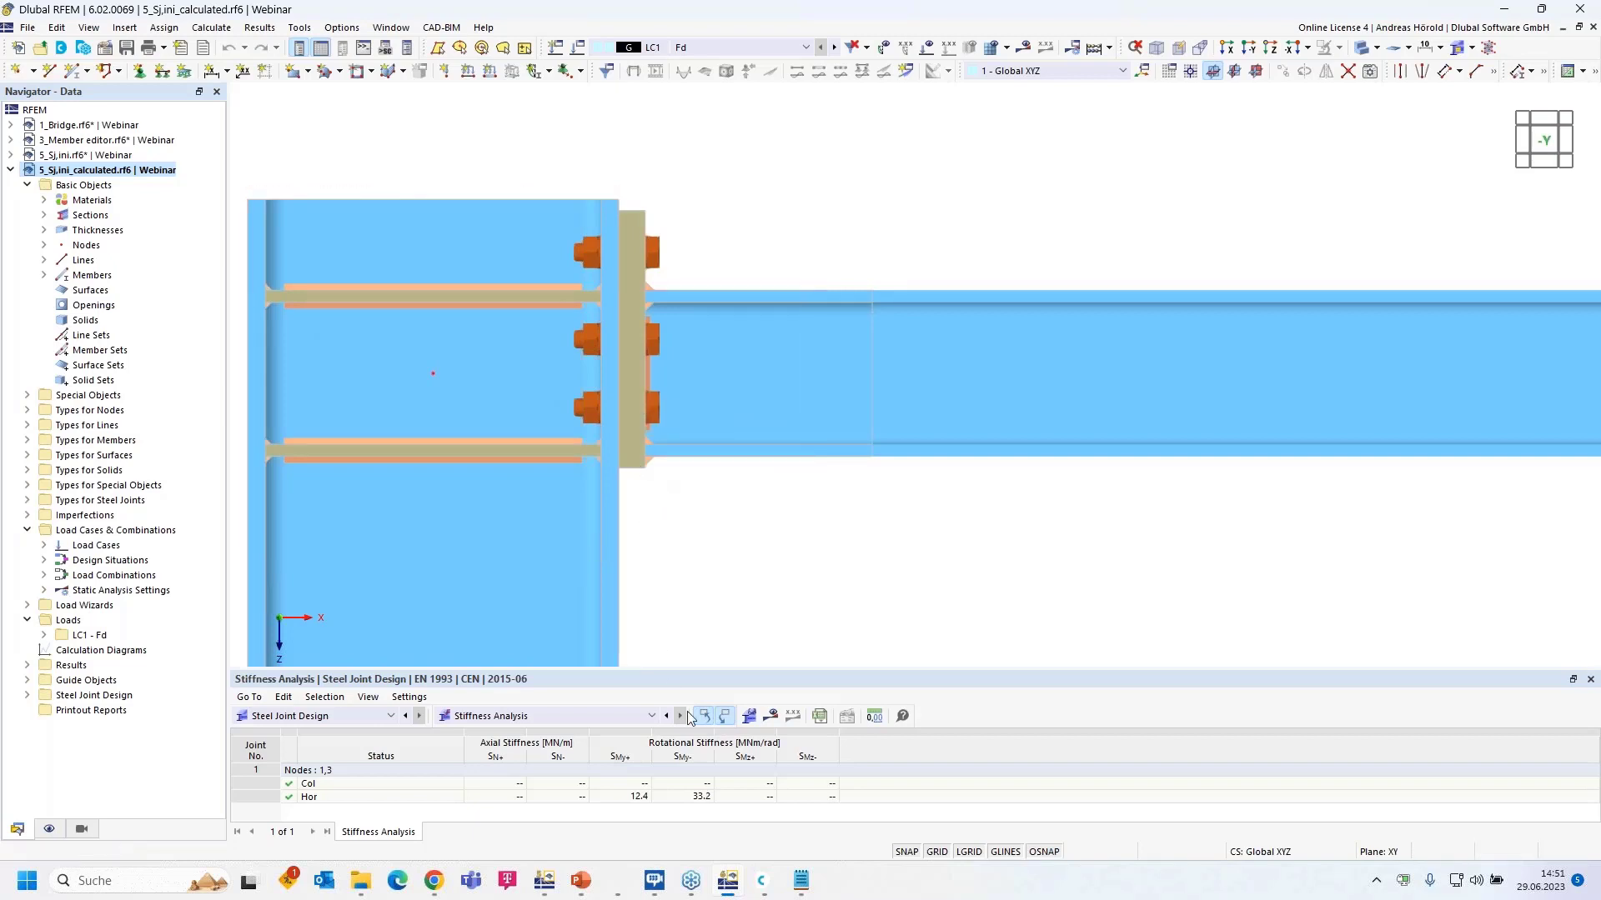
{"action": "left_click", "coordinate": [631, 799]}
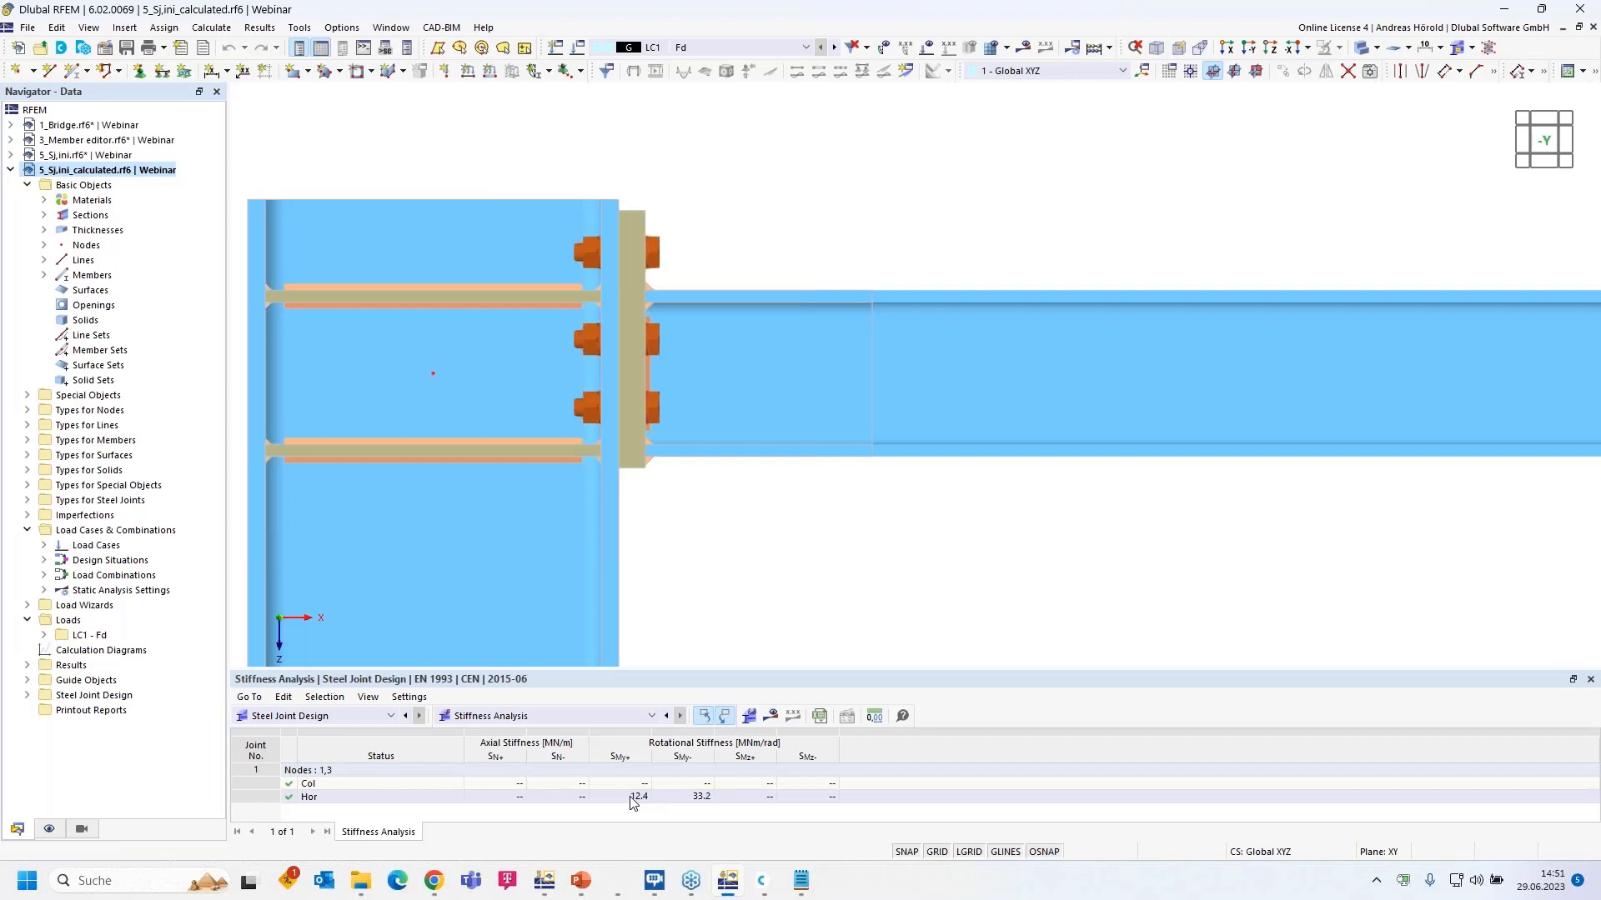
{"action": "scroll", "coordinate": [740, 581], "scroll_direction": "down", "scroll_amount": 3}
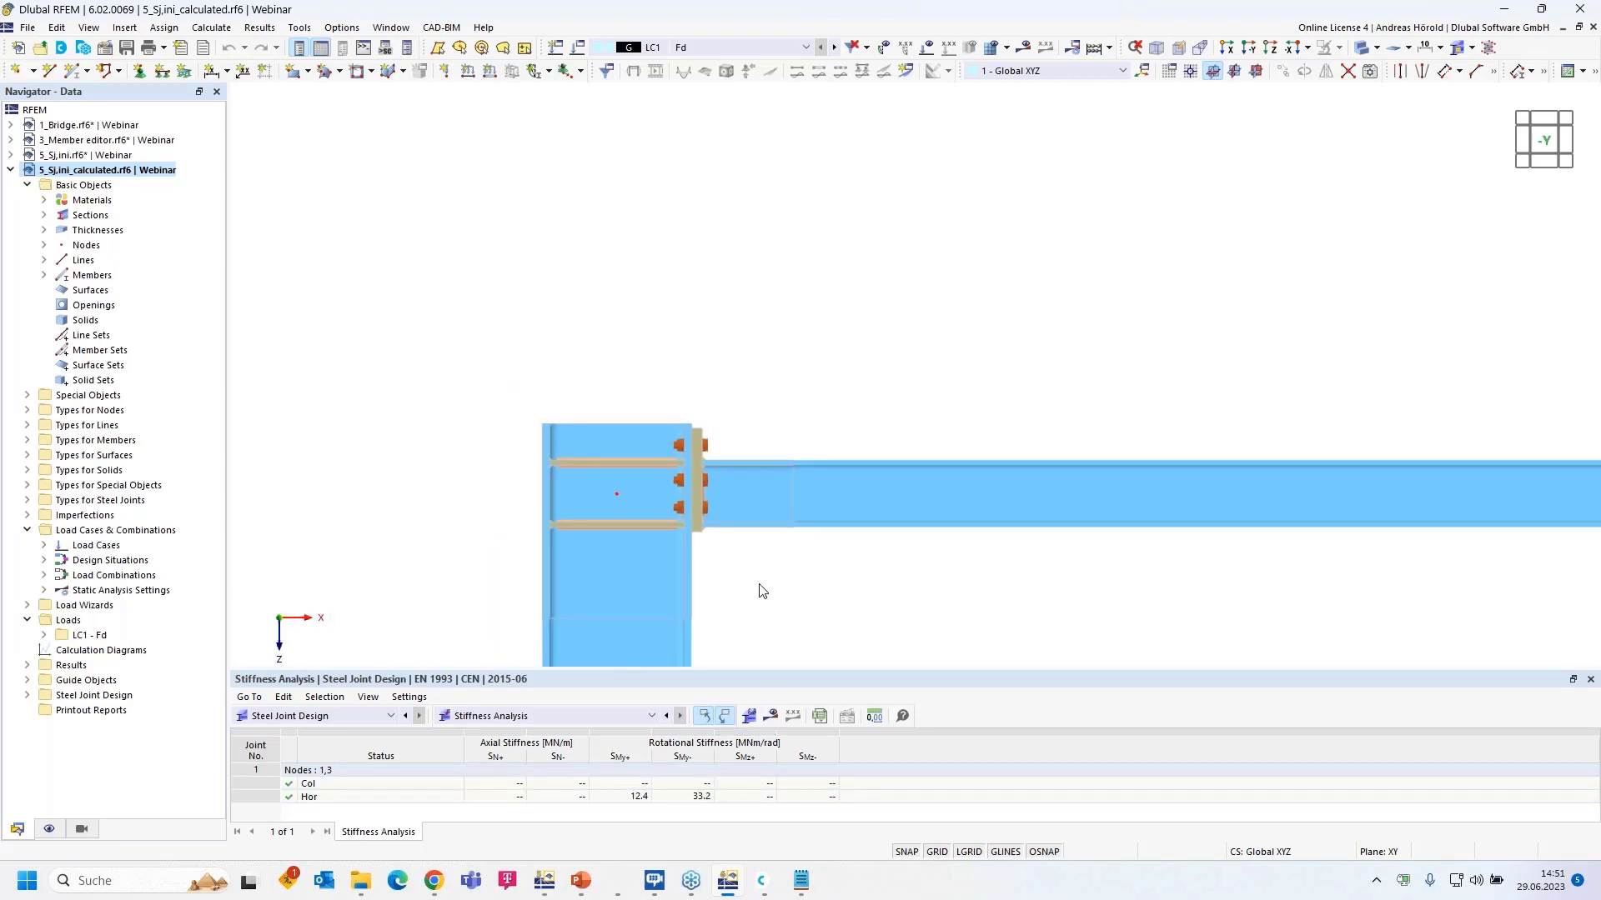
{"action": "middle_click_drag", "start_coordinate": [762, 591], "coordinate": [617, 368]}
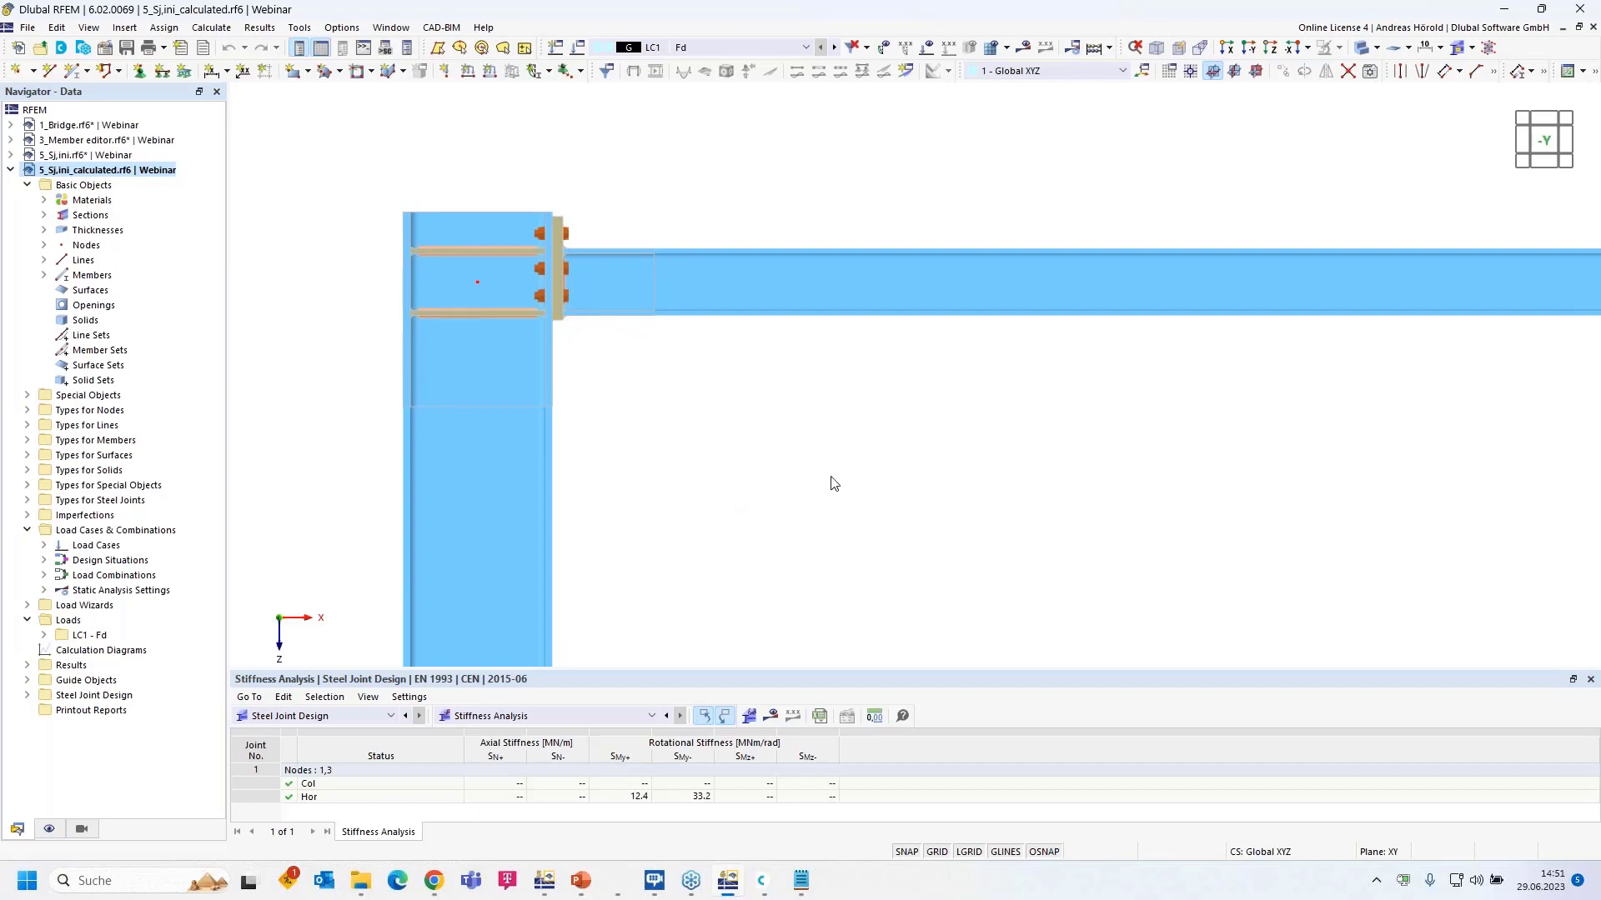
Step: Select the entire frame and create a copy displaced 15 m in X, including its loading
{"action": "scroll", "coordinate": [831, 477], "scroll_direction": "down", "scroll_amount": 4}
{"action": "middle_click_drag", "start_coordinate": [958, 511], "coordinate": [670, 255]}
{"action": "scroll", "coordinate": [670, 255], "scroll_direction": "down", "scroll_amount": 5}
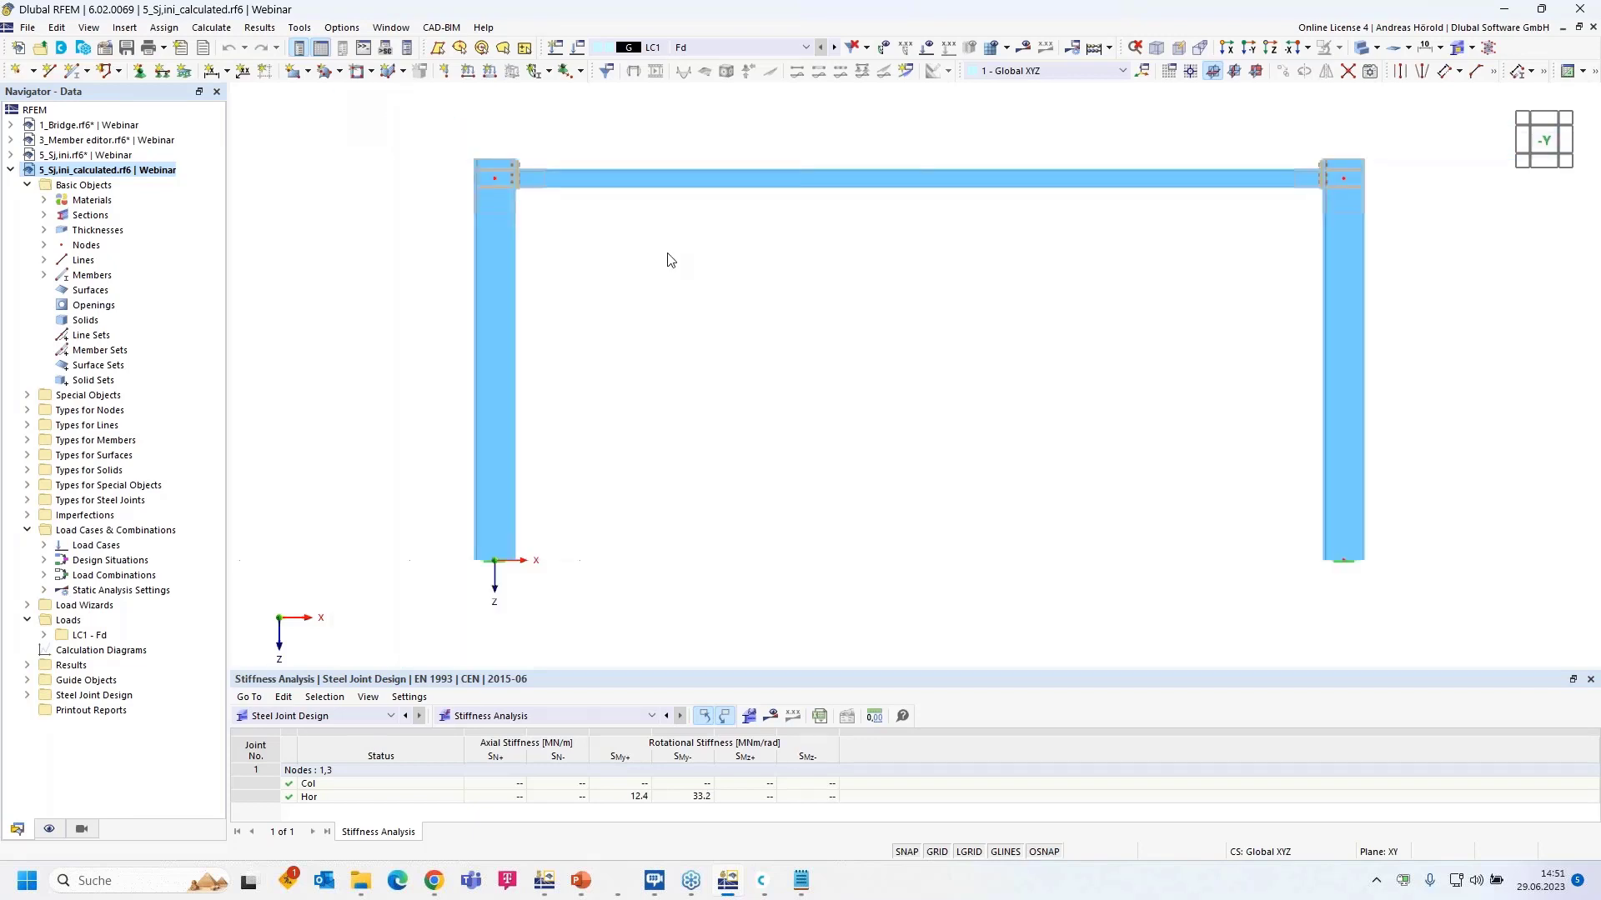
{"action": "middle_click_drag", "start_coordinate": [767, 304], "coordinate": [720, 336]}
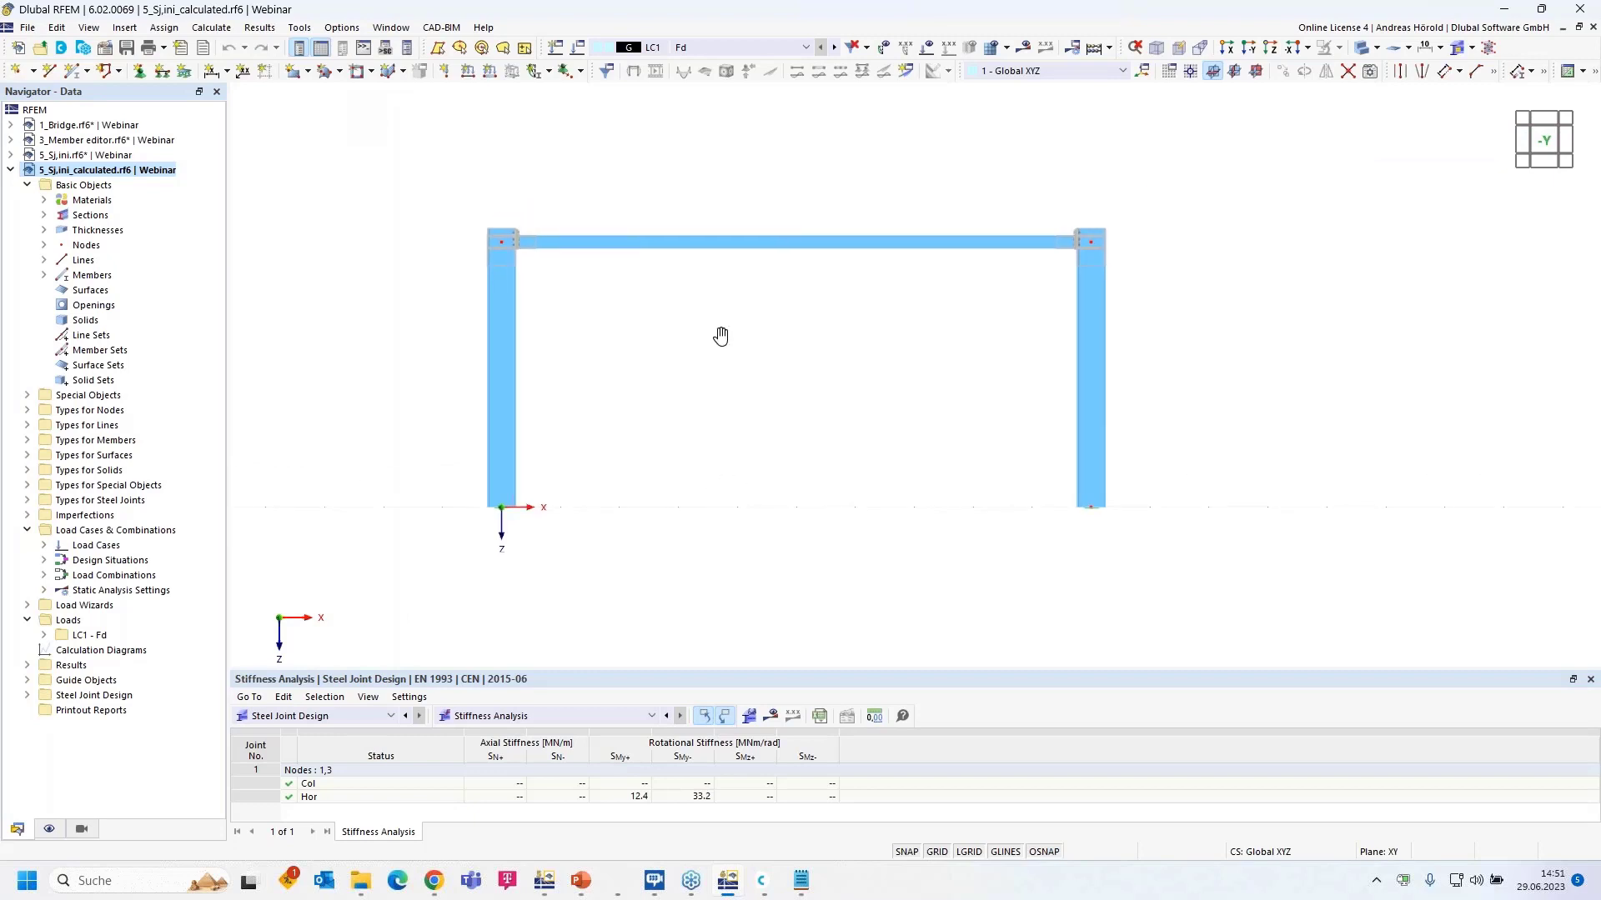
{"action": "scroll", "coordinate": [722, 421], "scroll_direction": "down", "scroll_amount": 2}
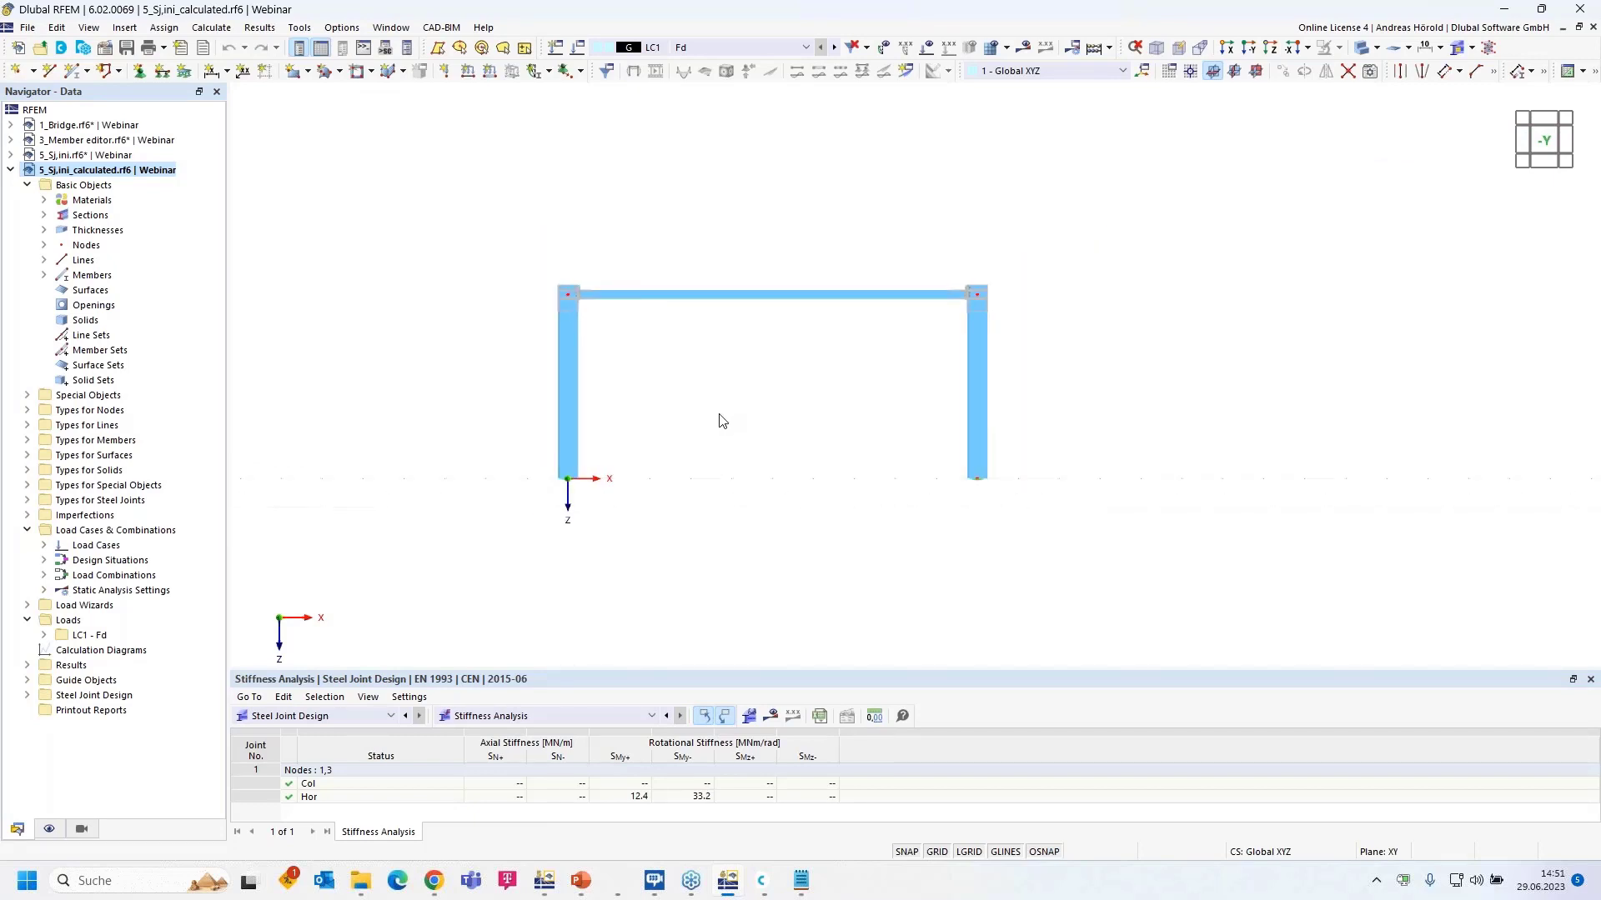
{"action": "middle_click_drag", "start_coordinate": [848, 420], "coordinate": [722, 423]}
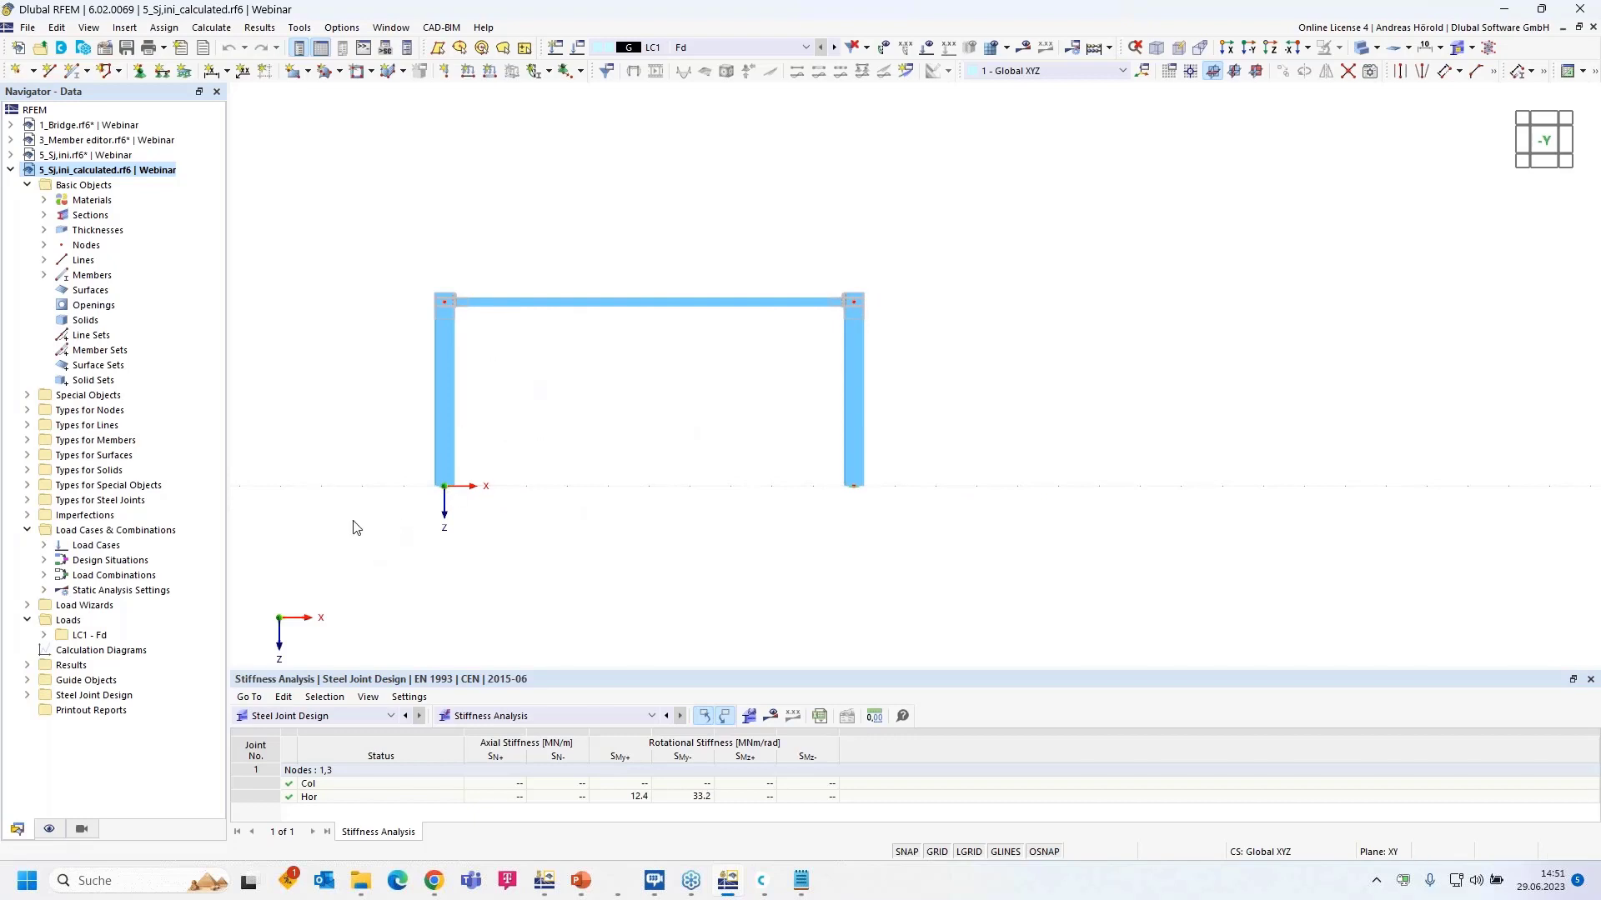
{"action": "left_click_drag", "start_coordinate": [353, 522], "coordinate": [997, 279]}
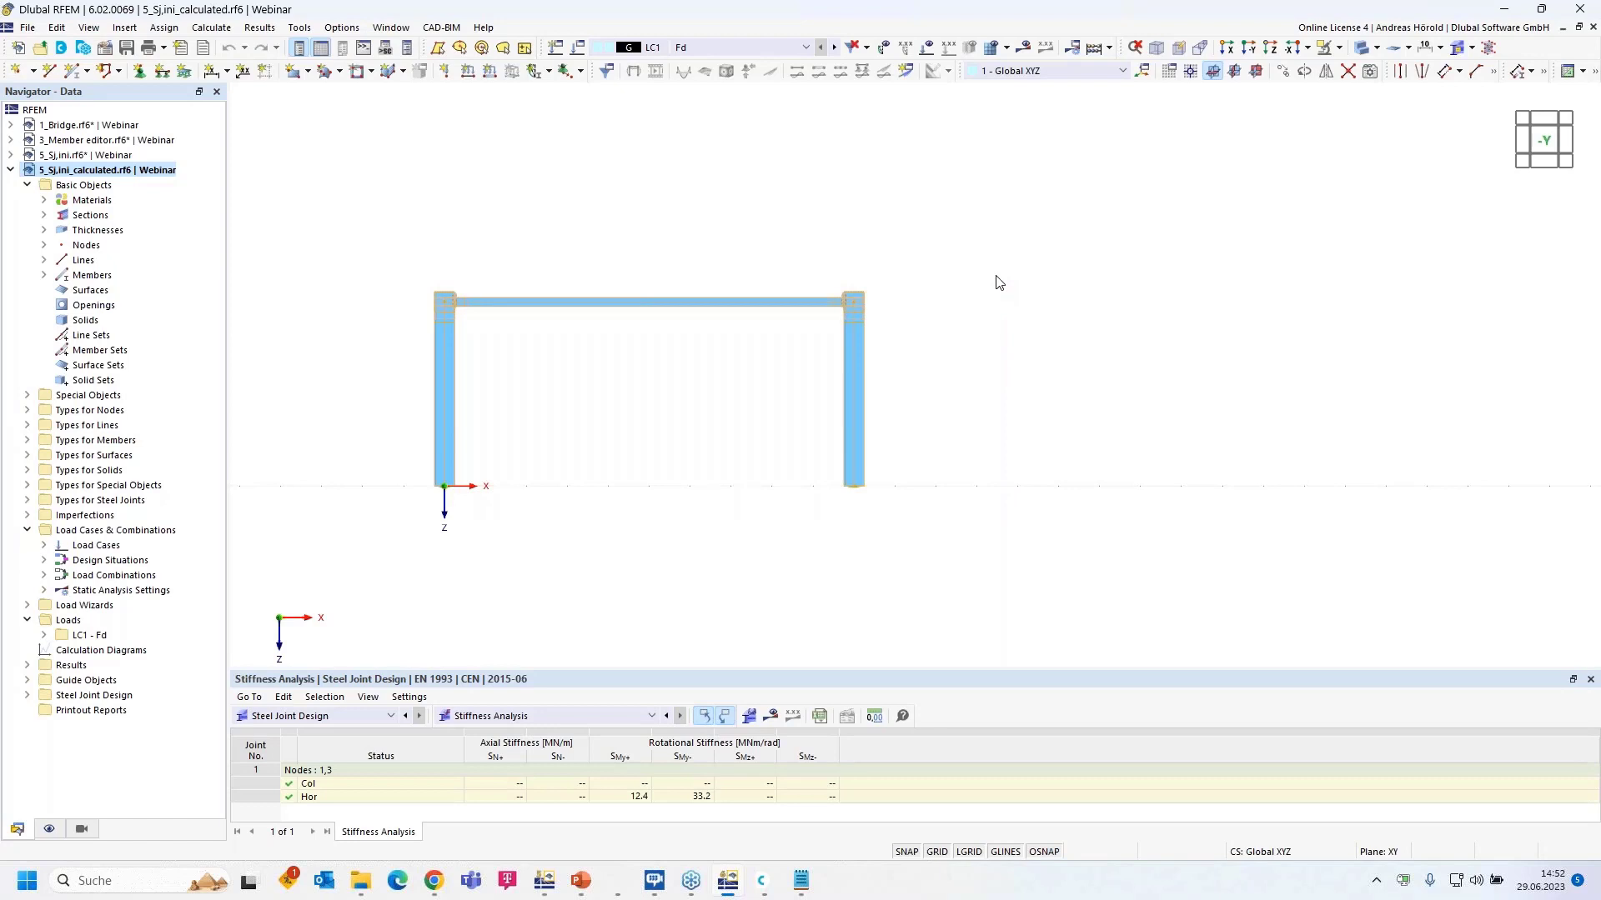
{"action": "left_click", "coordinate": [1283, 72]}
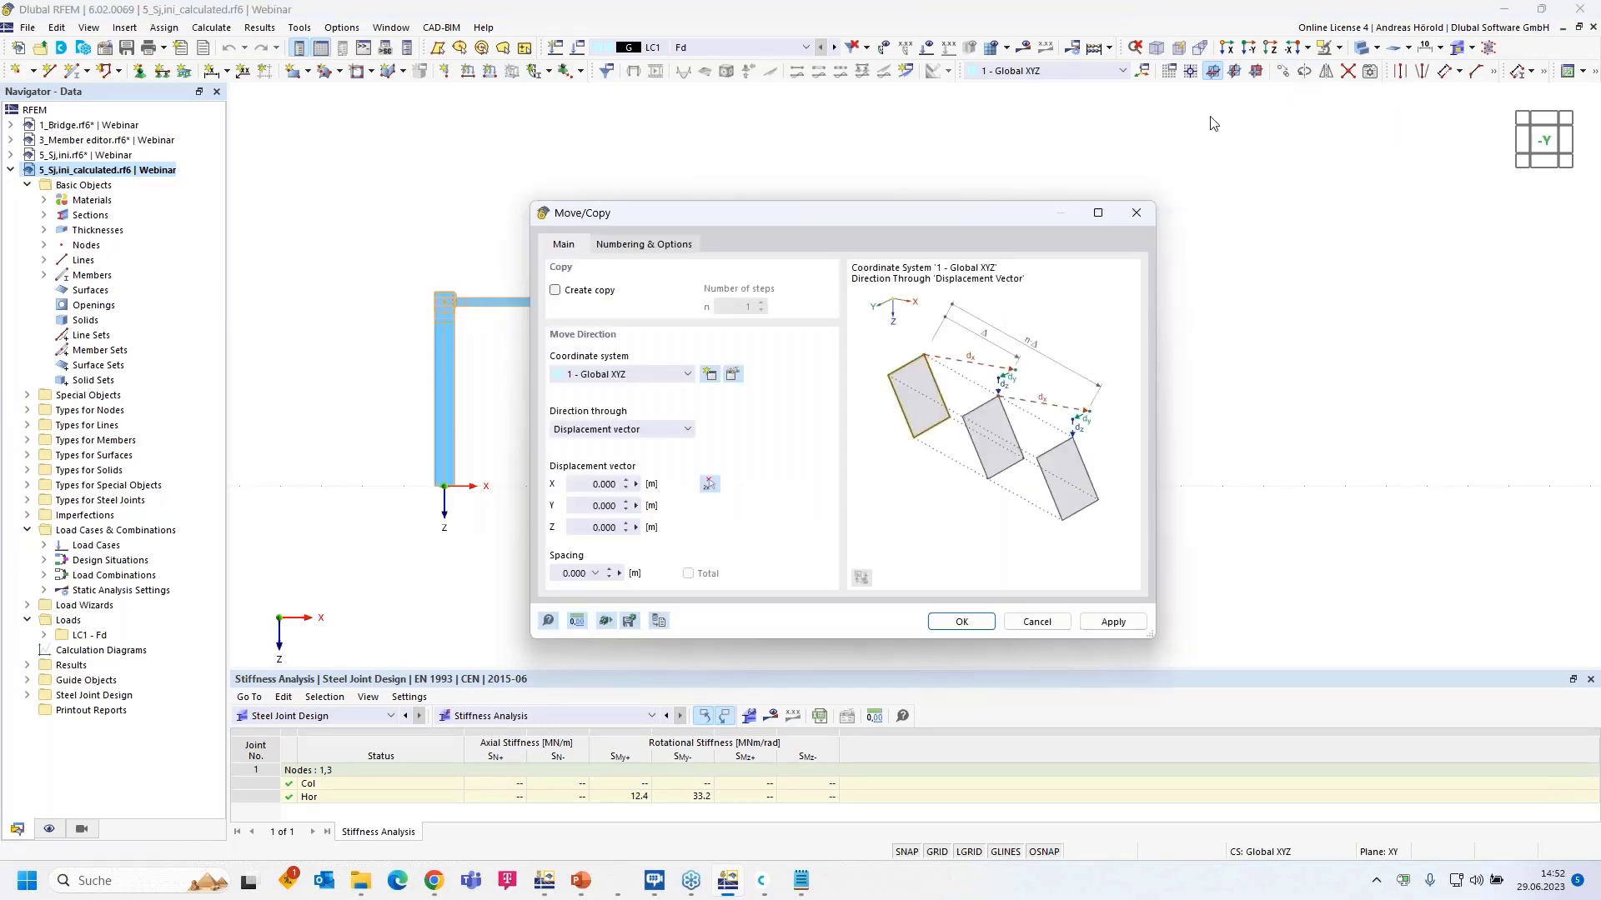
{"action": "left_click", "coordinate": [554, 290]}
{"action": "double_click", "coordinate": [590, 483]}
{"action": "type", "text": "15"}
{"action": "left_click", "coordinate": [634, 246]}
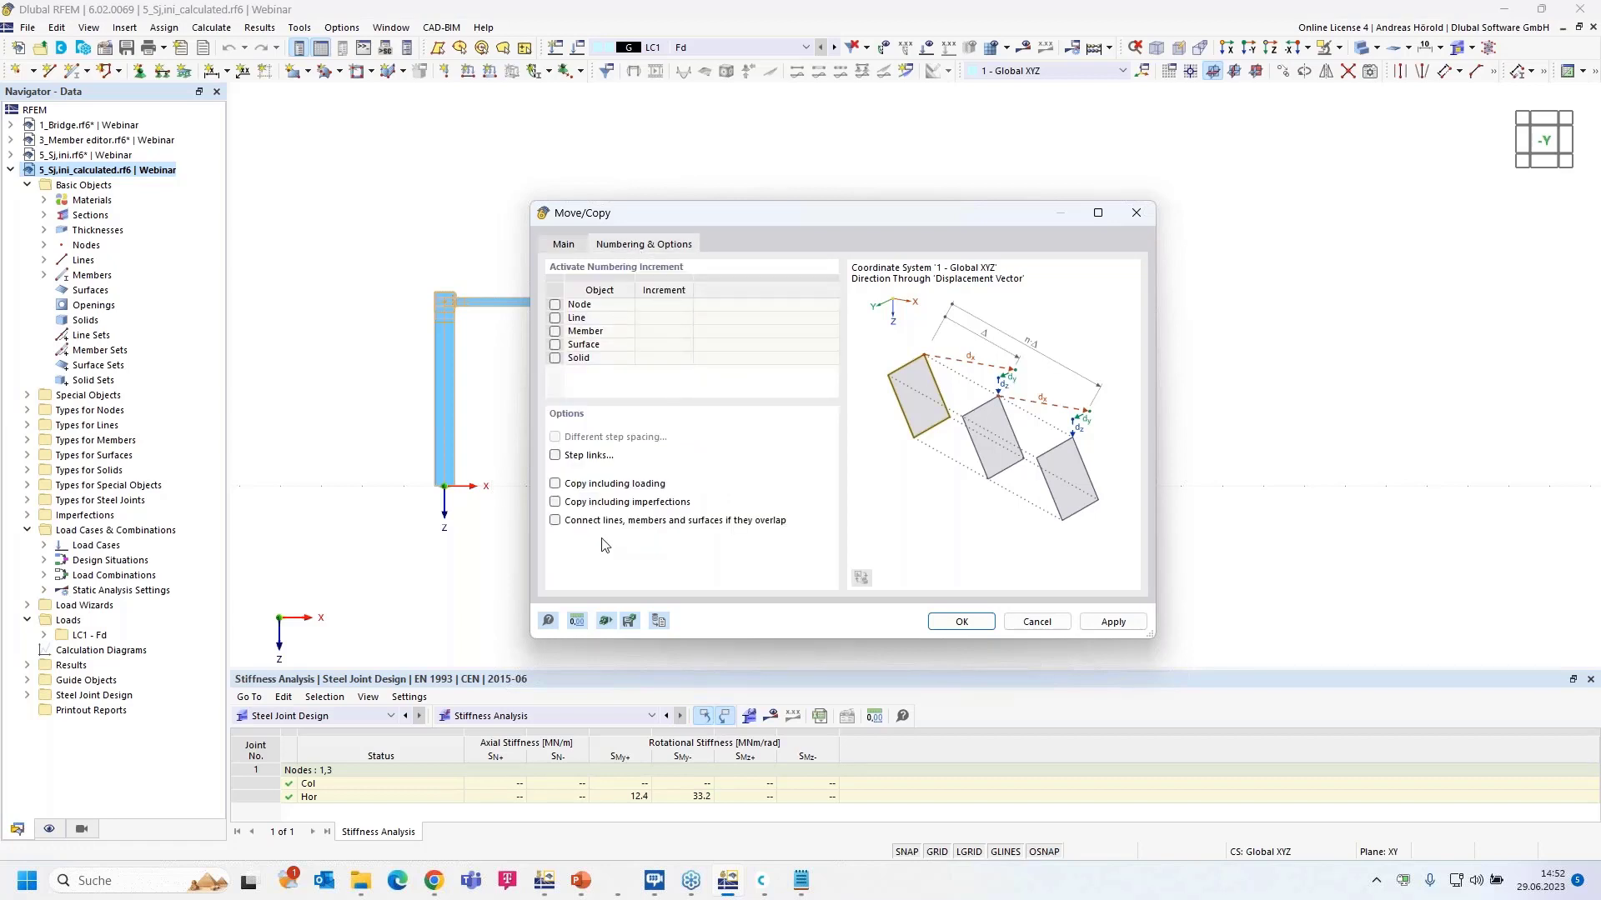
{"action": "left_click", "coordinate": [555, 485]}
{"action": "left_click", "coordinate": [959, 621]}
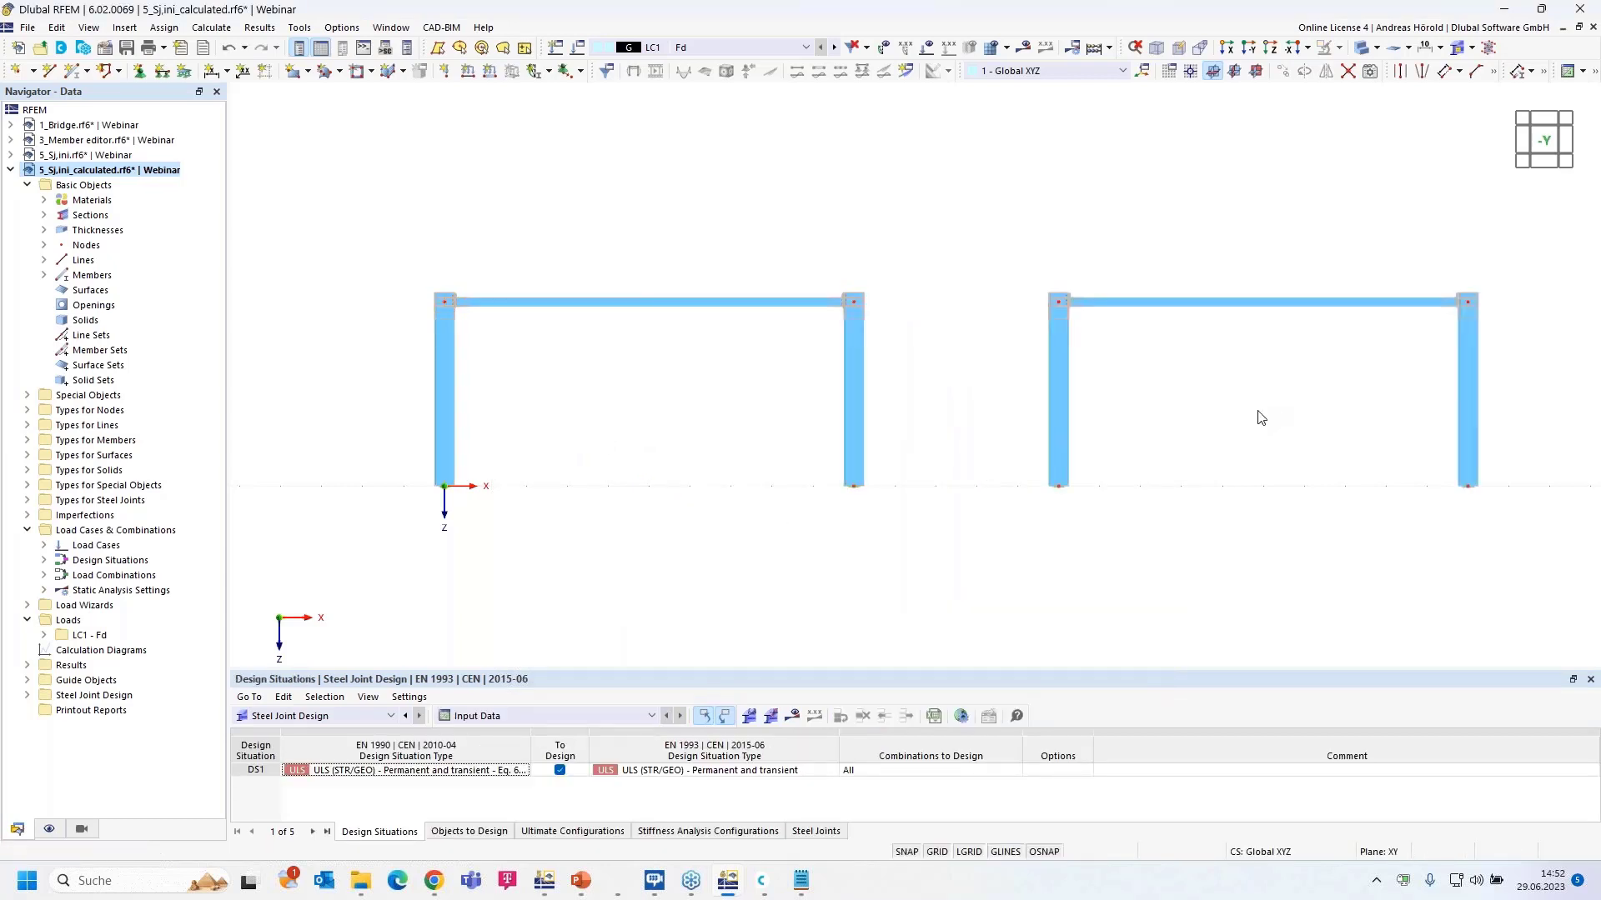
{"action": "scroll", "coordinate": [1259, 418], "scroll_direction": "down", "scroll_amount": 1}
{"action": "scroll", "coordinate": [1259, 417], "scroll_direction": "up", "scroll_amount": 2}
{"action": "scroll", "coordinate": [1259, 418], "scroll_direction": "down", "scroll_amount": 2}
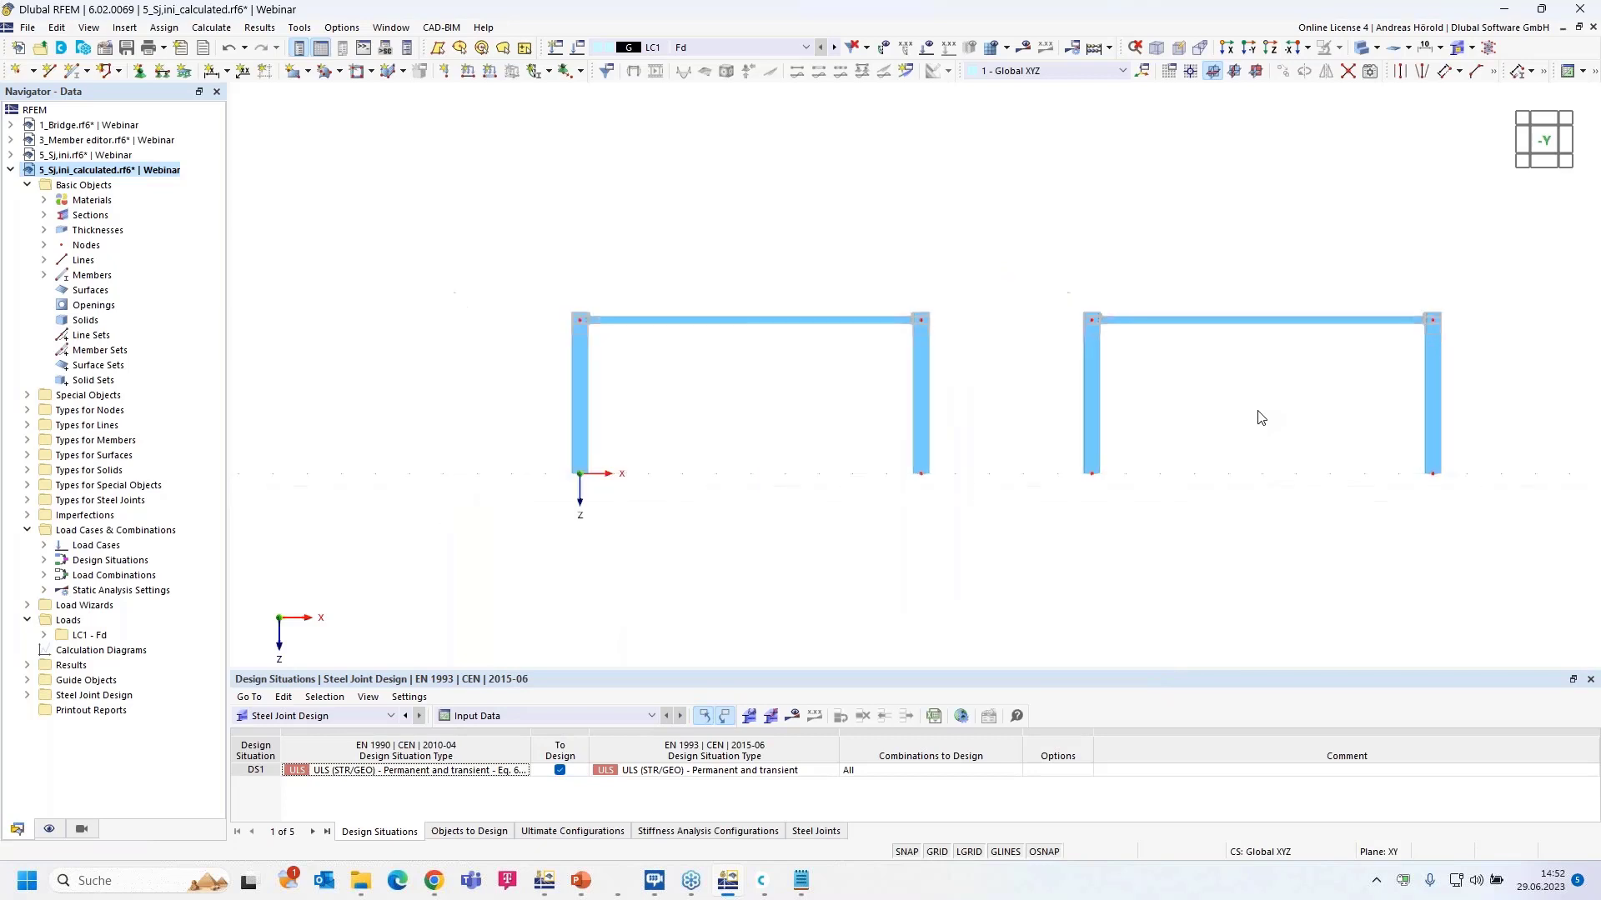
{"action": "left_click", "coordinate": [926, 47]}
{"action": "left_click", "coordinate": [926, 47]}
Step: Edit the copied frame's horizontal beam, enable its hinges option and display the hinge assignment
{"action": "scroll", "coordinate": [1193, 432], "scroll_direction": "up", "scroll_amount": 2}
{"action": "middle_click_drag", "start_coordinate": [1179, 426], "coordinate": [1147, 433]}
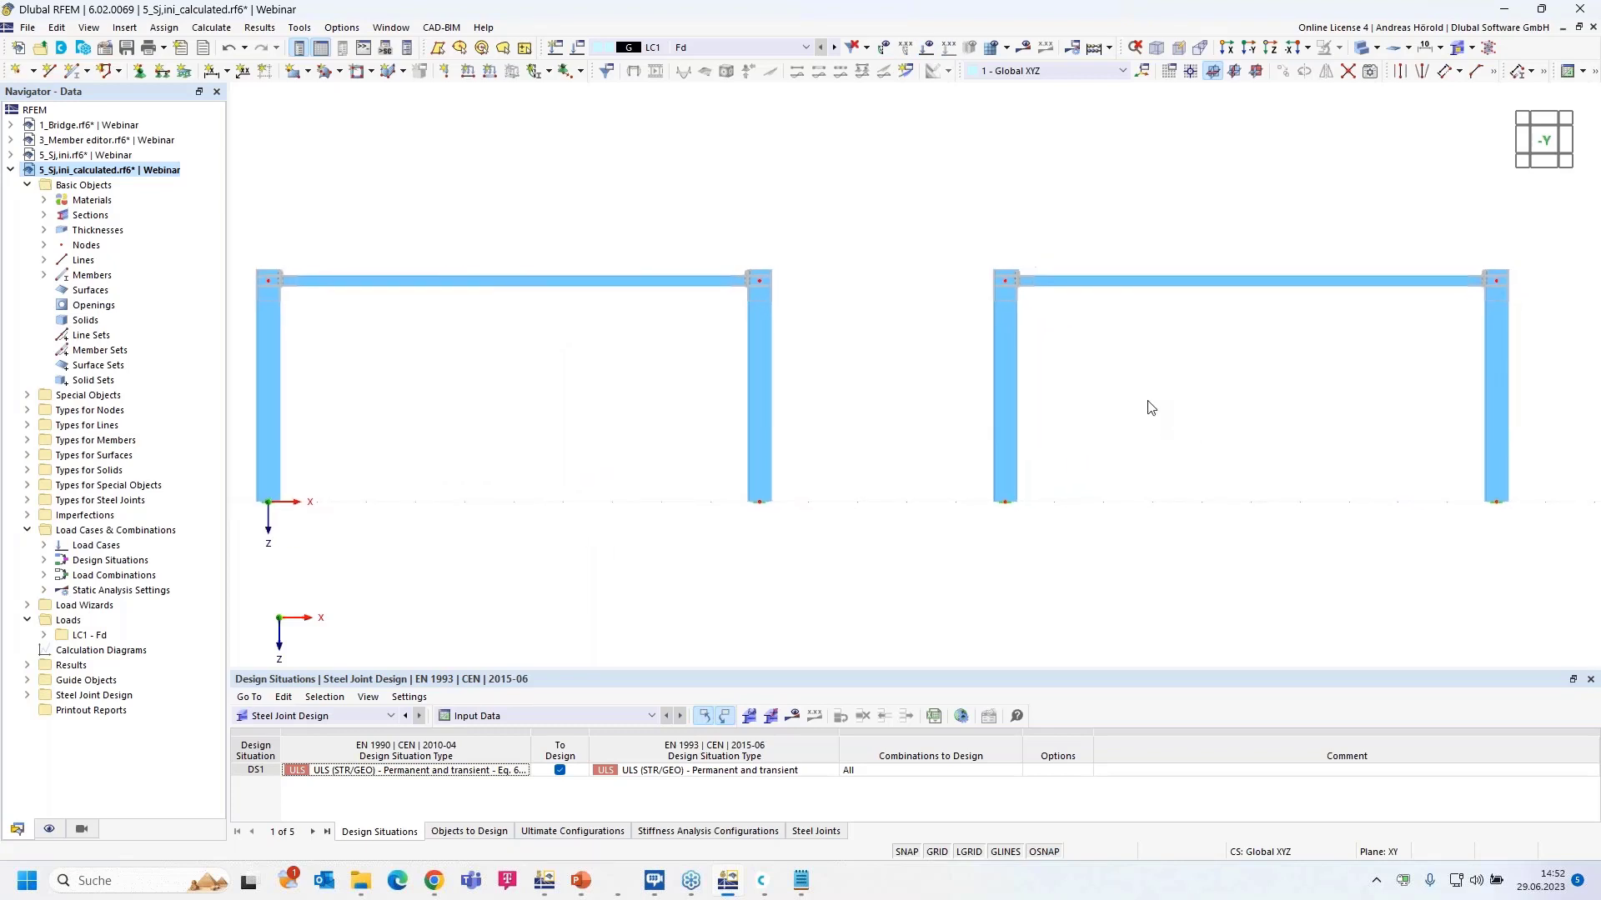
{"action": "double_click", "coordinate": [1175, 282]}
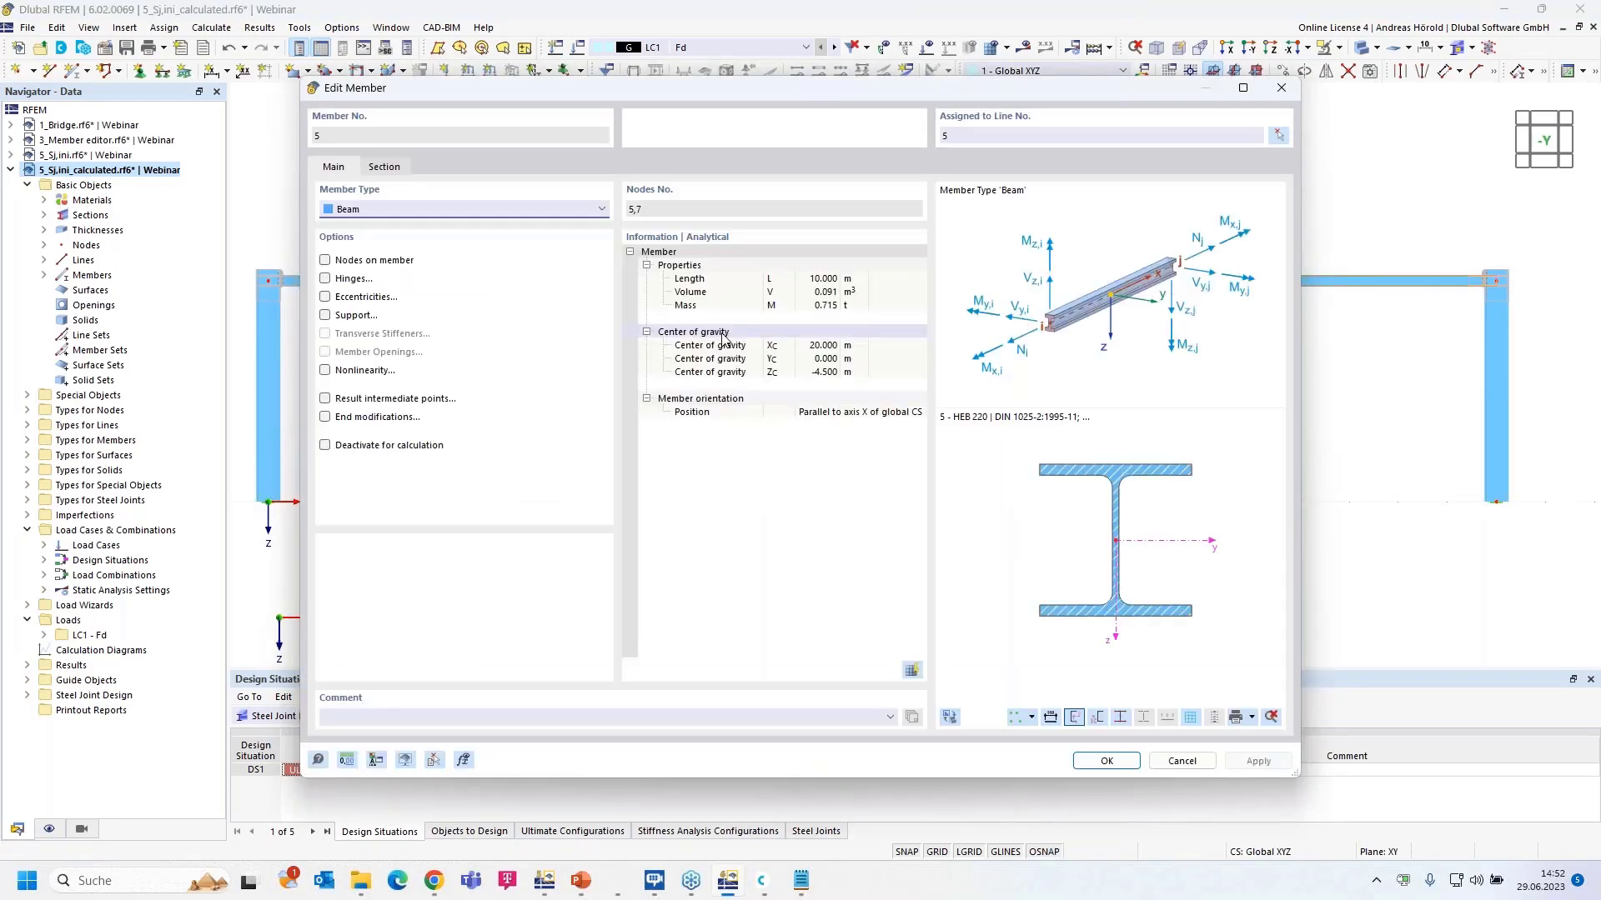
{"action": "left_click", "coordinate": [325, 280]}
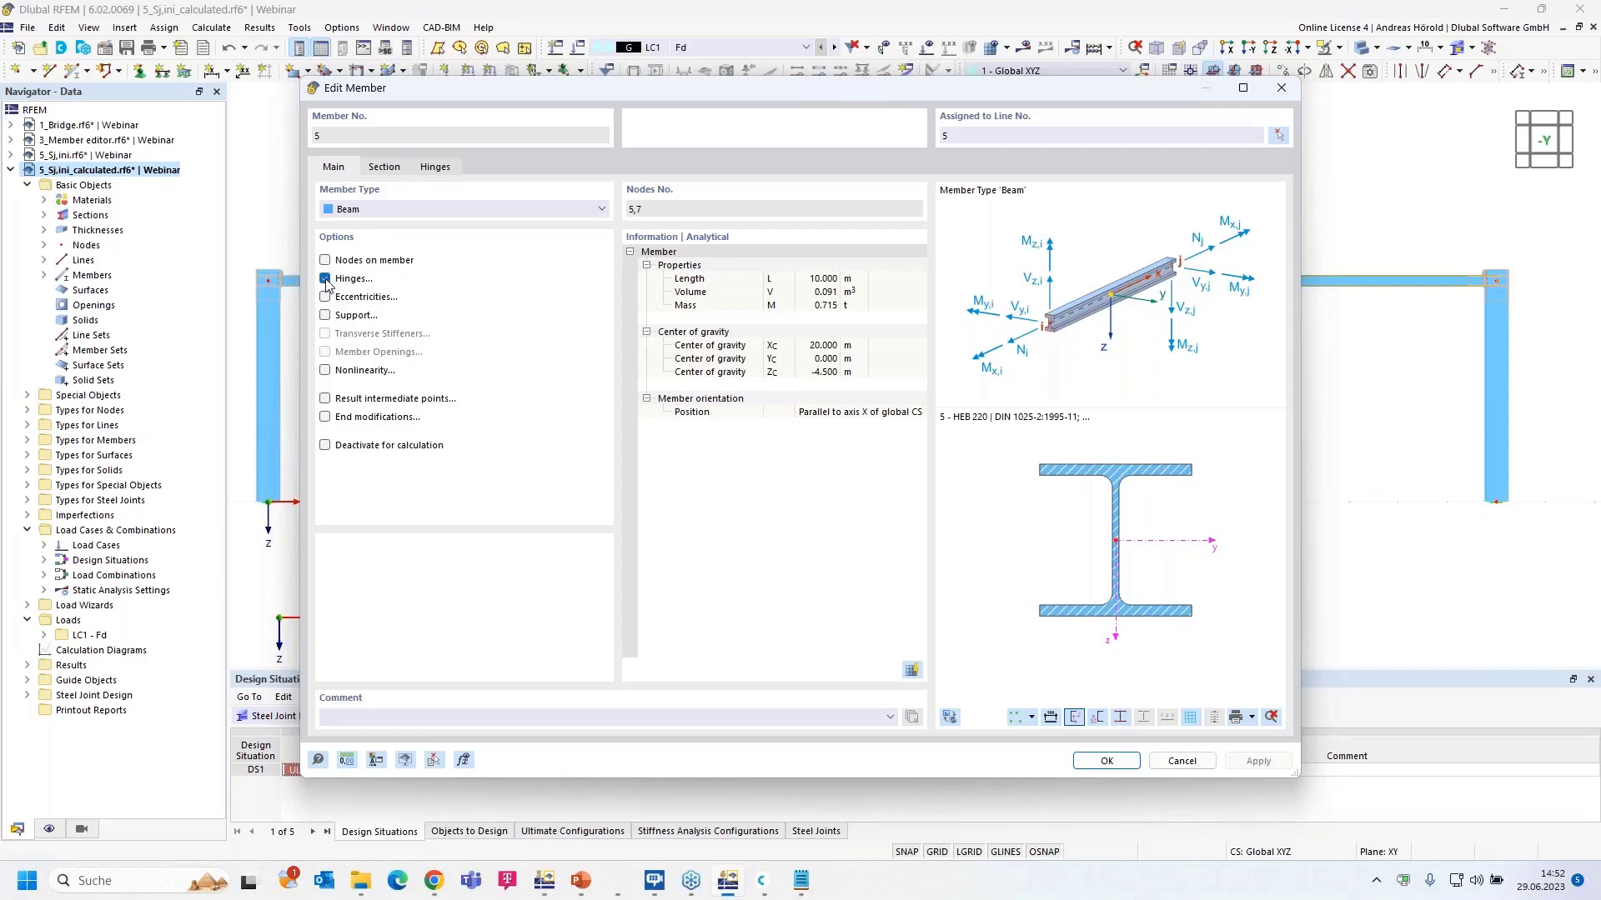
{"action": "left_click", "coordinate": [435, 168]}
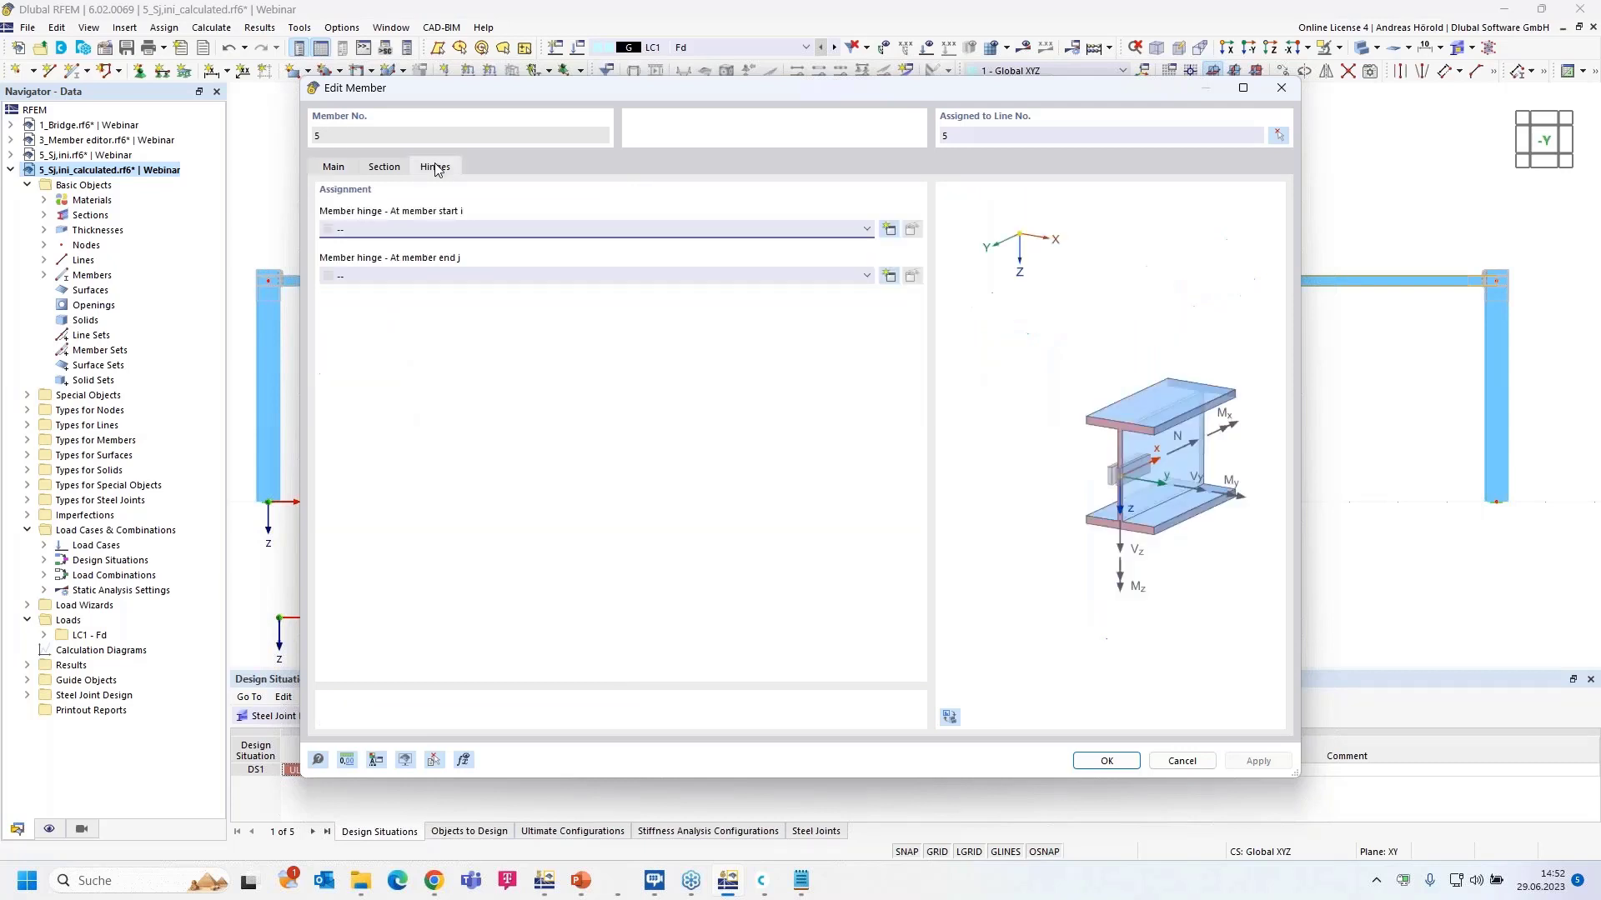
Step: Create a member hinge at the beam's start, releasing only φy with a rotational spring constant of 33.2 MNm/rad
{"action": "left_click", "coordinate": [889, 230]}
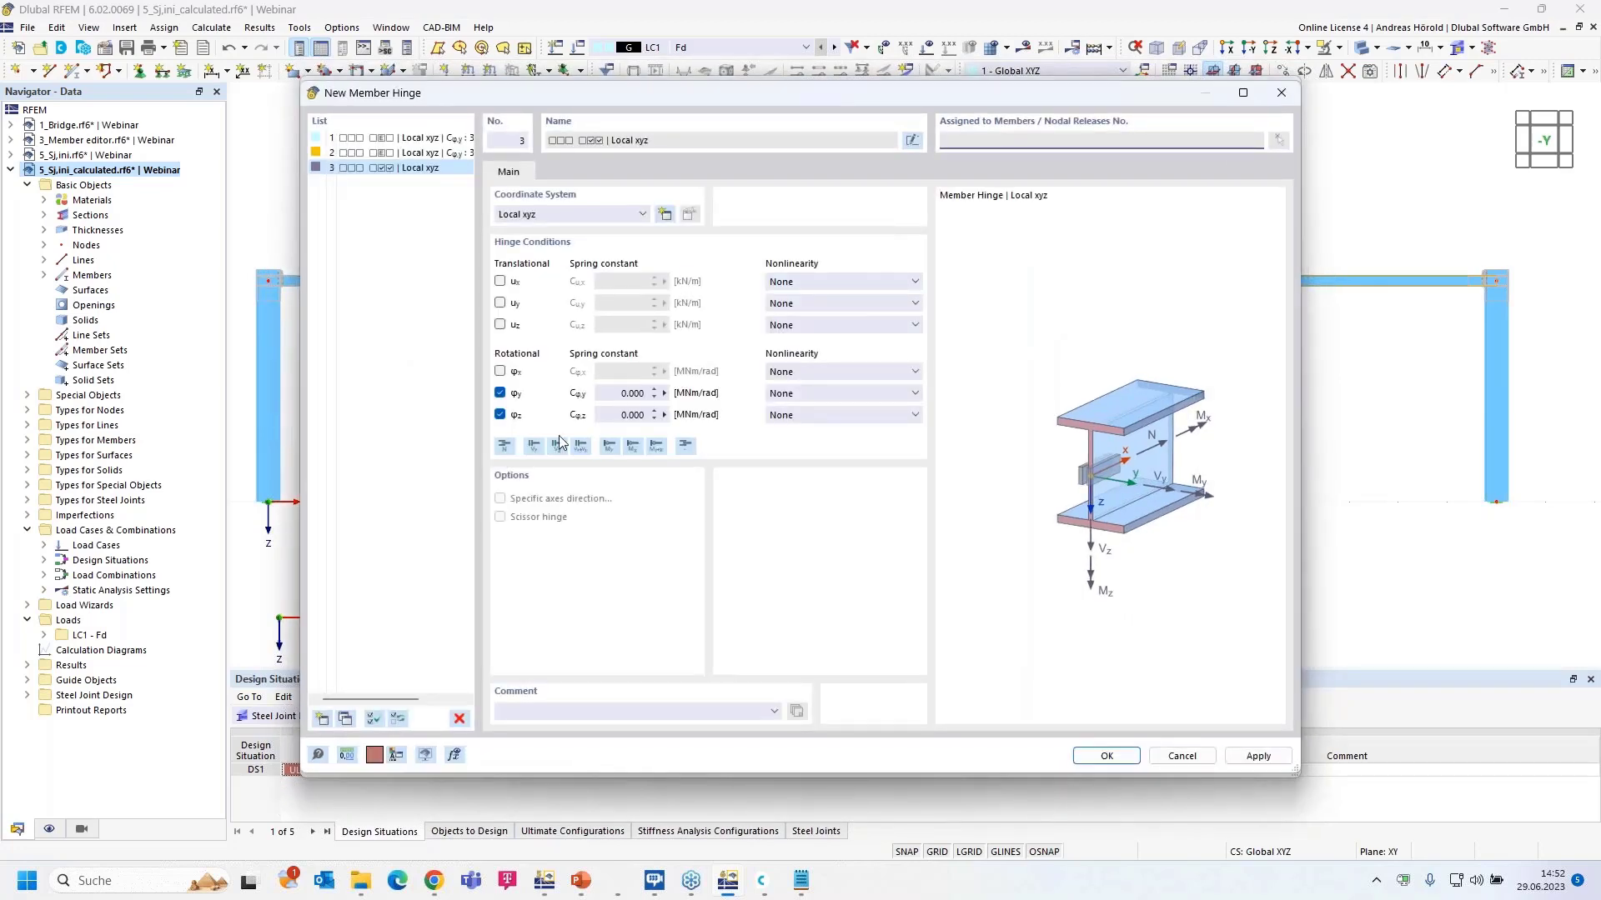
{"action": "left_click", "coordinate": [500, 414]}
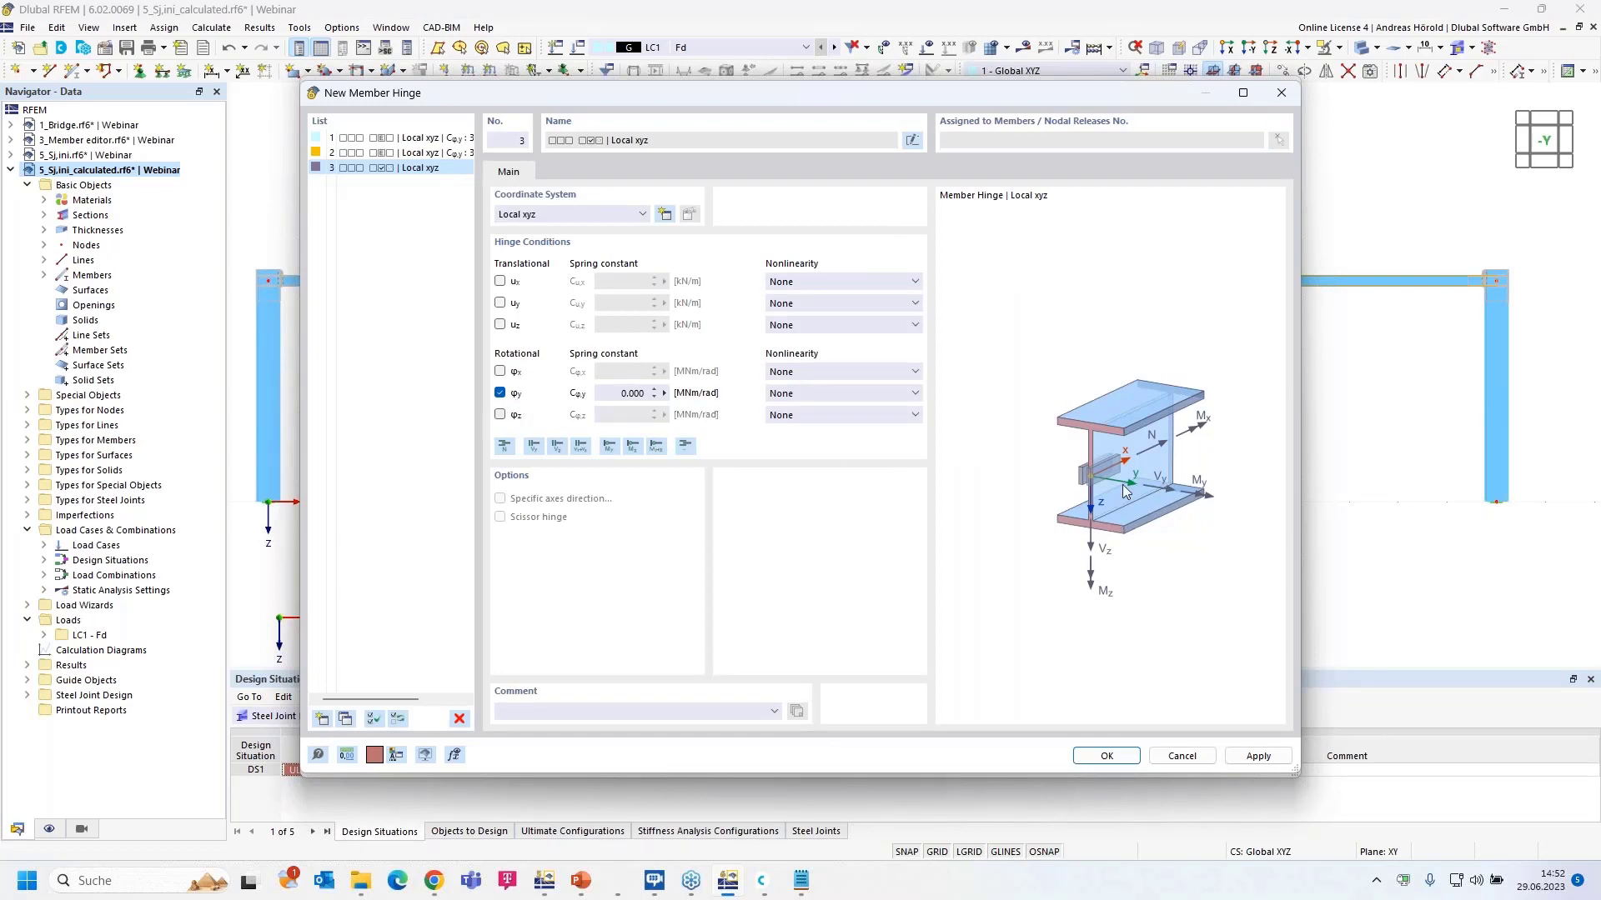
{"action": "left_click", "coordinate": [613, 392]}
{"action": "type", "text": "33,2"}
{"action": "left_click", "coordinate": [1105, 756]}
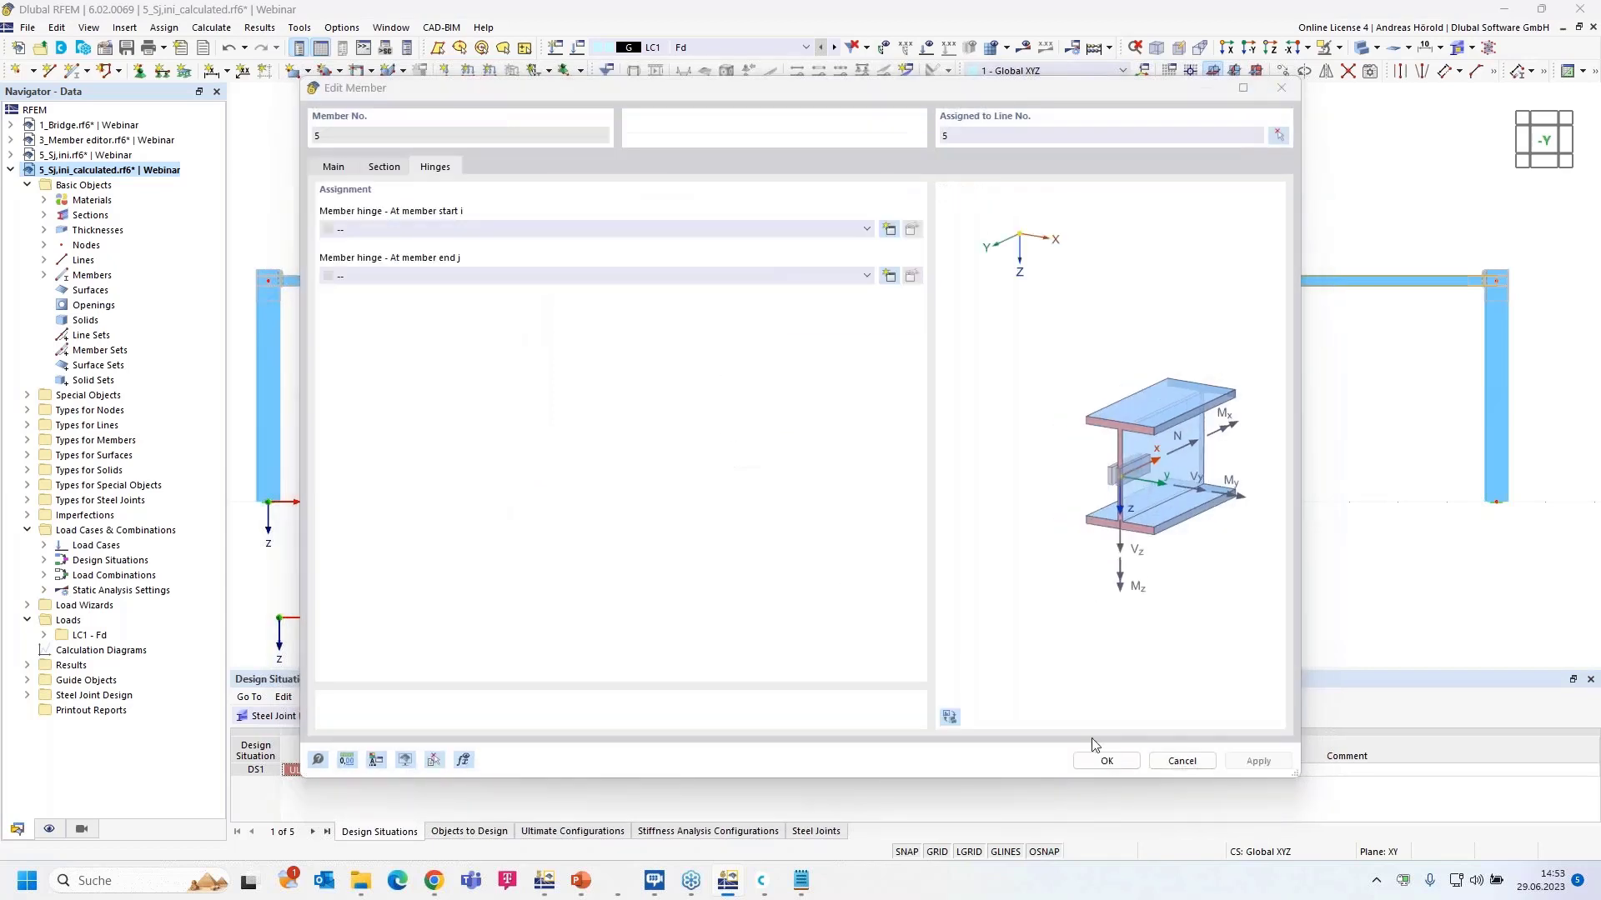
Step: Assign member hinge 3 to the beam's end as well and accept the member changes
{"action": "left_click", "coordinate": [595, 277]}
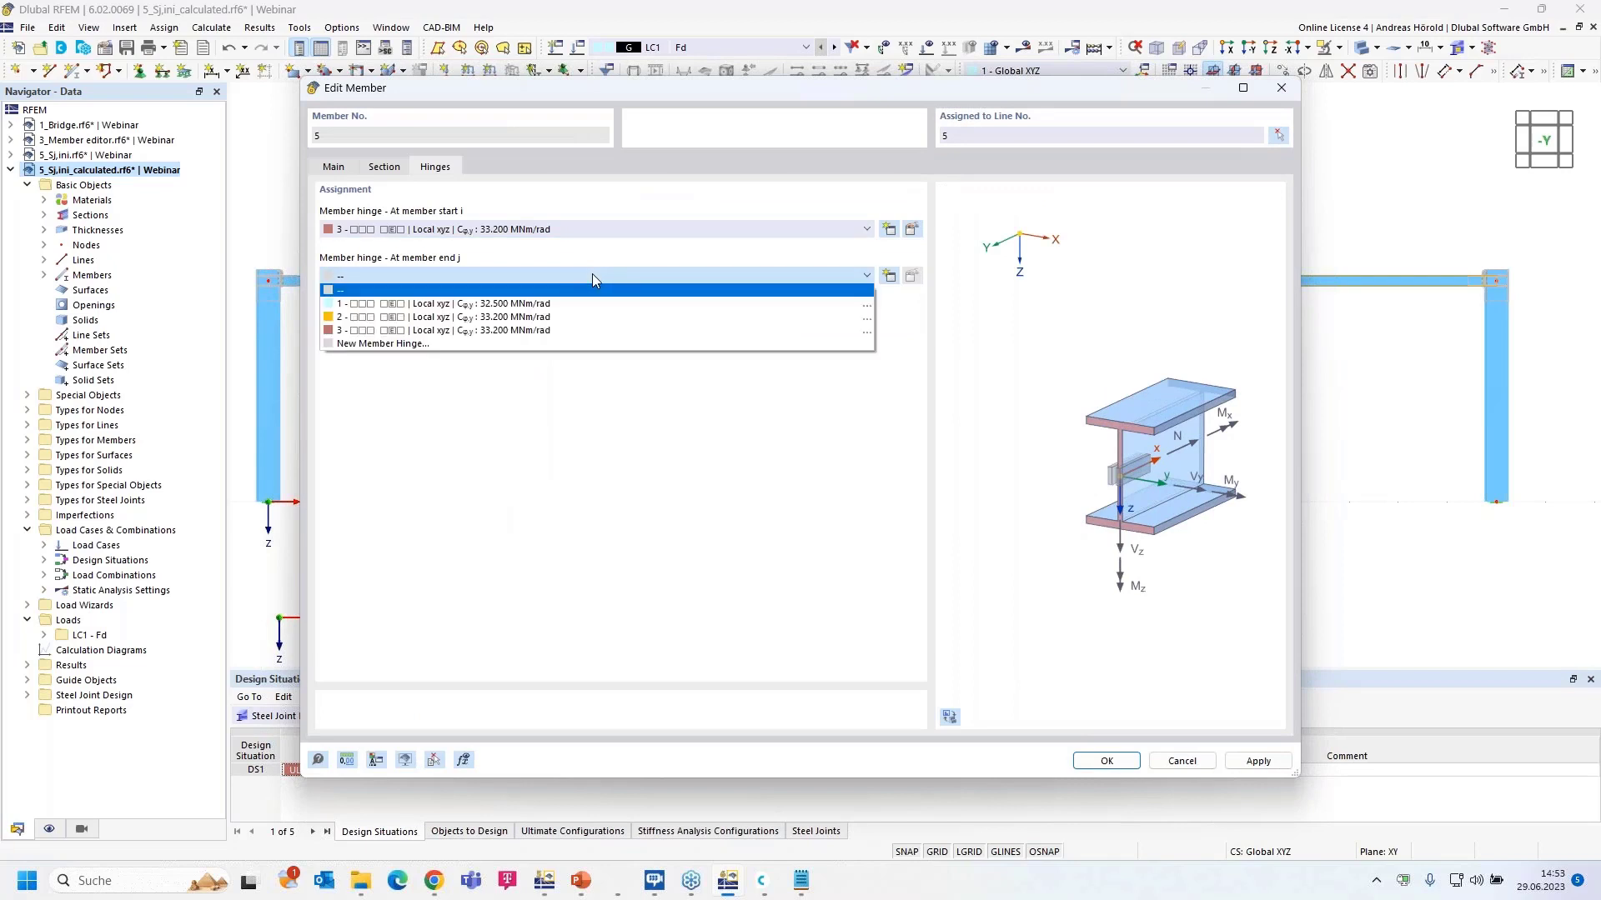
{"action": "left_click", "coordinate": [585, 330]}
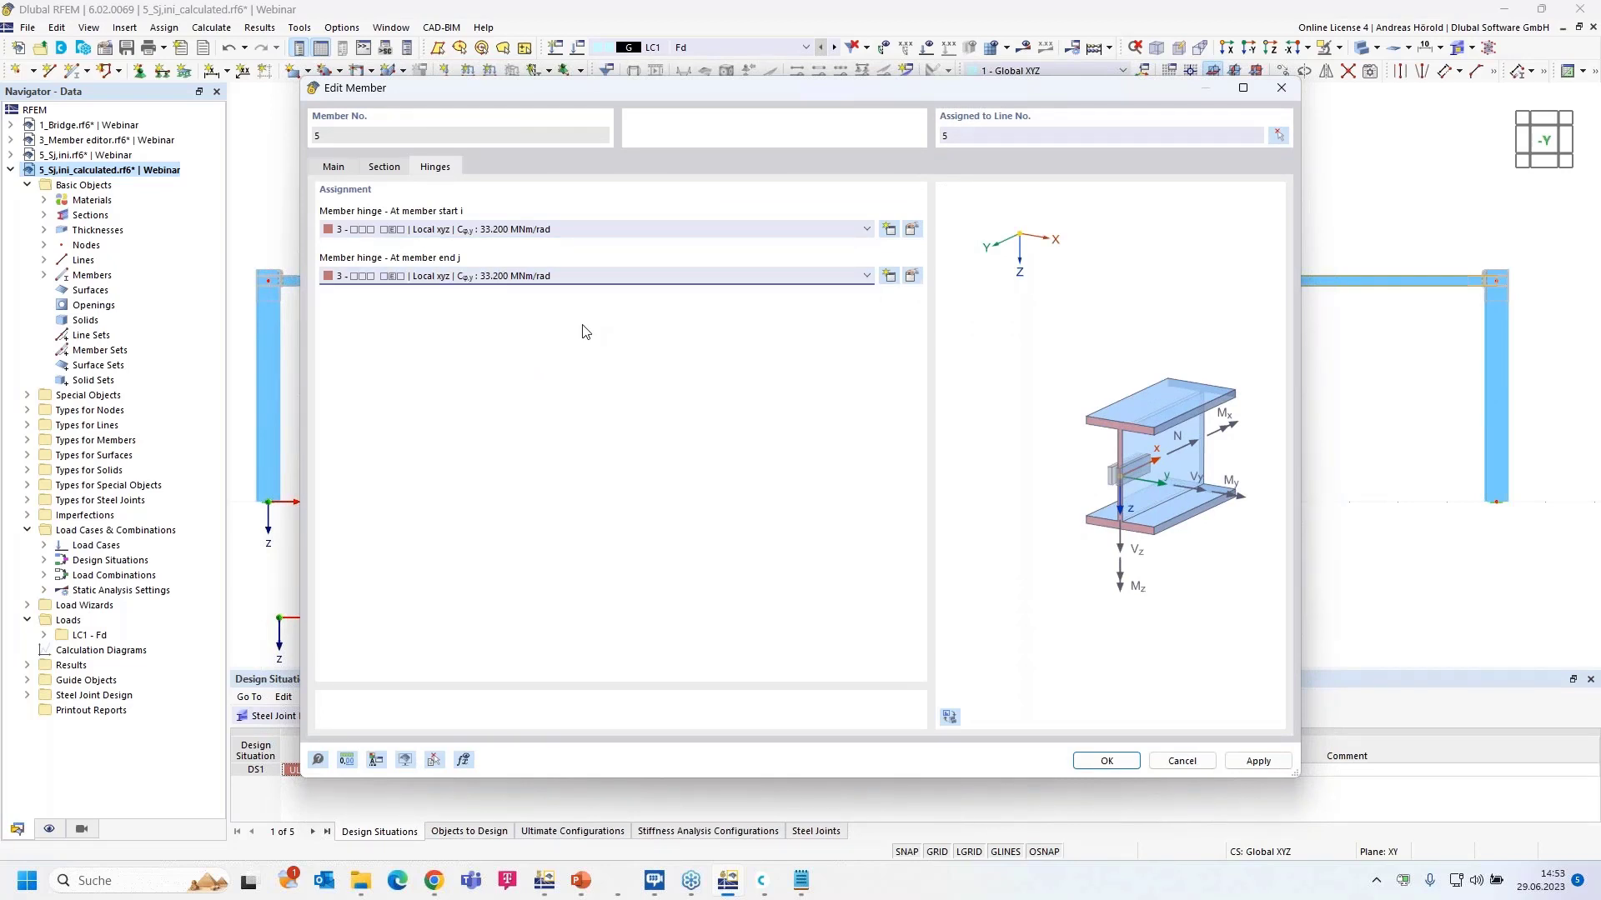
{"action": "left_click", "coordinate": [1101, 761]}
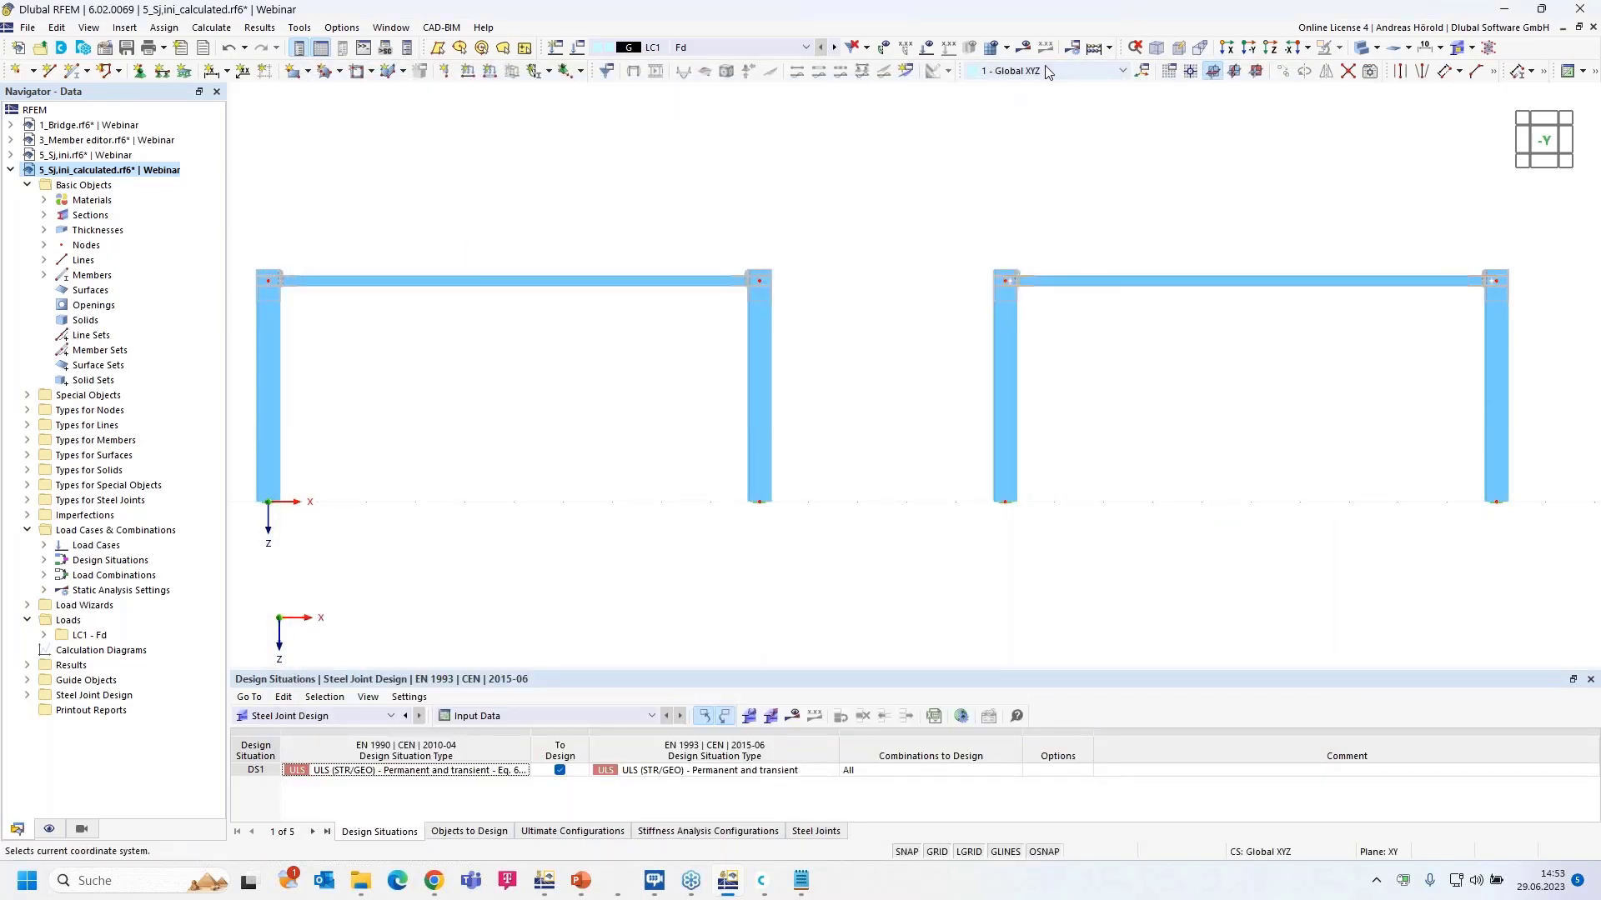
Step: Calculate load case LC1 and display the My moment diagrams of both frames without the control panel covering them
{"action": "left_click", "coordinate": [1025, 46]}
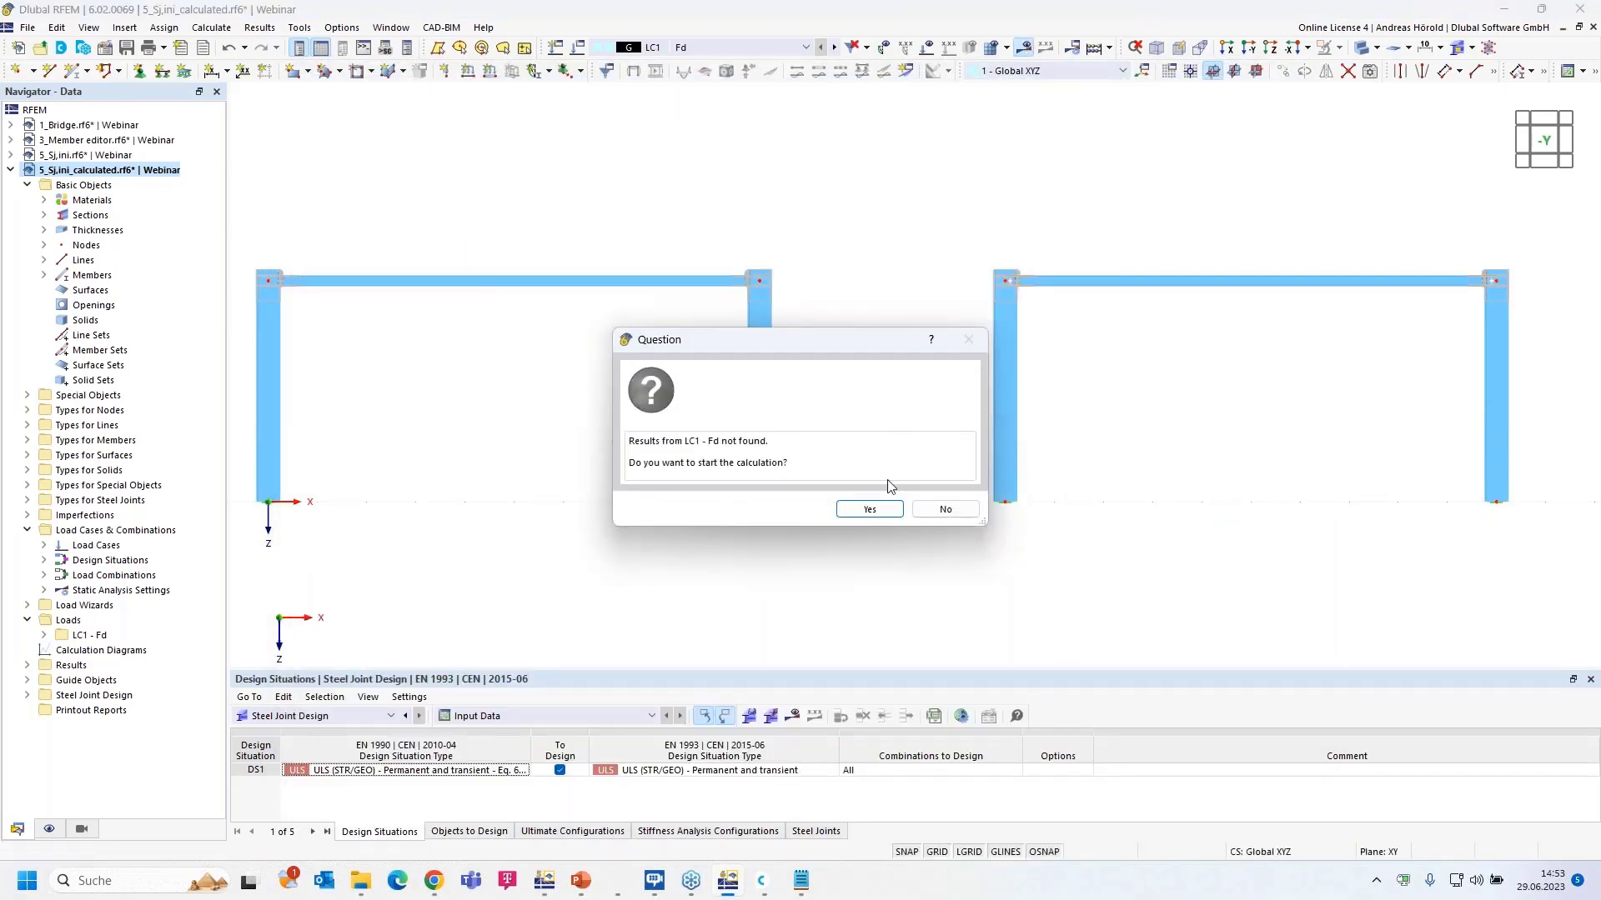
{"action": "left_click", "coordinate": [867, 509]}
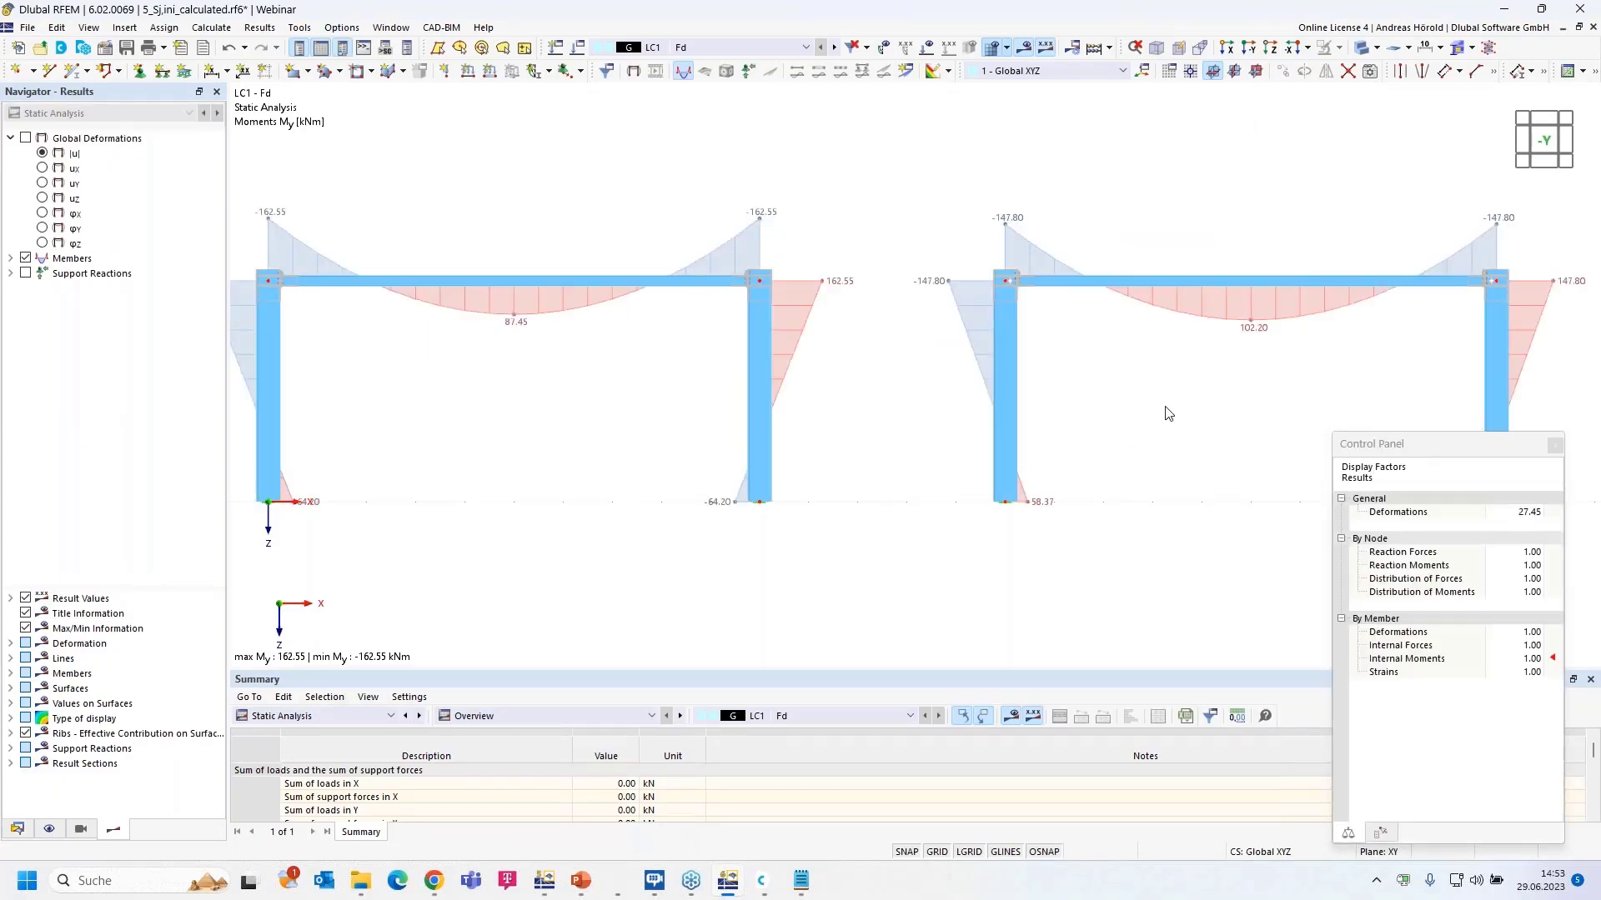
{"action": "left_click", "coordinate": [1554, 445]}
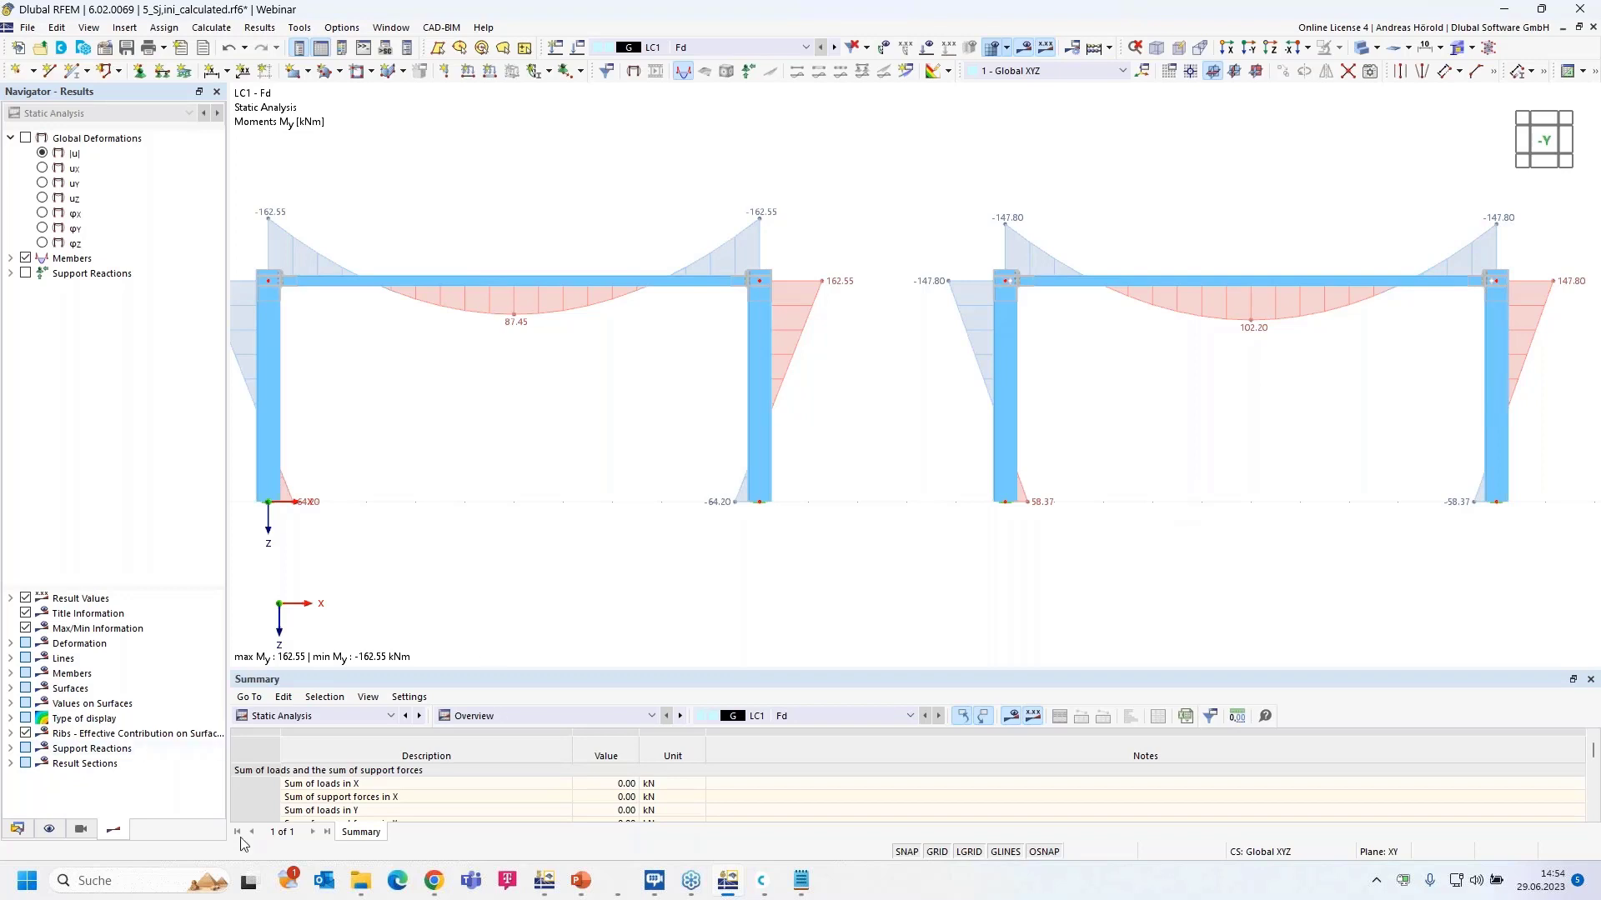
Step: Switch to the PowerPoint slide show and advance to the slide about booking a free online appointment
{"action": "mouse_move", "coordinate": [581, 882]}
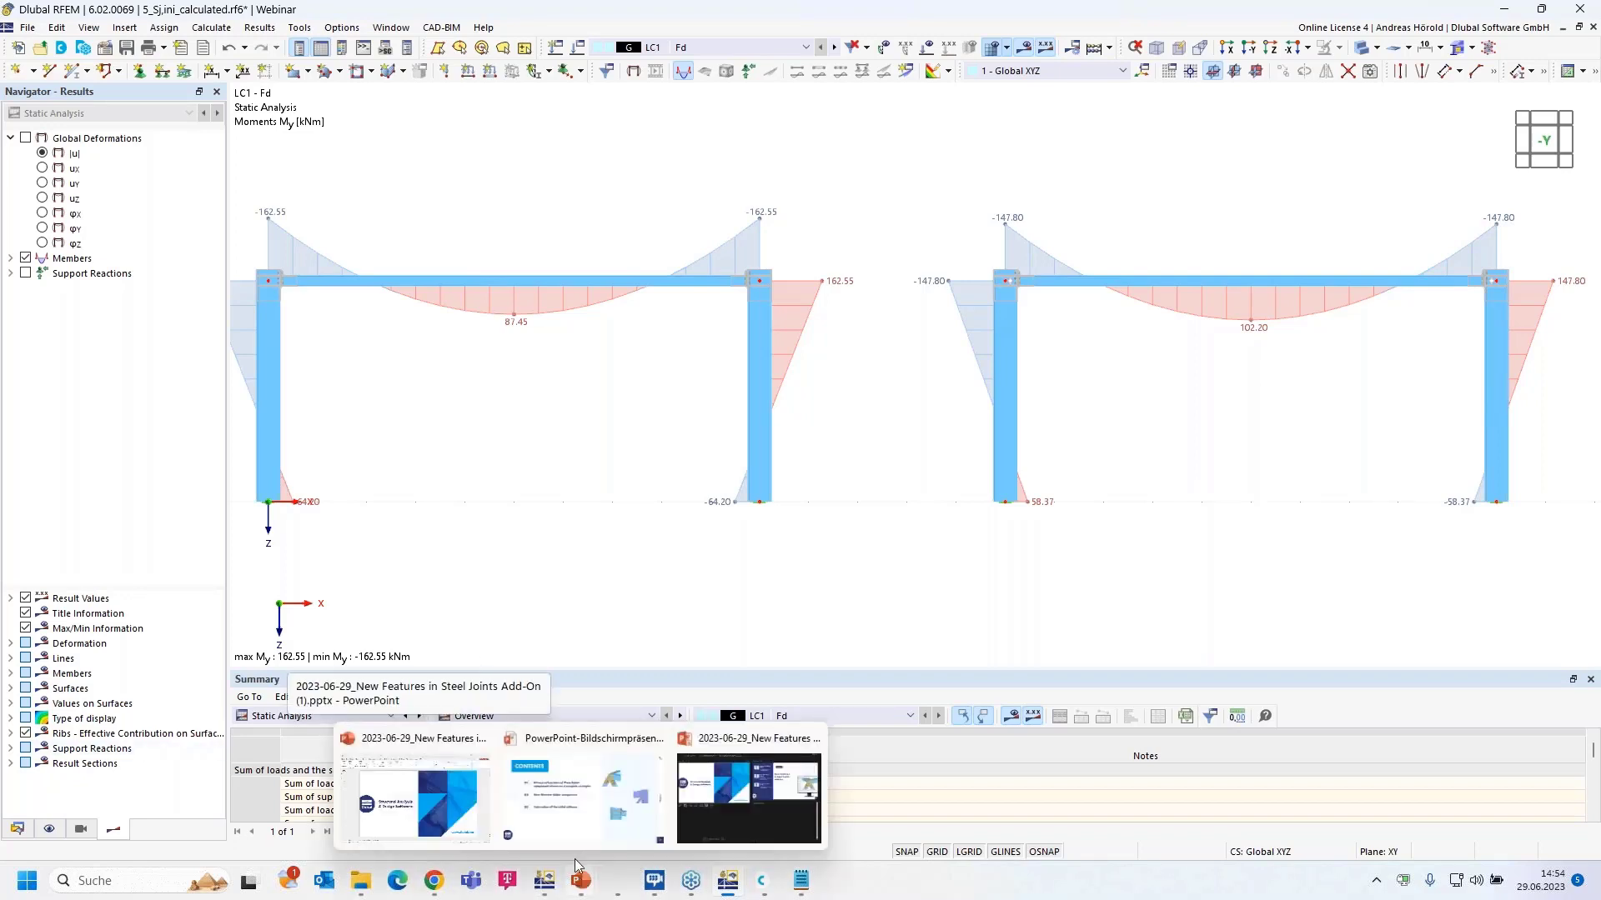
{"action": "left_click", "coordinate": [563, 802]}
{"action": "left_click", "coordinate": [1456, 613]}
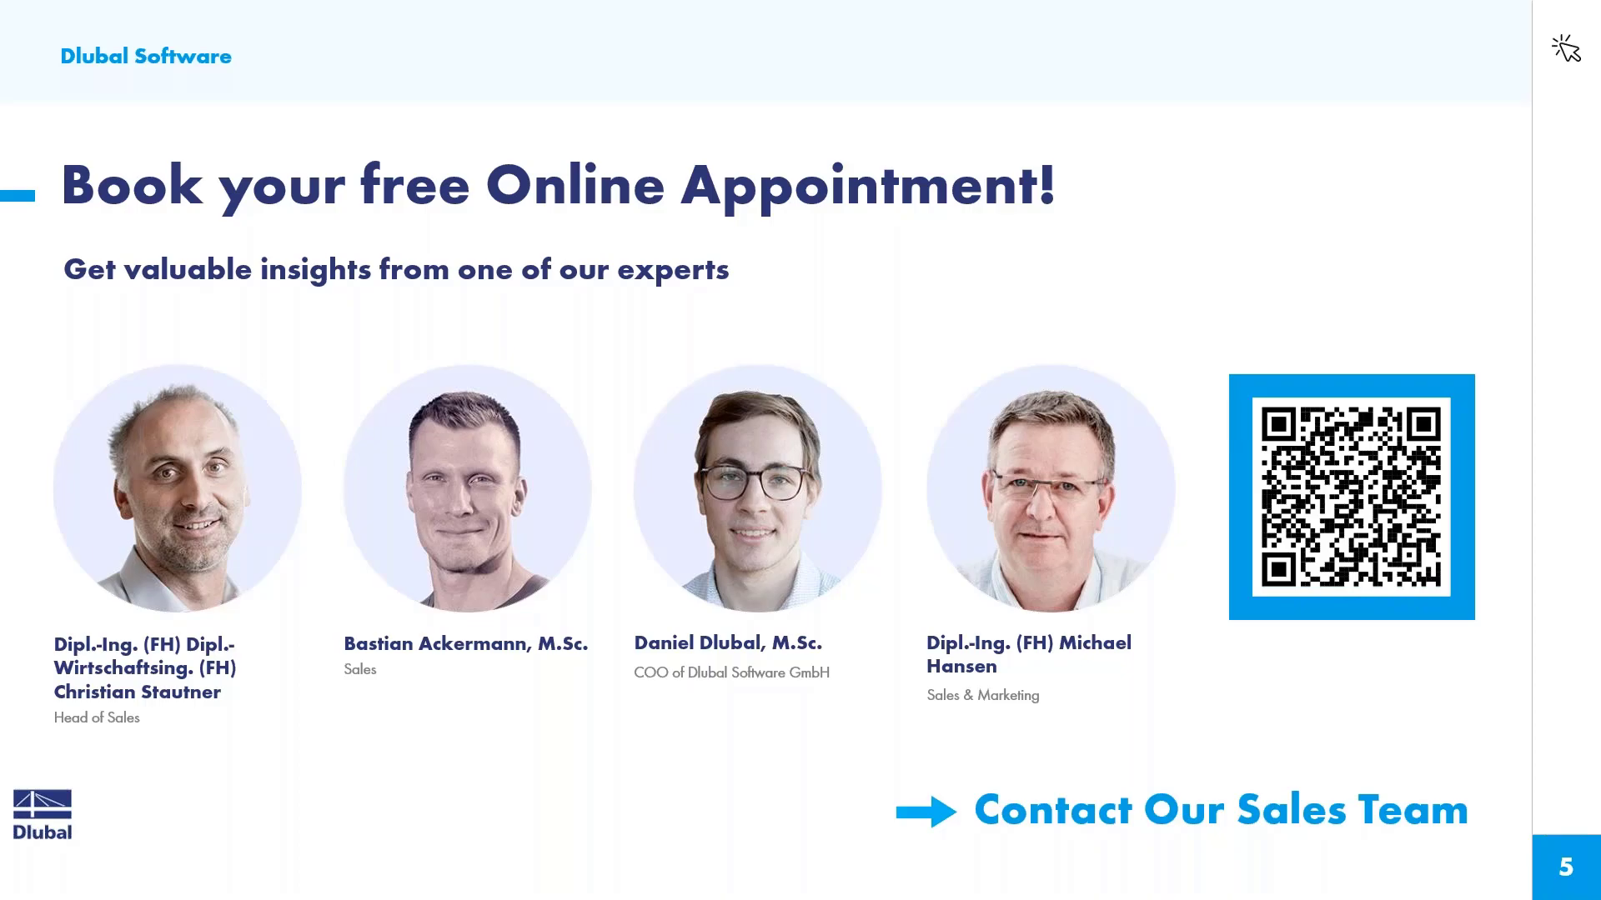
Step: Switch to Chrome, open the webinars page of the Dlubal website and look through the listed webinars
{"action": "key", "text": "alt+Tab"}
{"action": "left_click", "coordinate": [86, 17]}
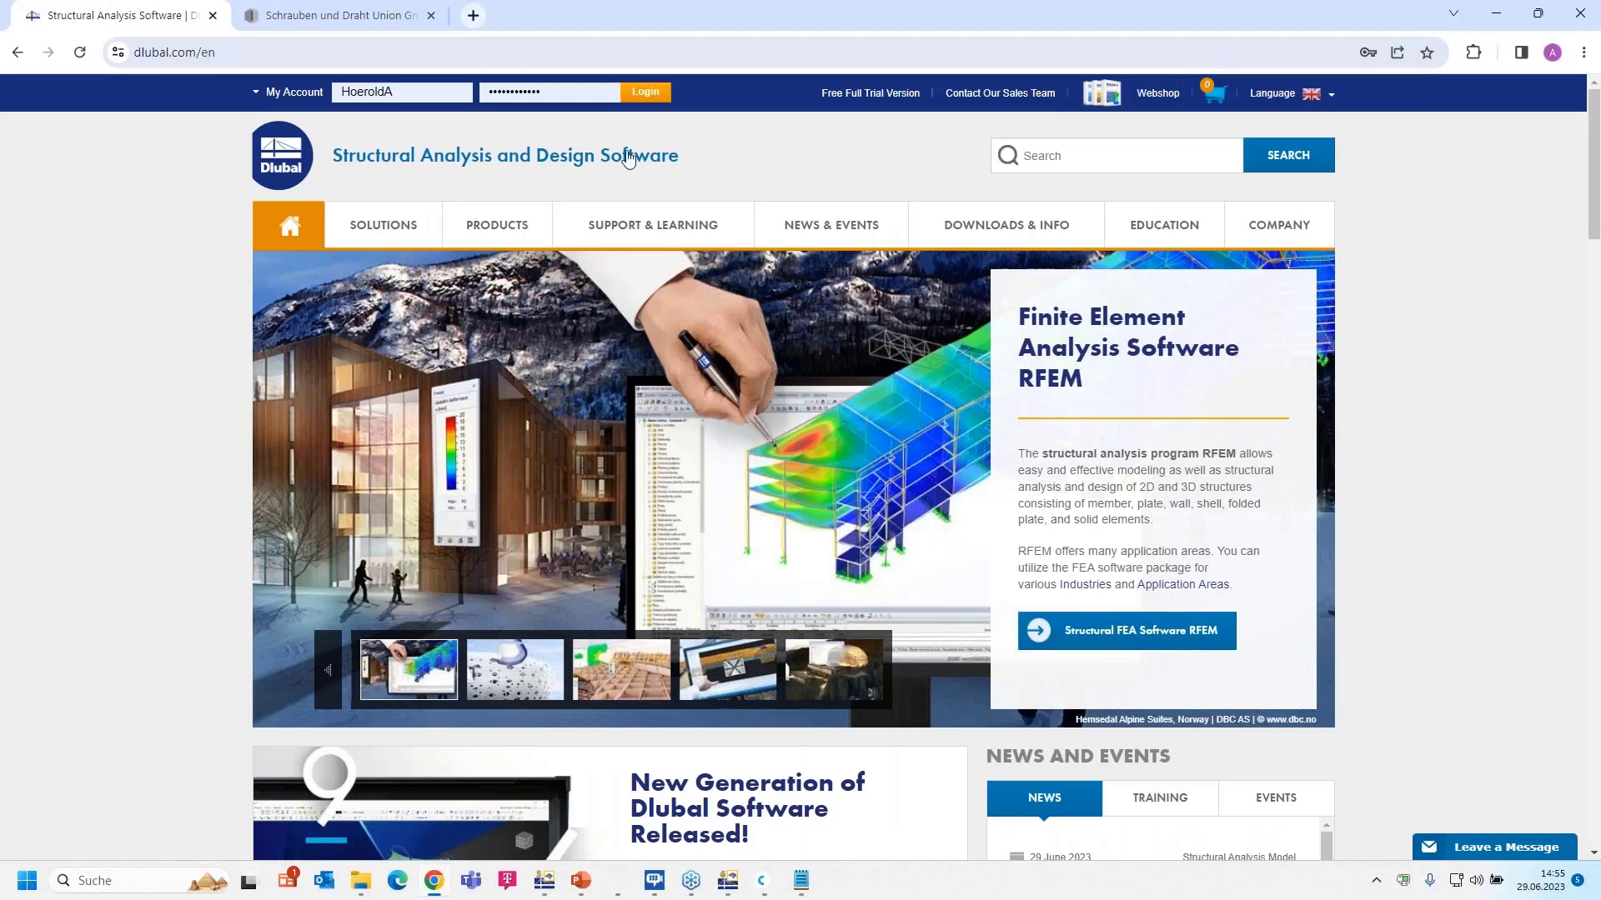
{"action": "mouse_move", "coordinate": [794, 223]}
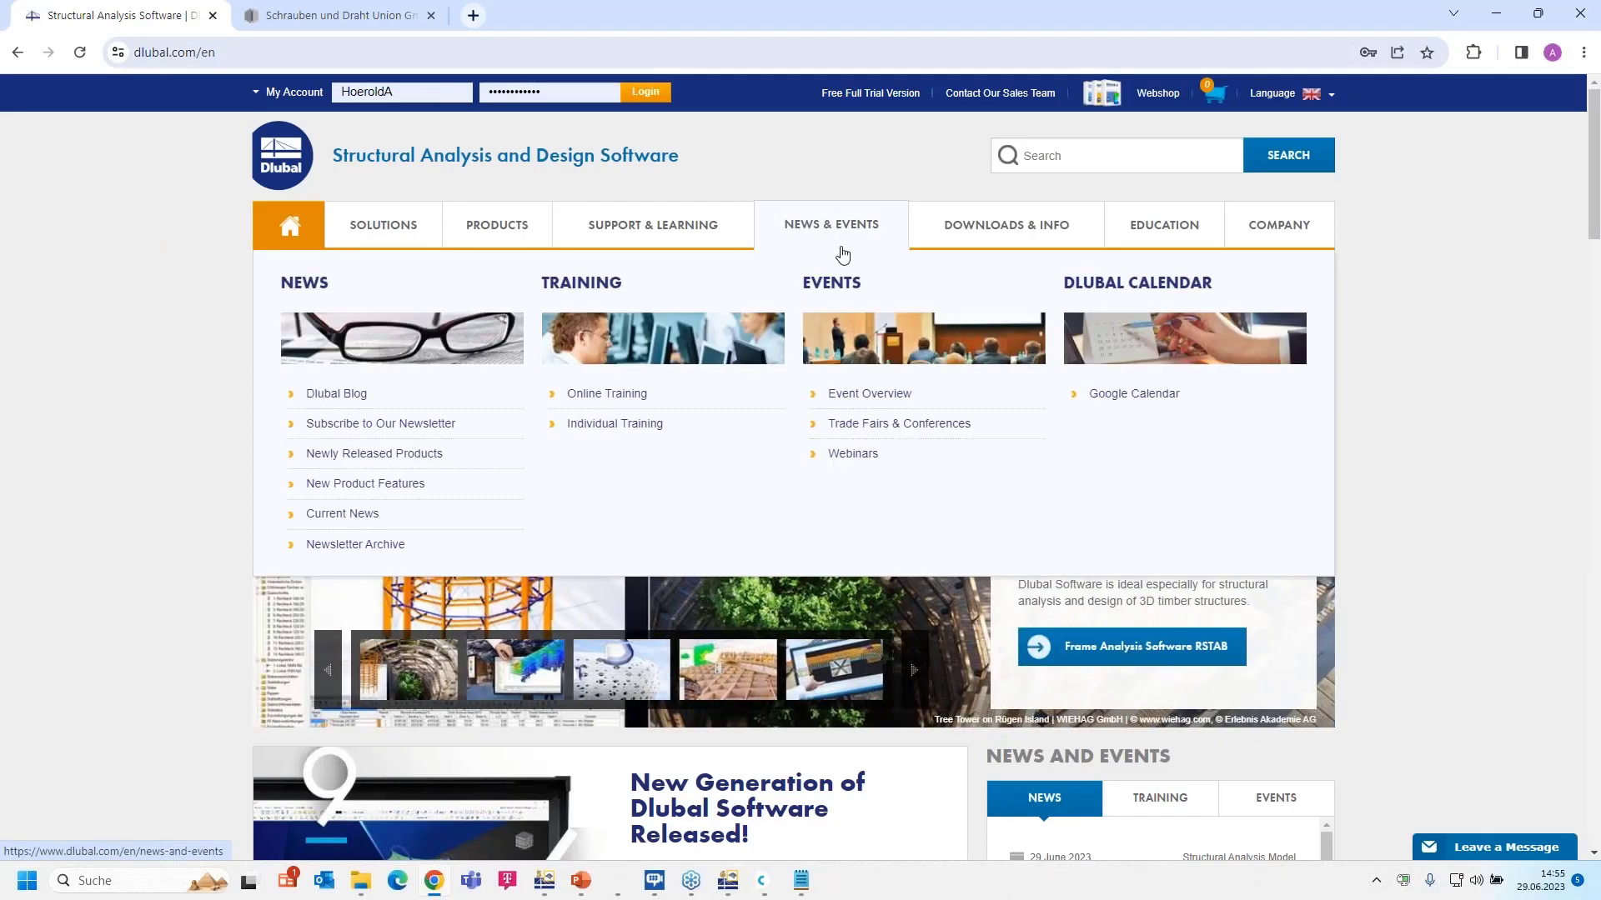
{"action": "left_click", "coordinate": [851, 456]}
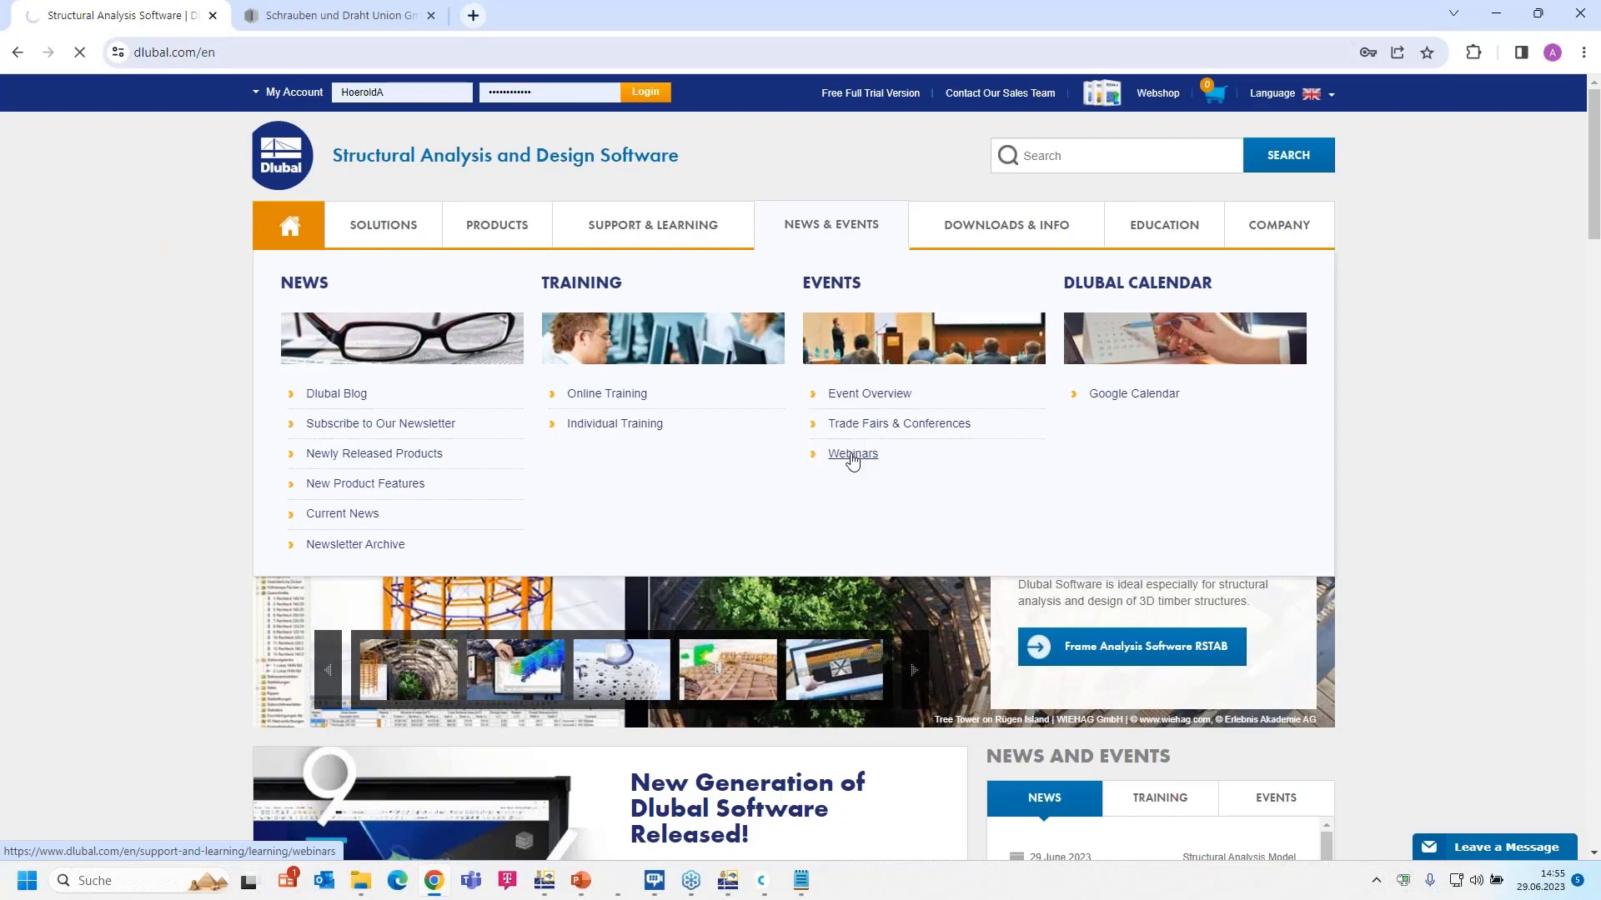
{"action": "scroll", "coordinate": [851, 456], "scroll_direction": "down", "scroll_amount": 6}
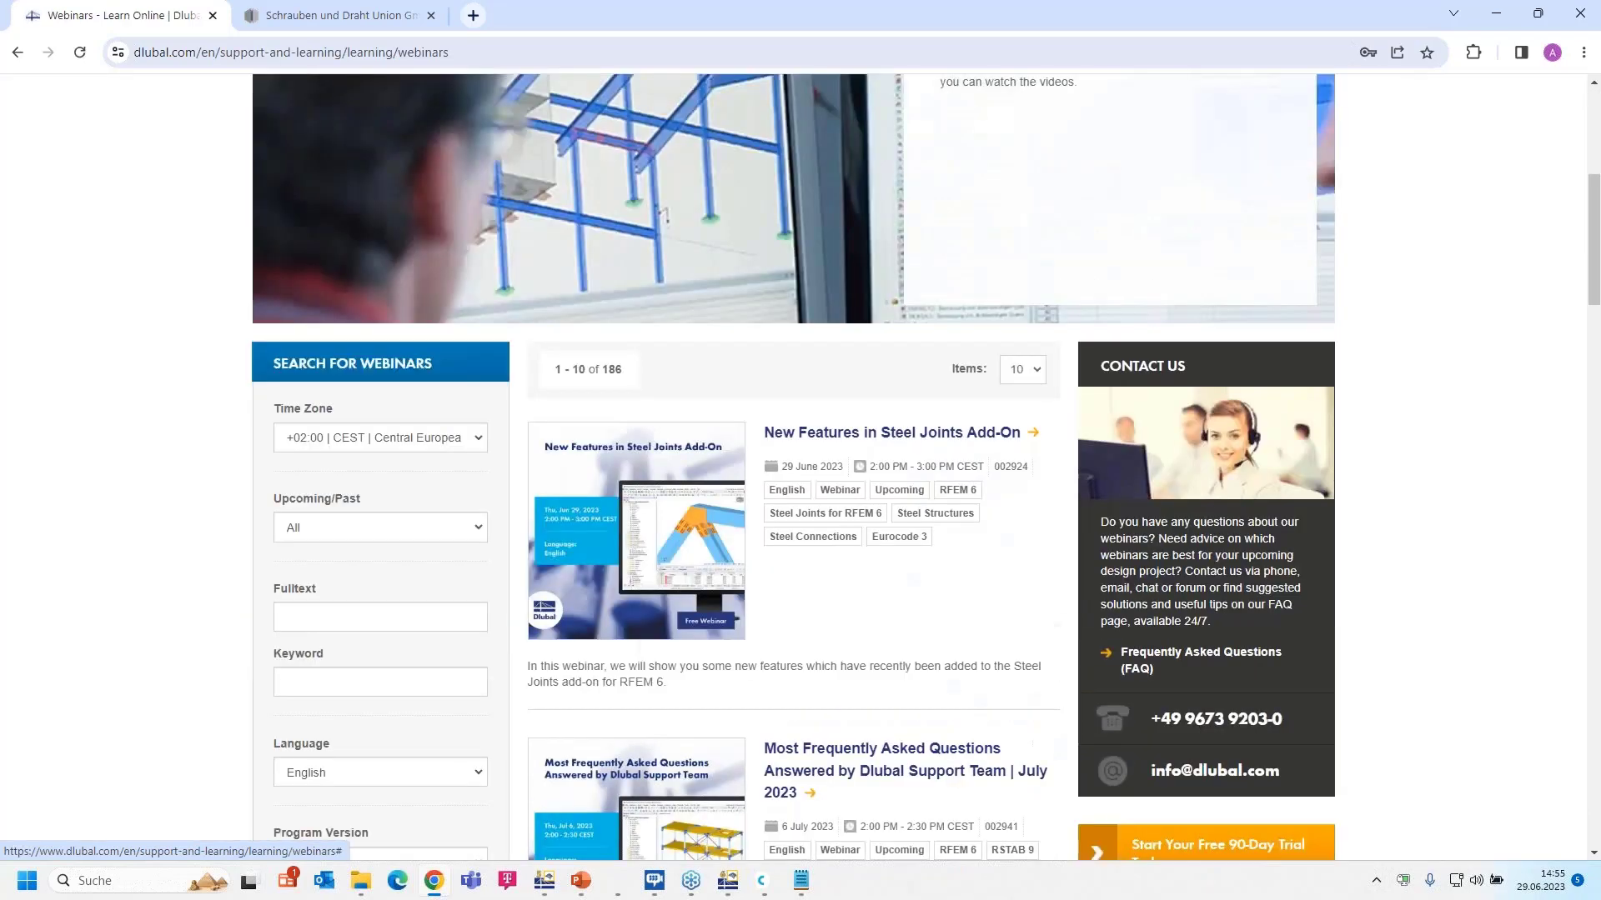
{"action": "scroll", "coordinate": [849, 404], "scroll_direction": "down", "scroll_amount": 3}
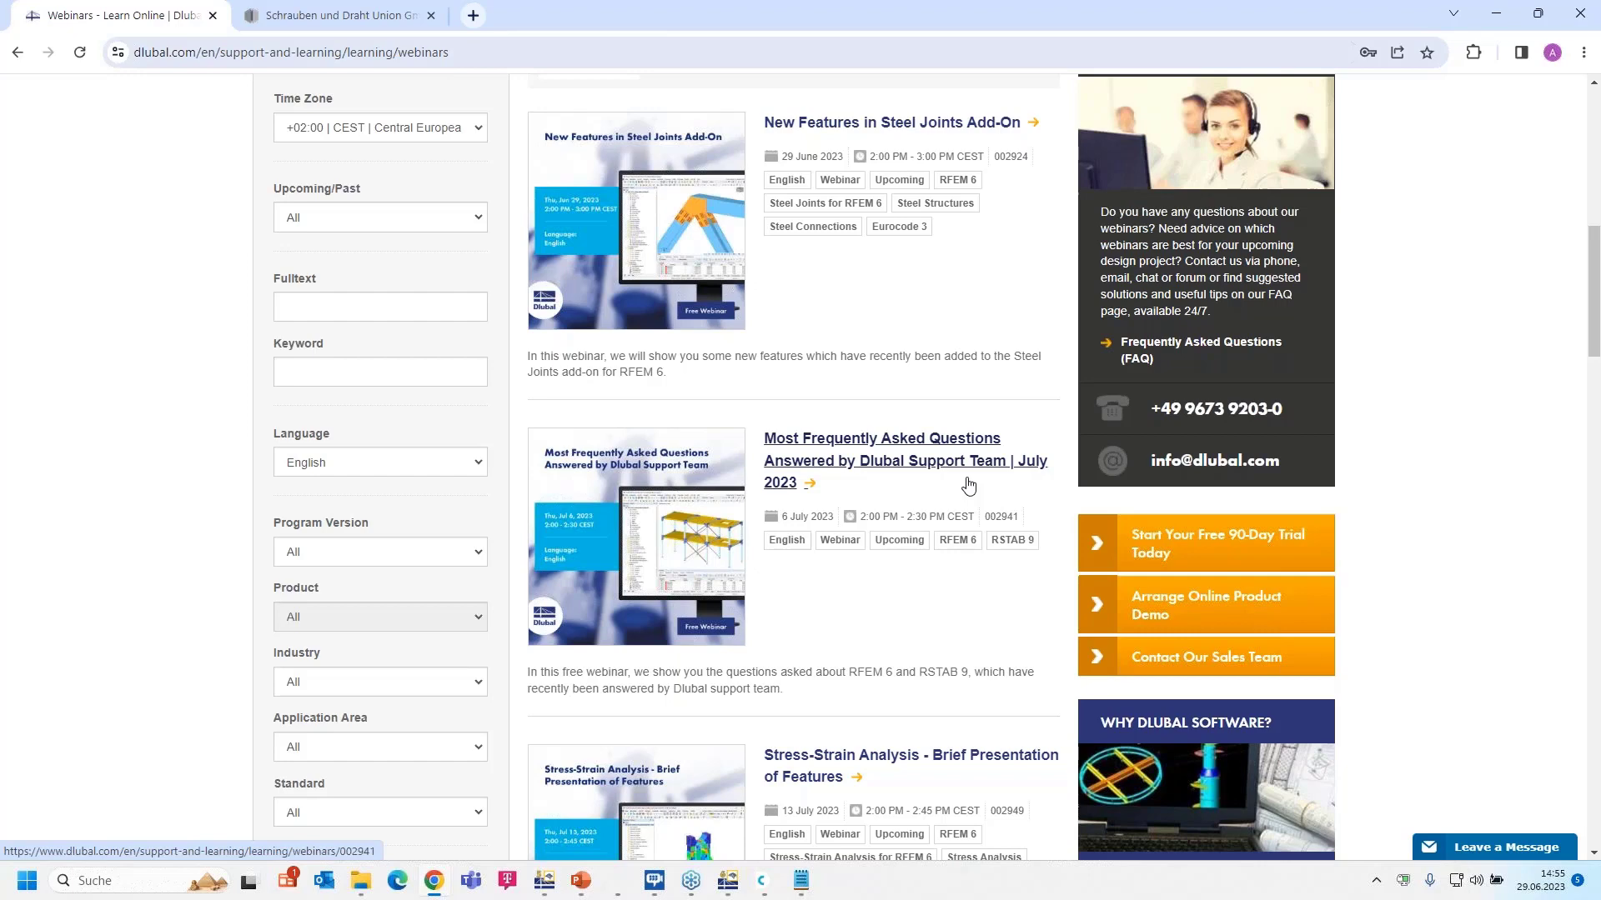
{"action": "scroll", "coordinate": [967, 485], "scroll_direction": "down", "scroll_amount": 3}
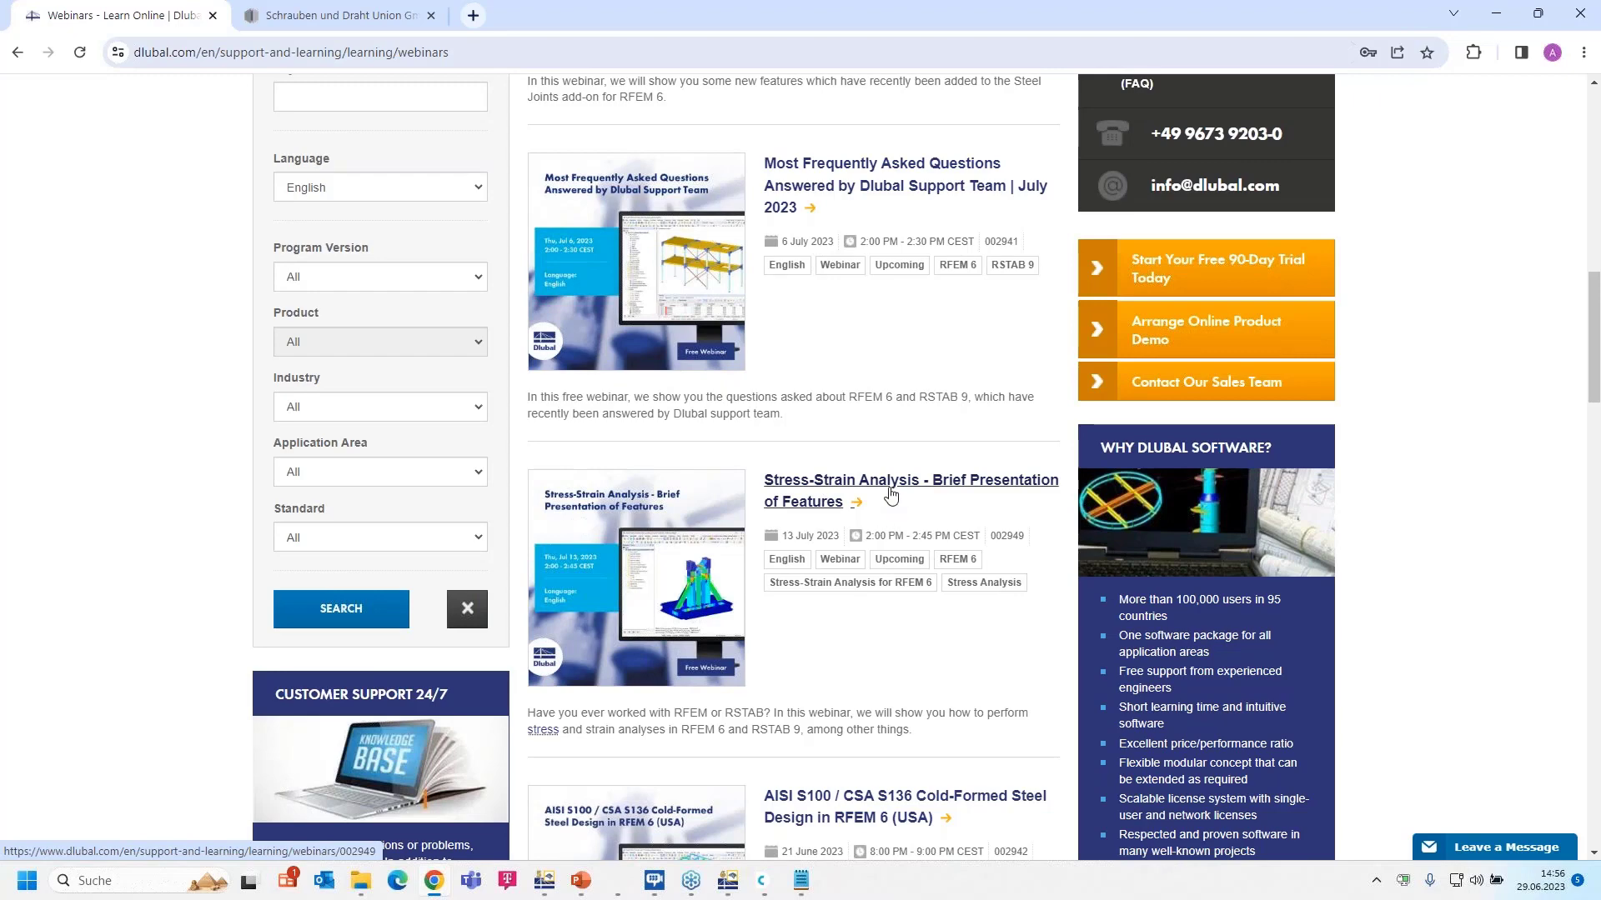
{"action": "scroll", "coordinate": [890, 499], "scroll_direction": "down", "scroll_amount": 5}
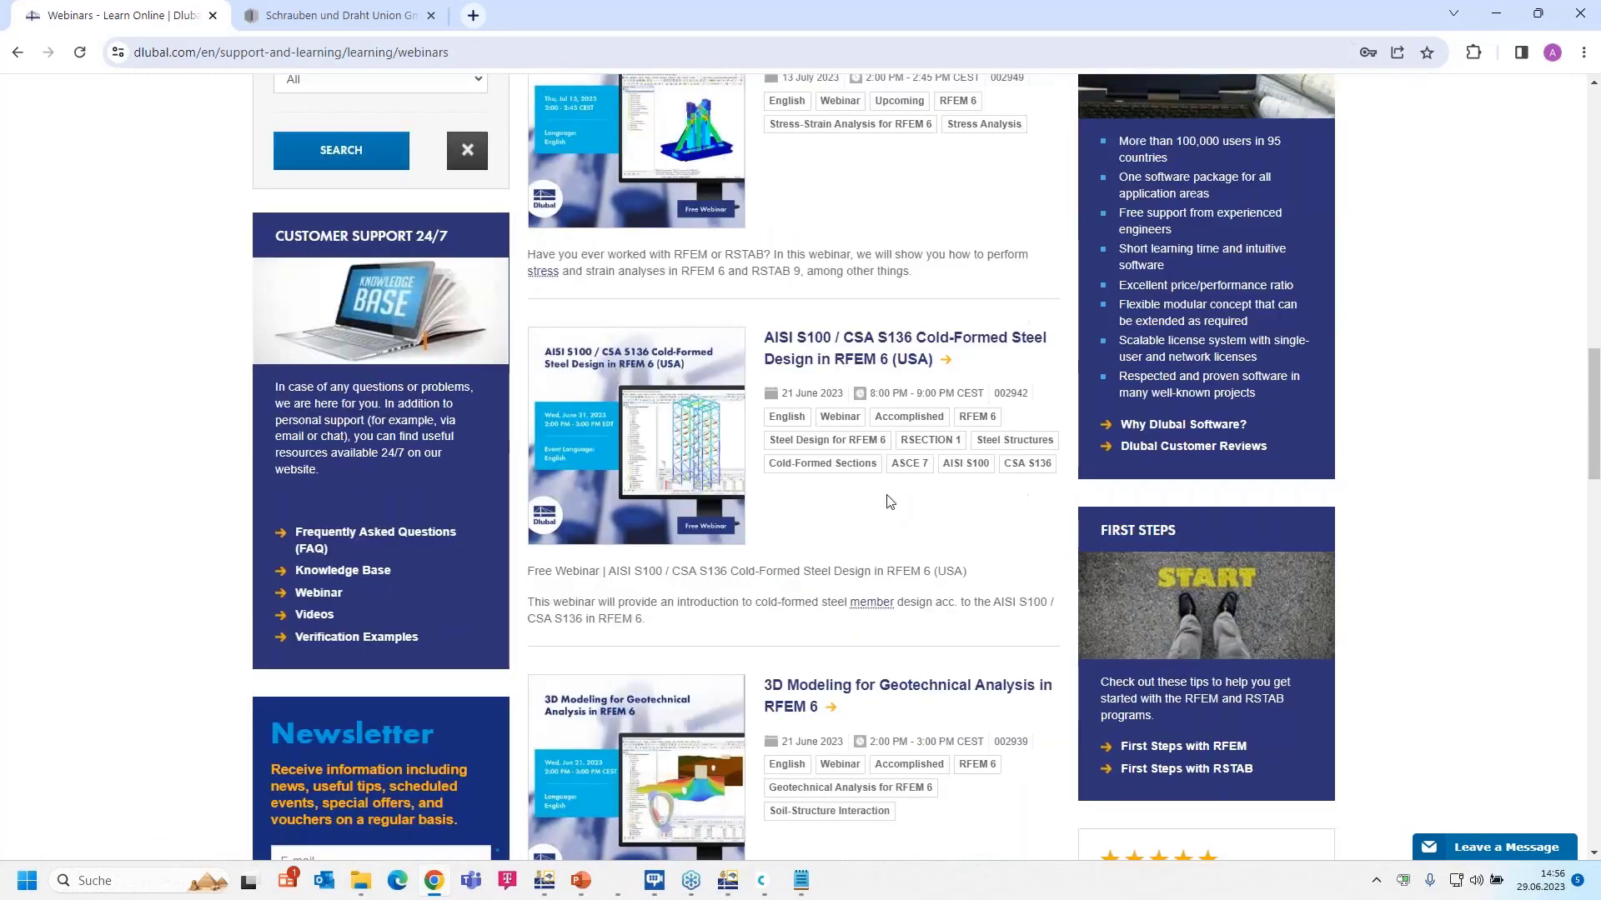
{"action": "scroll", "coordinate": [891, 501], "scroll_direction": "down", "scroll_amount": 2}
Step: Open the page of the New Features in Steel Joints Add-On webinar and view its recorded webinar section
{"action": "scroll", "coordinate": [887, 496], "scroll_direction": "up", "scroll_amount": 5}
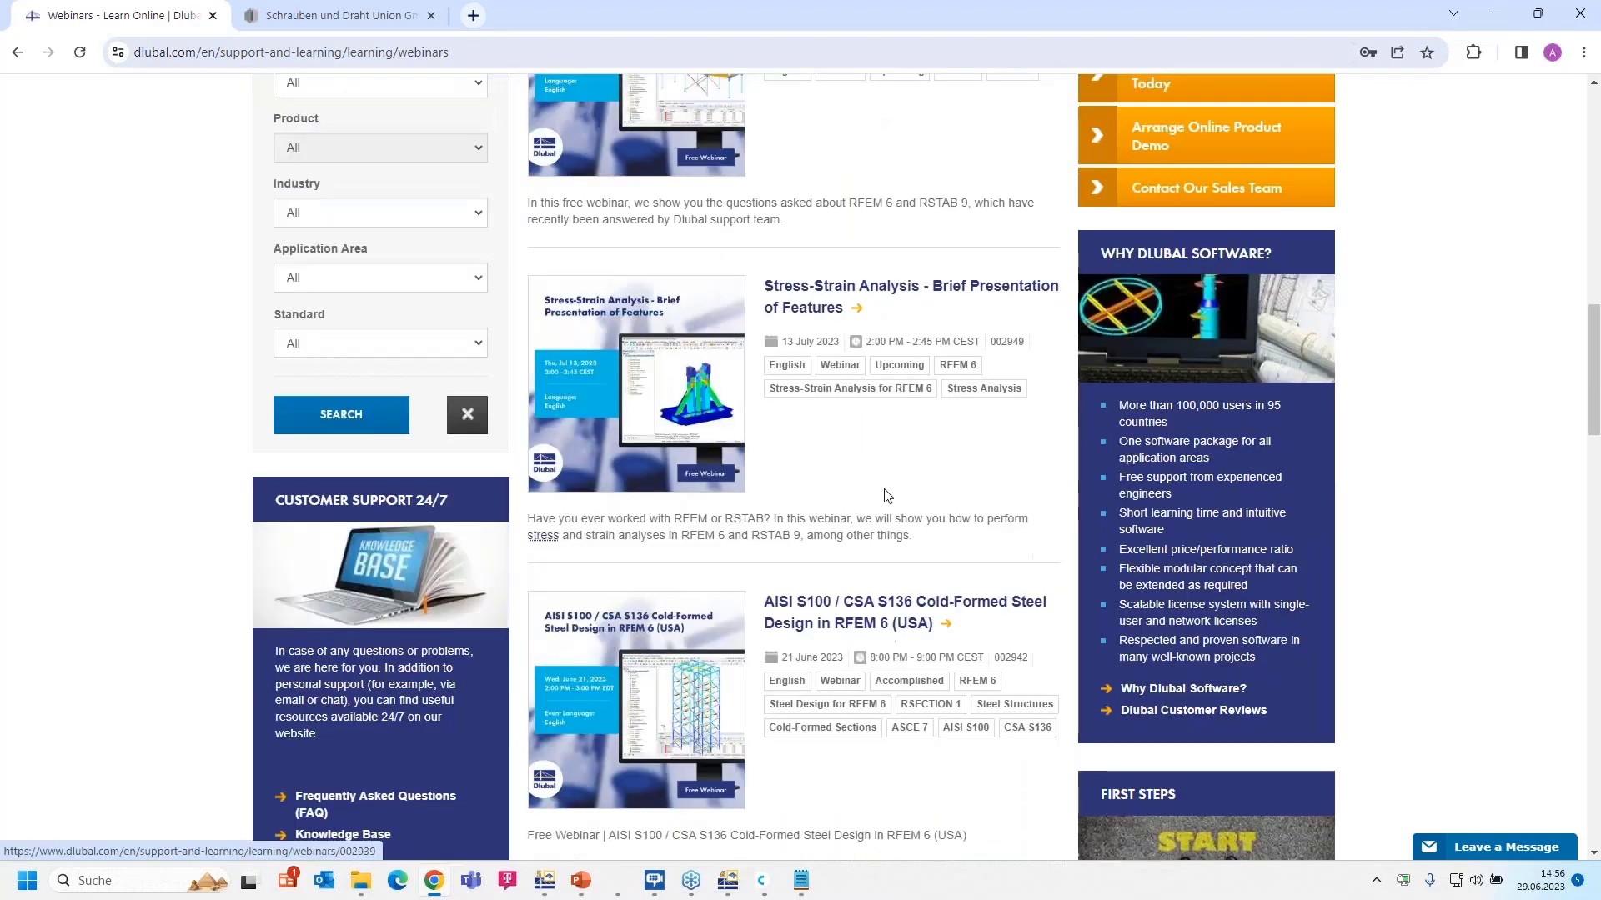
{"action": "scroll", "coordinate": [883, 494], "scroll_direction": "up", "scroll_amount": 10}
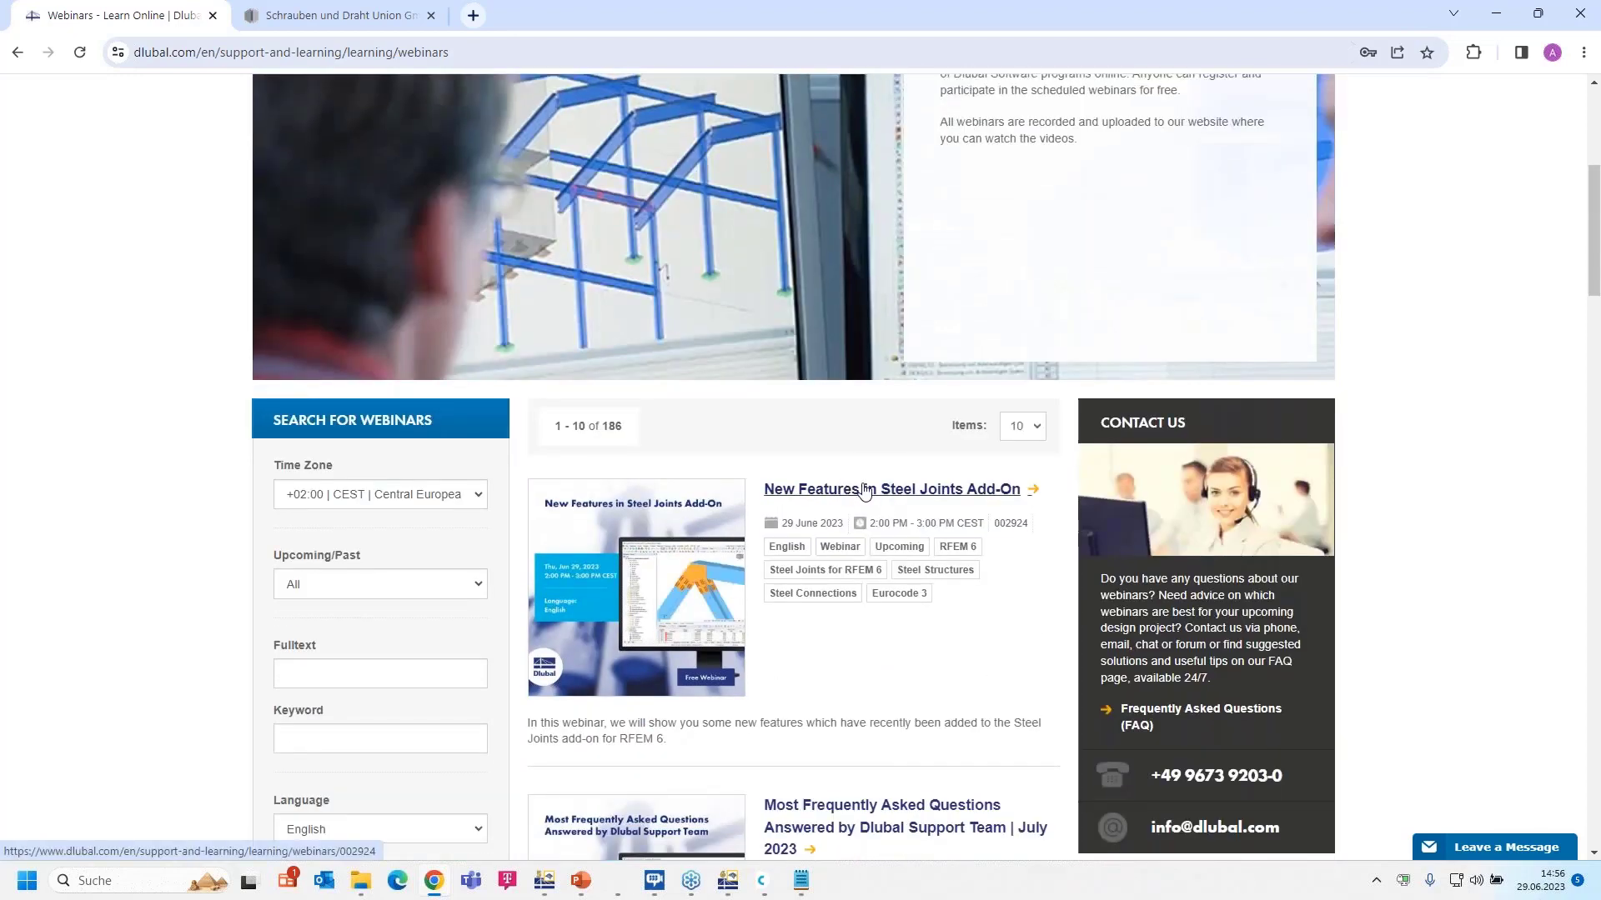
{"action": "left_click", "coordinate": [865, 492]}
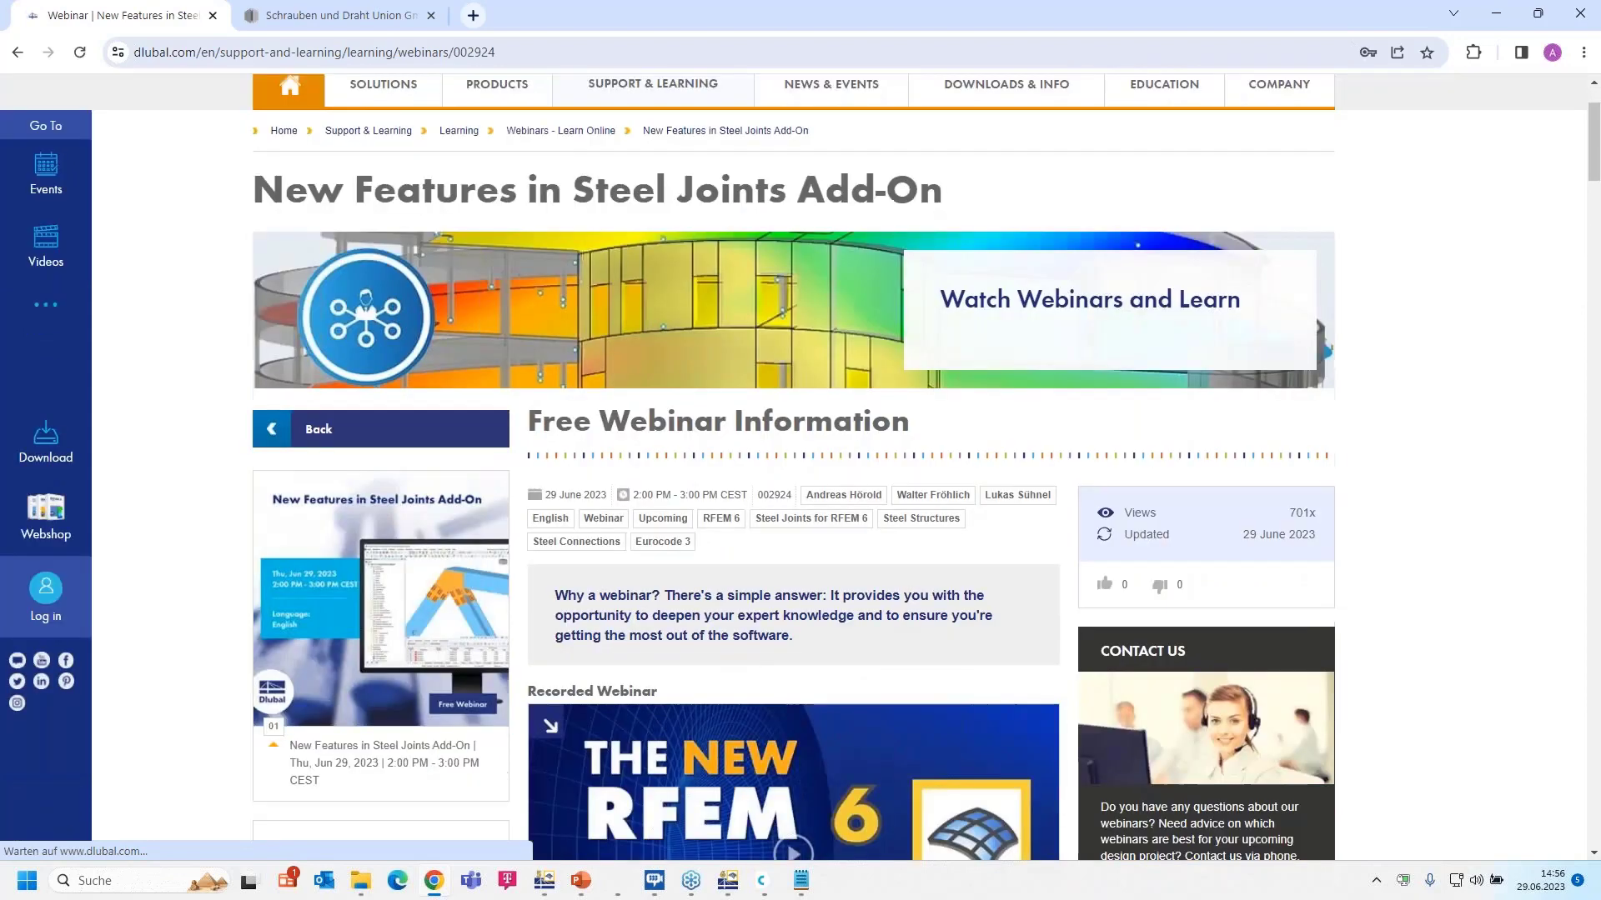
{"action": "scroll", "coordinate": [487, 122], "scroll_direction": "down", "scroll_amount": 4}
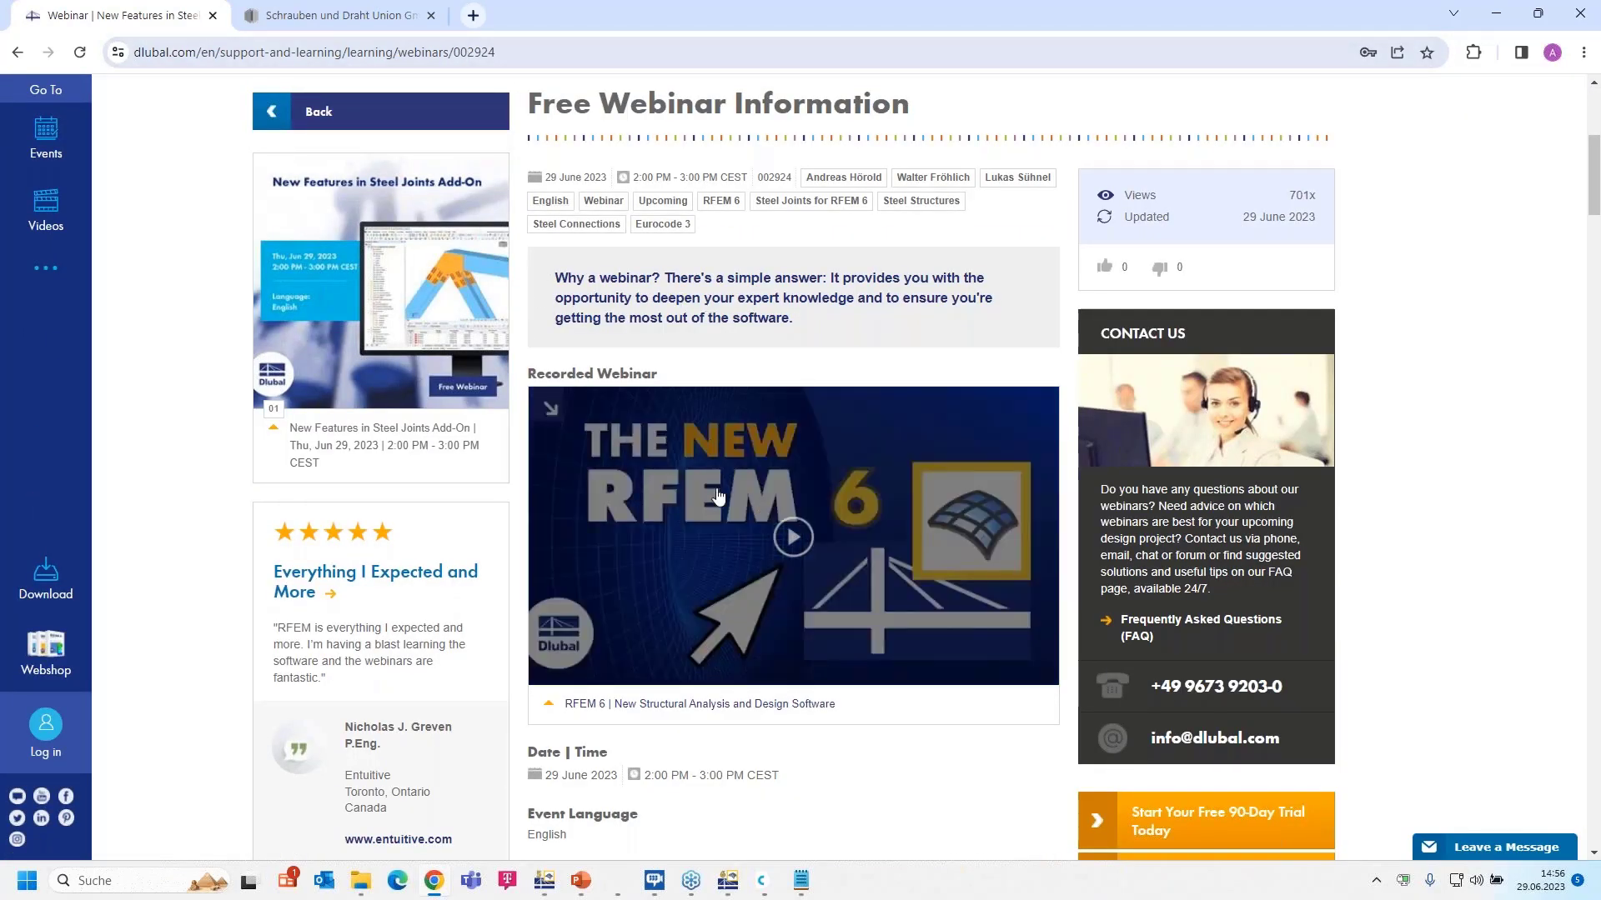
Step: Look through the webinar page's presentation slides download, recommended events and models to download, and return to the page header
{"action": "scroll", "coordinate": [848, 479], "scroll_direction": "down", "scroll_amount": 10}
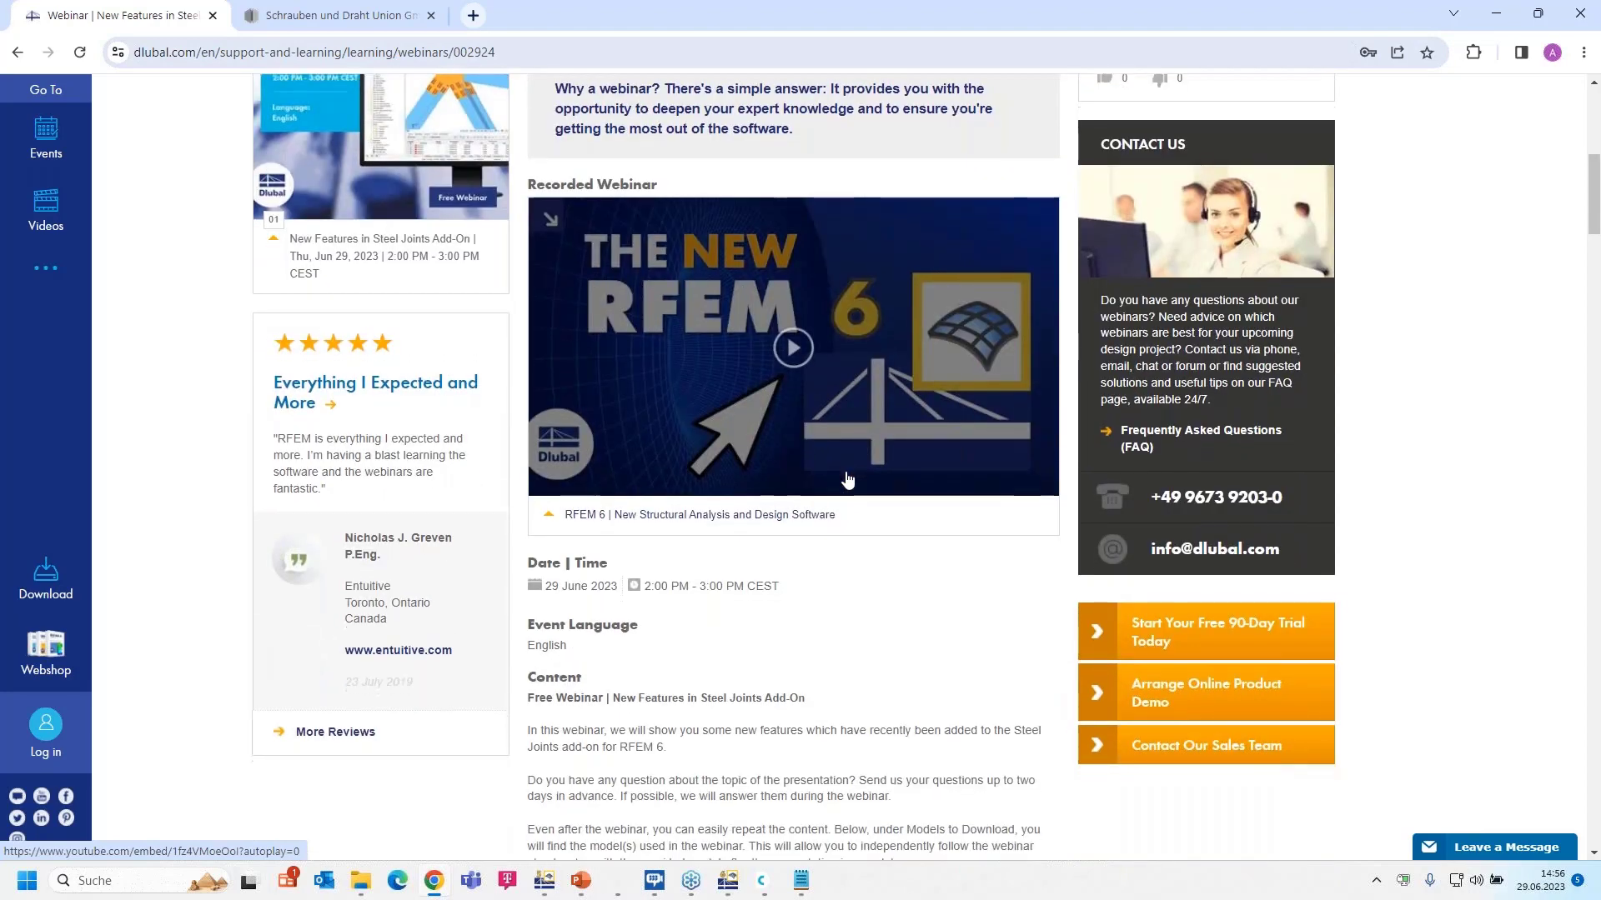
{"action": "scroll", "coordinate": [675, 436], "scroll_direction": "down", "scroll_amount": 8}
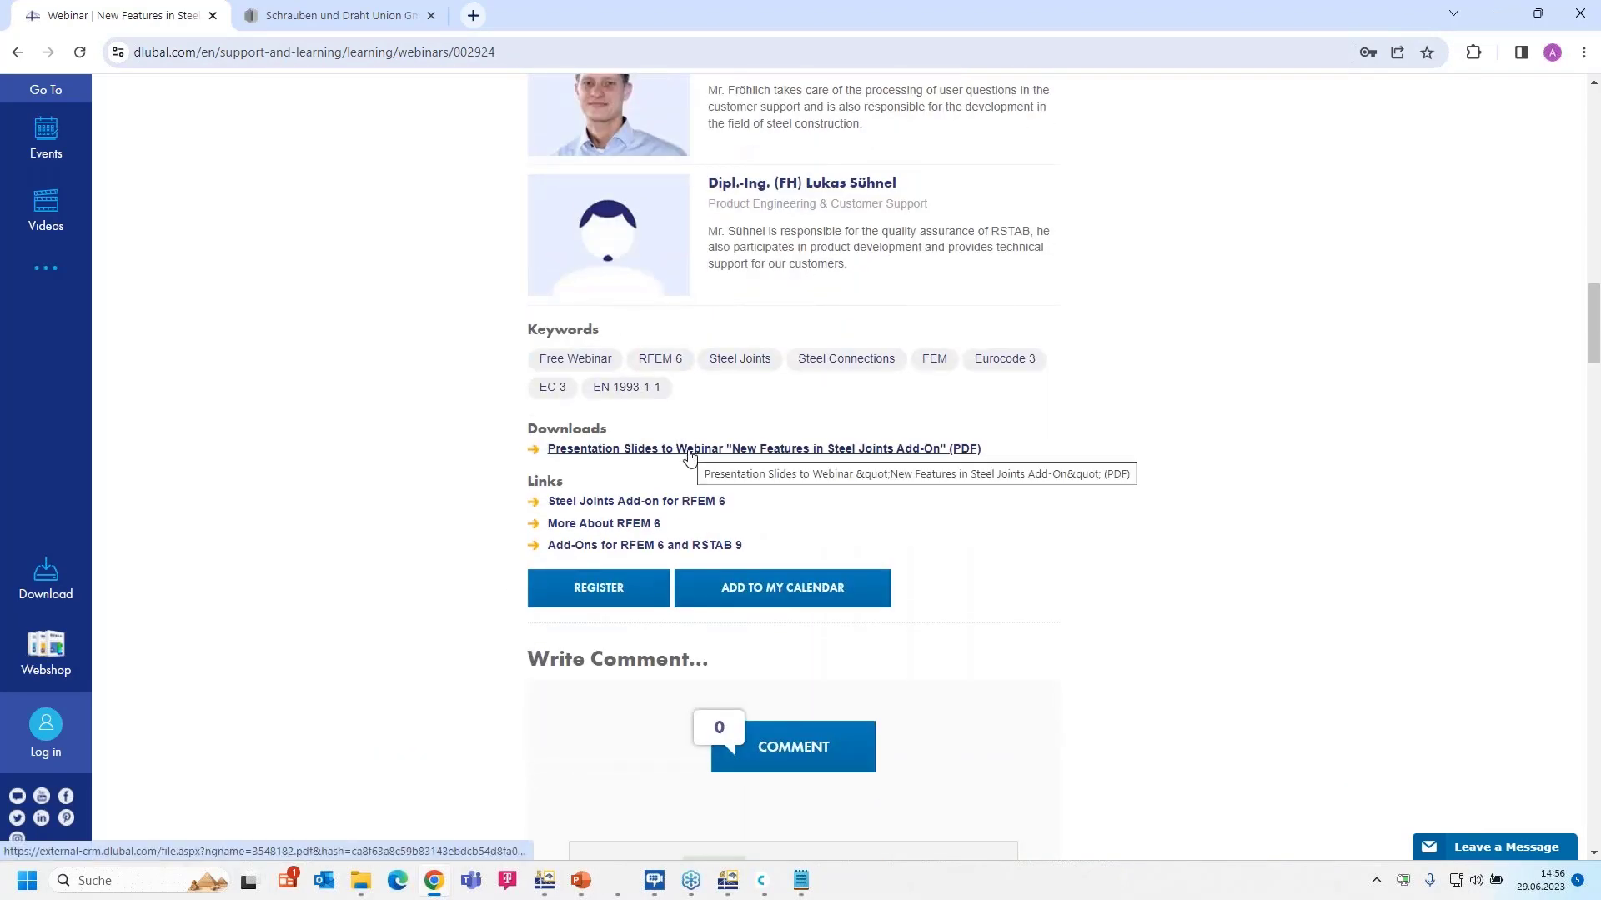
{"action": "scroll", "coordinate": [734, 454], "scroll_direction": "down", "scroll_amount": 17}
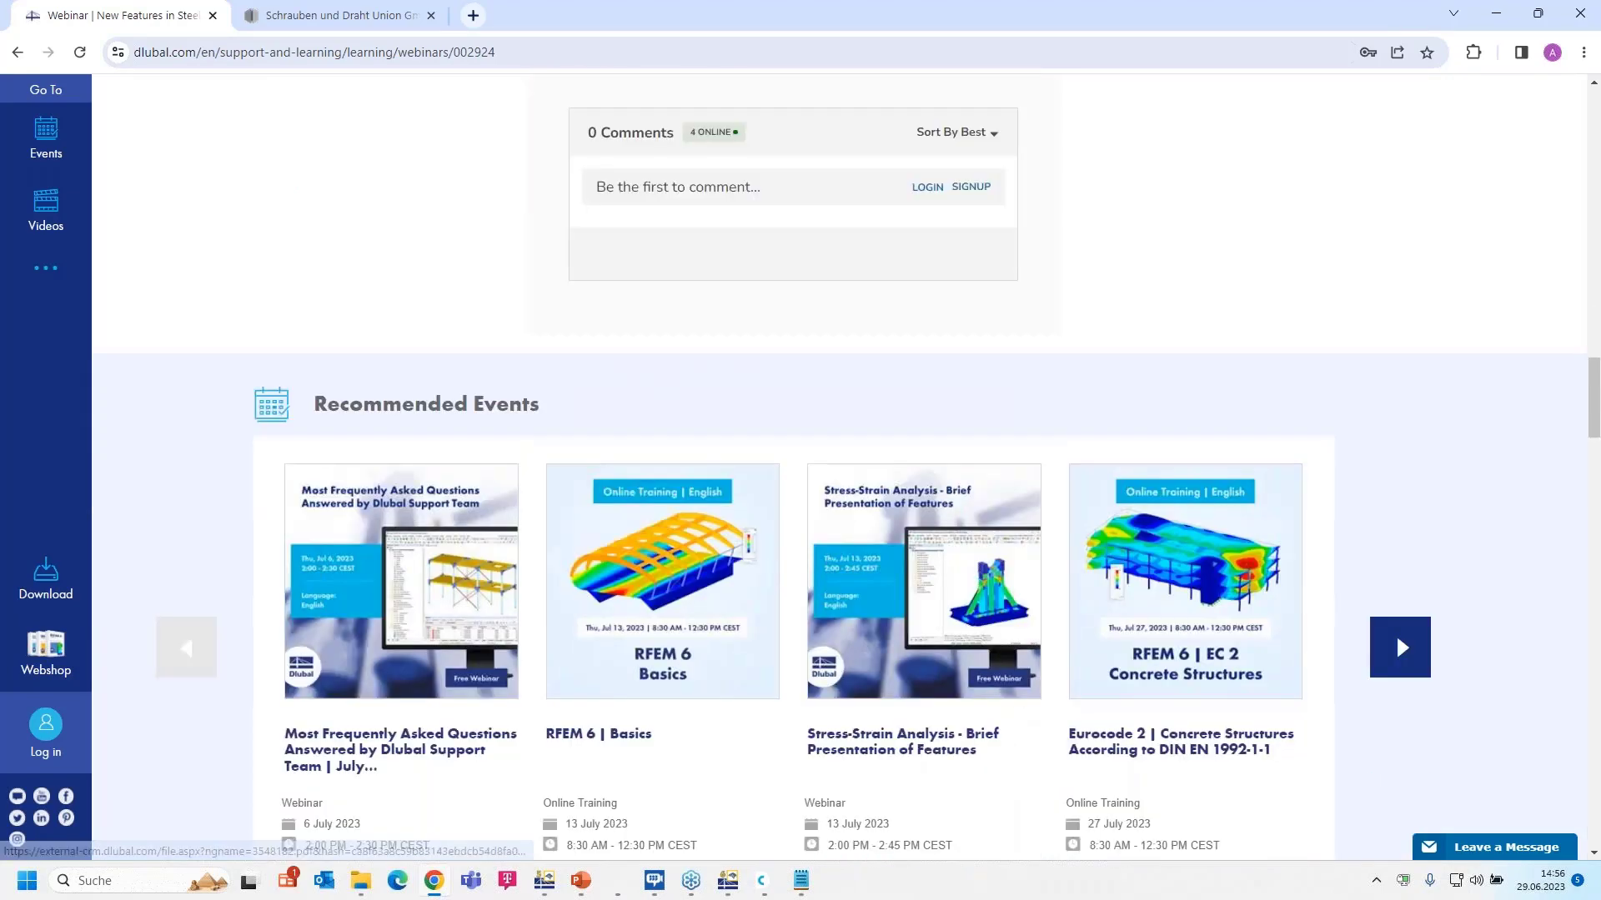
{"action": "scroll", "coordinate": [690, 425], "scroll_direction": "down", "scroll_amount": 8}
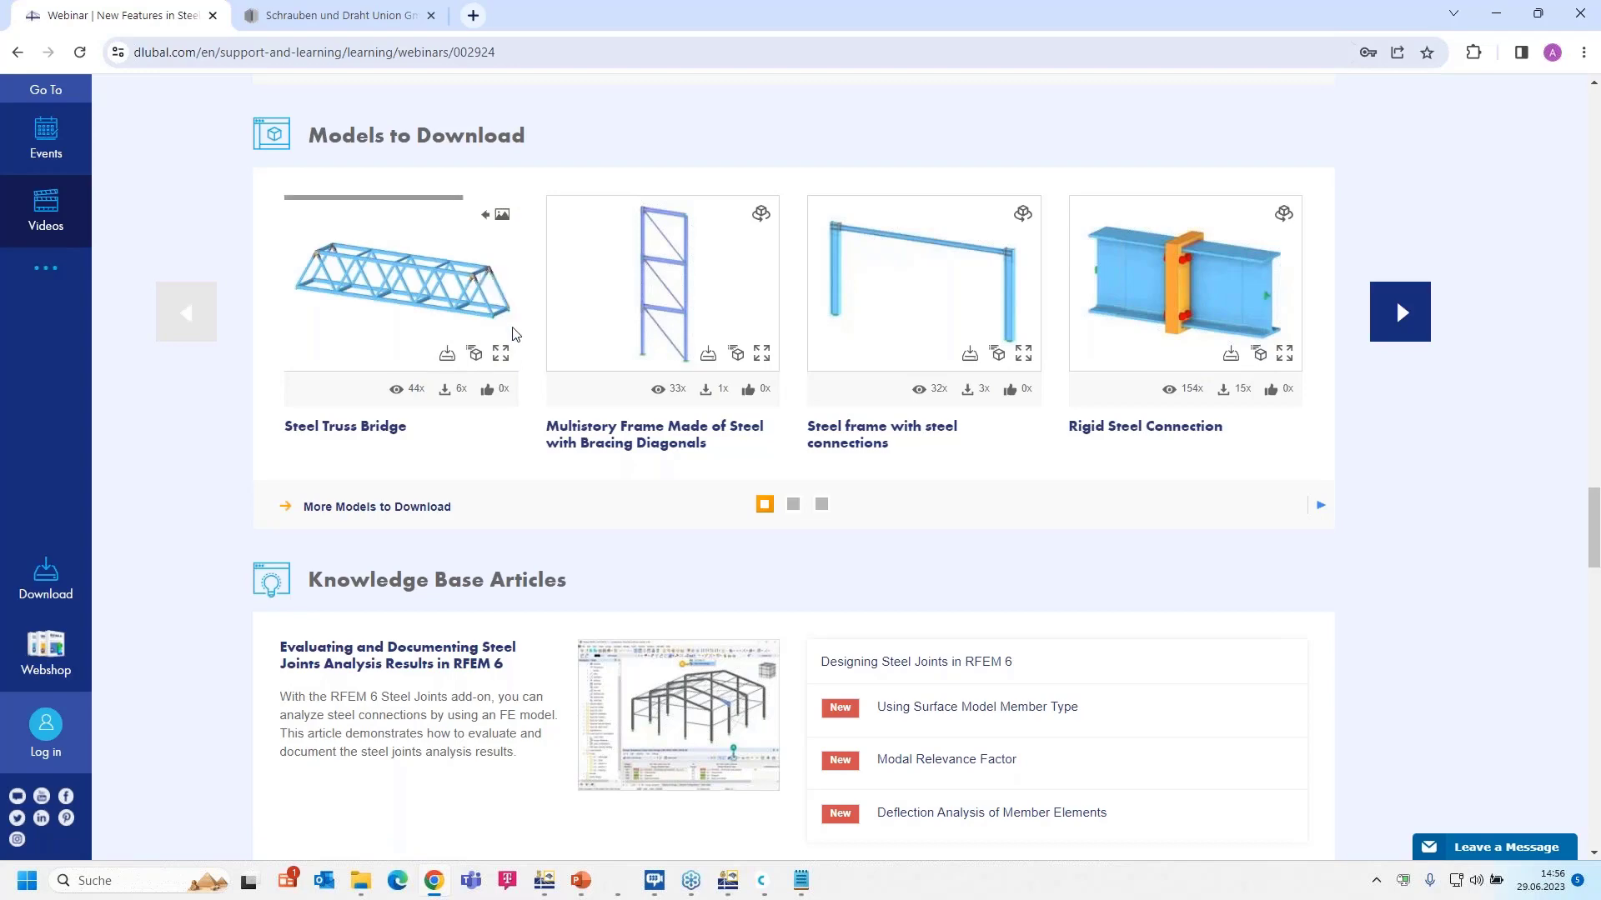
{"action": "scroll", "coordinate": [513, 333], "scroll_direction": "up", "scroll_amount": 20}
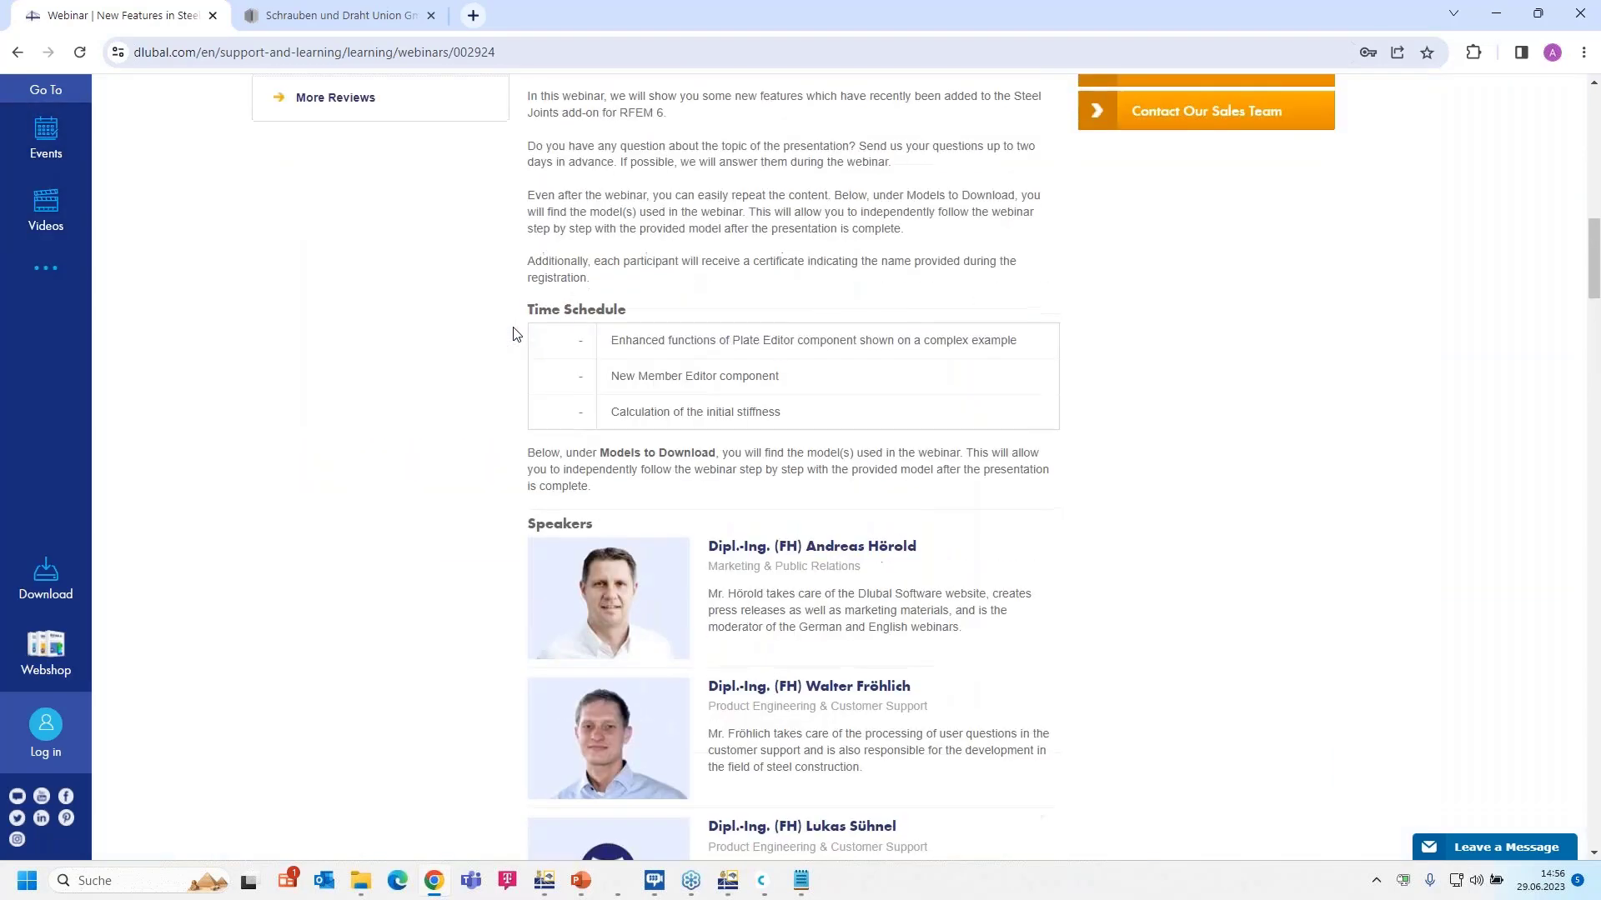
{"action": "scroll", "coordinate": [513, 334], "scroll_direction": "up", "scroll_amount": 15}
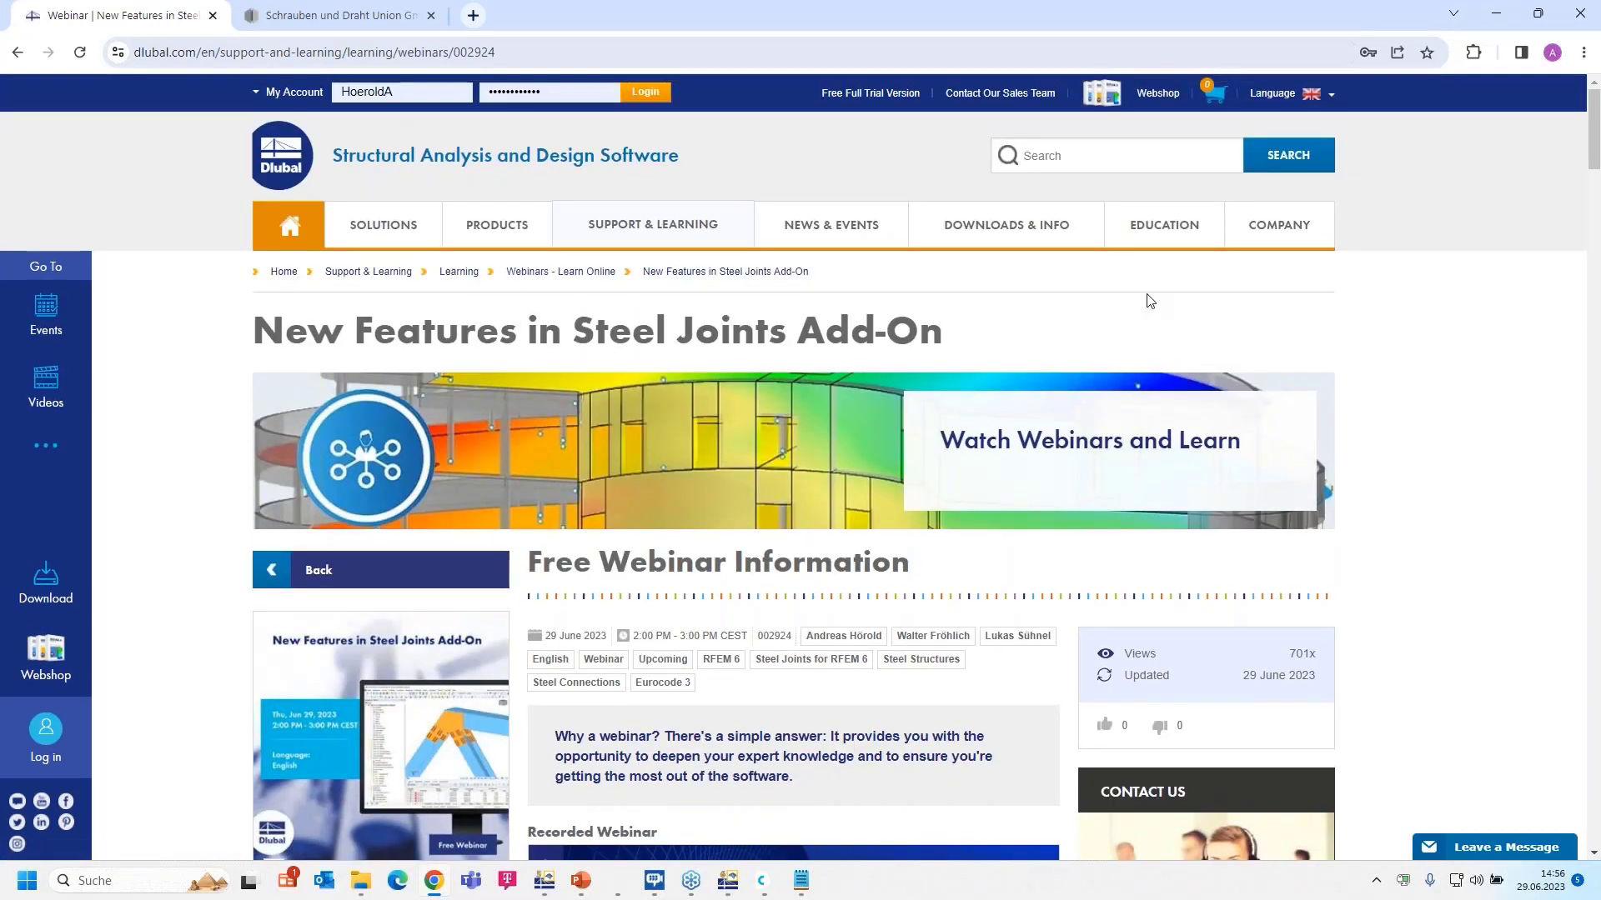
Step: Open the Customer Projects page of the Dlubal website and look through the listed reference projects
{"action": "mouse_move", "coordinate": [983, 239]}
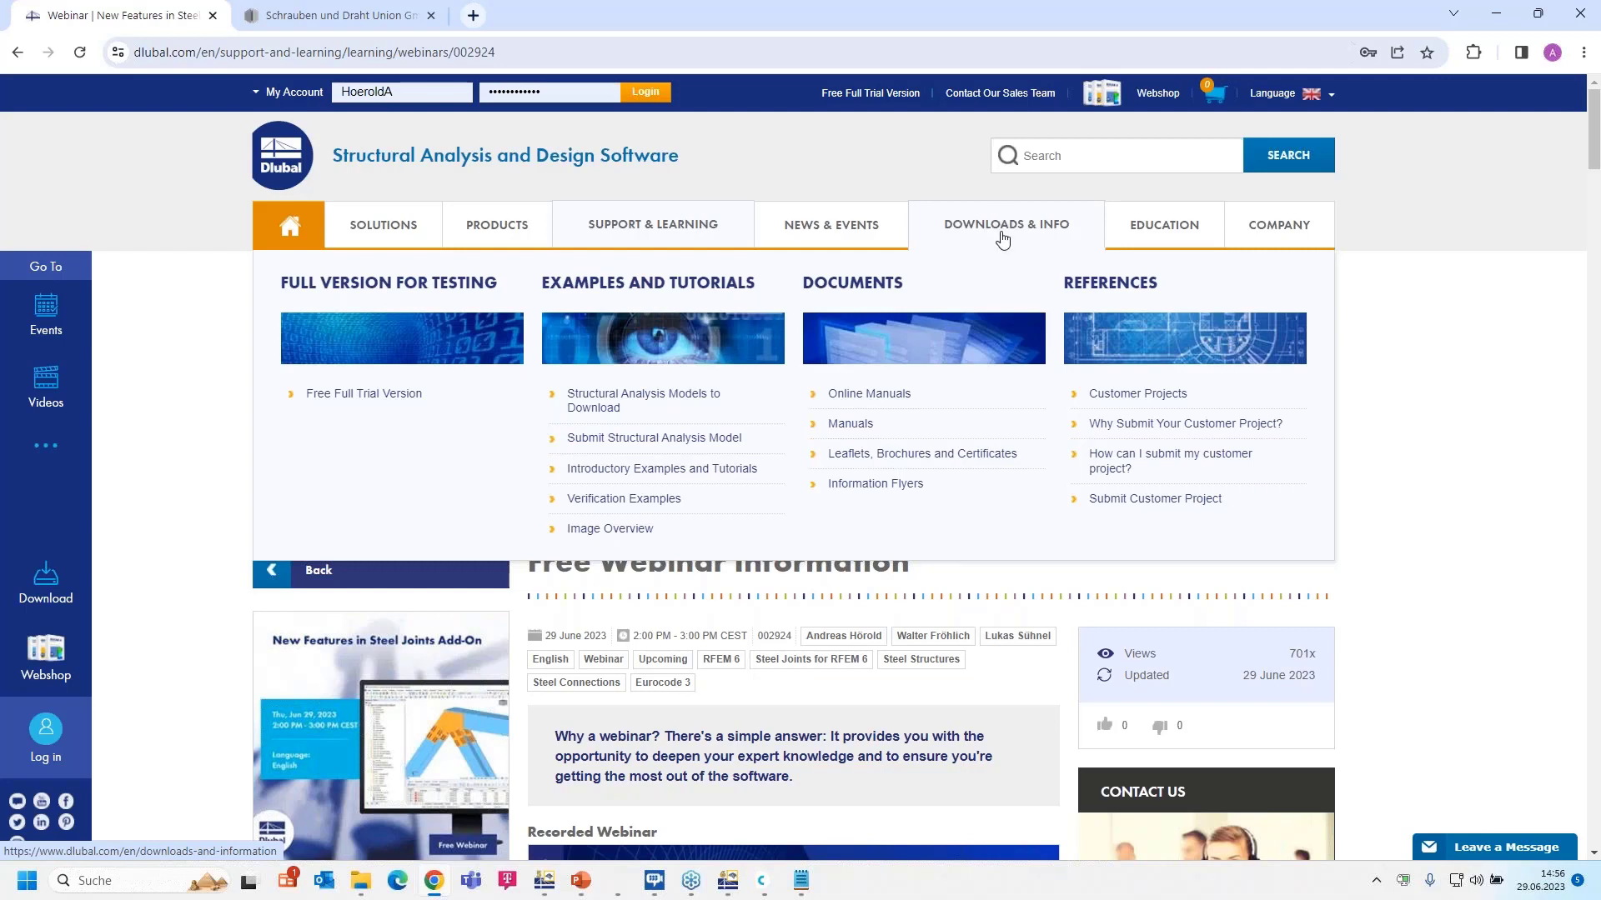
{"action": "left_click", "coordinate": [1162, 398]}
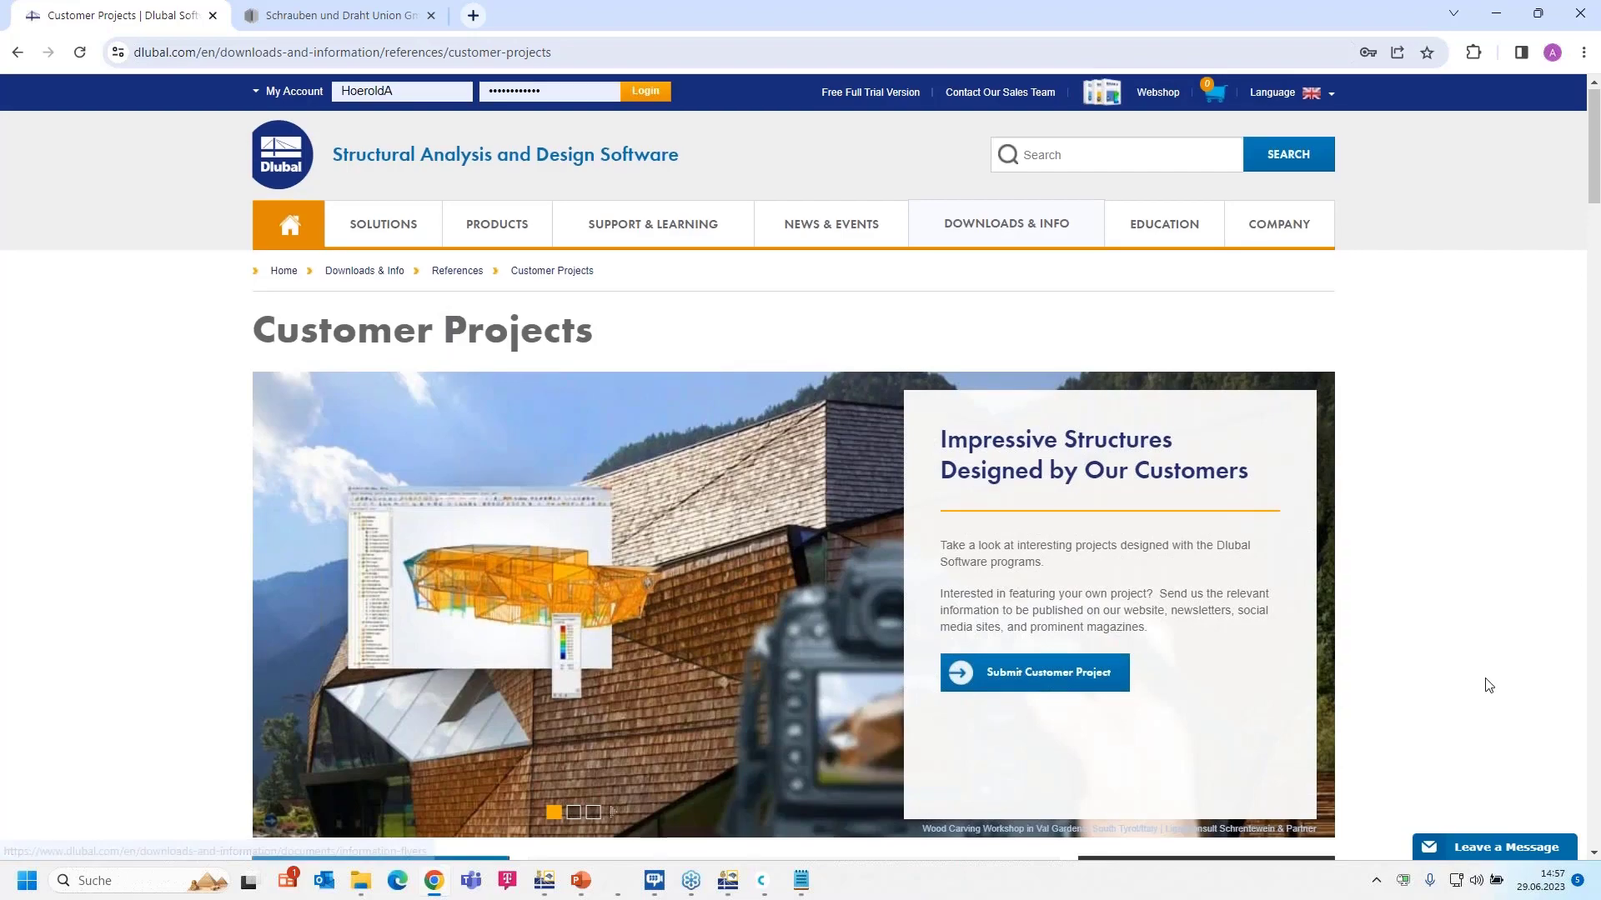
{"action": "scroll", "coordinate": [1488, 685], "scroll_direction": "down", "scroll_amount": 15}
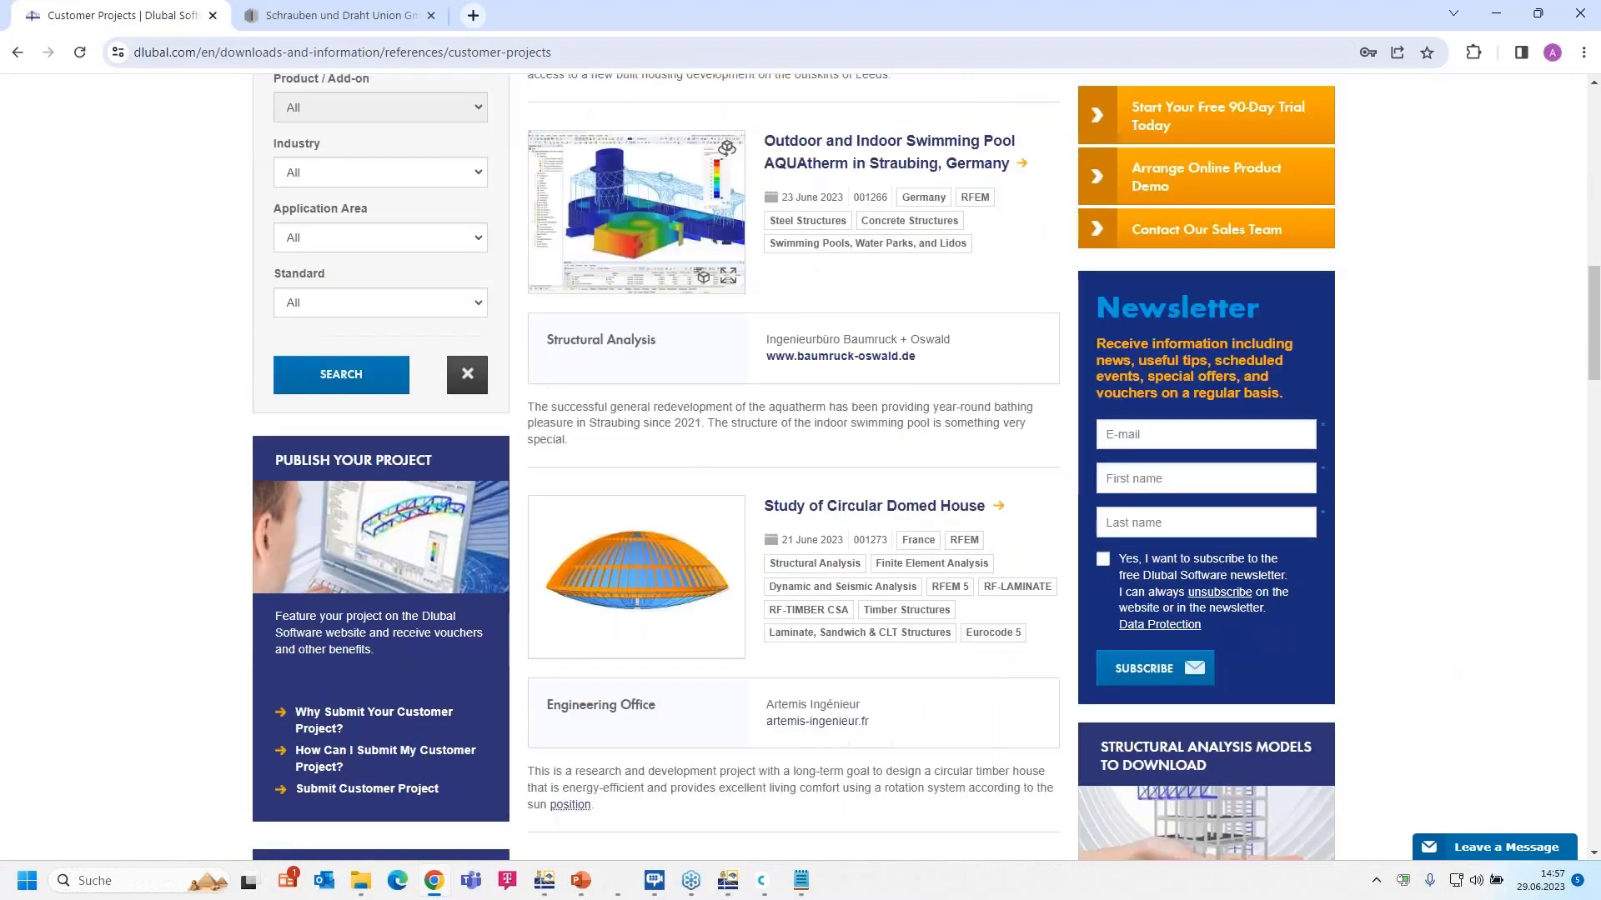
{"action": "scroll", "coordinate": [926, 467], "scroll_direction": "down", "scroll_amount": 10}
{"action": "scroll", "coordinate": [927, 467], "scroll_direction": "up", "scroll_amount": 12}
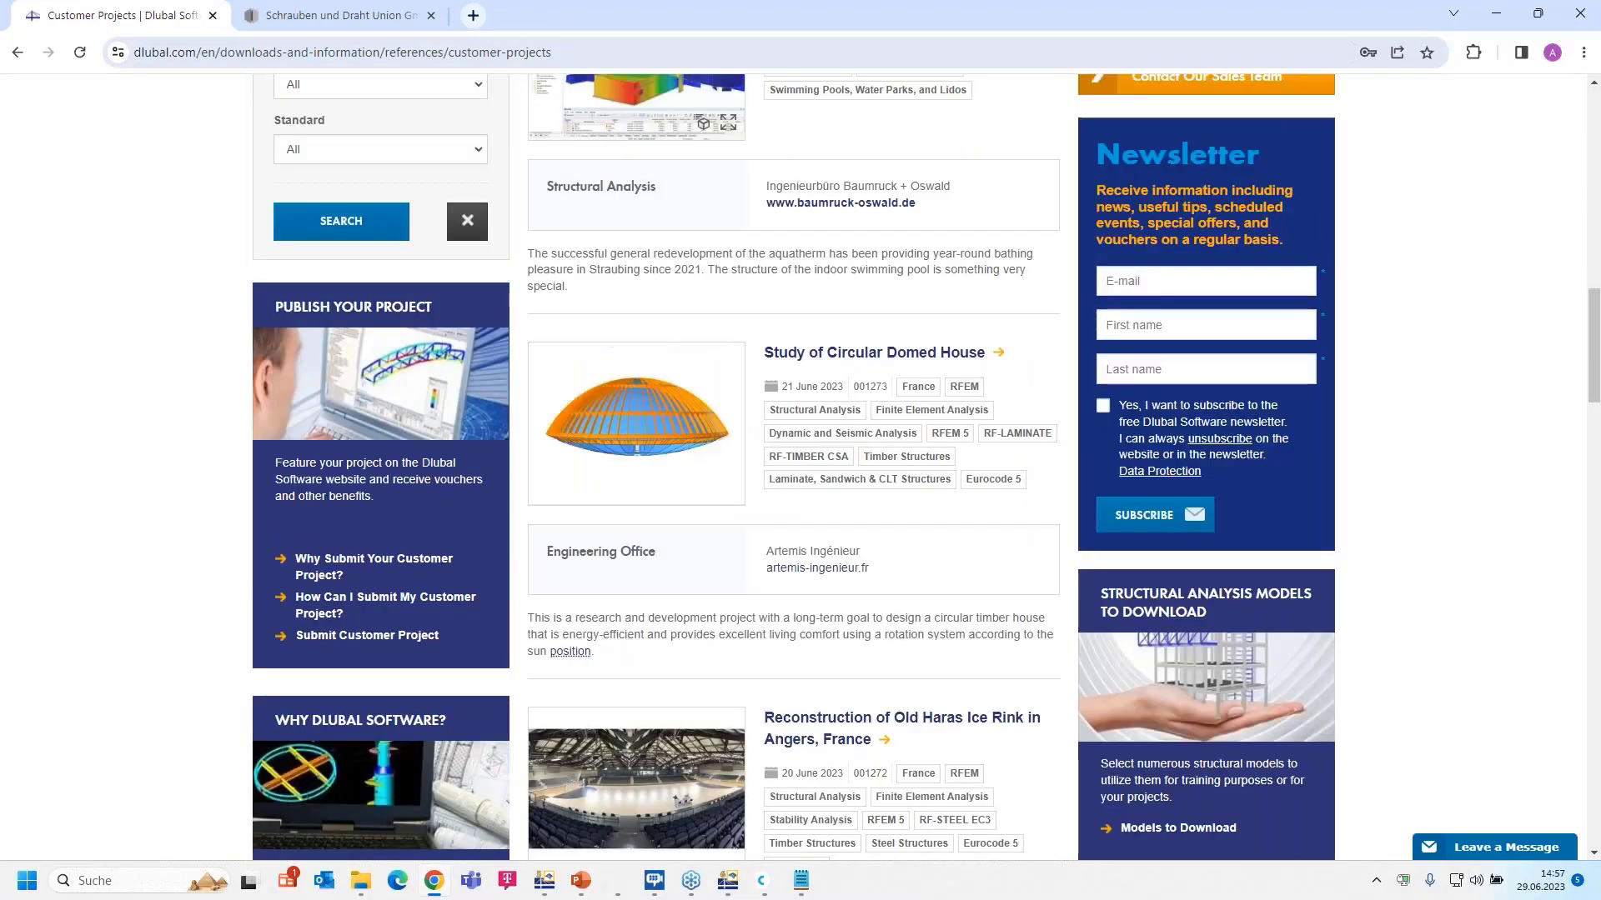
{"action": "scroll", "coordinate": [1015, 377], "scroll_direction": "up", "scroll_amount": 15}
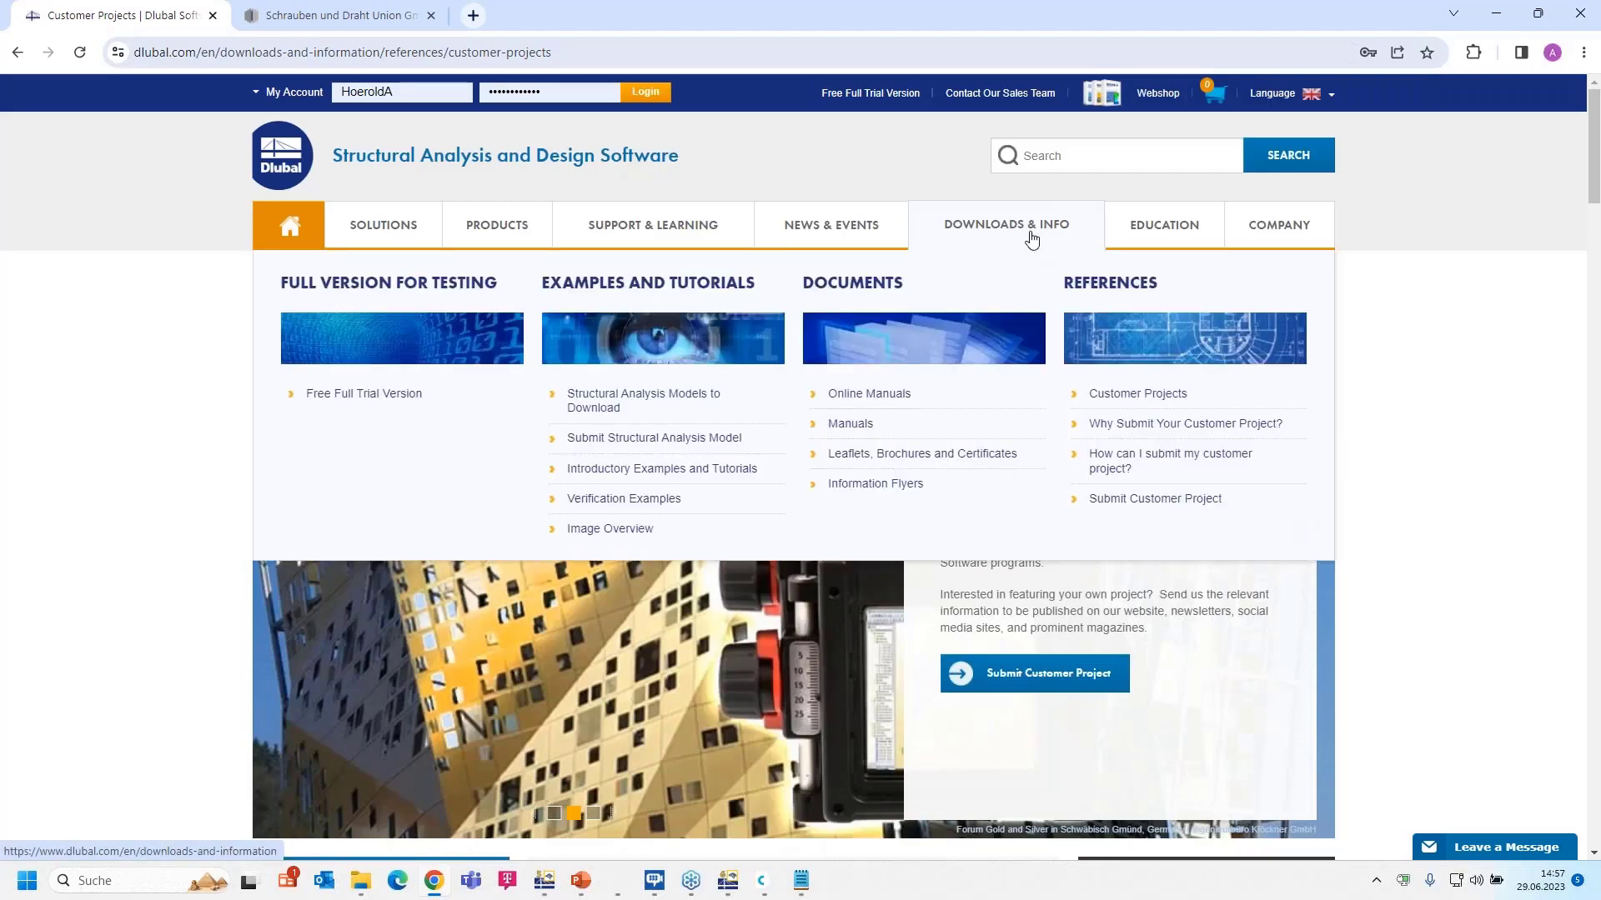
Step: Open the Submit Customer Project form and review its contact, address and project detail fields
{"action": "left_click", "coordinate": [1153, 500]}
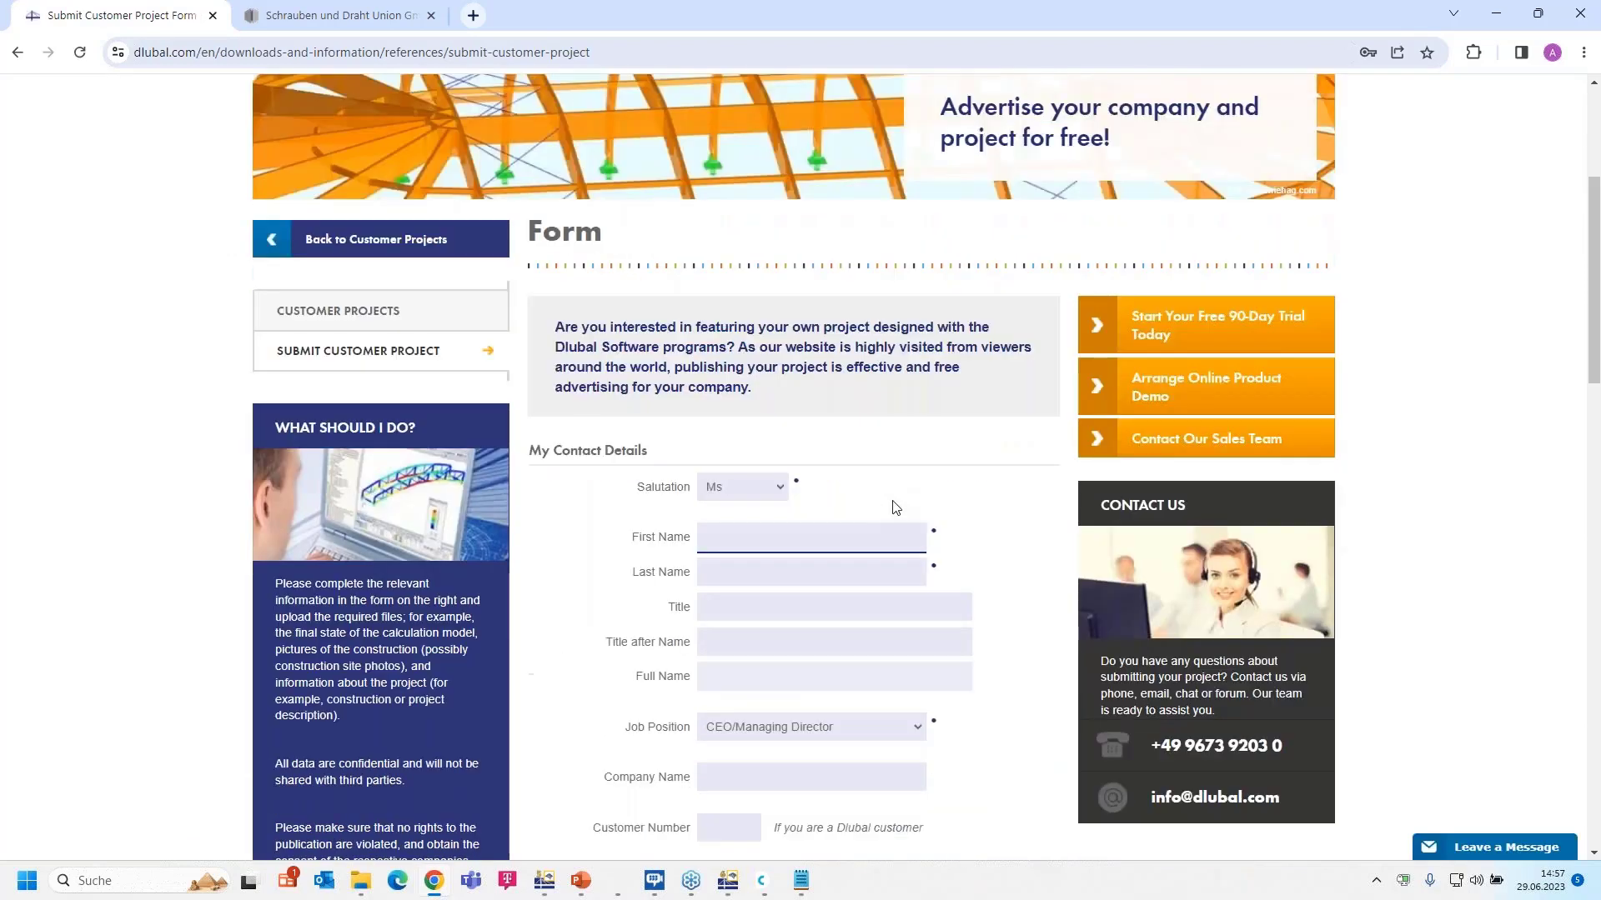
{"action": "scroll", "coordinate": [894, 507], "scroll_direction": "down", "scroll_amount": 4}
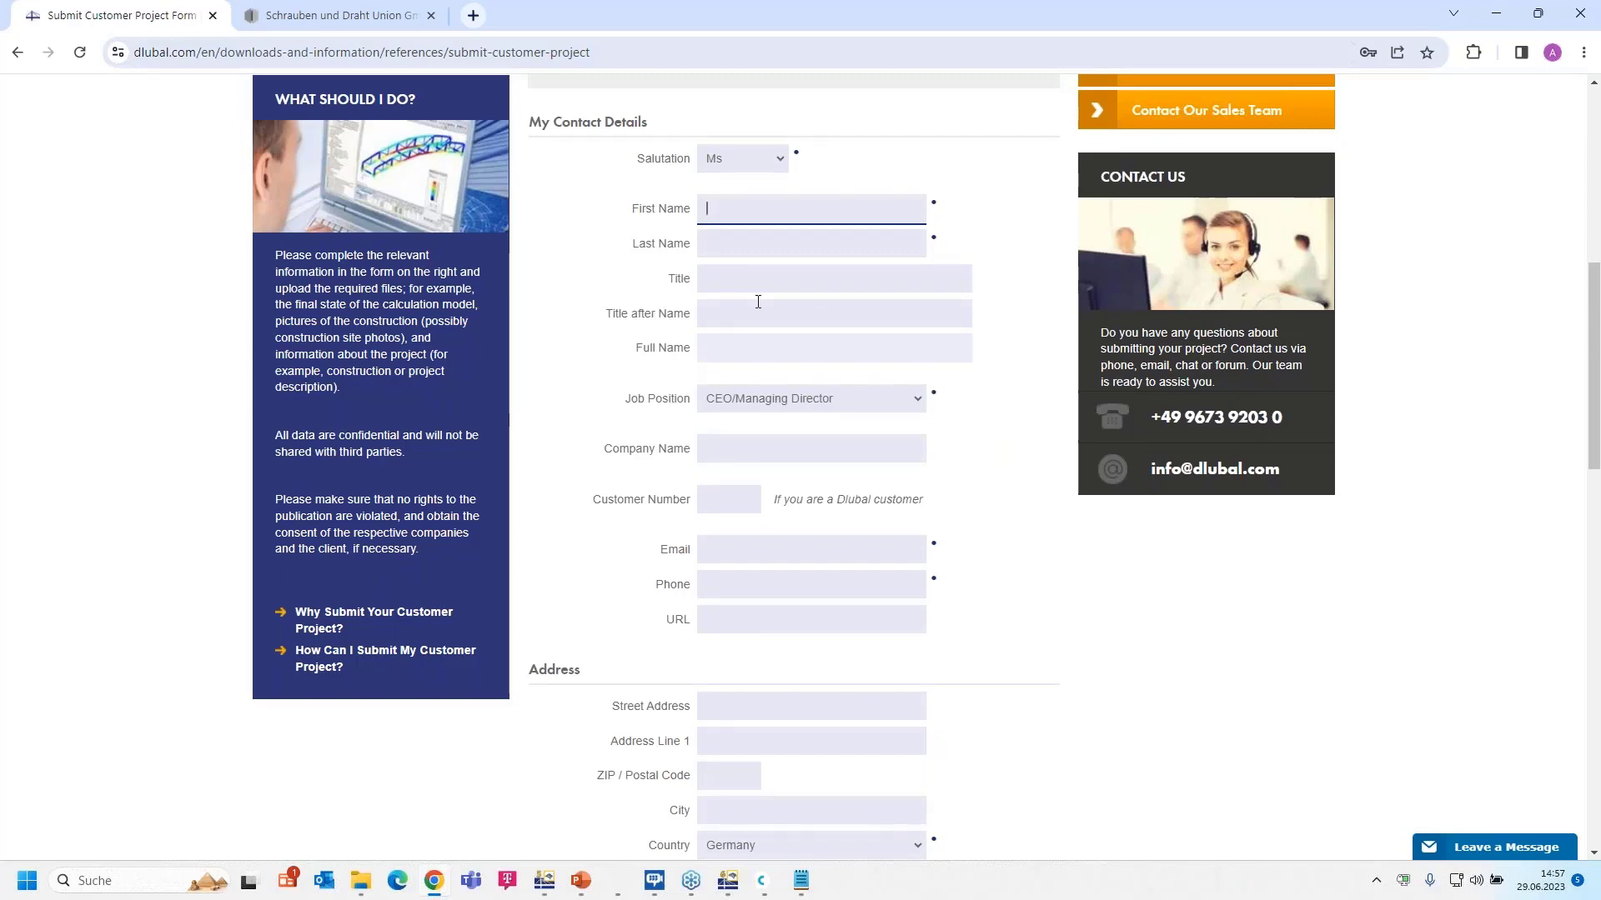
{"action": "scroll", "coordinate": [757, 302], "scroll_direction": "down", "scroll_amount": 2}
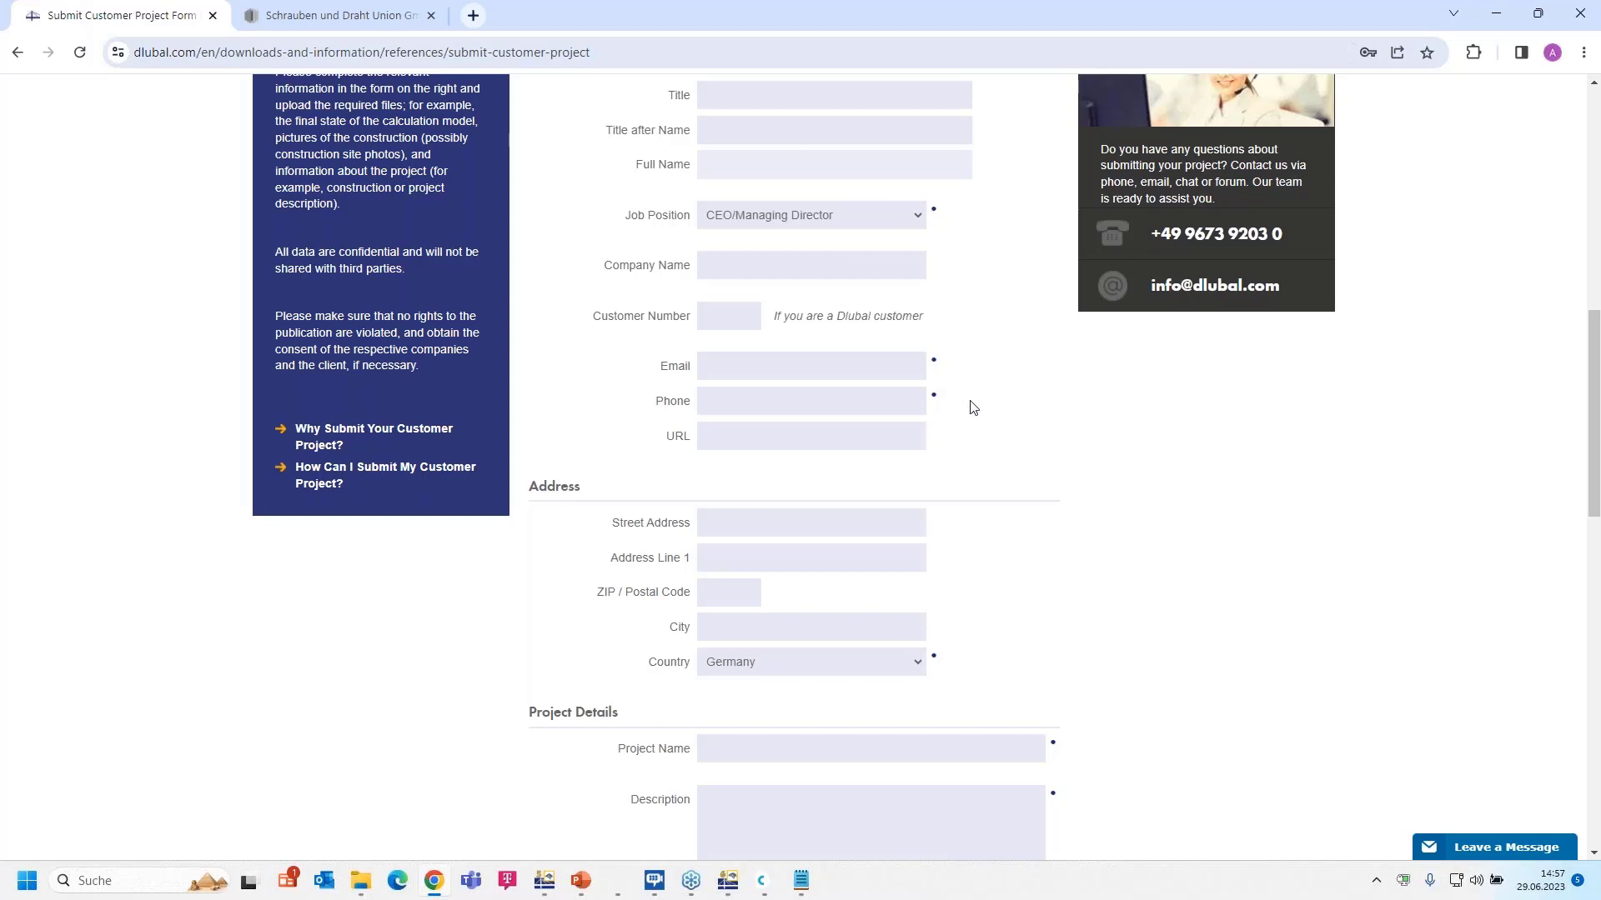
{"action": "scroll", "coordinate": [994, 419], "scroll_direction": "up", "scroll_amount": 9}
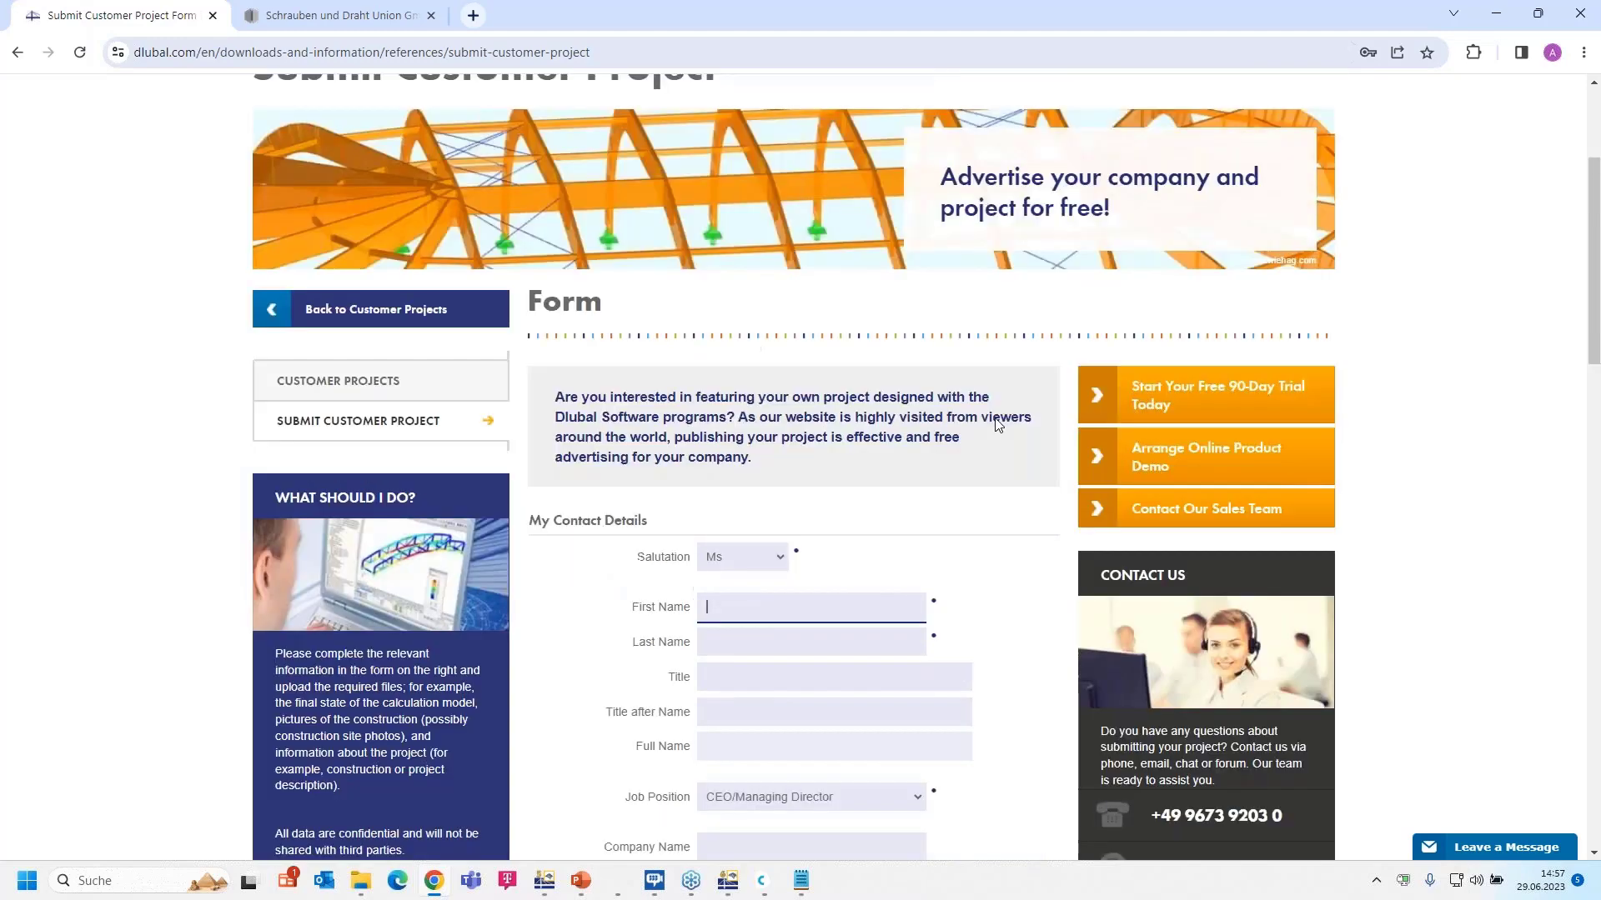